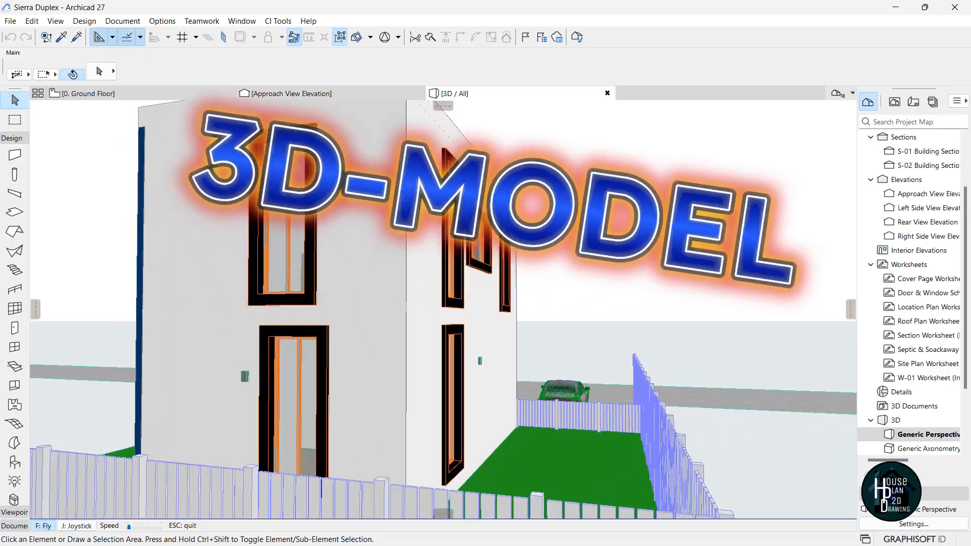
Fly around the duplex in the 3D perspective to examine its rear, blue side wall and front corner.
key("Left")
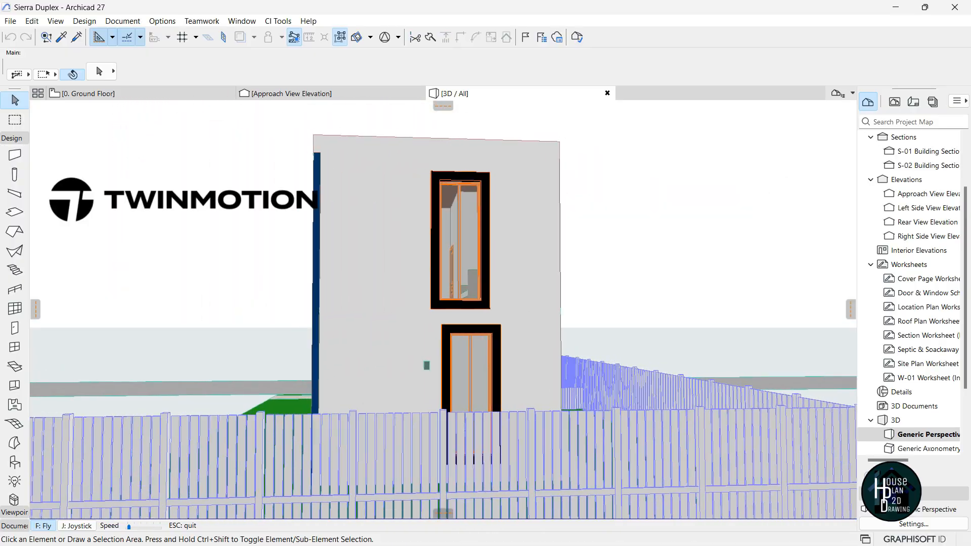
key("Left")
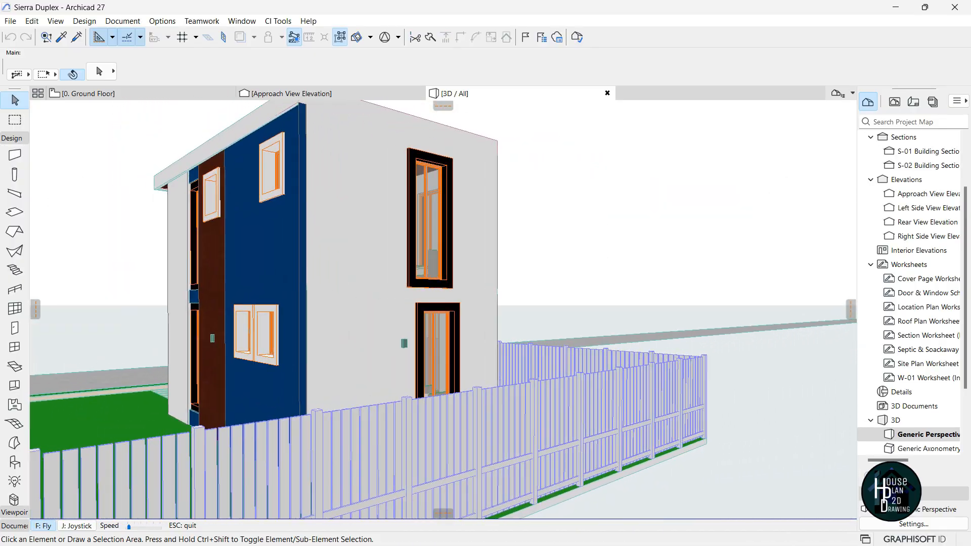
key("Left")
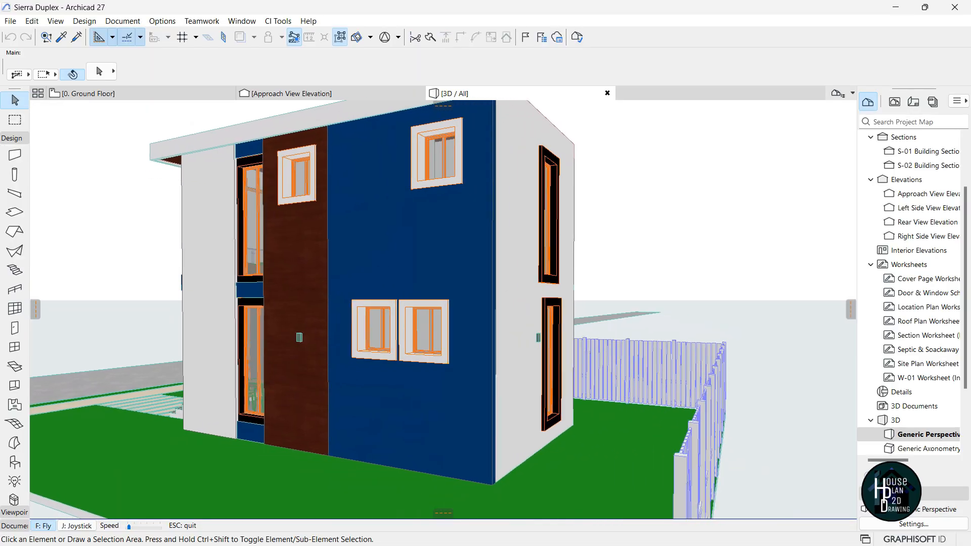
key("Left")
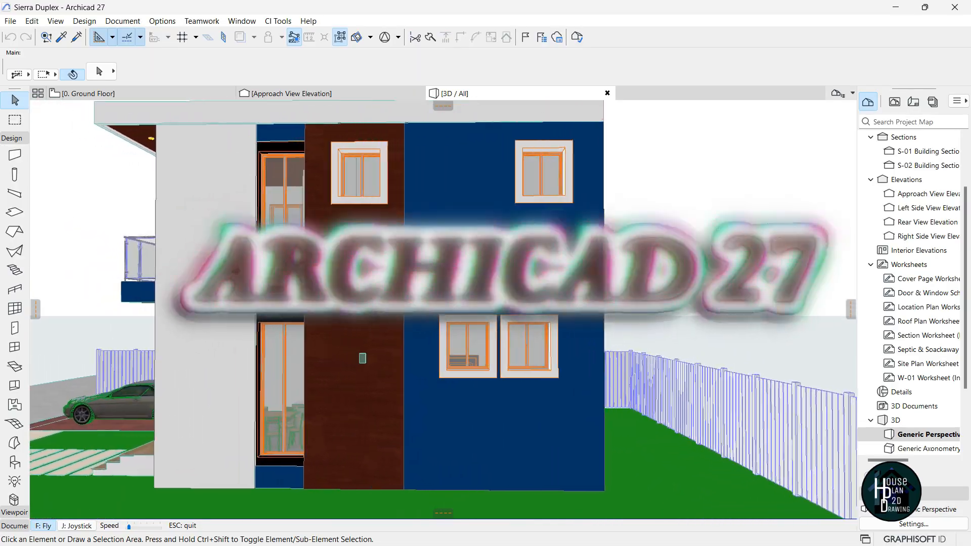
key("Left")
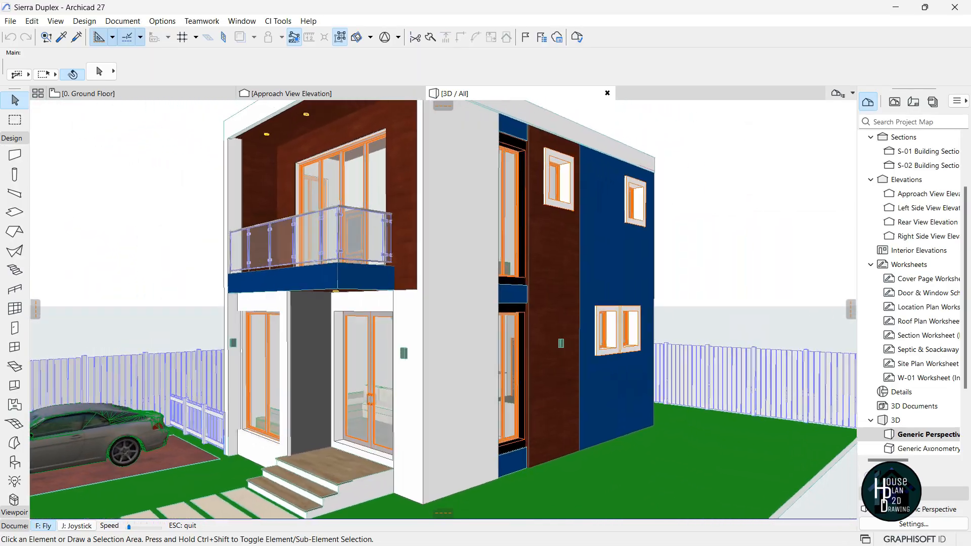
key("Up")
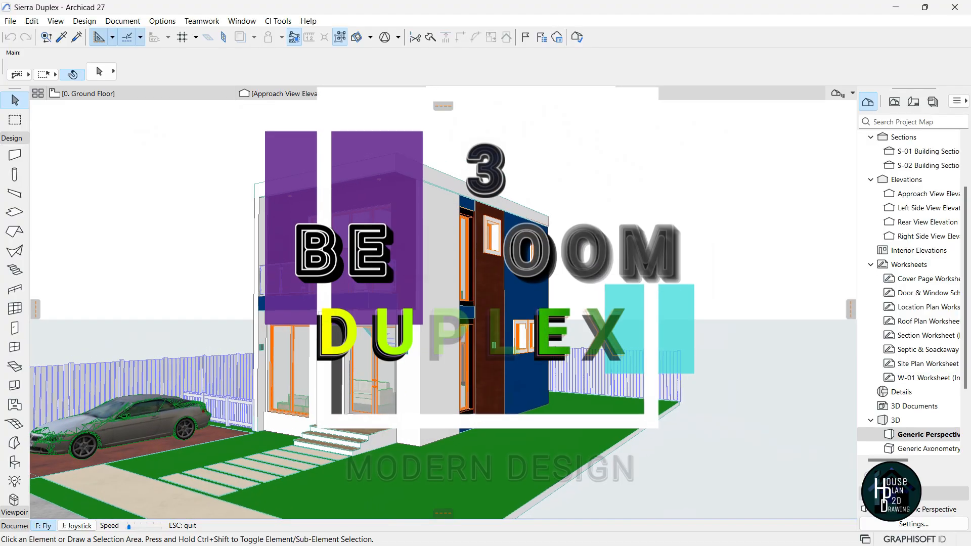
key("Down")
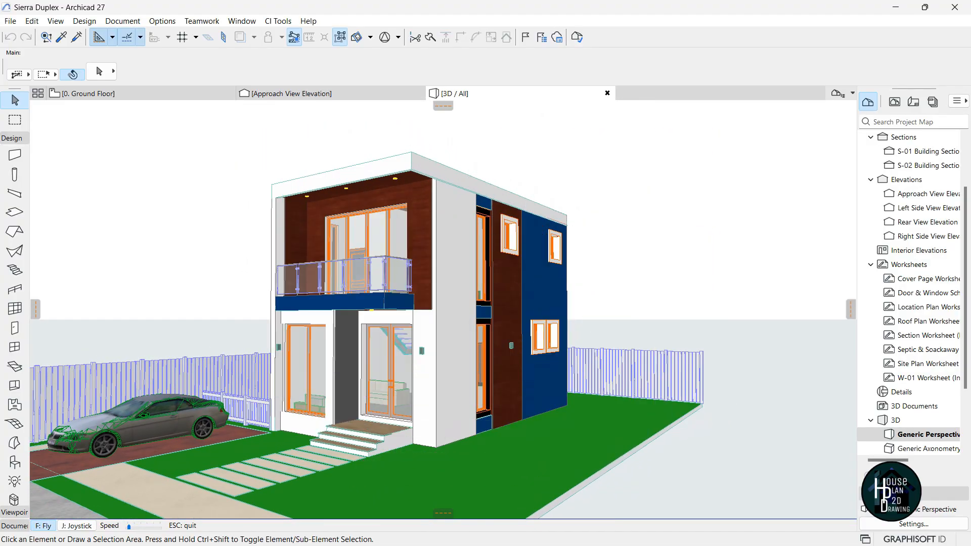
key("Left")
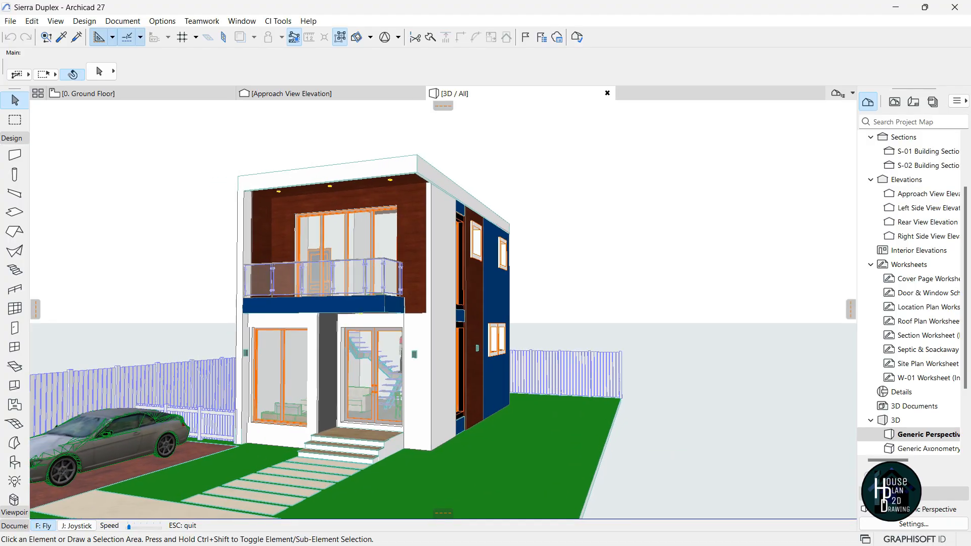
key("Down")
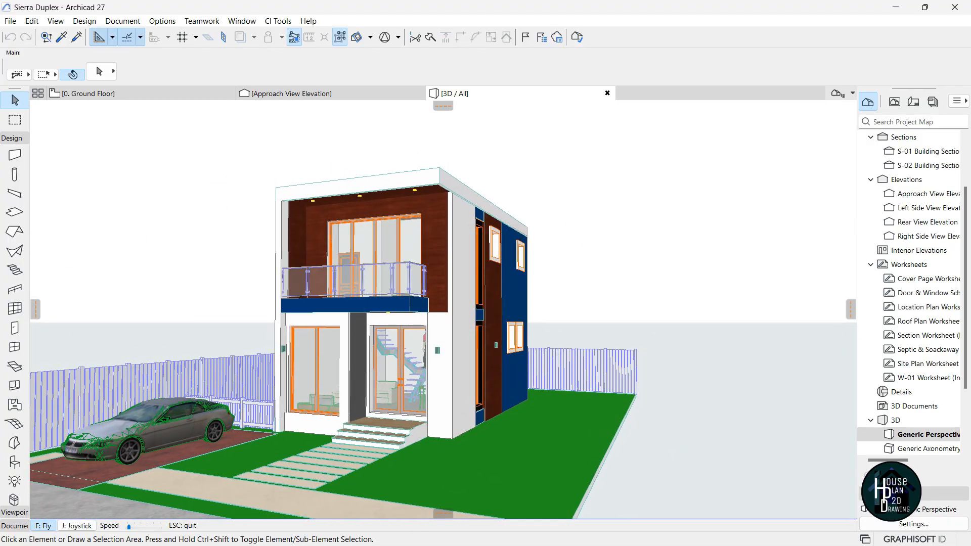
key("Right")
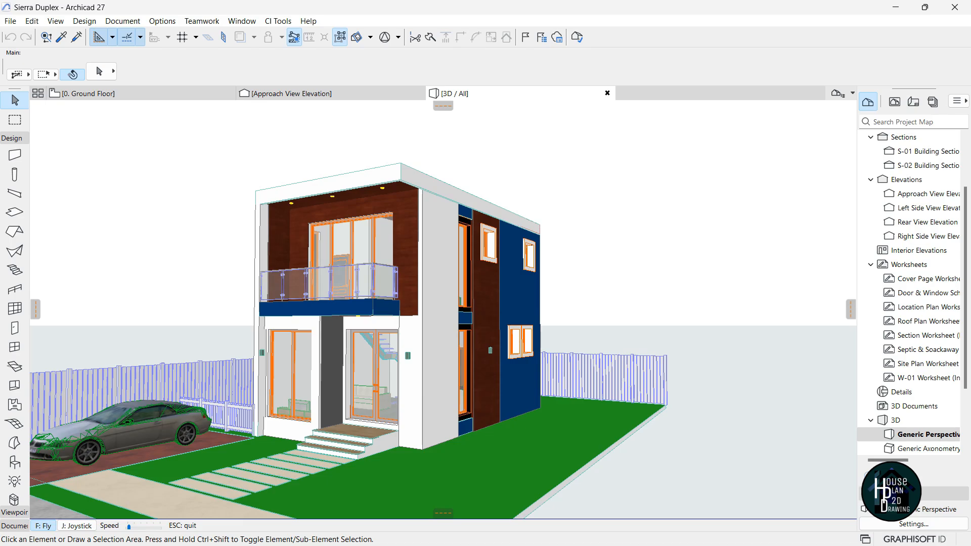
key("Down")
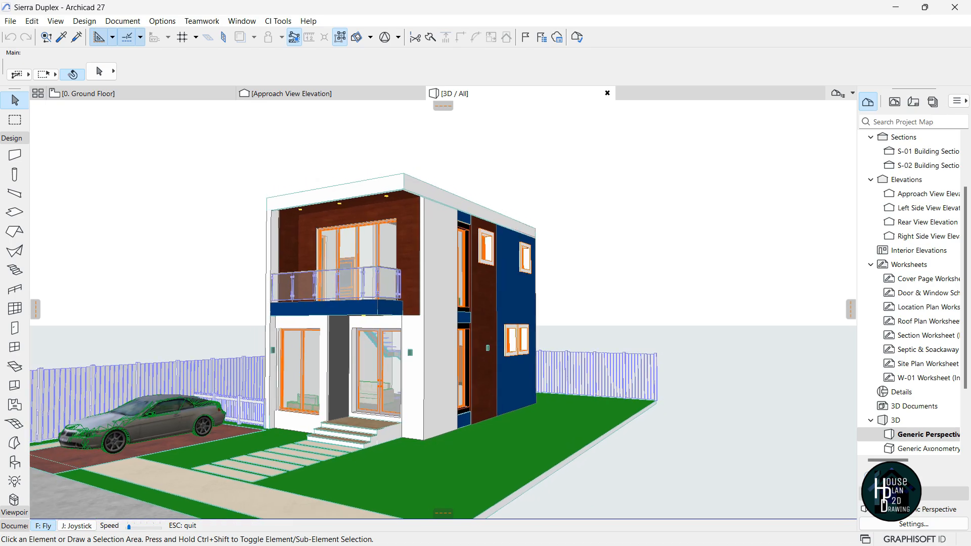
Examine the duplex's front facade head-on, including the balcony, entrance steps and driveway, and return to the corner view.
key("Left")
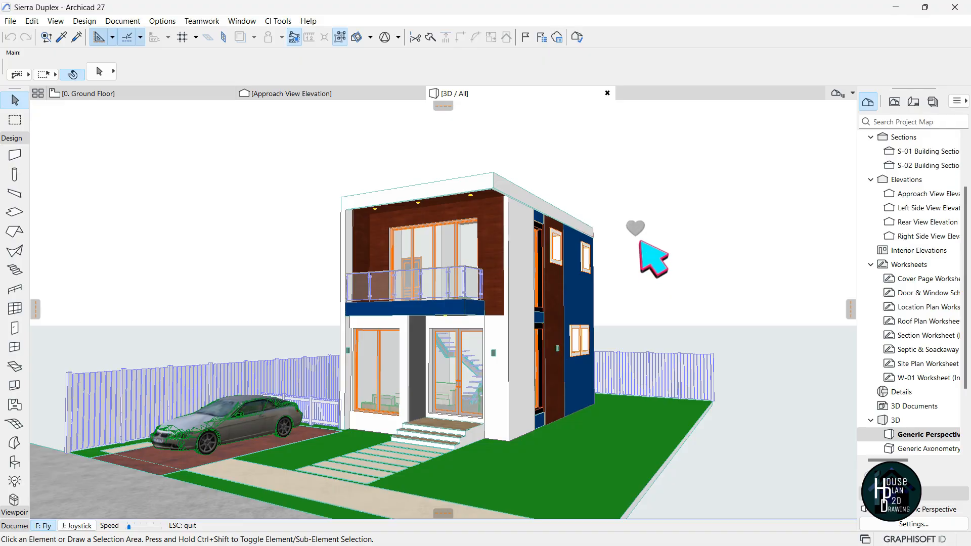
key("Left")
key("Left")
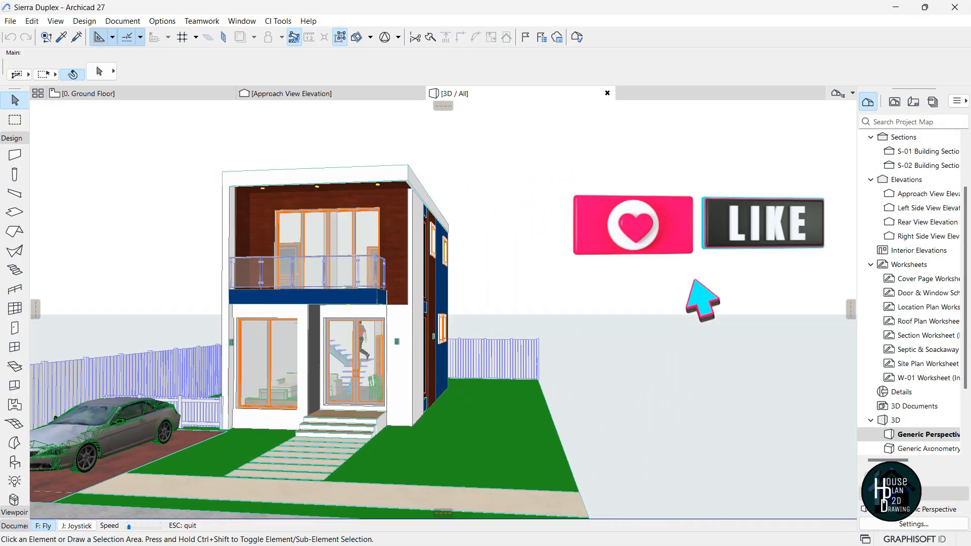
key("Left")
key("Up")
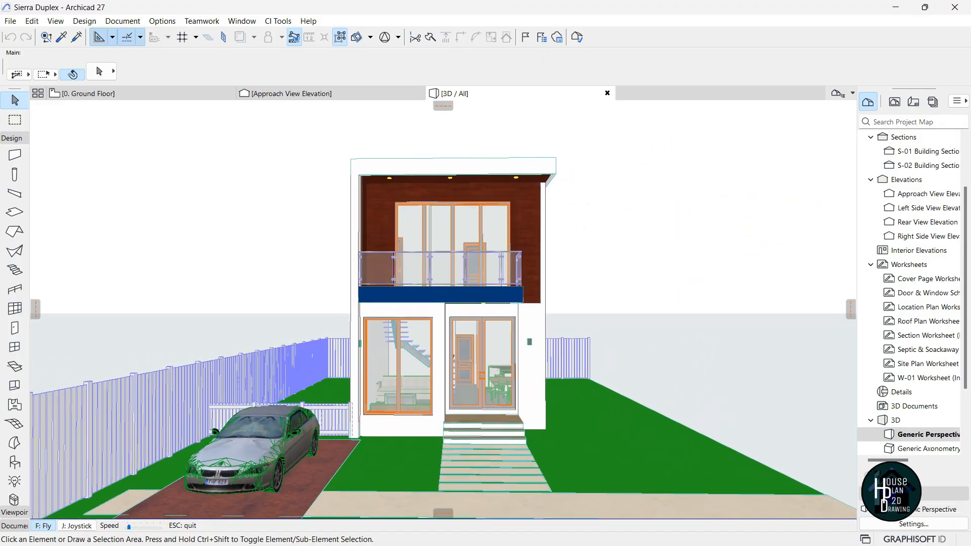
key("Down")
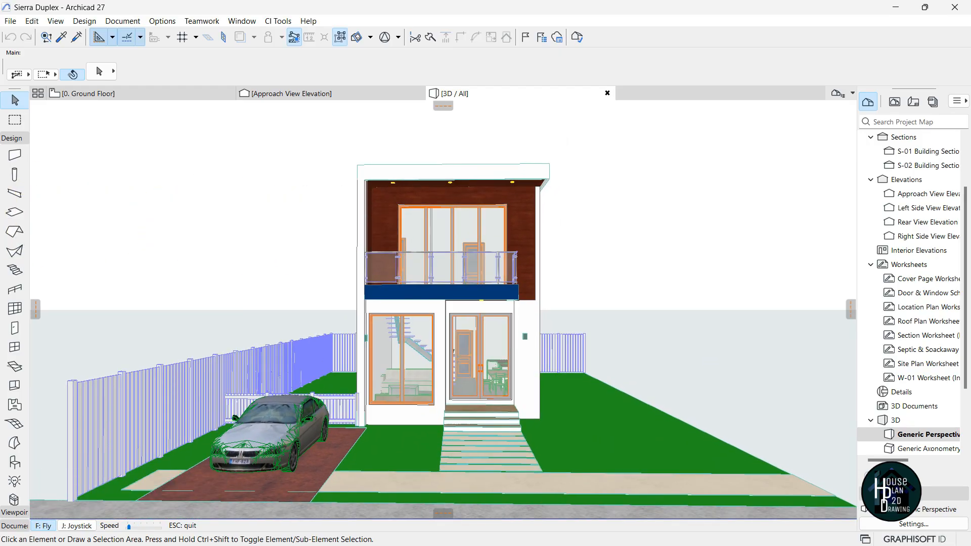
key("Right")
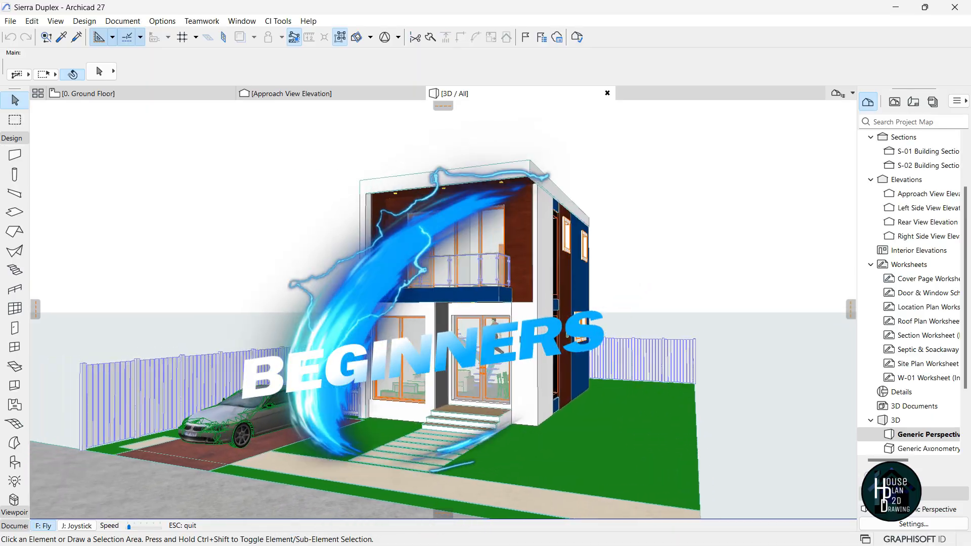
key("Right")
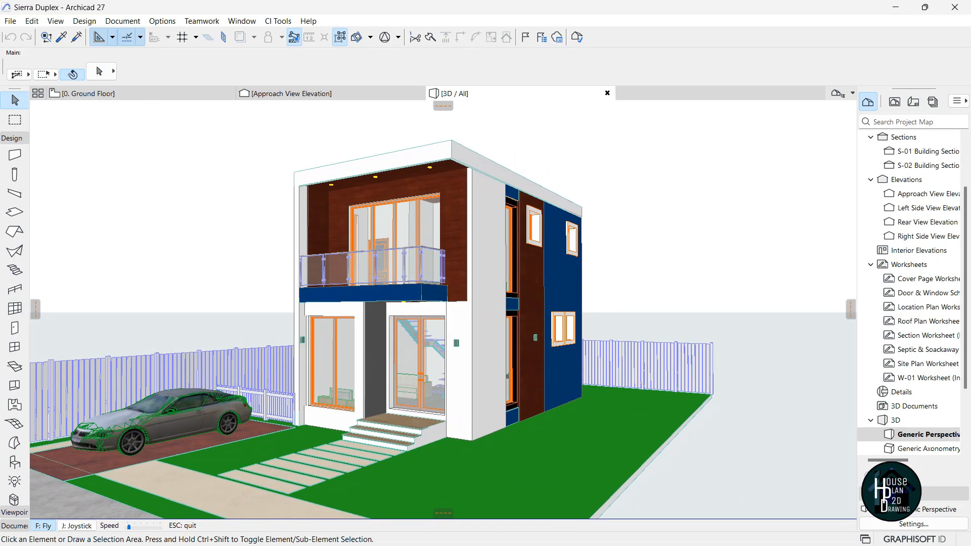
key("Down")
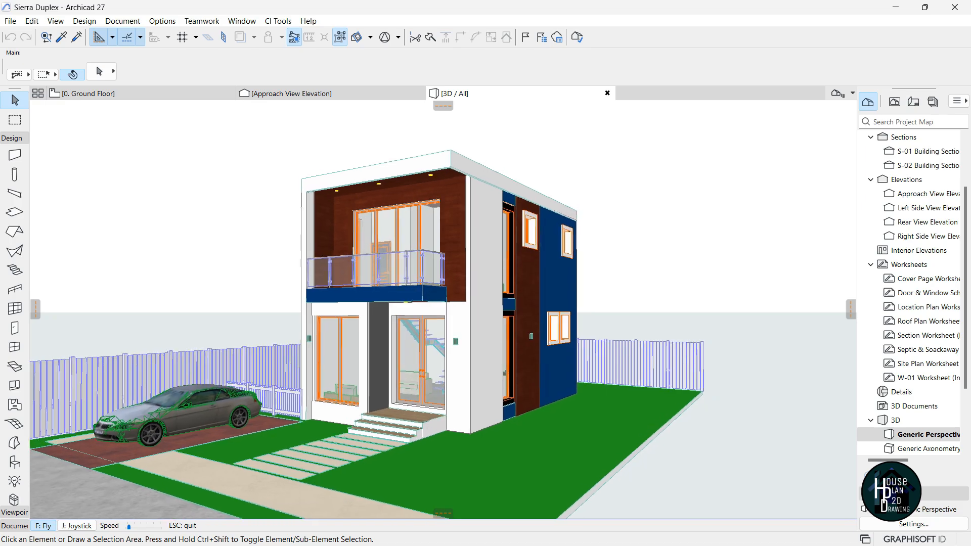
Review the duplex's front corner from slightly different heights and angles, and leave fly mode.
key("Page_Down")
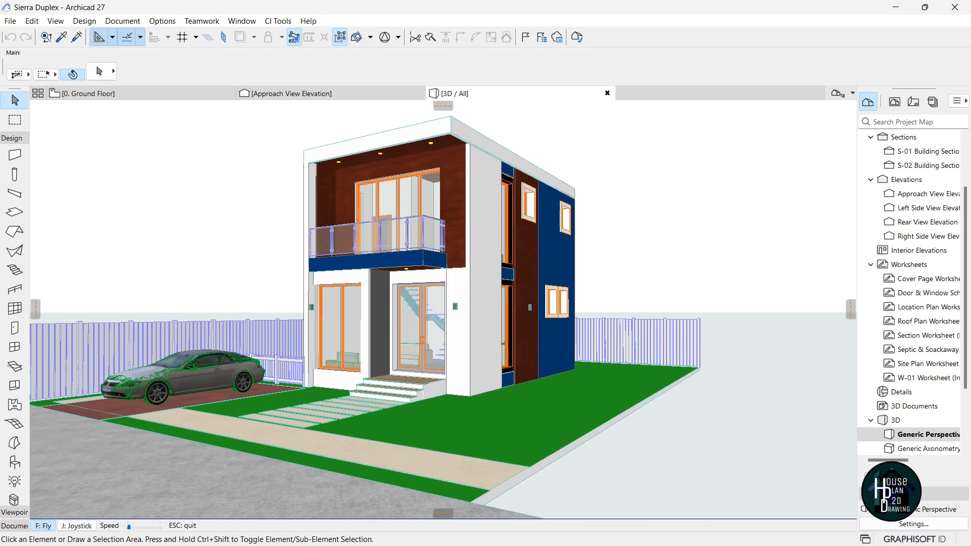
key("Page_Up")
key("Left")
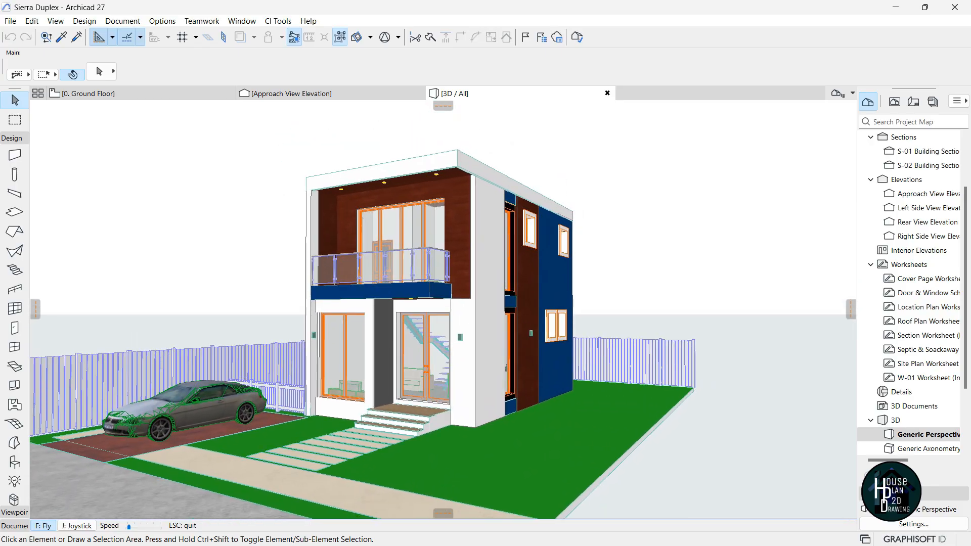
key("Right")
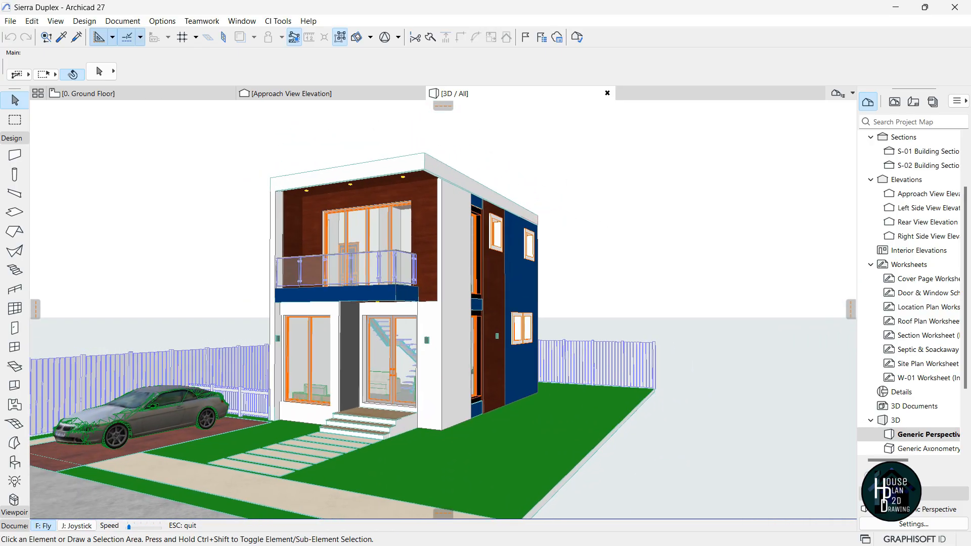
key("Right")
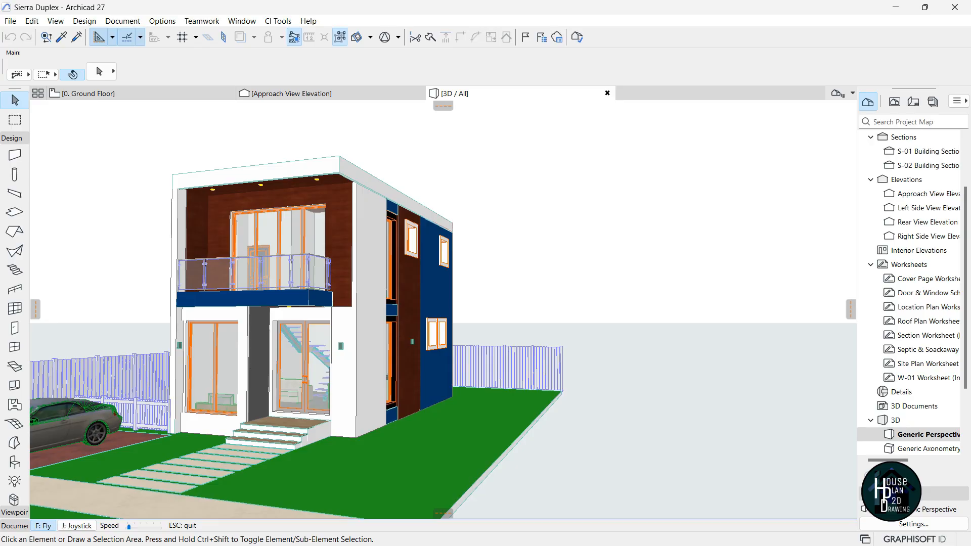
key("Left")
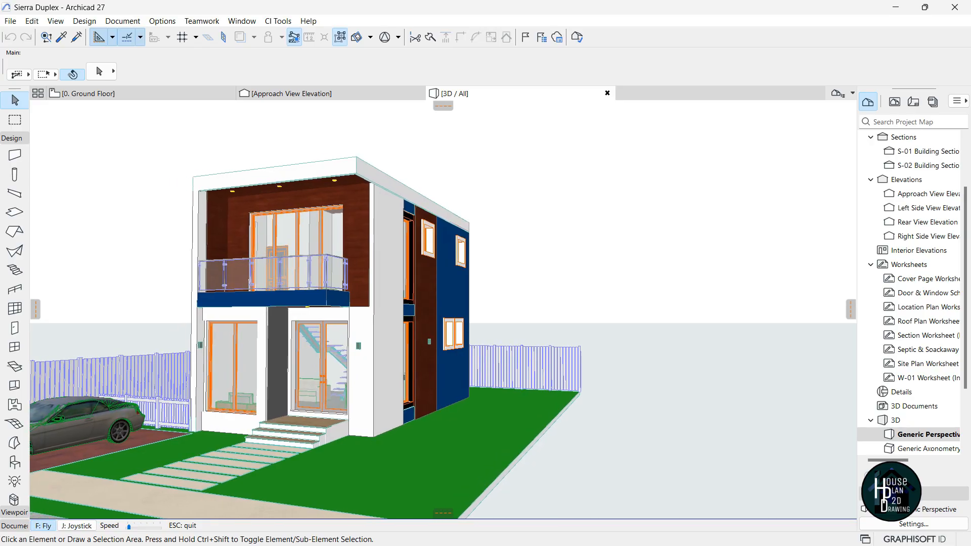
key("Left")
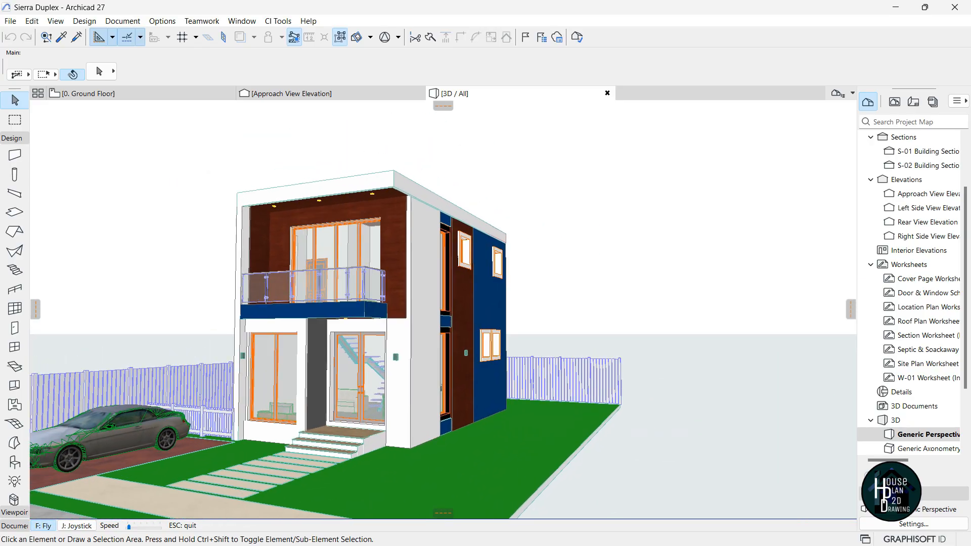
key("Left")
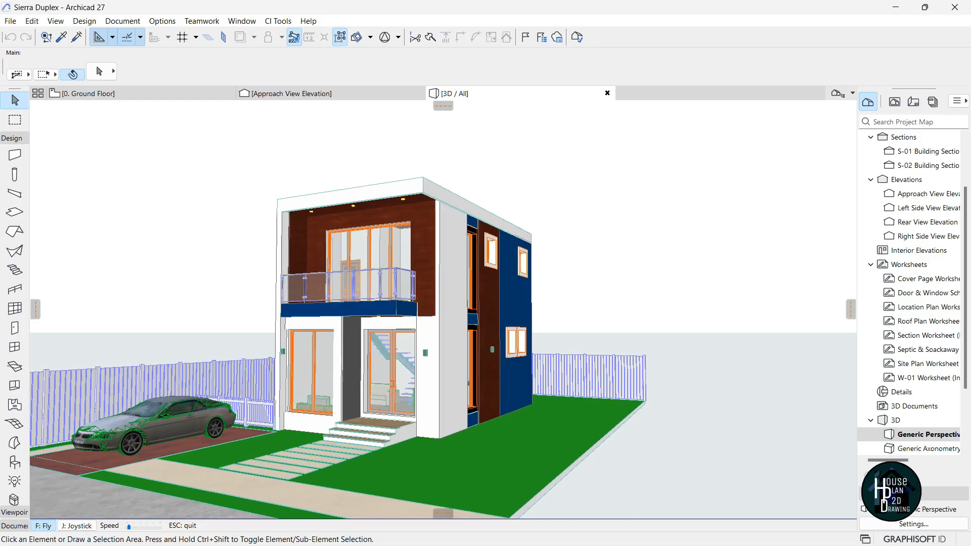
key("Up")
key("Left")
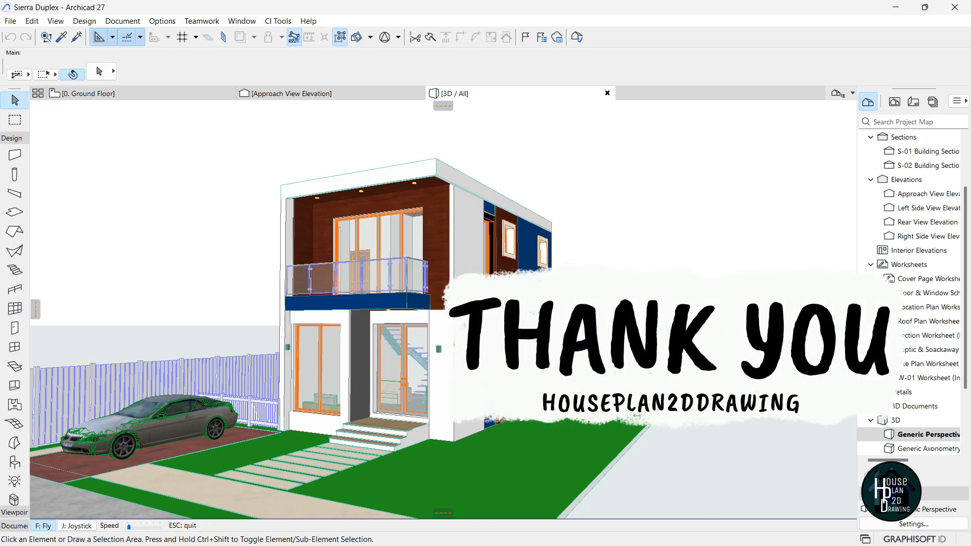
key("Escape")
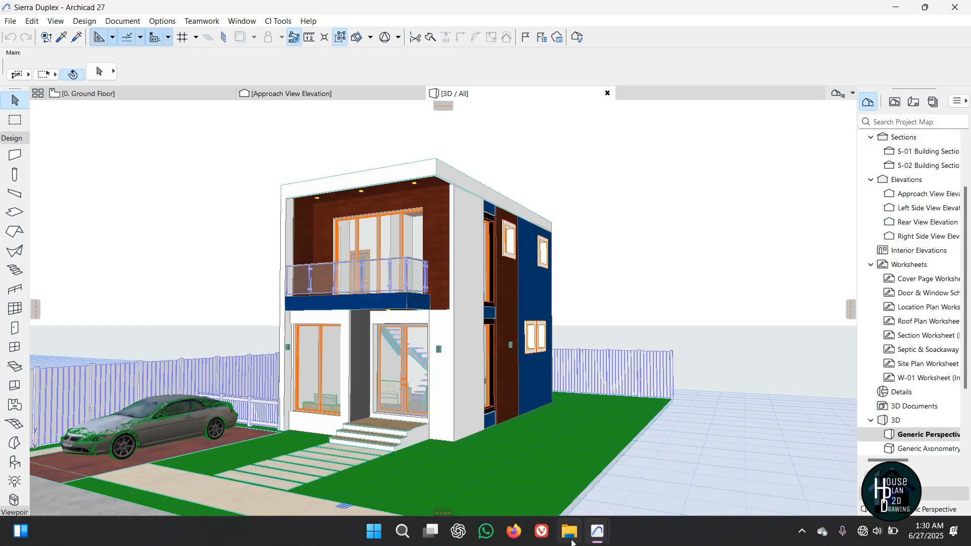
Switch to the untitled Archicad project with the empty ground floor plan.
mouse_move(597, 531)
left_click(660, 458)
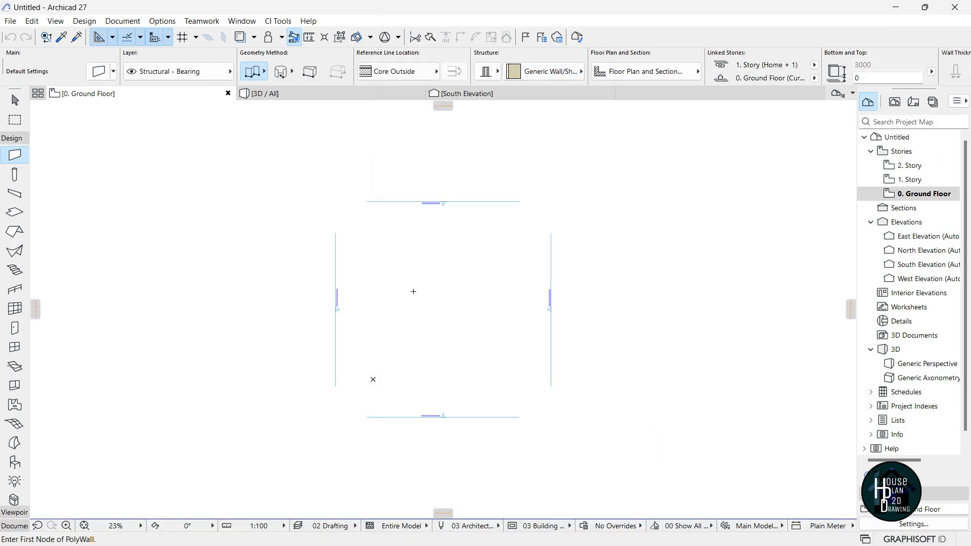
scroll(496, 260, "down", 2)
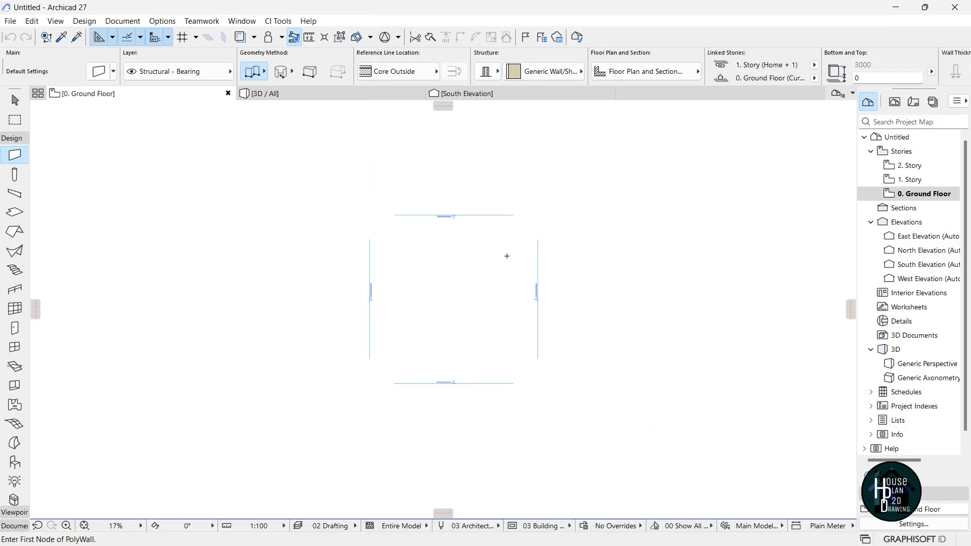
scroll(458, 319, "up", 3)
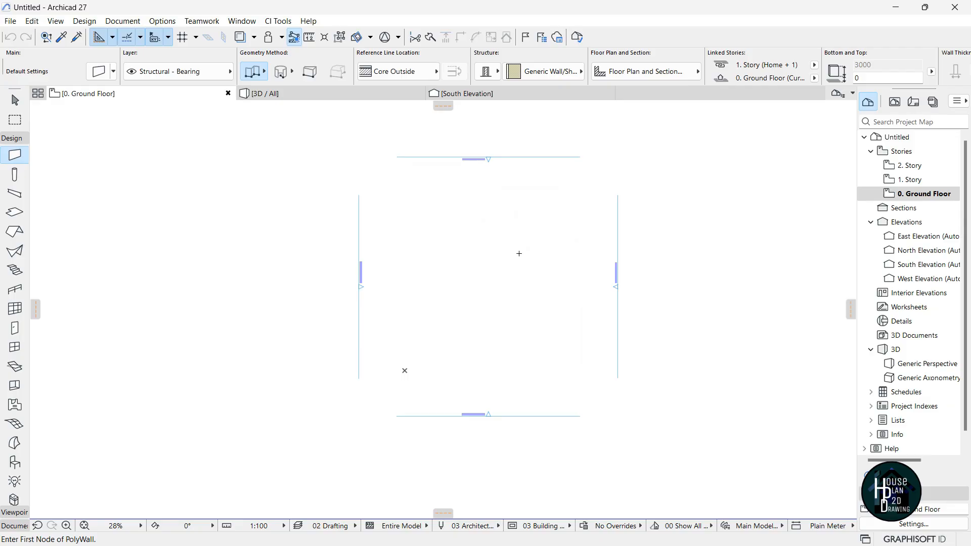
Examine the tools in the toolbox's Document, Viewpoint and Design groups, leaving the Design group expanded.
left_click(12, 138)
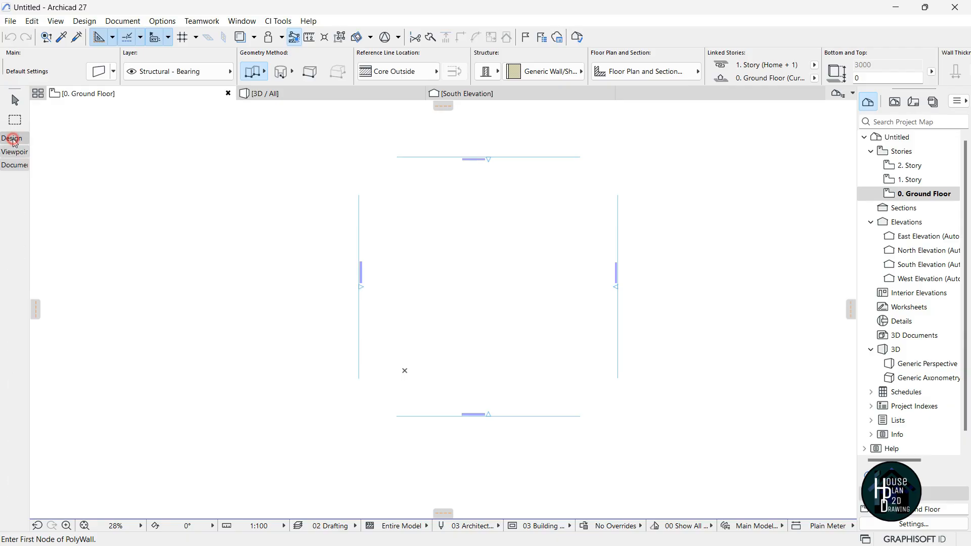
left_click(15, 152)
left_click(14, 152)
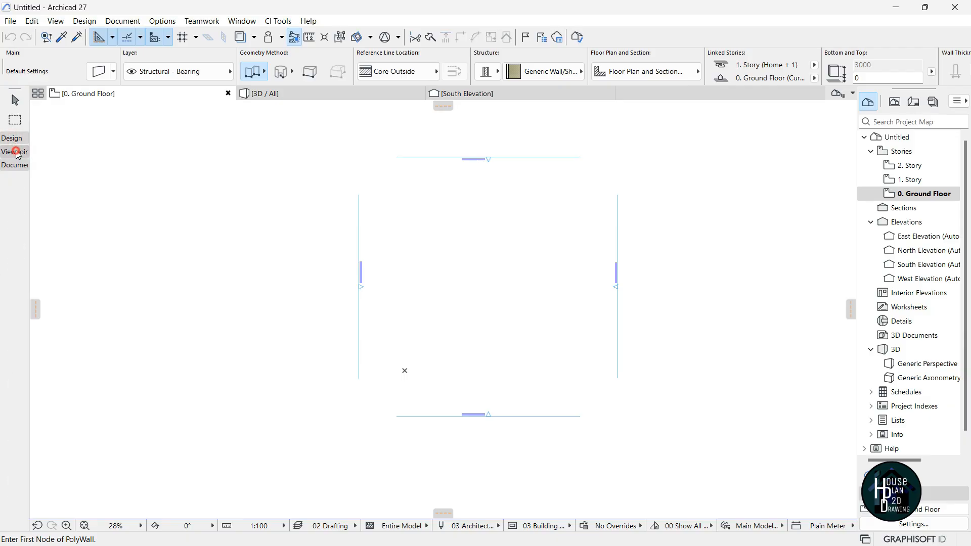
left_click(15, 165)
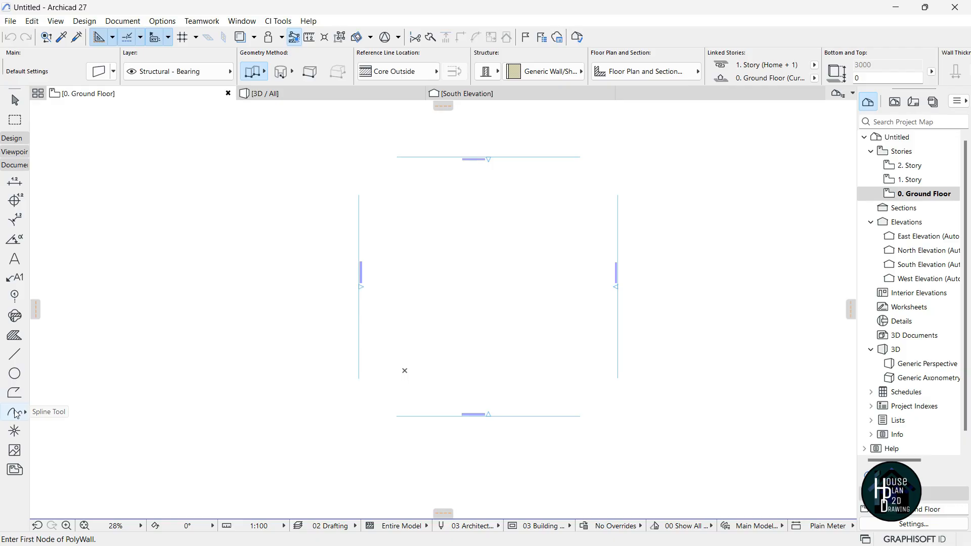
left_click(15, 152)
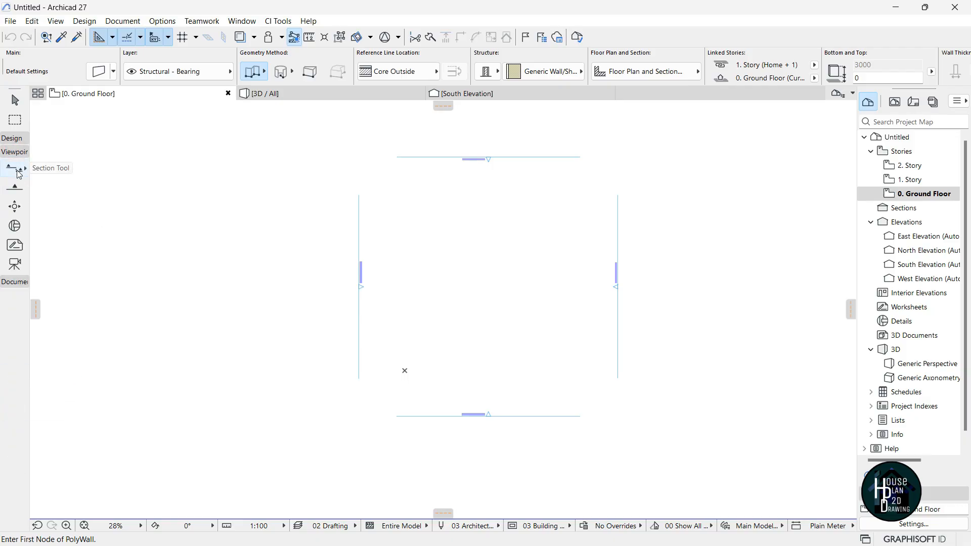
left_click(16, 140)
left_click(15, 138)
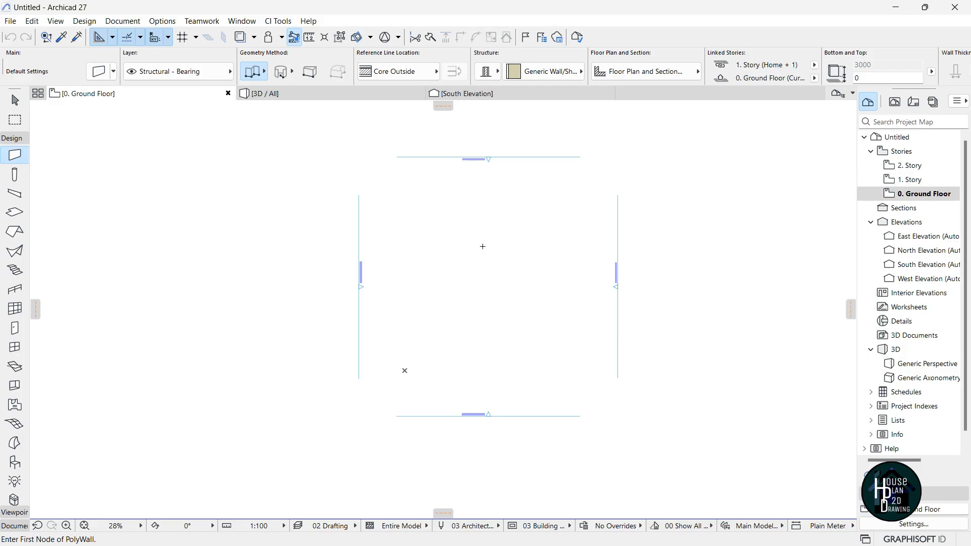
Open the project's working units settings and review the available length units.
scroll(510, 234, "up", 2)
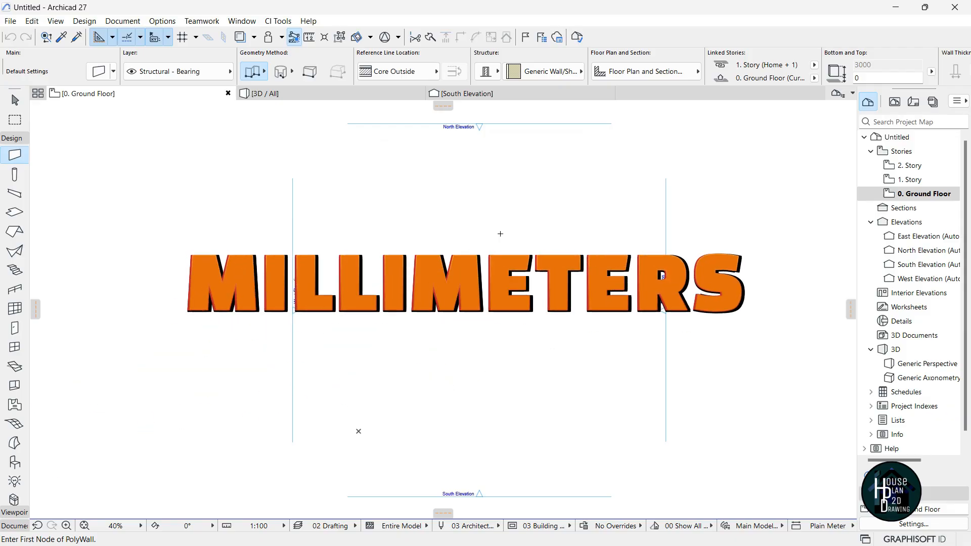
scroll(500, 234, "down", 2)
scroll(500, 233, "up", 2)
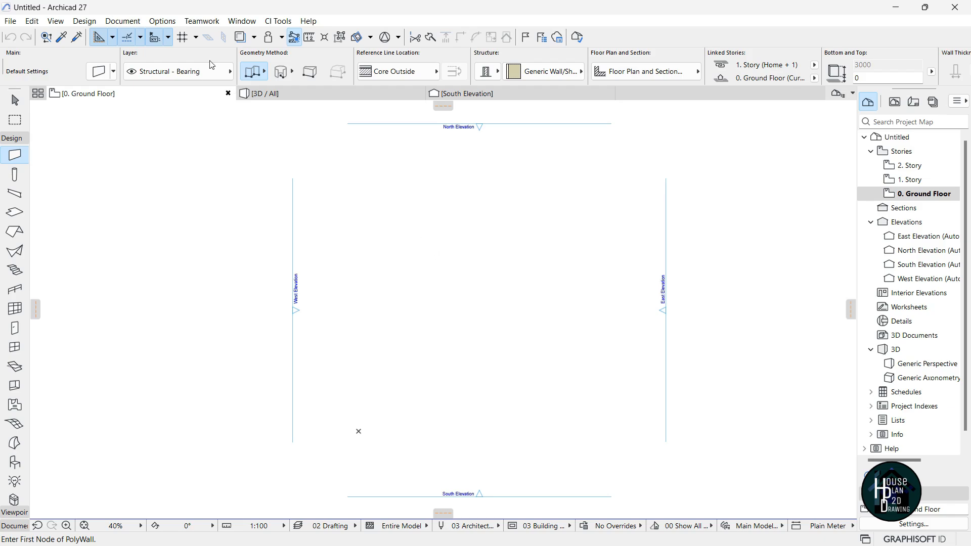
left_click(162, 21)
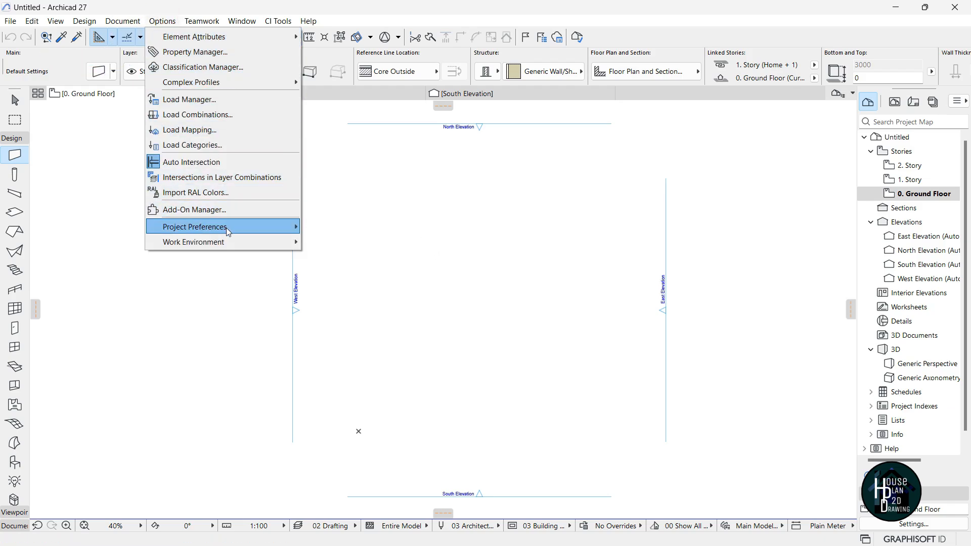
mouse_move(227, 227)
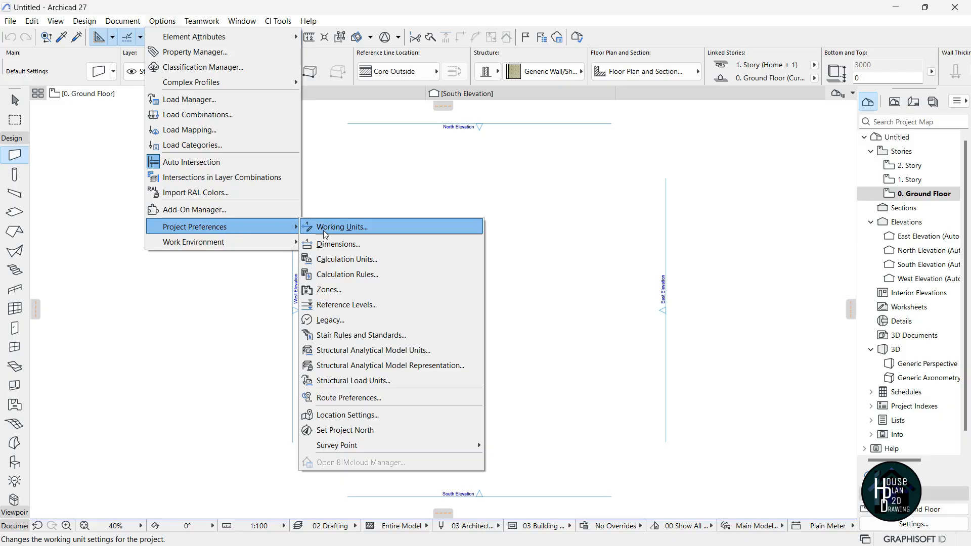
left_click(358, 226)
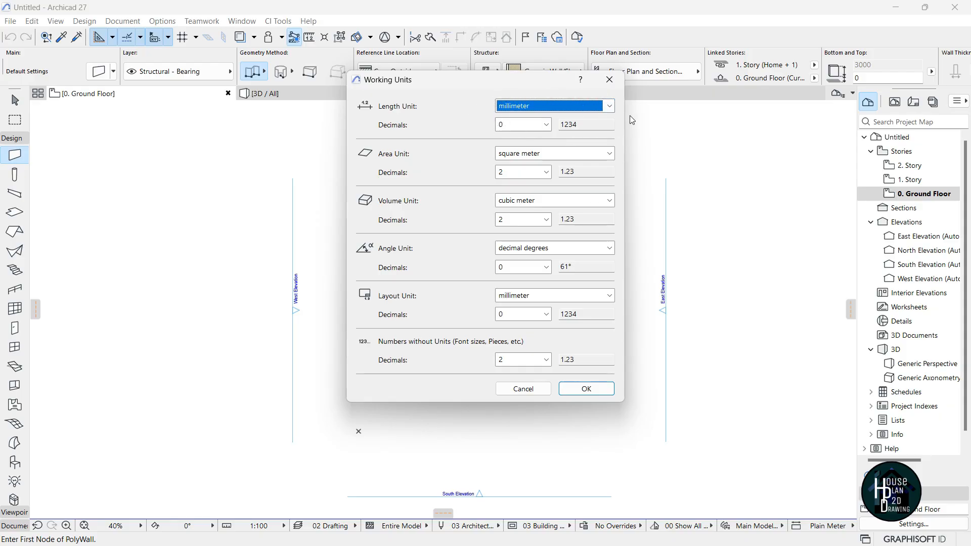
left_click(610, 106)
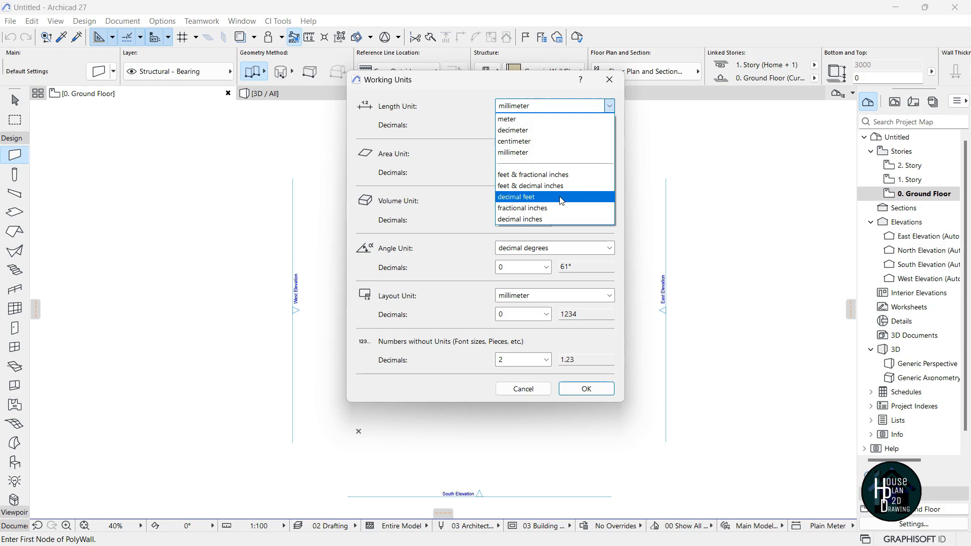
left_click(426, 108)
Set the working length unit to meter and look through the other length unit options.
left_click(610, 106)
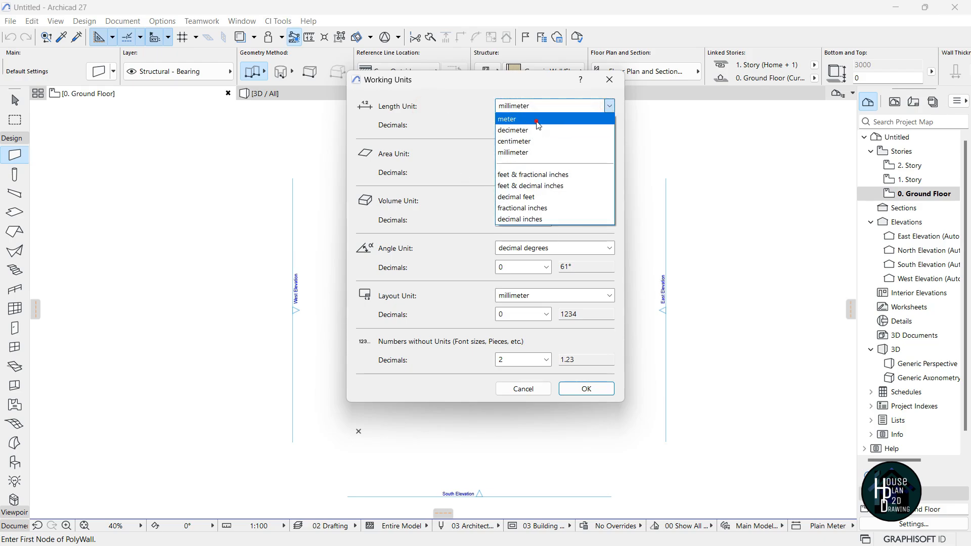
left_click(537, 123)
left_click(607, 109)
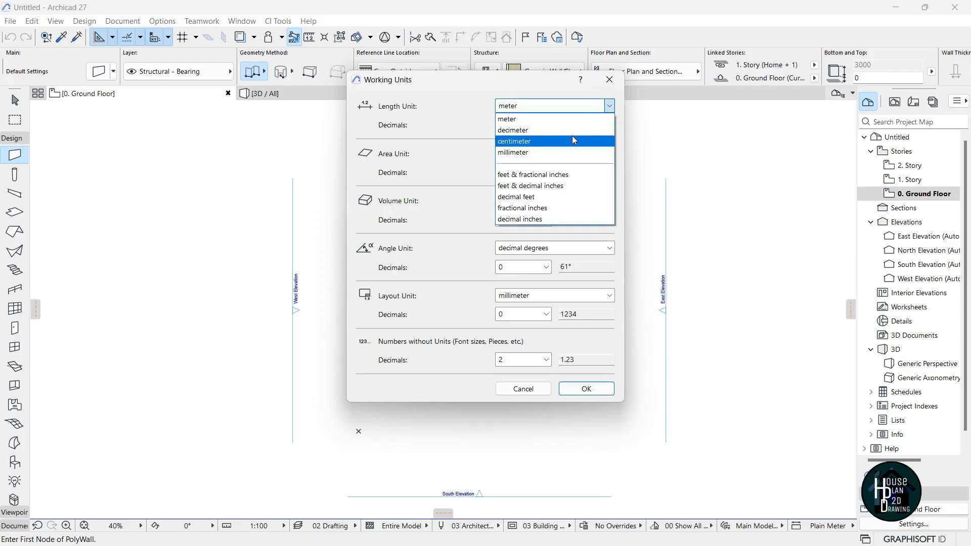
left_click(461, 107)
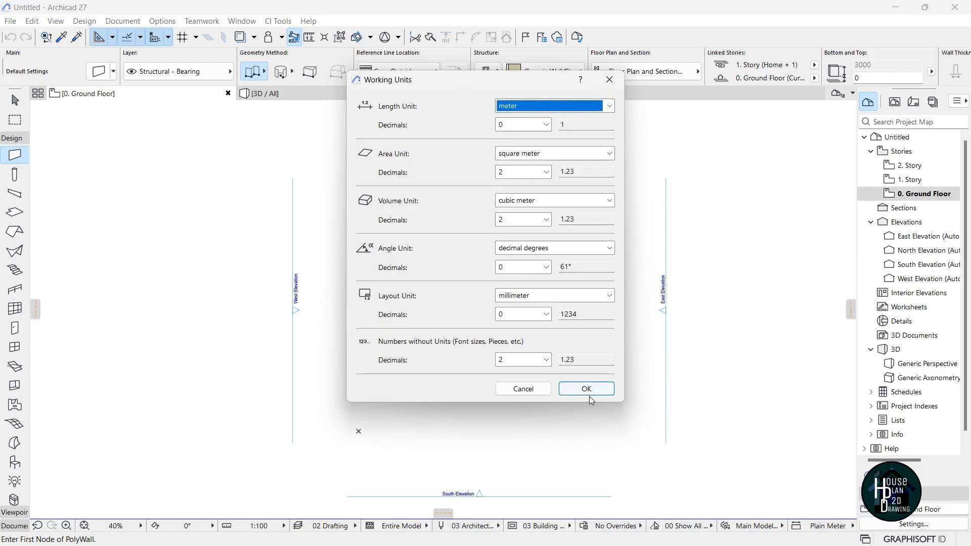
Set the working length unit to millimeter and apply the working units.
left_click(610, 106)
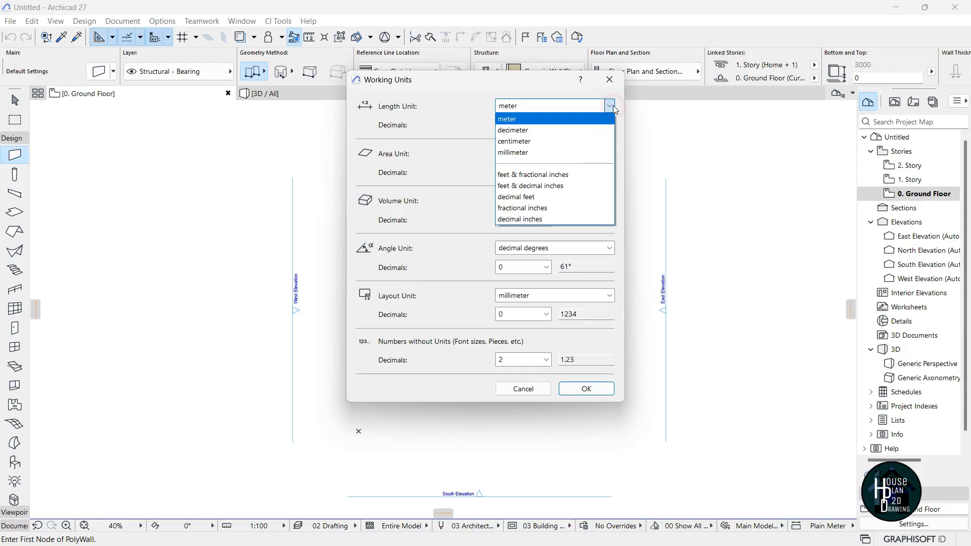
left_click(574, 154)
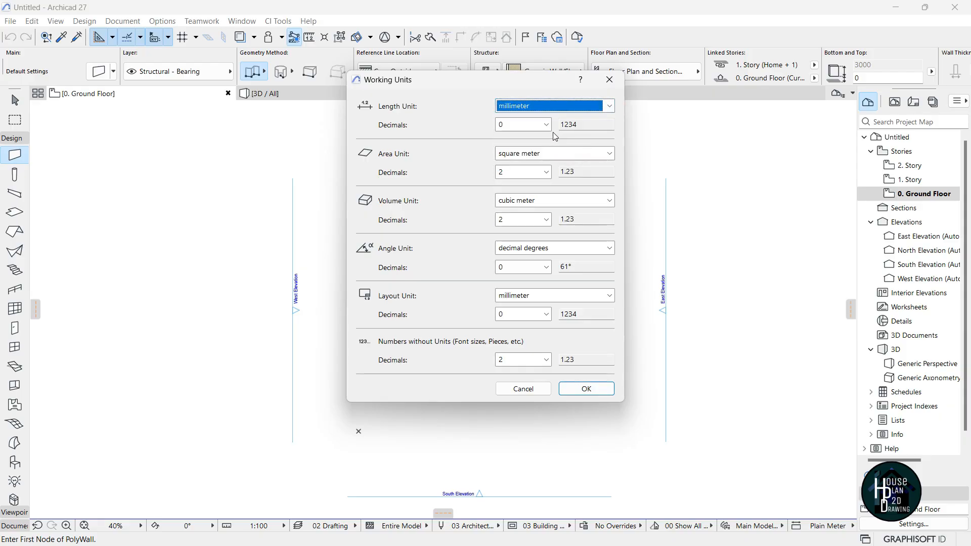
key("Return")
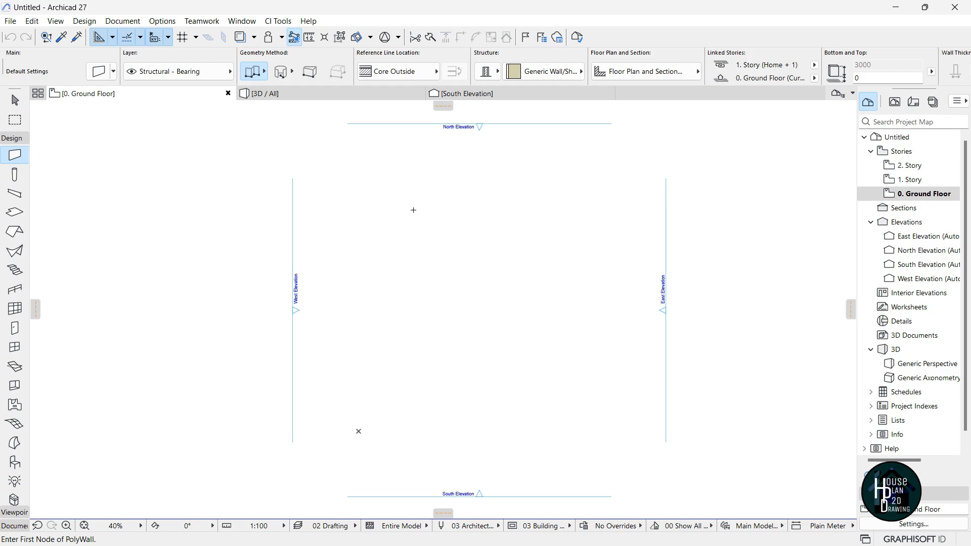
Set the default wall to a basic structure with a thickness of 225 mm.
left_click(101, 75)
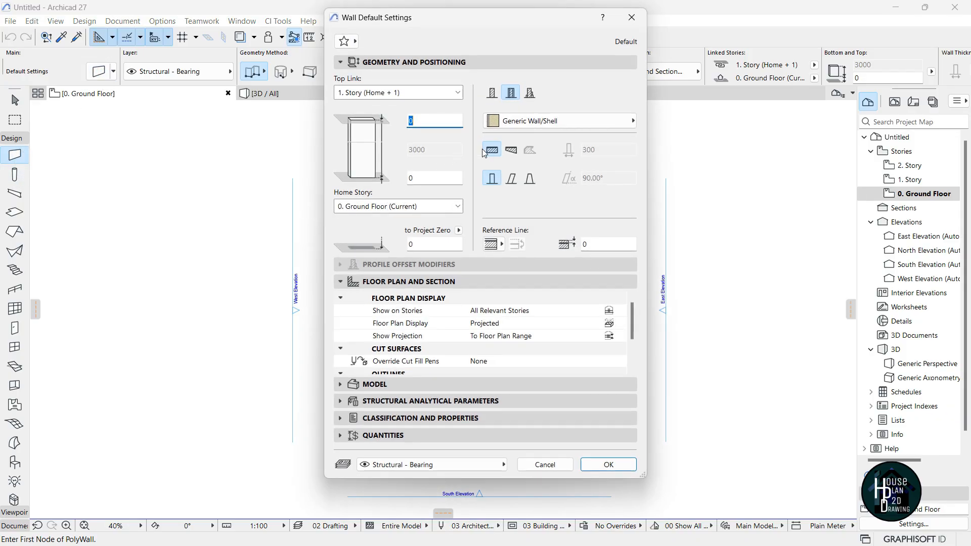
left_click(494, 97)
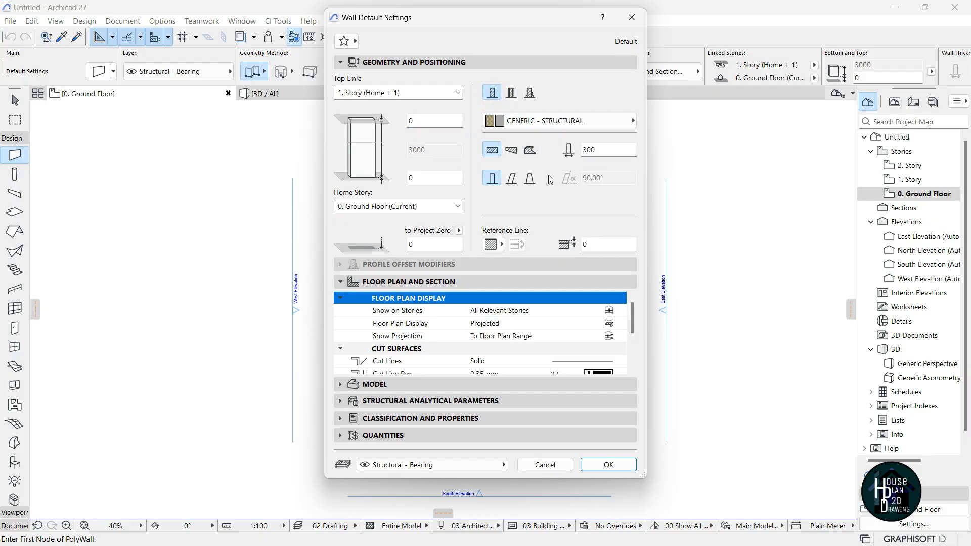
double_click(603, 149)
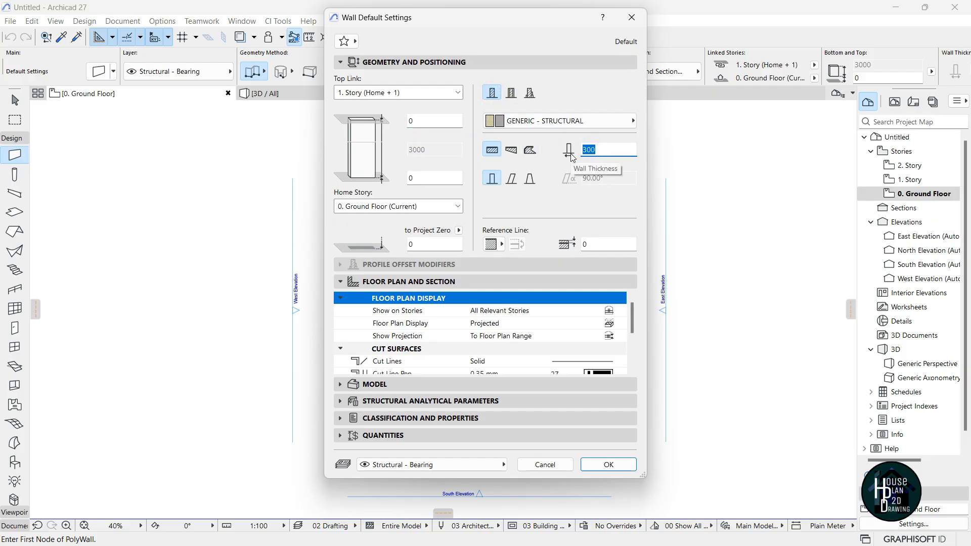
type("225")
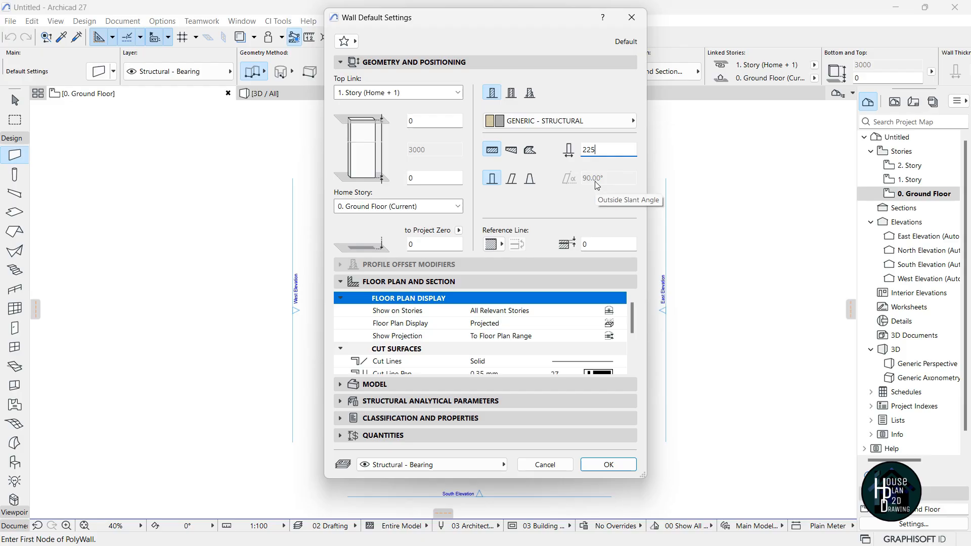
left_click(609, 465)
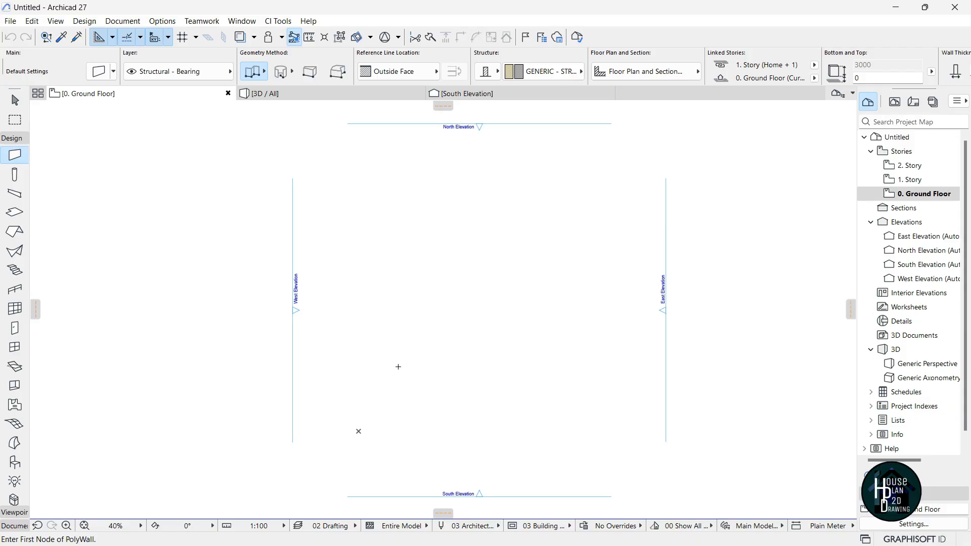
Draw a 10300 mm vertical wall in the lower-left part of the area between the elevation markers.
left_click(387, 412)
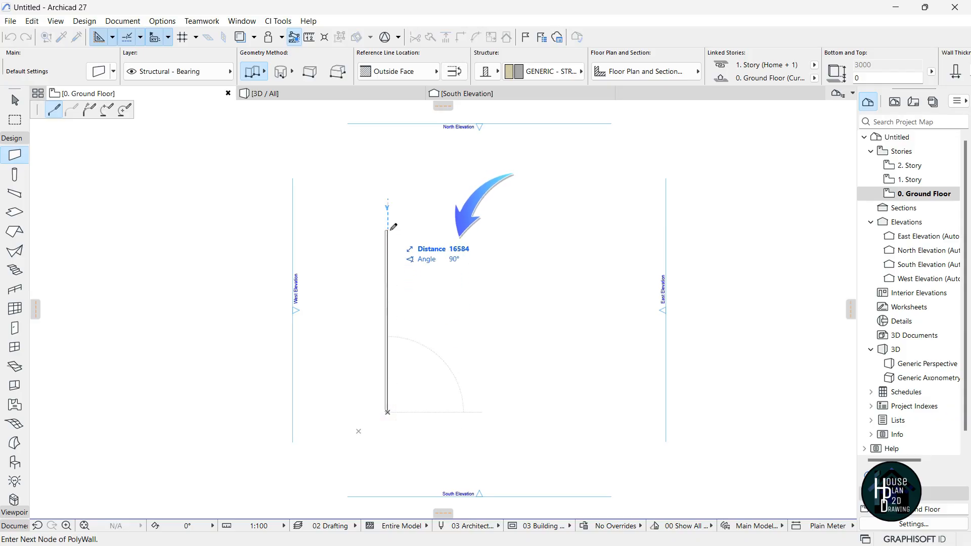
type("10300")
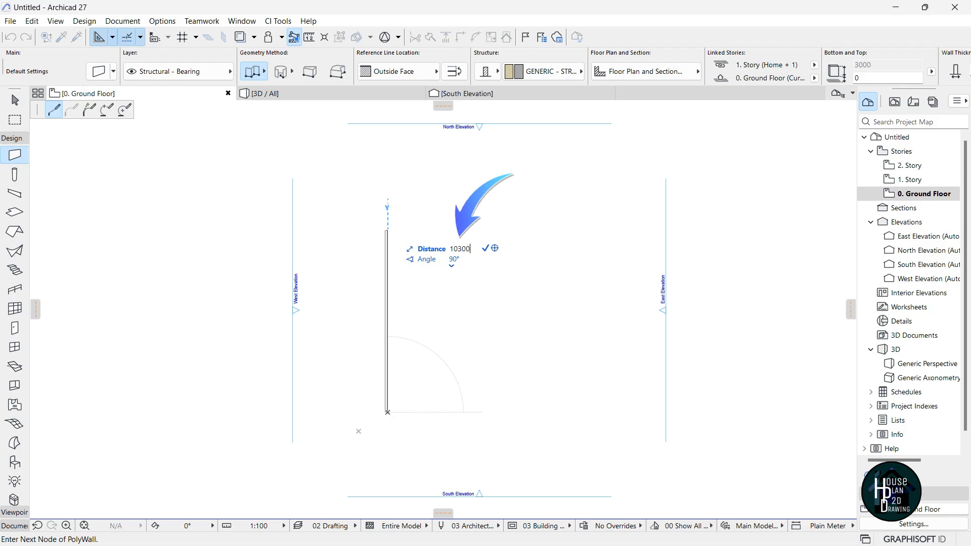
key("Return")
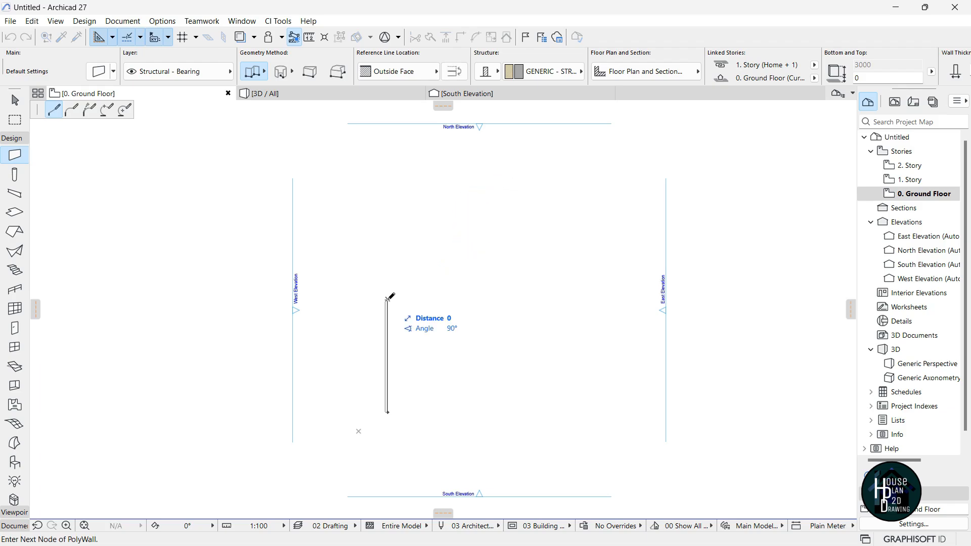
double_click(388, 299)
Examine the new vertical wall up close and in relation to the surrounding elevation markers.
scroll(448, 237, "down", 2)
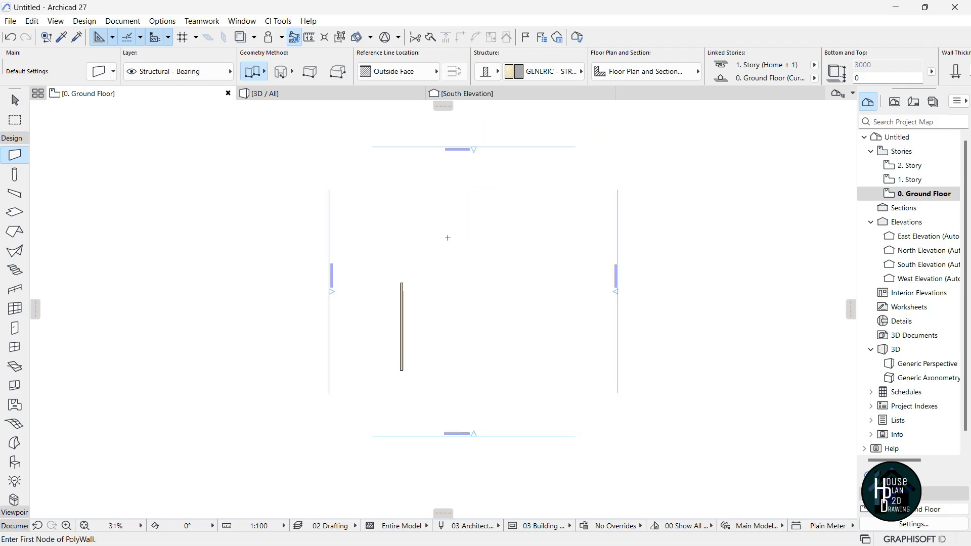
scroll(402, 338, "up", 2)
scroll(402, 338, "up", 2)
scroll(424, 266, "down", 2)
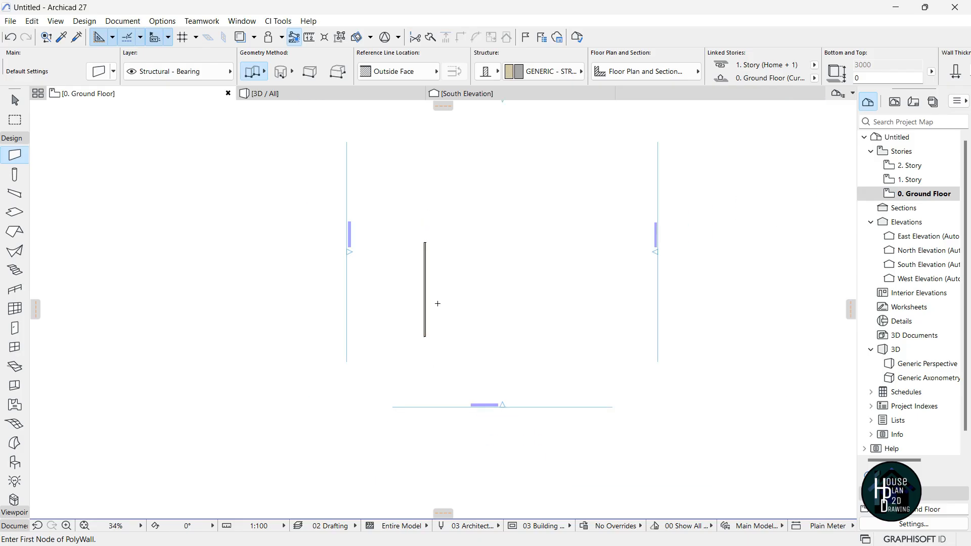
scroll(430, 304, "down", 2)
scroll(428, 283, "up", 4)
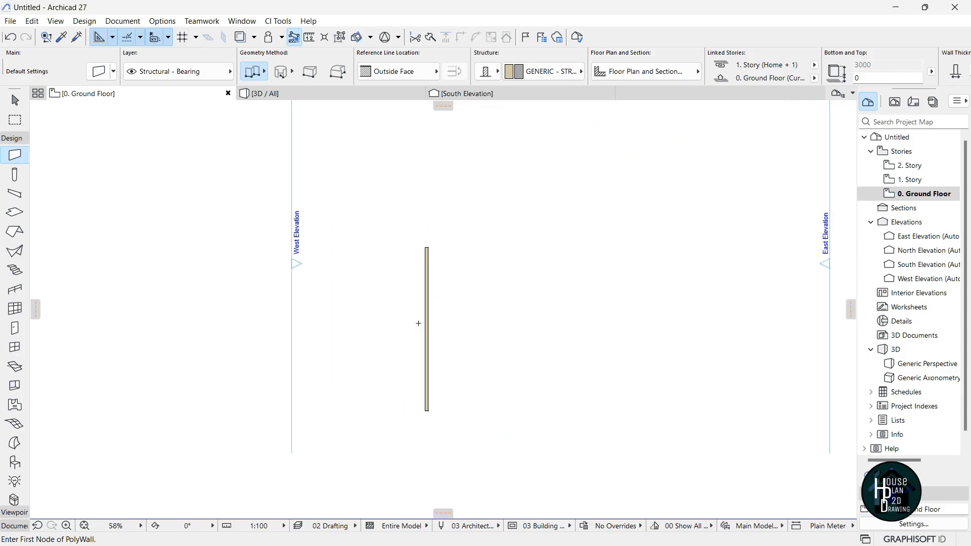
scroll(422, 348, "down", 1)
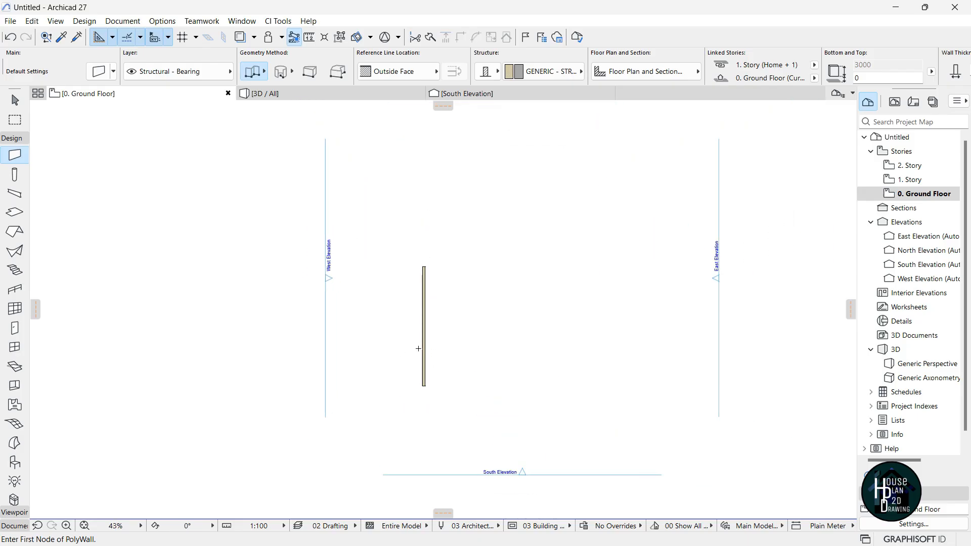
scroll(427, 347, "up", 3)
scroll(449, 310, "down", 2)
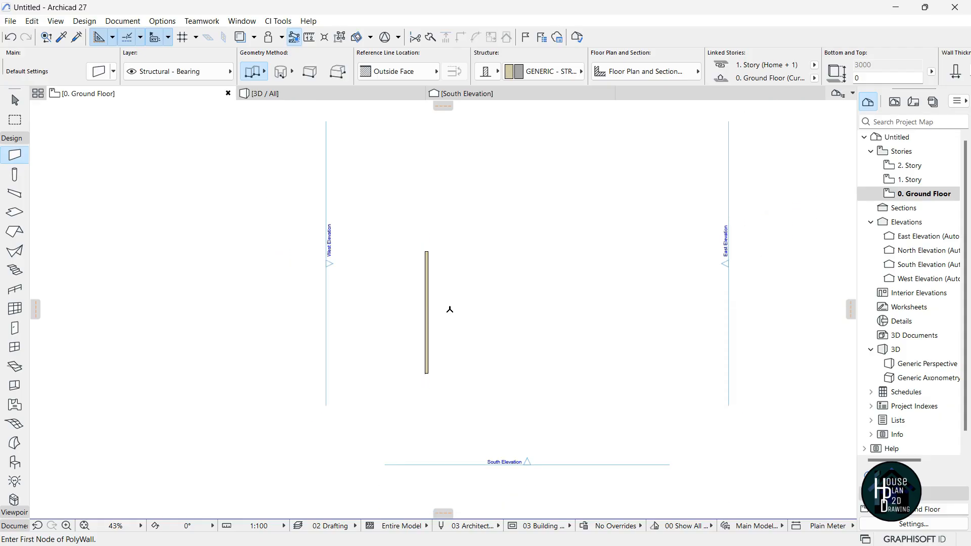
scroll(403, 269, "up", 5)
scroll(405, 289, "down", 3)
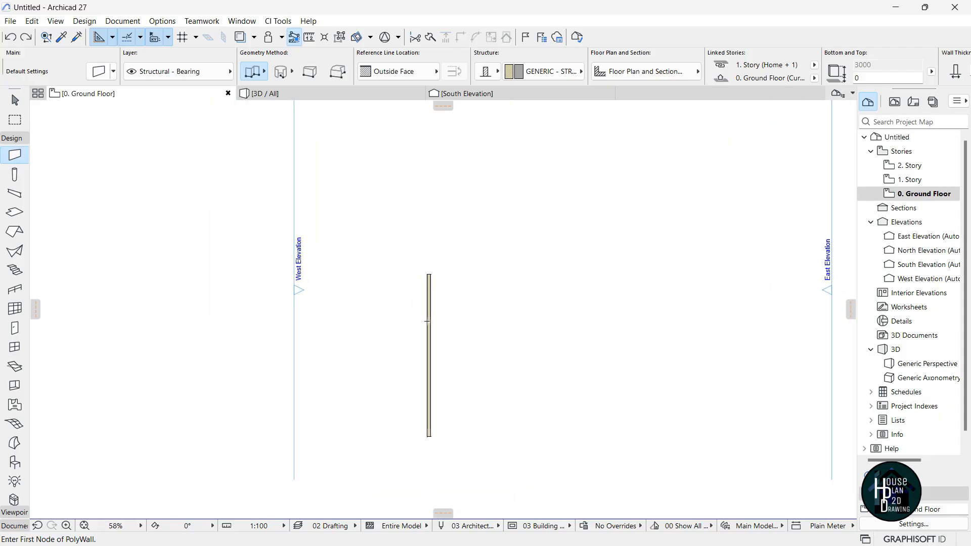
scroll(409, 349, "up", 3)
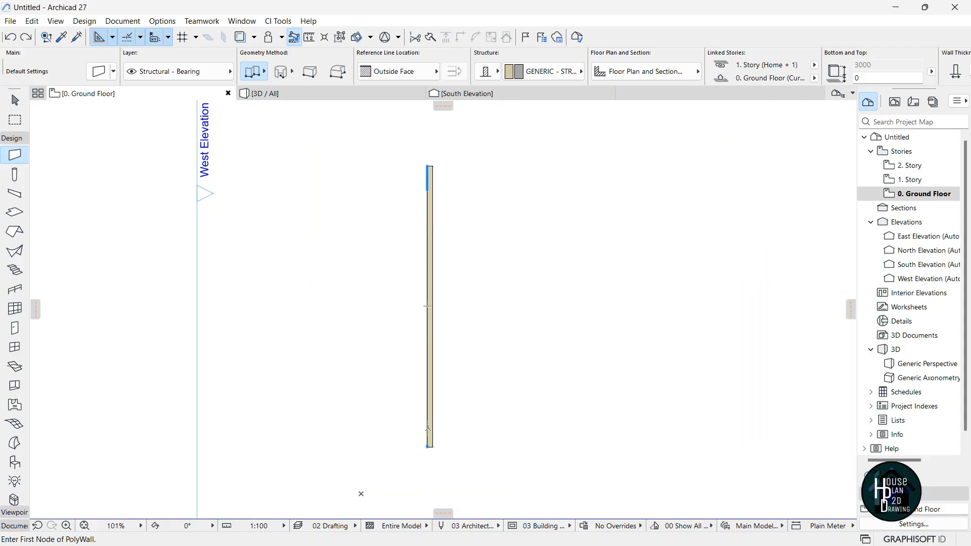
scroll(432, 356, "down", 2)
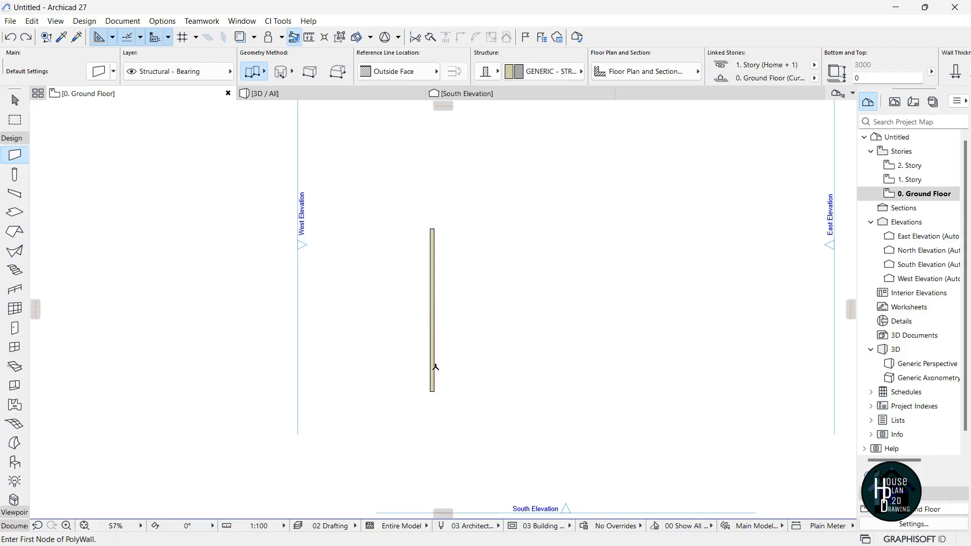
scroll(431, 349, "down", 1)
scroll(435, 351, "up", 2)
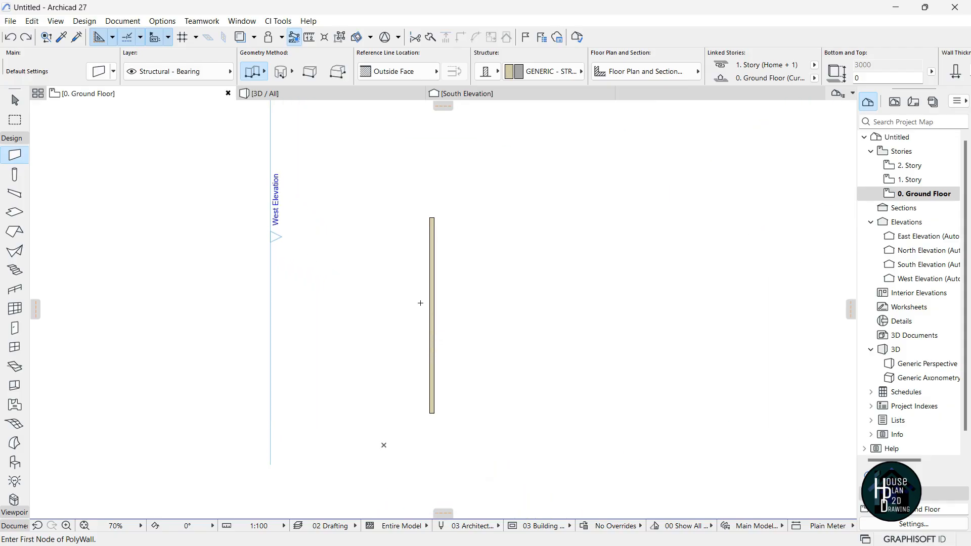
scroll(433, 303, "down", 2)
scroll(447, 237, "up", 2)
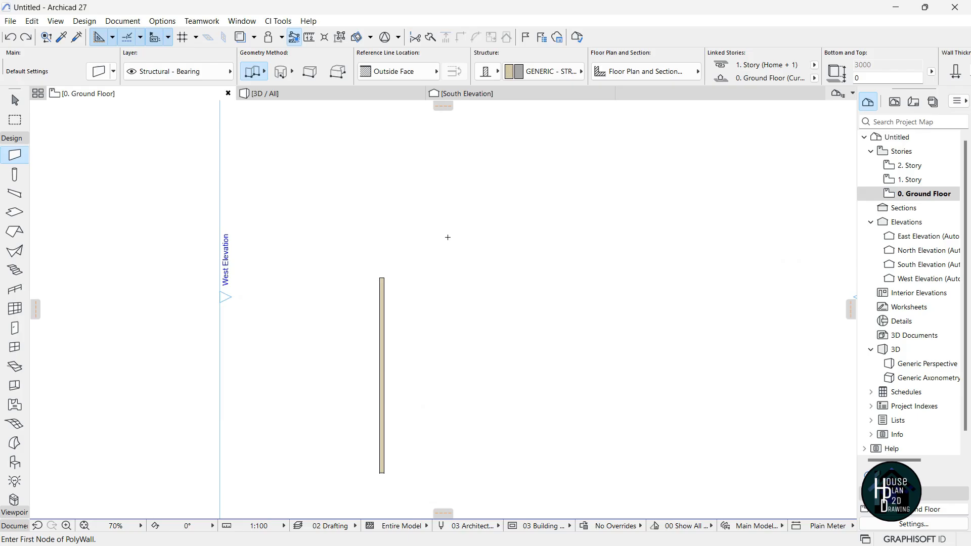
Draw a stepped chain of four connected walls beside the vertical wall, alternating upward and rightward segments.
left_click(473, 335)
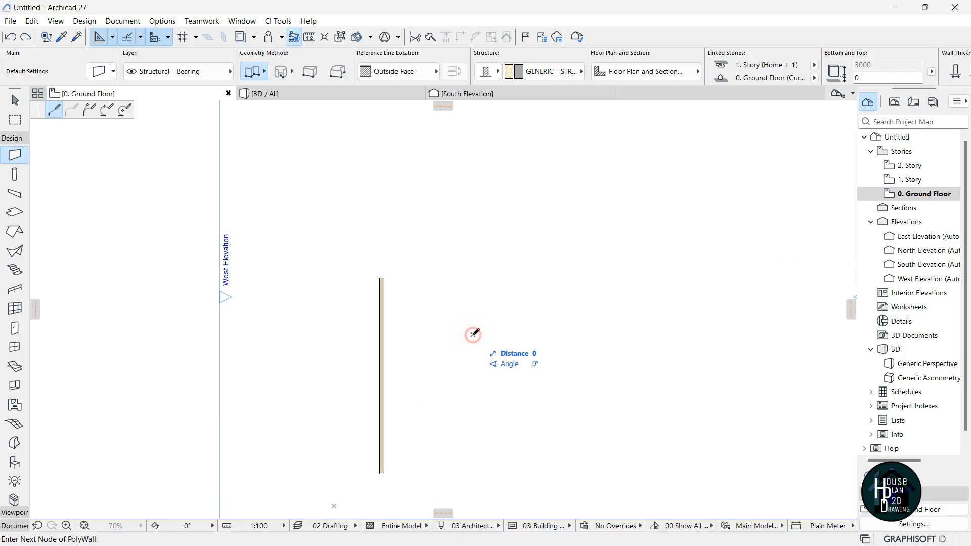
left_click(618, 234)
left_click(618, 175)
left_click(714, 175)
left_click(715, 175)
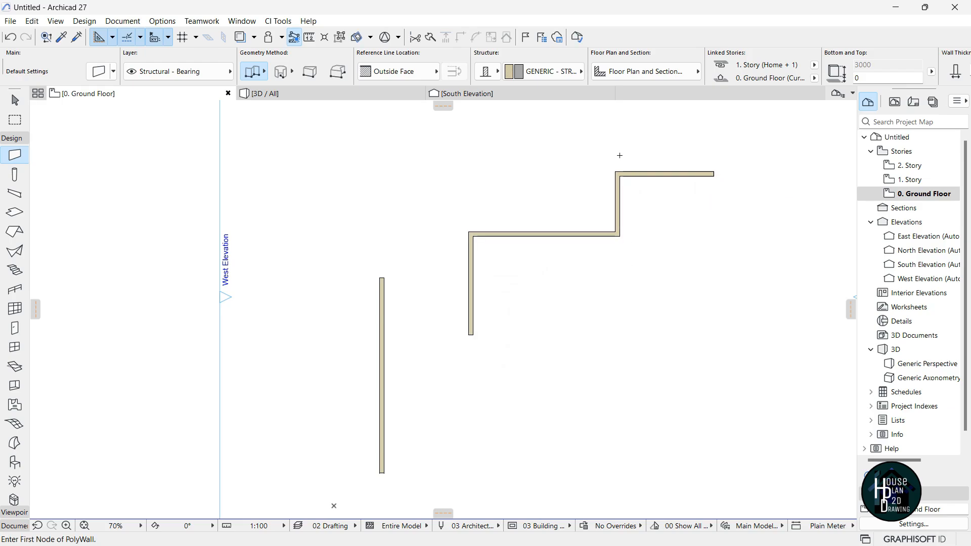
Switch the straight wall geometry method to single and back to chained.
left_click(254, 71)
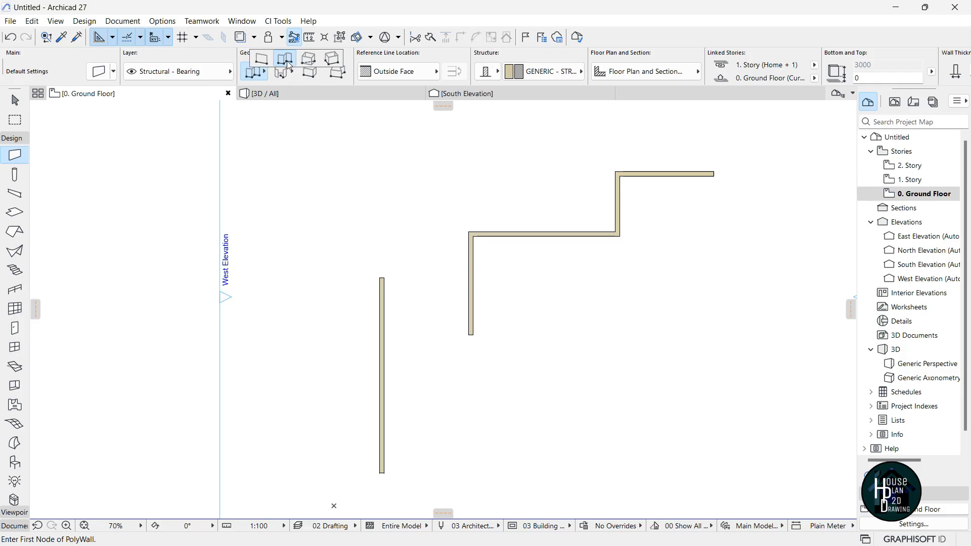
left_click(260, 59)
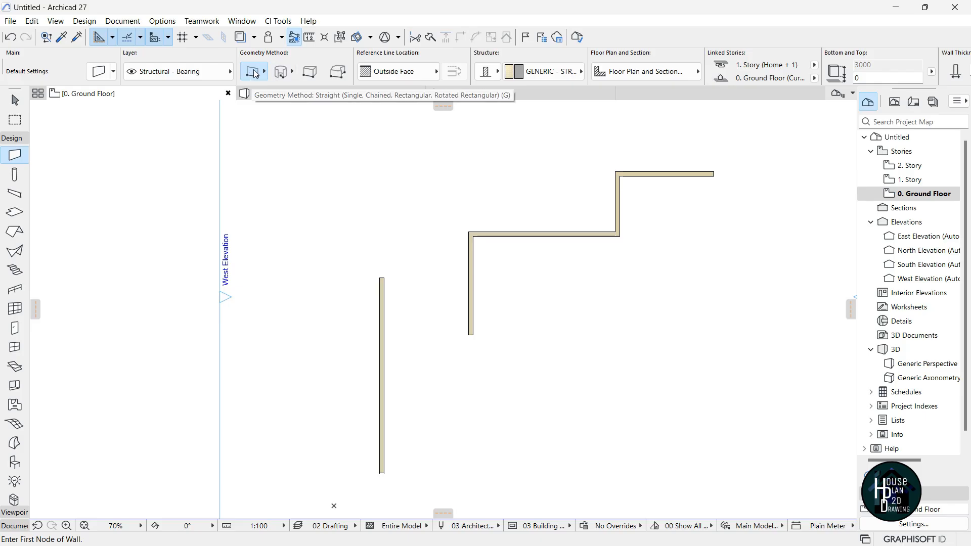
left_click(254, 74)
left_click(288, 63)
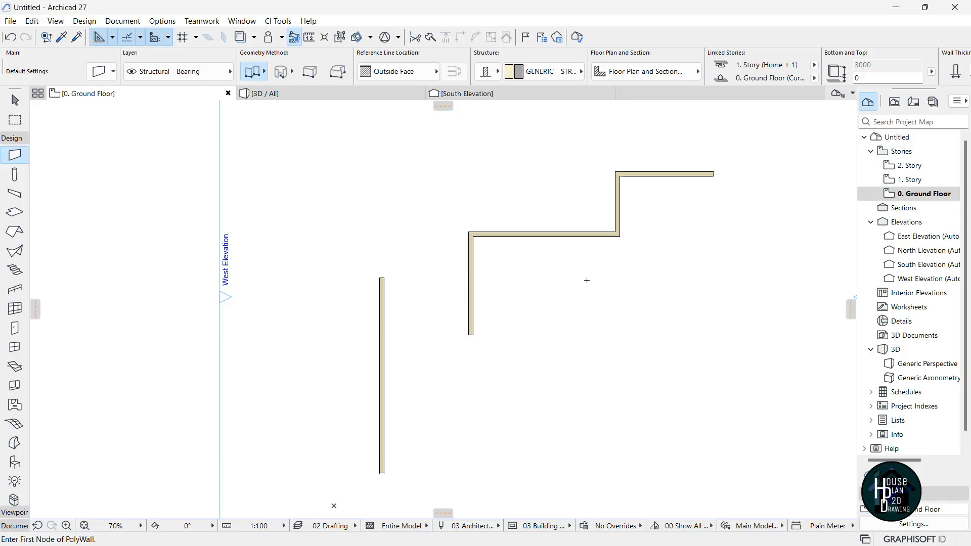
Delete the practice vertical wall and the stepped chain of walls from the ground floor plan.
key("Escape")
scroll(363, 174, "down", 2)
left_click(344, 150)
left_click(634, 395)
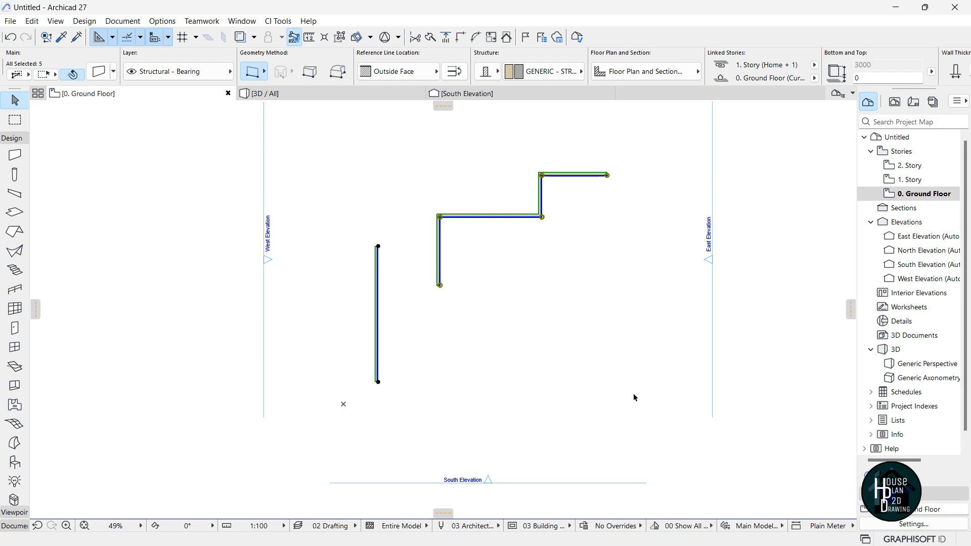
key("Delete")
Draw a 10300 mm wall straight up in the left half of the area between the elevation markers.
scroll(518, 388, "down", 2)
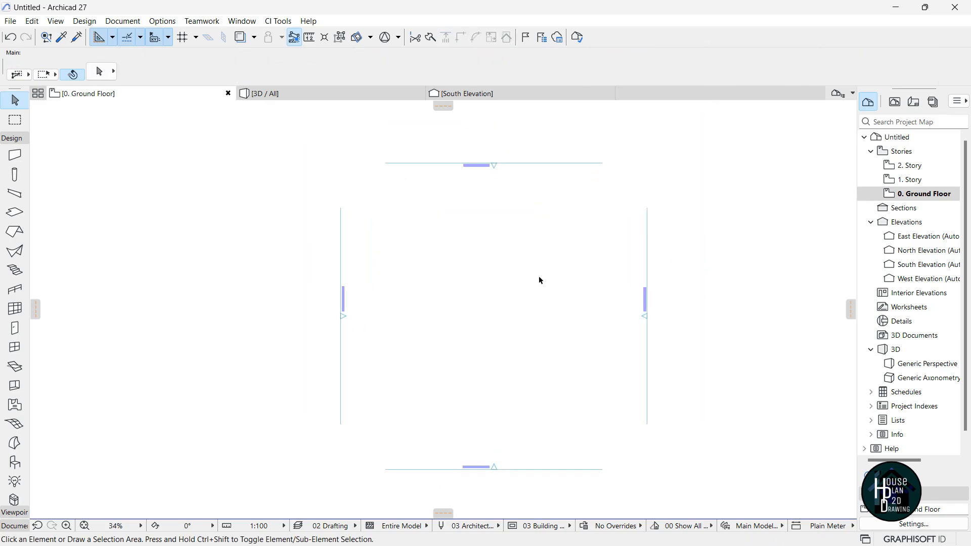
scroll(540, 278, "up", 3)
scroll(523, 257, "up", 1)
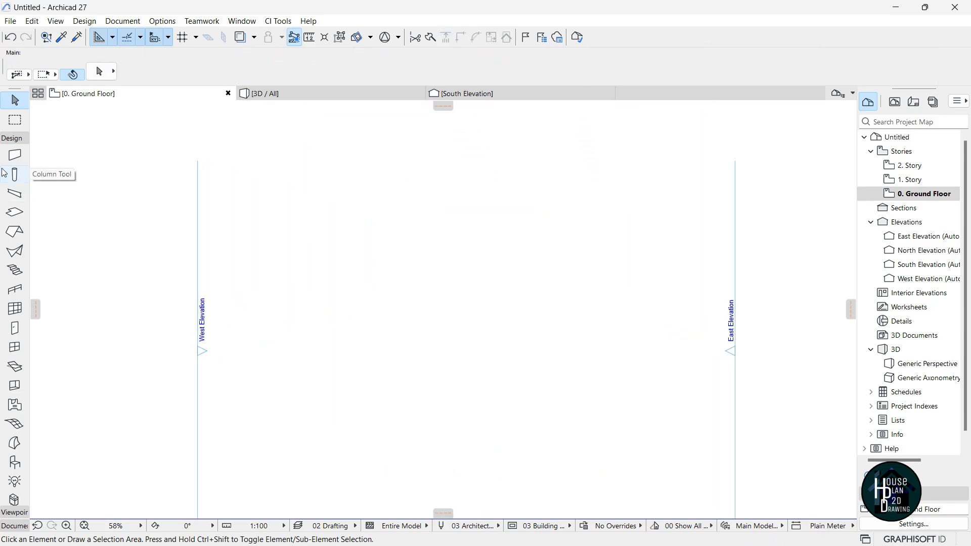
left_click(14, 155)
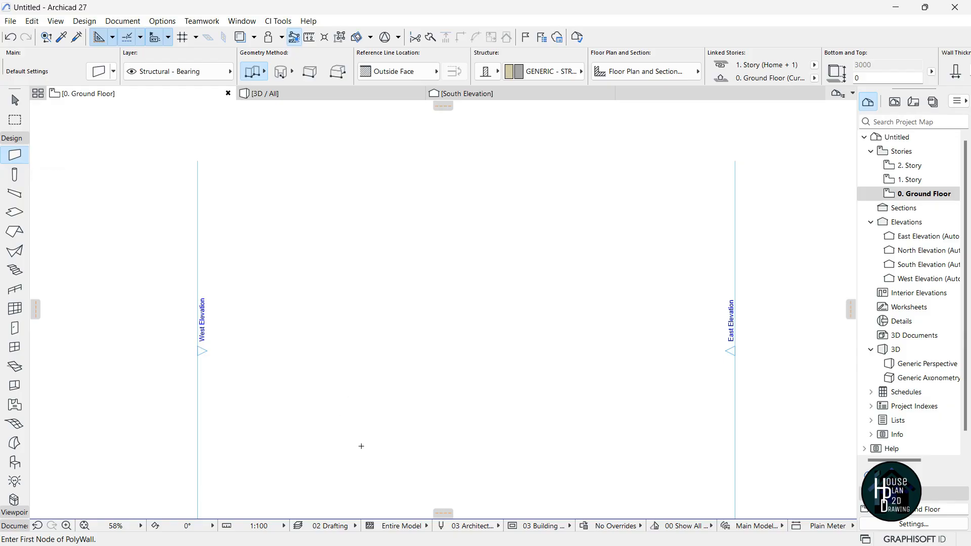
left_click(354, 450)
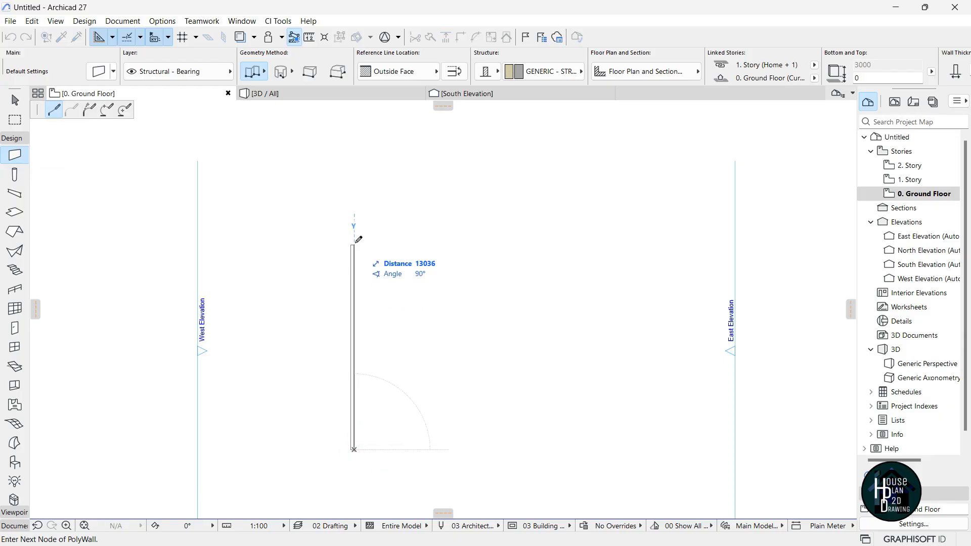
type("10300")
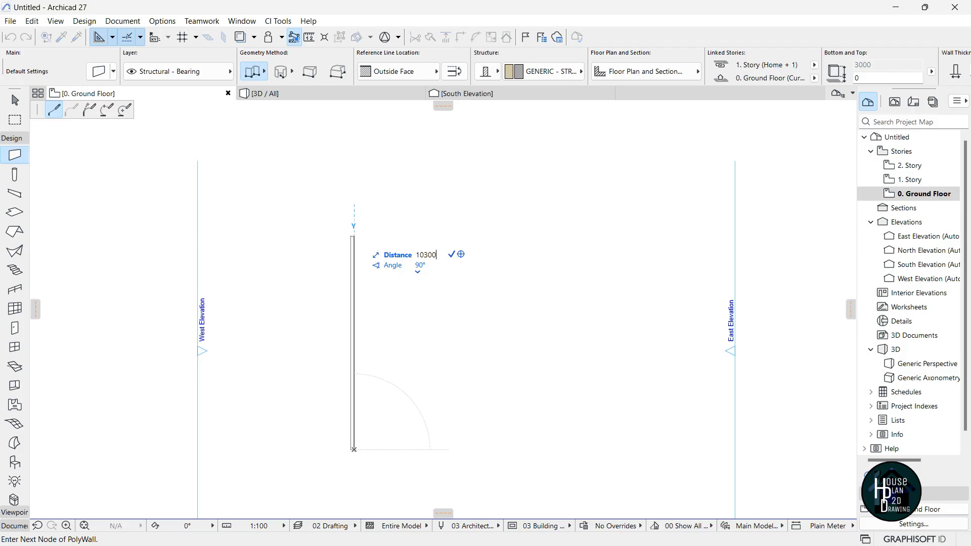
key("Return")
Draw a 5500 mm horizontal wall rightward from the vertical wall's upper outer corner, with the reference line on the Inside Face.
scroll(442, 299, "down", 3)
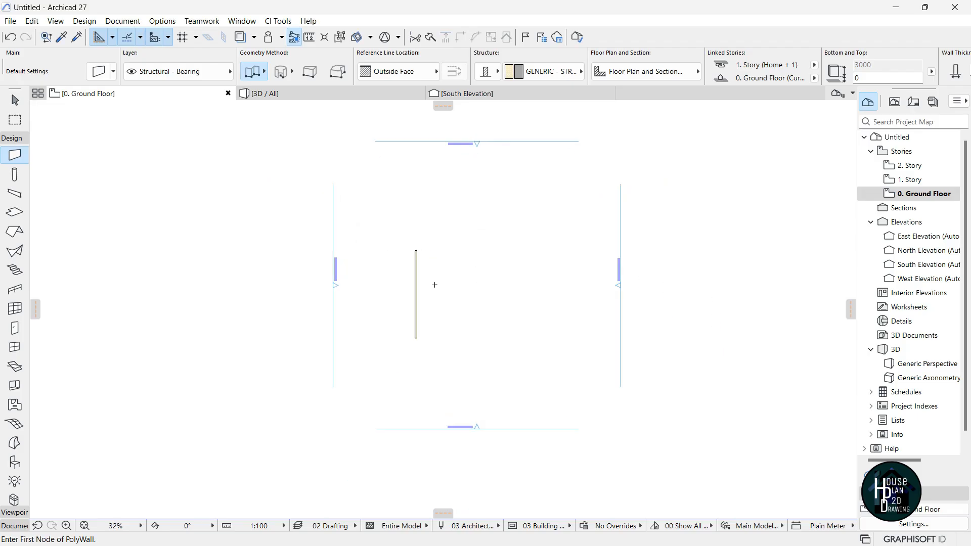
scroll(420, 243, "up", 8)
scroll(386, 181, "up", 4)
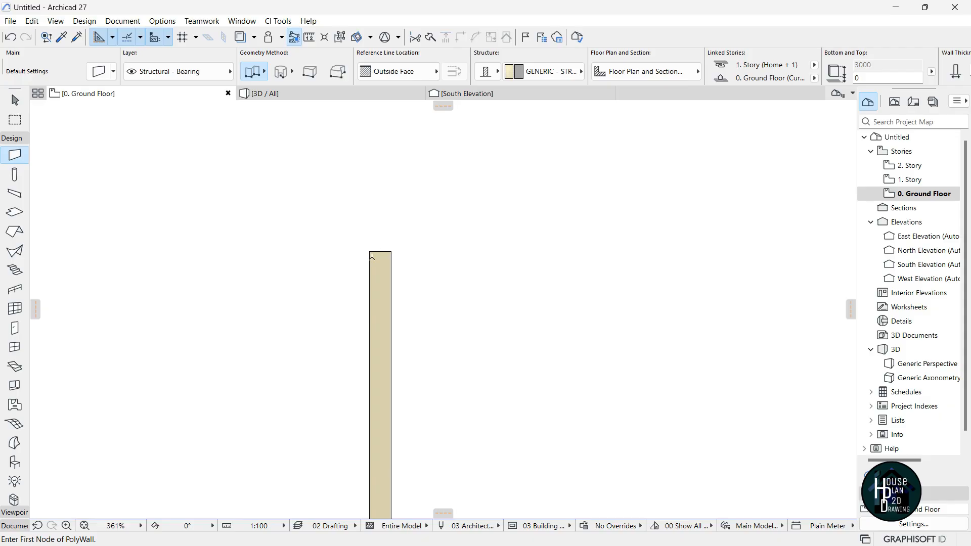
left_click(372, 253)
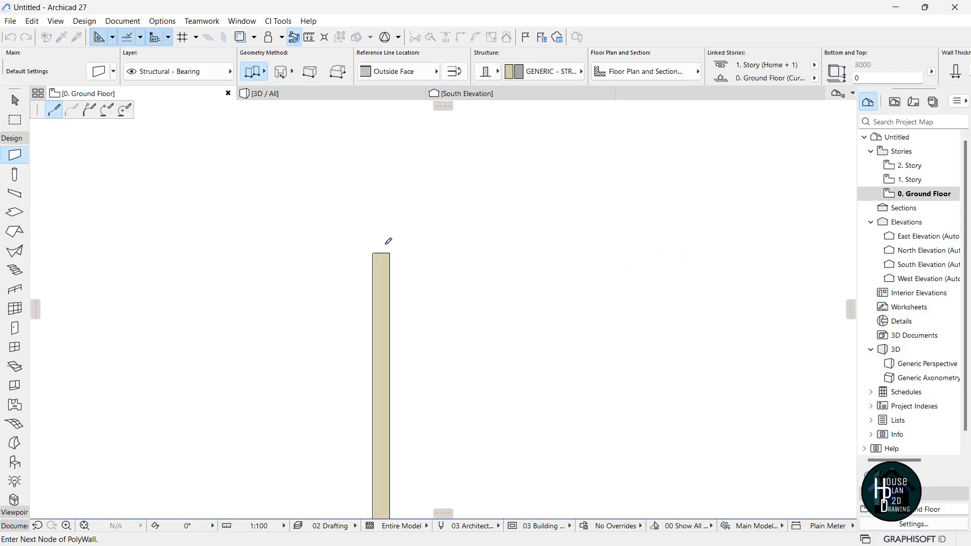
scroll(387, 241, "down", 5)
scroll(425, 243, "up", 6)
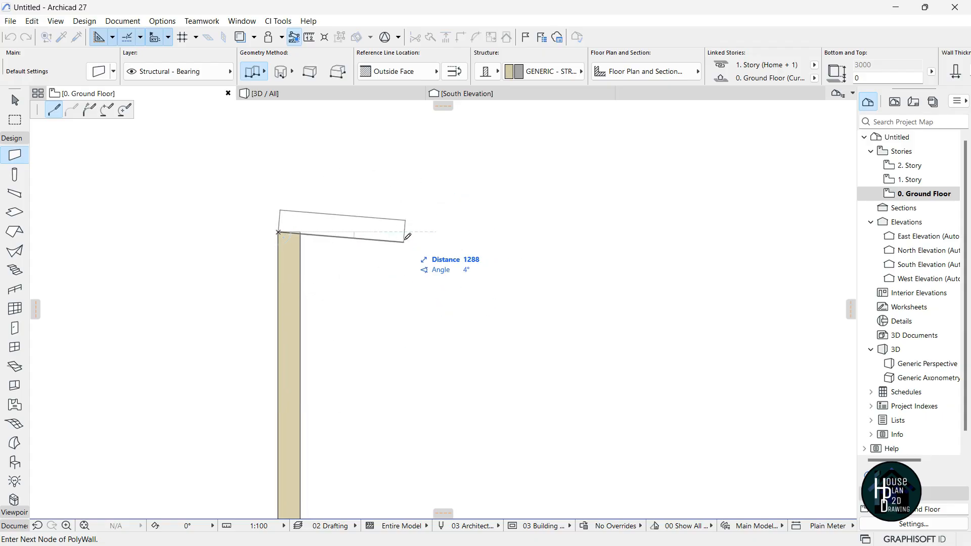
left_click(423, 76)
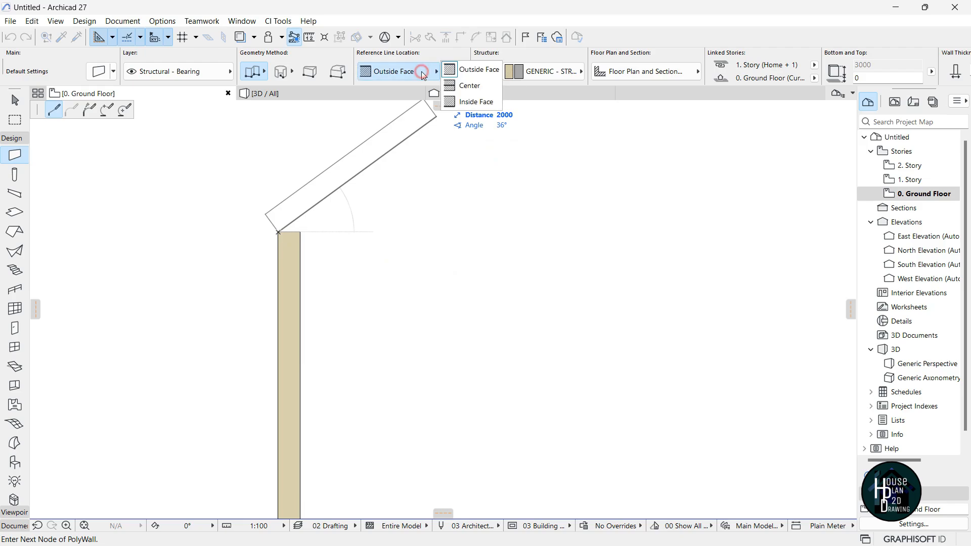
left_click(472, 104)
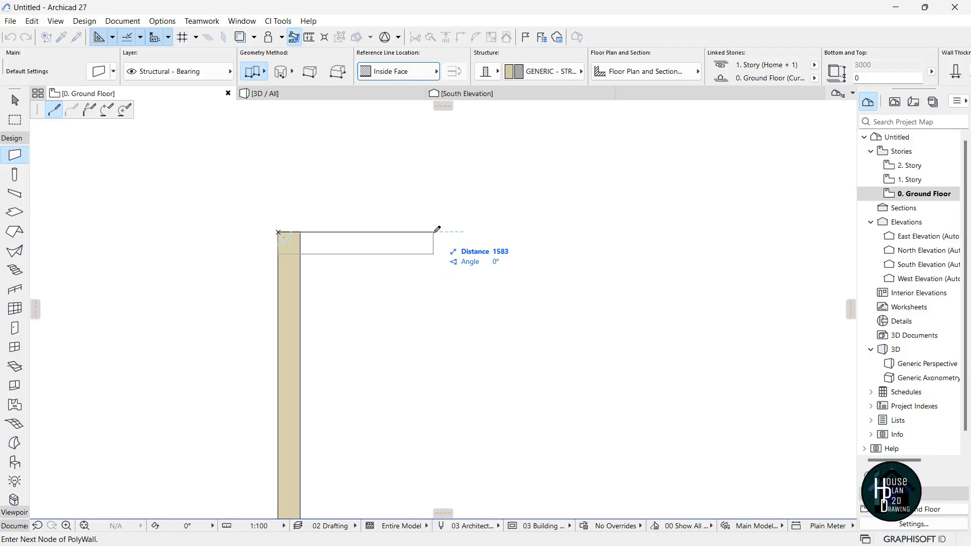
type("5500")
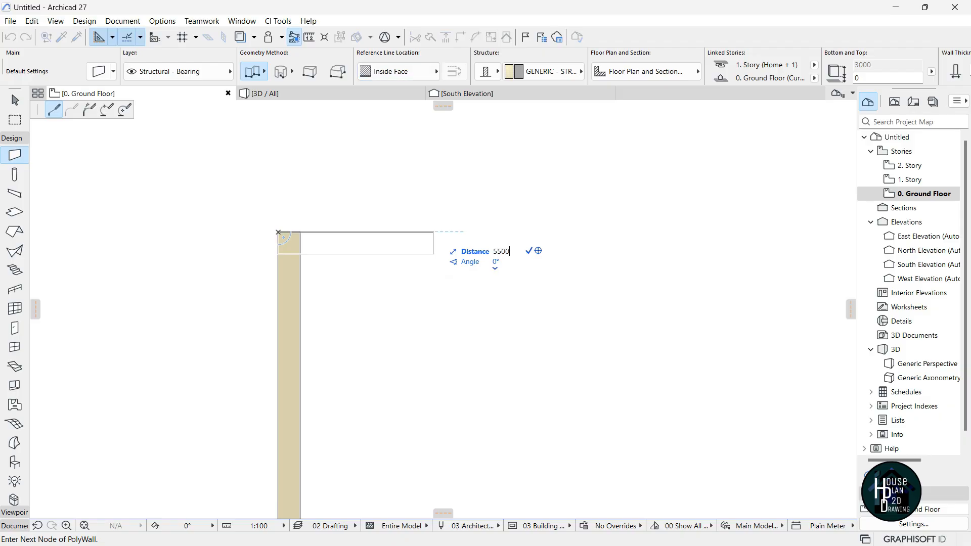
key("Return")
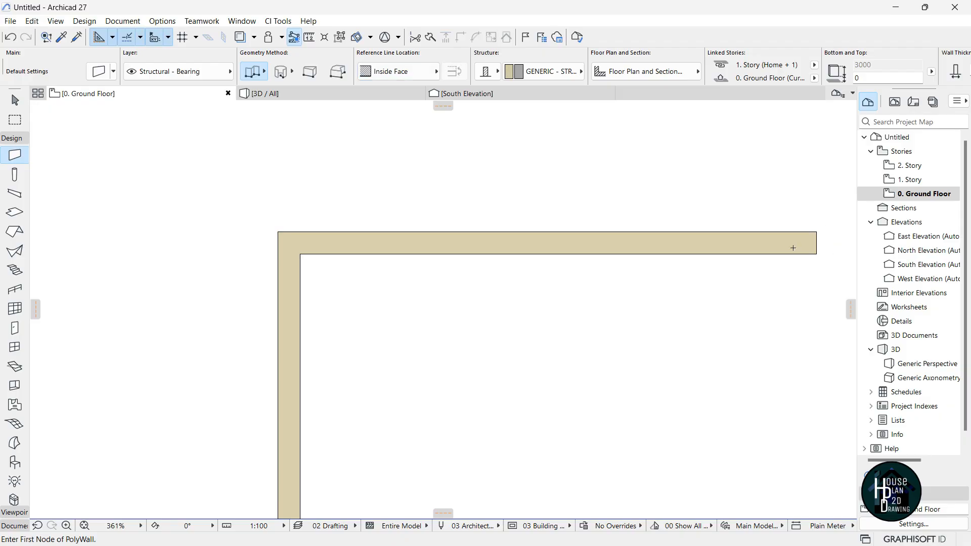
Draw a vertical wall down from the outer right end of the horizontal wall, ending slightly below the left wall's lower end.
scroll(536, 215, "down", 4)
scroll(521, 261, "down", 4)
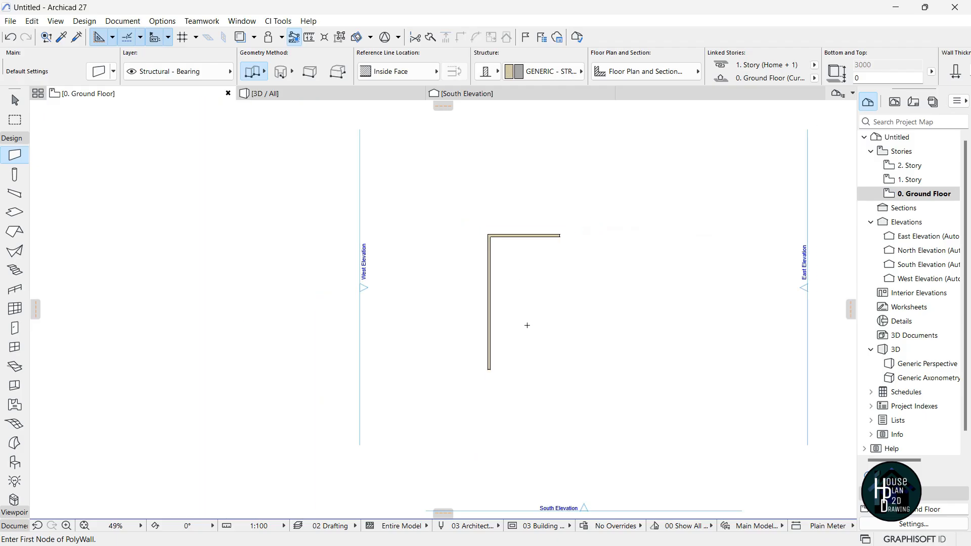
scroll(527, 316, "up", 1)
scroll(597, 215, "up", 4)
scroll(498, 236, "up", 4)
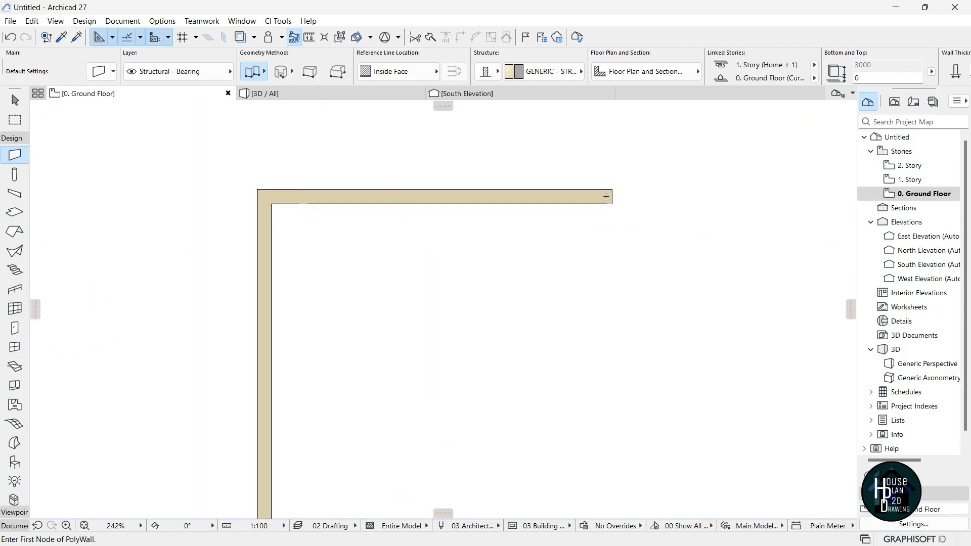
left_click(617, 184)
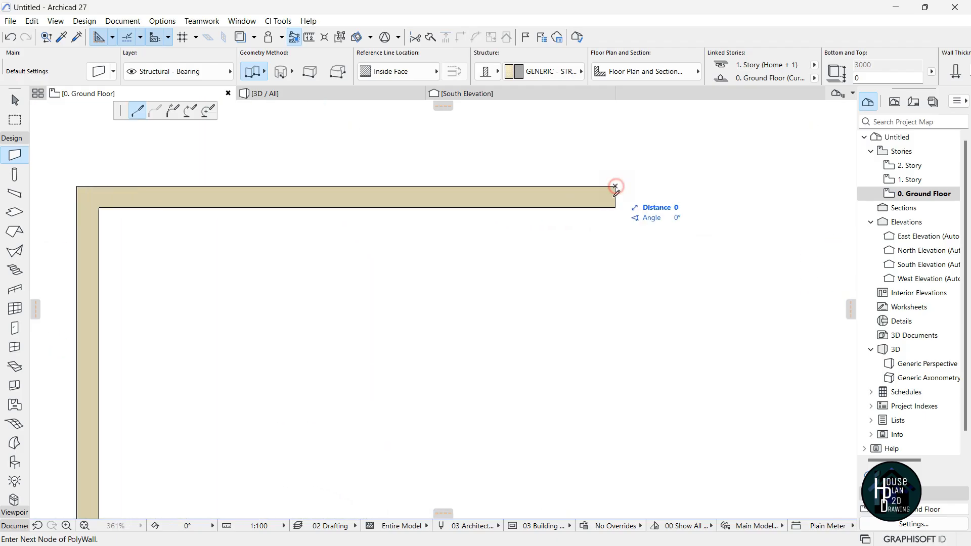
scroll(596, 162, "down", 5)
scroll(551, 185, "down", 5)
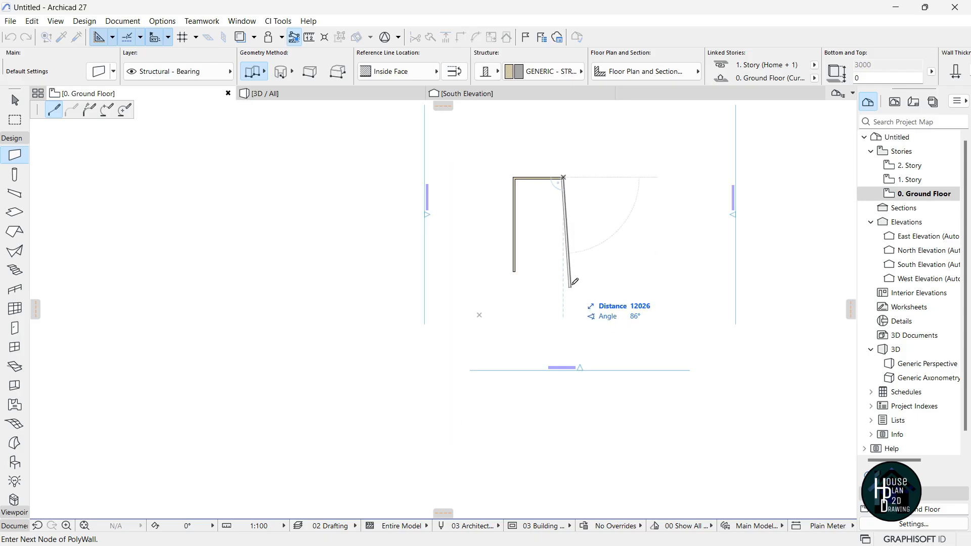
scroll(568, 284, "up", 4)
double_click(571, 320)
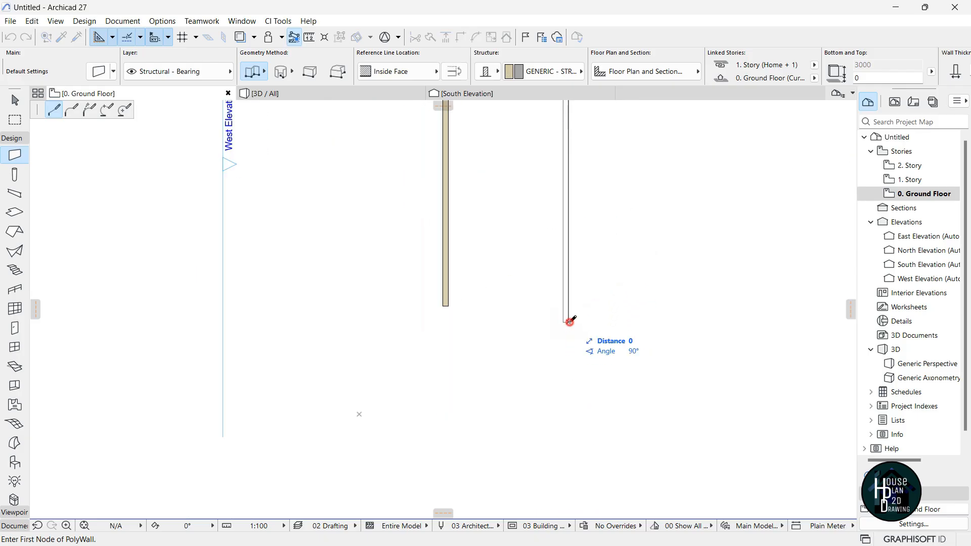
Examine the three outer walls, their upper corners and the uneven lower ends up close and as a whole.
scroll(569, 192, "down", 3)
scroll(587, 206, "up", 4)
scroll(587, 206, "down", 3)
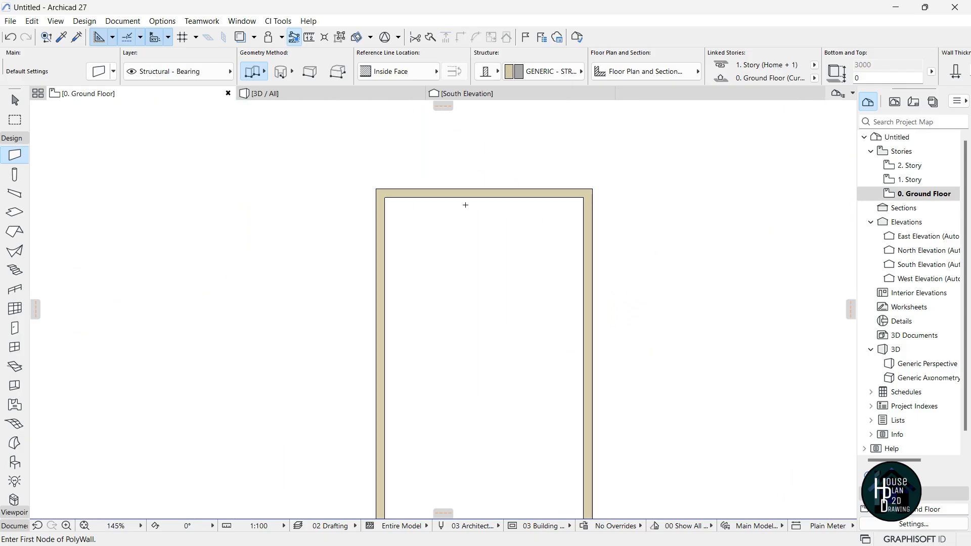
scroll(492, 385, "up", 2)
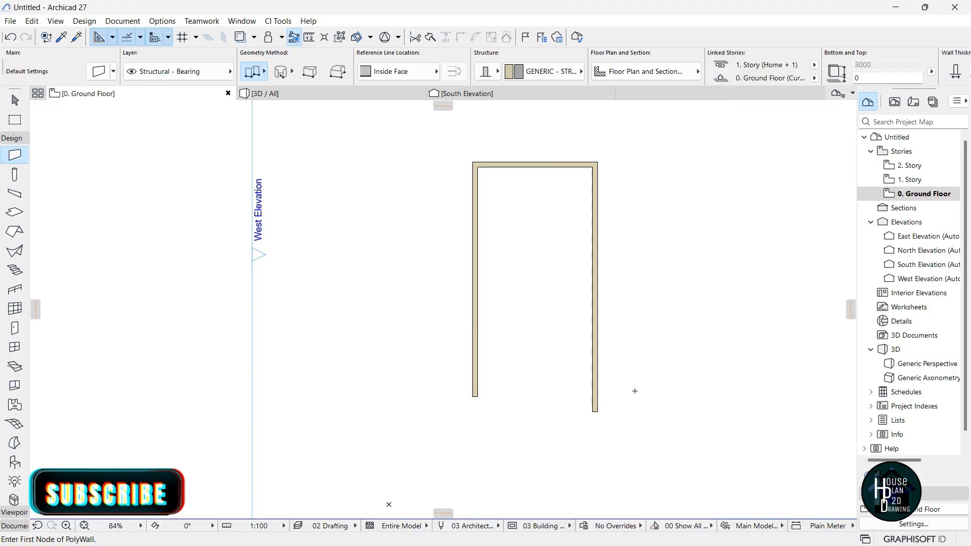
scroll(539, 170, "up", 2)
scroll(532, 177, "up", 3)
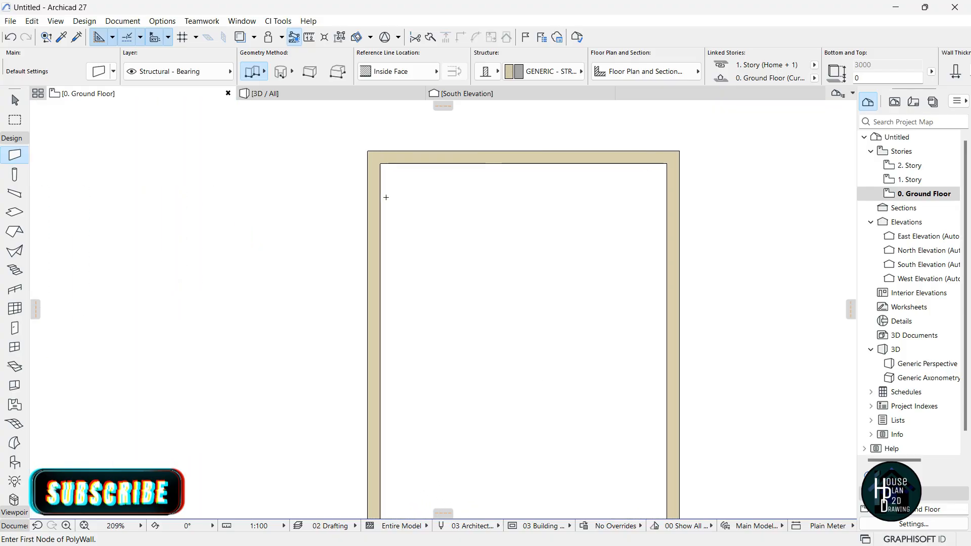
scroll(537, 165, "down", 4)
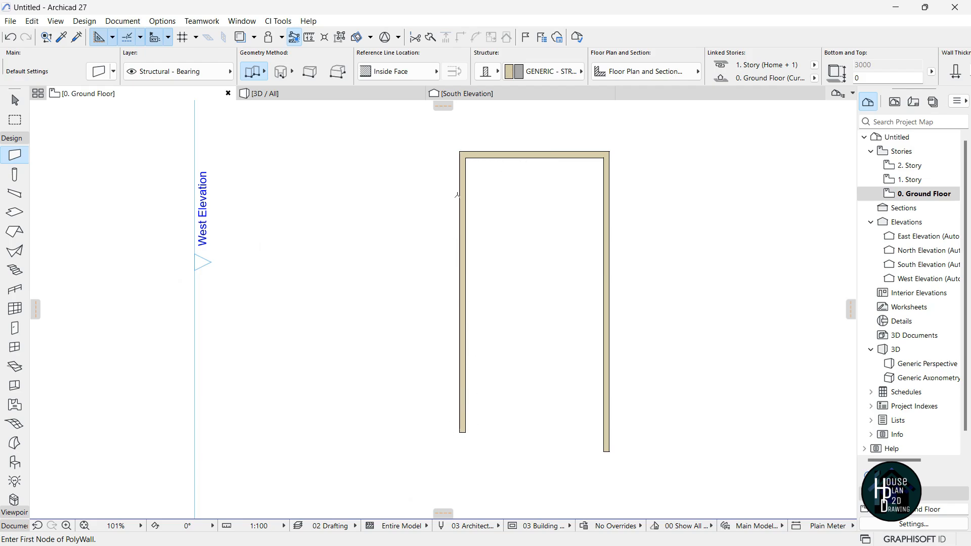
scroll(549, 149, "up", 4)
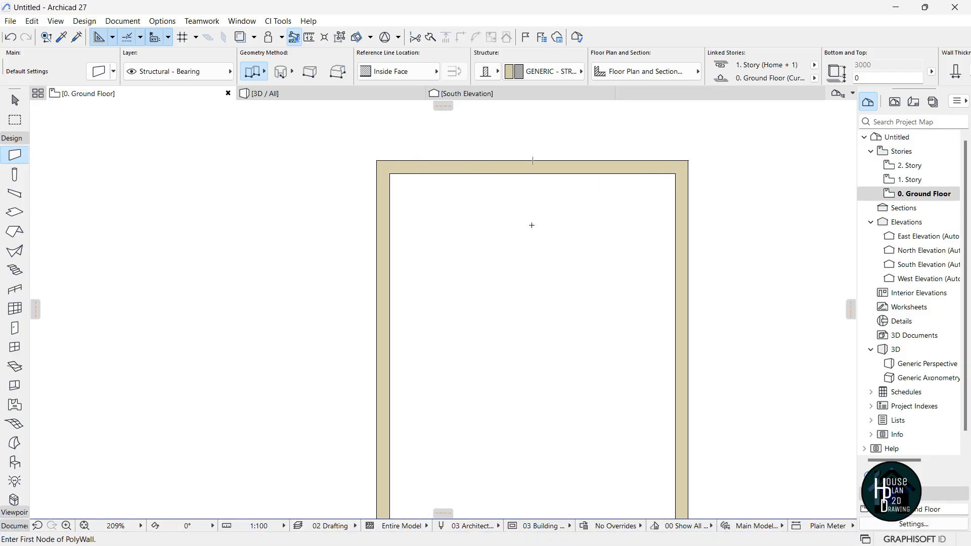
Draw partition walls with Outside Face reference, starting 2500 mm right of the upper-left inner corner, running 3000 mm down and across to the left wall.
scroll(540, 205, "up", 4)
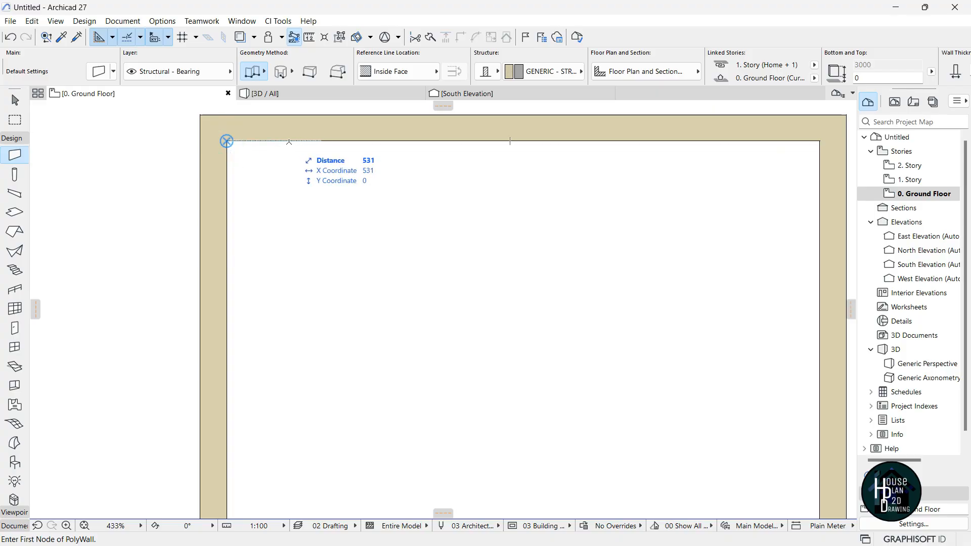
type("2")
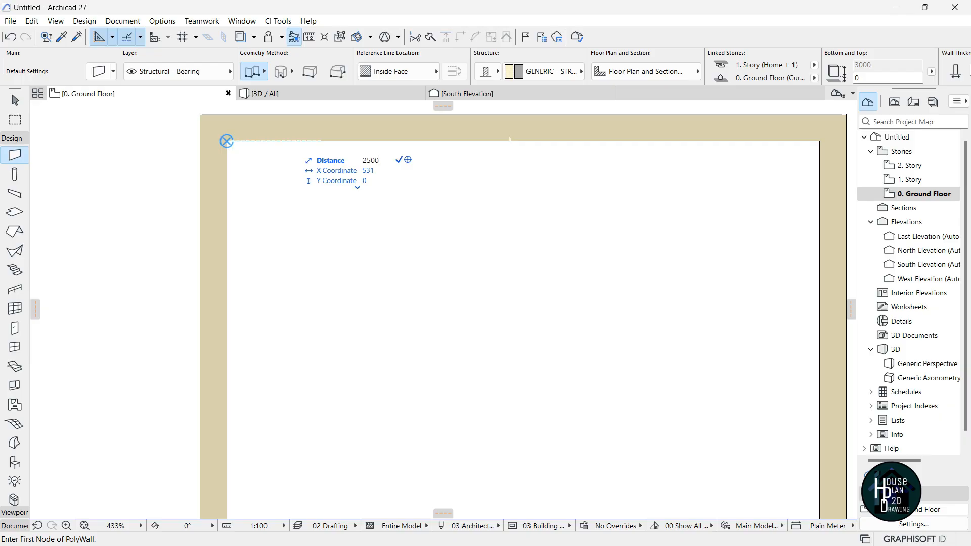
type("500")
key("Return")
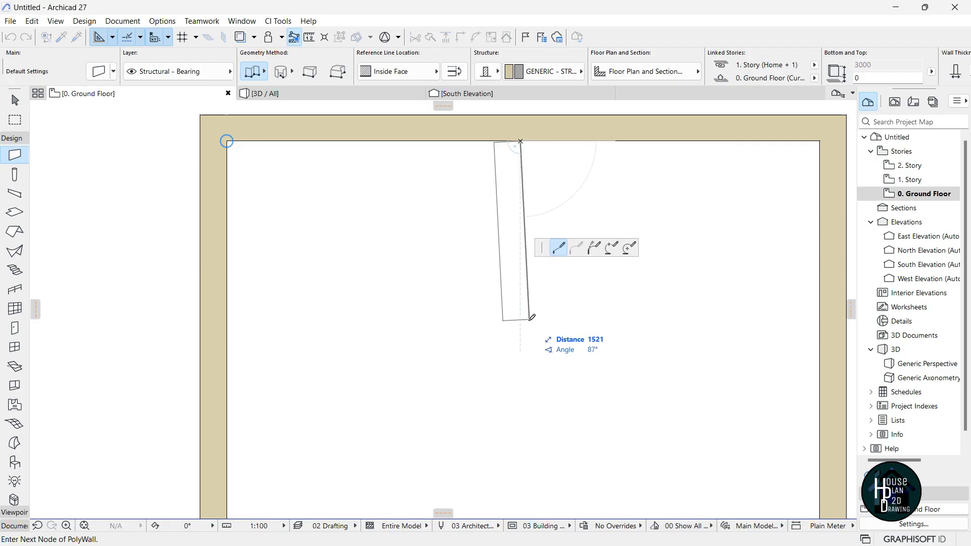
left_click(424, 73)
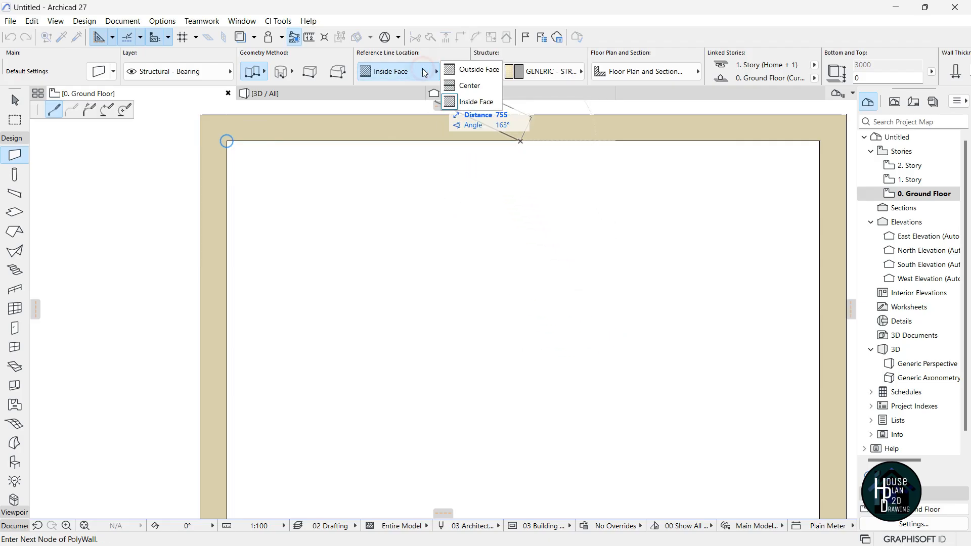
left_click(472, 70)
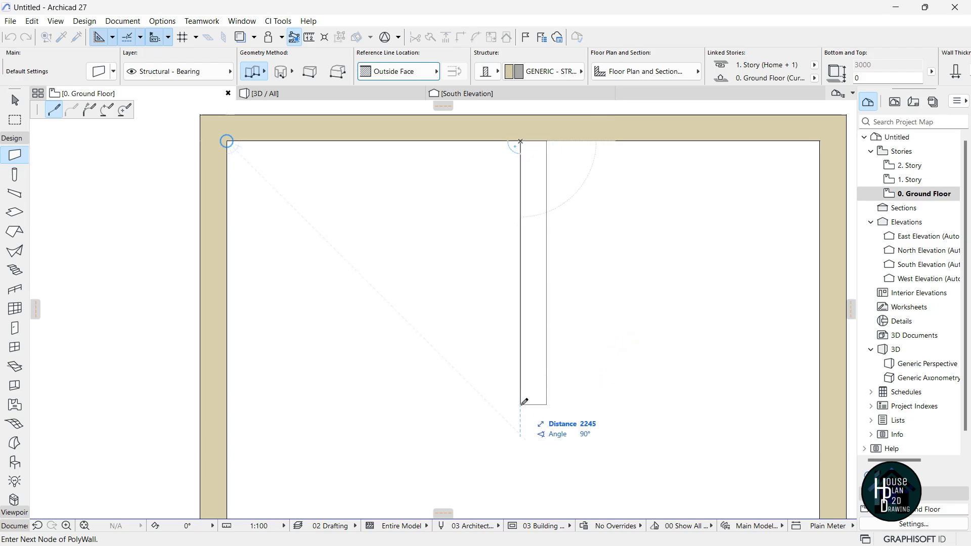
type("3000")
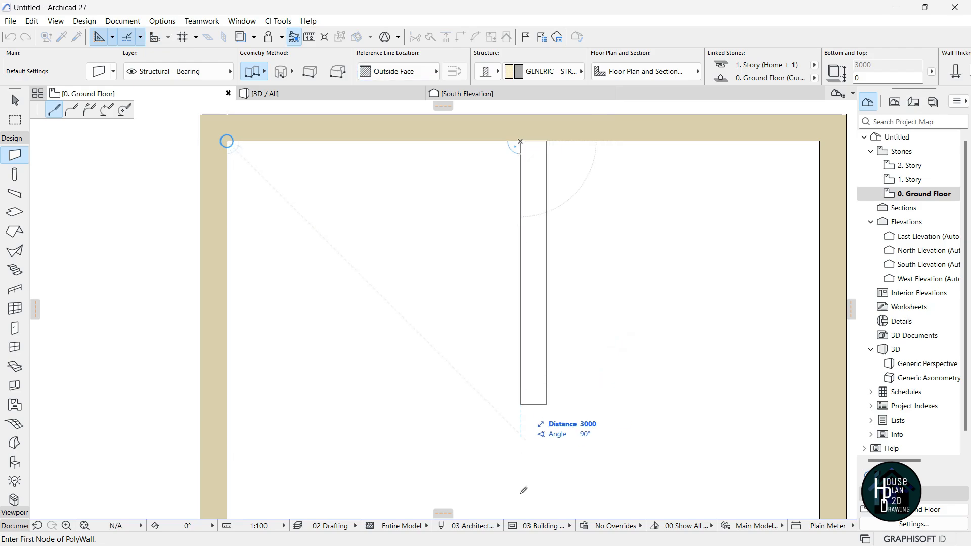
key("Return")
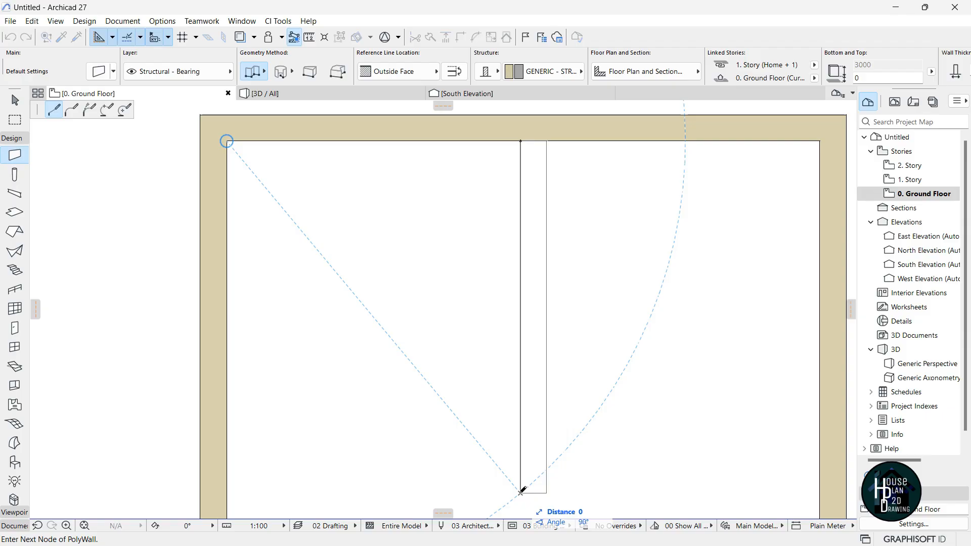
double_click(228, 491)
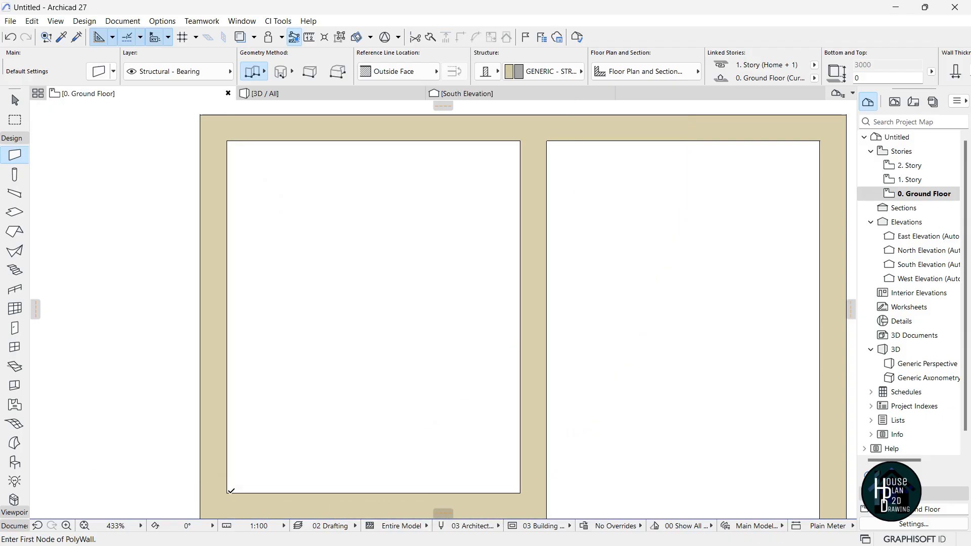
Draw a horizontal partition 1775 mm below the upper-right inner corner, from the right outer wall across to the vertical partition, with Outside Face reference.
scroll(372, 297, "down", 3)
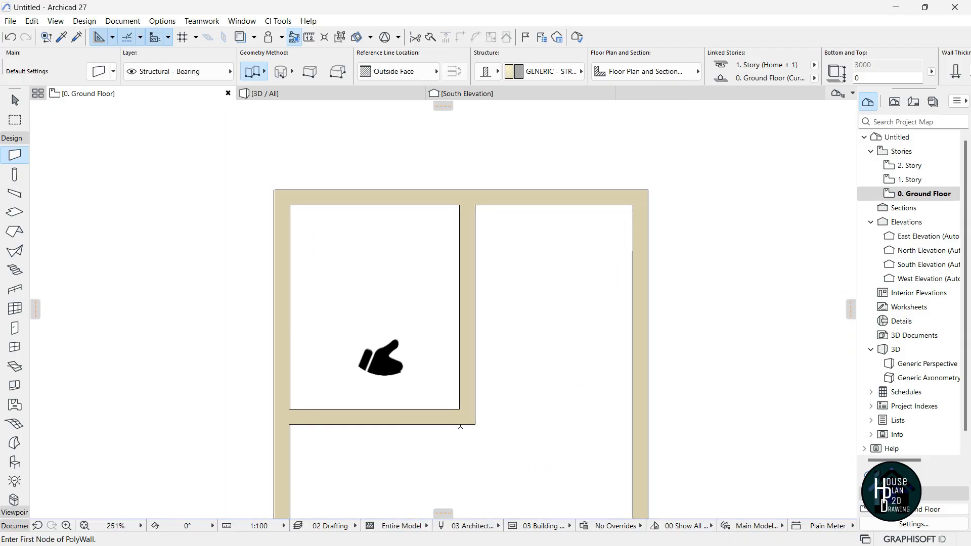
scroll(557, 273, "up", 2)
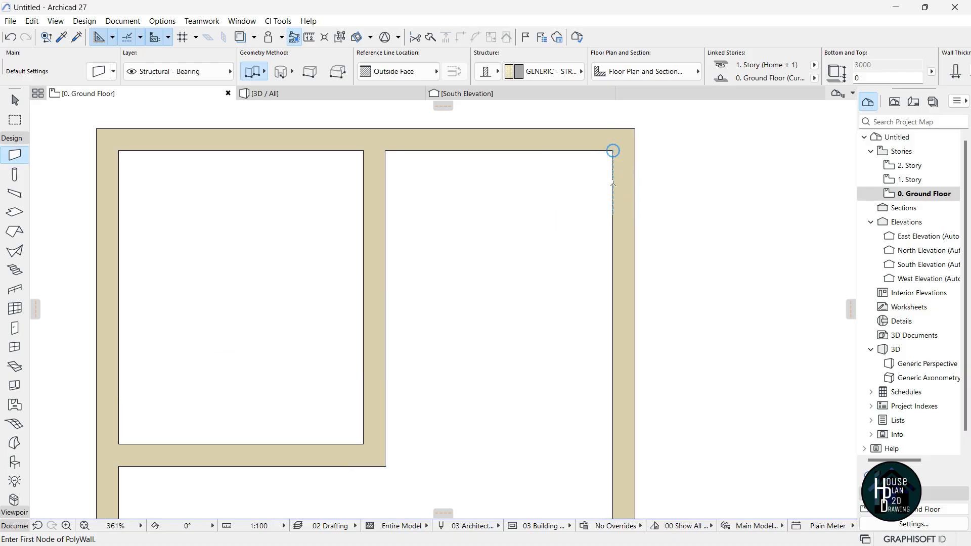
type("177")
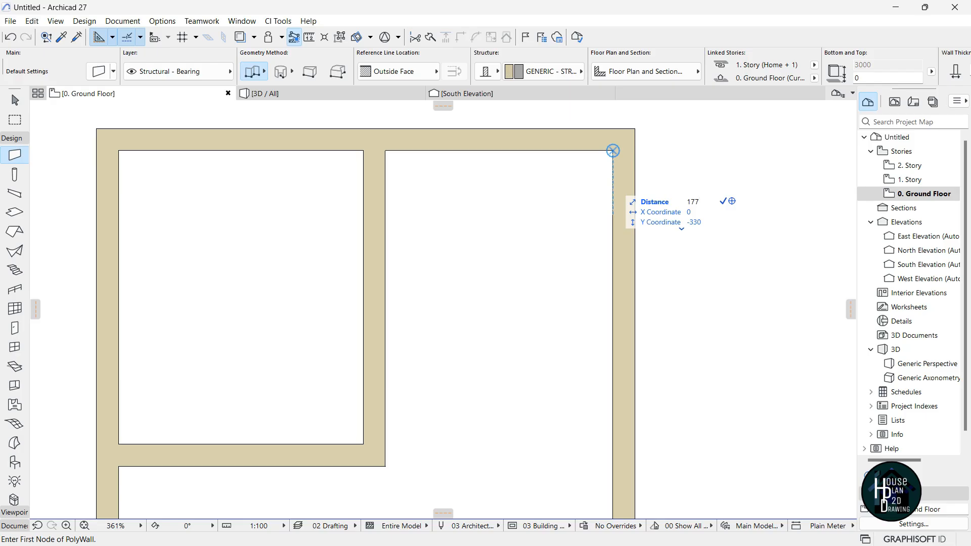
type("5")
key("Return")
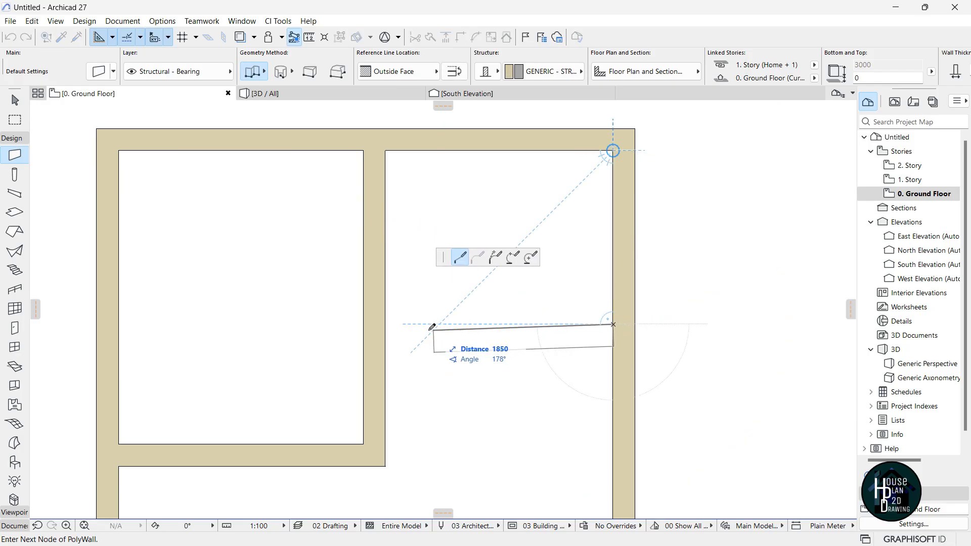
double_click(387, 324)
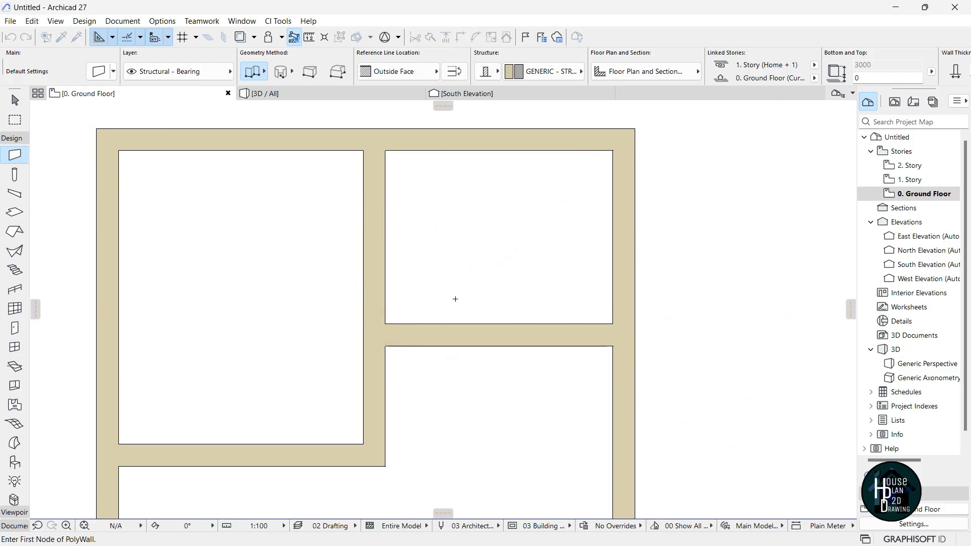
scroll(498, 264, "down", 2)
middle_click_drag(468, 392, 470, 364)
scroll(470, 364, "up", 2)
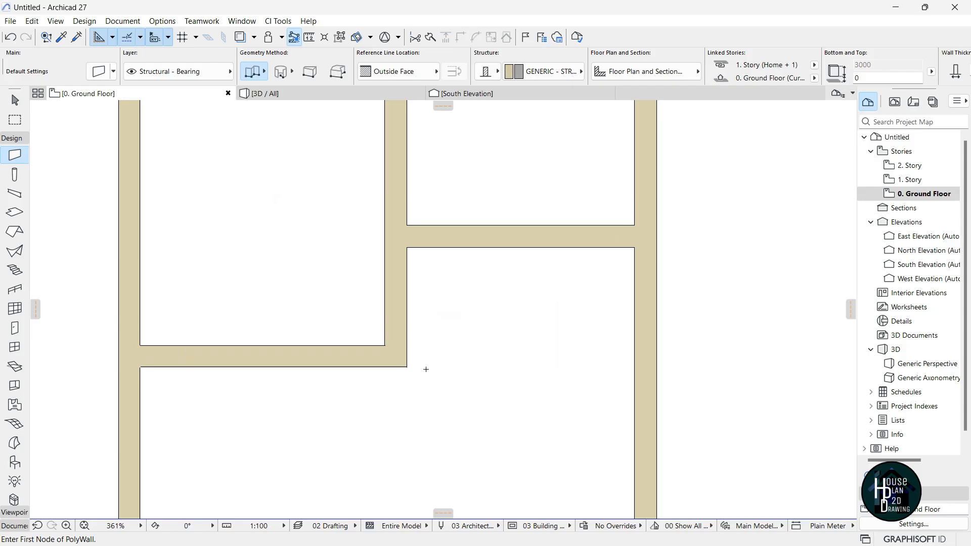
left_click(343, 362, "shift")
scroll(574, 338, "down", 1)
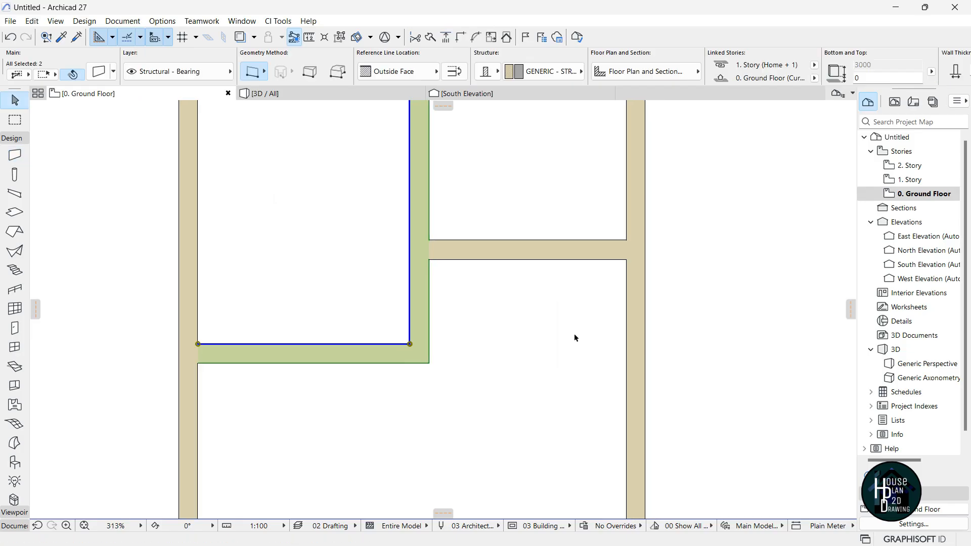
scroll(574, 338, "down", 2)
scroll(497, 302, "up", 1)
scroll(526, 344, "up", 1)
scroll(499, 247, "up", 1)
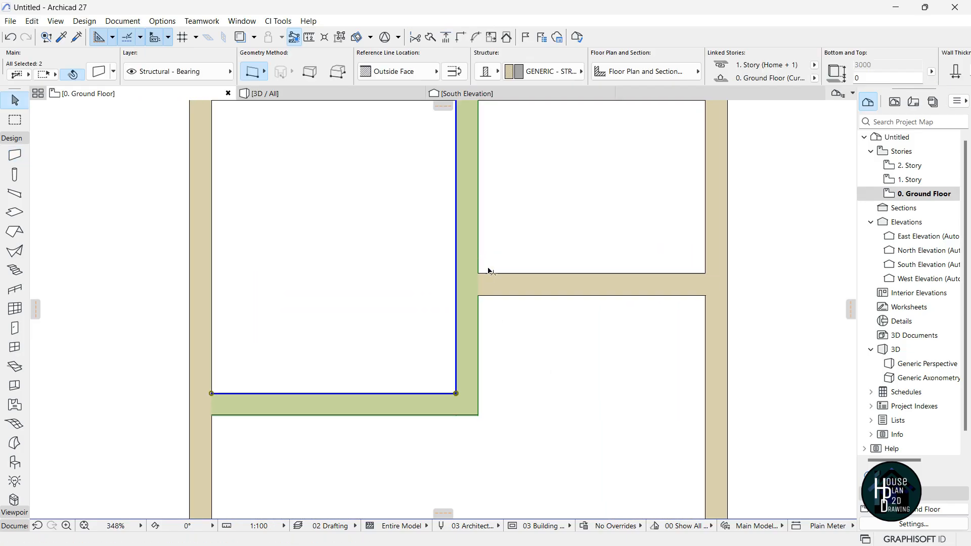
scroll(491, 330, "down", 3)
scroll(500, 353, "up", 2)
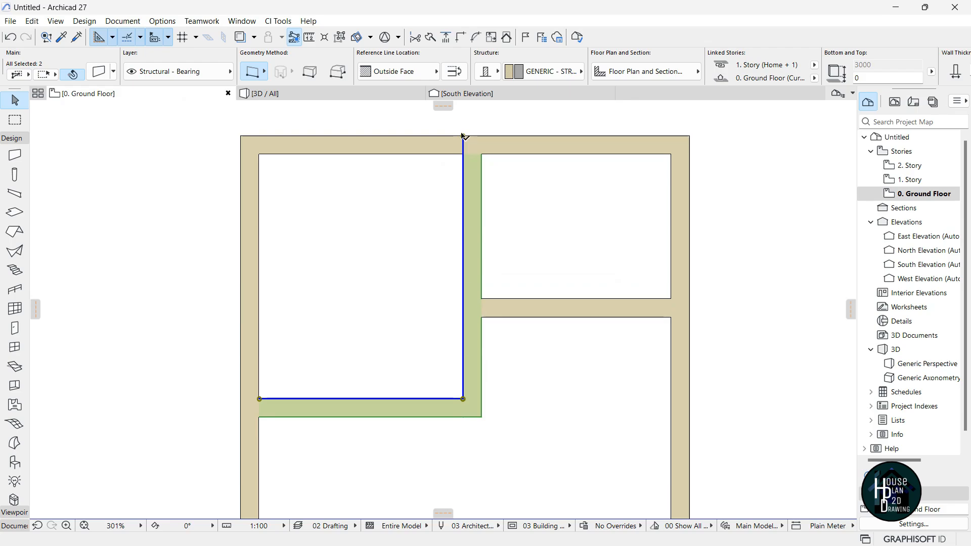
left_click(463, 401)
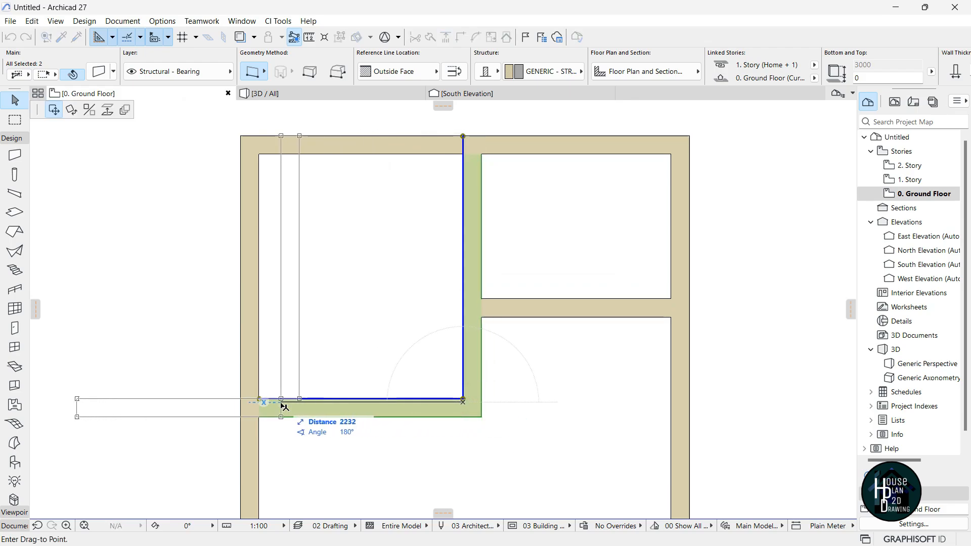
key("Escape")
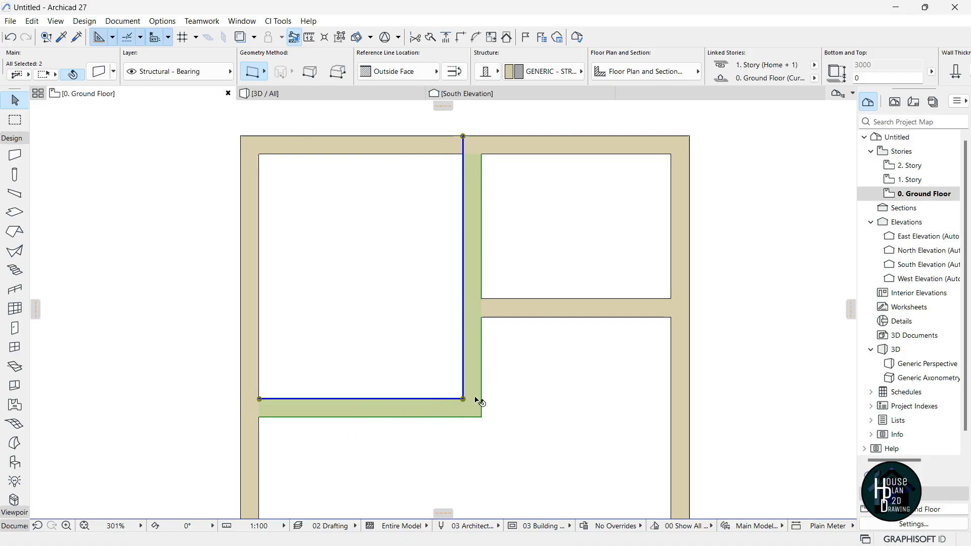
Suspend grouping so the connected partition walls can be selected individually.
left_click(567, 309)
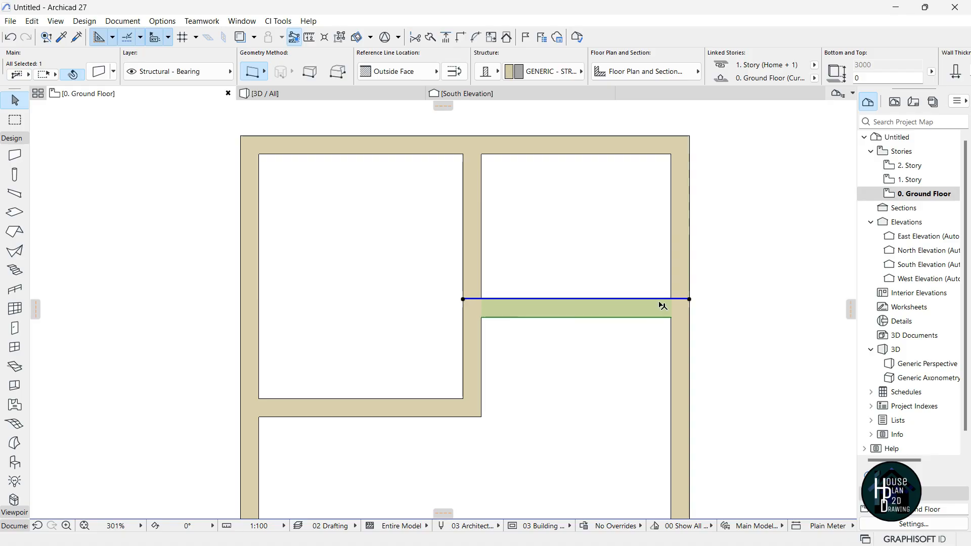
left_click(557, 149)
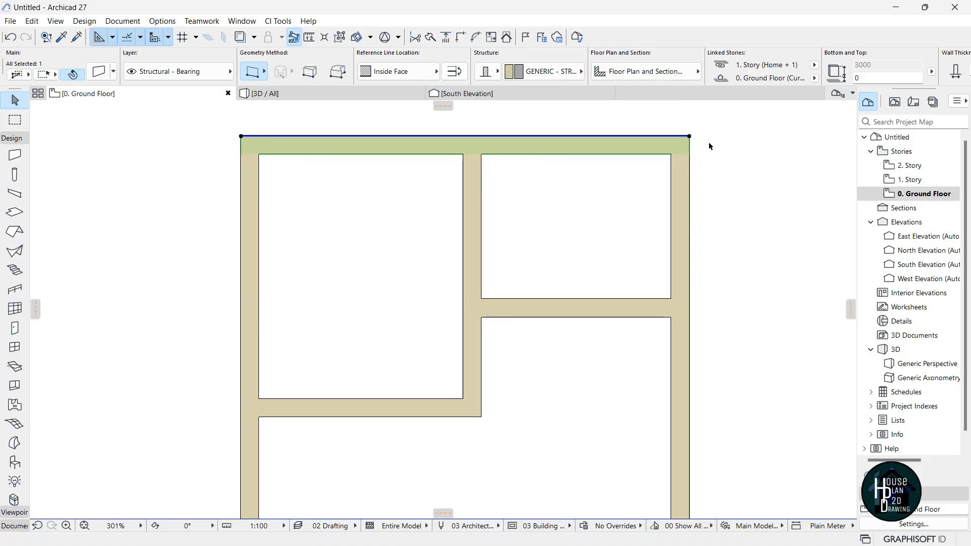
left_click(424, 406)
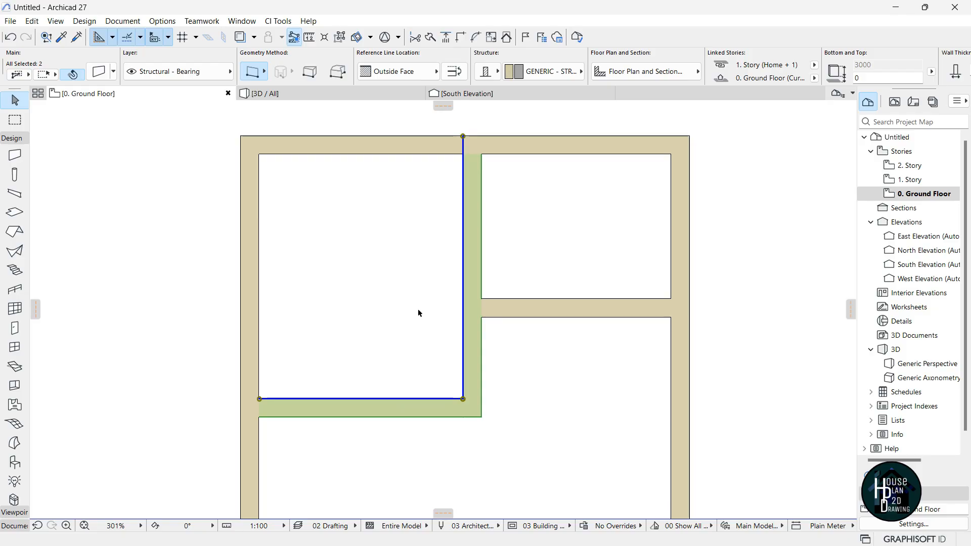
left_click(341, 37)
left_click(382, 248)
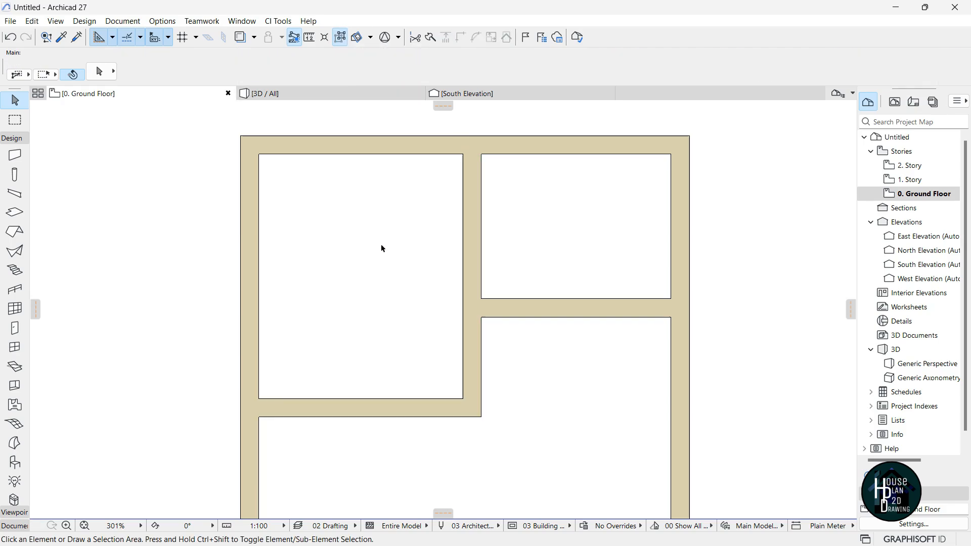
left_click(475, 224)
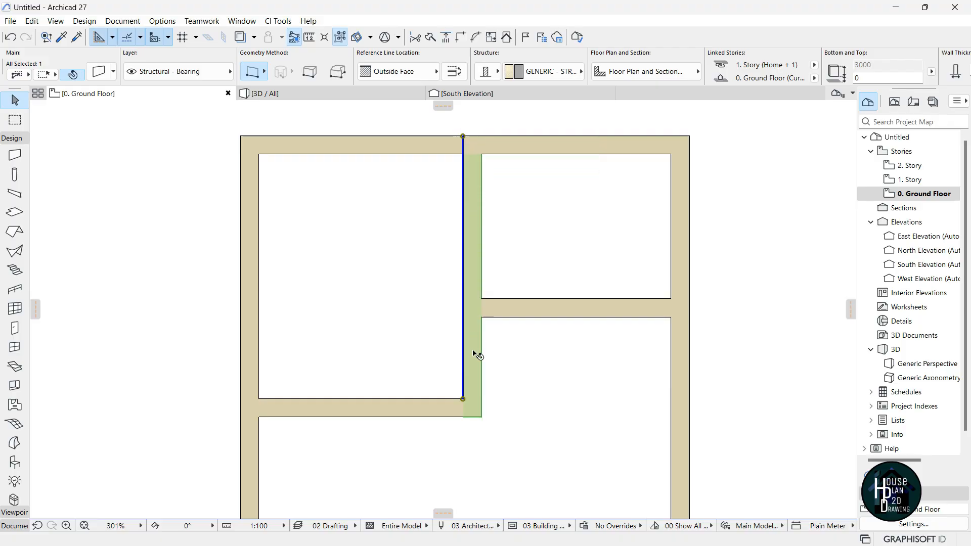
Stretch the inner end of the left room's lower partition horizontally to the right outer wall.
left_click(389, 405)
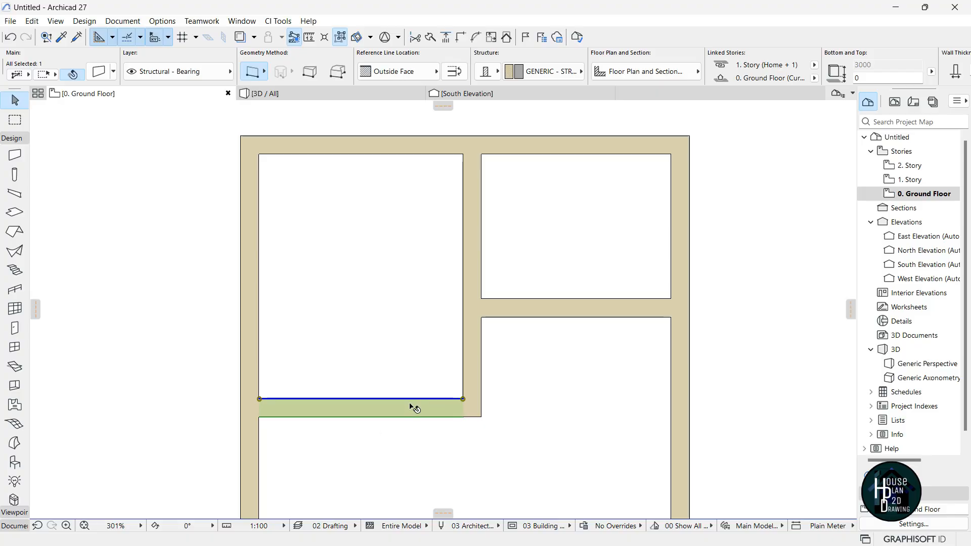
left_click(463, 399)
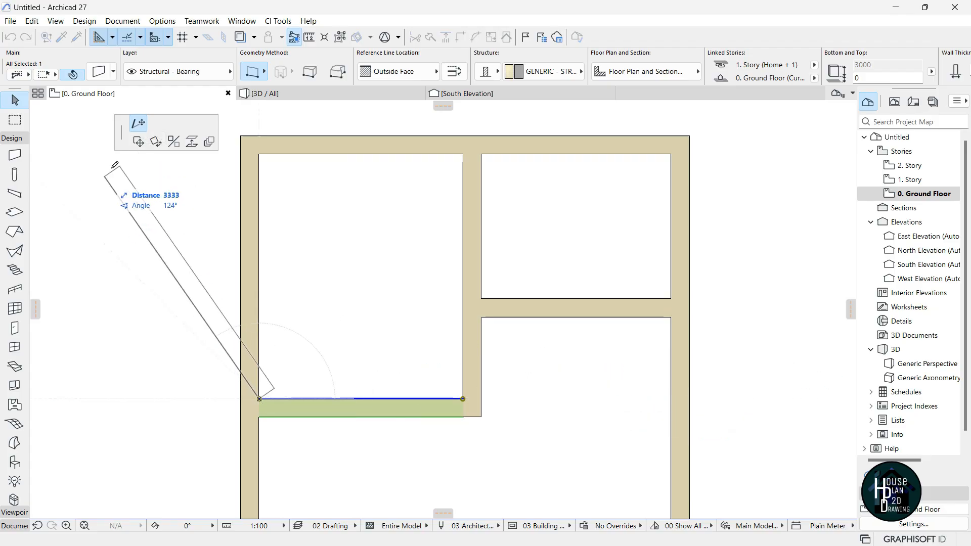
left_click(138, 142)
left_click(463, 399)
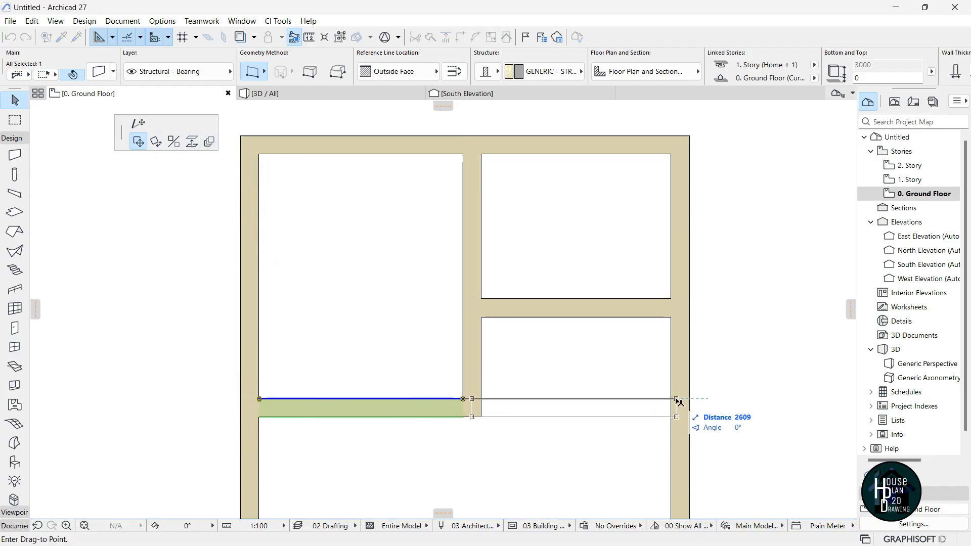
left_click(139, 125)
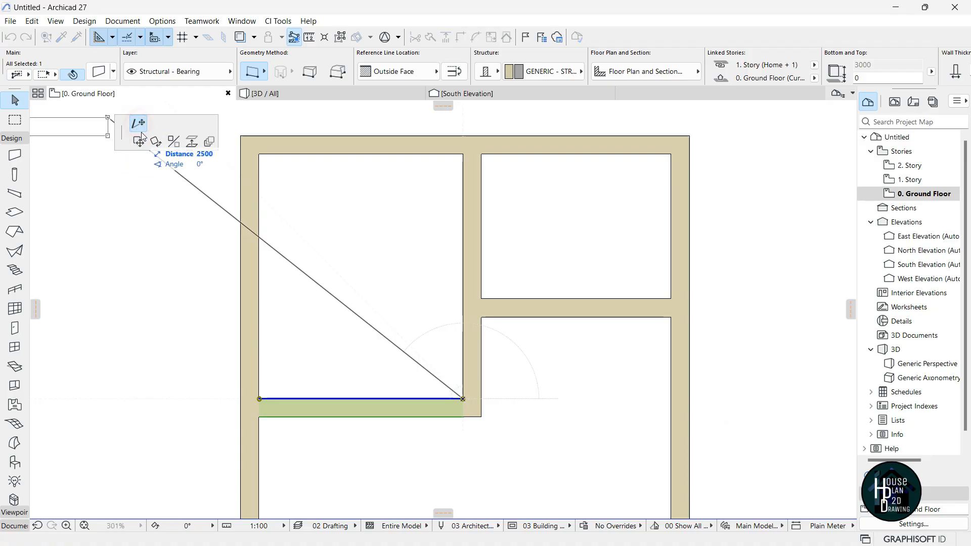
left_click(680, 397)
left_click(608, 386)
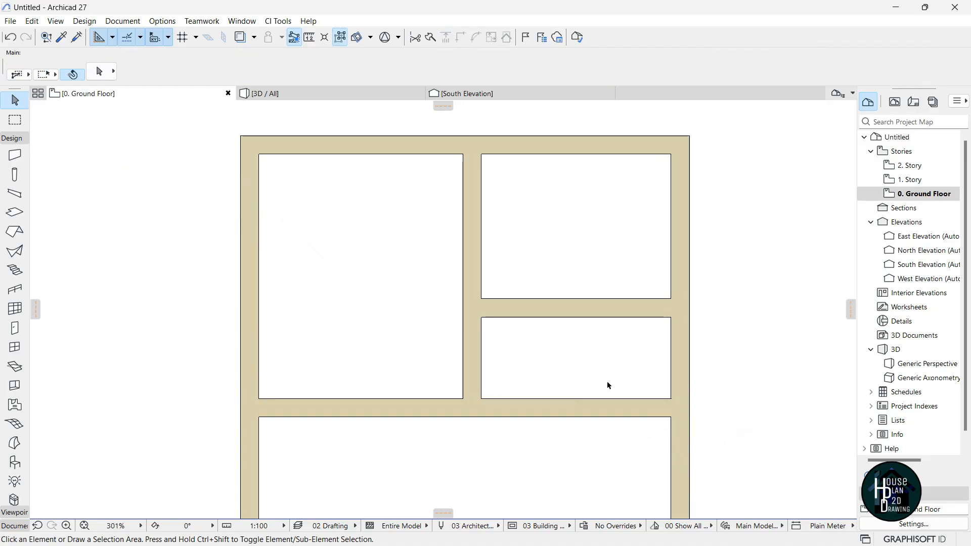
Draw a vertical partition across the small right-hand room, starting 900 mm right of its upper-left corner and ending at its lower wall.
left_click(14, 154)
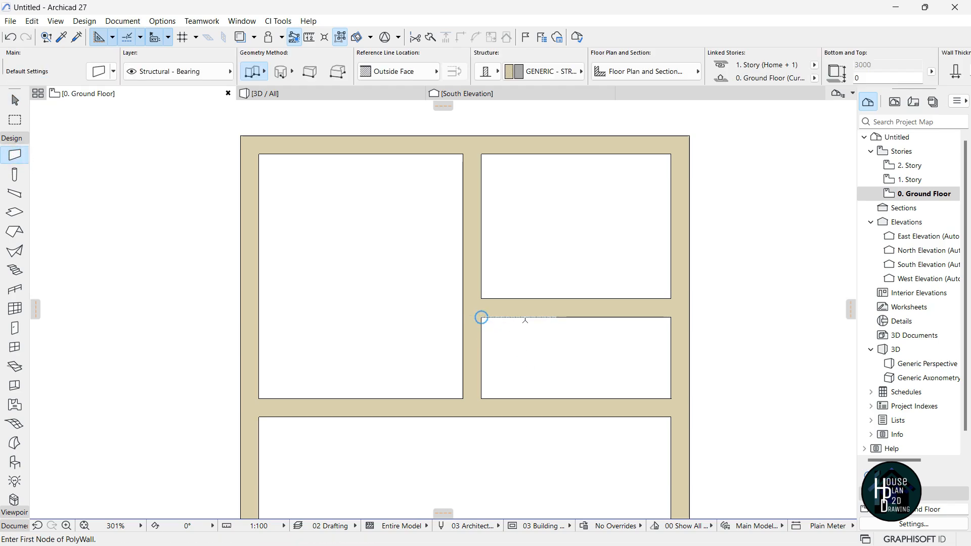
type("900")
key("Return")
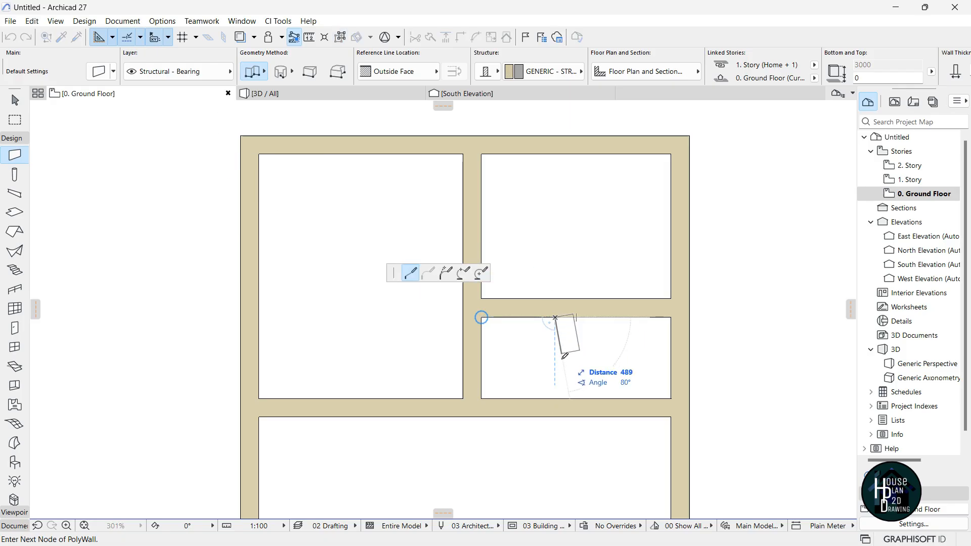
double_click(555, 398)
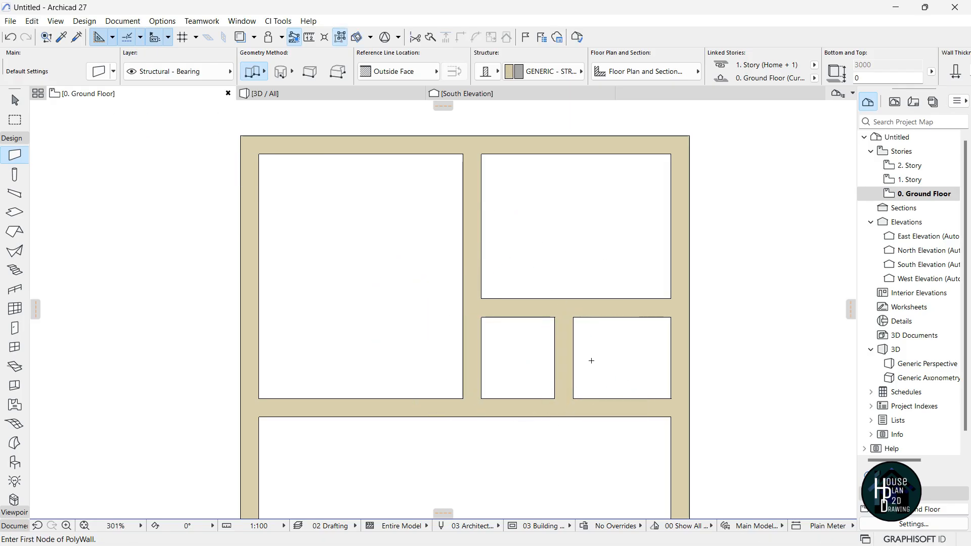
Draw a horizontal wall with Inside Face reference from 6325 mm below the large room's upper-left corner, running right to just short of mid-width.
scroll(589, 309, "down", 2)
middle_click_drag(468, 464, 485, 284)
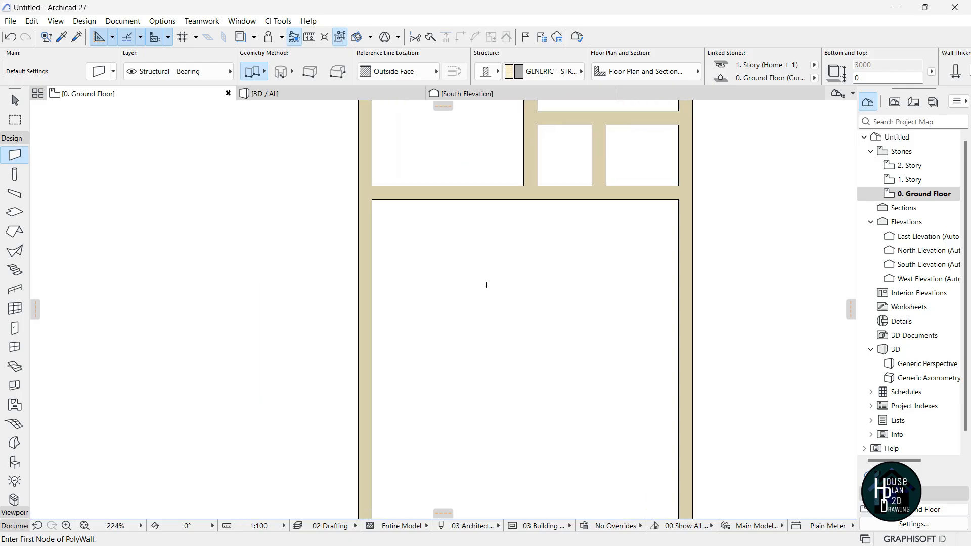
scroll(486, 284, "up", 1)
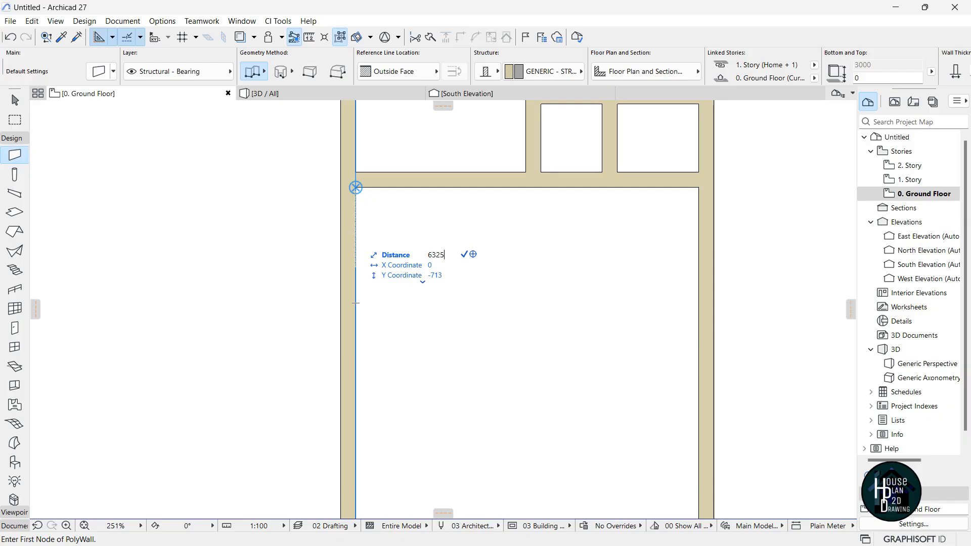
key("Return")
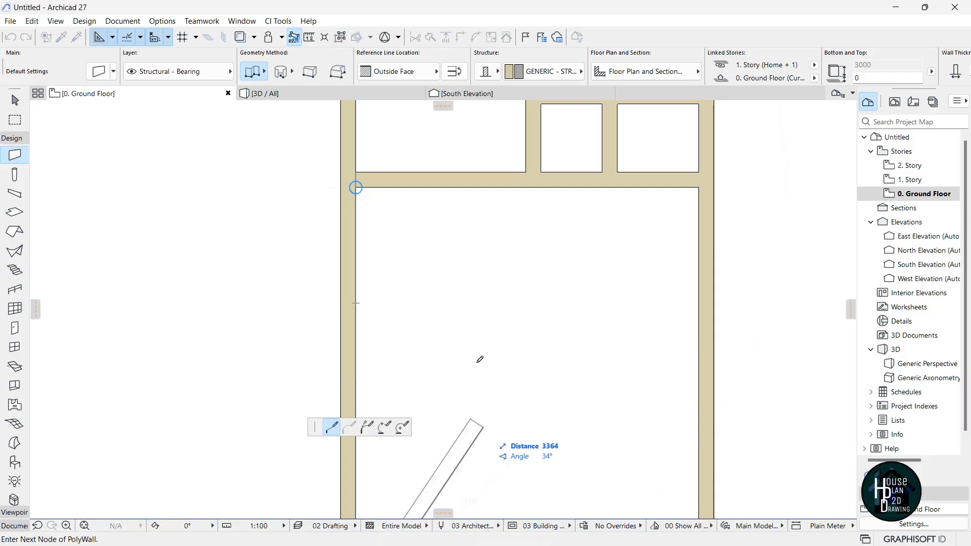
scroll(480, 359, "down", 5)
scroll(481, 412, "up", 5)
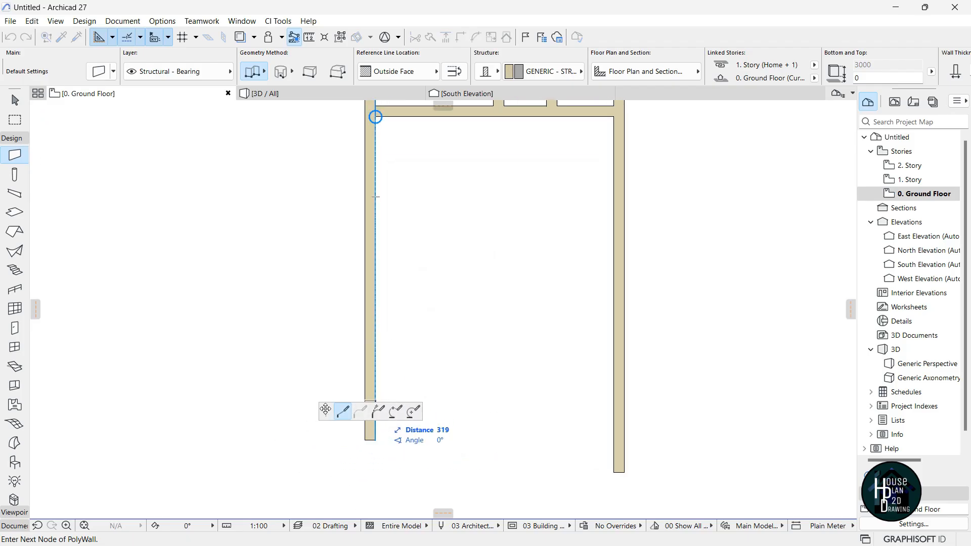
left_click_drag(325, 408, 84, 134)
scroll(483, 419, "up", 3)
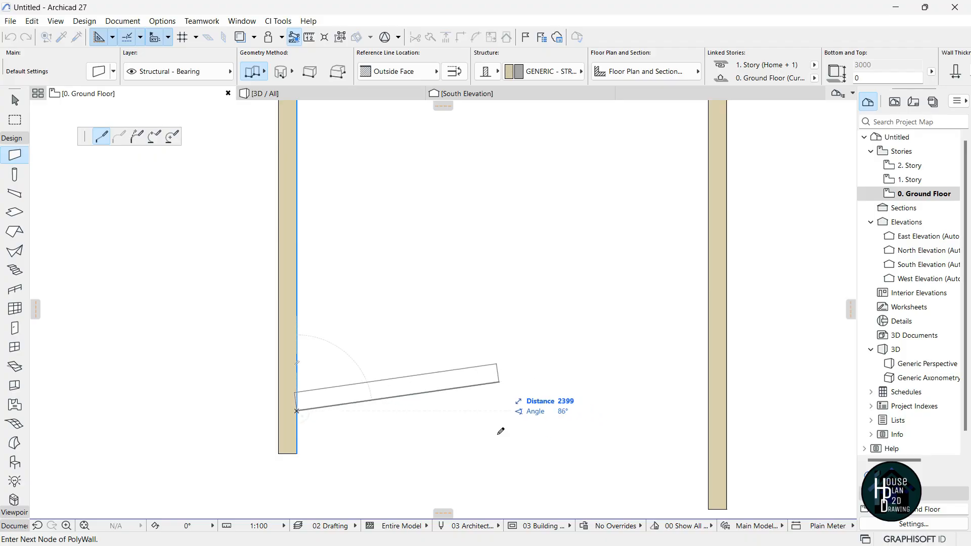
left_click(407, 73)
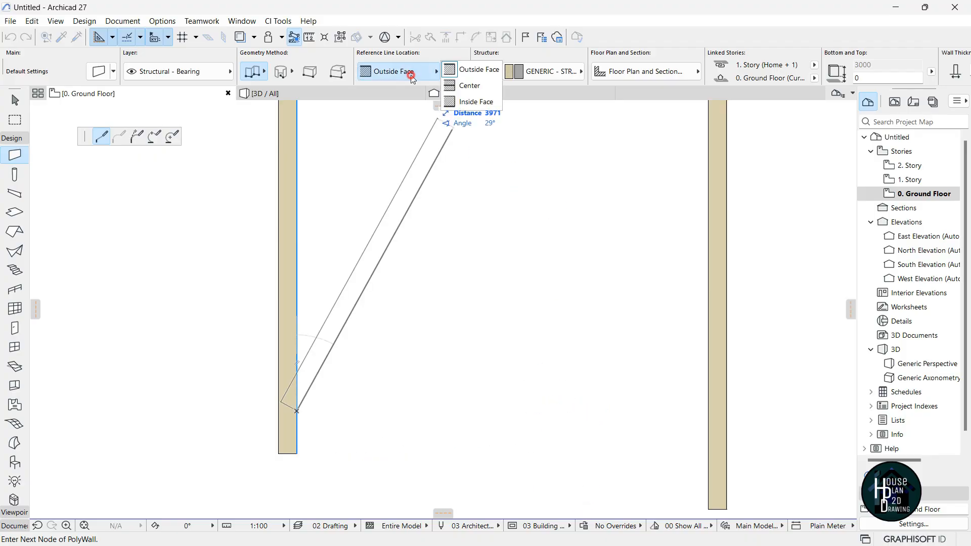
left_click(477, 103)
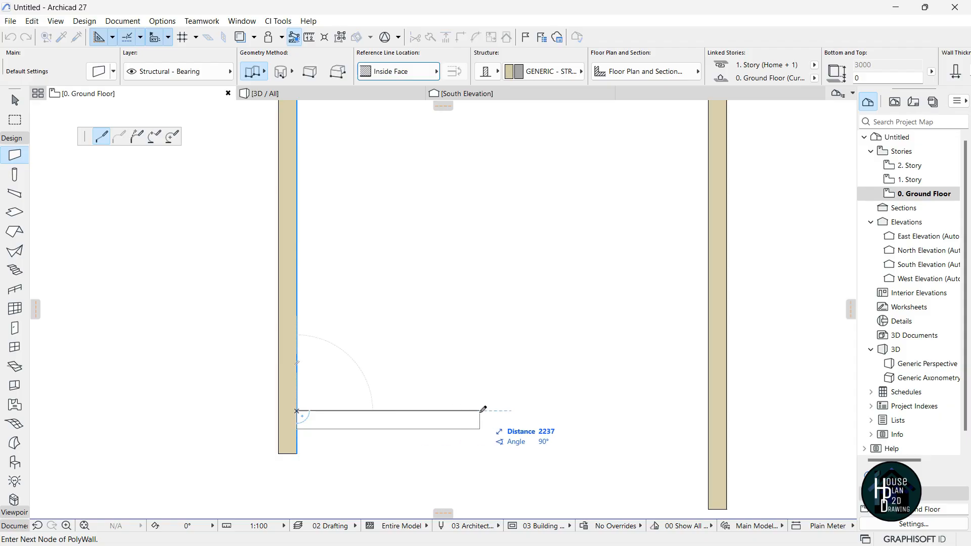
type("21")
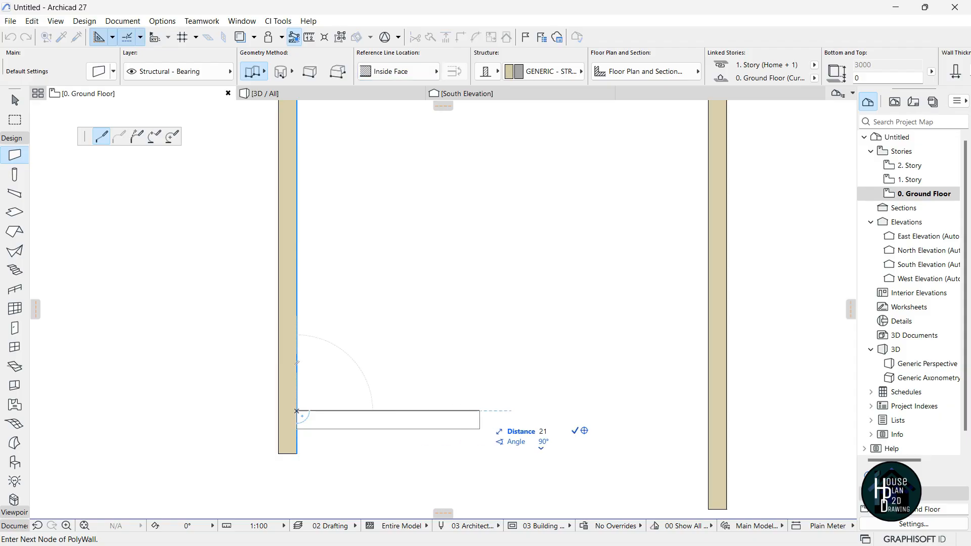
key("Return")
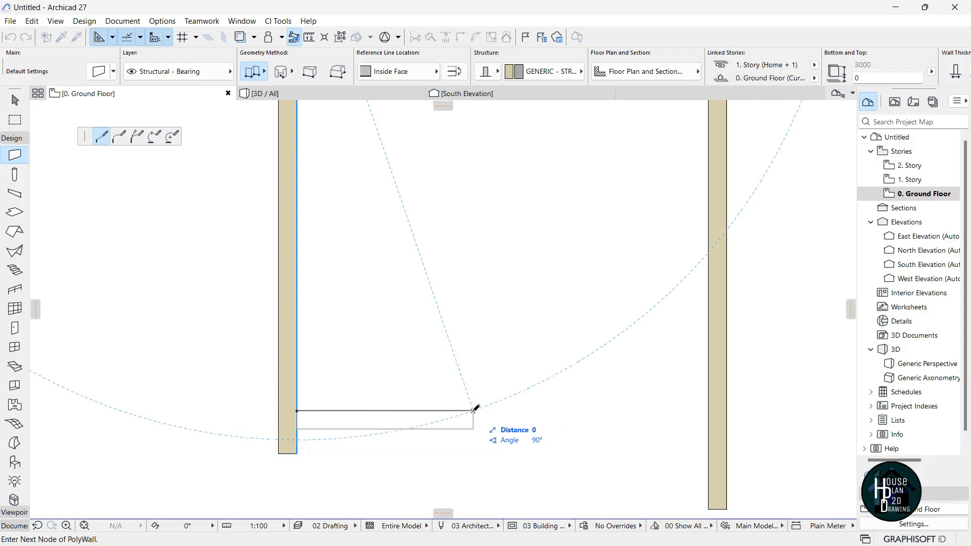
left_click(474, 411)
Draw a short vertical wall upward from the lower-right corner of the horizontal front wall's free end.
scroll(476, 359, "up", 2)
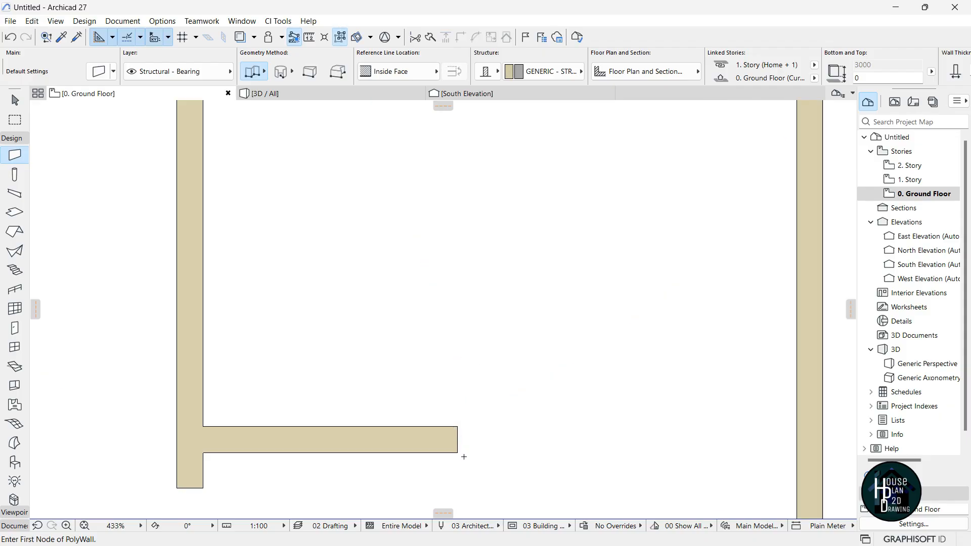
left_click(458, 453)
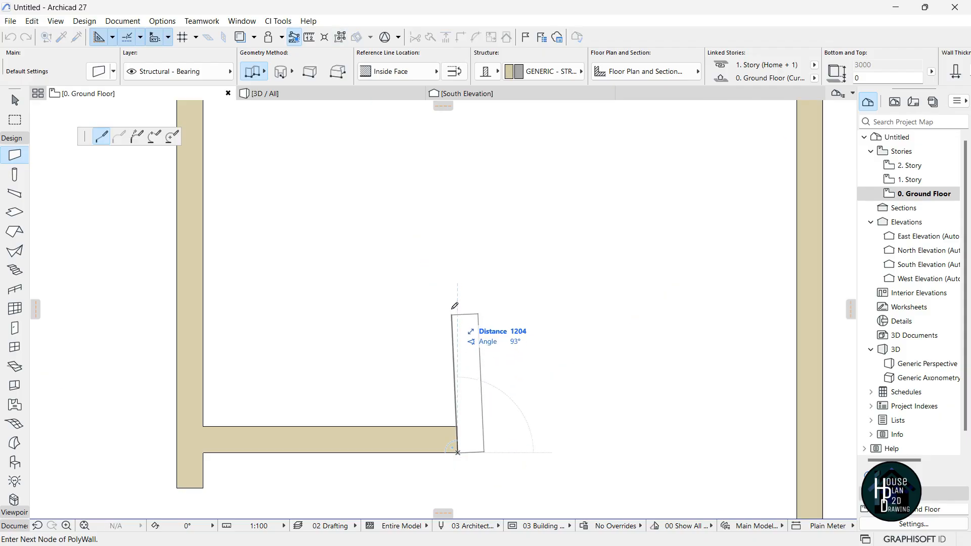
double_click(457, 264)
scroll(516, 297, "down", 7)
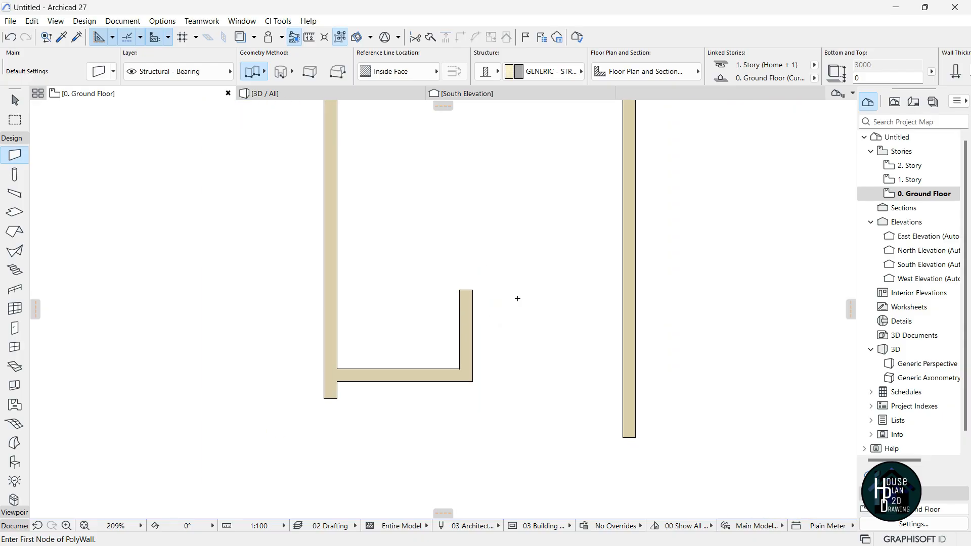
Draw a horizontal wall with Outside Face reference from 5375 mm below the large room's upper-right corner, running left to the short vertical wall.
scroll(579, 144, "up", 5)
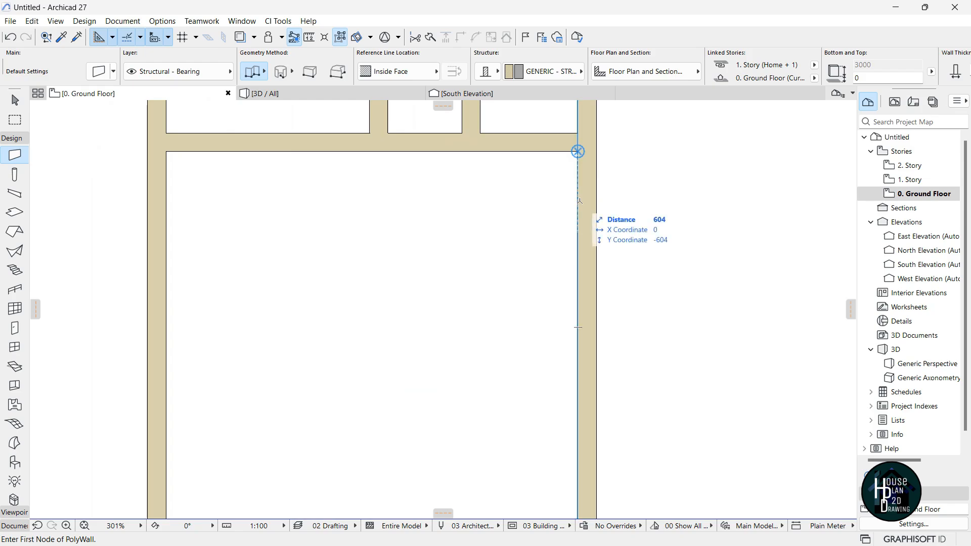
type("5375")
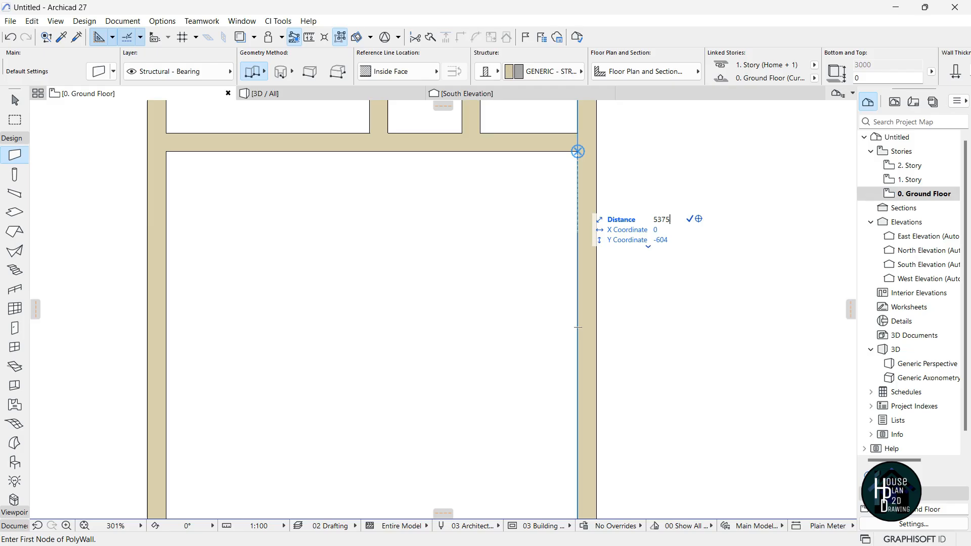
key("Return")
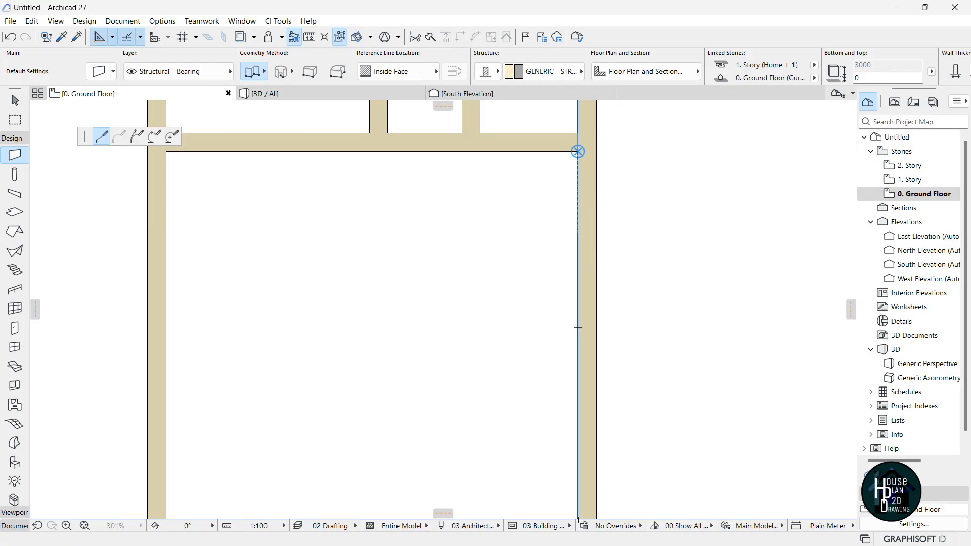
scroll(509, 353, "down", 4)
scroll(521, 413, "up", 4)
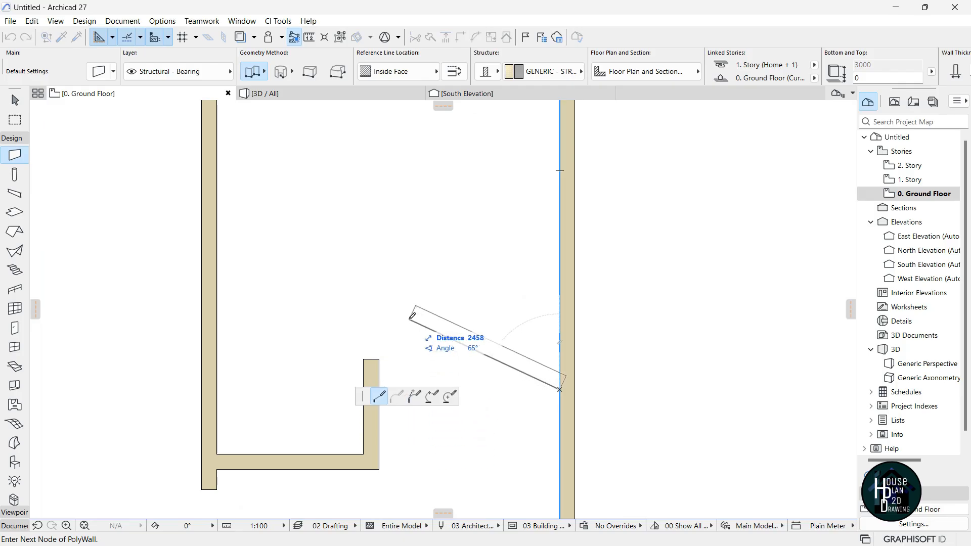
left_click(427, 71)
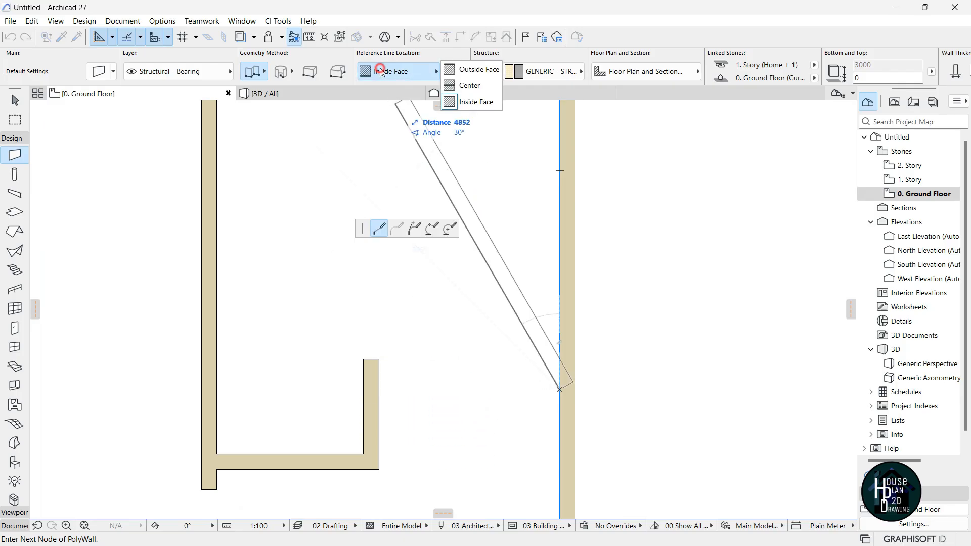
left_click(478, 69)
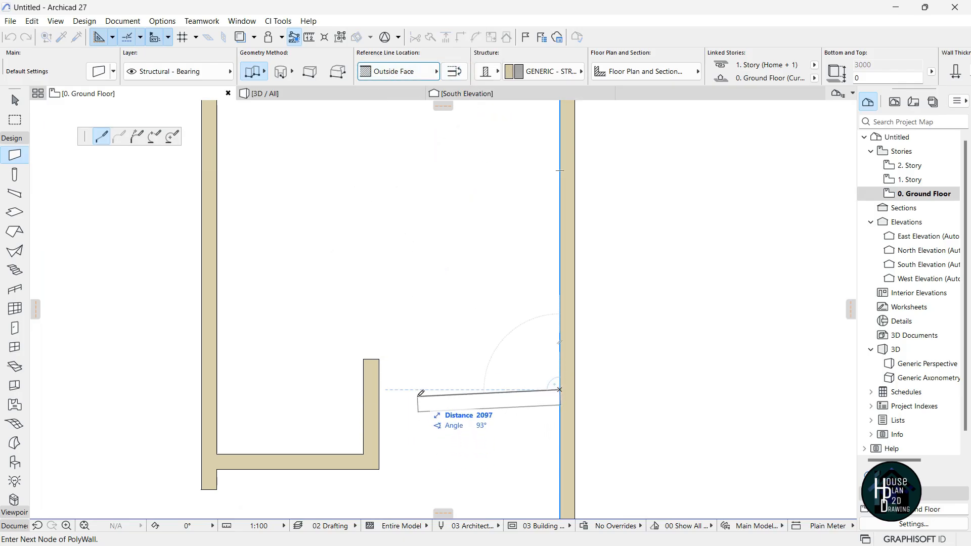
double_click(380, 389)
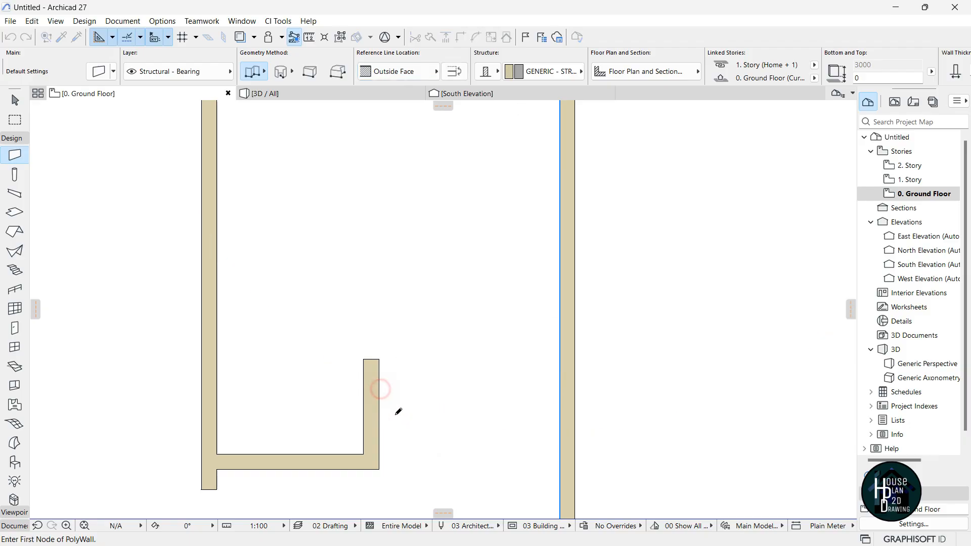
scroll(516, 280, "down", 5)
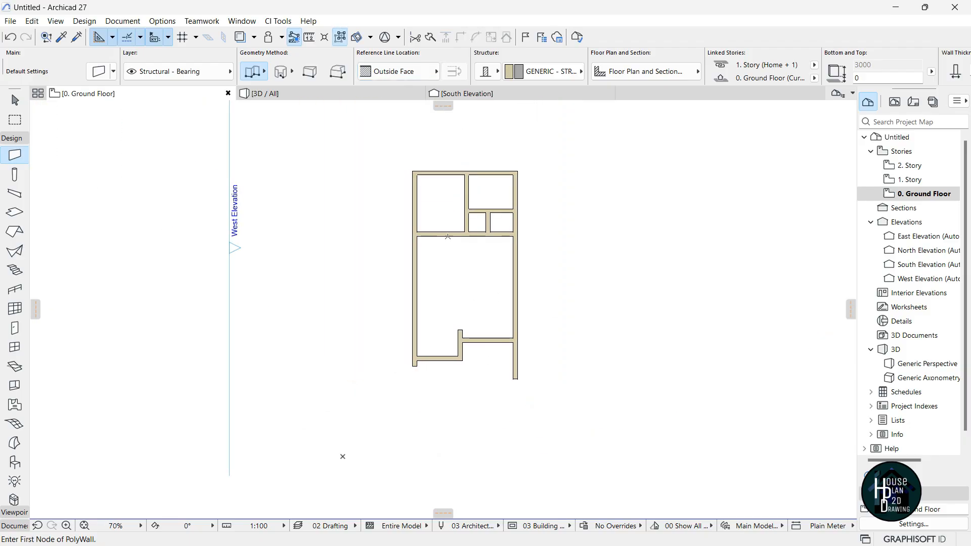
Trim off the overhanging ends of the short vertical wall and right outer wall, and the partition segment below the middle small room.
scroll(448, 236, "up", 3)
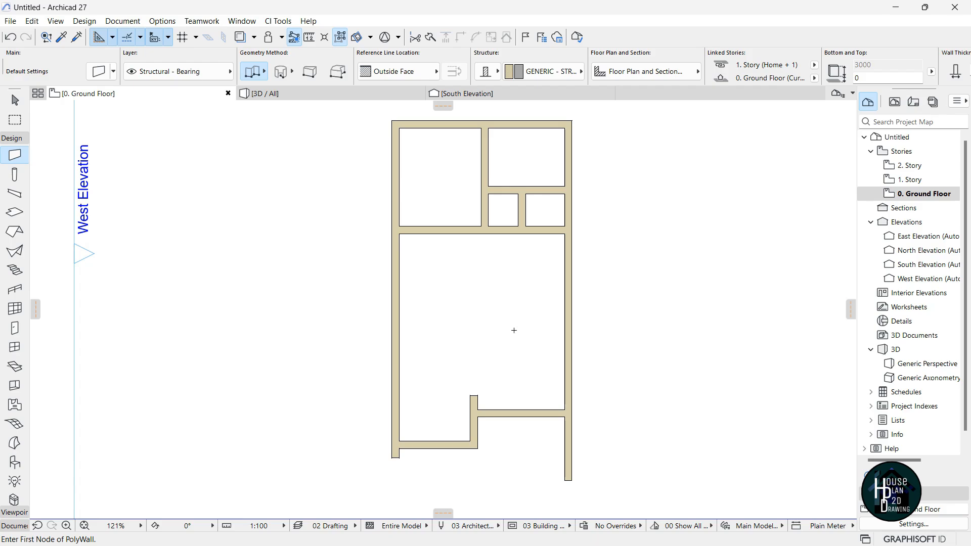
left_click(475, 402, "ctrl")
left_click(570, 468, "ctrl")
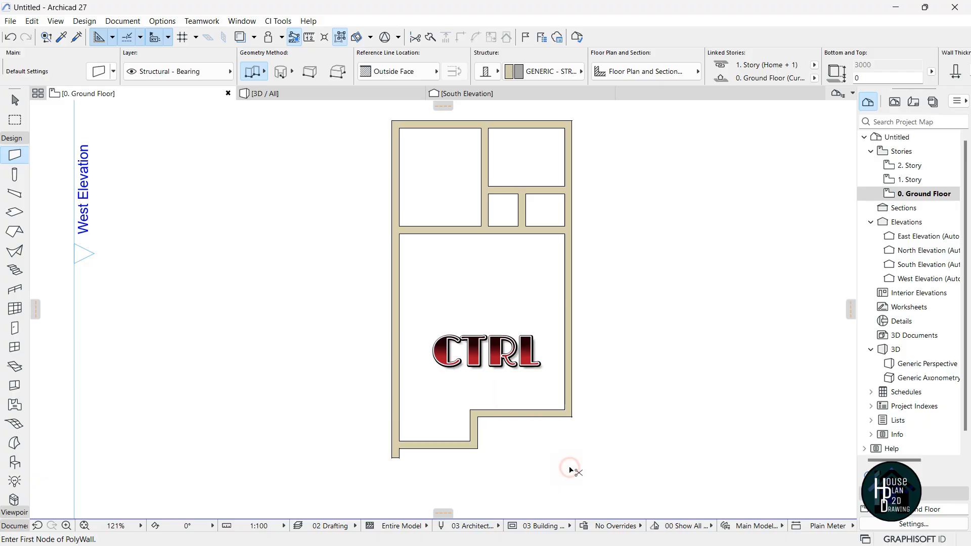
left_click(509, 231, "ctrl")
scroll(516, 317, "down", 3)
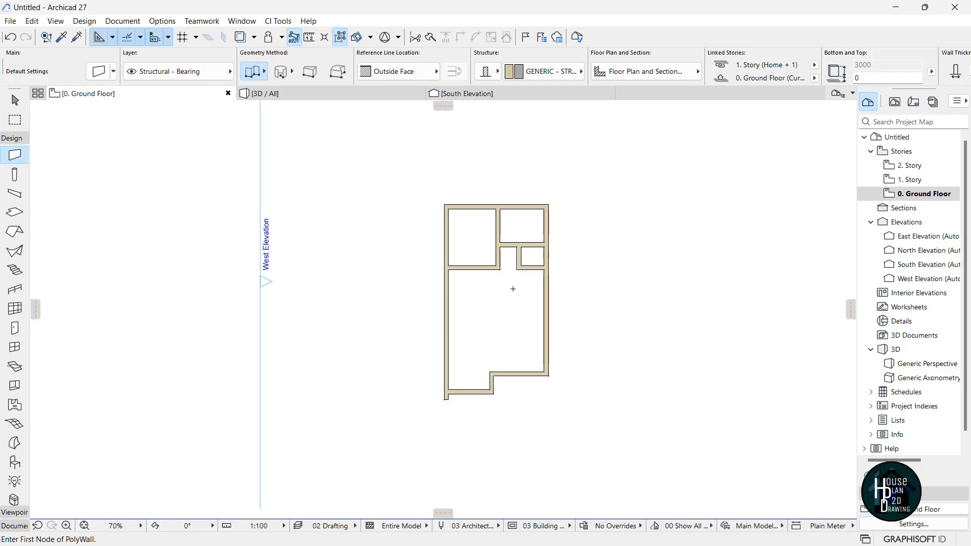
Open the floor plan of 1. Story.
scroll(507, 297, "up", 3)
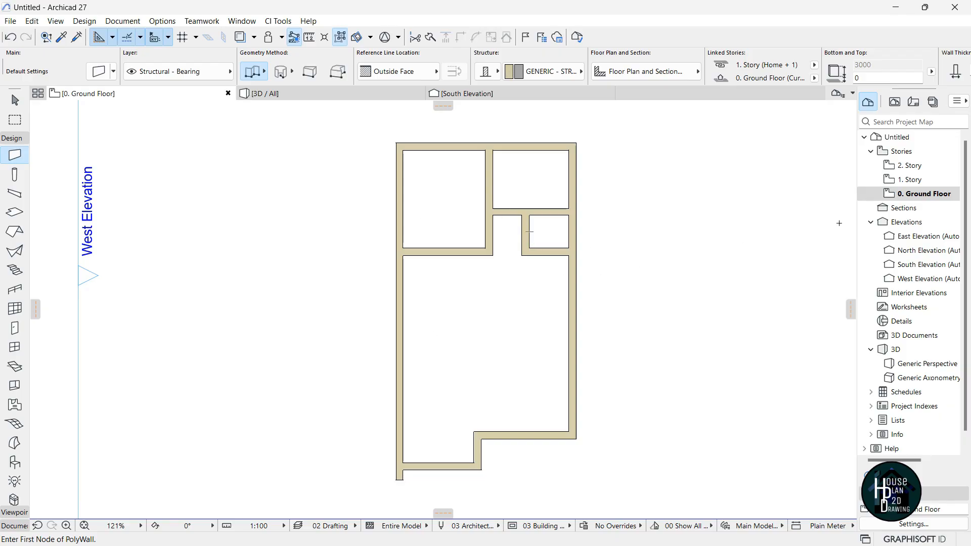
double_click(920, 181)
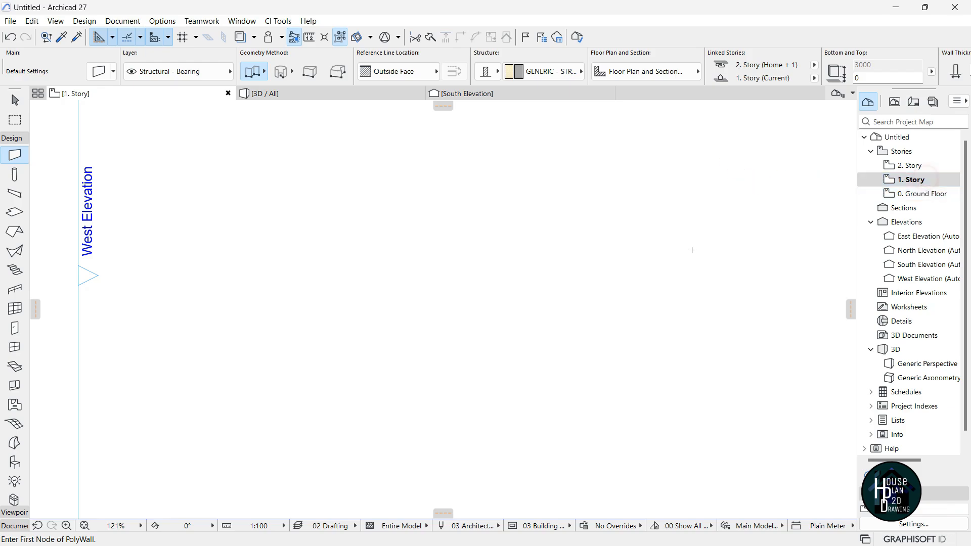
scroll(487, 245, "down", 8)
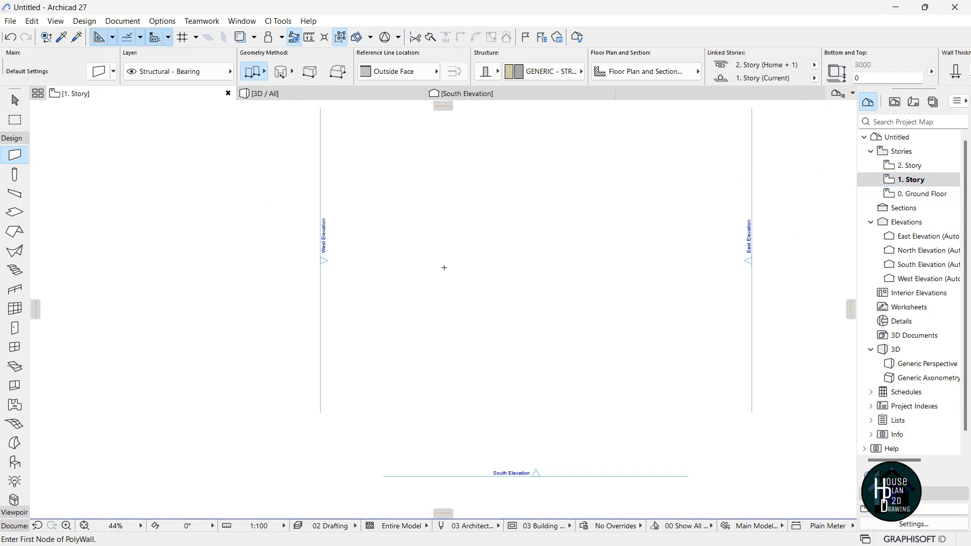
scroll(519, 178, "up", 3)
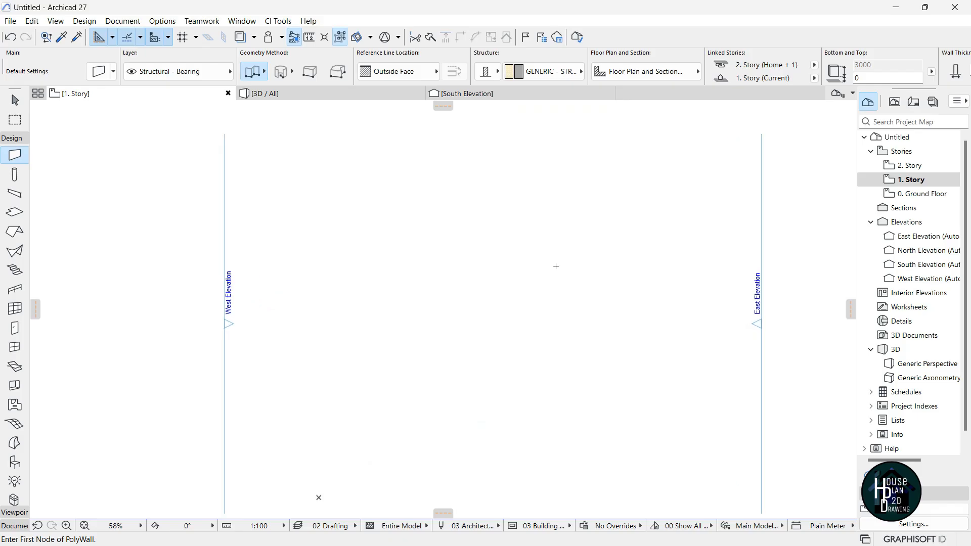
left_click(931, 184)
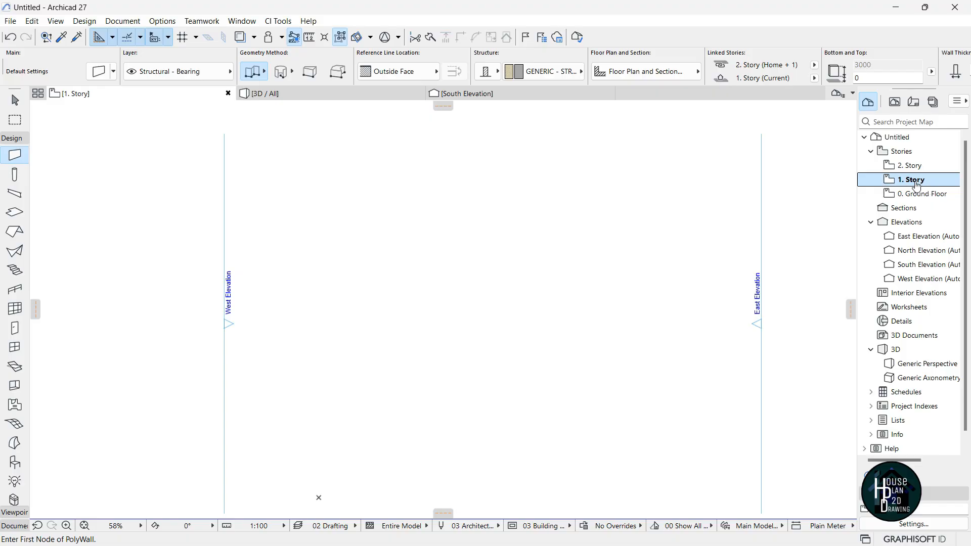
scroll(549, 232, "down", 4)
scroll(542, 219, "up", 3)
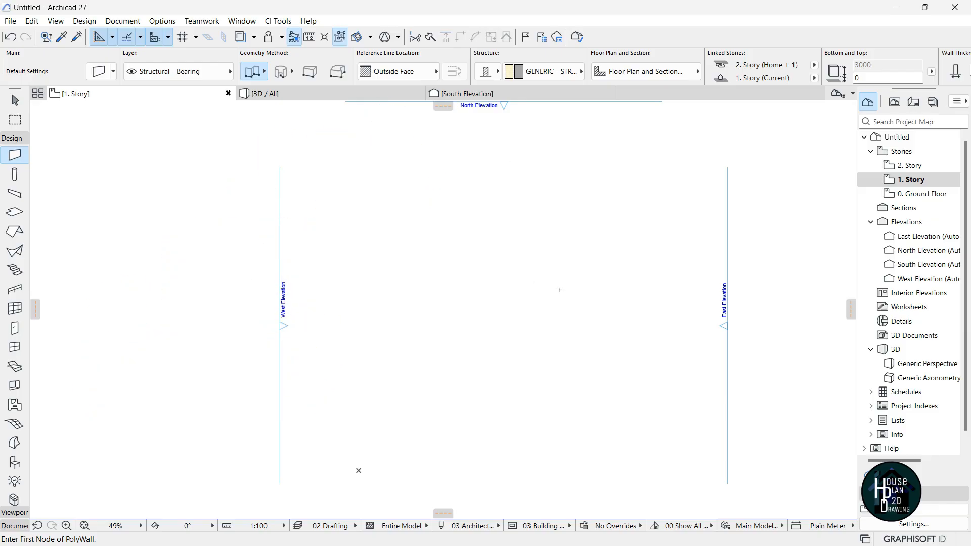
Show the ground floor as a trace reference beneath the 1. Story plan.
right_click(909, 198)
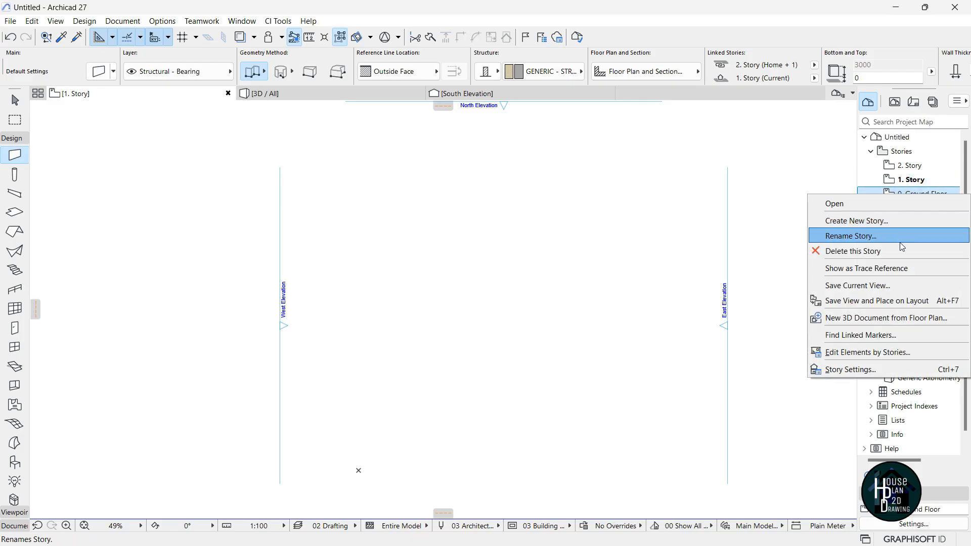
left_click(902, 270)
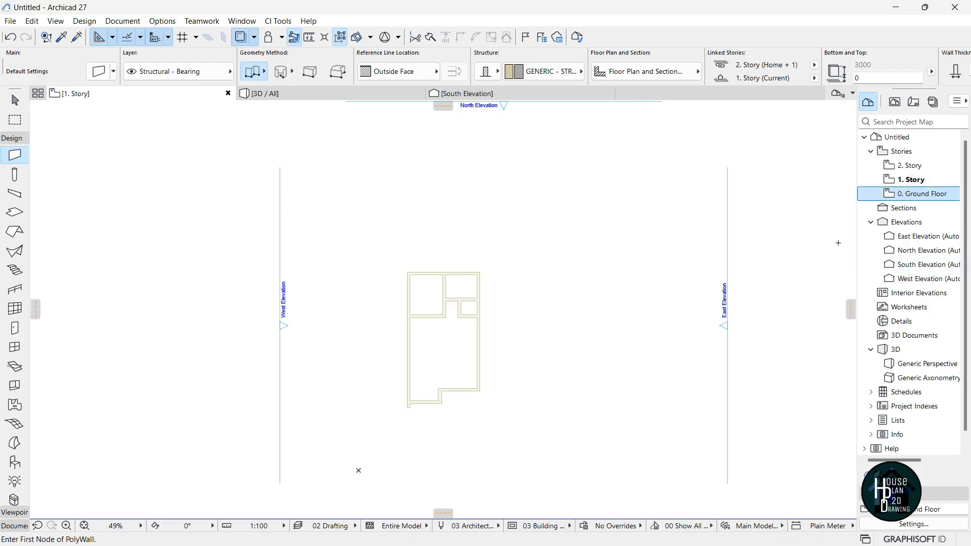
right_click(918, 195)
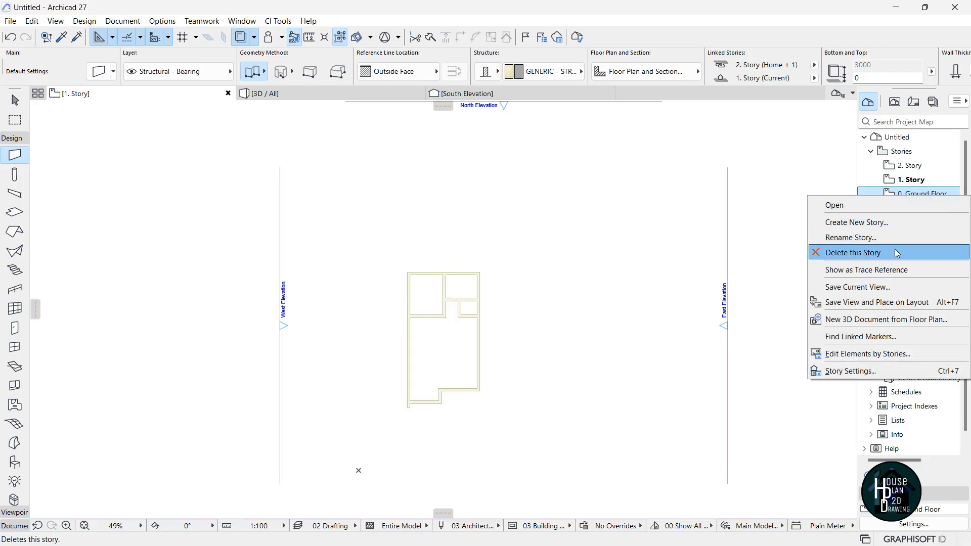
left_click(789, 206)
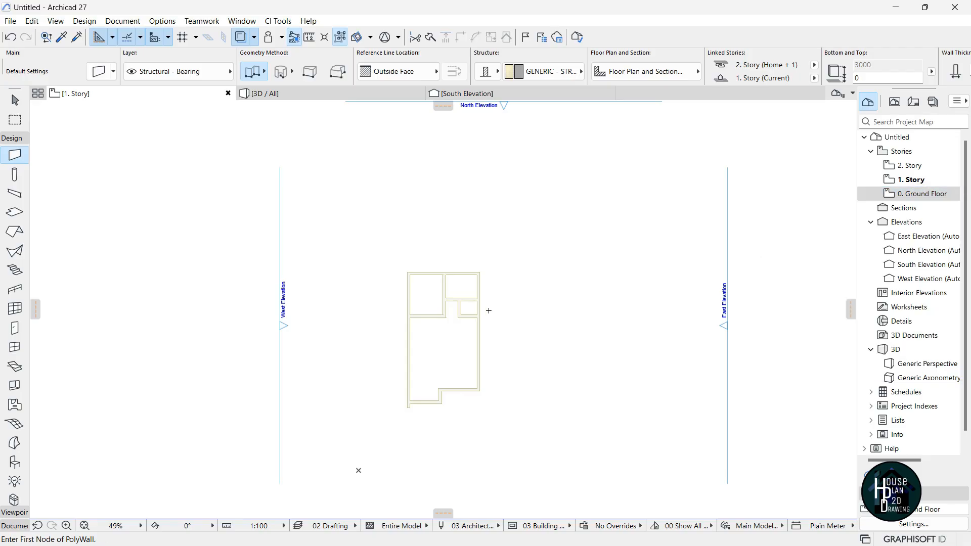
scroll(487, 298, "down", 3)
scroll(484, 282, "up", 3)
scroll(529, 266, "up", 3)
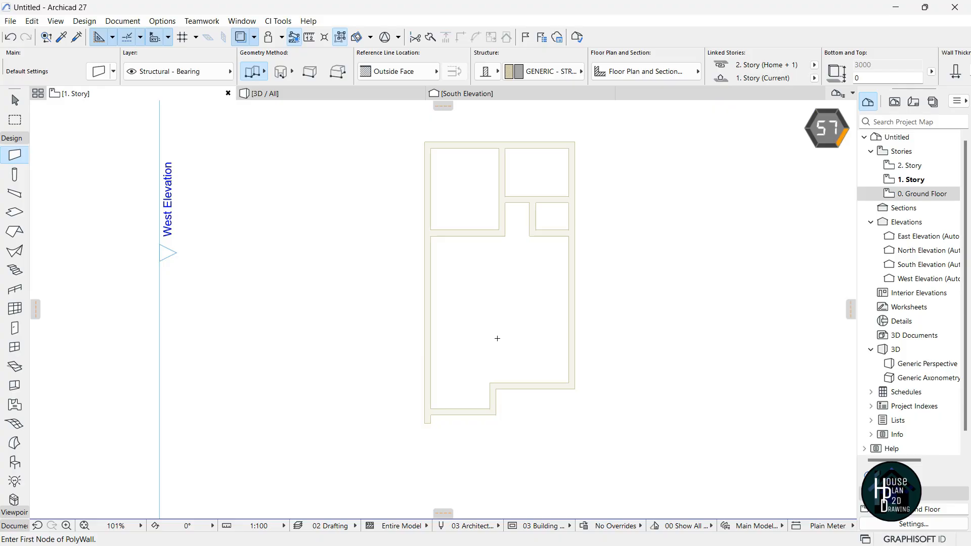
scroll(499, 338, "up", 2)
scroll(495, 316, "down", 2)
scroll(495, 319, "up", 2)
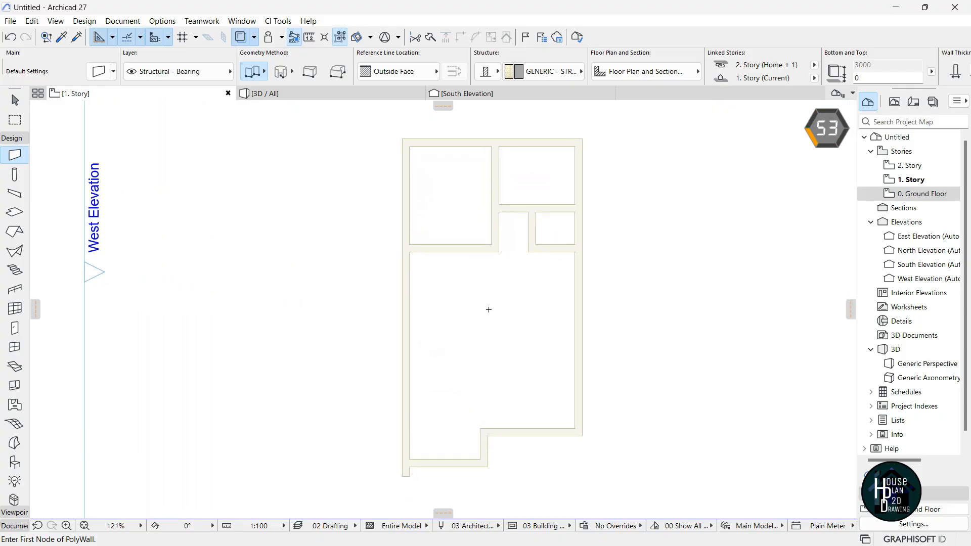
scroll(489, 309, "down", 3)
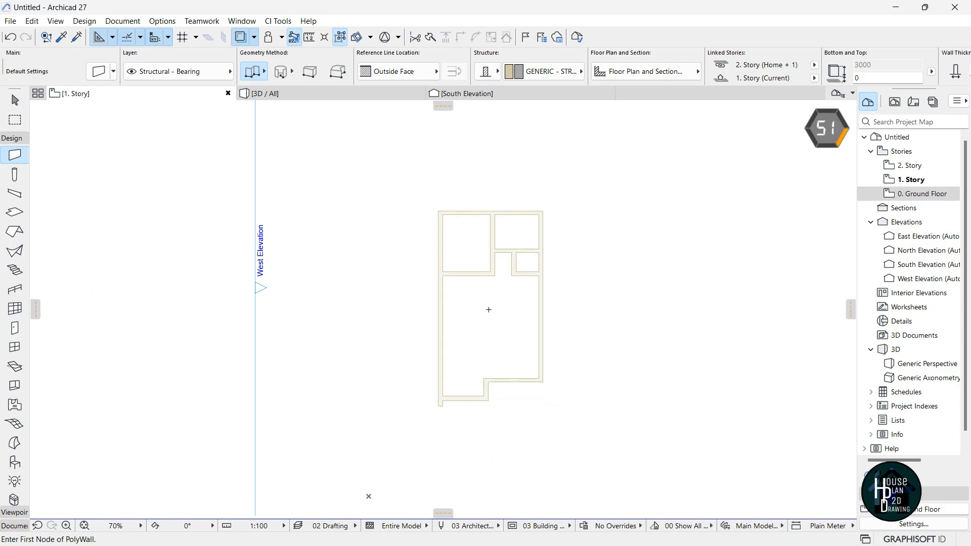
Try to select the traced ground floor walls, both with a selection area around the plan and individually.
key("Escape")
left_click(403, 178)
left_click(582, 429)
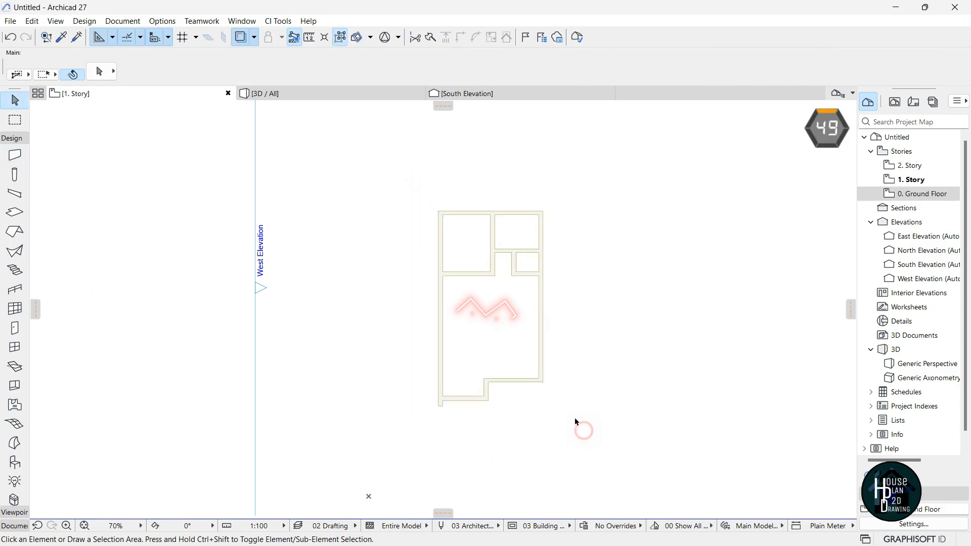
left_click(443, 273)
left_click(500, 211)
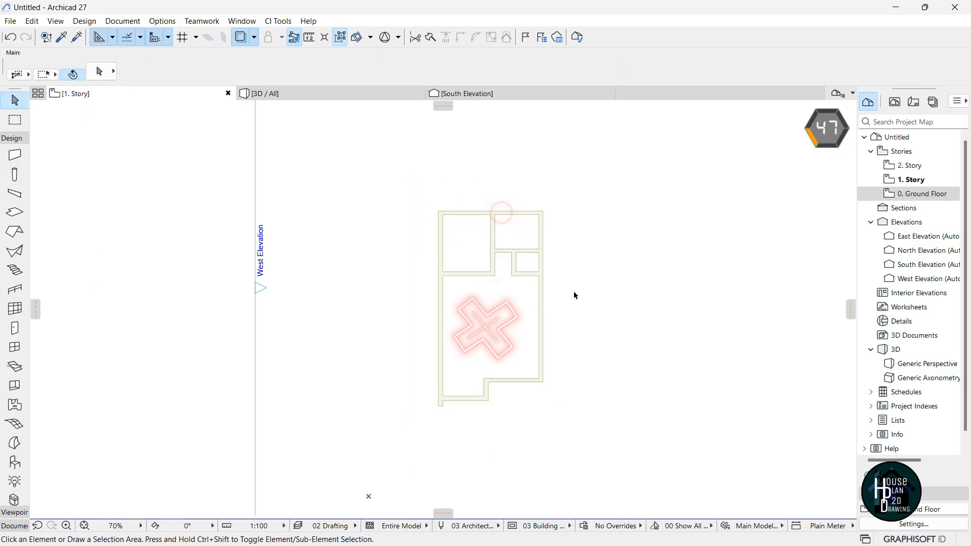
left_click(430, 186)
left_click(589, 429)
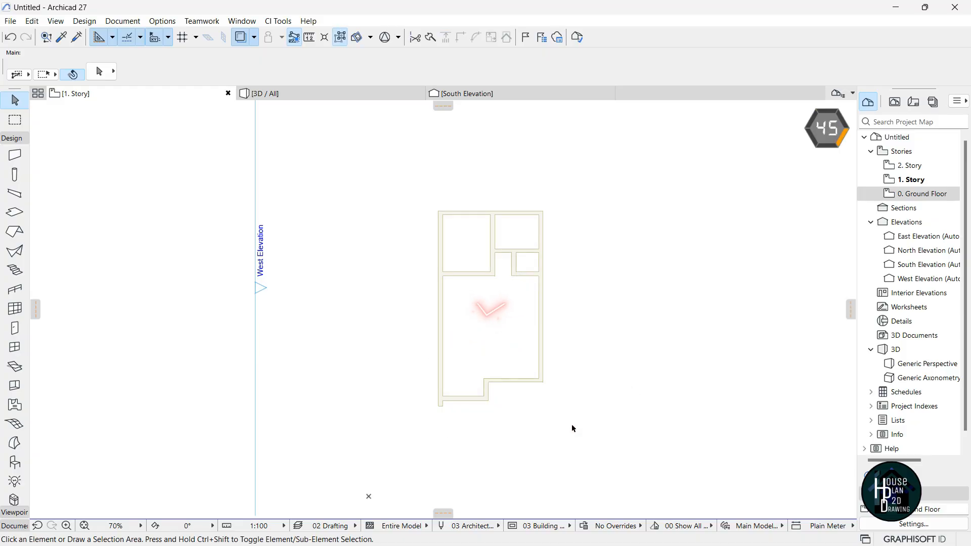
scroll(474, 329, "up", 3)
scroll(475, 331, "up", 1)
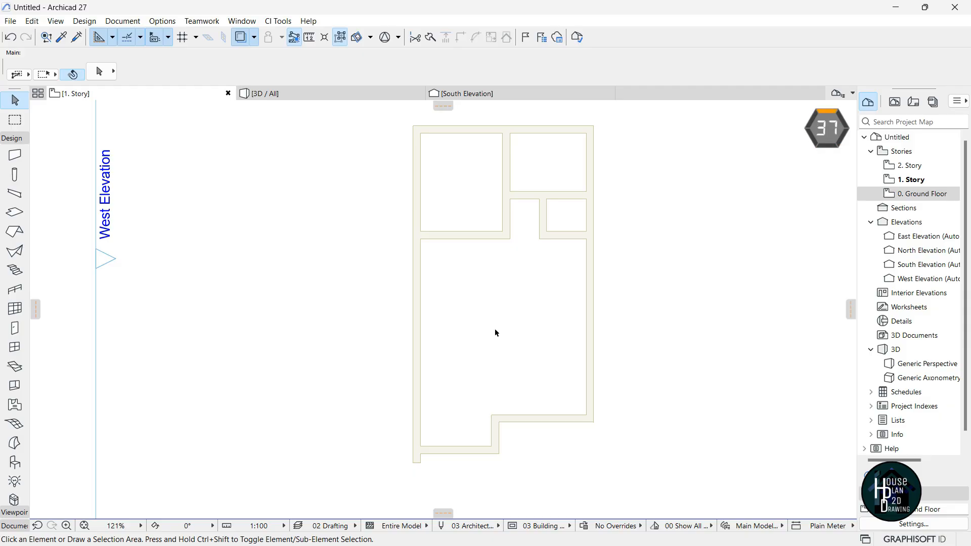
Draw the top outer wall from the trace's upper-left to upper-right outer corner, with the reference line set to Inside Face.
left_click(15, 155)
scroll(444, 262, "up", 3)
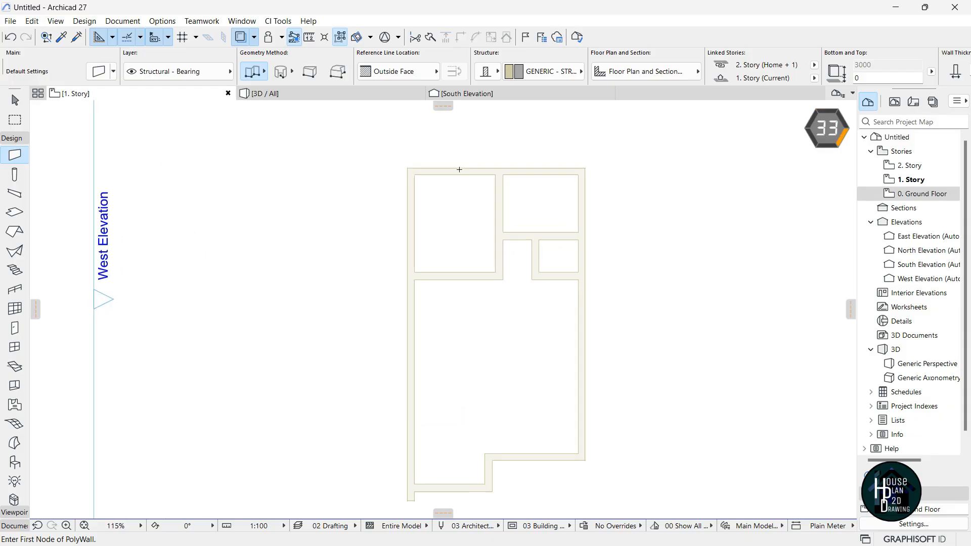
left_click(389, 176)
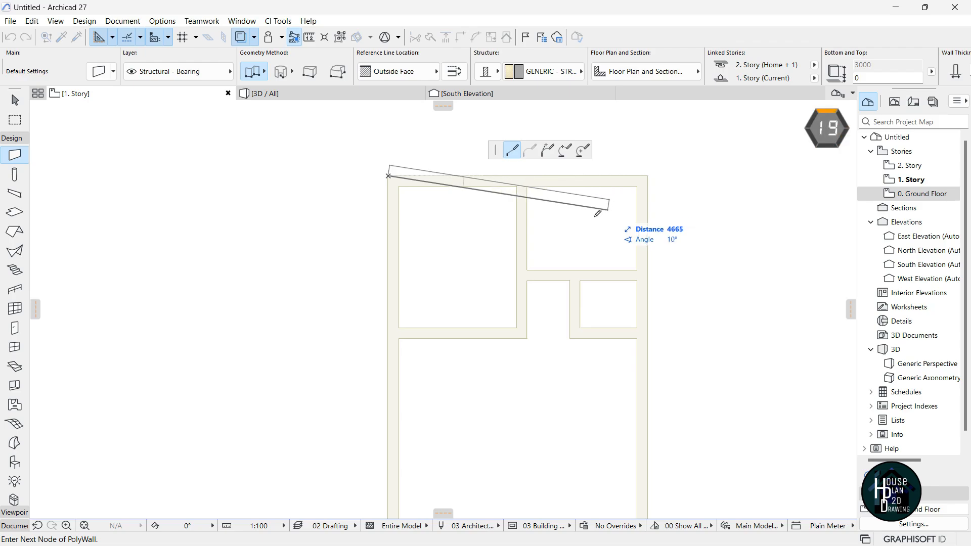
scroll(593, 182, "down", 4)
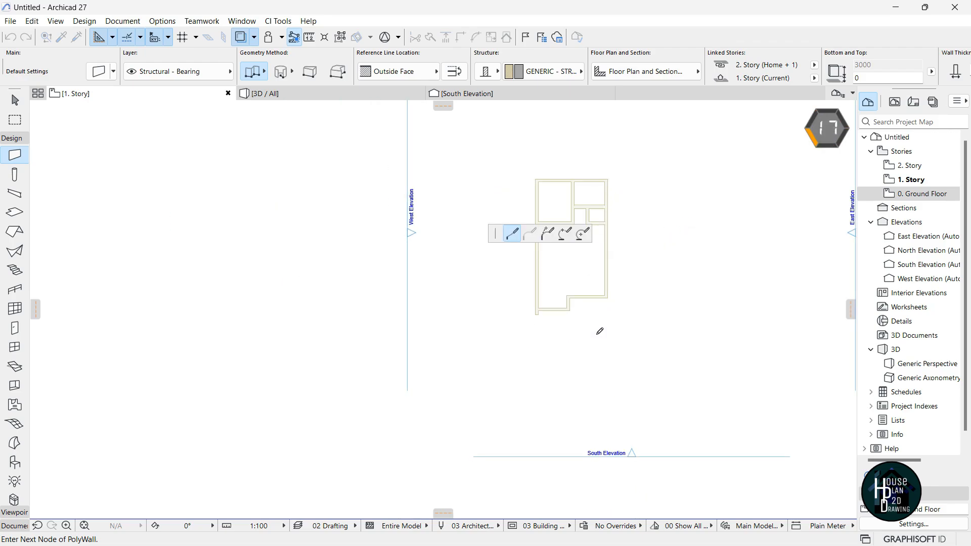
scroll(600, 326, "up", 2)
scroll(594, 201, "down", 3)
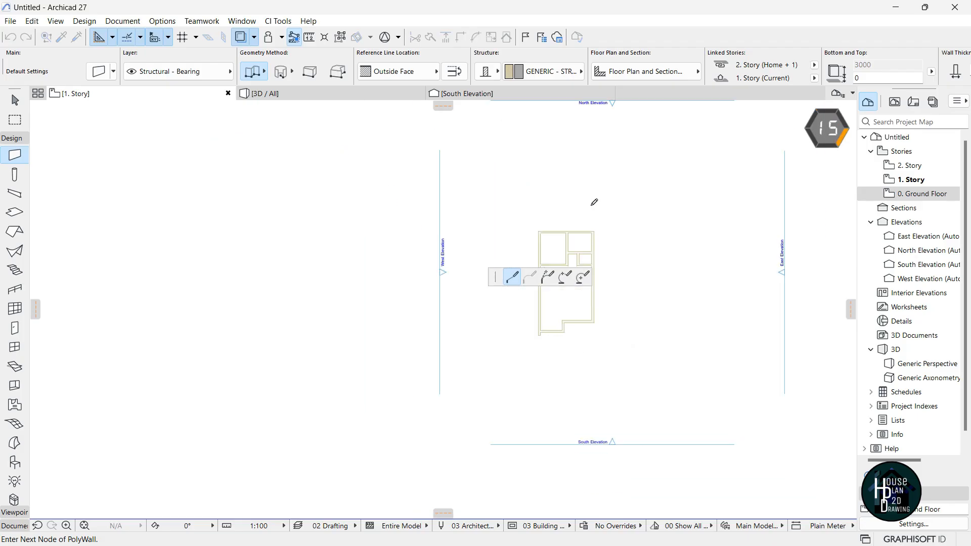
scroll(590, 245, "up", 4)
scroll(588, 251, "up", 2)
left_click(301, 244)
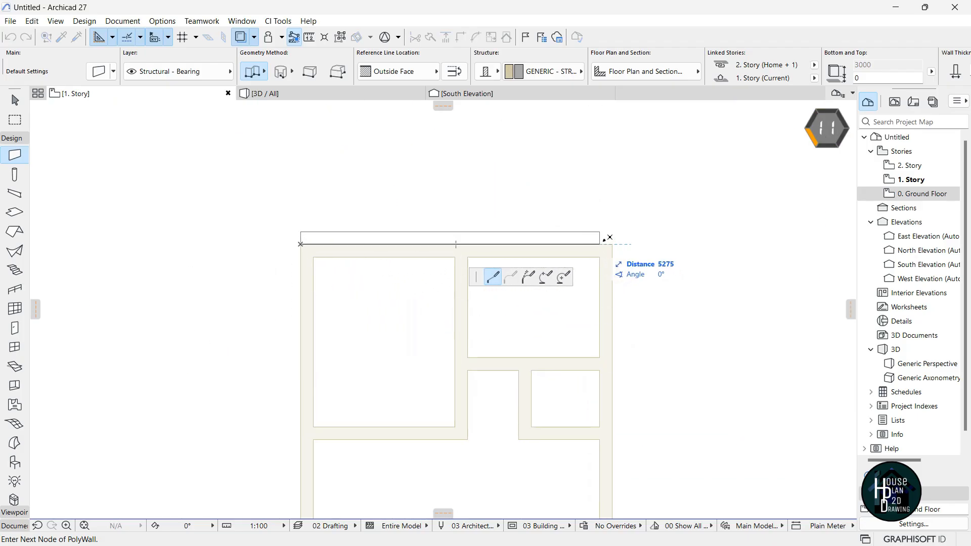
left_click(400, 71)
left_click(477, 103)
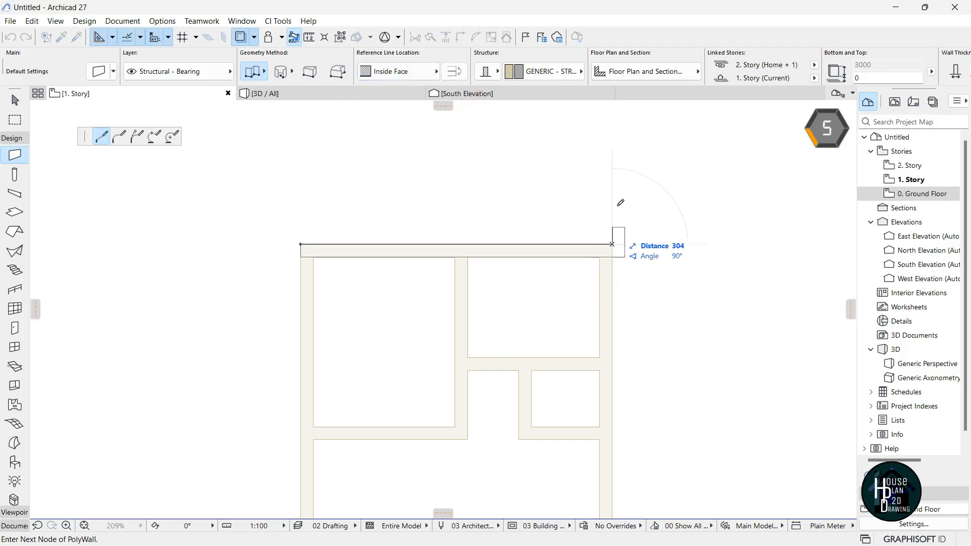
Continue the wall chain down the right side, across the lower edge to the left wall, and down to the projecting stub's end.
scroll(617, 263, "down", 5)
scroll(616, 334, "up", 3)
scroll(618, 350, "up", 4)
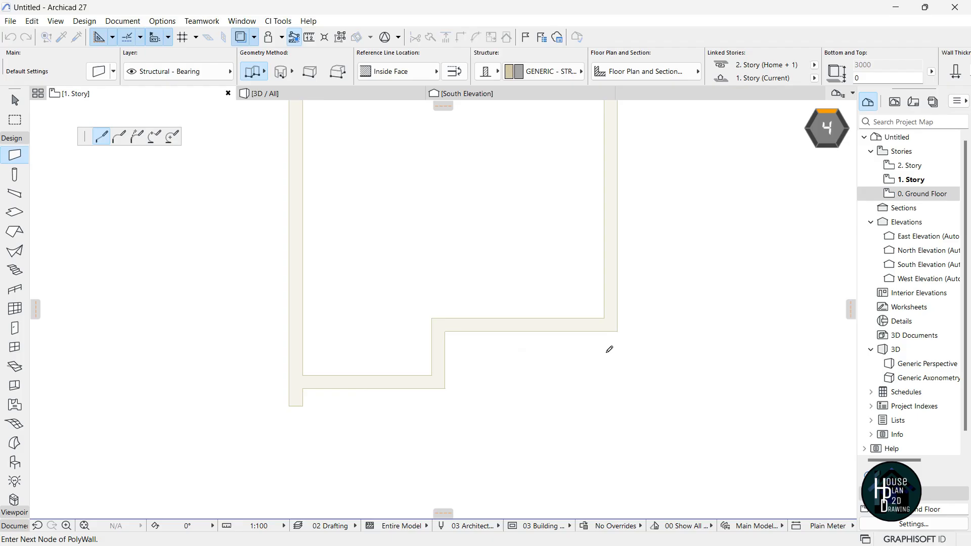
left_click(622, 324)
middle_click_drag(239, 338, 334, 383)
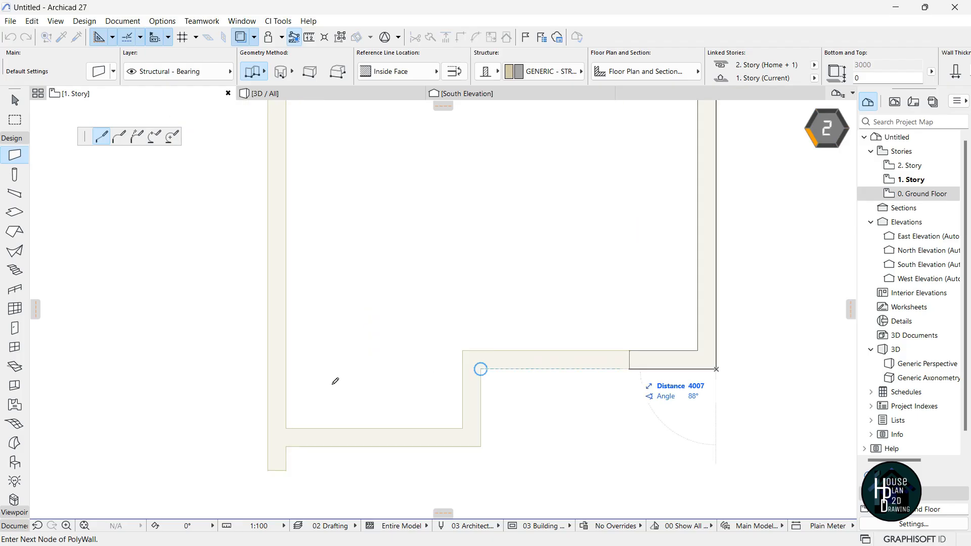
left_click(286, 369)
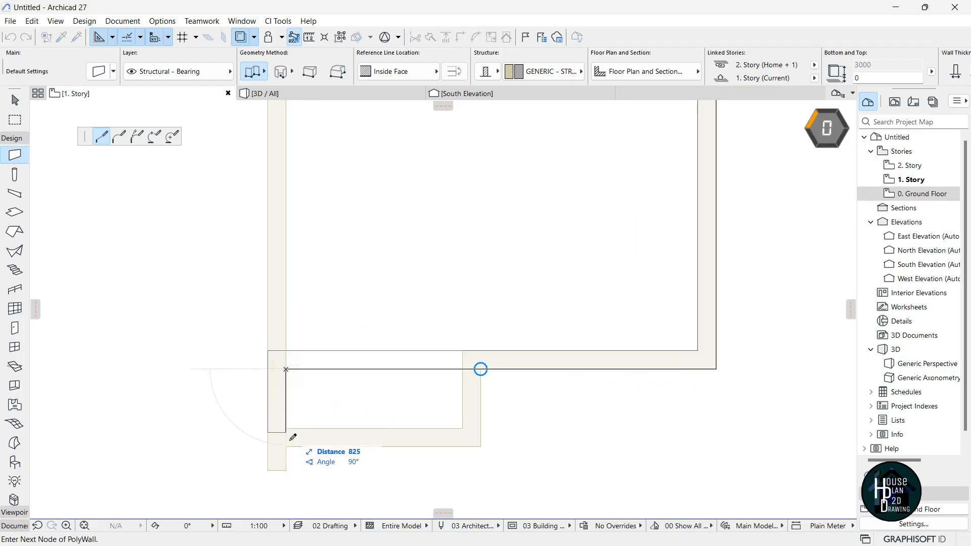
left_click(286, 469)
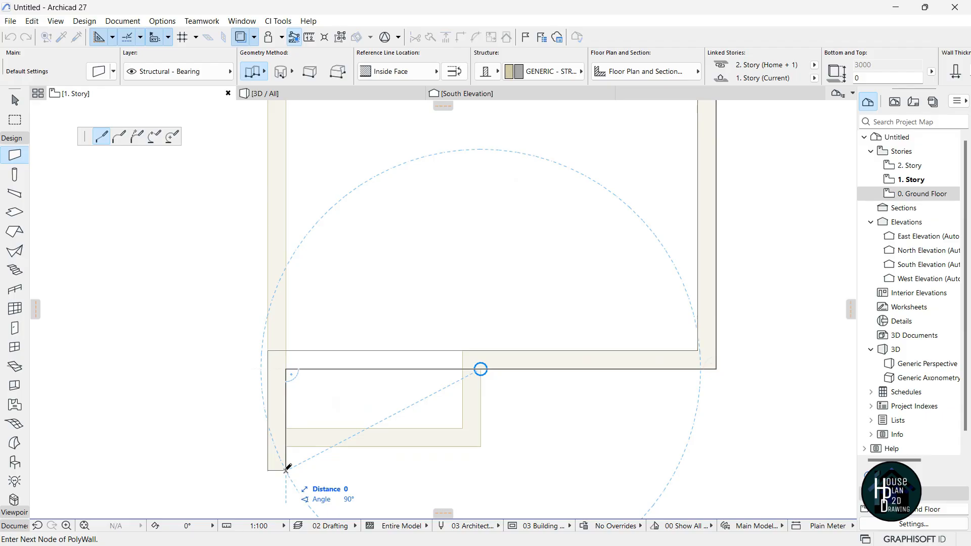
left_click(285, 470)
Stretch the short lower-left wall up to the outer edge of the top wall to close the left side.
scroll(652, 394, "down", 4)
scroll(689, 324, "up", 2)
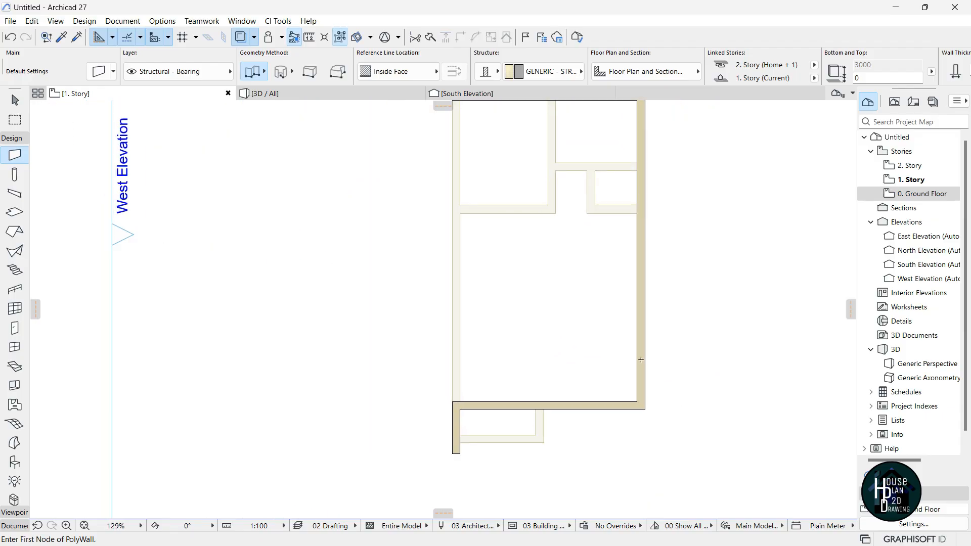
scroll(443, 443, "down", 2)
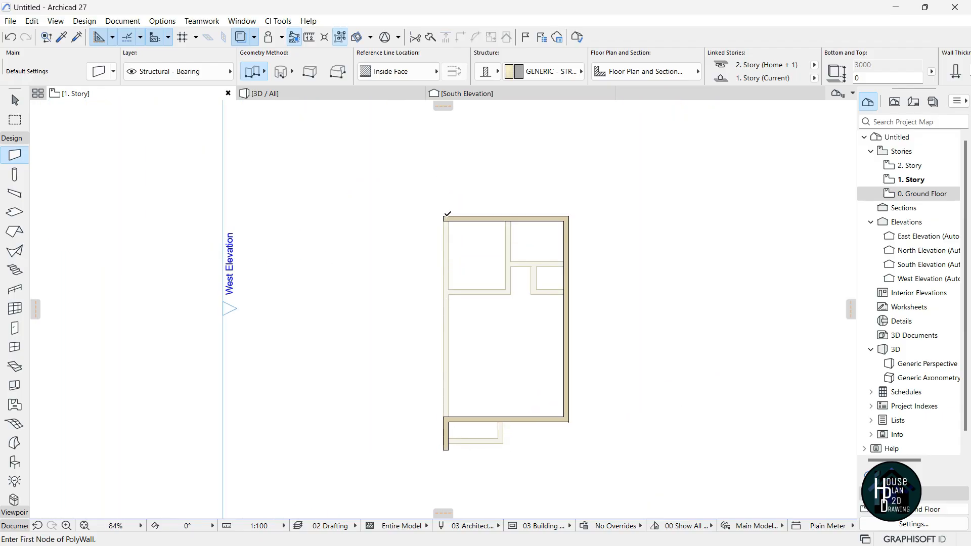
scroll(450, 434, "up", 5)
key("Escape")
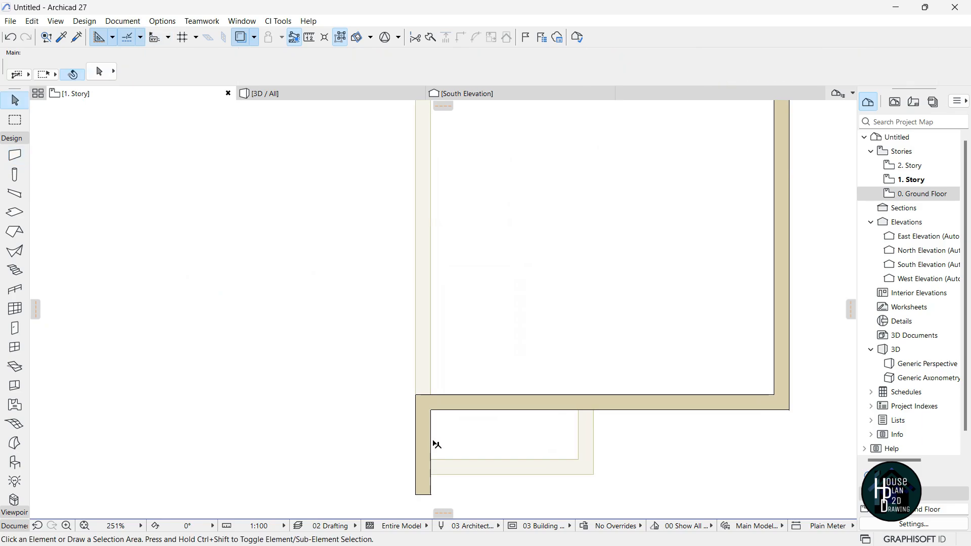
left_click(428, 442)
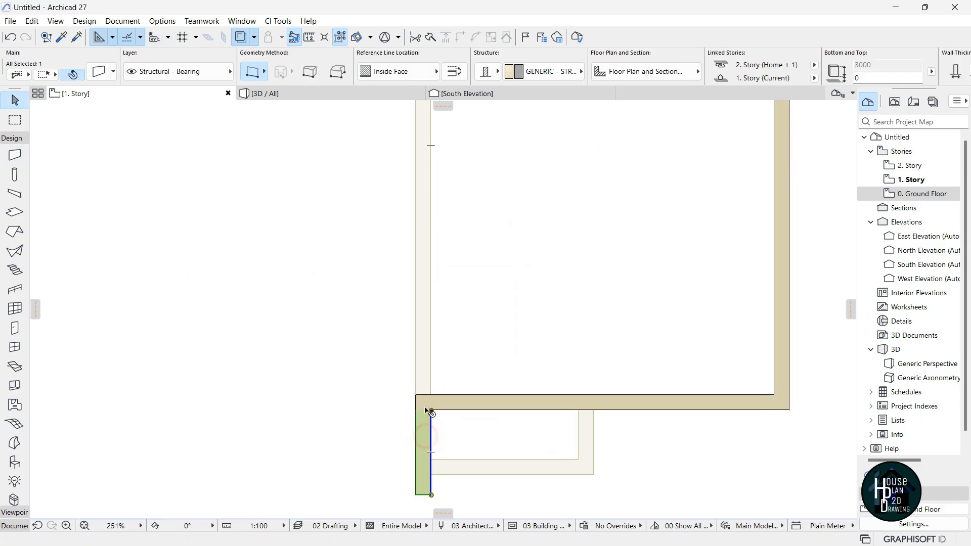
left_click(431, 412)
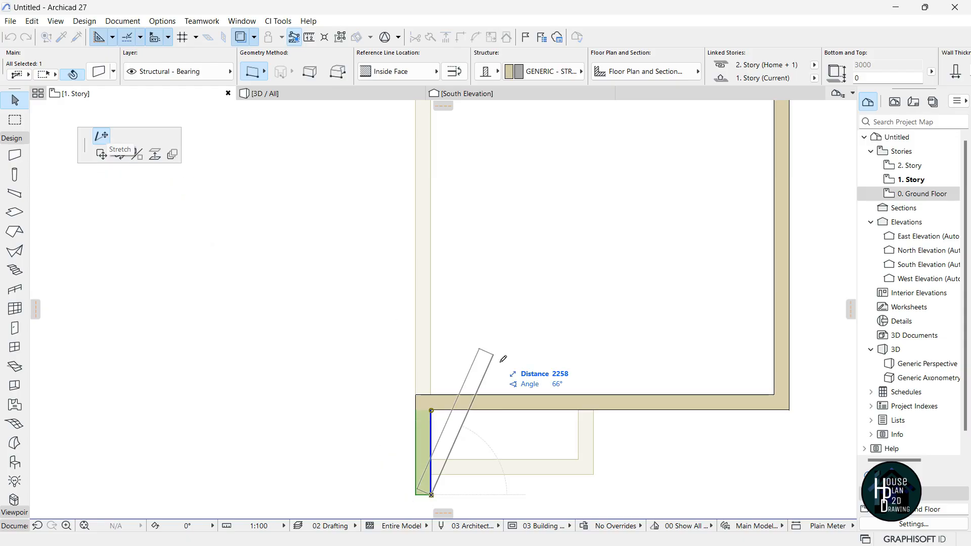
scroll(455, 387, "down", 5)
scroll(449, 190, "up", 8)
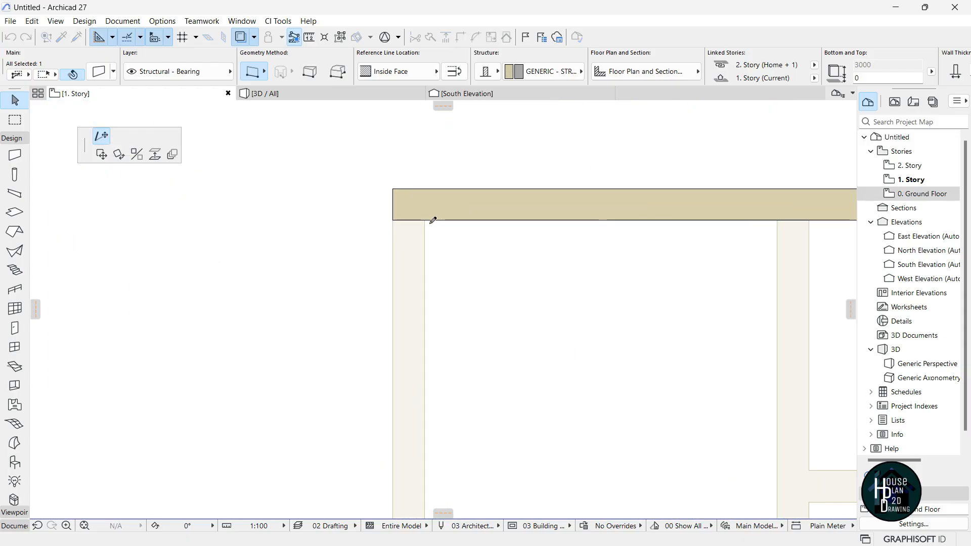
left_click(445, 190)
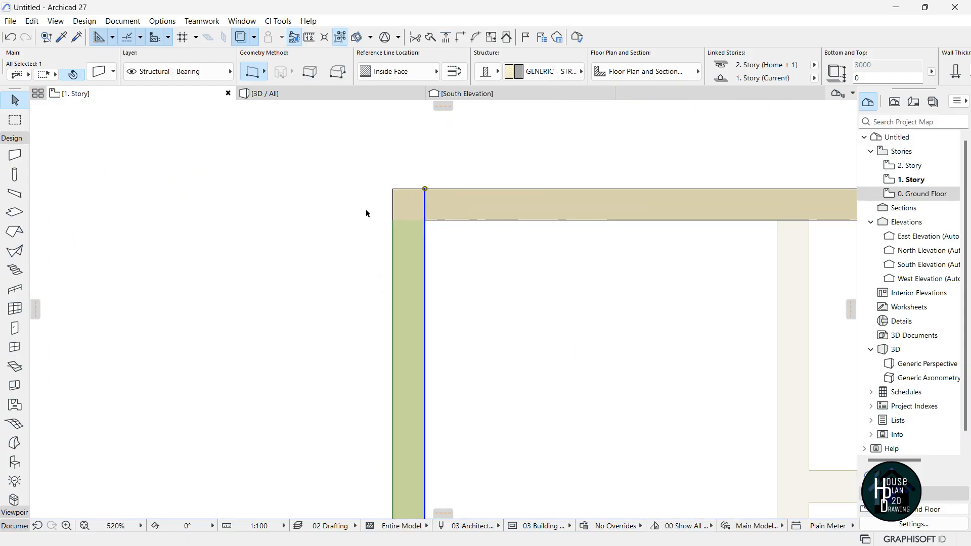
key("Escape")
Examine the 1. Story outer walls against the ground floor trace and its remaining partitions.
scroll(451, 177, "down", 7)
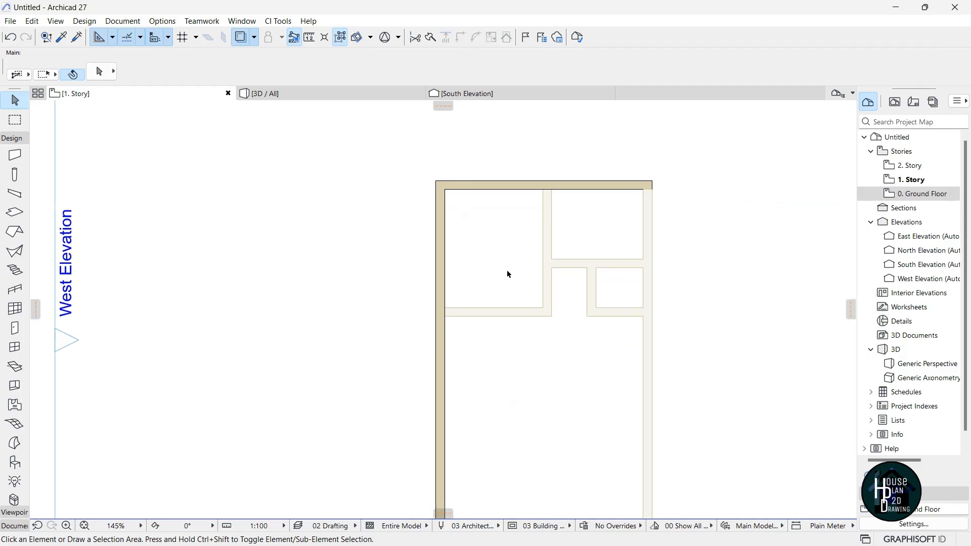
scroll(510, 229, "down", 1)
scroll(537, 400, "up", 1)
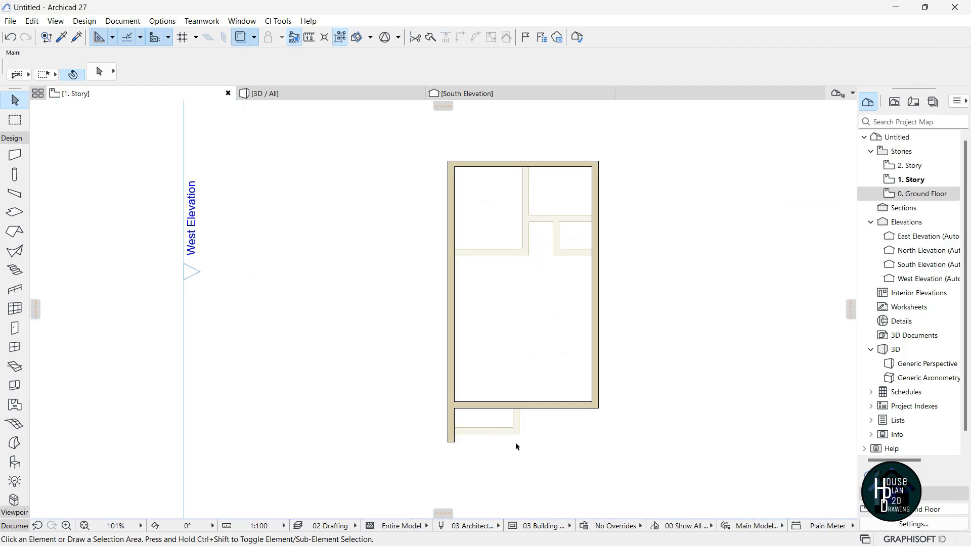
scroll(523, 445, "down", 1)
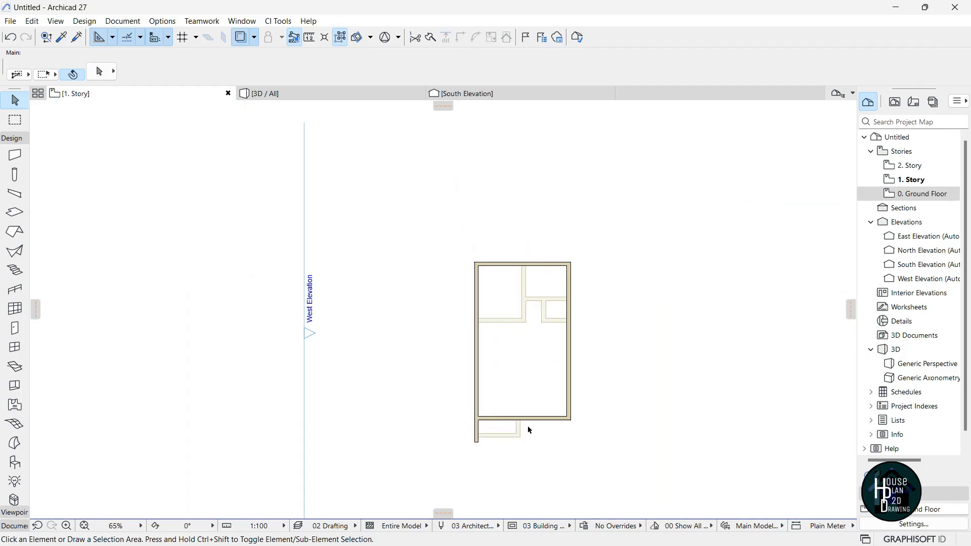
scroll(528, 429, "up", 1)
scroll(550, 323, "up", 2)
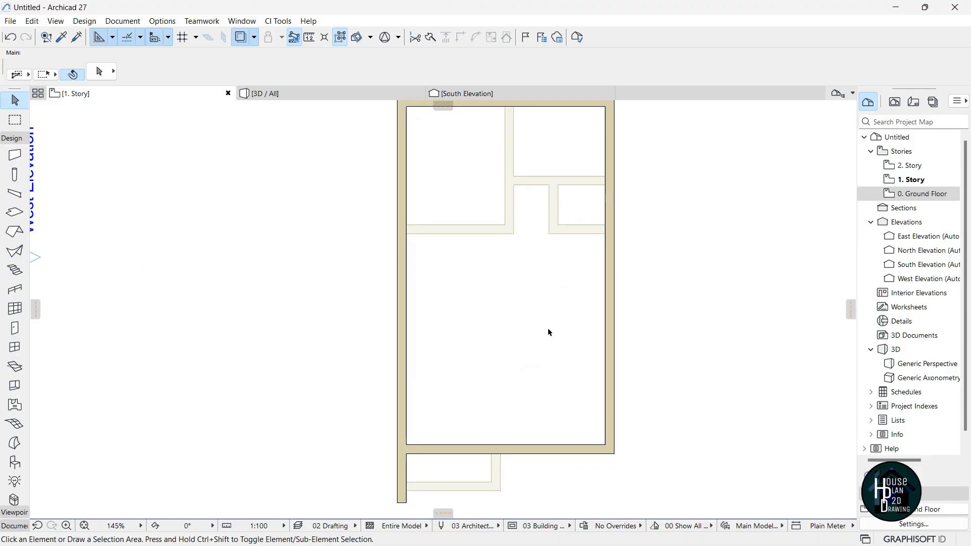
scroll(549, 334, "down", 2)
scroll(547, 340, "up", 1)
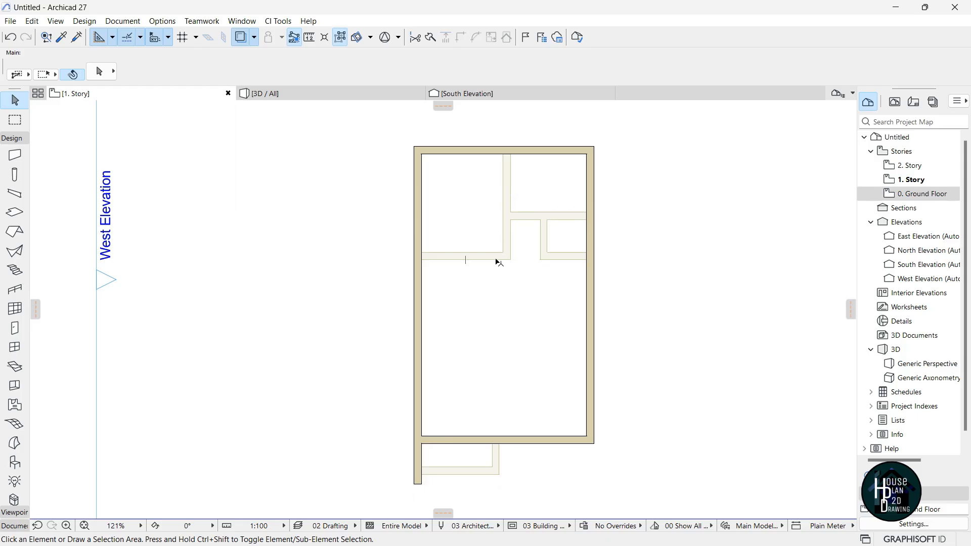
Hide the ground floor trace reference from the 1. Story plan.
left_click(241, 38)
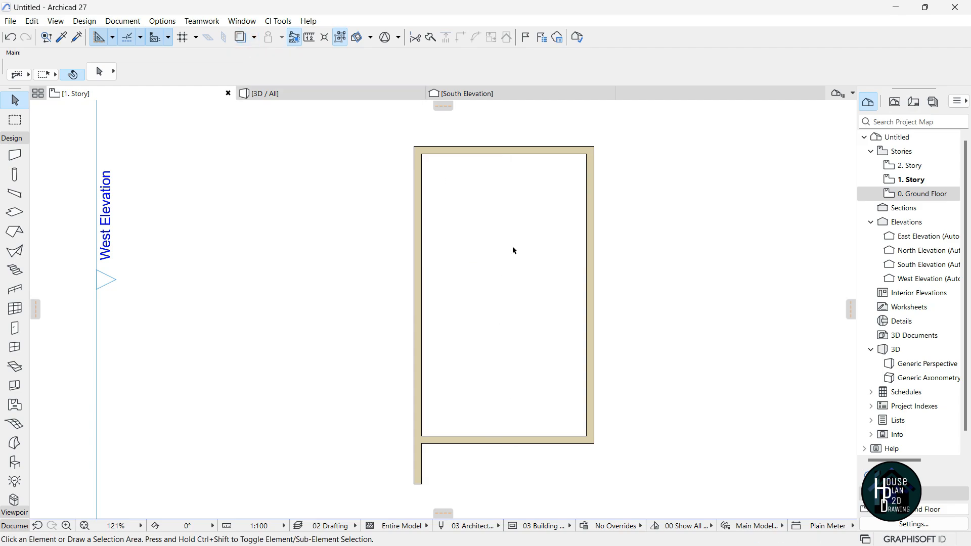
left_click(242, 37)
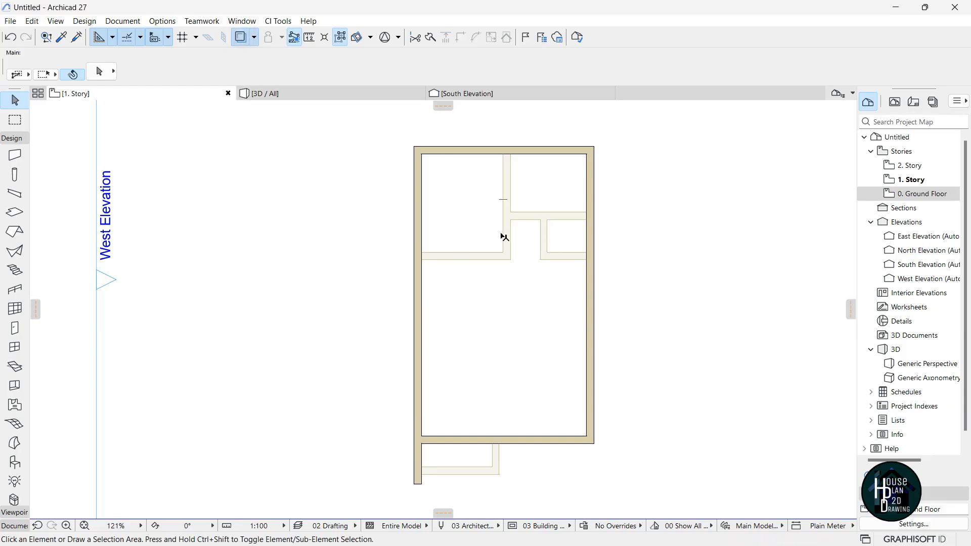
left_click(242, 37)
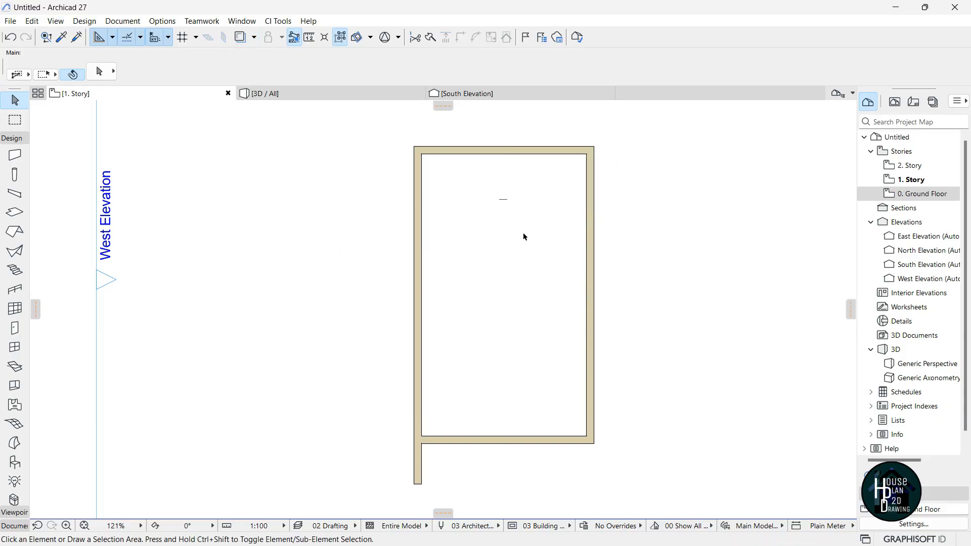
Start a partition wall on the top wall's inner face, 2824 mm from the inner upper-left corner.
scroll(515, 143, "up", 4)
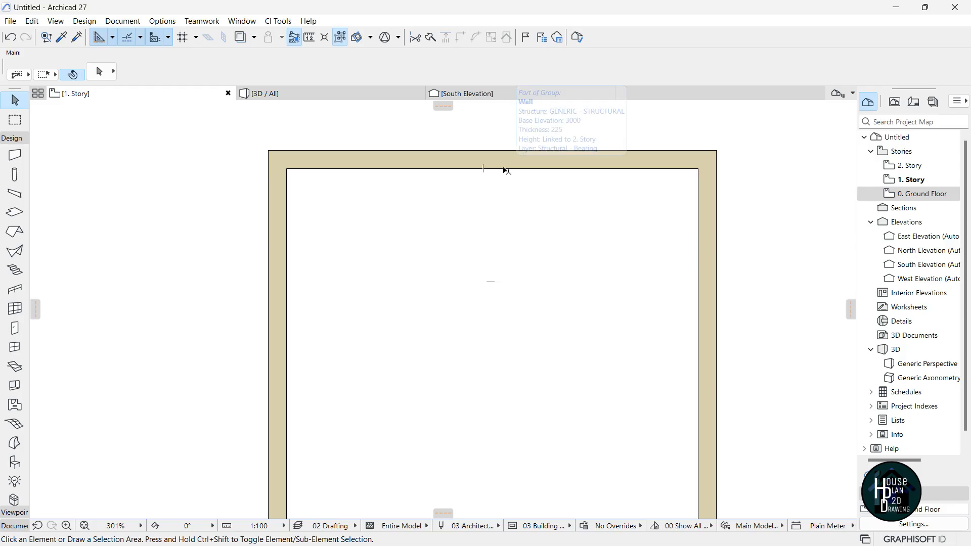
scroll(504, 210, "down", 4)
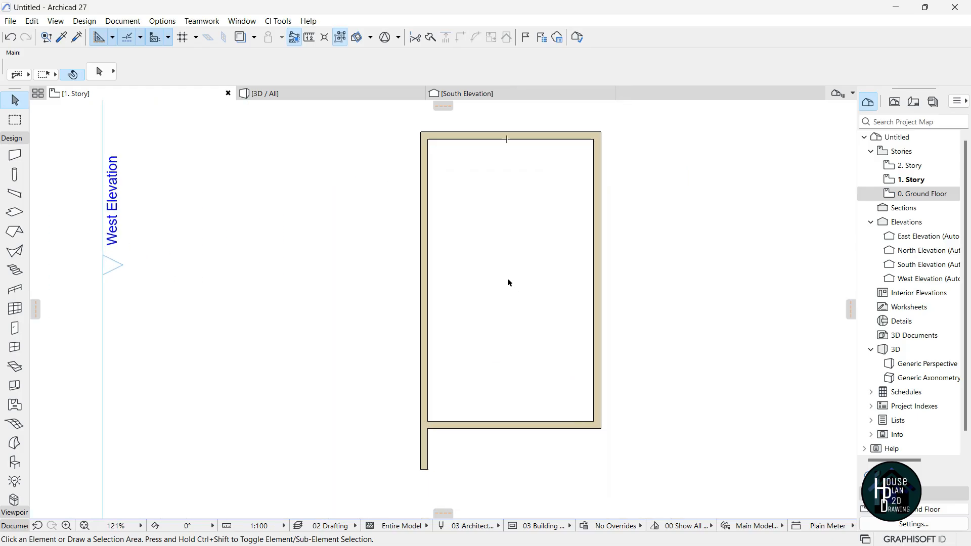
scroll(516, 205, "down", 3)
scroll(516, 199, "up", 6)
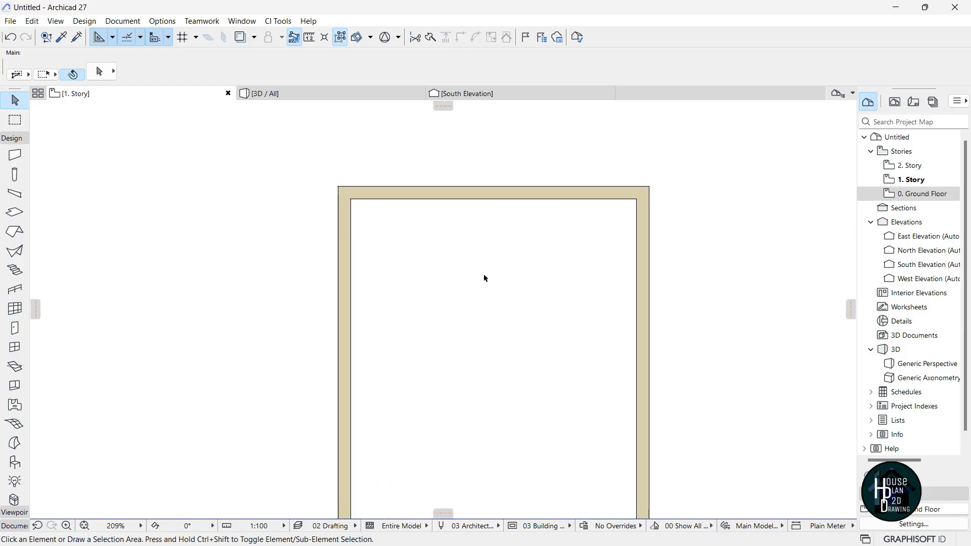
left_click(20, 158)
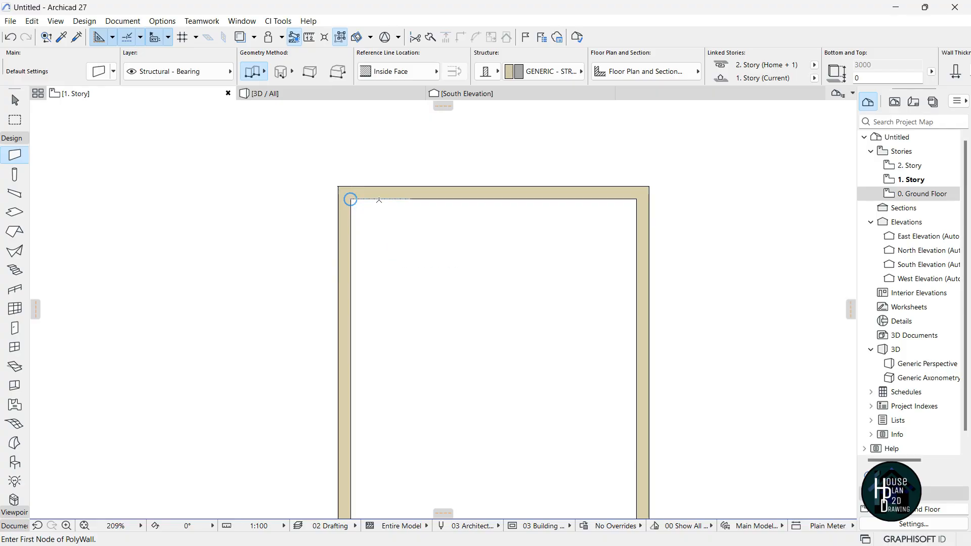
type("2824")
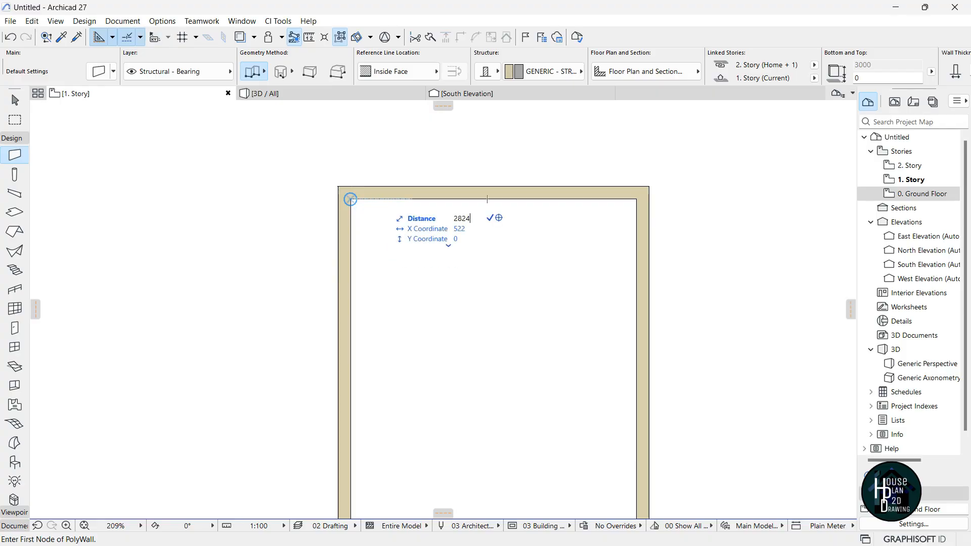
key("Return")
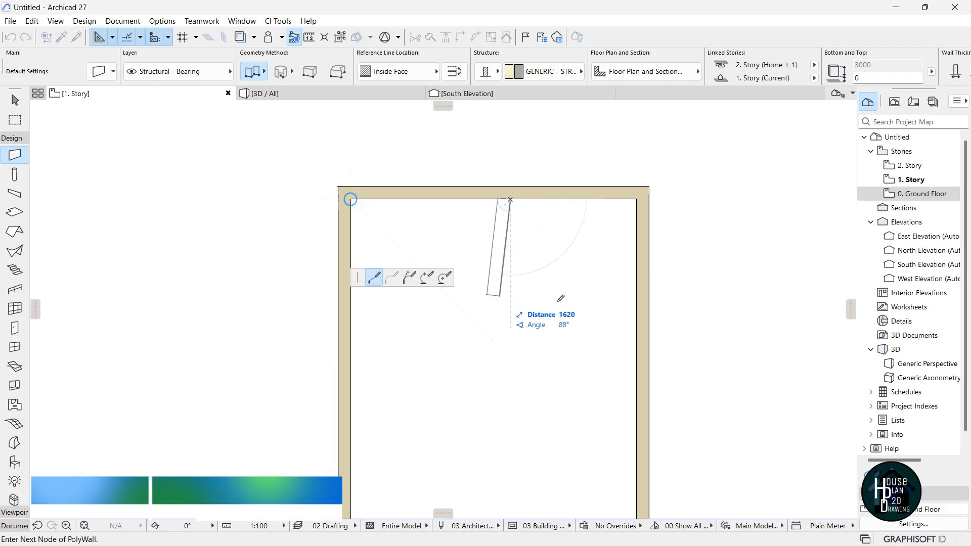
Flip the partition to the other side of its reference line and draw it 3000 mm down and across to the left outer wall.
left_click(455, 72)
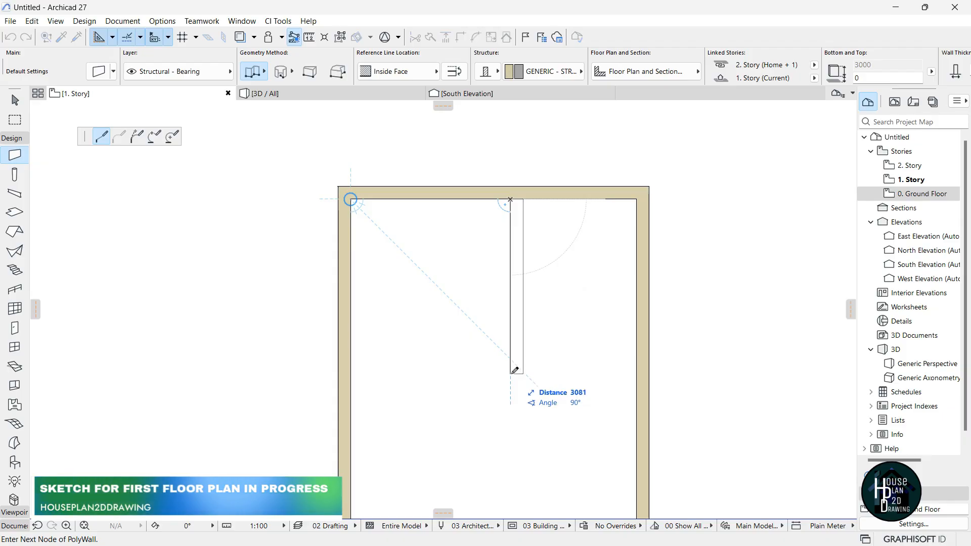
type("3000")
key("Return")
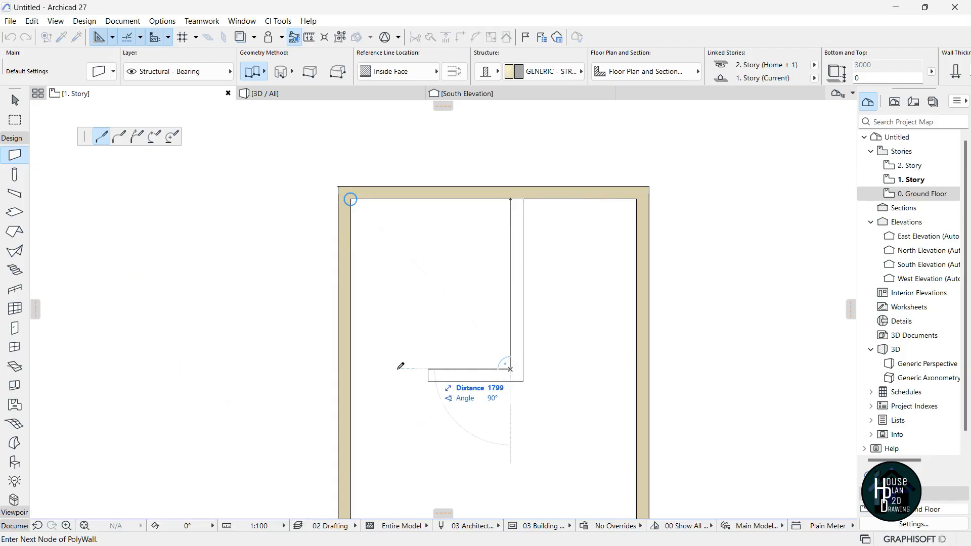
double_click(350, 369)
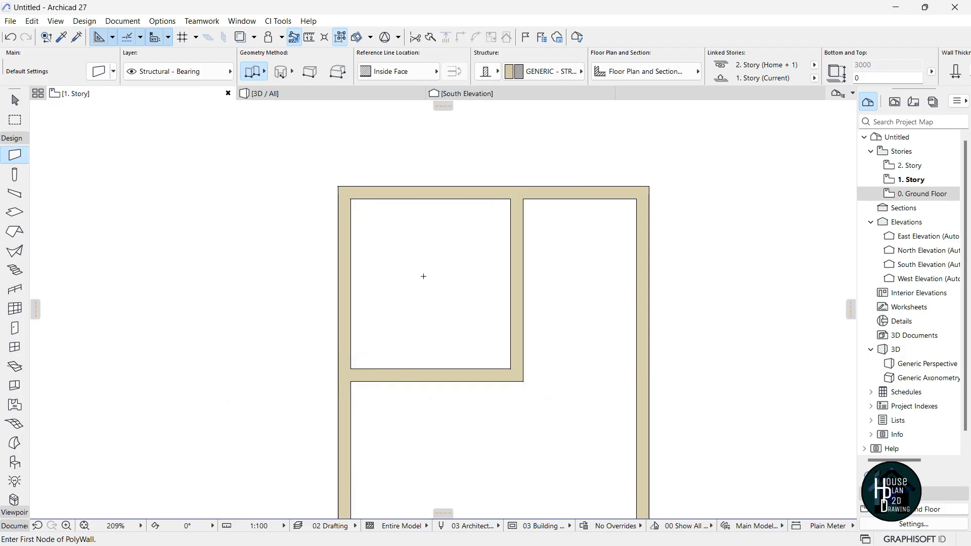
scroll(723, 289, "up", 2)
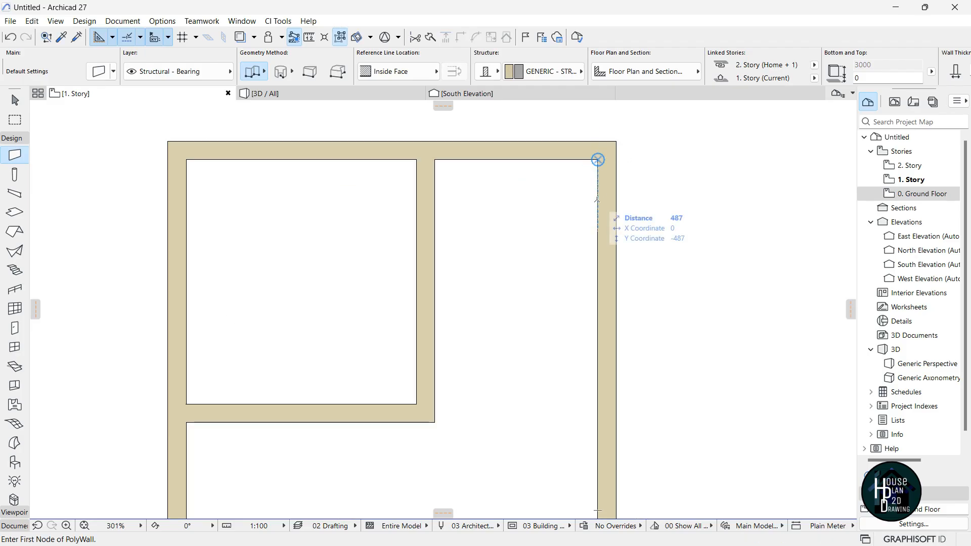
Draw a horizontal partition from the right outer wall, 1875 mm below the inner upper-right corner, across to the vertical partition.
type("18")
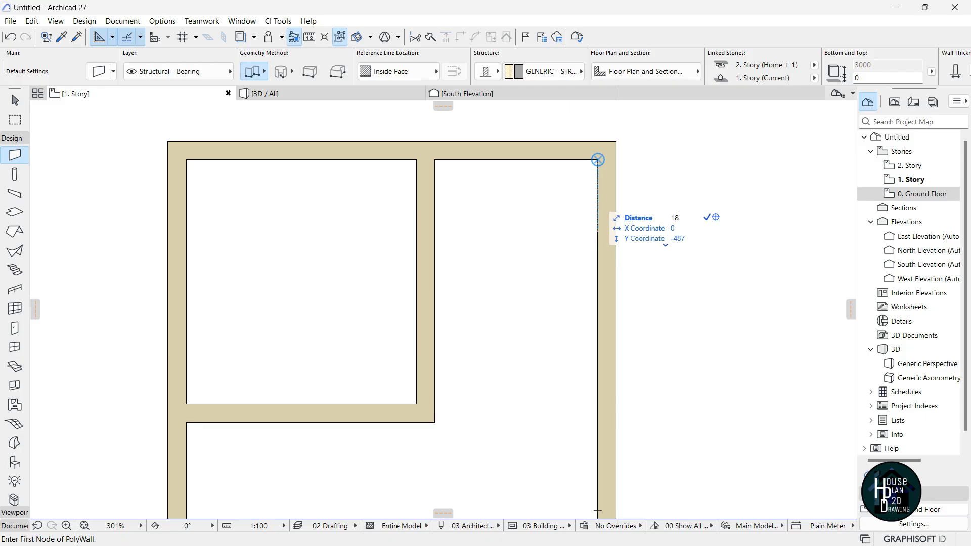
type("75")
key("Return")
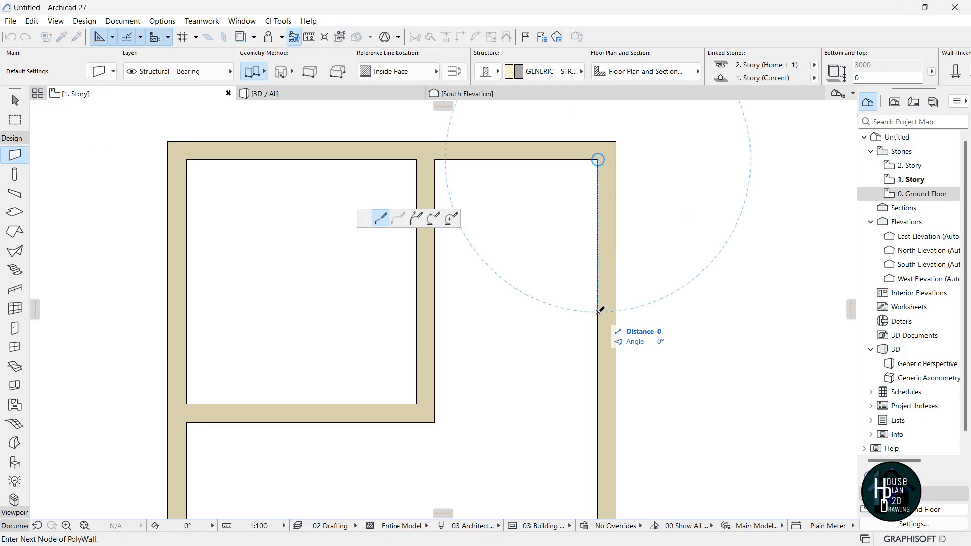
double_click(437, 312)
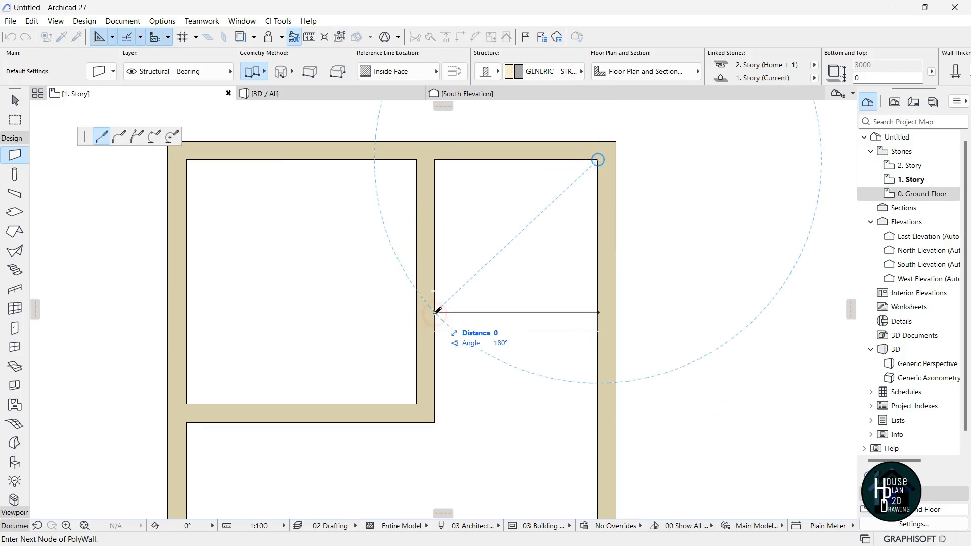
scroll(526, 286, "down", 2)
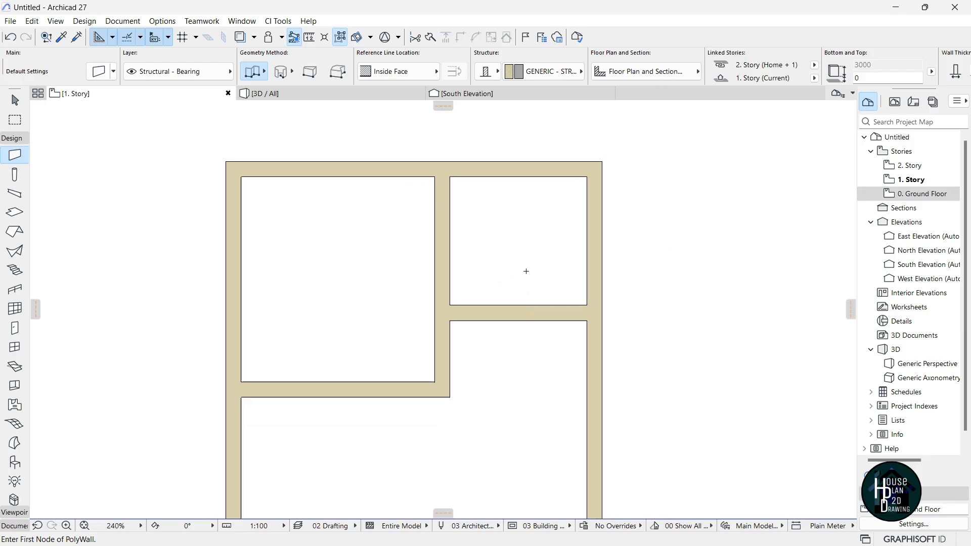
Extend the upper-left room's lower horizontal partition across to the inner face of the right outer wall.
scroll(528, 359, "up", 2)
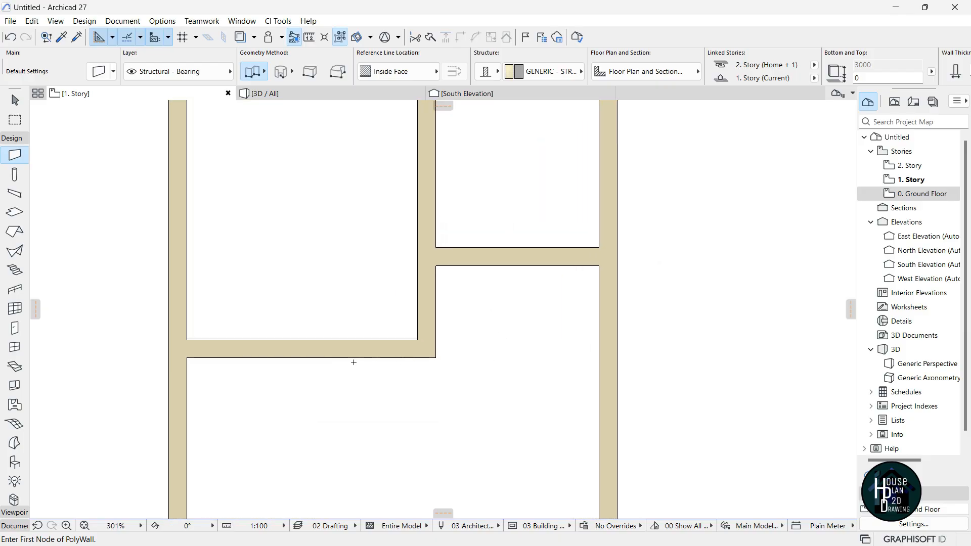
key("Escape")
left_click(353, 346)
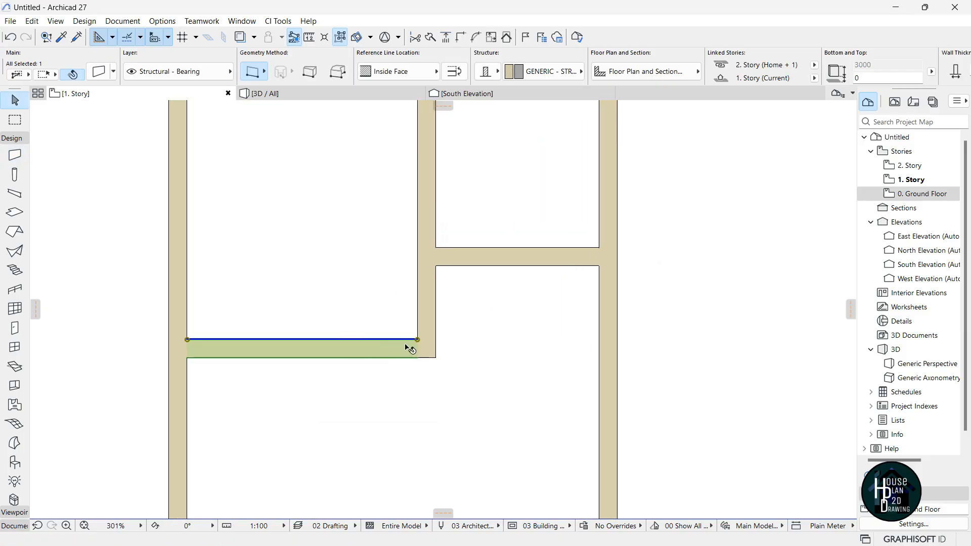
left_click(417, 340)
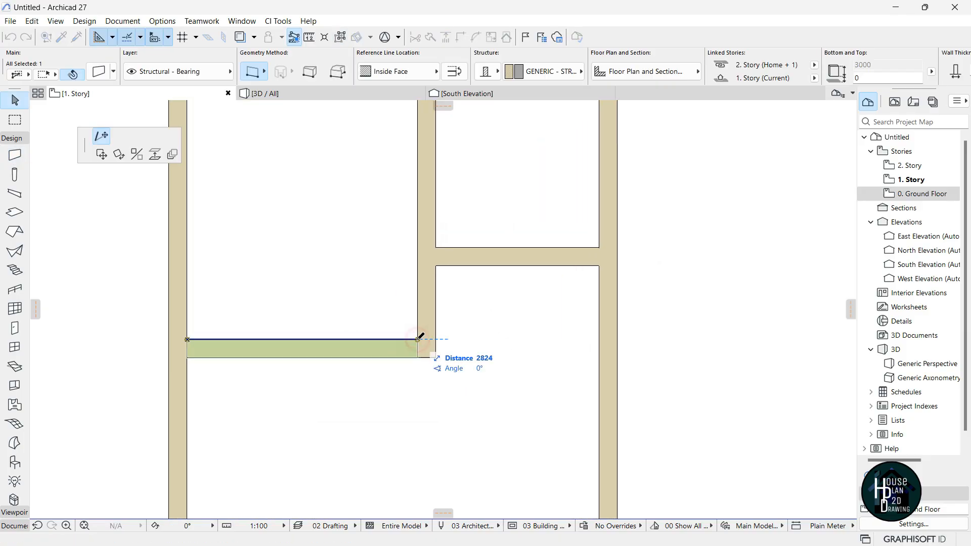
left_click(600, 339)
left_click(566, 374)
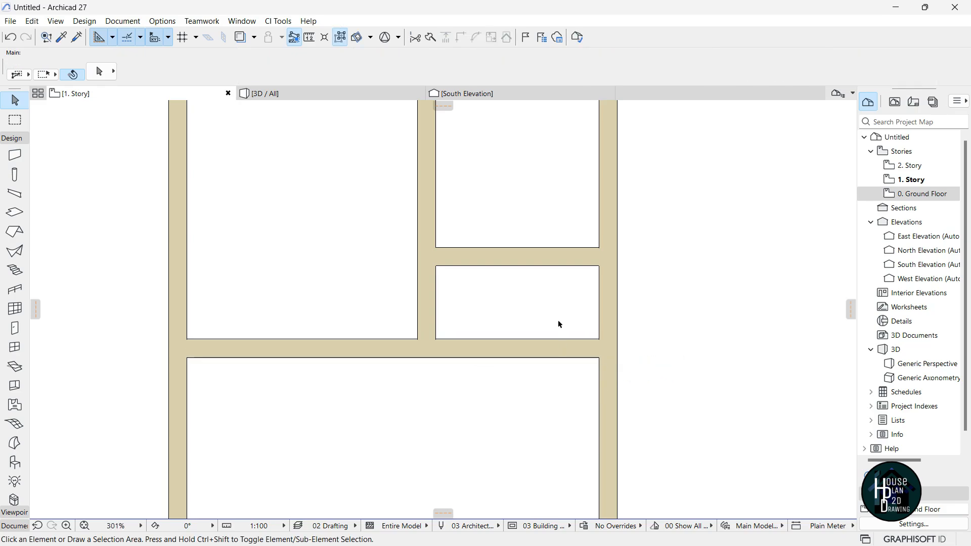
Draw an L-shaped partition starting 1600 mm from the left inner corner below the cross wall, running 3415 mm down and across to the left outer wall.
scroll(570, 270, "down", 2)
scroll(554, 405, "down", 1)
scroll(554, 405, "up", 2)
left_click(15, 155)
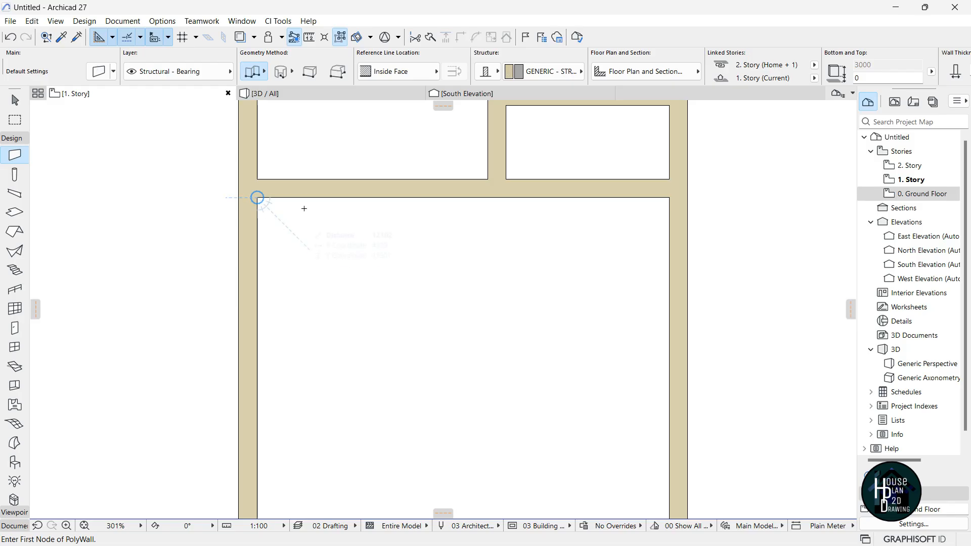
type("16")
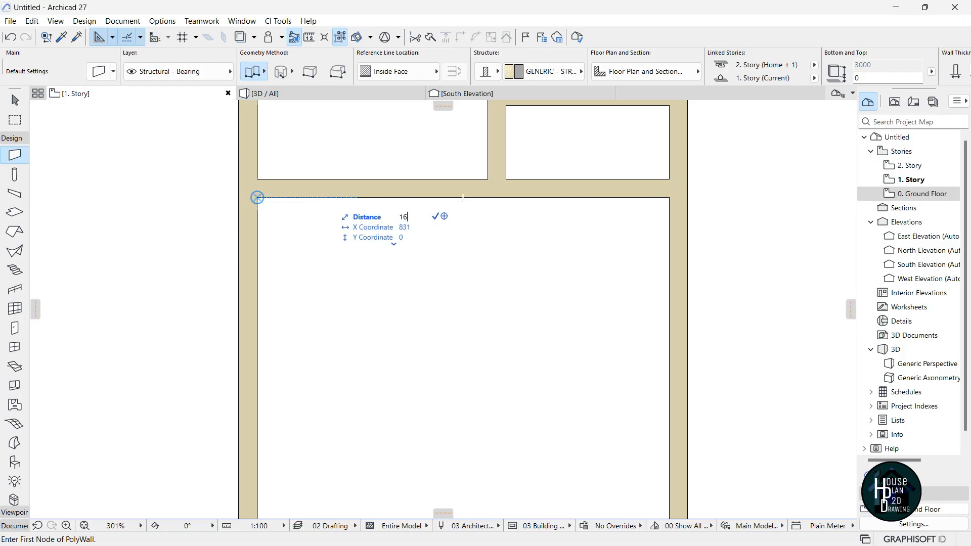
type("00")
key("Return")
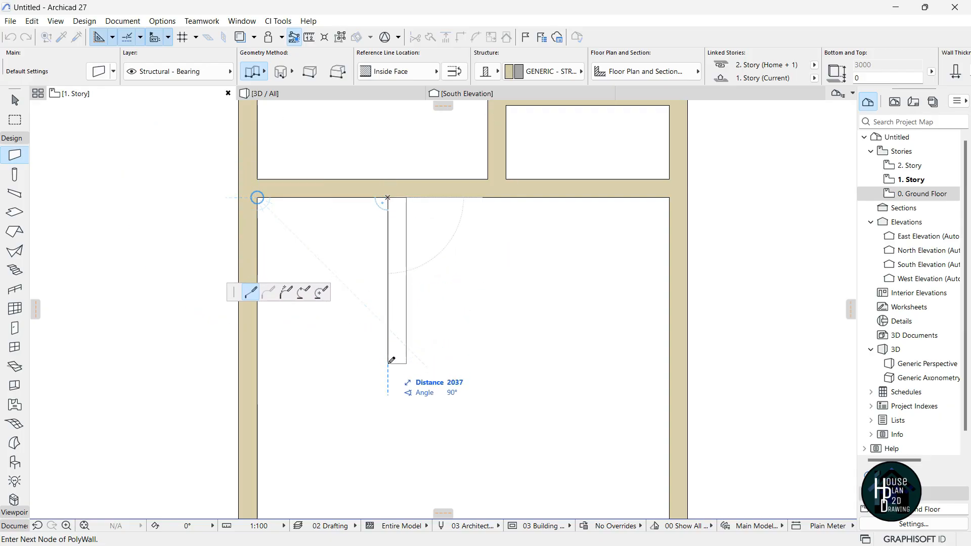
type("3415")
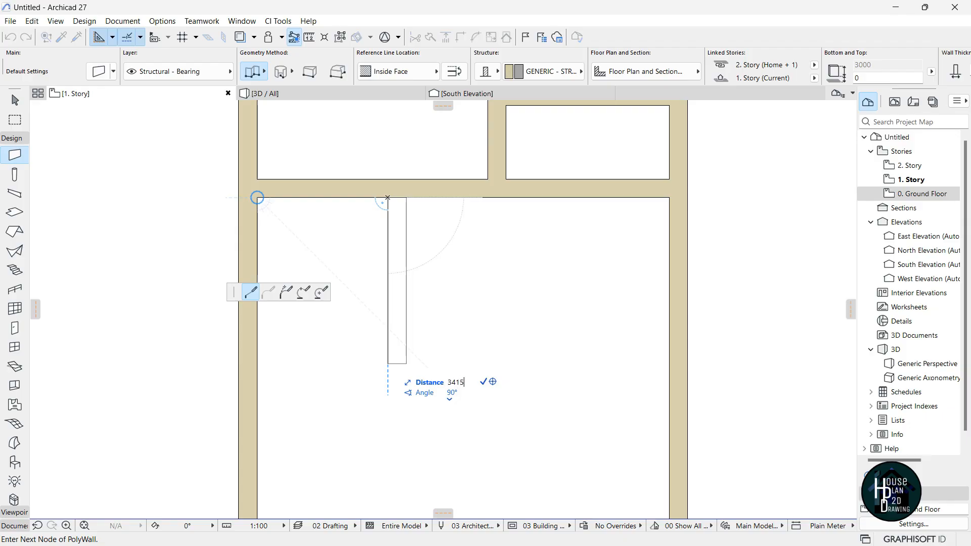
key("Return")
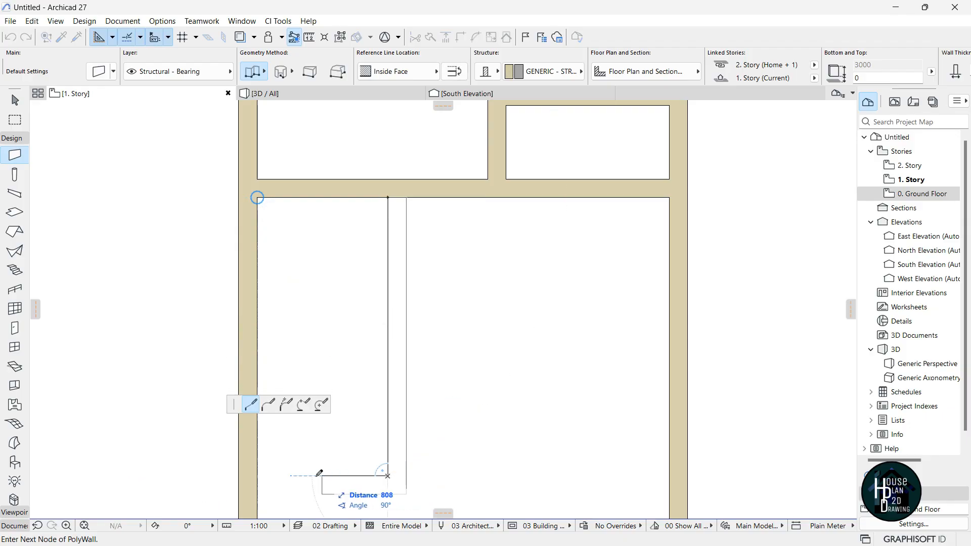
double_click(260, 474)
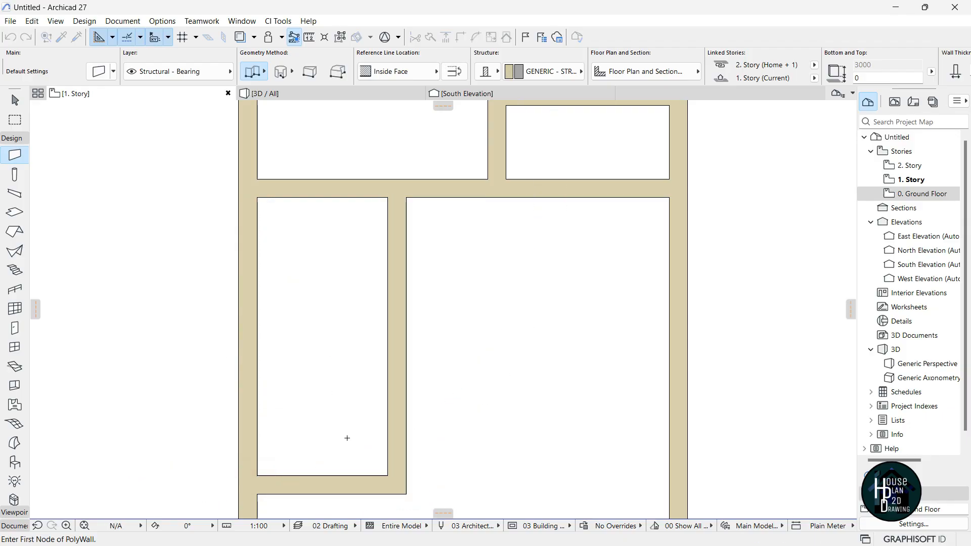
Stretch the upper vertical partition down through the cross wall to just below the corner of the L-shaped partition.
scroll(347, 438, "down", 3)
scroll(452, 253, "up", 4)
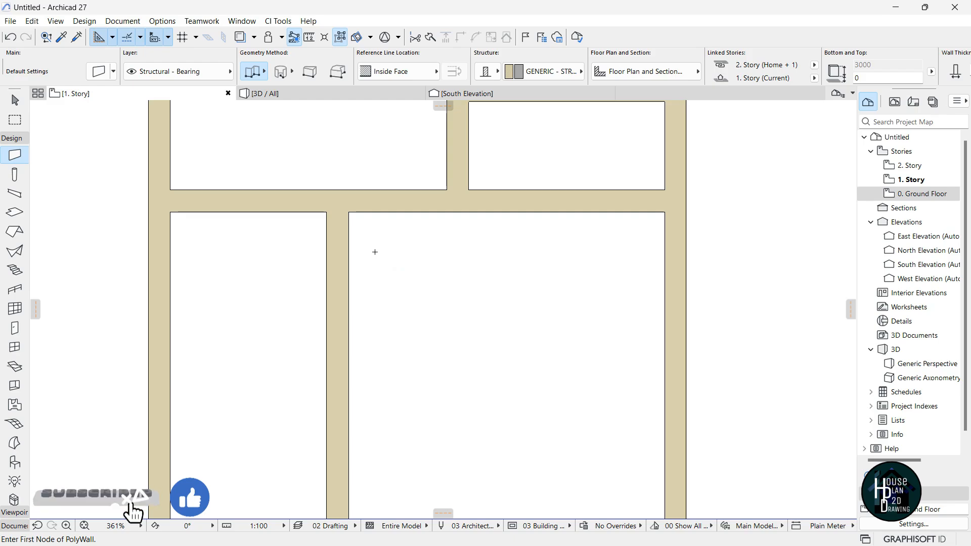
key("Escape")
left_click(457, 151)
scroll(490, 183, "down", 4)
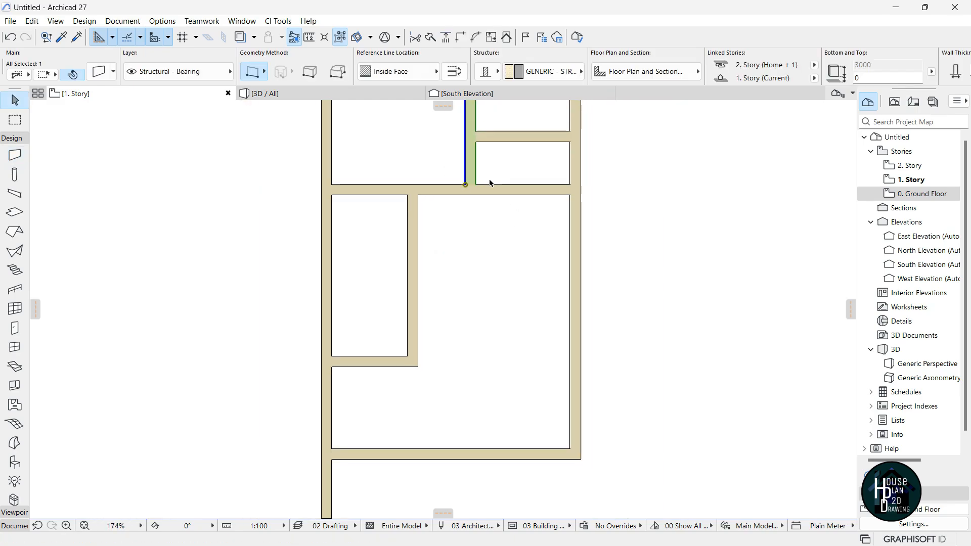
scroll(474, 195, "up", 2)
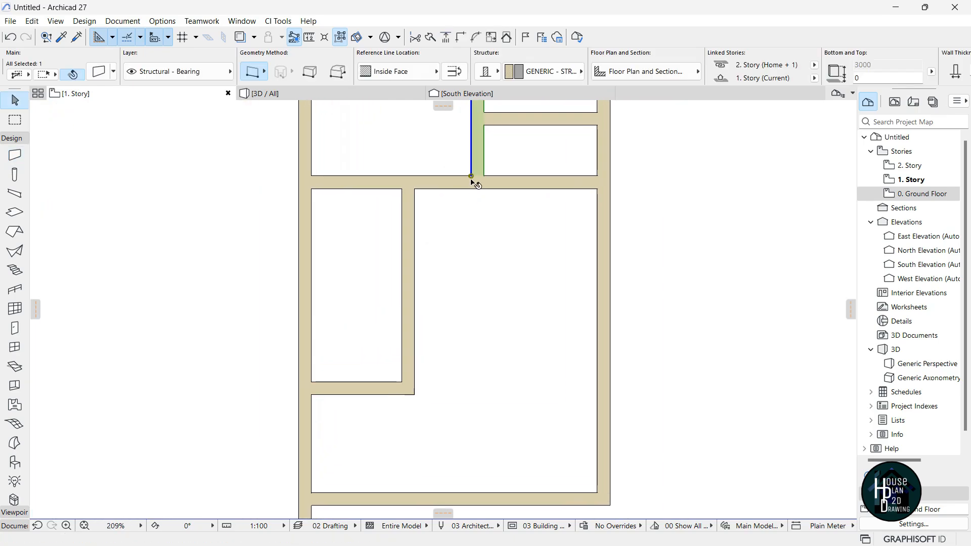
left_click(471, 176)
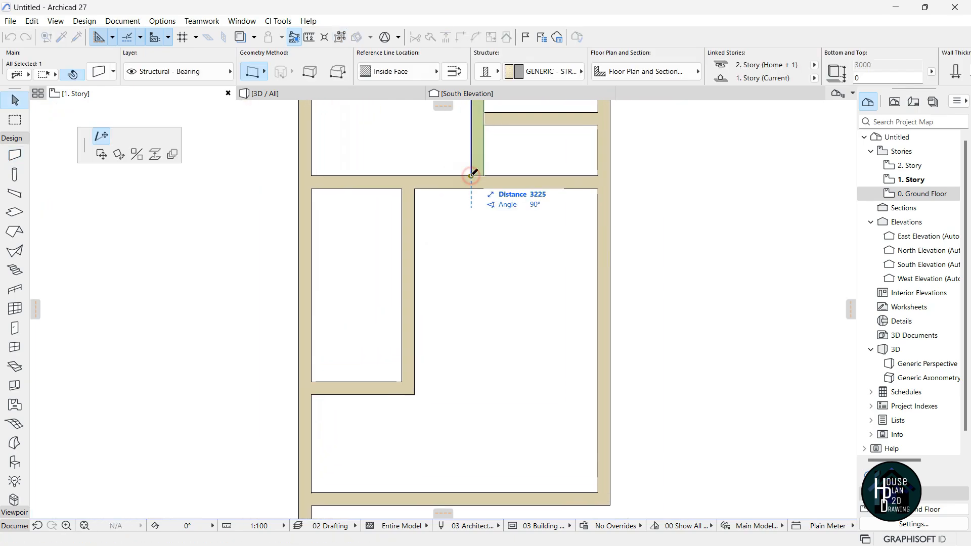
left_click(475, 411)
left_click(510, 326)
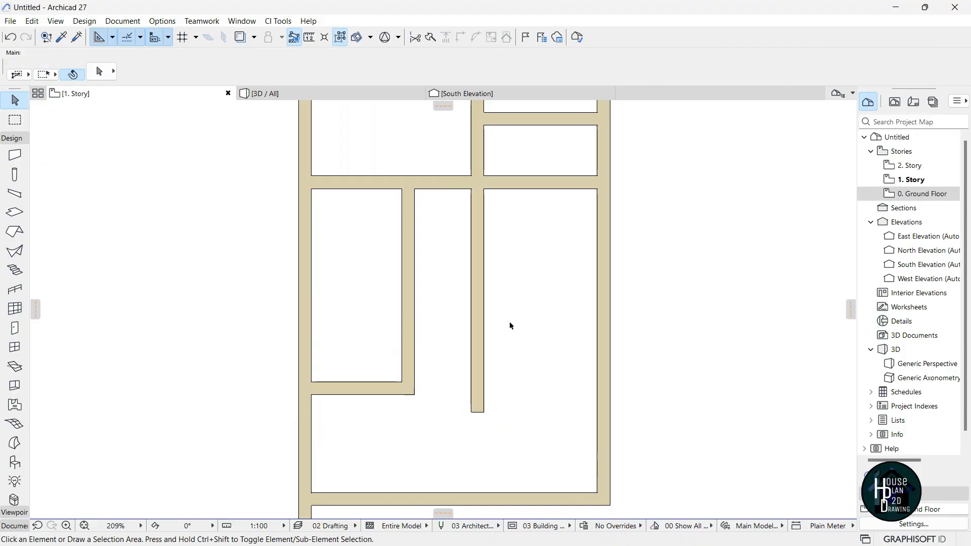
Draw a horizontal partition from the right outer wall, 1963 mm below the cross wall, across to the extended vertical partition.
scroll(533, 196, "up", 3)
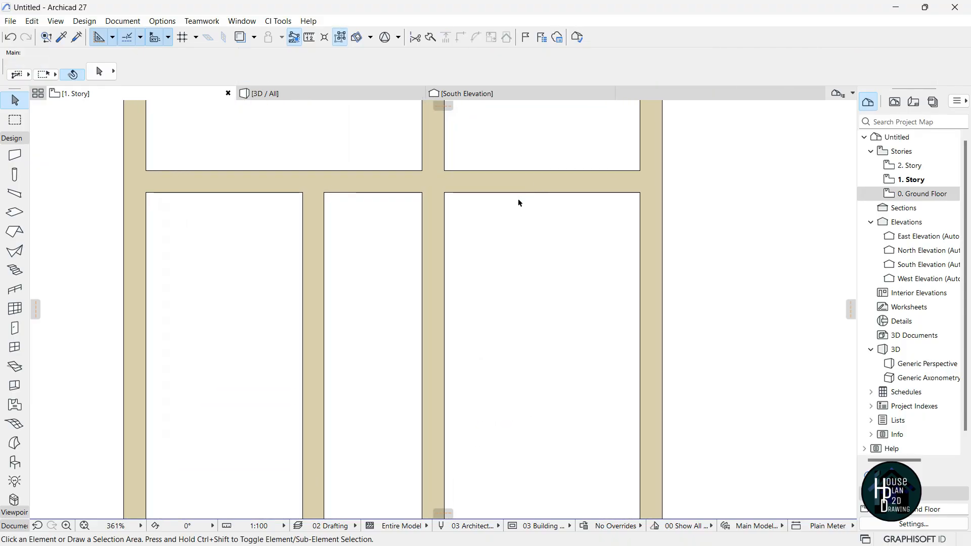
left_click(14, 157)
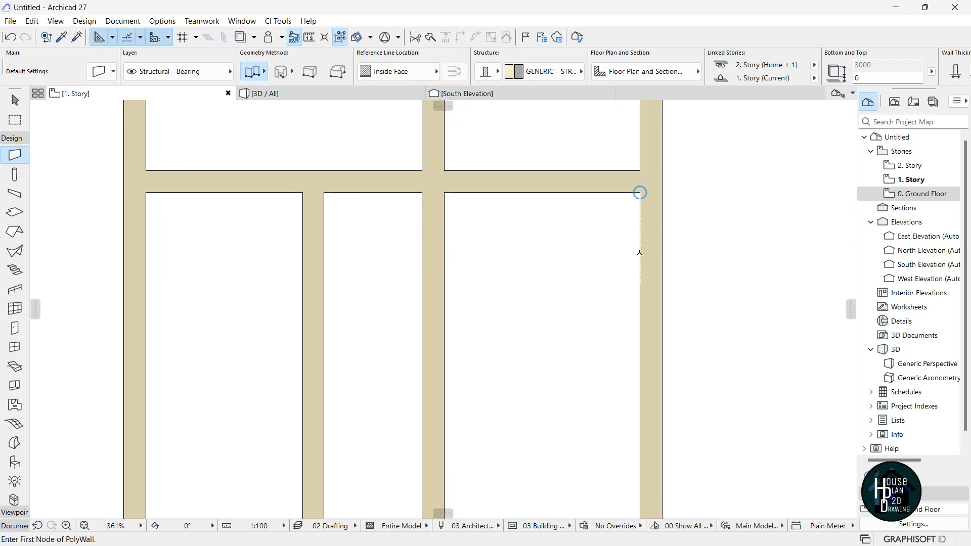
type("19")
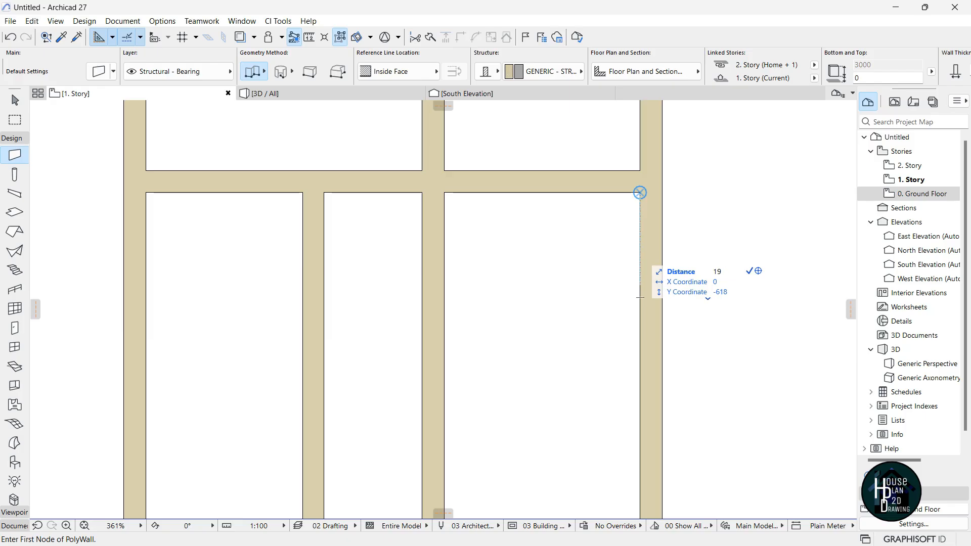
type("63")
key("Return")
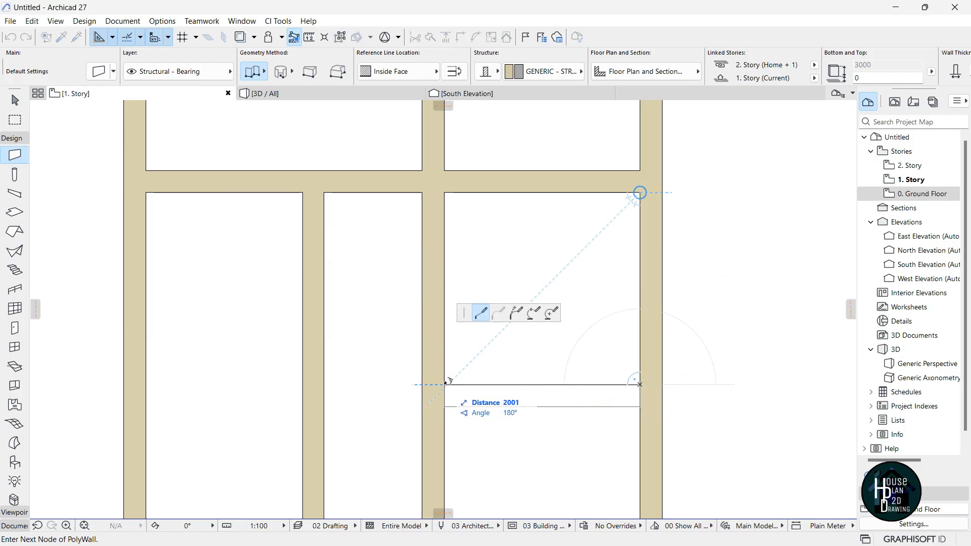
double_click(444, 384)
Stretch the new horizontal partition's left end to the vertical leg of the L-shaped partition.
middle_click_drag(502, 402, 583, 355)
key("Escape")
left_click(586, 356)
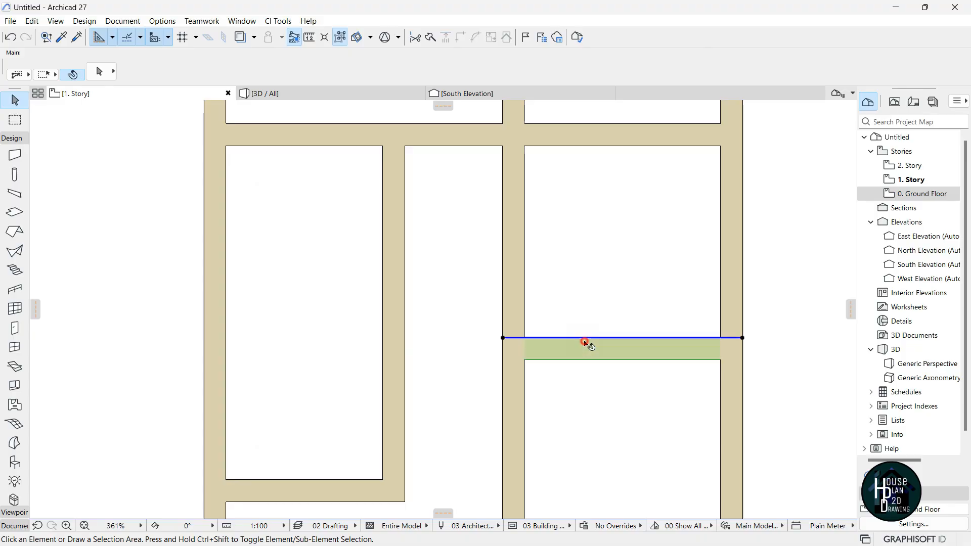
left_click(503, 337)
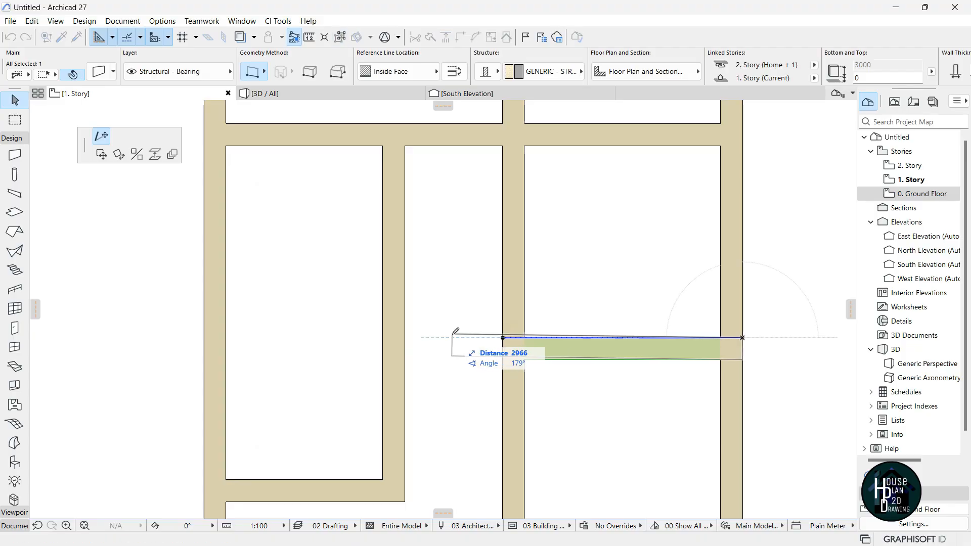
left_click(383, 338)
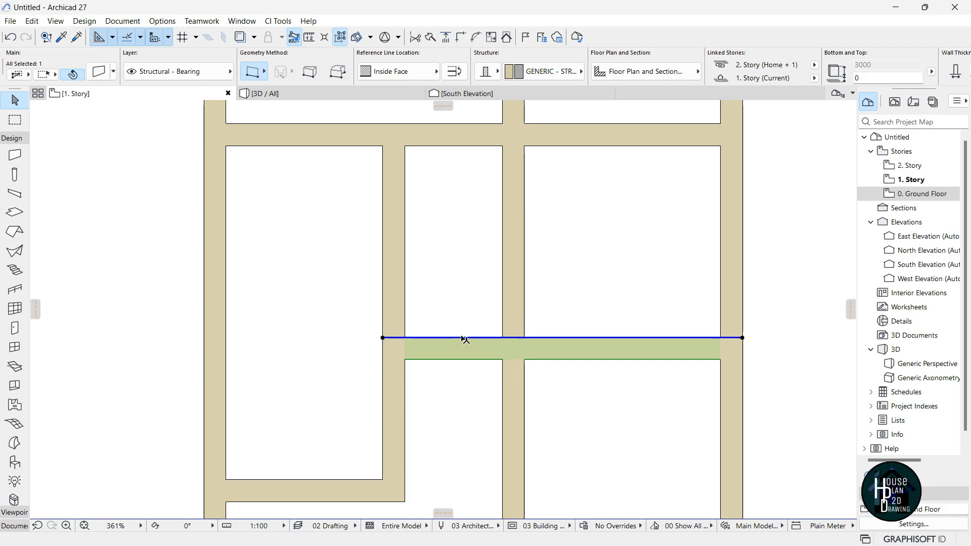
left_click(447, 305)
Trim off the vertical partition's loose end below the new horizontal partition.
scroll(491, 284, "down", 4)
scroll(522, 334, "down", 3)
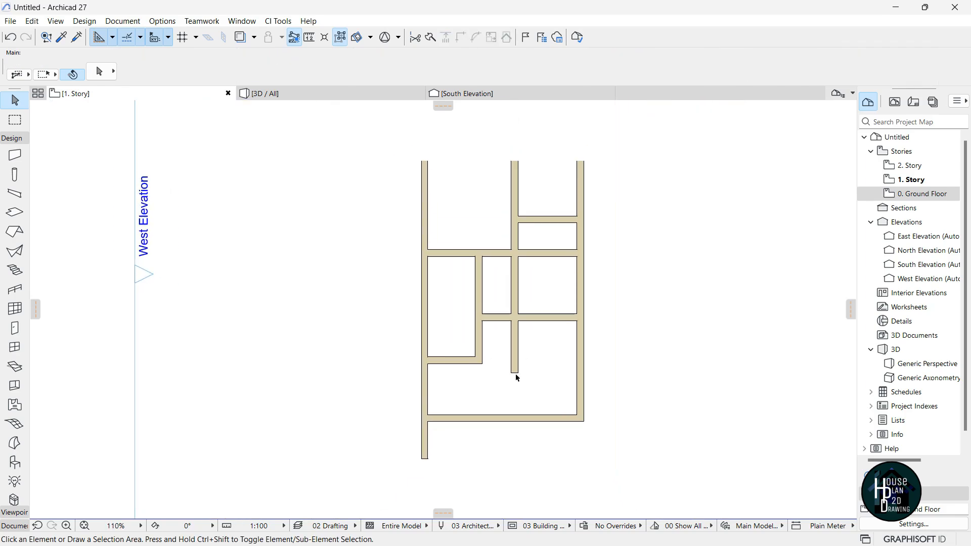
scroll(517, 373, "up", 2)
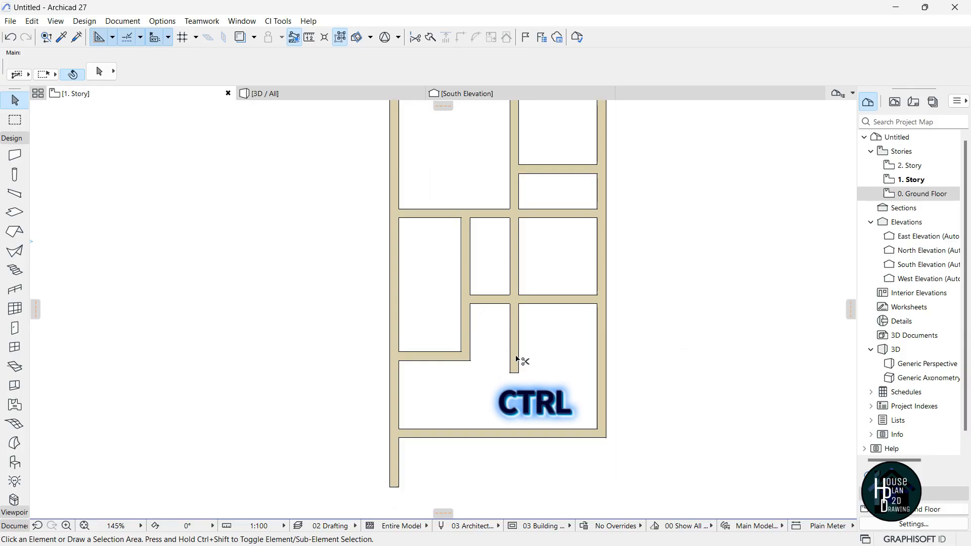
left_click(515, 356, "ctrl")
Examine the 1. Story room layout and the outer wall that projects past the building's lower end.
scroll(531, 334, "down", 2)
scroll(539, 327, "down", 1)
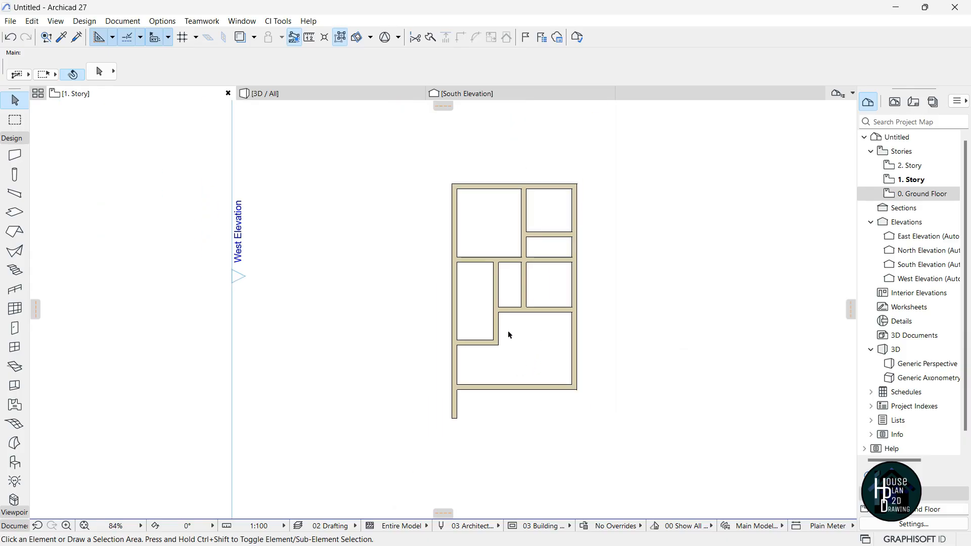
scroll(508, 334, "up", 2)
scroll(530, 306, "up", 1)
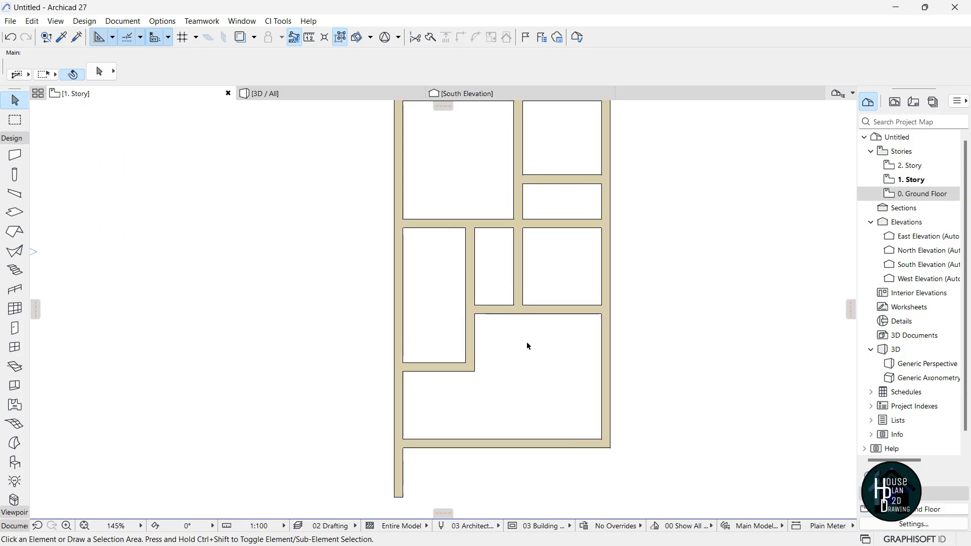
scroll(529, 324, "down", 2)
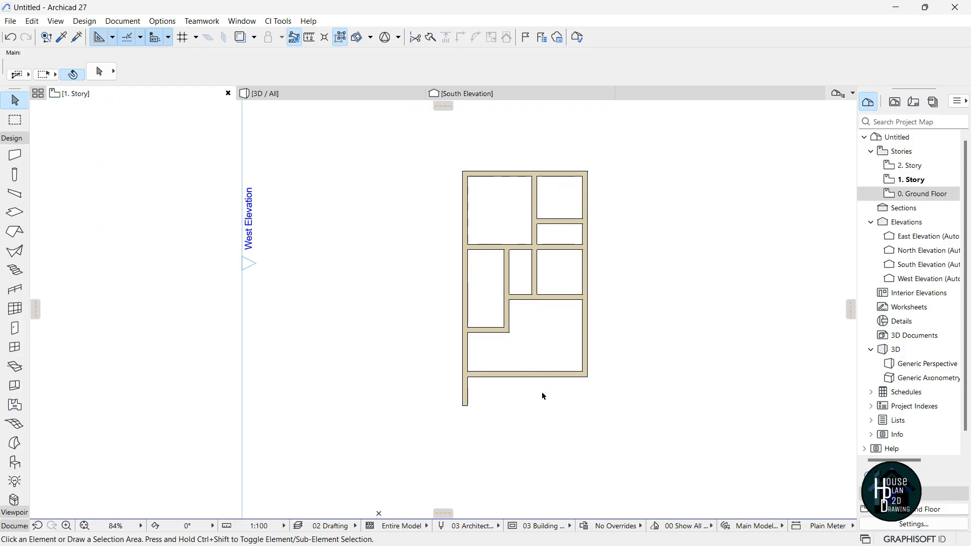
scroll(527, 425, "up", 1)
scroll(526, 415, "up", 1)
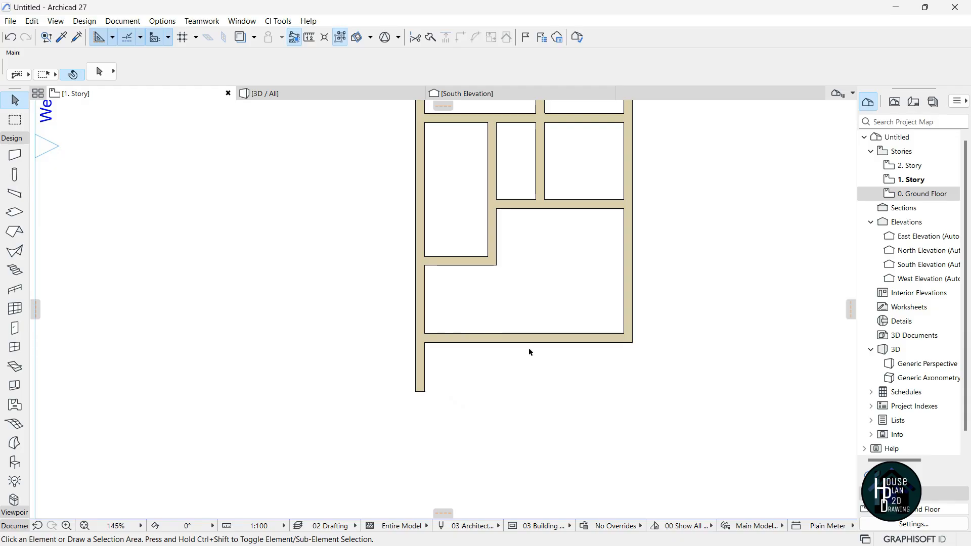
scroll(526, 400, "down", 2)
scroll(526, 373, "up", 3)
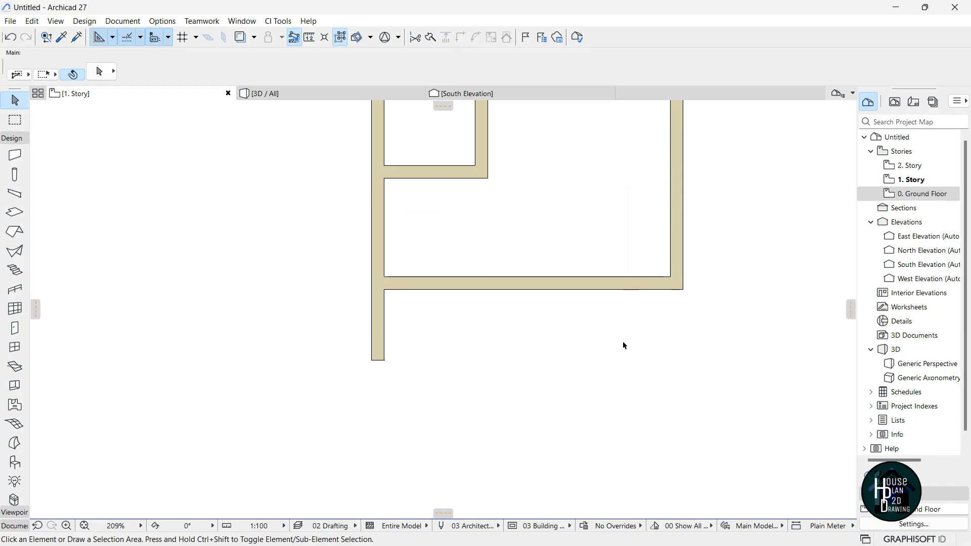
Draw a 4381 mm horizontal line in pen 1 to the right from the lower inner corner of the projecting wall.
scroll(617, 347, "up", 2)
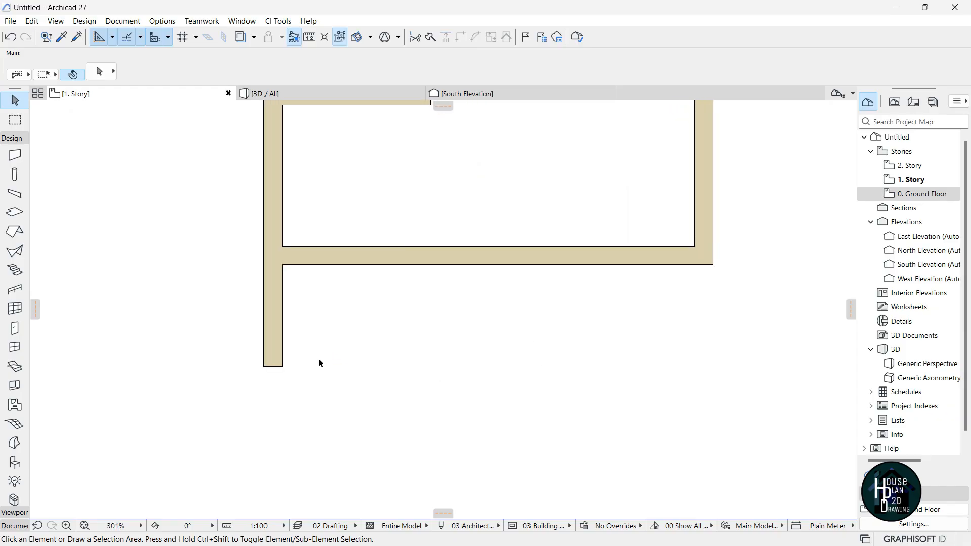
left_click(15, 526)
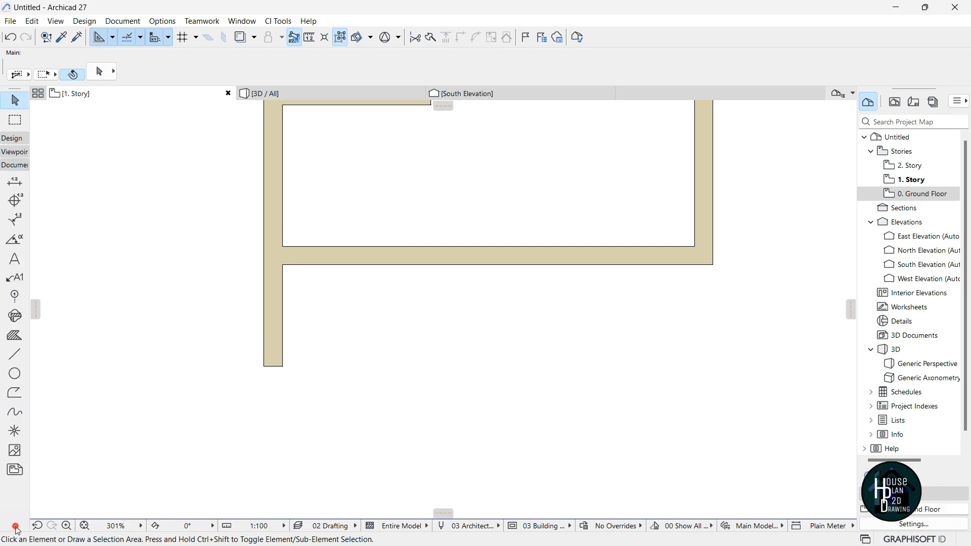
left_click(14, 356)
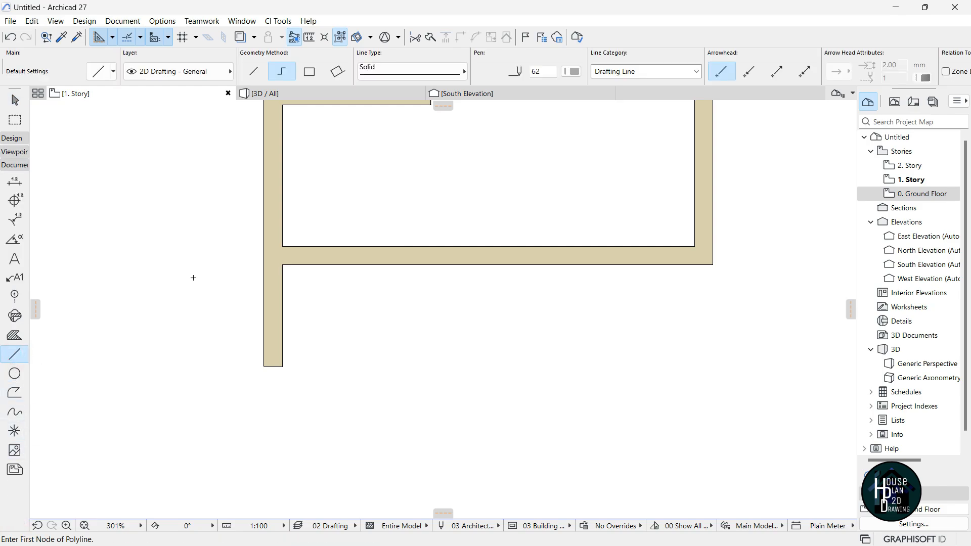
left_click(574, 72)
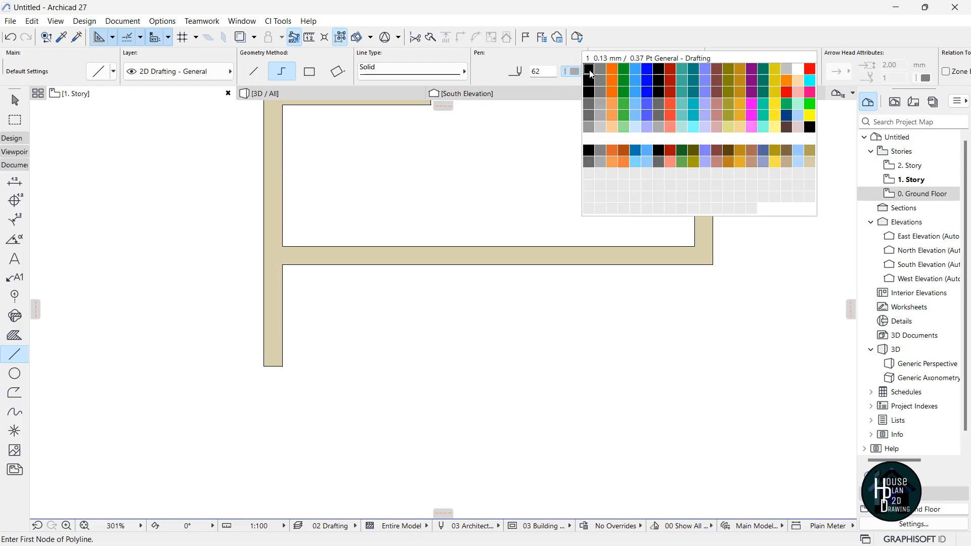
left_click(588, 71)
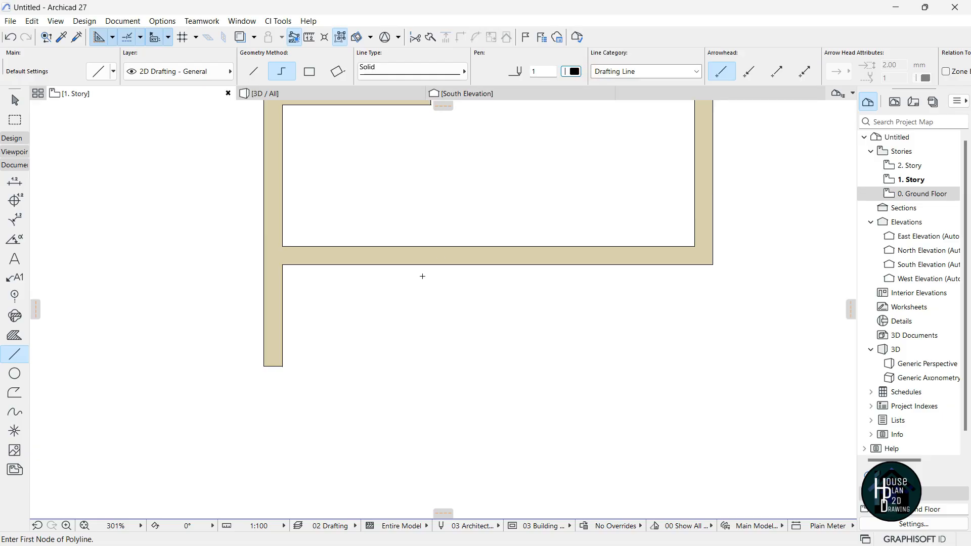
left_click(282, 366)
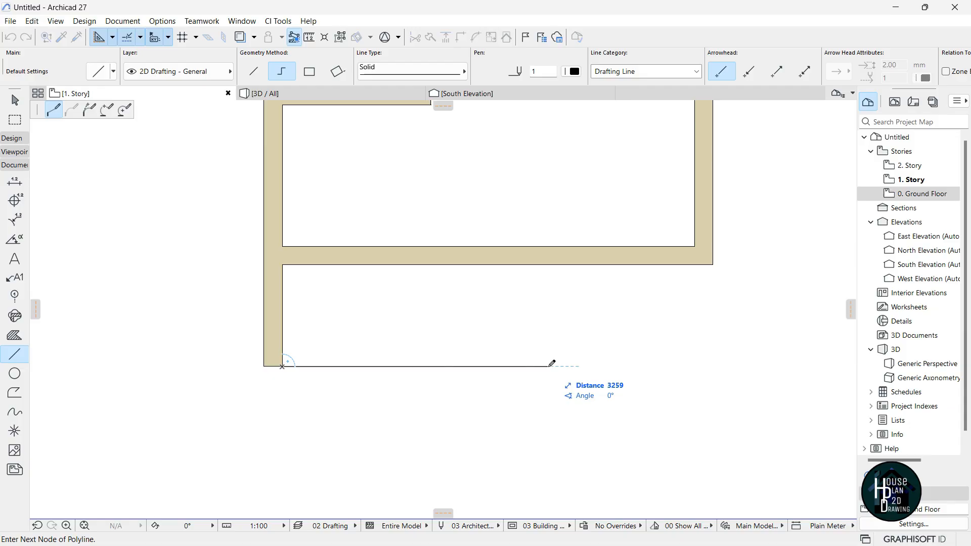
type("4")
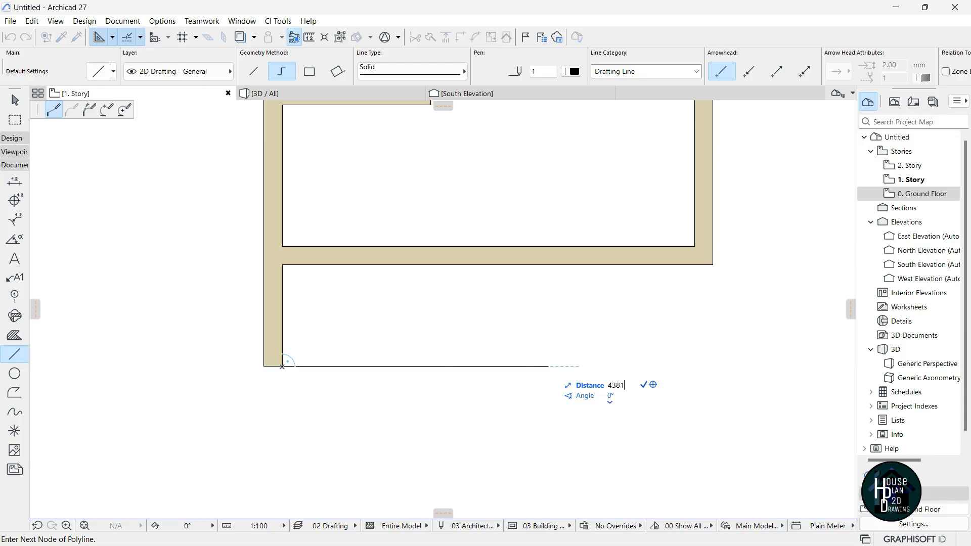
type("381")
key("Return")
left_click(640, 366)
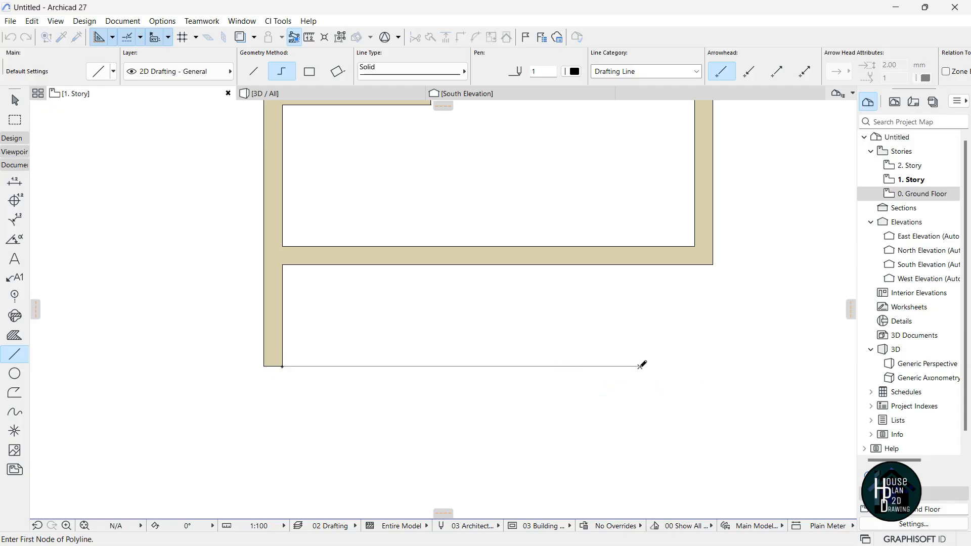
Draw a vertical line from the horizontal line's right end up to the outer face of the building's lower wall.
left_click(641, 366)
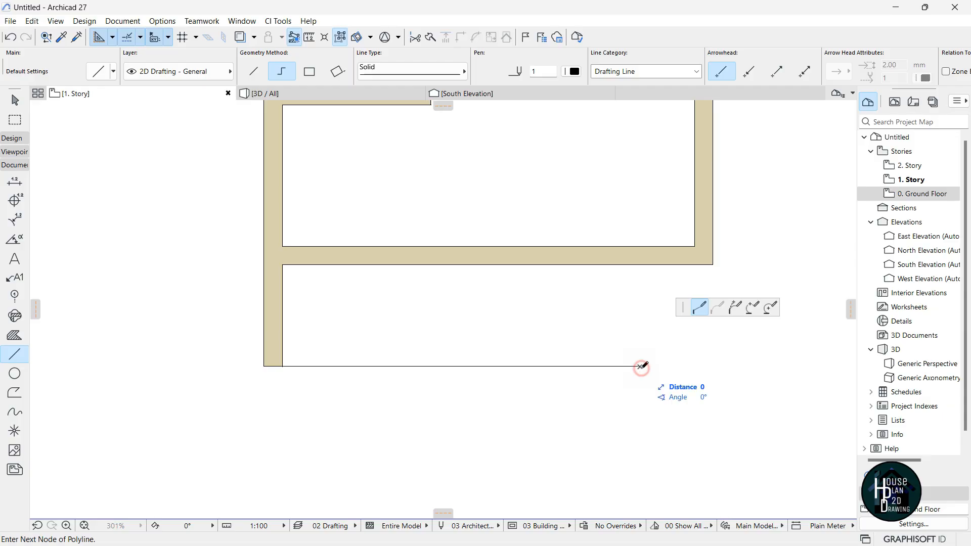
double_click(640, 265)
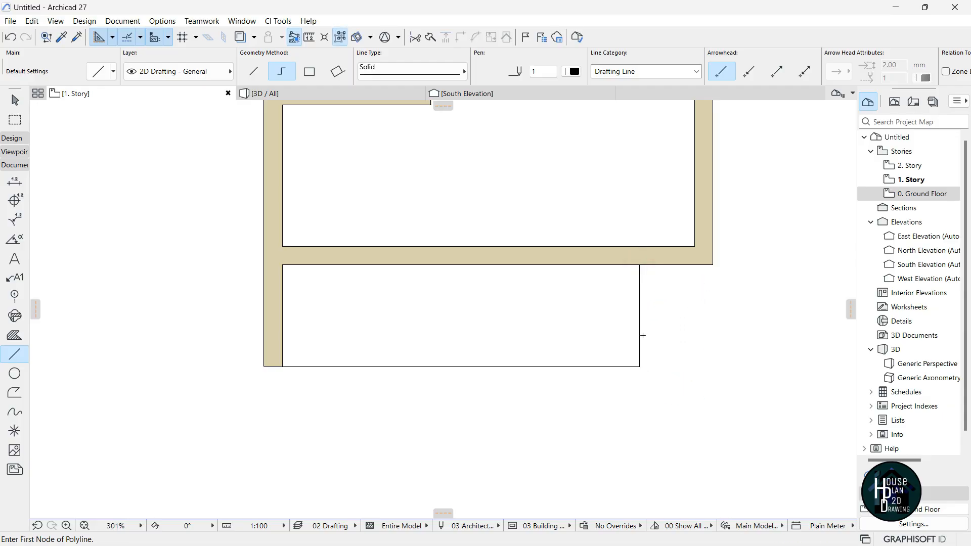
key("Escape")
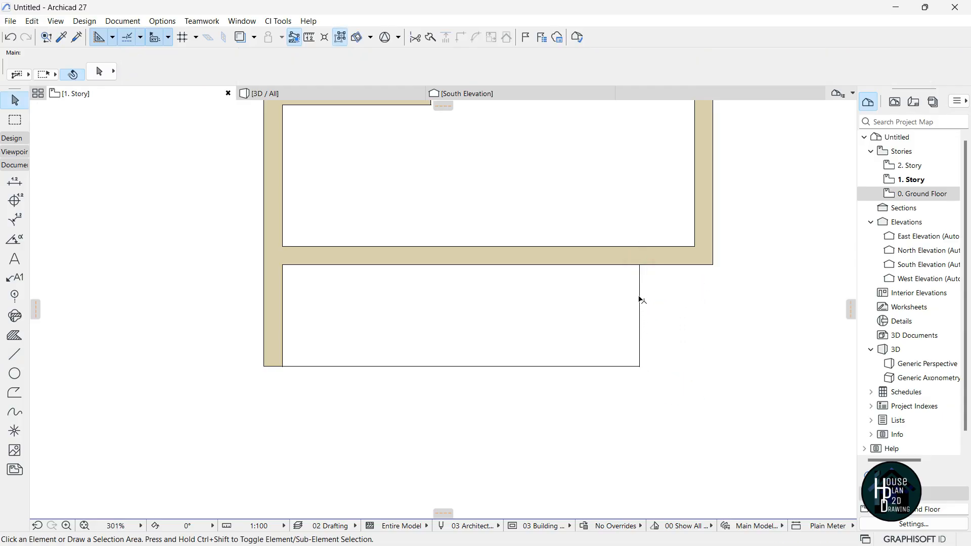
Place a copy of the vertical line 225 mm to its right.
left_click(639, 297)
key("ctrl+shift+d")
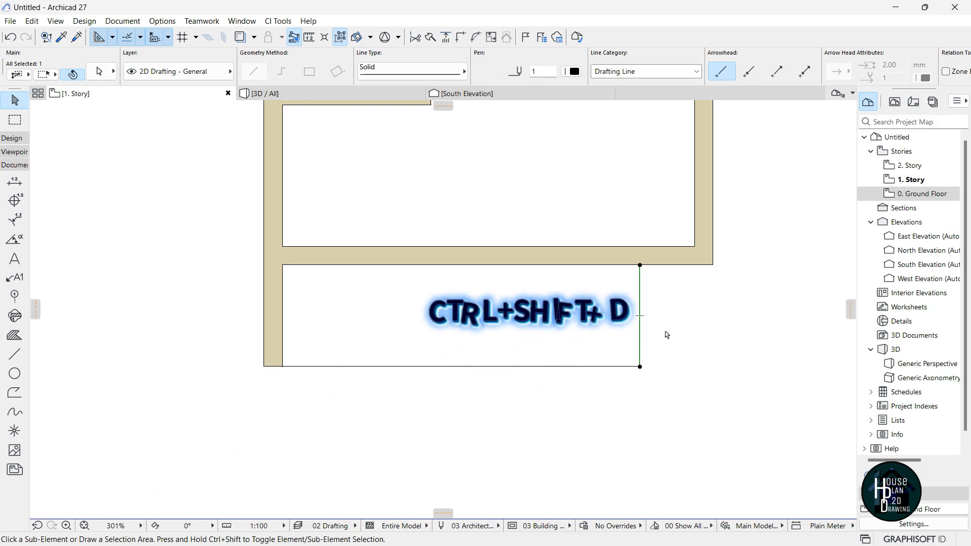
left_click(640, 265)
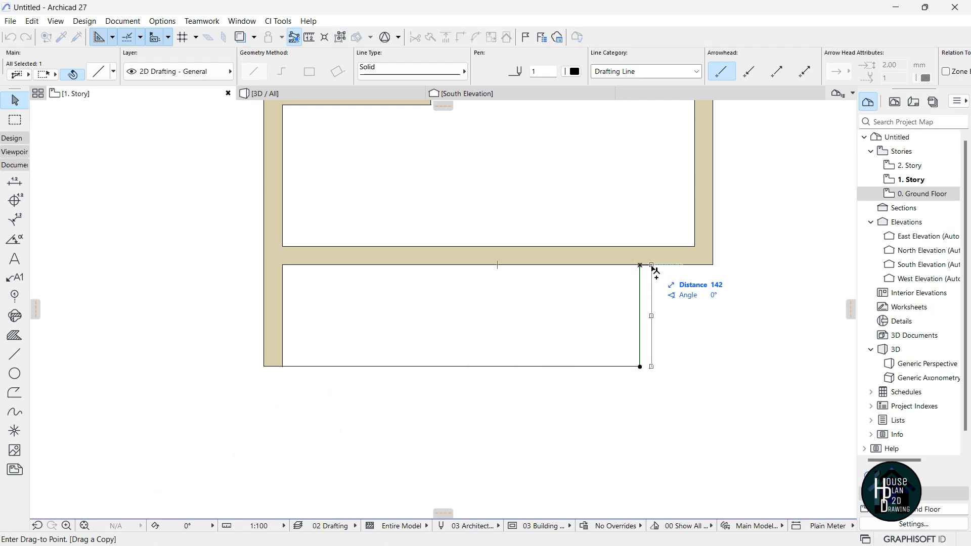
type("22")
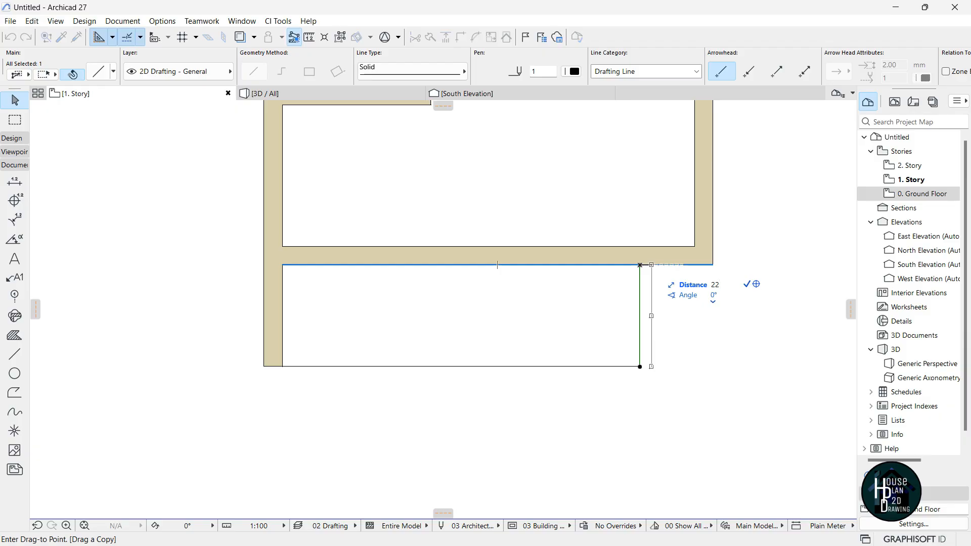
type("5")
key("Return")
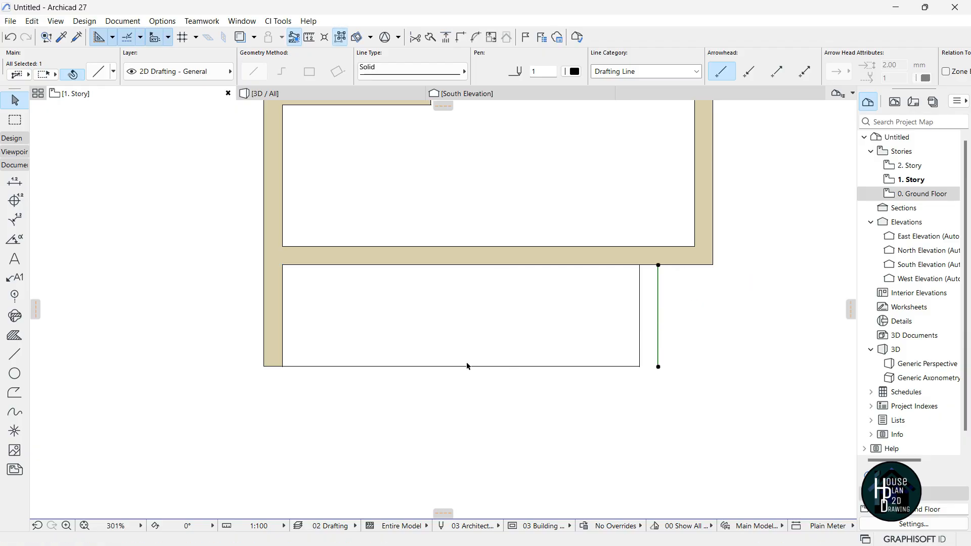
Place a copy of the horizontal line 225 mm above it.
left_click(467, 366)
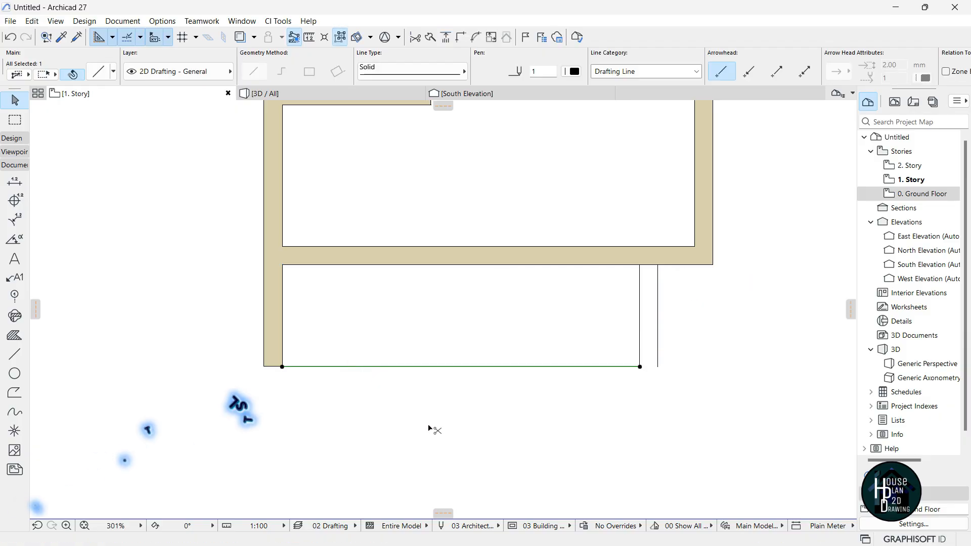
key("ctrl+shift+d")
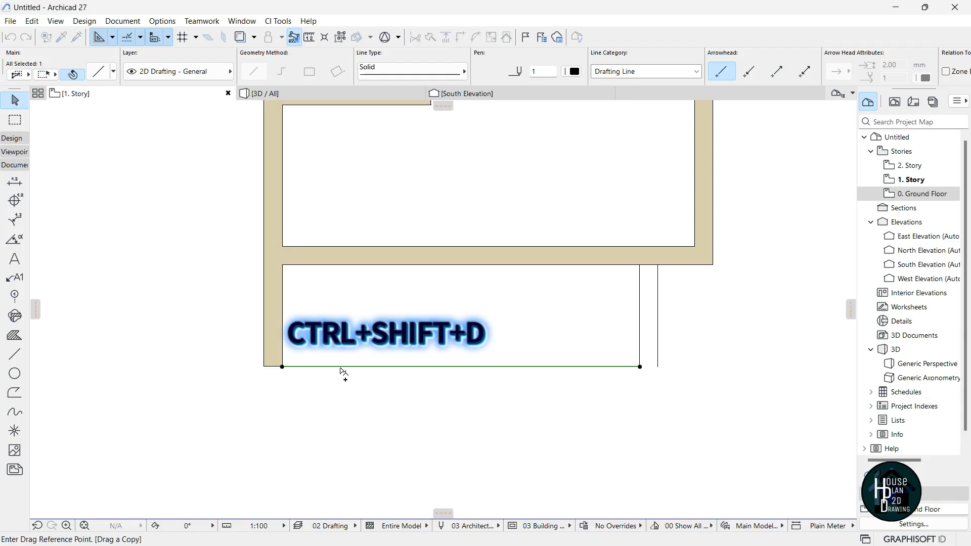
left_click(282, 367)
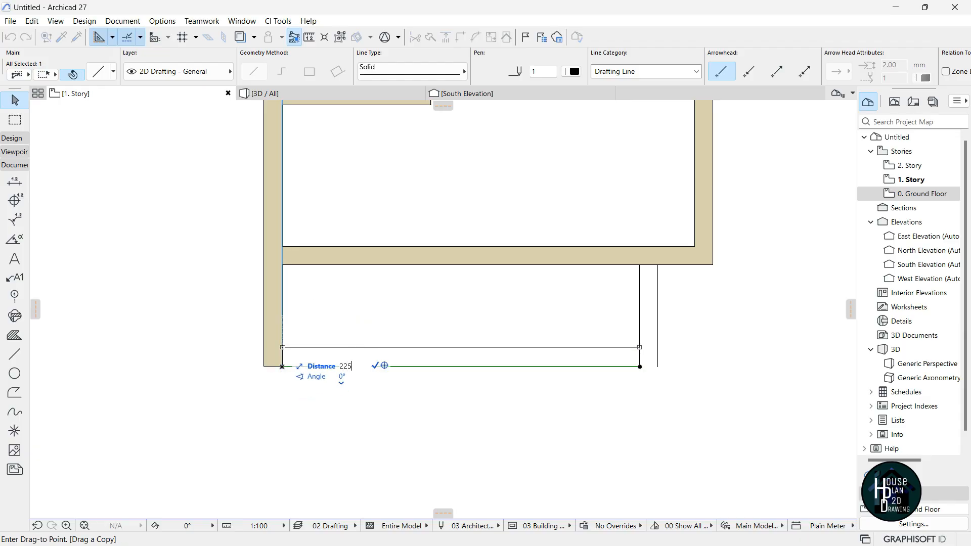
left_click(282, 348)
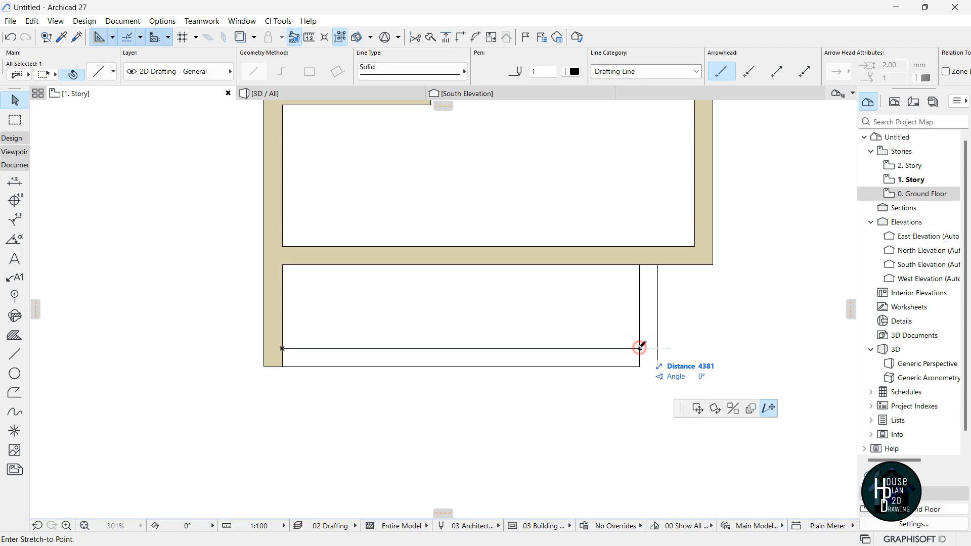
Stretch the right ends of both horizontal lines to the outer vertical line.
left_click(639, 349)
left_click(658, 349)
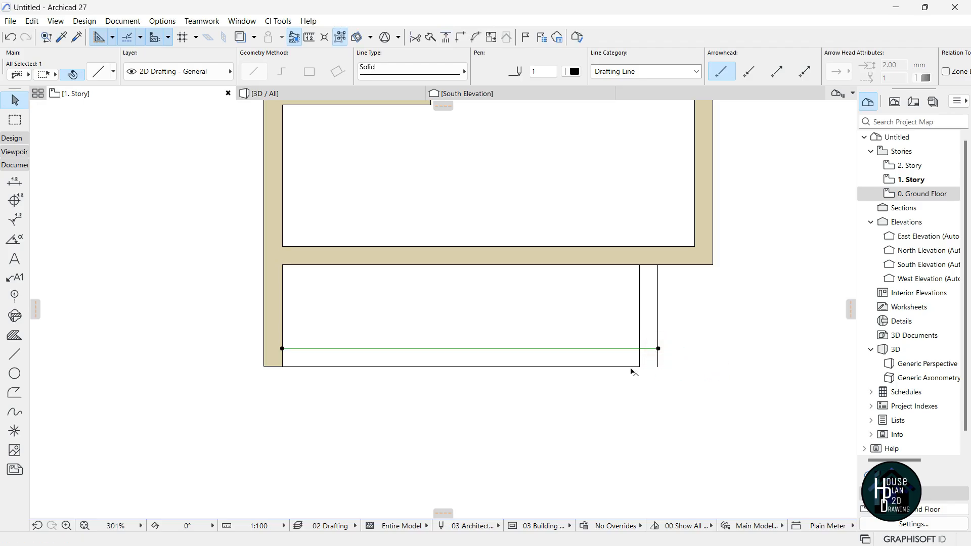
left_click(641, 367)
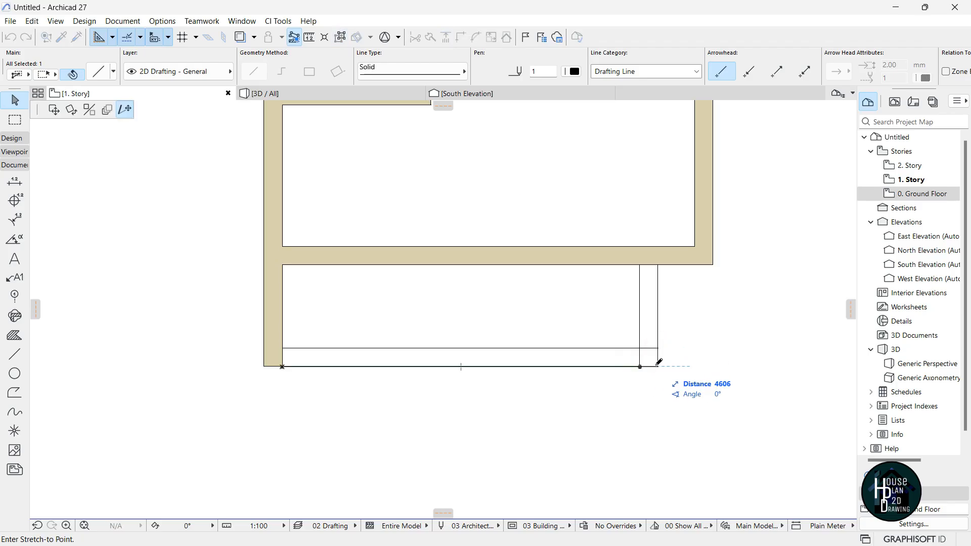
left_click(658, 367)
left_click(656, 379)
Trim off the inner lines' overlapping ends at the lower right corner of the double outline.
scroll(656, 379, "up", 3)
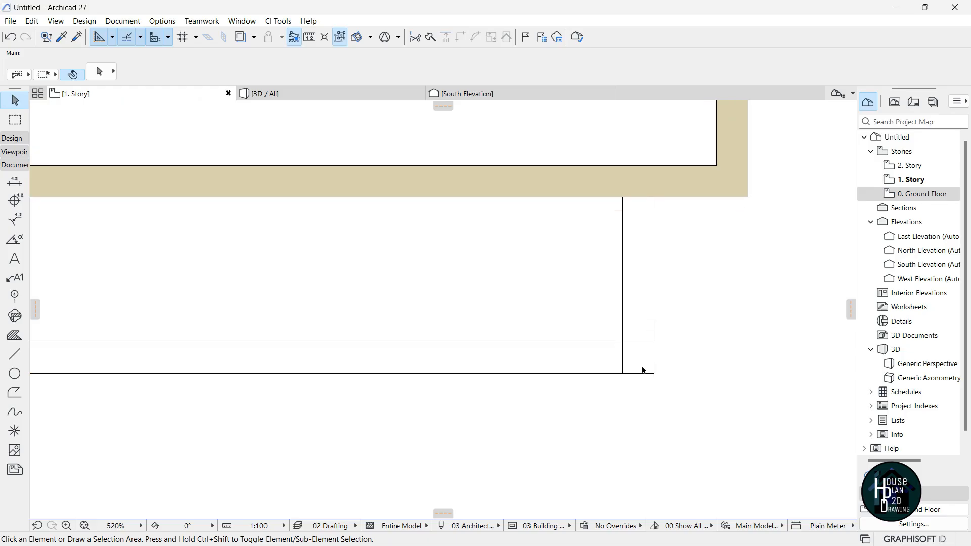
left_click(642, 341, "ctrl")
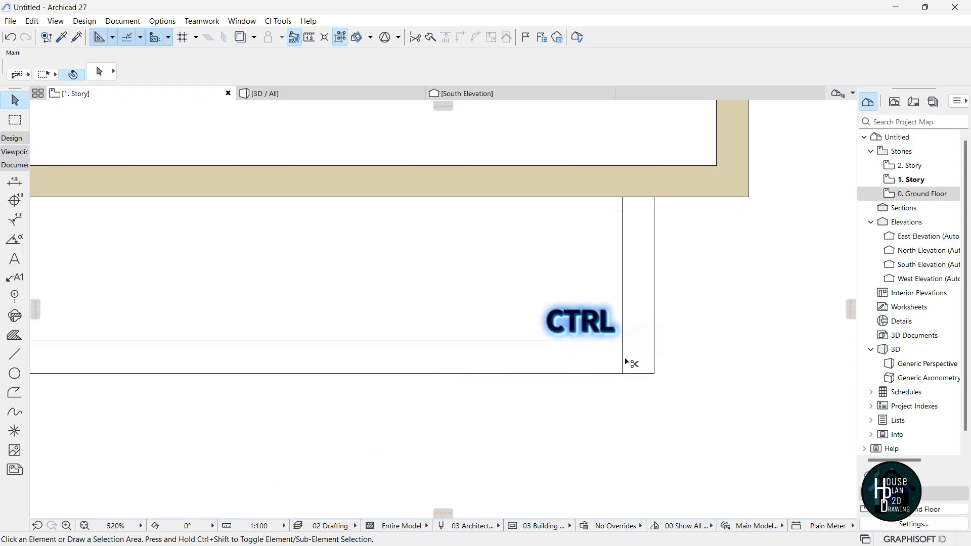
scroll(622, 364, "down", 6)
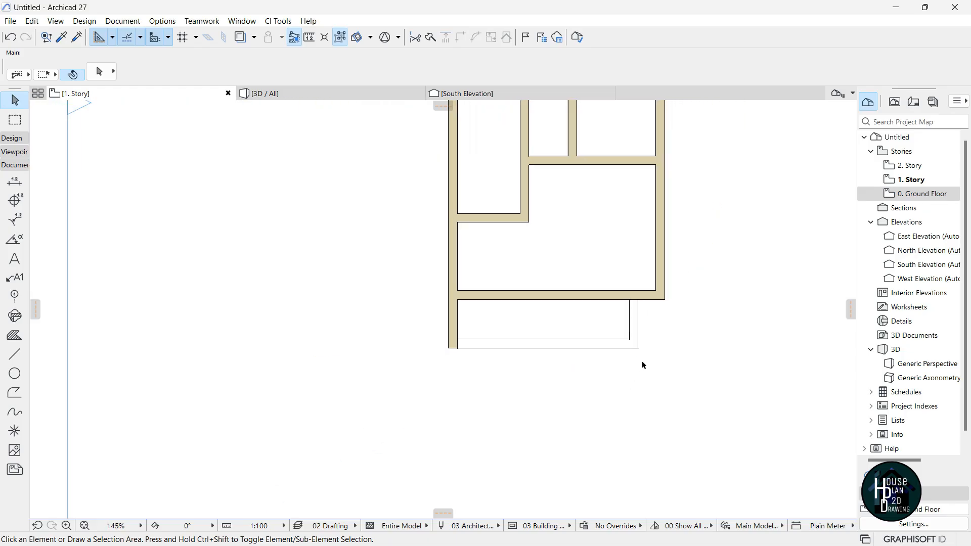
Change the line type of all four outline lines below the building to Dashed Small.
scroll(643, 365, "up", 3)
left_click_drag(657, 364, 584, 300)
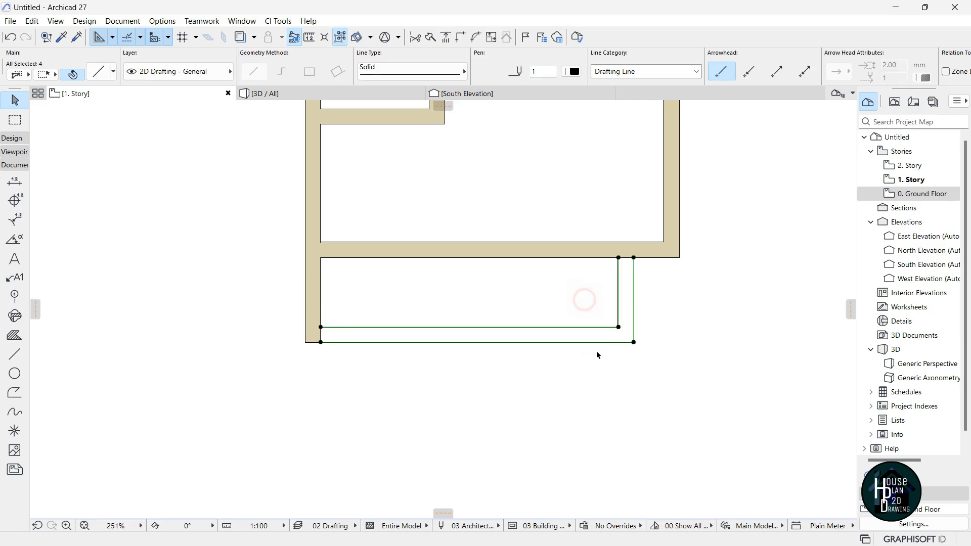
left_click(404, 75)
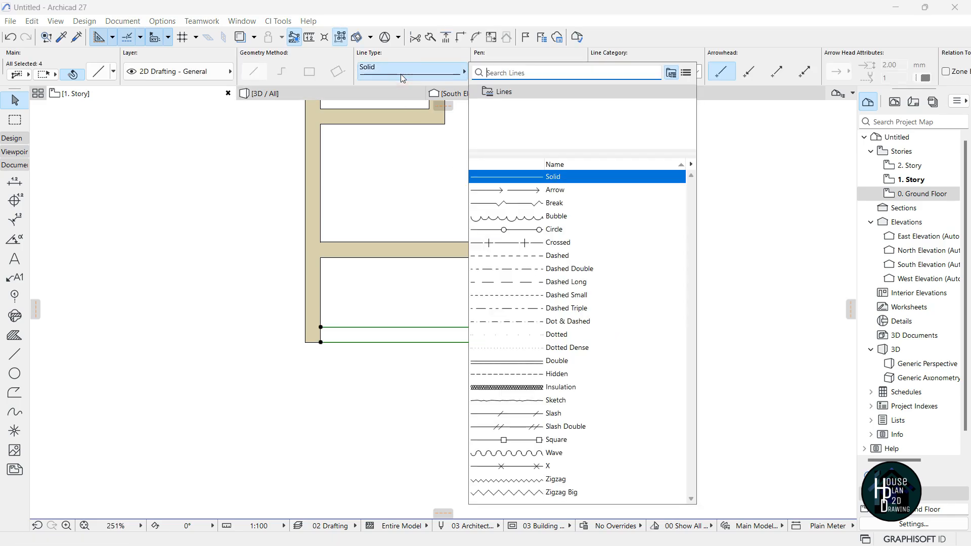
left_click(580, 297)
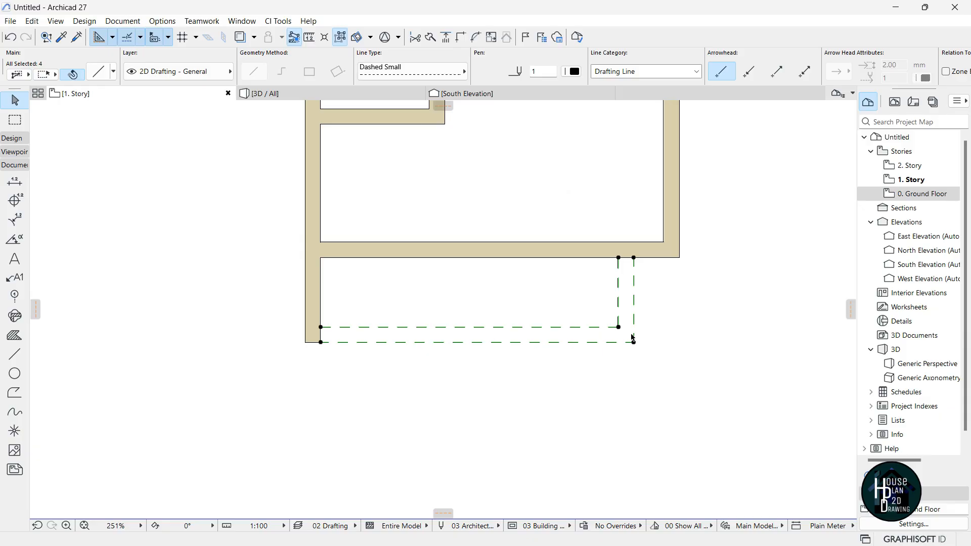
left_click(626, 308)
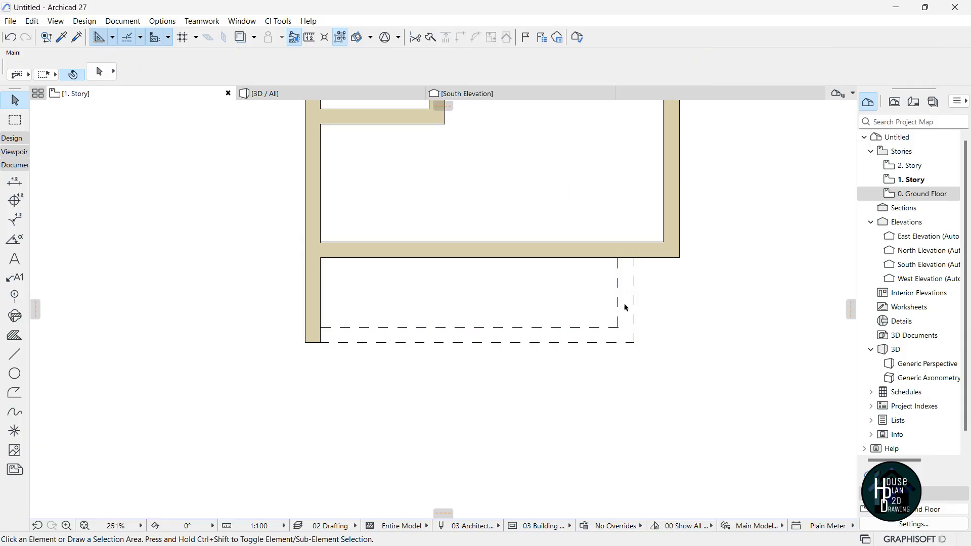
Switch to the 0. Ground Floor plan and bring up the design tools.
scroll(534, 370, "down", 6)
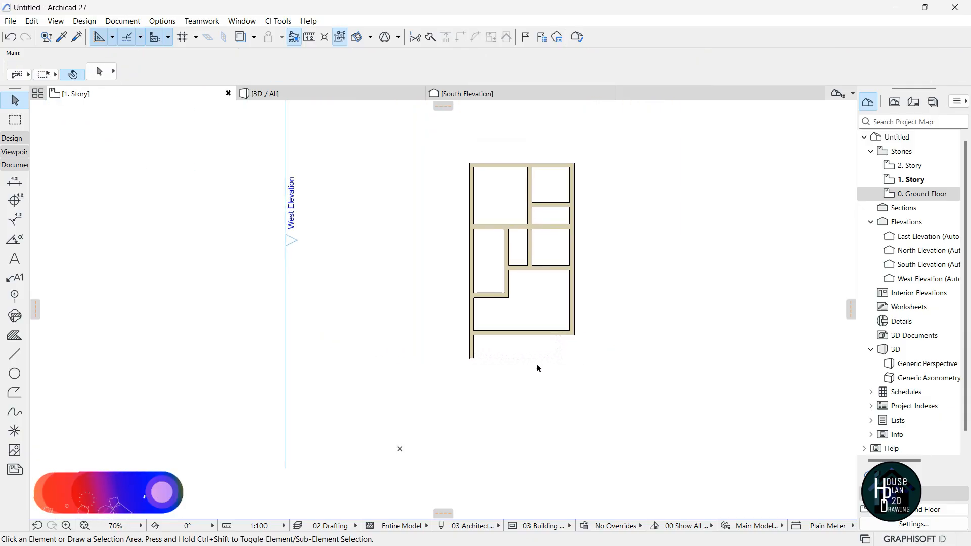
scroll(542, 255, "up", 2)
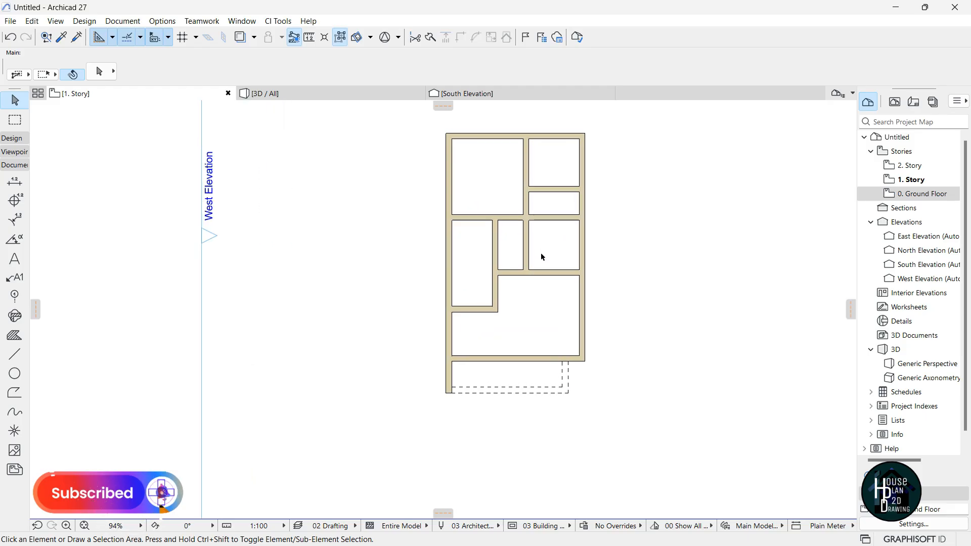
scroll(532, 238, "up", 1)
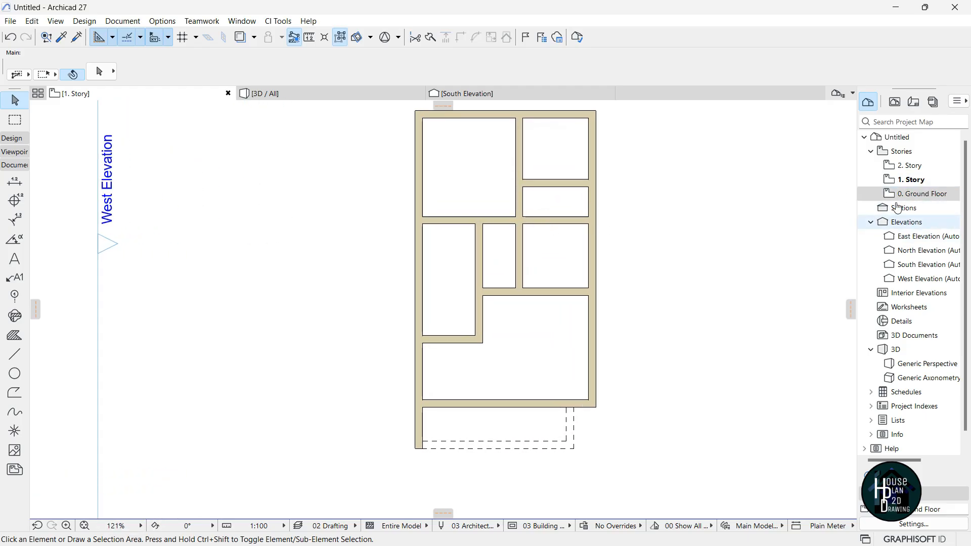
double_click(923, 193)
scroll(501, 239, "down", 2)
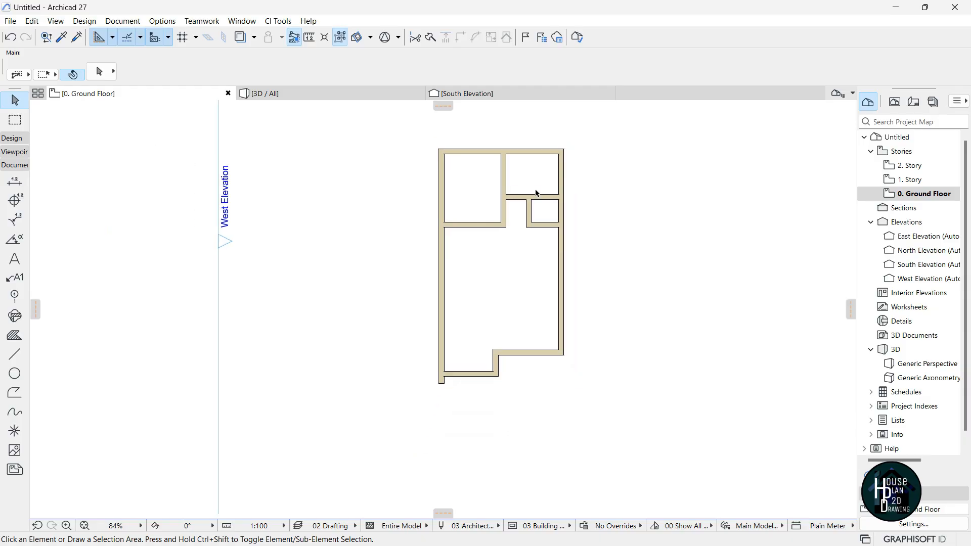
scroll(541, 210, "up", 2)
scroll(516, 239, "down", 2)
scroll(516, 238, "up", 2)
scroll(514, 232, "down", 2)
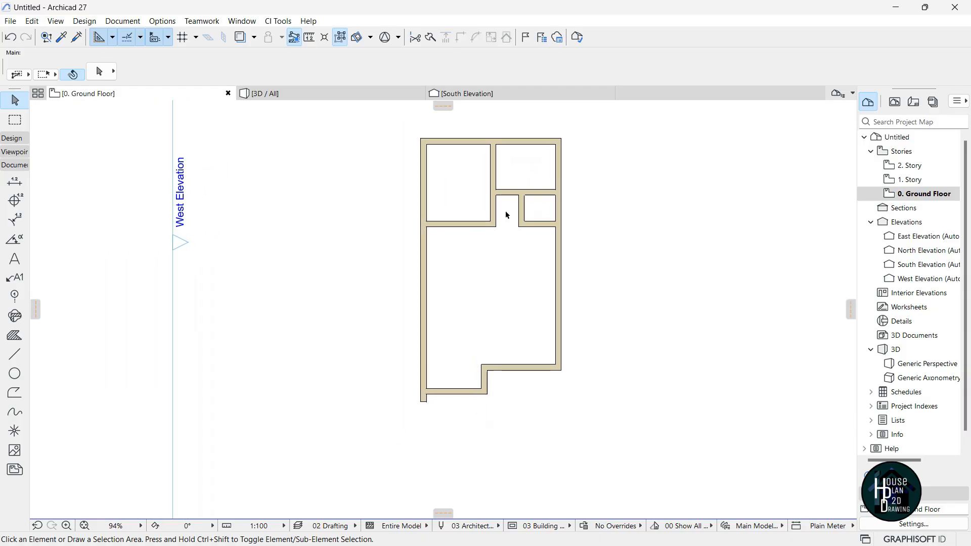
scroll(506, 210, "up", 2)
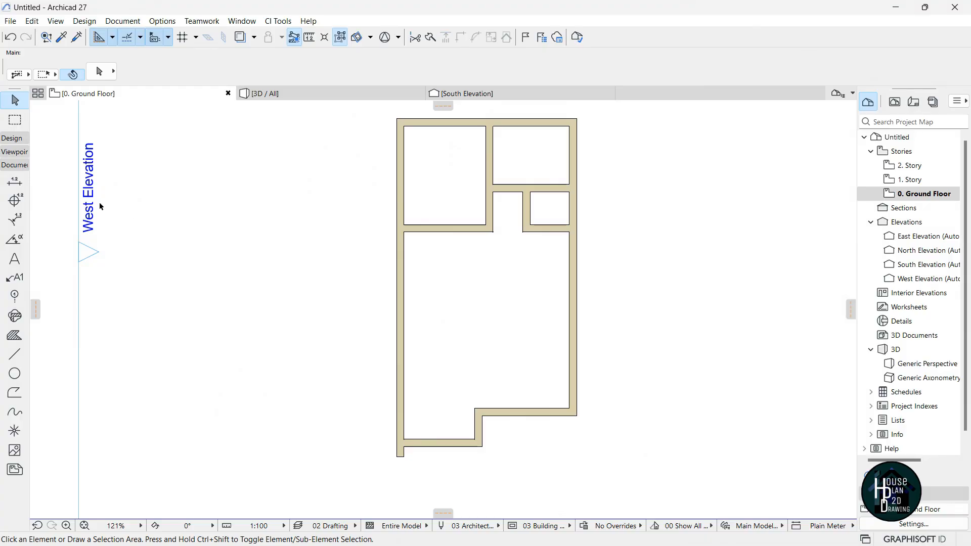
left_click(13, 143)
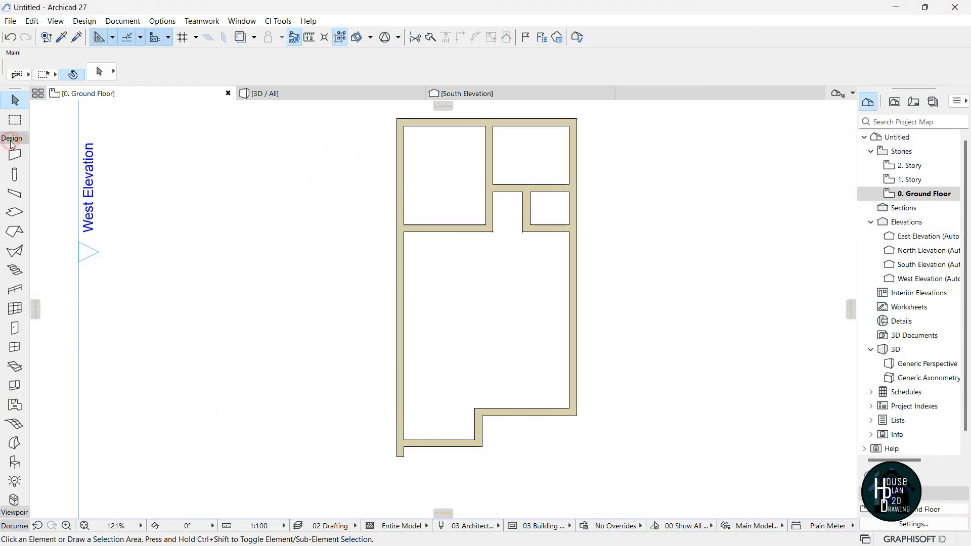
Browse the window library categories from Basic Windows 27 to Special Windows 27 in the Window tool's default settings.
left_click(9, 351)
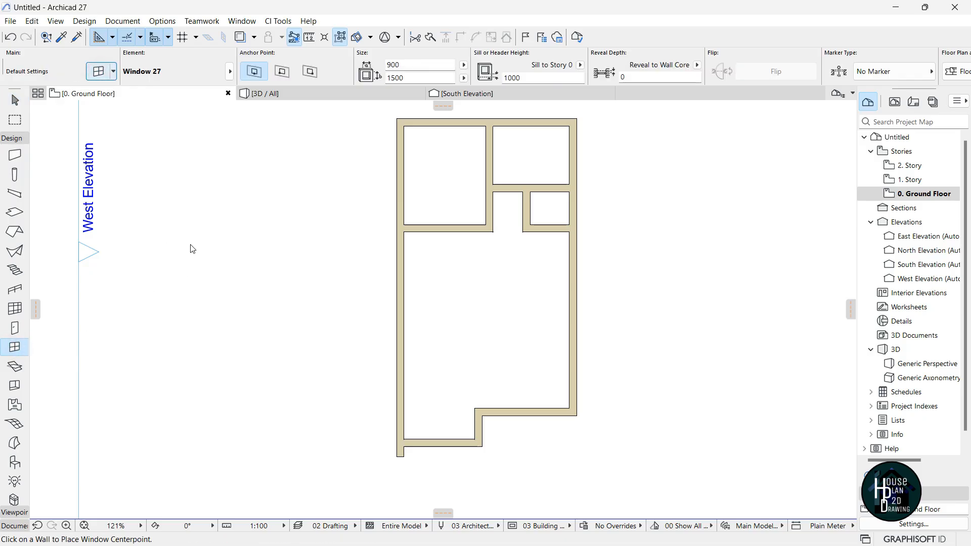
key("ctrl+t")
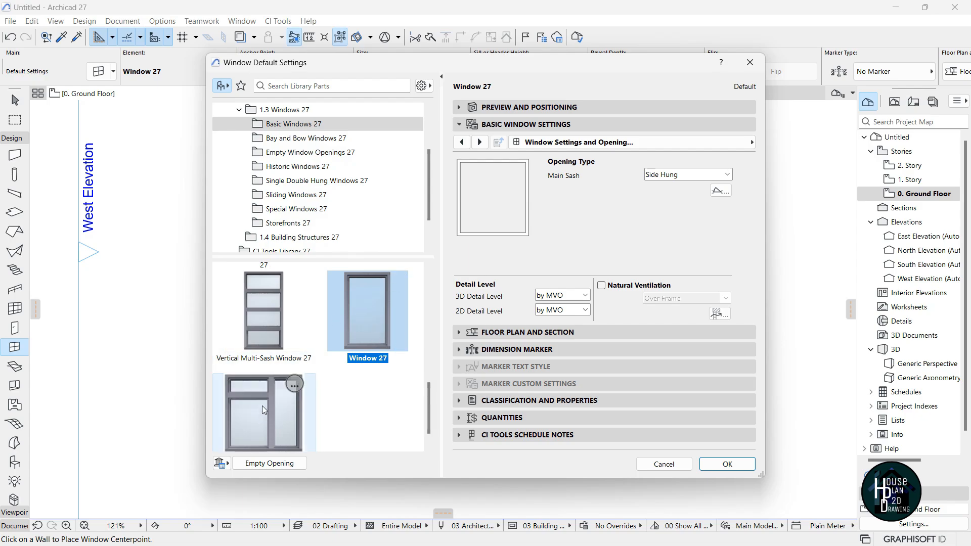
scroll(262, 406, "up", 8)
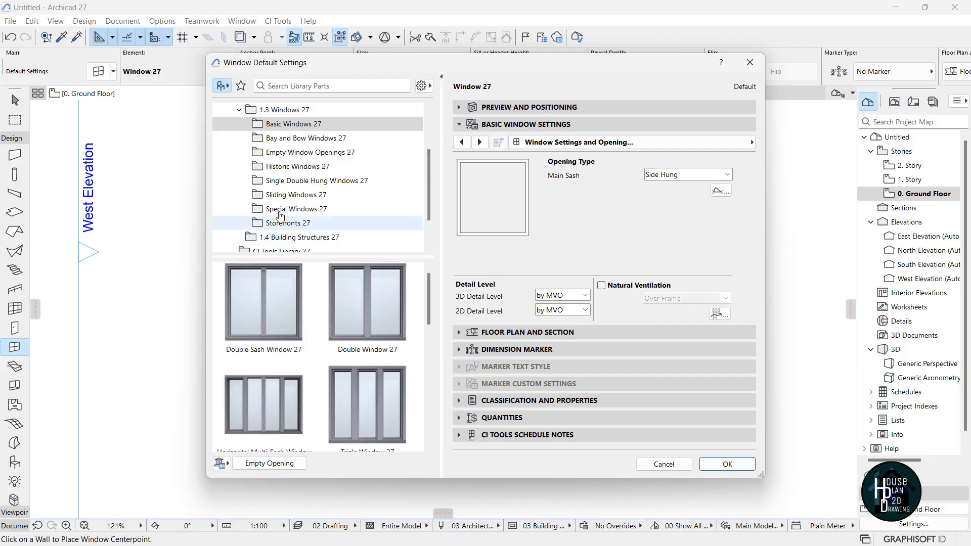
left_click(306, 139)
left_click(311, 152)
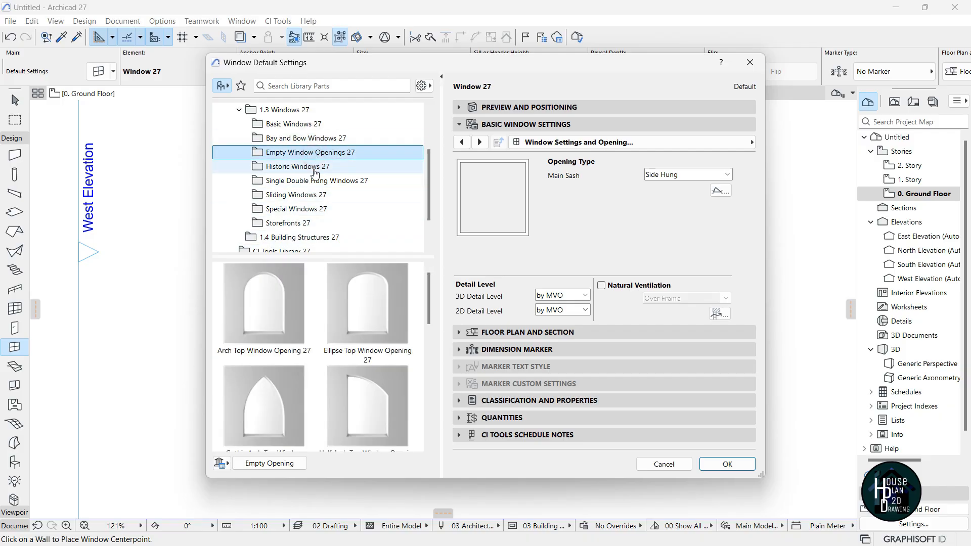
left_click(315, 167)
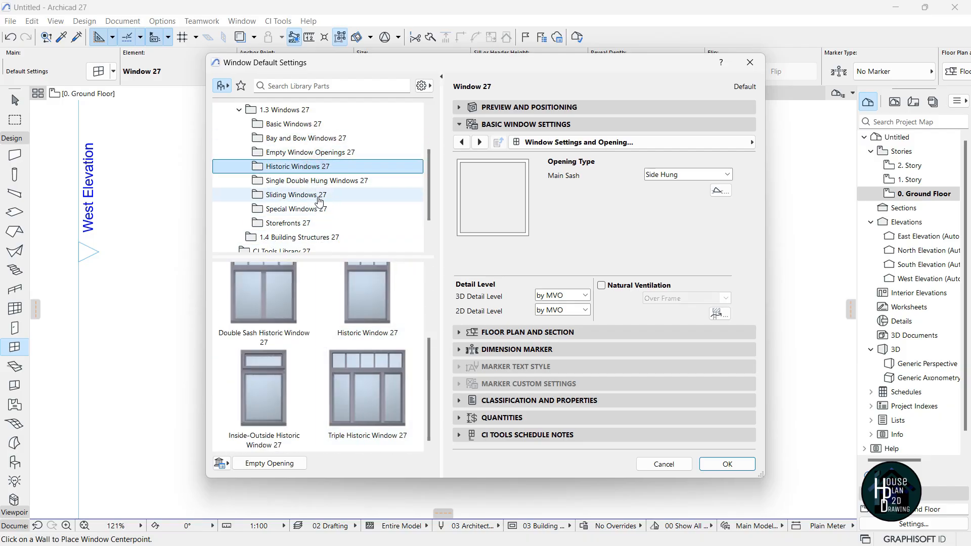
left_click(313, 181)
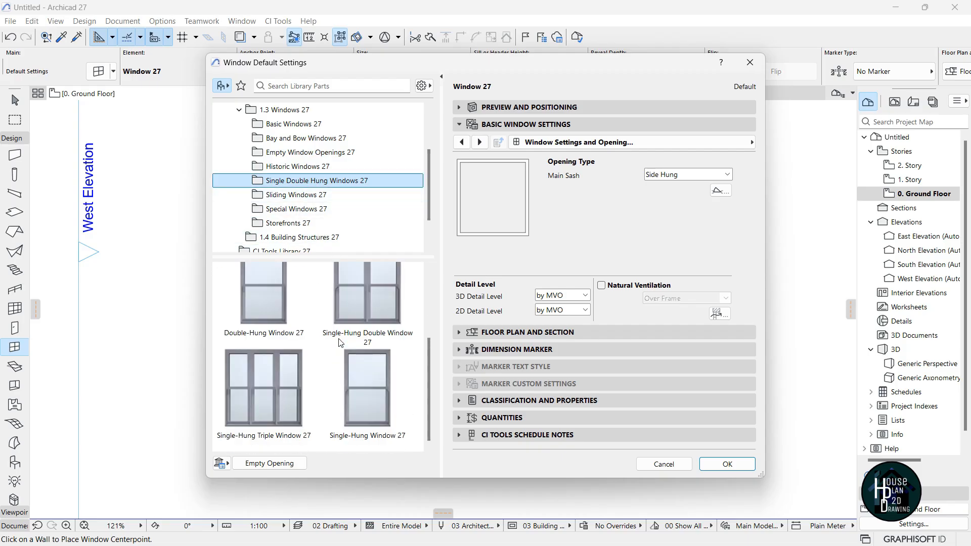
scroll(339, 343, "up", 3)
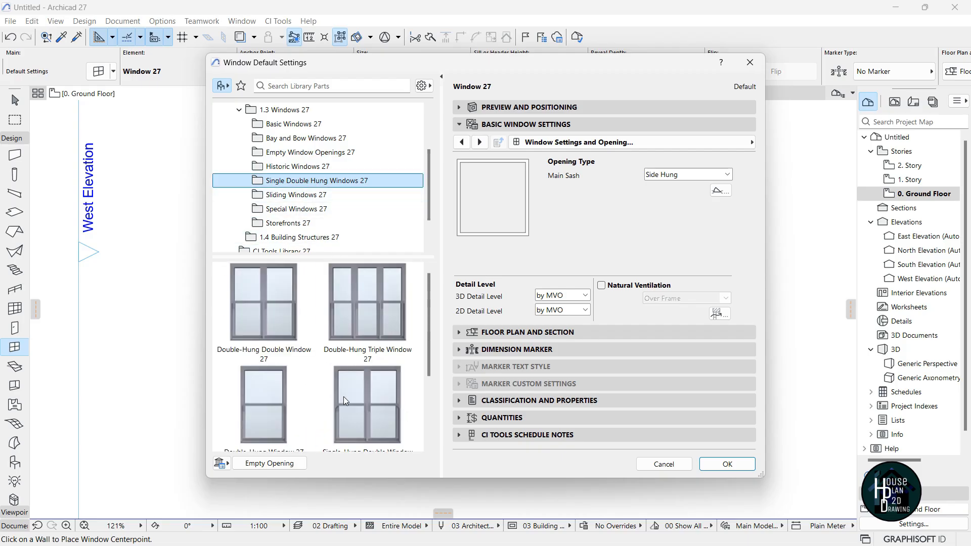
left_click(304, 194)
scroll(332, 411, "down", 1)
scroll(331, 413, "up", 1)
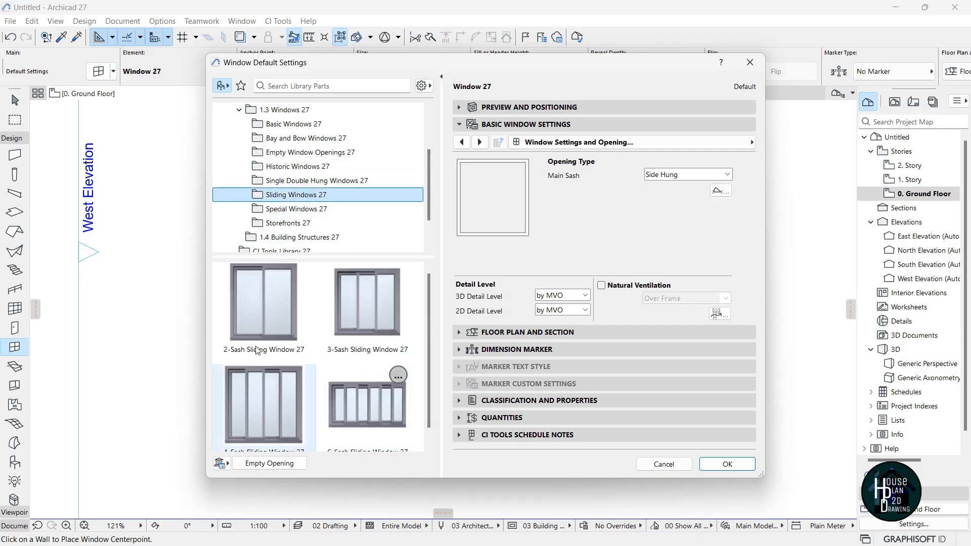
left_click(313, 215)
scroll(324, 384, "down", 3)
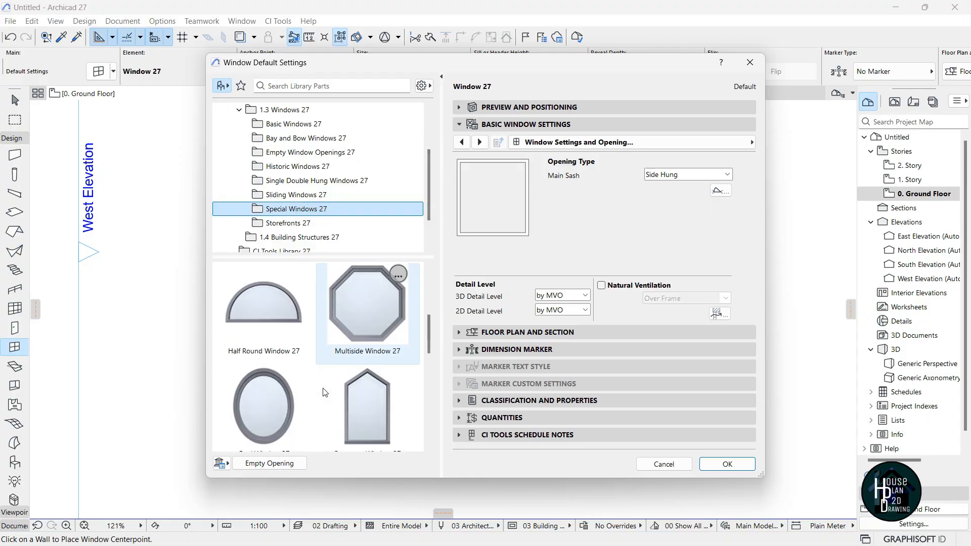
scroll(338, 342, "up", 3)
left_click(303, 123)
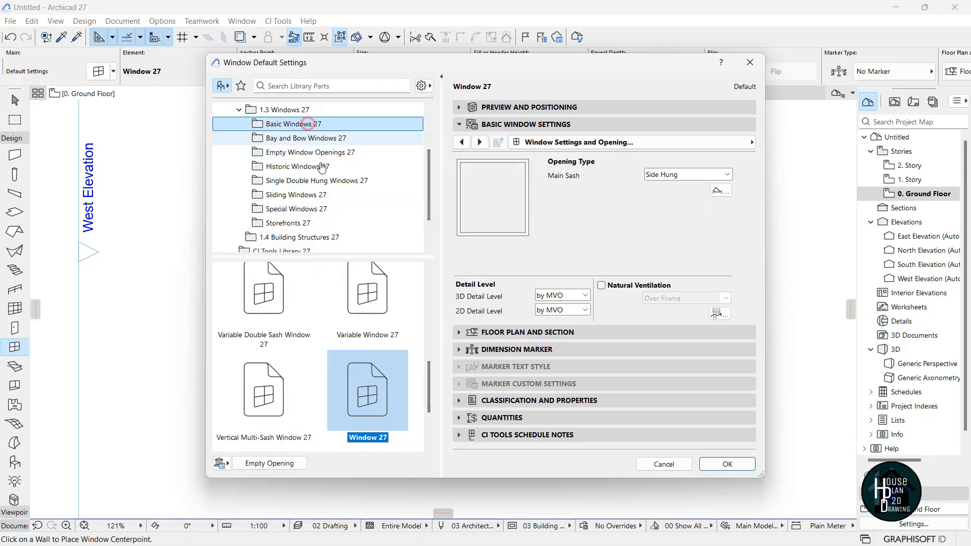
scroll(373, 391, "down", 2)
scroll(368, 302, "up", 2)
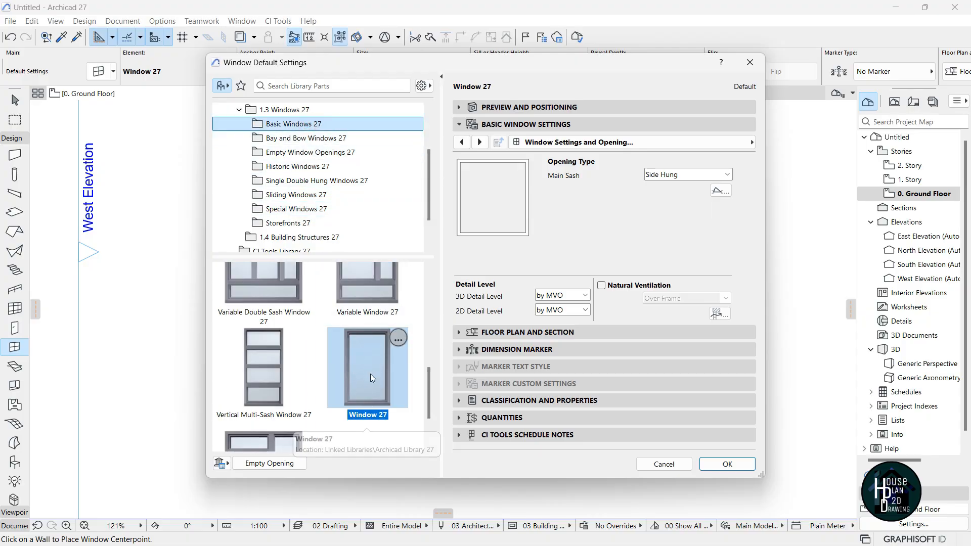
Set the sash type of Window 27 to H-V Grid in its sash options.
left_click(652, 143)
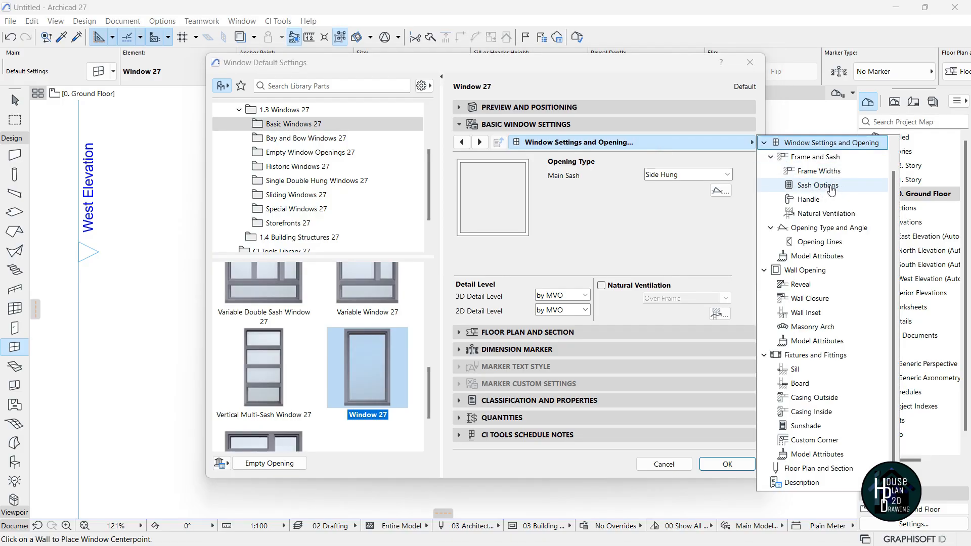
left_click(831, 187)
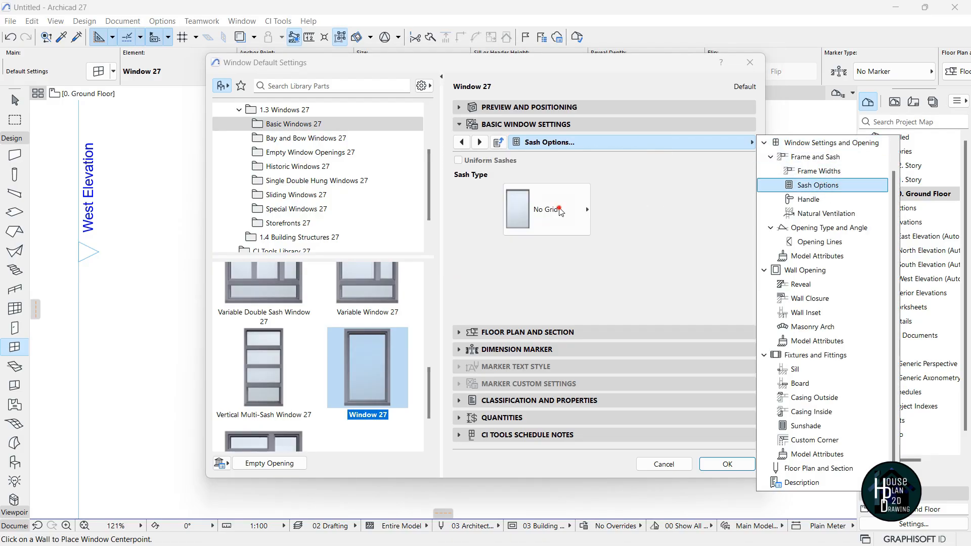
left_click(558, 210)
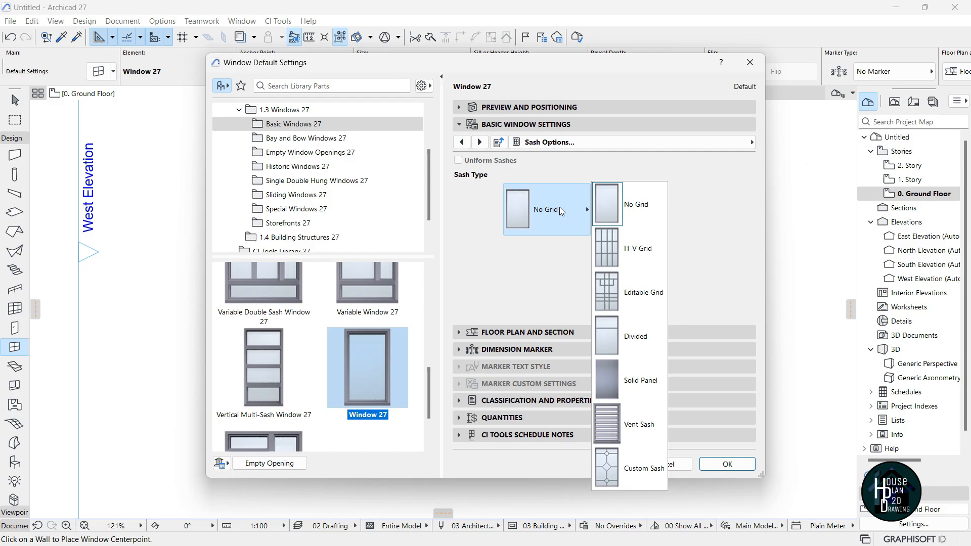
left_click(645, 258)
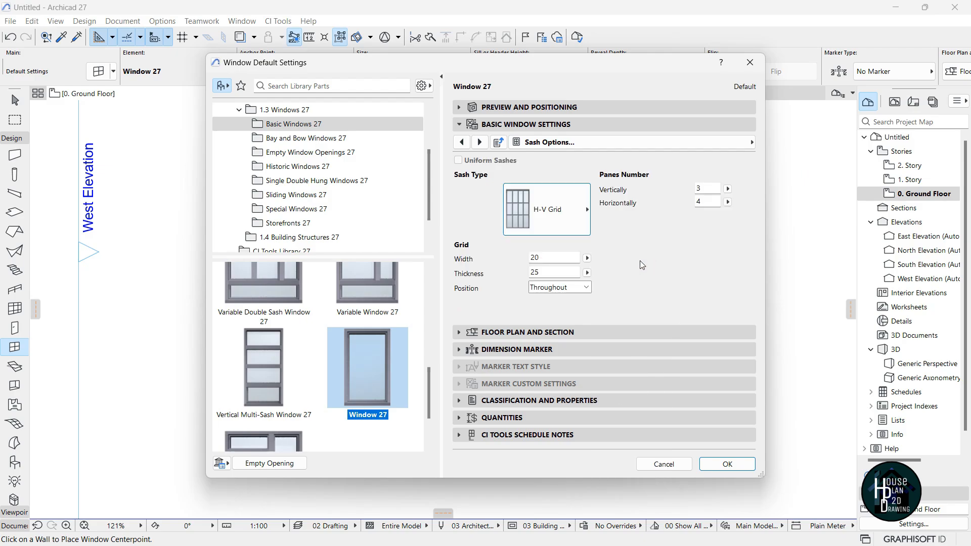
Set the sash grid to 1 vertical and 2 horizontal panes, width 100 and thickness 55, and apply the window defaults.
left_click(706, 190)
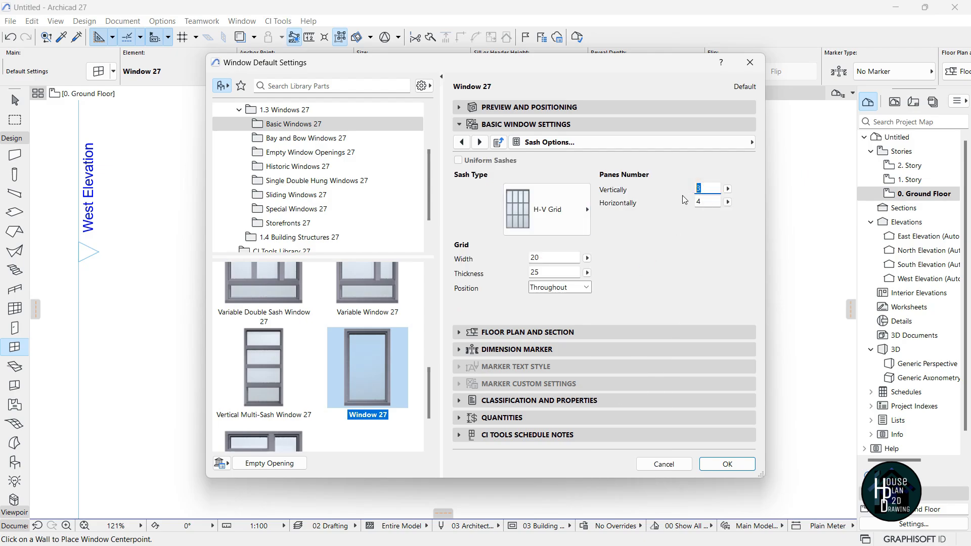
left_click(705, 205)
left_click(548, 257)
left_click(547, 272)
left_click(651, 291)
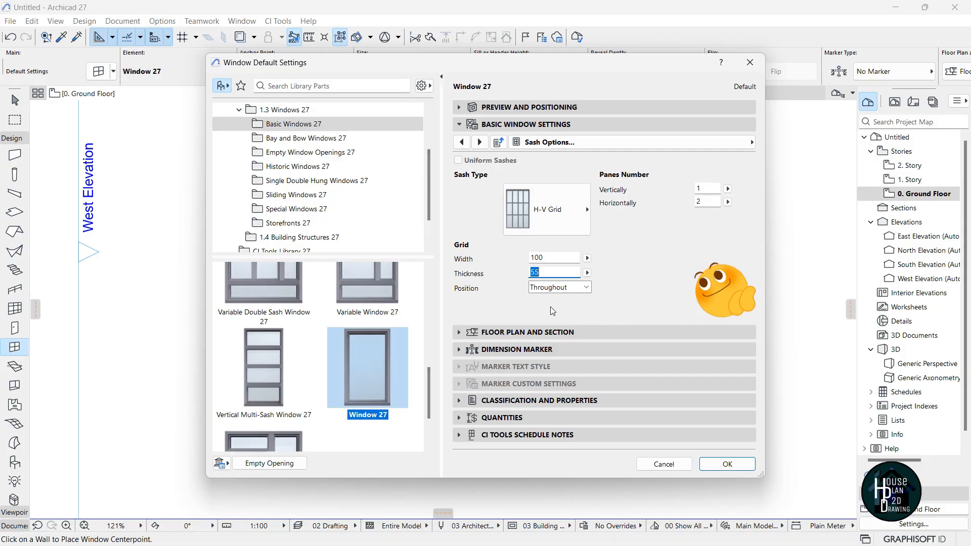
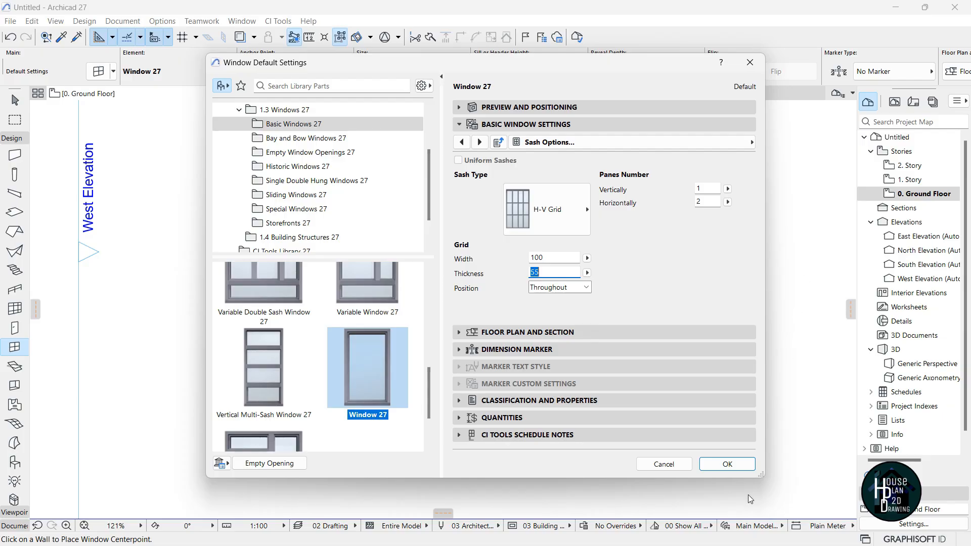
left_click(728, 464)
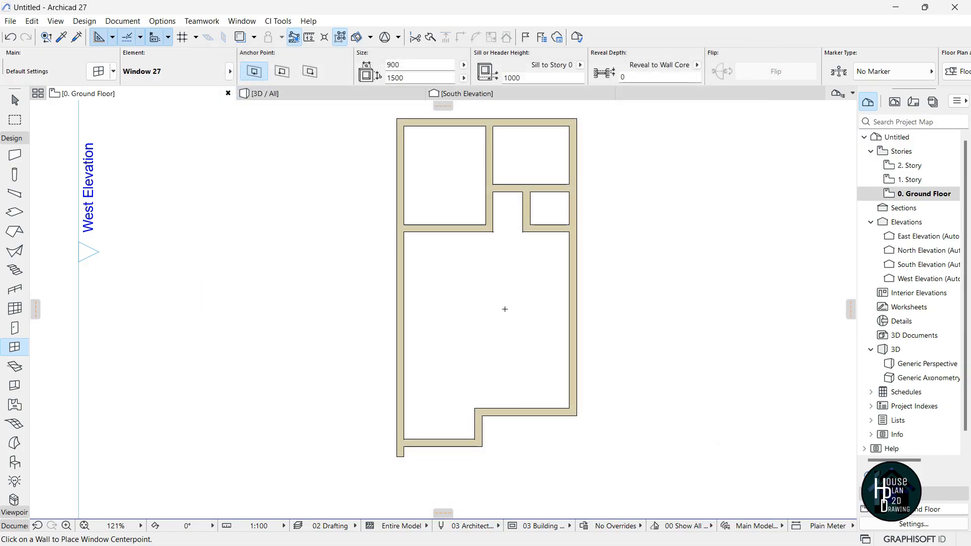
Place a 900 by 1500 Window 27 near the middle of the short lower front wall, with its frame on the interior side.
scroll(504, 307, "down", 2)
scroll(436, 438, "up", 7)
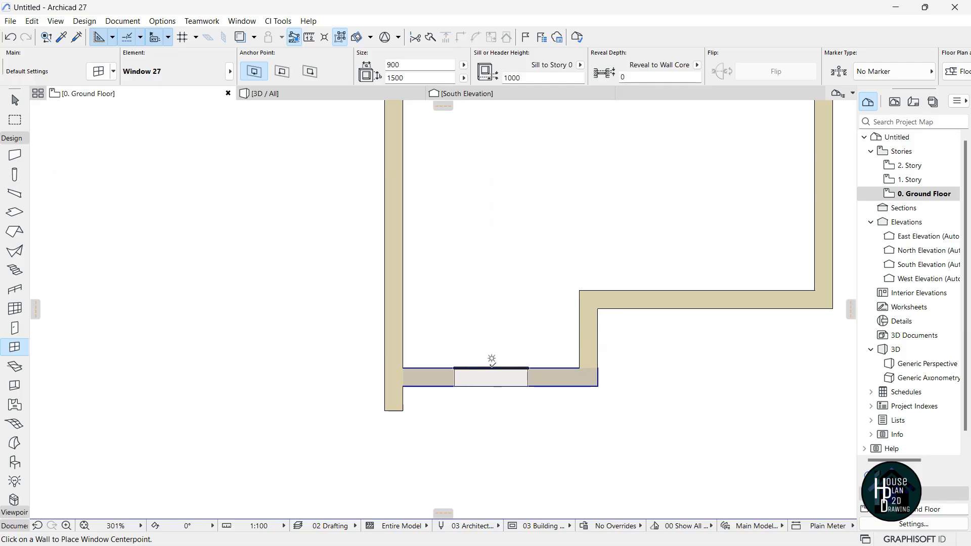
left_click(492, 367)
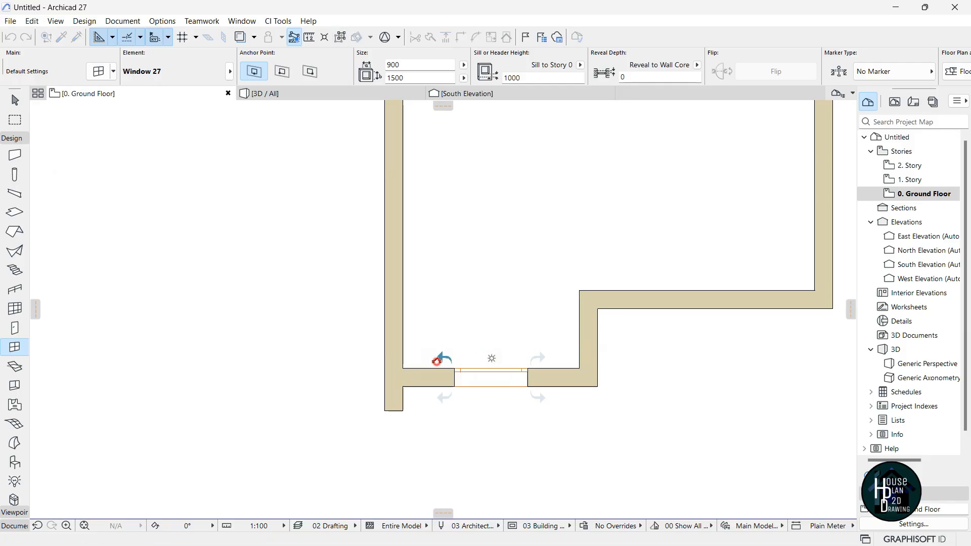
left_click(445, 358)
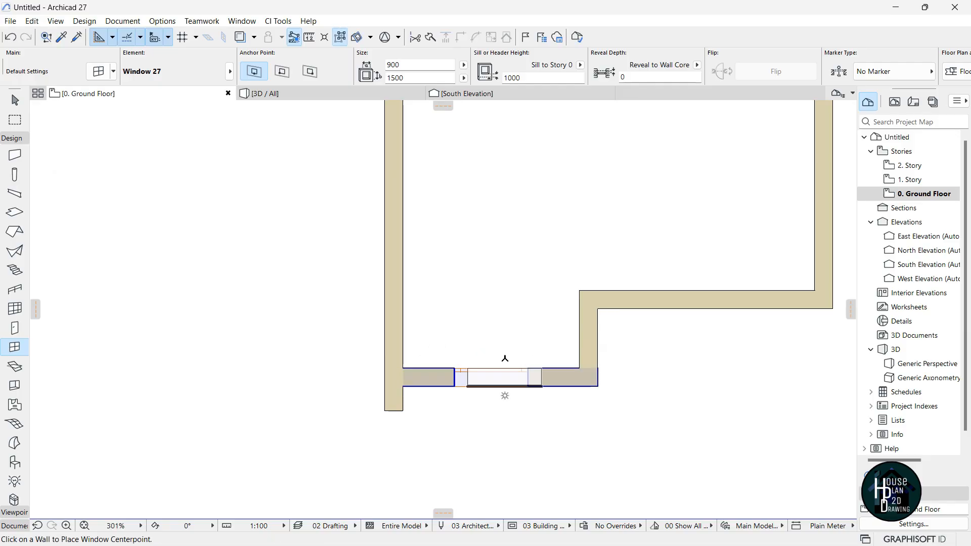
Try out two more windows on the lower part of the left exterior wall and undo both placements.
left_click(411, 200)
left_click(419, 233)
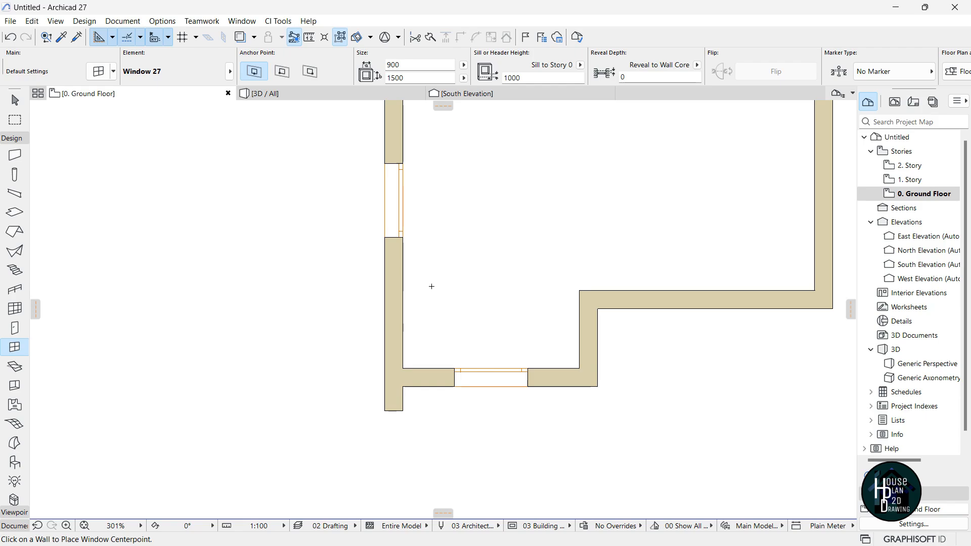
left_click(407, 288)
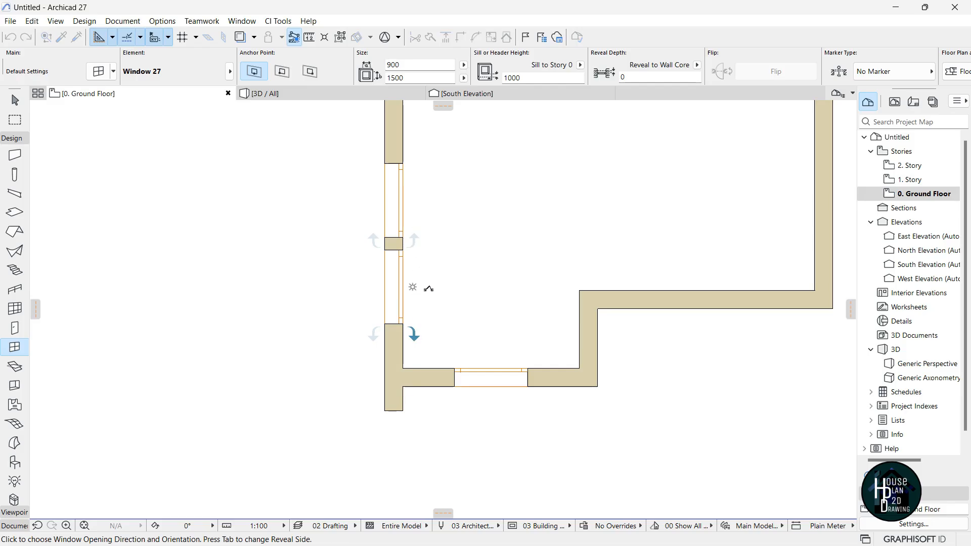
left_click(420, 218)
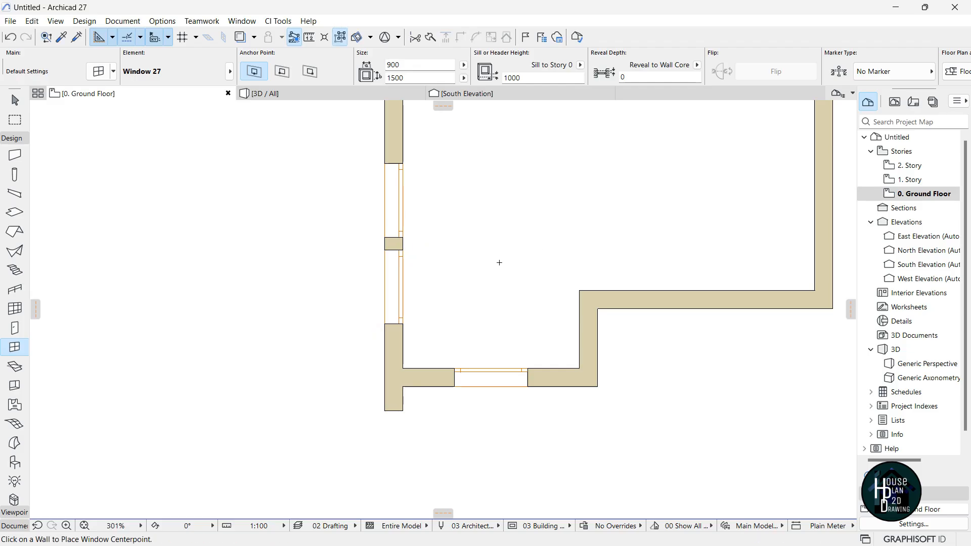
key("Escape")
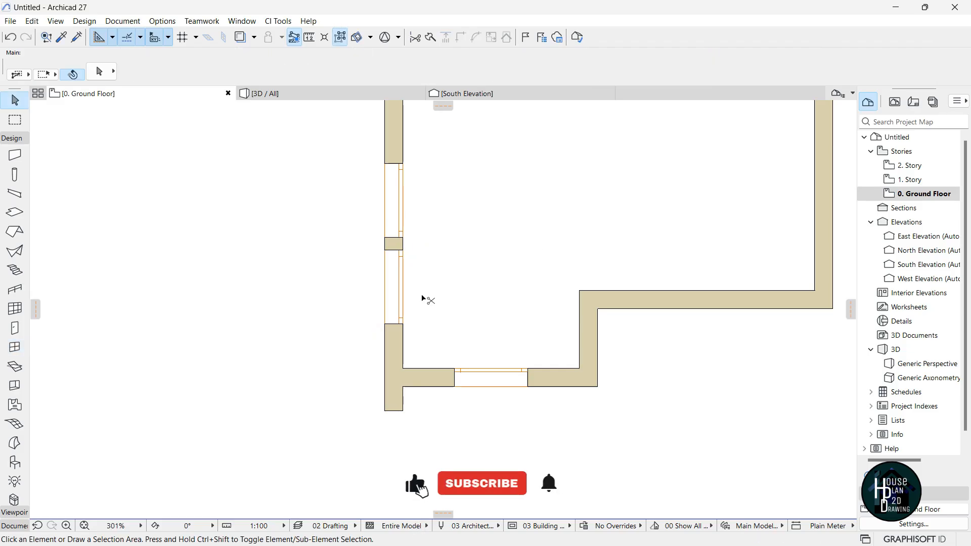
key("ctrl+z")
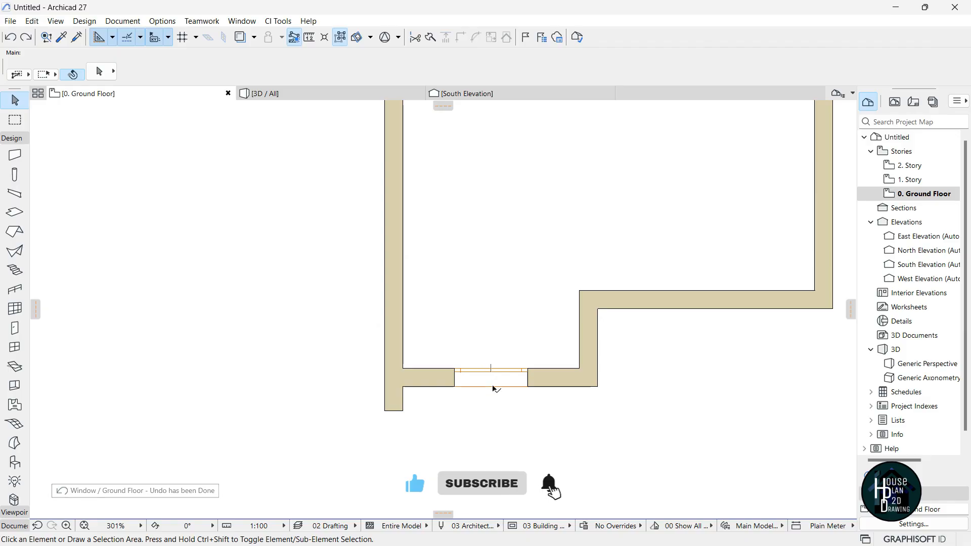
Set the width of the window in the short lower front wall to 2000.
scroll(502, 401, "up", 2)
scroll(502, 399, "up", 1)
scroll(499, 404, "up", 1)
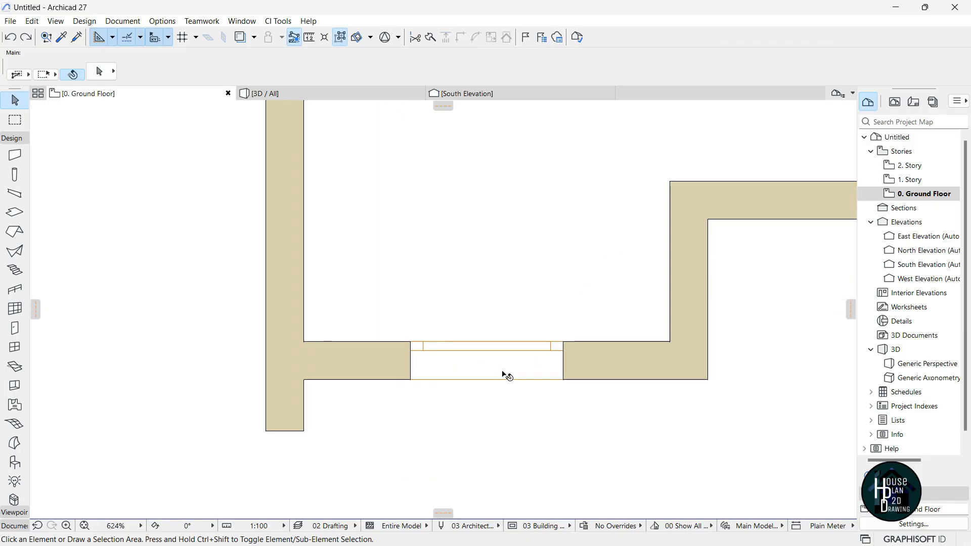
left_click(490, 356)
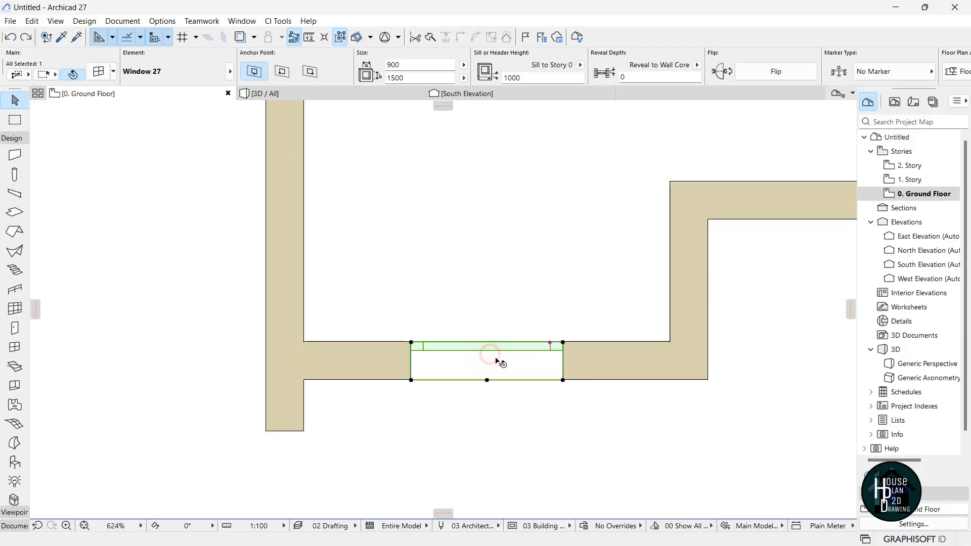
scroll(496, 377, "down", 3)
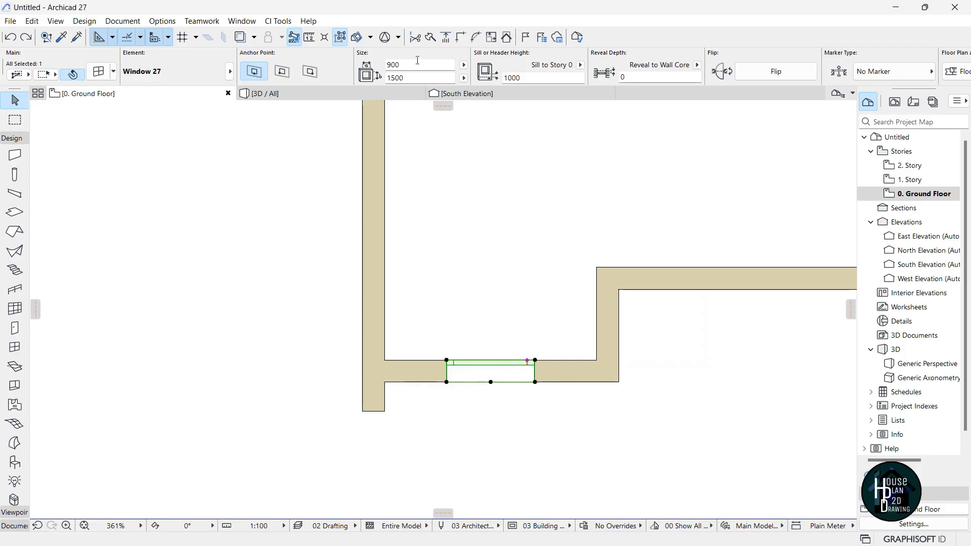
left_click(385, 64)
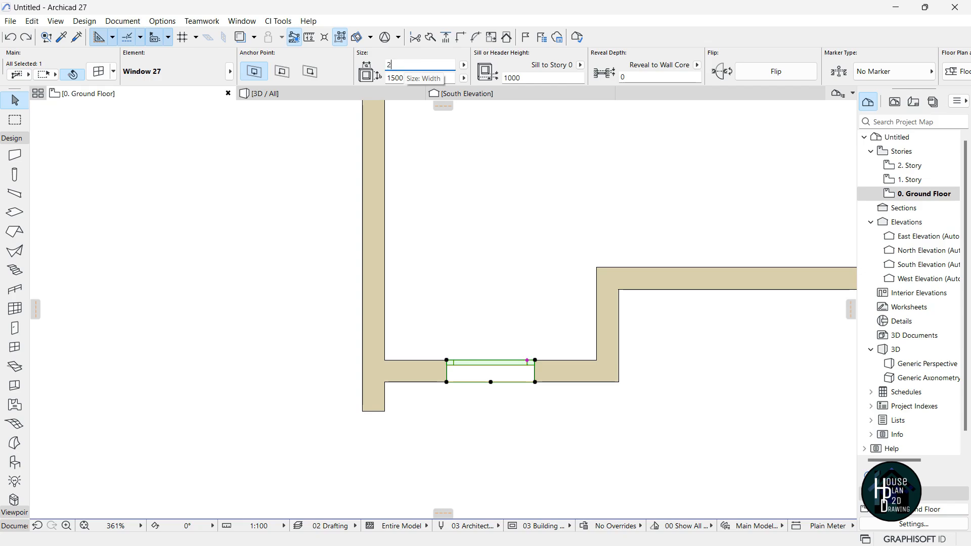
key("Return")
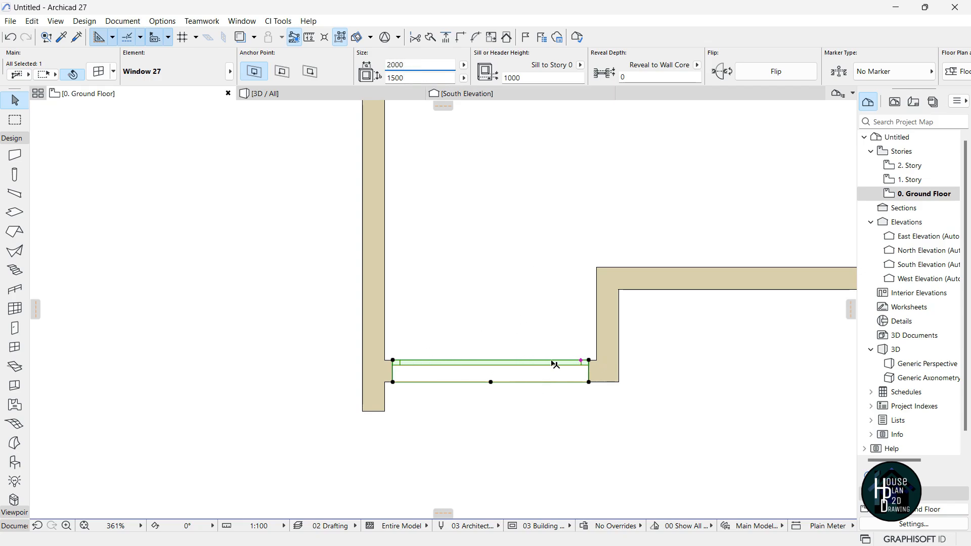
left_click(556, 391)
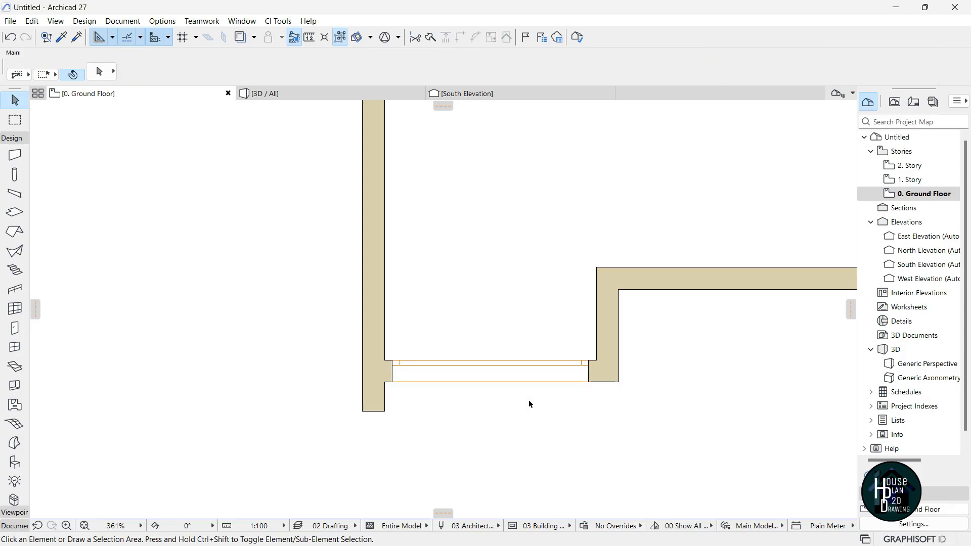
Copy the settings of the 2000-wide front window and place a matching one in the right exterior wall of the large room.
key("alt")
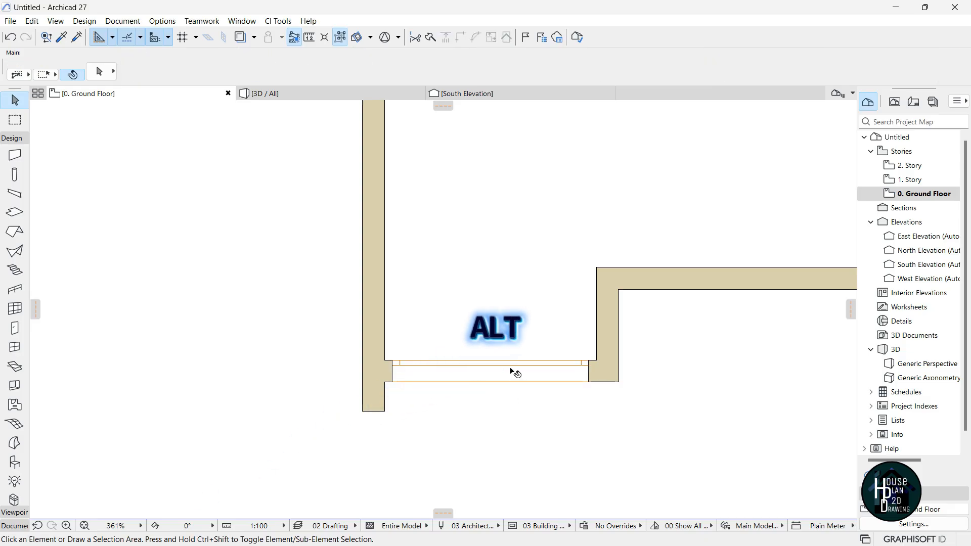
left_click(500, 364, "alt")
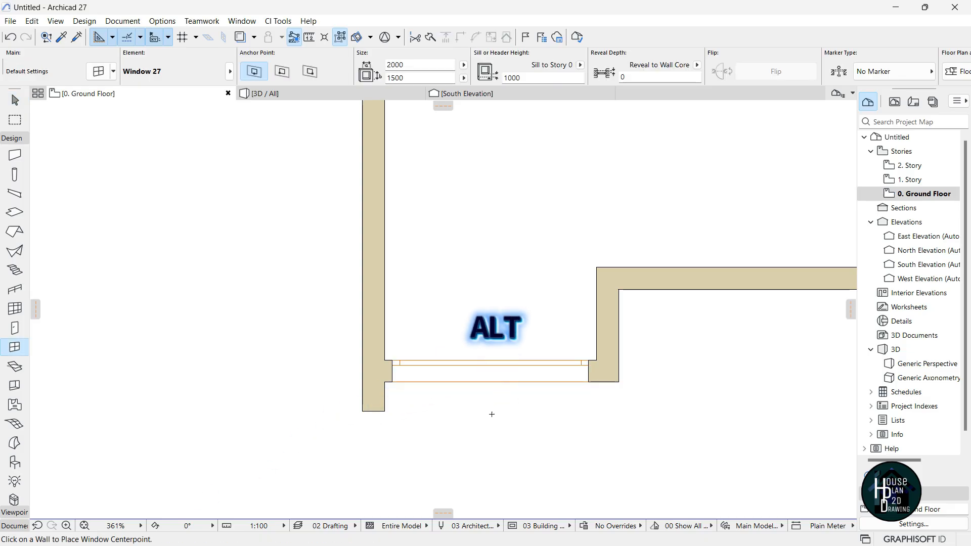
scroll(492, 418, "down", 5)
scroll(620, 314, "up", 4)
scroll(620, 314, "up", 1)
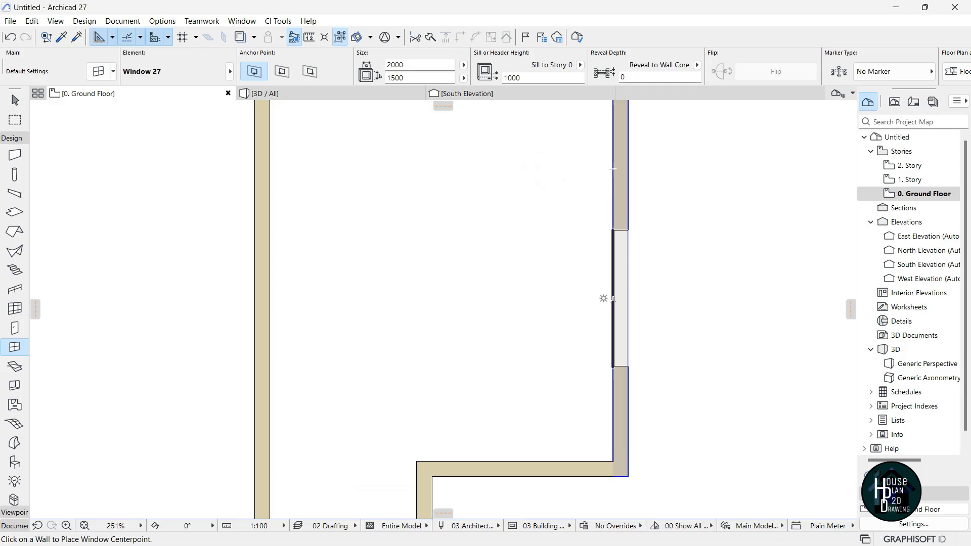
left_click(613, 302)
left_click(587, 326)
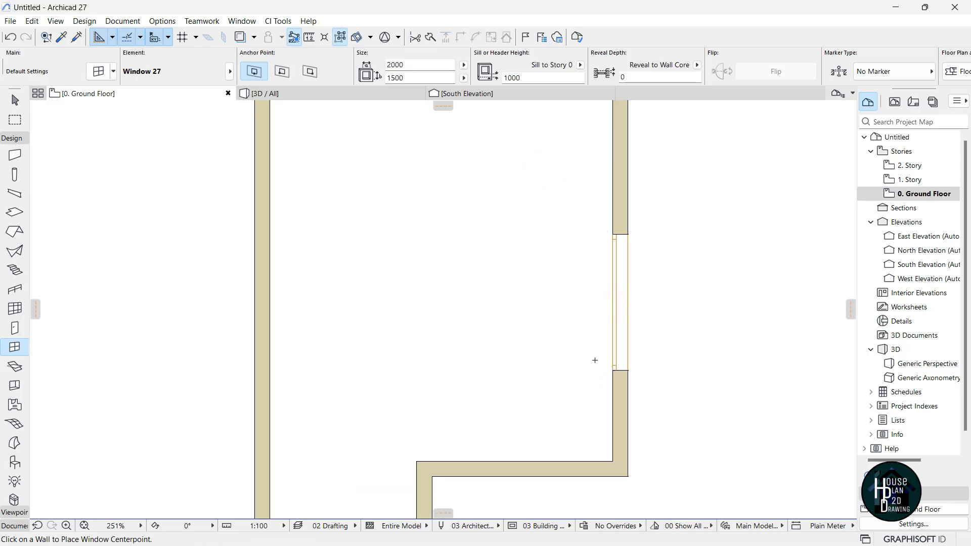
key("Escape")
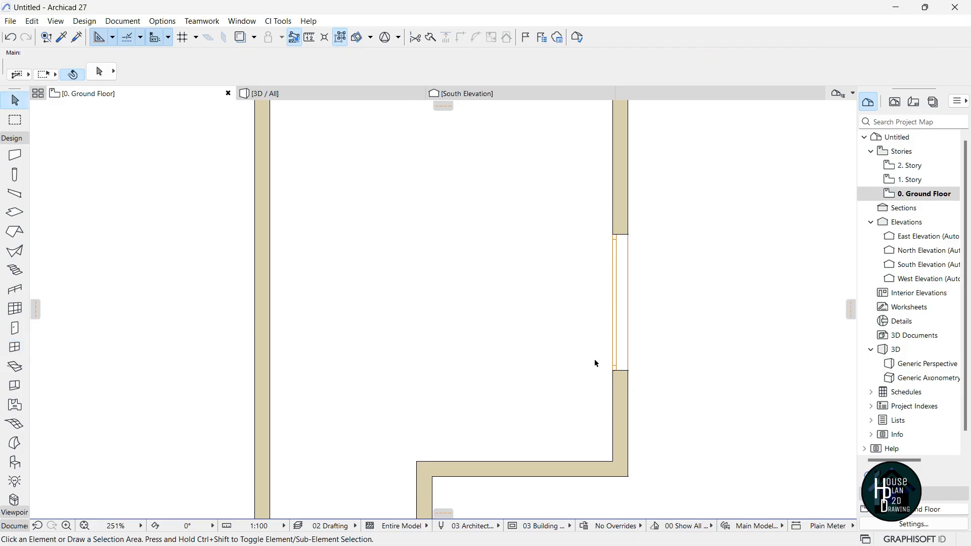
Set the width of the window in the large room's right exterior wall to 1000.
scroll(613, 322, "up", 2)
left_click(617, 301)
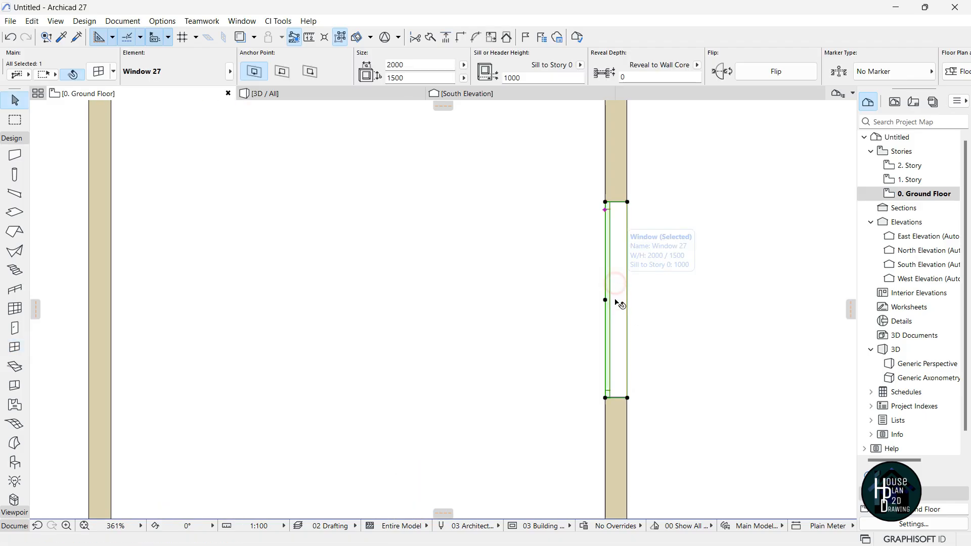
left_click(405, 65)
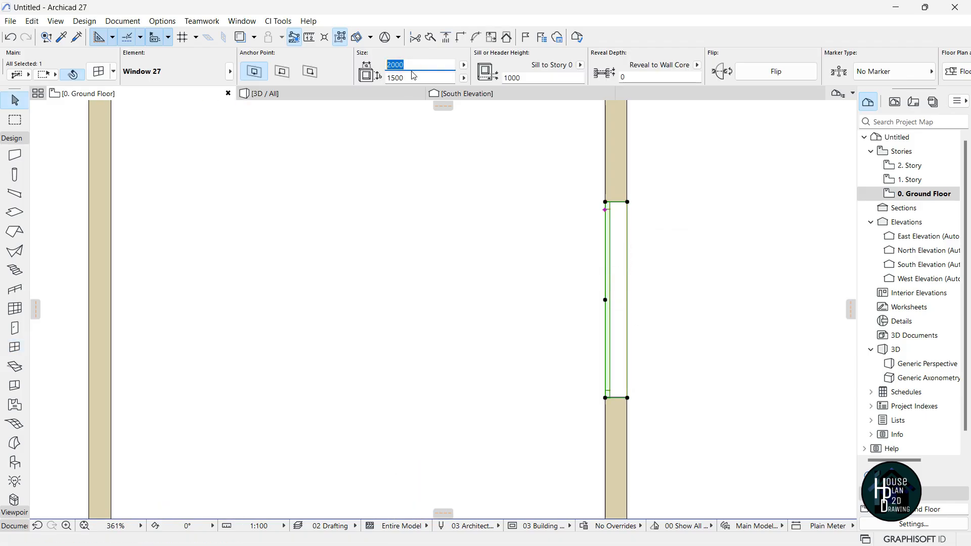
type("1")
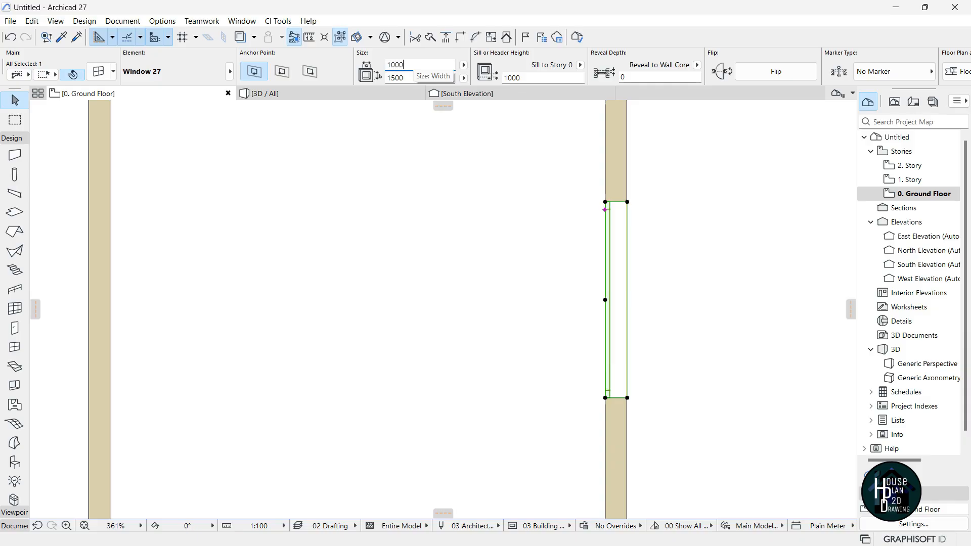
type("000")
key("Return")
scroll(617, 293, "down", 5)
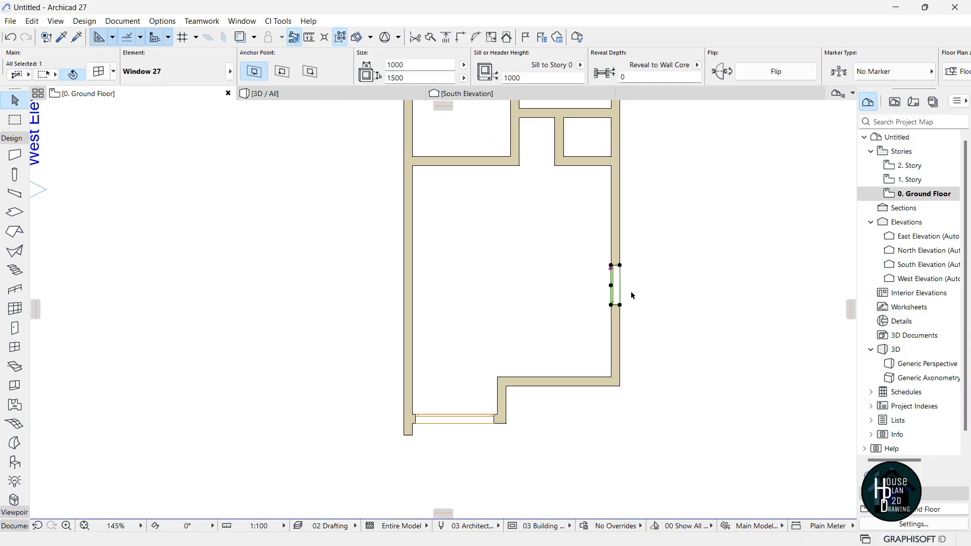
left_click(630, 291)
Copy the 1000 by 1500 window's settings and place matching windows in the left and top exterior walls of the upper-left room.
scroll(621, 276, "up", 6)
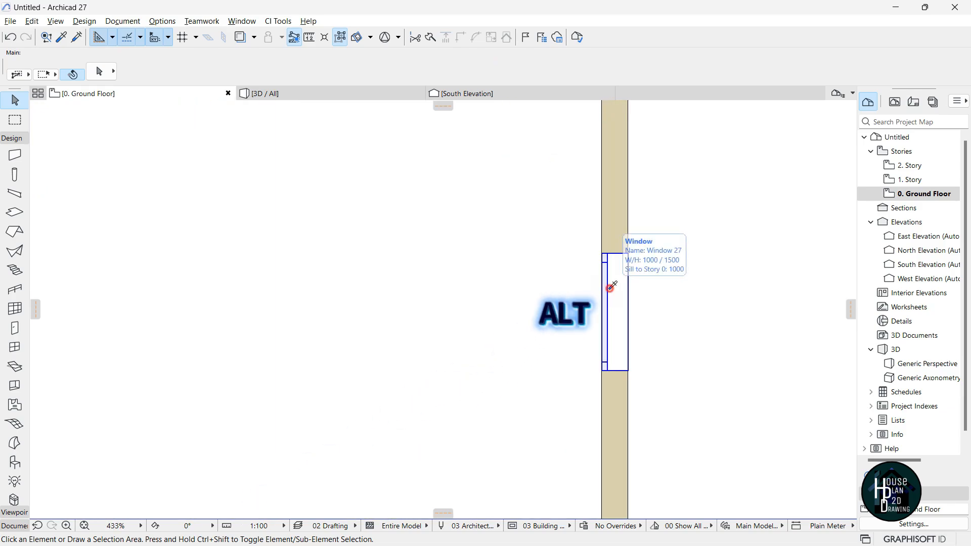
left_click(620, 308, "alt")
scroll(620, 309, "down", 6)
scroll(478, 303, "up", 6)
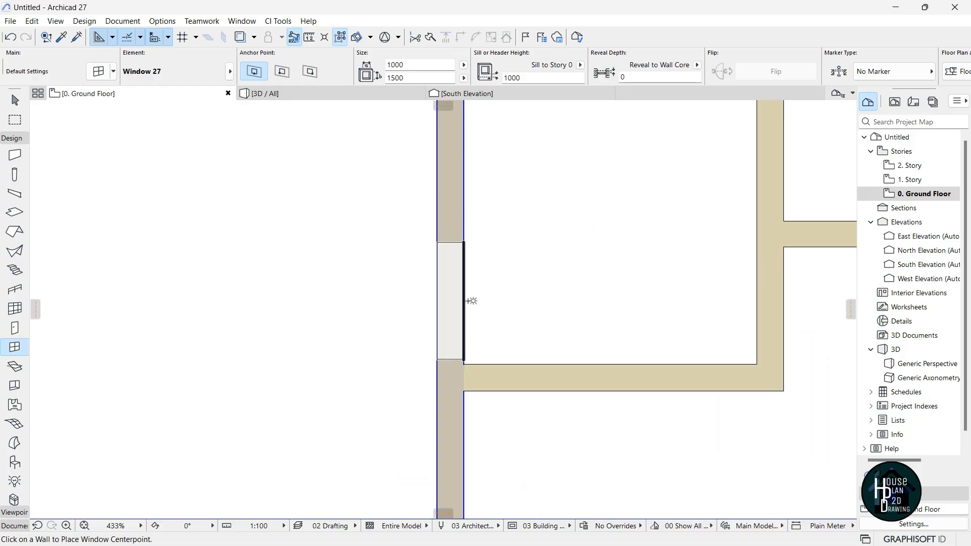
left_click(467, 301)
left_click(477, 373)
scroll(491, 376, "down", 3)
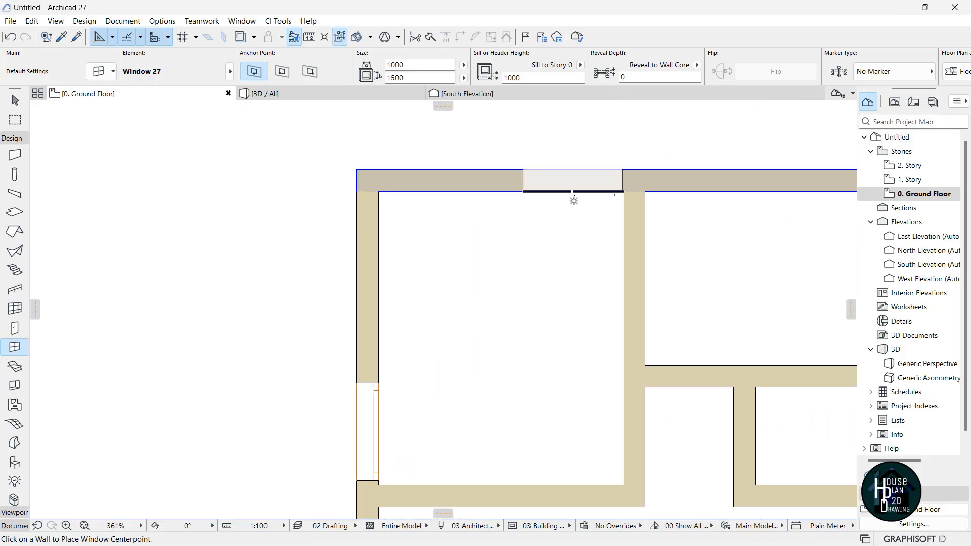
left_click(571, 192)
left_click(582, 278)
Place another 1000 by 1500 window in the right exterior wall of the upper-right room, with its frame on the interior side.
scroll(567, 203, "down", 7)
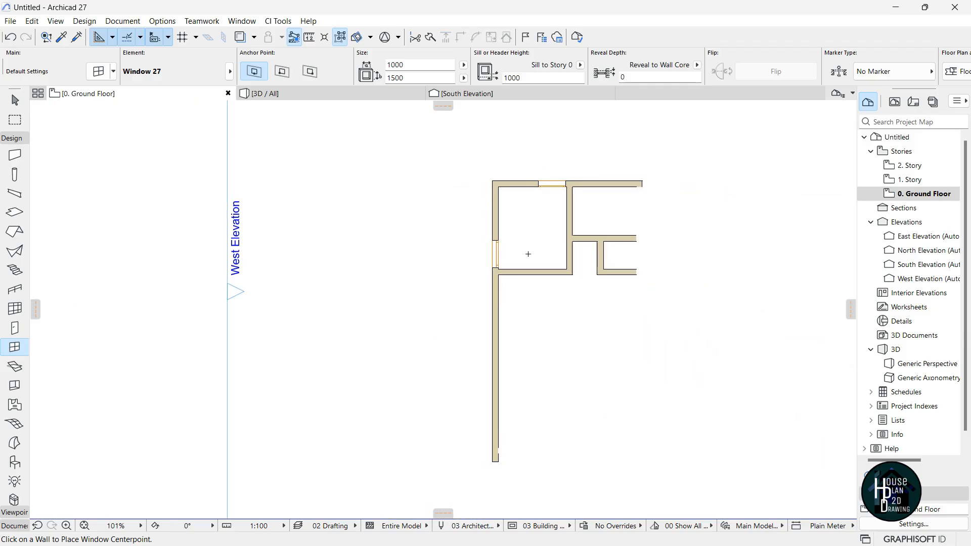
scroll(566, 202, "up", 6)
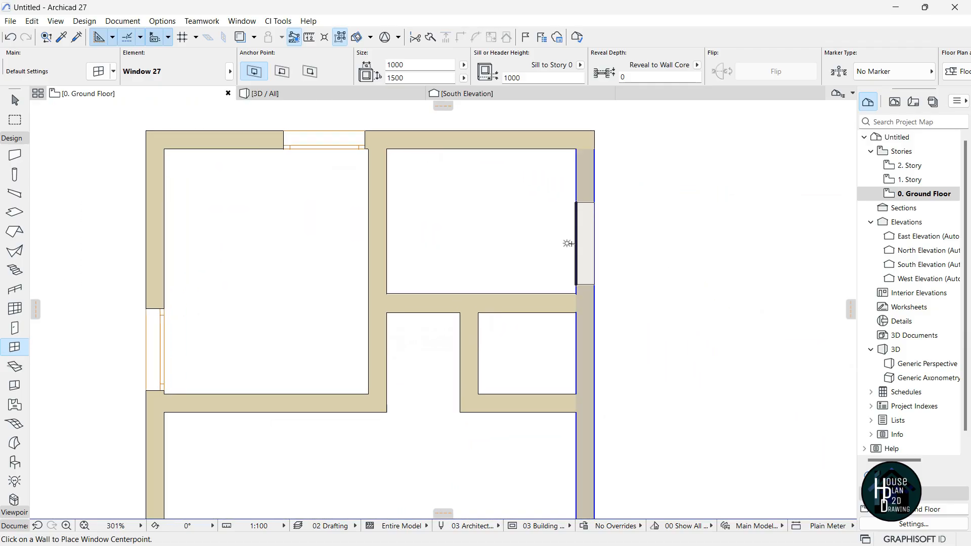
left_click(571, 249)
left_click(531, 280)
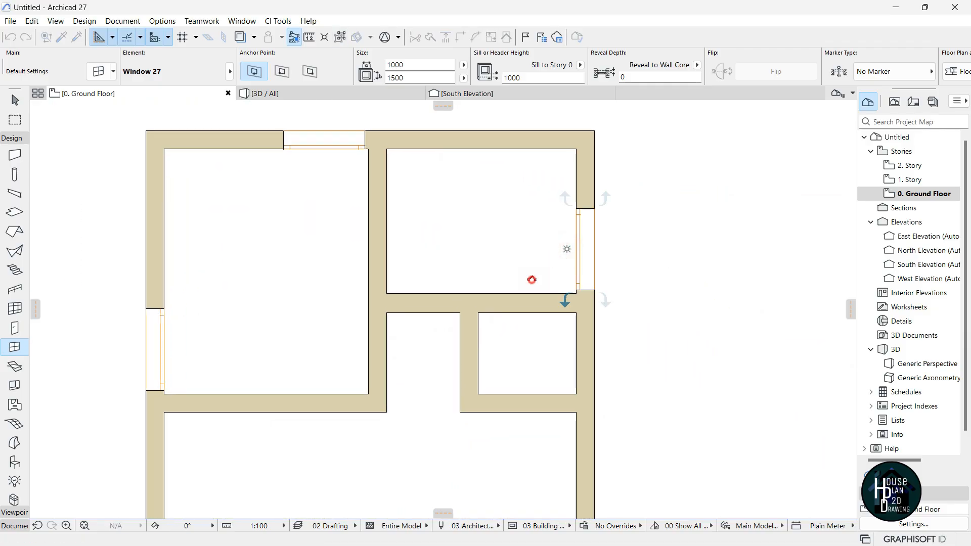
key("Escape")
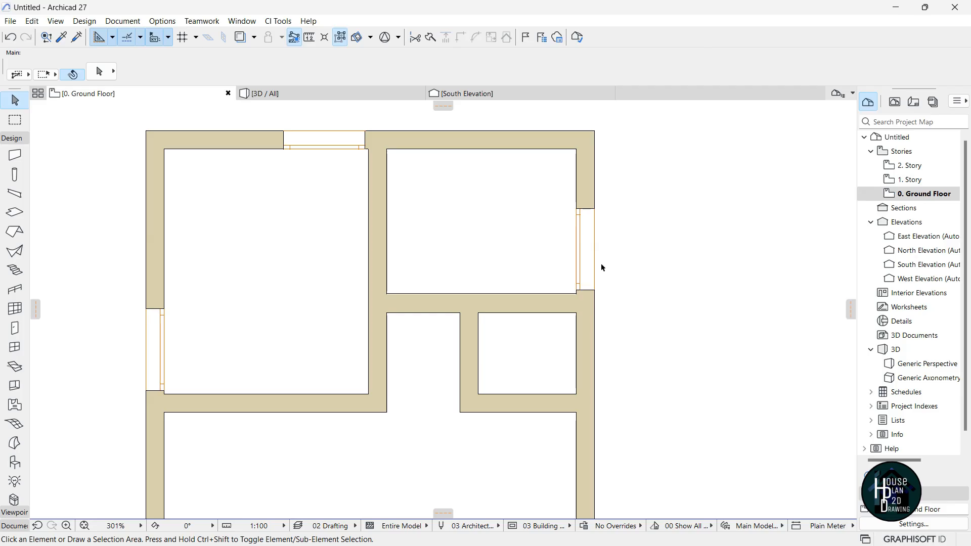
Set the width of the window in the upper-right room to 900.
scroll(600, 262, "up", 2)
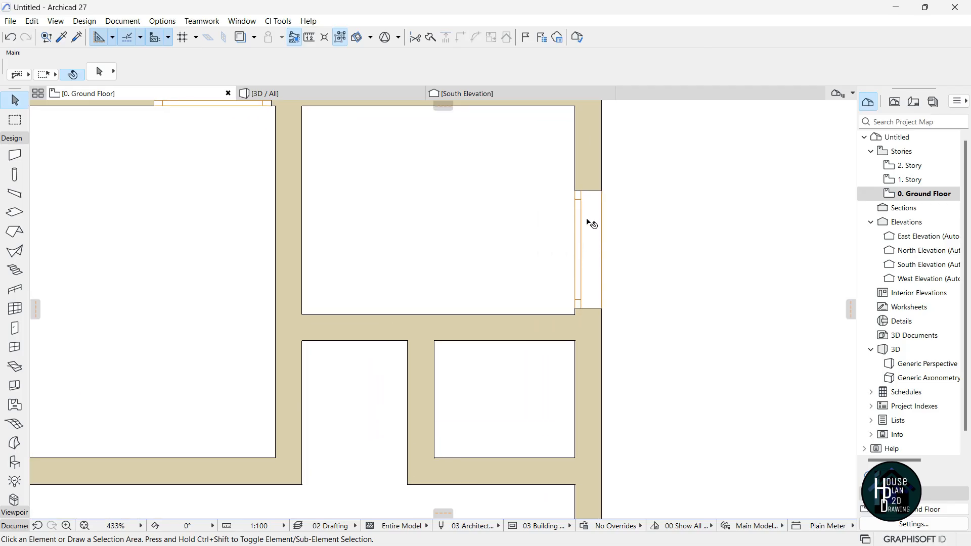
left_click(582, 244)
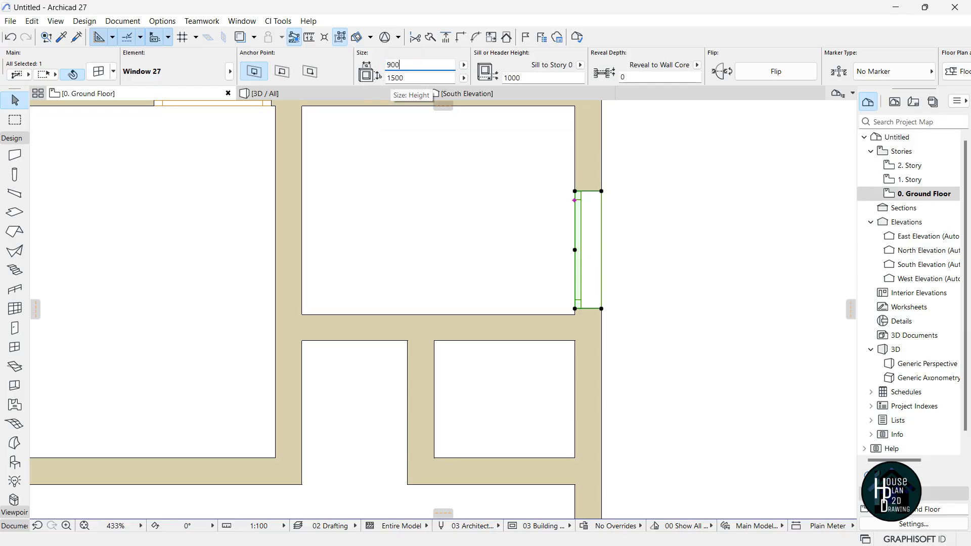
key("Return")
left_click(628, 266)
Move the upper-right room's window down along the wall until its lower edge aligns with the upper face of the partition.
left_click(590, 244)
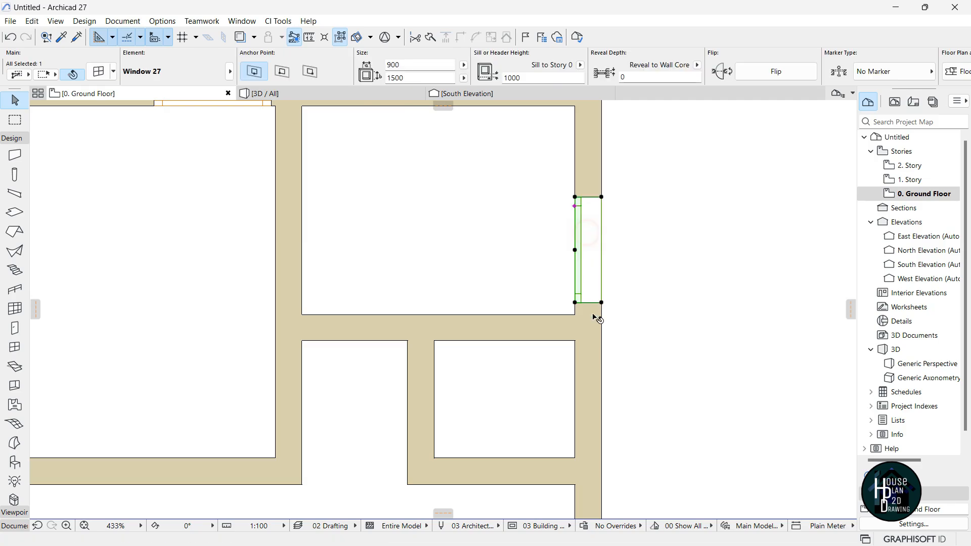
left_click(575, 302)
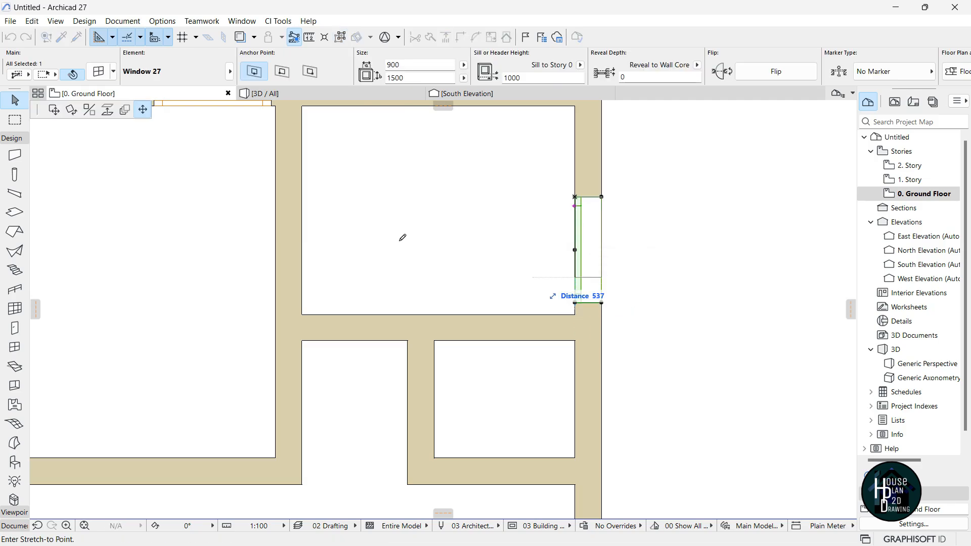
left_click(53, 110)
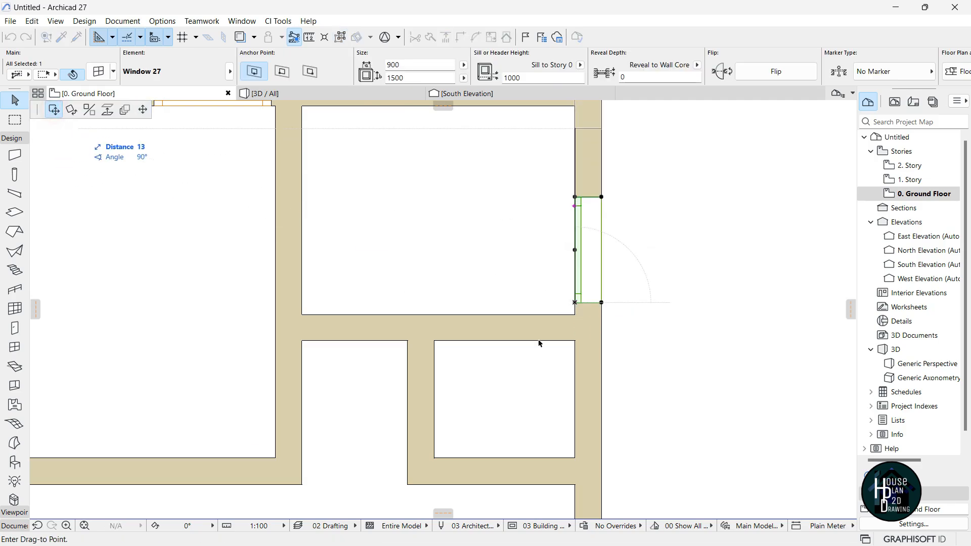
left_click(576, 315)
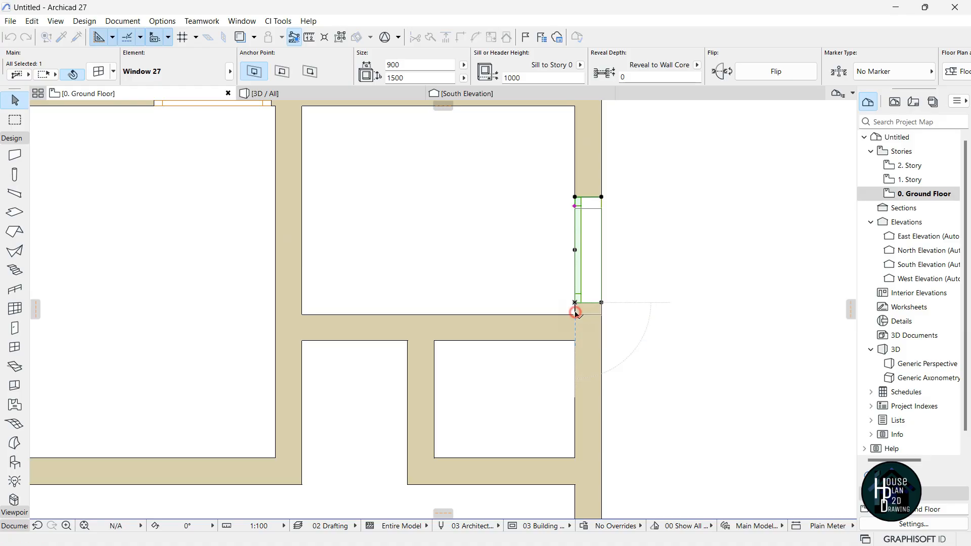
left_click(665, 355)
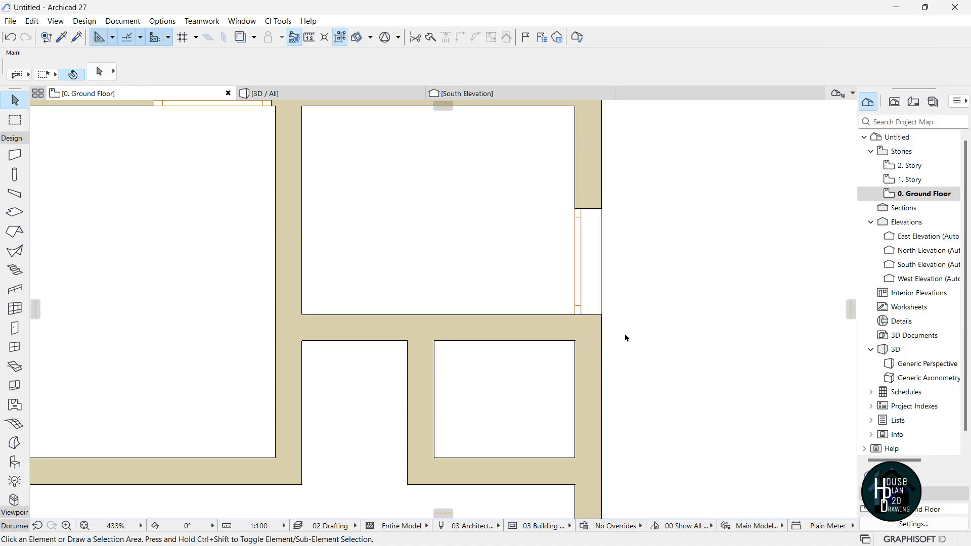
Copy the 900-wide window's settings and place a matching one in the small room's exterior wall, starting at the partition's lower face.
left_click(589, 247, "alt")
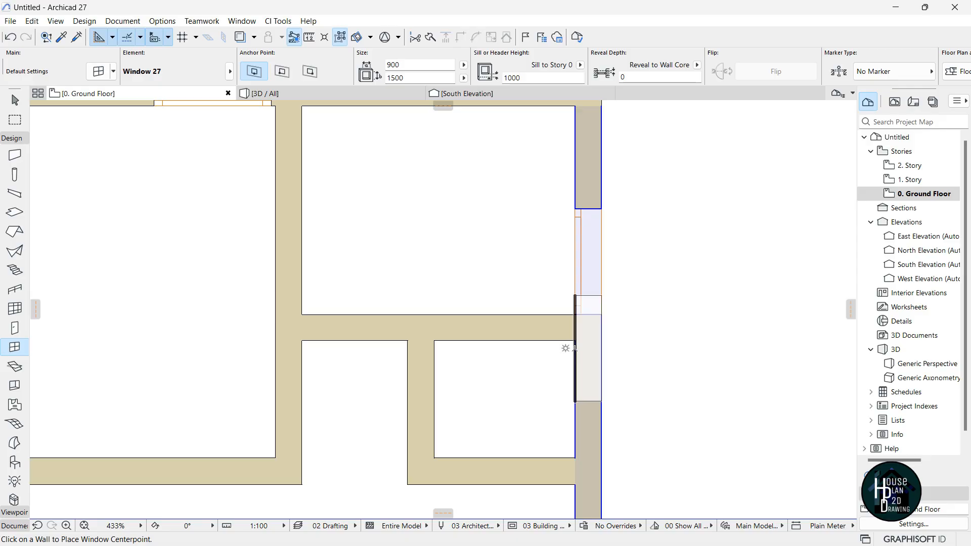
left_click(576, 394)
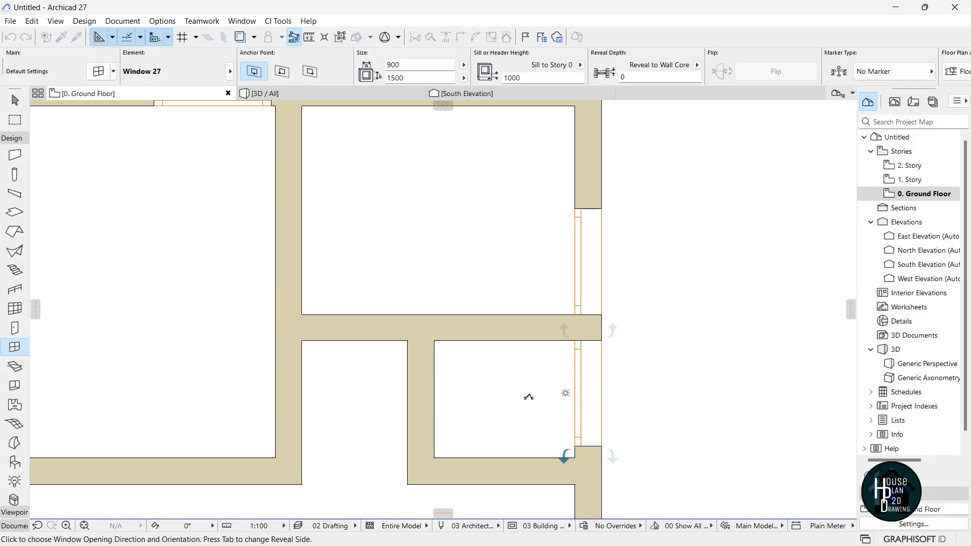
left_click(611, 423)
scroll(536, 254, "down", 4)
scroll(576, 283, "down", 5)
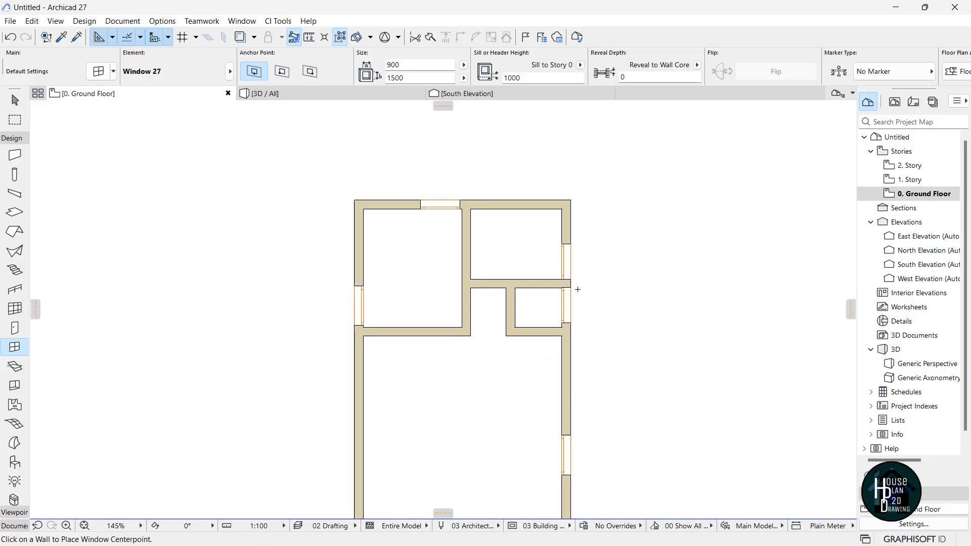
scroll(587, 263, "up", 3)
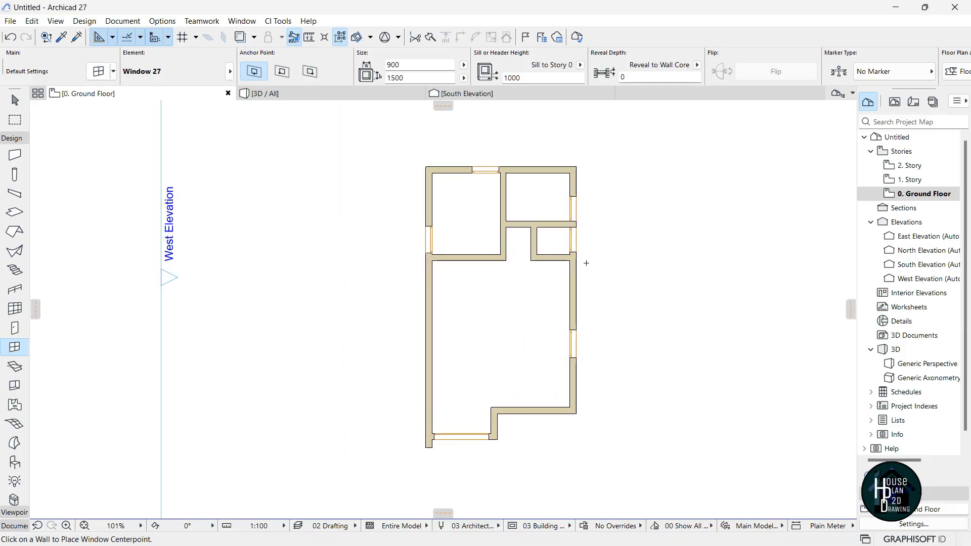
scroll(580, 259, "down", 1)
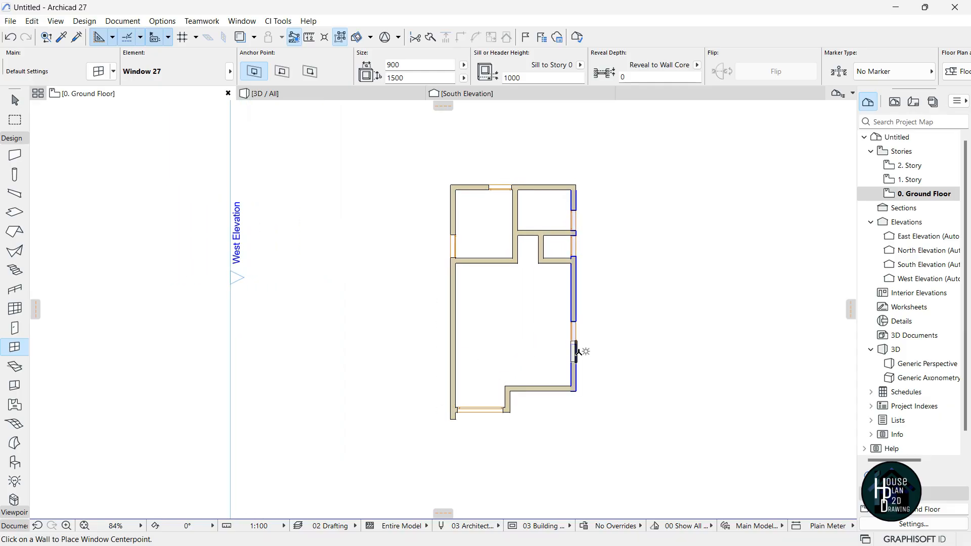
key("Escape")
Browse the hinged doors in the door default settings and keep Door 27 with a side-hung opening as the default.
scroll(533, 260, "up", 1)
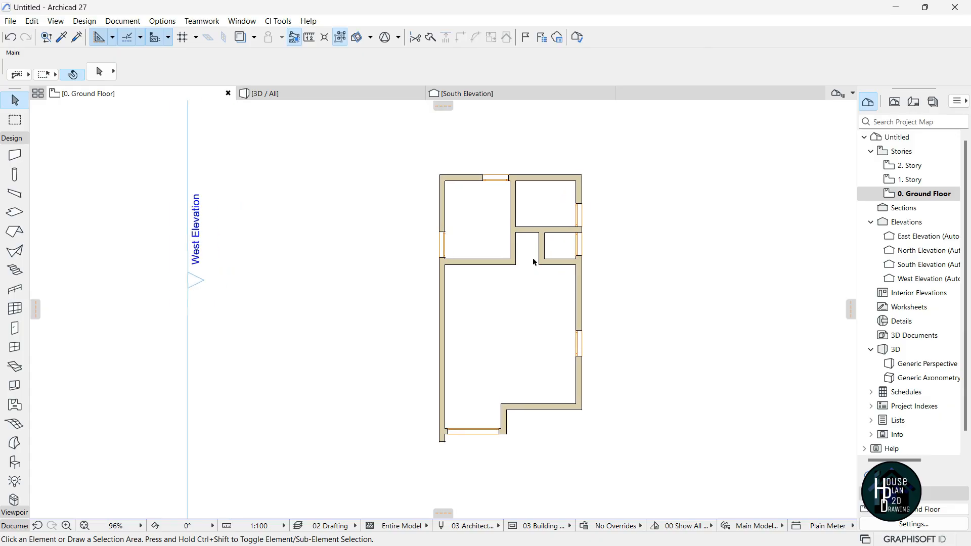
scroll(531, 306, "up", 1)
scroll(530, 310, "up", 1)
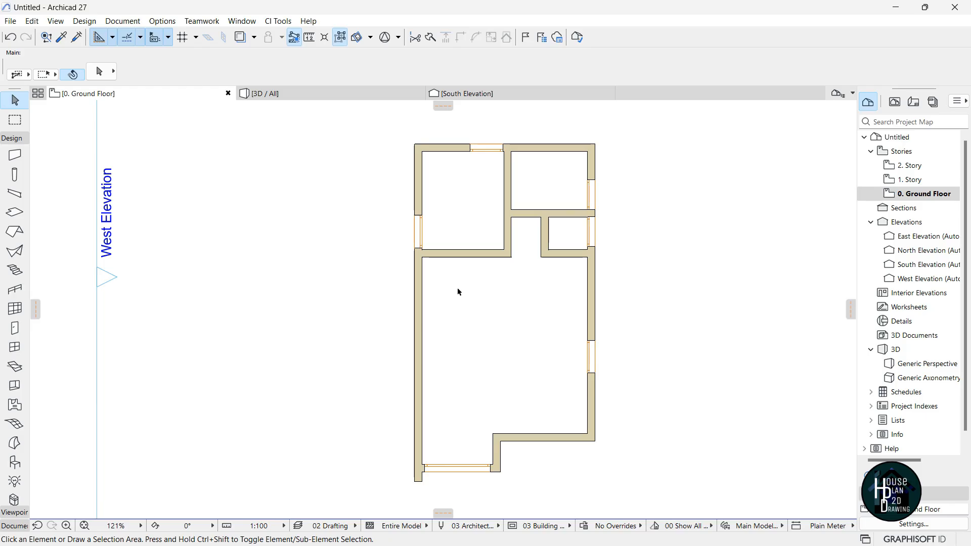
left_click(14, 329)
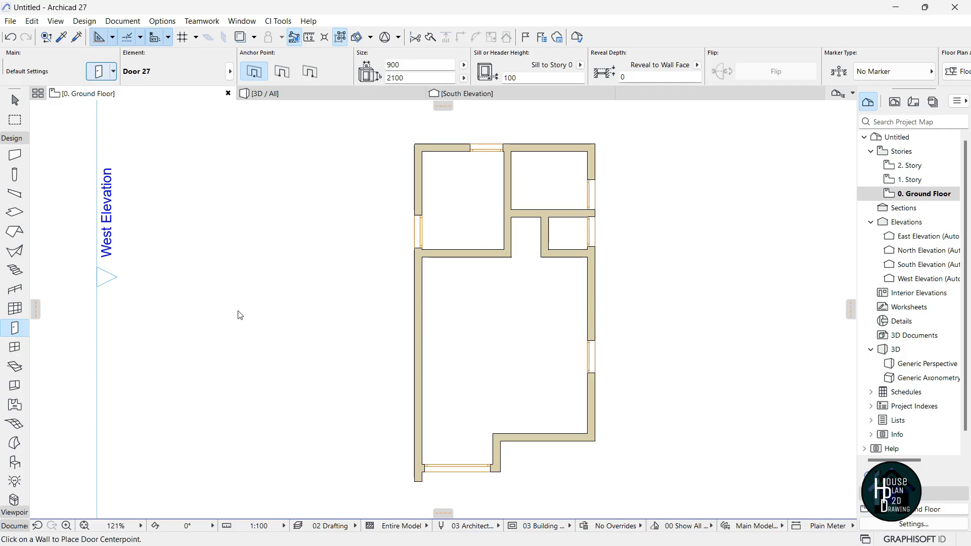
key("ctrl+t")
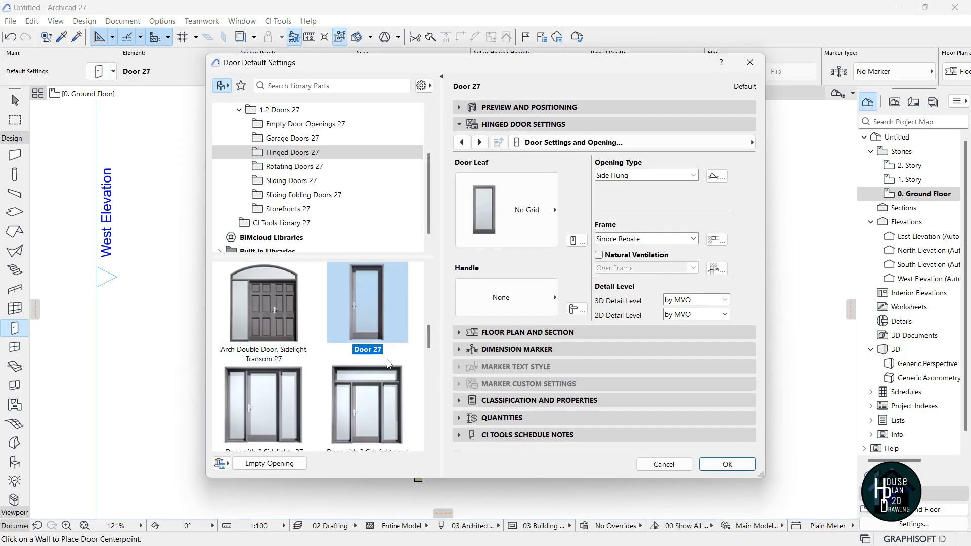
scroll(374, 395, "down", 10)
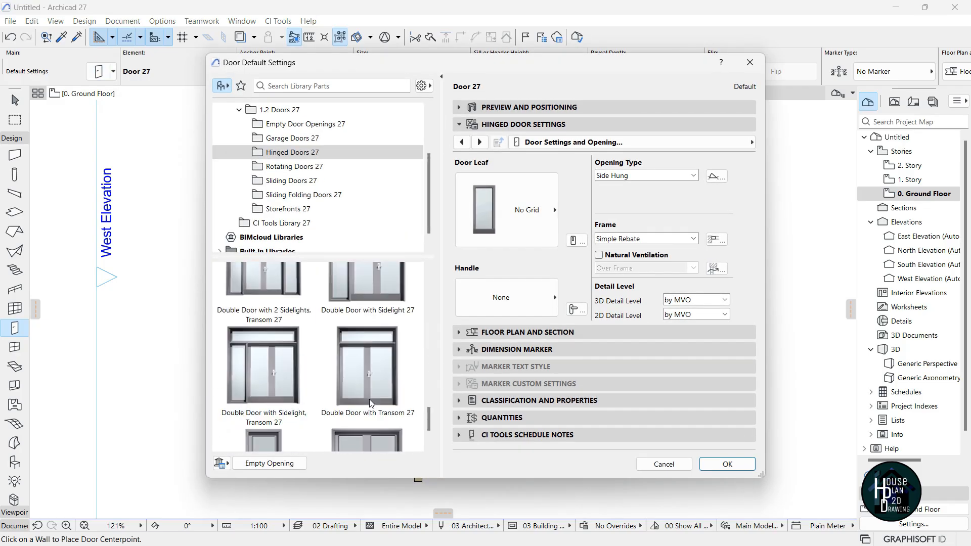
scroll(369, 399, "up", 5)
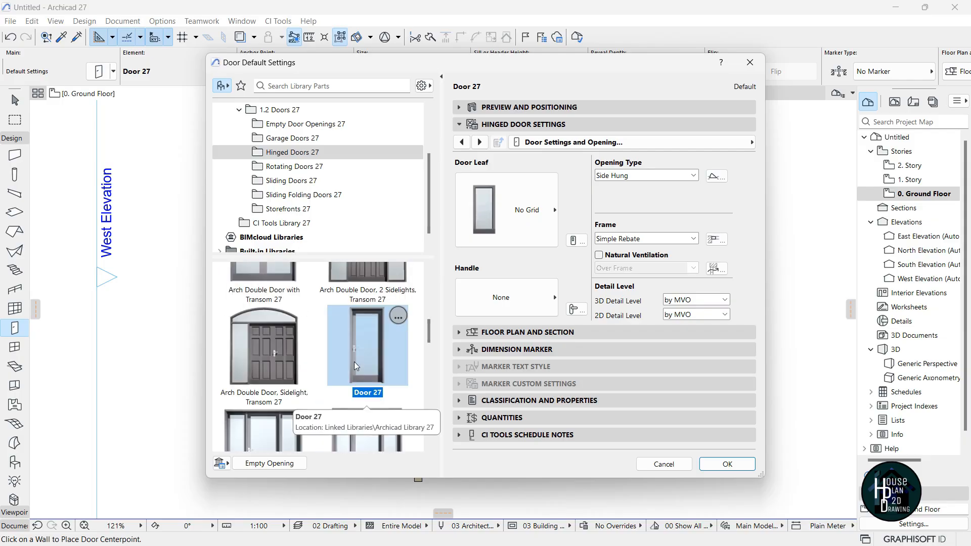
left_click(727, 464)
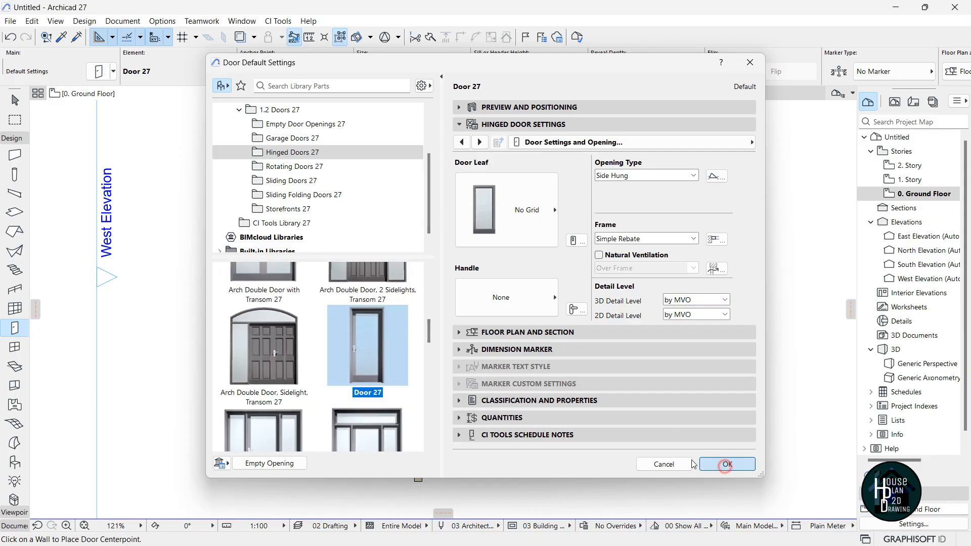
Place a 900 × 2100 Door 27 at the lower end of the central vertical wall, hinged at the lower jamb and swinging into the upper-left room.
scroll(506, 253, "up", 8)
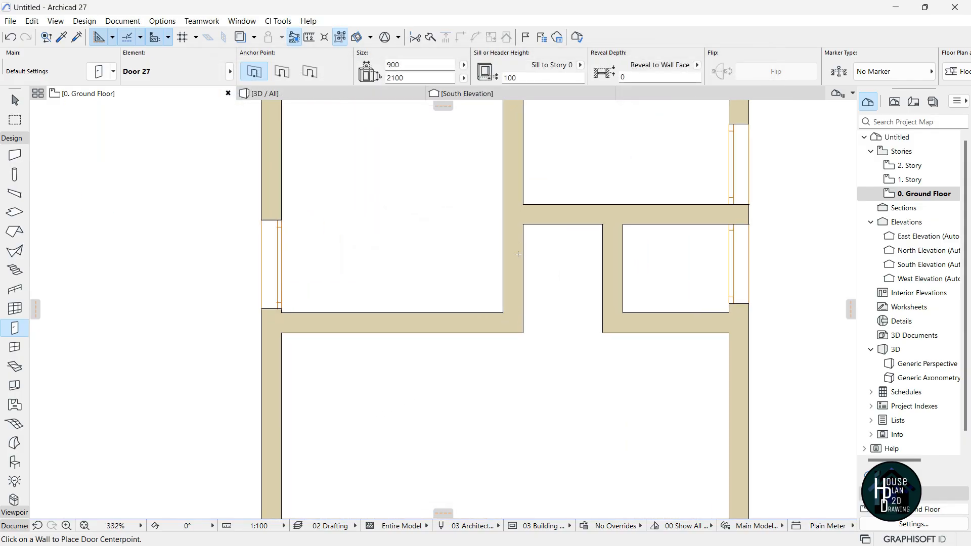
scroll(491, 272, "down", 5)
scroll(493, 273, "up", 4)
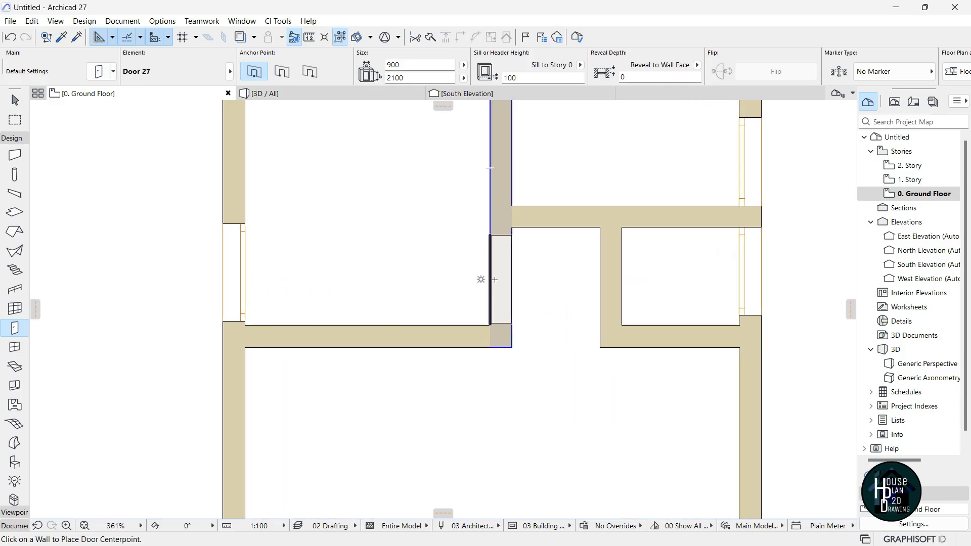
left_click(495, 279)
left_click(475, 332)
scroll(421, 362, "down", 2)
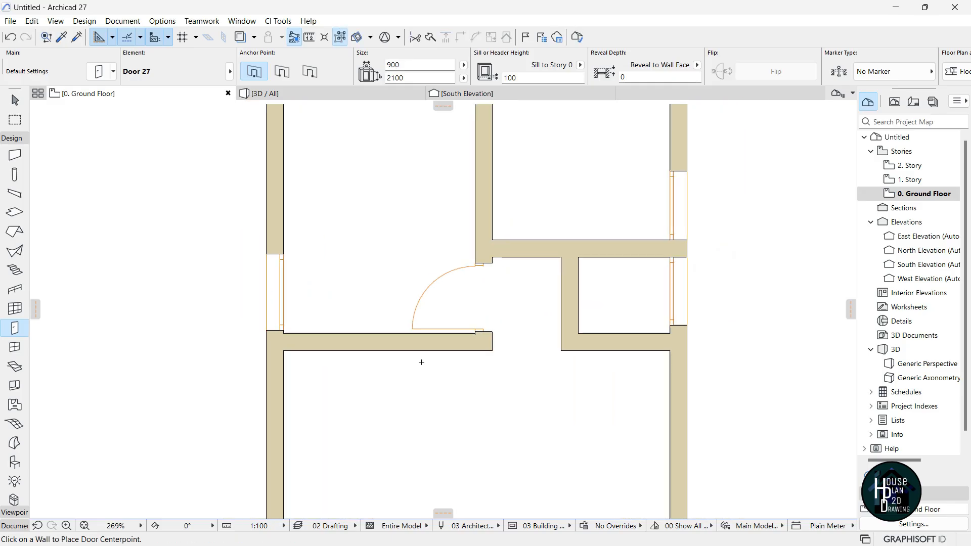
Place another 900 × 2100 door in the upper-right room's bottom wall beside the central wall, hinged left and swinging up into the room.
scroll(422, 362, "down", 2)
scroll(515, 250, "up", 5)
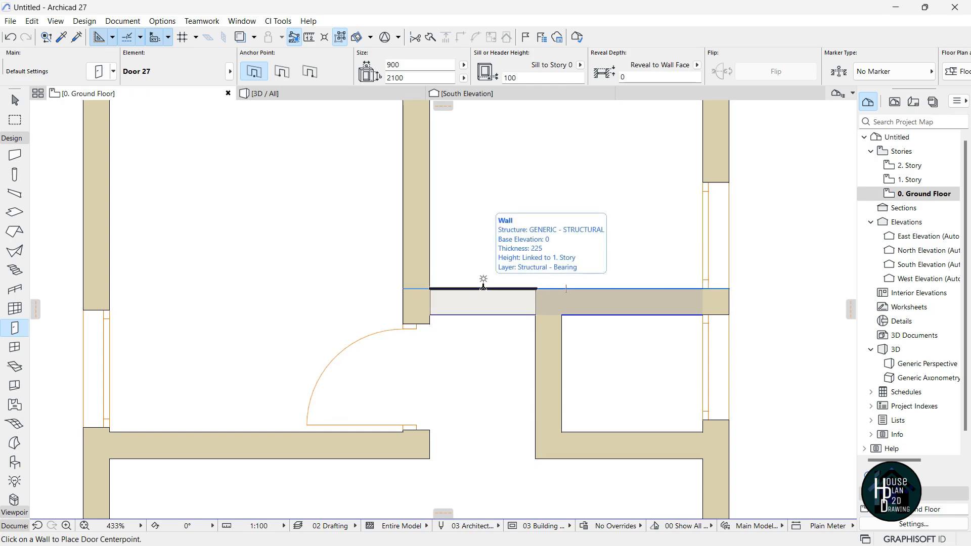
left_click(483, 288)
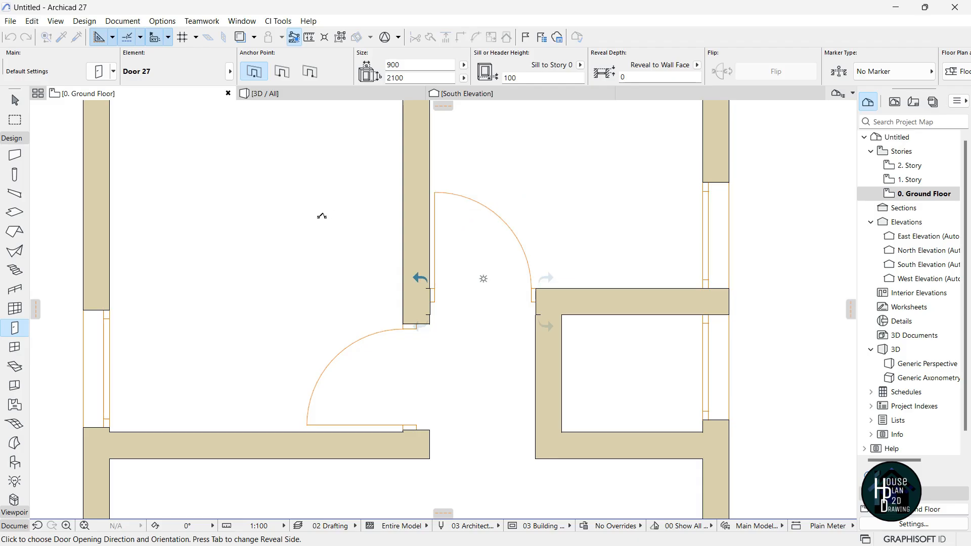
left_click(351, 236)
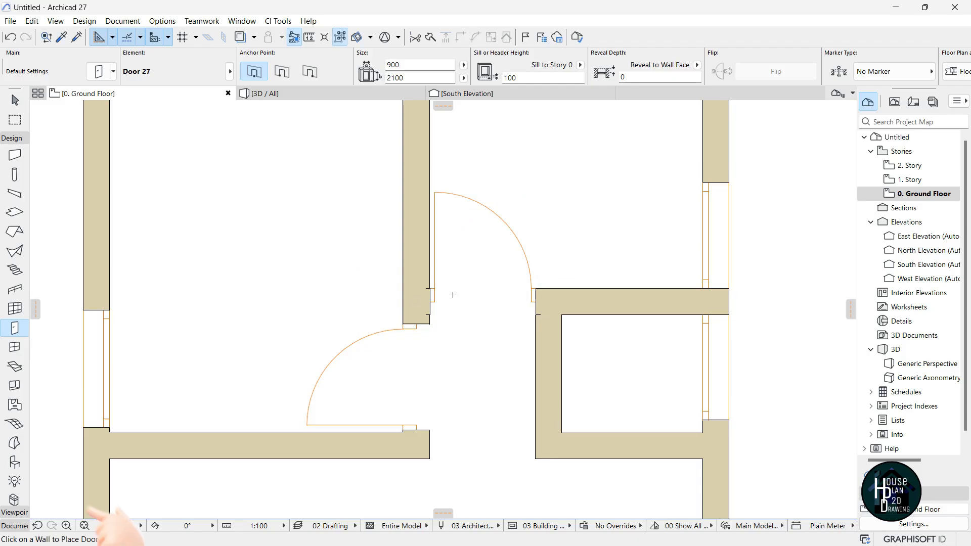
scroll(452, 291, "down", 3)
scroll(475, 294, "up", 3)
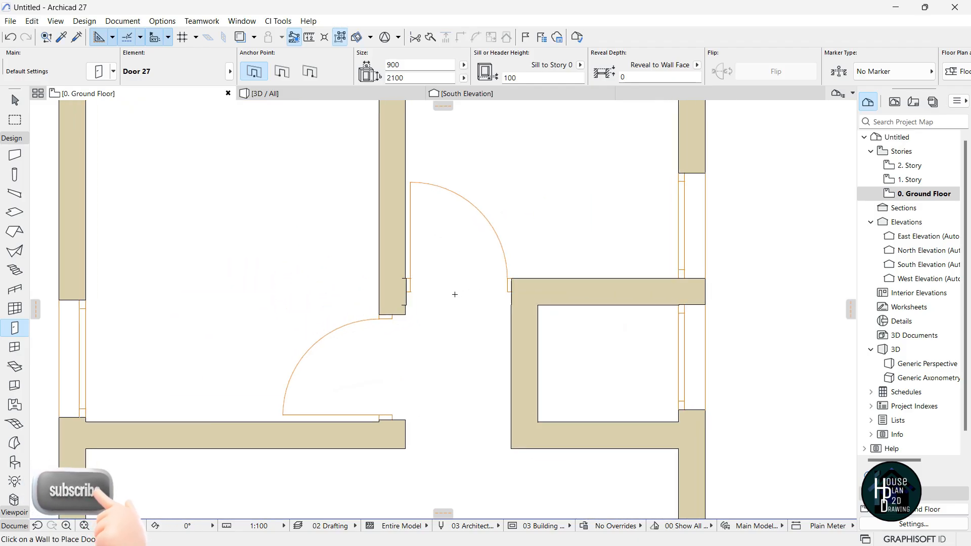
key("Escape")
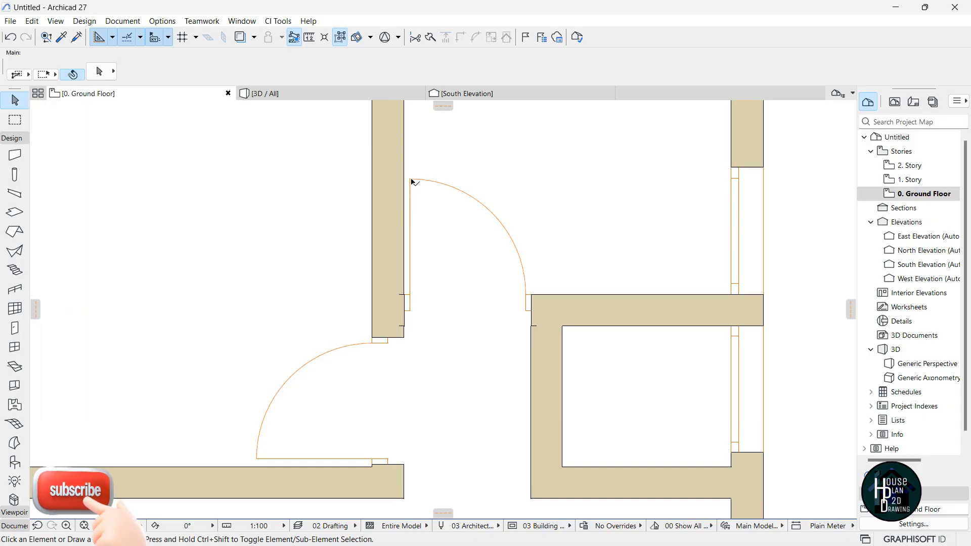
Shift the upper-right room's door left by 5 so its left jamb meets the central wall's face.
left_click(411, 192)
scroll(407, 303, "up", 2)
scroll(408, 316, "up", 2)
scroll(718, 330, "up", 2)
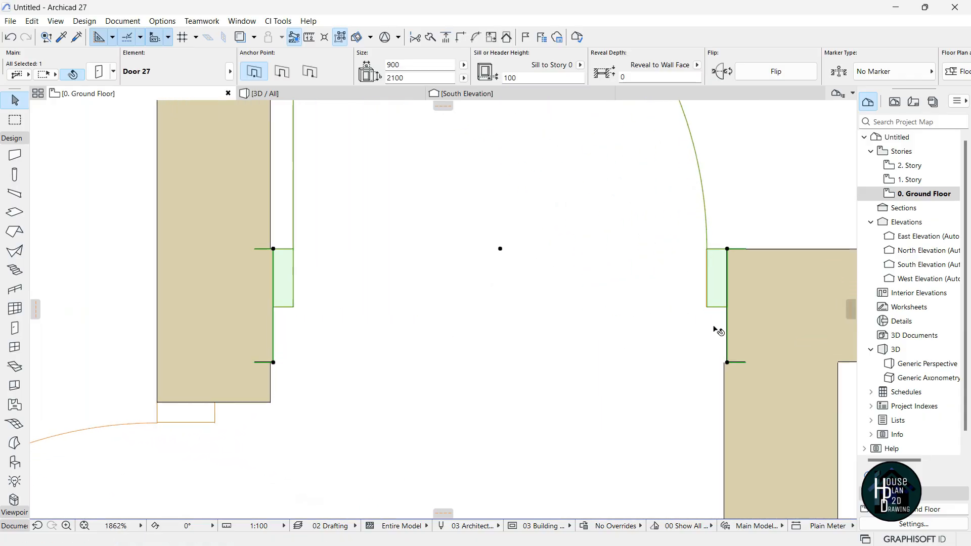
scroll(728, 346, "up", 4)
scroll(730, 339, "up", 1)
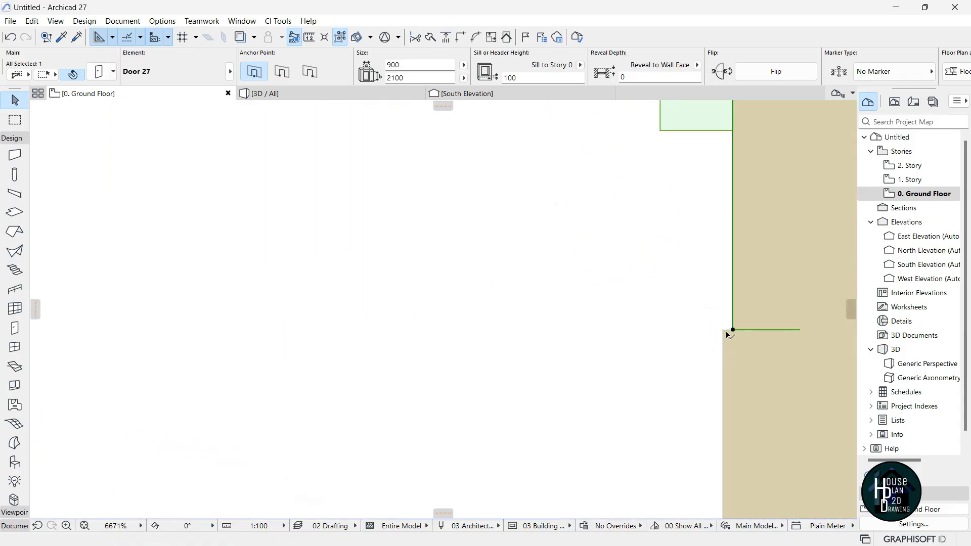
scroll(665, 327, "down", 7)
scroll(288, 347, "up", 8)
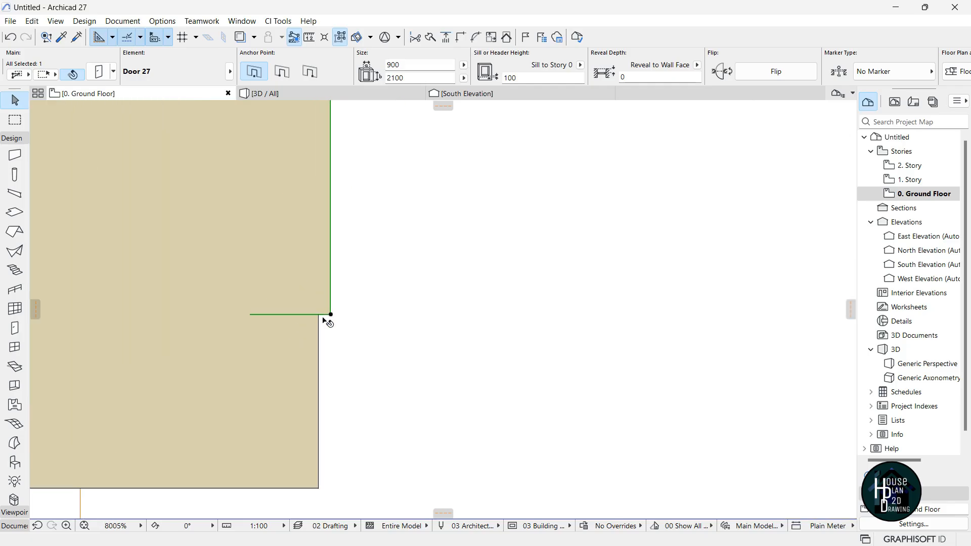
left_click(331, 314)
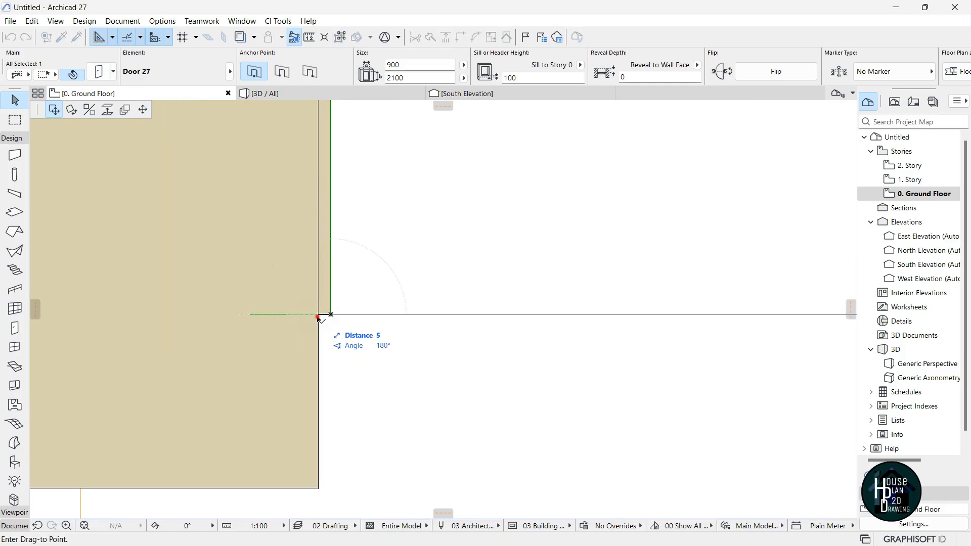
left_click(318, 317)
scroll(329, 321, "down", 10)
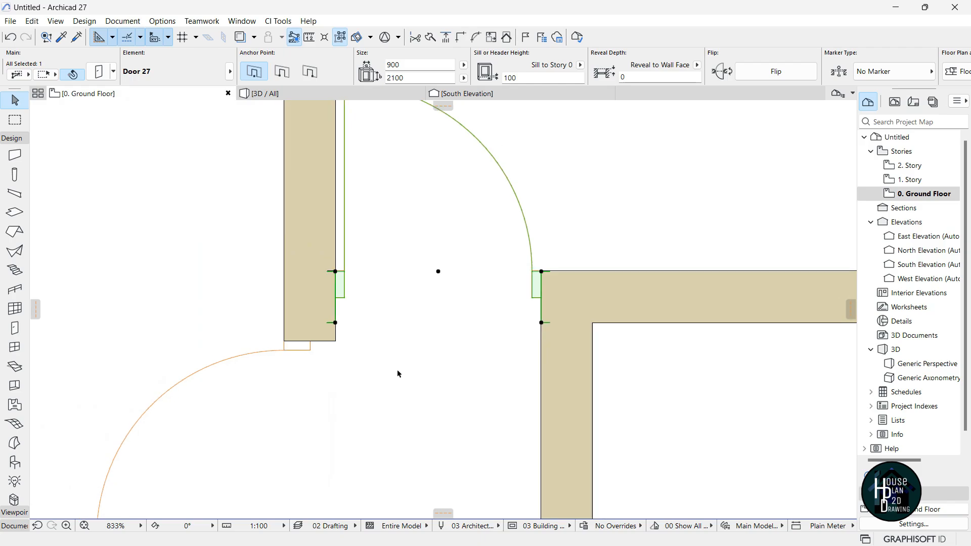
scroll(392, 291, "down", 6)
left_click(428, 316)
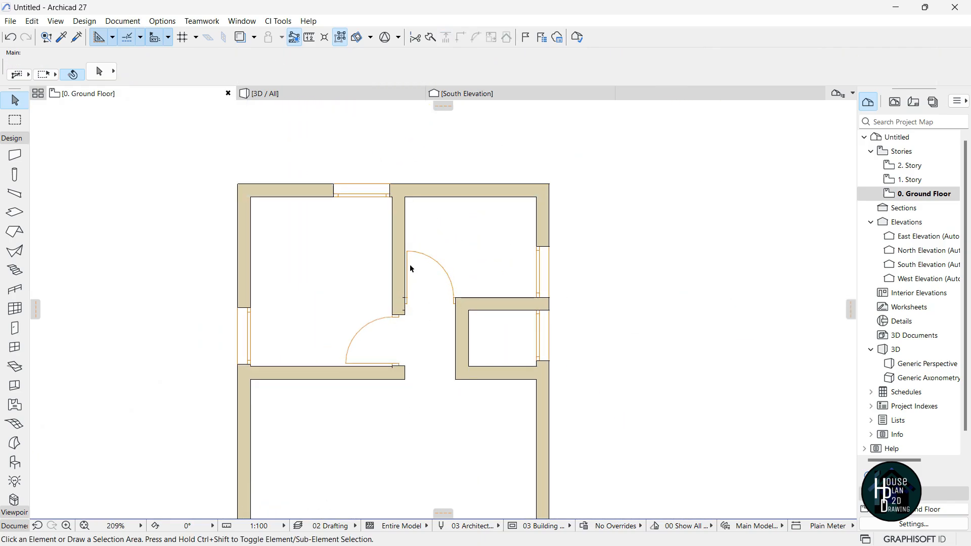
Copy the existing door's settings and place a door in the small right room's left wall, hinged at the lower jamb and swinging inward.
scroll(411, 273, "up", 5)
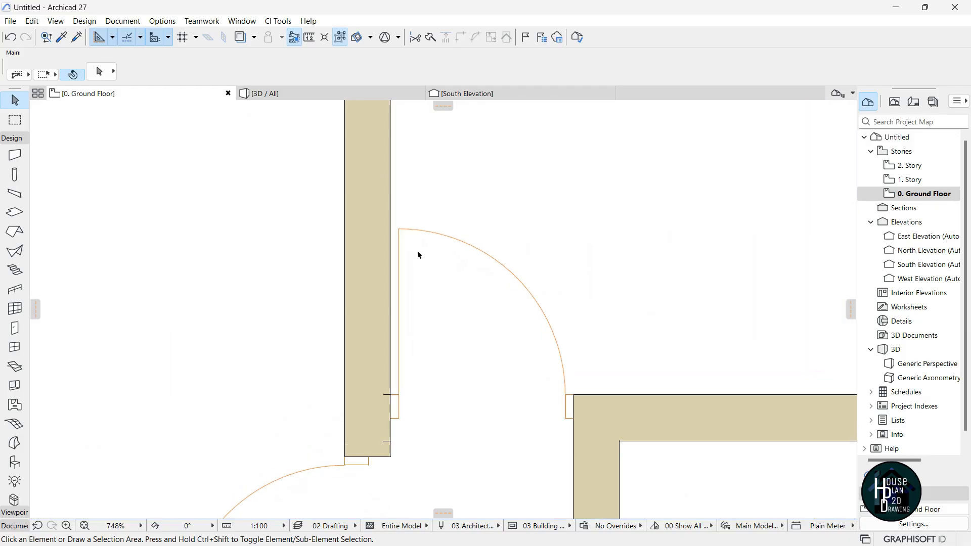
left_click(401, 226, "alt")
scroll(414, 271, "down", 4)
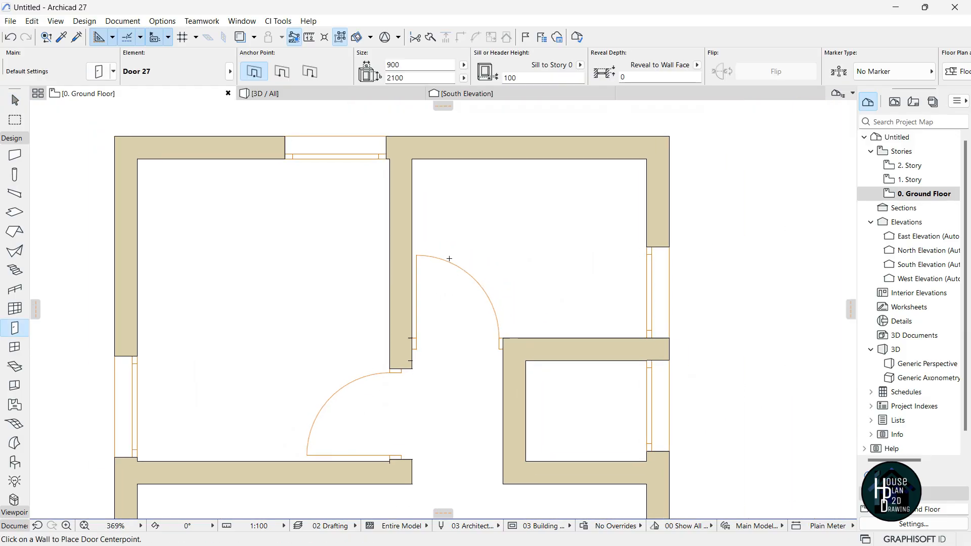
scroll(495, 368, "up", 2)
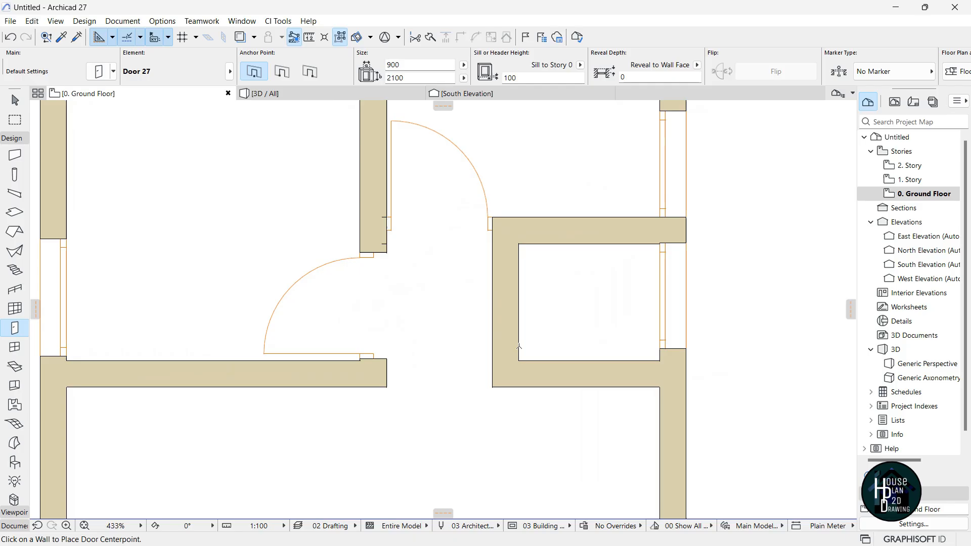
left_click(521, 304)
left_click(562, 346)
key("Escape")
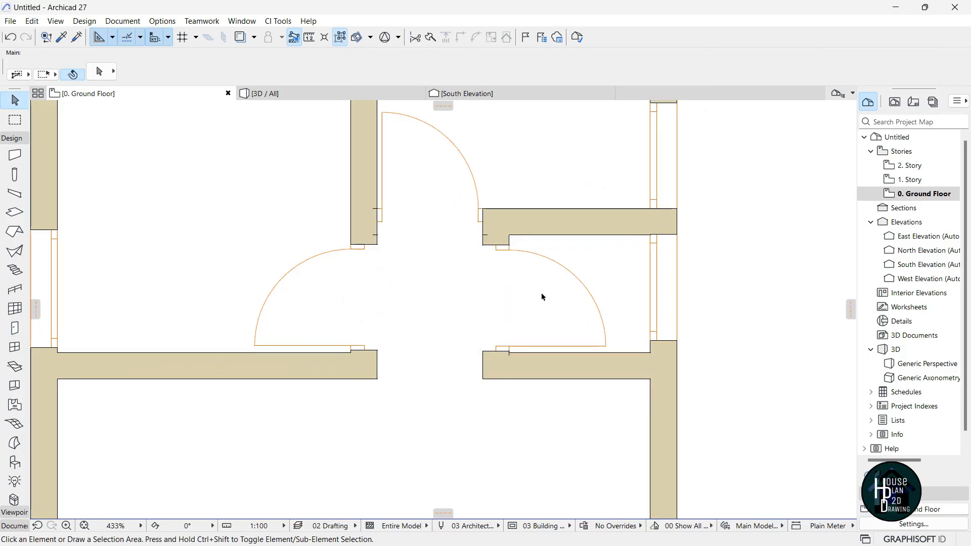
Set the width of the upper-right room's door to 750.
scroll(541, 297, "down", 5)
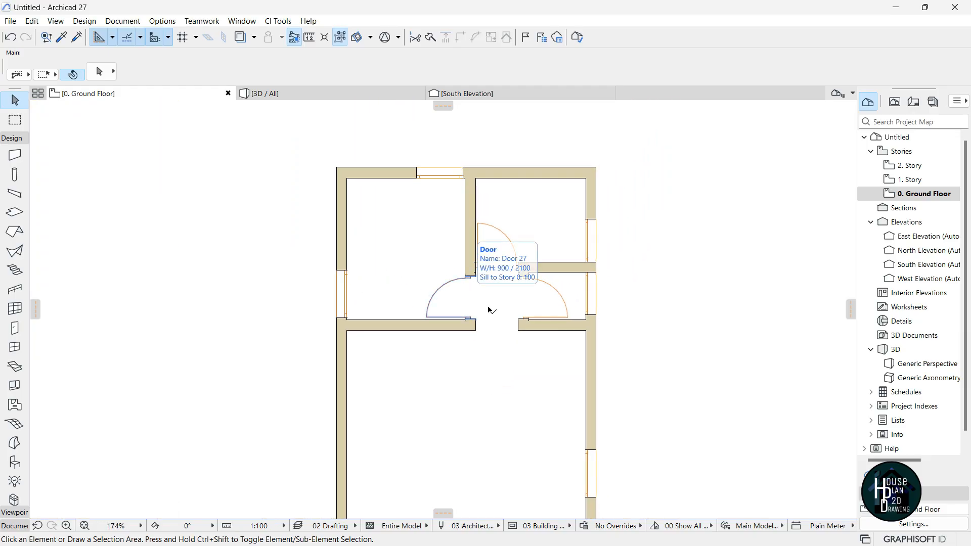
scroll(495, 300, "up", 1)
scroll(494, 300, "up", 5)
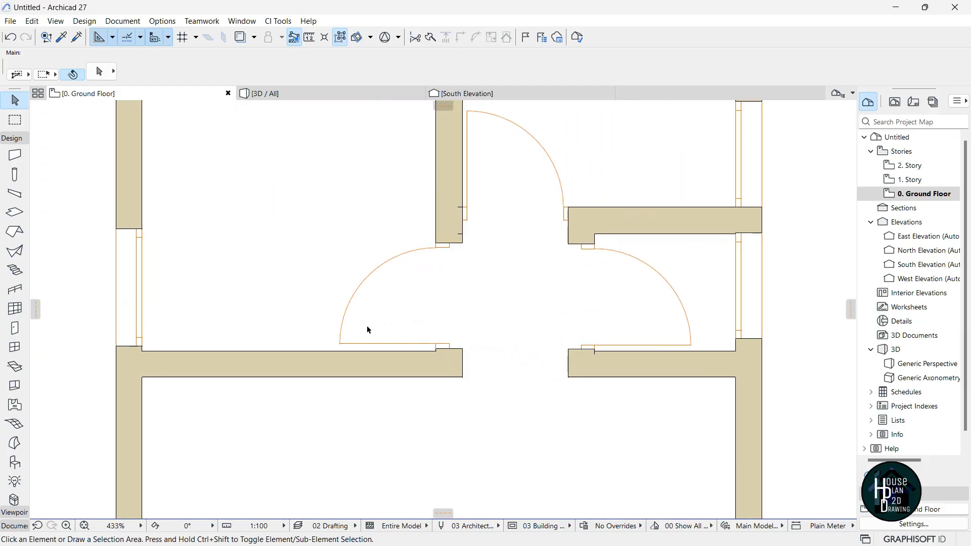
left_click(341, 346)
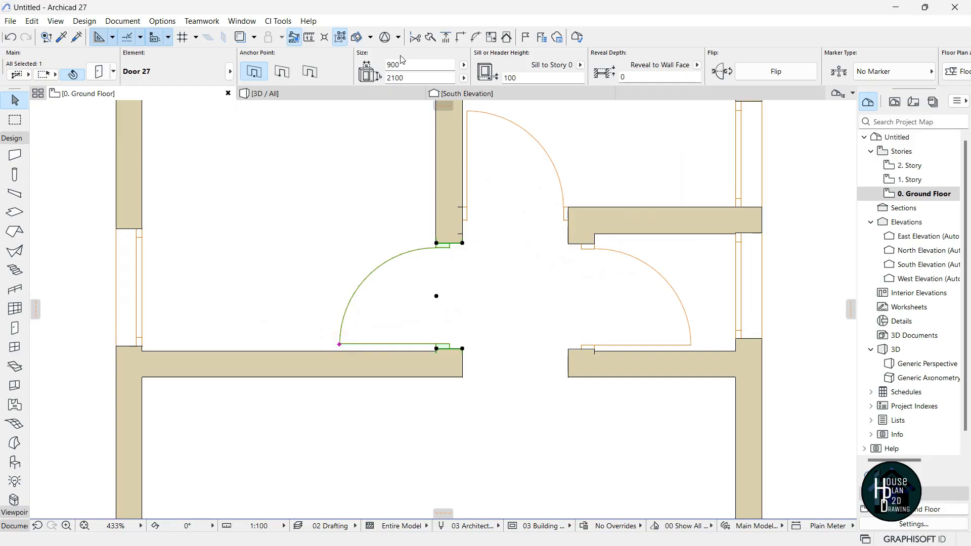
scroll(493, 350, "down", 5)
scroll(488, 228, "up", 5)
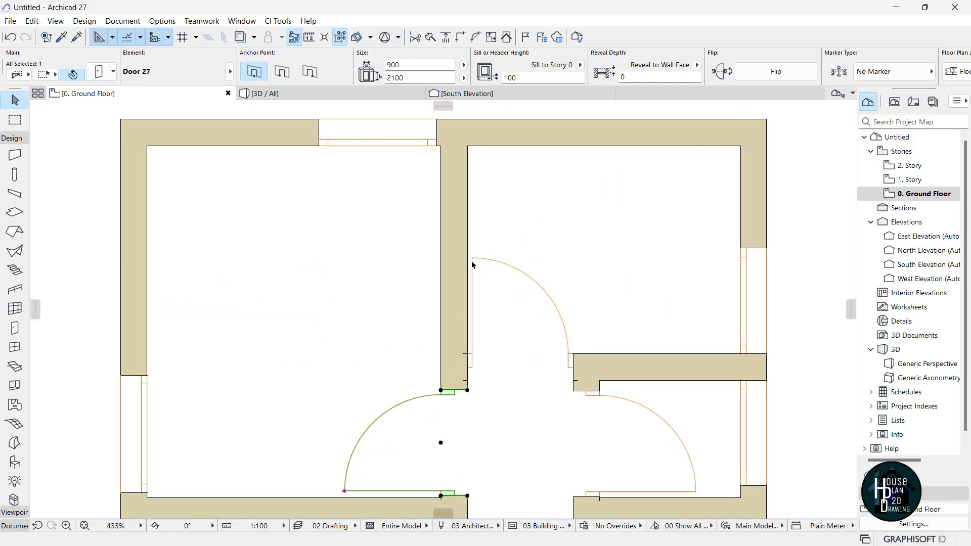
left_click(472, 259)
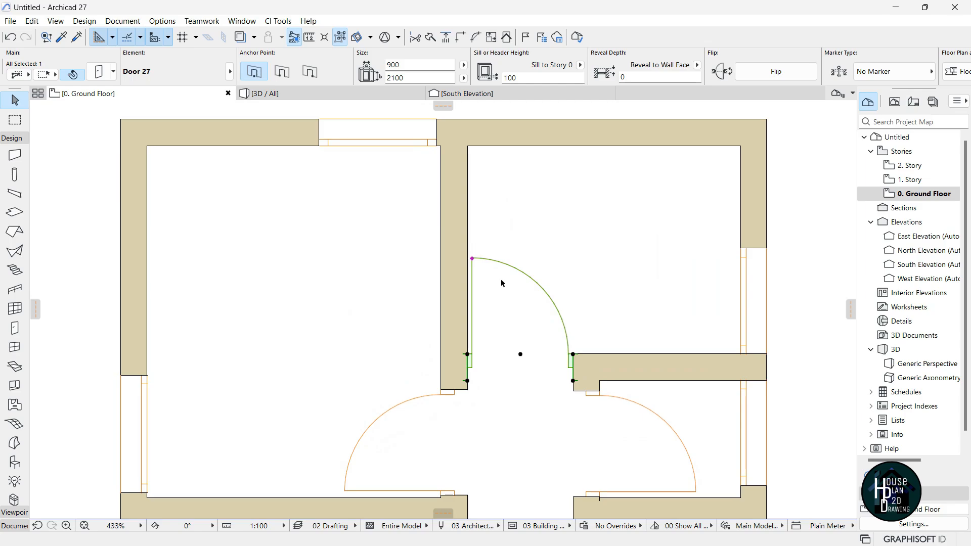
double_click(409, 65)
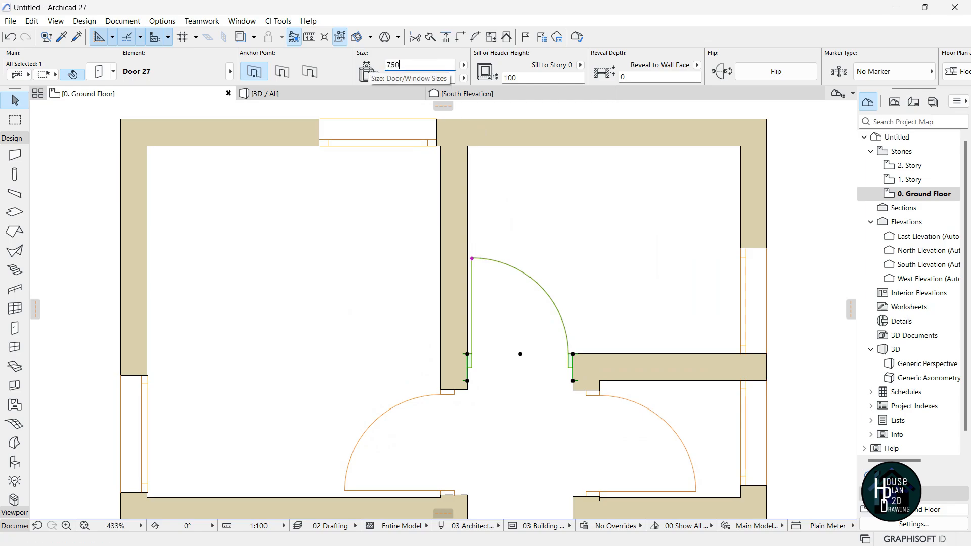
key("Return")
scroll(521, 357, "up", 2)
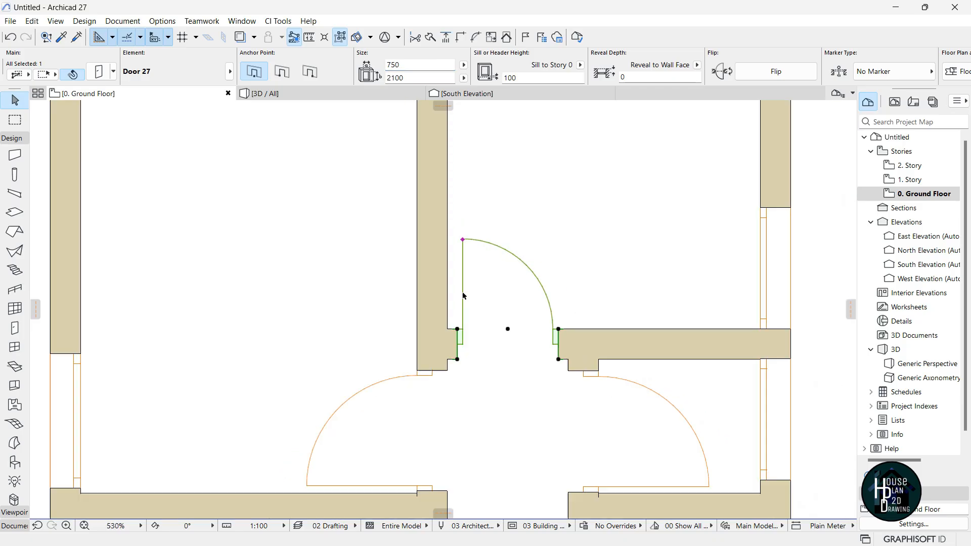
Set the width of the small right room's door to 750.
scroll(463, 296, "down", 3)
scroll(607, 398, "up", 4)
left_click(582, 372)
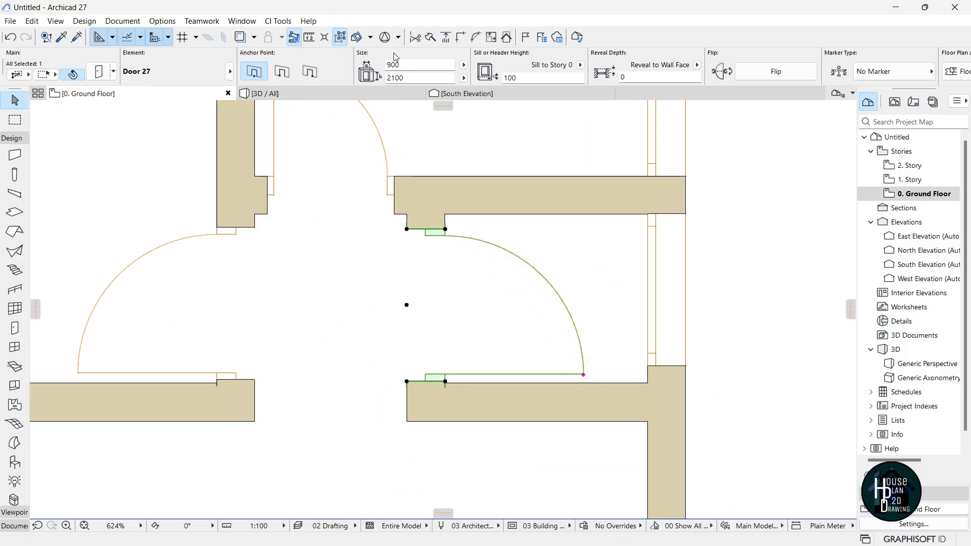
double_click(403, 65)
type("75")
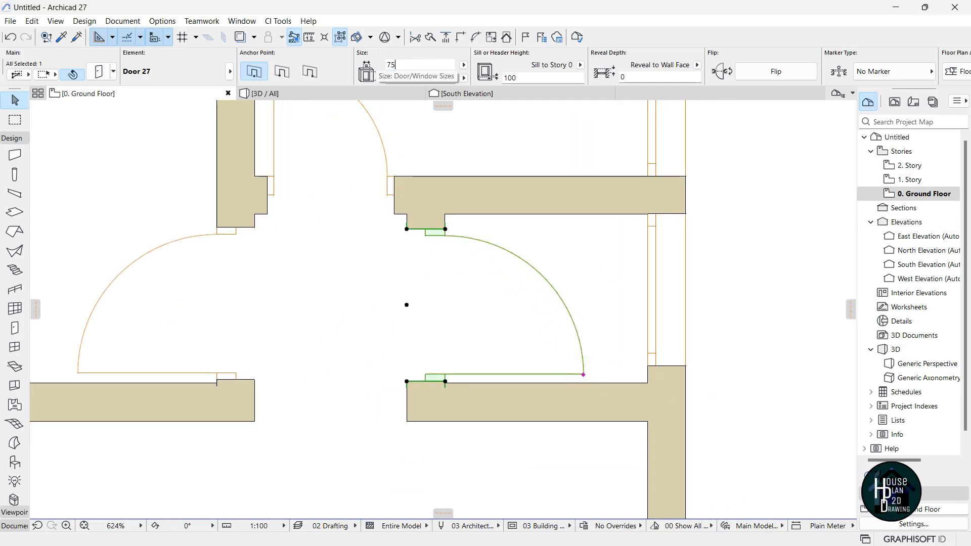
type("0")
key("Return")
scroll(523, 314, "down", 3)
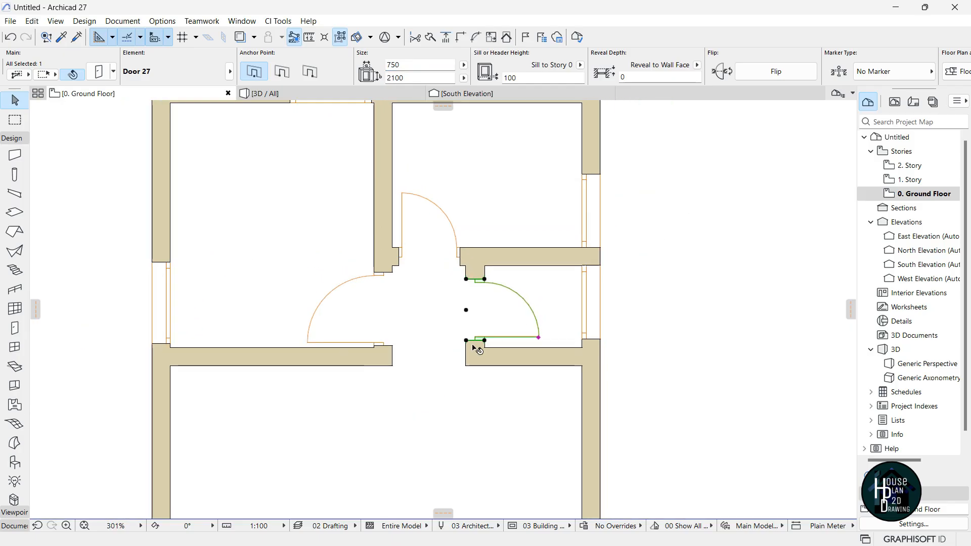
Move the small right room's door down so its lower jamb meets the inner corner of the room's bottom wall.
scroll(500, 362, "up", 3)
scroll(497, 349, "up", 1)
left_click(497, 333)
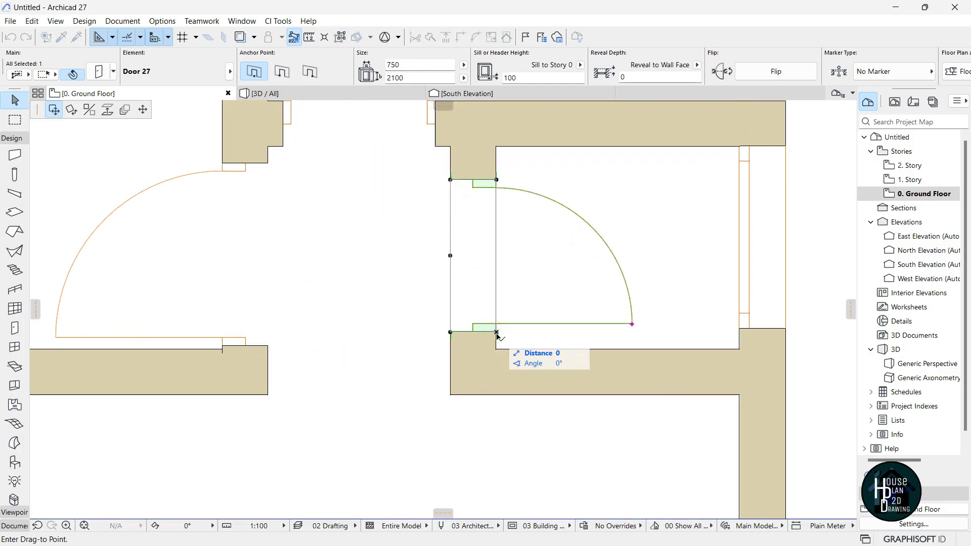
left_click(497, 350)
scroll(499, 385, "down", 3)
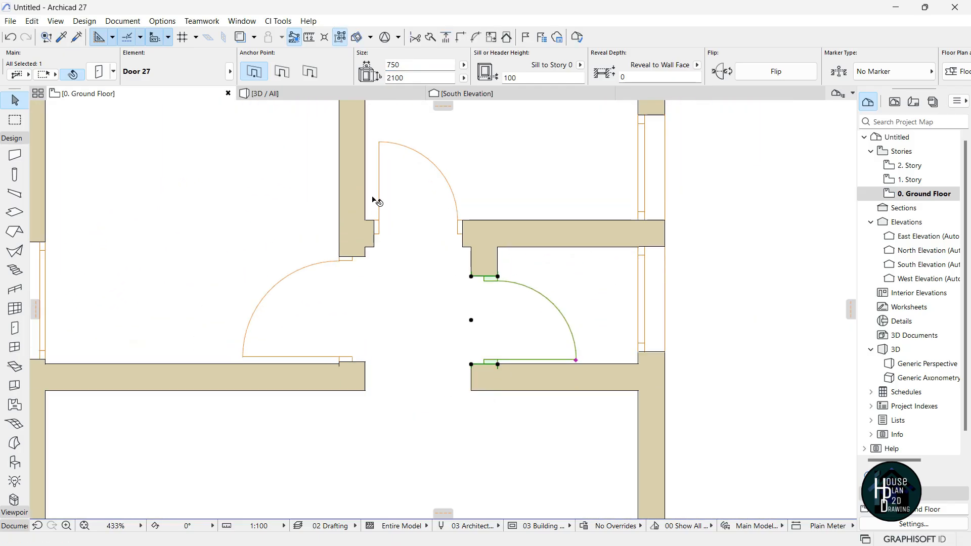
Move the upper-right room's door left until its left jamb meets the central wall's face.
left_click(380, 144)
scroll(376, 215, "up", 4)
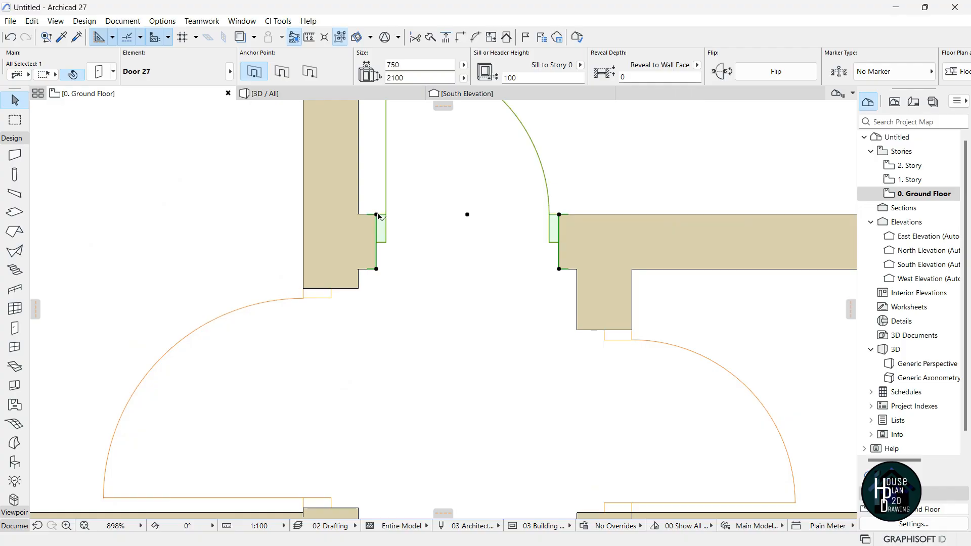
left_click(379, 217)
left_click(358, 216)
scroll(435, 264, "down", 4)
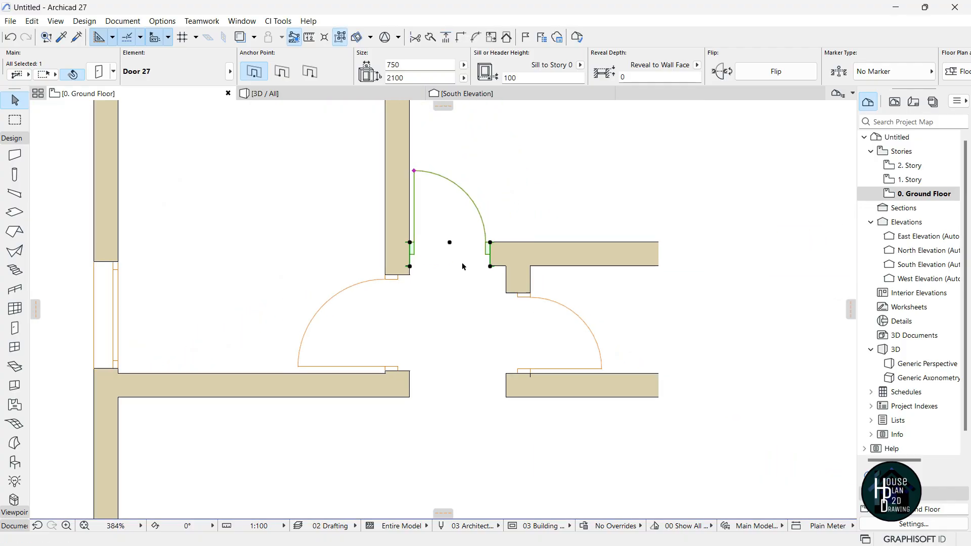
key("Escape")
scroll(518, 257, "down", 3)
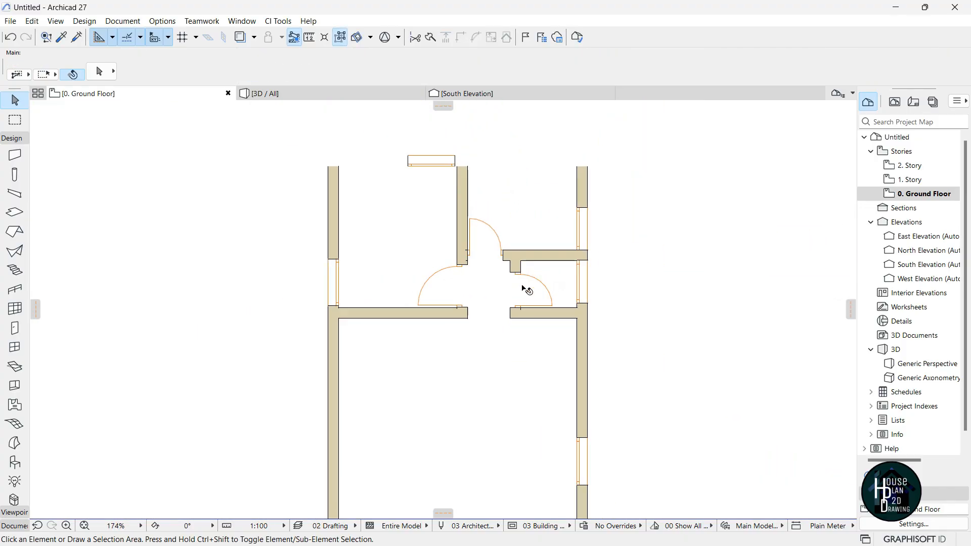
scroll(525, 289, "down", 3)
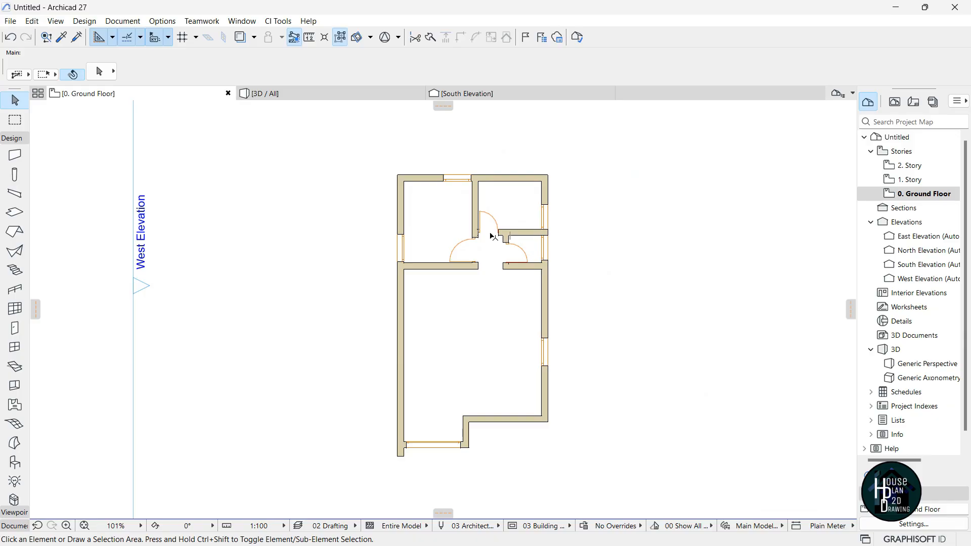
scroll(483, 236, "up", 2)
scroll(483, 258, "up", 1)
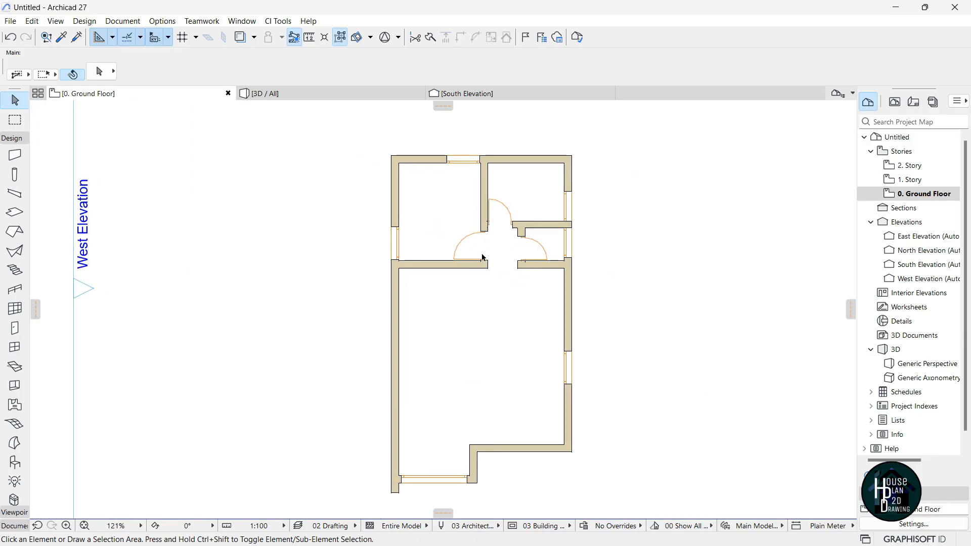
Pick up the settings of the ground floor's 750 × 2100 door in the upper-right room and open the 1. Story plan.
scroll(486, 263, "up", 2)
scroll(494, 269, "down", 3)
scroll(493, 272, "up", 2)
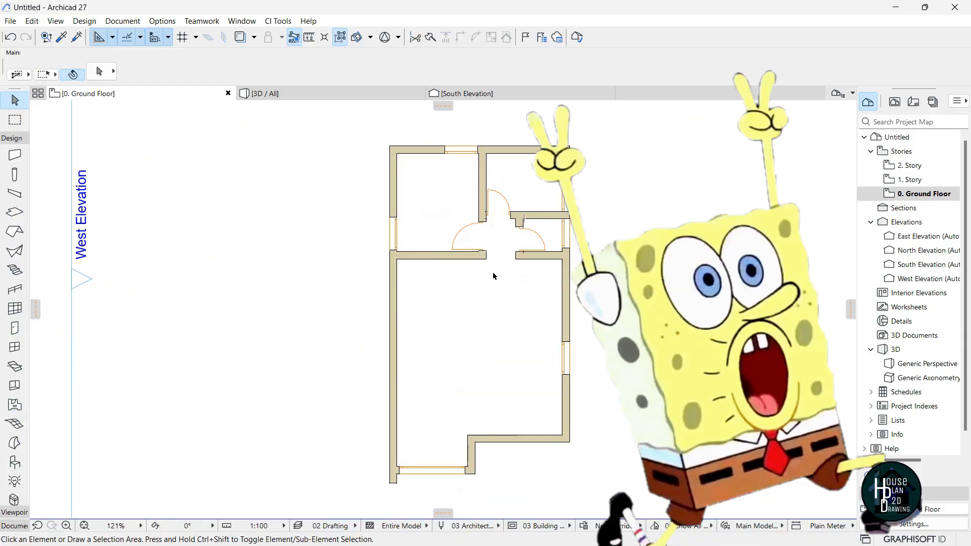
scroll(487, 187, "up", 6)
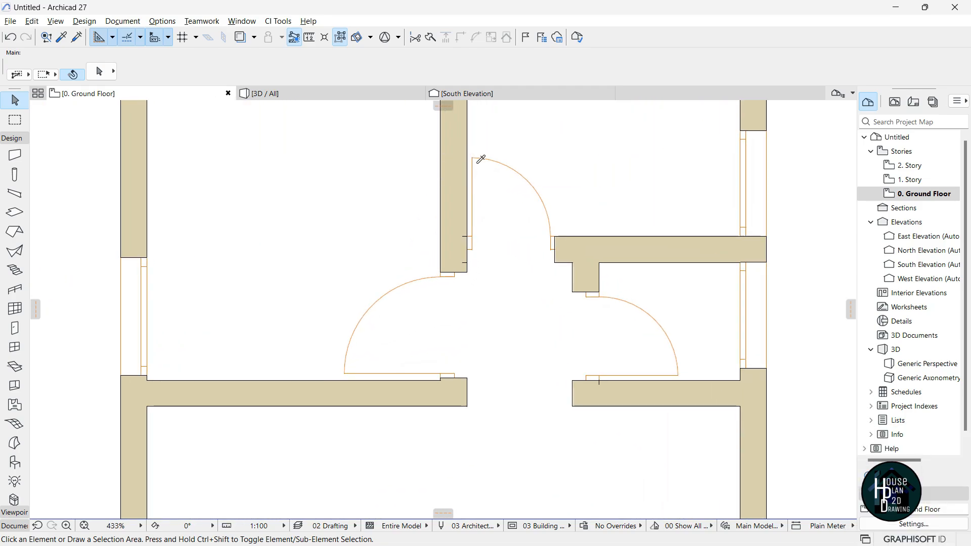
key("alt")
left_click(476, 154, "alt")
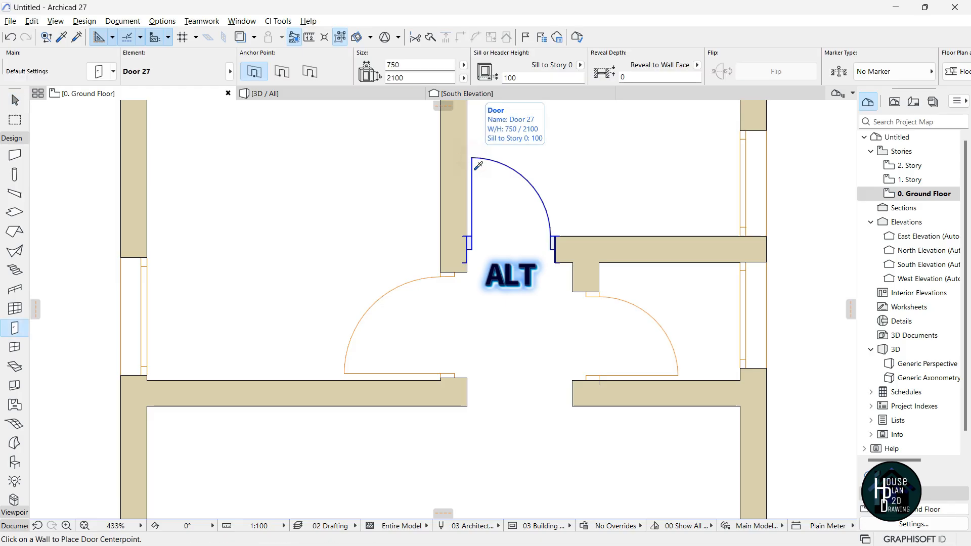
double_click(913, 179)
Place the 750 × 2100 door in the upper-left room's right wall, hinged at its lower end and opening into the small room.
scroll(556, 200, "down", 4)
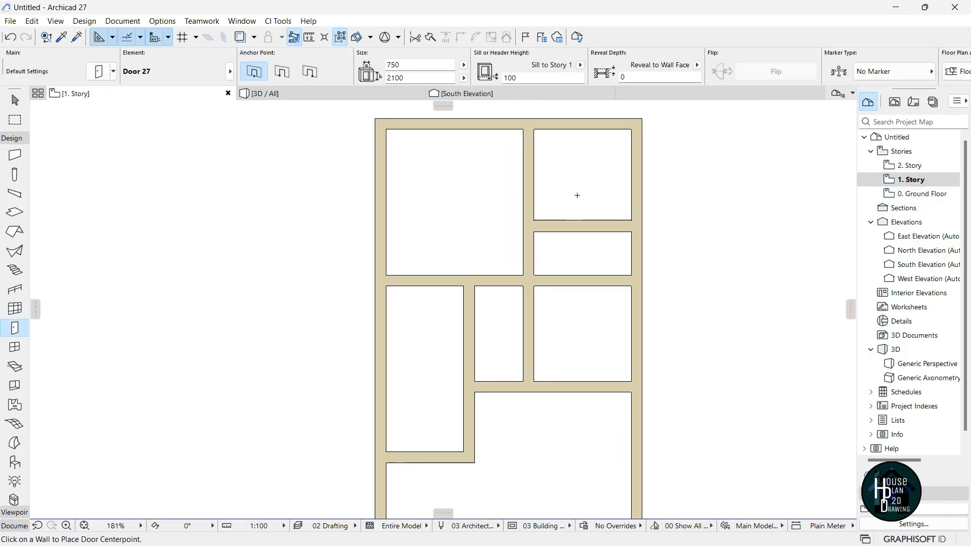
scroll(529, 193, "up", 3)
scroll(532, 199, "up", 1)
scroll(535, 210, "down", 1)
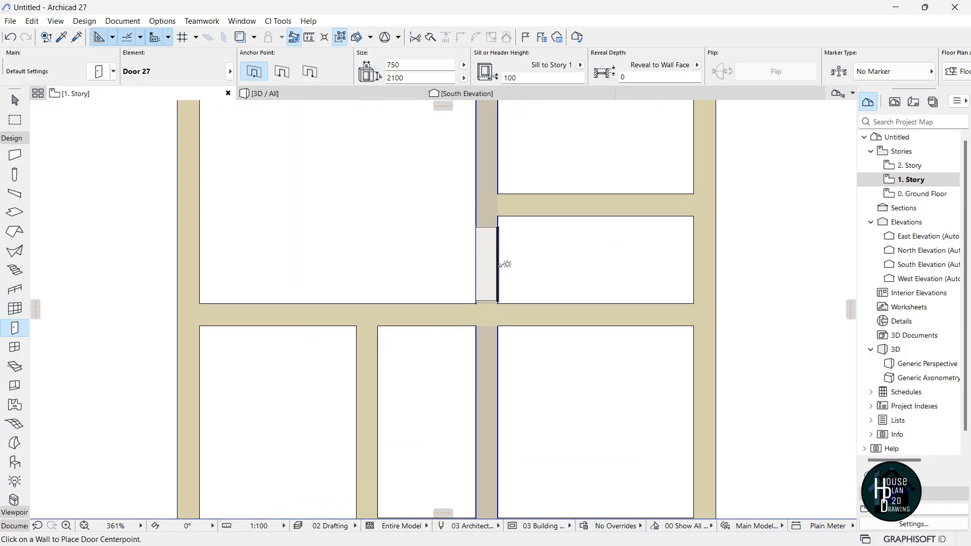
left_click(499, 266)
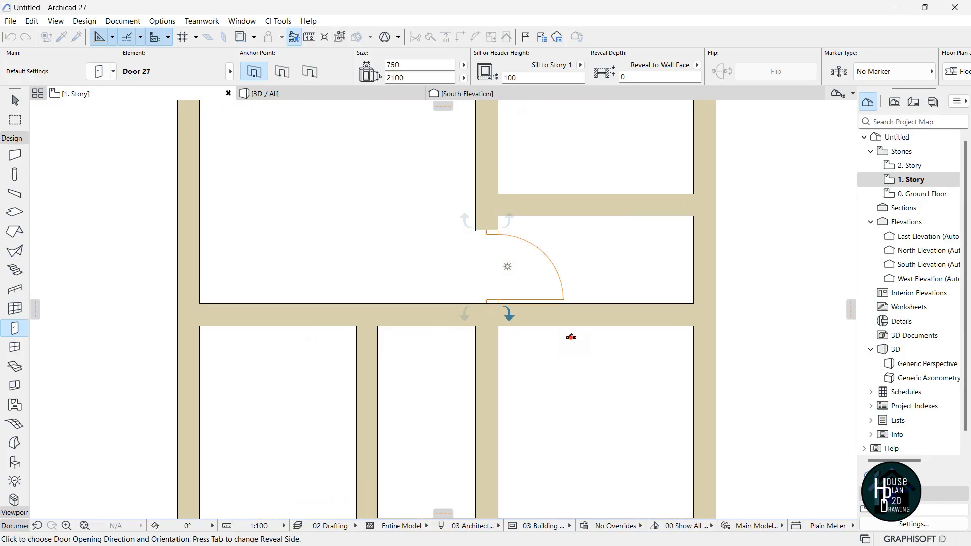
left_click(509, 314)
Place a 750 × 2100 door in the middle-right room's bottom wall, hinged beside the room's left wall and opening into that room.
scroll(523, 253, "down", 5)
scroll(525, 297, "up", 5)
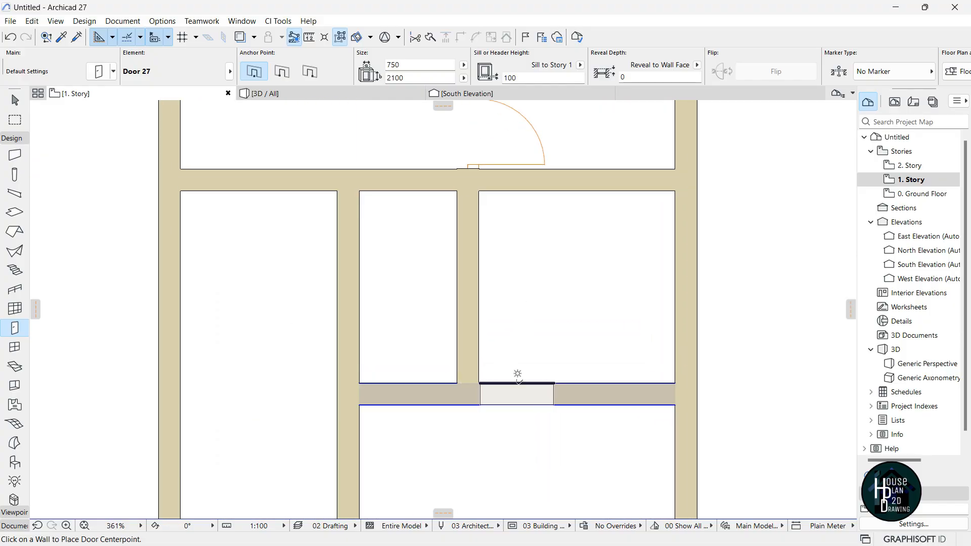
left_click(518, 376)
left_click(473, 321)
Pick up the settings of the ground floor's 900 × 2100 door in the upper-left room and reopen the 1. Story plan.
scroll(520, 330, "down", 6)
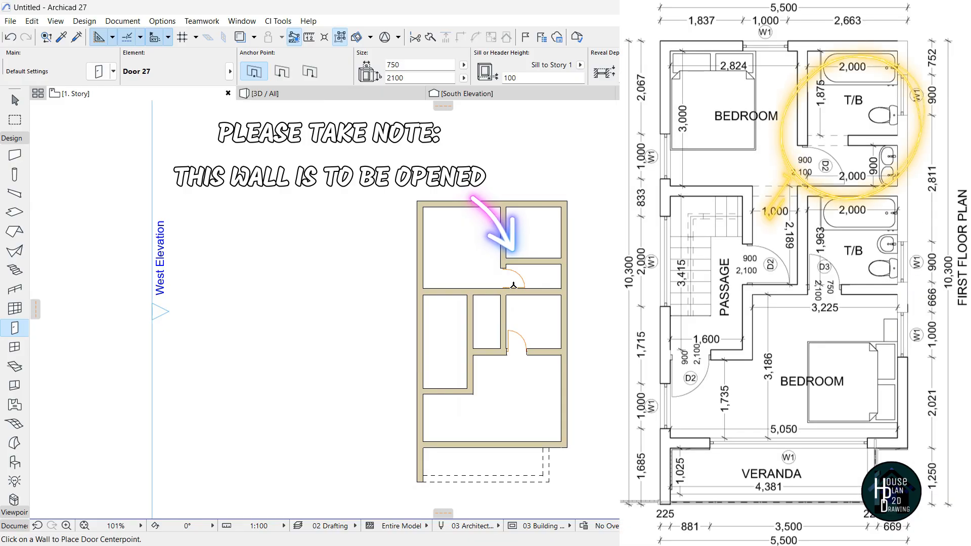
scroll(514, 284, "up", 3)
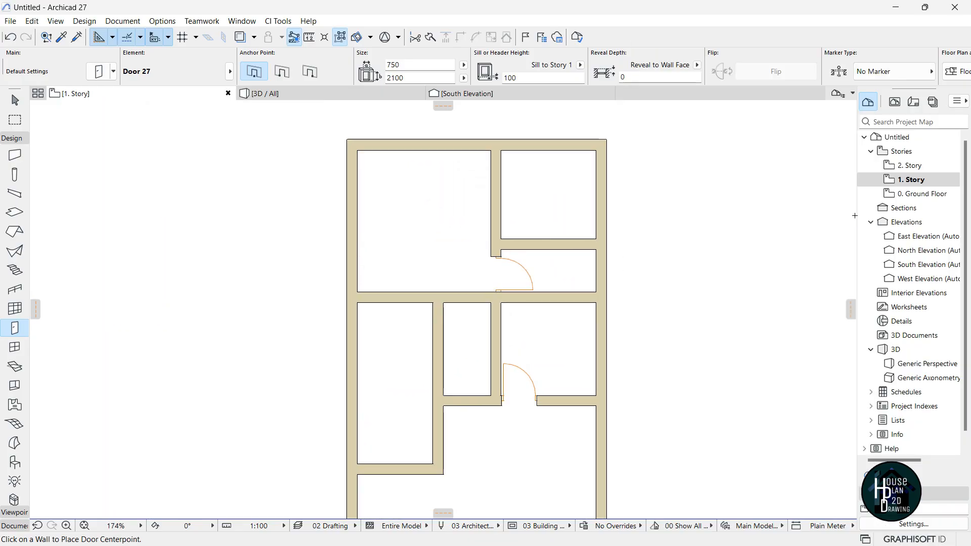
double_click(922, 195)
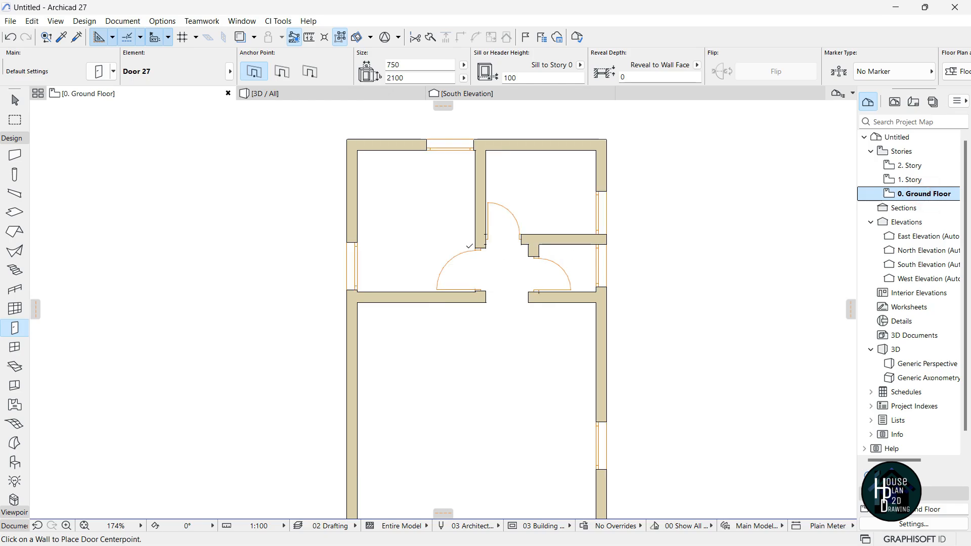
scroll(438, 302, "up", 4)
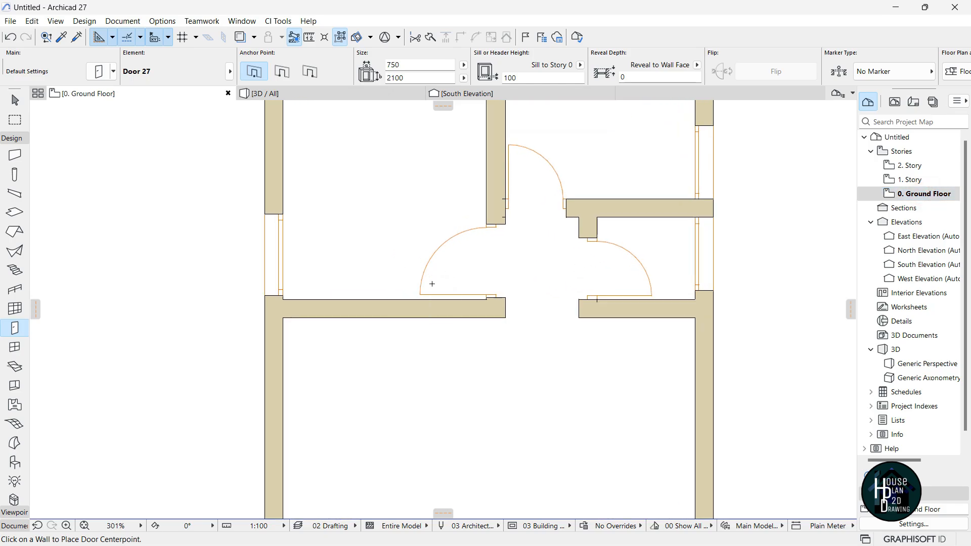
scroll(432, 283, "up", 4)
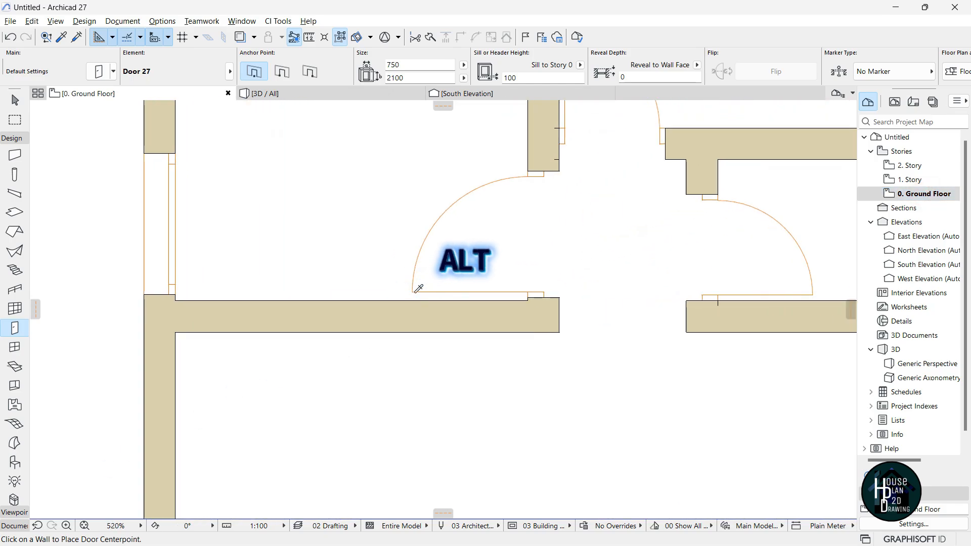
double_click(910, 179)
Place the 900 × 2100 door in the left wall of the narrow middle room, hinged at the lower corner and opening into that room.
scroll(538, 260, "down", 8)
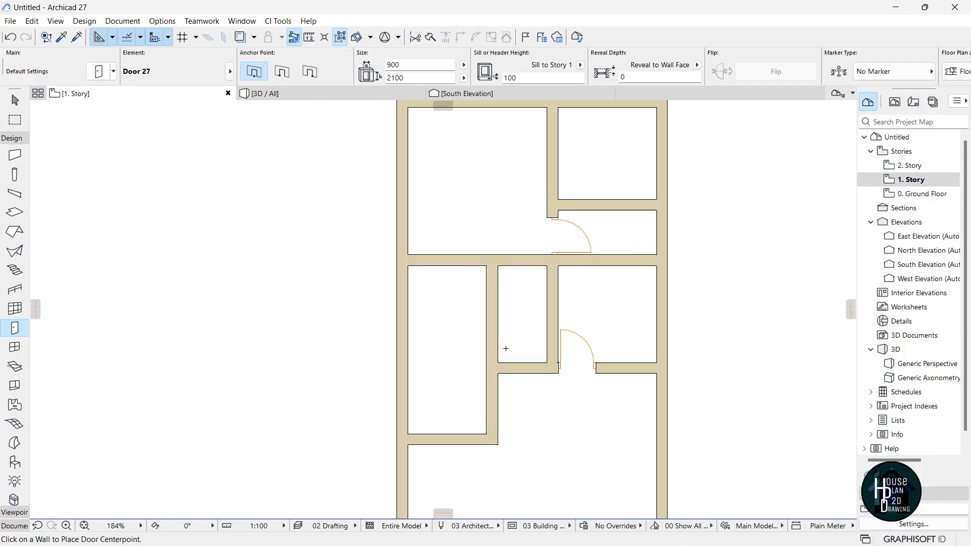
scroll(506, 349, "up", 5)
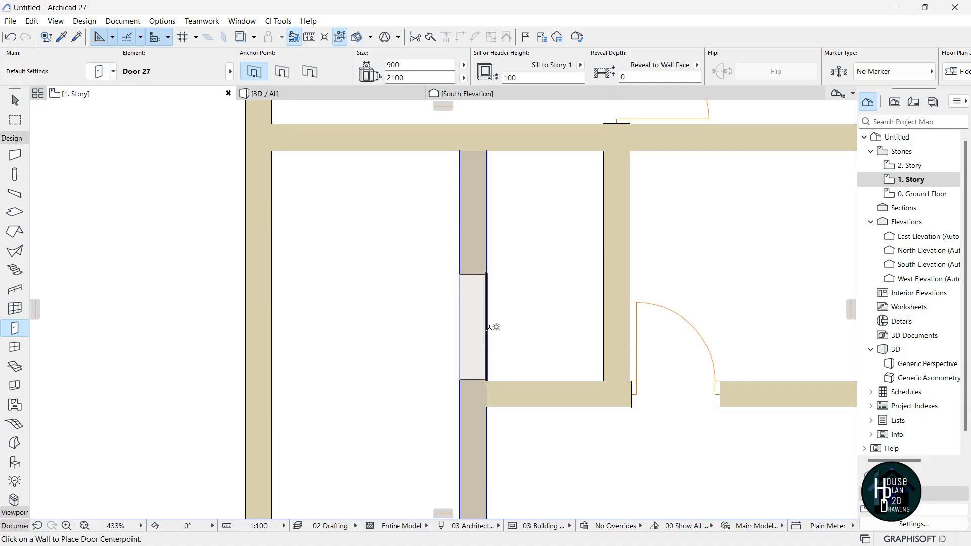
left_click(490, 327)
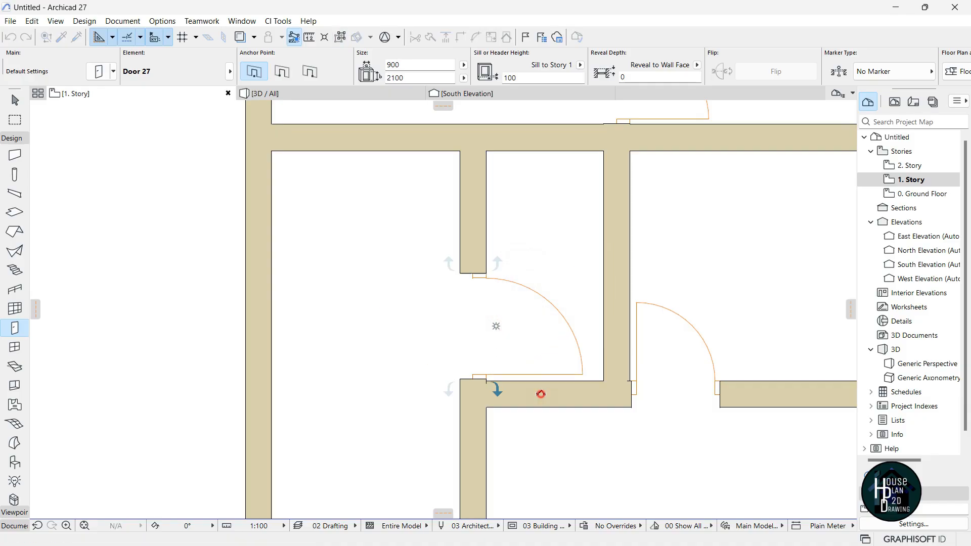
left_click(538, 392)
Place a 900 × 2100 door in the passage's bottom wall, hinged against the left exterior wall and opening downward, and end door placement.
scroll(505, 377, "down", 7)
scroll(505, 377, "up", 6)
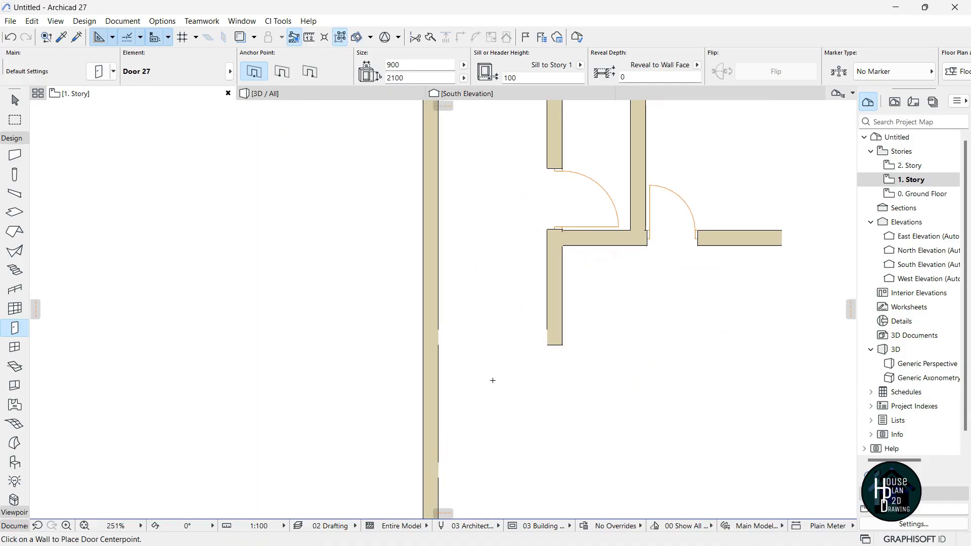
left_click(447, 316)
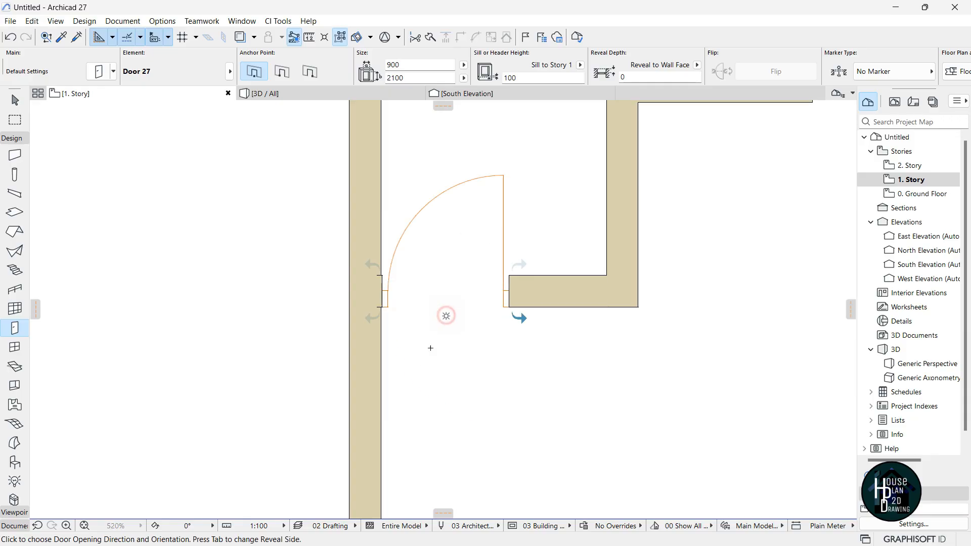
left_click(402, 393)
scroll(403, 310, "down", 6)
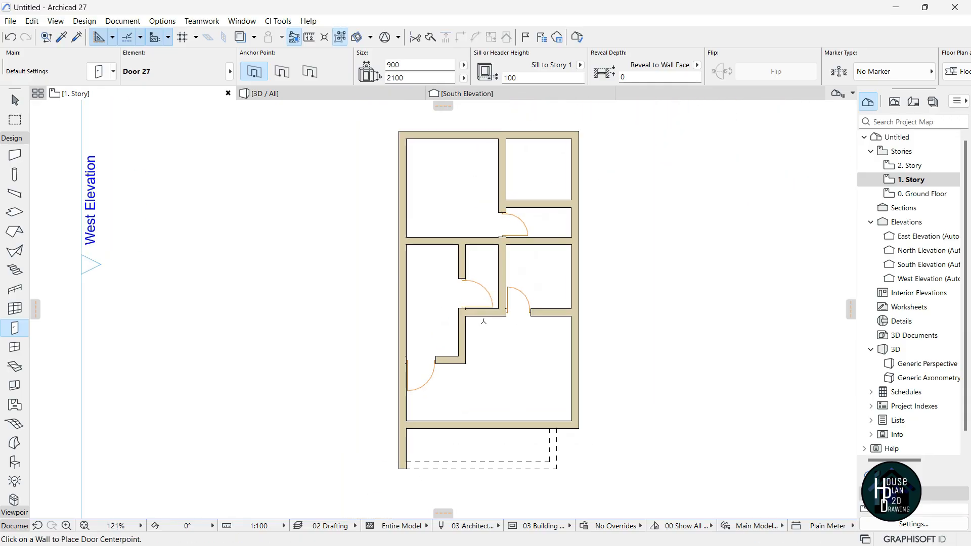
key("Escape")
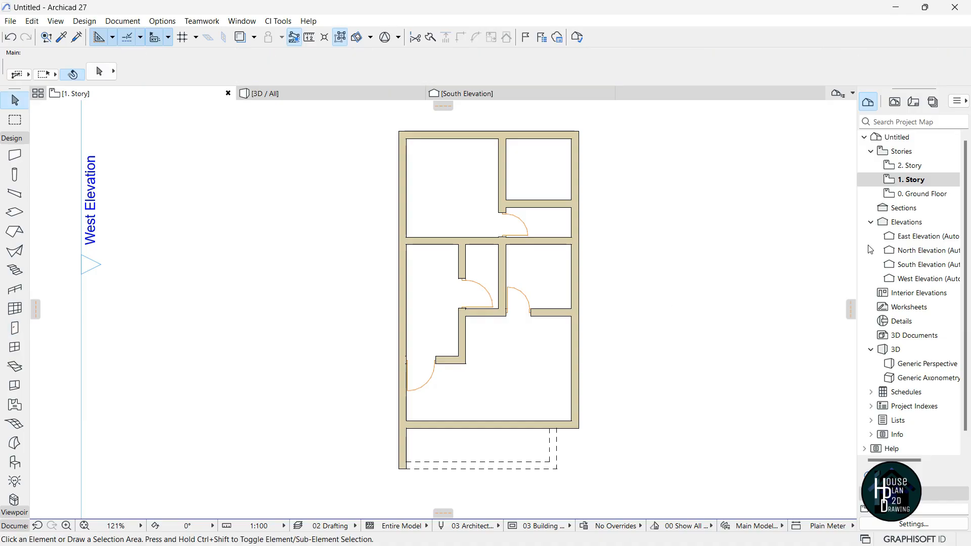
Pick up the settings of the 1000 × 1500 window in the ground floor's top wall and return to the 1. Story plan.
double_click(925, 194)
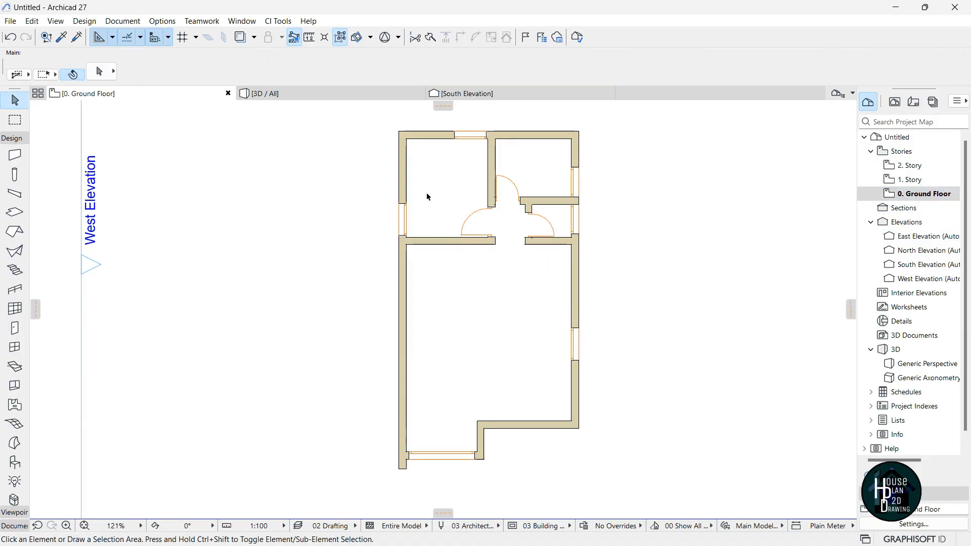
scroll(474, 185, "up", 5)
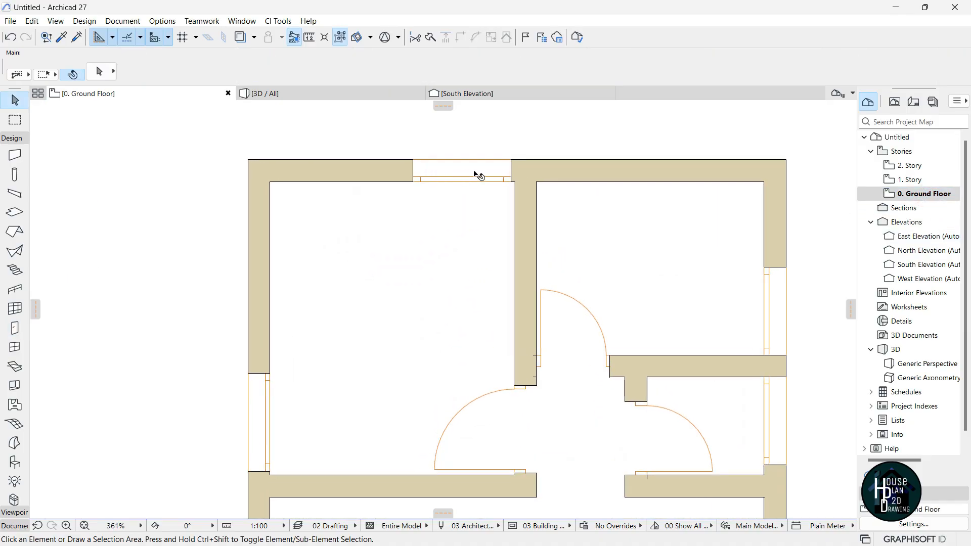
key("alt")
left_click(462, 167, "alt")
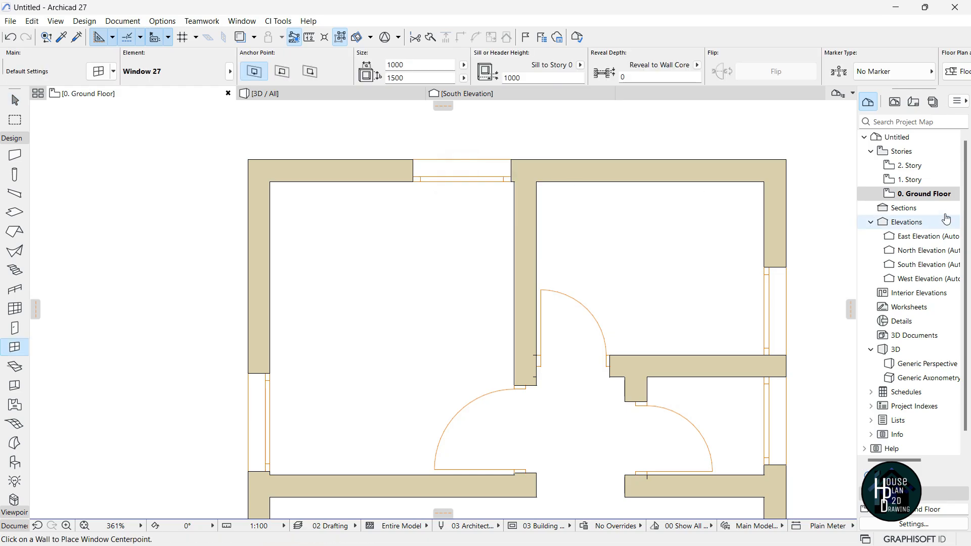
left_click(920, 181)
Place 1000 × 1500 windows in the upper-left room's top wall near its right corner and in its left wall at the lower corner.
scroll(540, 202, "down", 5)
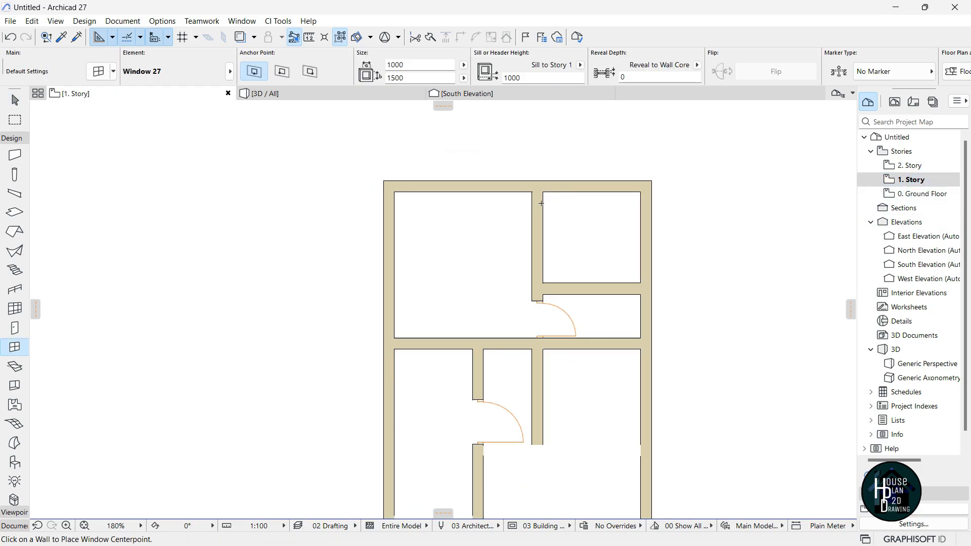
scroll(484, 196, "up", 2)
scroll(489, 189, "up", 1)
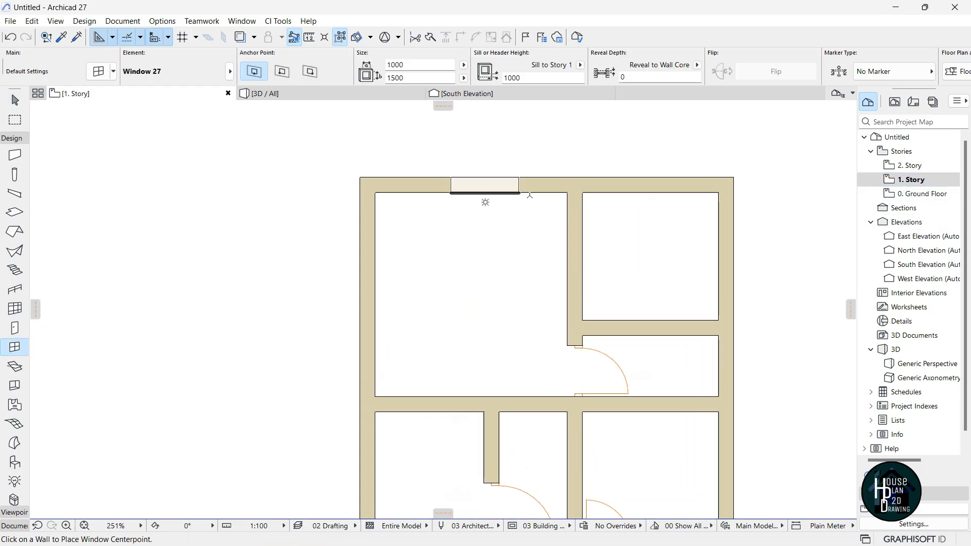
left_click(532, 194)
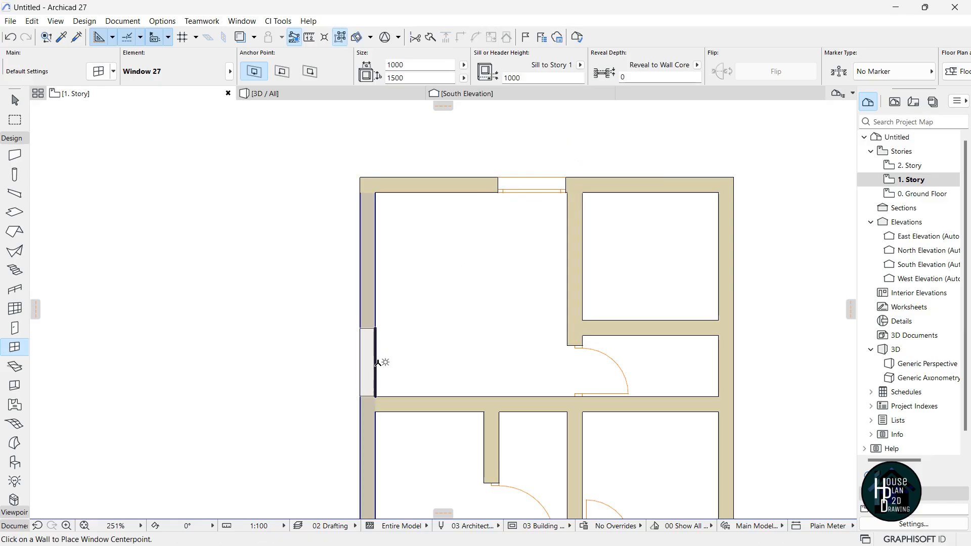
left_click(379, 360)
Place a 1000 × 1500 window in the left exterior wall of the passage, near the middle of the wall.
scroll(600, 263, "down", 4)
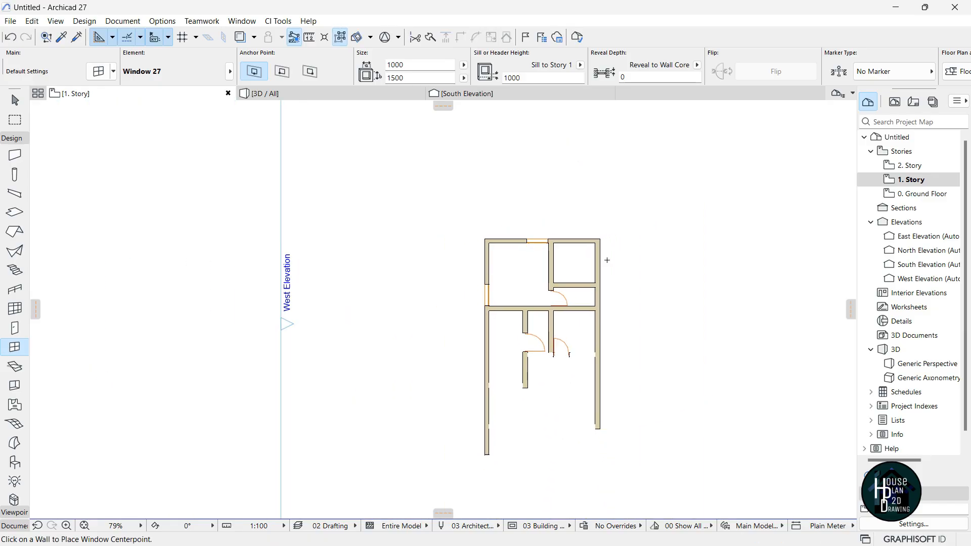
scroll(550, 245, "up", 2)
scroll(551, 244, "down", 3)
scroll(505, 368, "up", 5)
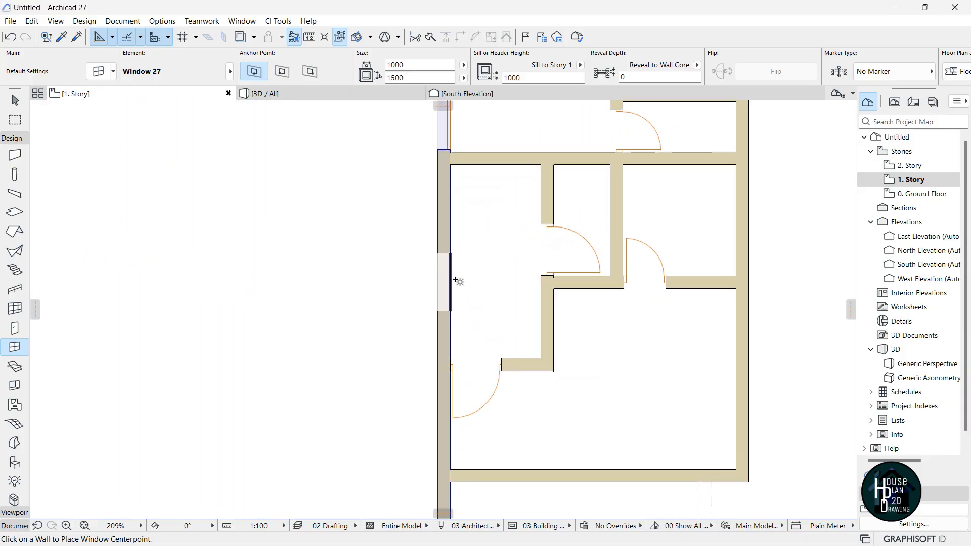
left_click(456, 268)
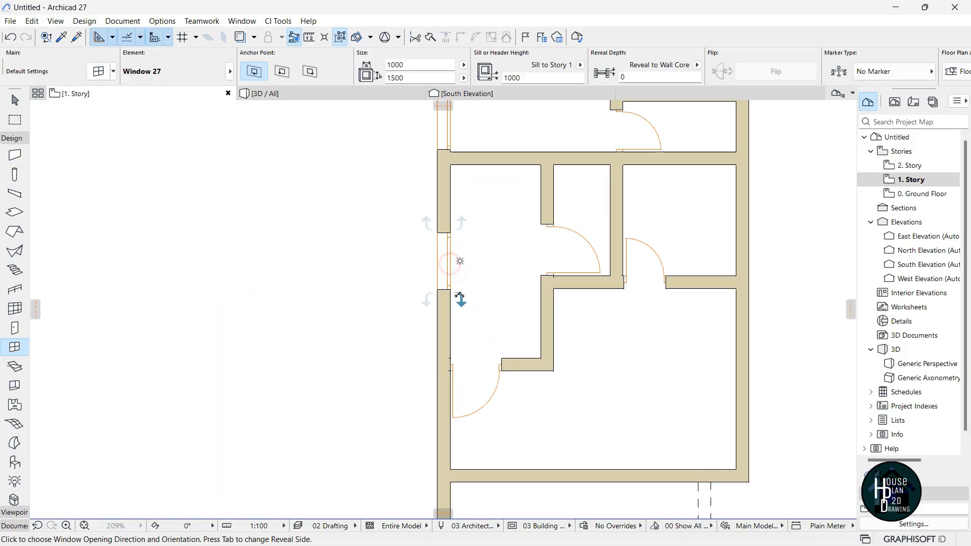
left_click(460, 302)
Place 1000 × 1500 windows in the bottom room's left wall beside the door and in its right wall near the upper corner.
scroll(484, 221, "down", 5)
scroll(484, 220, "up", 7)
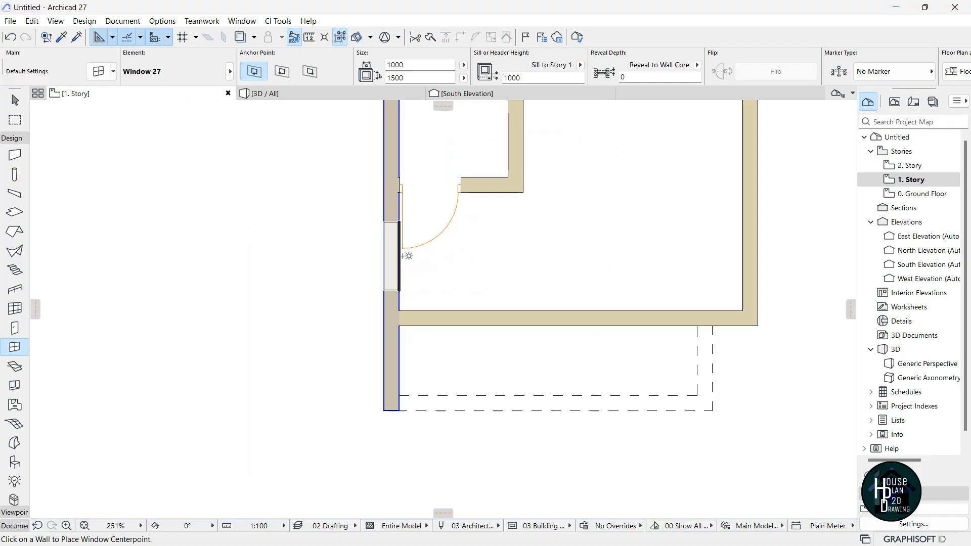
scroll(438, 283, "down", 4)
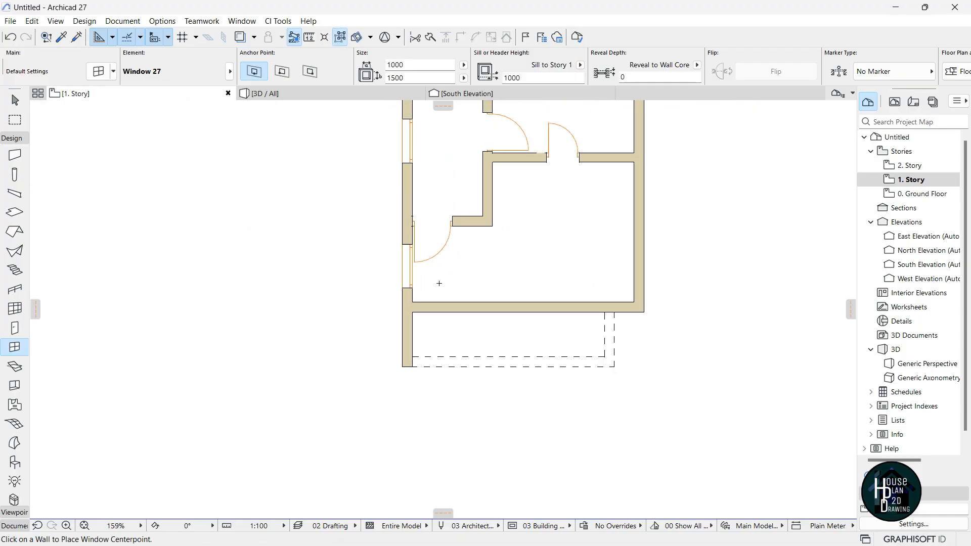
scroll(489, 288, "down", 1)
scroll(516, 284, "up", 5)
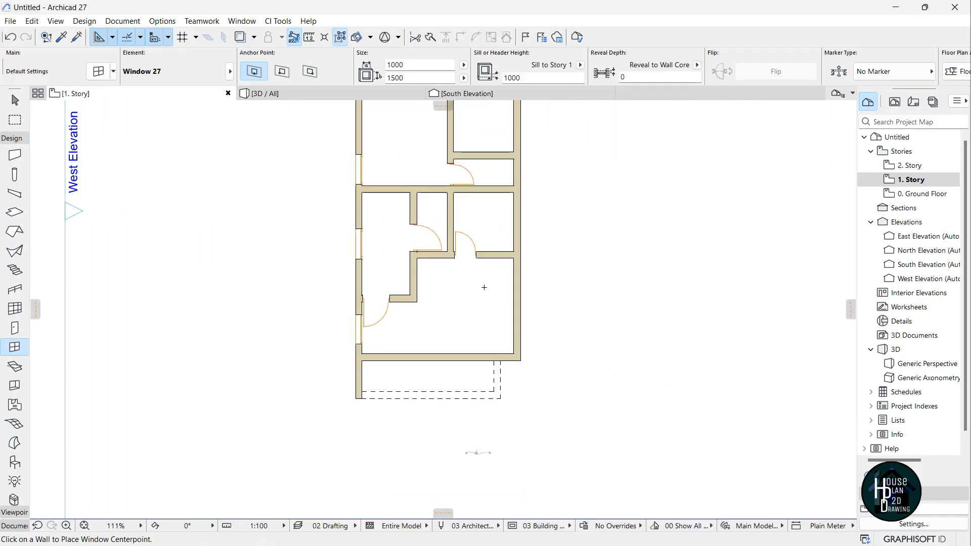
scroll(516, 284, "up", 1)
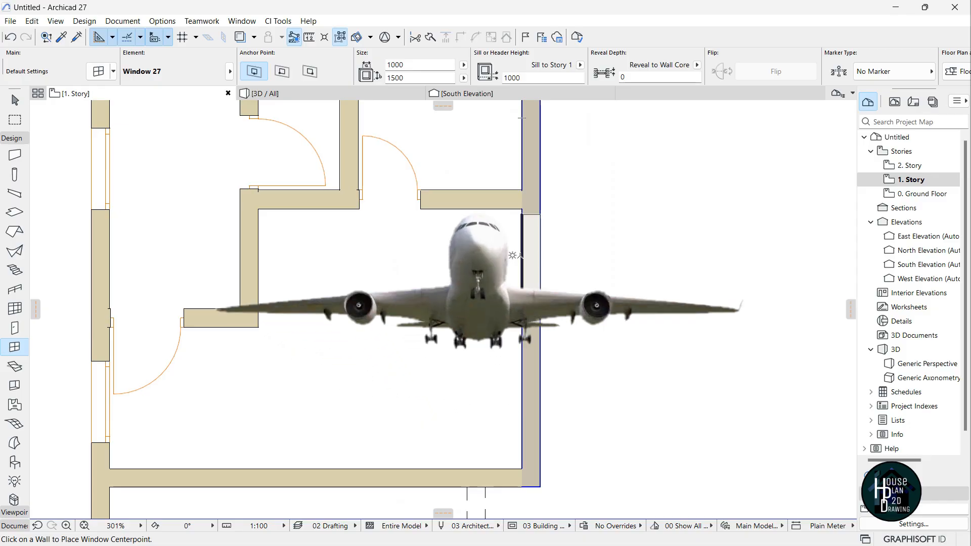
scroll(508, 313, "down", 3)
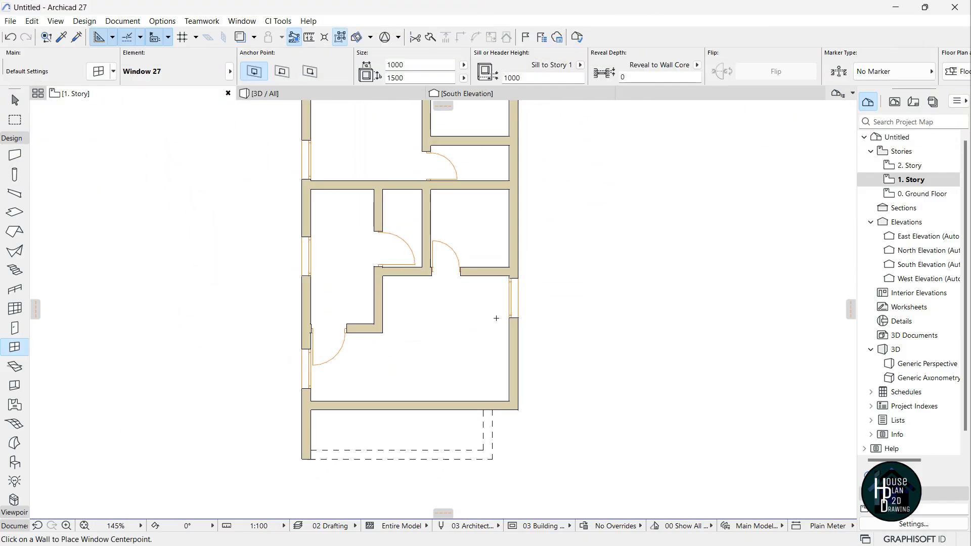
Pick up the settings of the 900 × 1500 window in the ground floor's right exterior wall and return to the 1. Story plan.
scroll(556, 158, "up", 2)
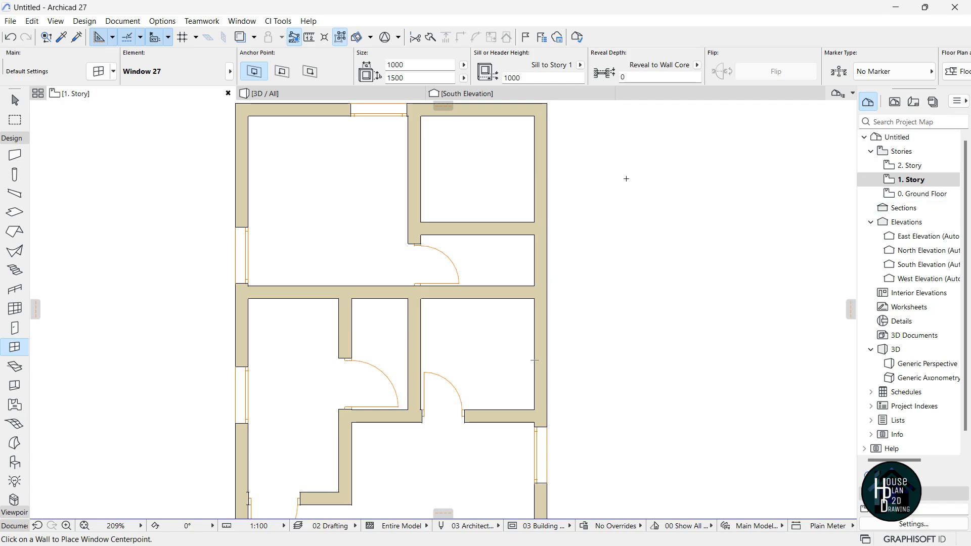
left_click(920, 194)
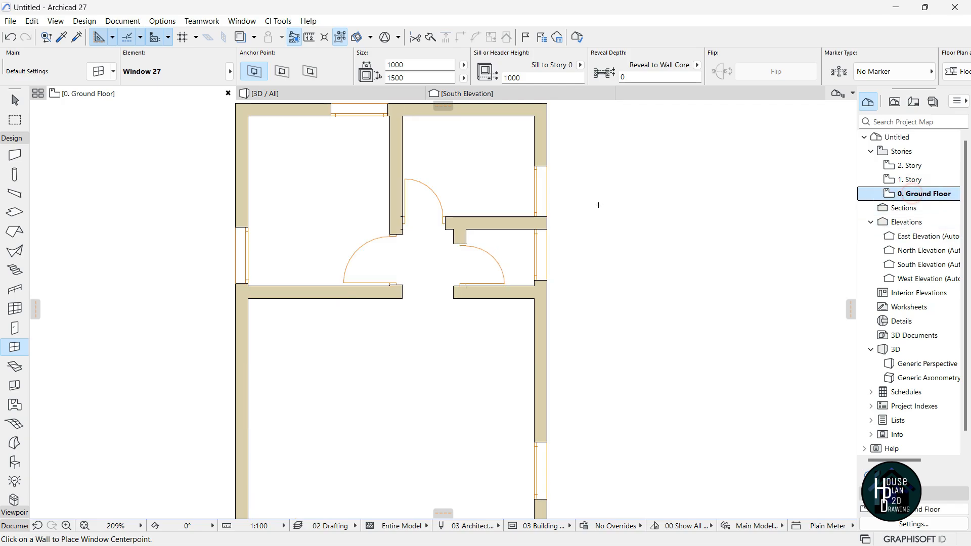
key("alt")
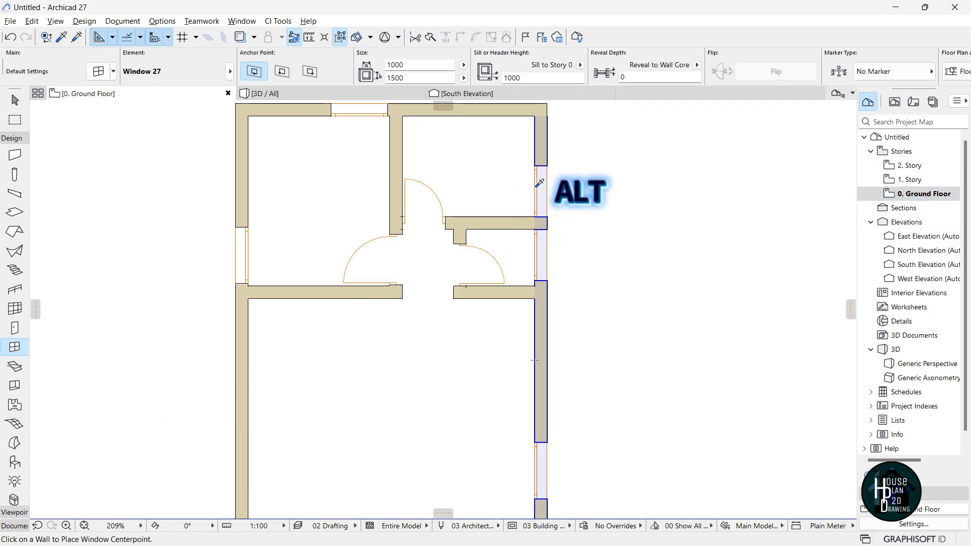
left_click(542, 185, "alt")
left_click(911, 180)
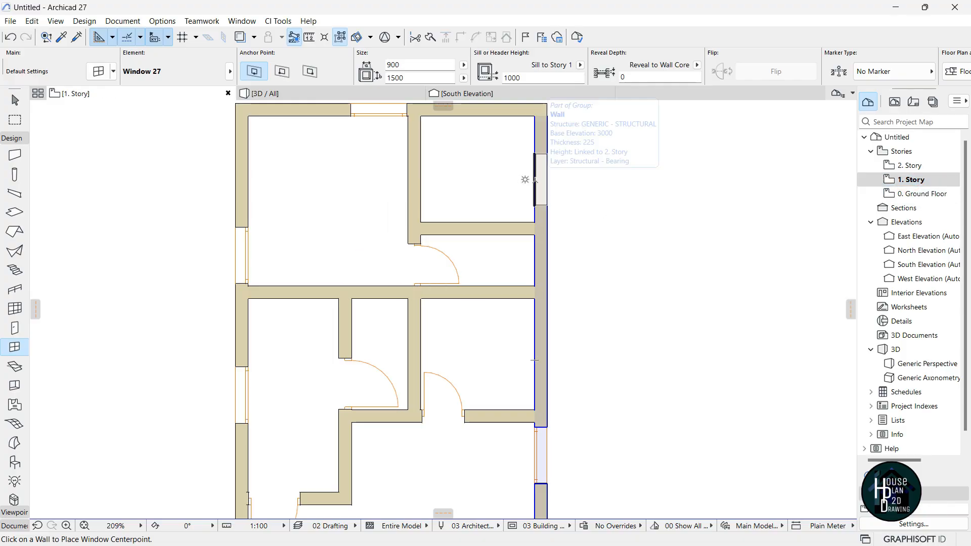
Place 900 × 1500 windows in the right exterior wall, one in the upper-right room and one in the middle-right room.
left_click(525, 165)
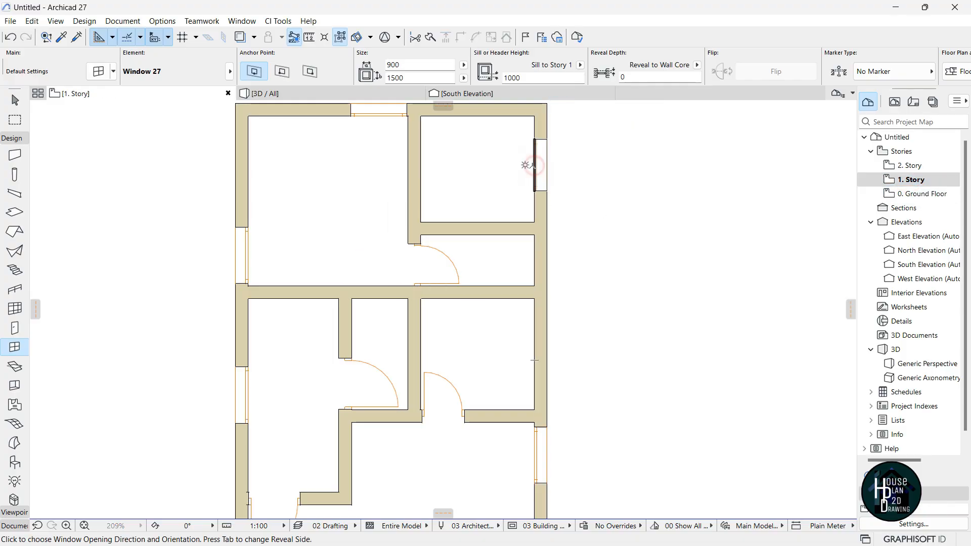
left_click(520, 191)
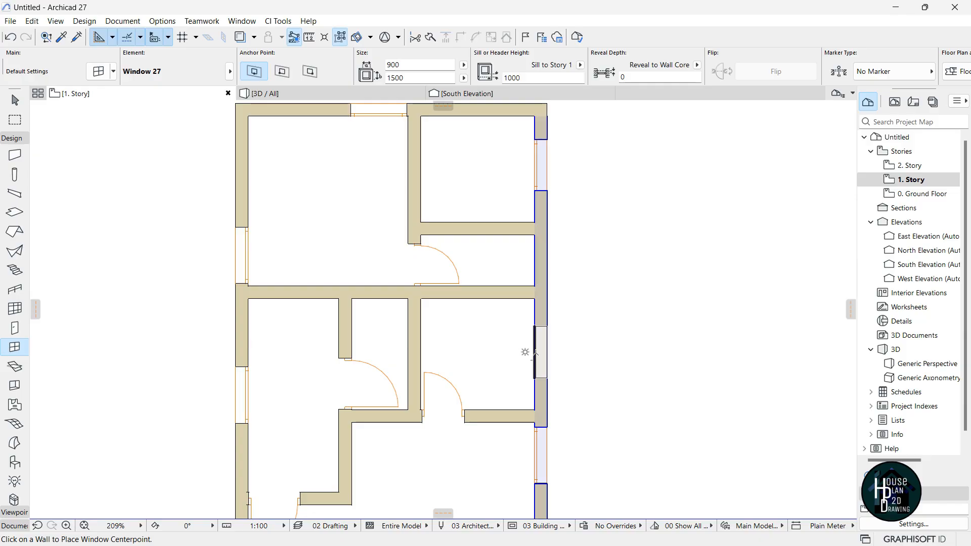
left_click(525, 359)
left_click(519, 394)
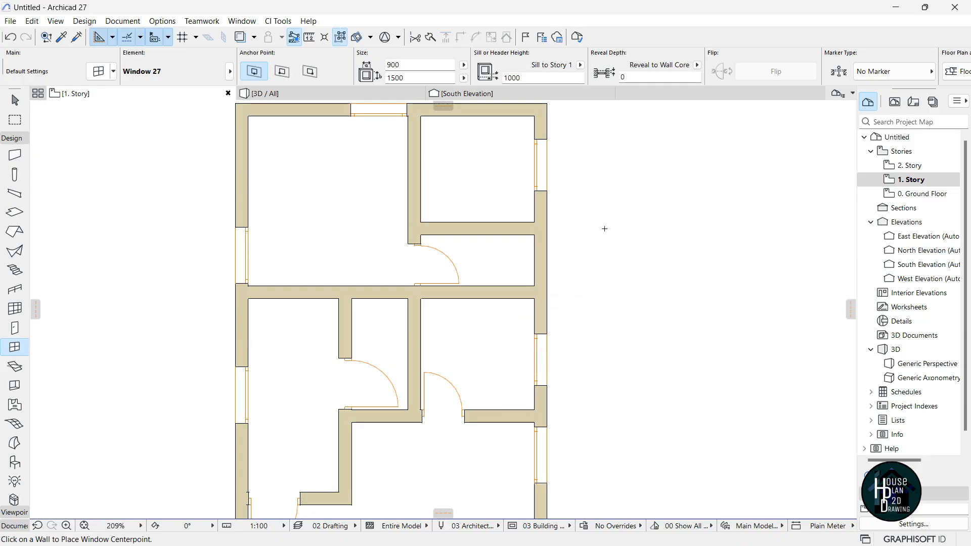
scroll(597, 268, "down", 3)
scroll(518, 206, "down", 3)
scroll(509, 250, "up", 3)
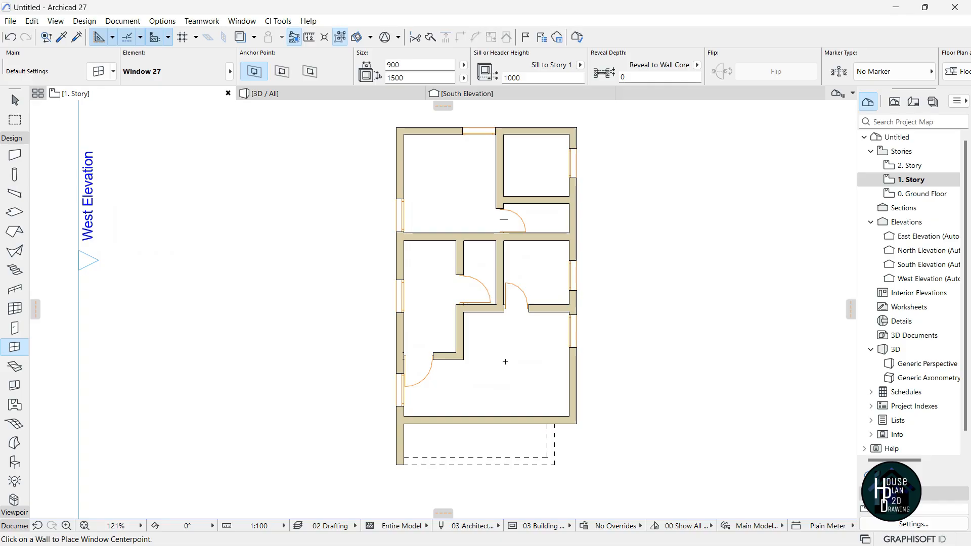
left_click(500, 421)
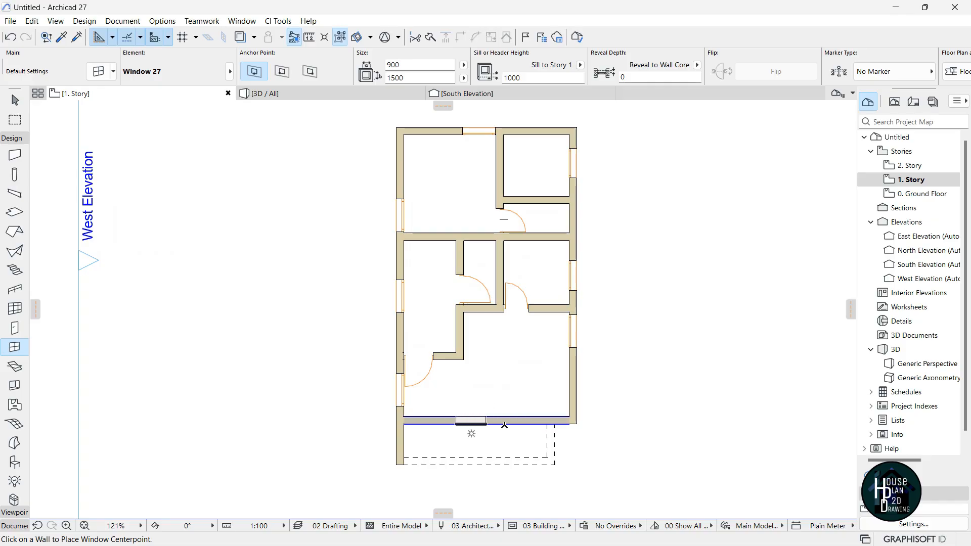
left_click(519, 431)
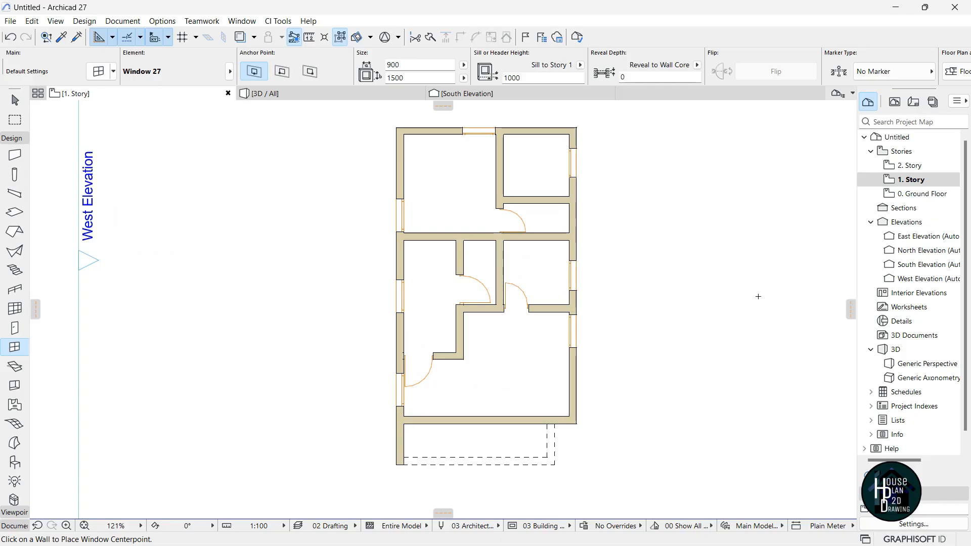
Pick up the 2000 × 1500 window settings from the ground floor's front wall and place one in the 1. Story's bottom wall.
double_click(920, 194)
scroll(436, 458, "up", 5)
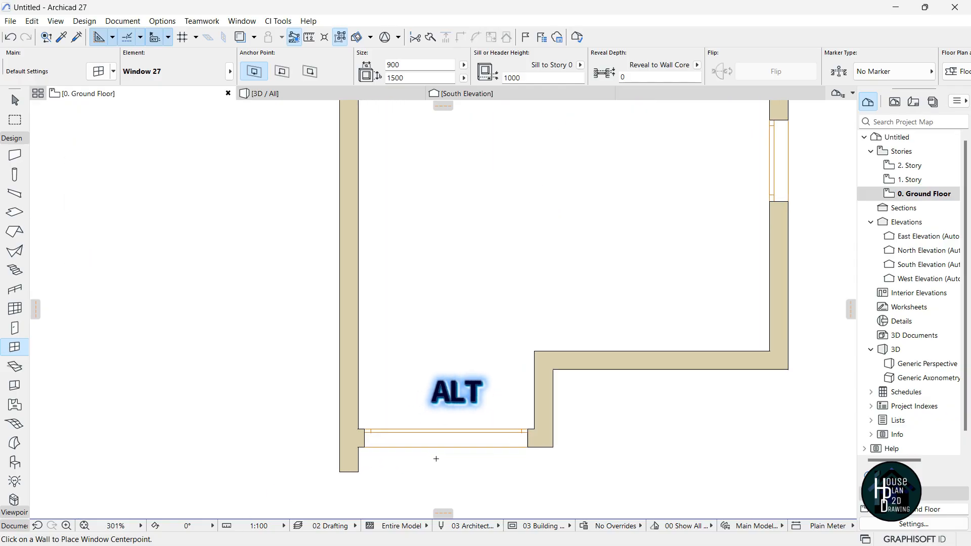
left_click(442, 448, "alt")
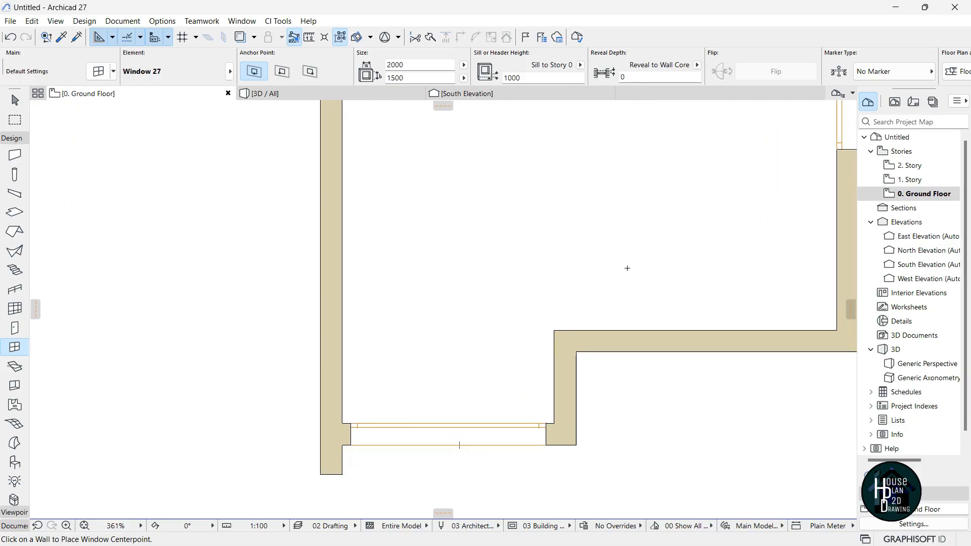
double_click(910, 180)
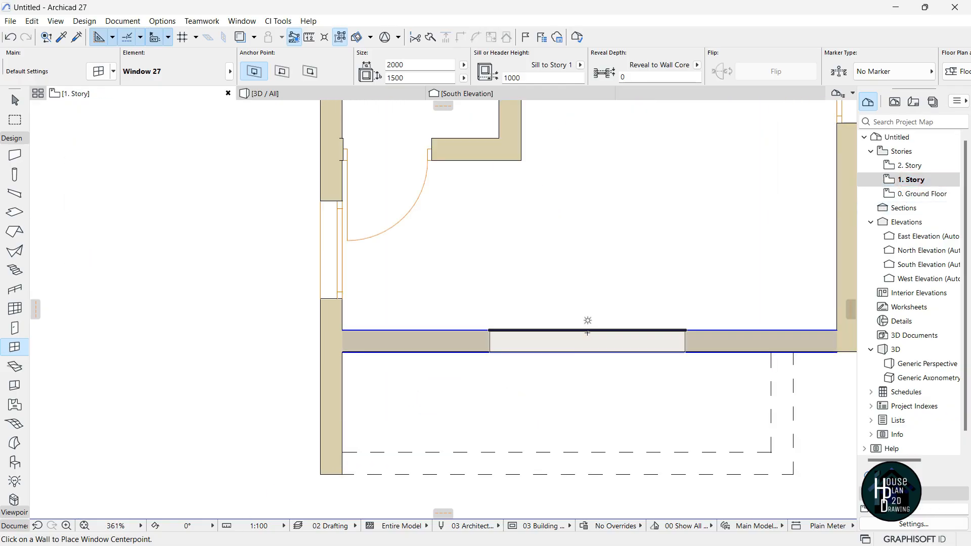
left_click(611, 330)
left_click(537, 271)
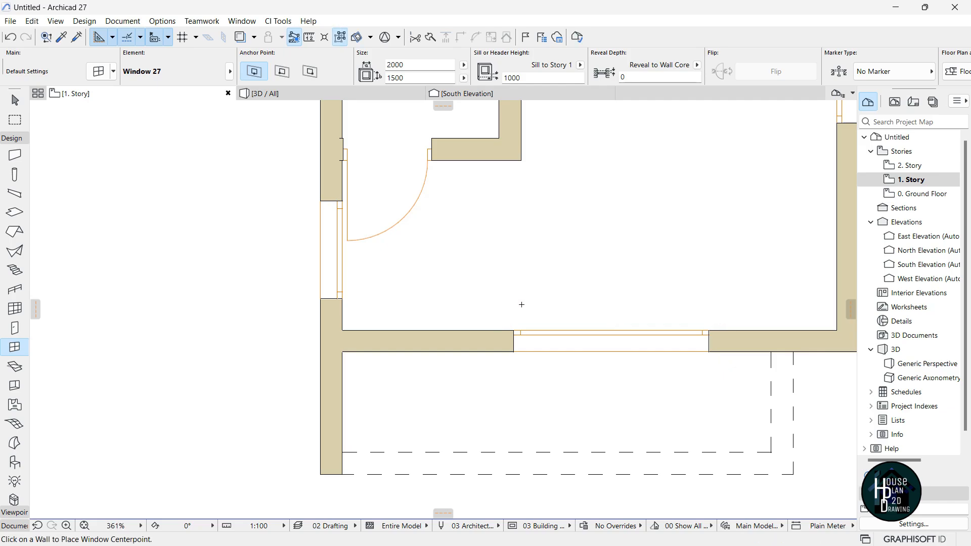
key("Escape")
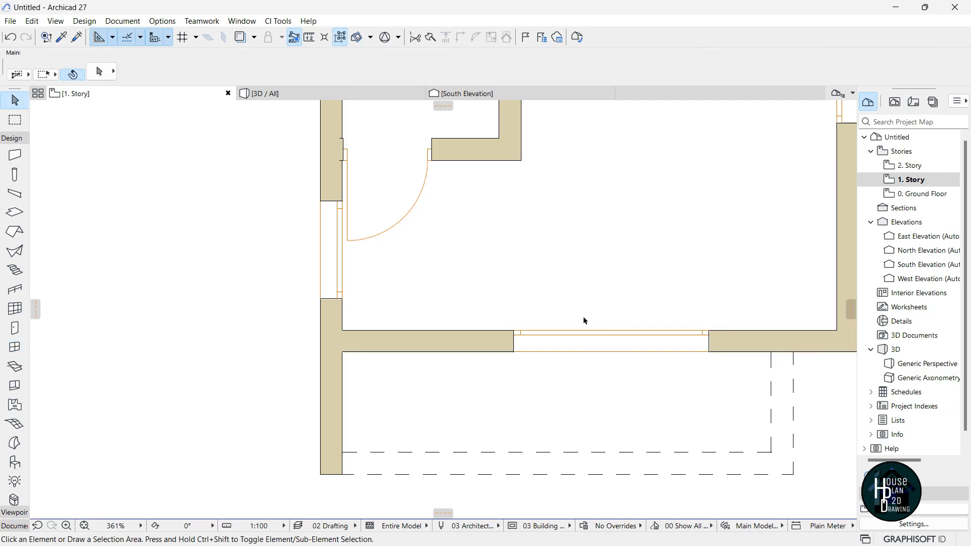
Set the bottom wall window's width to 3500 and move it to align its right edge with the inner dashed outline below.
left_click(609, 342)
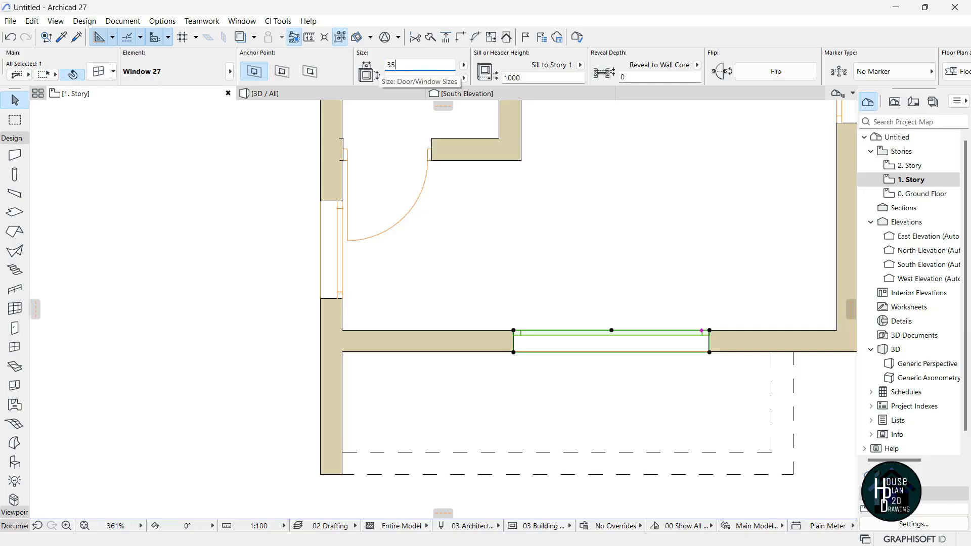
type("3500")
key("Return")
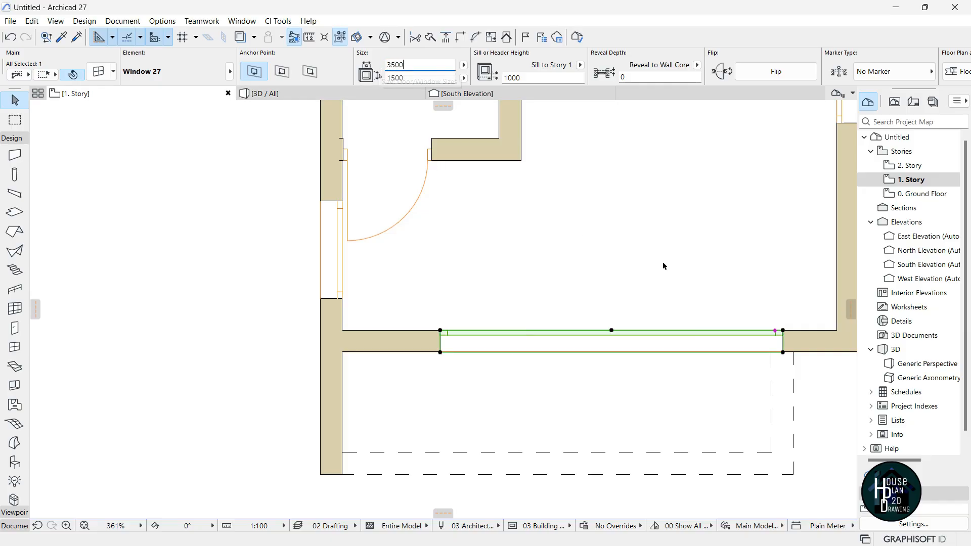
left_click(783, 353)
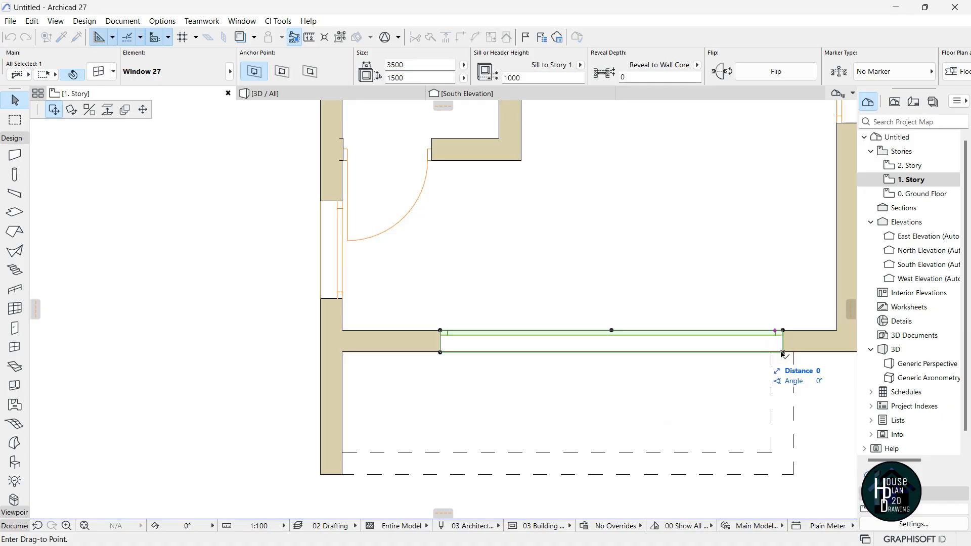
left_click(773, 354)
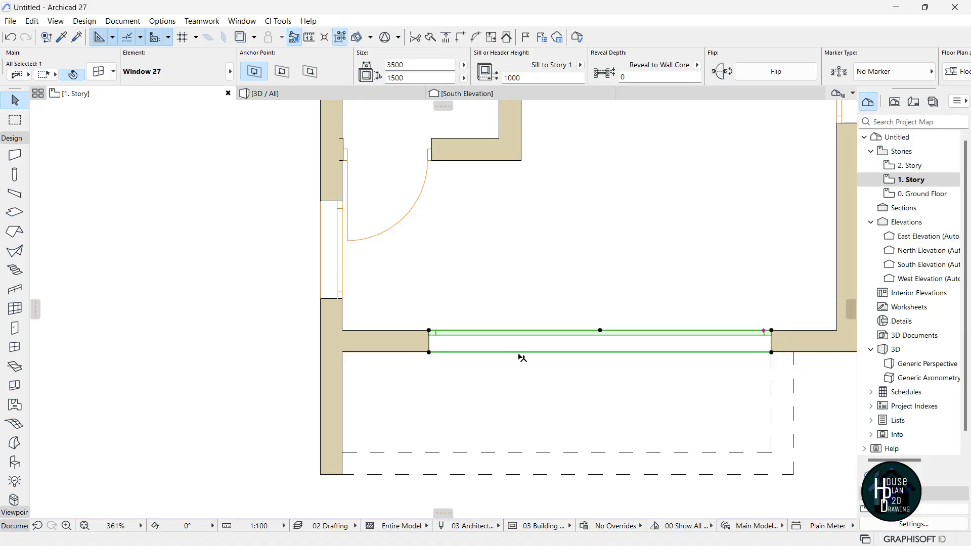
key("Escape")
Return to the 0. Ground Floor plan with the whole layout in view.
scroll(529, 309, "down", 5)
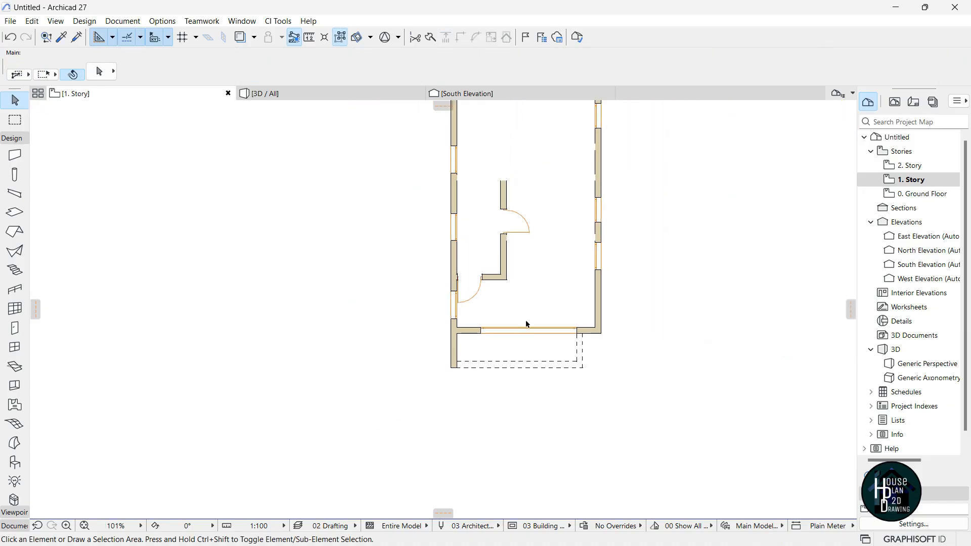
middle_click_drag(597, 174, 591, 228)
scroll(570, 249, "up", 1)
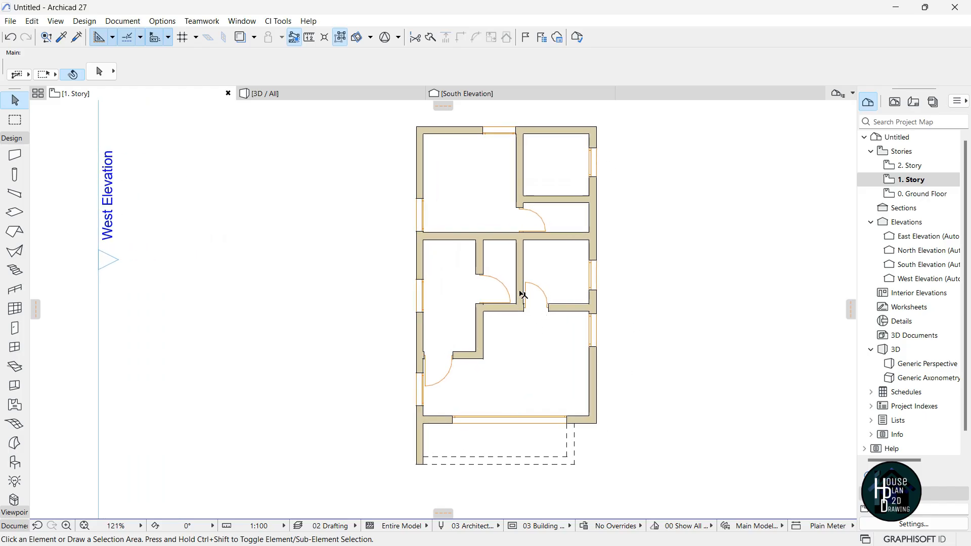
double_click(923, 194)
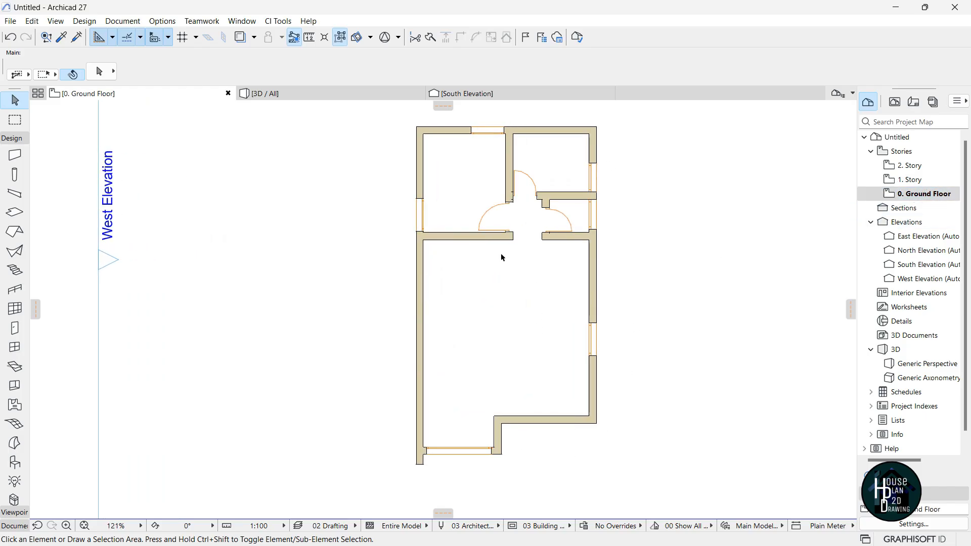
scroll(501, 277, "down", 2)
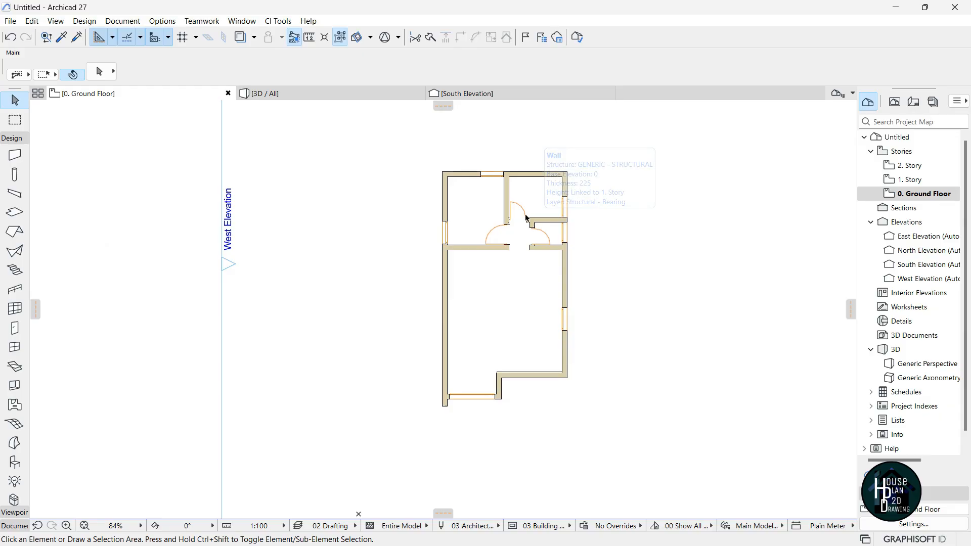
scroll(523, 229, "up", 2)
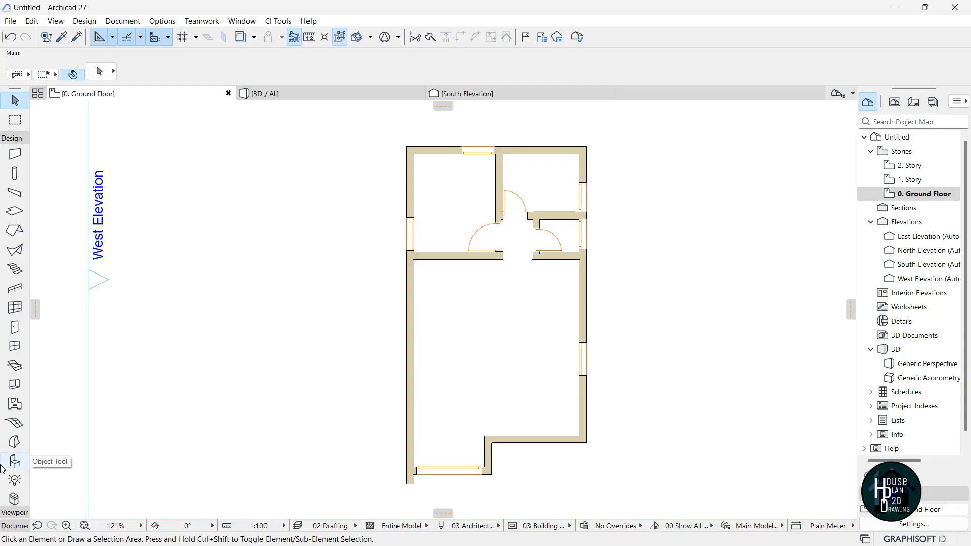
Start a linear dimension chain along the top exterior wall, marking its outer corners and both sides of the window.
left_click(14, 526)
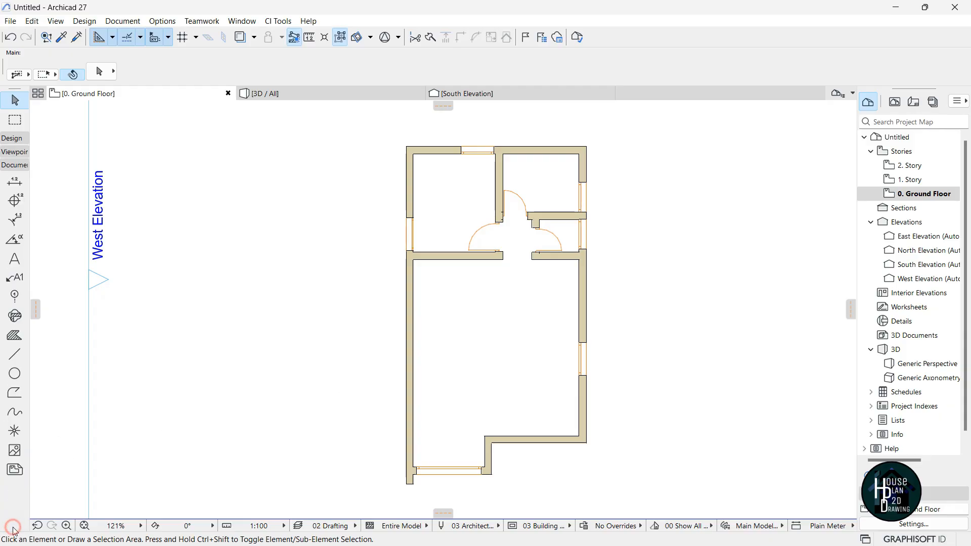
left_click(14, 184)
scroll(502, 144, "up", 2)
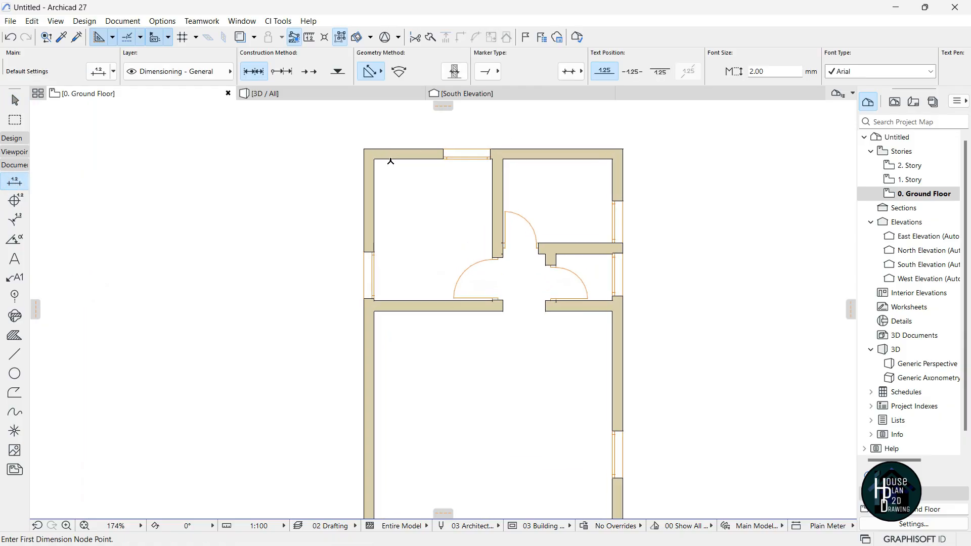
left_click(364, 145)
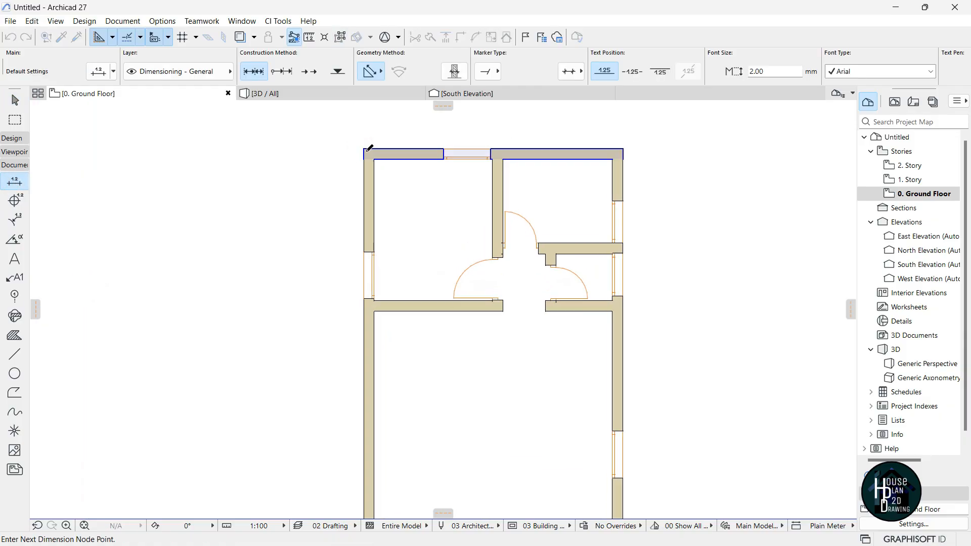
left_click(364, 148)
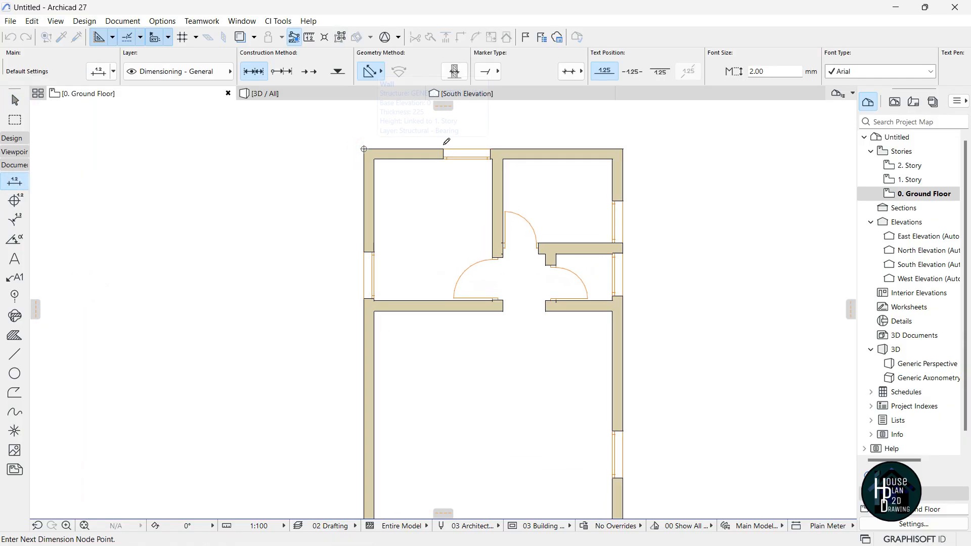
left_click(493, 148)
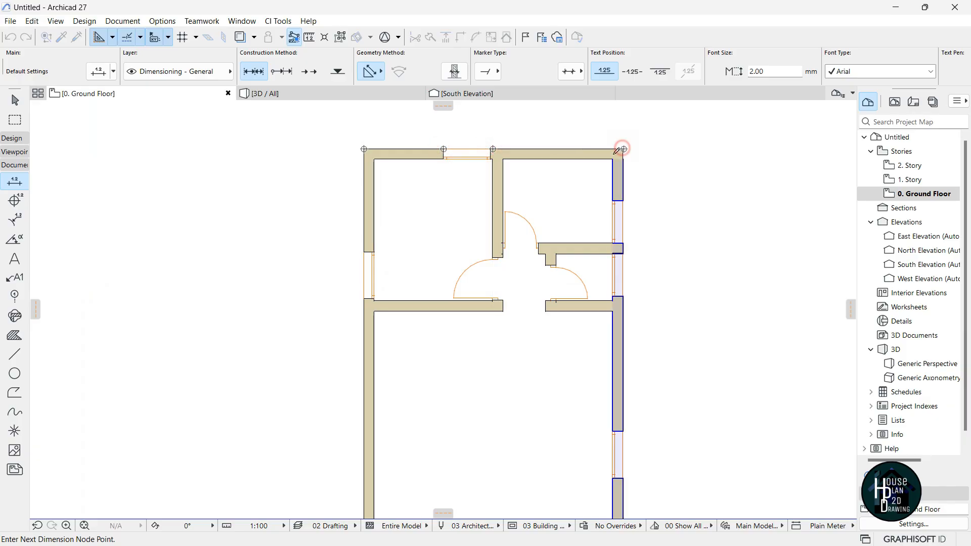
left_click(610, 159)
Check the marked nodes and finish the top exterior wall's dimension chain, placing its dimension line just above the wall.
scroll(618, 143, "up", 3)
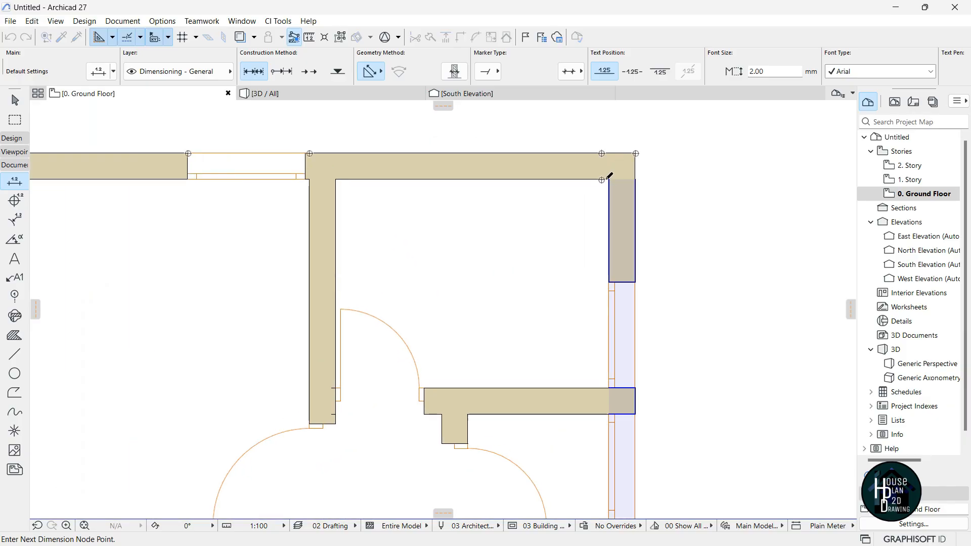
scroll(603, 150, "down", 5)
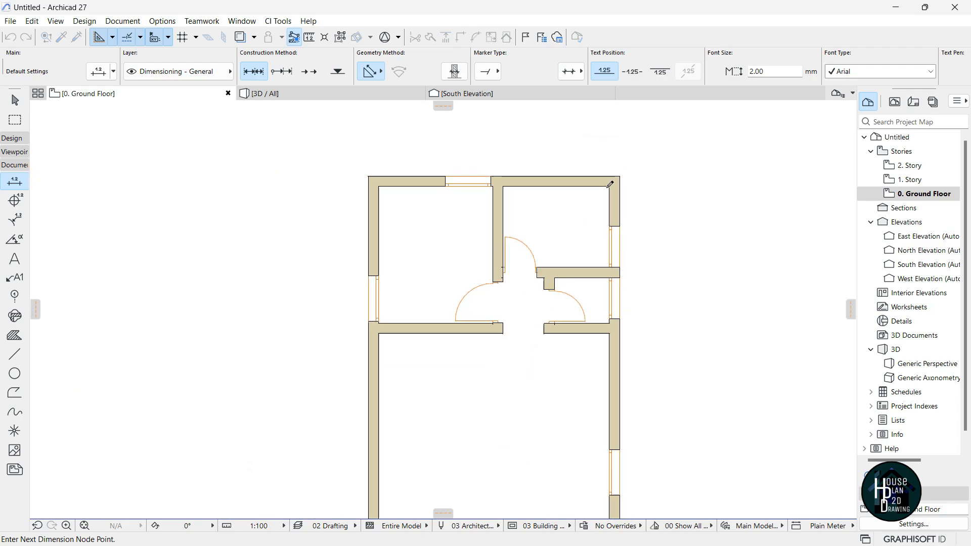
scroll(539, 146, "up", 2)
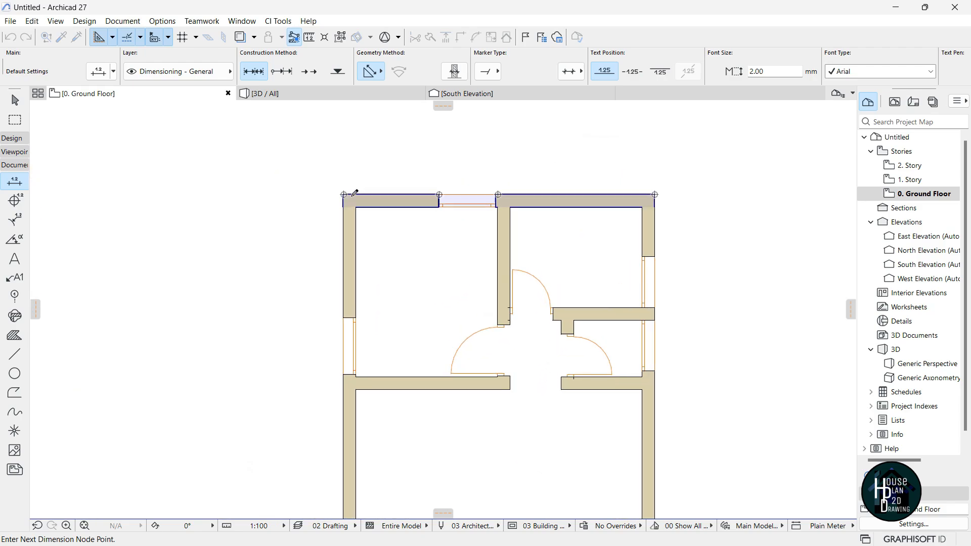
scroll(500, 196, "up", 5)
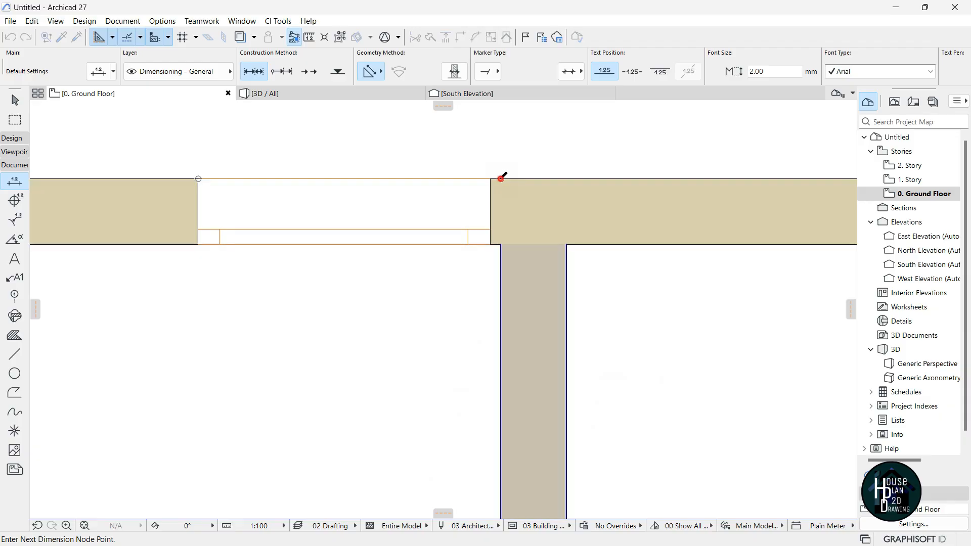
scroll(505, 195, "down", 1)
scroll(507, 208, "down", 4)
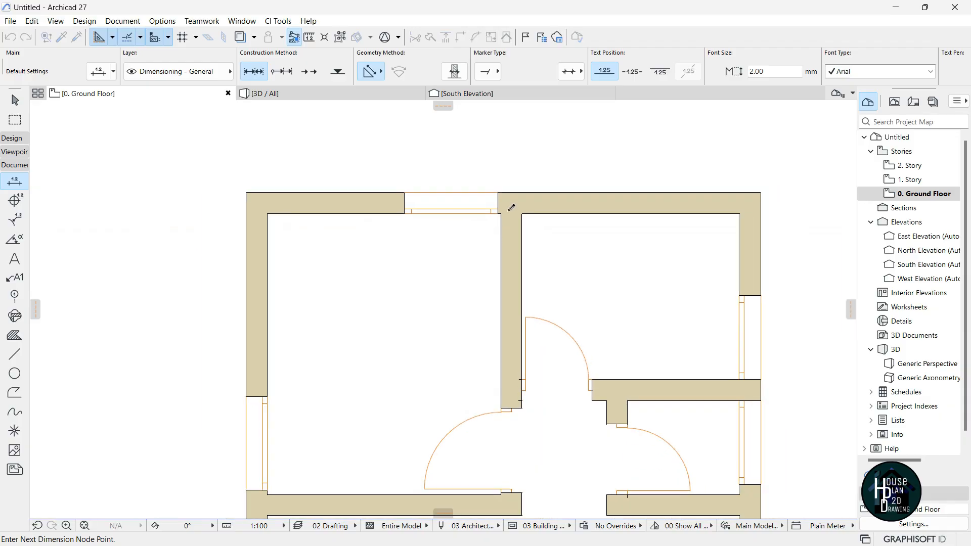
scroll(511, 217, "up", 1)
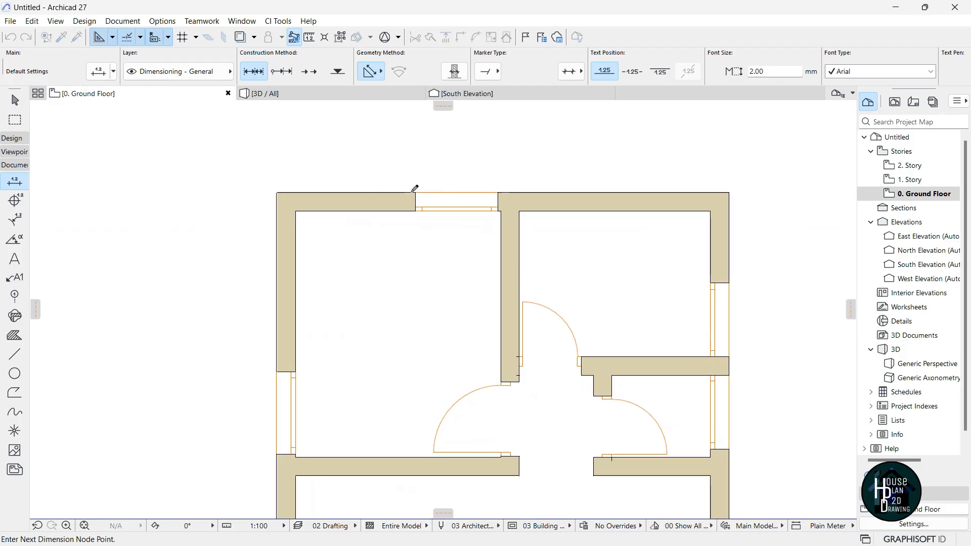
scroll(415, 191, "up", 5)
scroll(431, 202, "down", 6)
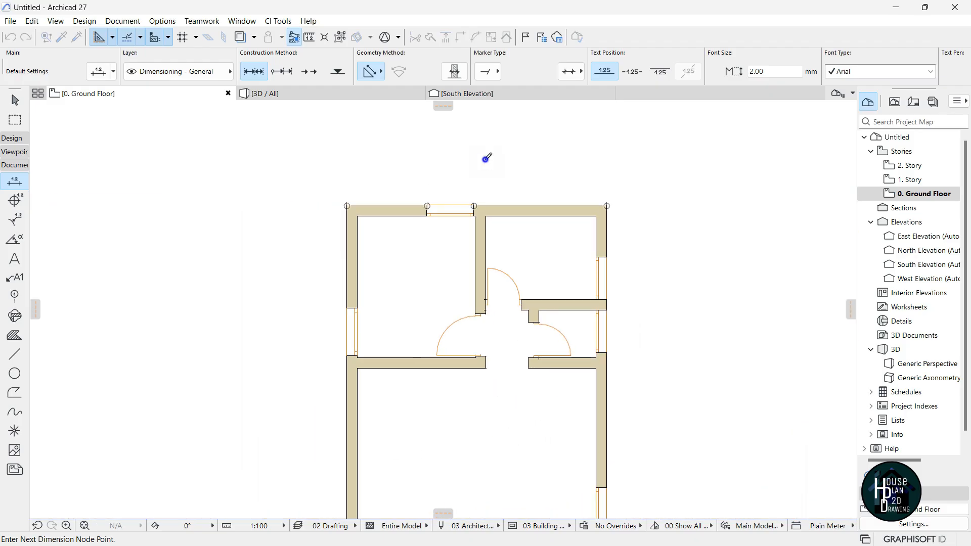
right_click(486, 160)
left_click(510, 236)
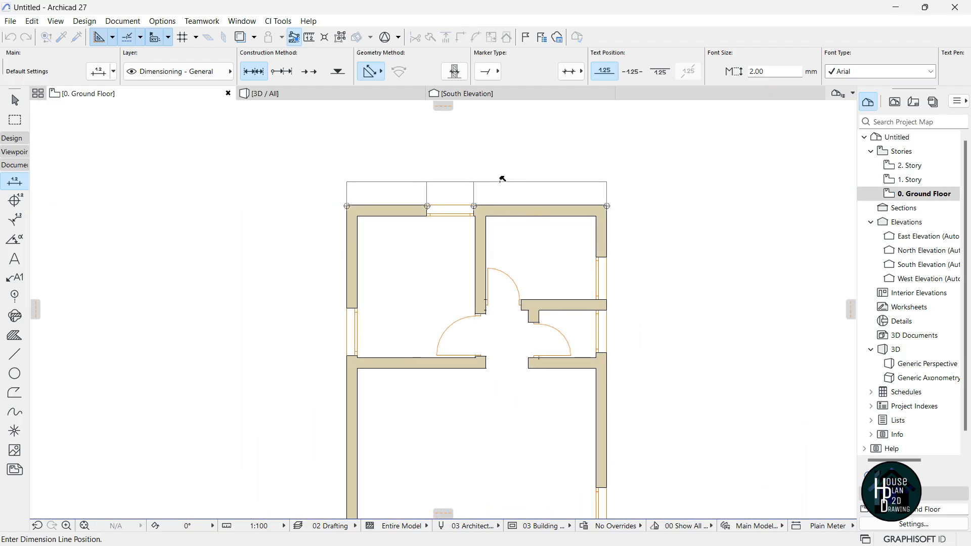
left_click(500, 181)
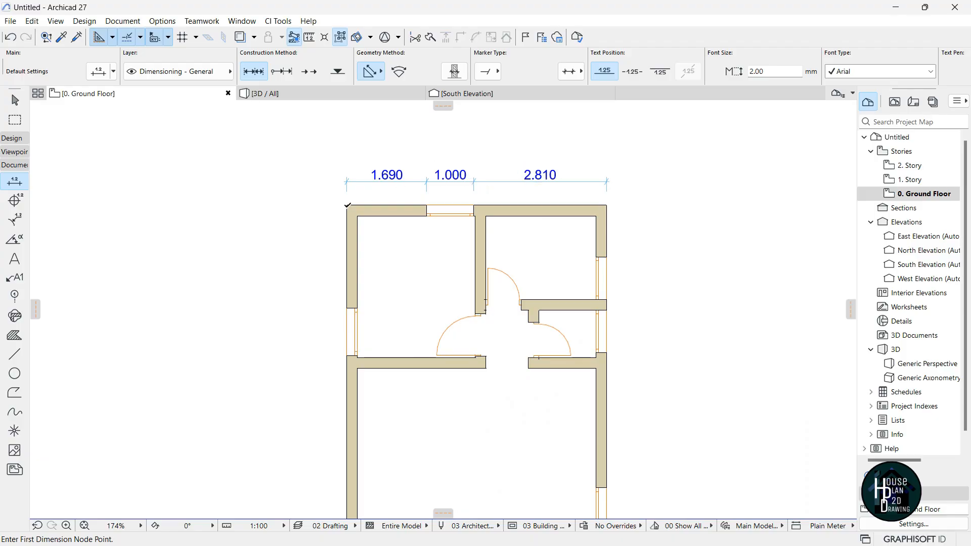
Add an overall dimension between the top exterior wall's two outer corners, placed above the window dimension chain.
left_click(347, 206)
left_click(607, 206)
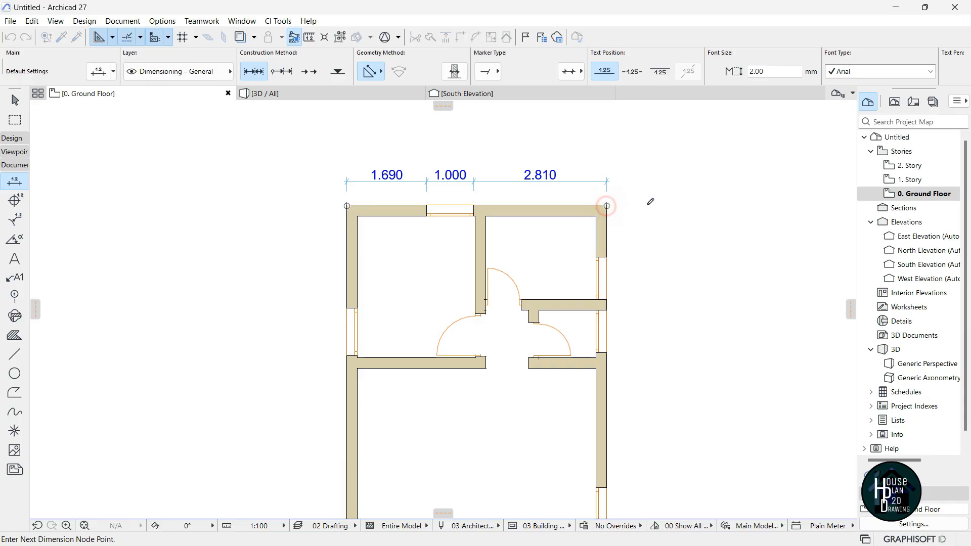
right_click(649, 204)
left_click(685, 283)
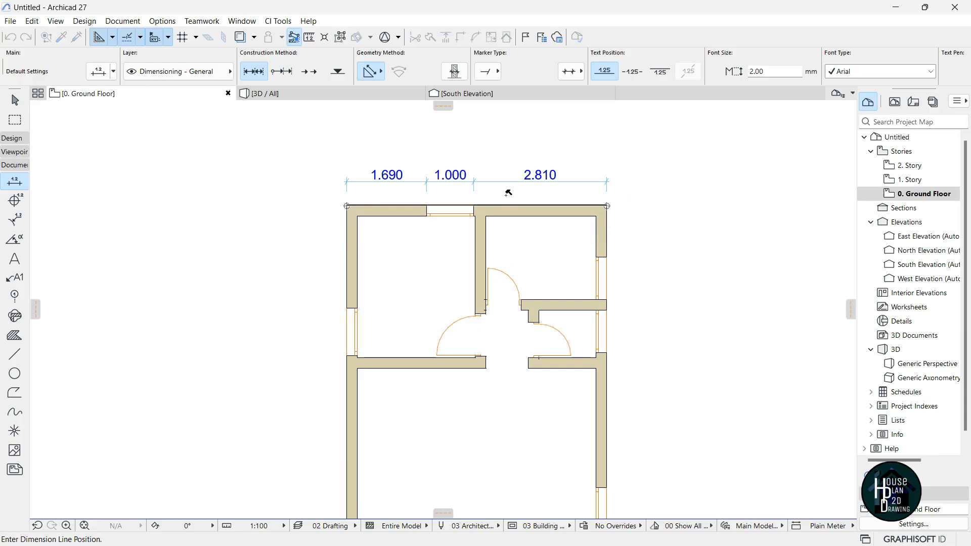
left_click(501, 157)
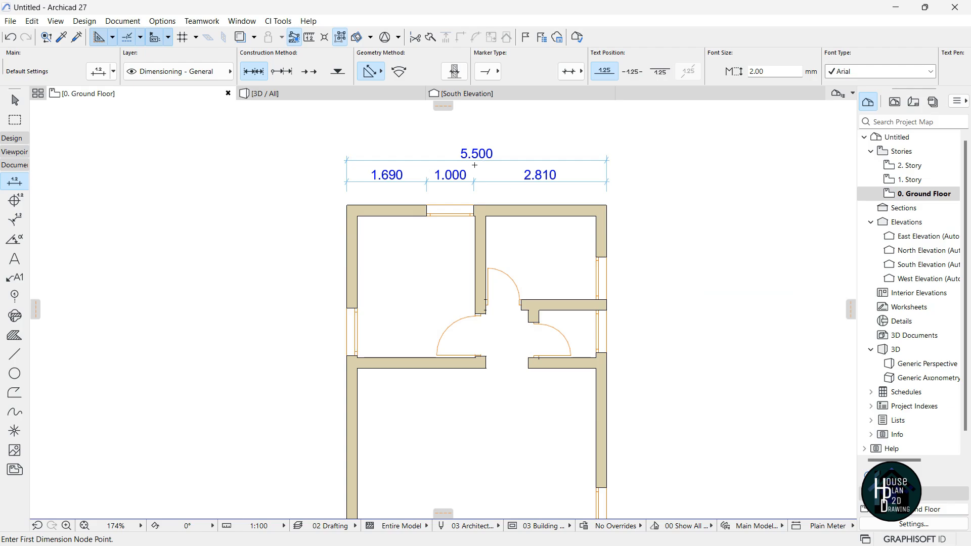
Change the project's dimension standard to Plain Millimeter.
scroll(475, 165, "down", 3)
scroll(490, 182, "up", 5)
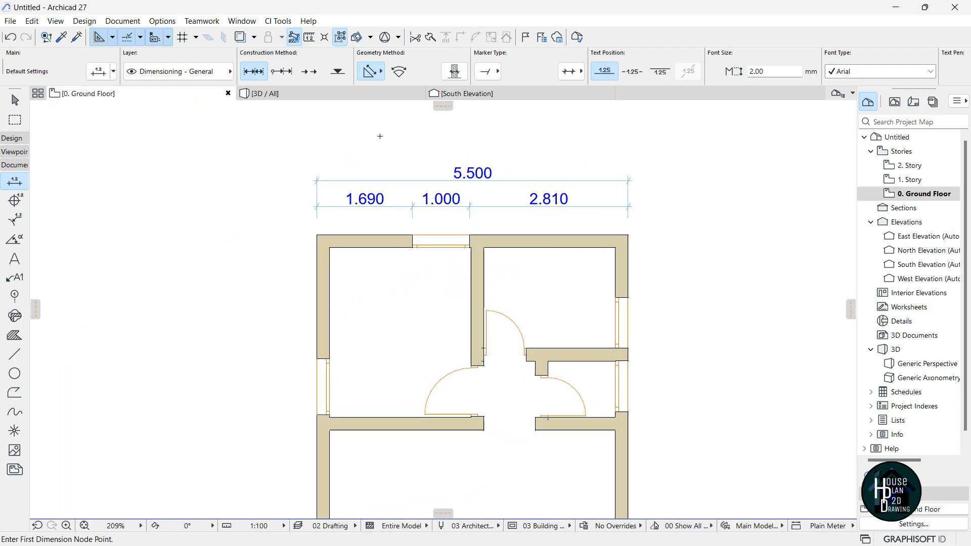
left_click(163, 21)
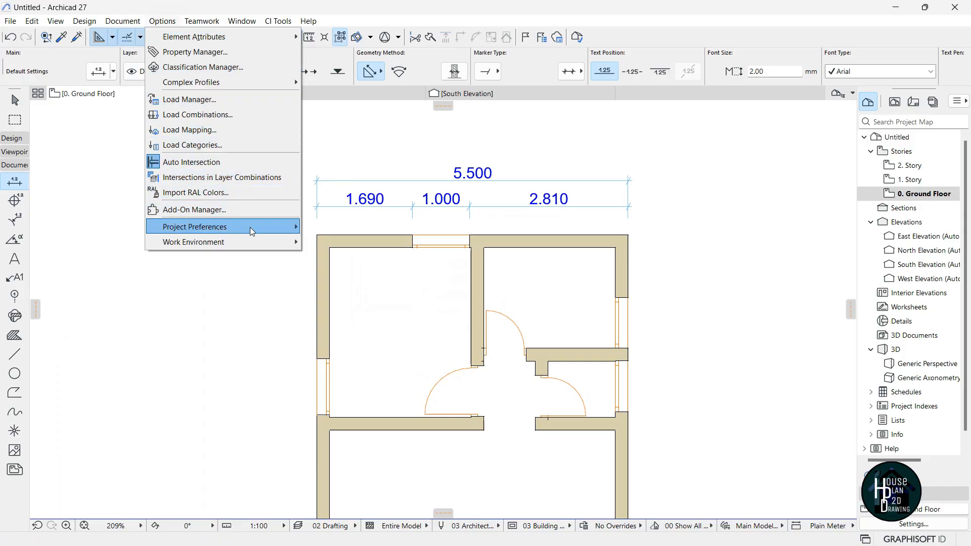
mouse_move(251, 232)
left_click(389, 249)
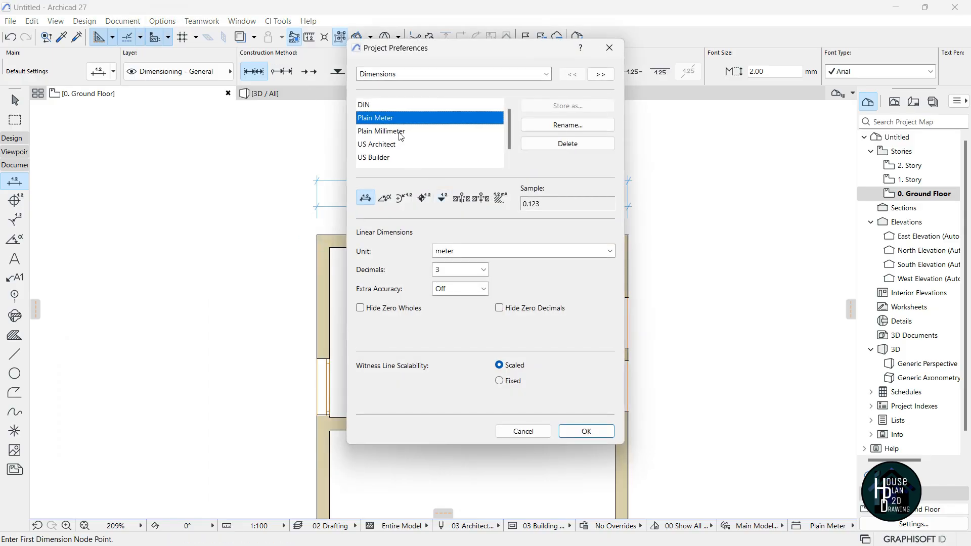
left_click(399, 132)
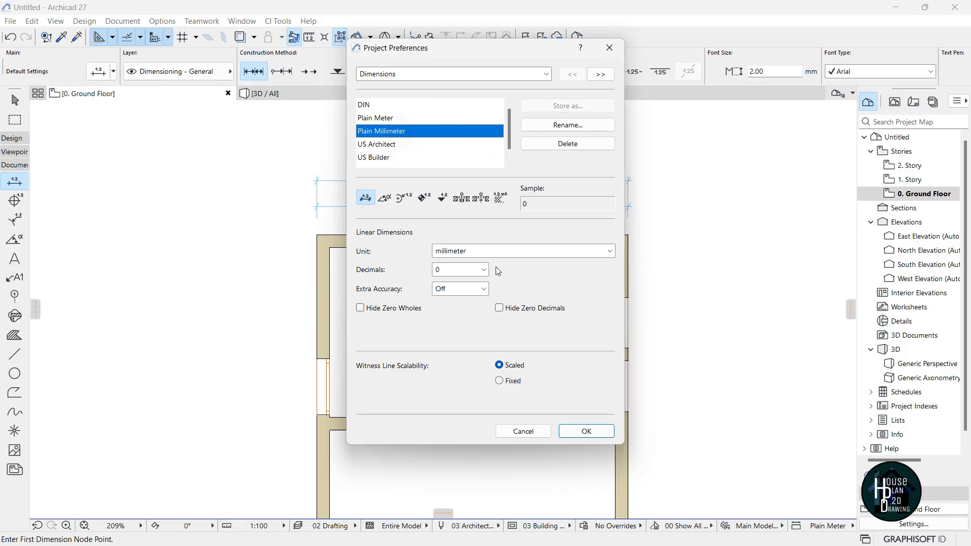
left_click(586, 430)
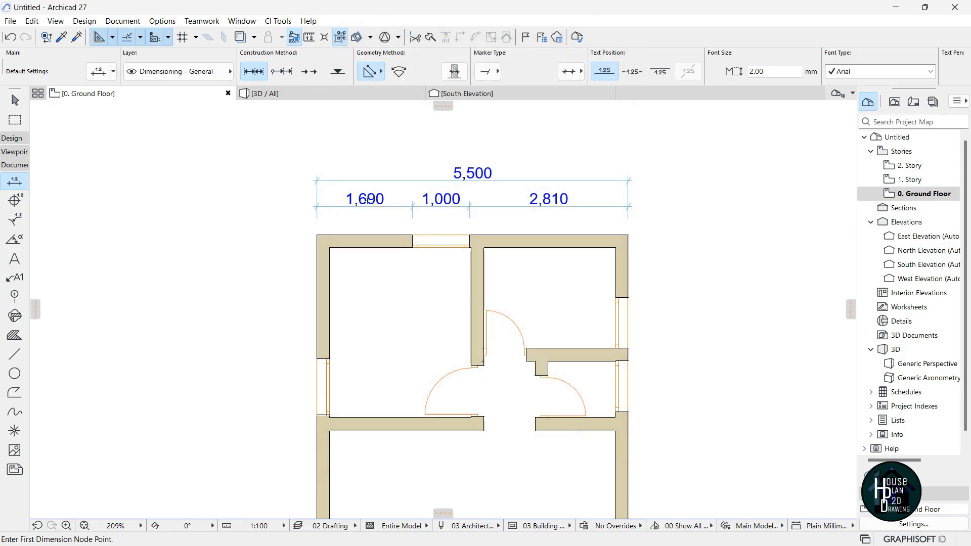
Dimension the upper-left room's interior length between its top and bottom walls, placing the line just inside the left wall.
scroll(475, 190, "down", 3)
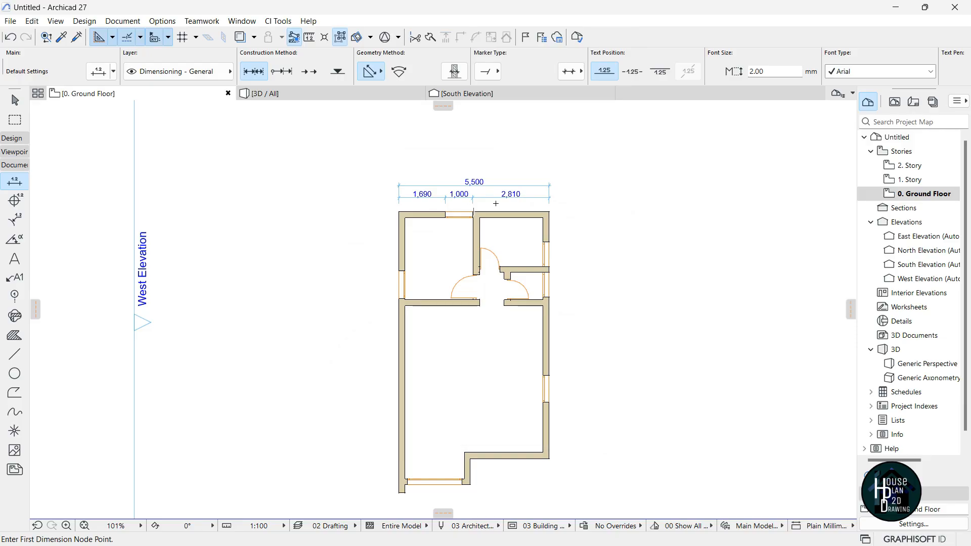
scroll(448, 262, "up", 3)
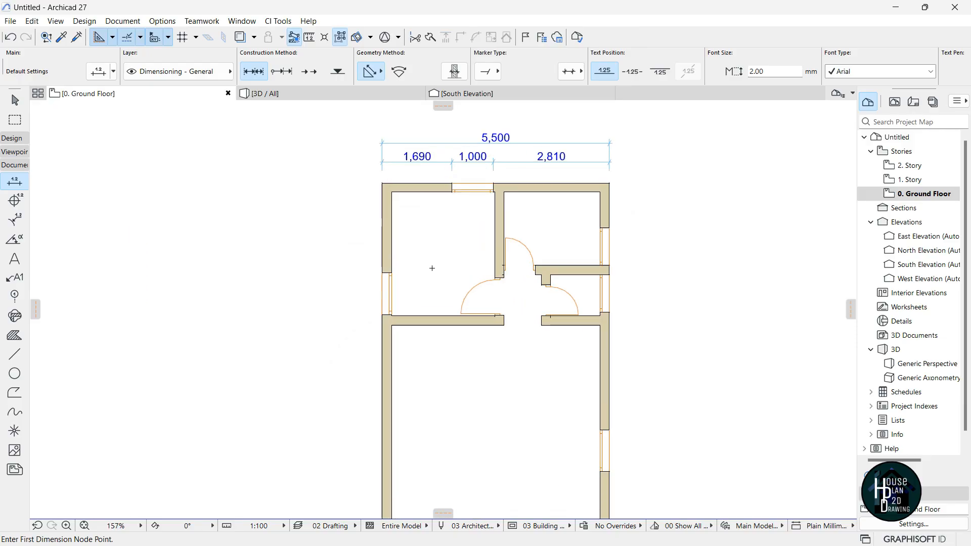
scroll(396, 222, "up", 2)
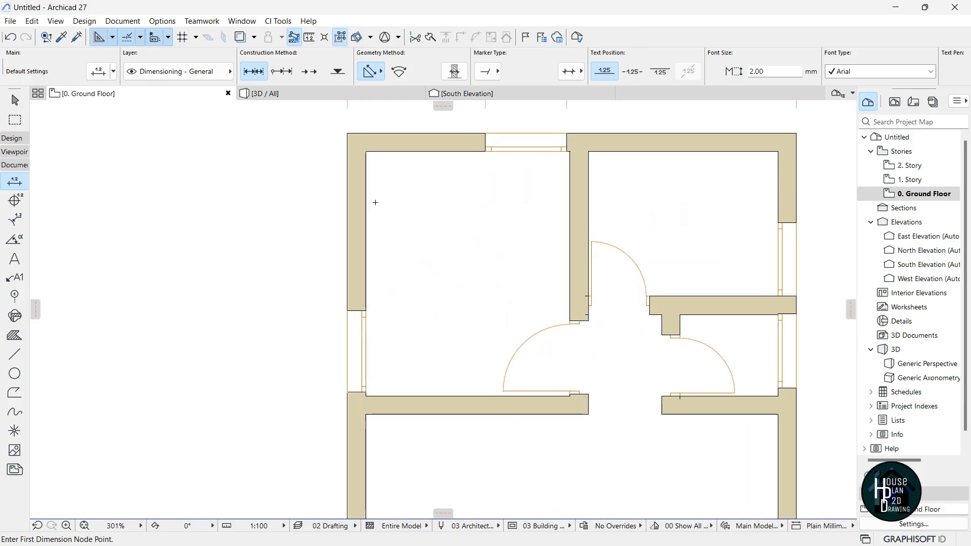
left_click(366, 152)
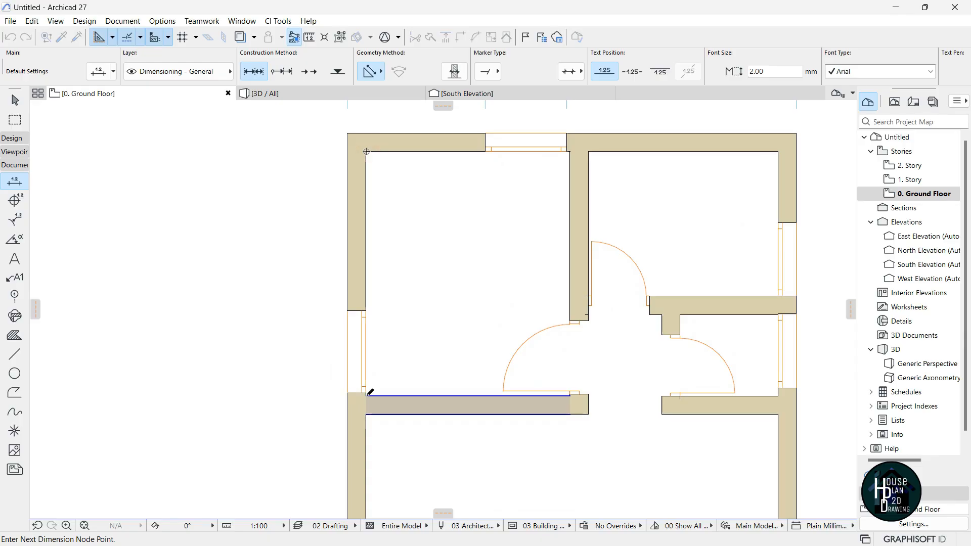
left_click(368, 395)
right_click(403, 305)
left_click(427, 380)
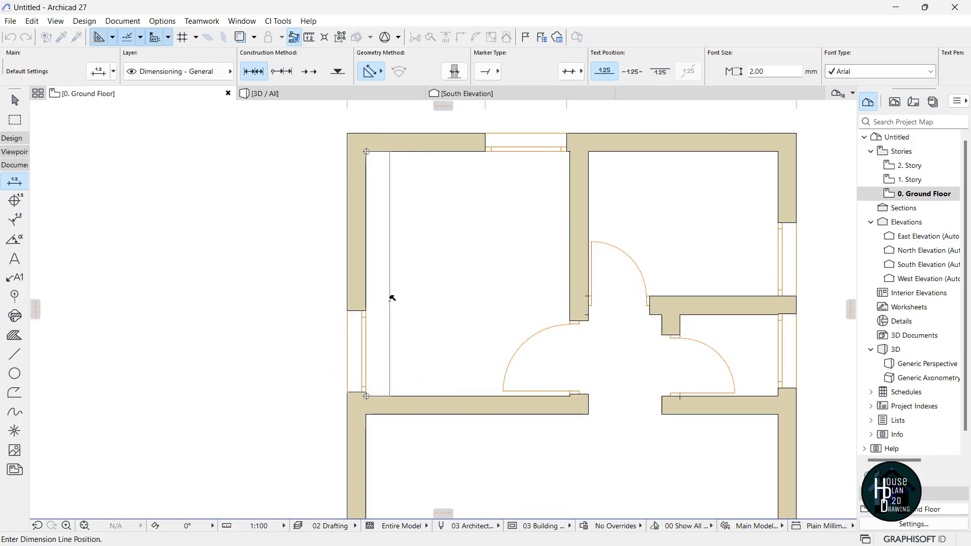
left_click(390, 303)
Dimension the upper-left room's interior width between its side walls, placing the line just below the top wall.
scroll(314, 175, "up", 1)
left_click(318, 171)
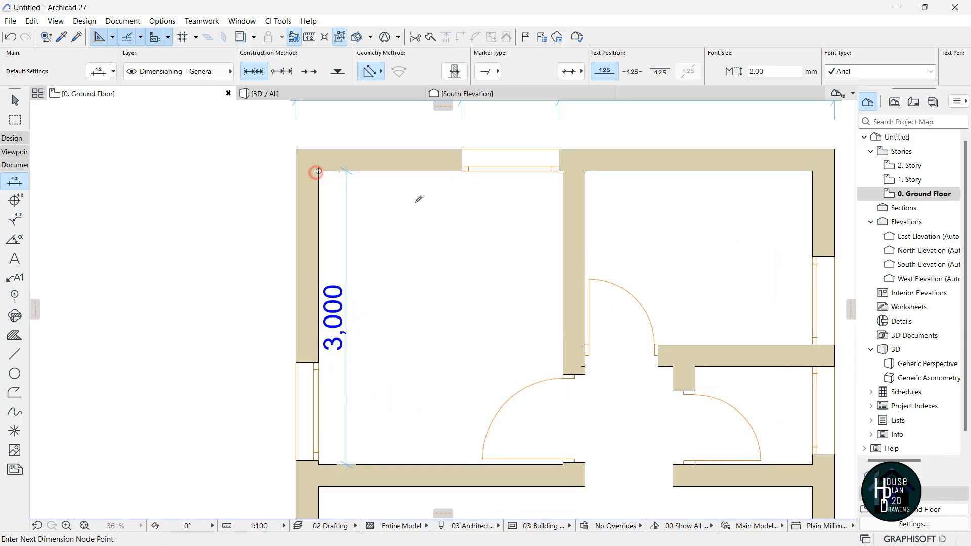
left_click(563, 172)
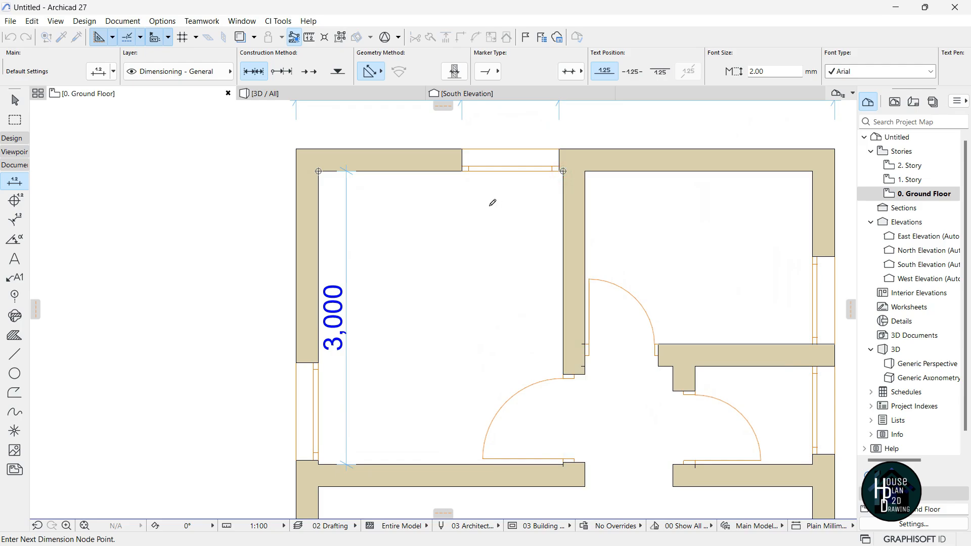
right_click(462, 212)
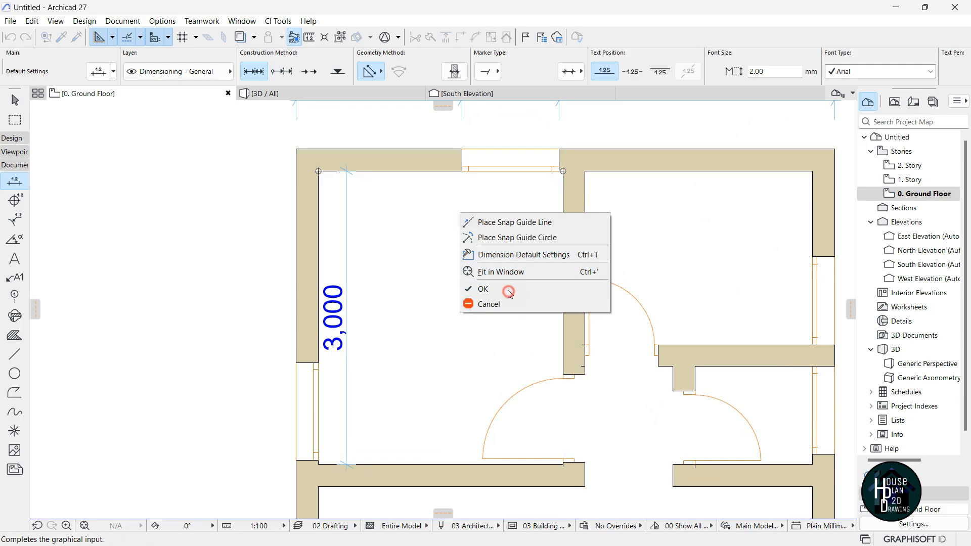
left_click(484, 289)
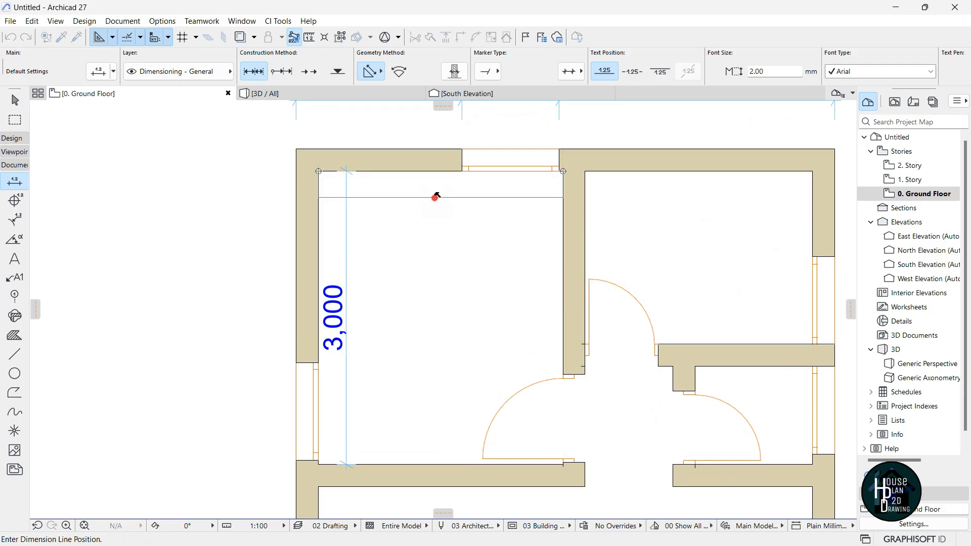
left_click(437, 197)
Add a text block reading BEDROOM in the upper part of the large room below the two doors.
scroll(437, 190, "down", 3)
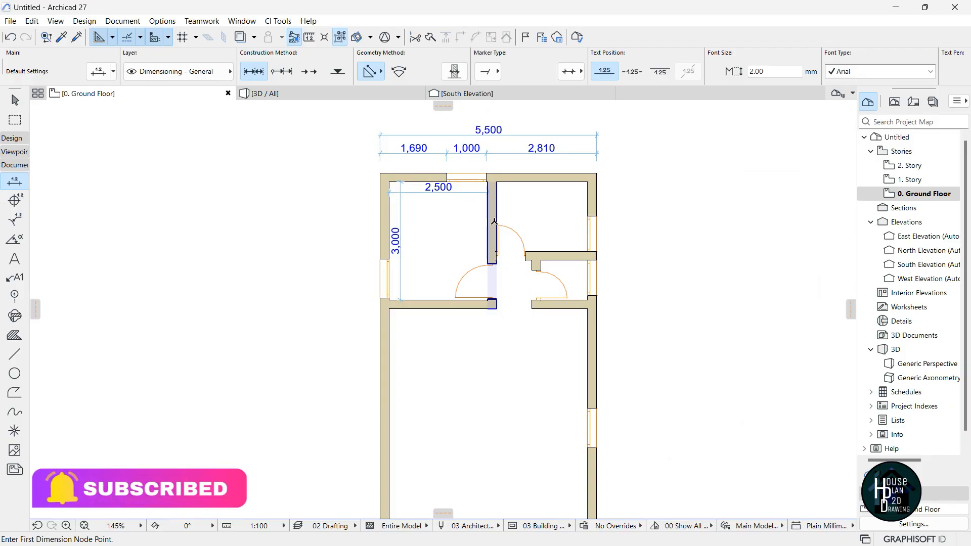
scroll(489, 223, "down", 3)
scroll(484, 229, "up", 5)
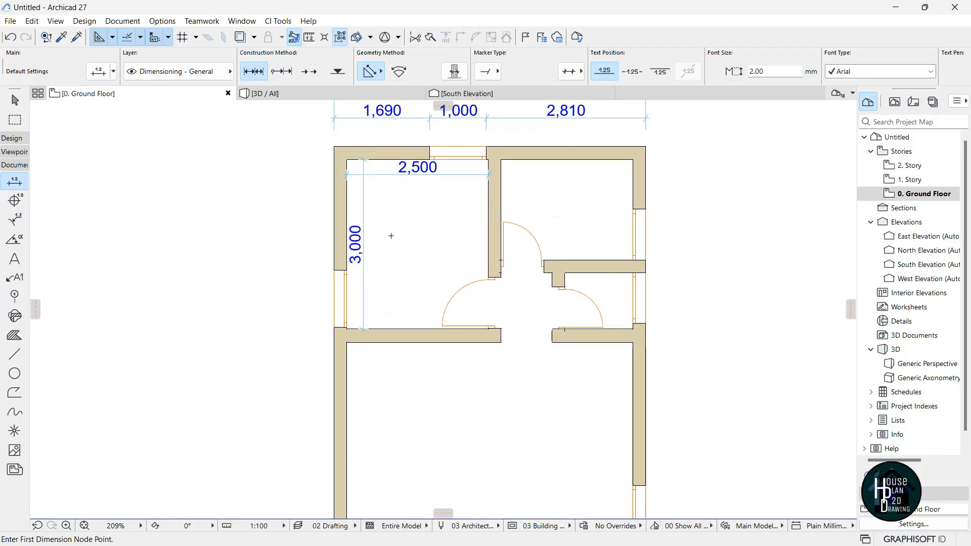
scroll(404, 236, "up", 2)
scroll(422, 235, "down", 1)
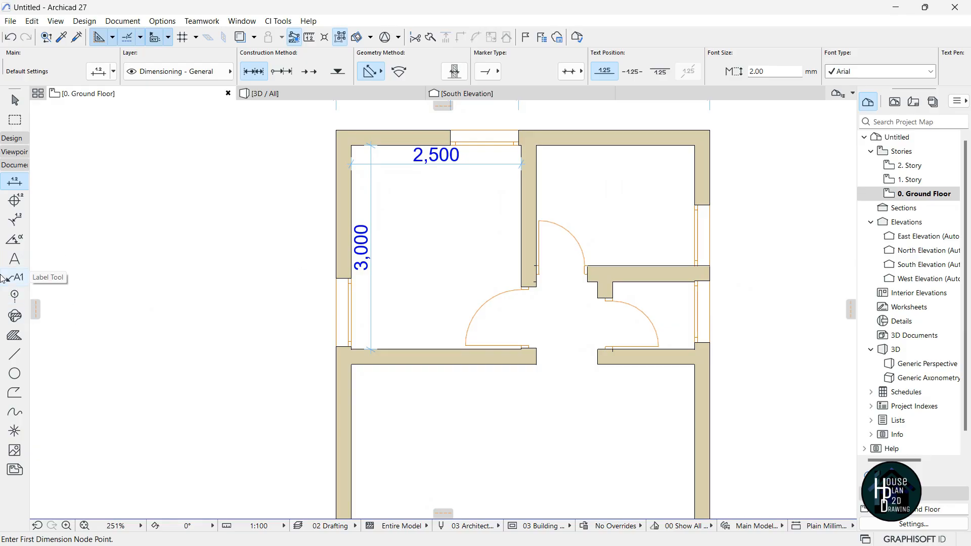
left_click(14, 260)
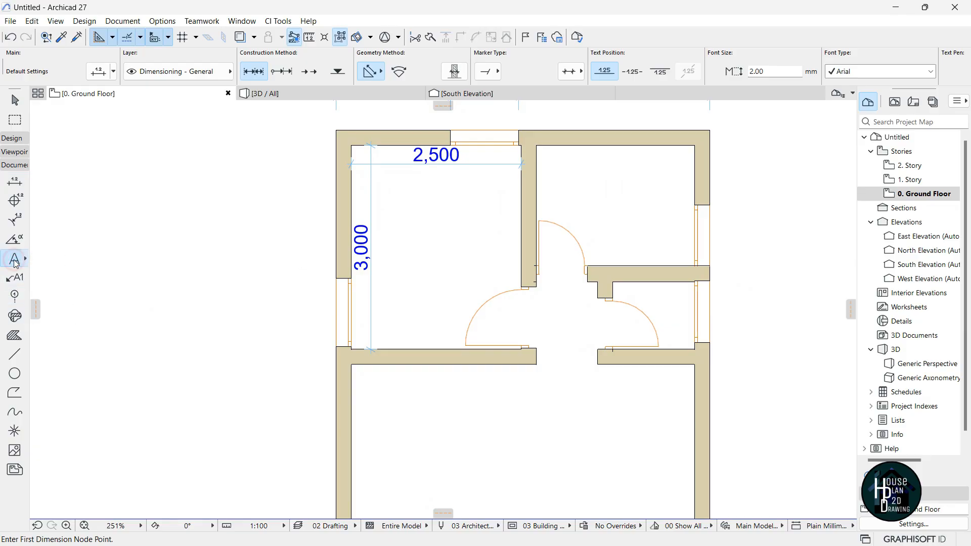
scroll(422, 217, "down", 2)
scroll(422, 217, "up", 2)
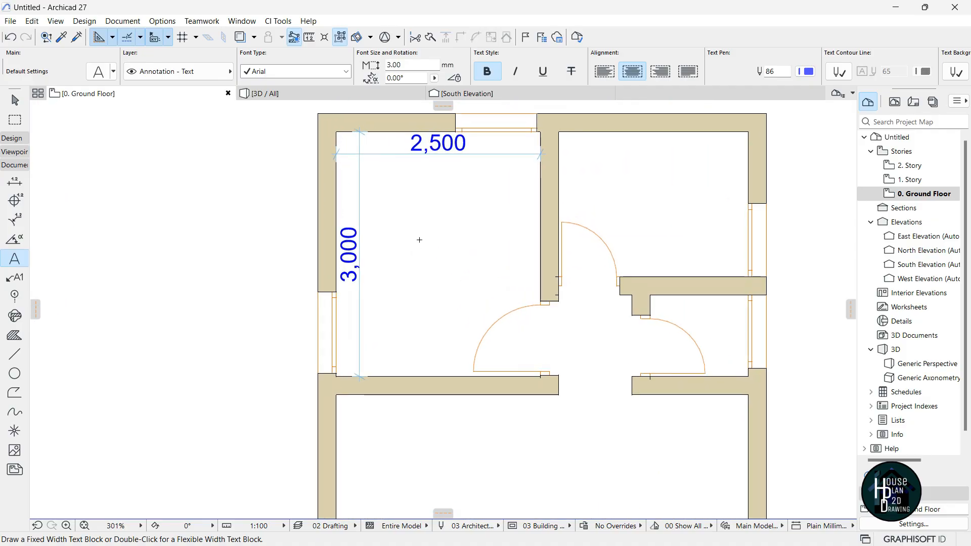
scroll(434, 170, "down", 2)
scroll(448, 315, "up", 2)
left_click(387, 261)
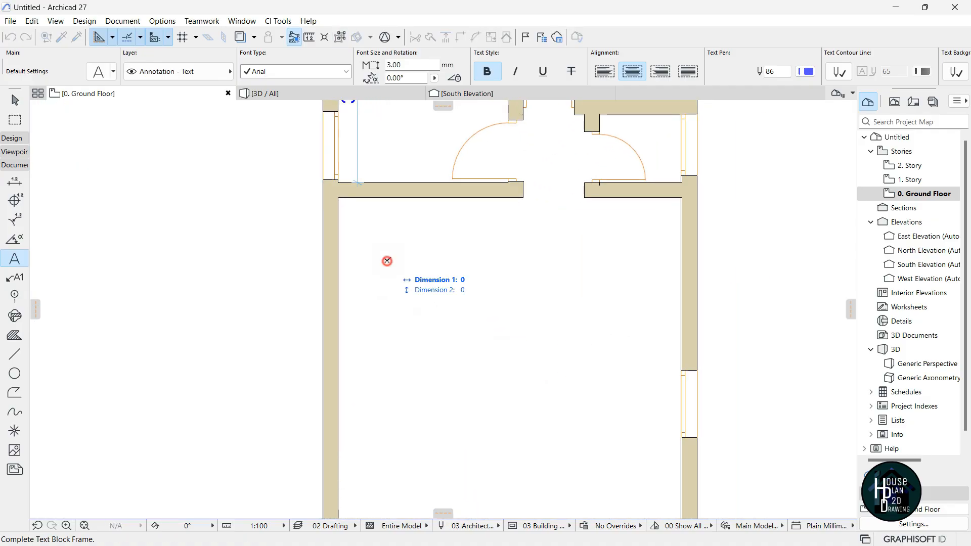
left_click(618, 340)
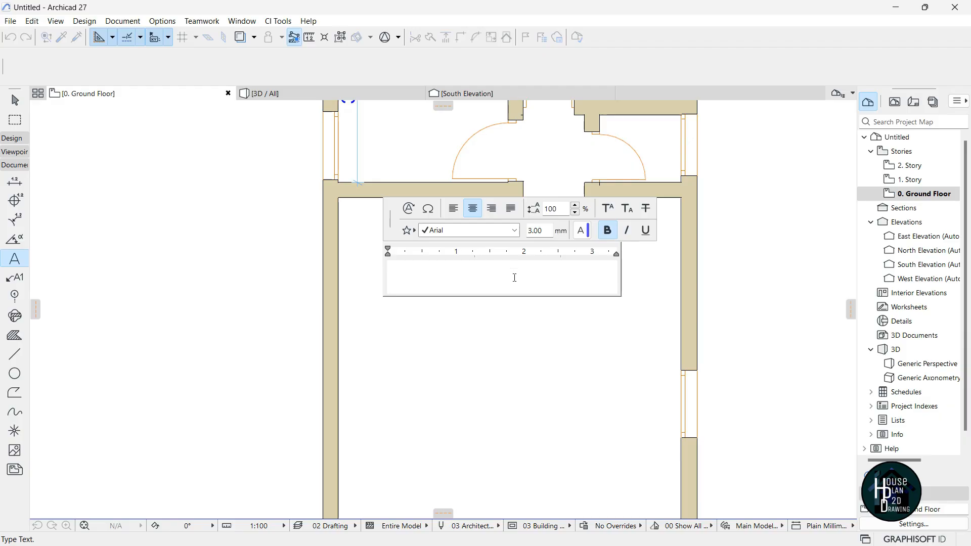
type("BEDROOM")
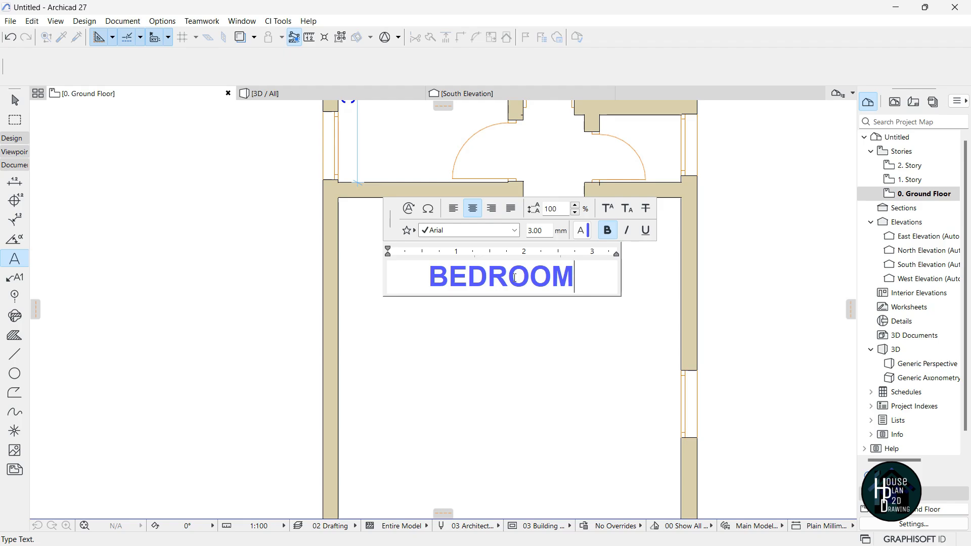
left_click(621, 397)
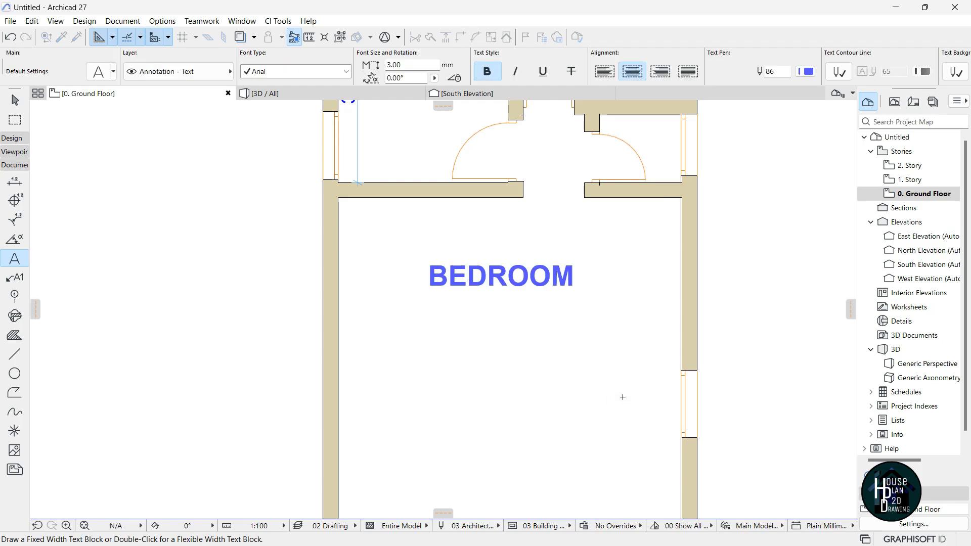
Move the BEDROOM text from the large room into the middle of the upper-left room.
scroll(558, 389, "down", 3)
scroll(525, 351, "up", 5)
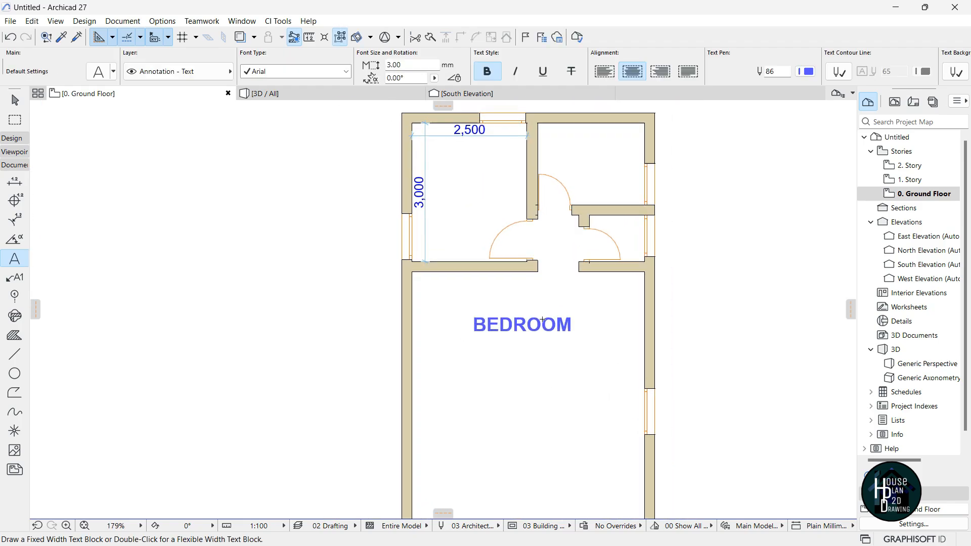
key("Escape")
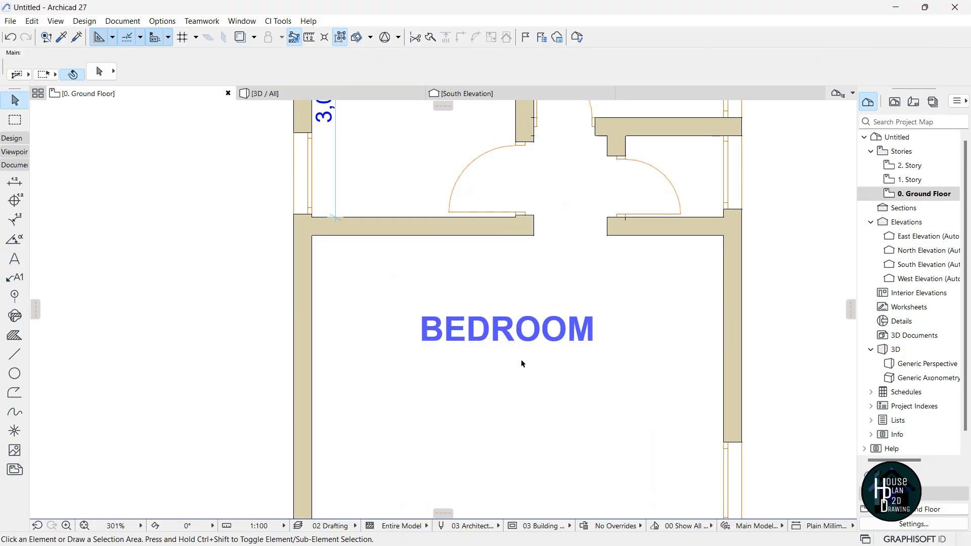
scroll(521, 359, "down", 3)
scroll(508, 352, "up", 2)
left_click(514, 328)
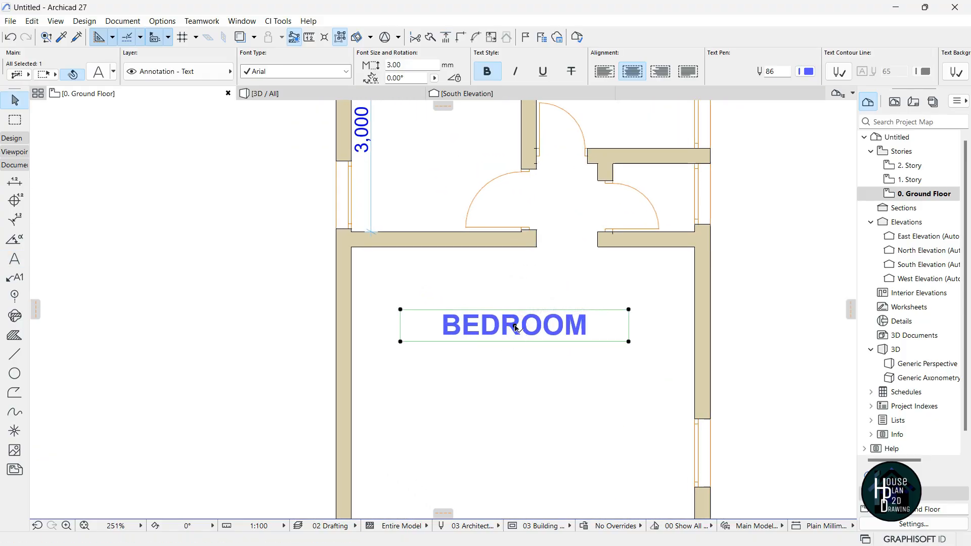
left_click(515, 327)
scroll(515, 328, "down", 1)
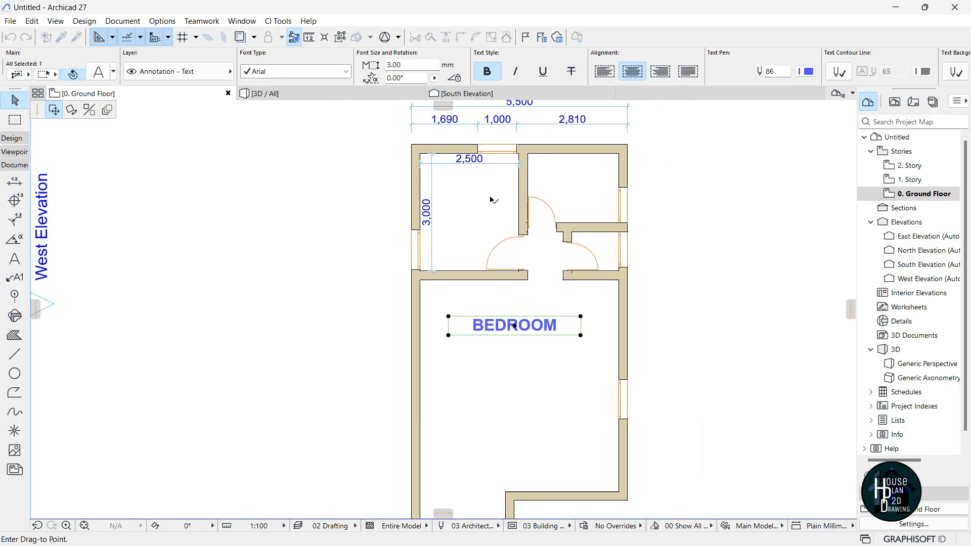
scroll(493, 206, "up", 3)
left_click(461, 241)
scroll(476, 268, "down", 3)
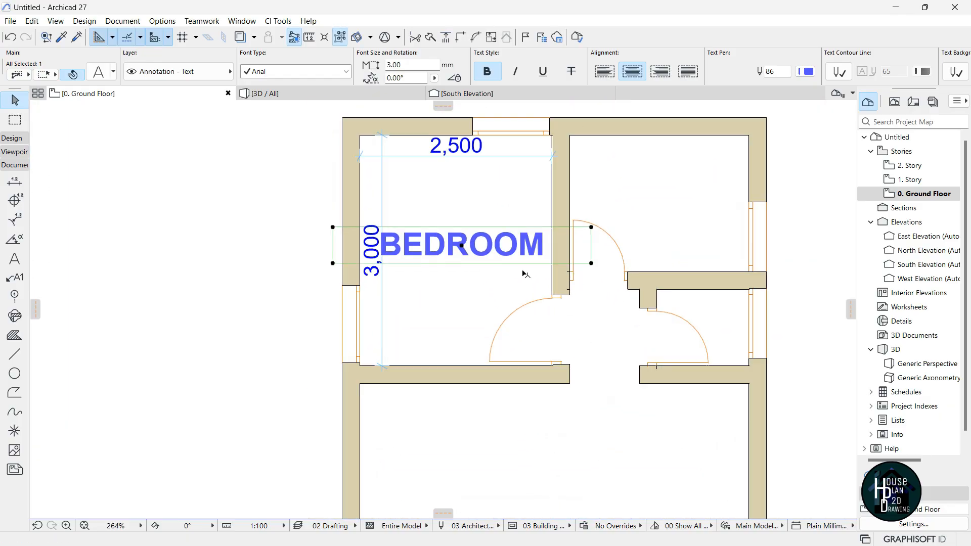
left_click(458, 271)
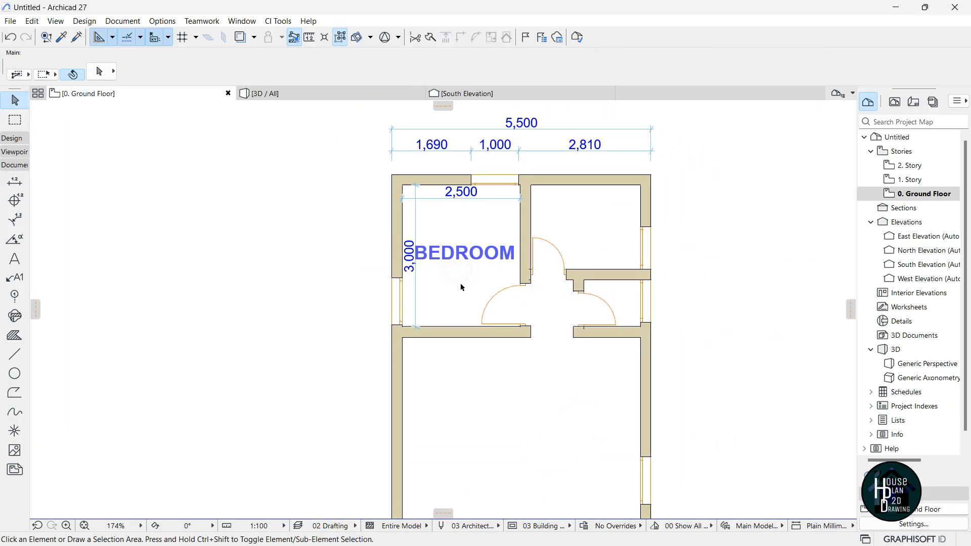
Turn off the bold style on the BEDROOM text in the upper-left room.
scroll(464, 274, "up", 3)
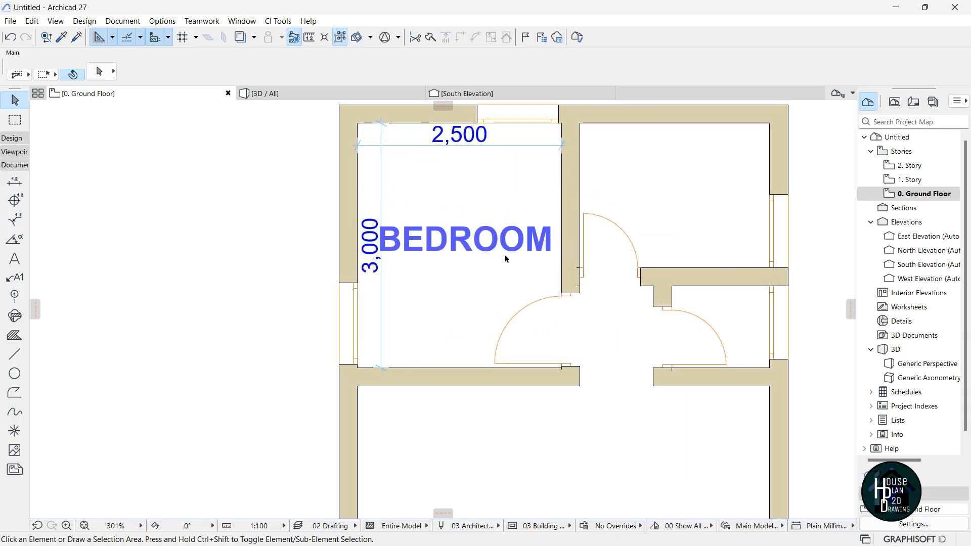
left_click(476, 243)
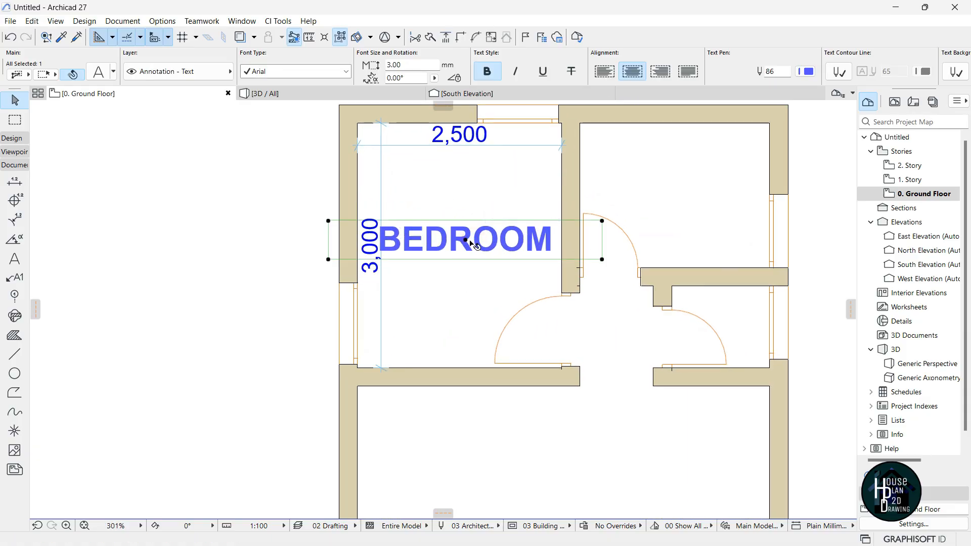
left_click(486, 72)
Try the italic and underline styles on the BEDROOM text, and turn both off again.
left_click(516, 76)
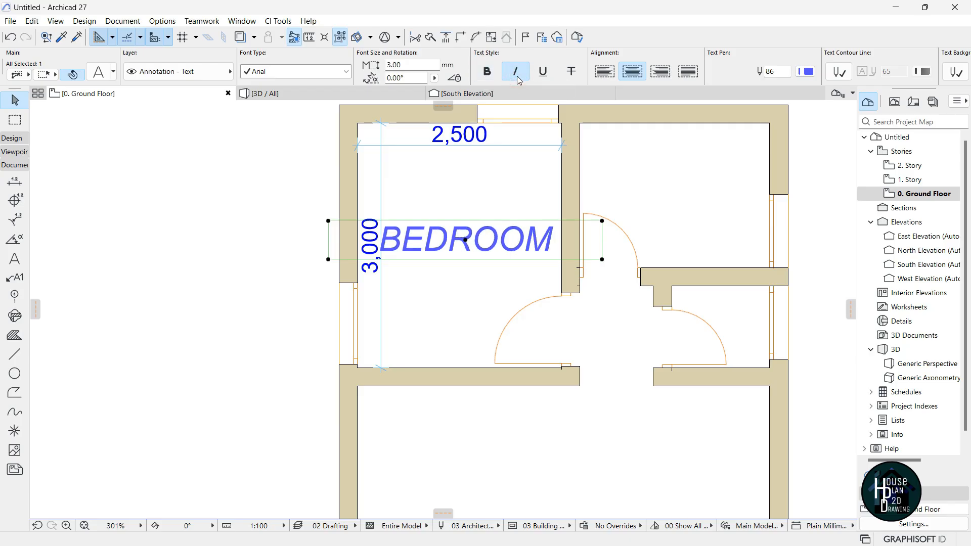
left_click(543, 76)
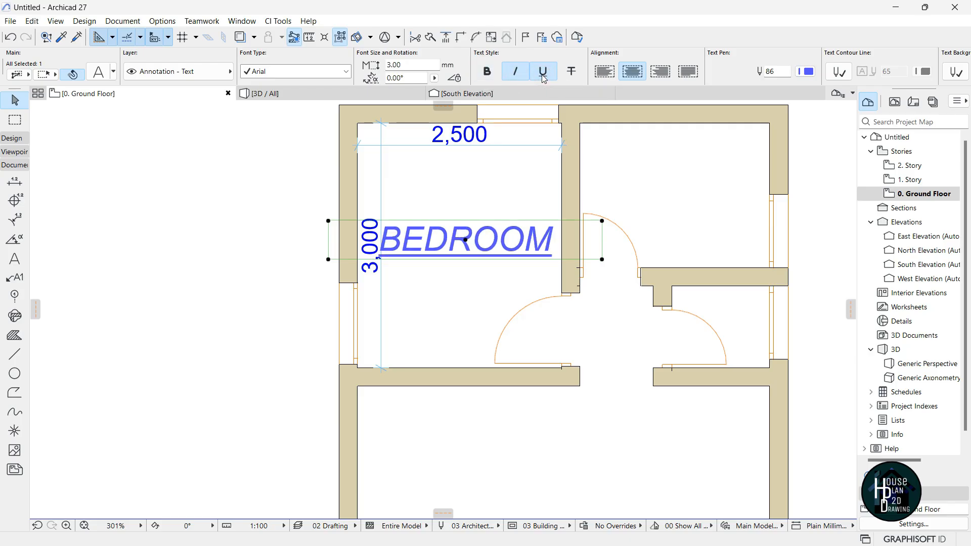
left_click(516, 73)
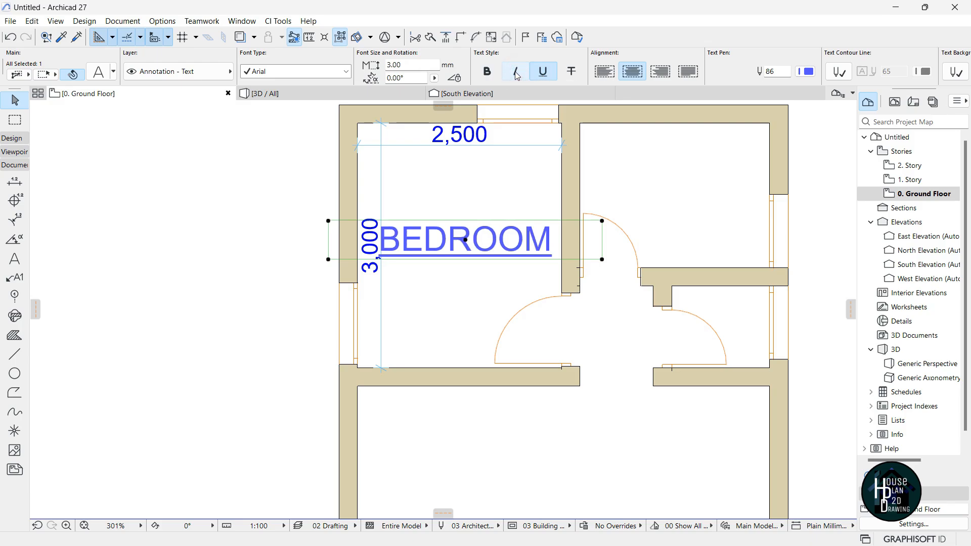
left_click(541, 75)
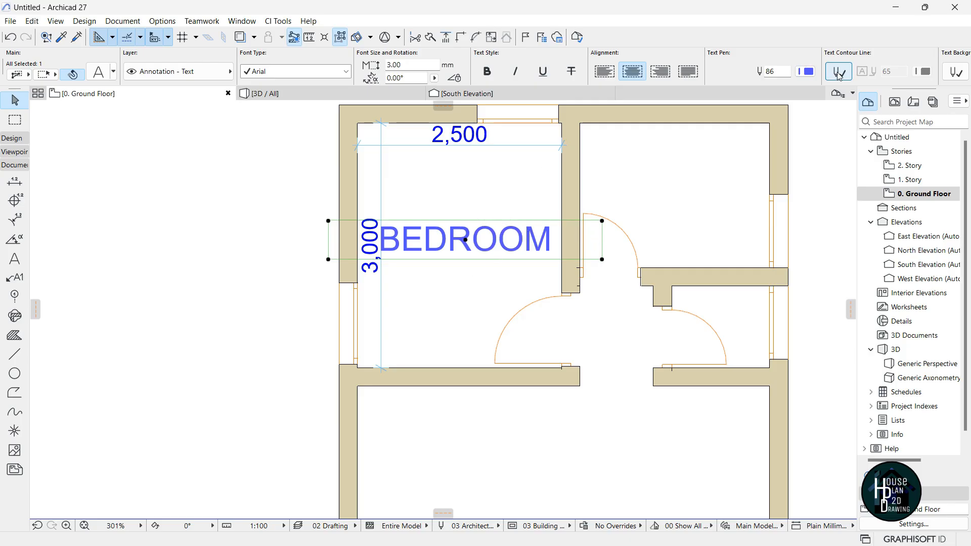
Set the BEDROOM text to black pen 1 with a font size of 2 mm.
left_click(805, 71)
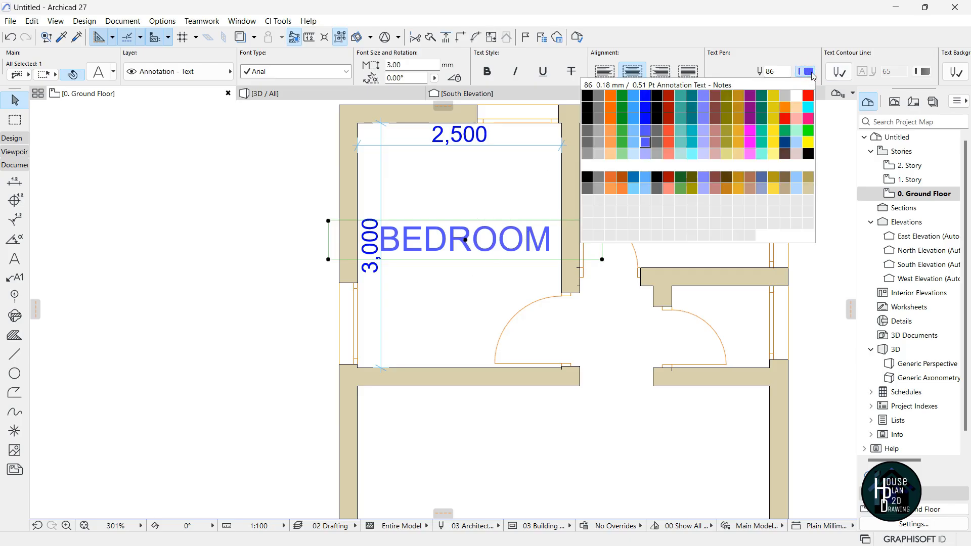
left_click(587, 96)
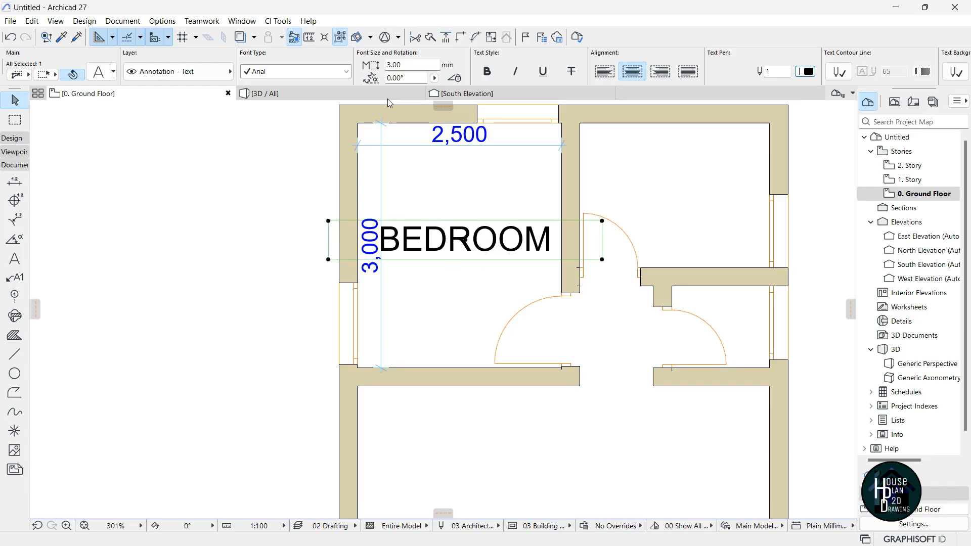
left_click(402, 66)
type("2")
key("Return")
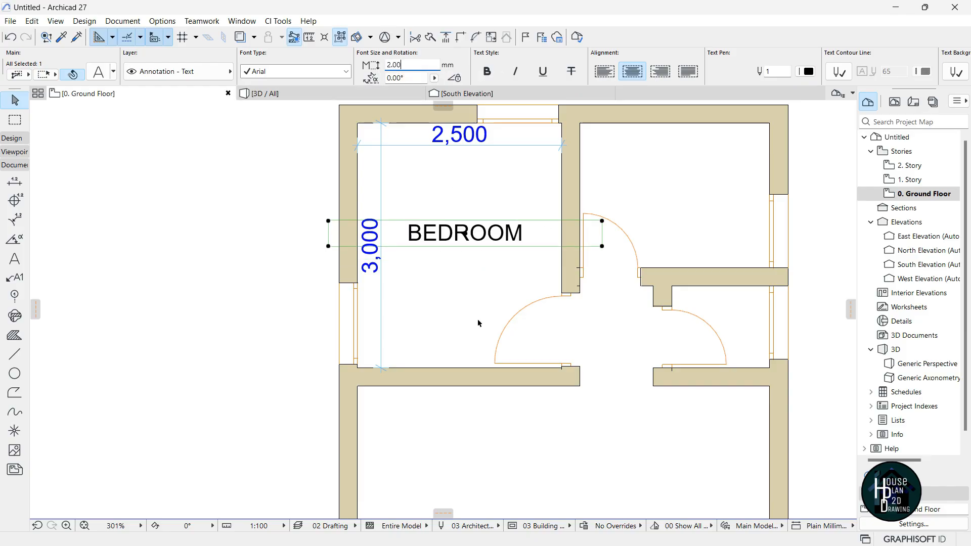
Shift the BEDROOM text slightly downward within the upper-left room and deselect it.
left_click(465, 258)
left_click(466, 246)
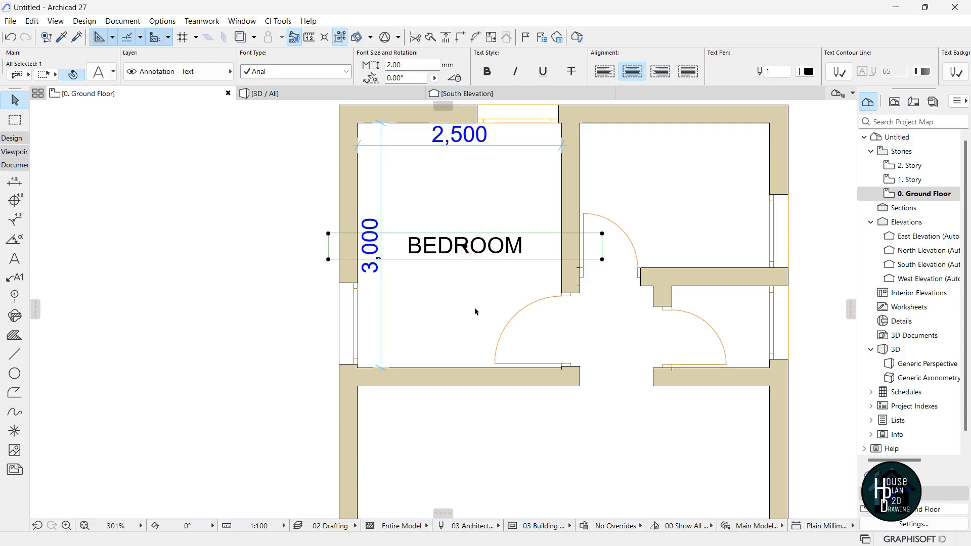
left_click(475, 312)
scroll(503, 245, "down", 3)
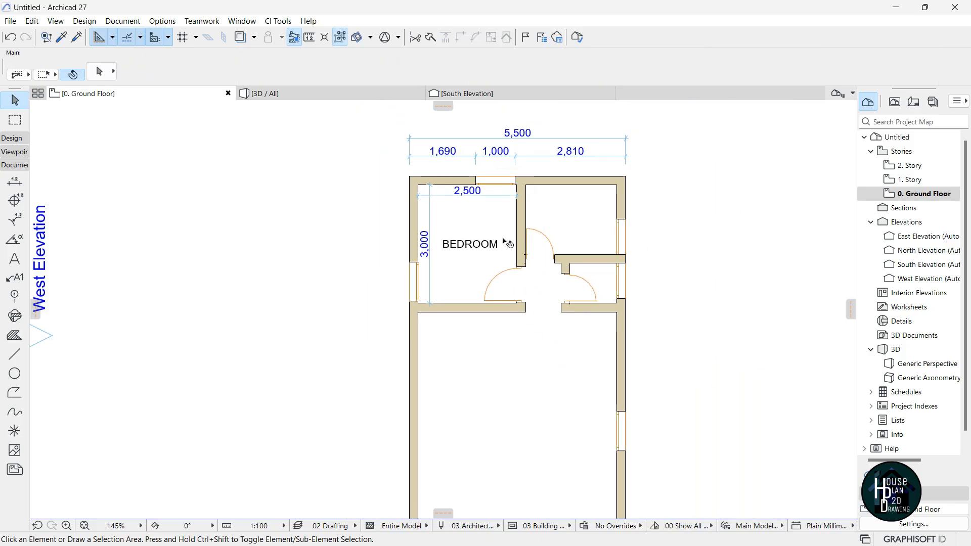
Place a copy of the BEDROOM text in the middle of the upper-right room.
scroll(448, 269, "up", 3)
left_click(418, 257)
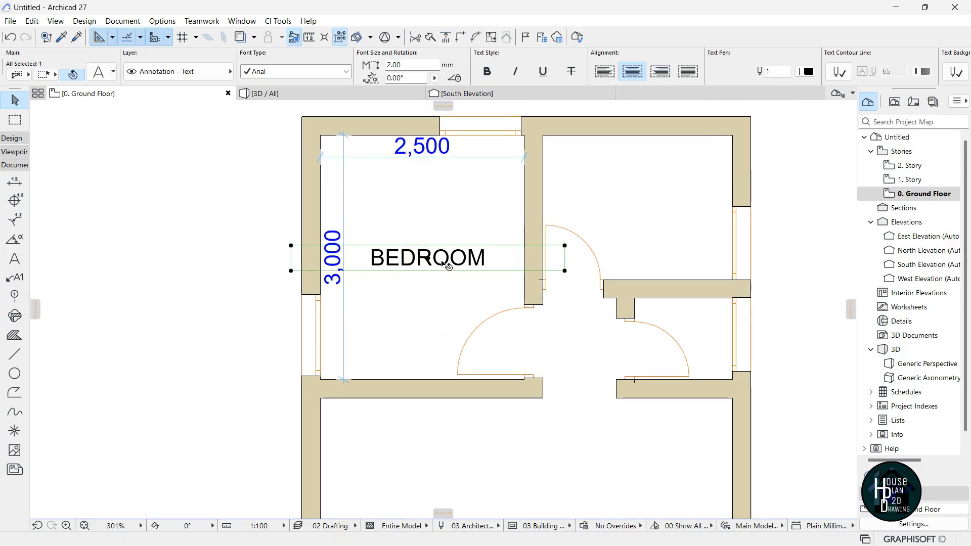
key("ctrl+shift+d")
left_click(431, 259)
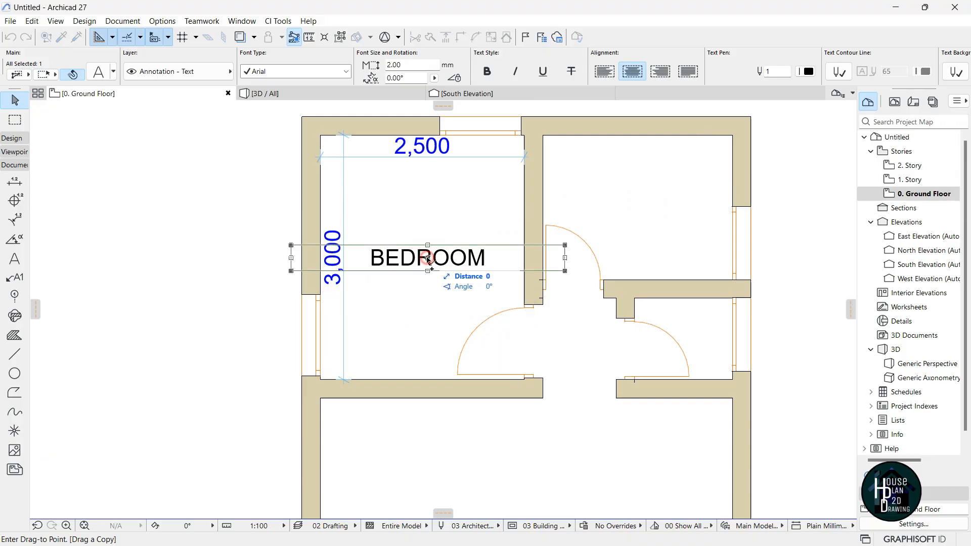
scroll(431, 259, "down", 2)
scroll(545, 225, "up", 2)
left_click(562, 232)
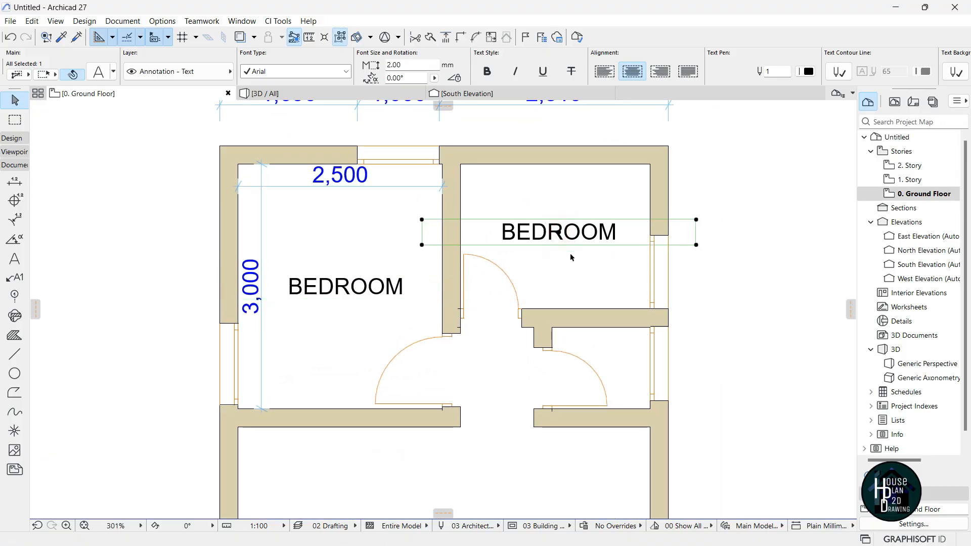
Change the copied label in the upper-right room to read TOILET/BATH.
double_click(626, 238)
left_click_drag(653, 232, 477, 239)
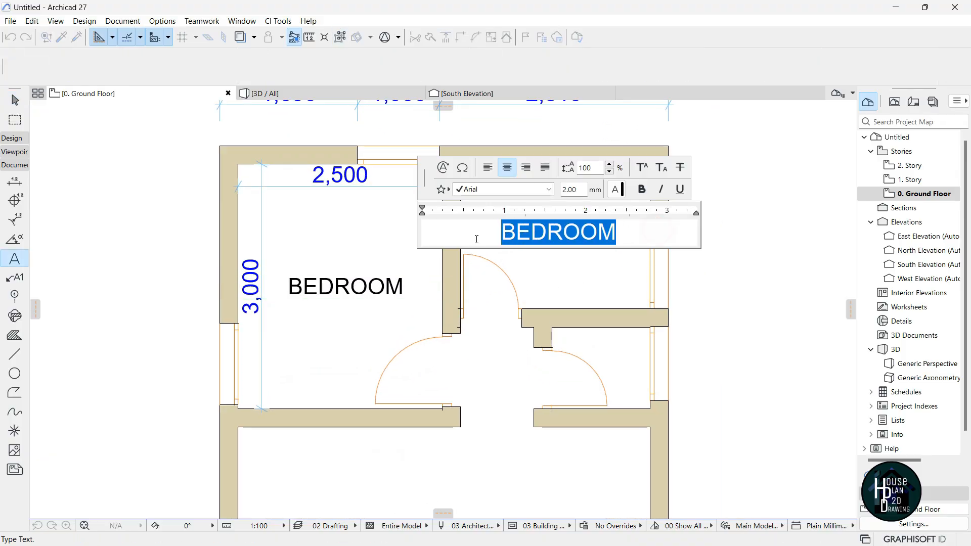
type("TOILET")
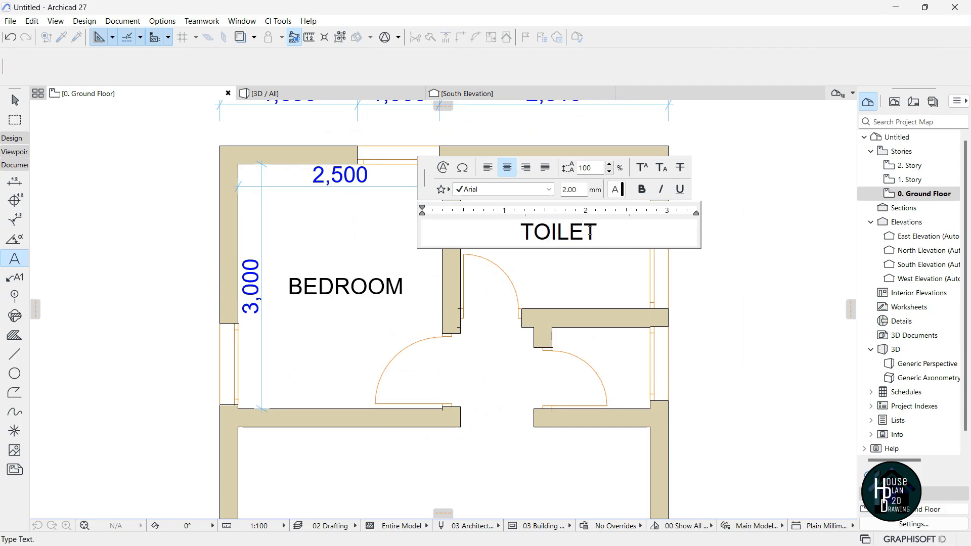
type("/BATH")
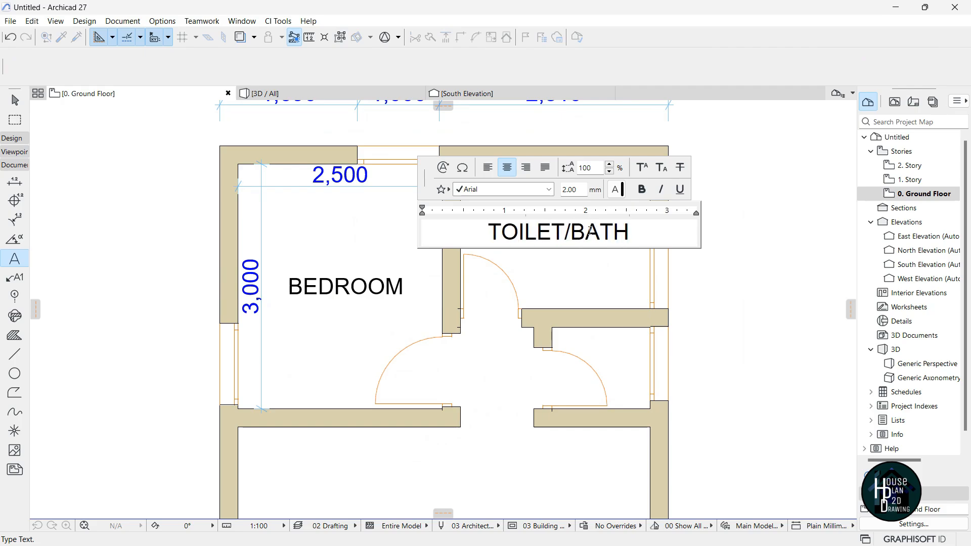
left_click(731, 325)
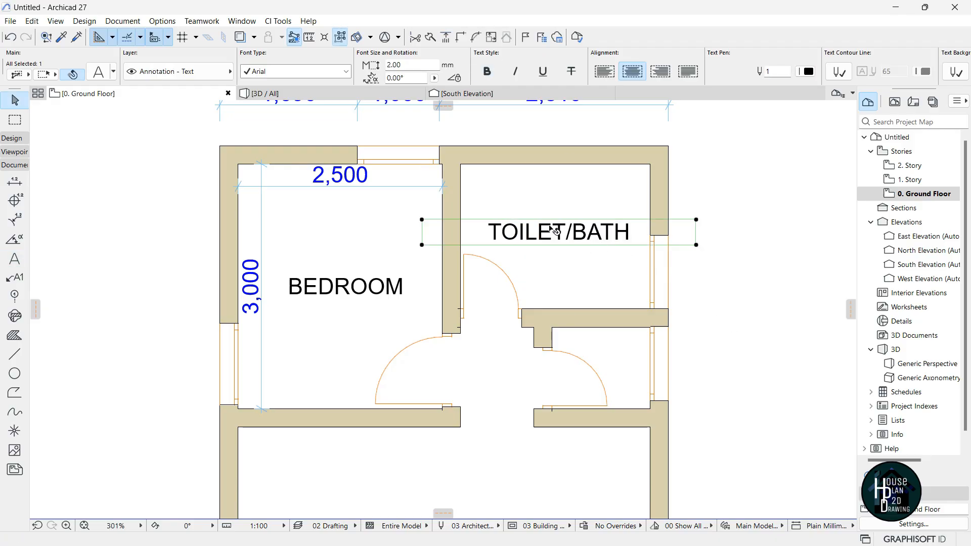
key("Escape")
scroll(577, 227, "down", 5)
scroll(493, 273, "up", 4)
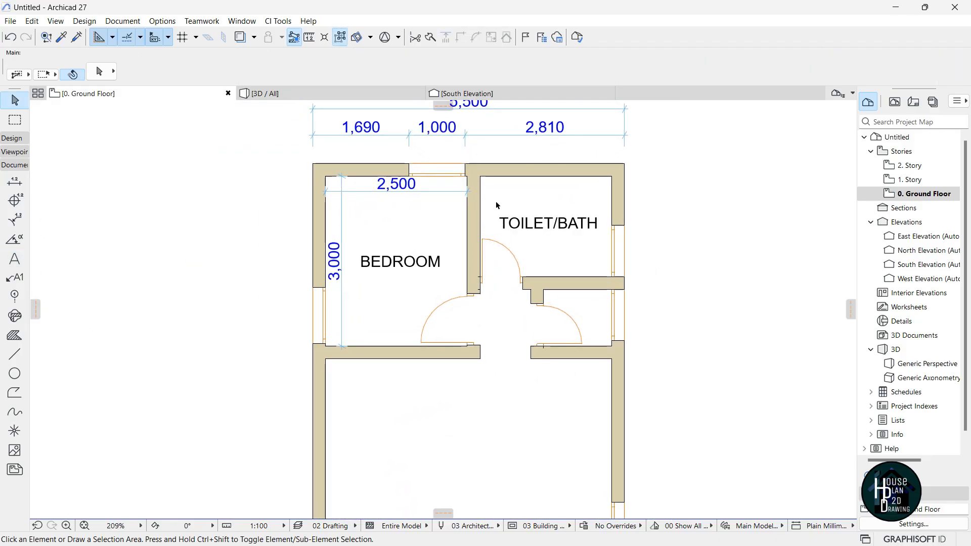
Set the Stair tool defaults to a width of 900 mm and 18 risers.
scroll(497, 206, "down", 3)
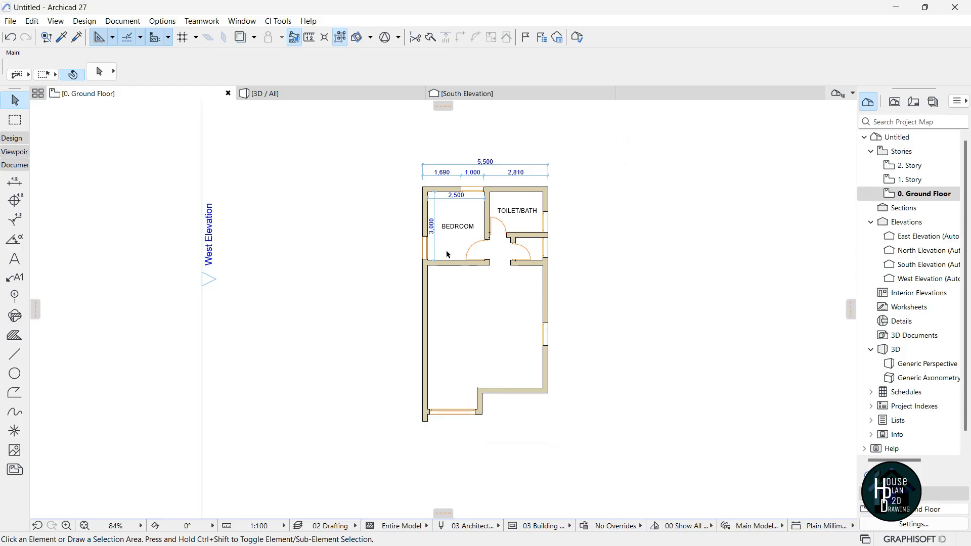
scroll(490, 264, "up", 1)
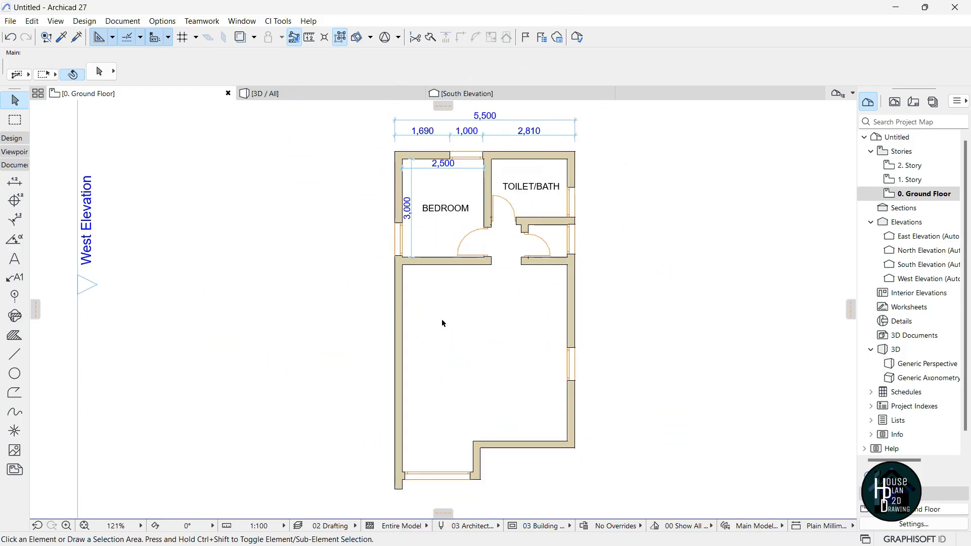
scroll(542, 316, "up", 1)
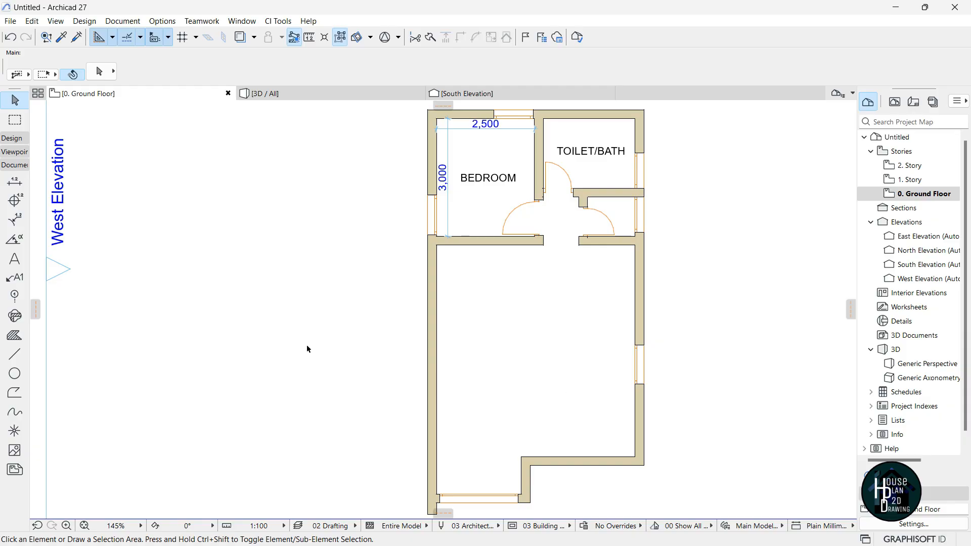
left_click(14, 140)
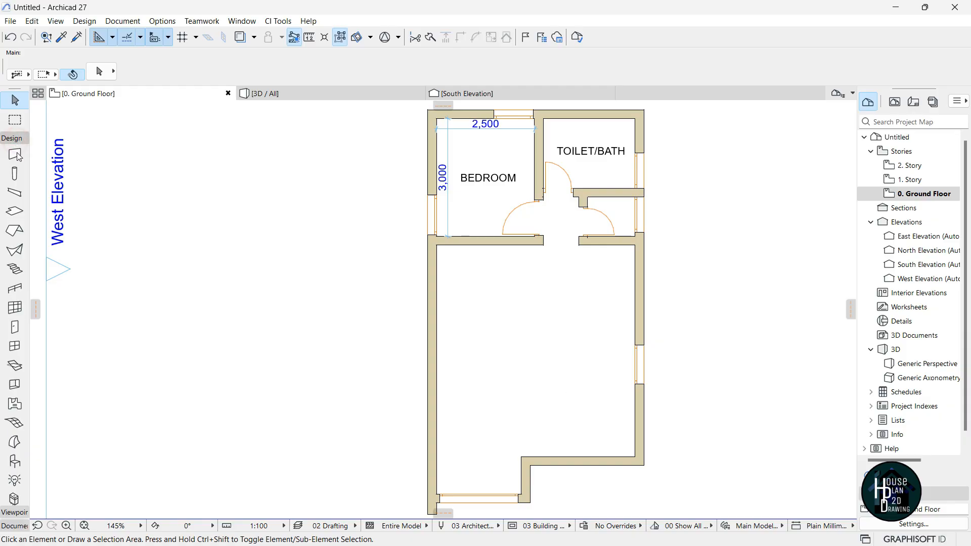
left_click(14, 269)
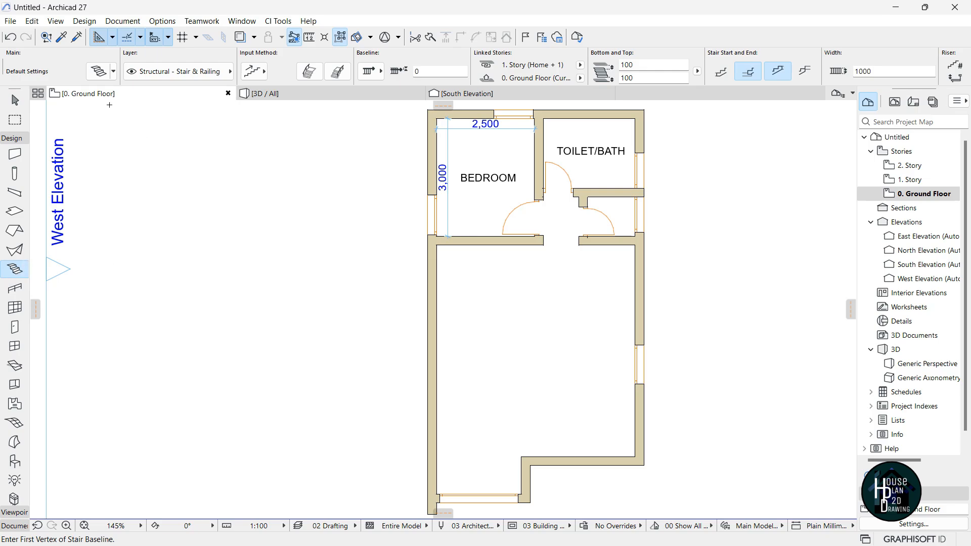
key("ctrl+t")
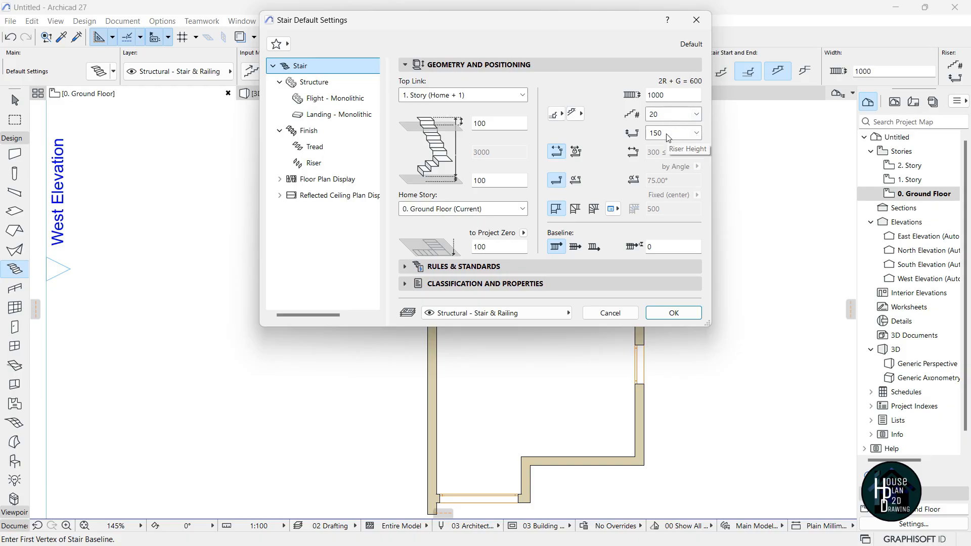
double_click(666, 96)
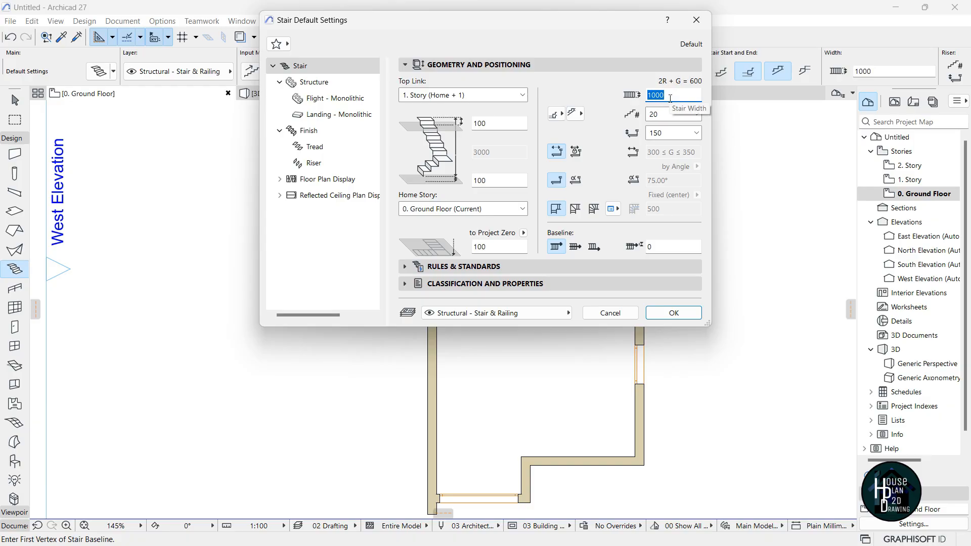
type("90")
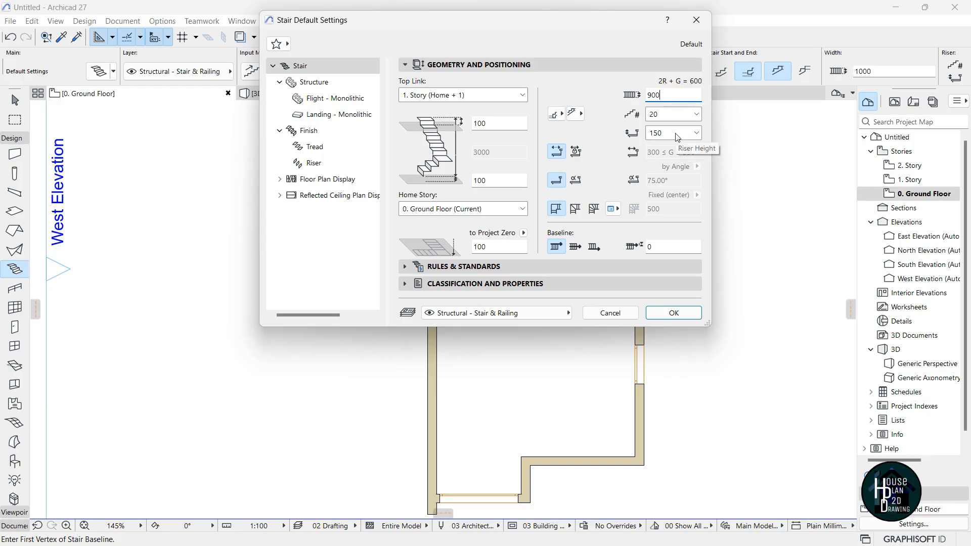
left_click(697, 114)
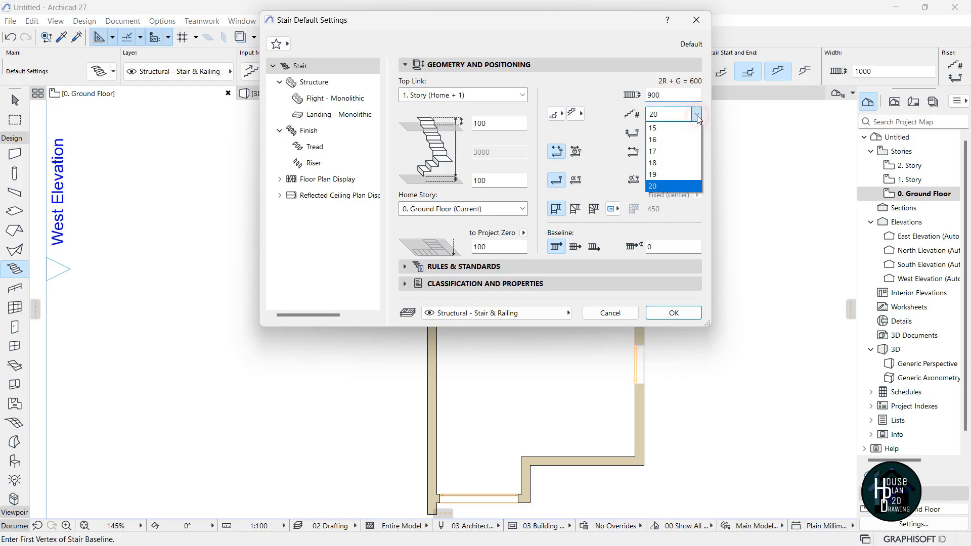
left_click(667, 163)
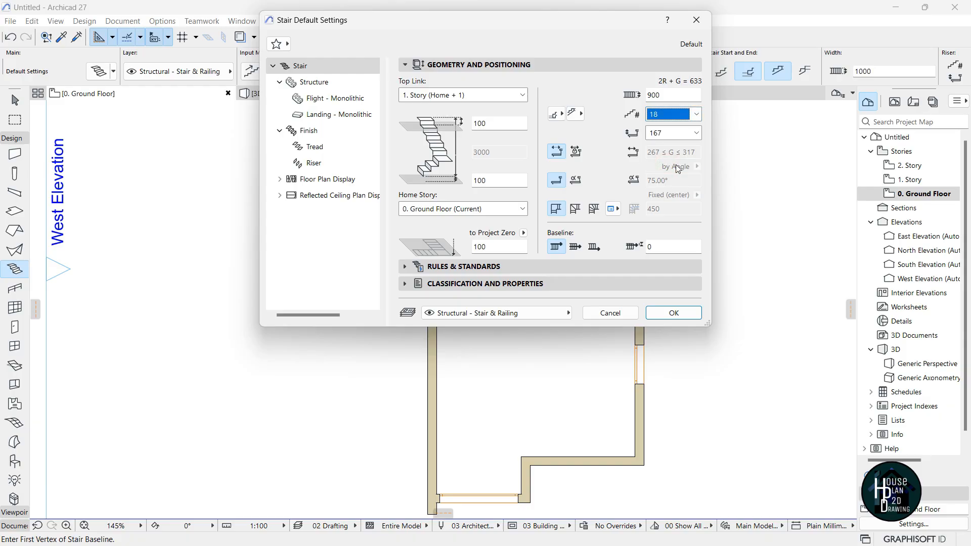
left_click(685, 316)
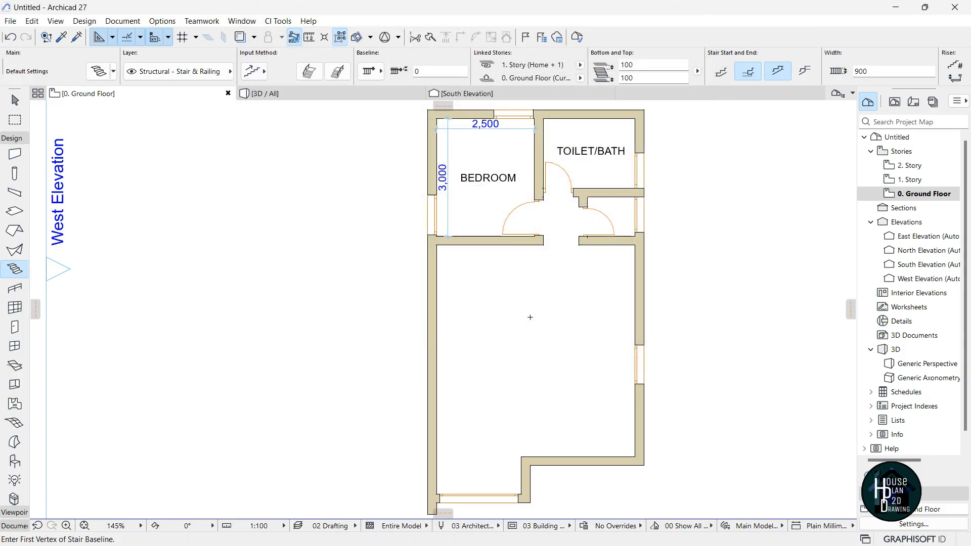
Start a stair in the large room below the bedroom, running its first flight about 2444 mm up to the dividing wall.
scroll(516, 337, "up", 2)
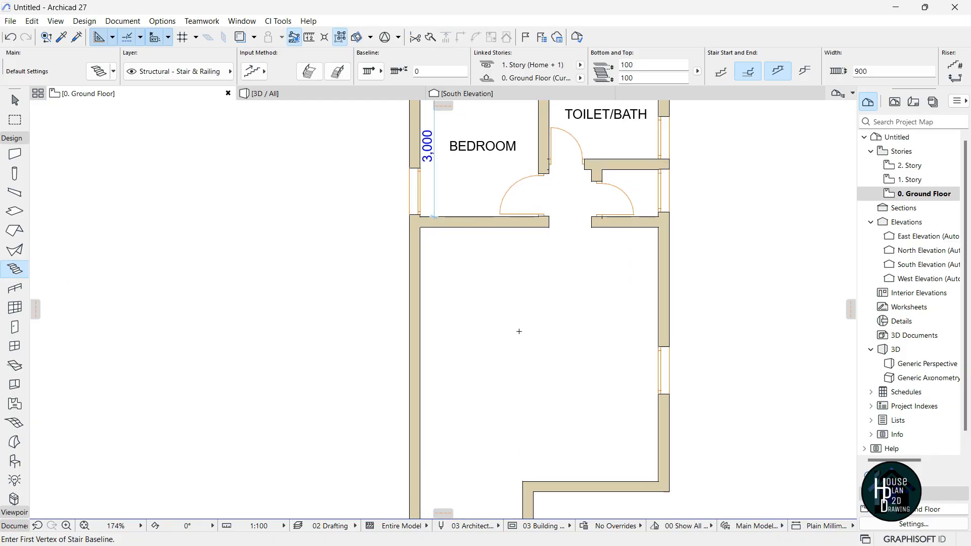
scroll(531, 312, "up", 2)
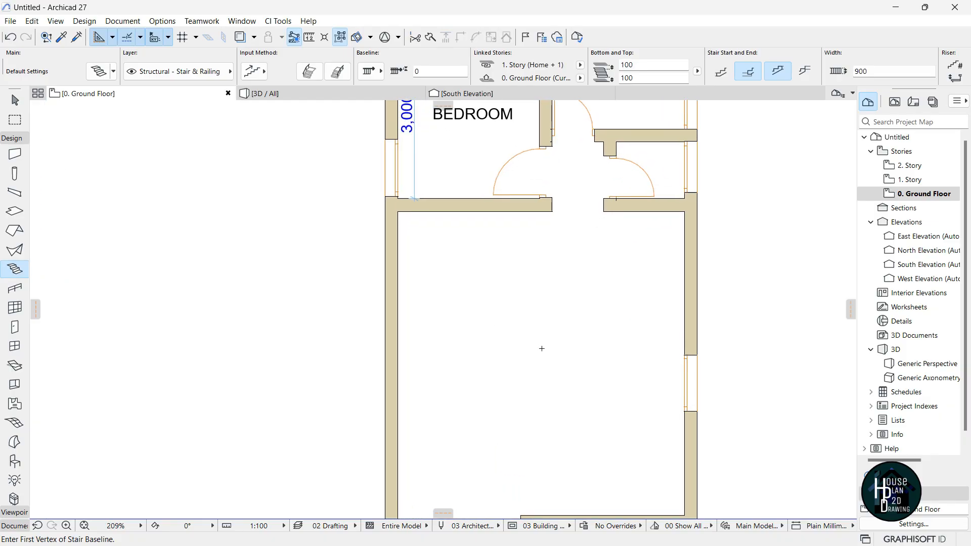
left_click(546, 350)
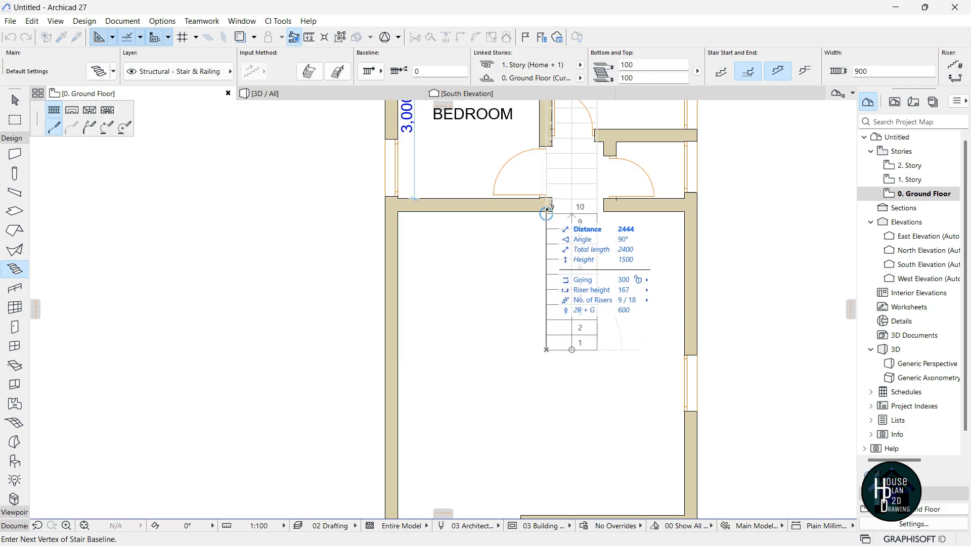
scroll(550, 207, "up", 2)
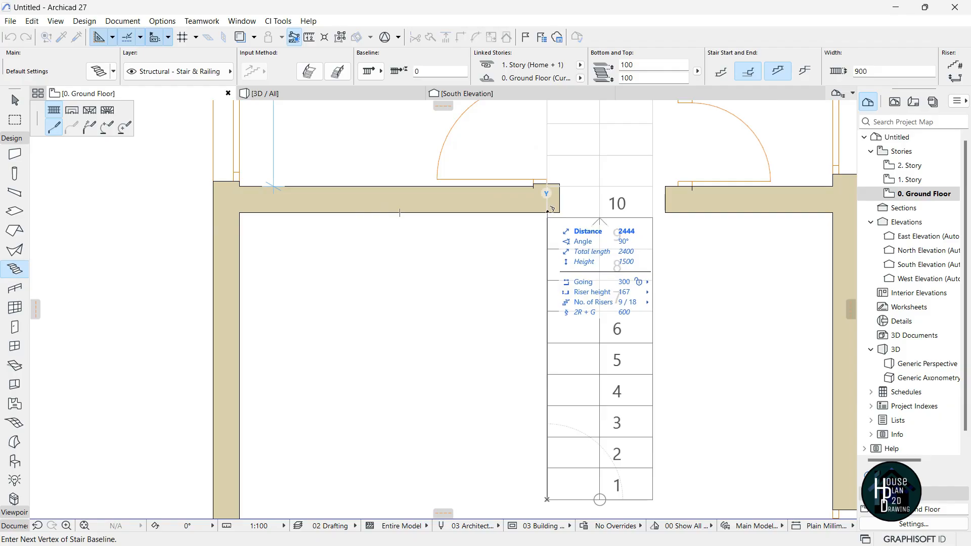
scroll(550, 207, "down", 1)
left_click(547, 212)
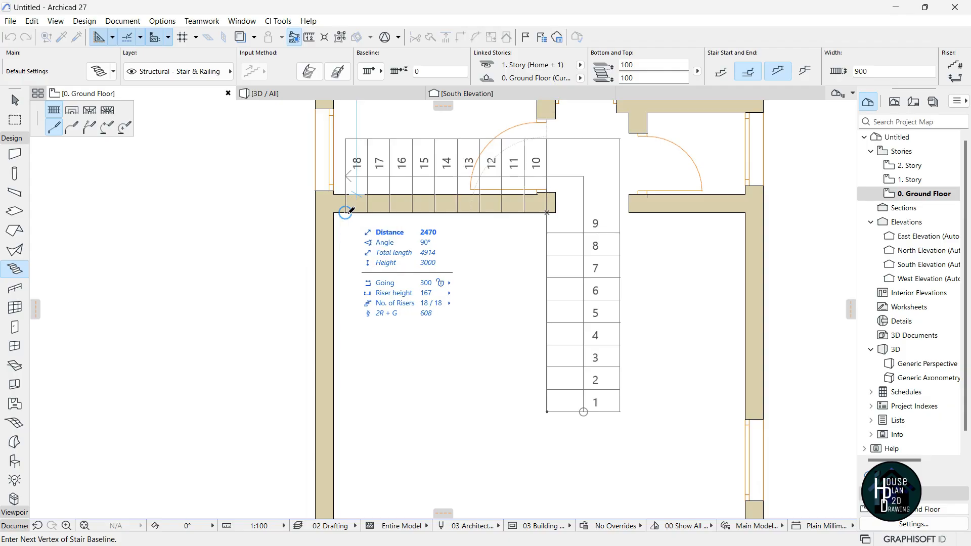
Switch the stair to the right-side baseline and finish it as a U-shape along the dividing wall and about 3116 mm down the west wall.
left_click(370, 71)
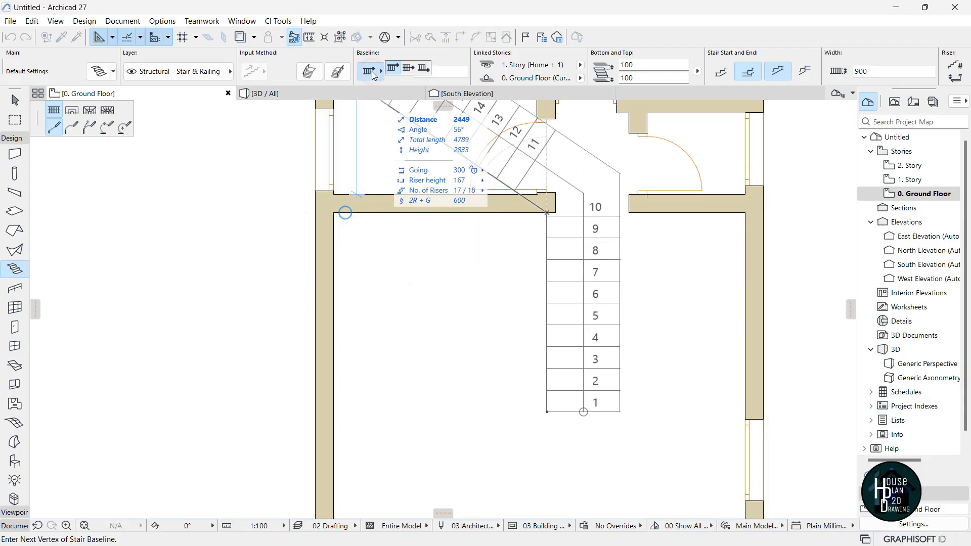
left_click(424, 69)
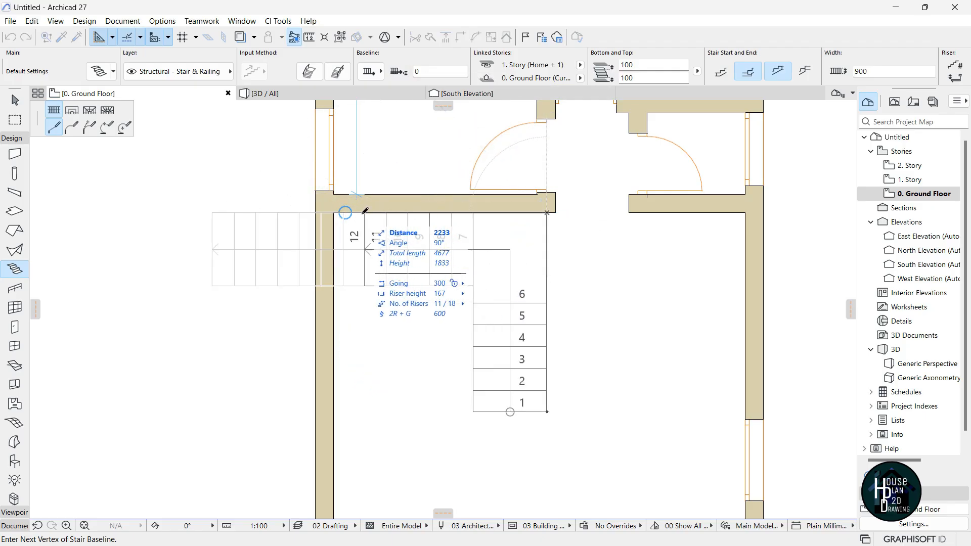
scroll(329, 211, "up", 5)
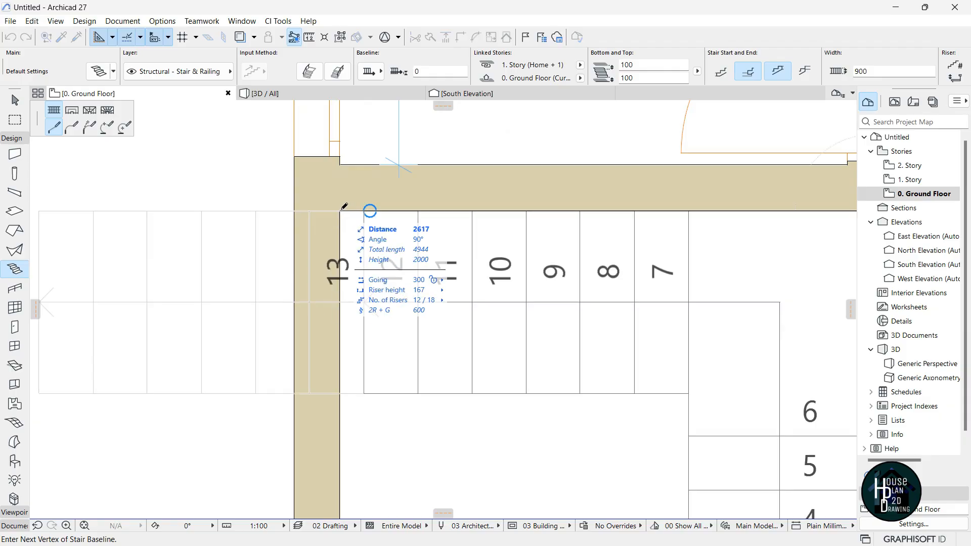
left_click(342, 208)
scroll(343, 207, "down", 5)
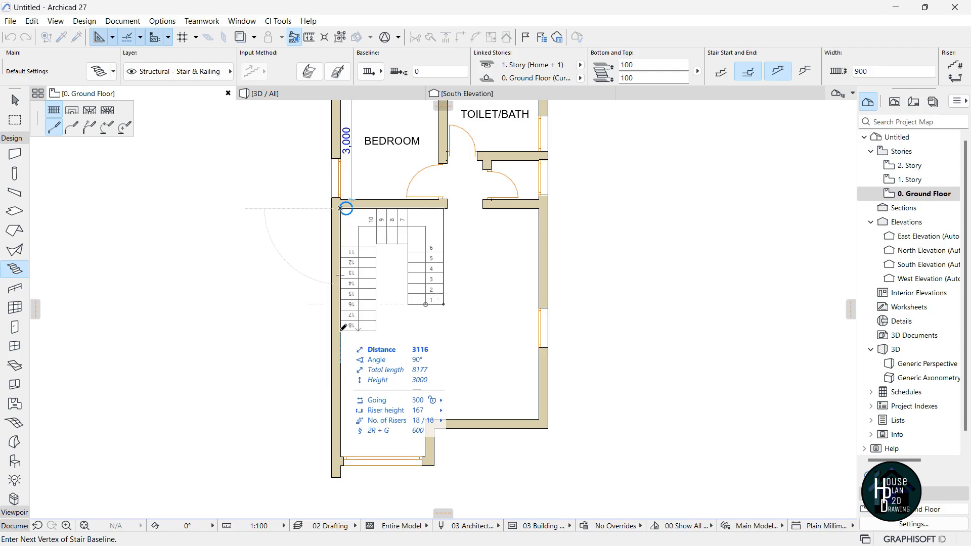
double_click(344, 327)
Examine the new stair on the ground floor and how it fits the walls and doors on the 1. Story plan.
scroll(361, 341, "up", 2)
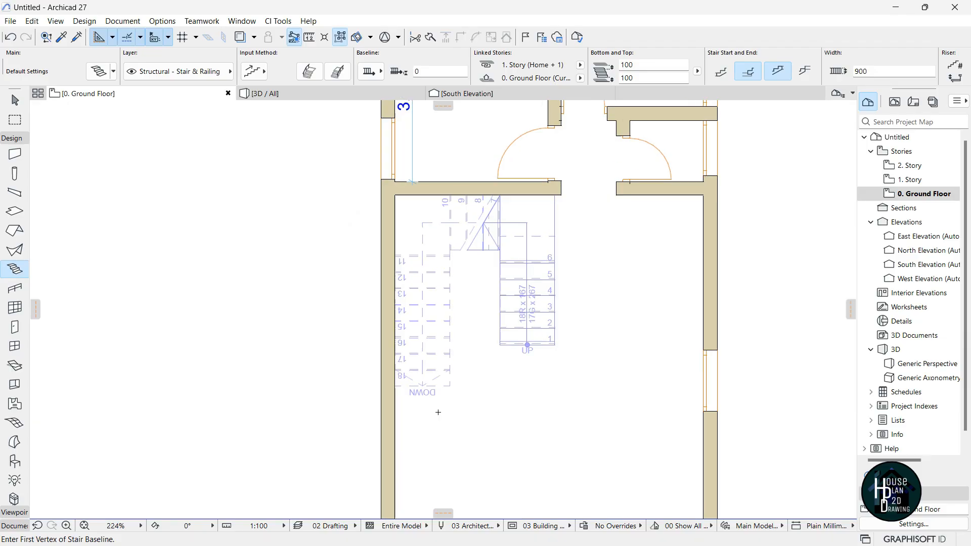
scroll(437, 332, "down", 4)
scroll(486, 258, "up", 4)
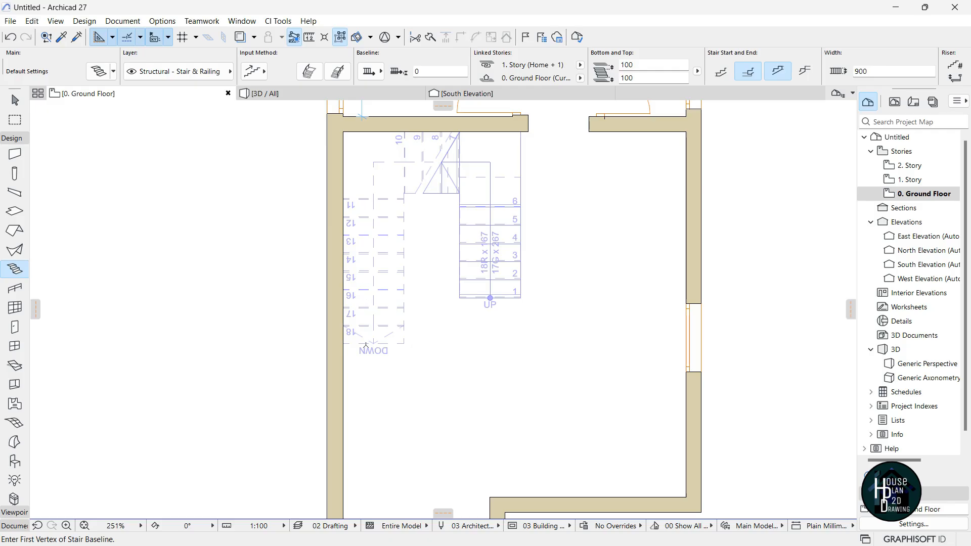
scroll(495, 223, "down", 3)
scroll(536, 198, "up", 2)
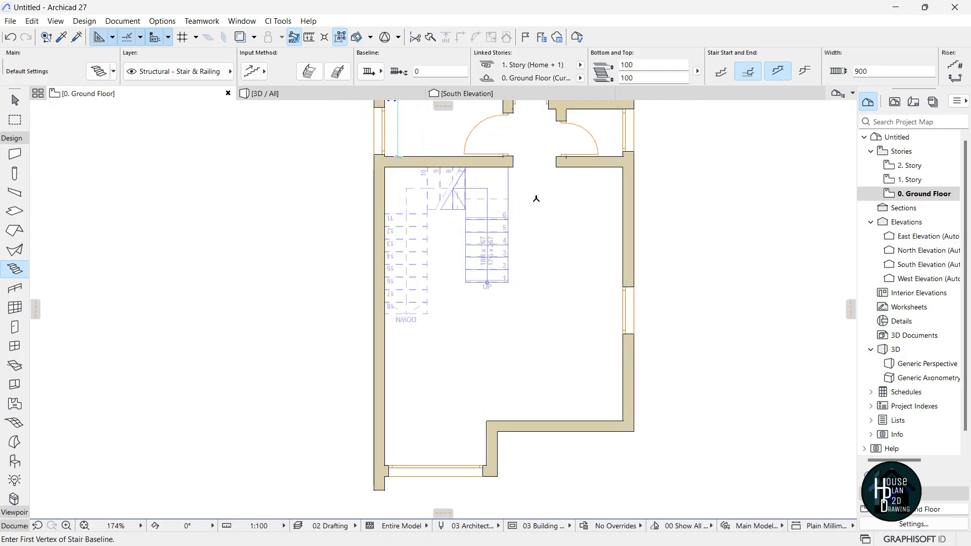
double_click(910, 180)
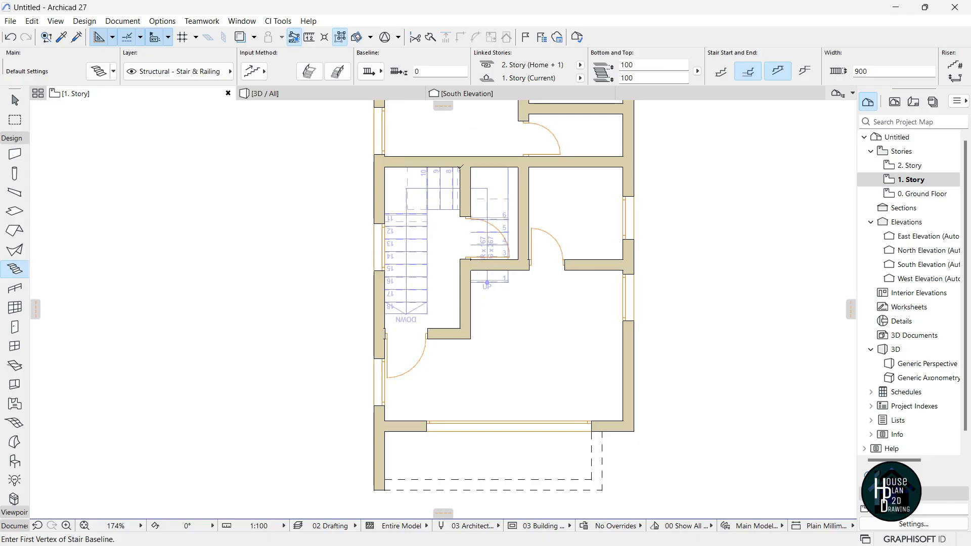
scroll(461, 167, "up", 3)
scroll(377, 378, "down", 1)
scroll(368, 411, "up", 1)
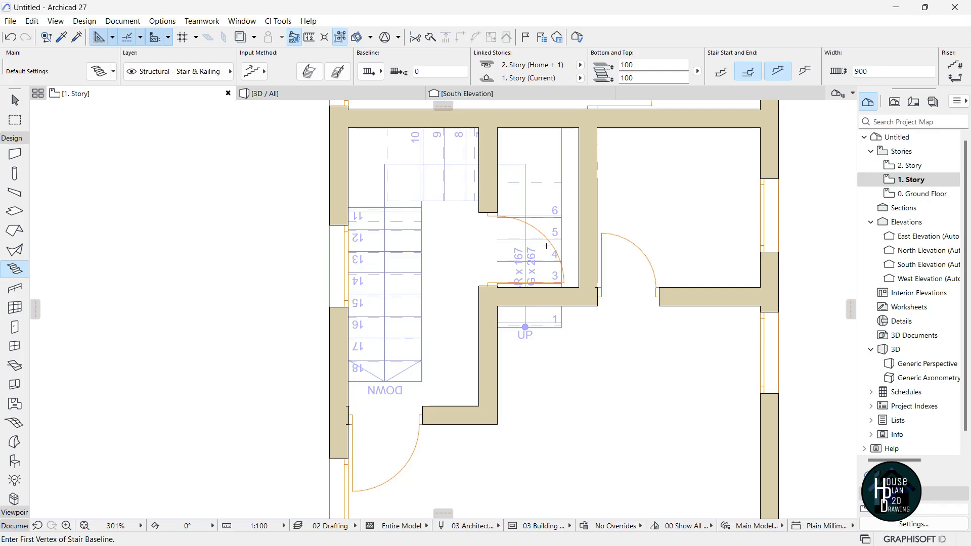
scroll(547, 246, "down", 2)
scroll(448, 278, "up", 2)
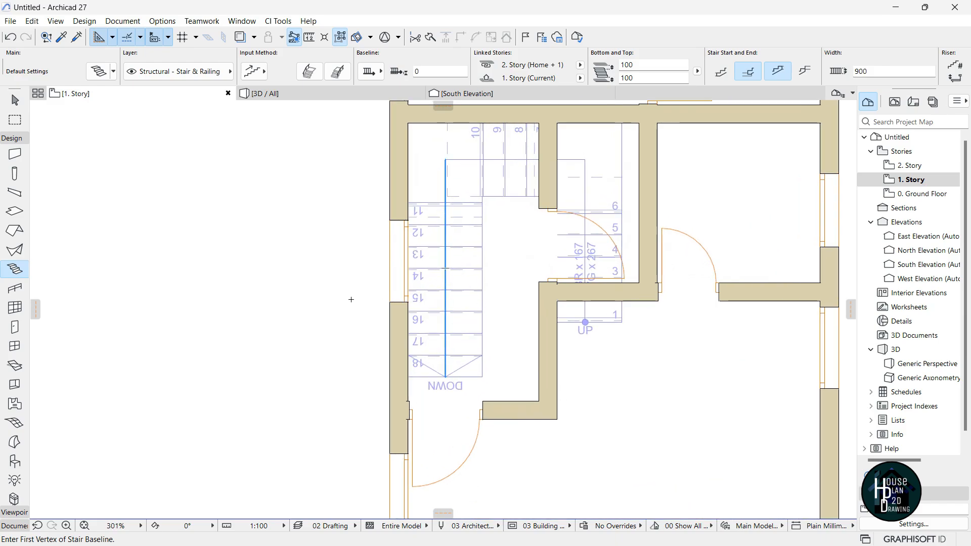
key("Escape")
scroll(424, 220, "down", 5)
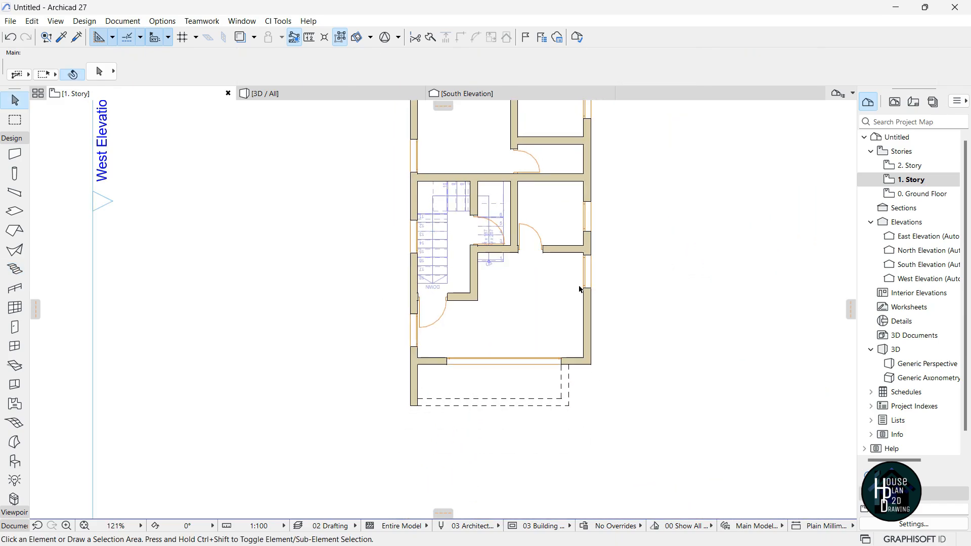
On the ground floor, offset the outer edge of the stair's first flight to align with the end of the dividing wall.
double_click(932, 197)
scroll(487, 185, "up", 5)
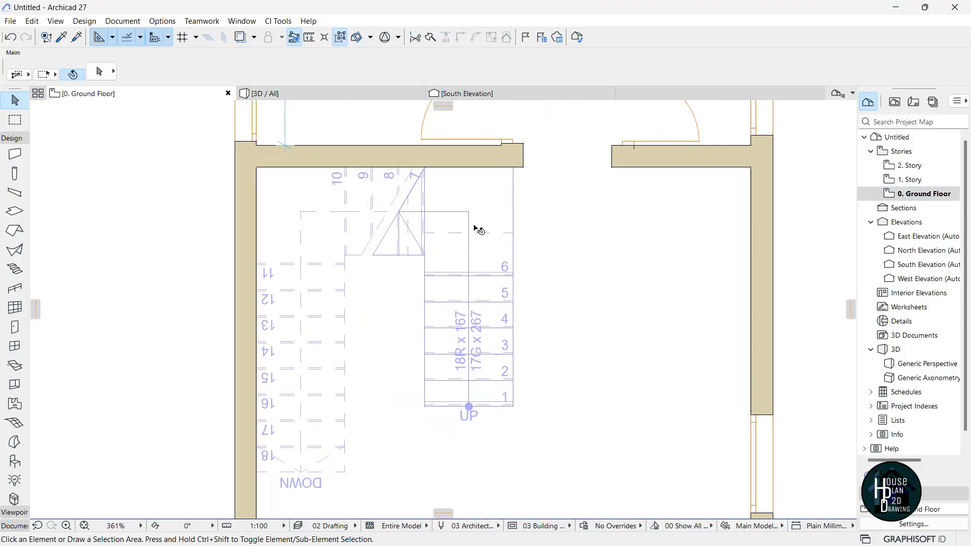
left_click(477, 229)
left_click(513, 194)
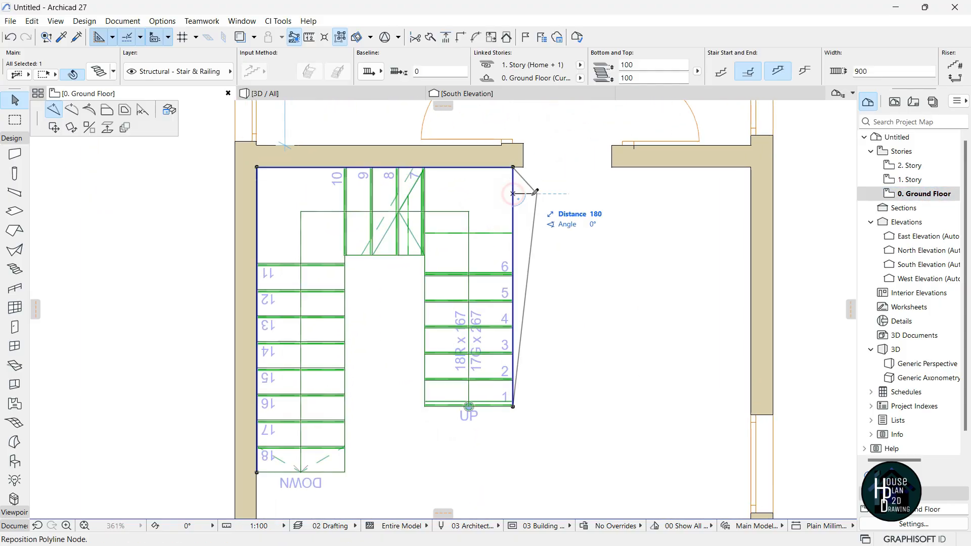
left_click(107, 112)
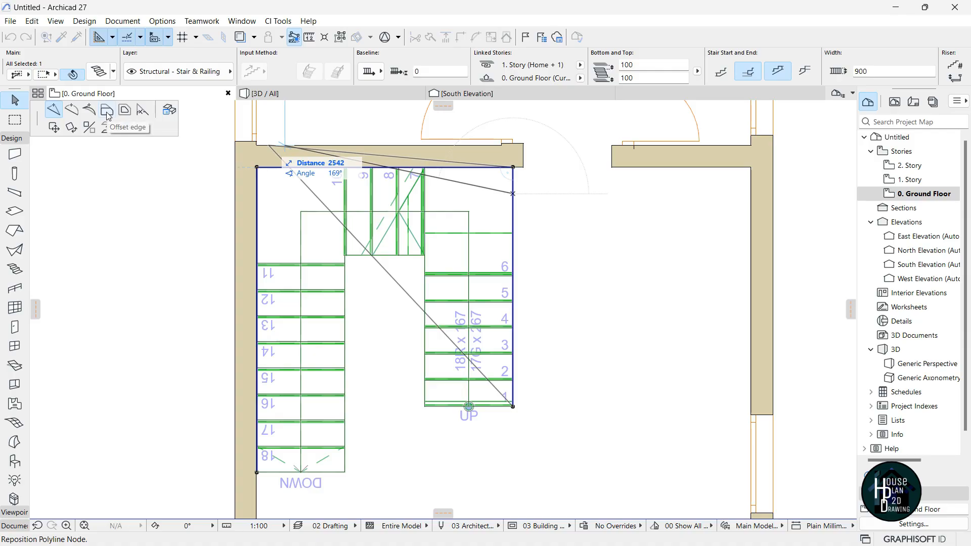
left_click(524, 166)
scroll(455, 240, "down", 3)
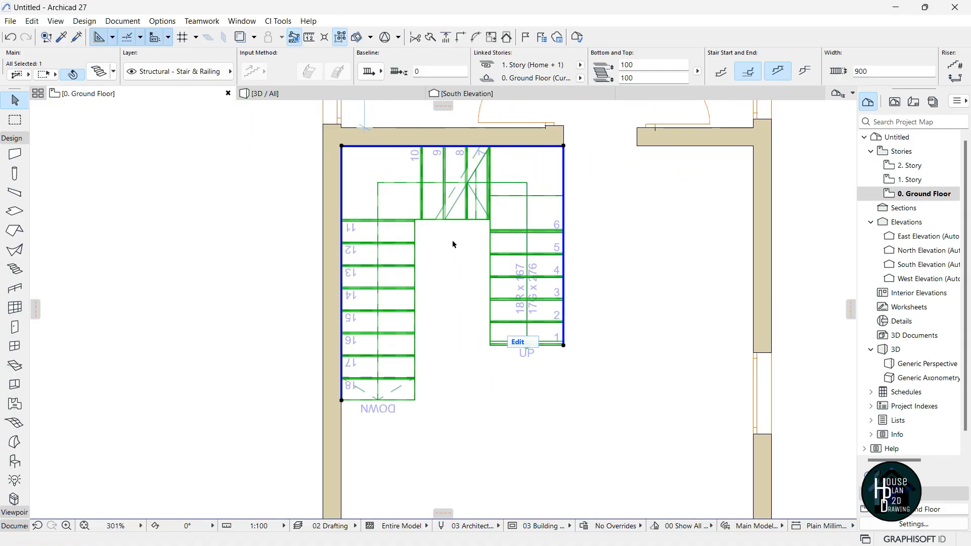
Check the widened stair against the walls and the doorway at its upper end on the 1. Story plan.
double_click(910, 179)
middle_click_drag(579, 267, 544, 238)
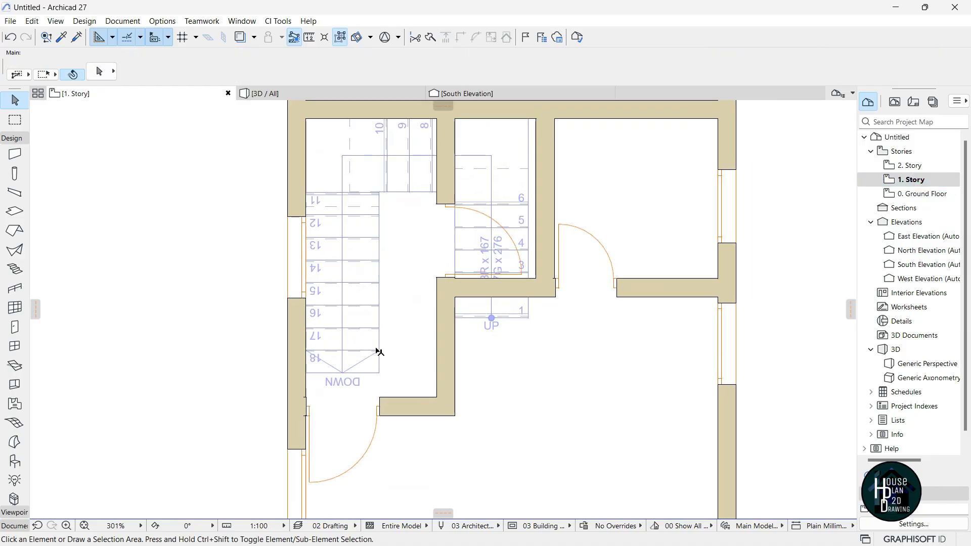
scroll(397, 282, "down", 3)
scroll(385, 246, "up", 2)
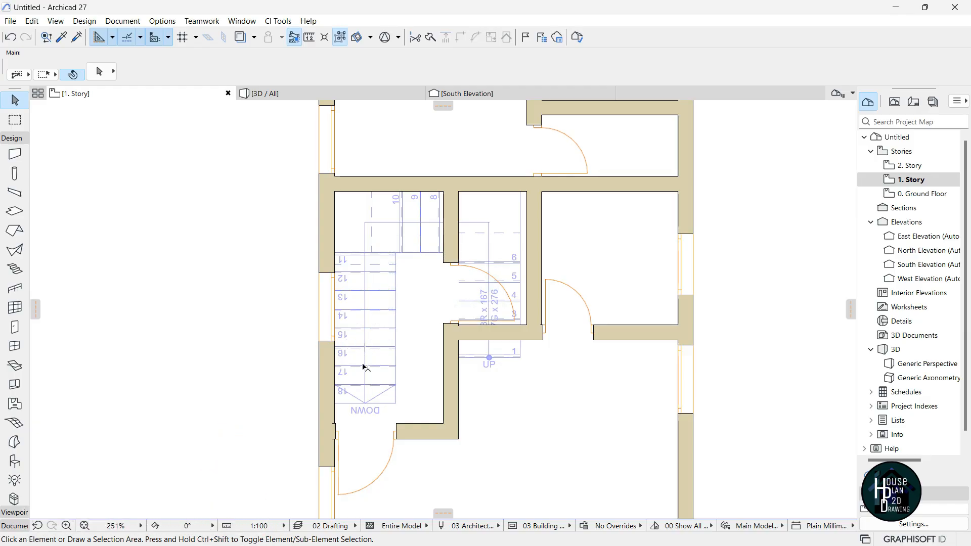
left_click(371, 399)
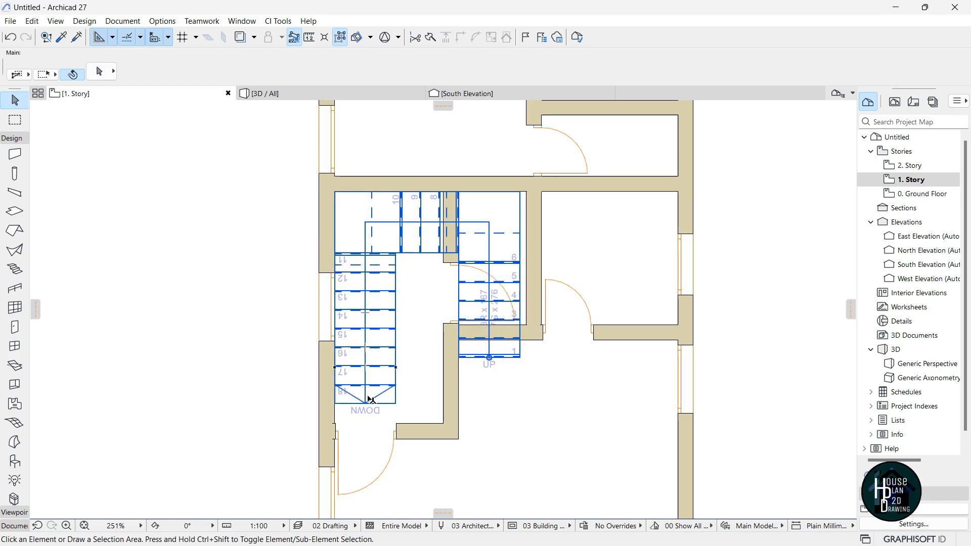
left_click(543, 372)
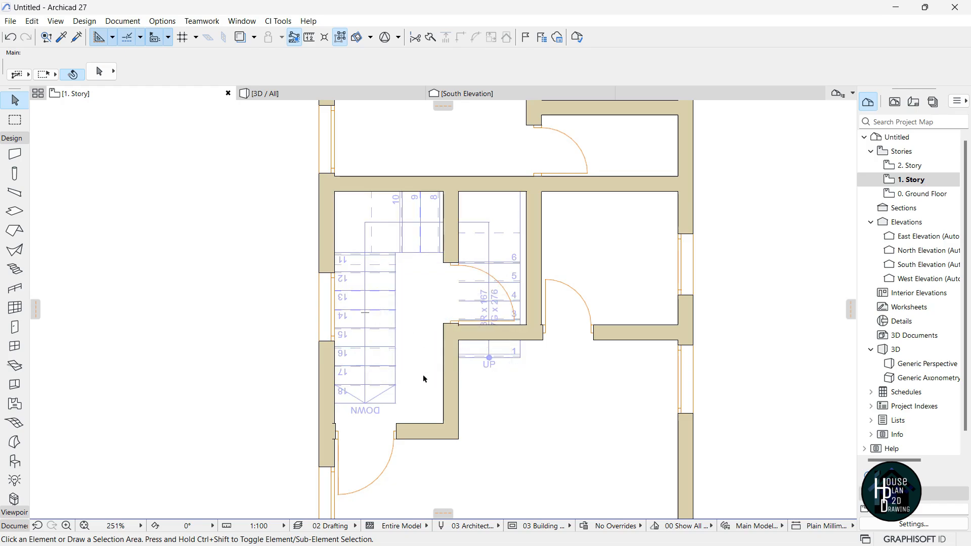
Set the U-shaped stair's number of risers to 15, giving a 200 mm riser height.
left_click(377, 282)
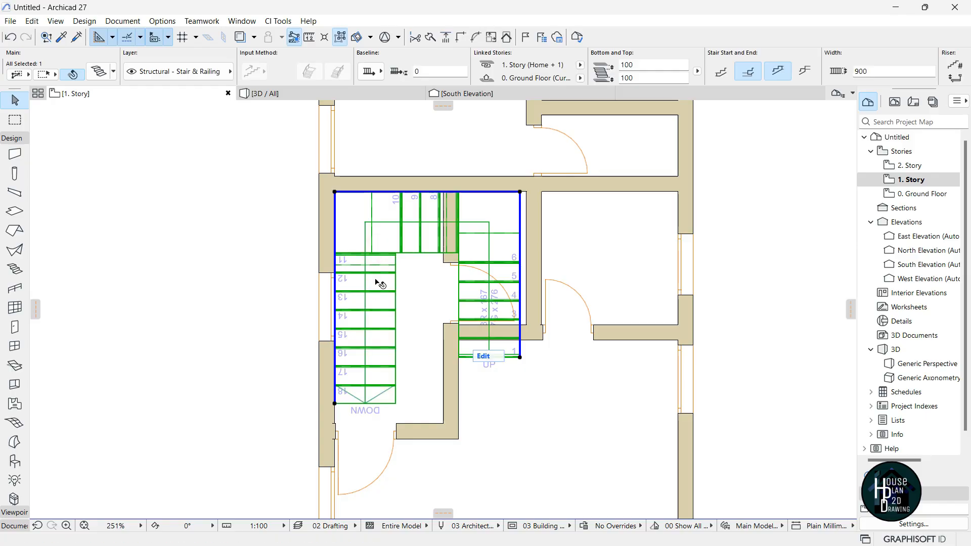
left_click(99, 72)
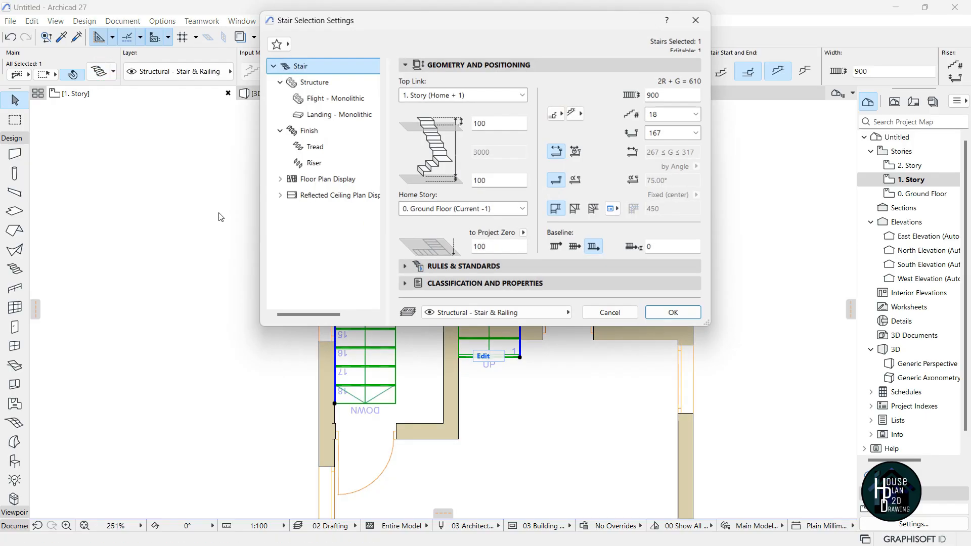
left_click(697, 115)
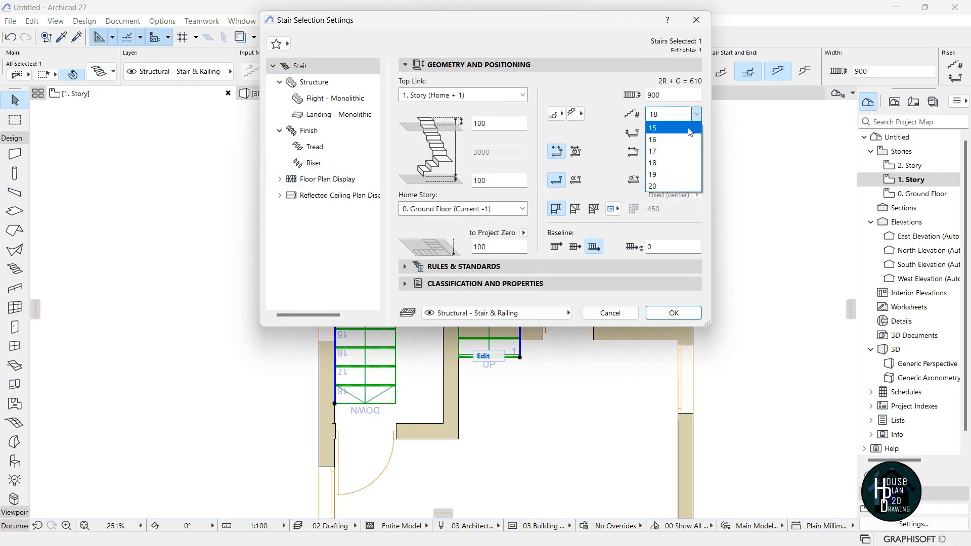
left_click(676, 130)
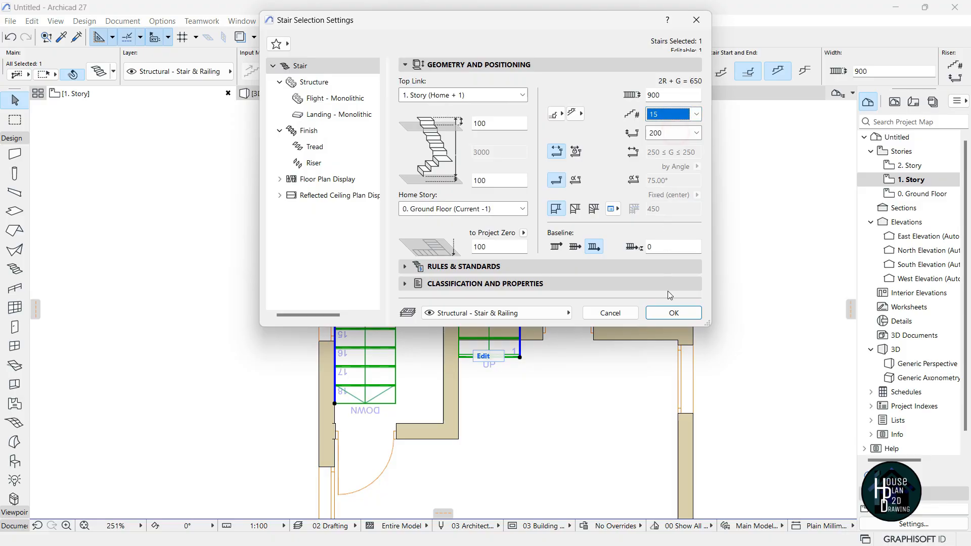
left_click(685, 313)
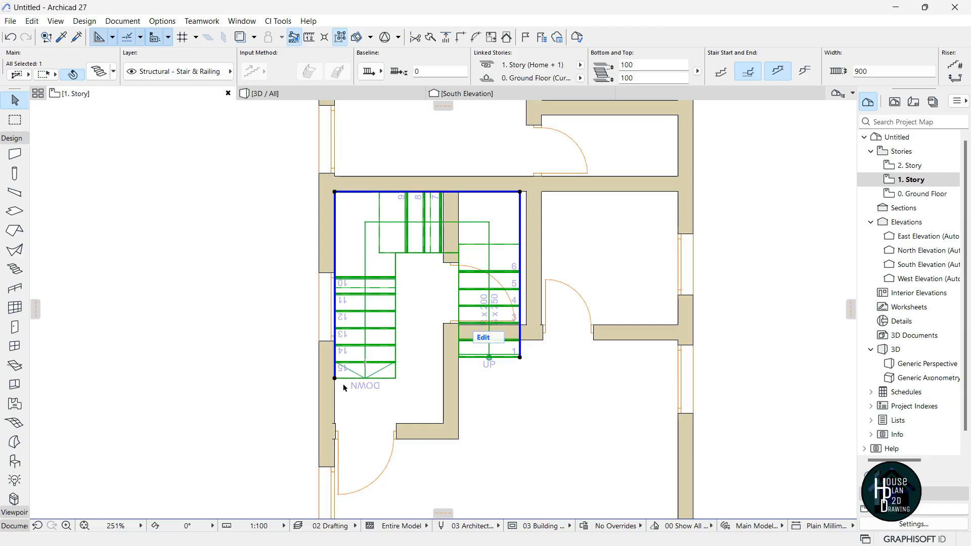
left_click(369, 413)
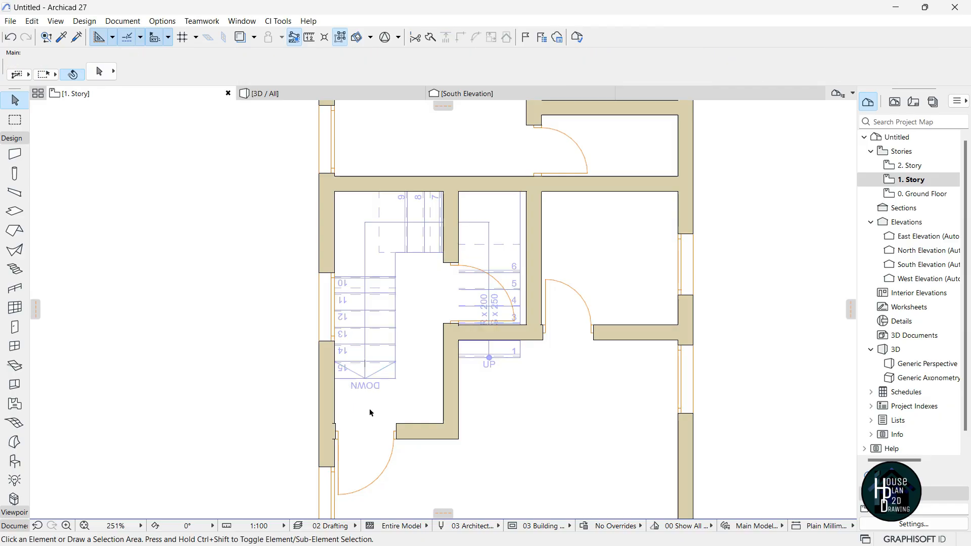
Measure the clearance between the stair's upper end and the wall with the door on the 1. Story plan.
scroll(340, 422, "up", 5)
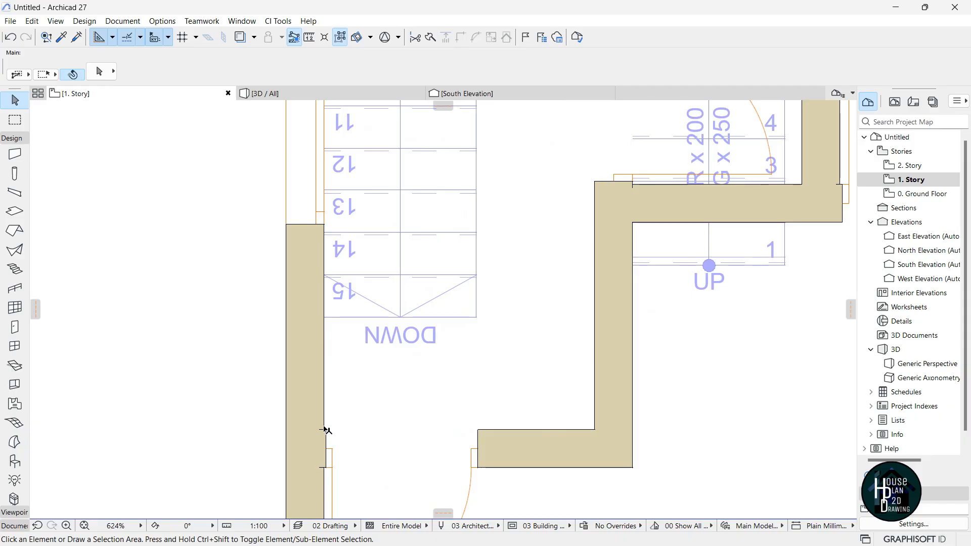
key("m")
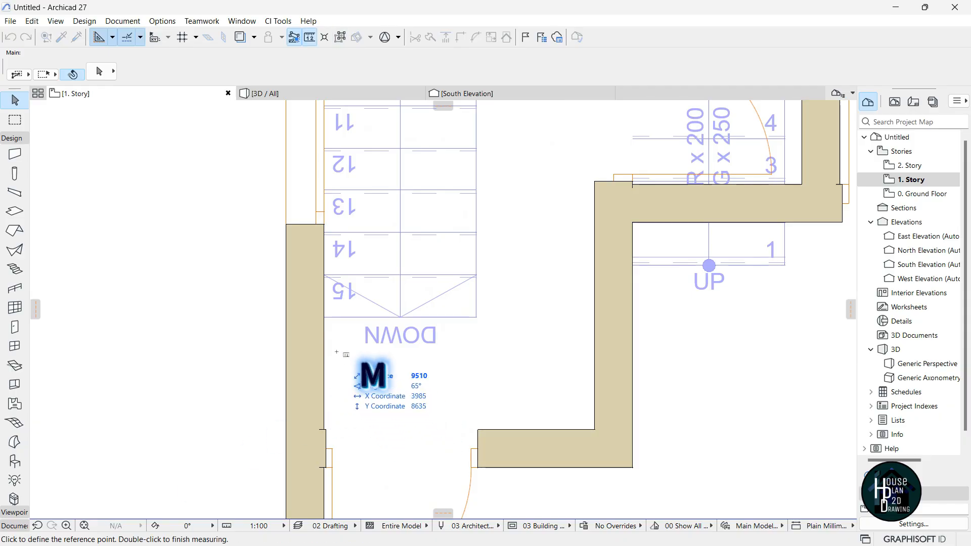
left_click(324, 317)
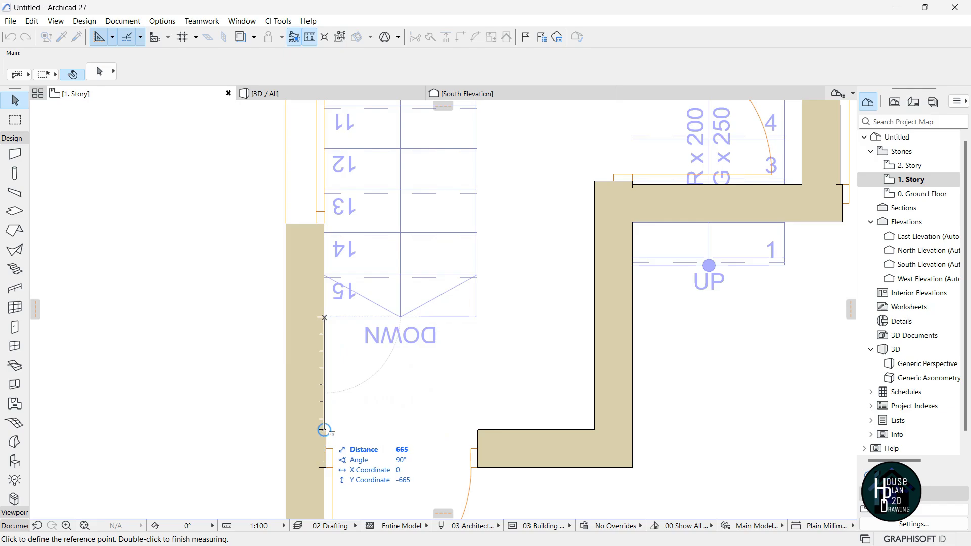
key("Escape")
scroll(441, 369, "down", 3)
scroll(355, 374, "up", 2)
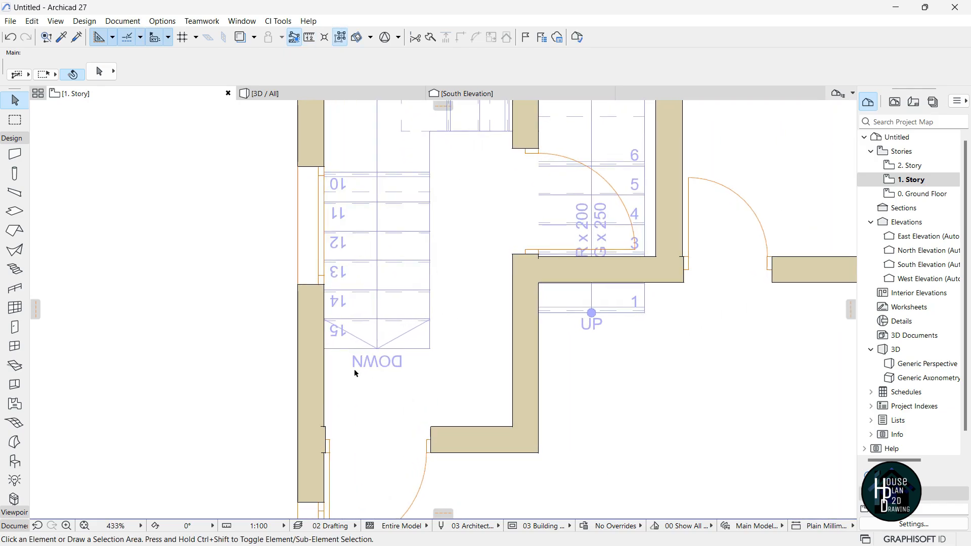
scroll(468, 324, "down", 3)
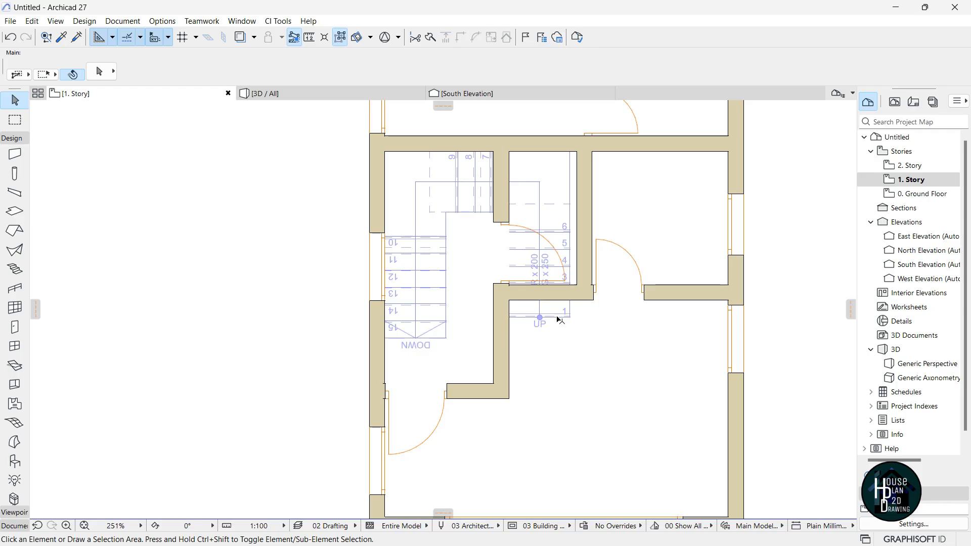
Move the start node of the stair's first flight about 420 mm outward, away from the landing, to rearrange the steps.
left_click(552, 193)
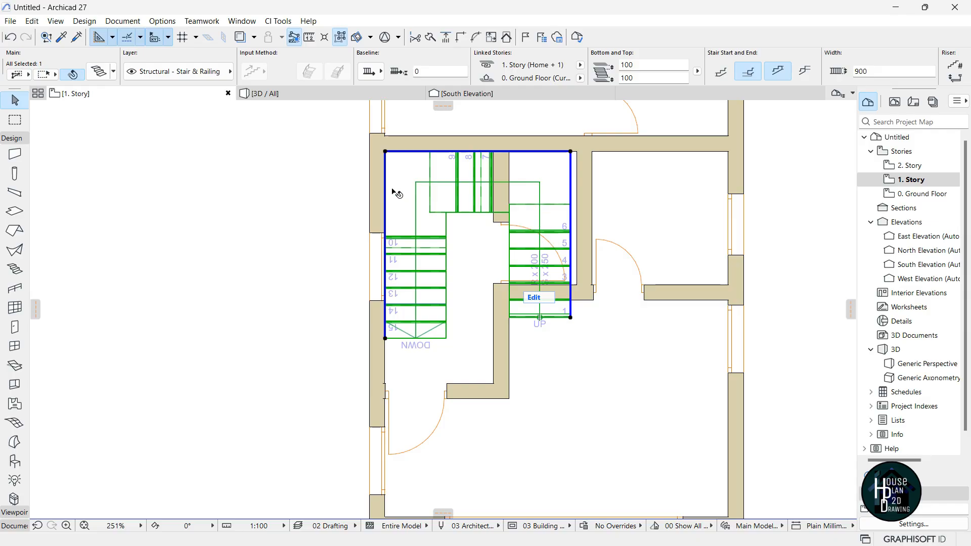
left_click(570, 317)
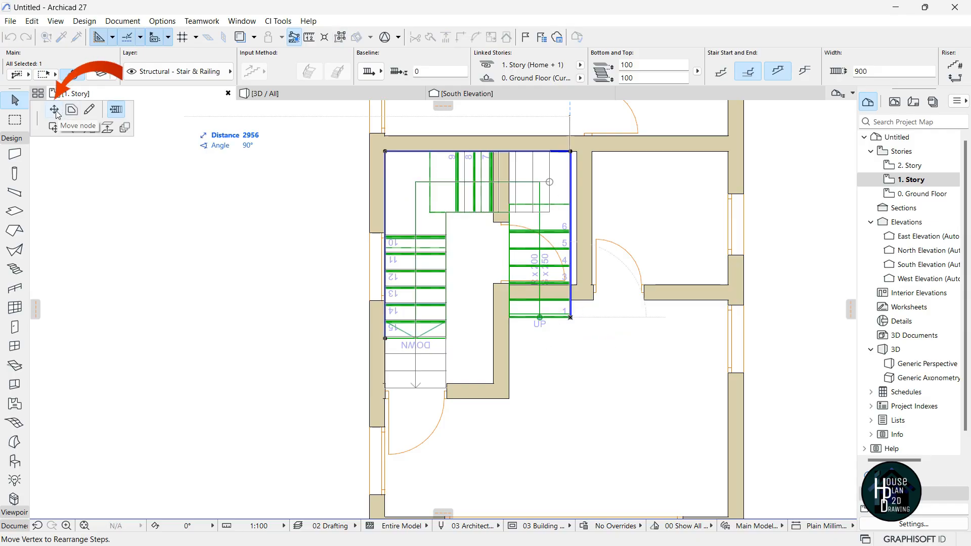
left_click(55, 110)
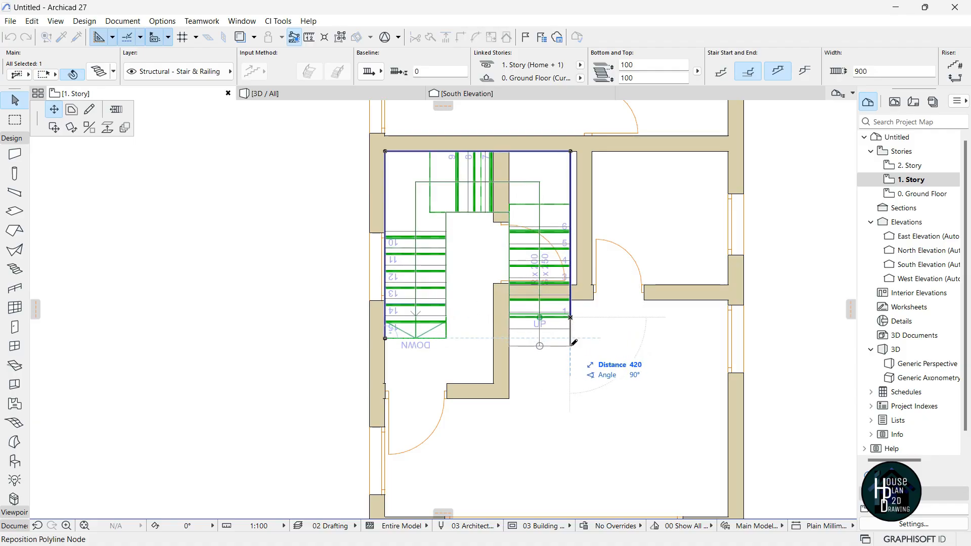
left_click(575, 343)
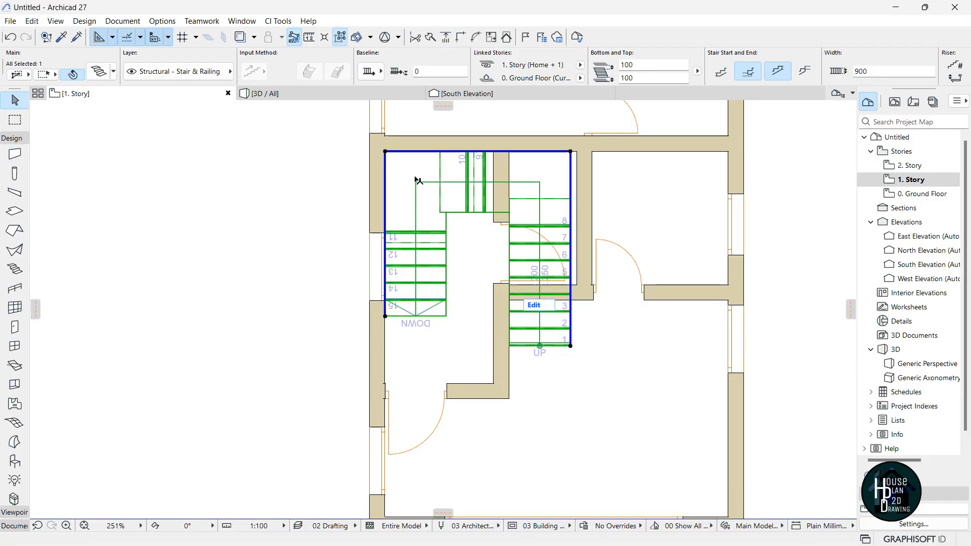
Measure the clearance from the rearranged stair's upper end to the door wall along the west wall.
left_click(414, 366)
key("m")
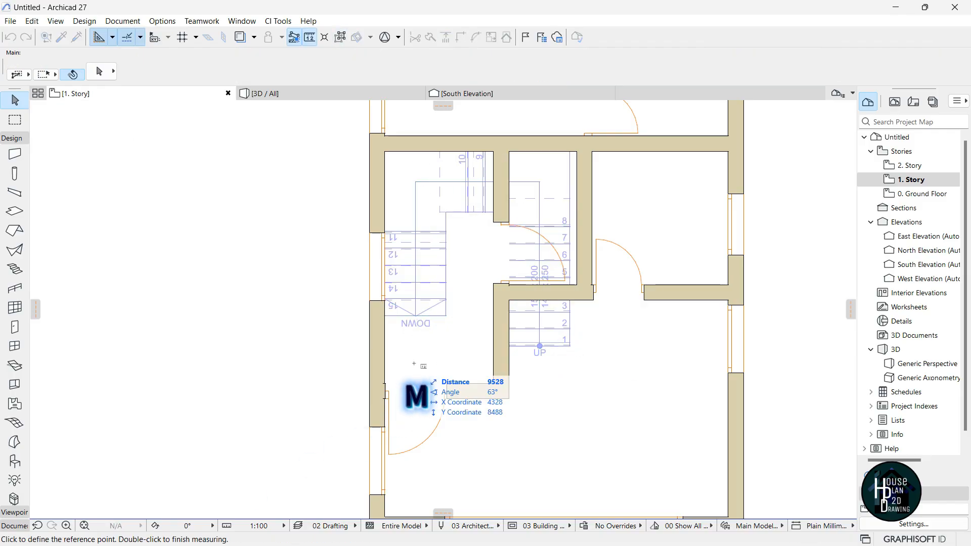
left_click(385, 316)
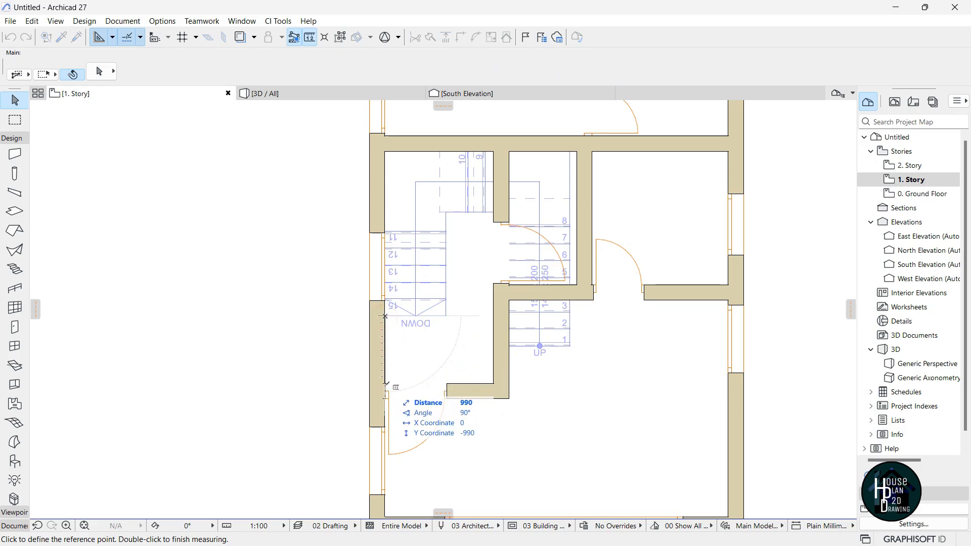
key("Escape")
scroll(453, 312, "down", 2)
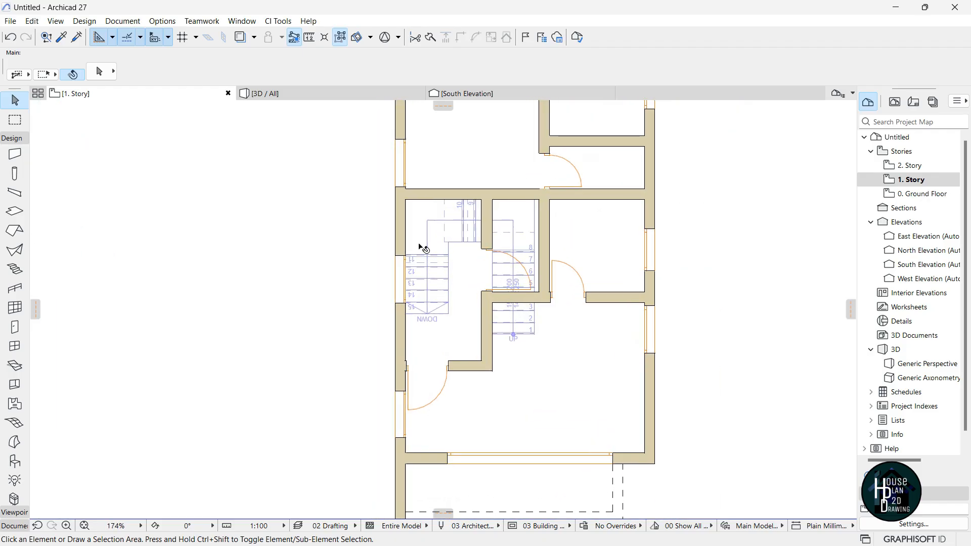
On the ground floor, move the stair's start node back toward the landing, leaving seven steps in the first flight.
double_click(943, 194)
scroll(526, 283, "down", 3)
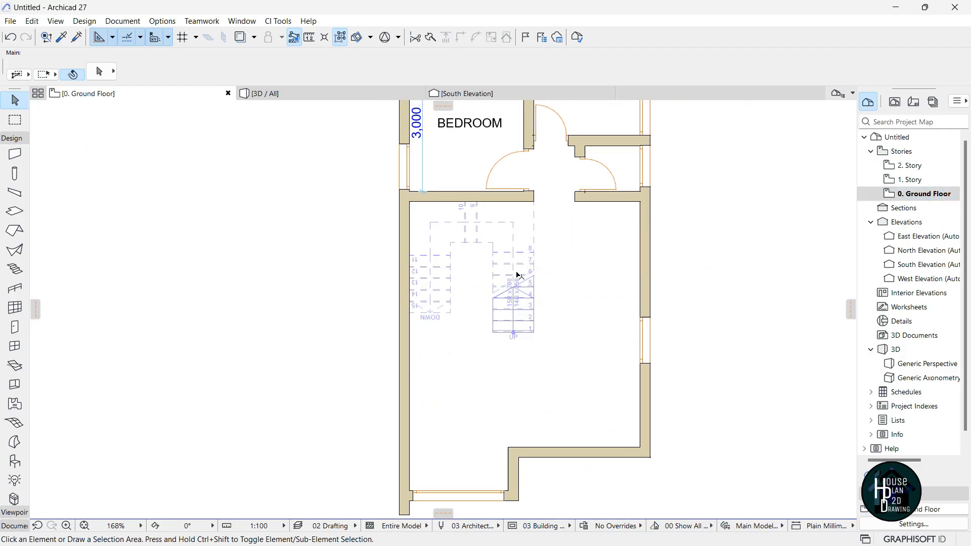
scroll(528, 319, "up", 5)
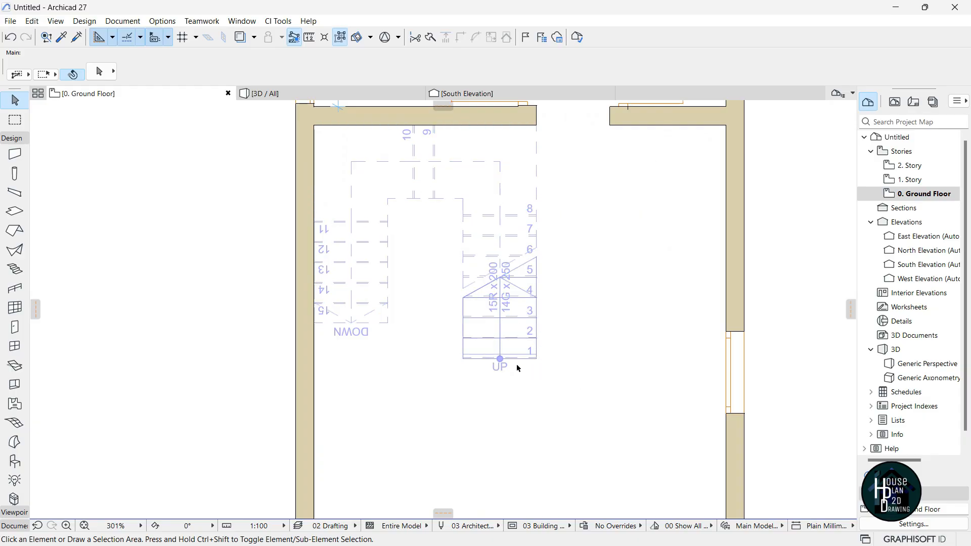
scroll(512, 265, "up", 1)
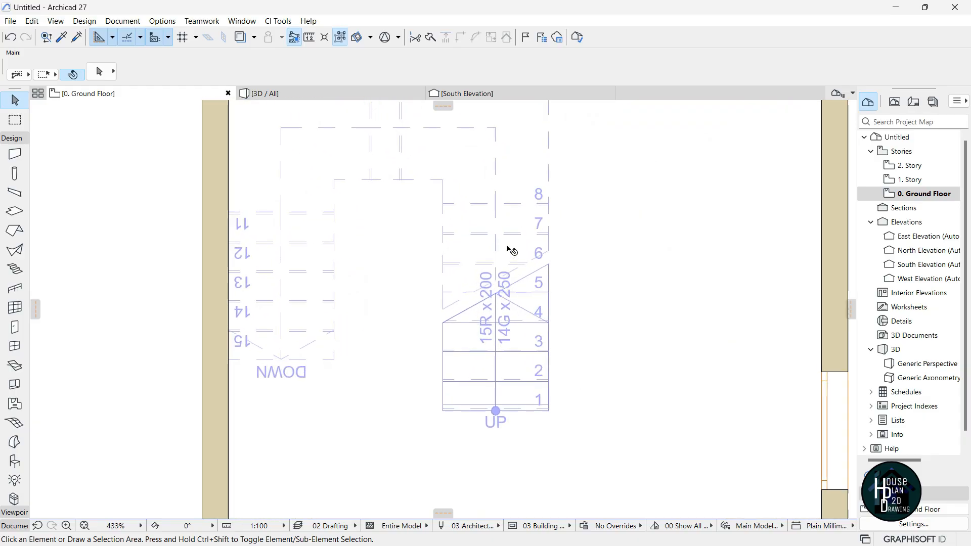
left_click(508, 249)
left_click(549, 409)
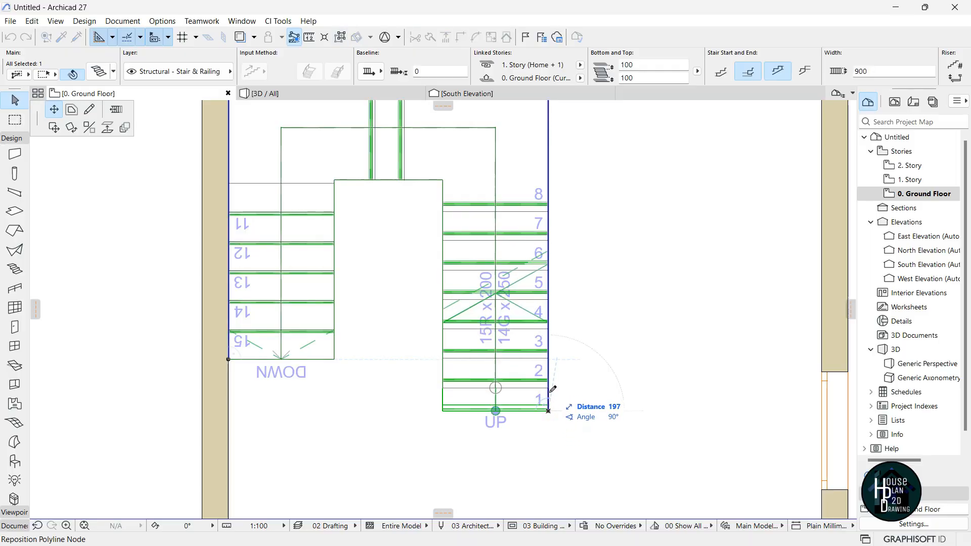
left_click(552, 374)
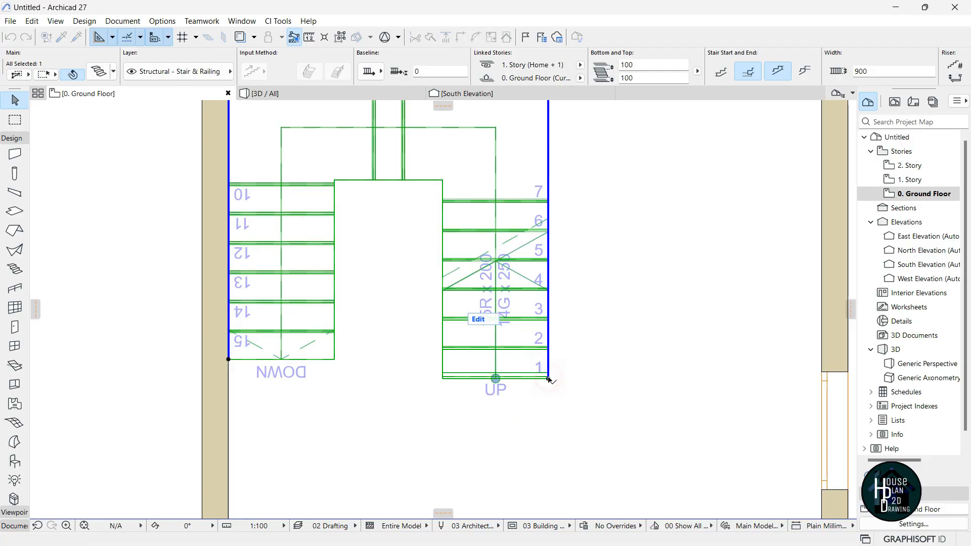
scroll(530, 377, "down", 3)
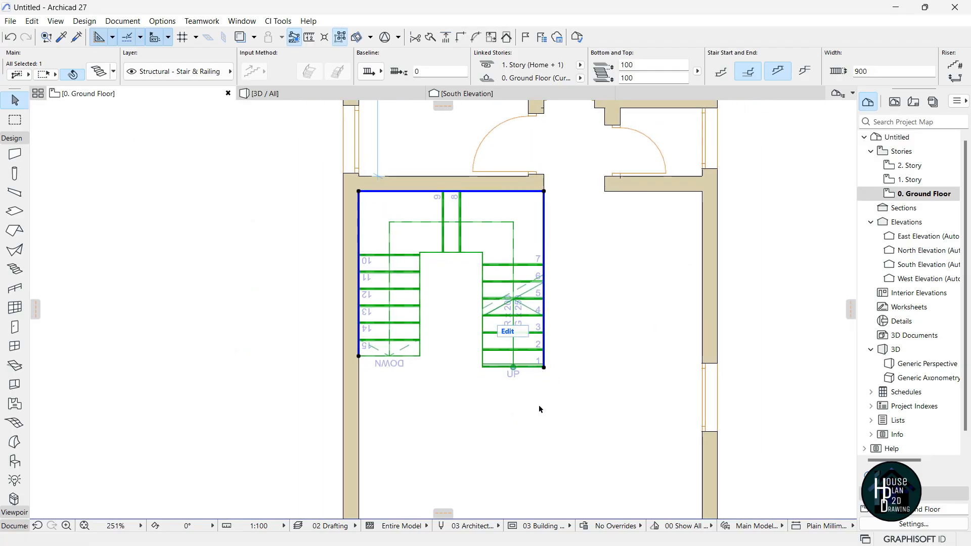
left_click(540, 409)
scroll(516, 303, "down", 2)
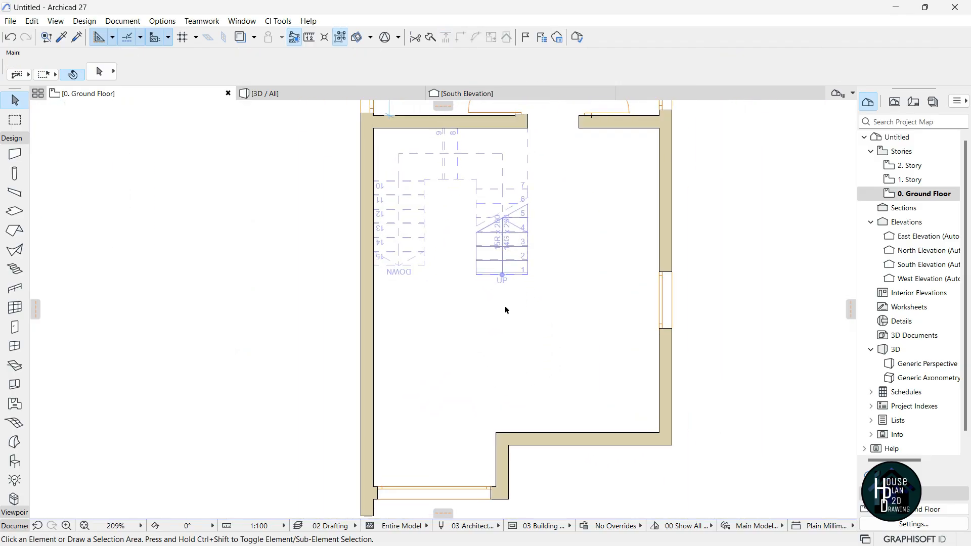
On the 1. Story plan, measure the clearance between the shortened stair's last step and the door wall.
double_click(910, 180)
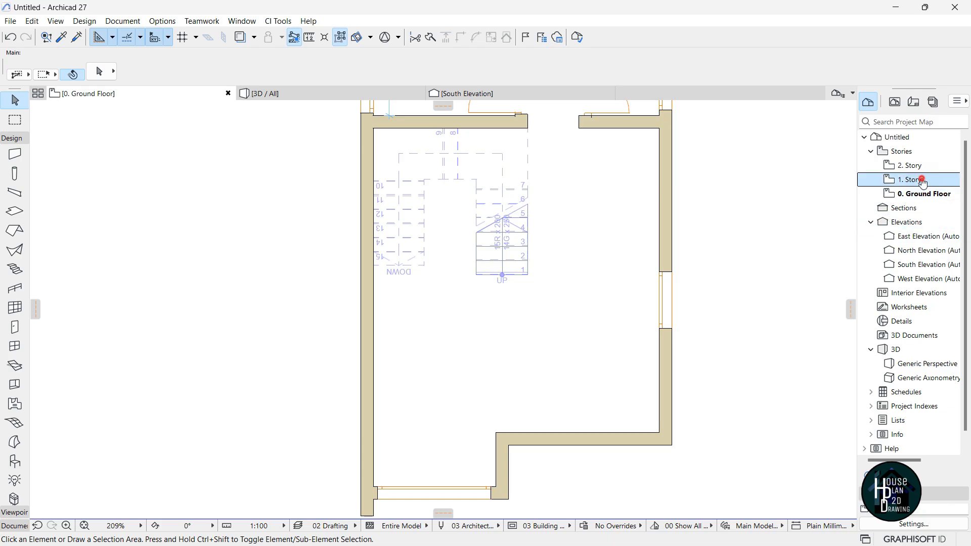
scroll(430, 287, "up", 3)
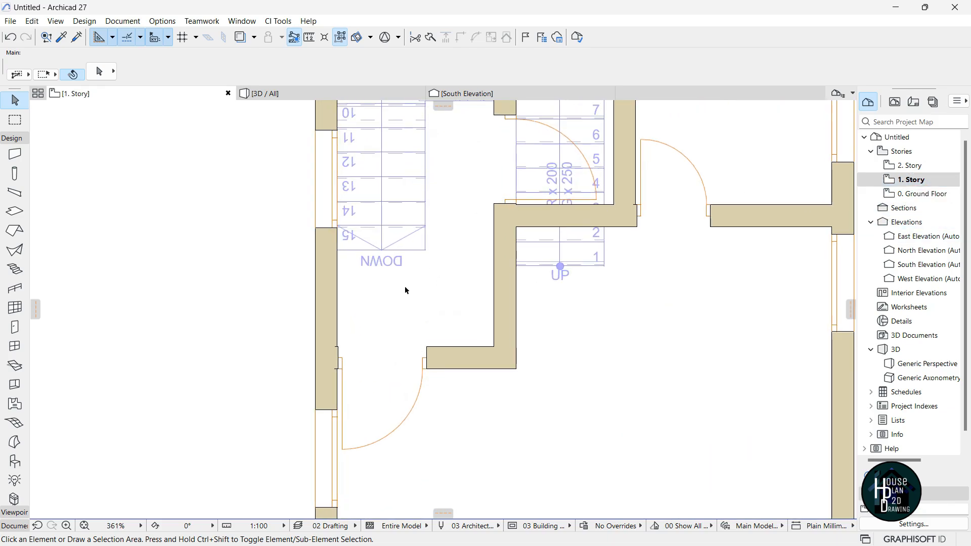
key("m")
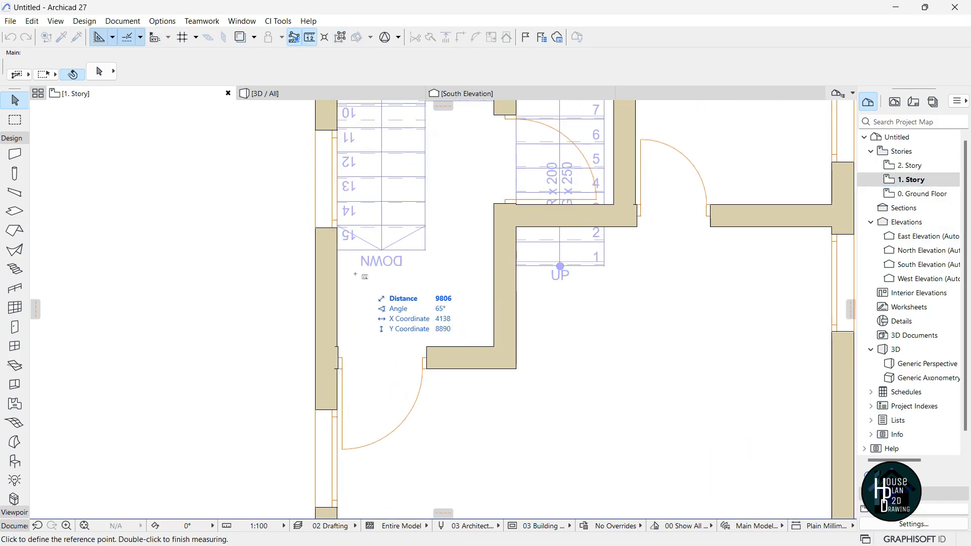
left_click(338, 250)
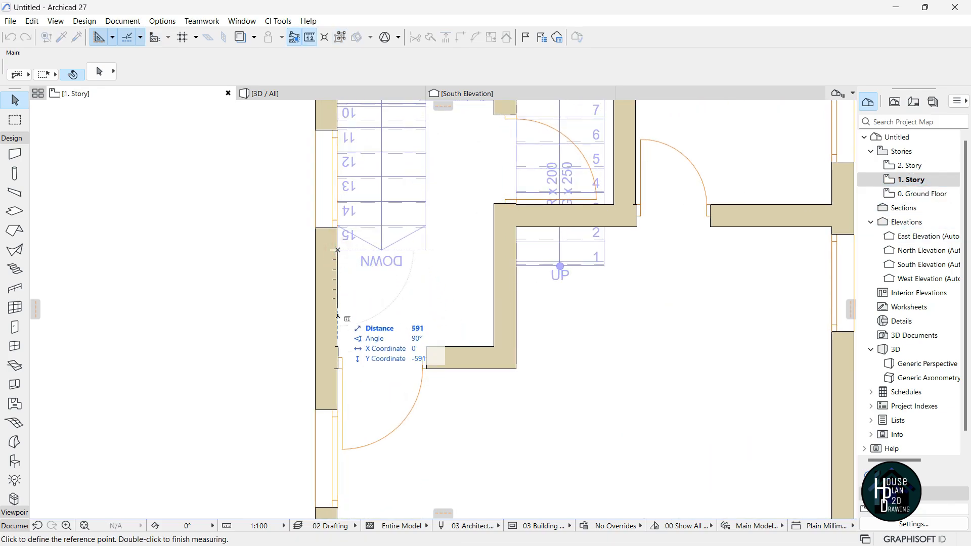
double_click(340, 346)
scroll(394, 305, "down", 4)
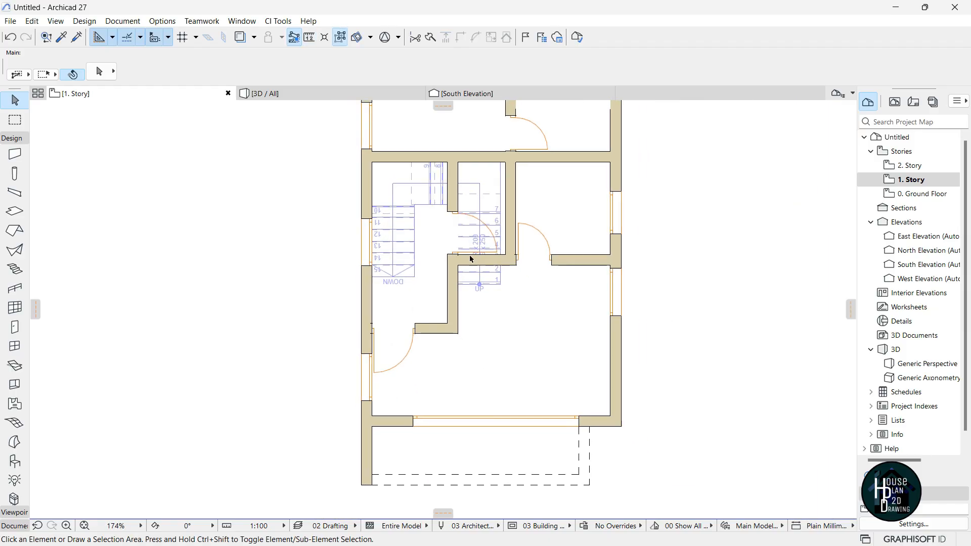
Examine how the adjusted stair fits the whole 1. Story plan and the whole ground-floor plan.
scroll(471, 256, "up", 3)
scroll(458, 247, "down", 5)
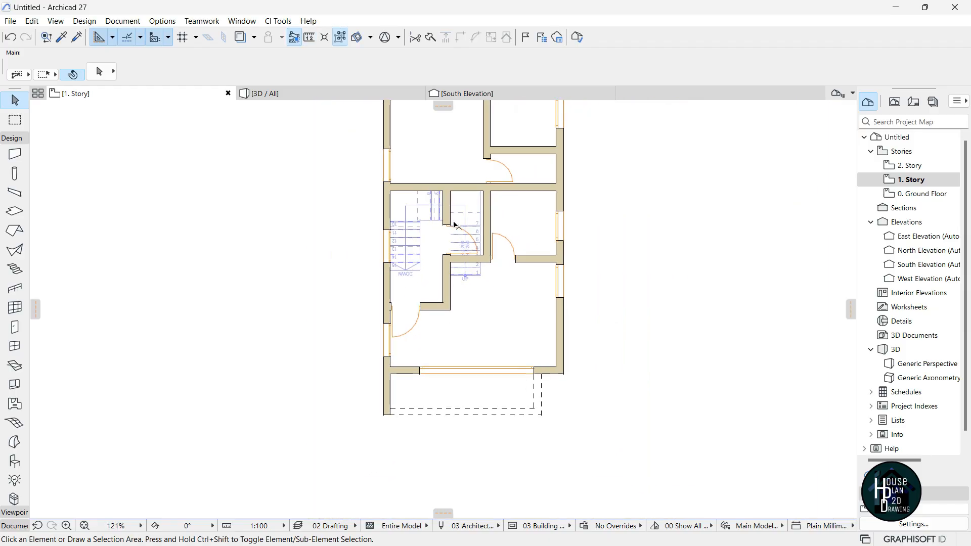
scroll(499, 167, "up", 1)
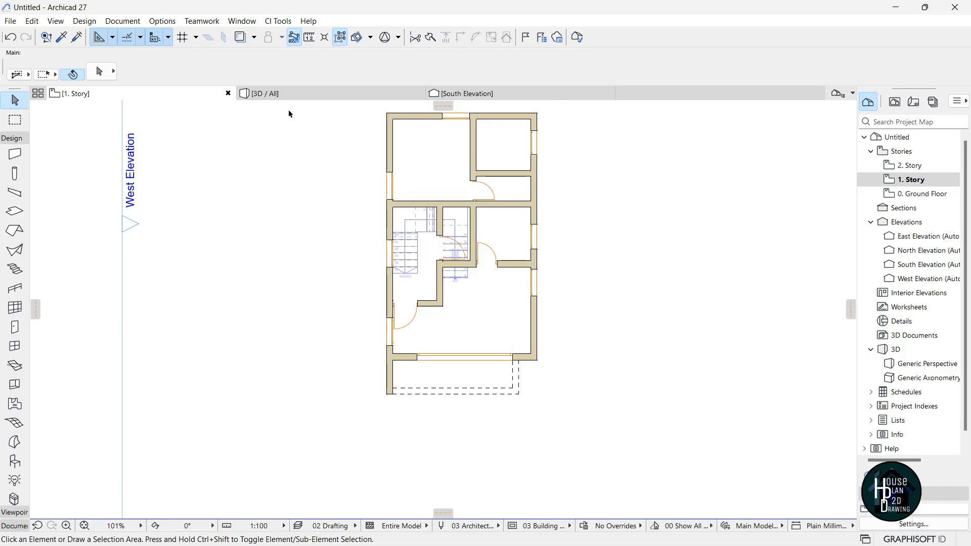
double_click(913, 194)
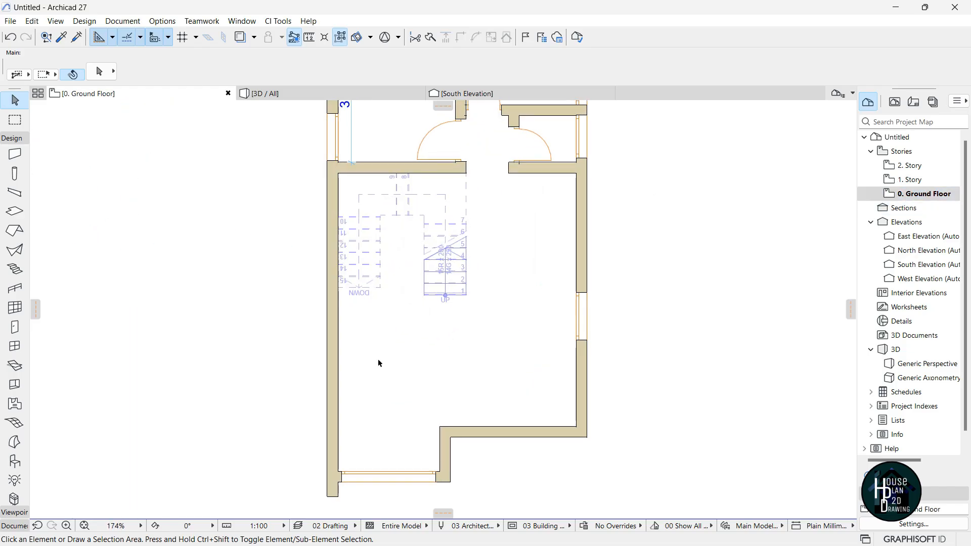
scroll(435, 349, "down", 3)
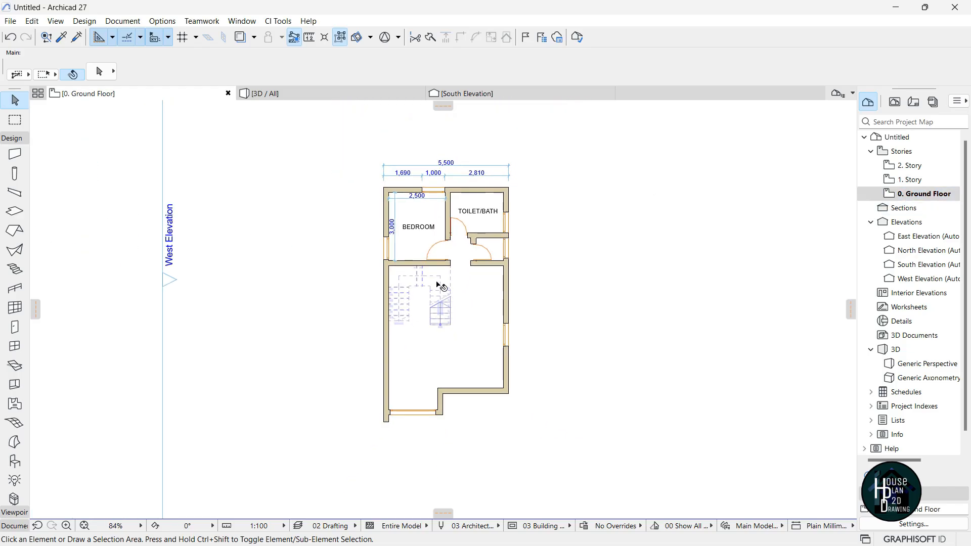
scroll(448, 253, "up", 2)
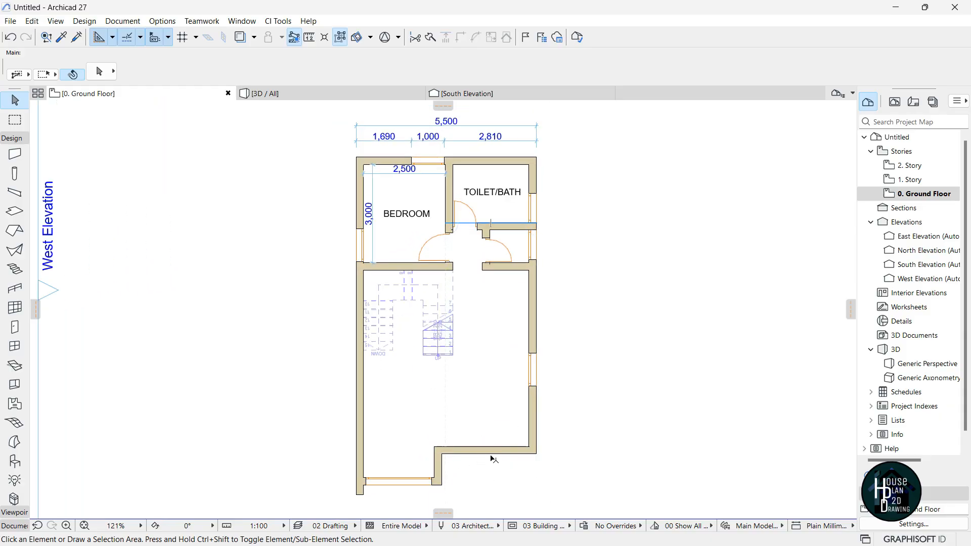
Set the default door to Exterior Sliding Door 27 from the Sliding Doors 27 library folder.
scroll(486, 407, "down", 3)
scroll(506, 403, "up", 6)
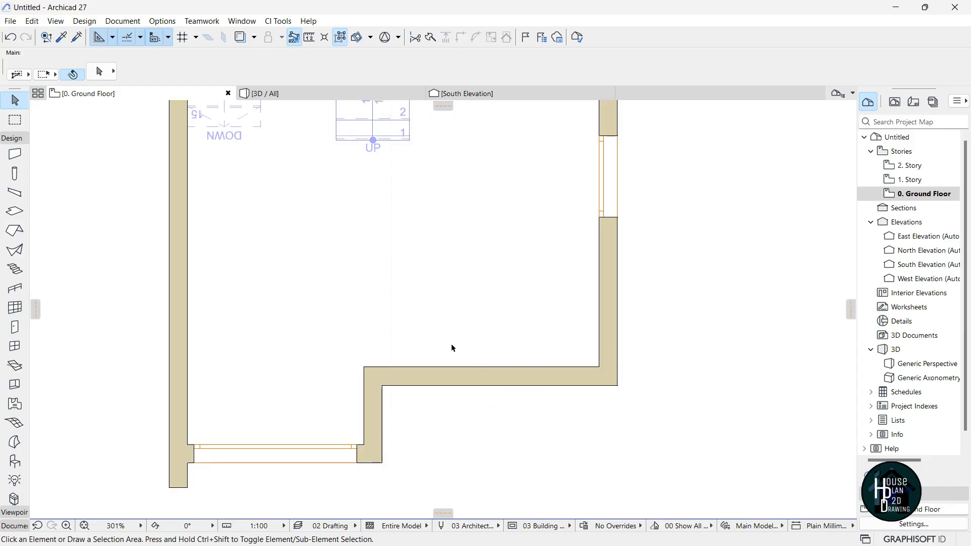
left_click(15, 327)
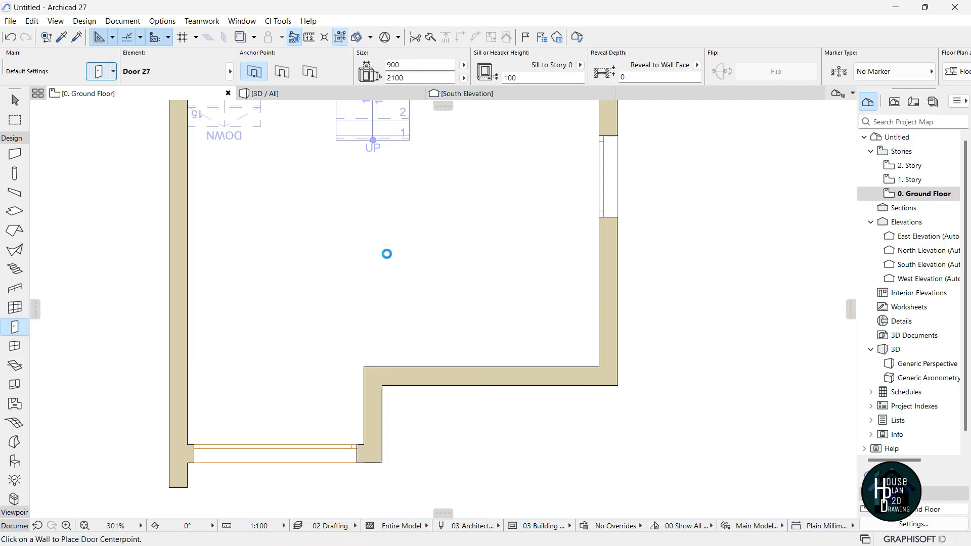
key("ctrl+t")
scroll(354, 228, "down", 3)
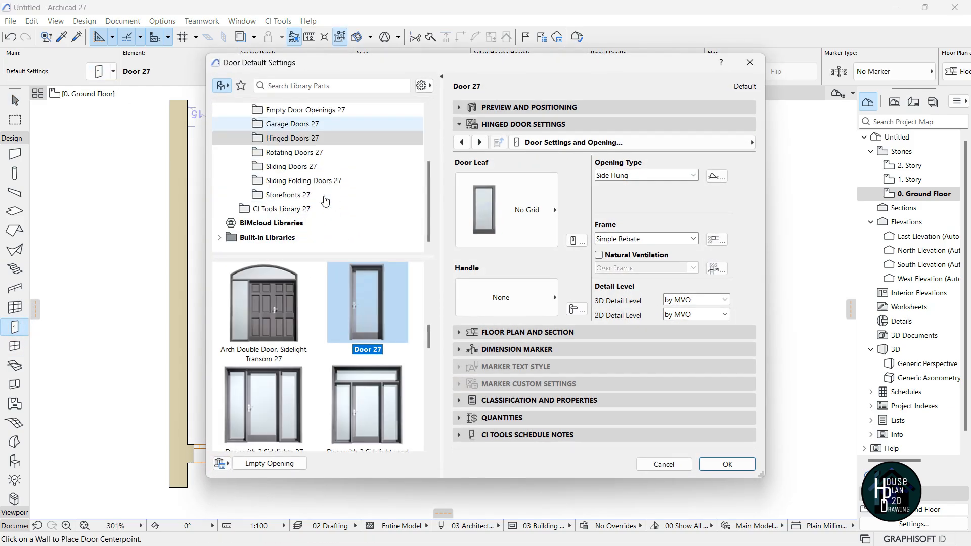
left_click(315, 171)
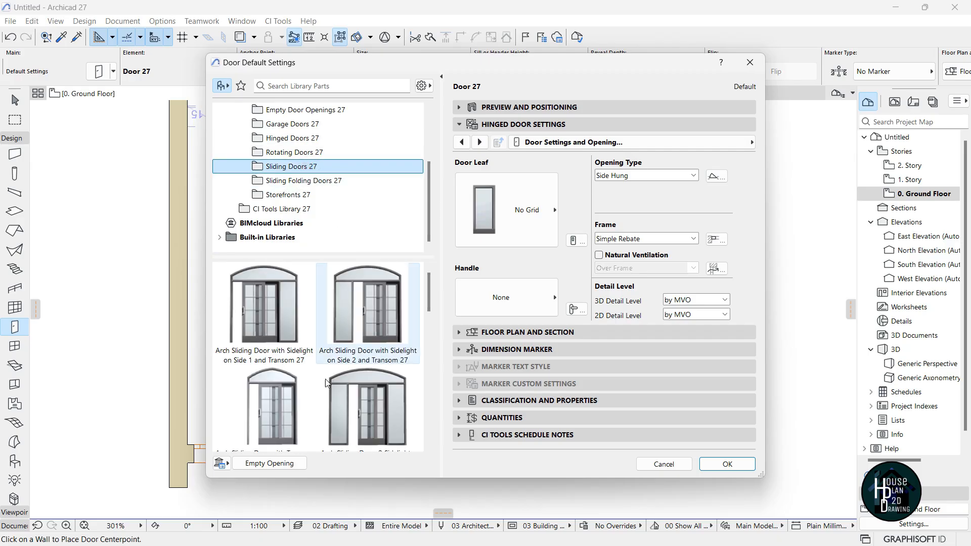
scroll(334, 357, "down", 3)
scroll(335, 358, "up", 1)
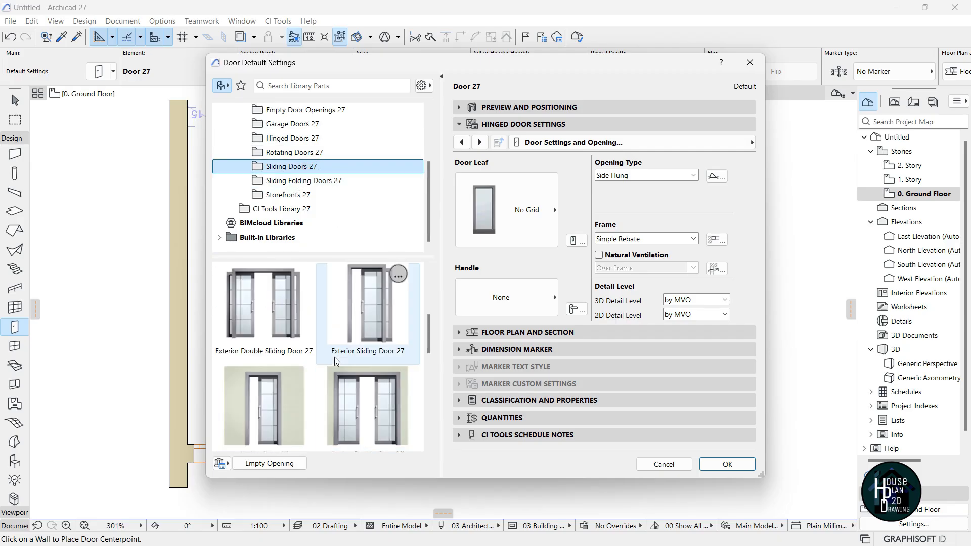
left_click(363, 309)
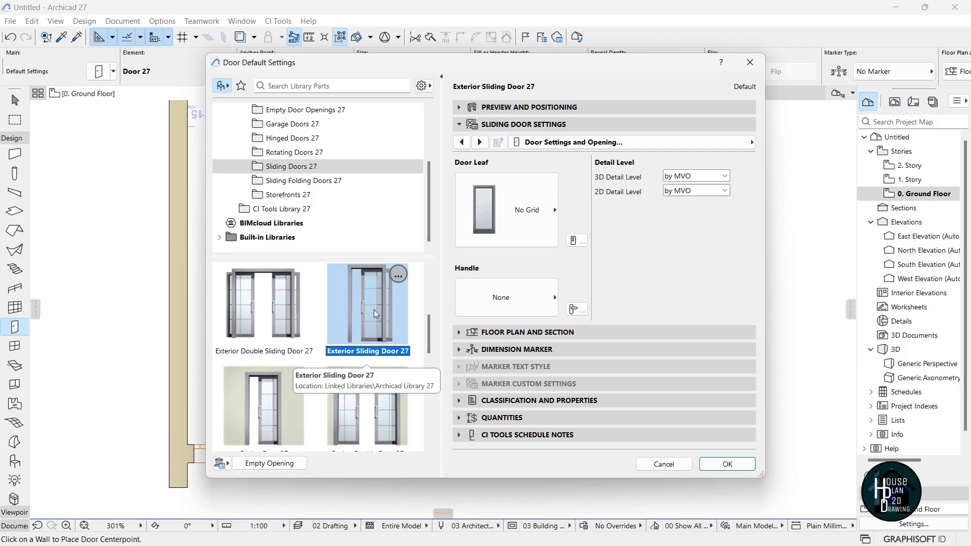
left_click(727, 464)
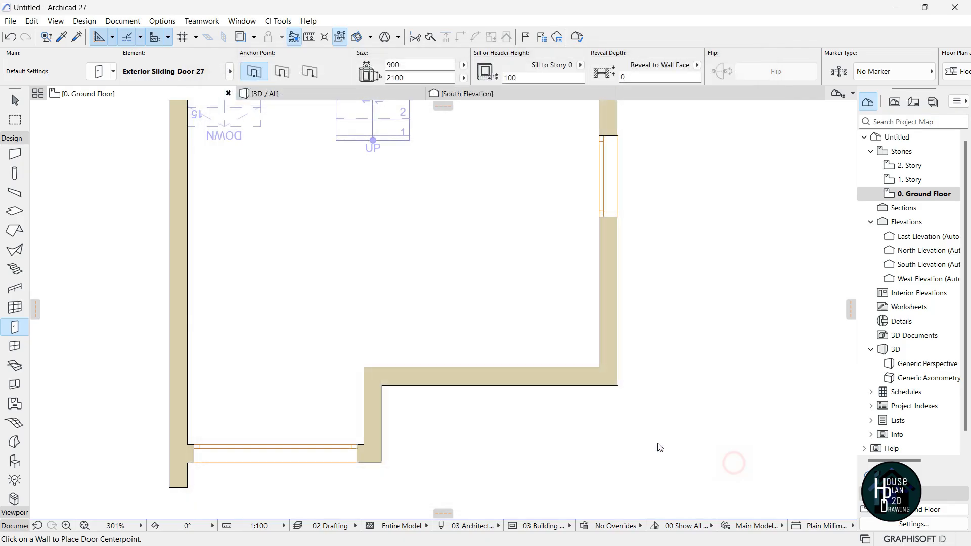
Place the sliding door in the ground floor's south wall, on the interior side with its leaf sliding west.
left_click(490, 365)
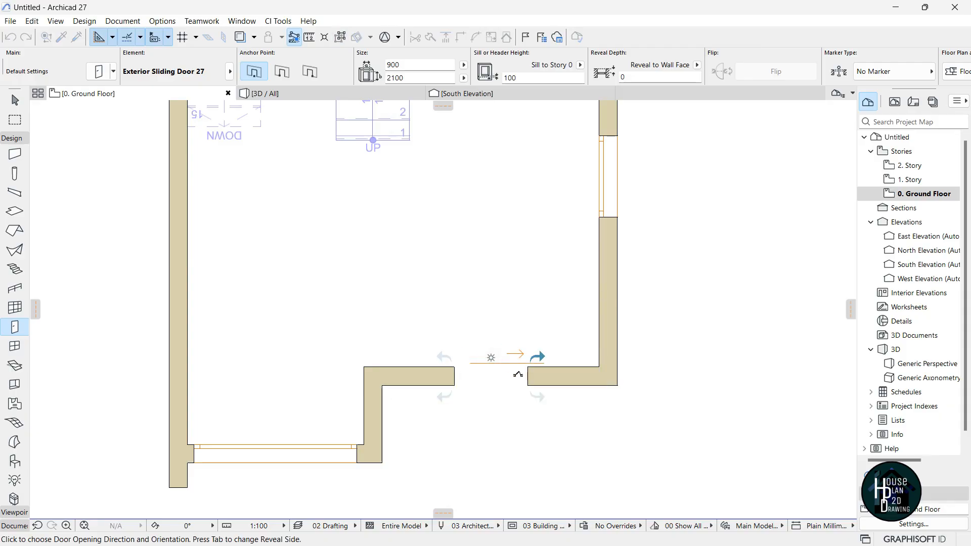
left_click(342, 364)
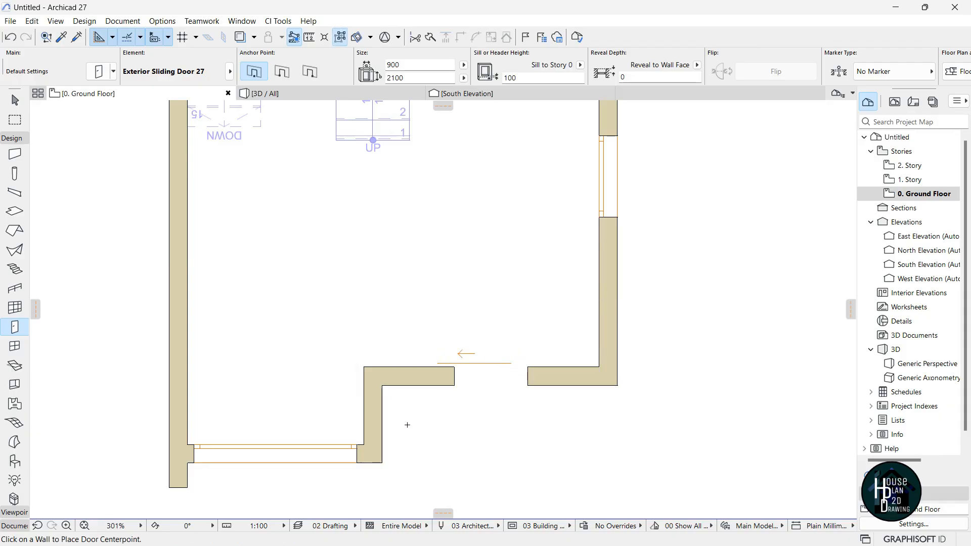
key("Escape")
Set the width of the new sliding door in the south wall to 2000 mm.
left_click(496, 376)
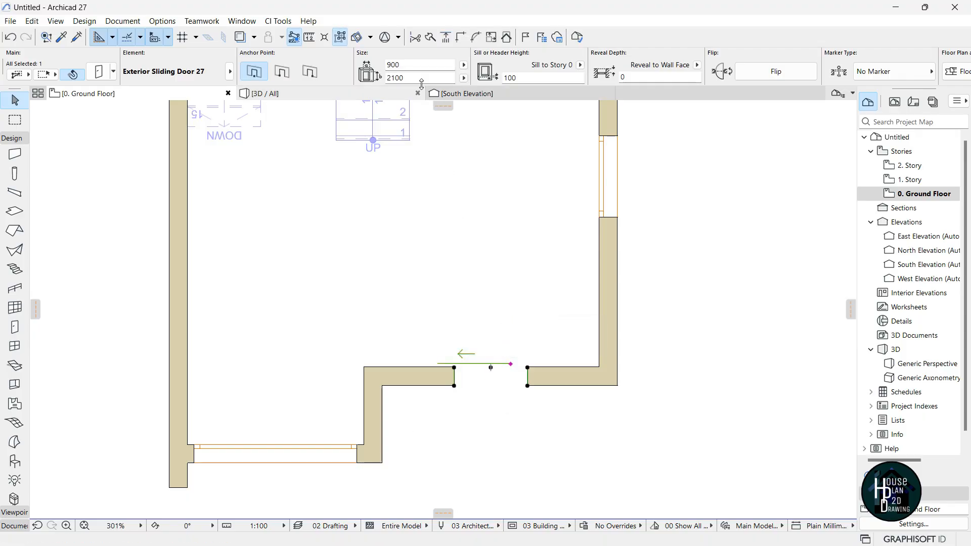
left_click(404, 65)
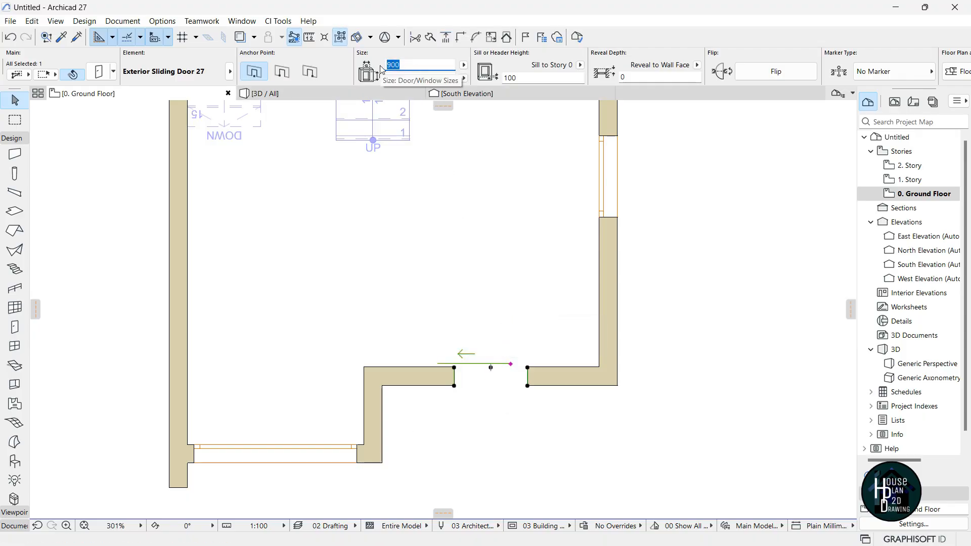
type("2000")
key("Return")
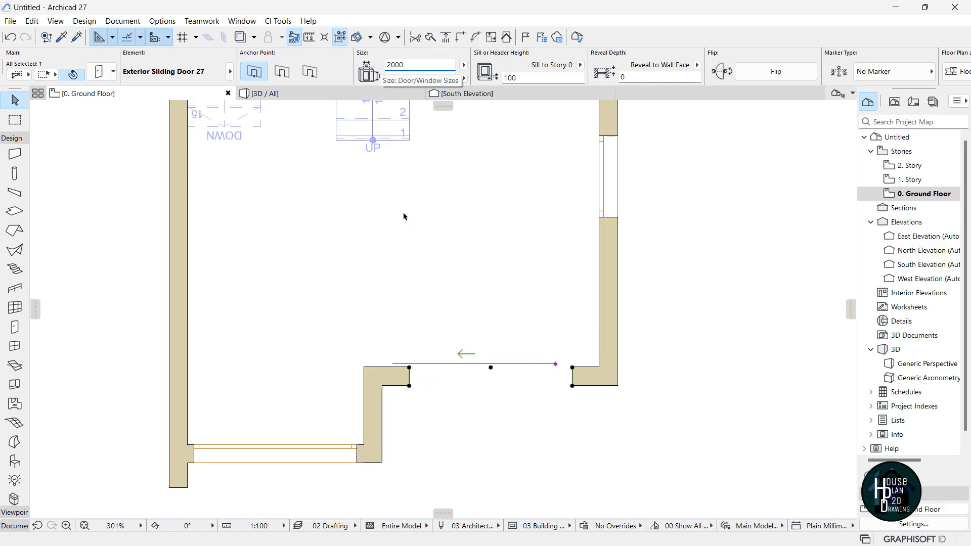
left_click(516, 390)
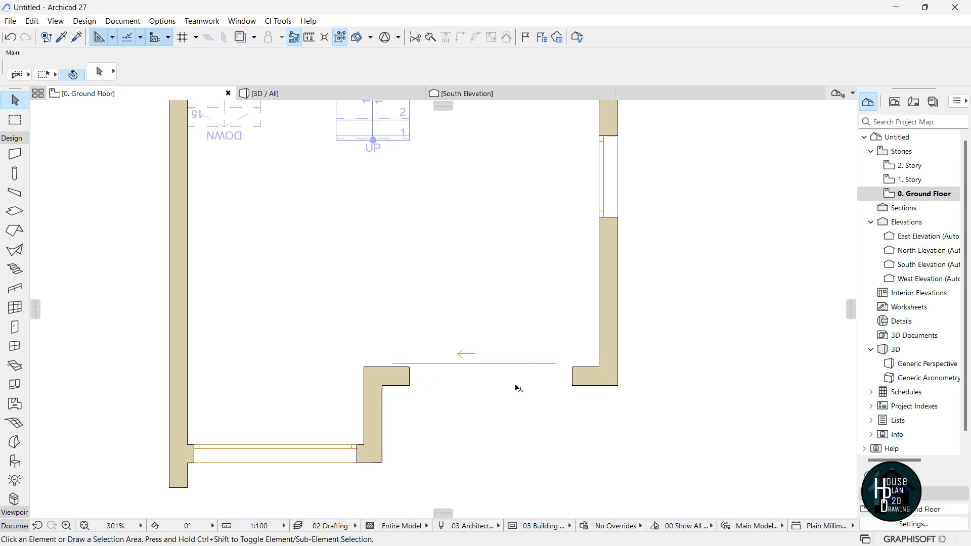
Examine the new sliding door and compare the ground-floor plan with the 1. Story plan.
scroll(481, 369, "up", 2)
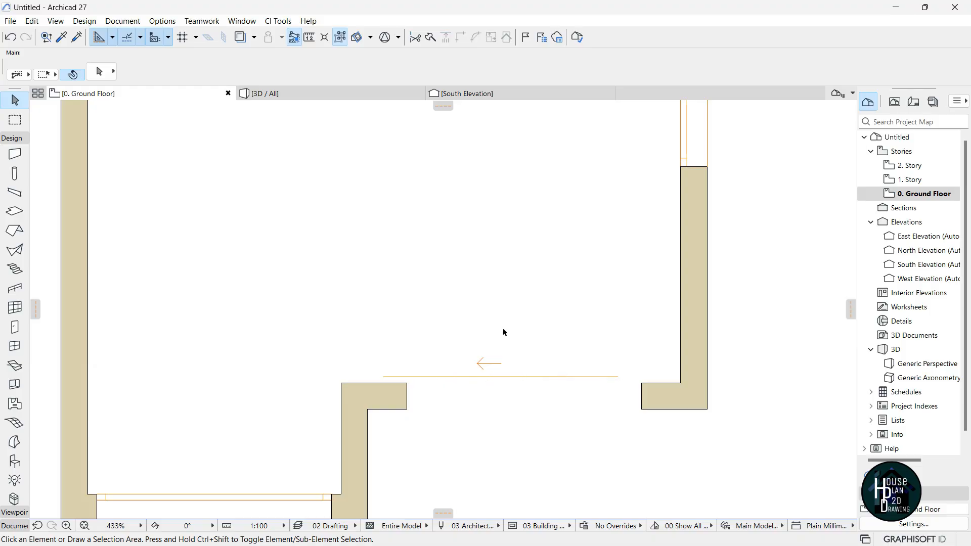
scroll(537, 284, "down", 6)
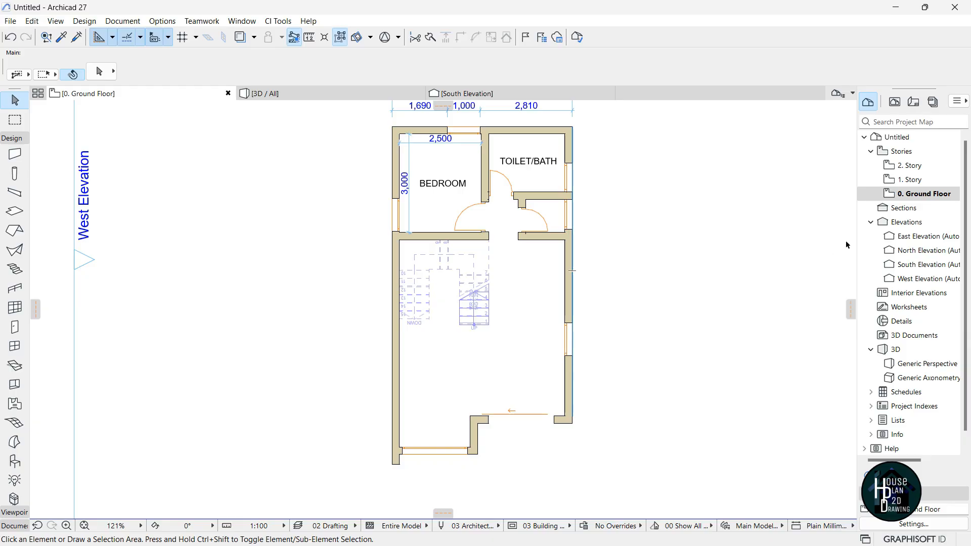
double_click(910, 180)
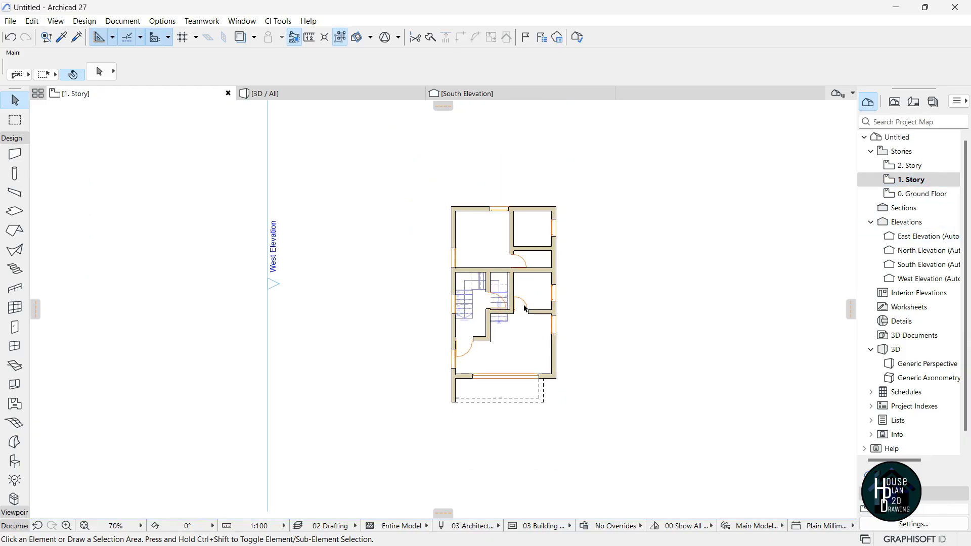
scroll(528, 311, "up", 3)
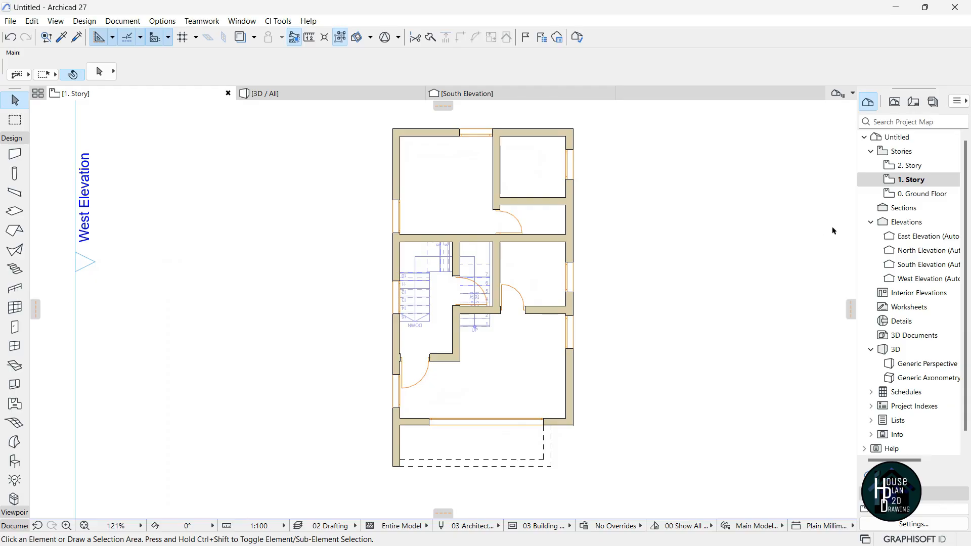
double_click(921, 194)
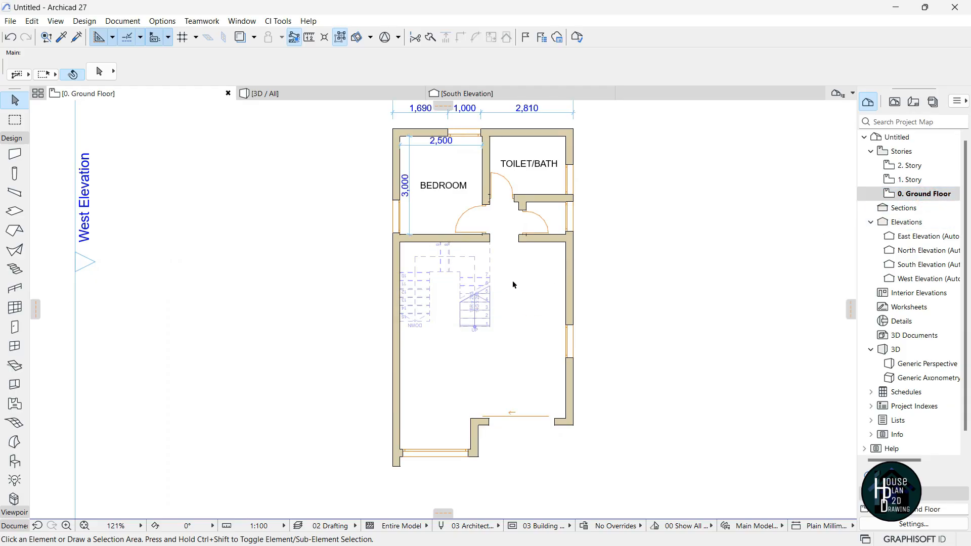
scroll(513, 285, "down", 1)
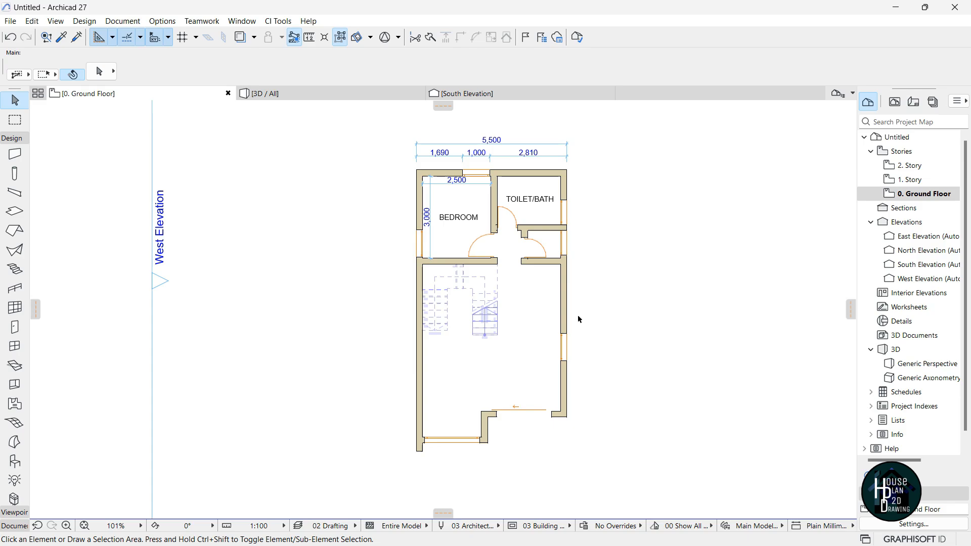
Change the building material of all ground-floor walls to Air Space - Frame.
left_click(14, 154)
key("ctrl+a")
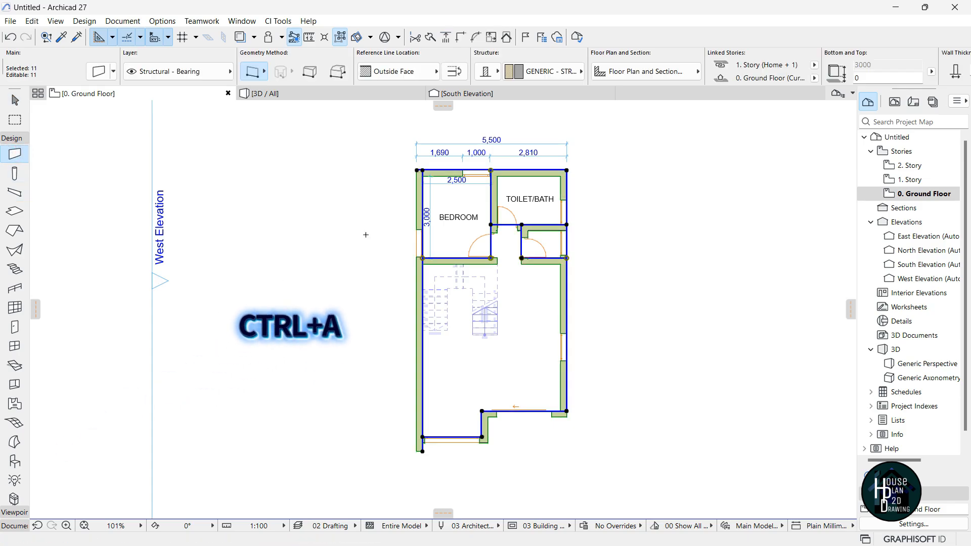
left_click(549, 71)
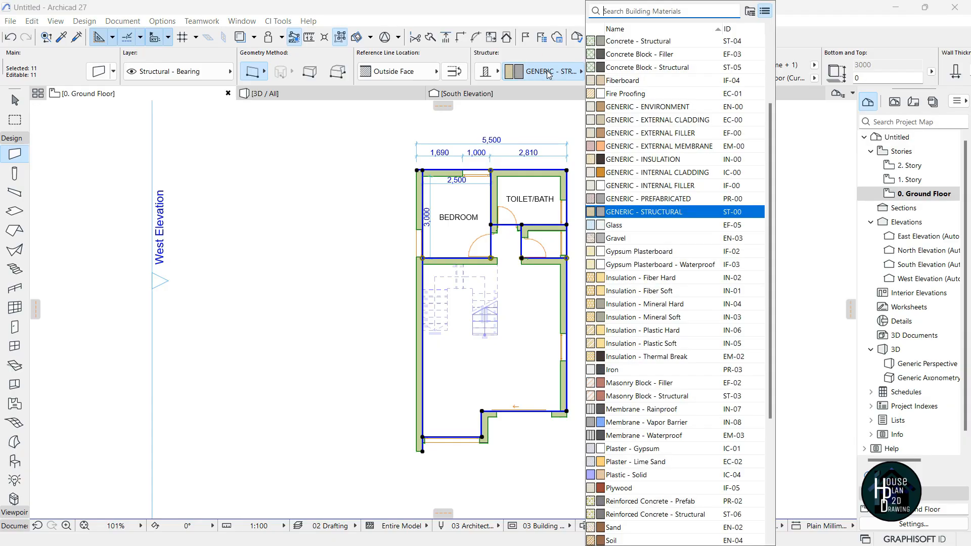
type("AIR")
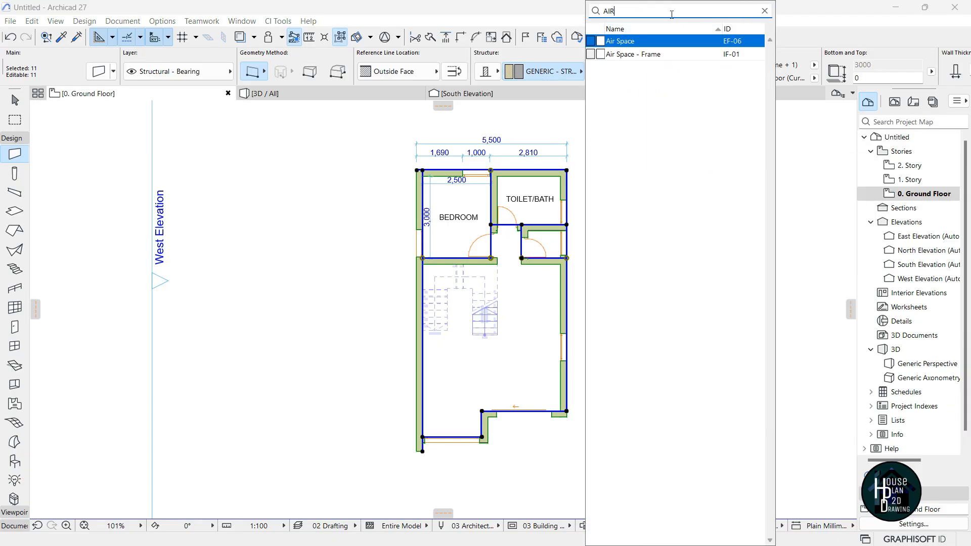
left_click(635, 56)
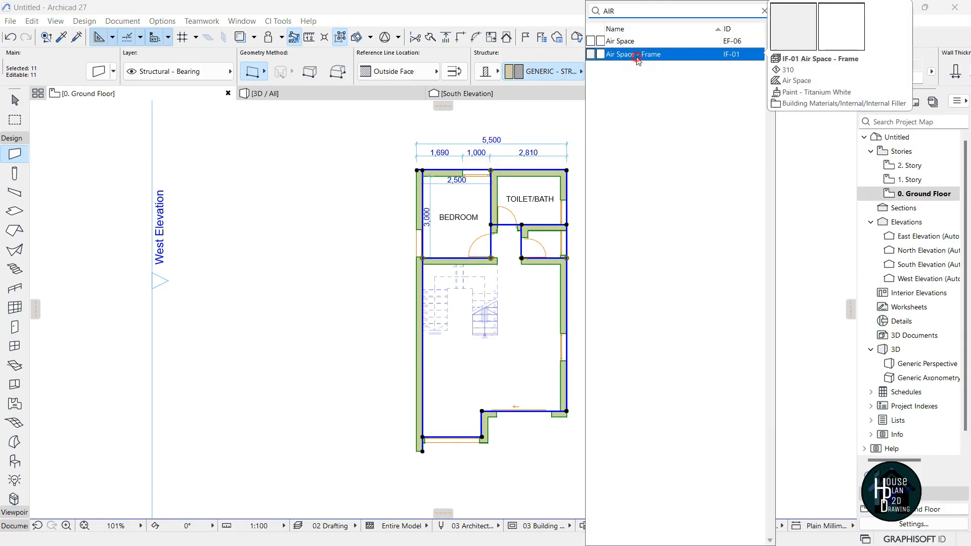
key("Escape")
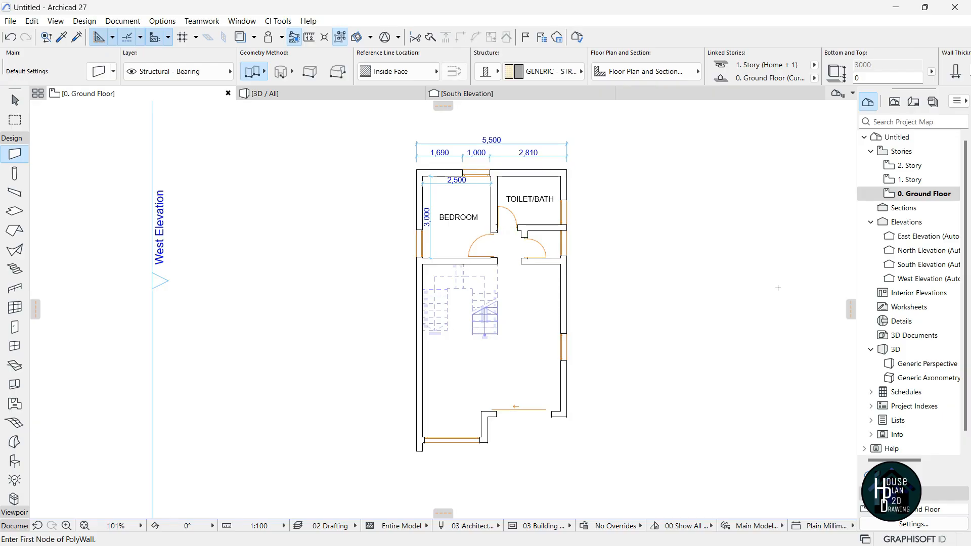
On the 1. Story plan, change the building material of all walls to Air Space - Frame.
double_click(916, 180)
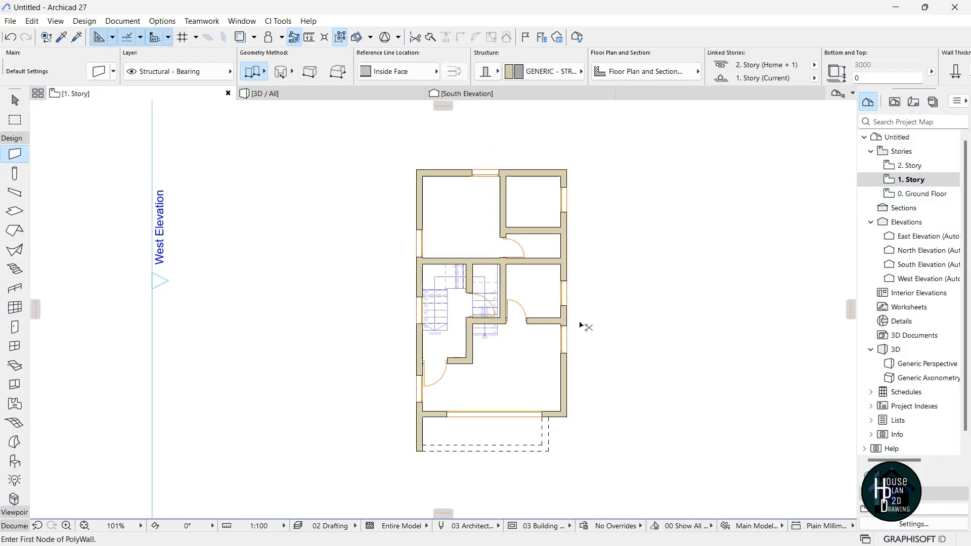
key("ctrl+a")
left_click(546, 71)
mouse_move(662, 215)
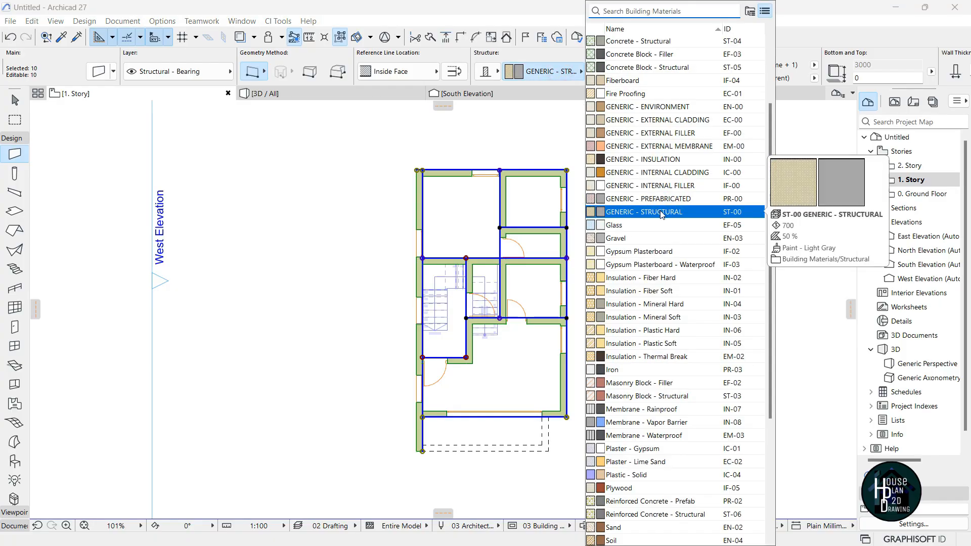
type("AIR")
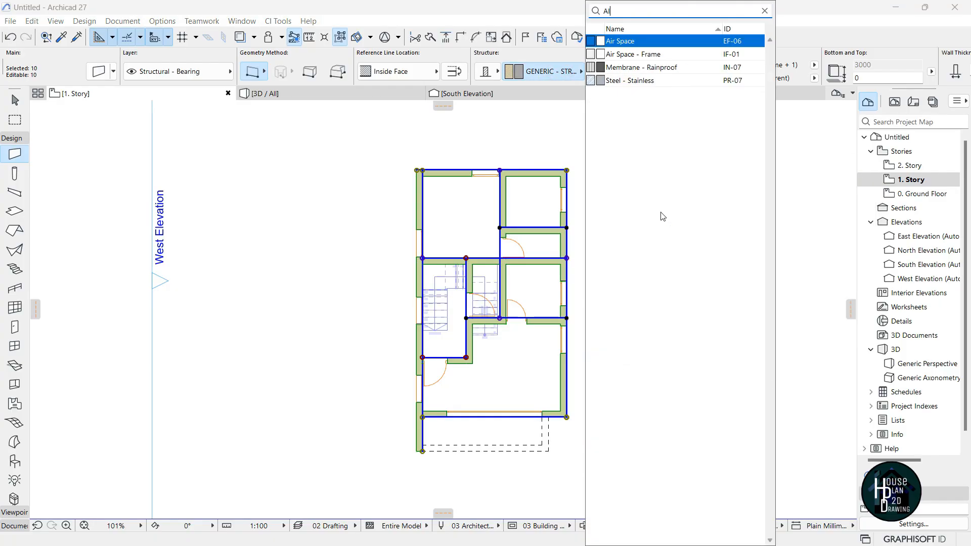
left_click(671, 56)
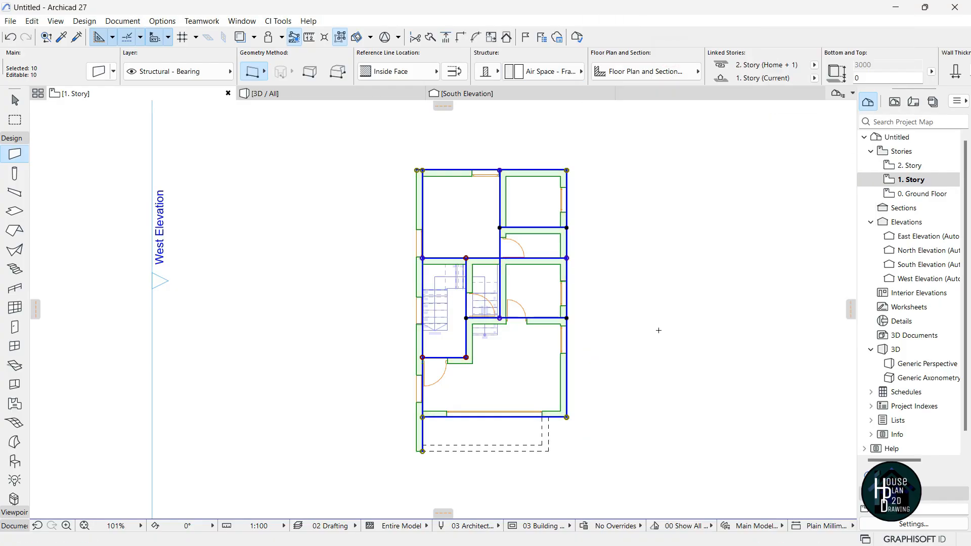
key("Escape")
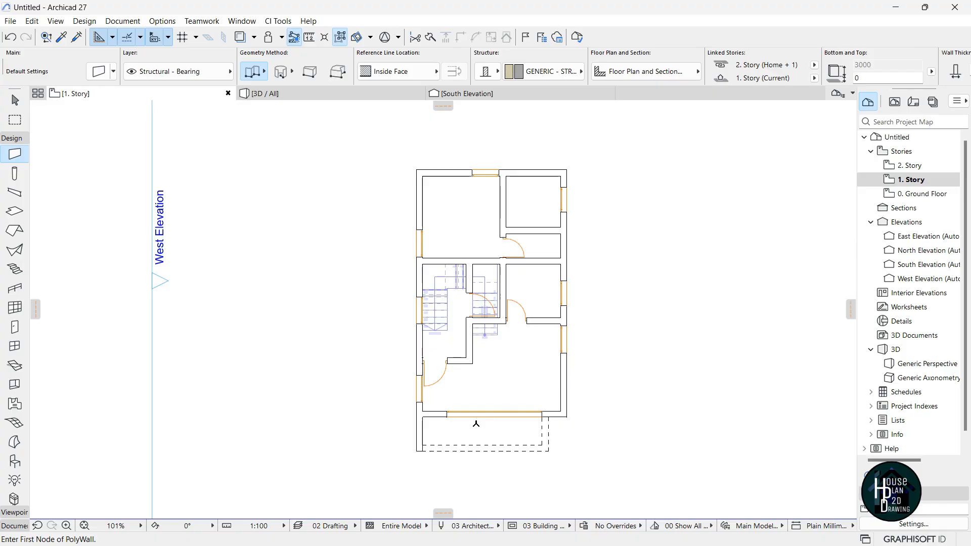
On the ground floor, draw a marquee of about 6340 by 12500 mm around the whole plan and its dimensions.
double_click(934, 194)
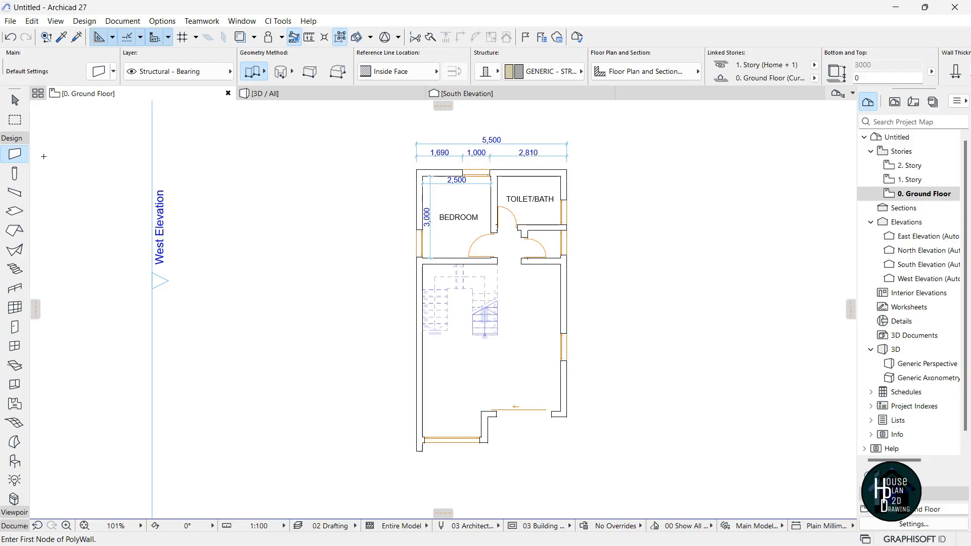
left_click(15, 122)
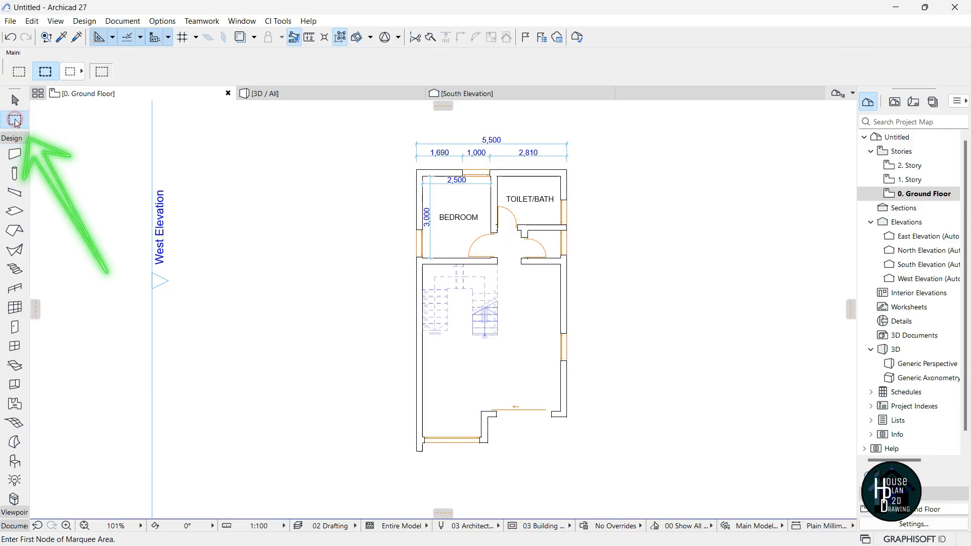
left_click(405, 126)
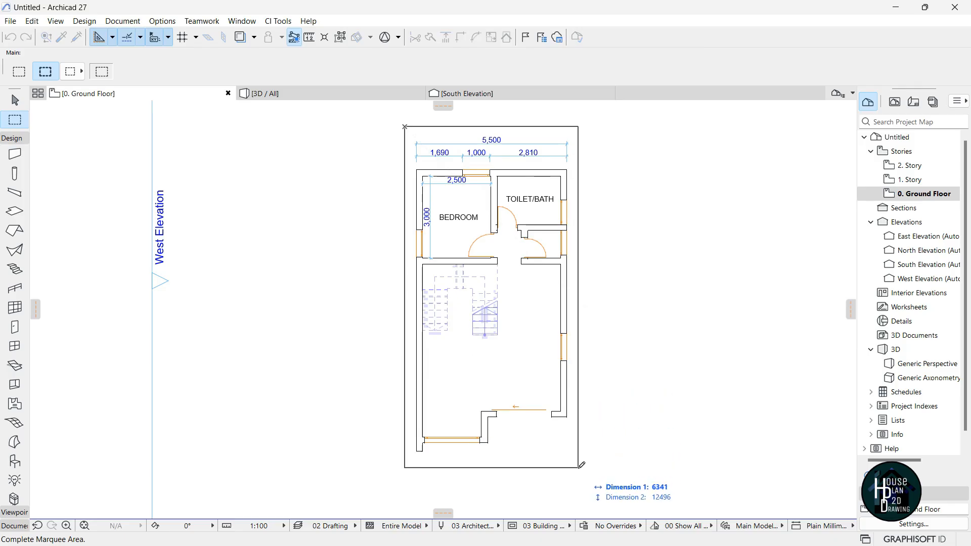
left_click(580, 468)
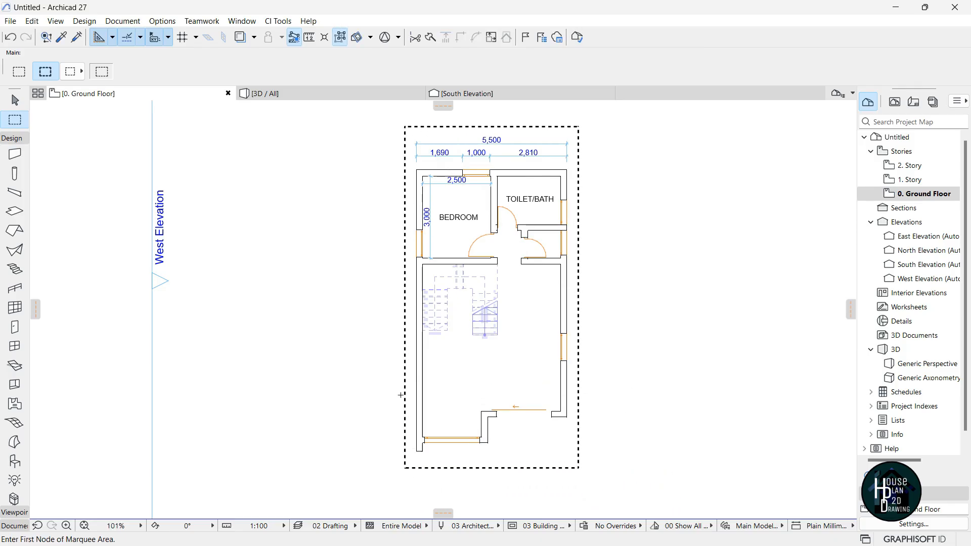
Set up a 2D print of the marquee area, fitted to the page and in black and white.
key("ctrl+p")
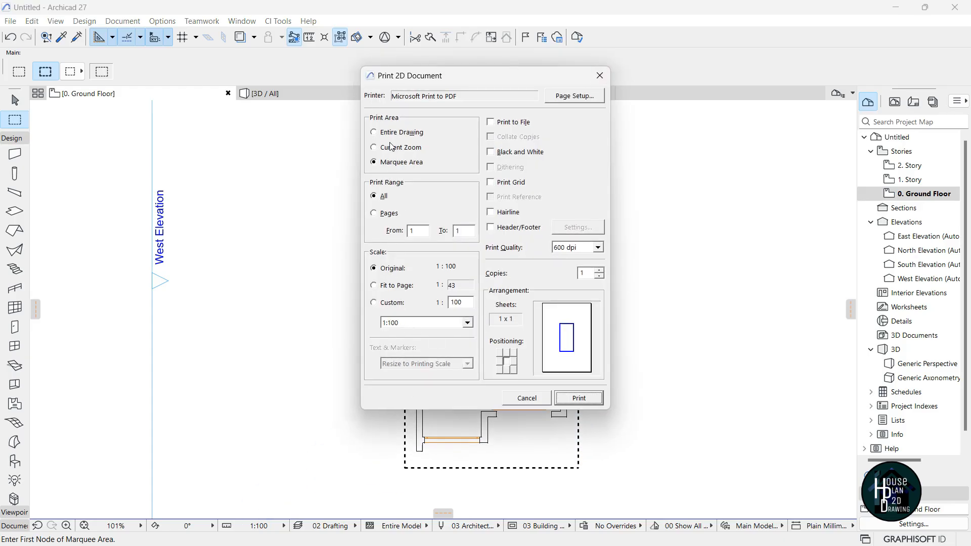
left_click(392, 287)
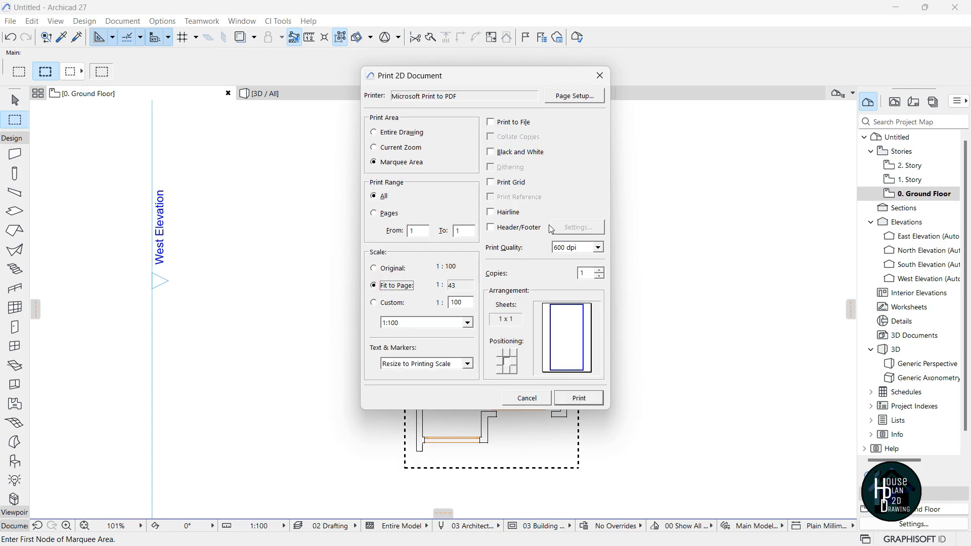
left_click(533, 155)
Confirm the page setup for Microsoft Print to PDF with A4 paper in portrait orientation.
left_click(581, 97)
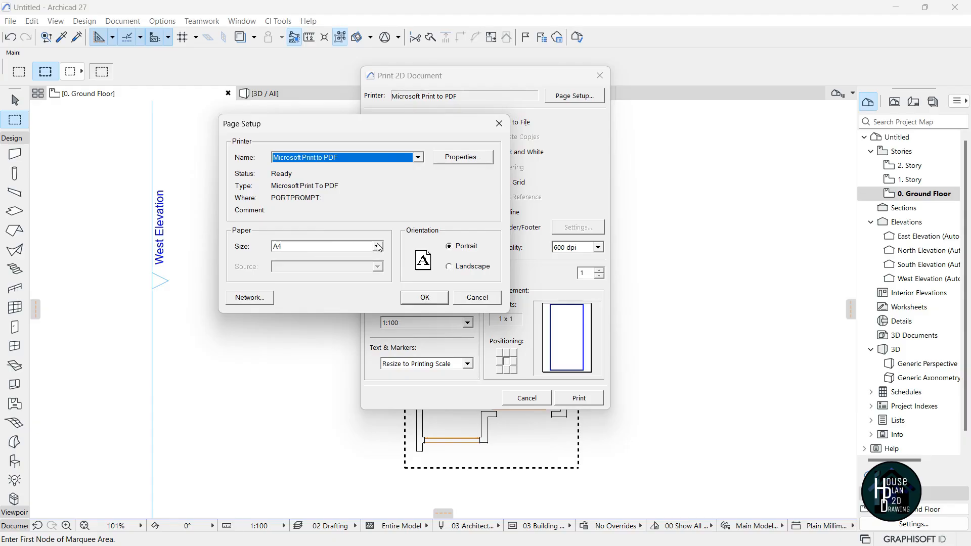
left_click(379, 247)
left_click(394, 212)
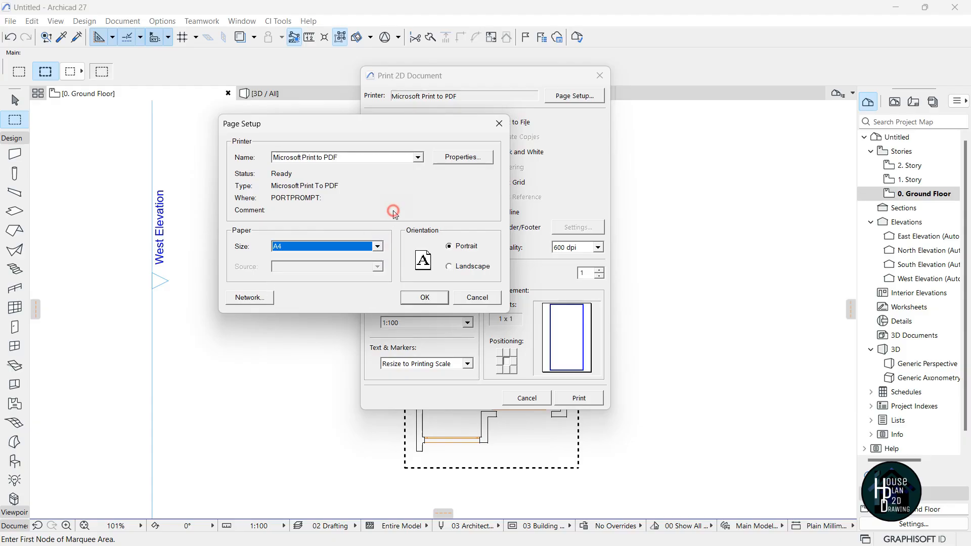
left_click(378, 247)
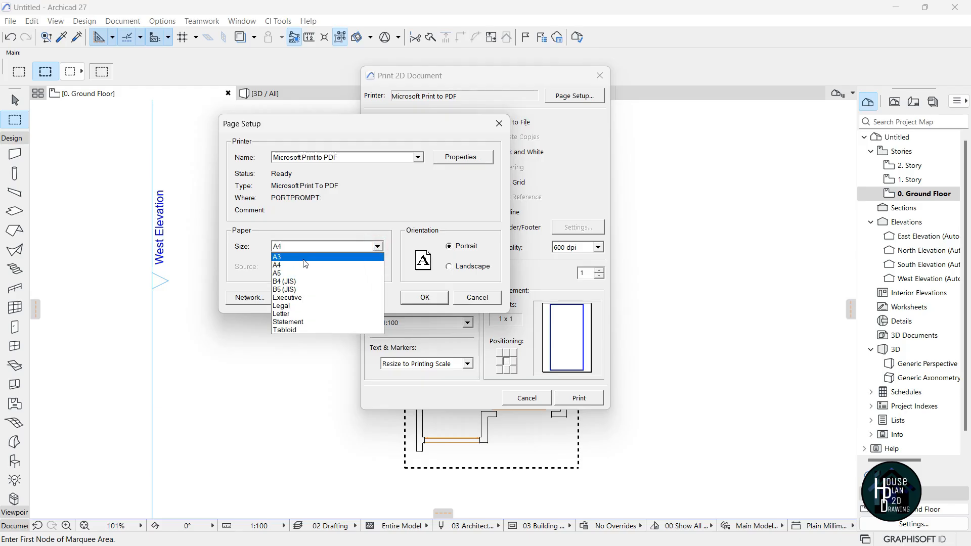
left_click(375, 202)
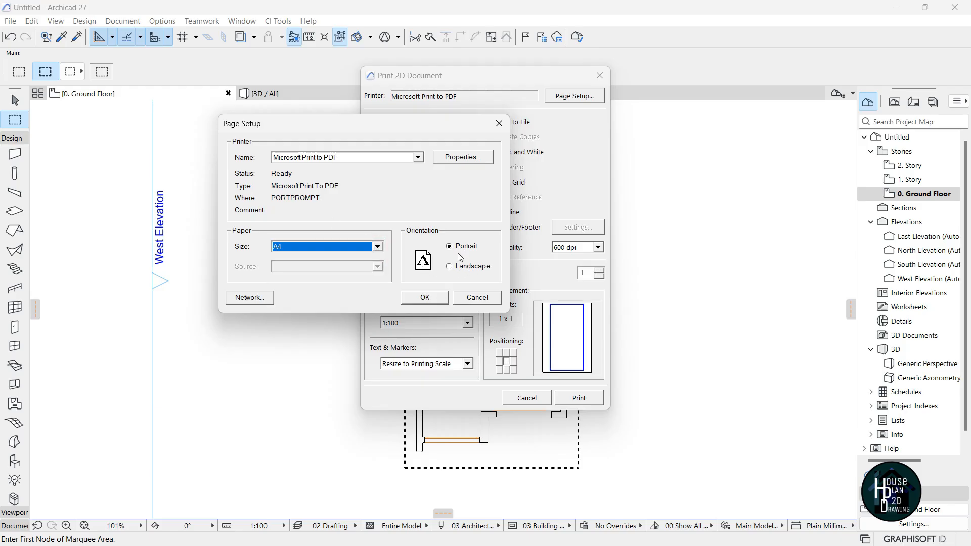
left_click(474, 268)
left_click(464, 248)
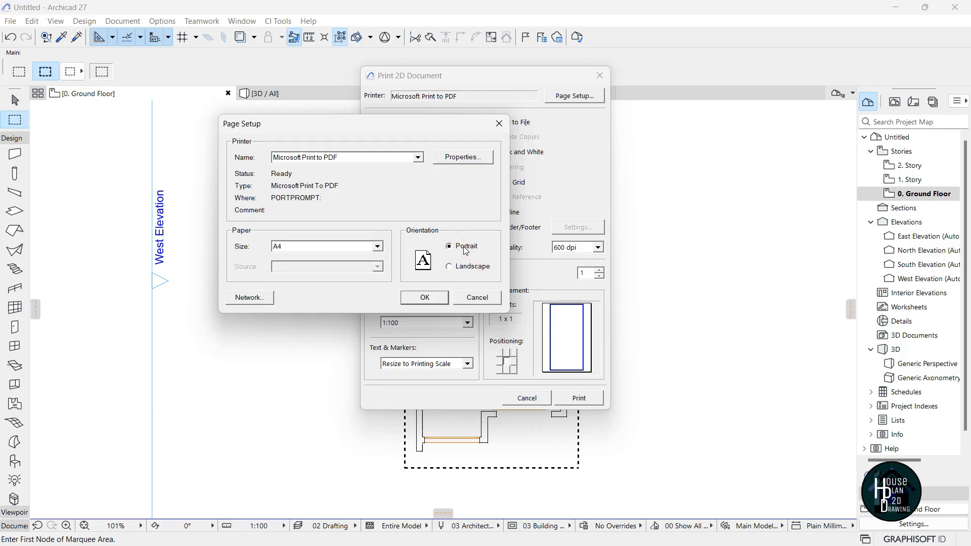
left_click(437, 301)
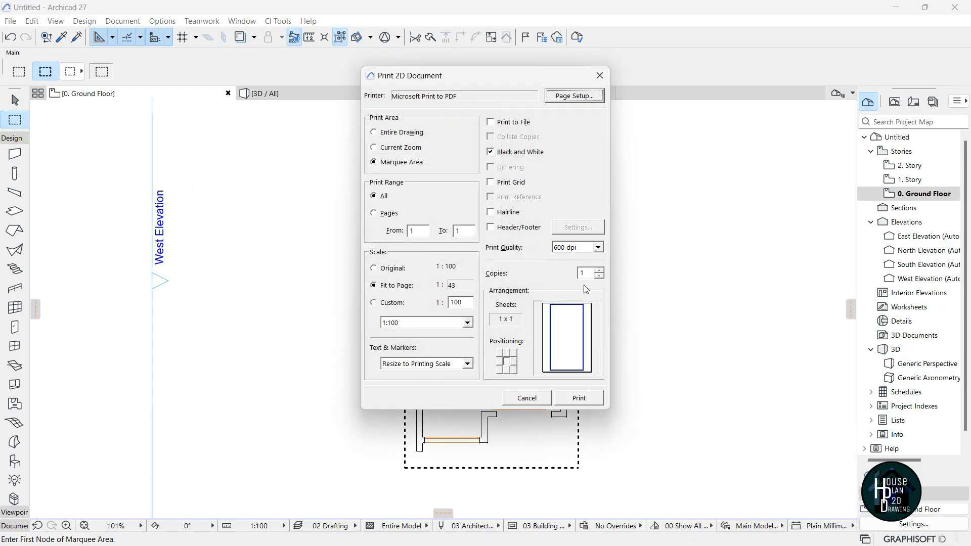
Print the plan and save the PDF on the Desktop as Ground Floor Plan.
left_click(593, 397)
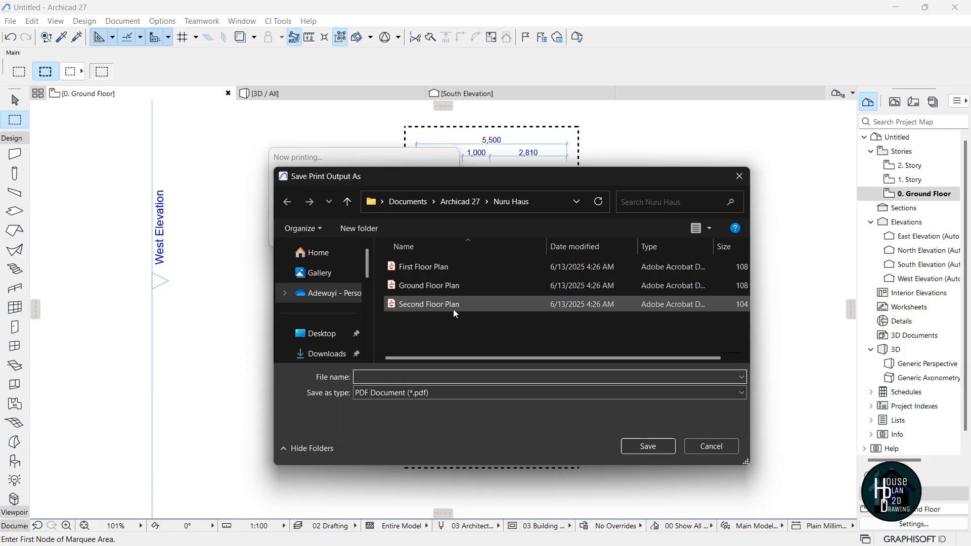
left_click(321, 334)
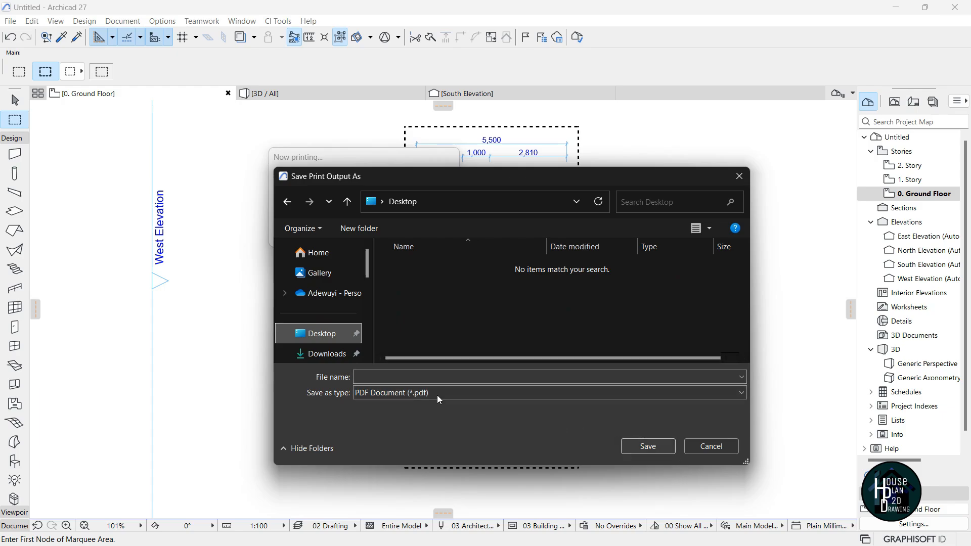
left_click(431, 376)
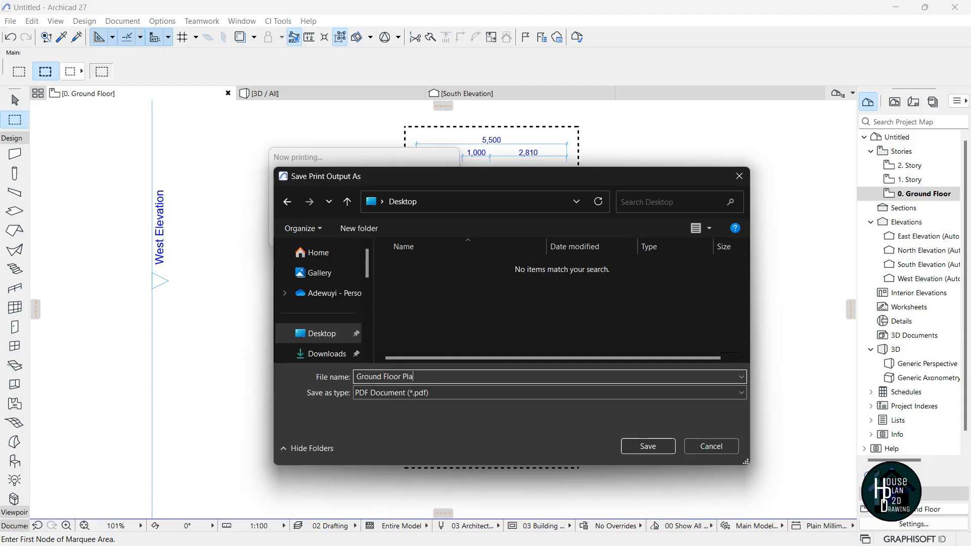
left_click(653, 445)
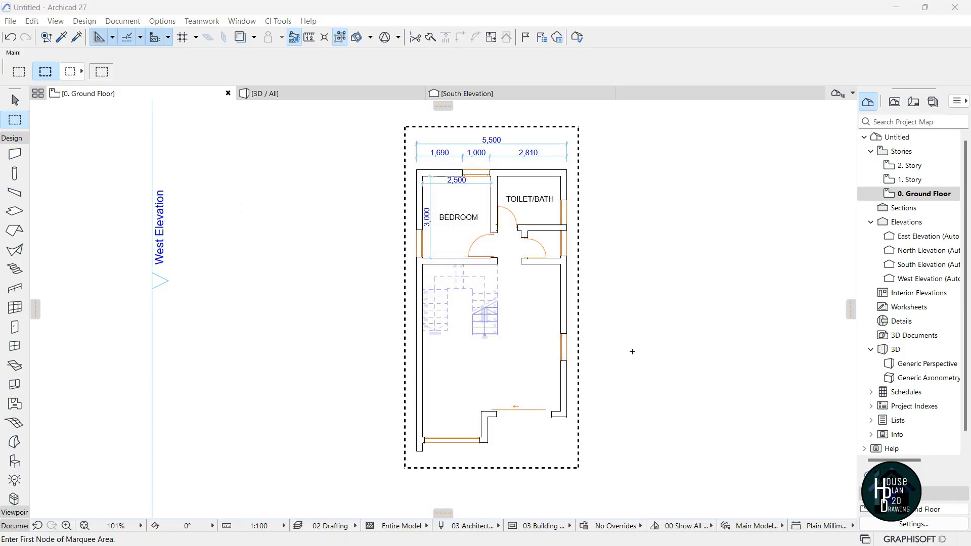
Switch to File Explorer and open the Ground Floor Plan PDF from the Desktop.
key("super+e")
left_click(286, 227)
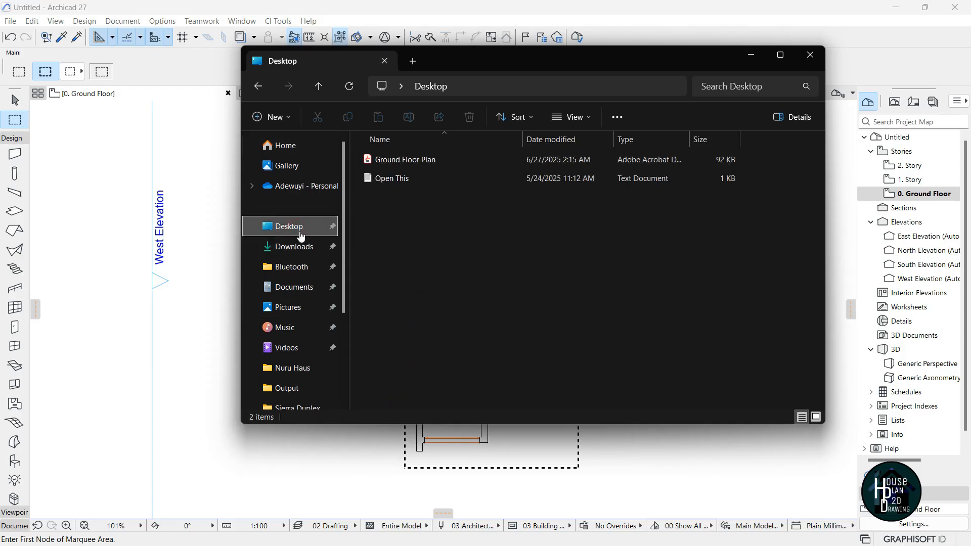
double_click(414, 159)
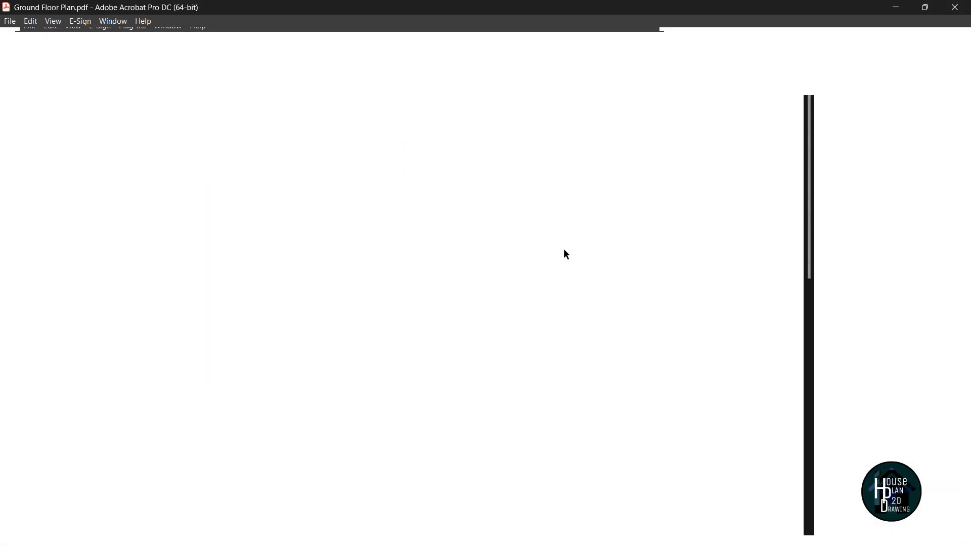
Examine the printed ground-floor plan from the dimensions down to the sliding door, and return to Archicad with the PDF and folder closed.
scroll(545, 242, "down", 3)
scroll(545, 243, "down", 10)
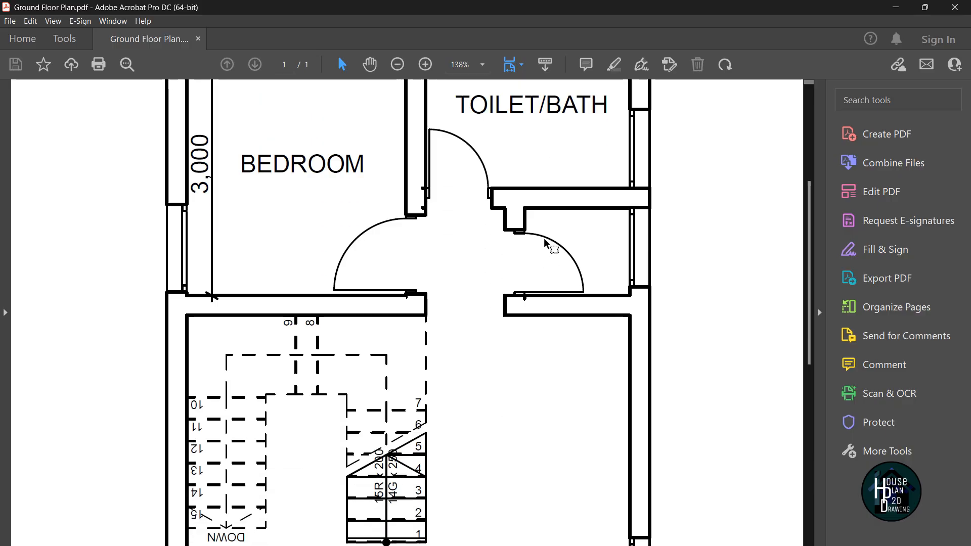
scroll(545, 243, "down", 1)
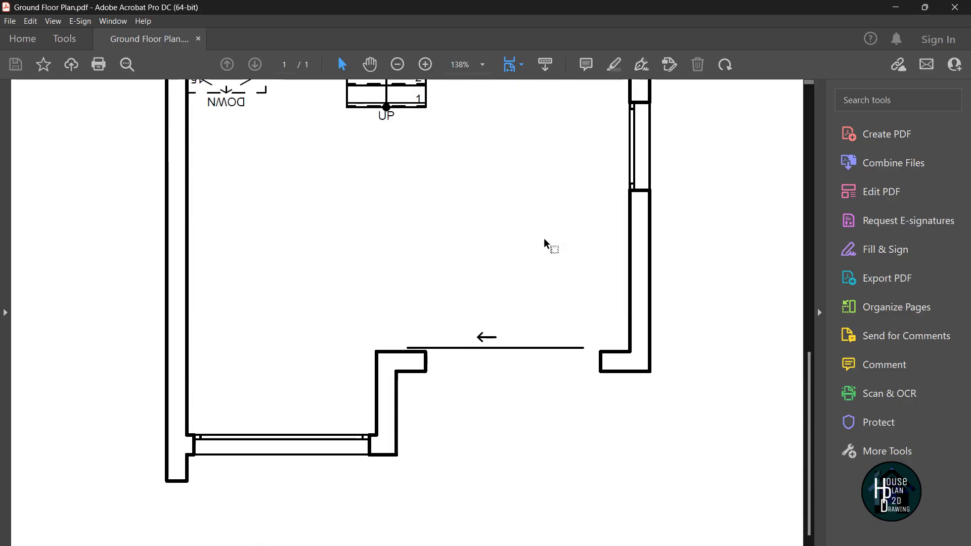
scroll(545, 244, "down", 5, "ctrl")
scroll(373, 362, "up", 1, "ctrl")
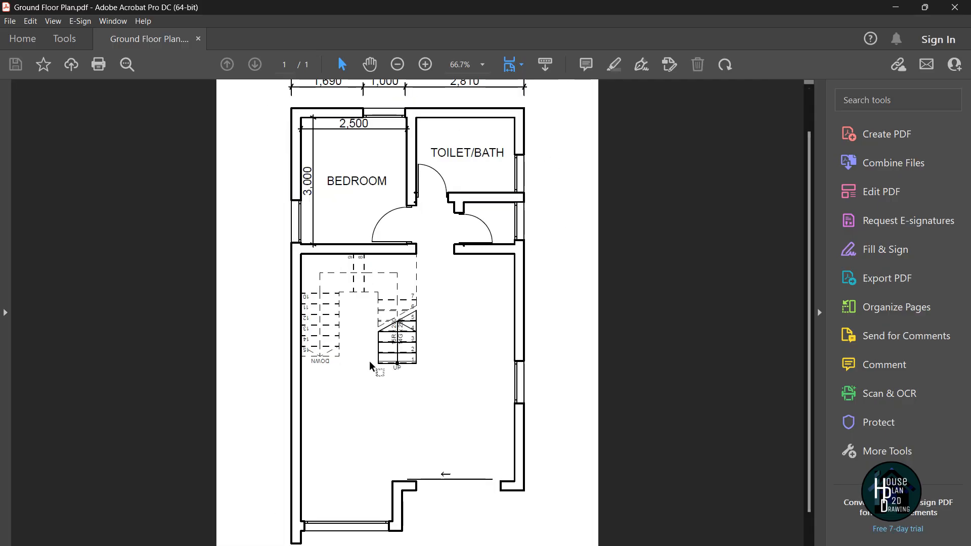
scroll(474, 299, "up", 2)
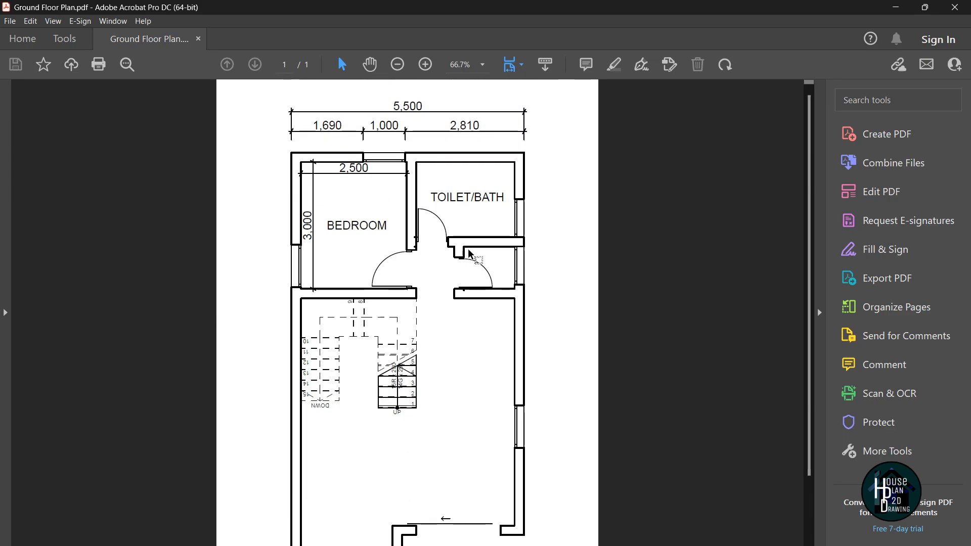
scroll(478, 243, "down", 3)
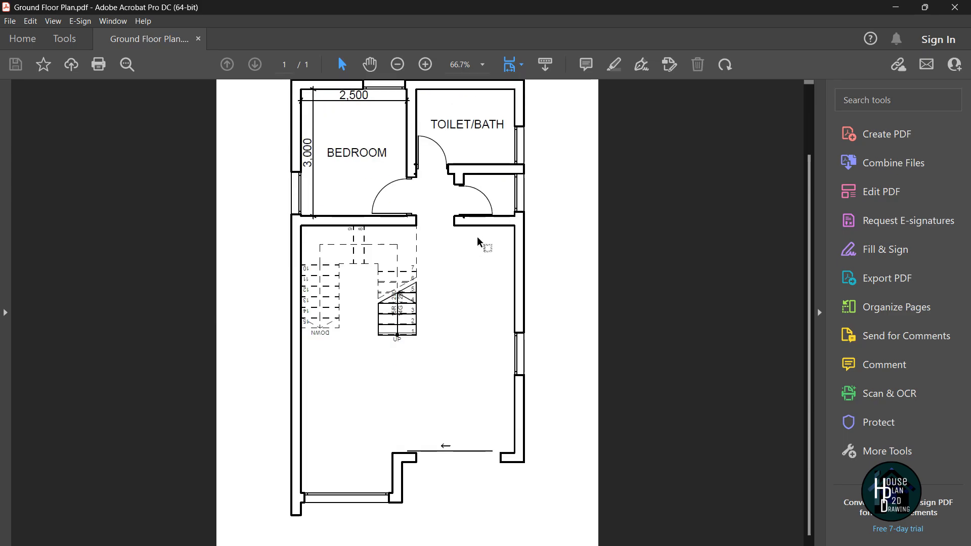
scroll(480, 248, "up", 3)
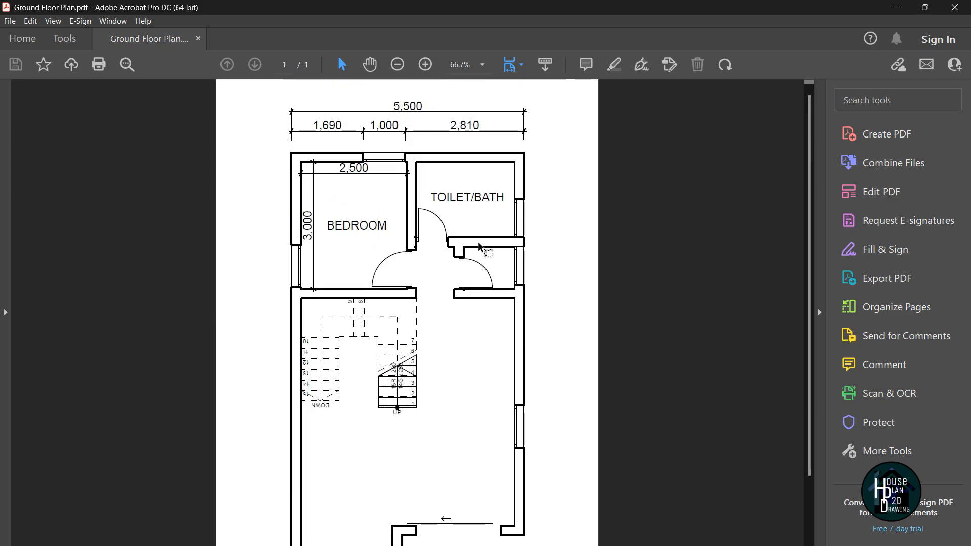
scroll(479, 248, "down", 2)
left_click(955, 8)
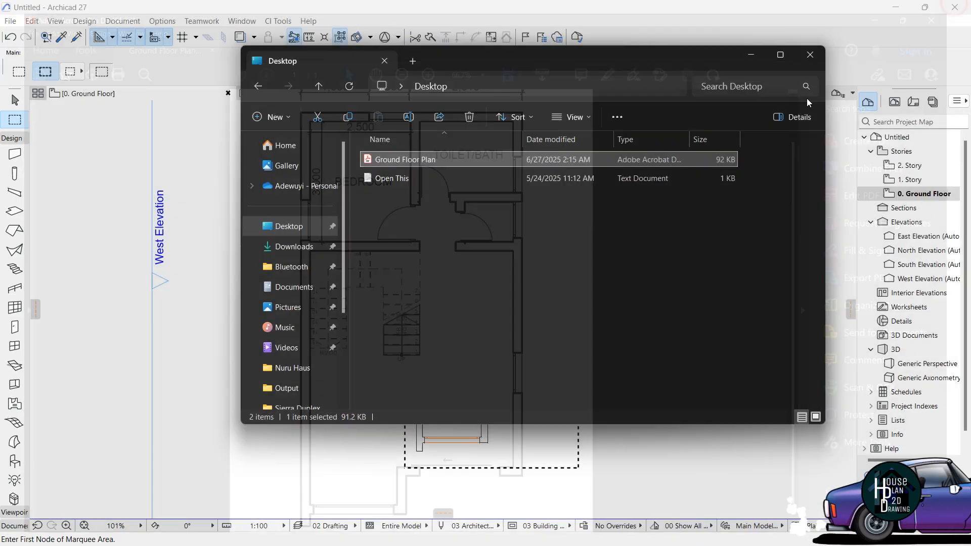
left_click(814, 55)
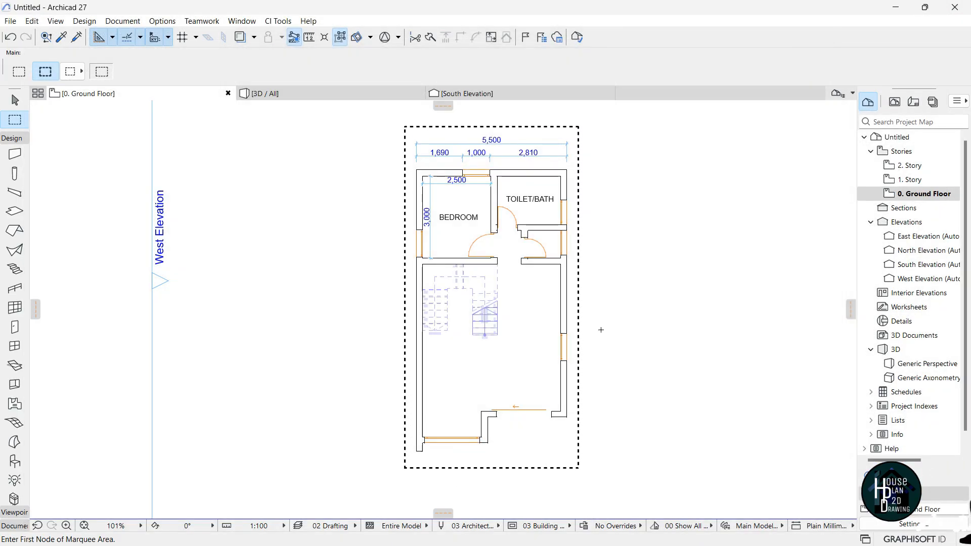
Remove the marquee and undo the wall material changes on the 1. Story and the ground floor.
key("Escape")
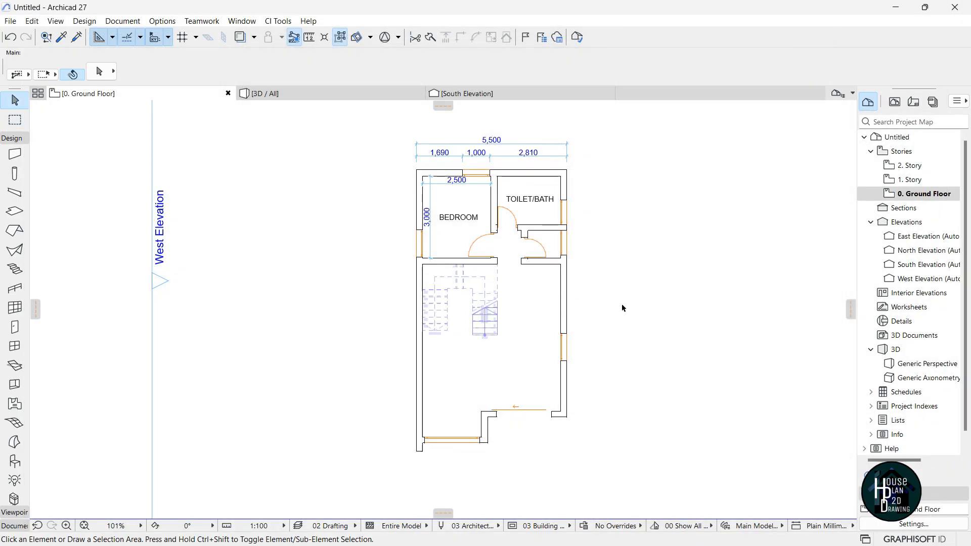
key("ctrl+z")
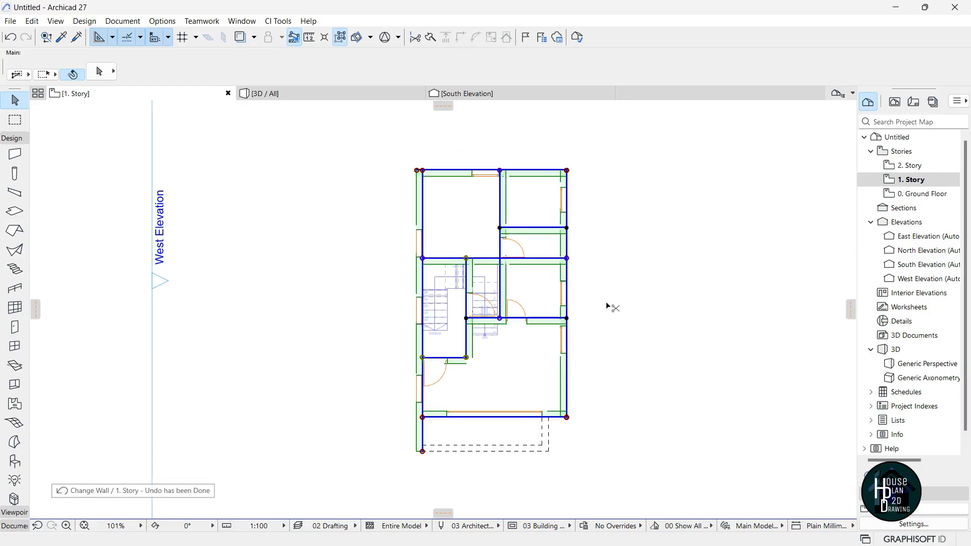
key("ctrl+z")
left_click(606, 304)
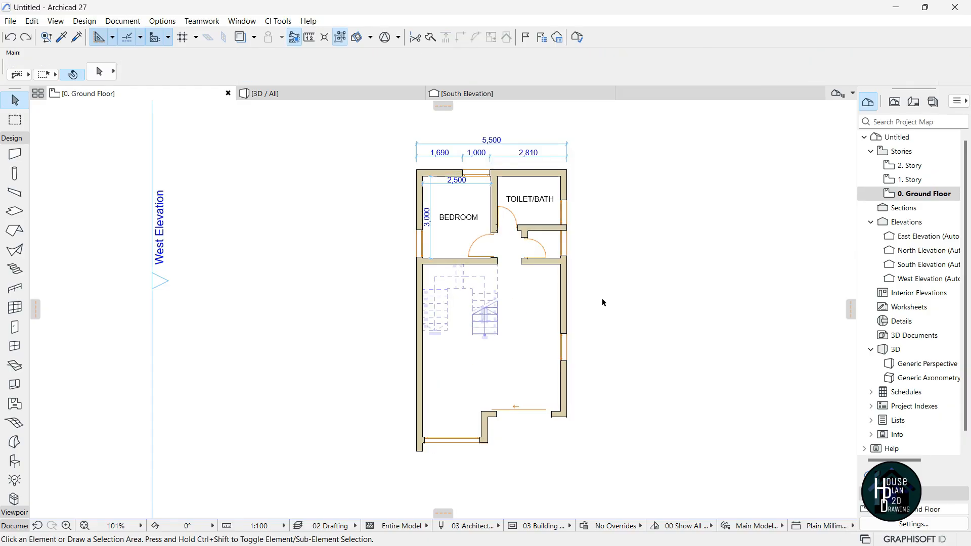
scroll(504, 293, "down", 3)
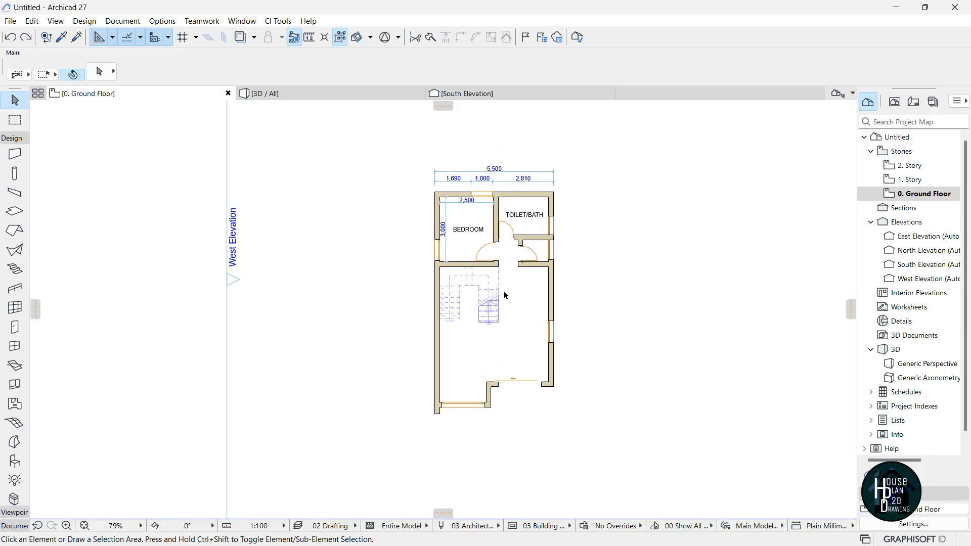
scroll(505, 295, "up", 3)
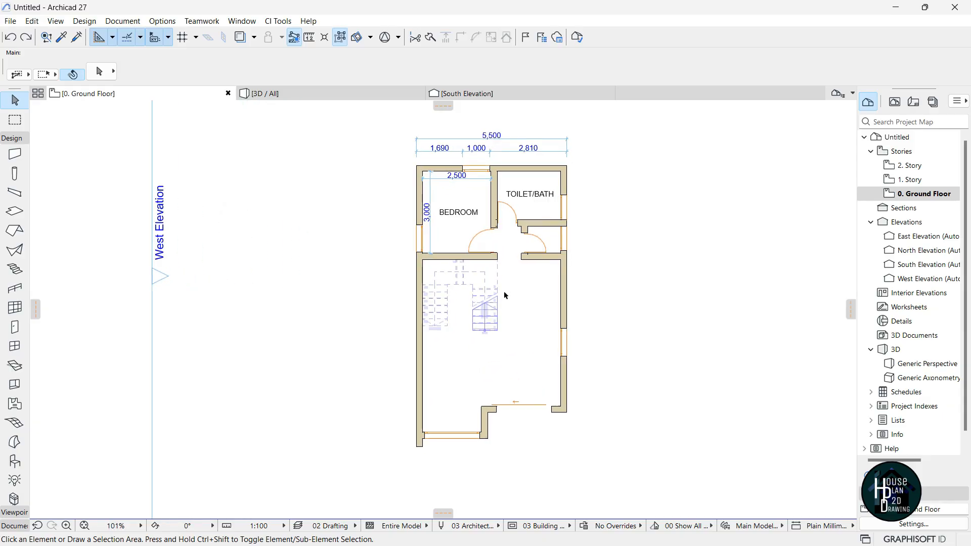
scroll(515, 254, "down", 2)
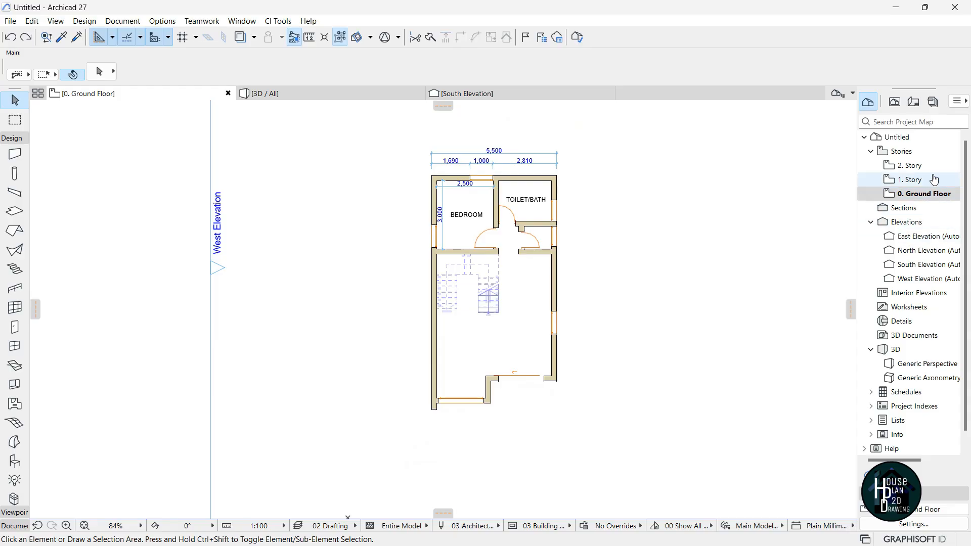
scroll(554, 273, "down", 2)
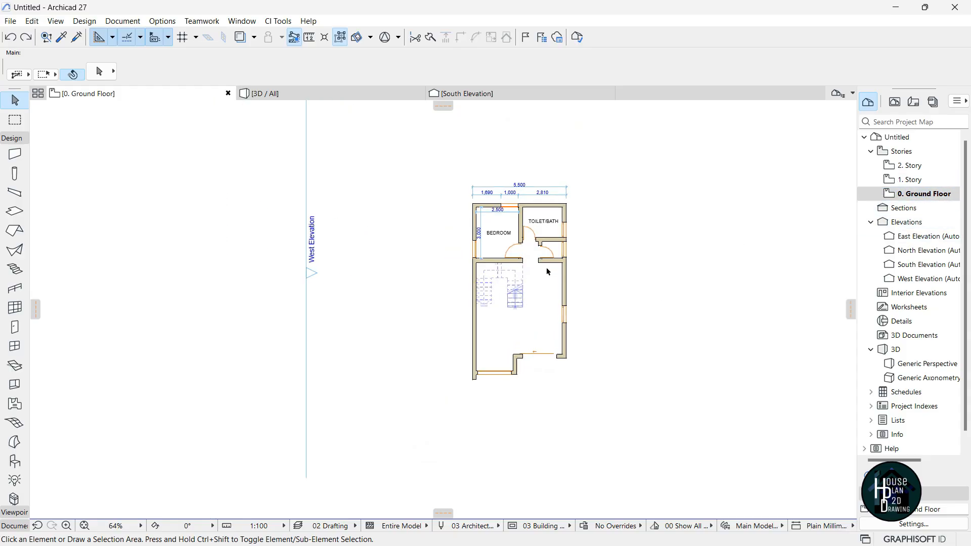
scroll(546, 271, "up", 2)
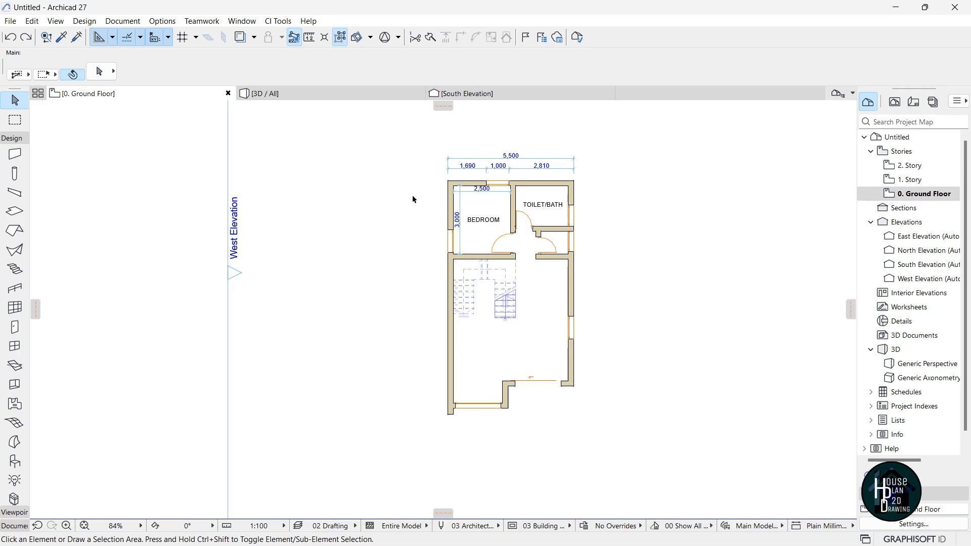
Open the 3D model in fly mode and examine the front facade, moving in to the sliding door and back out.
left_click(290, 94)
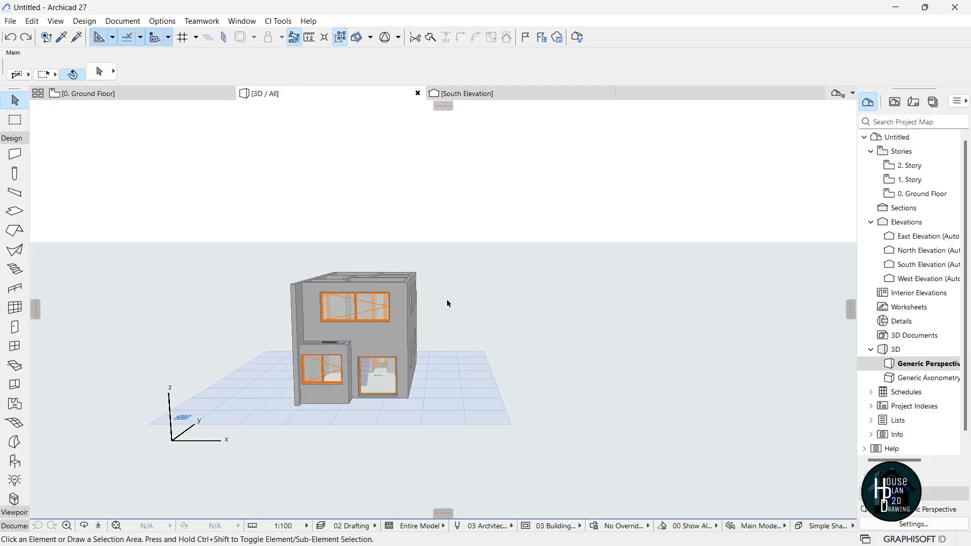
left_click(99, 528)
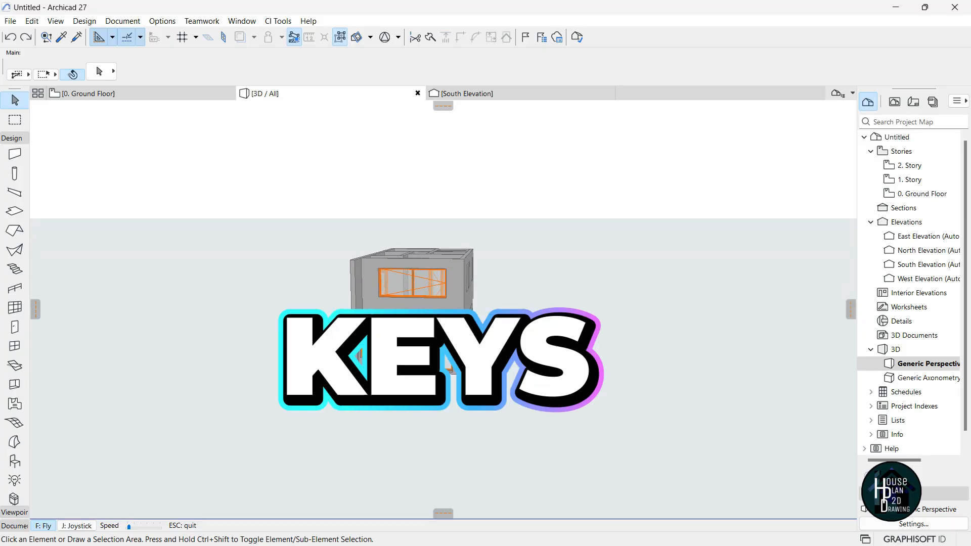
key("w")
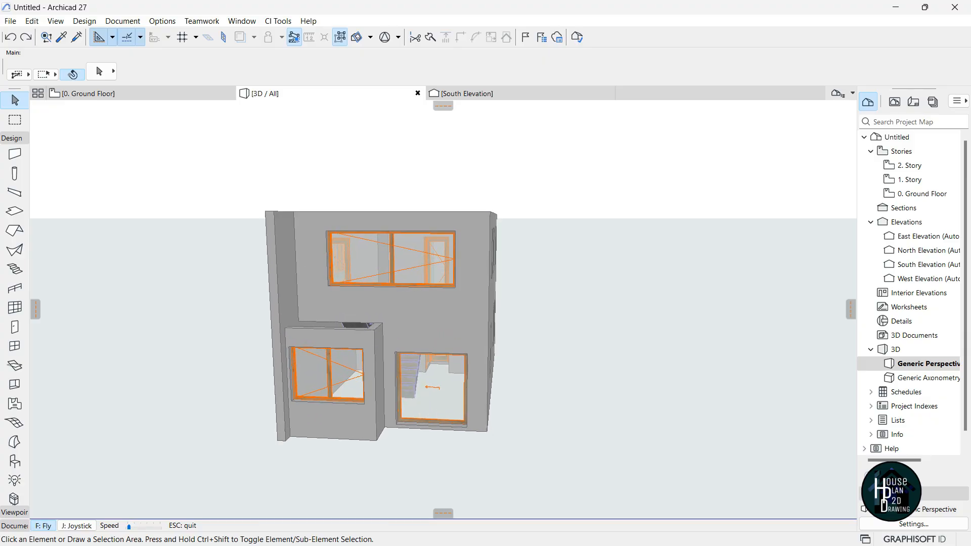
key("s")
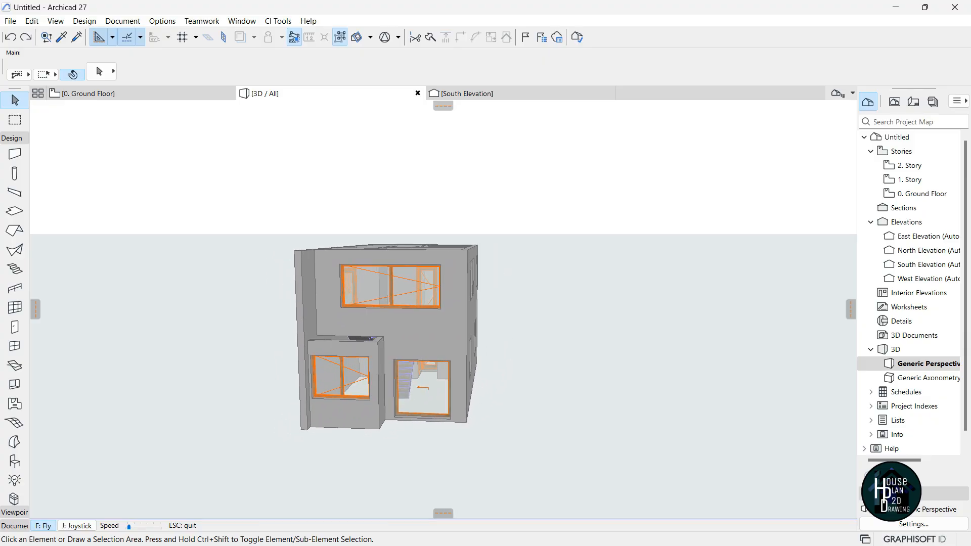
key("a")
key("a")
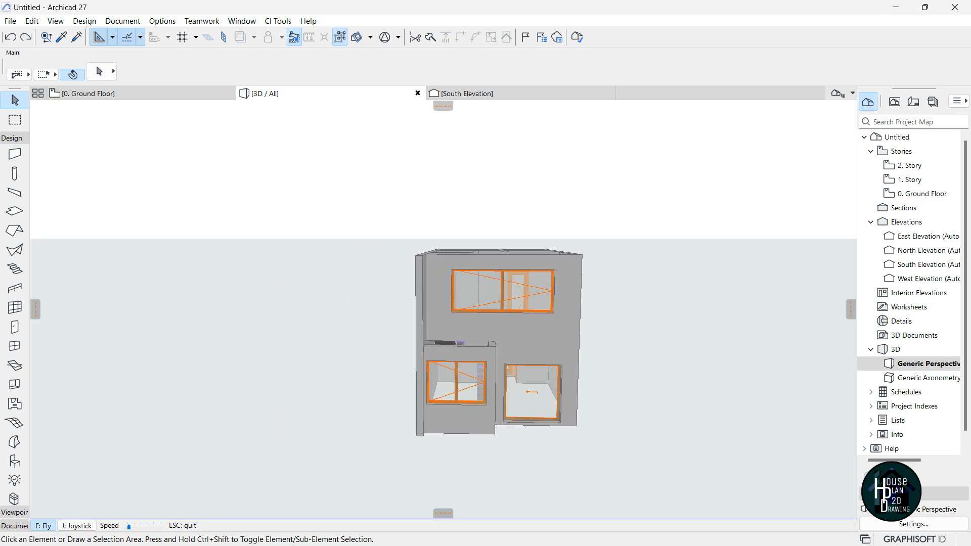
key("d")
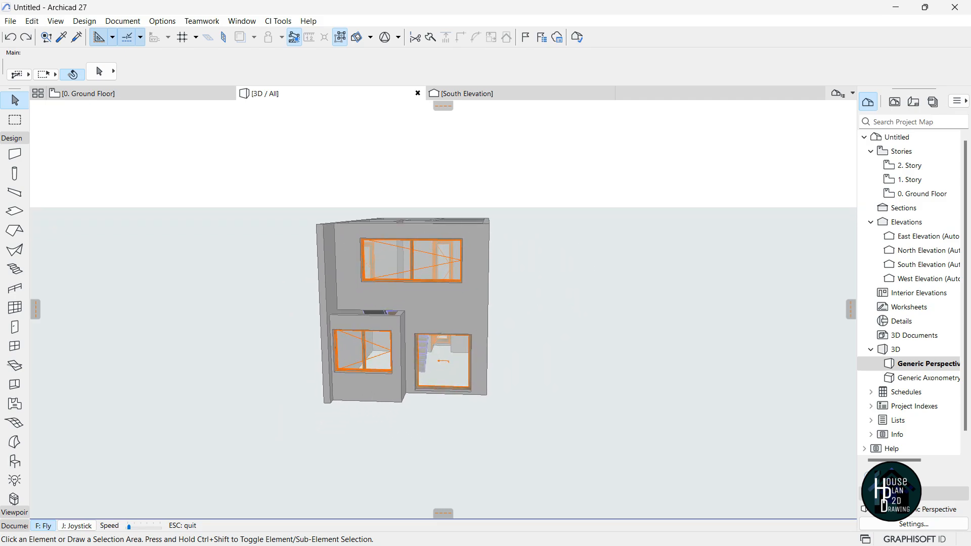
key("w")
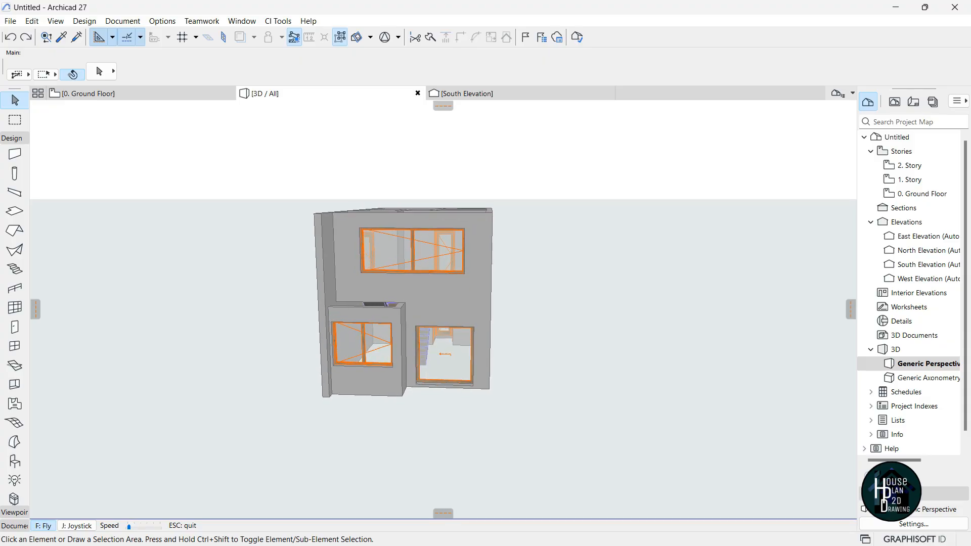
key("s")
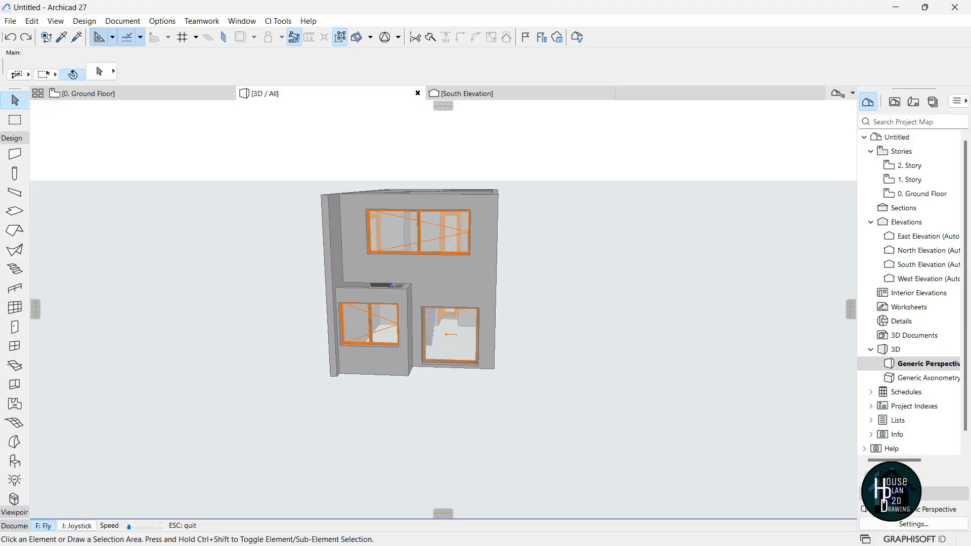
key("w")
key("w")
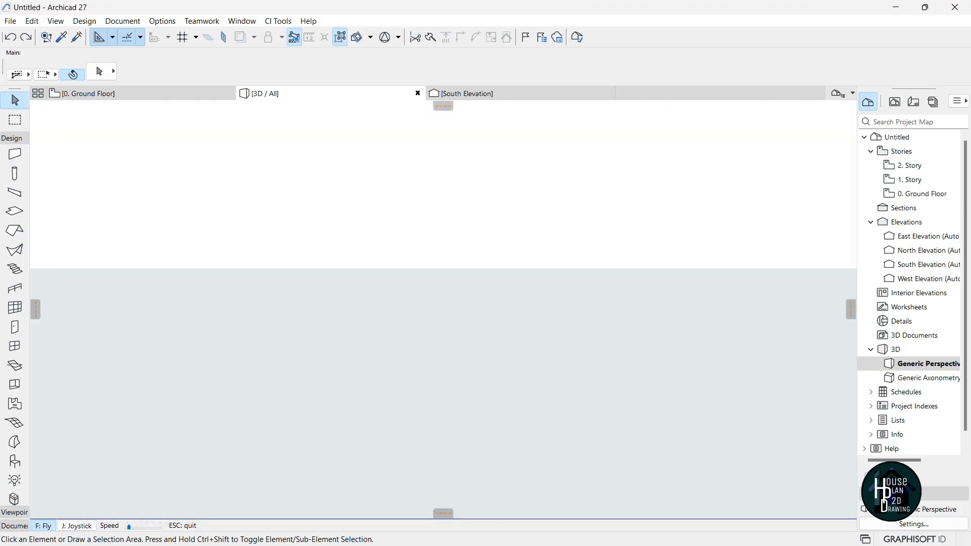
key("s")
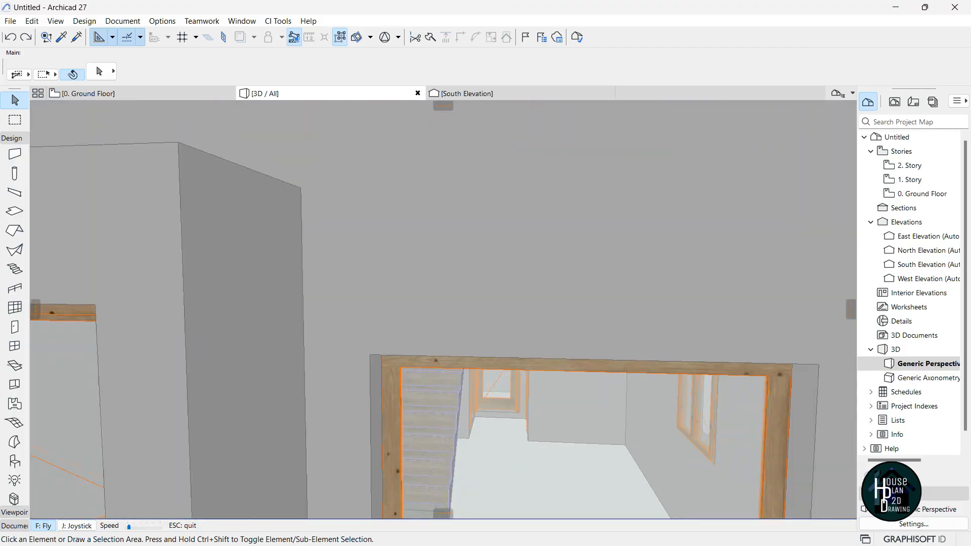
key("s")
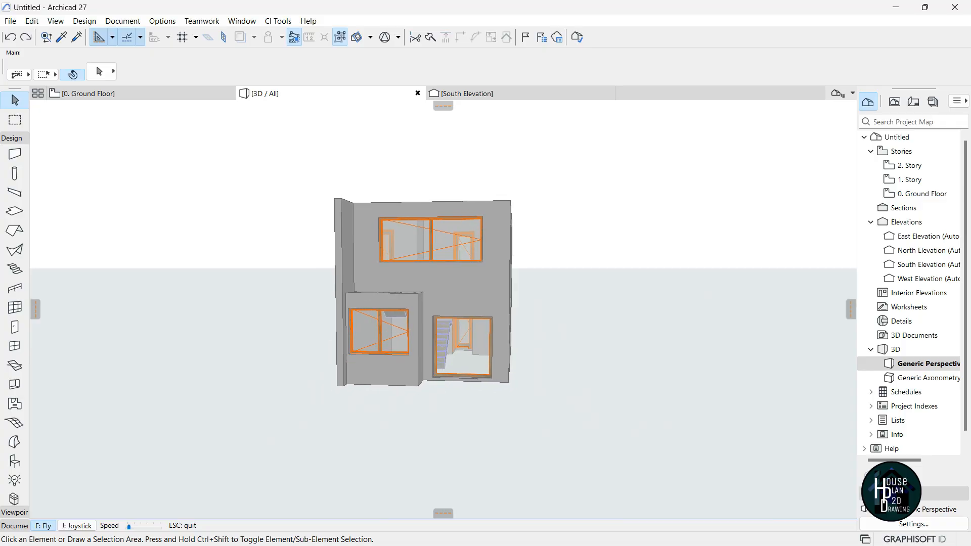
Fly around the house to examine the windows on its side and rear walls, ending at the front, and leave fly mode.
key("a")
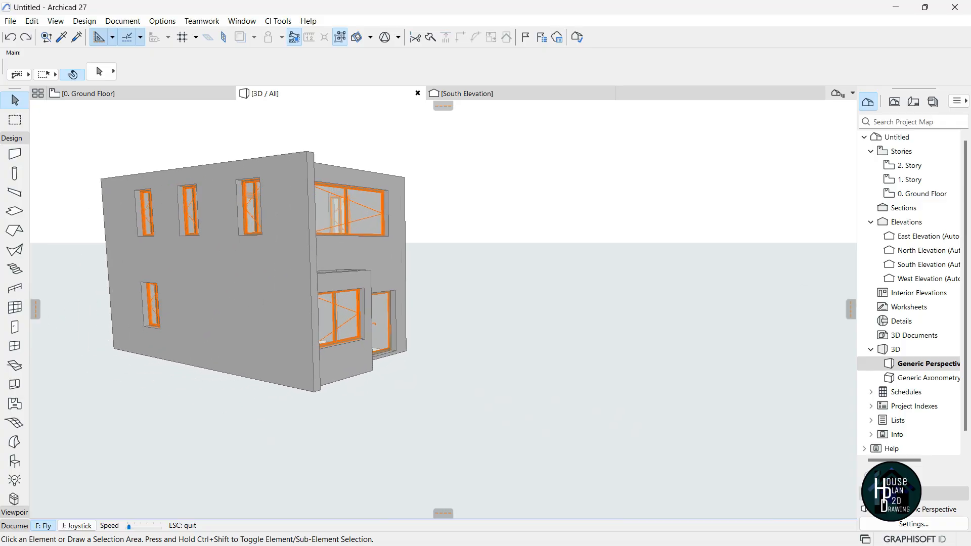
key("a")
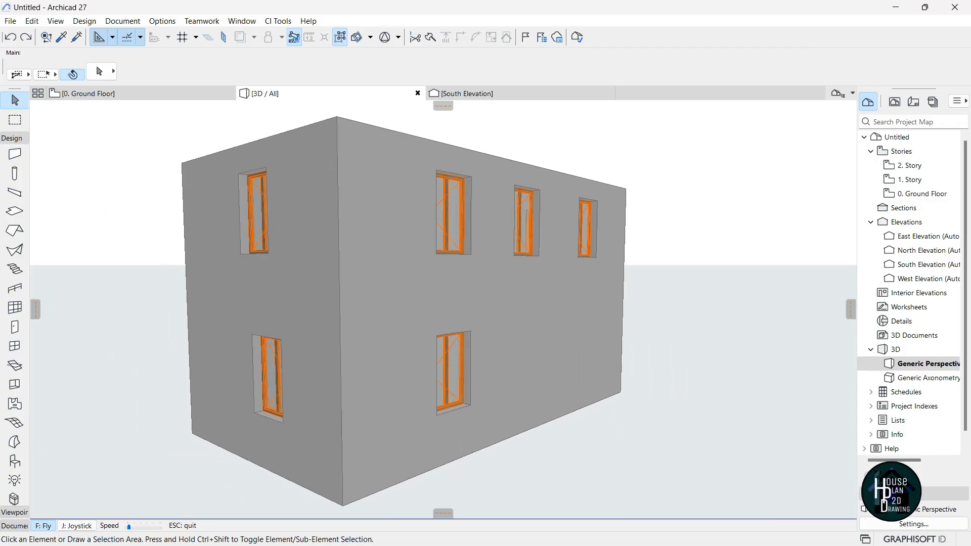
key("a")
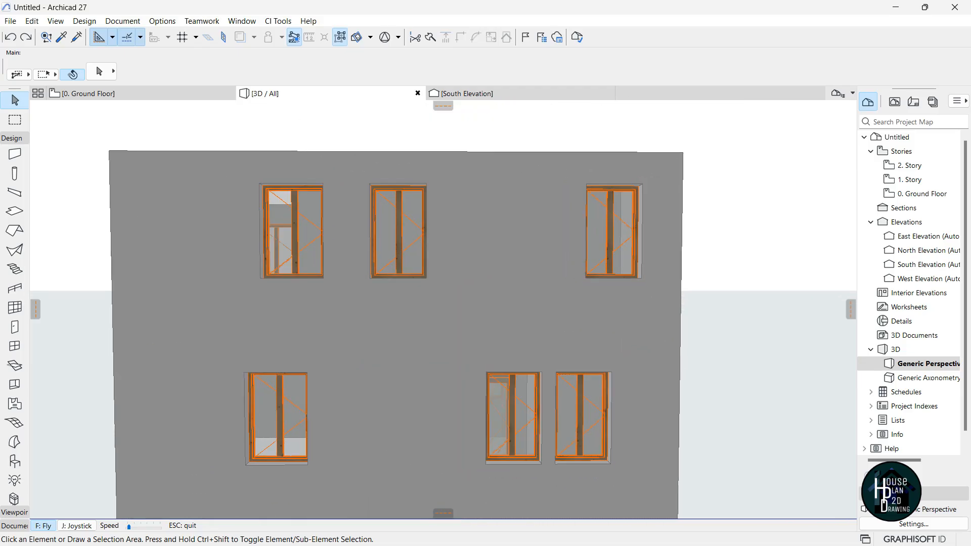
key("a")
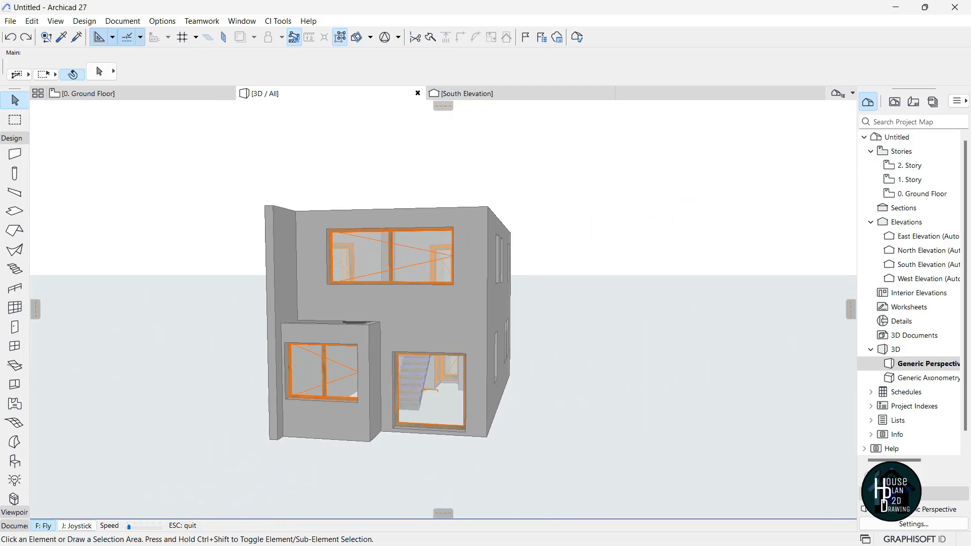
key("Escape")
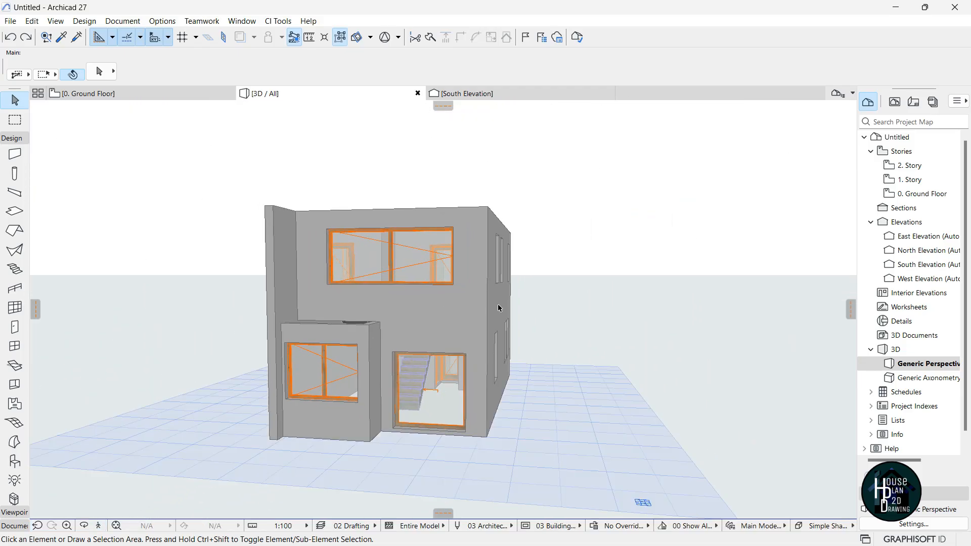
Orbit the 3D model to examine the side and rear walls and the front corner beside the sliding door.
left_click(84, 526)
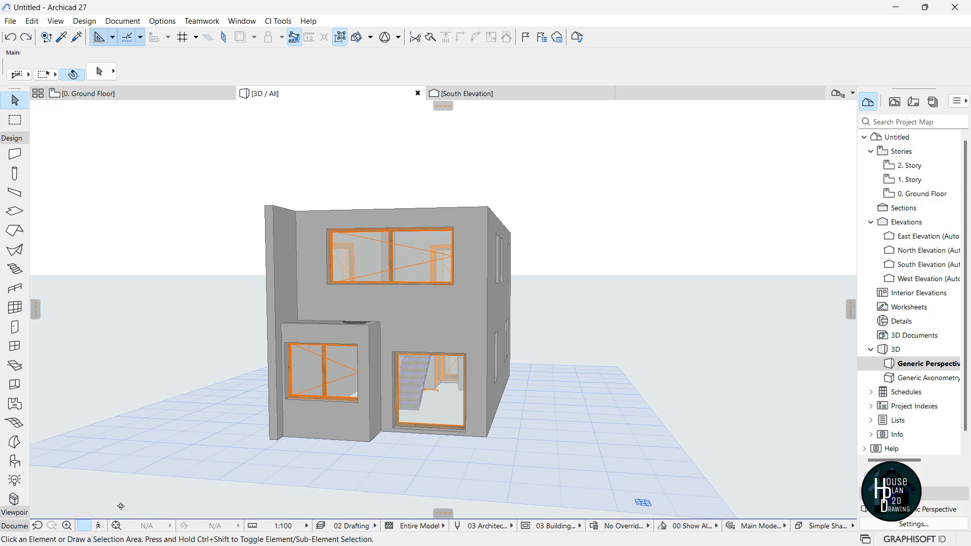
left_click_drag(445, 308, 641, 373)
scroll(641, 373, "up", 6)
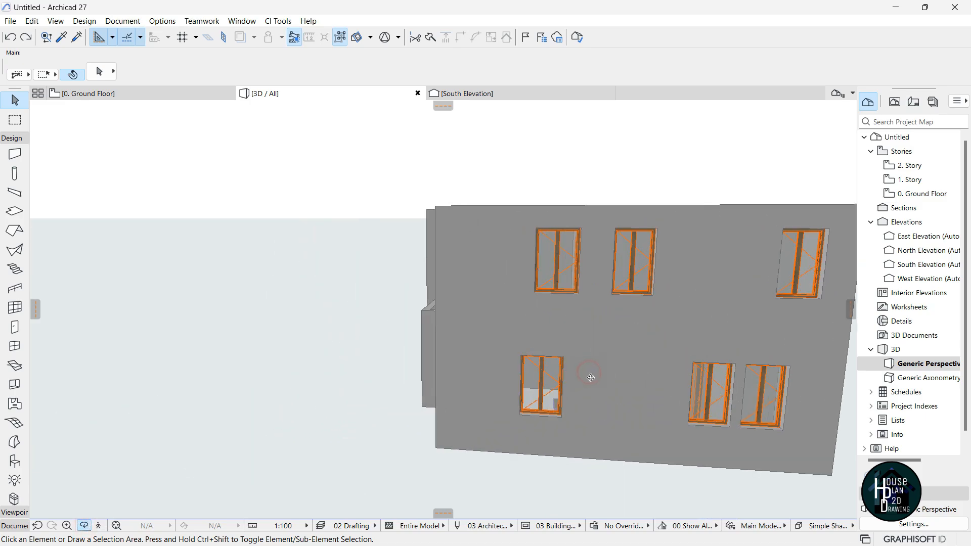
scroll(593, 346, "down", 5)
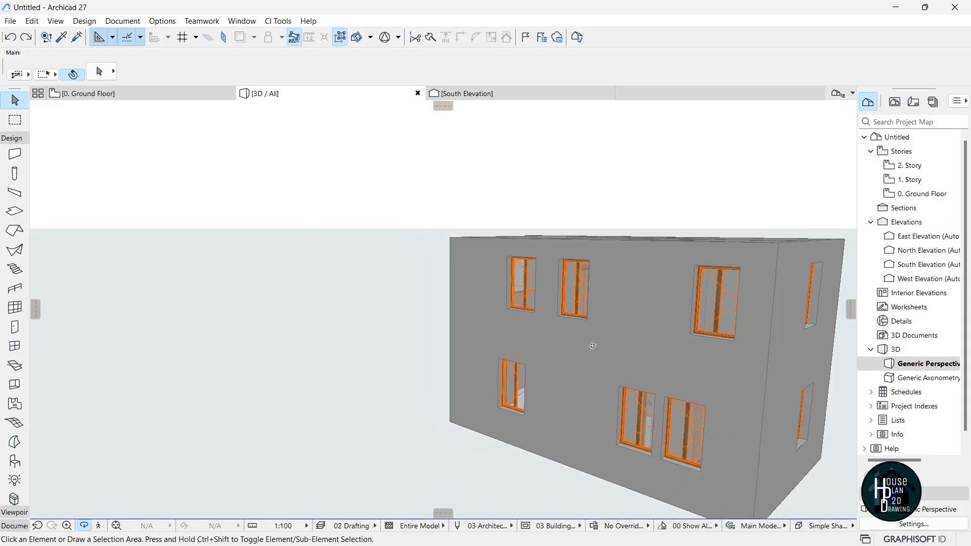
left_click_drag(593, 346, 641, 364)
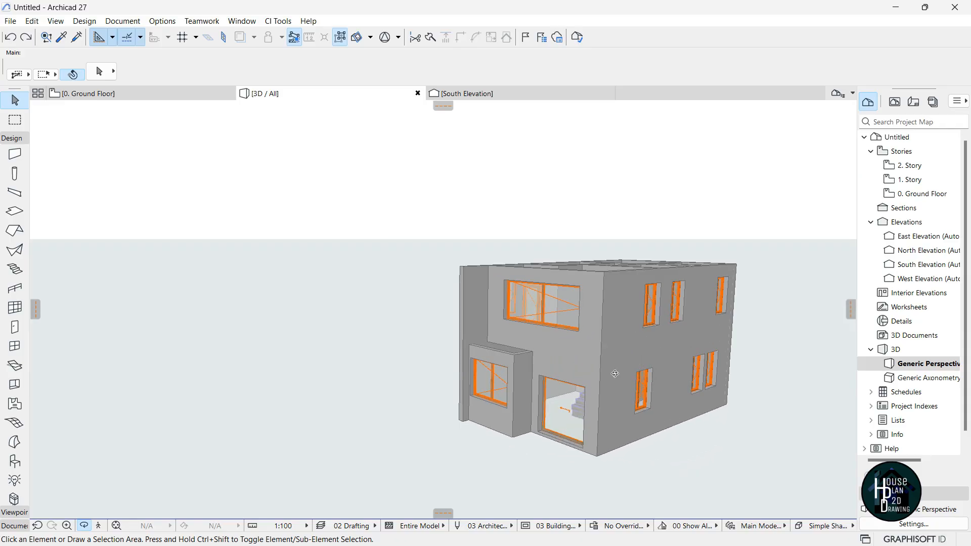
Explore the house again in fly mode, examining the front corner and the staircase behind the sliding door, and leave fly mode.
left_click(99, 525)
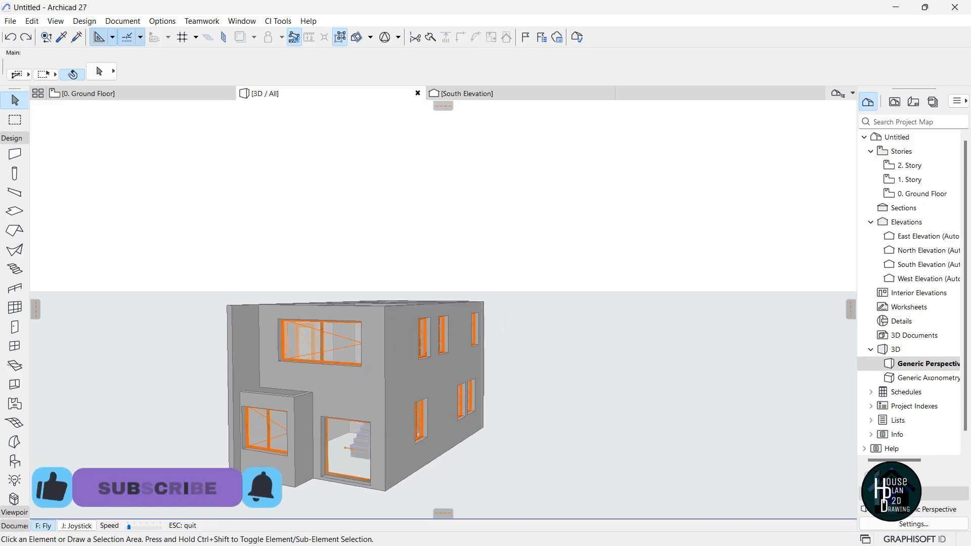
key("Left")
key("Left")
key("Up")
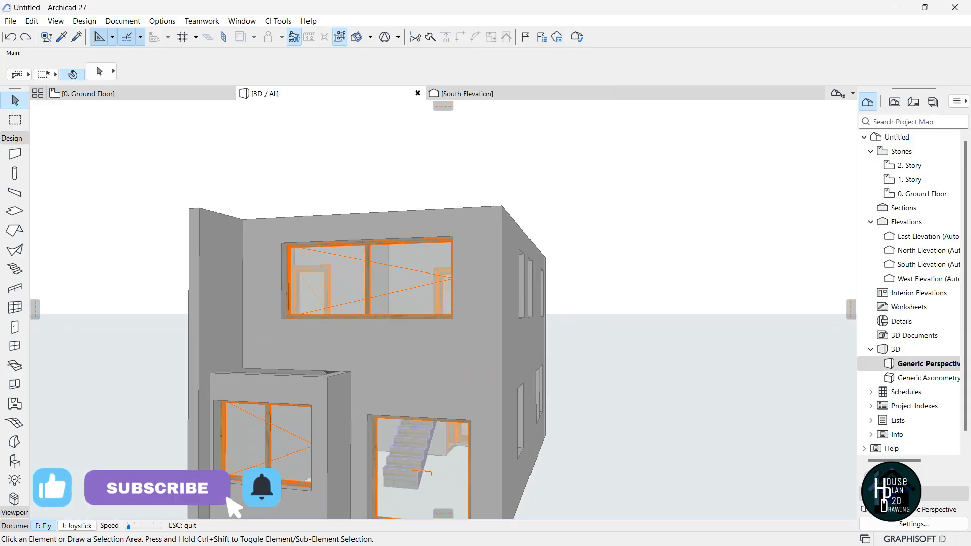
key("Right")
key("Down")
key("Down")
key("Page_Down")
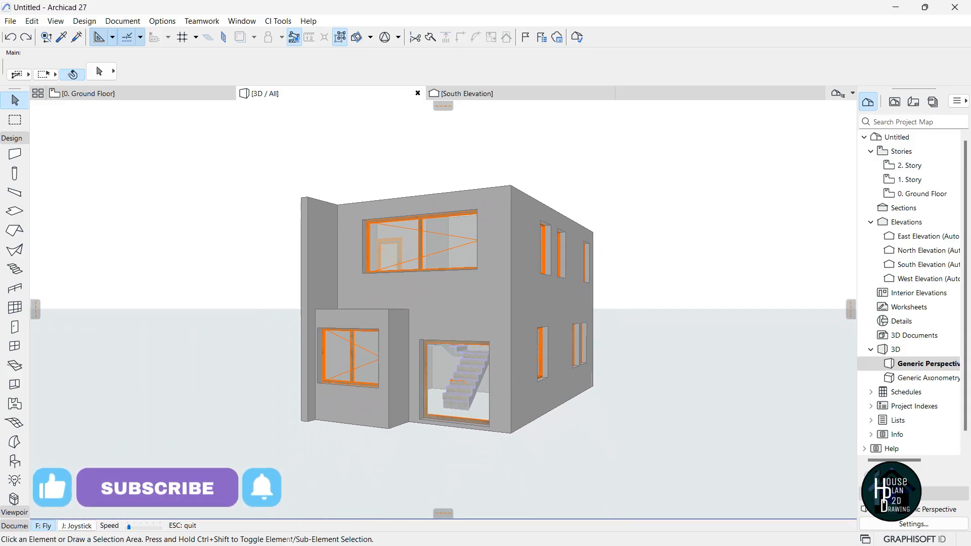
key("Up")
key("Right")
key("Down")
key("Up")
key("Page_Down")
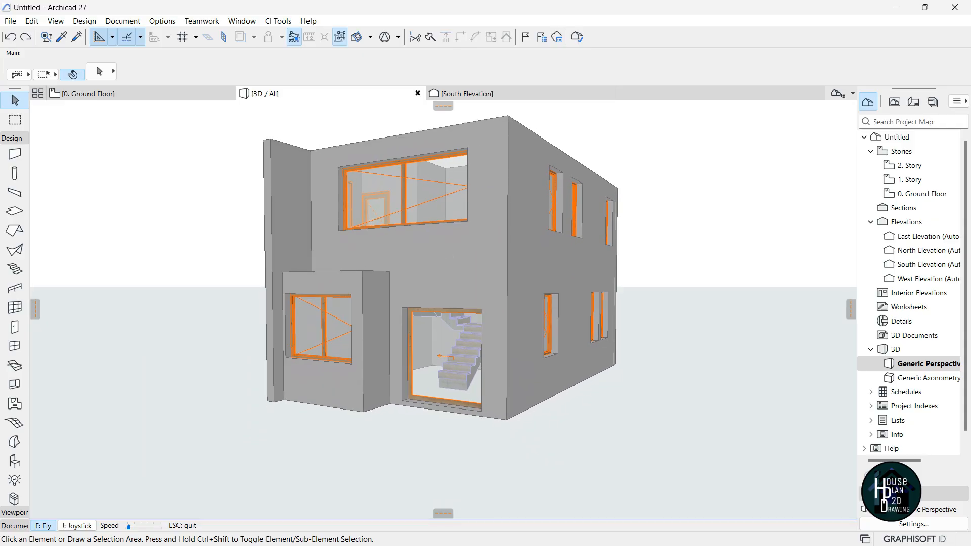
key("Down")
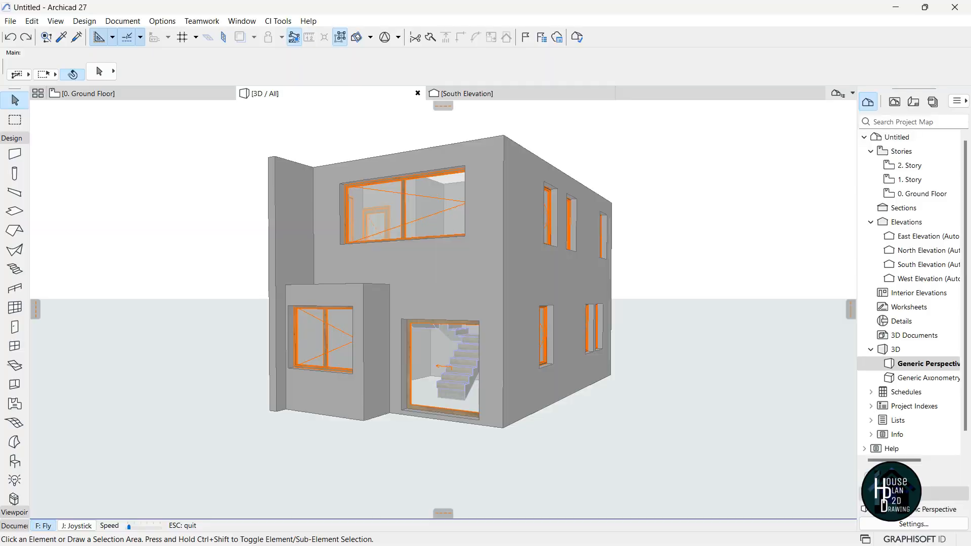
key("s")
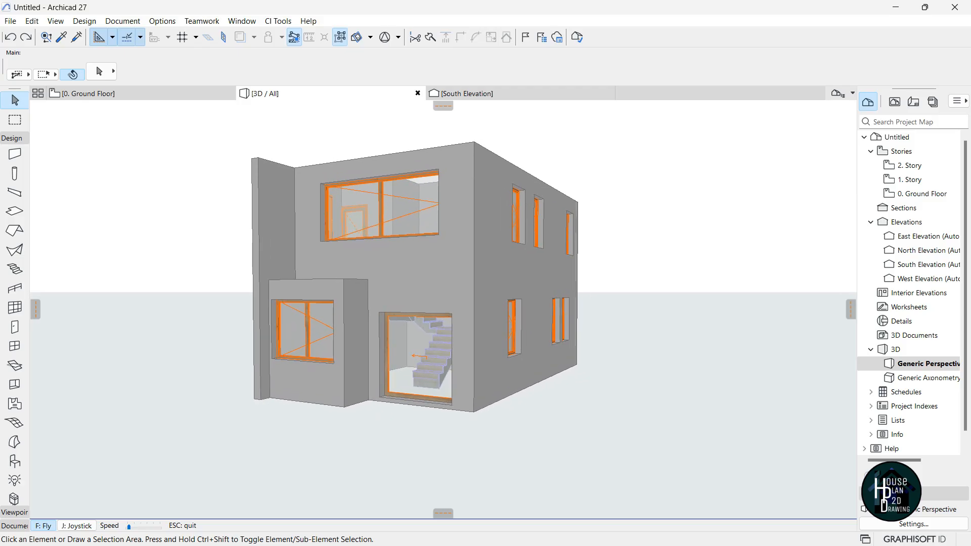
key("Escape")
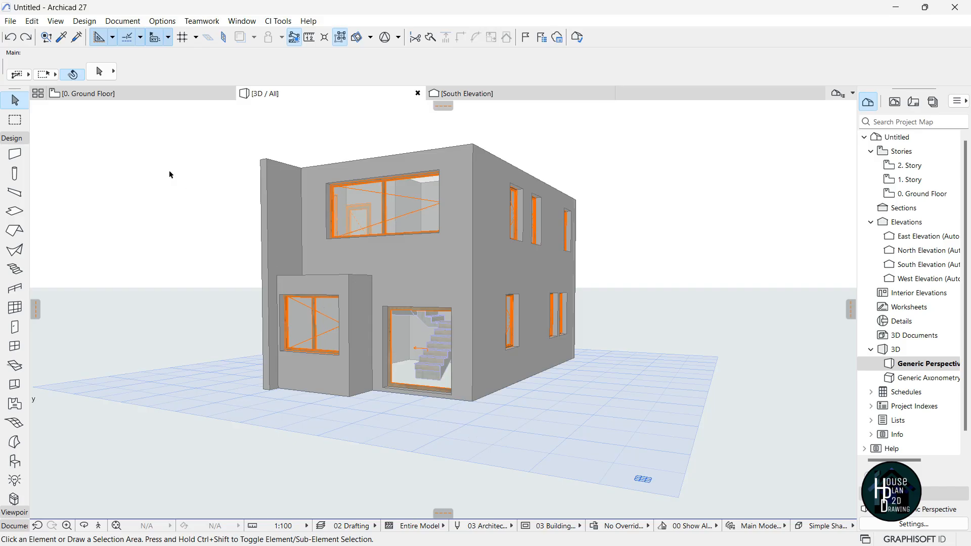
On the ground-floor plan, set the Slab tool defaults to a basic Concrete - Structural structure 450 mm thick.
left_click(135, 94)
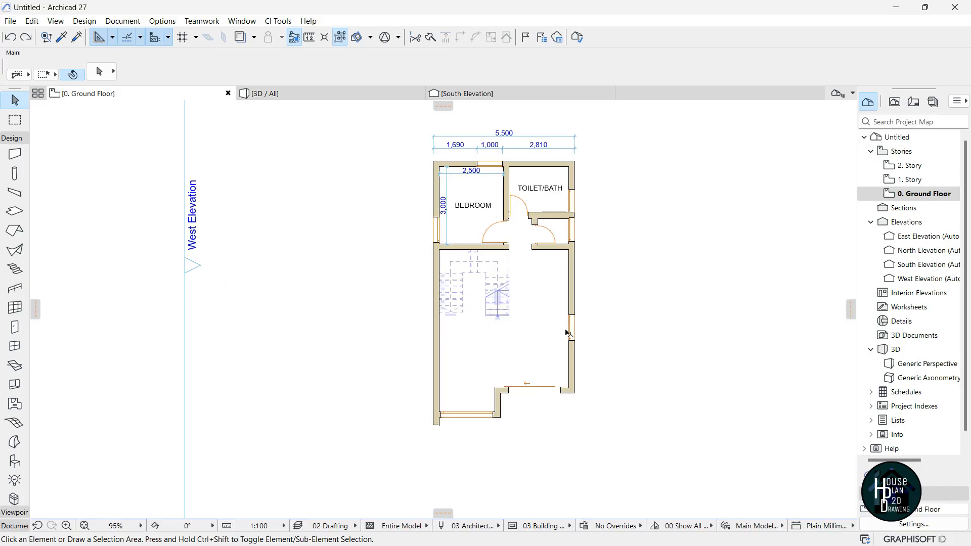
scroll(567, 333, "up", 3)
scroll(534, 311, "down", 2)
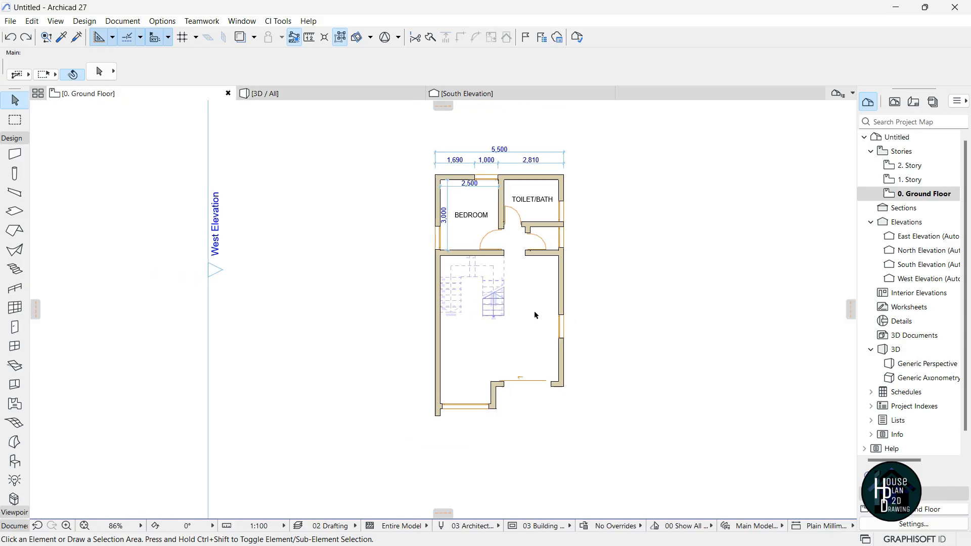
left_click(14, 213)
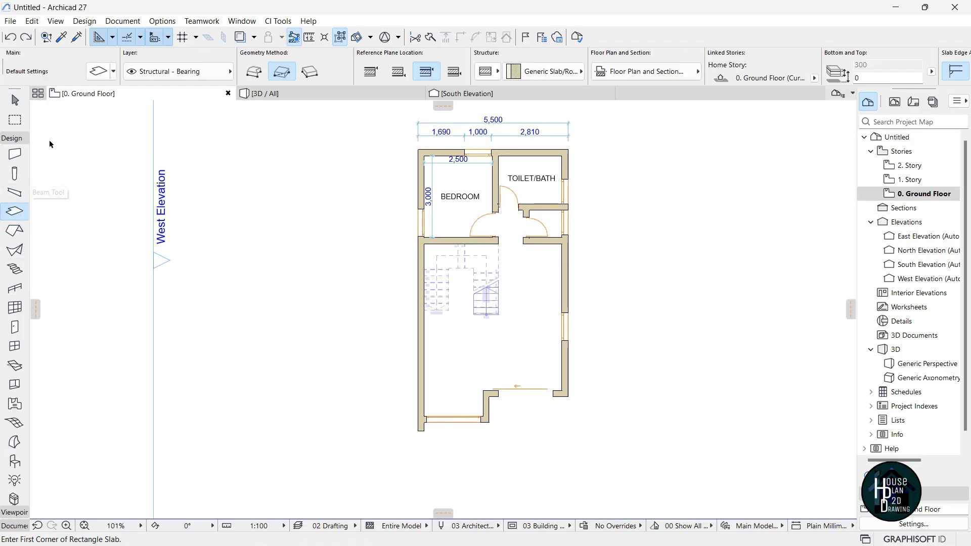
left_click(100, 70)
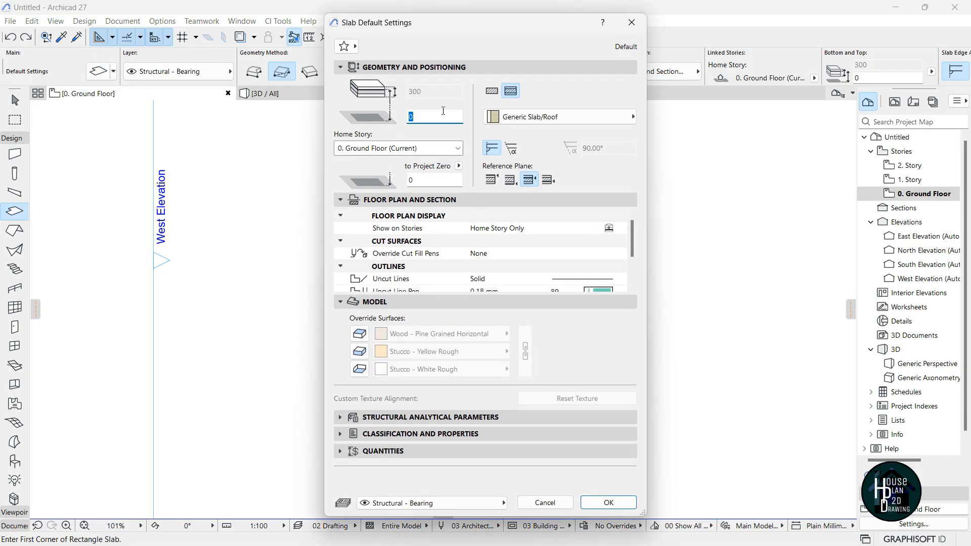
left_click(491, 92)
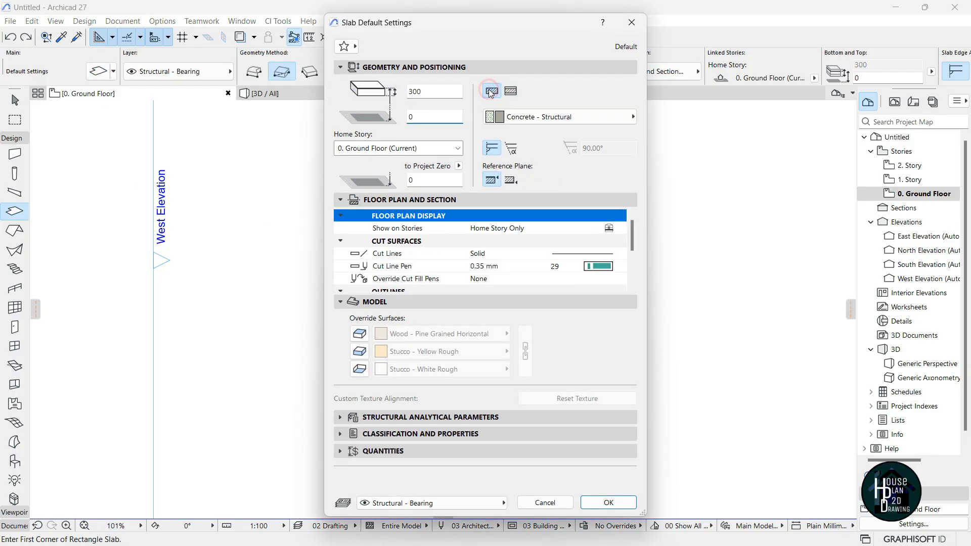
double_click(423, 91)
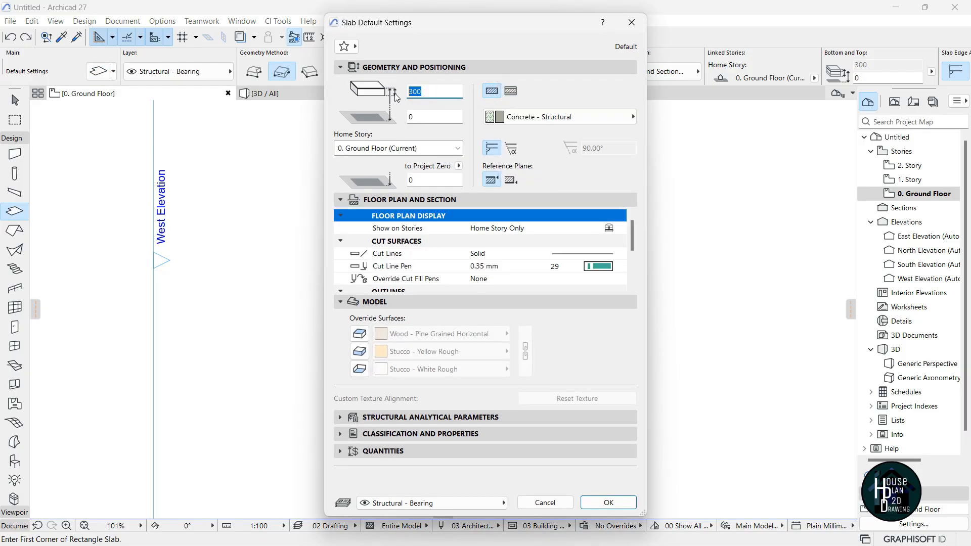
type("450")
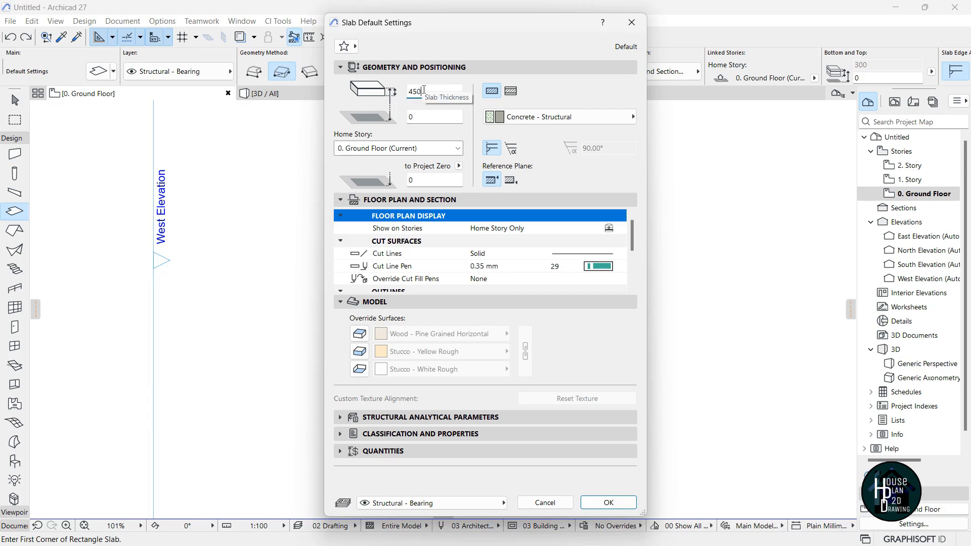
left_click(609, 502)
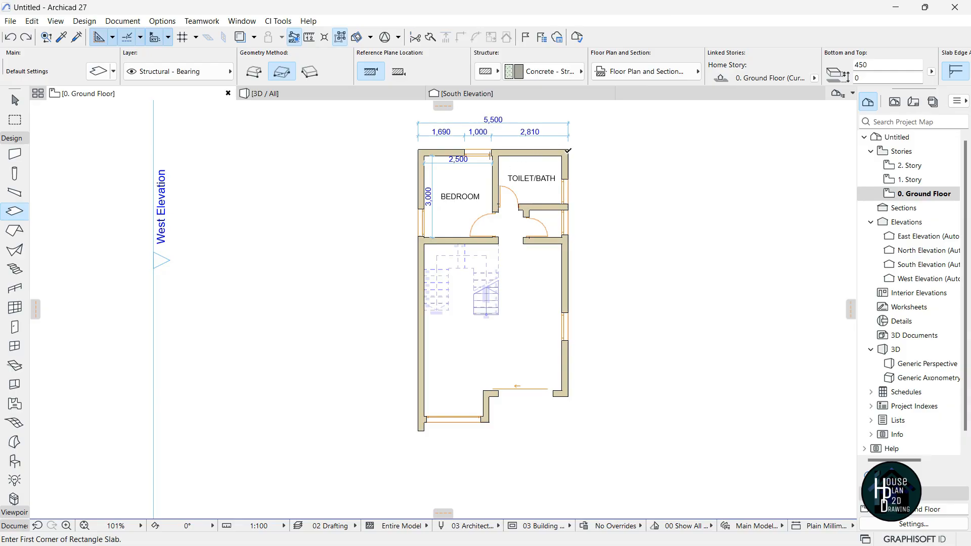
Draw a rectangular ground-floor slab between the house's rear-right and front-left outer wall corners, and examine its front corner in 3D.
left_click(568, 150)
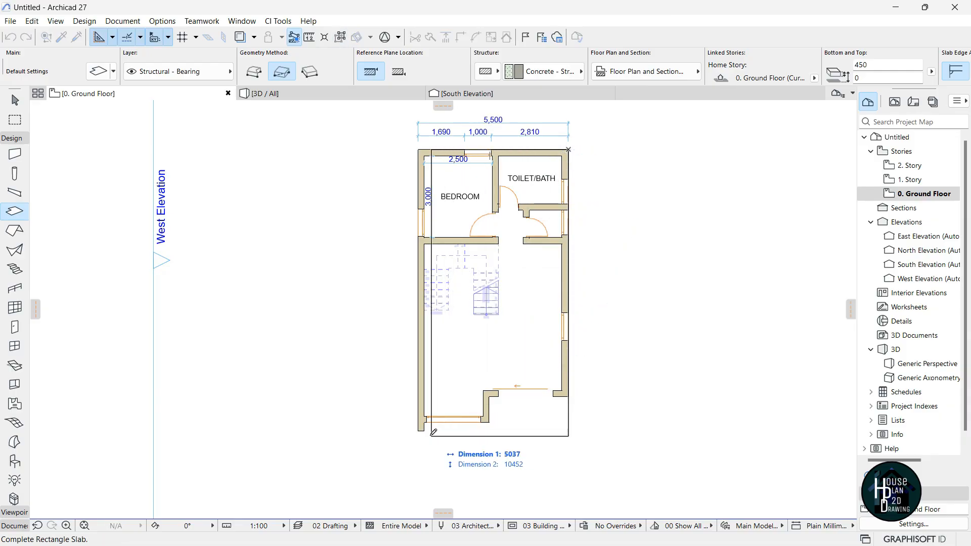
left_click(418, 431)
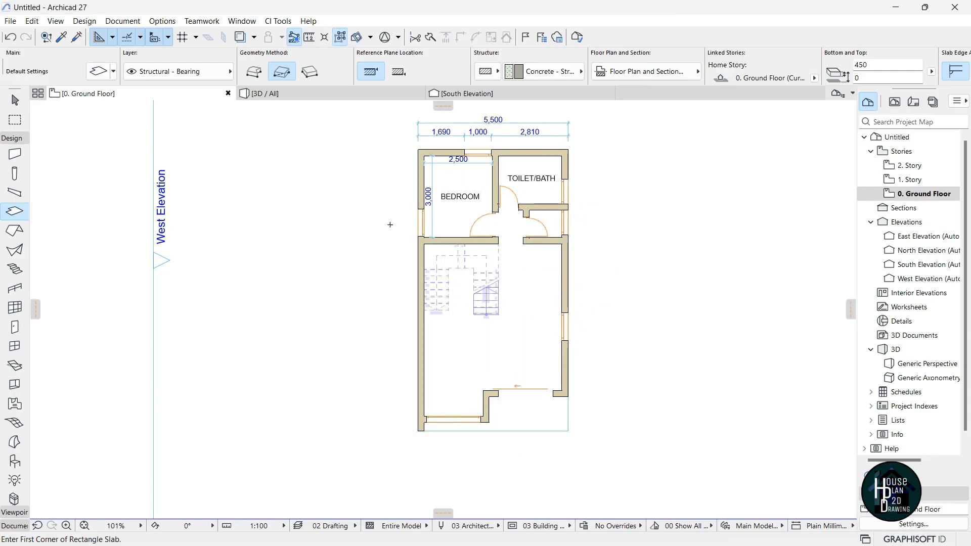
left_click(328, 95)
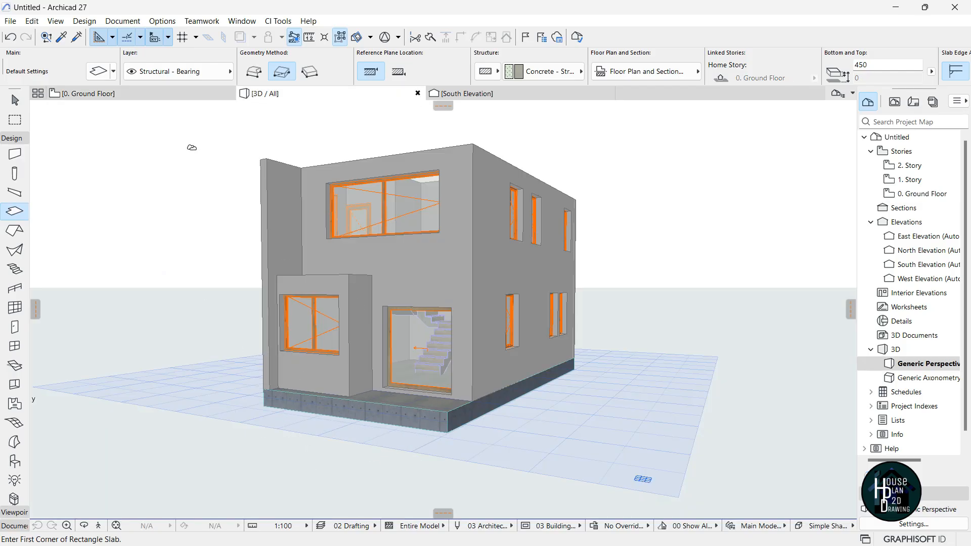
left_click(98, 525)
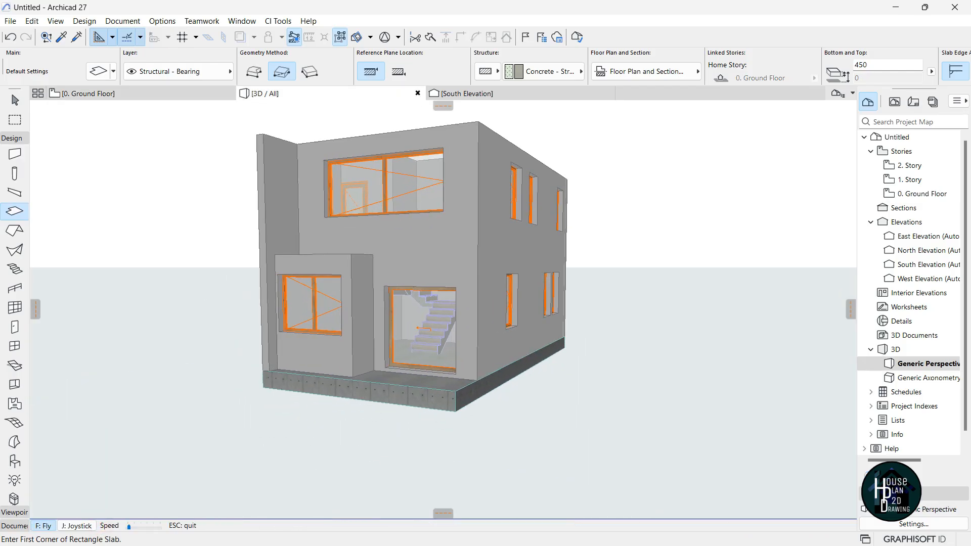
key("Up")
key("Page_Up")
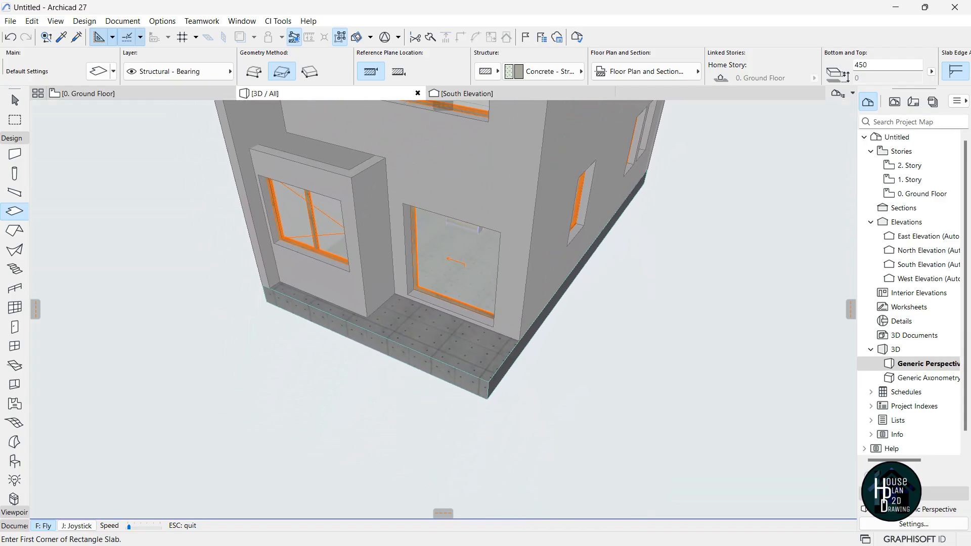
key("Escape")
key("Escape")
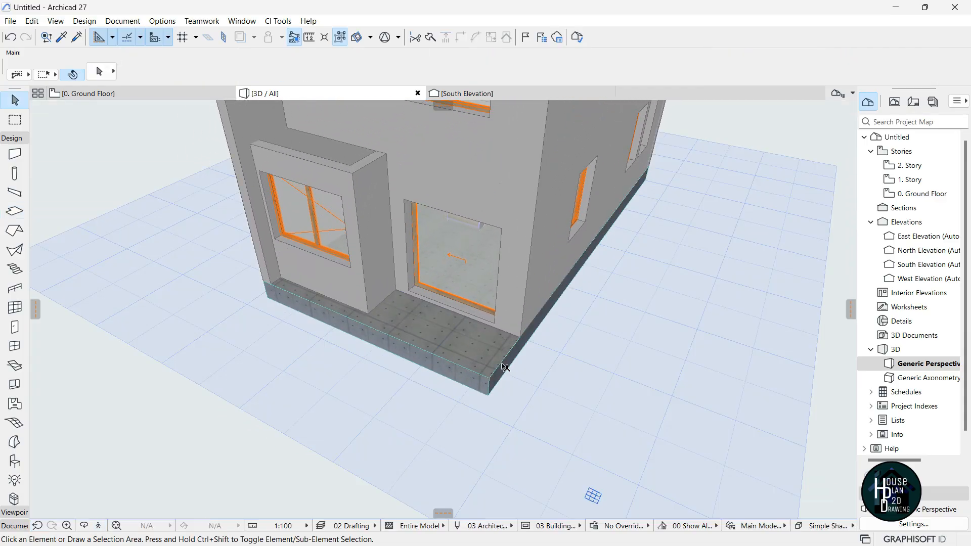
On the ground-floor plan, select the slab and start subtracting an area from its polygon at the front corner beside the sliding door.
left_click(147, 92)
scroll(518, 417, "up", 5)
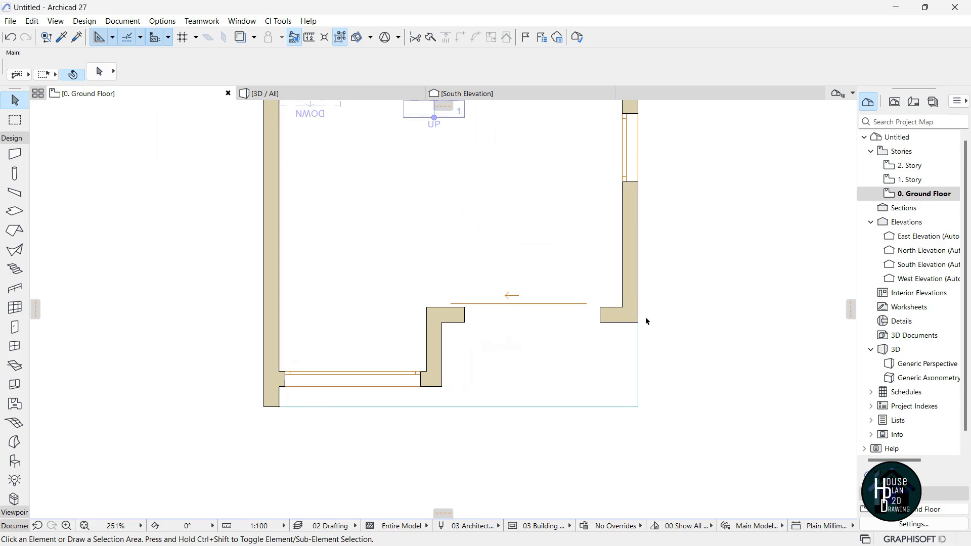
left_click(627, 409)
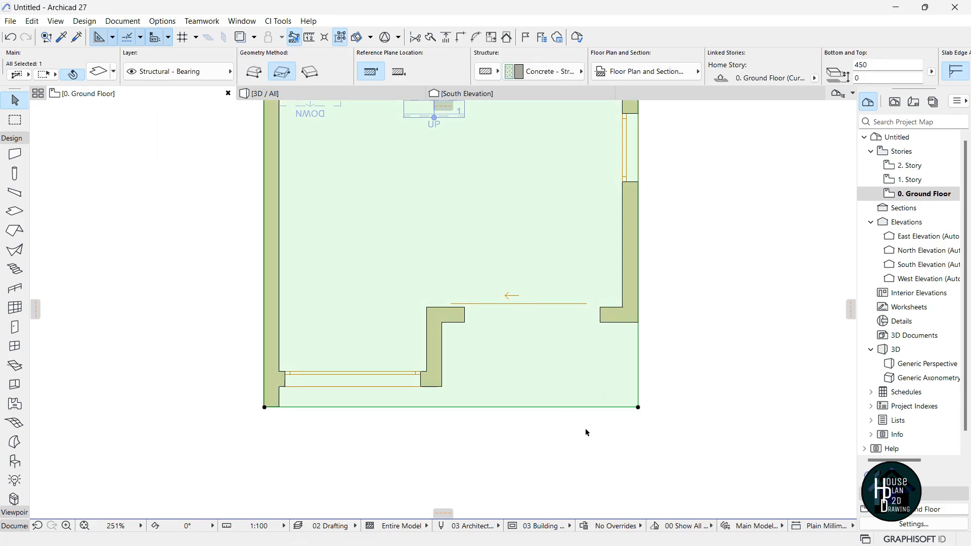
left_click(604, 421)
left_click(452, 175)
scroll(512, 394, "down", 3)
scroll(513, 395, "up", 3)
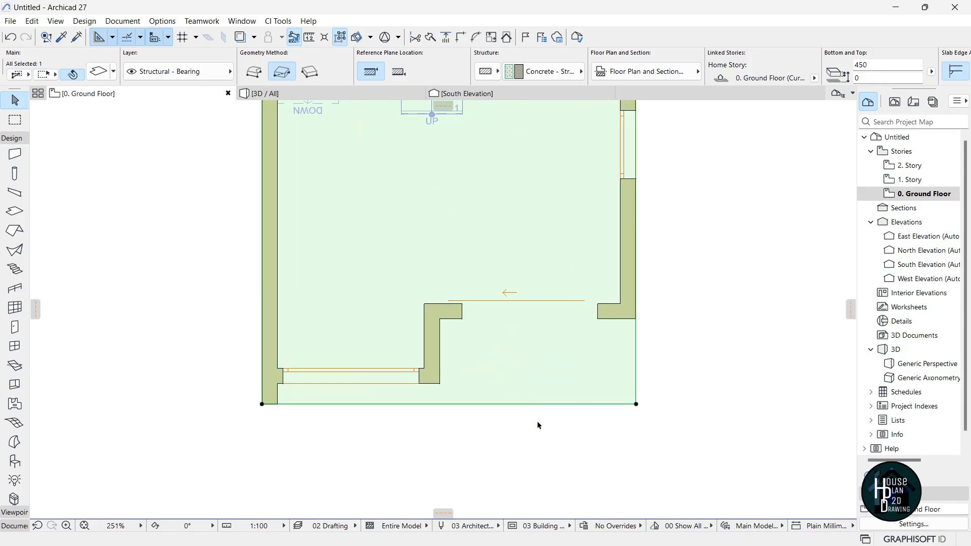
scroll(537, 424, "up", 1)
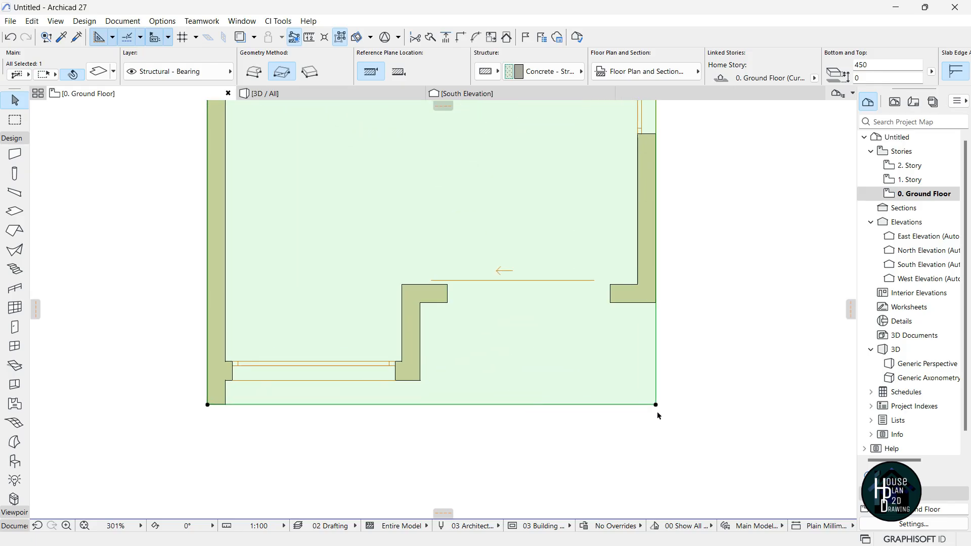
left_click(656, 405)
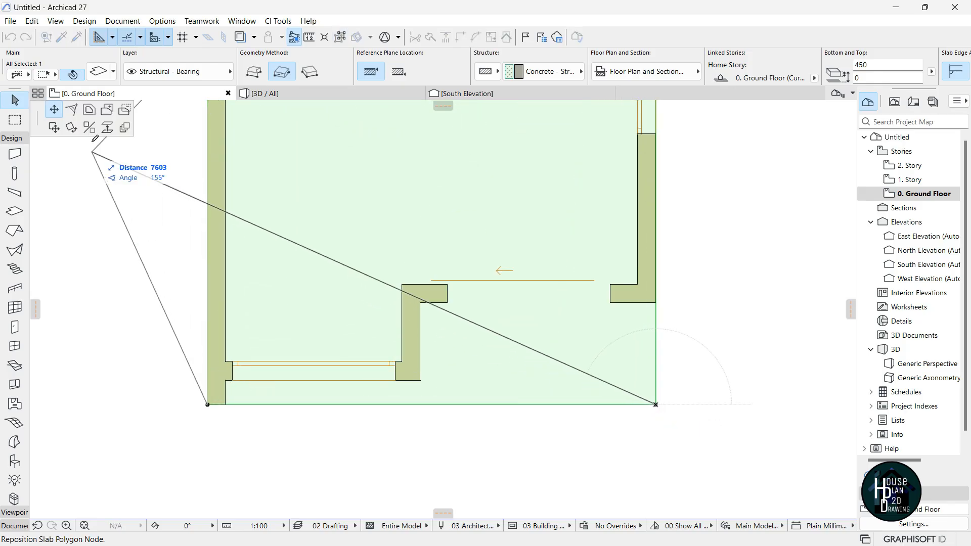
left_click(125, 111)
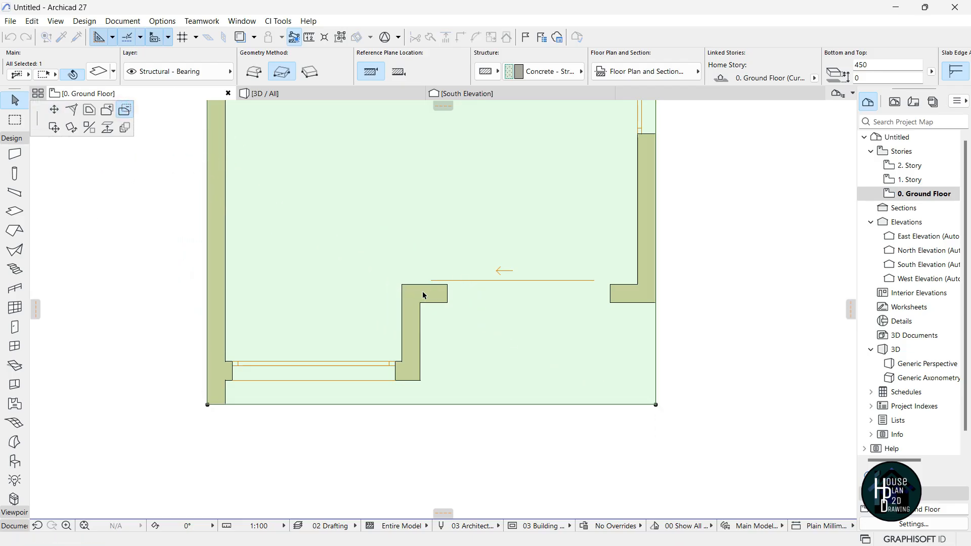
Cut a rectangular notch out of the ground floor slab, from its lower-right corner to the outer wall corner beside the sliding door.
left_click(656, 405)
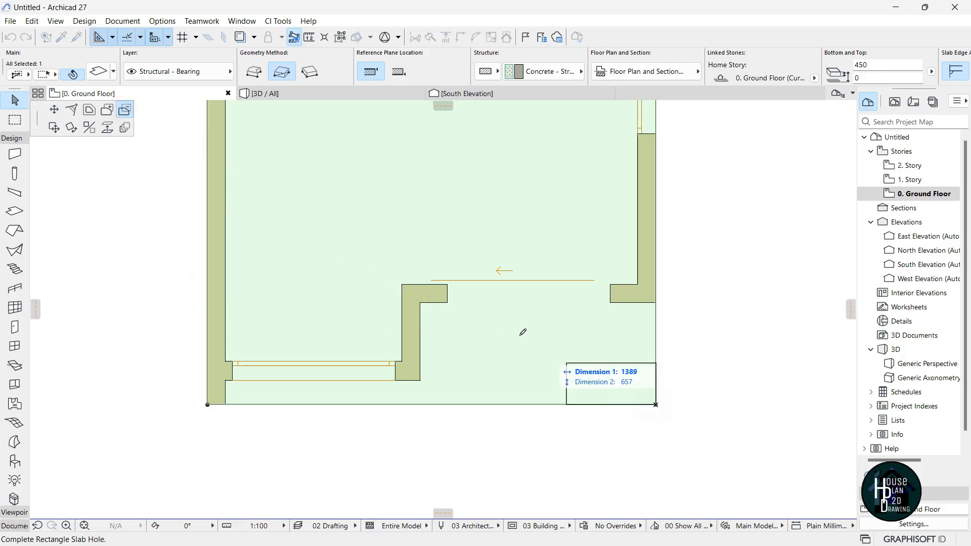
left_click(421, 302)
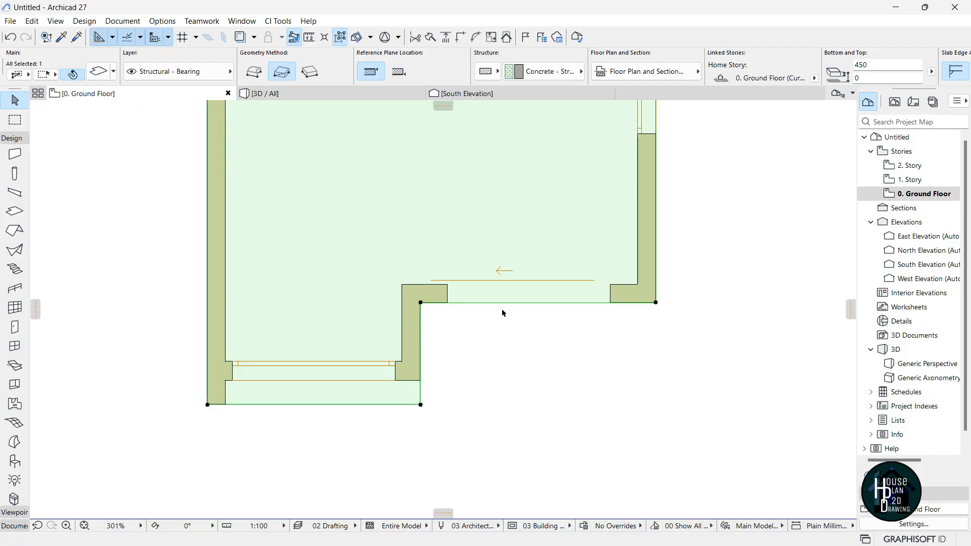
scroll(502, 313, "down", 2)
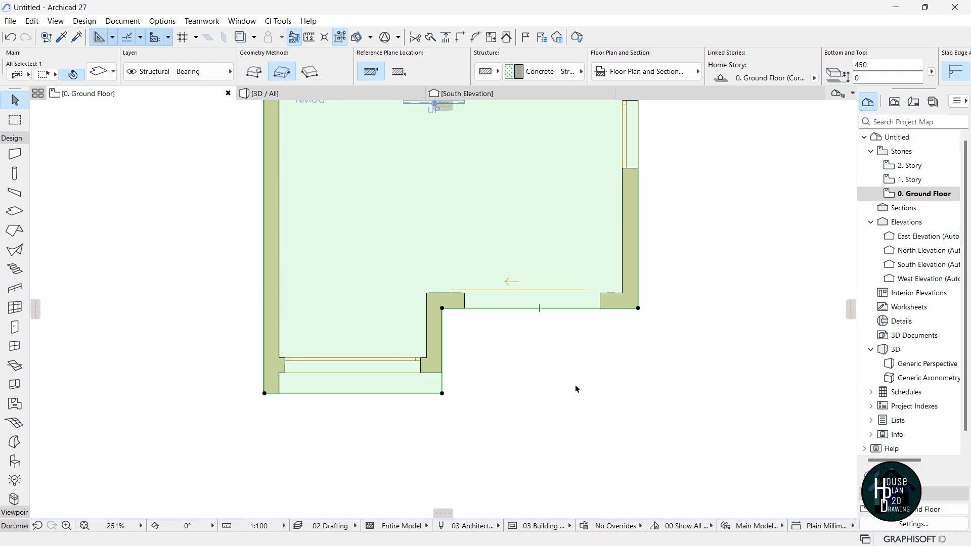
Try cutting an L-shaped hole inside the slab with the polygonal method, and undo it.
left_click(254, 72)
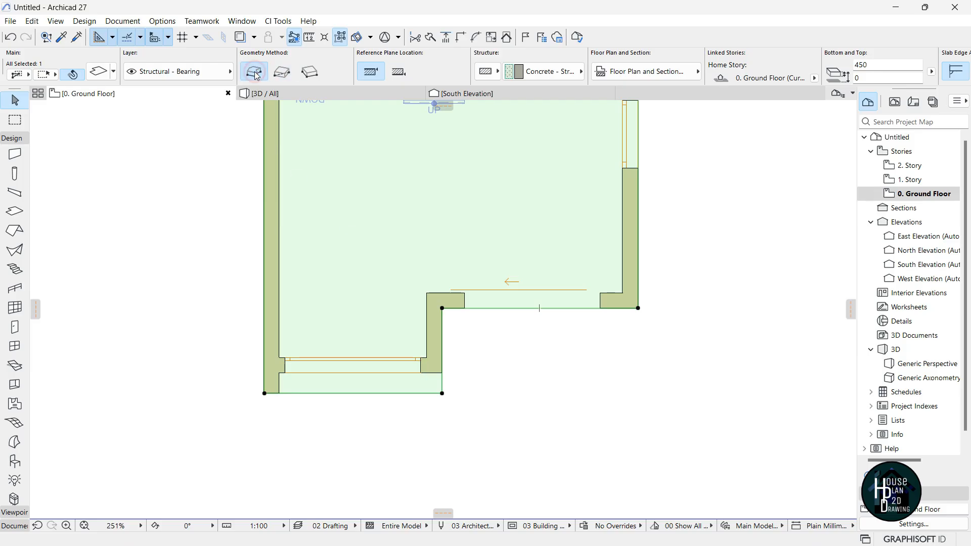
left_click(443, 396)
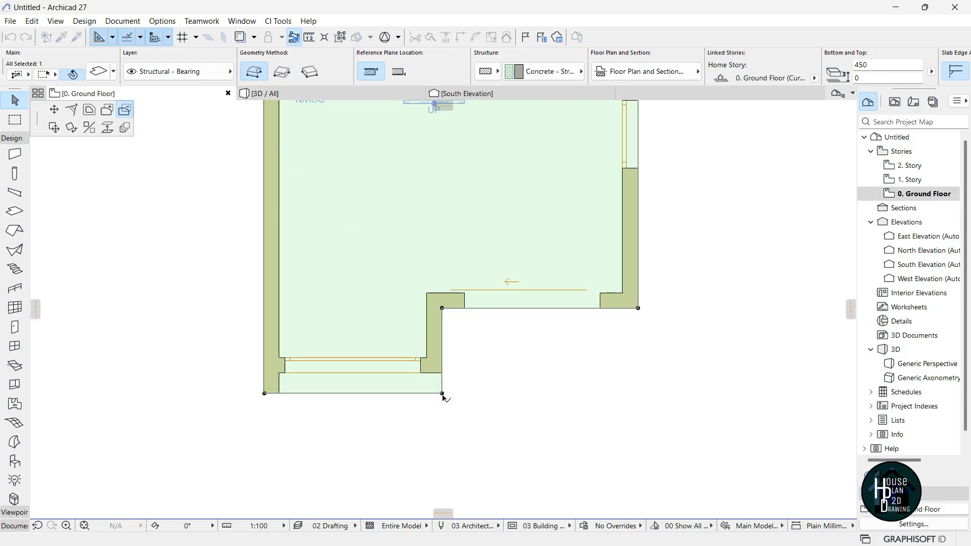
left_click(124, 110)
left_click(357, 253)
left_click(357, 165)
left_click(466, 164)
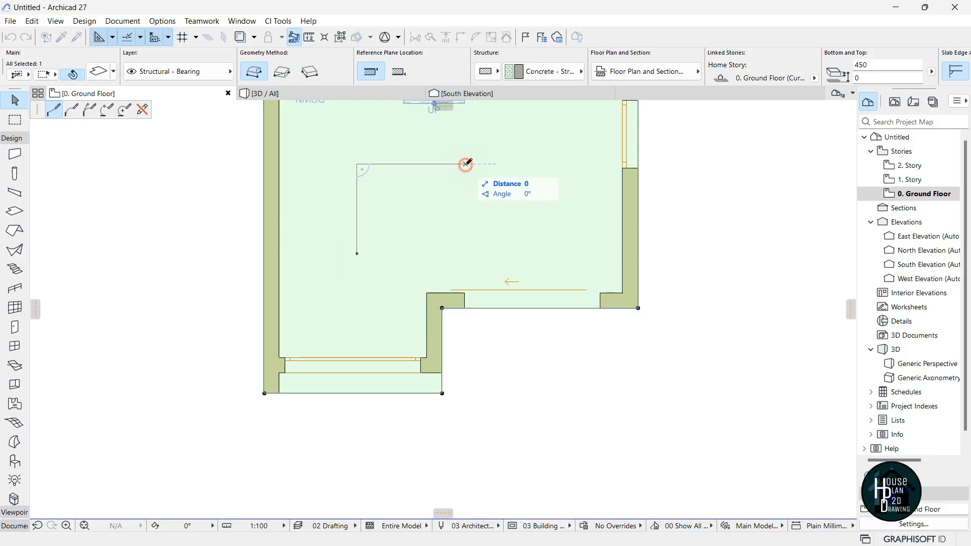
left_click(465, 199)
left_click(389, 199)
left_click(389, 254)
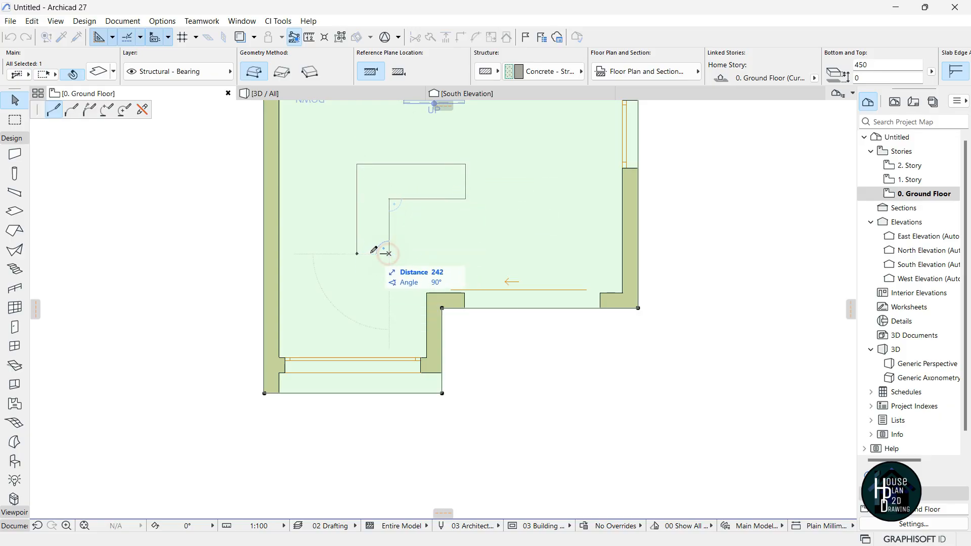
left_click(357, 253)
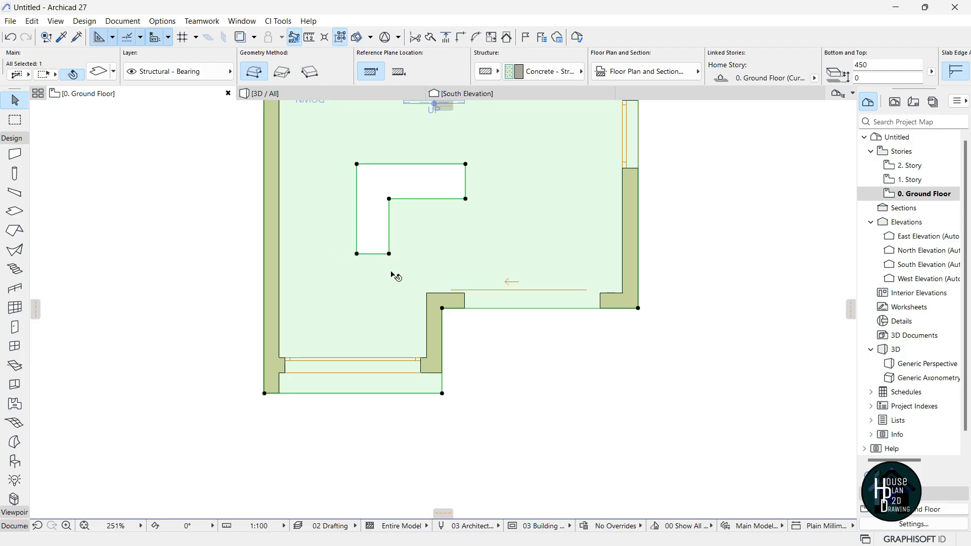
key("ctrl+z")
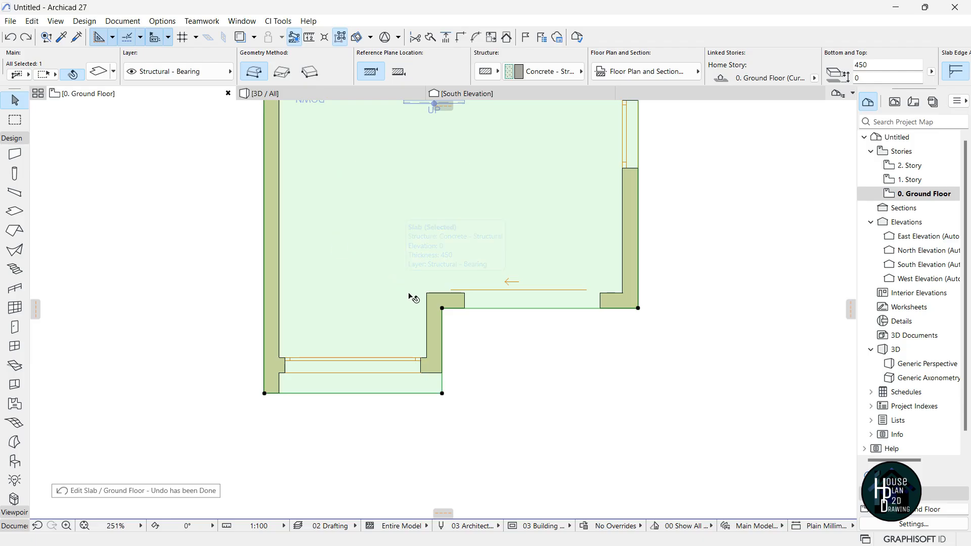
Cut away the slab strip in front of the lower window with the rectangular method, up to the wall's outer face.
left_click(442, 393)
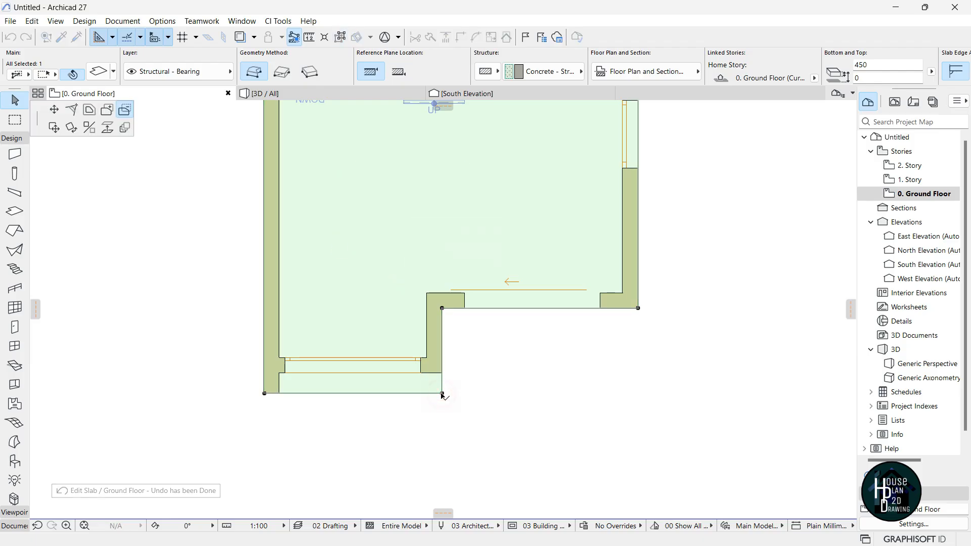
left_click(286, 76)
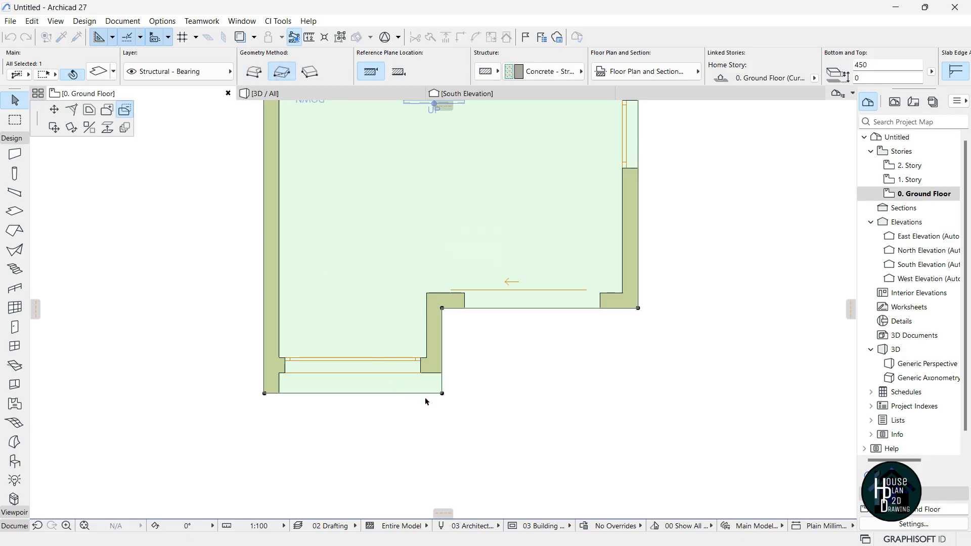
left_click(443, 393)
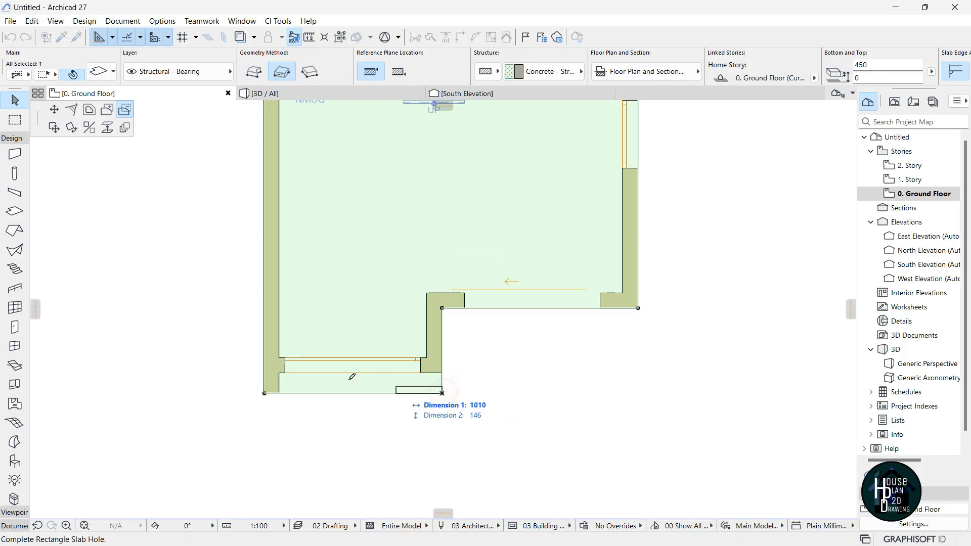
left_click(280, 373)
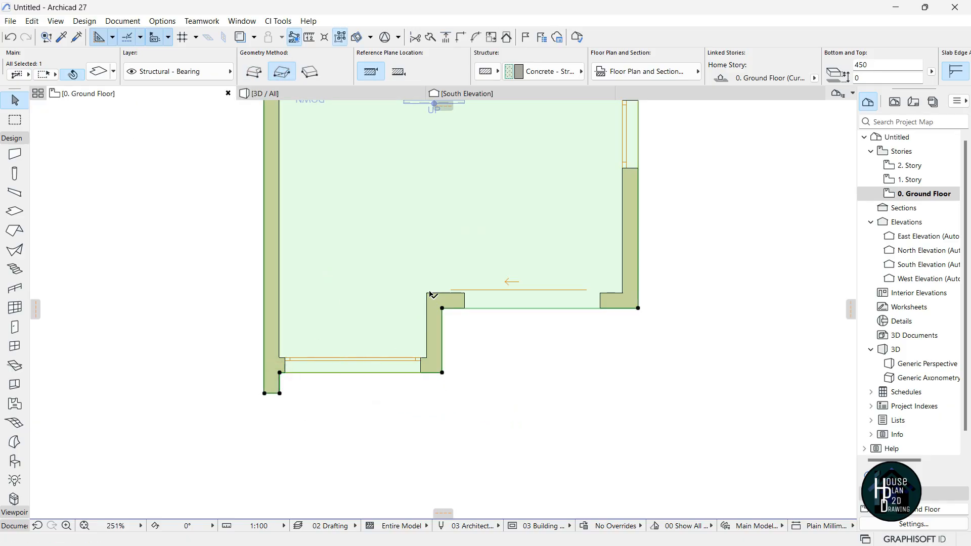
left_click(518, 363)
In the 3D view, draw a rectangular slab about 2500 mm long in front of the sliding door, using the ground slab's settings.
scroll(524, 357, "down", 7)
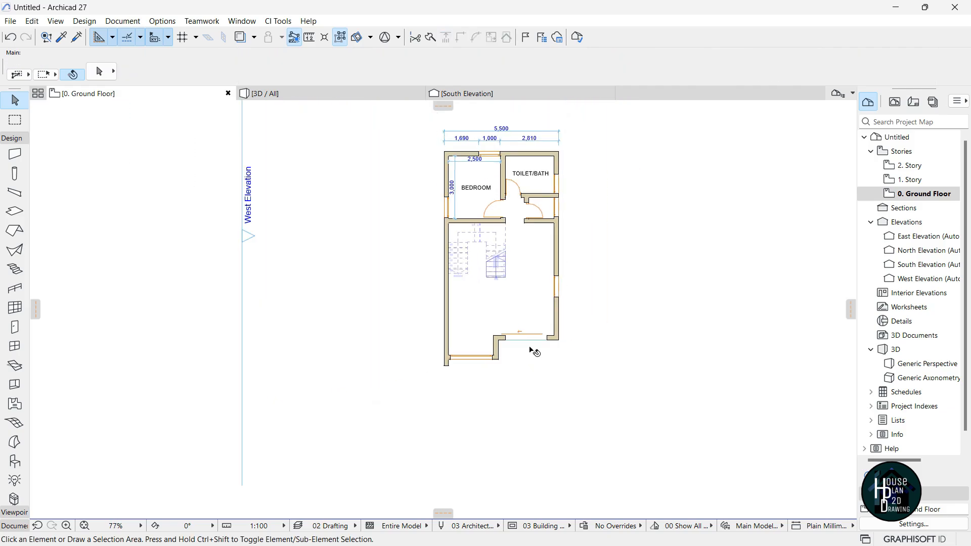
scroll(560, 238, "up", 2)
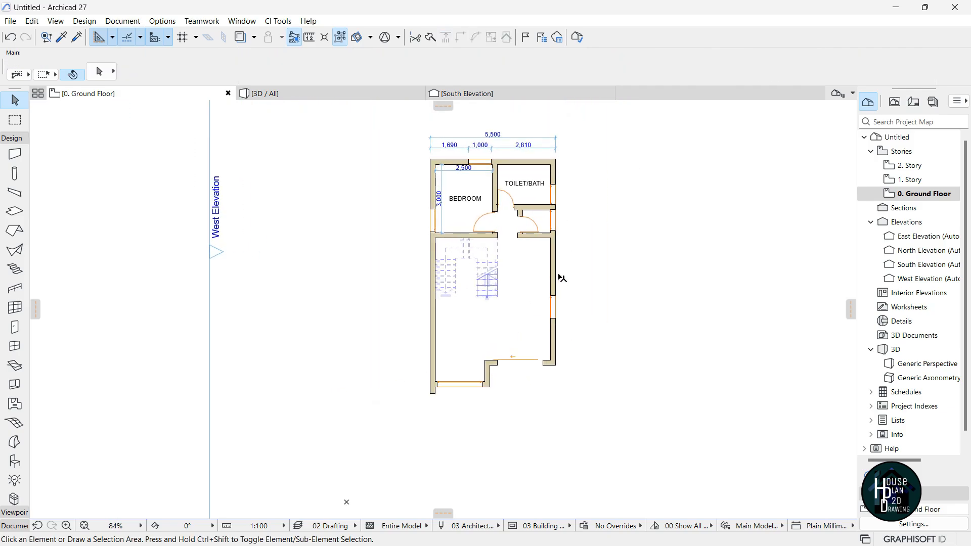
left_click(296, 95)
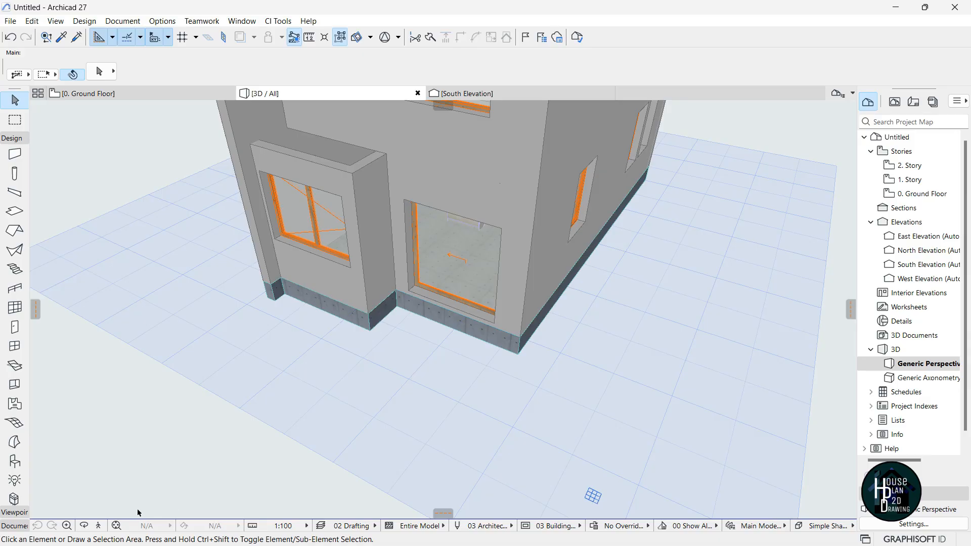
left_click(98, 526)
key("Up")
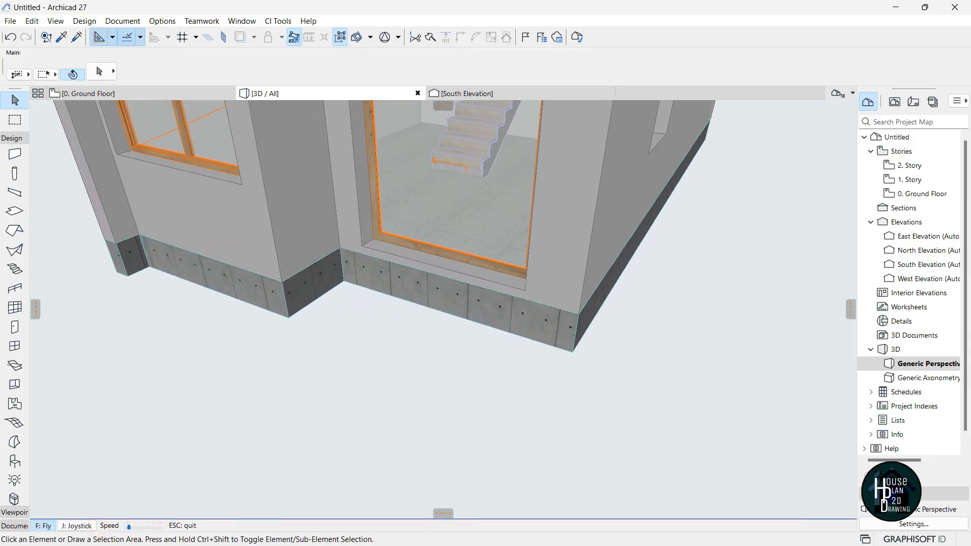
key("Escape")
key("alt")
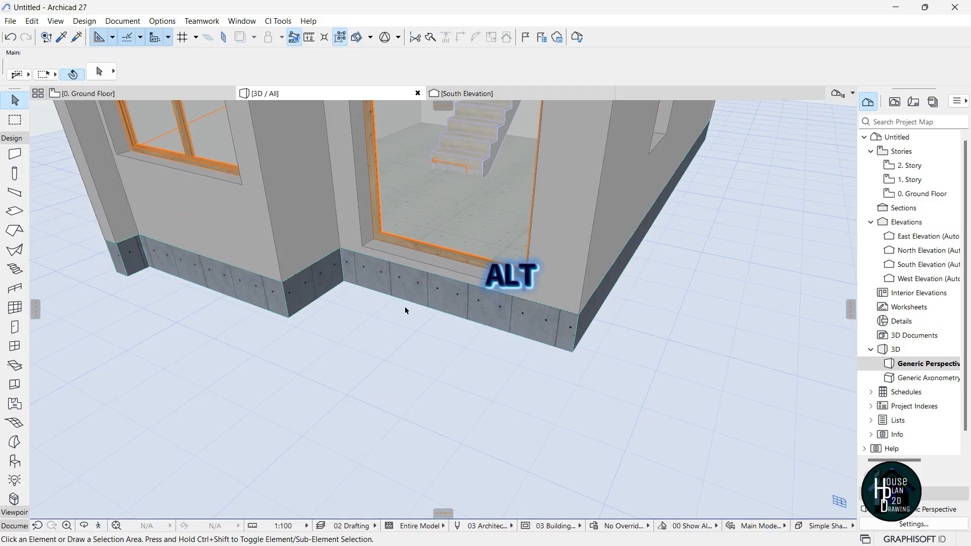
left_click(398, 272, "alt")
left_click(338, 248)
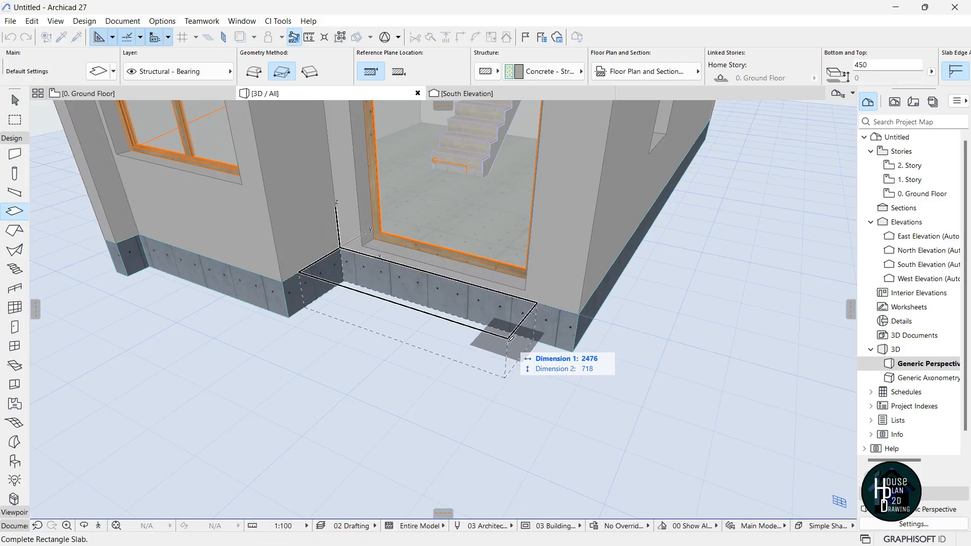
left_click(507, 343)
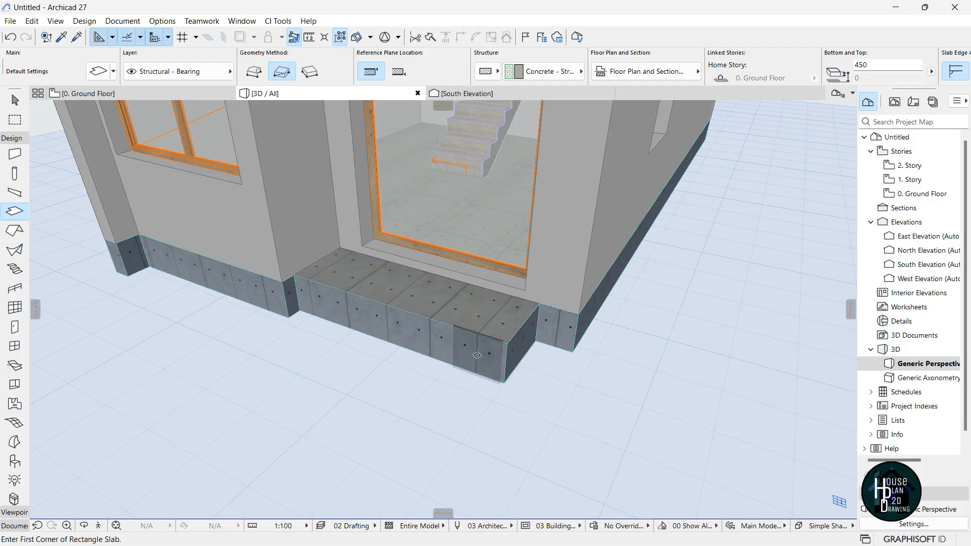
key("Escape")
Offset the entrance slab's front edge outward to align with the outer corner of the projecting wall.
left_click(402, 297)
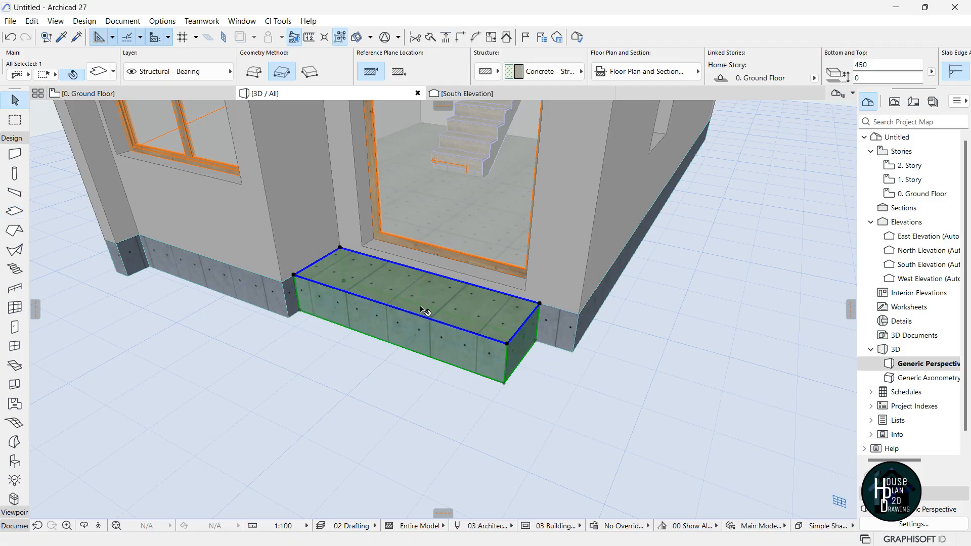
left_click(315, 282)
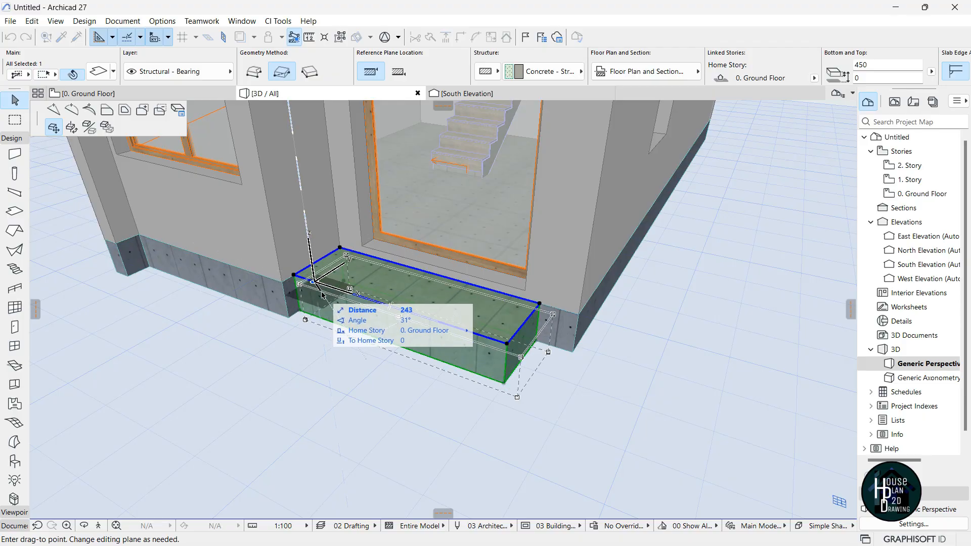
left_click(107, 110)
scroll(291, 280, "up", 2)
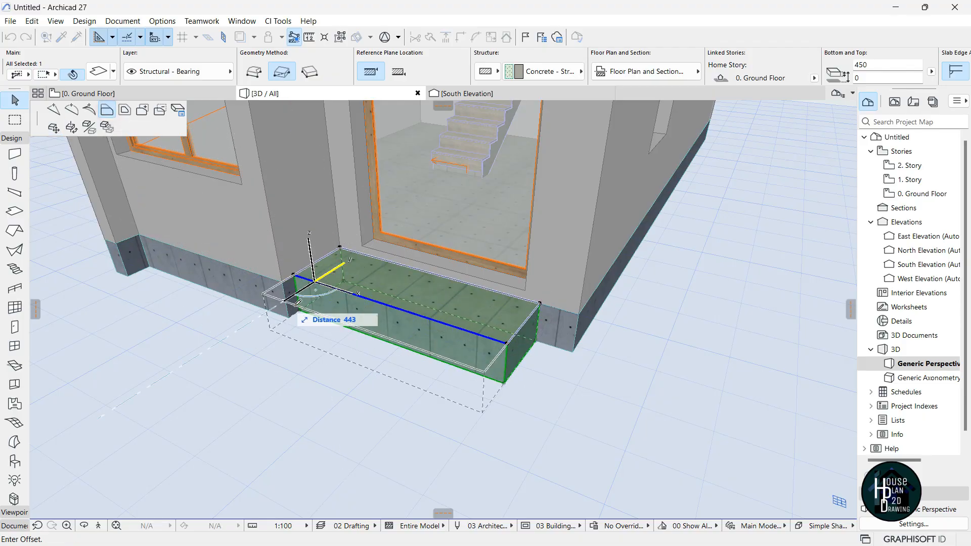
scroll(291, 282, "up", 3)
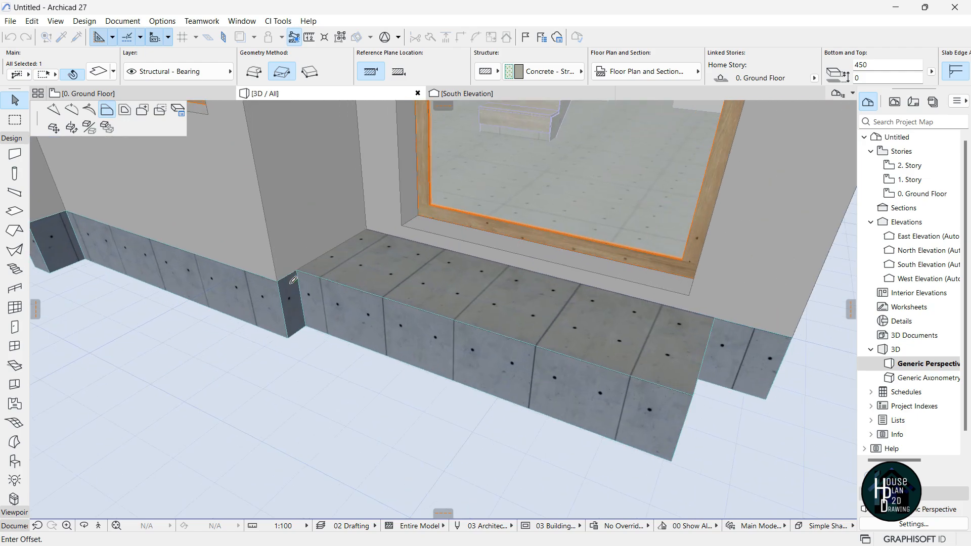
left_click(275, 281)
Offset the entrance slab's free side edge inward to align with the corner of the sliding door opening.
scroll(283, 322, "down", 3)
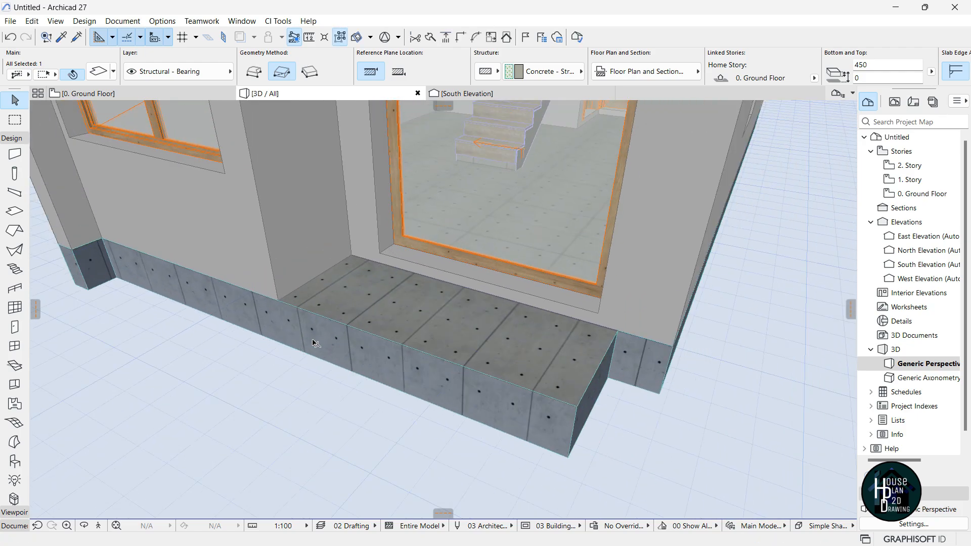
left_click(606, 361)
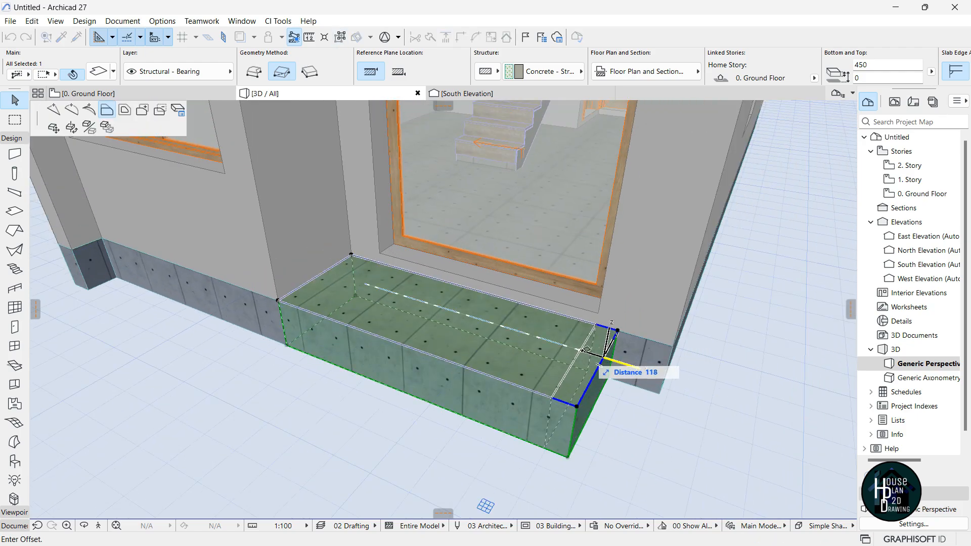
left_click(603, 311)
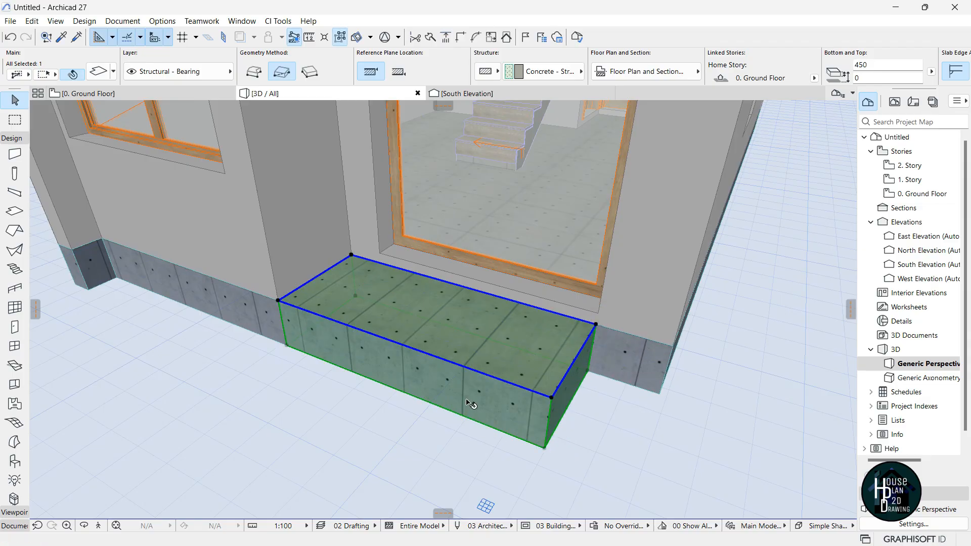
Drag a copy of the entrance slab forward so that it adjoins the original's front face.
middle_click_drag(374, 436, 405, 330, "shift")
key("ctrl+shift+d")
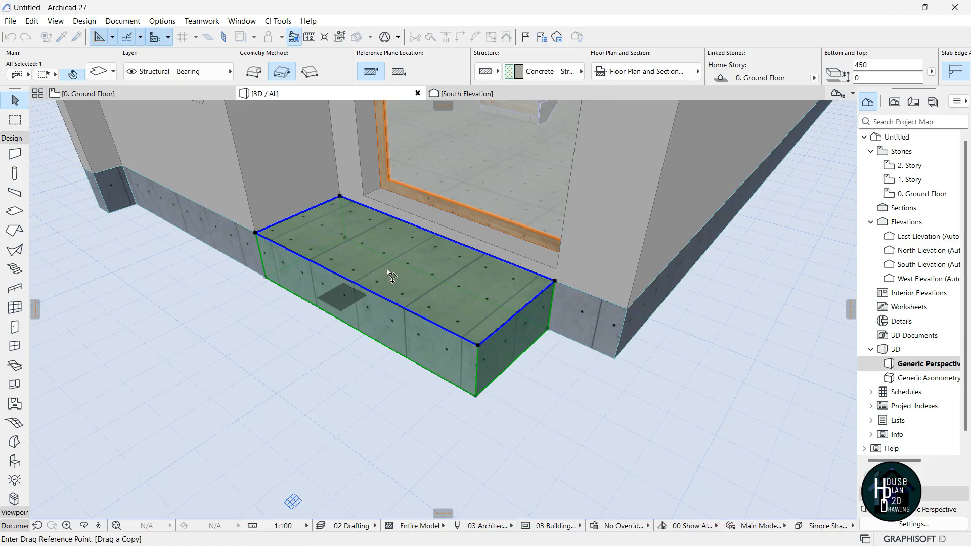
left_click(550, 332)
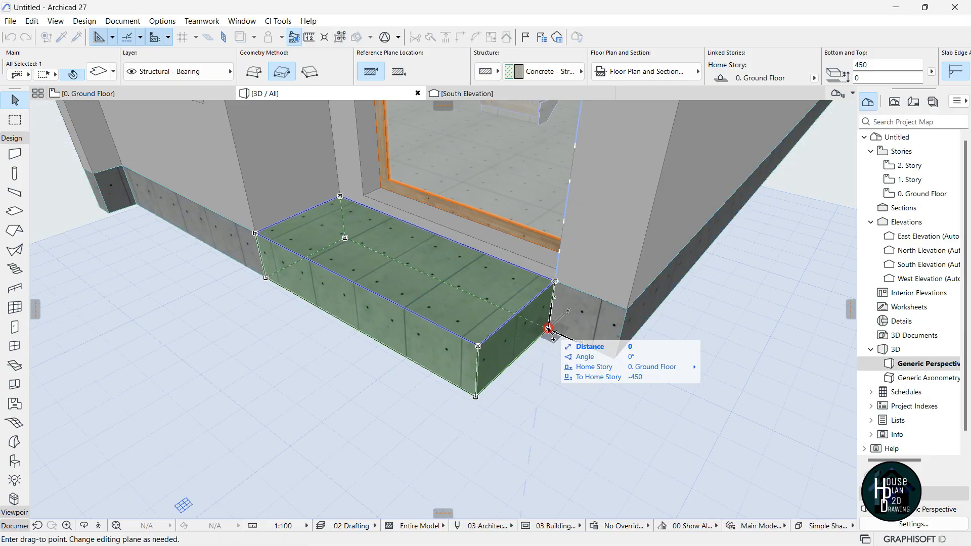
left_click(478, 399)
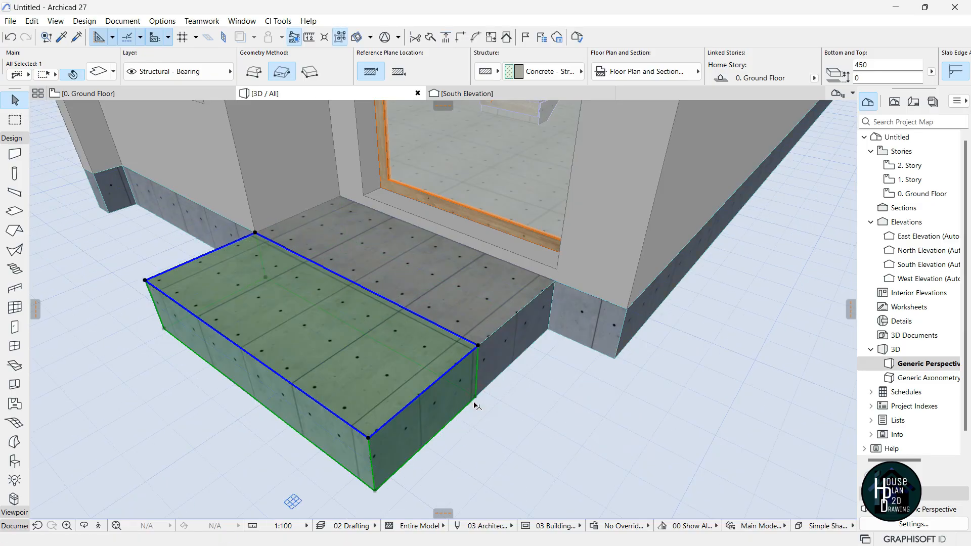
Measure the copied slab's depth by previewing an offset of its front edge back to the rear corner.
left_click(288, 386)
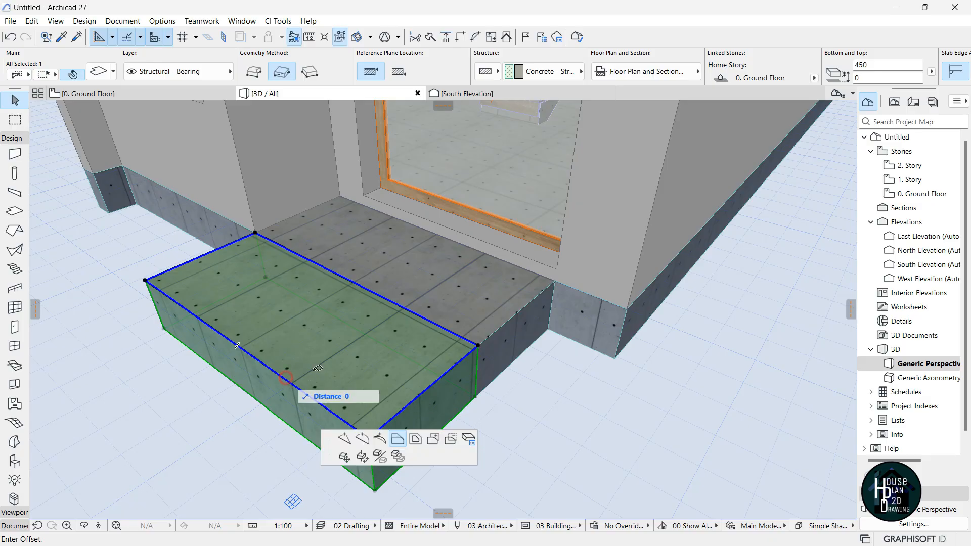
left_click(397, 439)
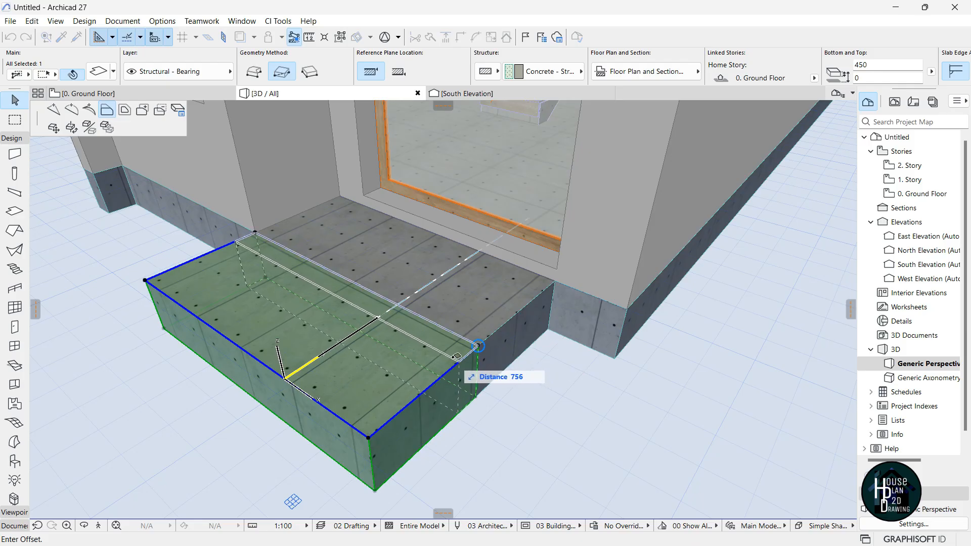
key("Escape")
Switch to the Calculator, subtract 300 from 950 to get the edge offset, and return to the 3D model.
key("alt+Tab")
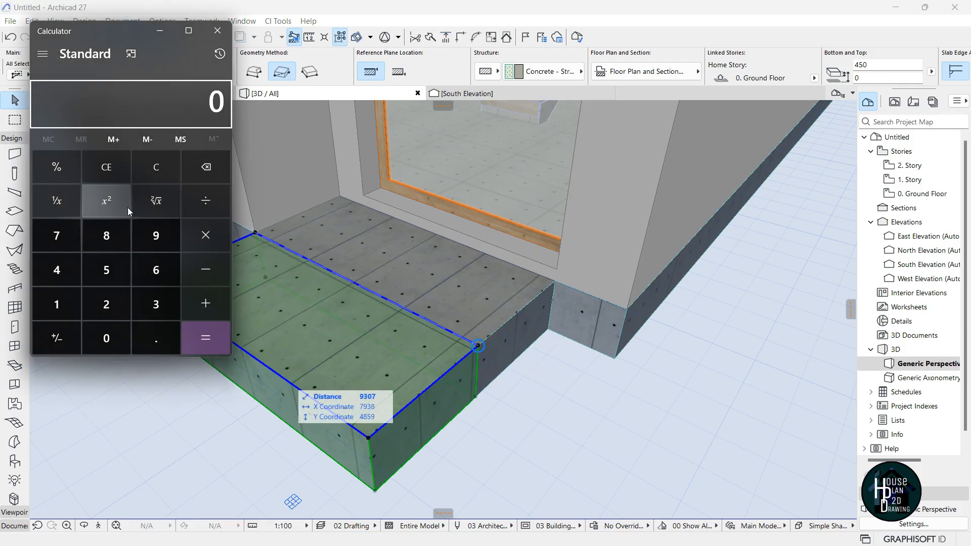
left_click(155, 233)
left_click(106, 270)
left_click(106, 338)
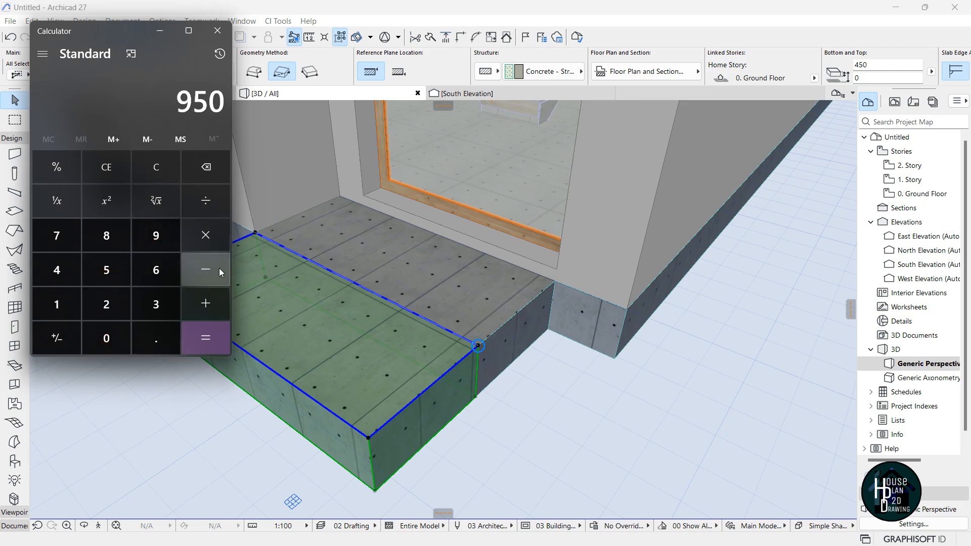
left_click(162, 310)
left_click(106, 337)
left_click(107, 338)
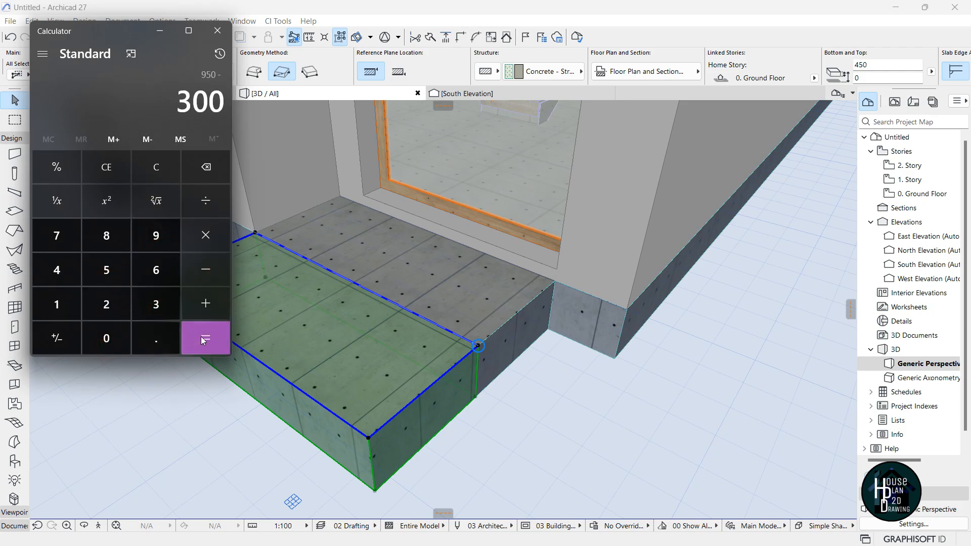
left_click(201, 334)
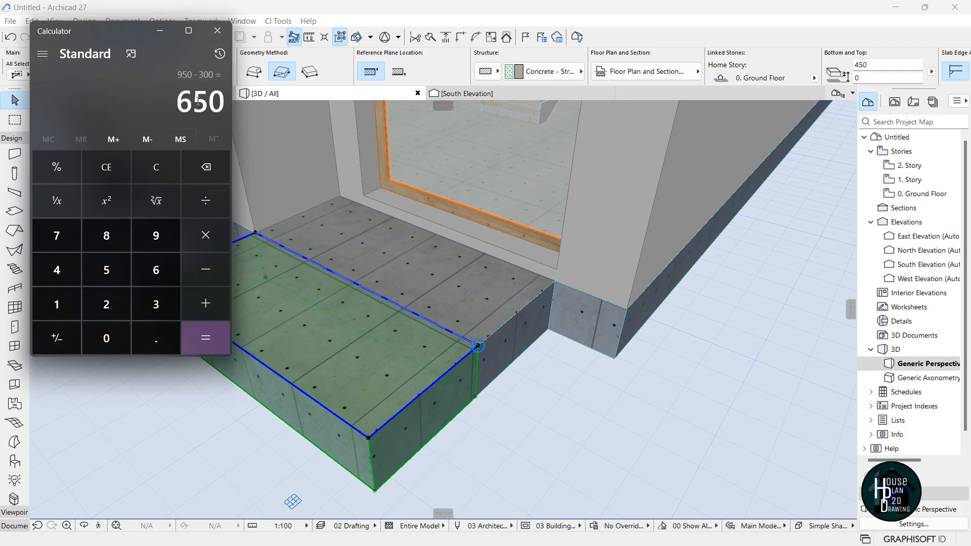
left_click(160, 30)
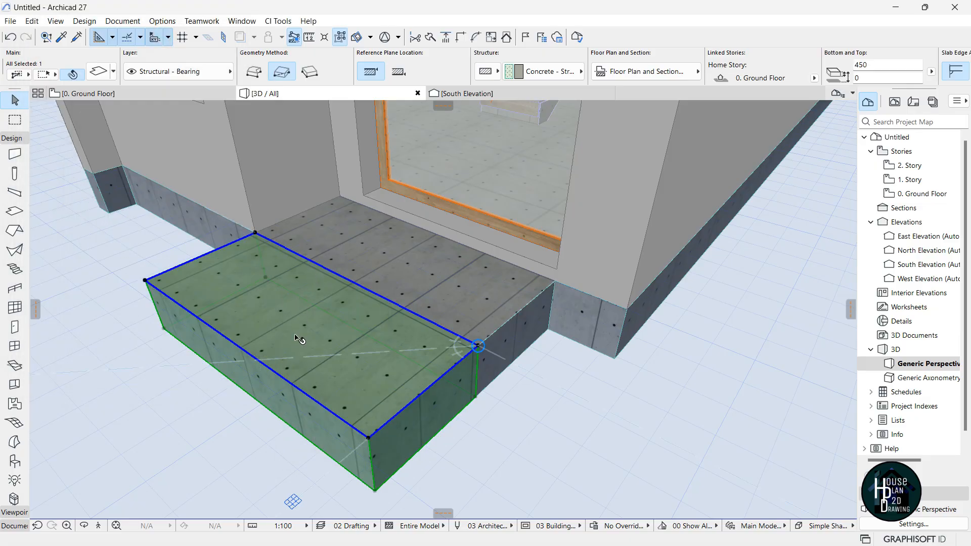
Offset the copied slab's front edge inward by 650 to form a narrow step.
left_click(282, 372)
left_click(389, 435)
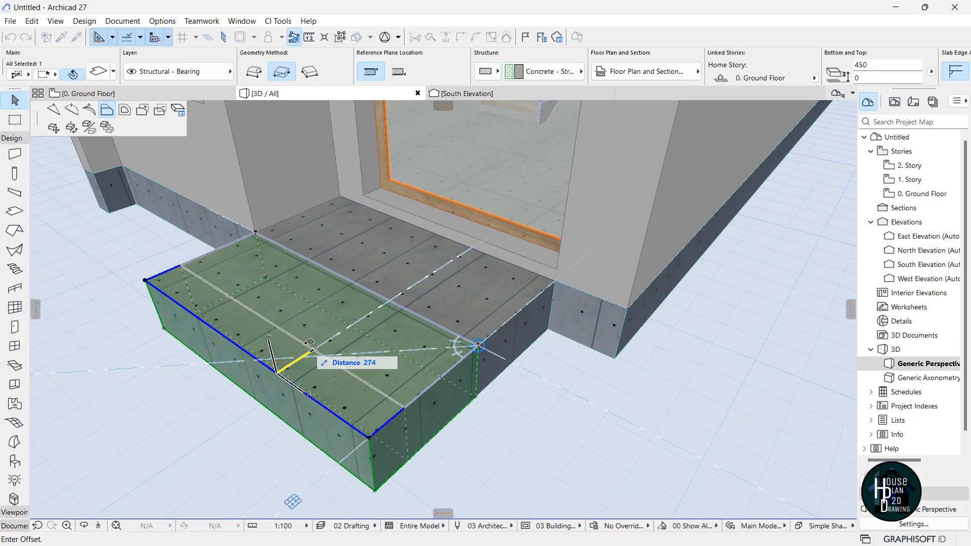
type("65")
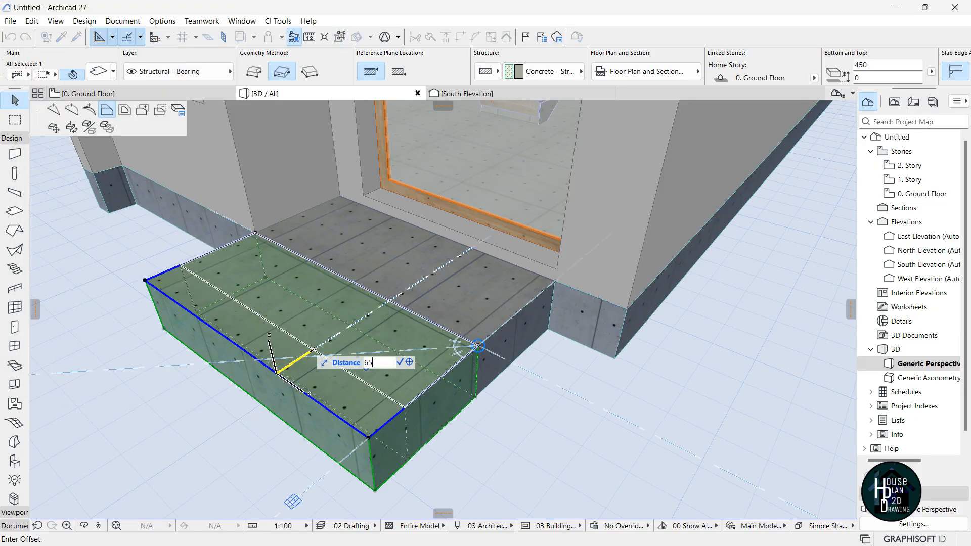
type("0")
key("Return")
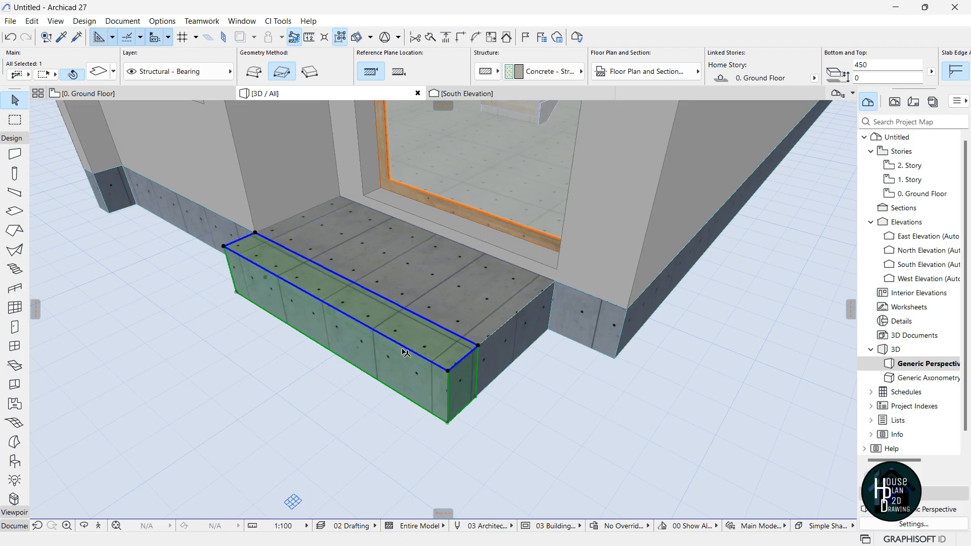
Try to drag a full-height copy of the narrow step slab forward against its front face, and undo it.
key("ctrl+shift+d")
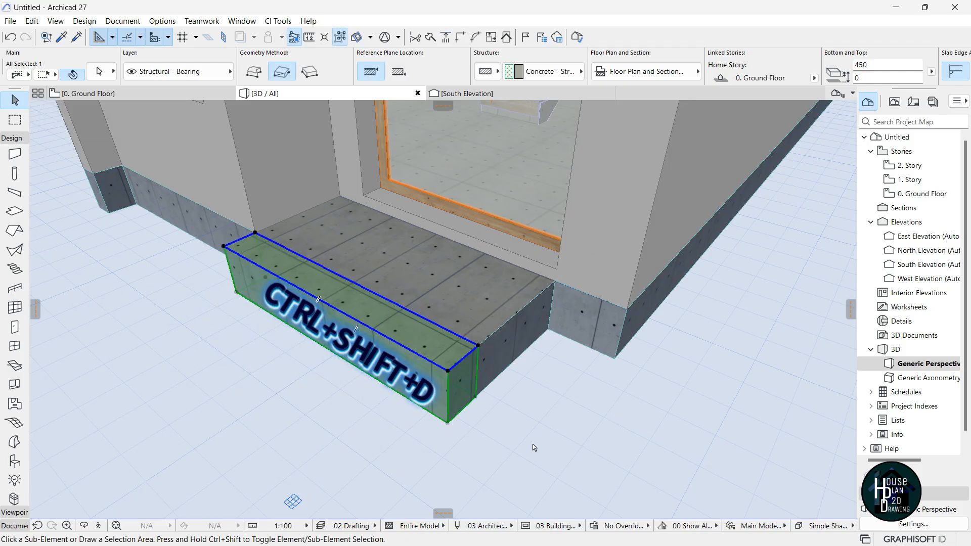
left_click(474, 398)
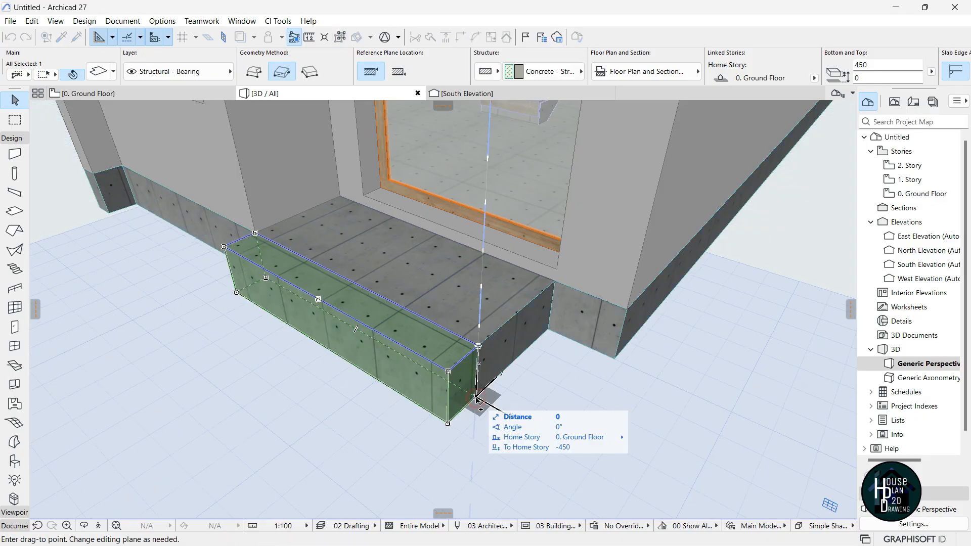
left_click(447, 423)
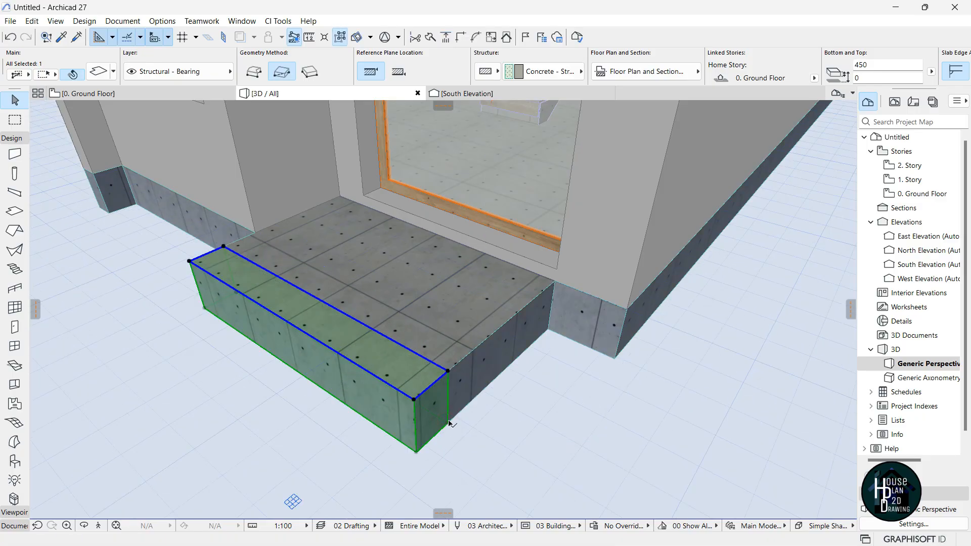
key("Escape")
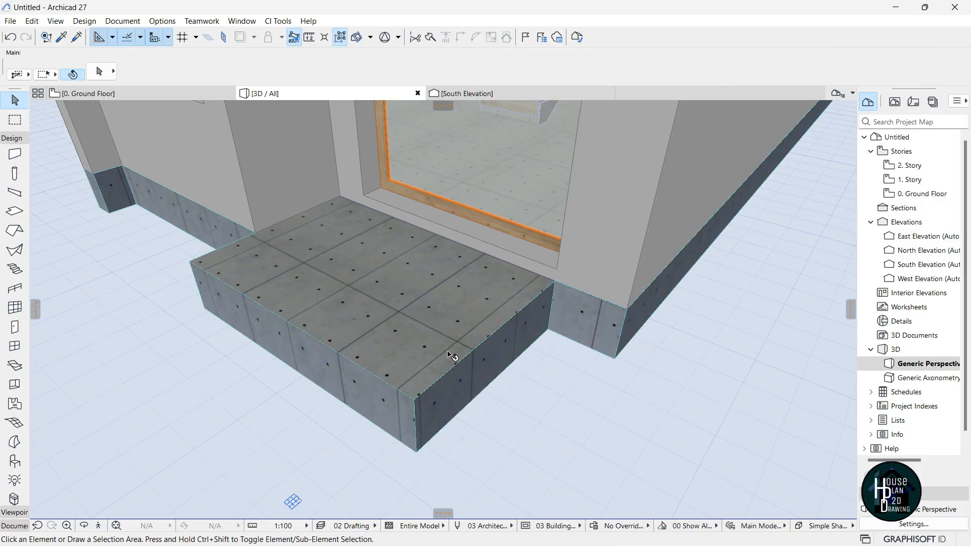
key("ctrl+z")
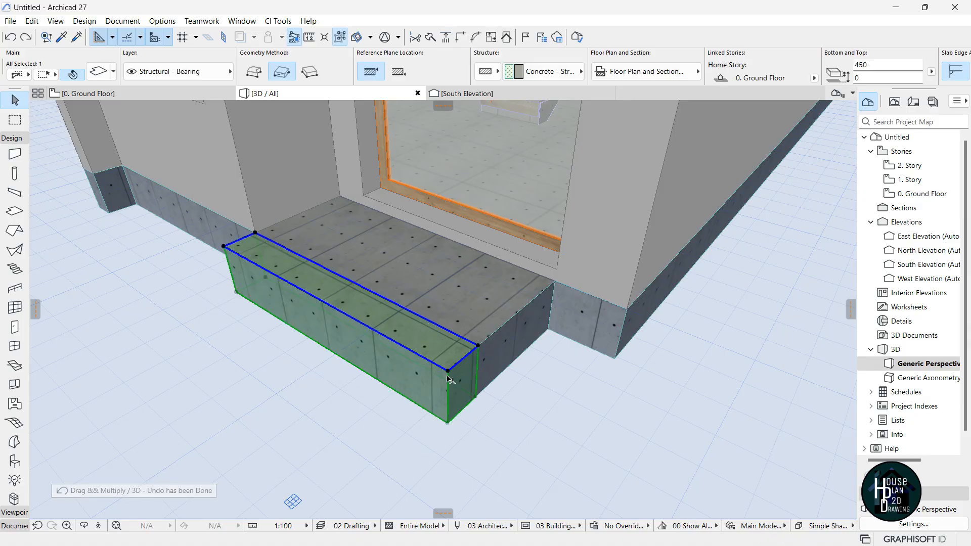
Lower the top of the narrow step slab by setting its thickness to 300.
left_click(448, 372)
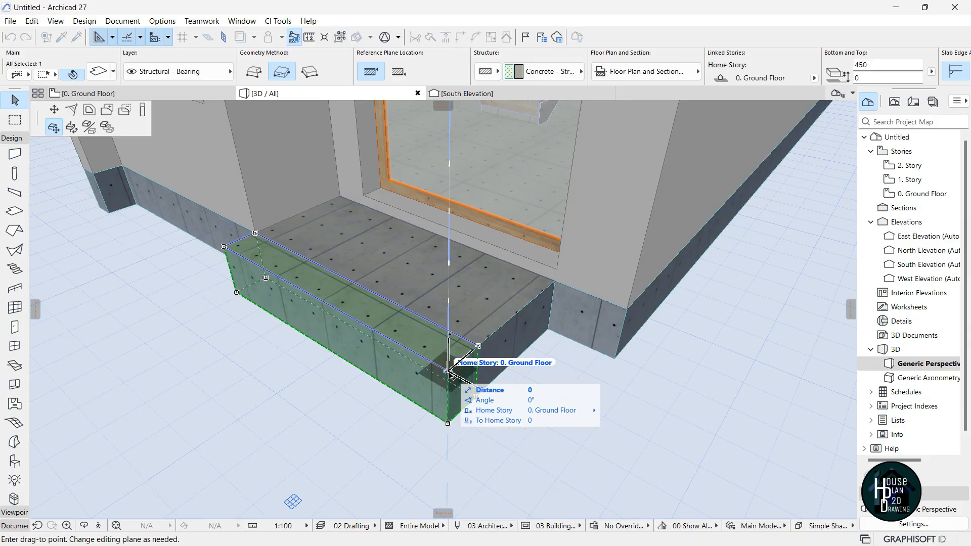
left_click(143, 115)
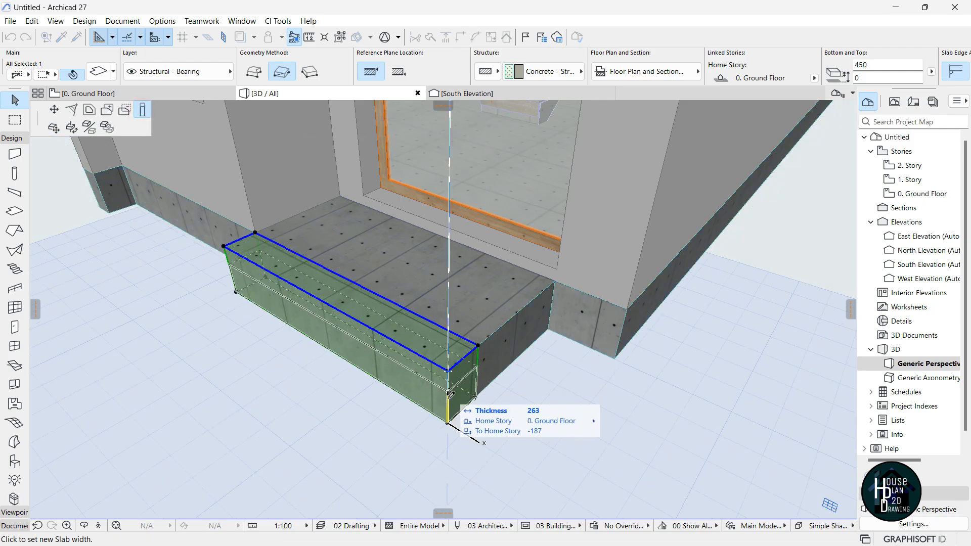
type("3")
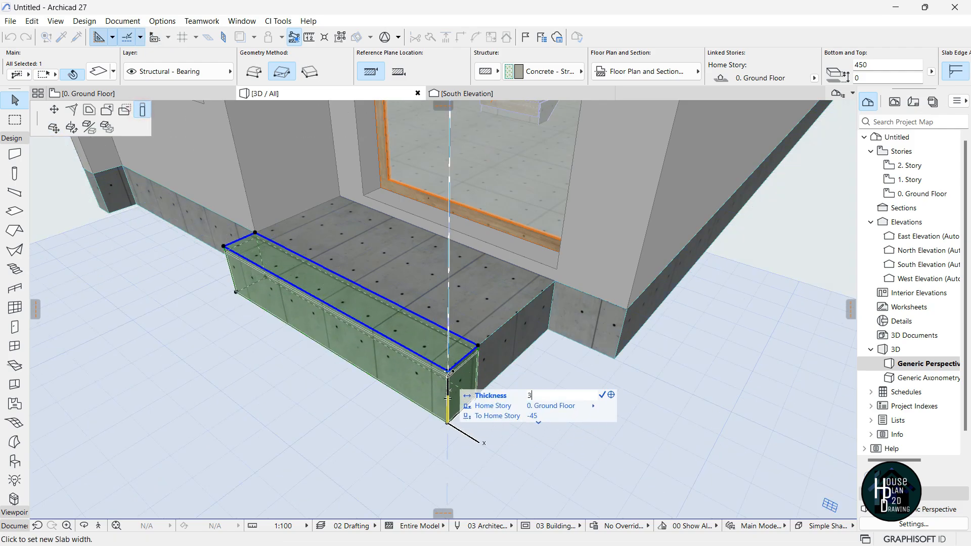
type("00")
key("Return")
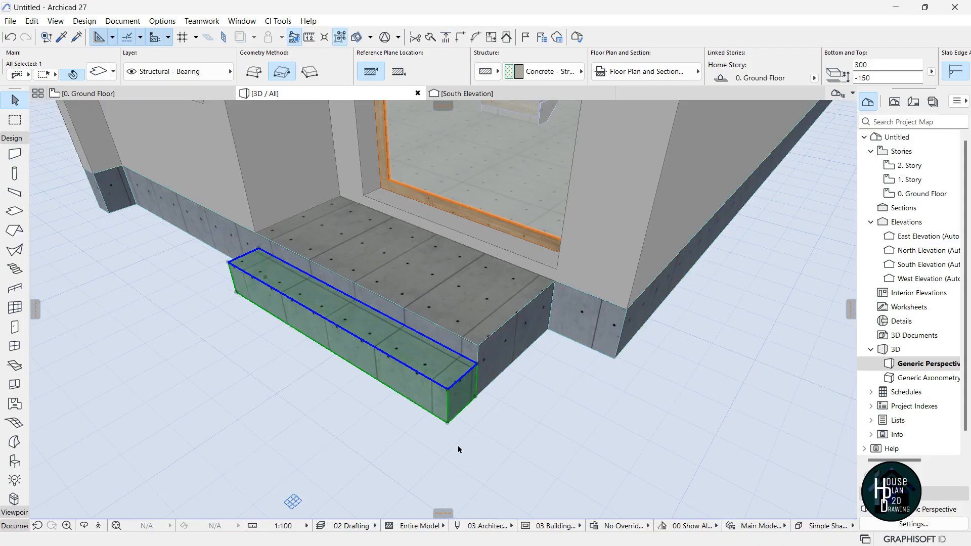
Drag a copy of the narrow step slab forward so that it adjoins the original's front face.
key("ctrl+shift+d")
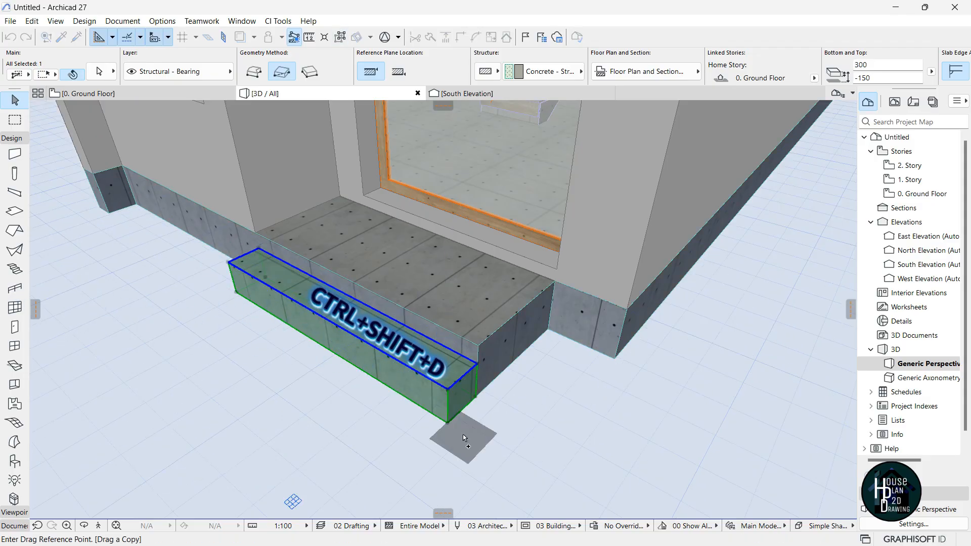
left_click(475, 397)
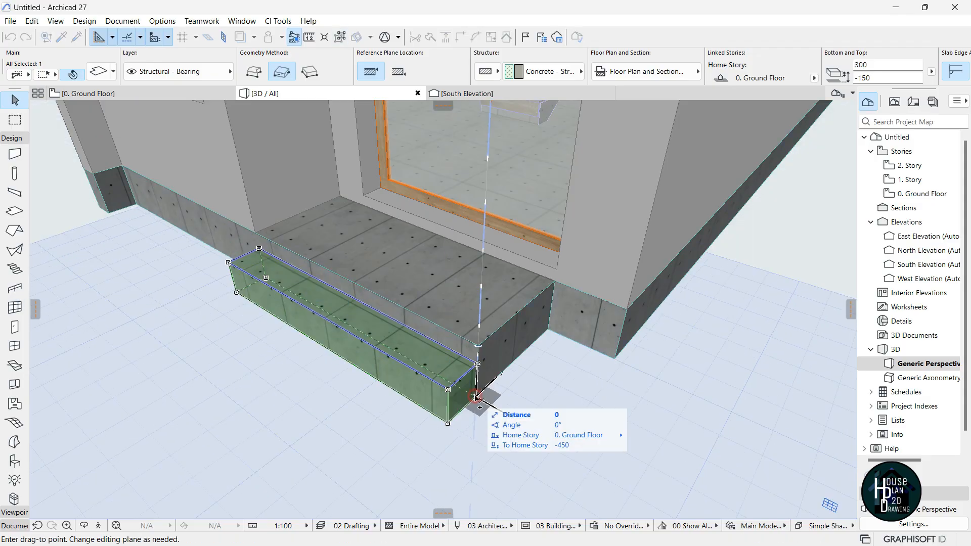
left_click(448, 424)
Lower the top of the frontmost step slab by setting its thickness to 150.
left_click(415, 418)
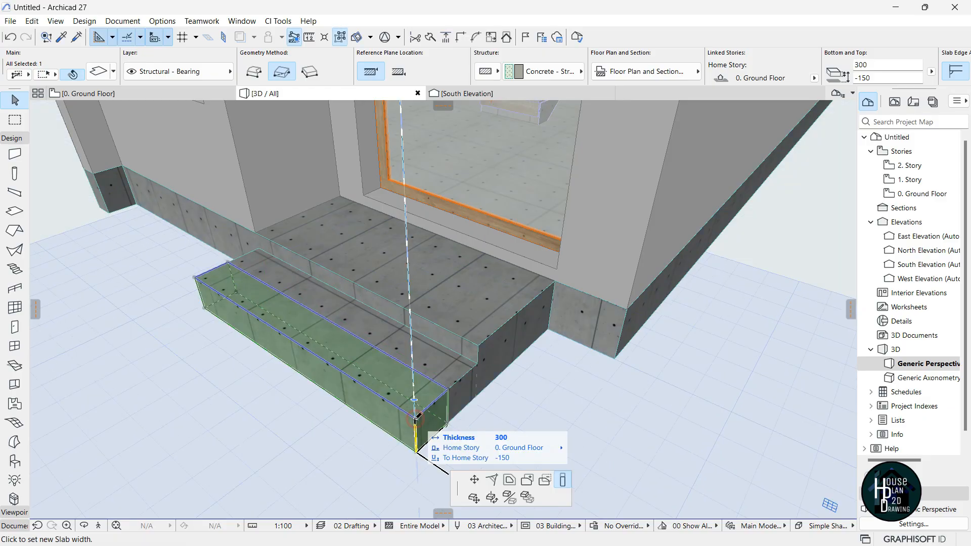
type("1")
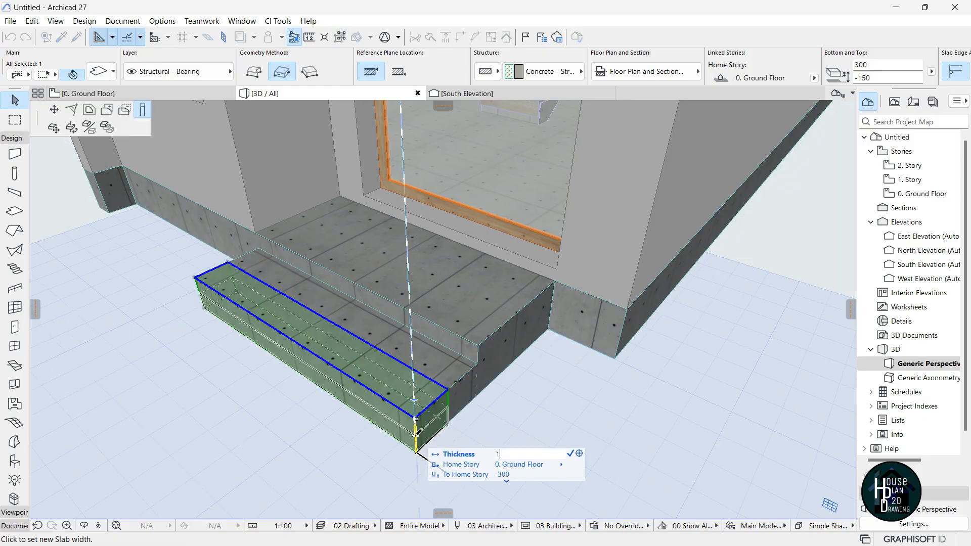
type("50")
key("Return")
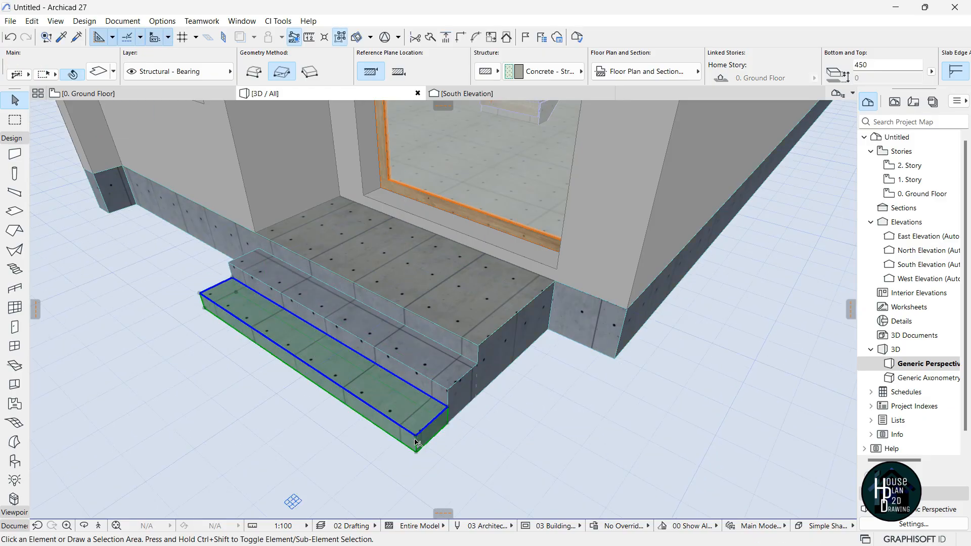
Override the side surfaces of the entrance slab, both step slabs and the ground floor slab with Paint - Titanium White.
left_click(98, 526)
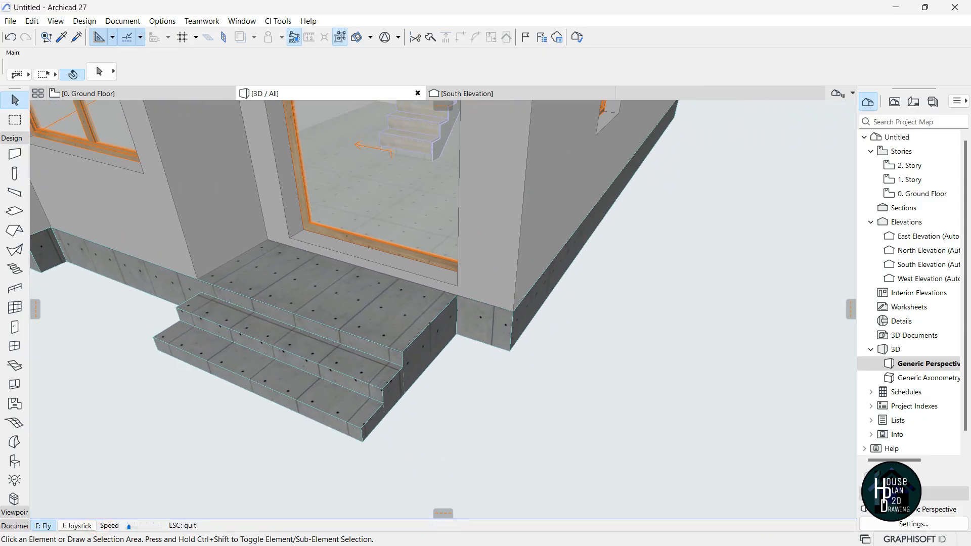
key("Escape")
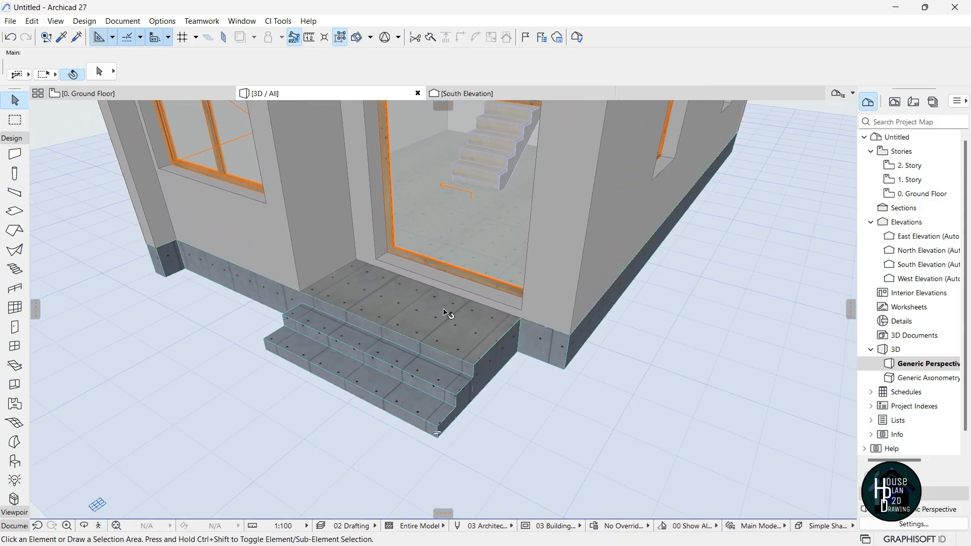
left_click(388, 306)
left_click(412, 393, "shift")
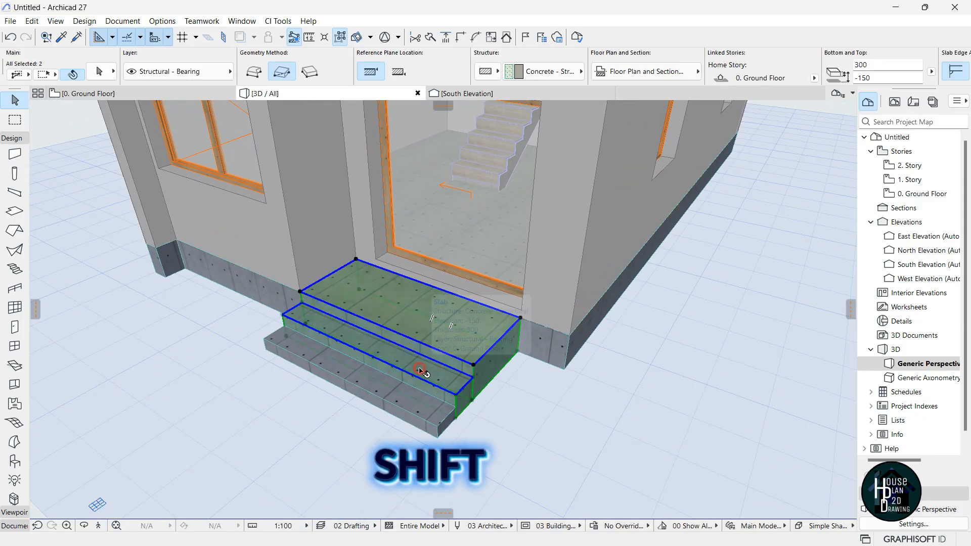
left_click(420, 411, "shift")
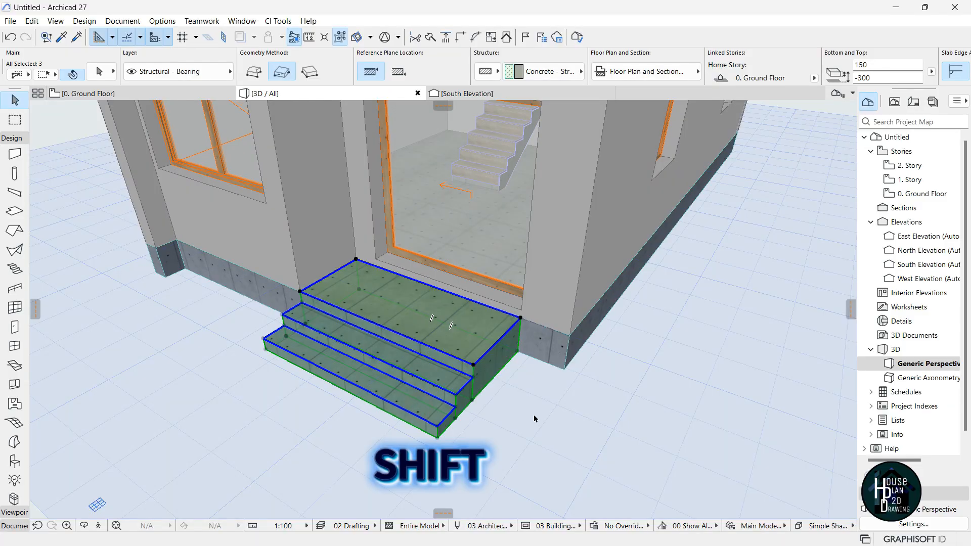
left_click(567, 353, "shift")
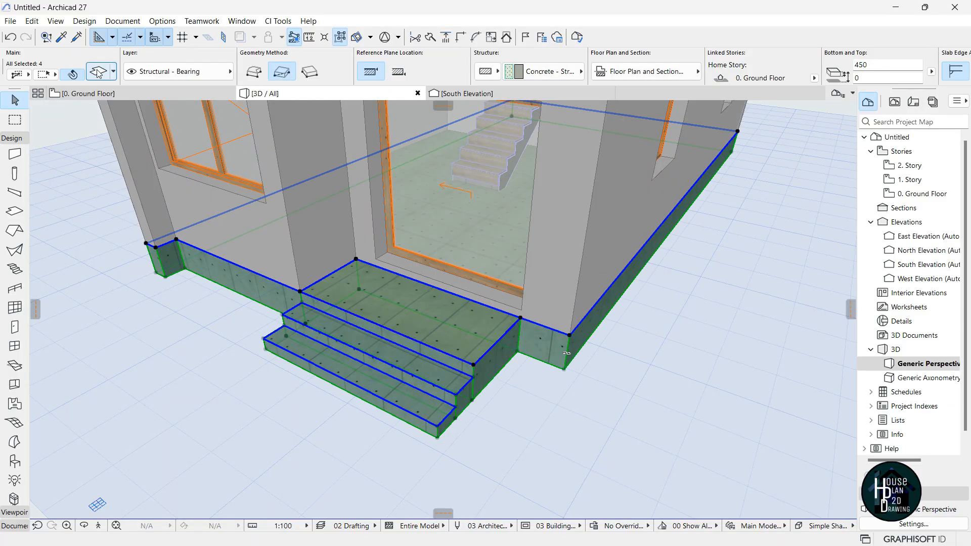
key("ctrl+t")
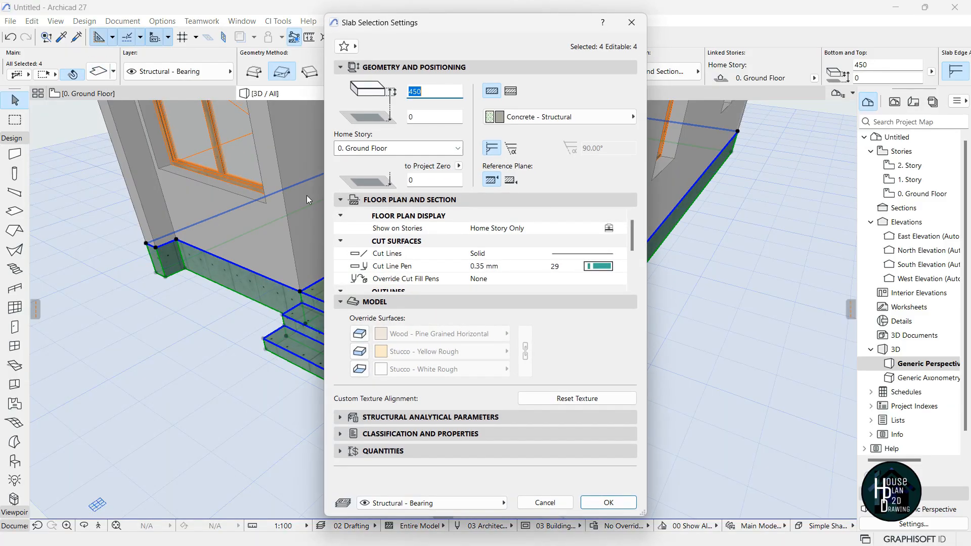
left_click(361, 353)
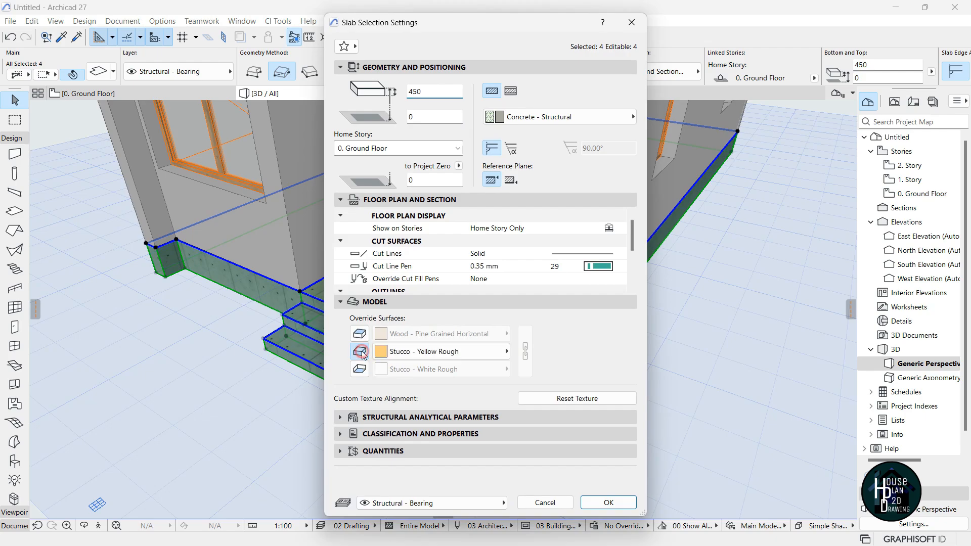
left_click(493, 352)
scroll(577, 313, "down", 3)
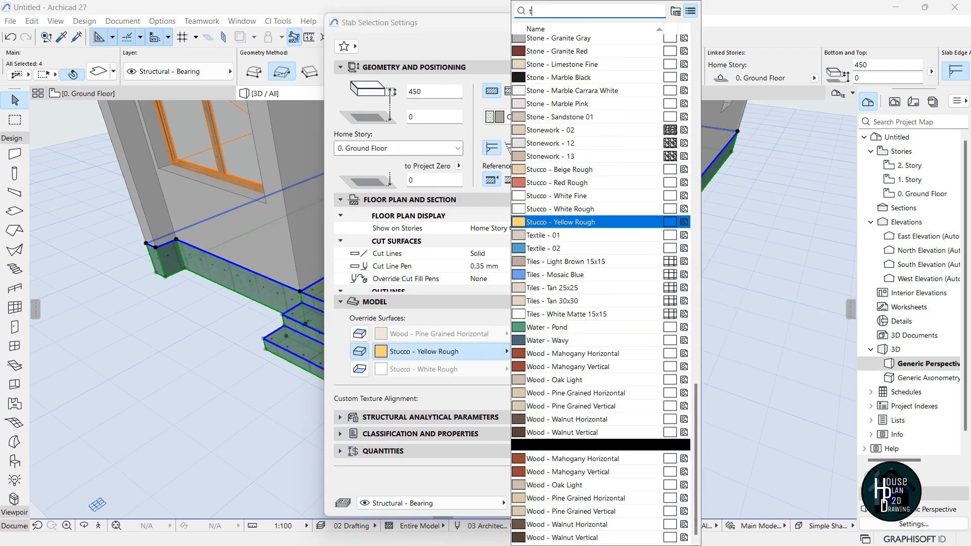
type("tit")
left_click(568, 42)
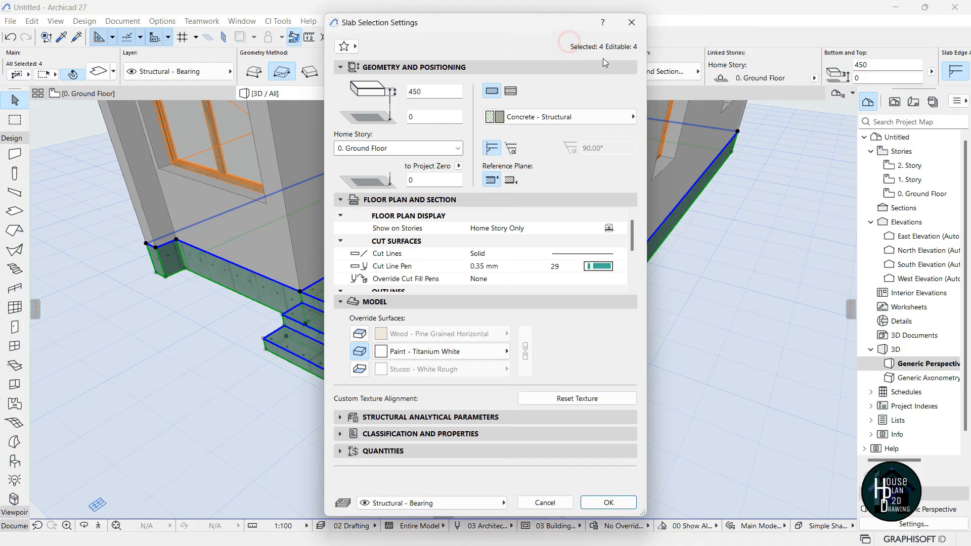
left_click(609, 502)
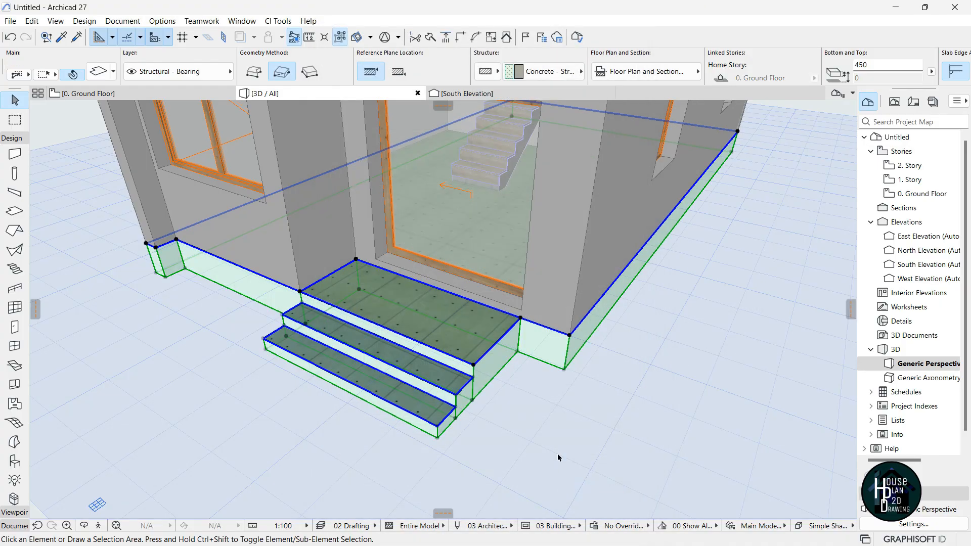
left_click(558, 453)
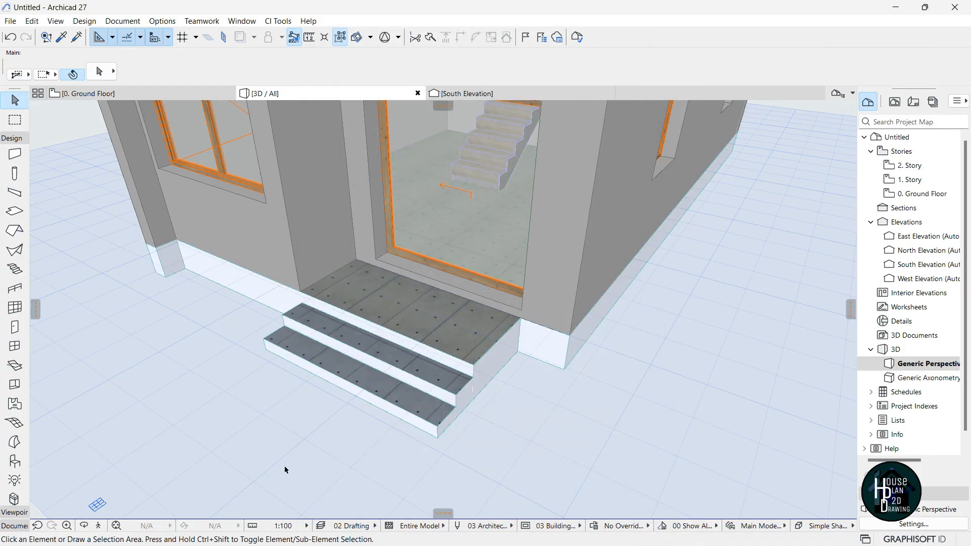
left_click(99, 527)
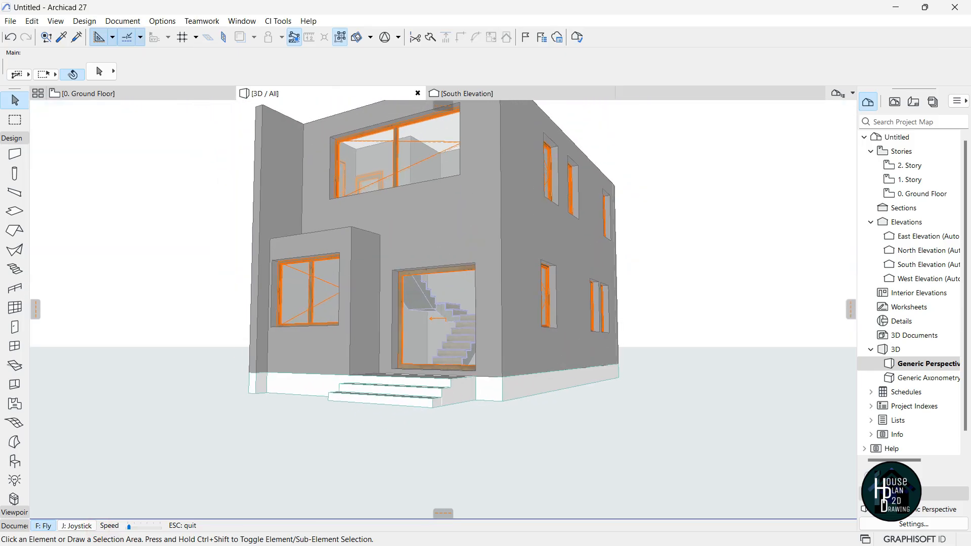
key("Down")
key("Page_Up")
key("Up")
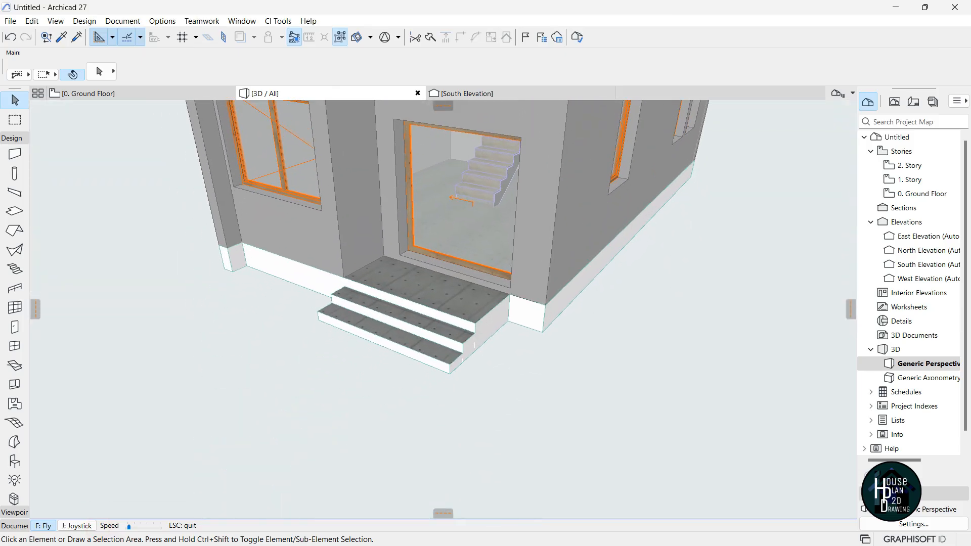
Override the top surfaces of the entrance slab and both step slabs with Wood - Pine Grained Horizontal.
key("Escape")
left_click(445, 283)
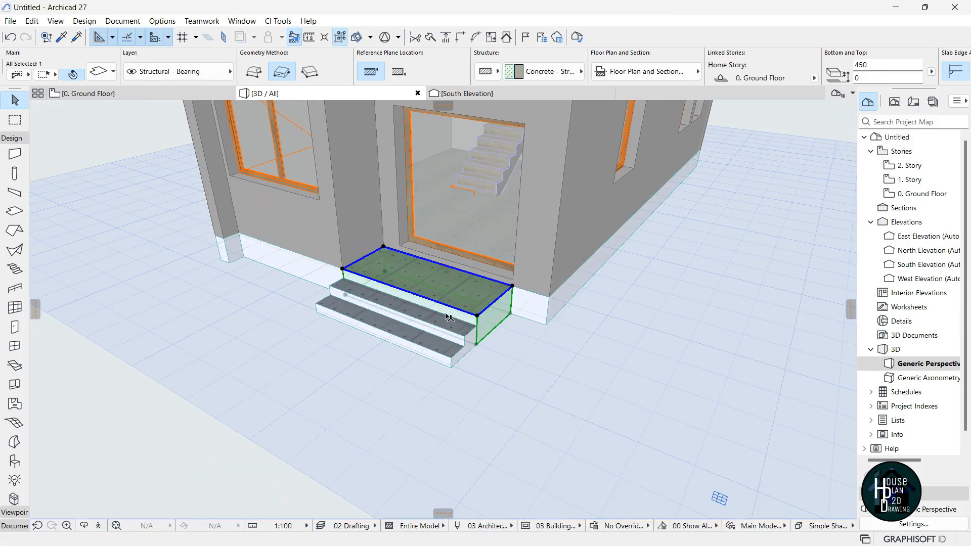
left_click(433, 346, "shift")
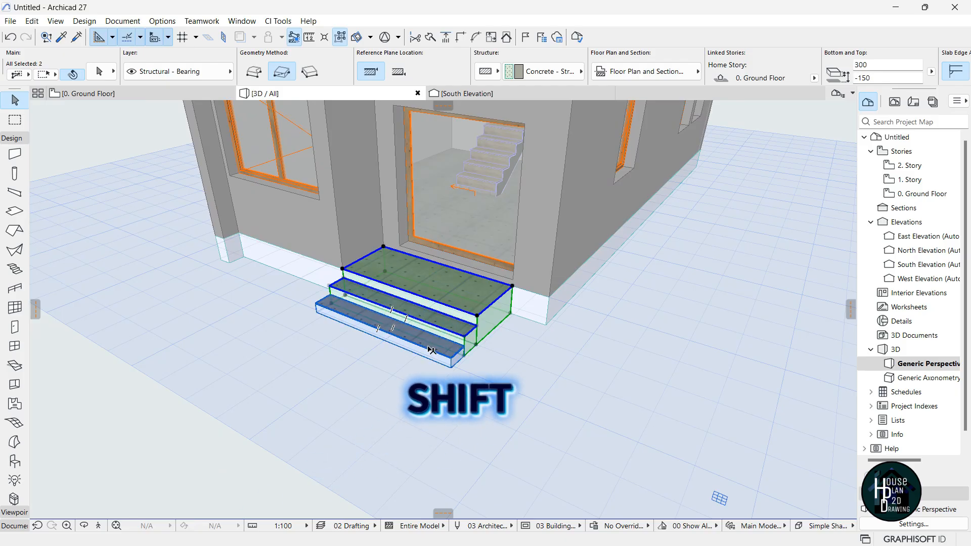
left_click(424, 350, "shift")
left_click(99, 71)
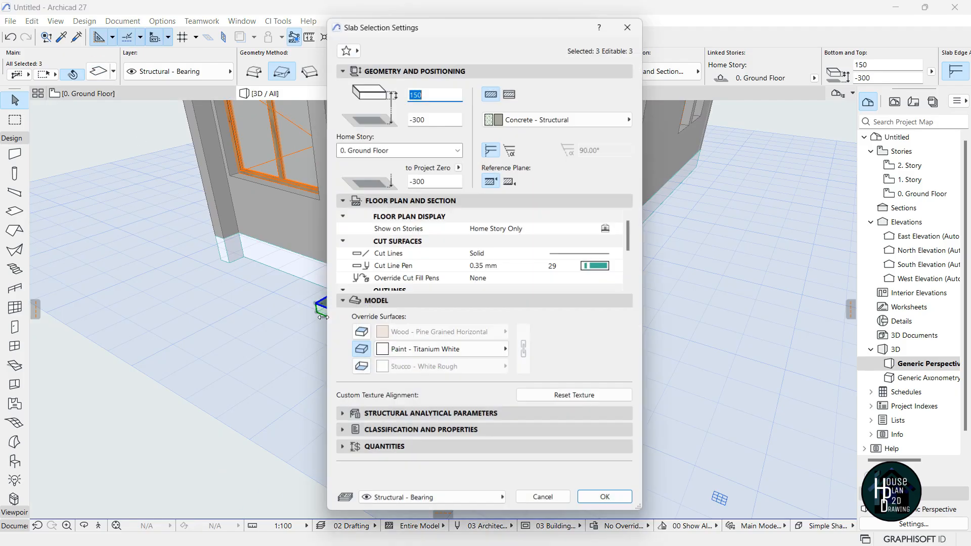
left_click(360, 335)
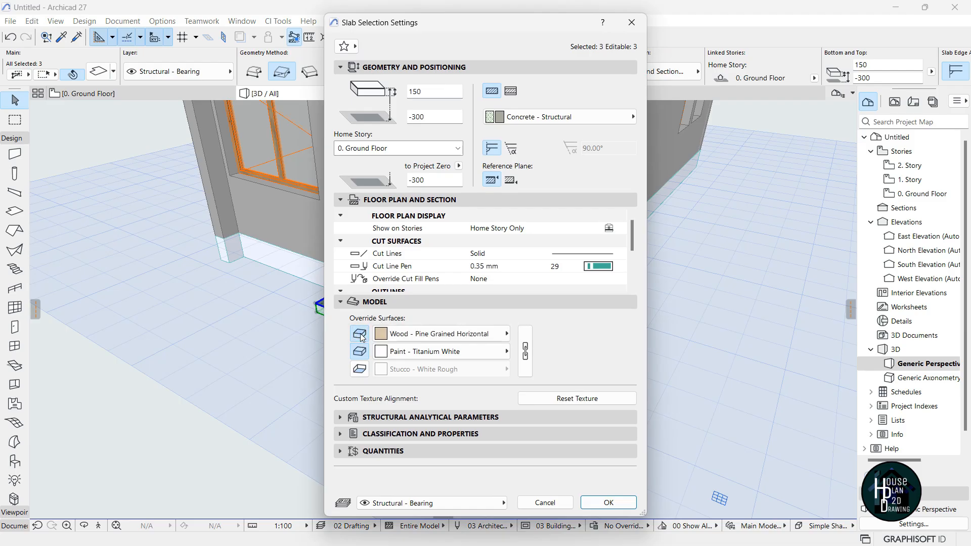
left_click(609, 502)
left_click(397, 466)
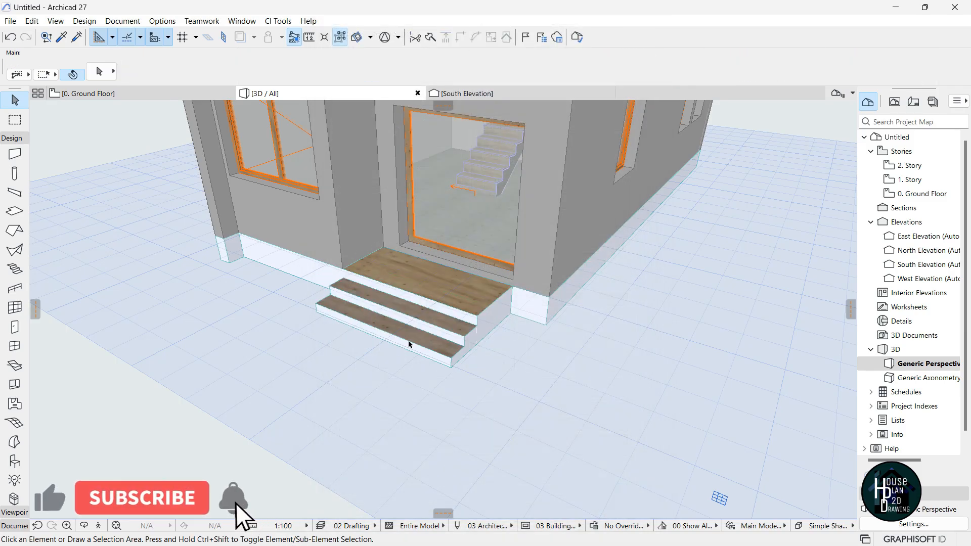
scroll(436, 284, "up", 4)
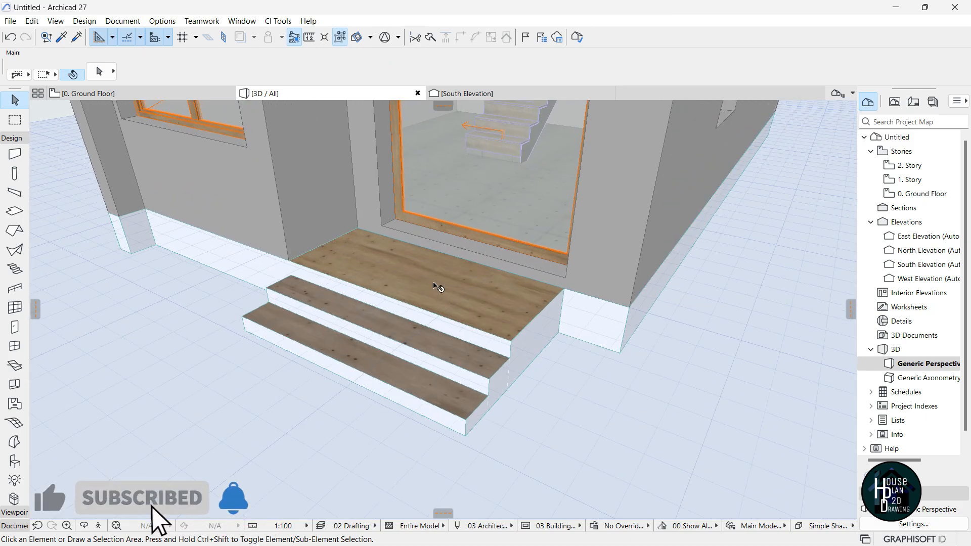
scroll(436, 286, "up", 1)
left_click(98, 526)
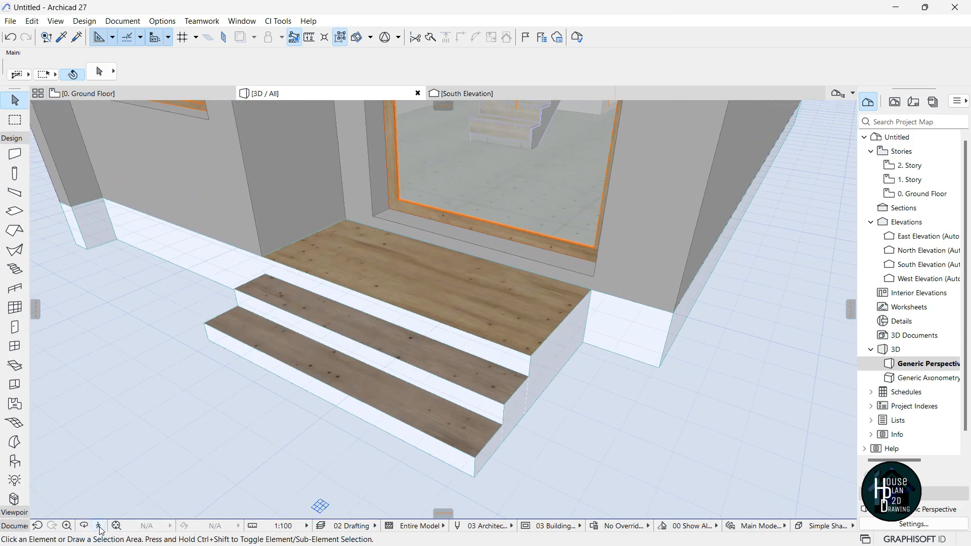
key("s")
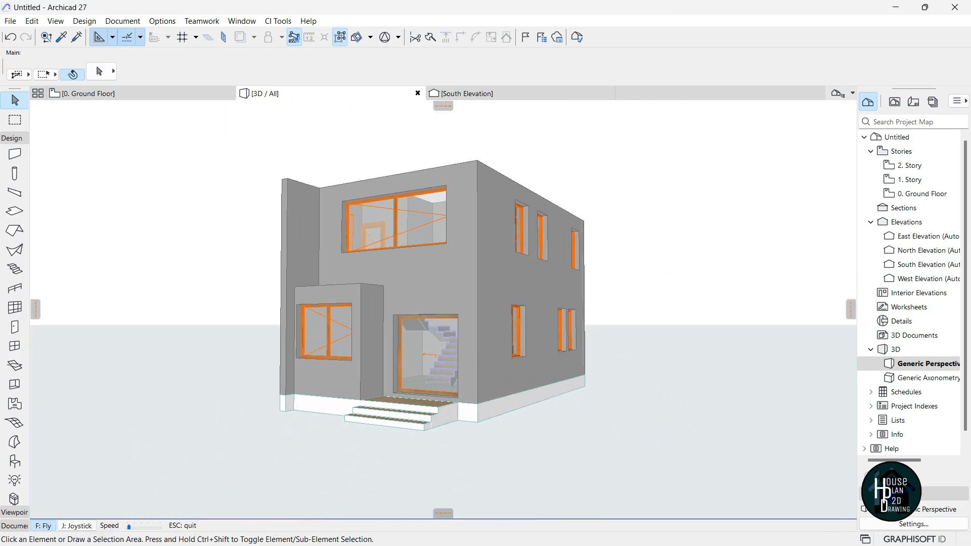
key("Escape")
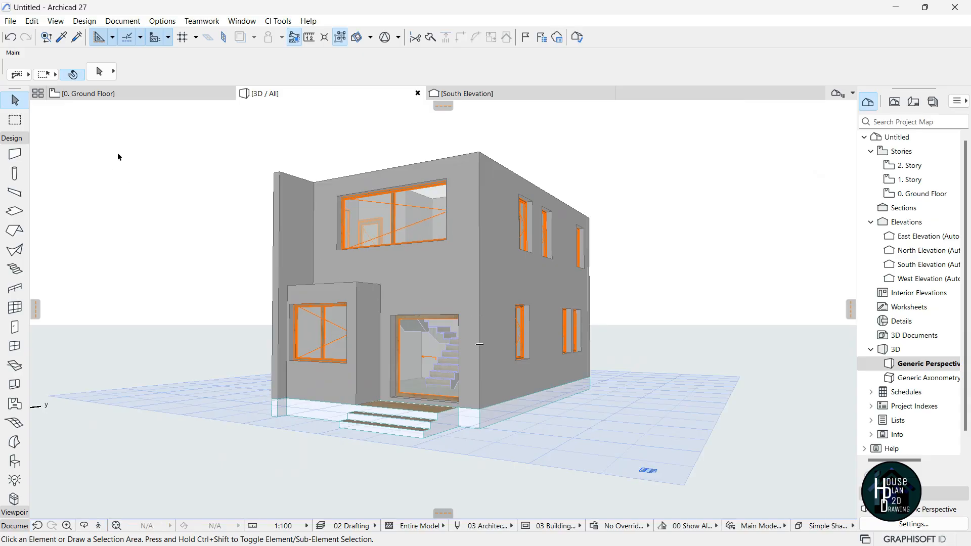
On the 1. Story floor plan, draw a 150 thick rectangular slab from the house's outer north-east corner to the end of the projecting south-west wall.
left_click(133, 93)
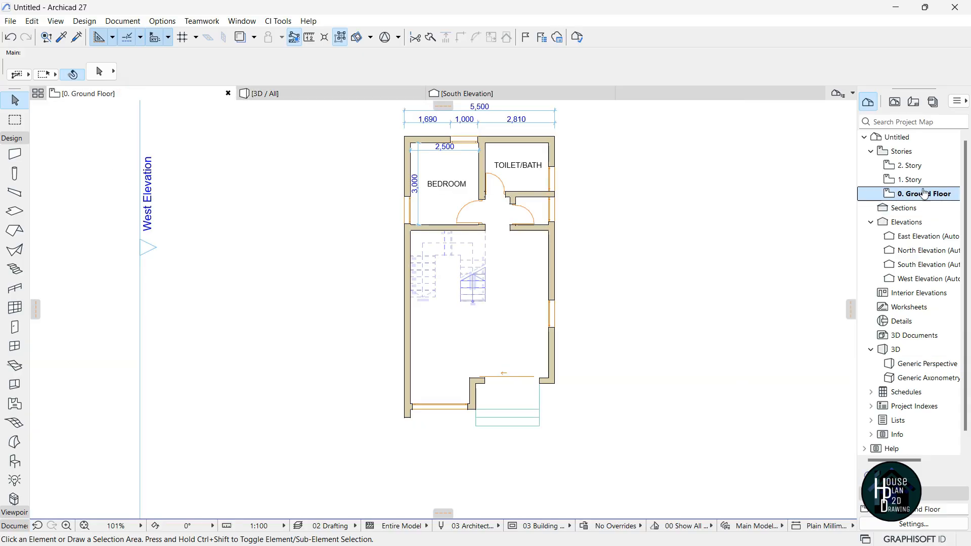
double_click(910, 180)
scroll(500, 313, "down", 2)
scroll(502, 313, "up", 1)
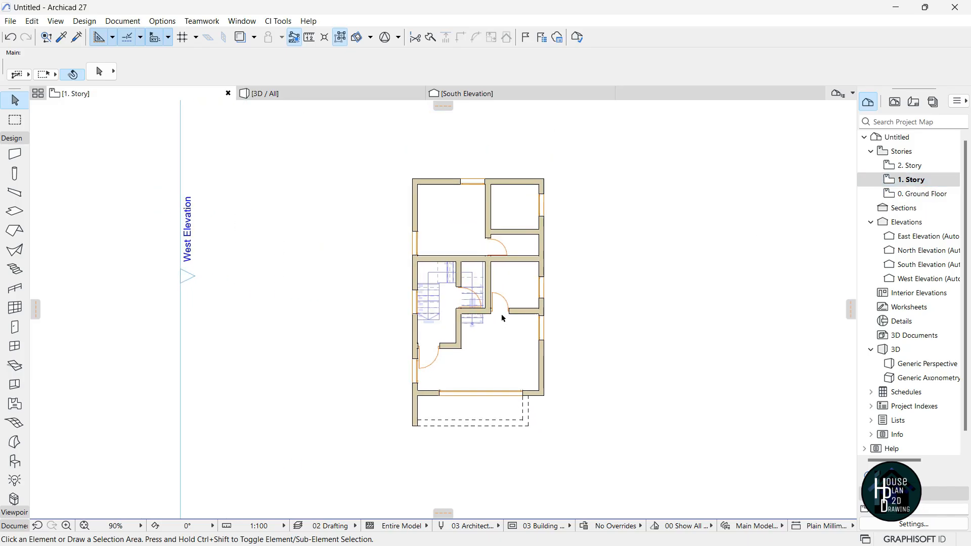
scroll(501, 318, "up", 1)
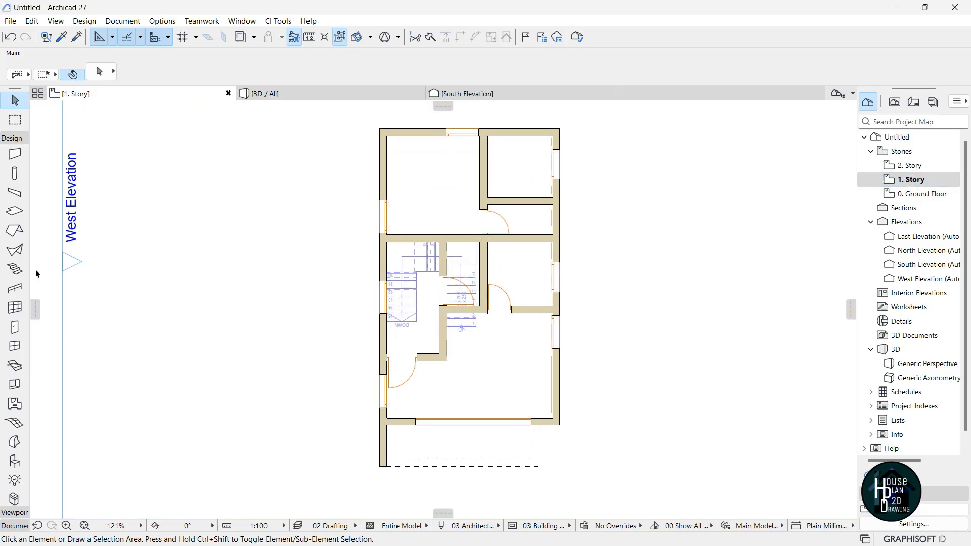
left_click(15, 212)
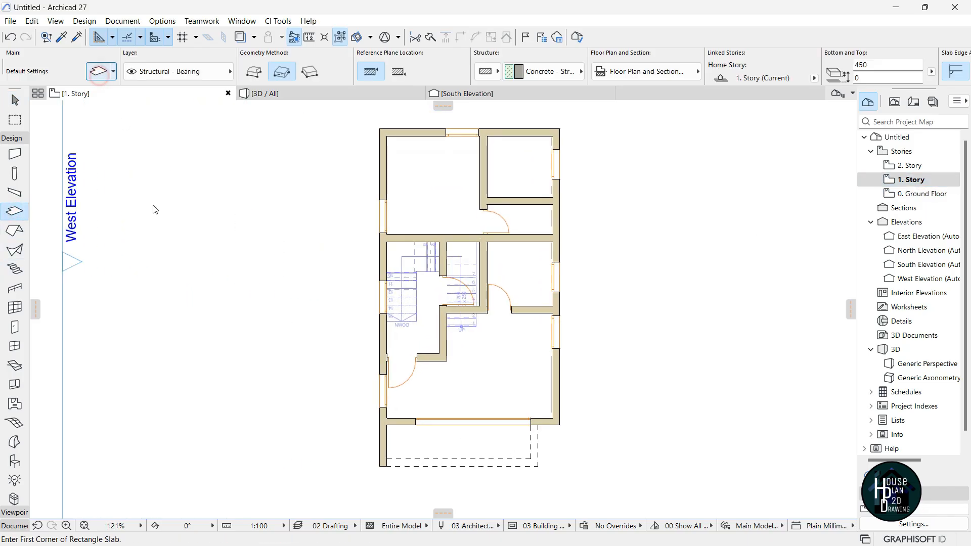
key("ctrl+t")
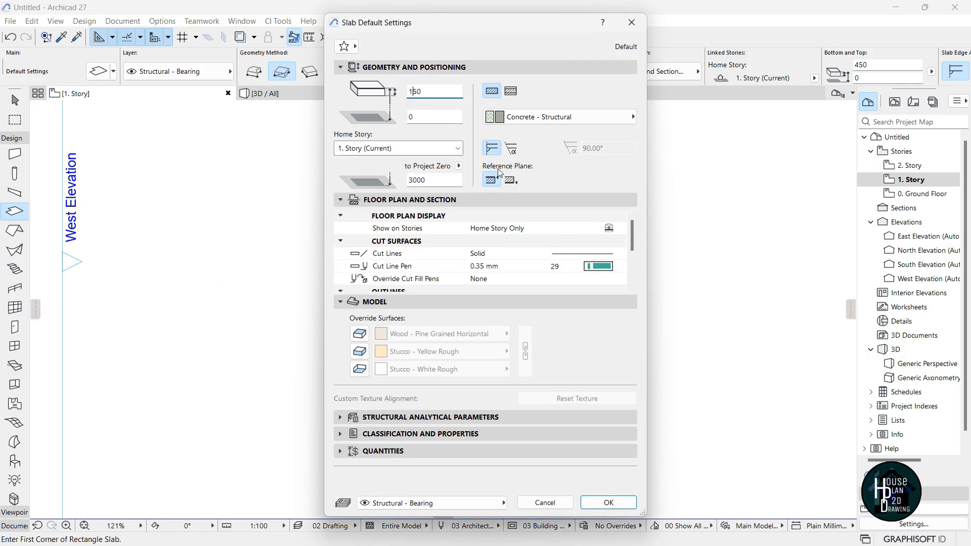
left_click(626, 505)
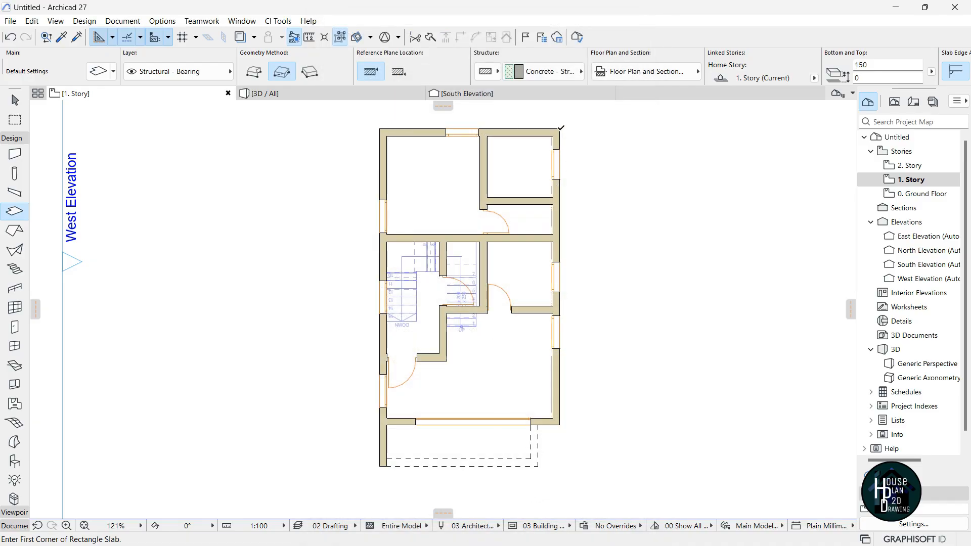
left_click(561, 128)
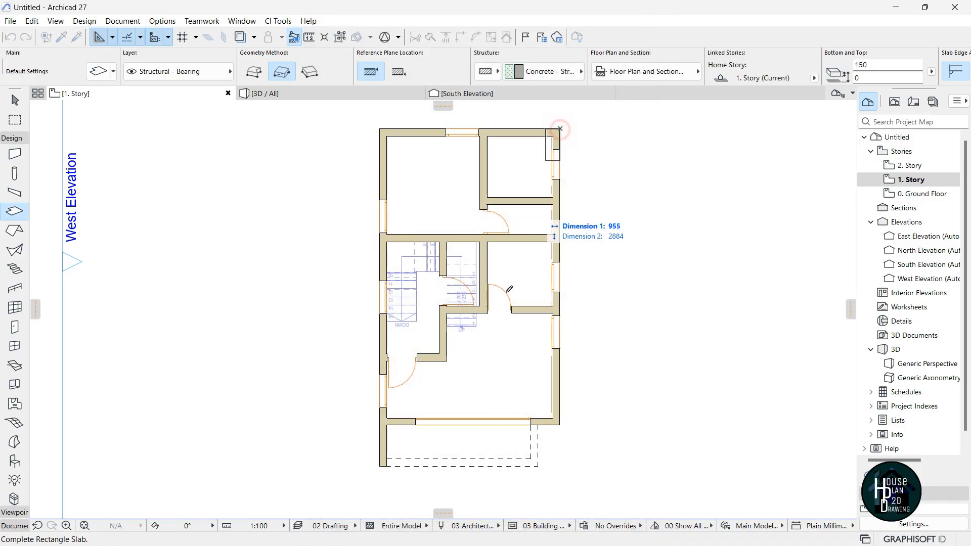
left_click(383, 464)
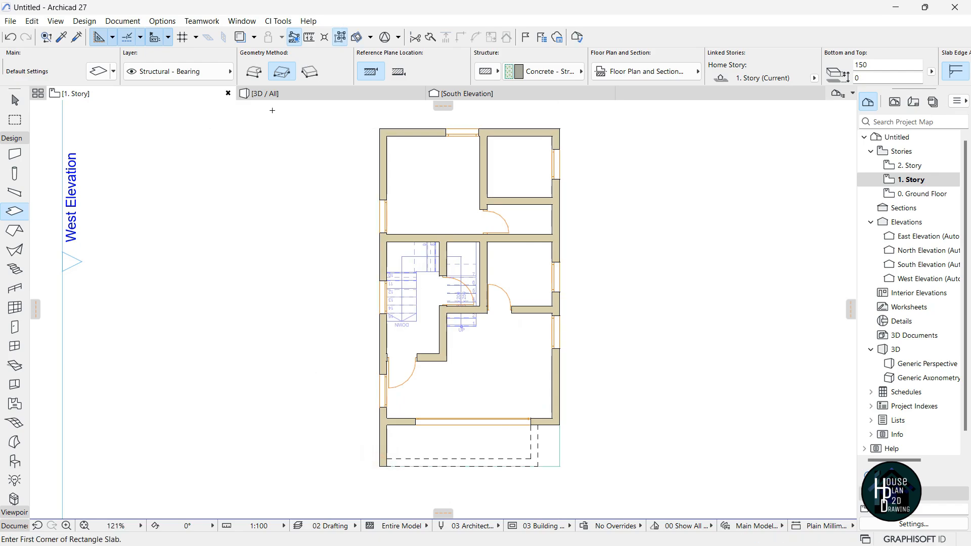
left_click(287, 96)
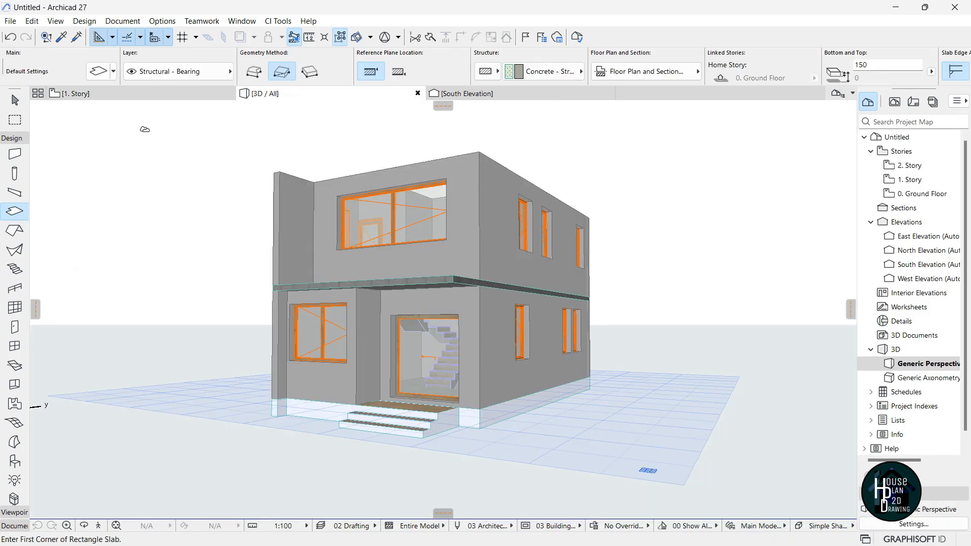
Subtract the rectangular south-east corner of the 1. Story slab that extends beyond the dashed outline of the walls below.
left_click(76, 93)
scroll(466, 321, "up", 2)
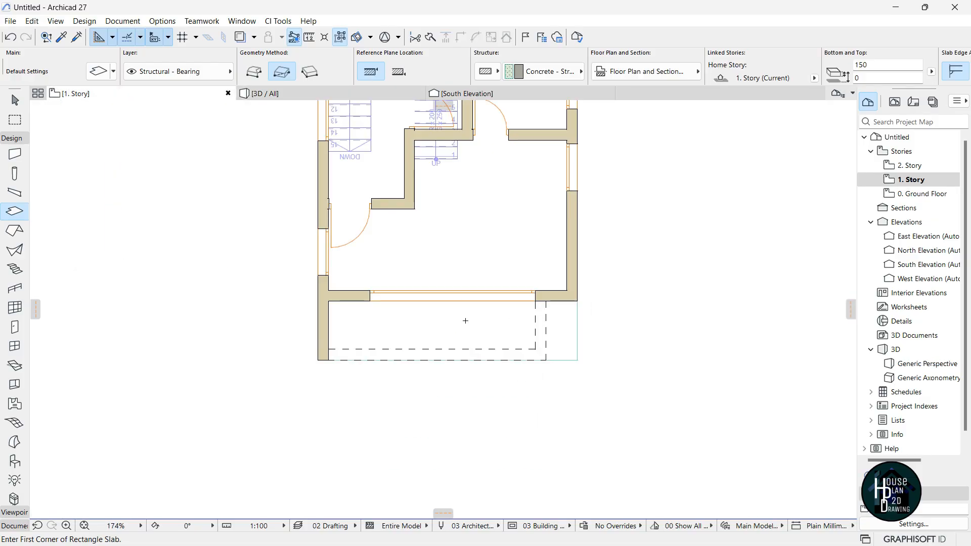
key("Escape")
left_click(526, 210)
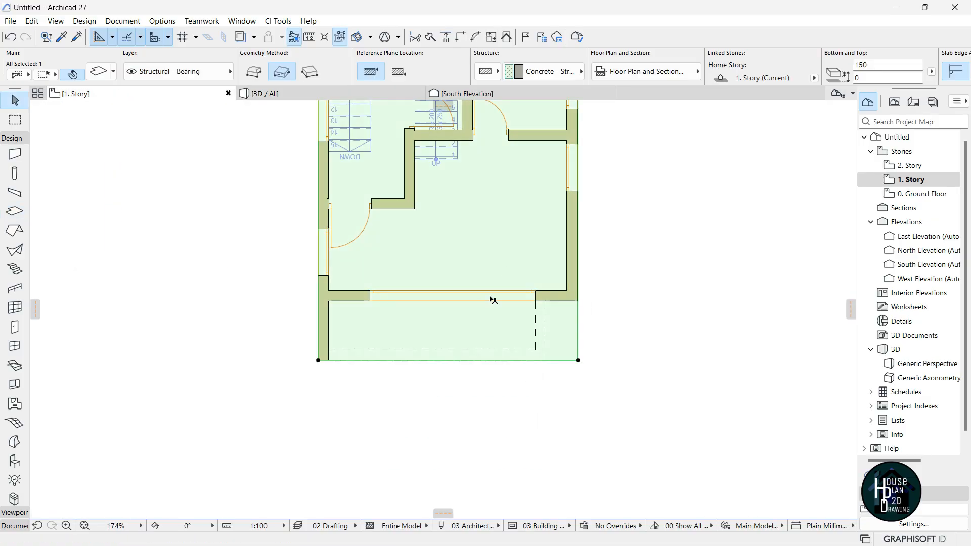
scroll(491, 318, "up", 3)
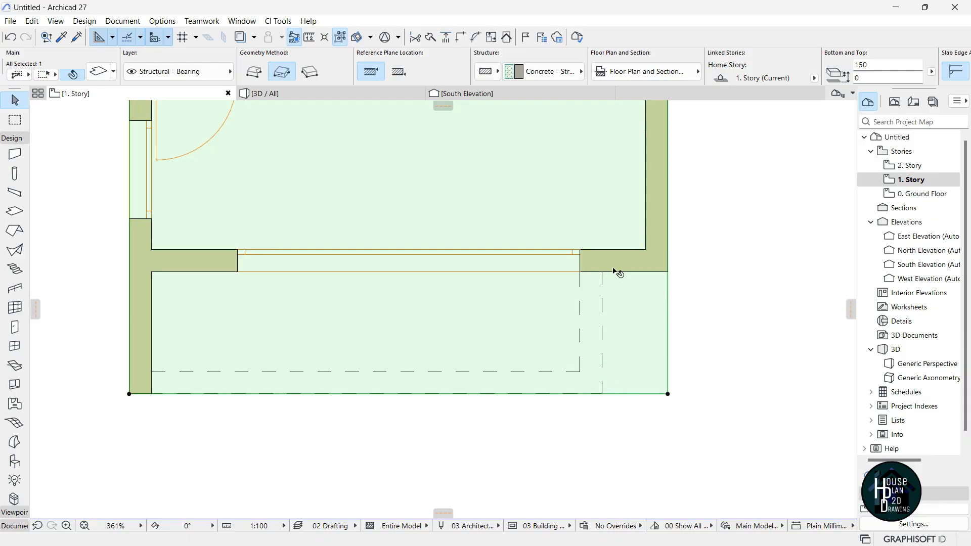
scroll(672, 398, "down", 4)
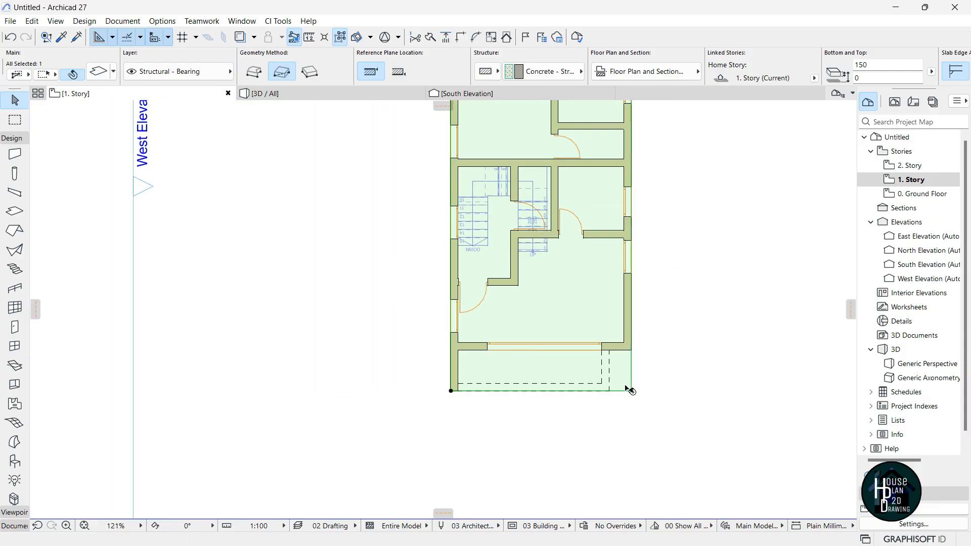
scroll(610, 390, "up", 4)
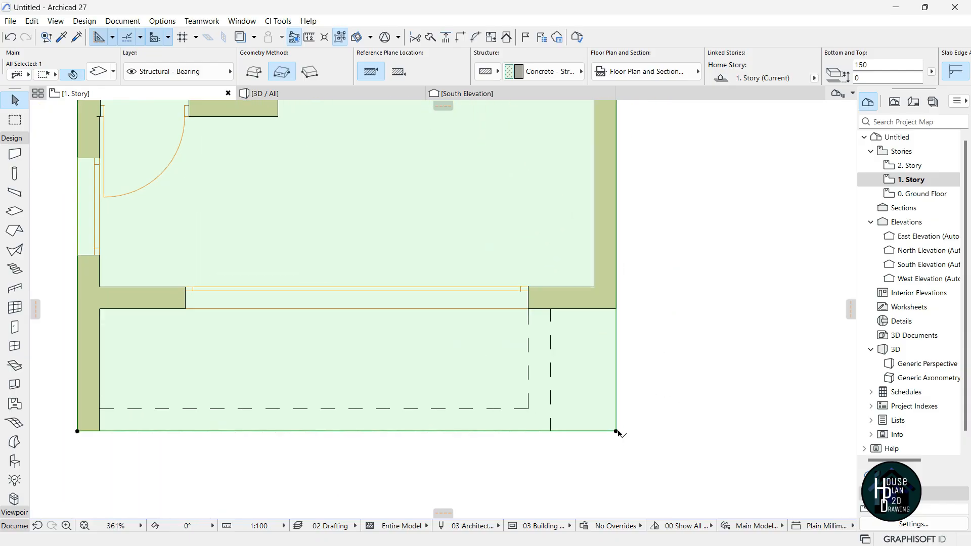
left_click(615, 432)
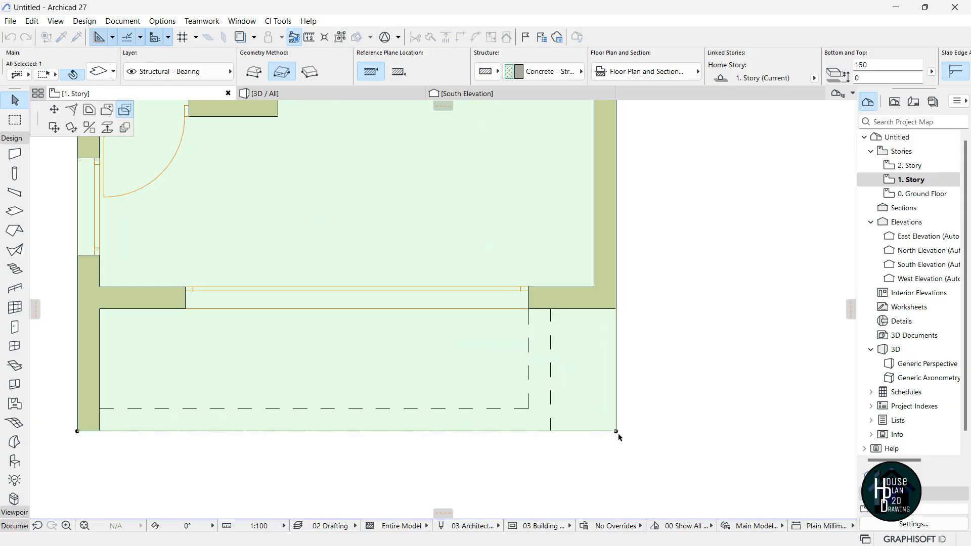
left_click(550, 309)
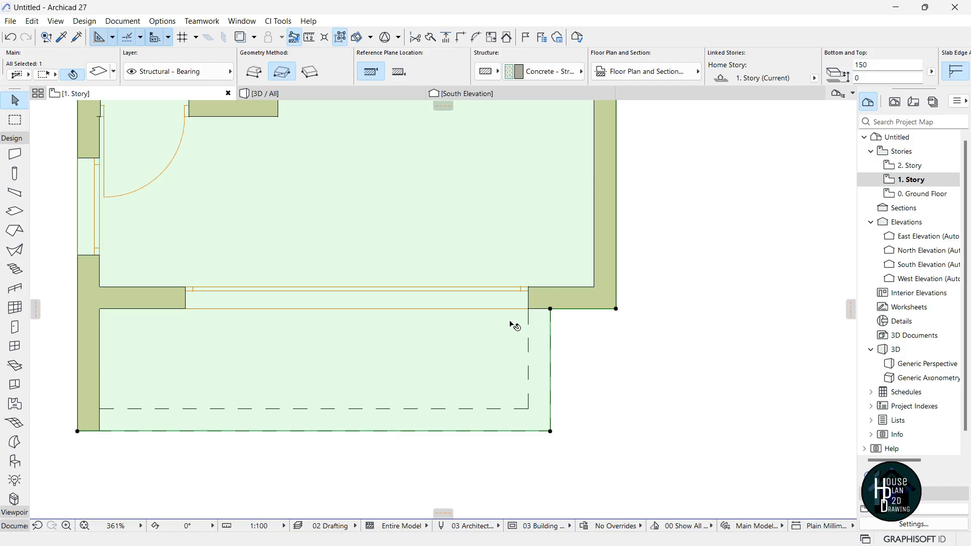
key("Escape")
scroll(513, 328, "down", 6)
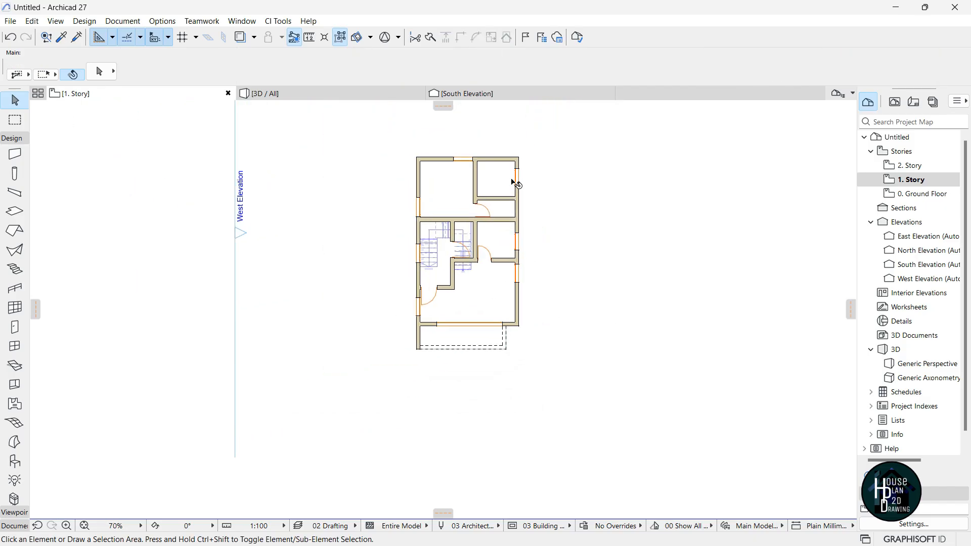
scroll(513, 181, "up", 1)
Override the side surface of the 1. Story slab with Paint - Titanium White in the 3D model.
left_click(325, 96)
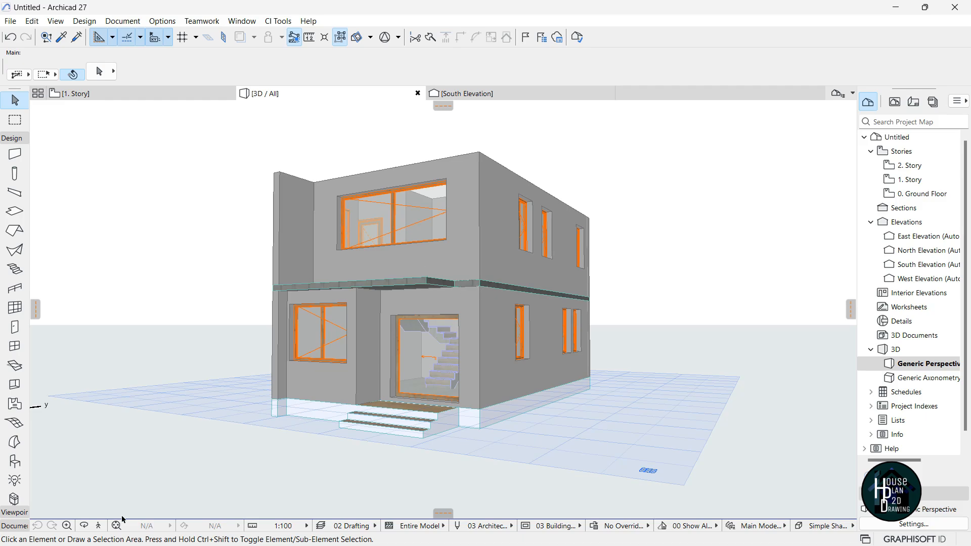
left_click(99, 526)
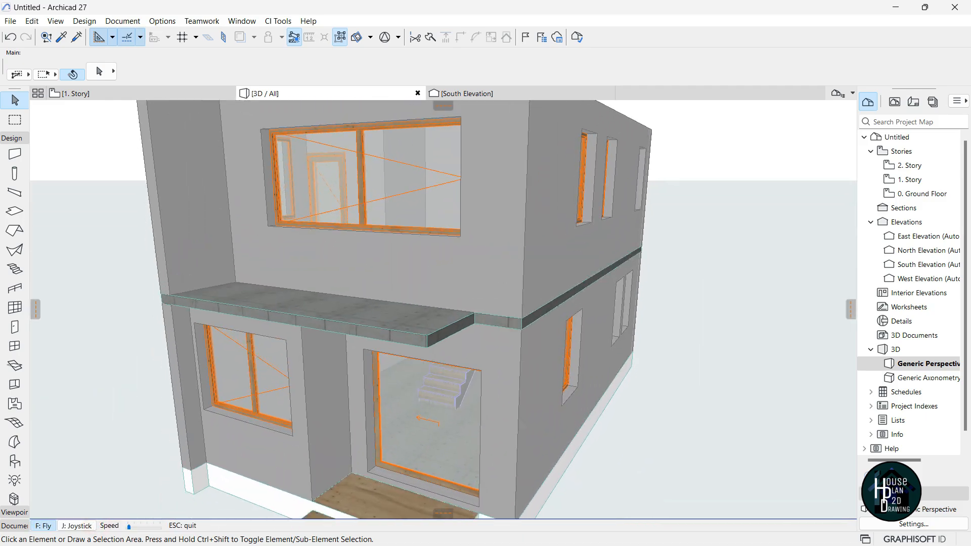
key("Up")
key("Down")
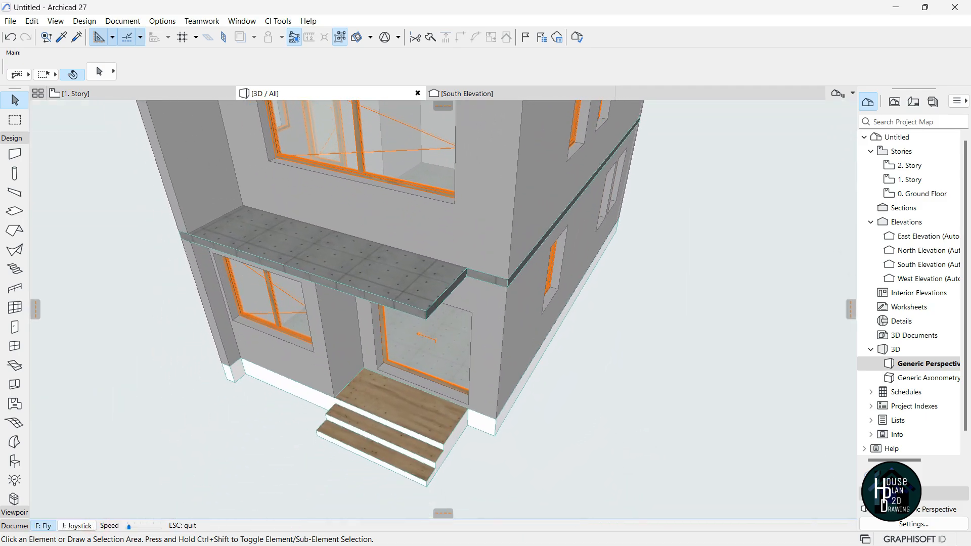
key("Up")
left_click(445, 314)
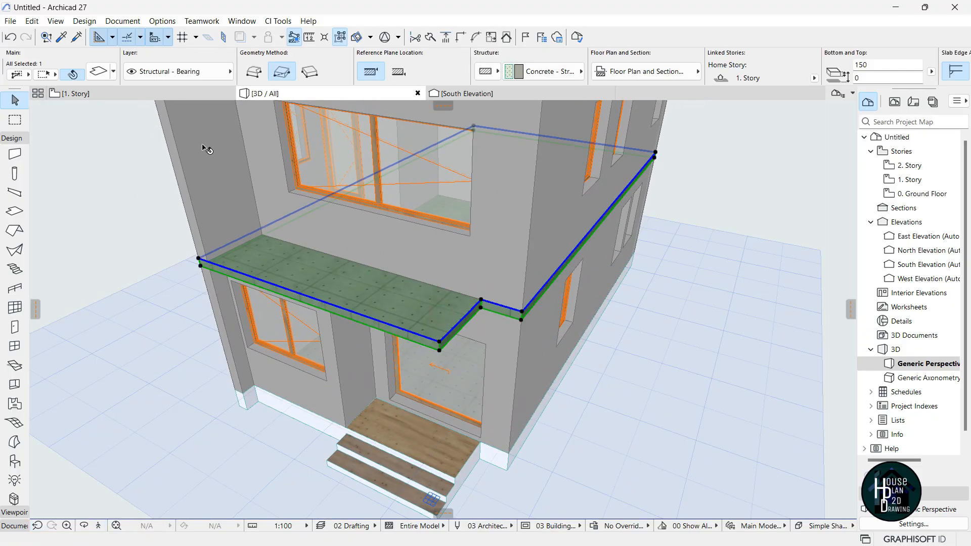
key("ctrl+t")
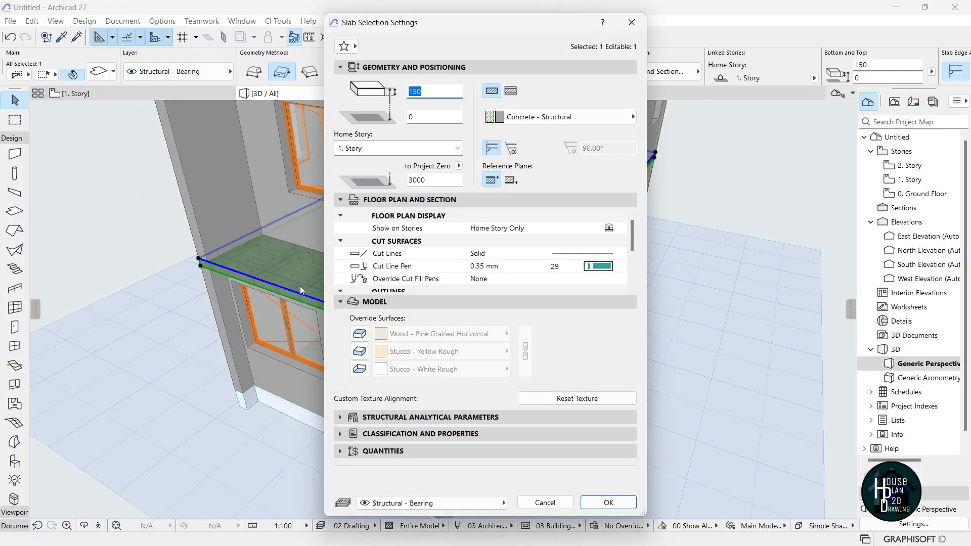
left_click(452, 353)
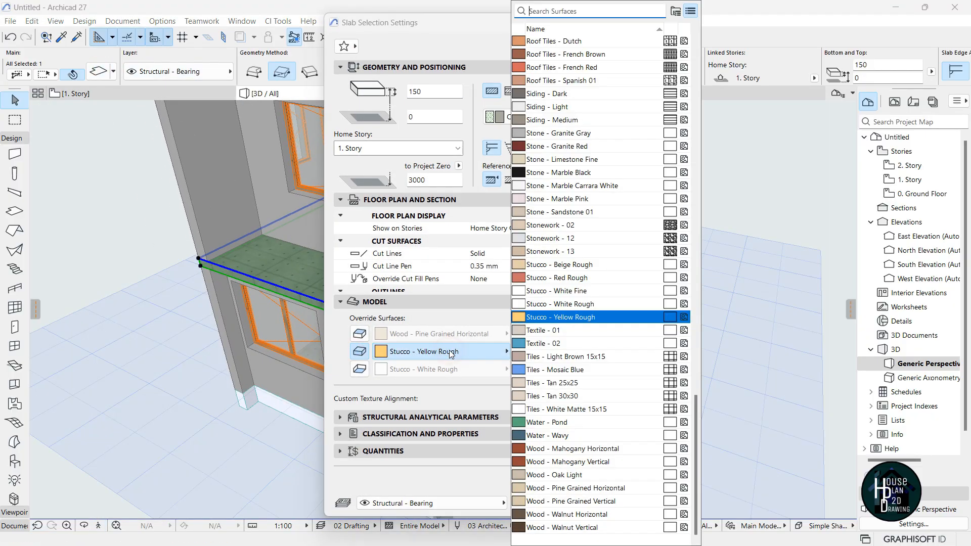
type("tit")
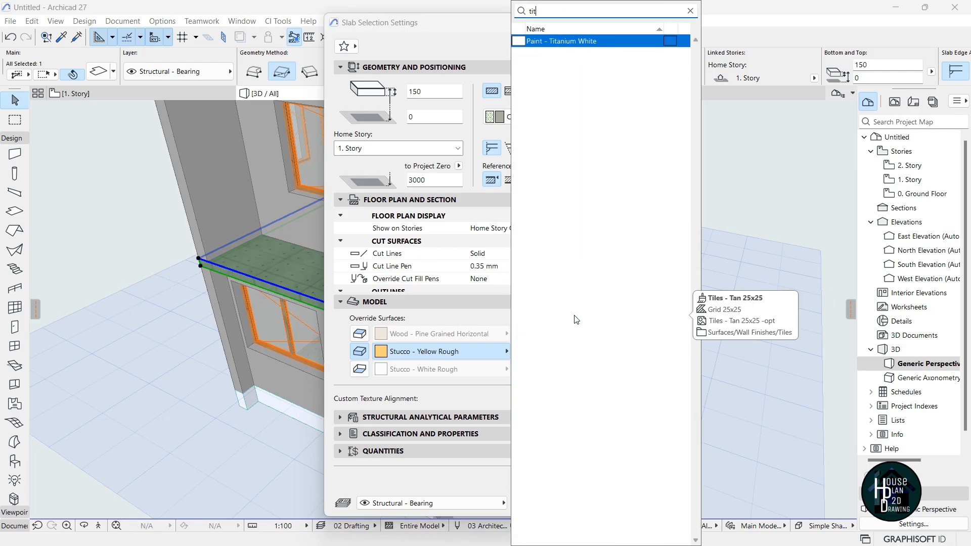
key("Return")
key("Return")
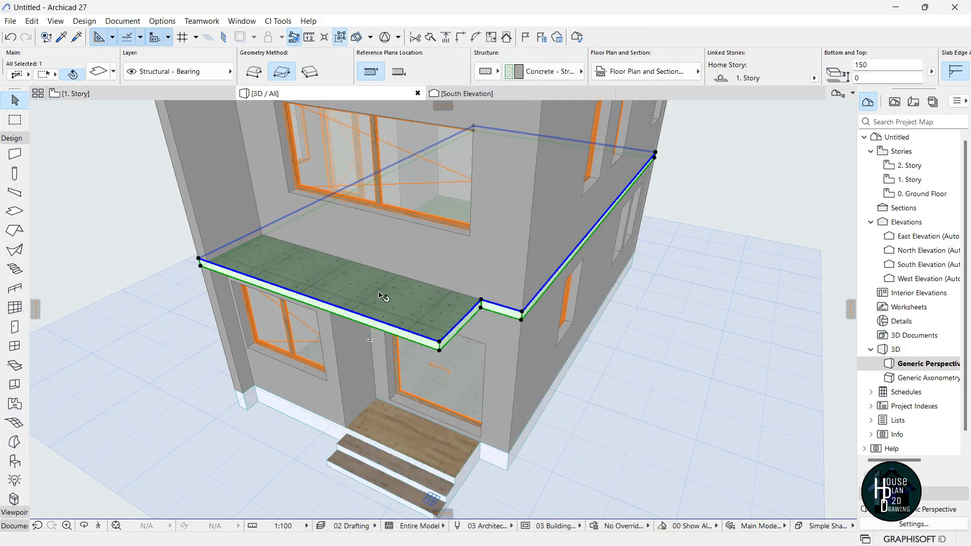
Override the top surface of the 1. Story slab with Wood - Pine Grained Horizontal.
left_click(104, 75)
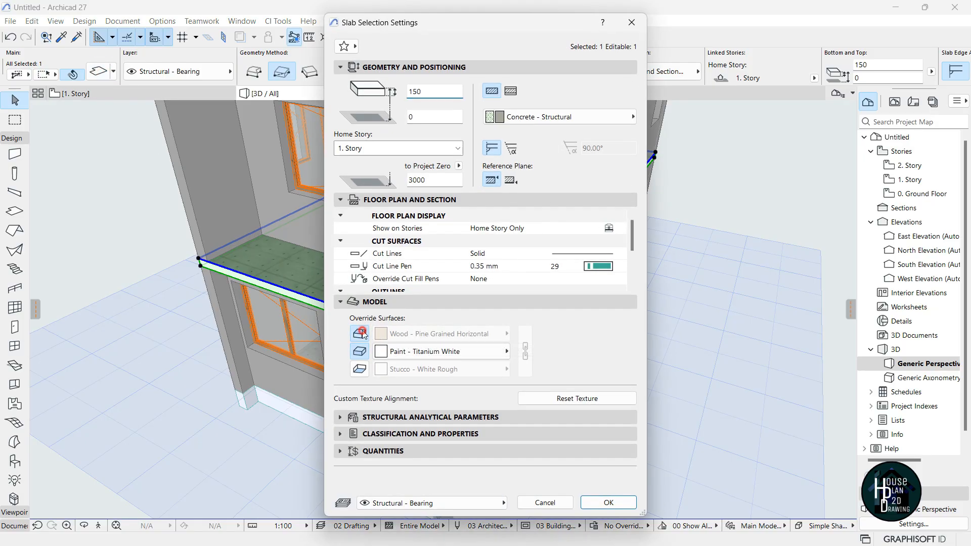
left_click(362, 333)
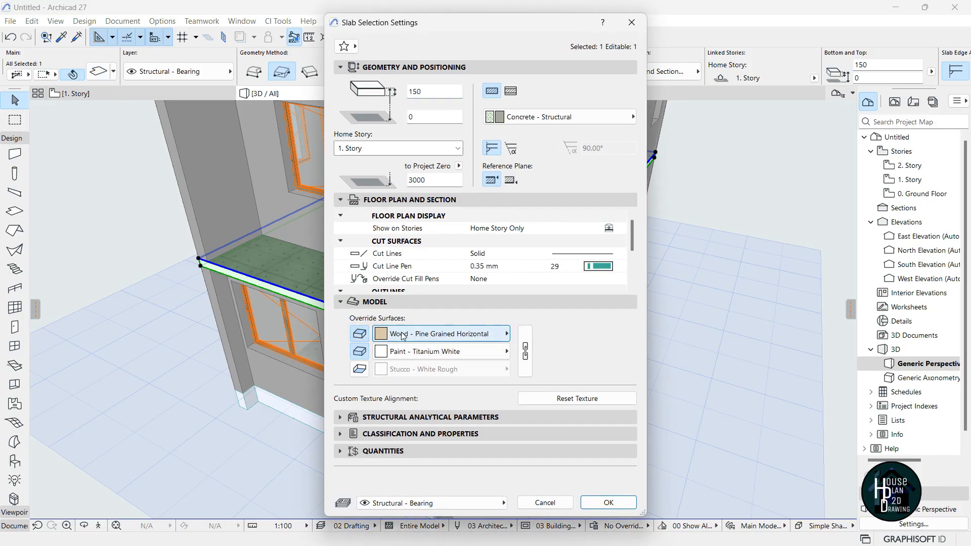
left_click(609, 502)
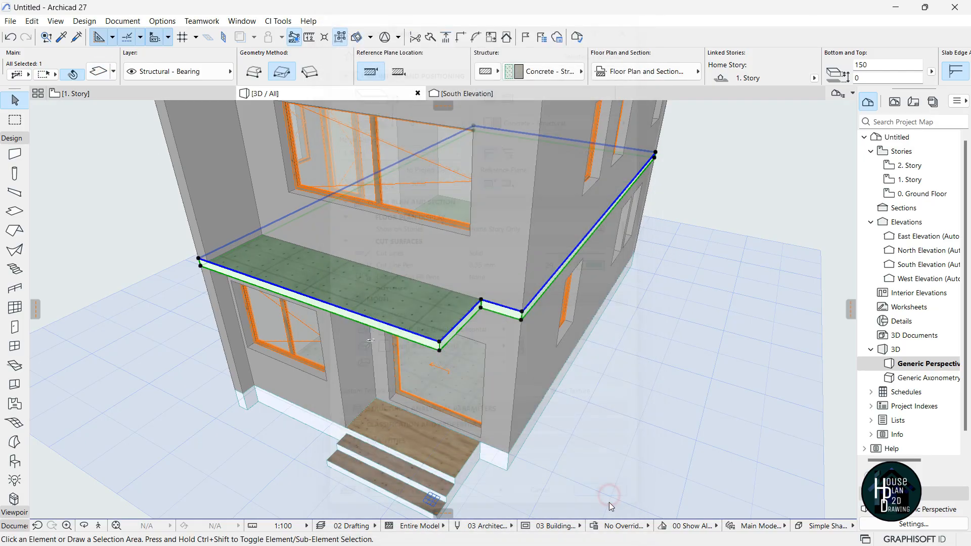
left_click(312, 470)
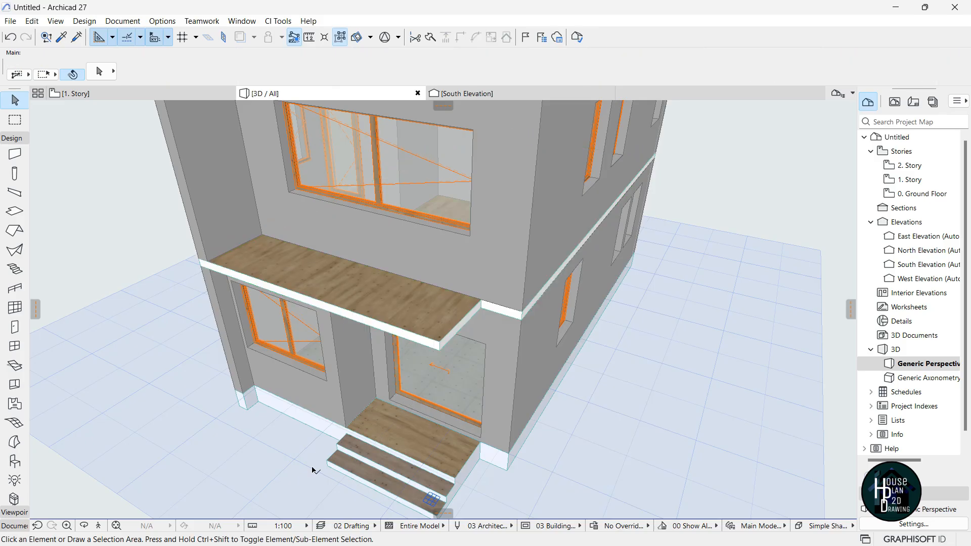
Examine the 1. Story slab's balcony and the entrance steps from several viewpoints around the front of the house.
left_click(99, 526)
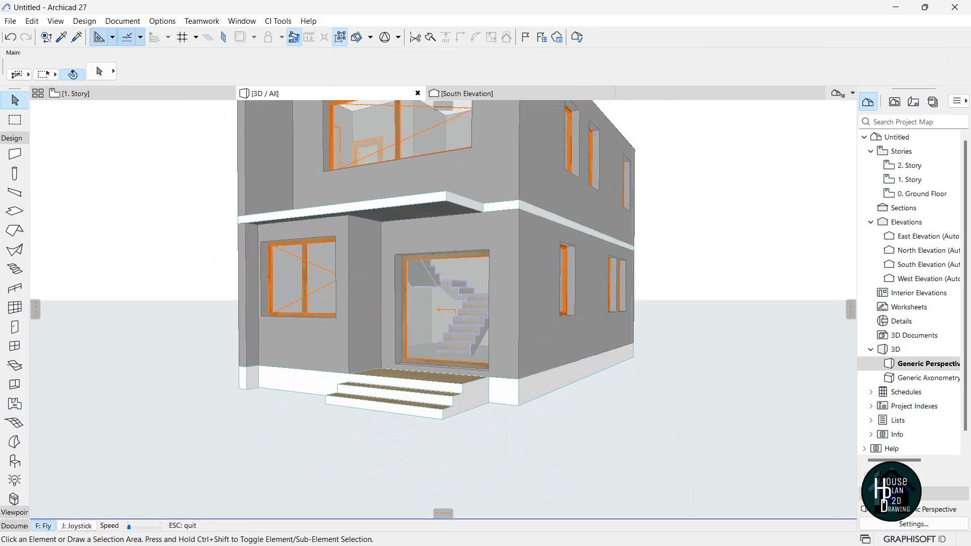
key("Down")
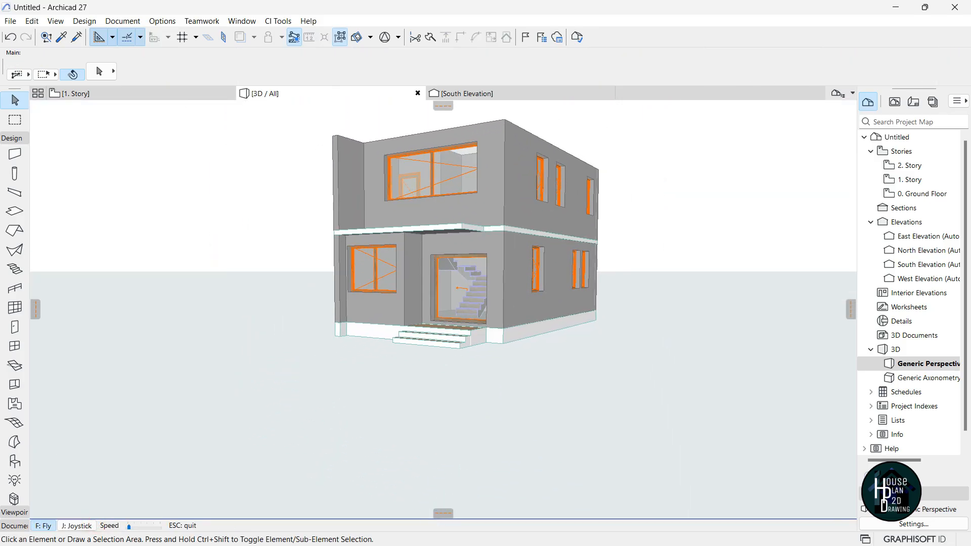
key("Up")
key("Page_Up")
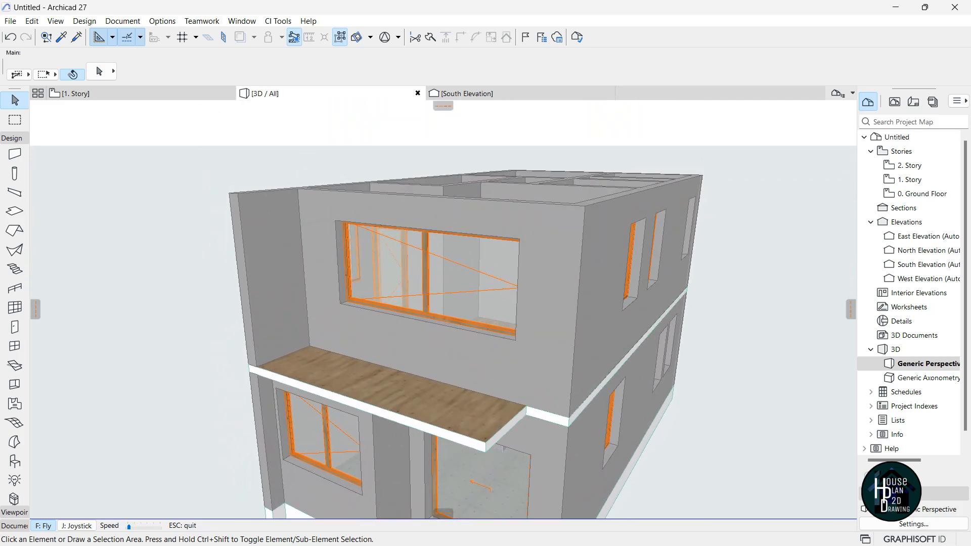
key("Down")
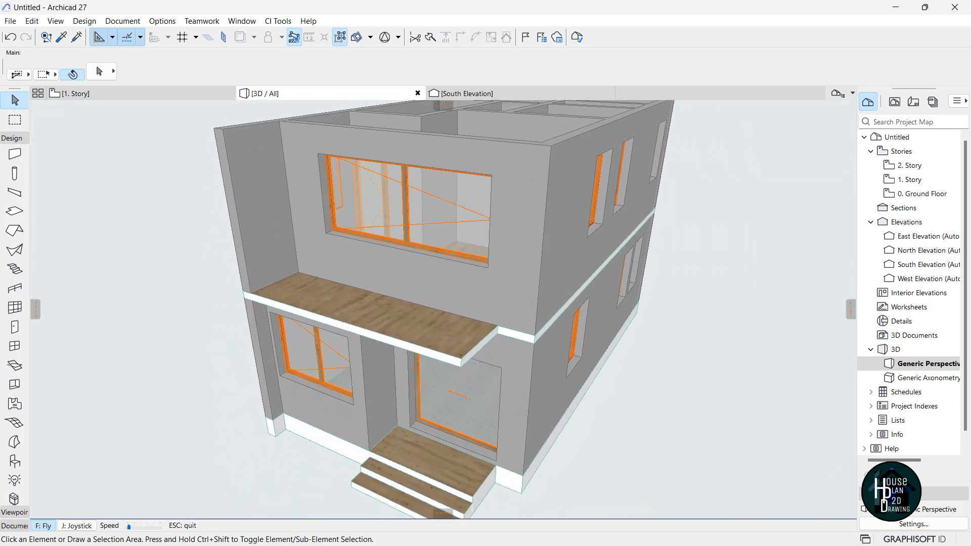
key("Up")
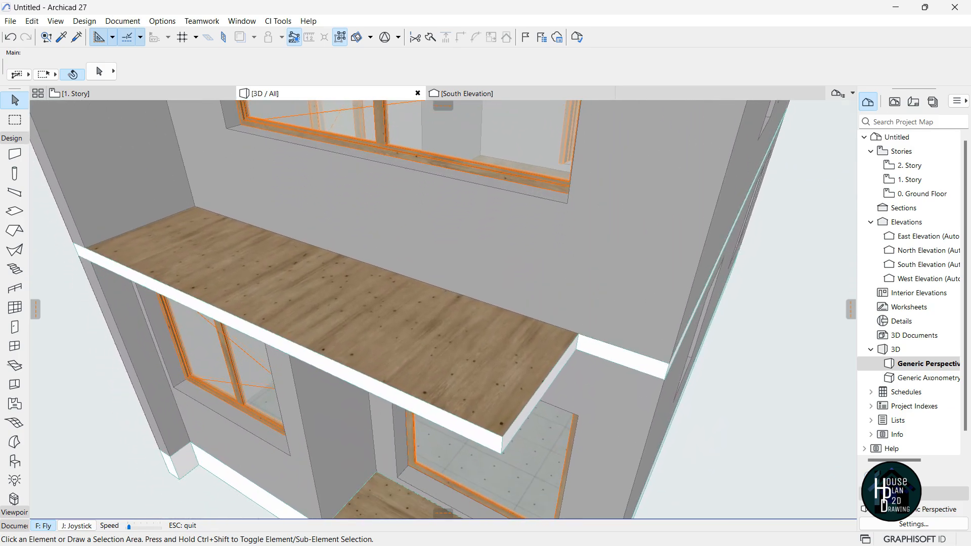
key("Escape")
left_click(445, 316)
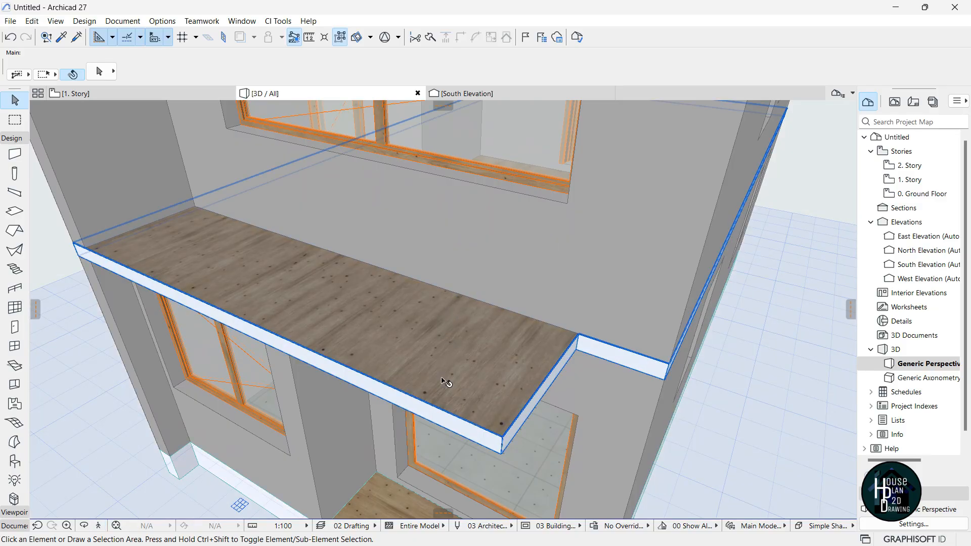
key("Escape")
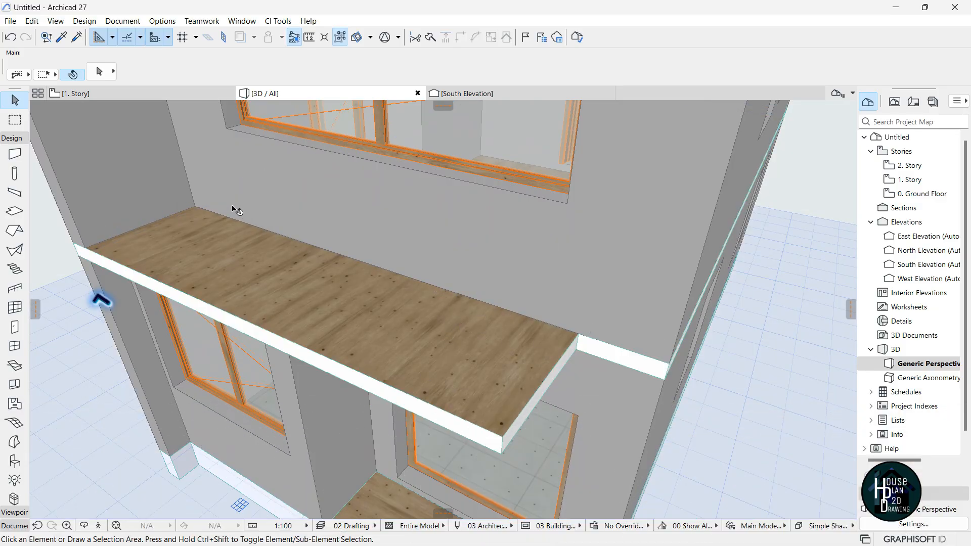
Pick up the upper-story wall's settings, start a wall at the balcony's front edge and set its reference line to Outside Face.
left_click(143, 151, "alt")
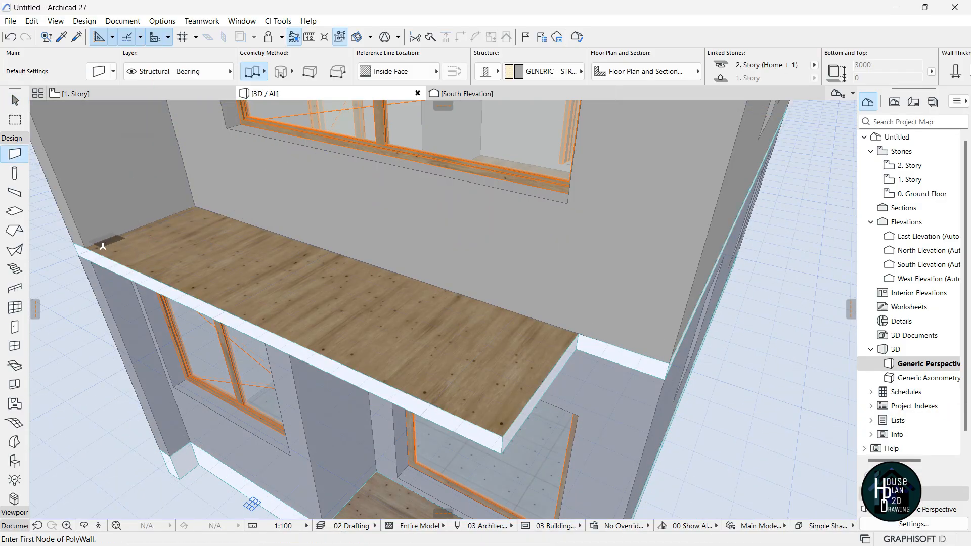
left_click(87, 244)
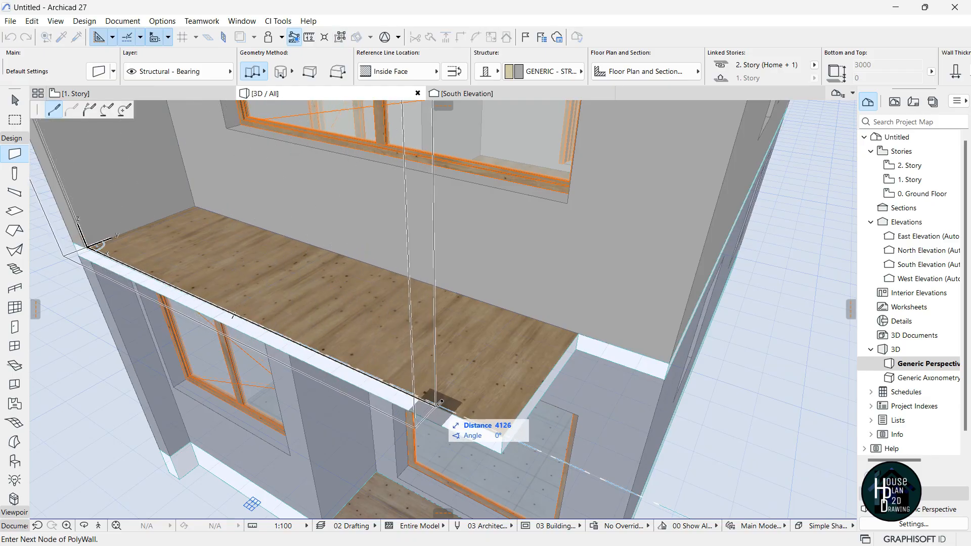
left_click(410, 69)
left_click(493, 76)
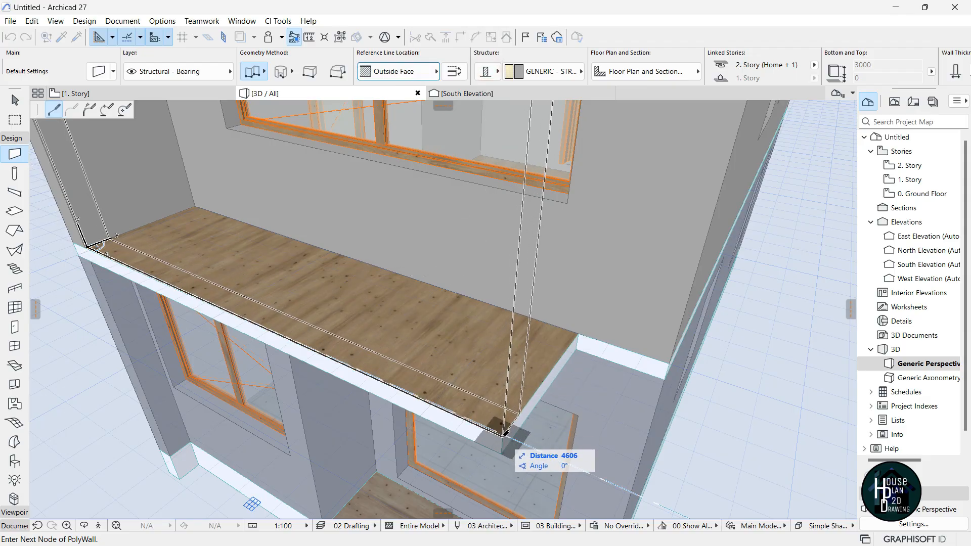
left_click(504, 434)
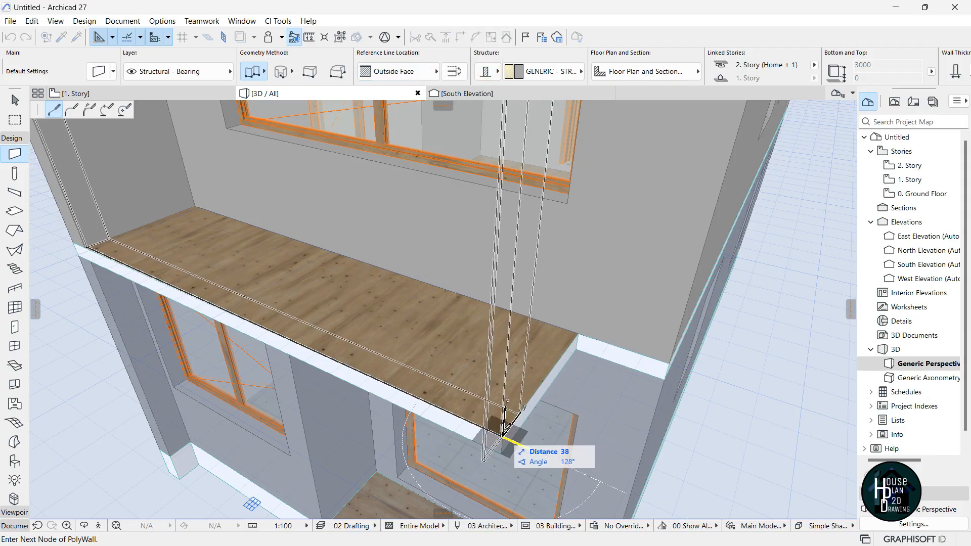
scroll(99, 243, "up", 8)
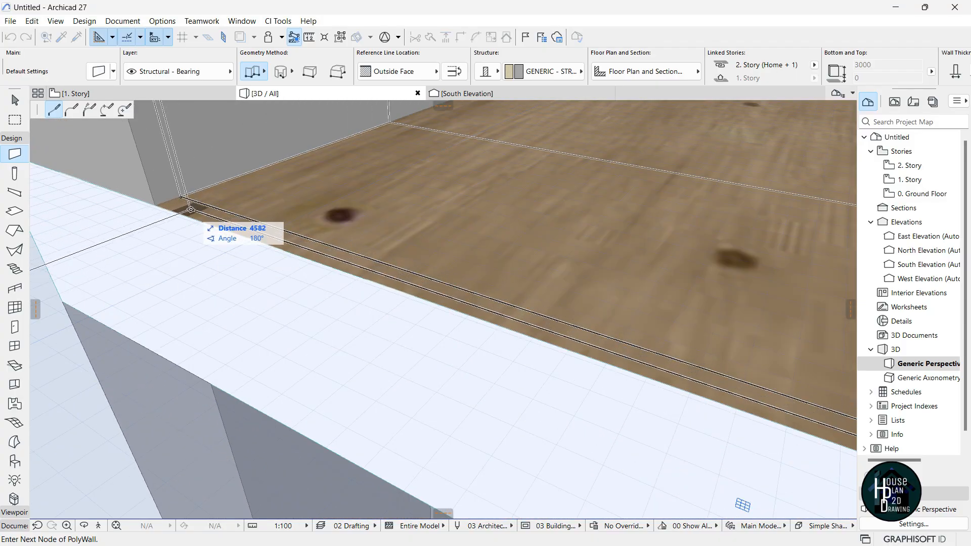
left_click(192, 208)
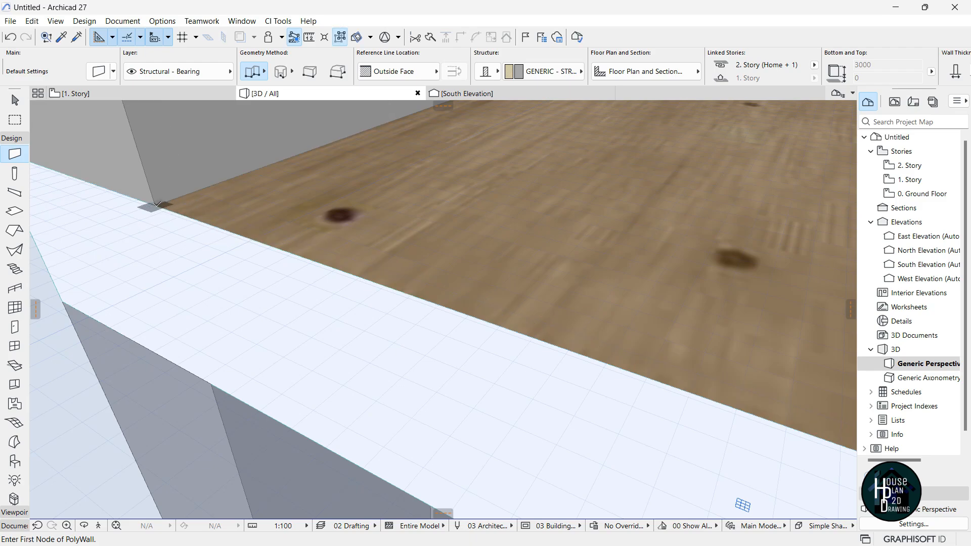
Draw a chained wall along the balcony slab's front edge to its outer corner and back along the side edge to the house.
left_click(157, 205)
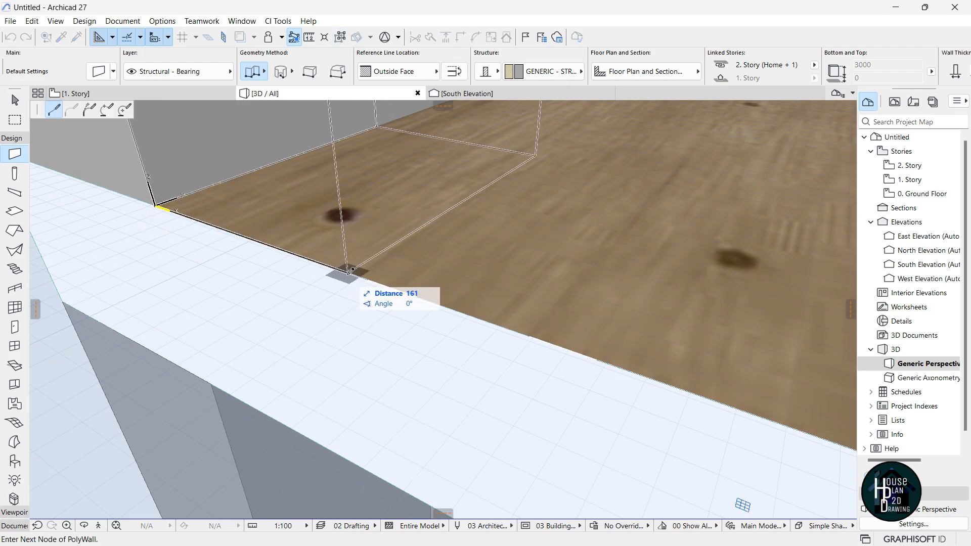
scroll(84, 224, "down", 3)
scroll(88, 229, "down", 2)
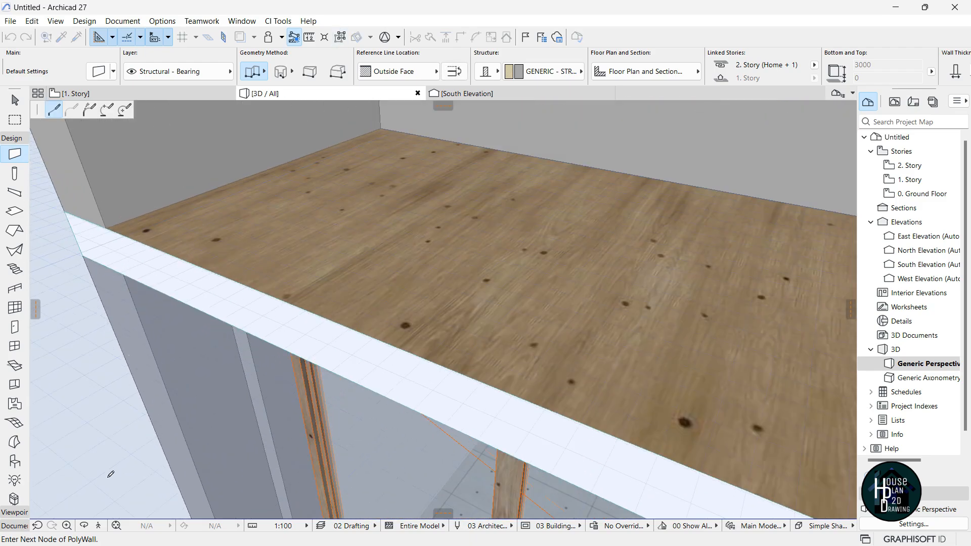
left_click(100, 528)
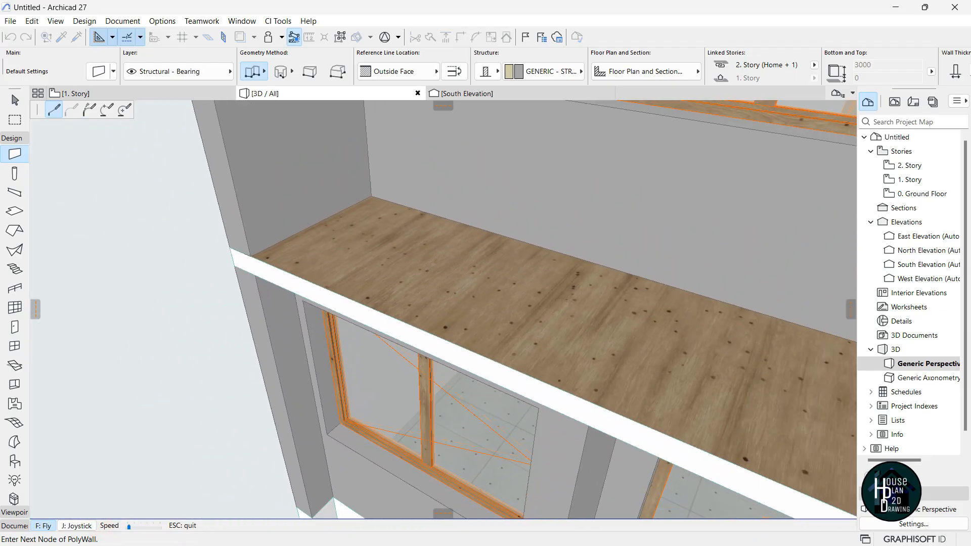
key("Escape")
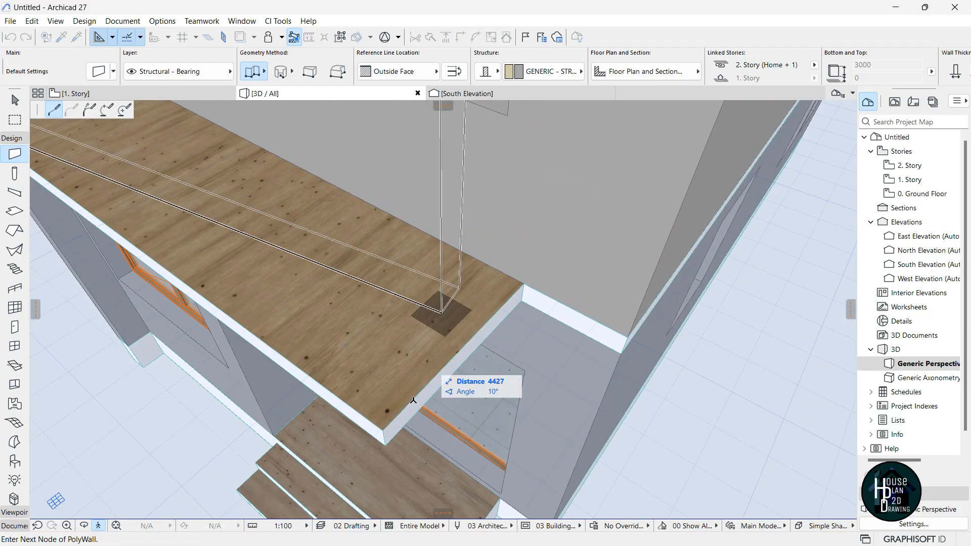
double_click(522, 283)
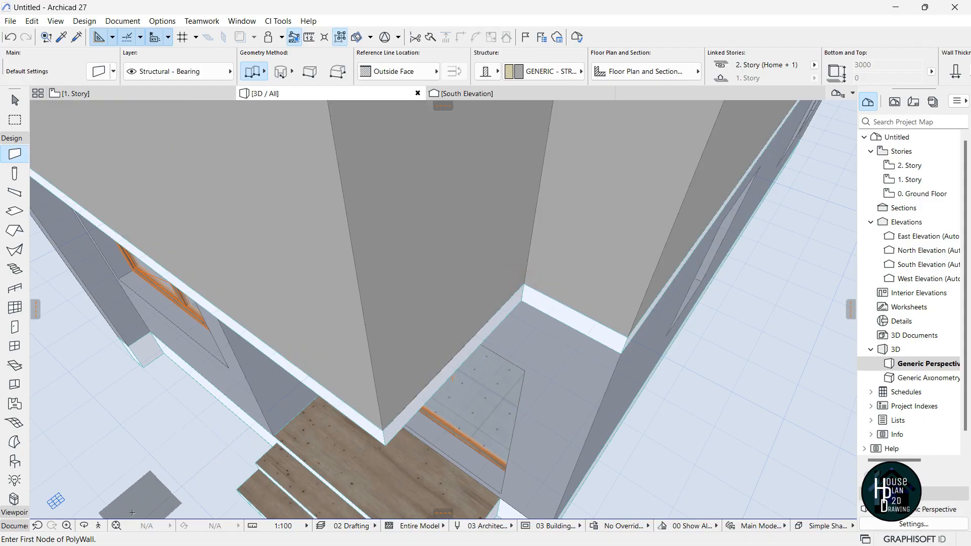
Lower both new balcony walls together to a height of 300.
left_click(99, 526)
key("Down")
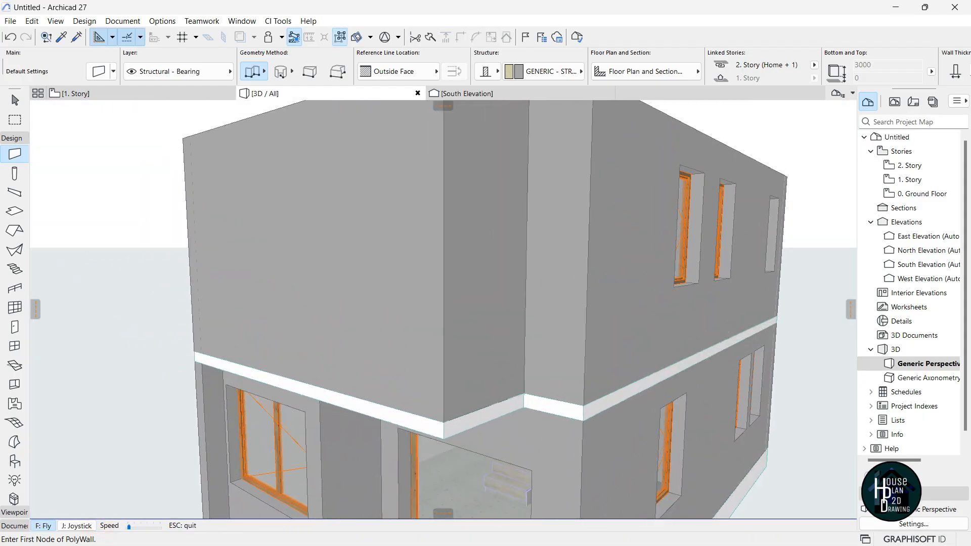
key("Escape")
key("Escape")
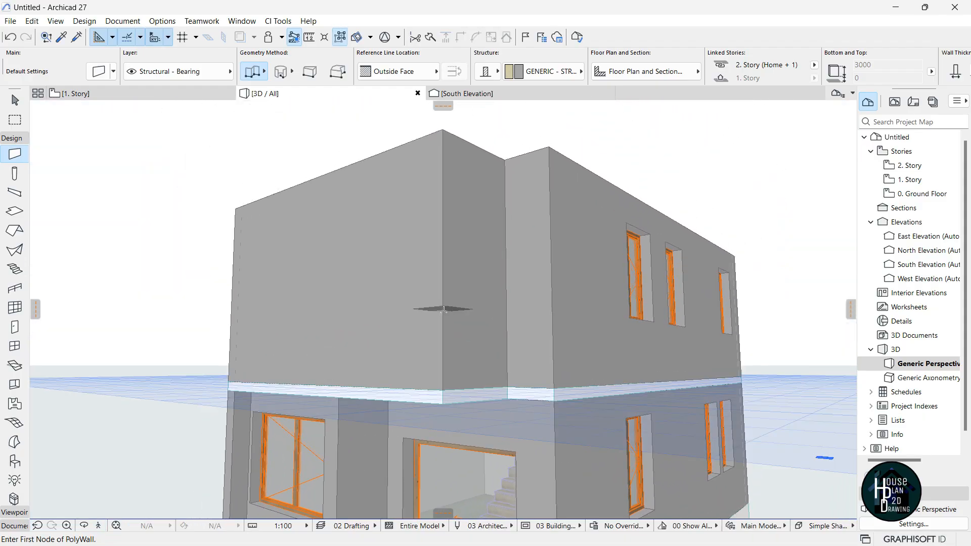
left_click(375, 236)
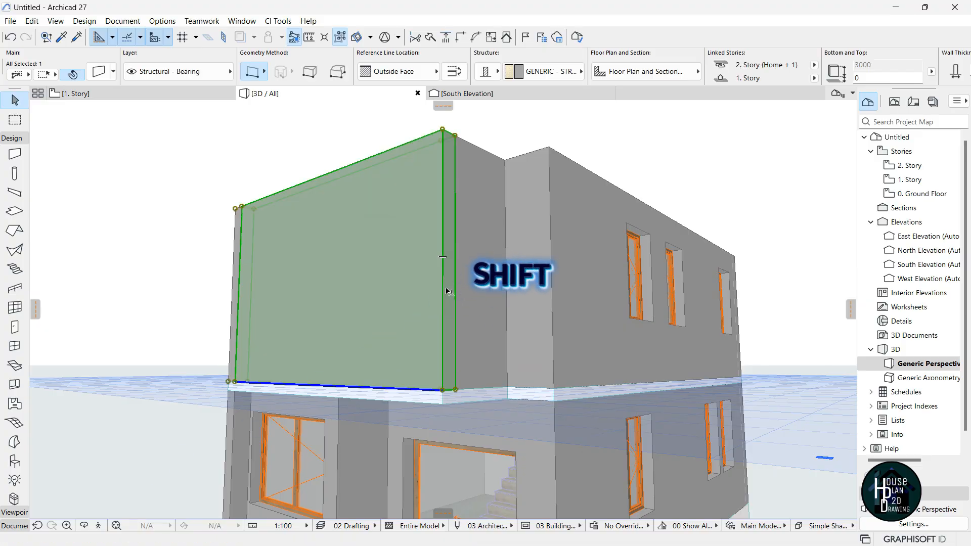
left_click(464, 190, "shift")
left_click(442, 129)
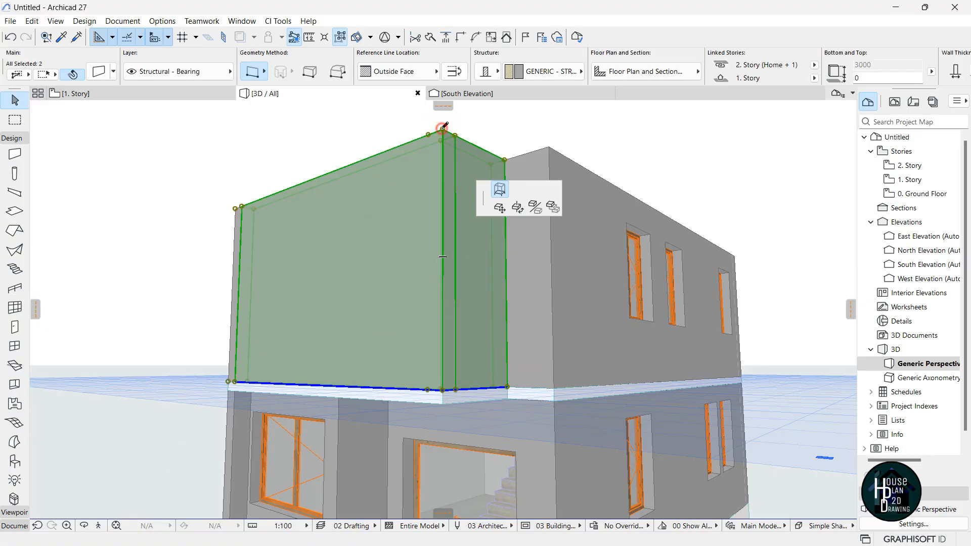
left_click(496, 184)
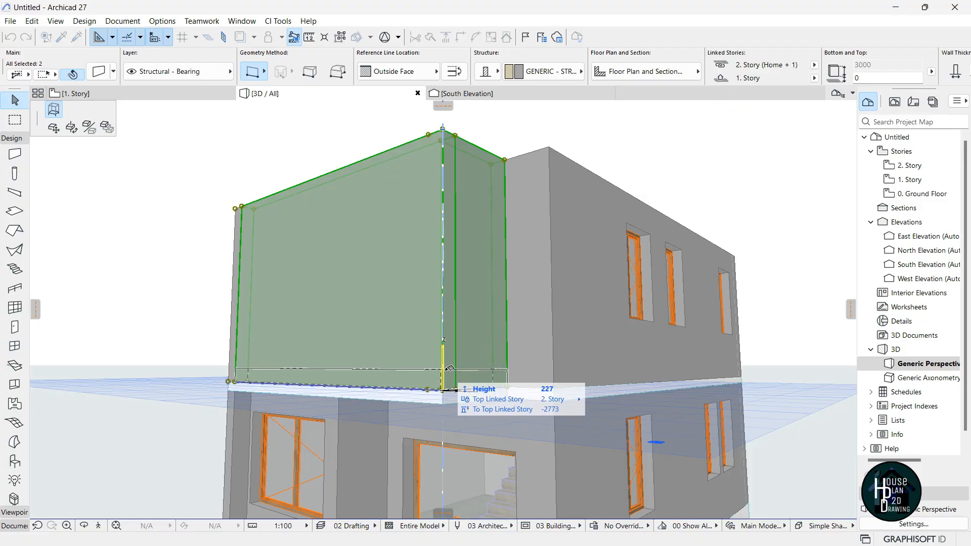
key("Return")
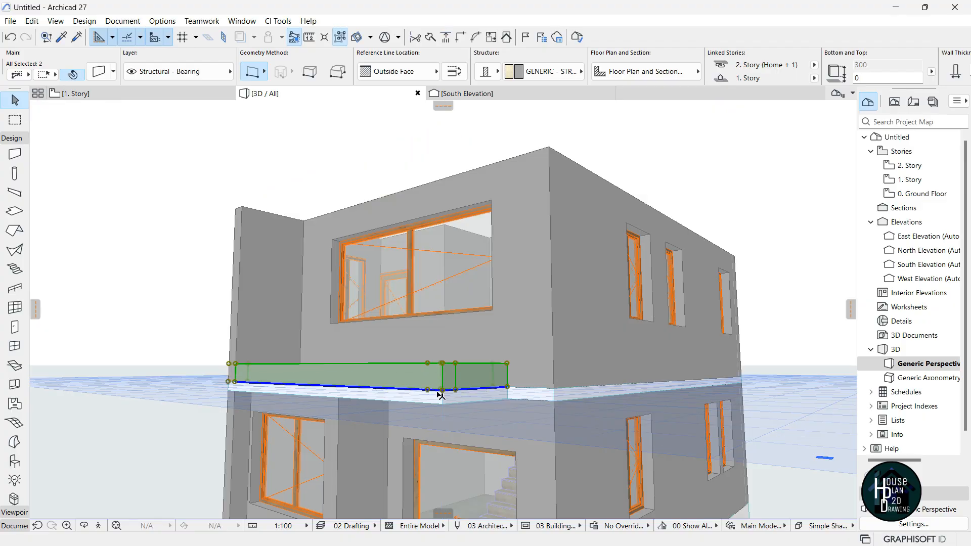
key("Escape")
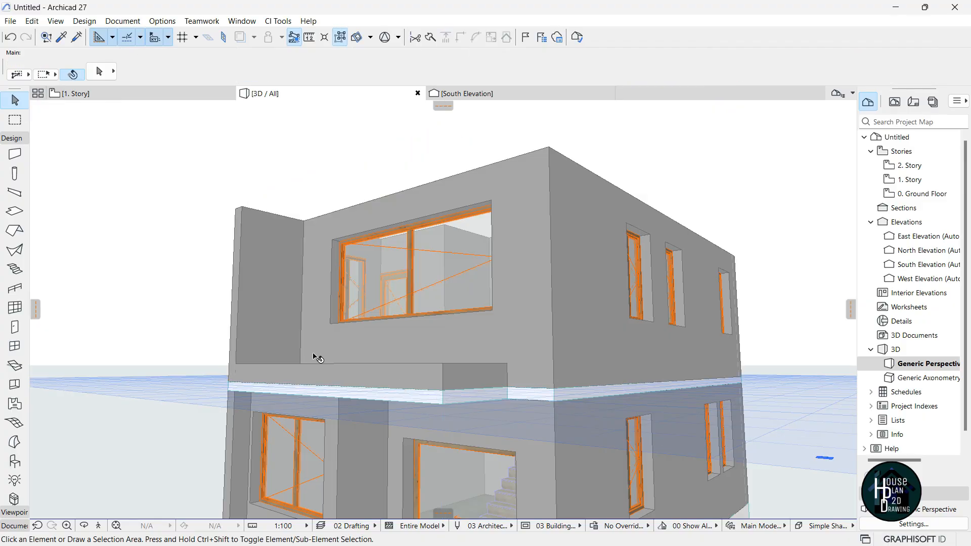
Set the Railing tool's defaults to the Glass Paneled Railing favorite.
left_click(99, 526)
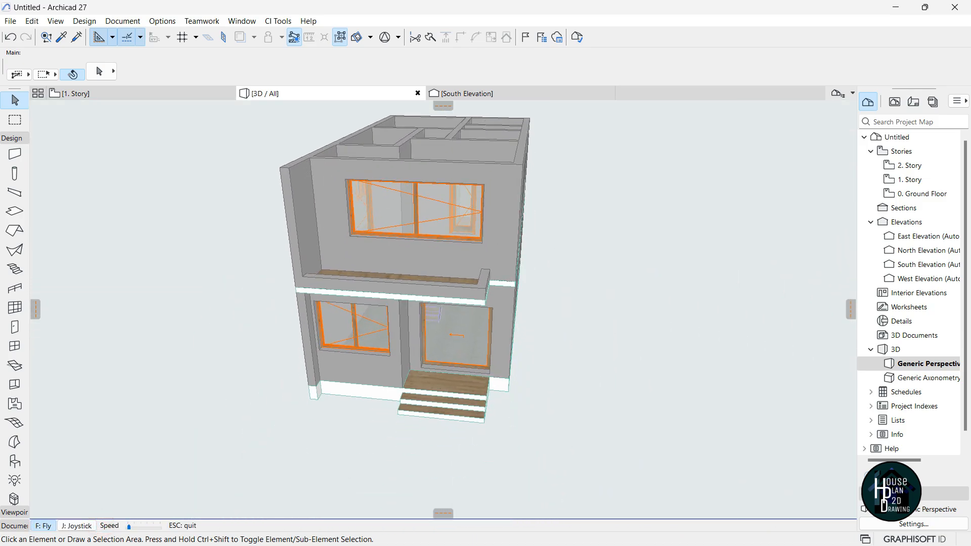
key("Up")
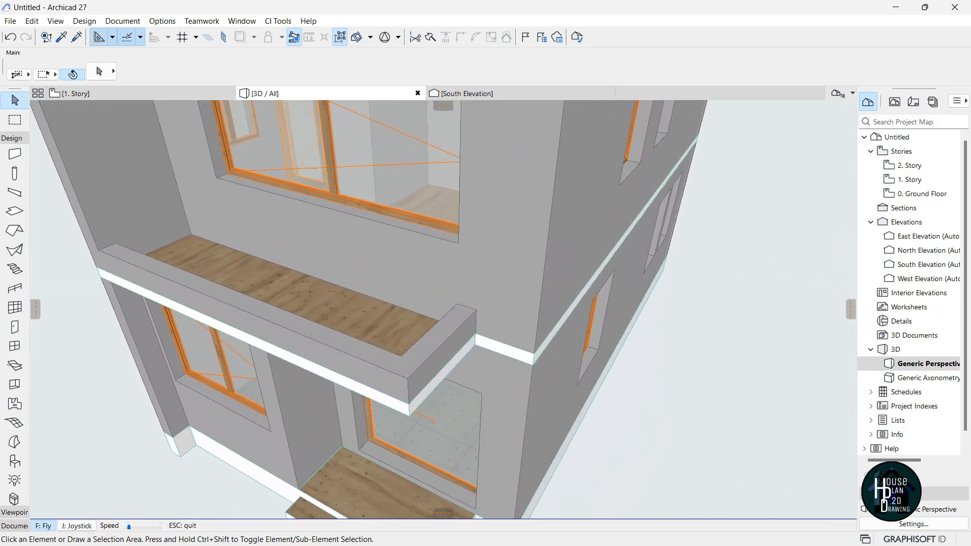
key("Escape")
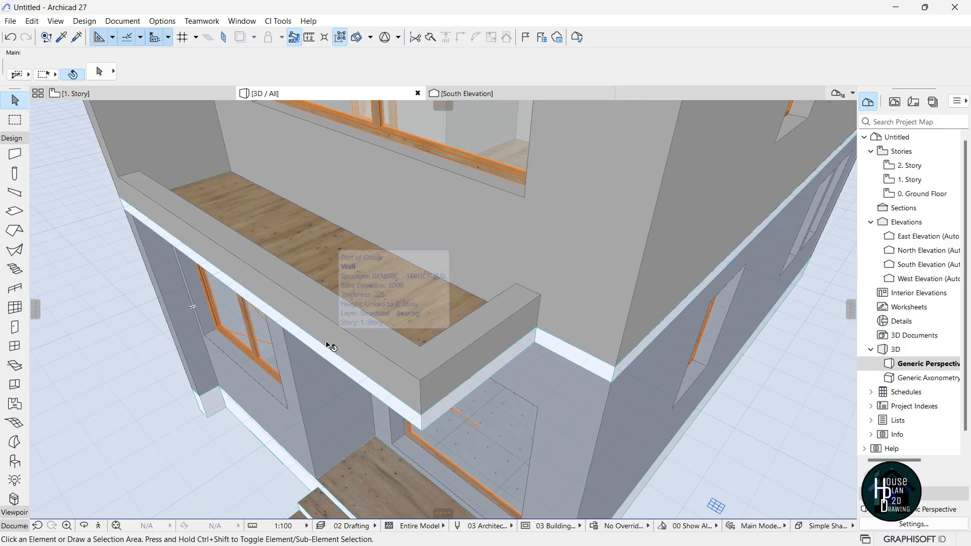
left_click(14, 289)
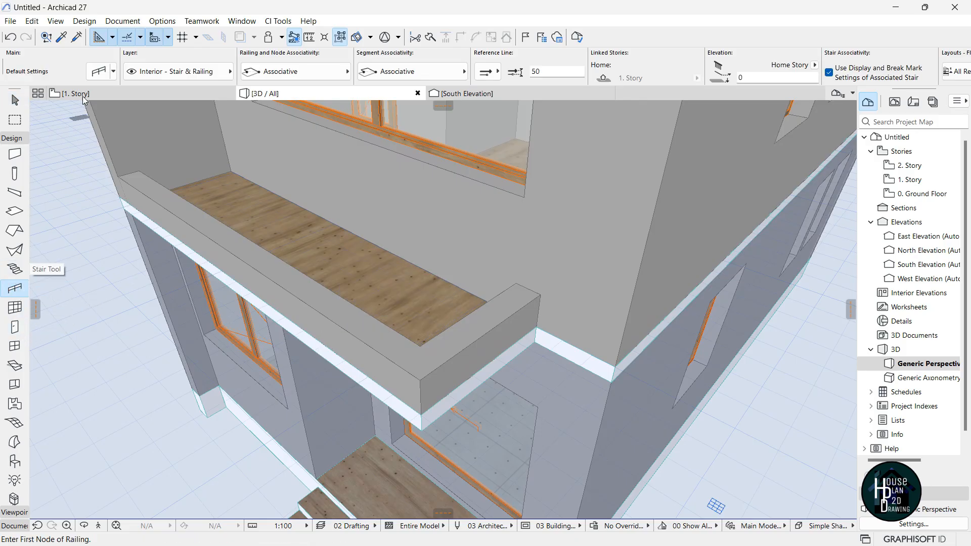
left_click(106, 76)
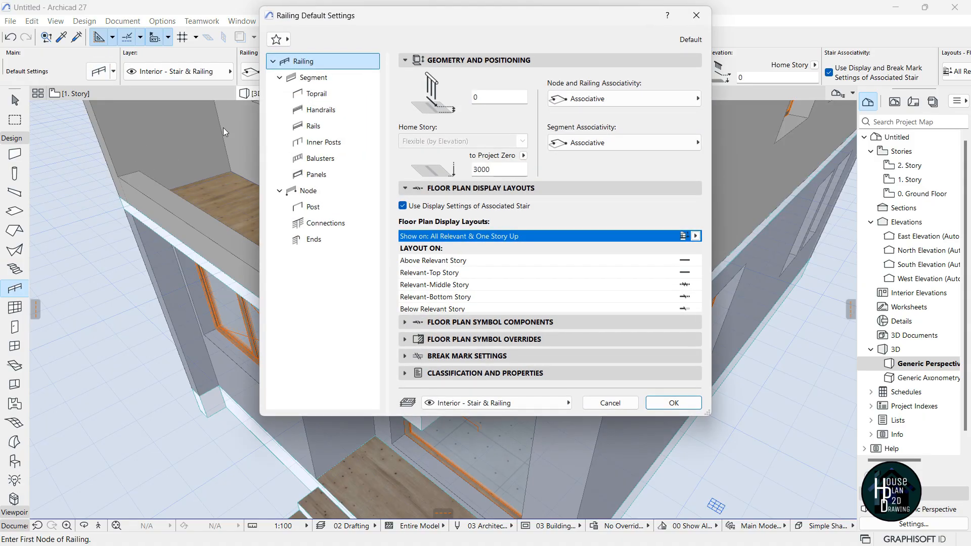
left_click(277, 40)
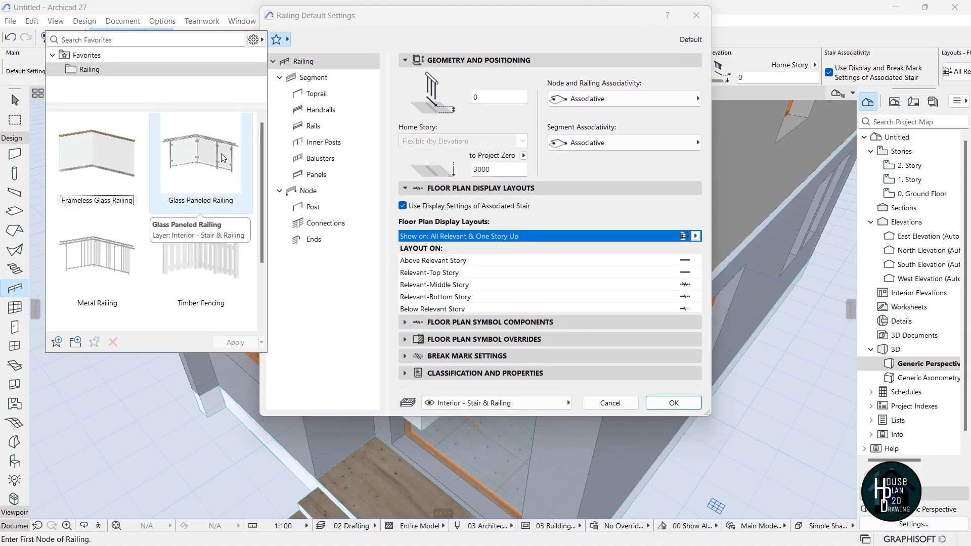
double_click(203, 150)
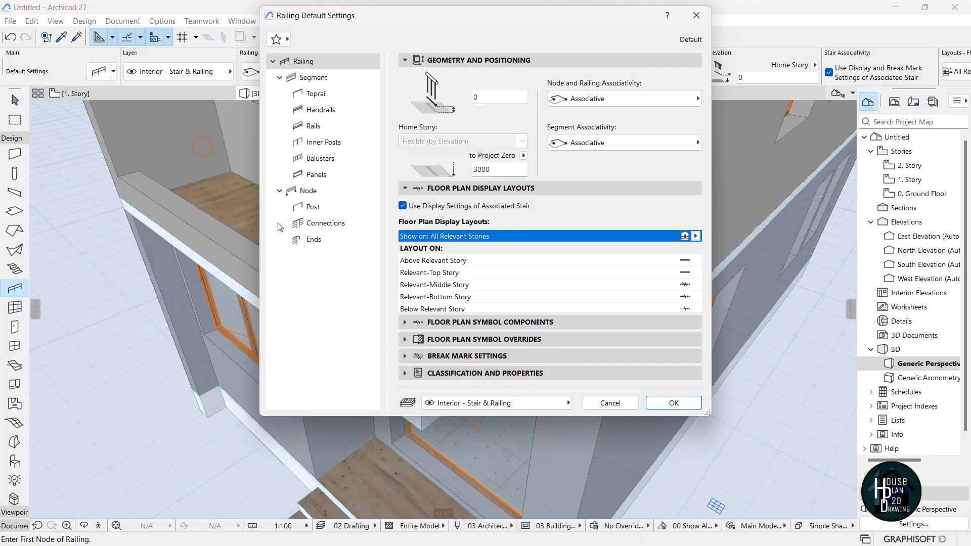
left_click(674, 403)
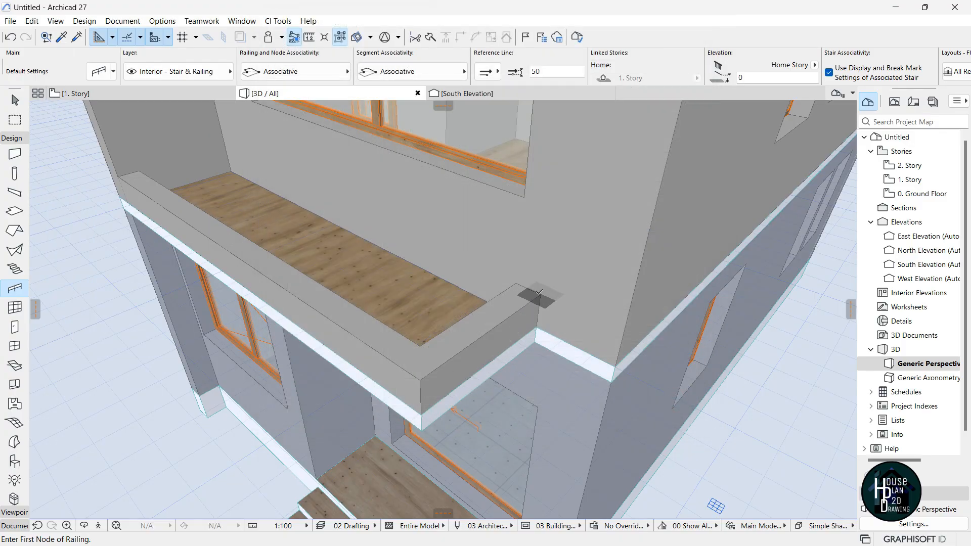
Draw the railing along the top outer edge of both balcony parapets, from the house corner to the far side wall, with its reference line on the outside.
left_click(539, 293)
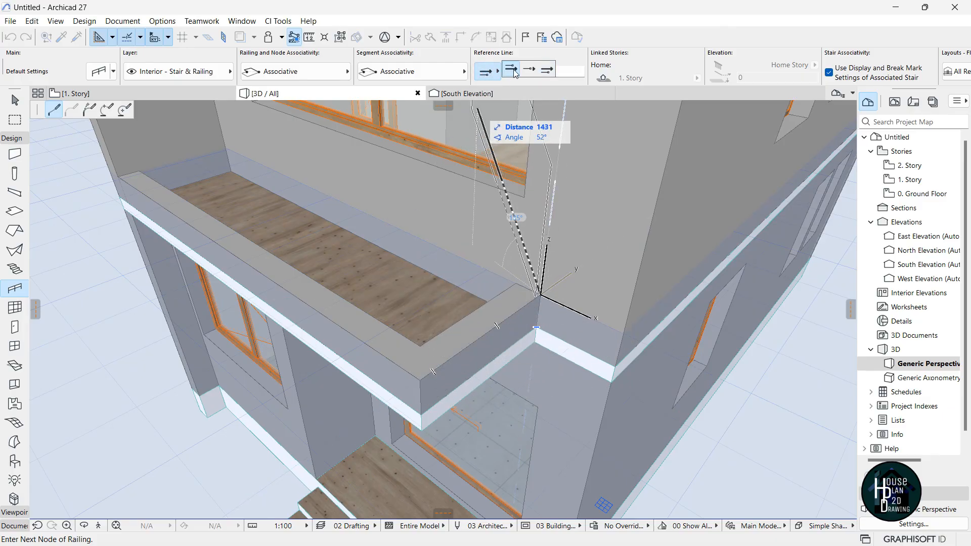
left_click(512, 70)
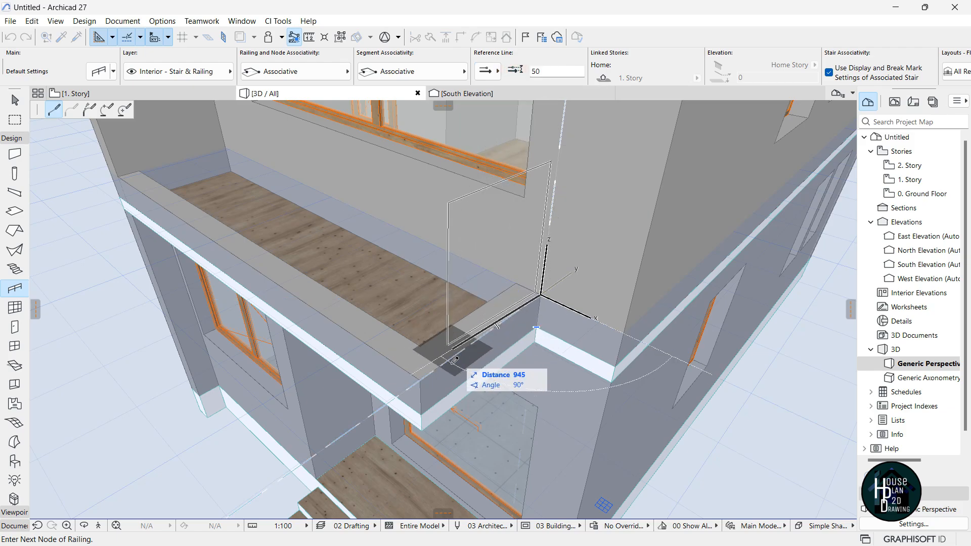
left_click(419, 379)
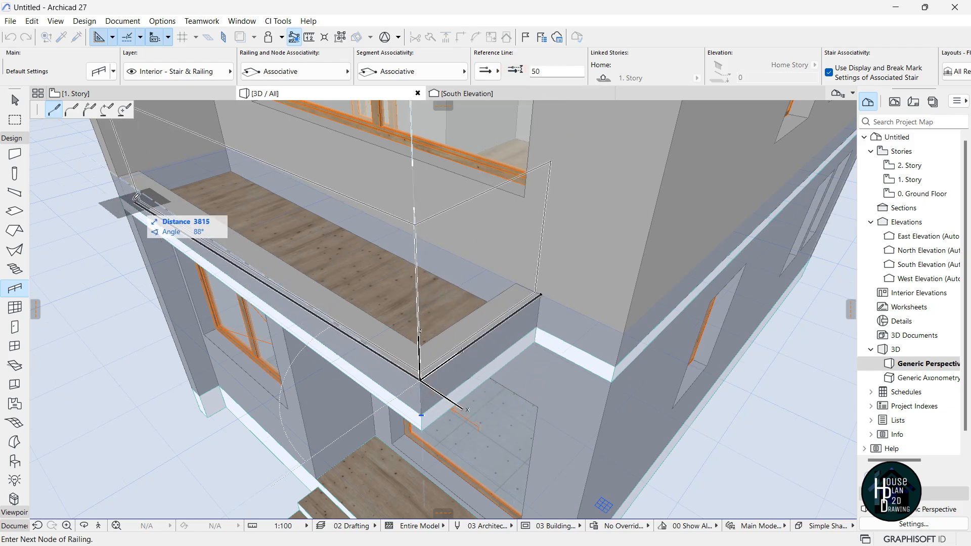
scroll(147, 208, "up", 5)
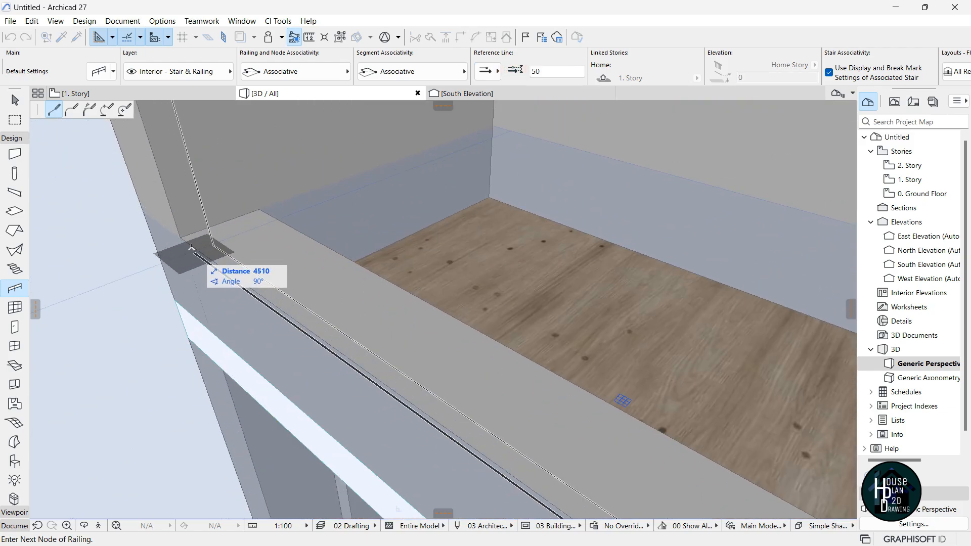
double_click(182, 236)
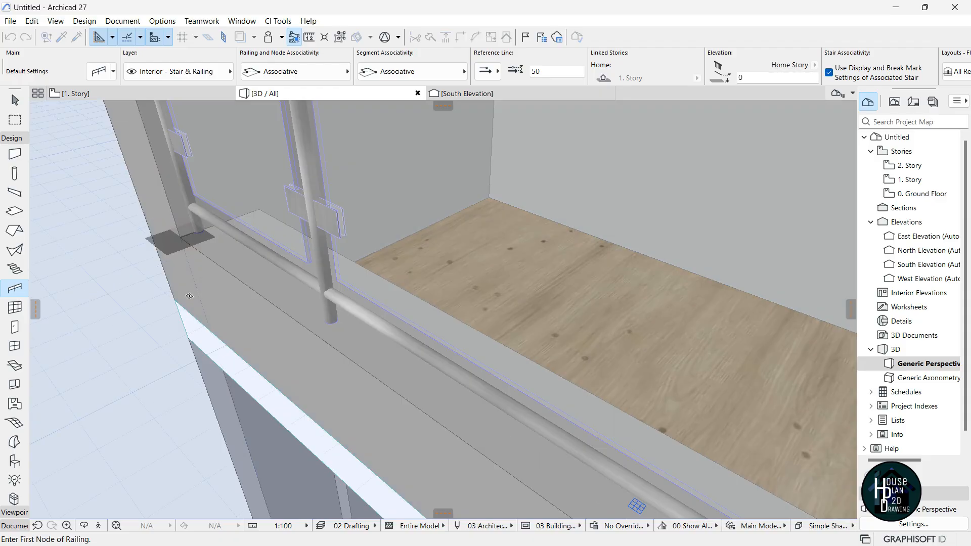
Examine the new glass railing's corner, posts and handrails up close from around the balcony.
left_click(98, 526)
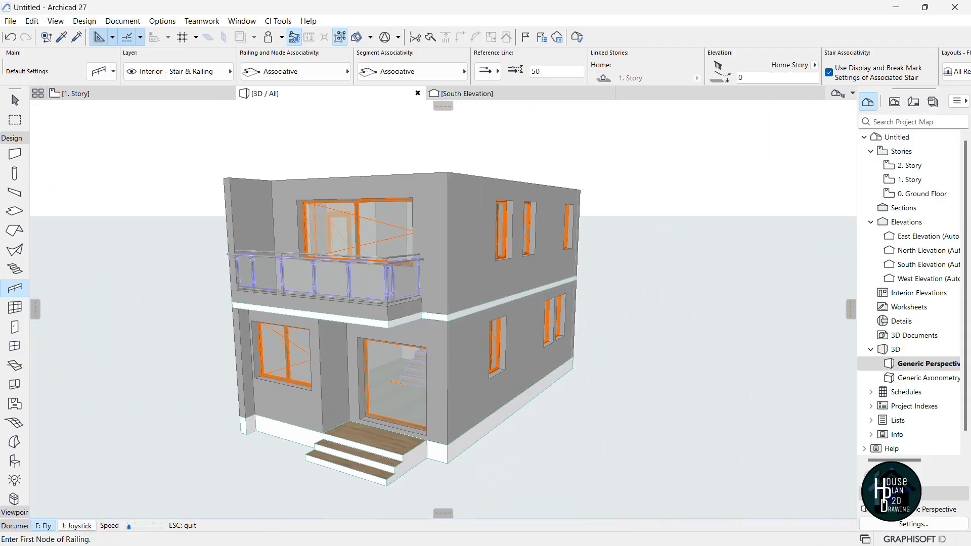
key("Up")
key("Down")
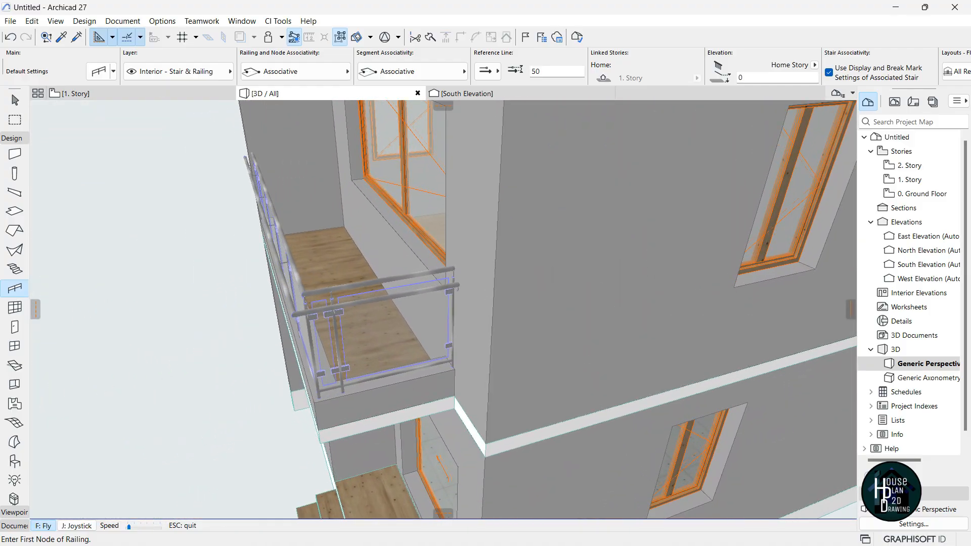
key("Up")
key("Left")
key("Right")
key("Up")
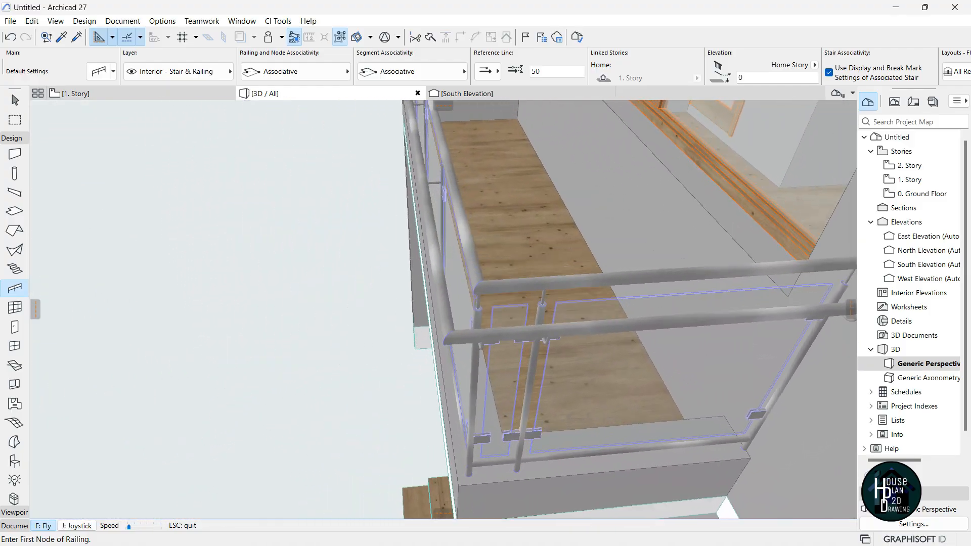
key("Up")
key("Escape")
key("Escape")
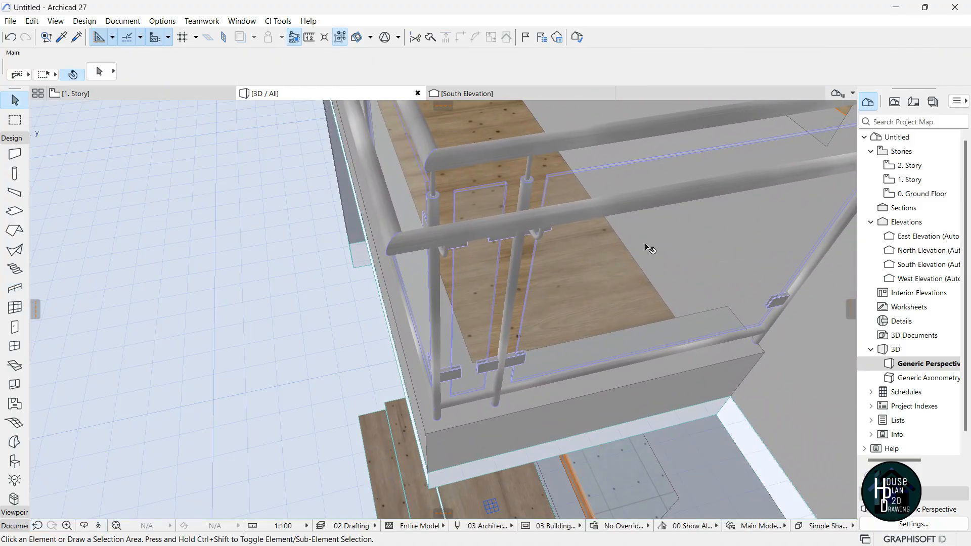
Switch the balcony railing's handrail to the inner side, facing the balcony floor.
left_click(657, 224)
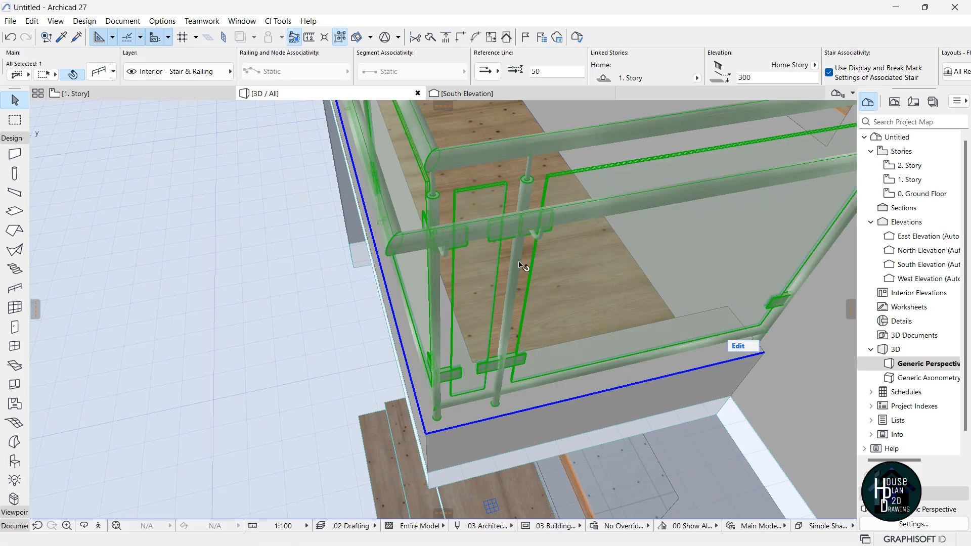
key("ctrl+t")
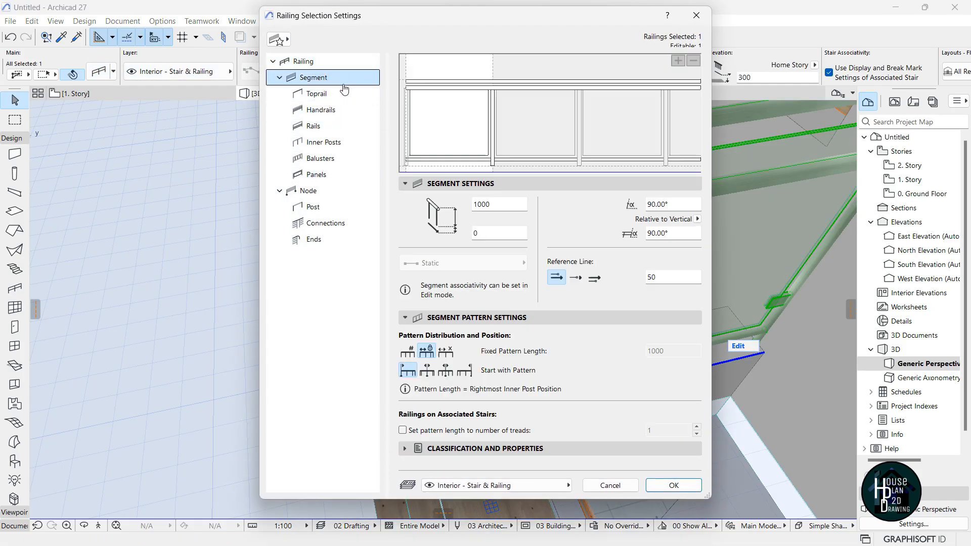
left_click(321, 110)
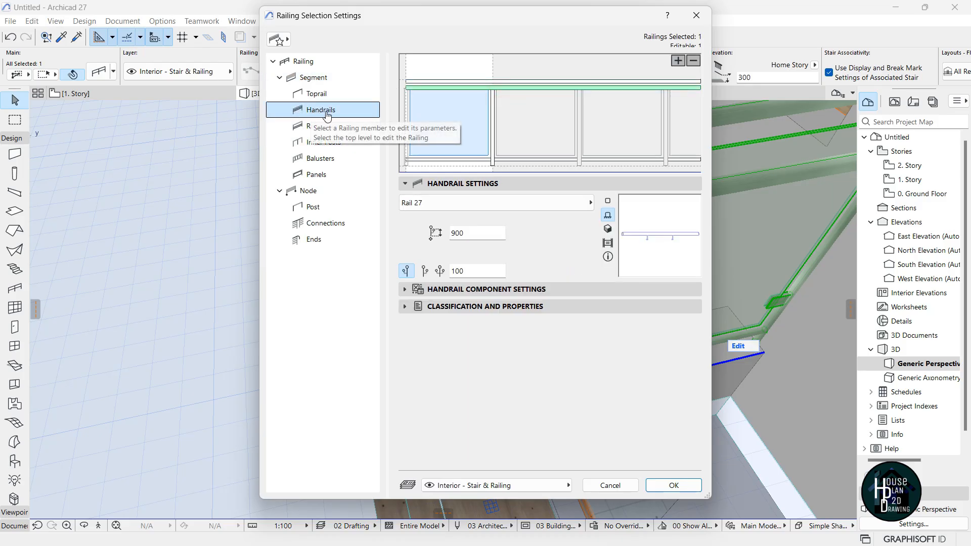
left_click(424, 272)
left_click(651, 488)
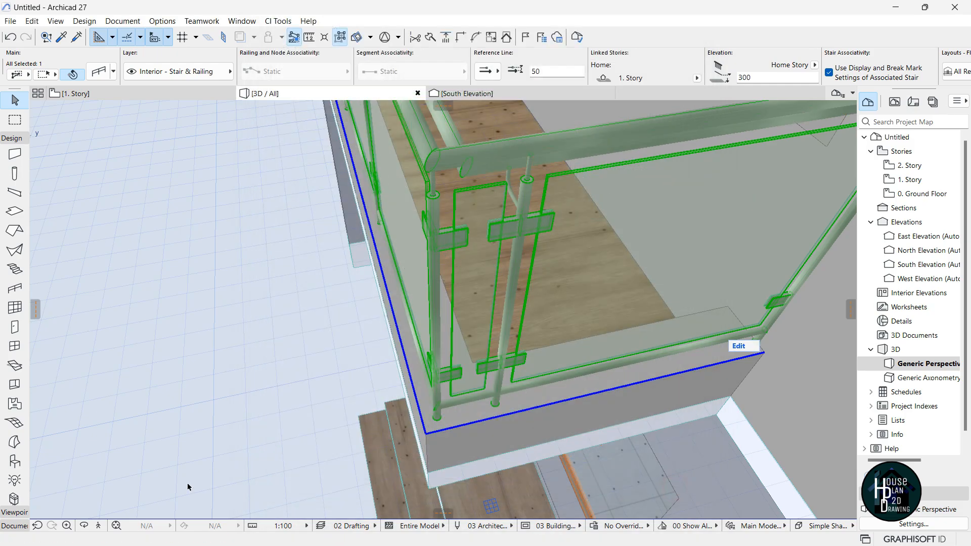
Examine the balcony railing and the front of the house from several viewpoints.
left_click(98, 528)
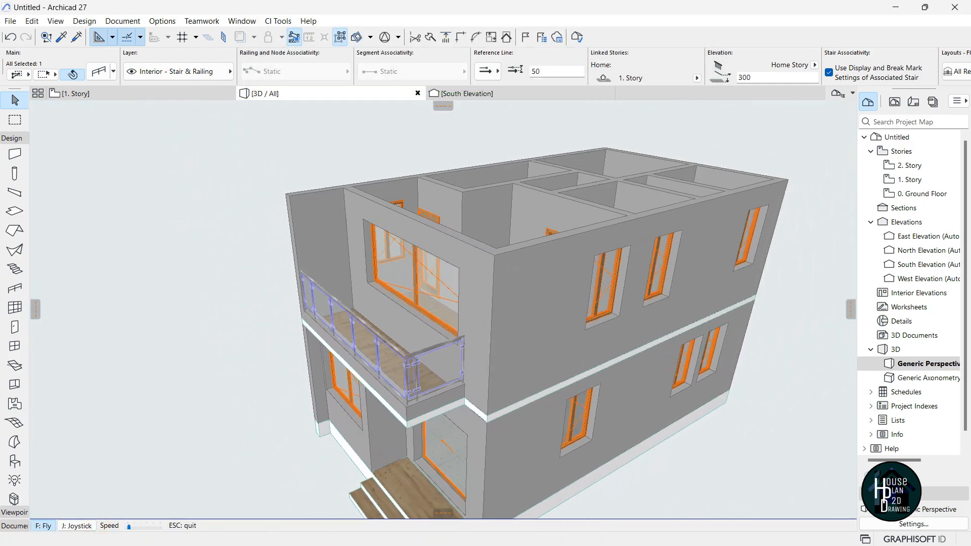
key("Page_Down")
key("Left")
key("Up")
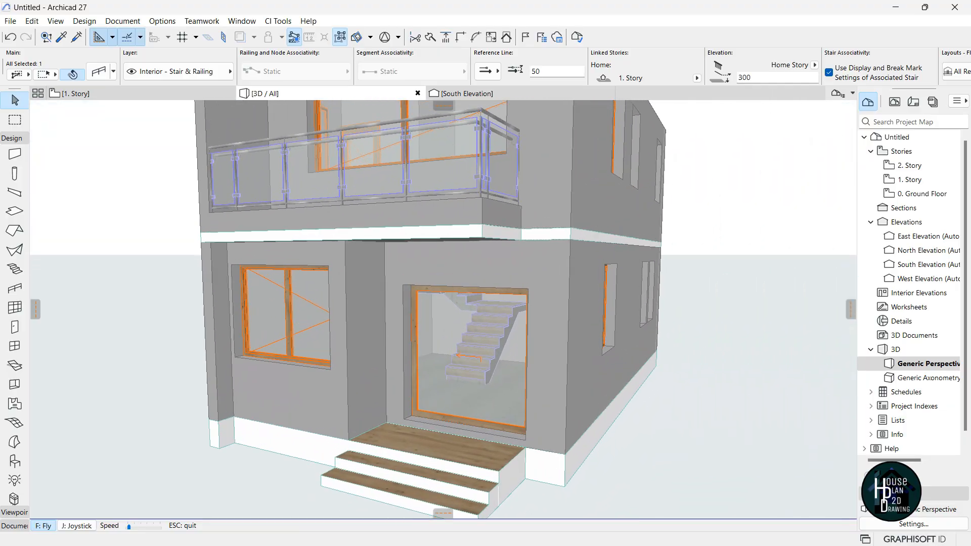
key("Down")
key("Escape")
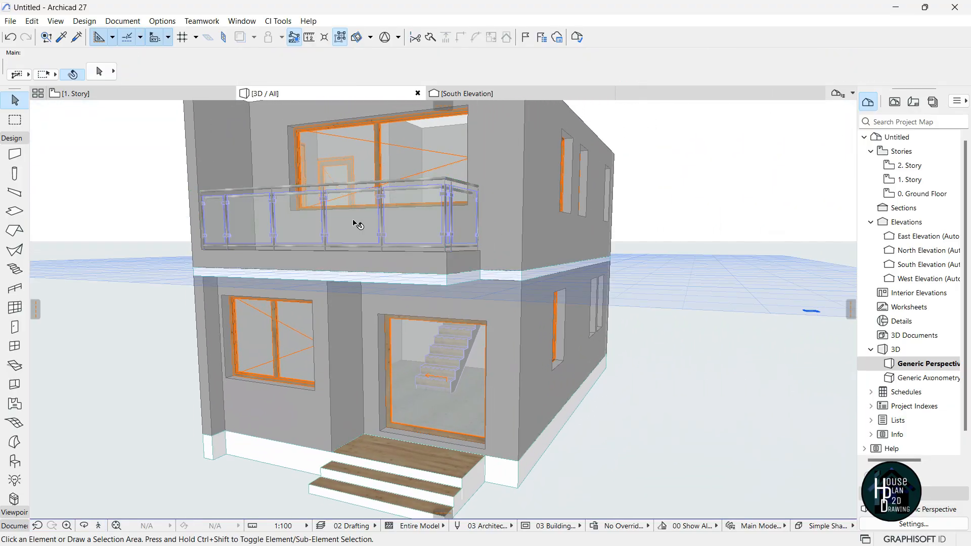
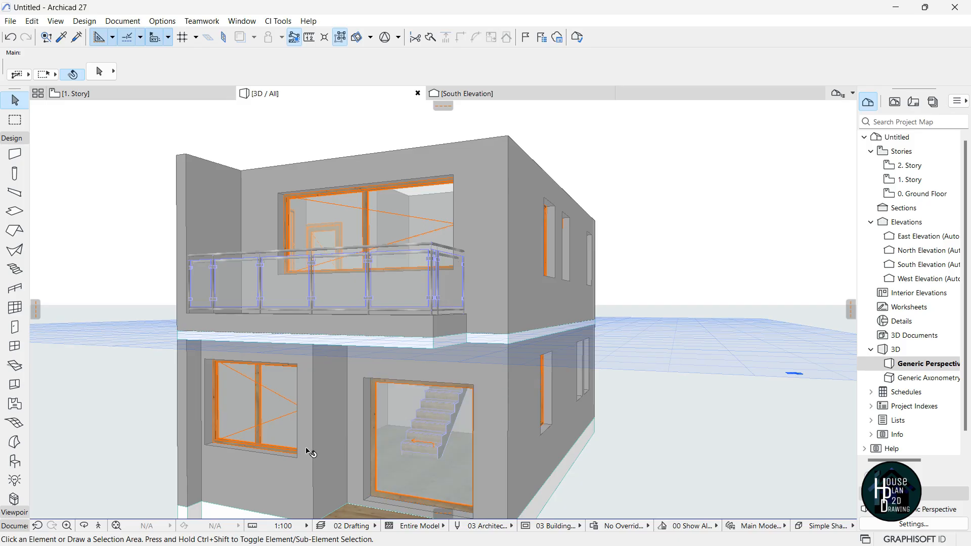
left_click(98, 525)
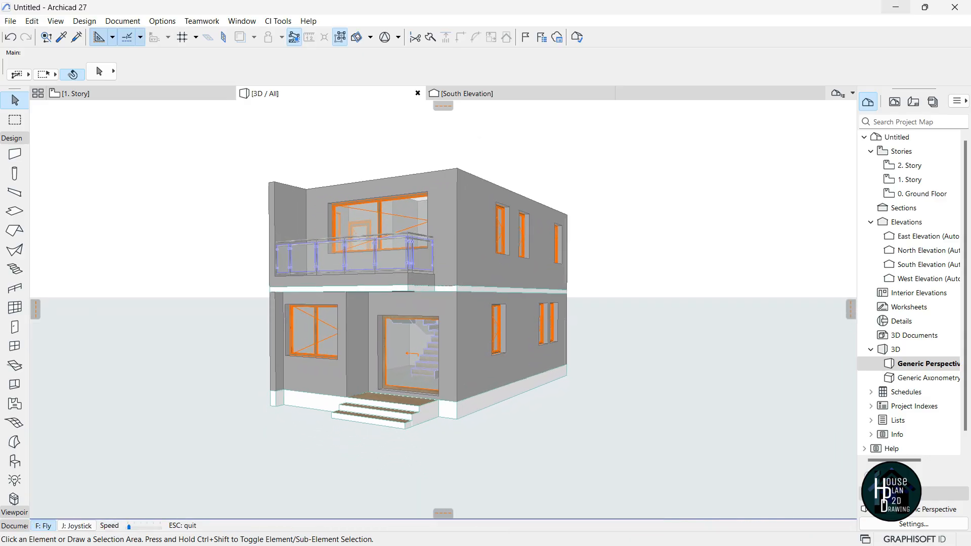
key("Escape")
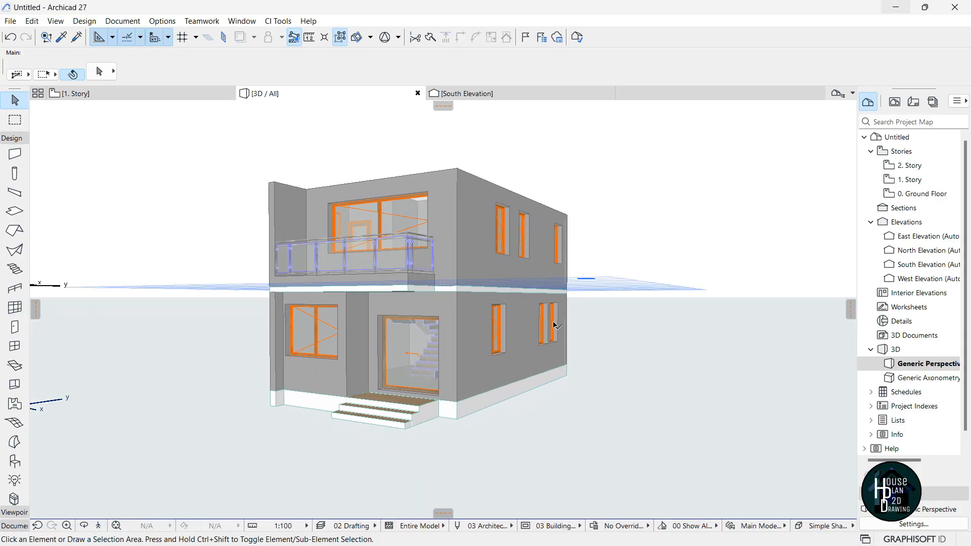
Set the height to next of the Ground Floor and 1. Story to 3500, edit the 2. Story's height, and accept the changes.
left_click(477, 260)
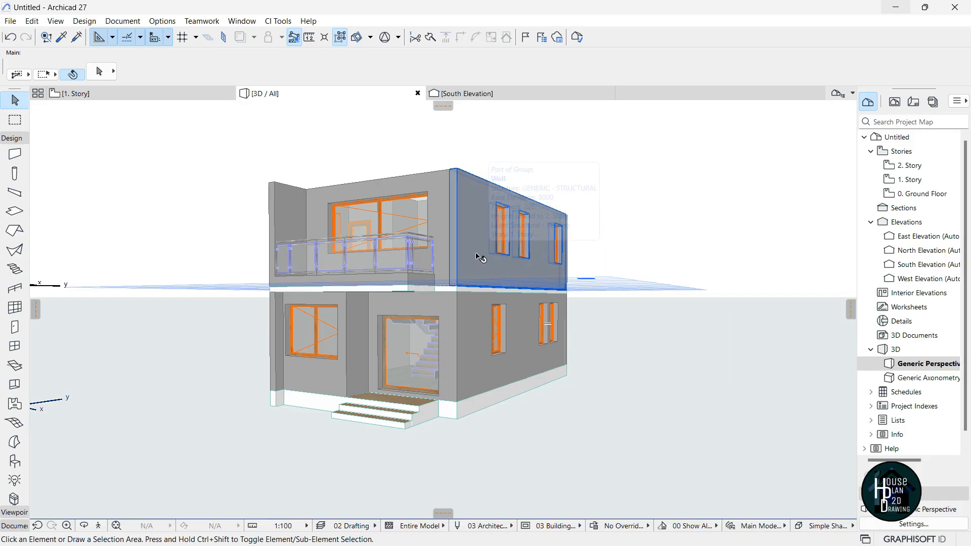
right_click(917, 197)
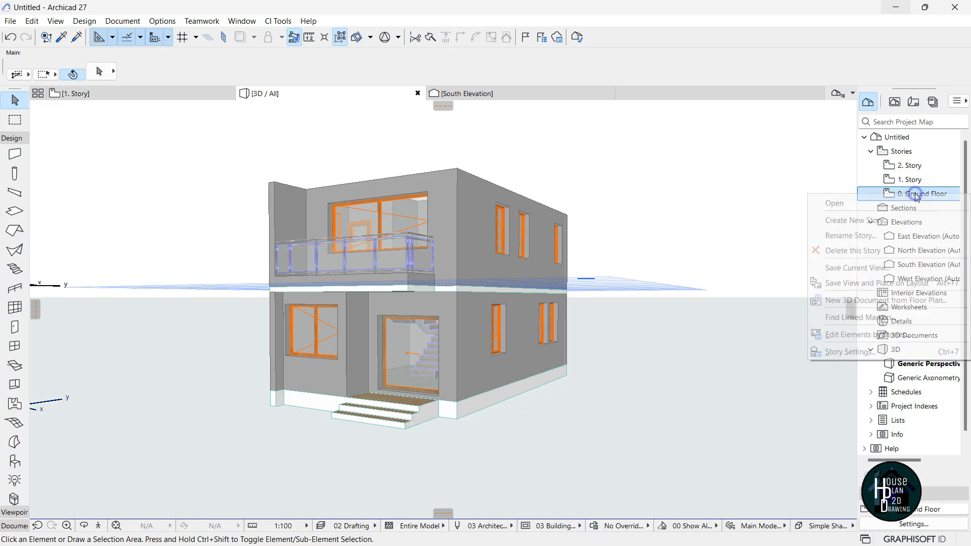
left_click(859, 352)
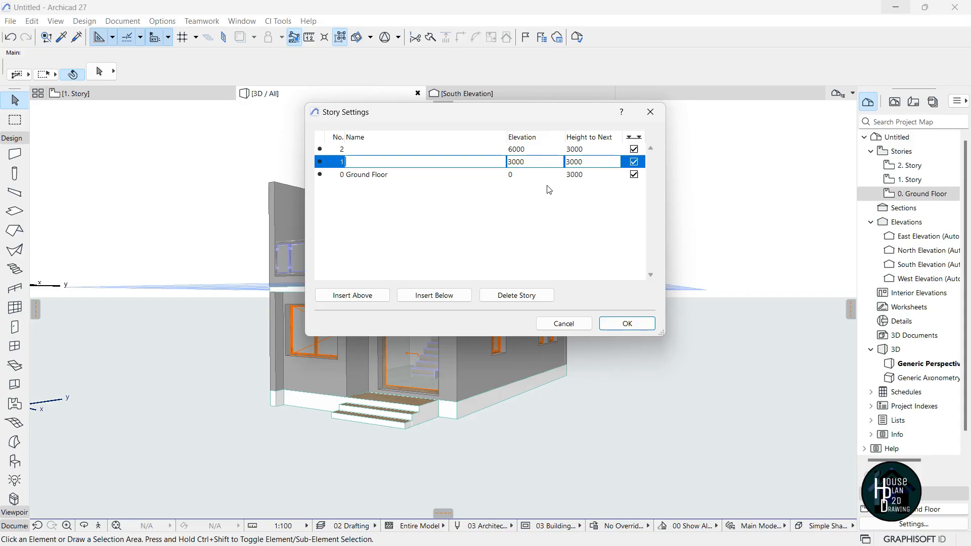
left_click(581, 177)
left_click(577, 179)
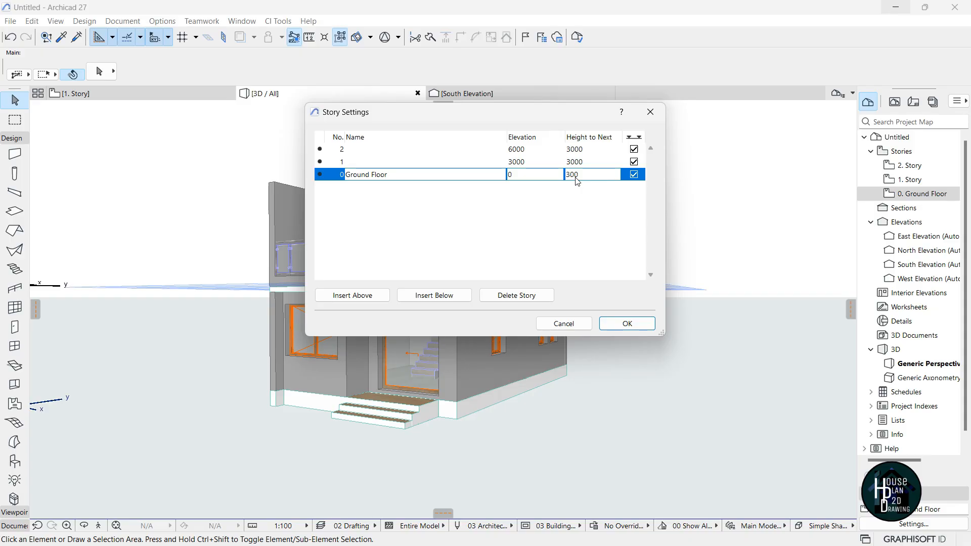
left_click(574, 164)
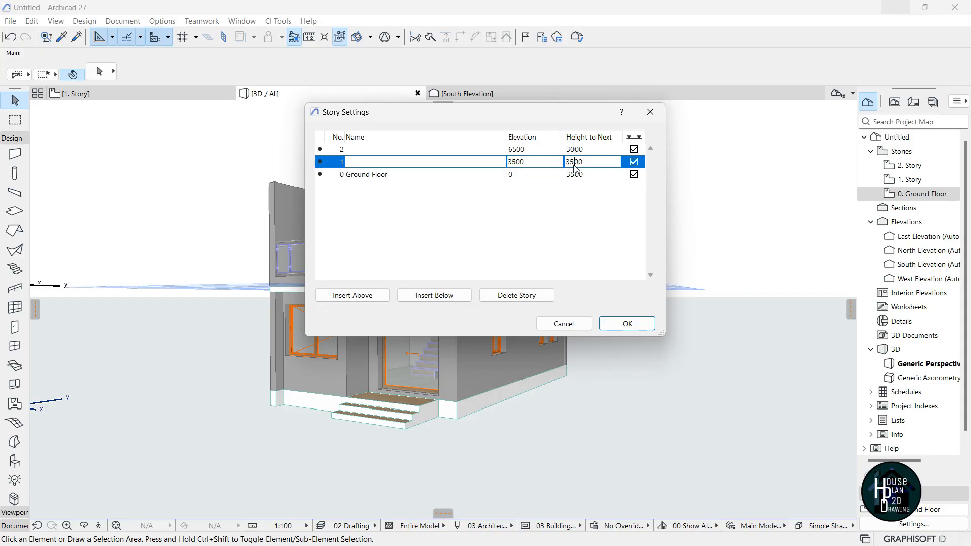
left_click(576, 150)
left_click(574, 151)
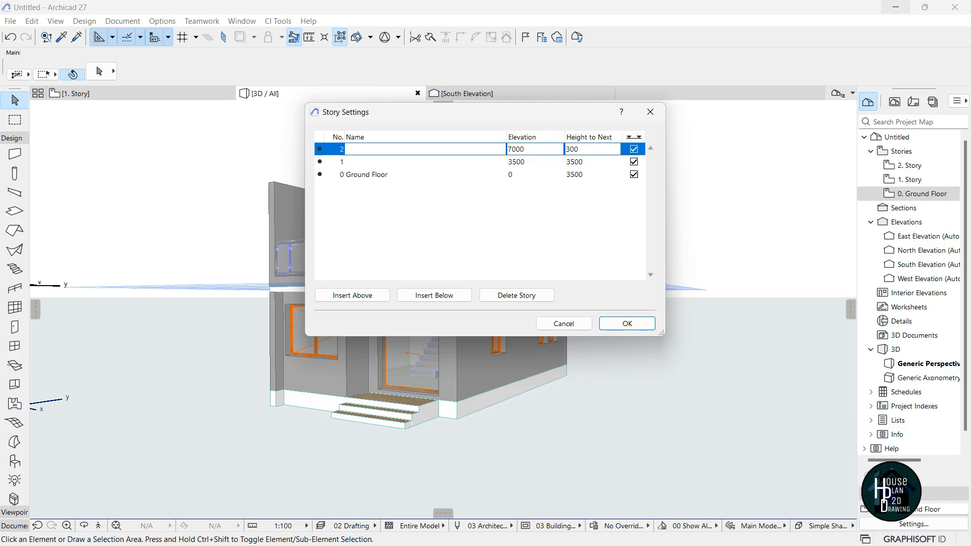
key("ctrl+a")
left_click(627, 322)
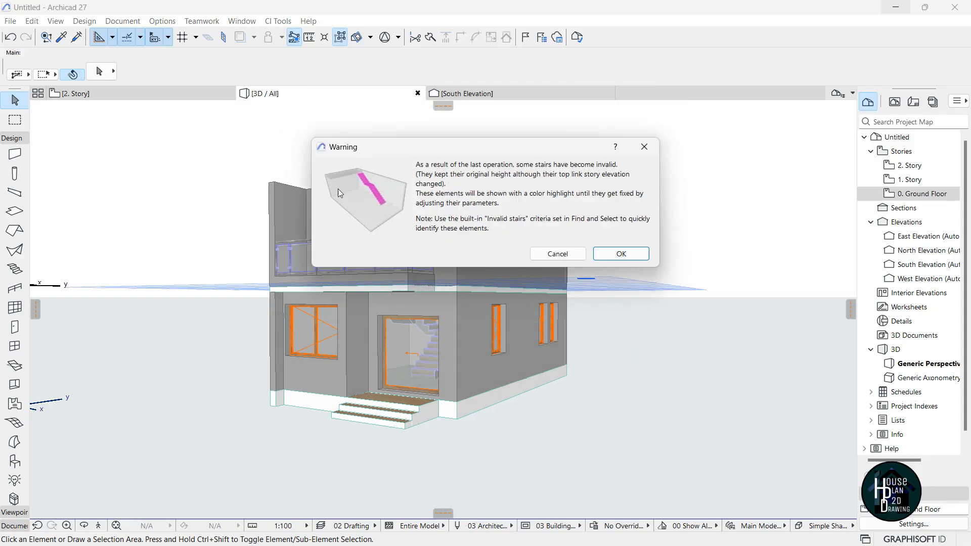
left_click(621, 254)
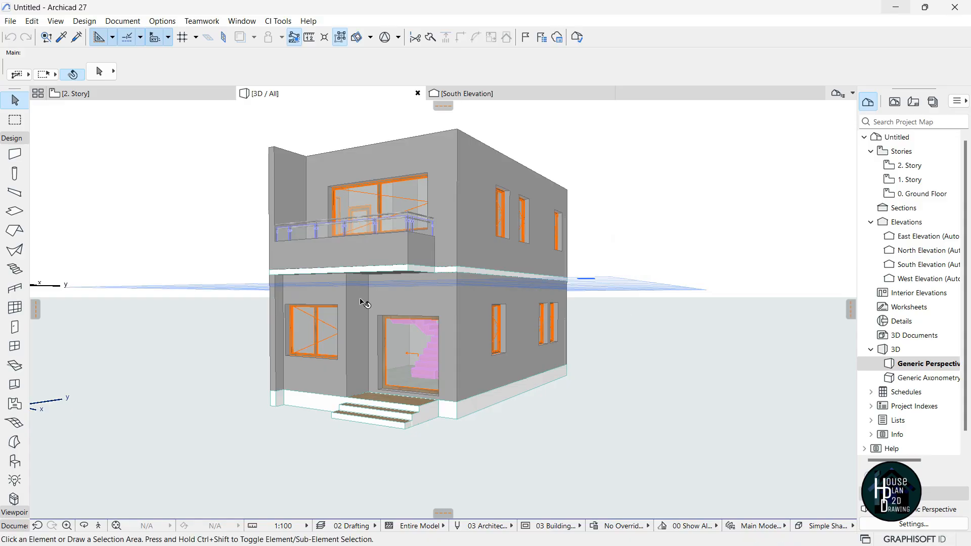
Lower the front and side parapet walls of the 1. Story balcony together to a height of 300.
left_click(98, 526)
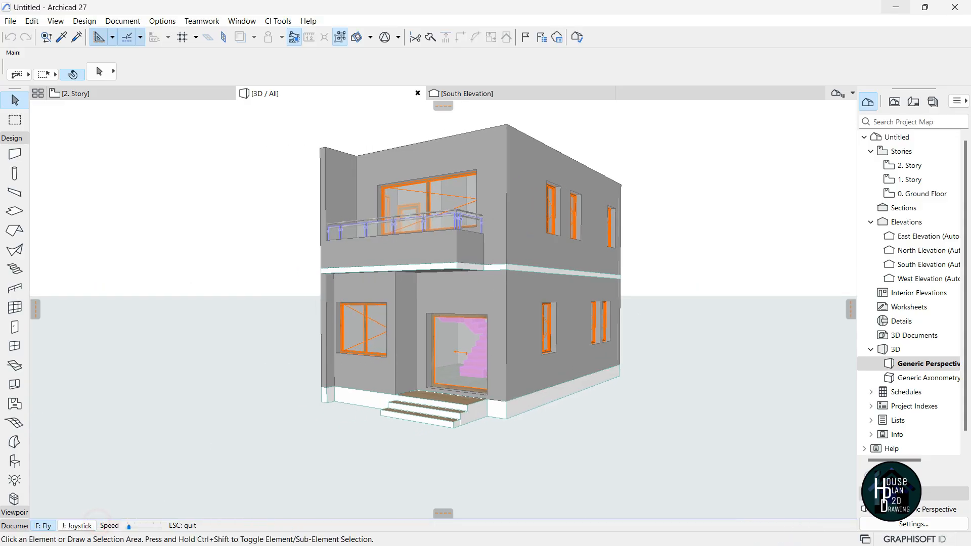
key("Up")
key("Escape")
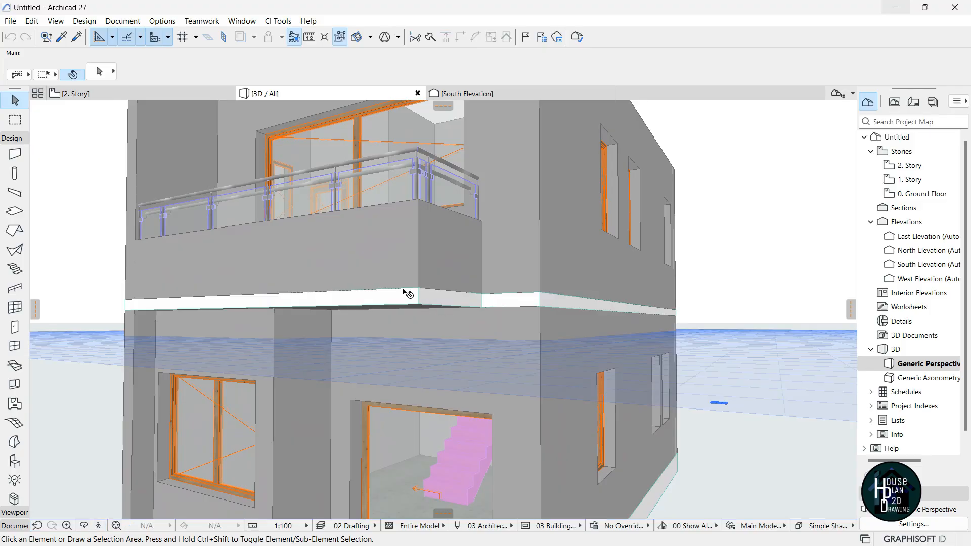
left_click(429, 277)
key("Escape")
left_click(407, 285)
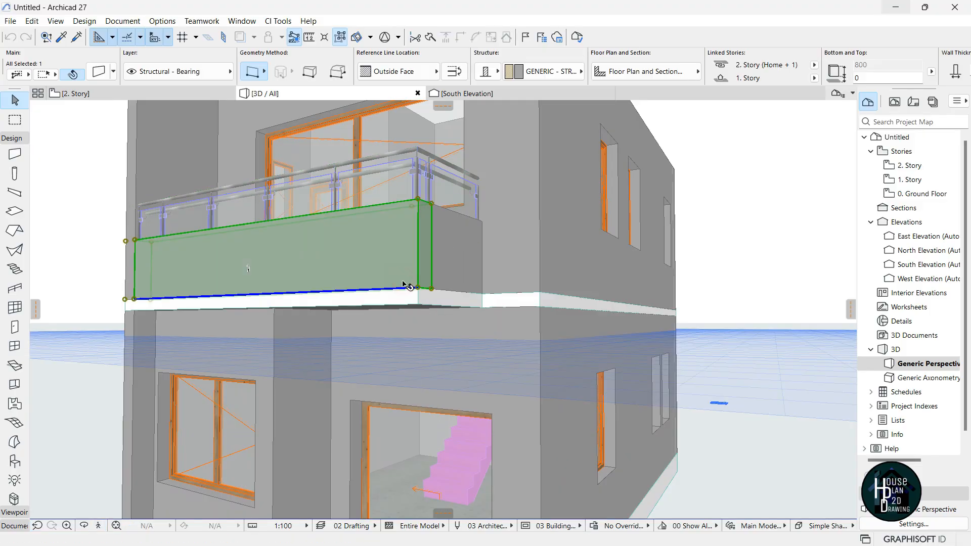
left_click(447, 281, "shift")
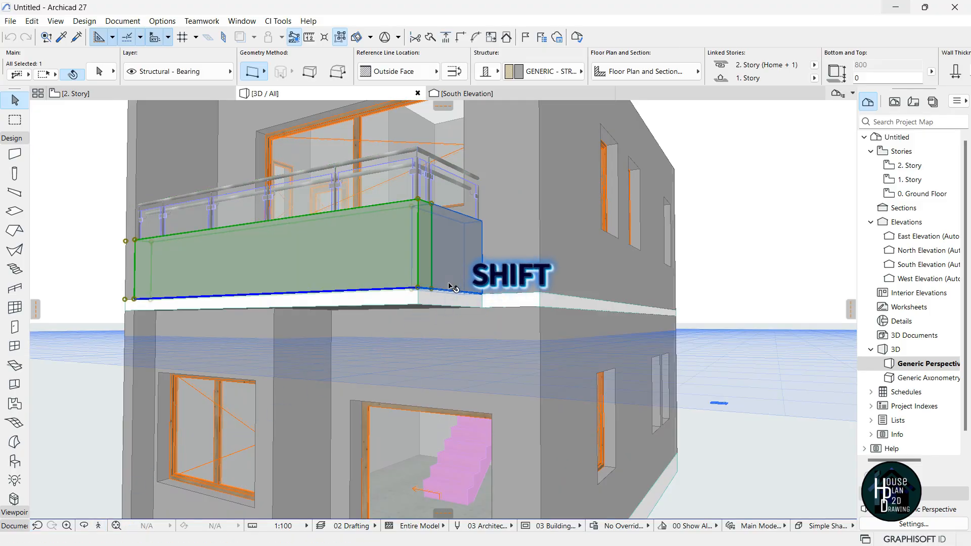
left_click(419, 200)
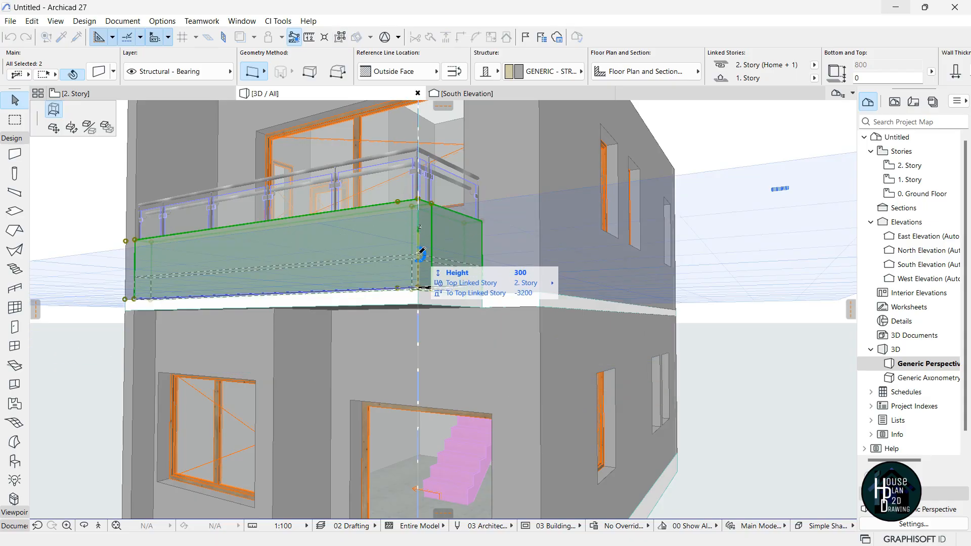
left_click(419, 254)
key("Escape")
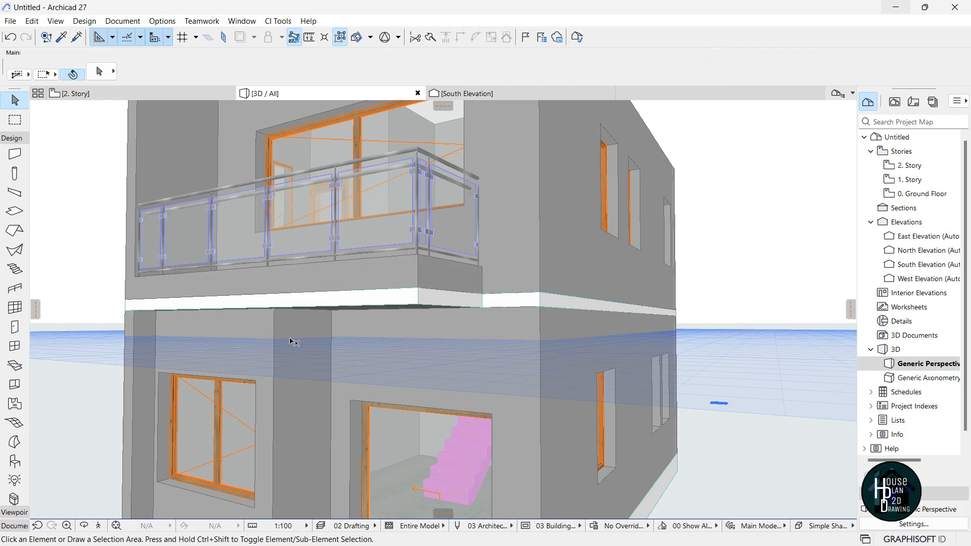
Set both the top and bottom offsets of the Ground Floor staircase to 0.
left_click(99, 525)
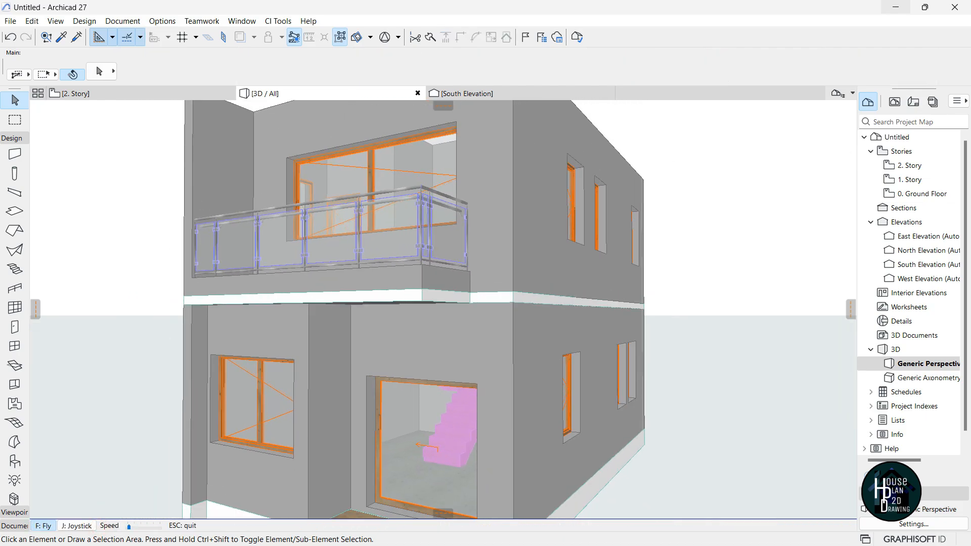
key("Up")
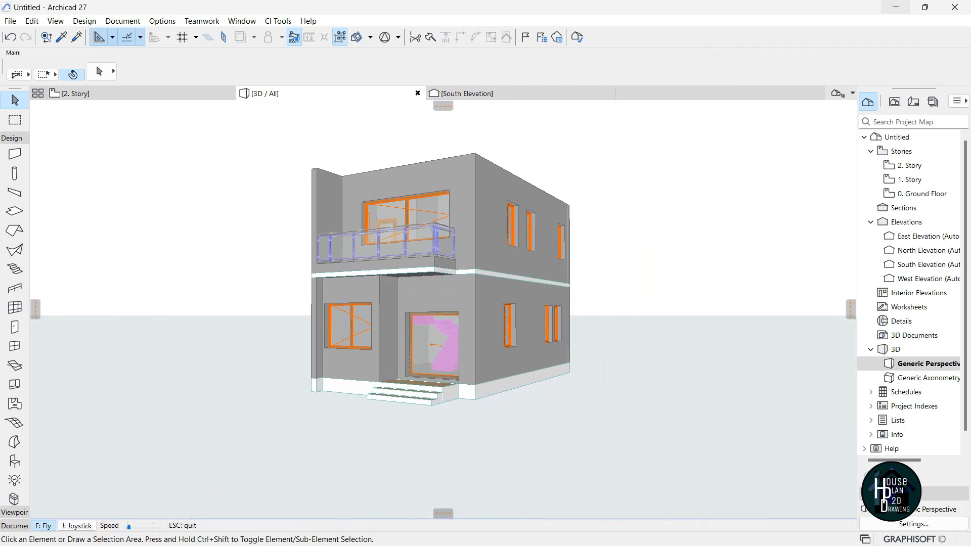
key("Up")
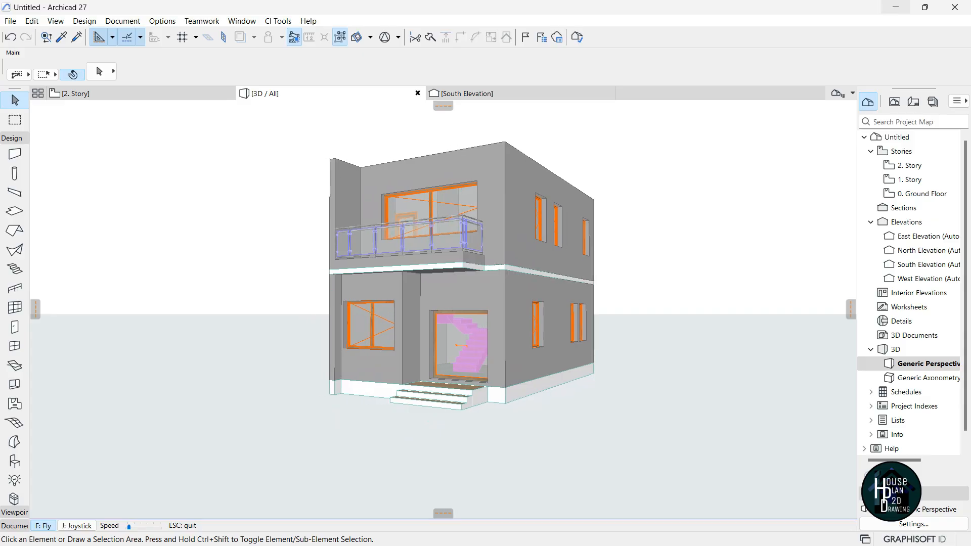
key("Up")
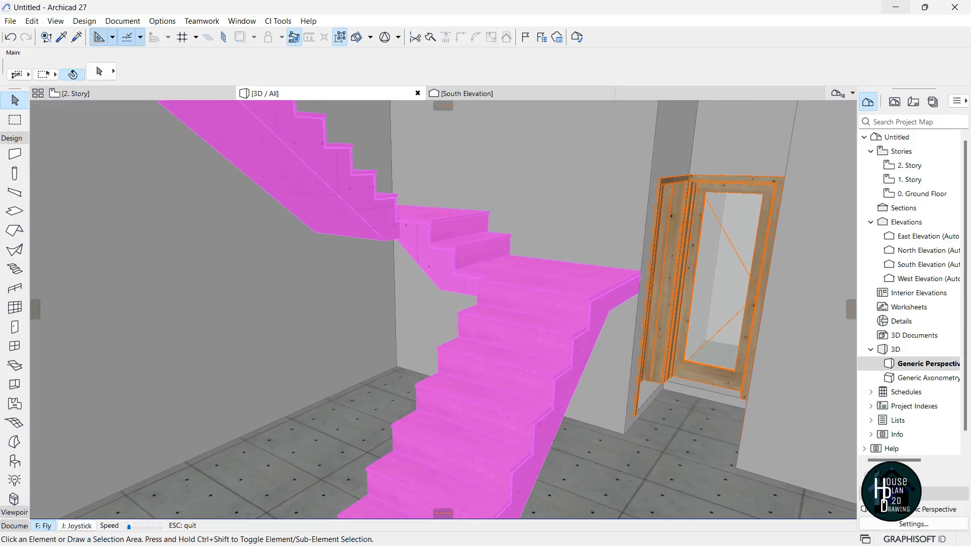
key("Escape")
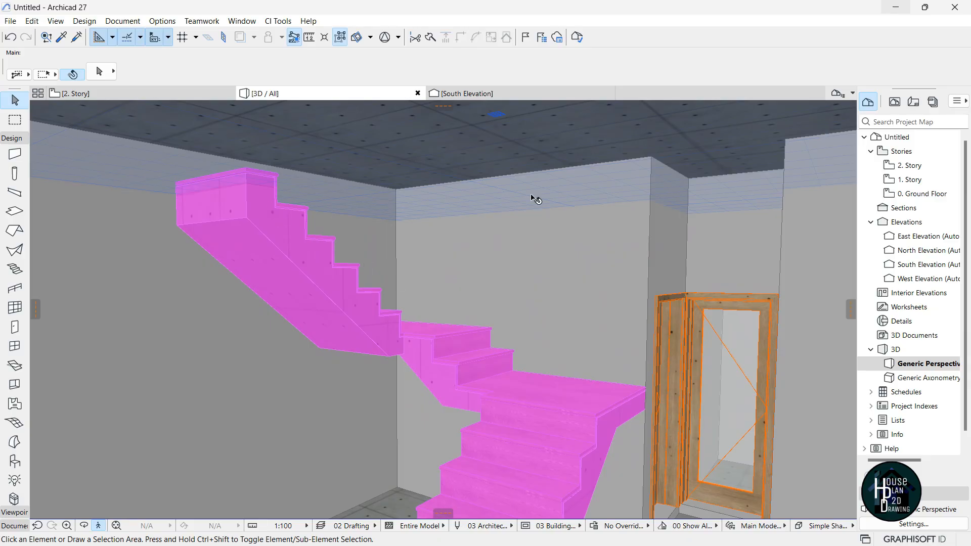
double_click(922, 194)
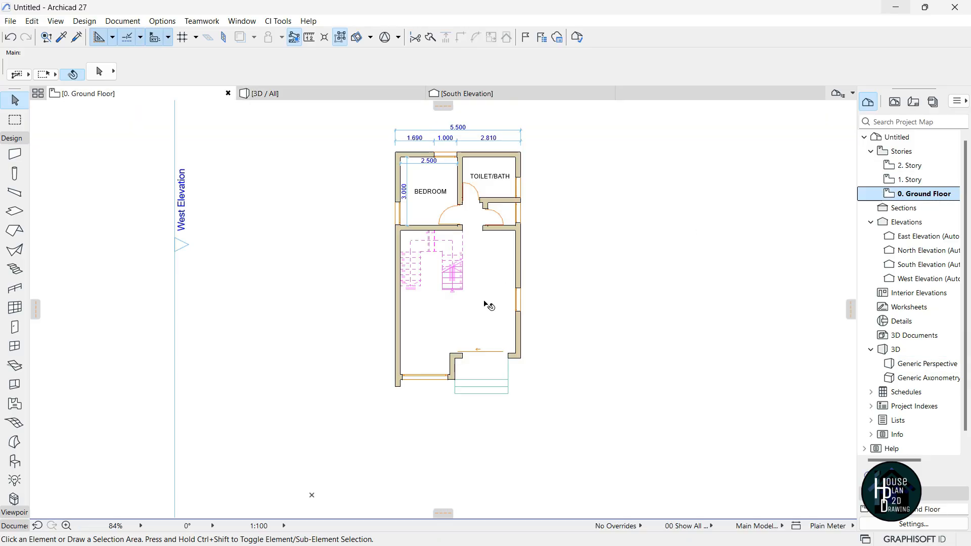
scroll(451, 260, "up", 6)
left_click(433, 212)
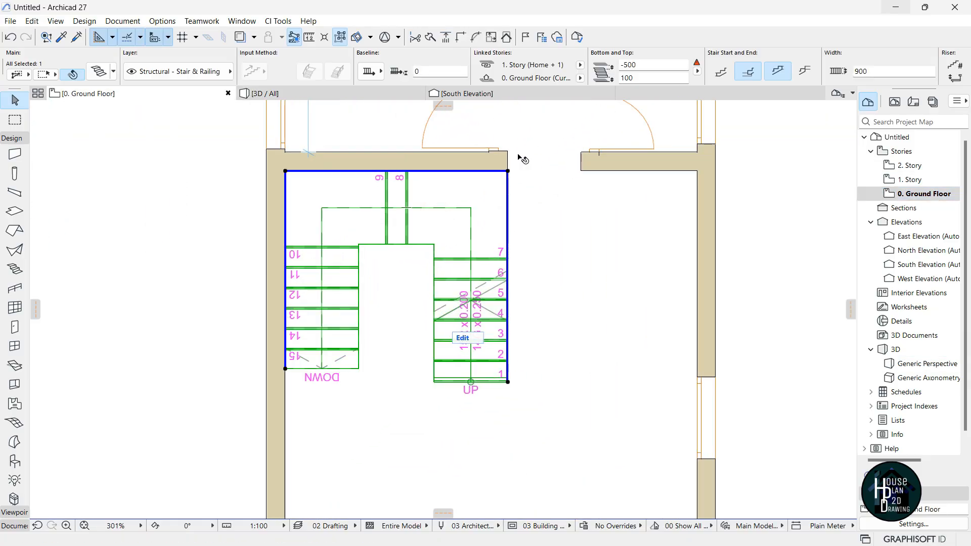
left_click(641, 64)
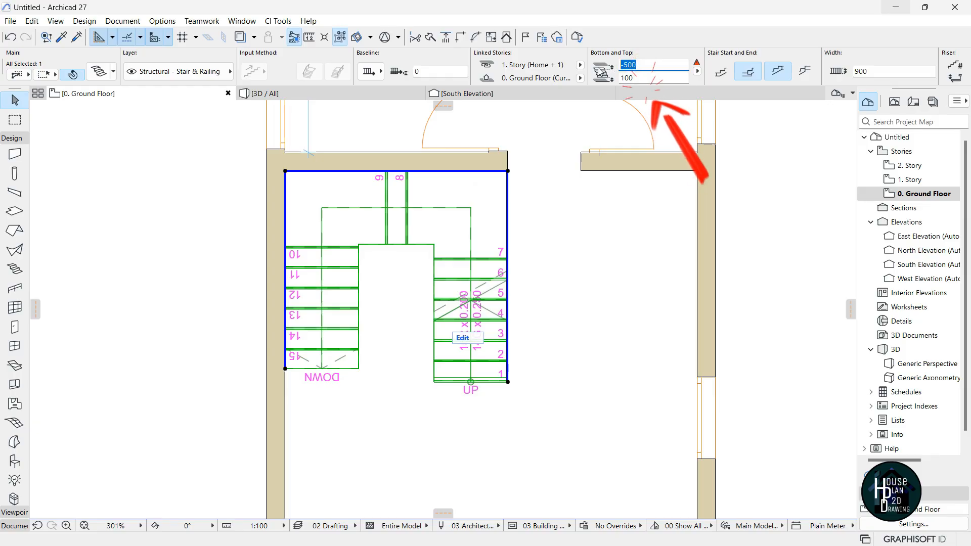
type("0")
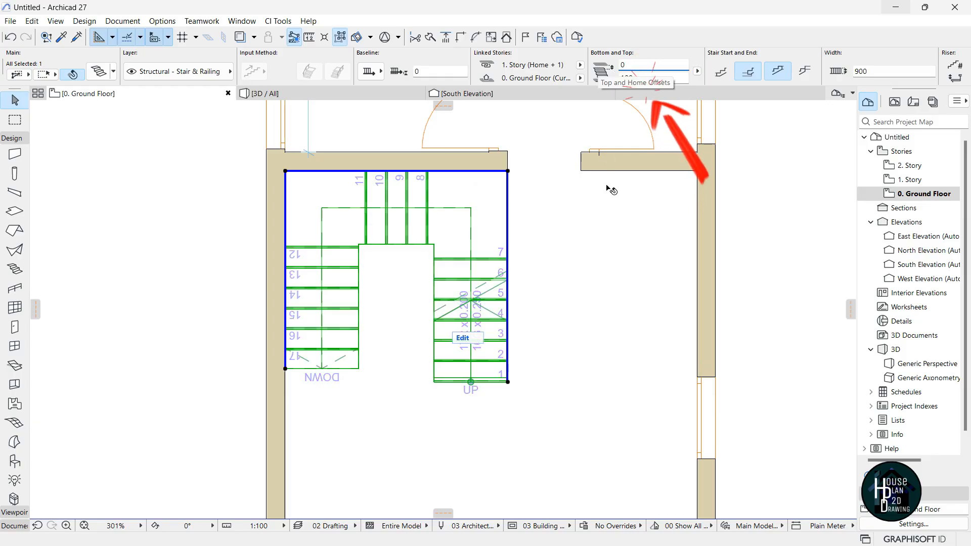
left_click(627, 78)
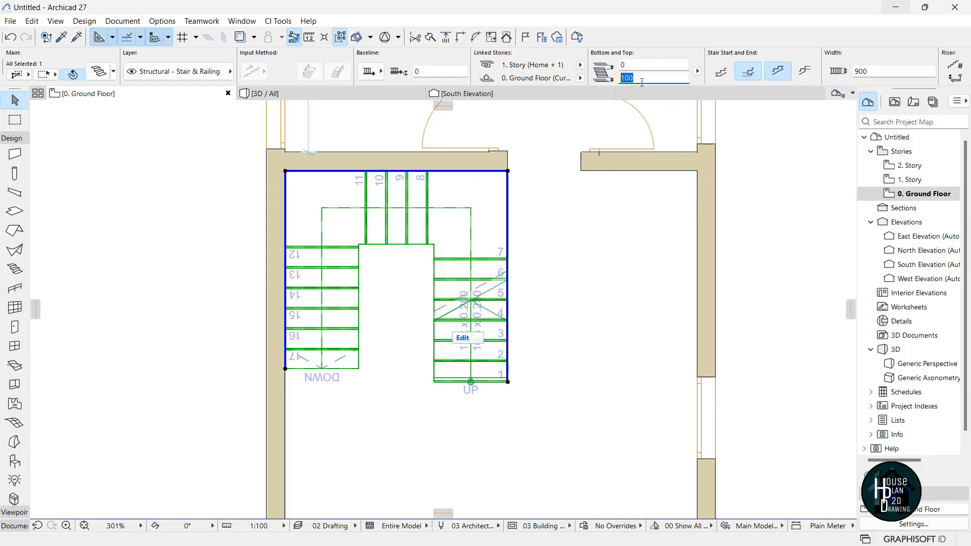
key("Return")
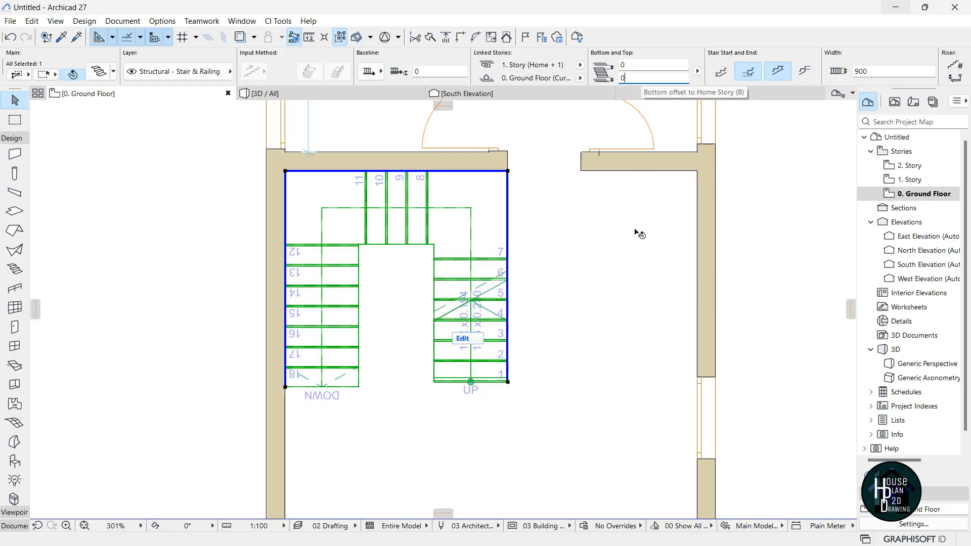
left_click(555, 290)
Check the staircase's position on the 1. Story plan and return to the Ground Floor plan.
double_click(912, 181)
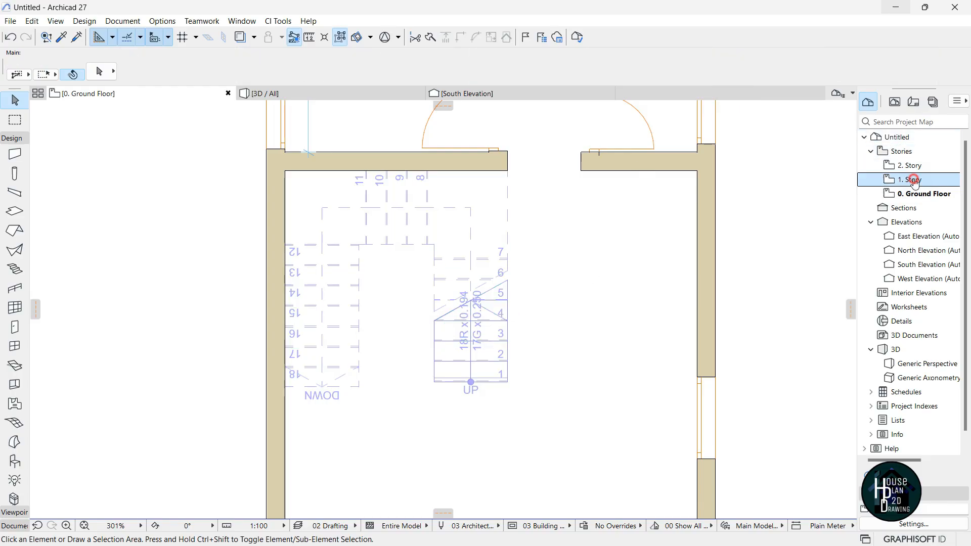
scroll(494, 249, "down", 5)
scroll(437, 325, "up", 3)
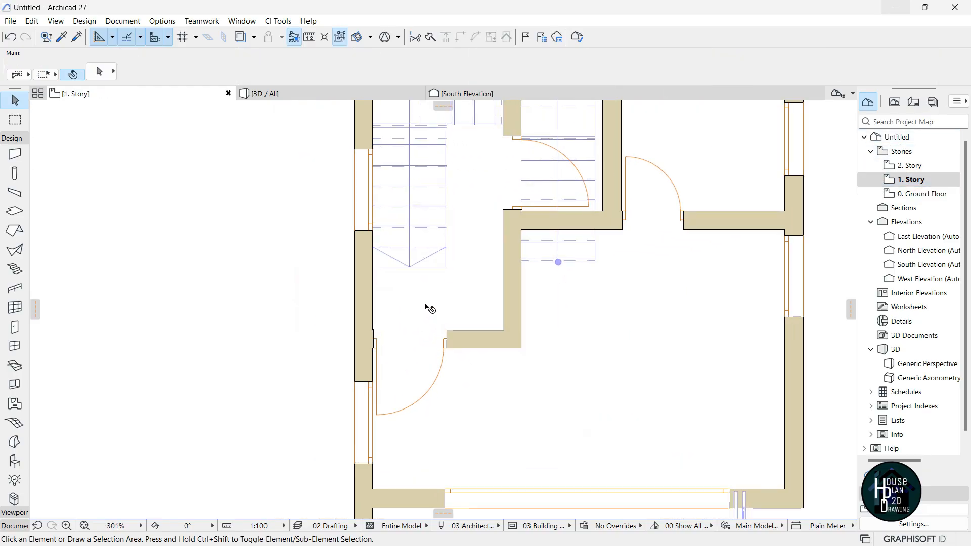
scroll(524, 186, "down", 2)
left_click(875, 179)
double_click(915, 194)
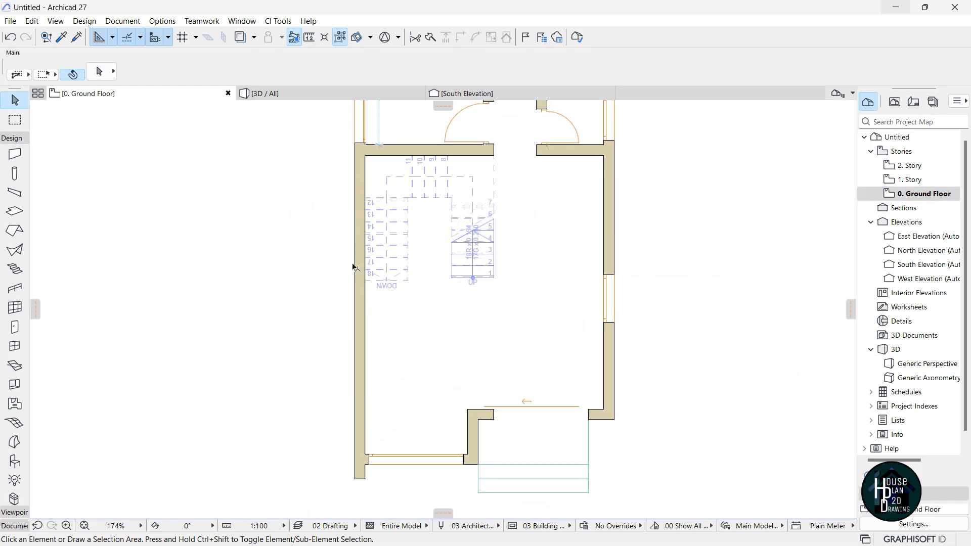
Examine in 3D where the top of the staircase meets the 1. Story floor.
left_click(293, 94)
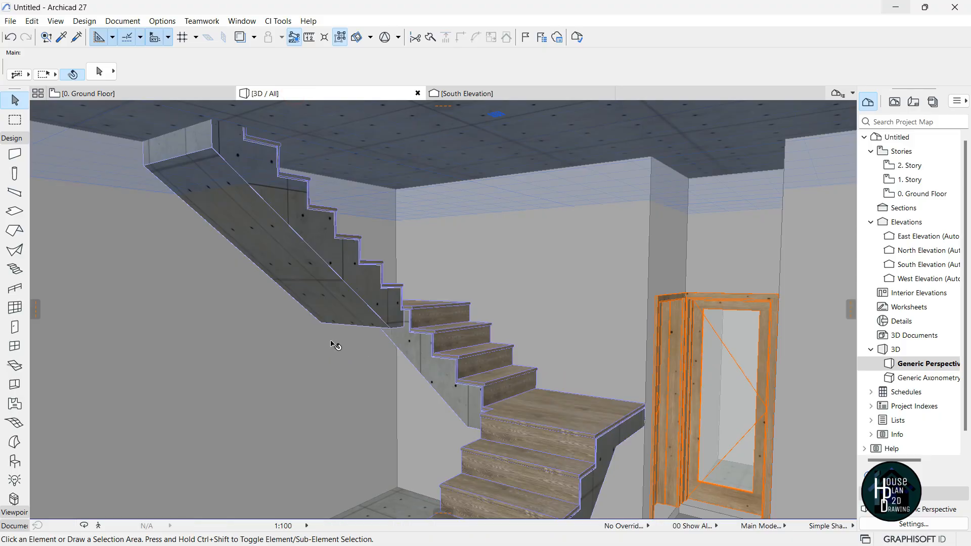
left_click(98, 526)
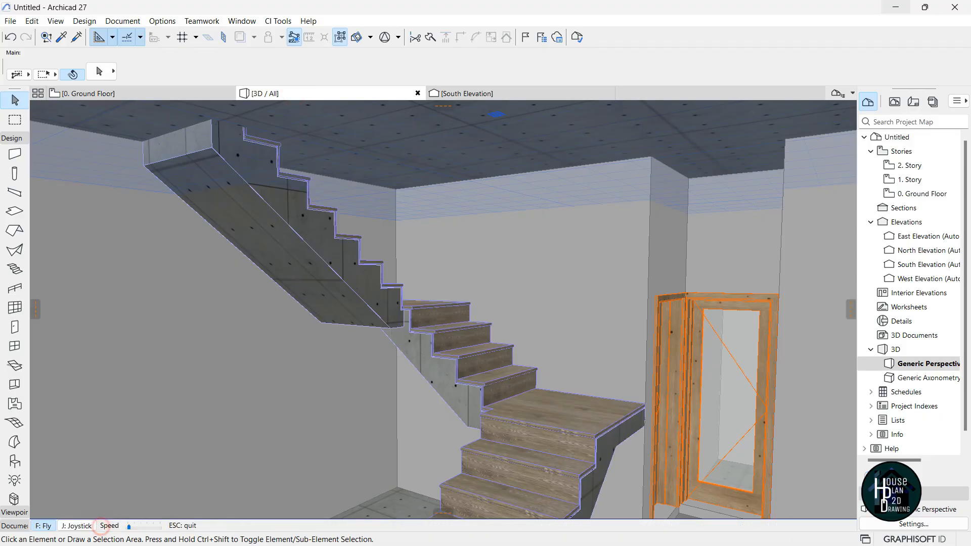
key("Up")
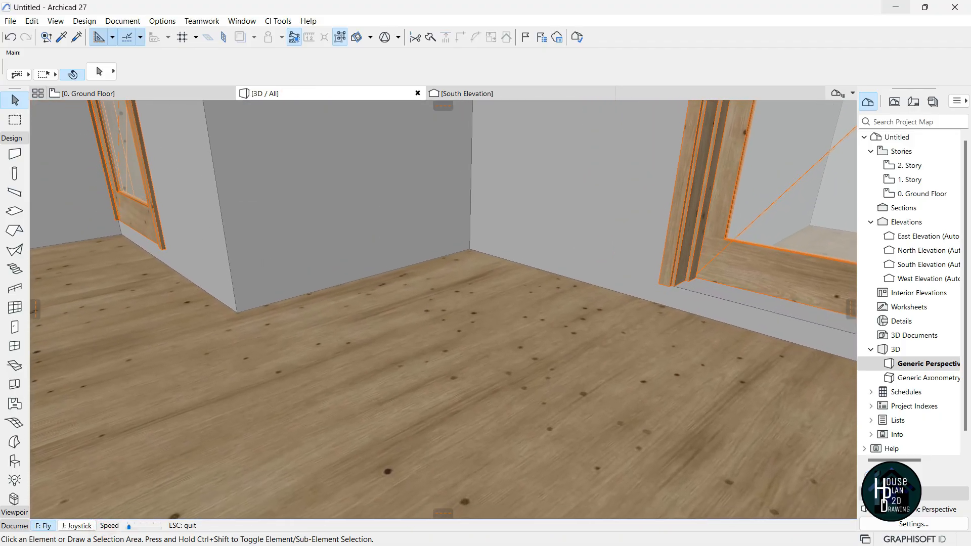
key("Up")
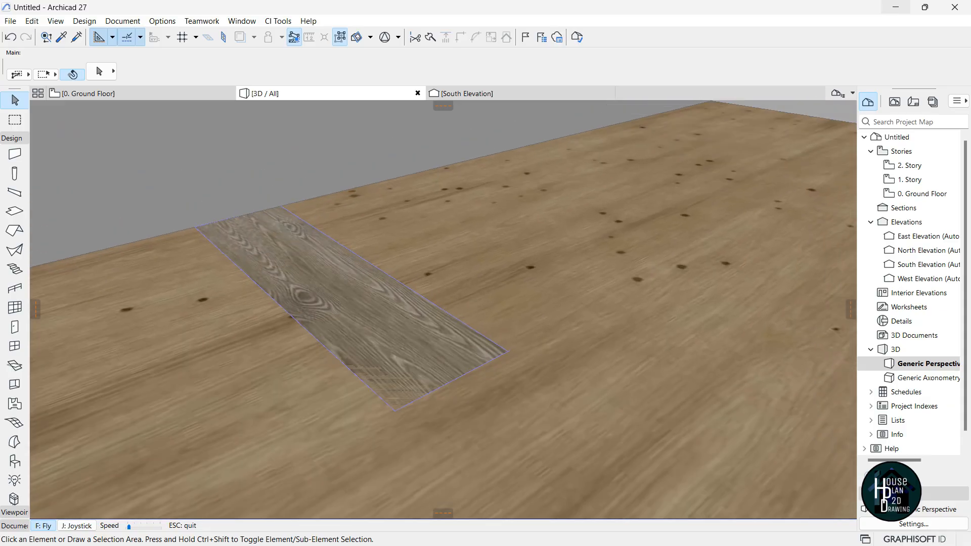
key("Down")
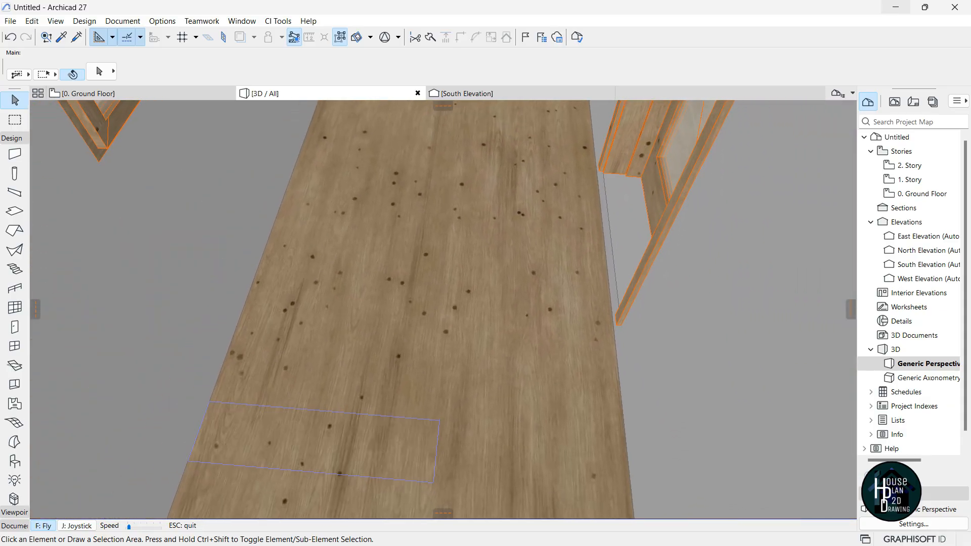
key("Down")
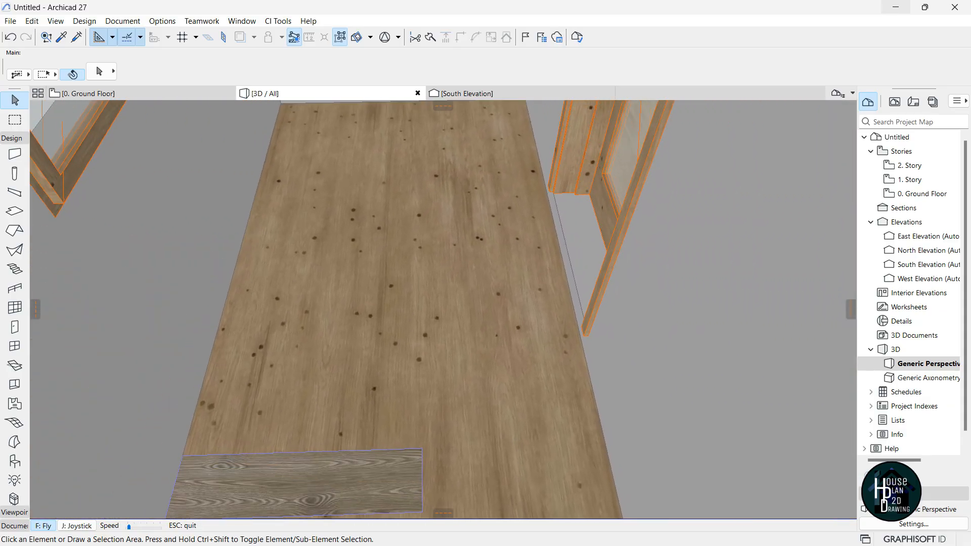
key("Up")
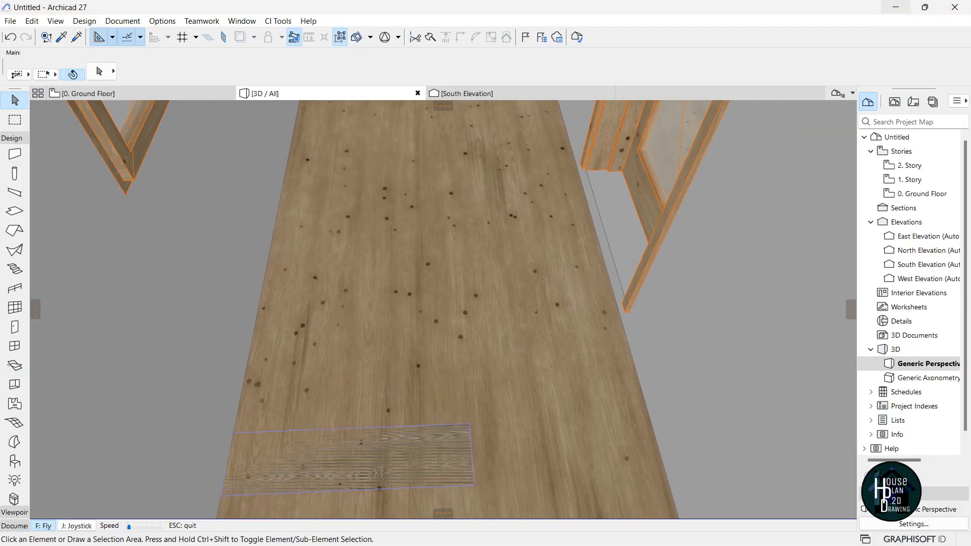
key("Up")
key("Down")
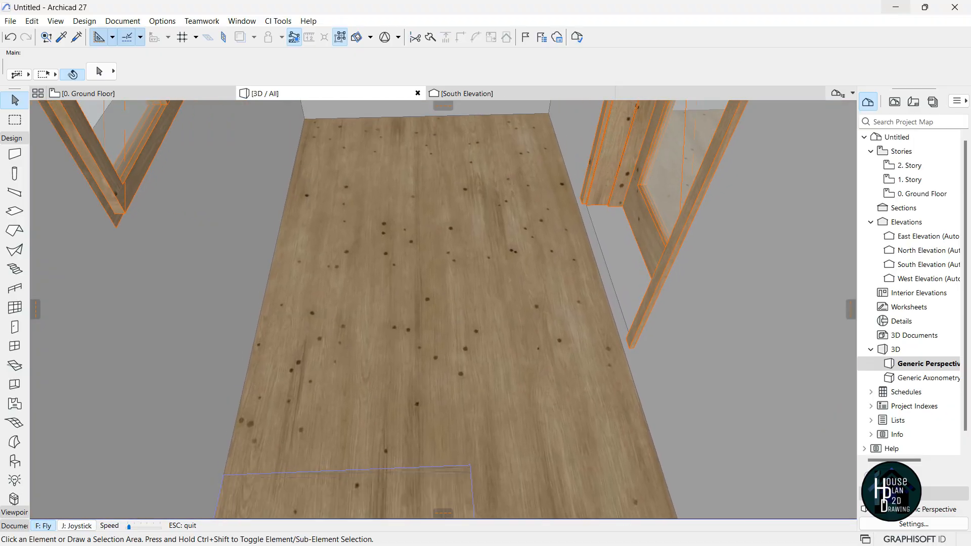
key("Down")
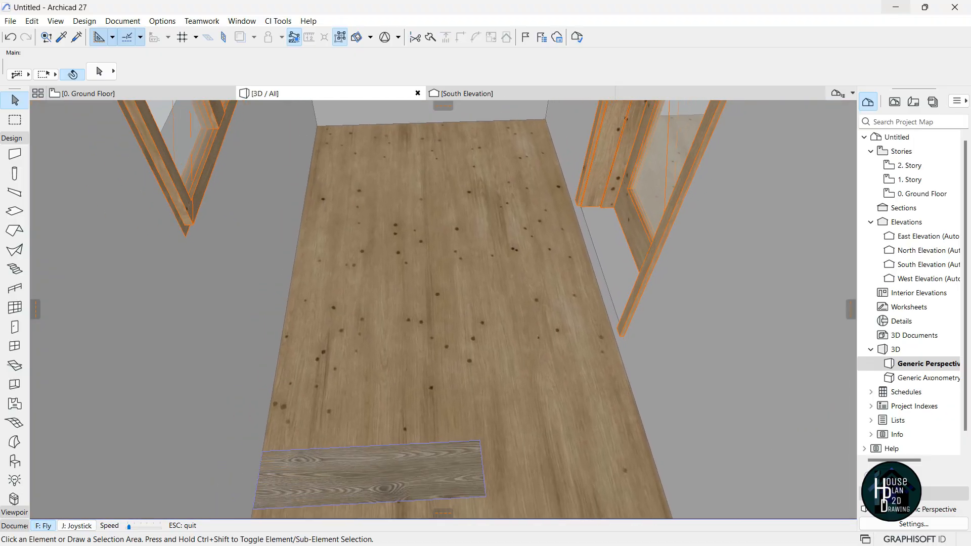
key("Escape")
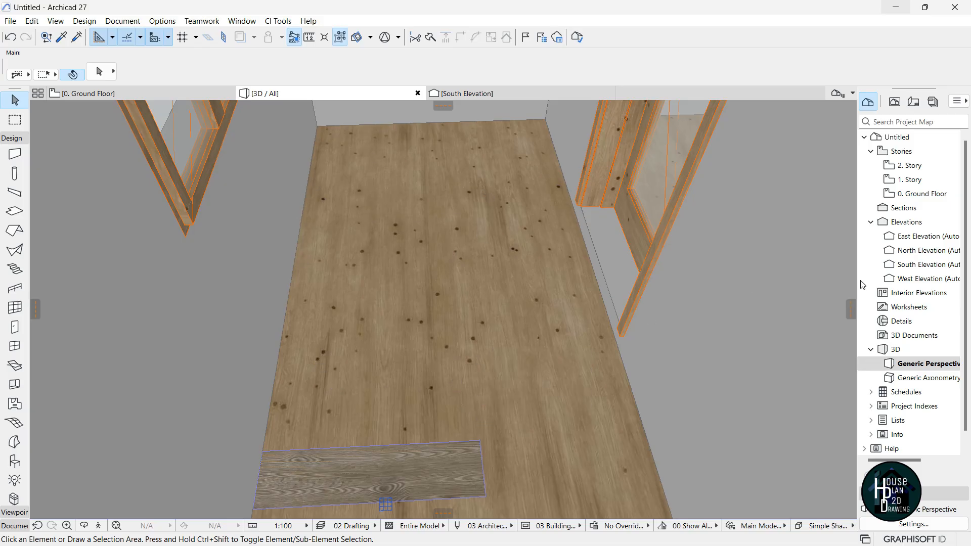
Cut a rectangular hole in the 1. Story slab over the whole stairwell, from the upper wall corner to the end of the last flight.
double_click(910, 180)
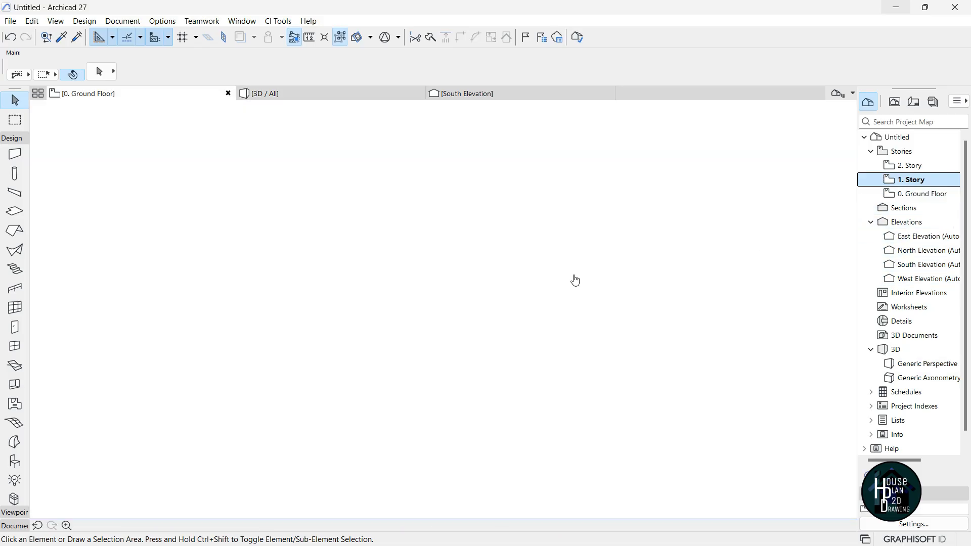
left_click(524, 324)
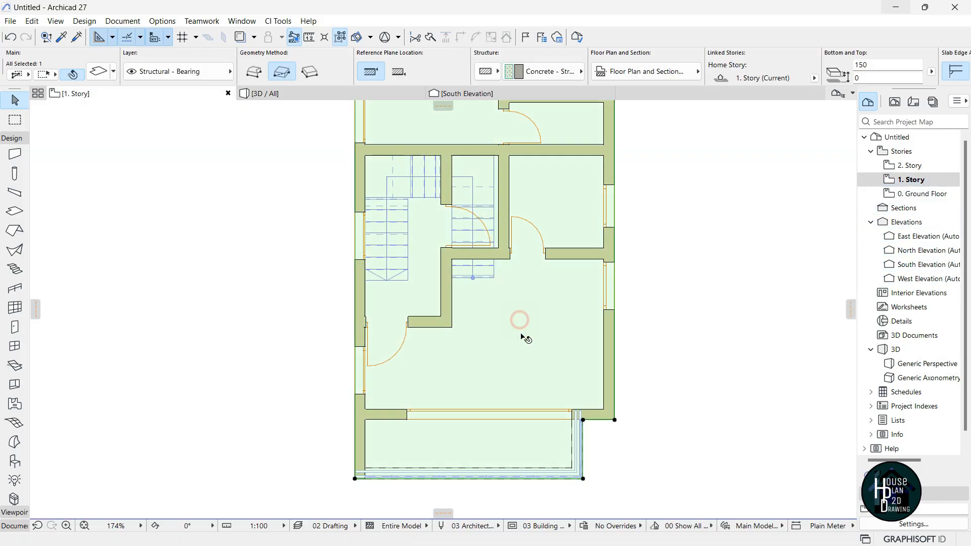
left_click(615, 421)
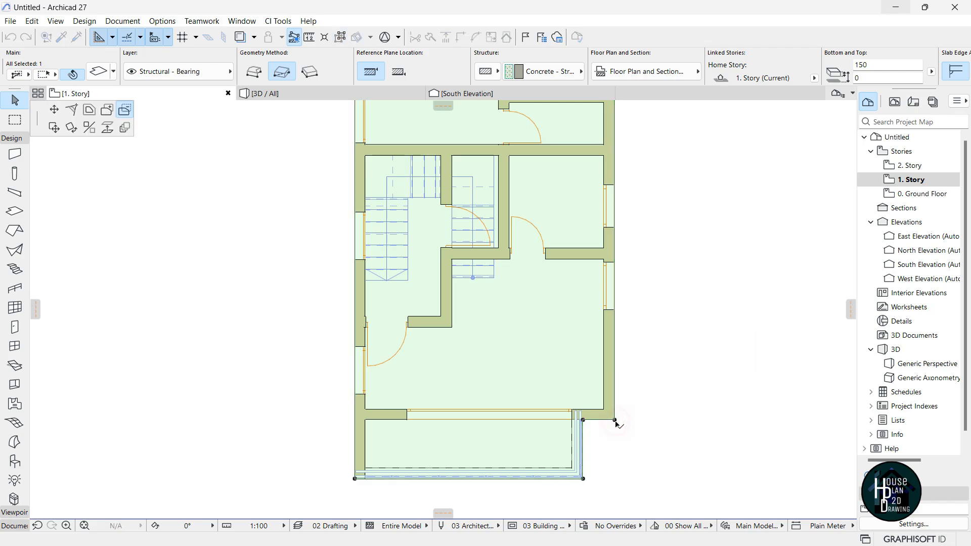
left_click(127, 112)
scroll(392, 169, "up", 5)
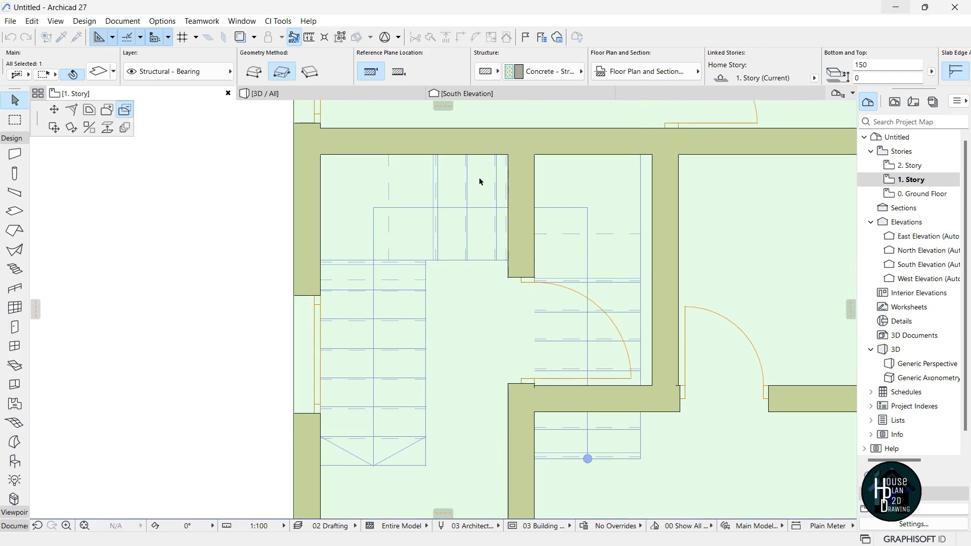
scroll(512, 155, "up", 3)
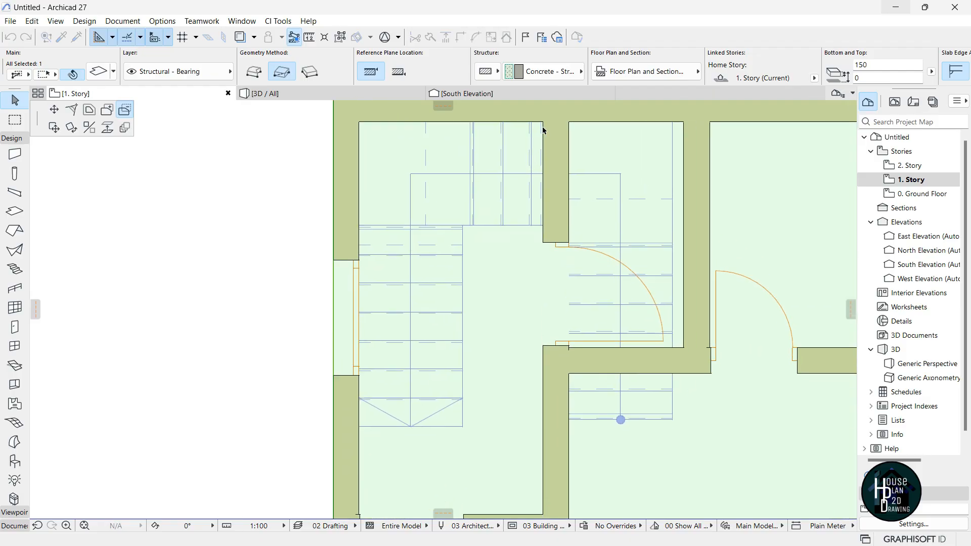
left_click(543, 122)
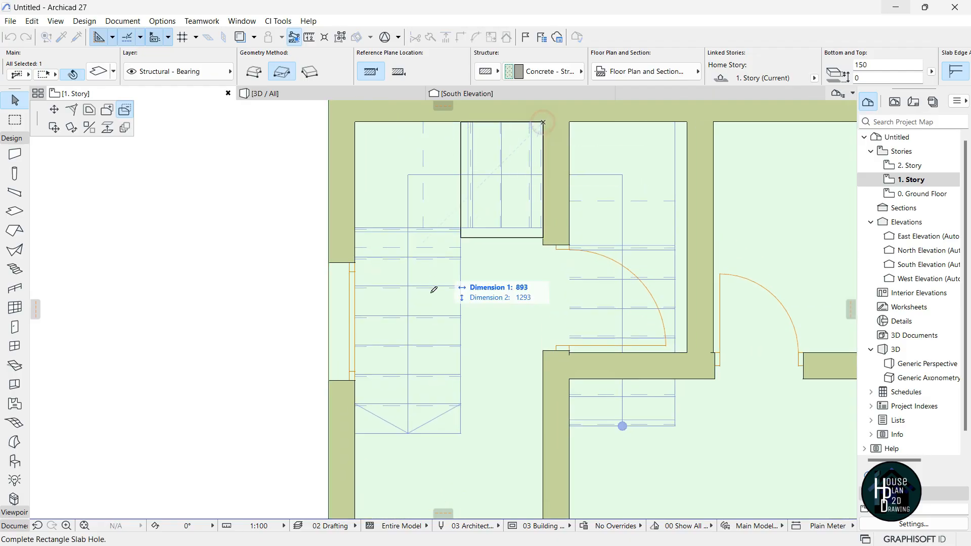
left_click(355, 434)
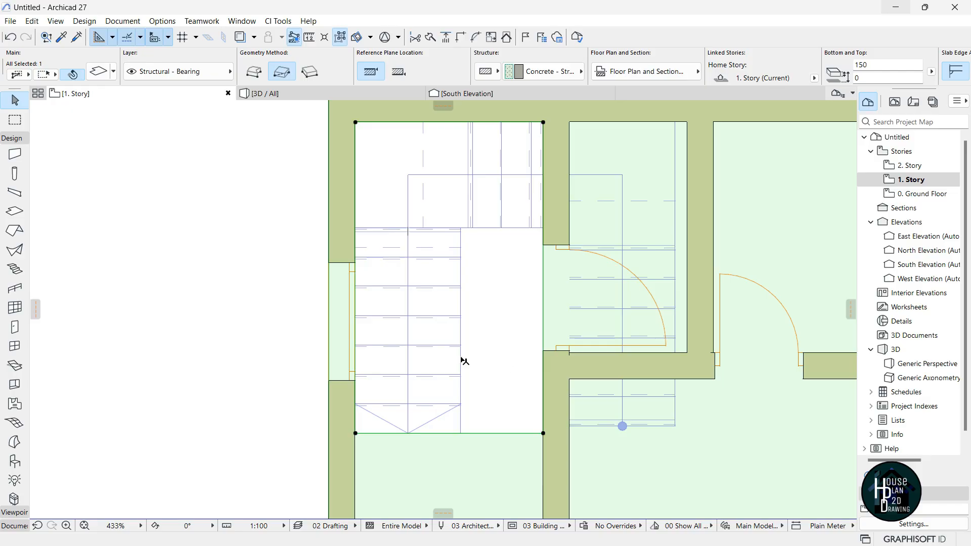
left_click(286, 96)
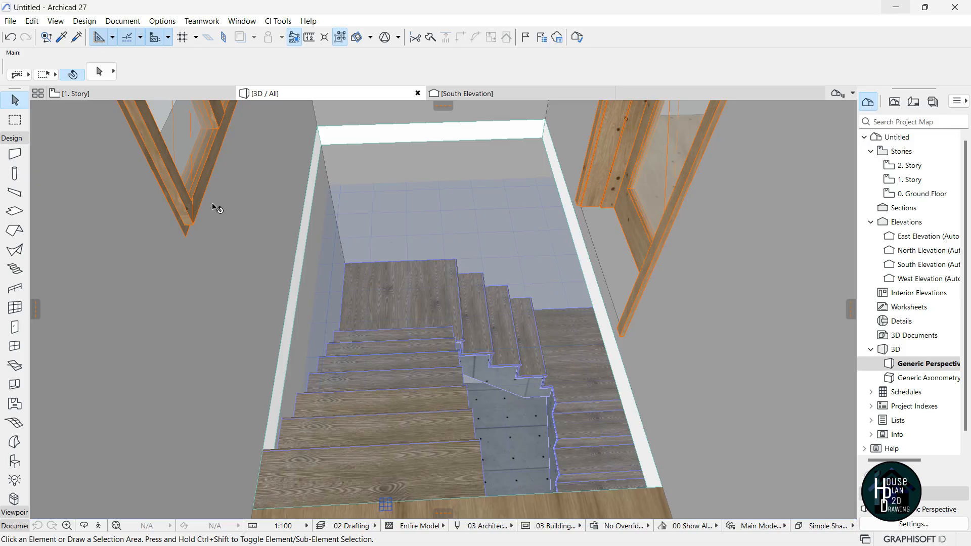
Add a rectangular slab area back into the opening beside the upper flight, from the hole's lower corner to the landing corner.
left_click(119, 94)
left_click(536, 297)
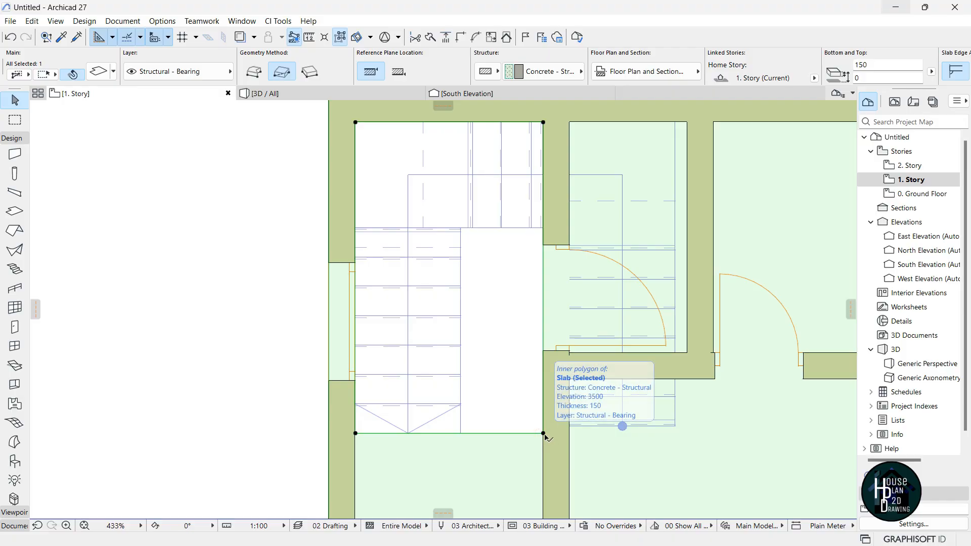
left_click(543, 434)
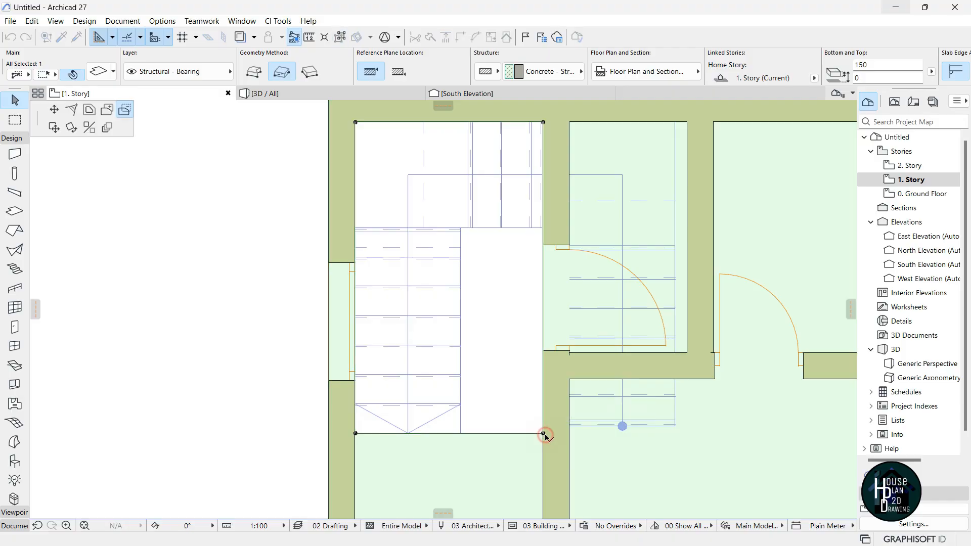
left_click(107, 112)
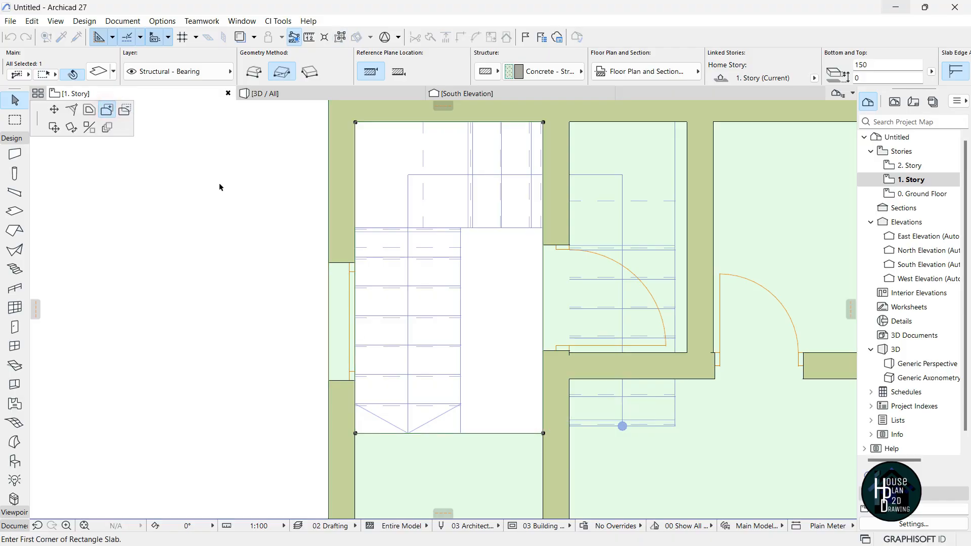
left_click(543, 434)
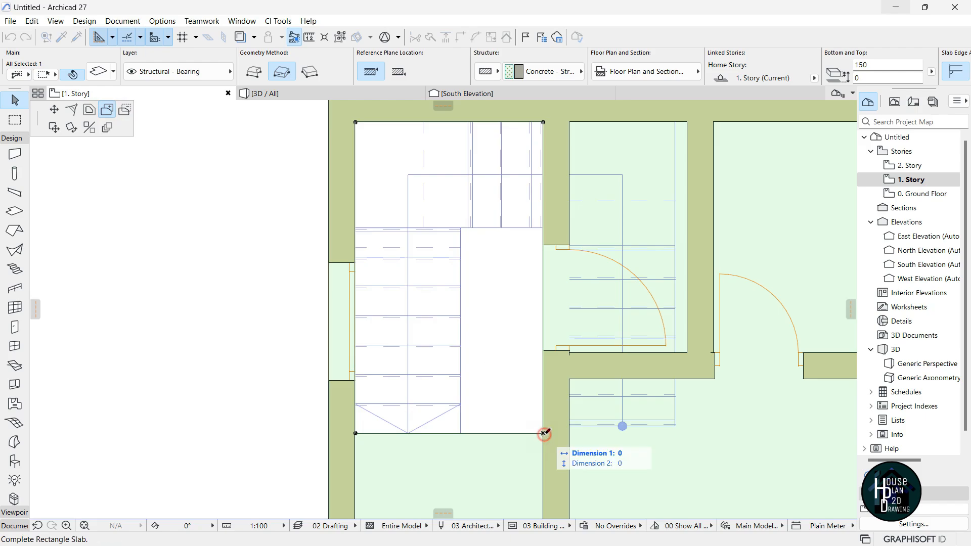
left_click(462, 228)
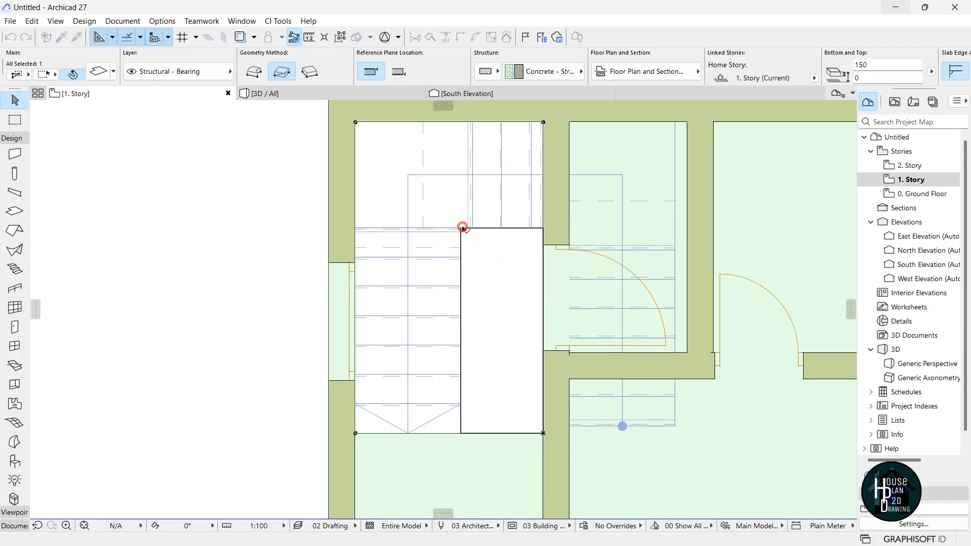
left_click(286, 98)
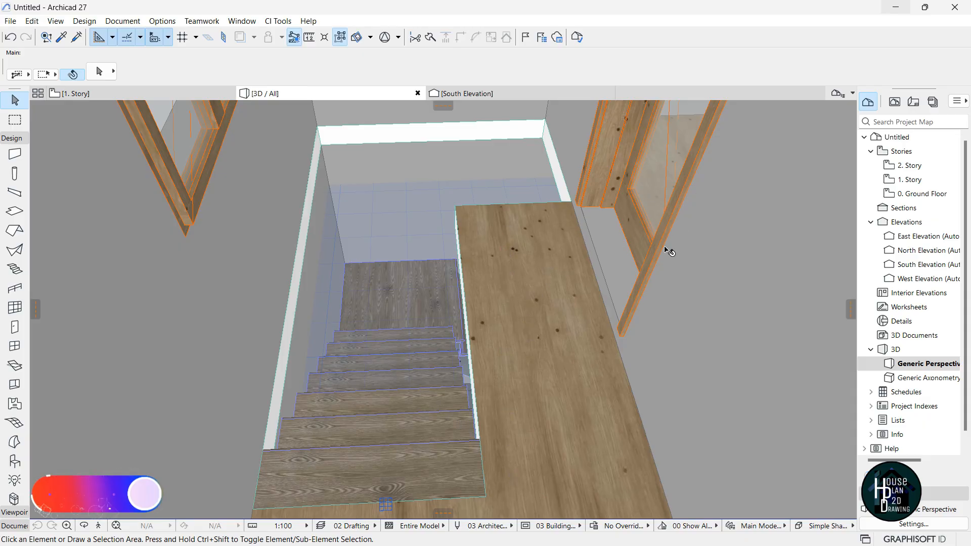
Fly through the 3D model to examine the staircase, the slab opening and the front of the house.
left_click(98, 526)
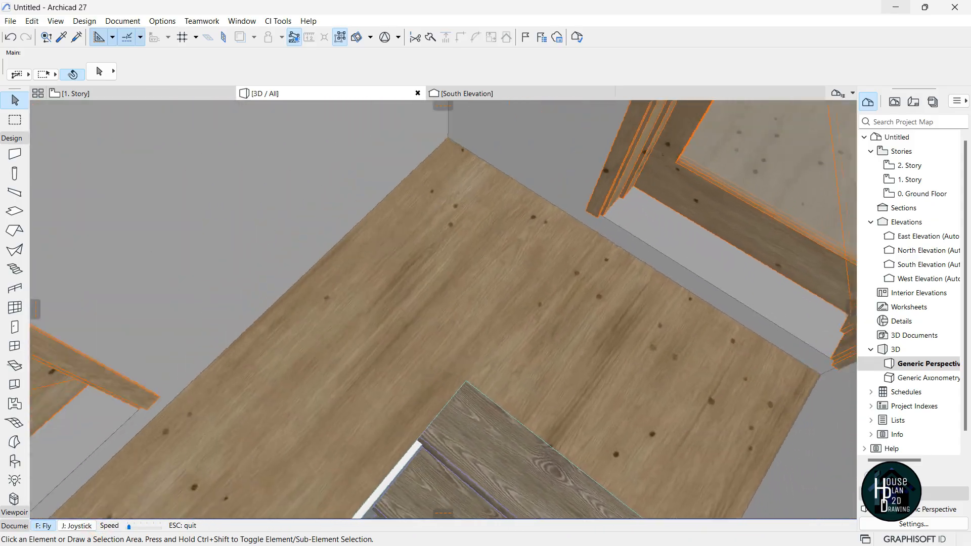
key("Left")
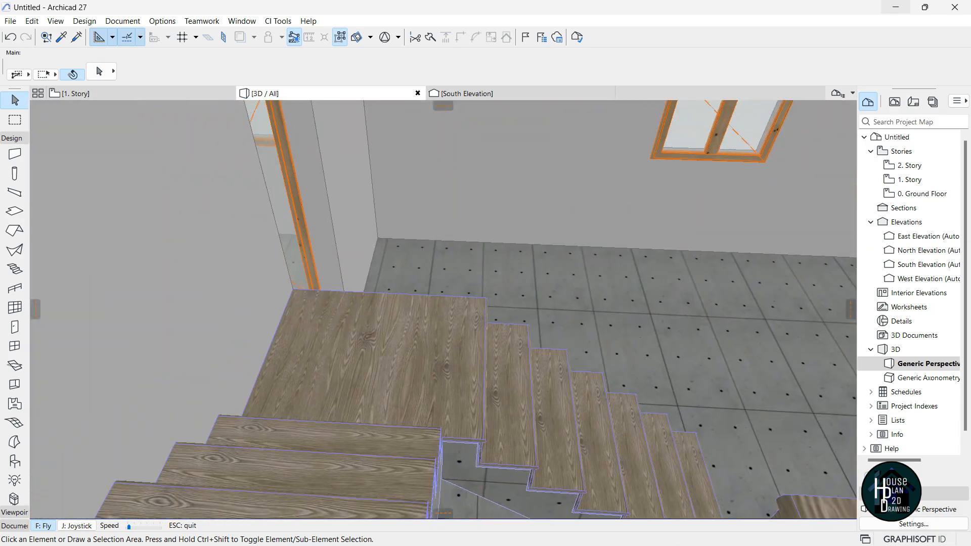
key("Up")
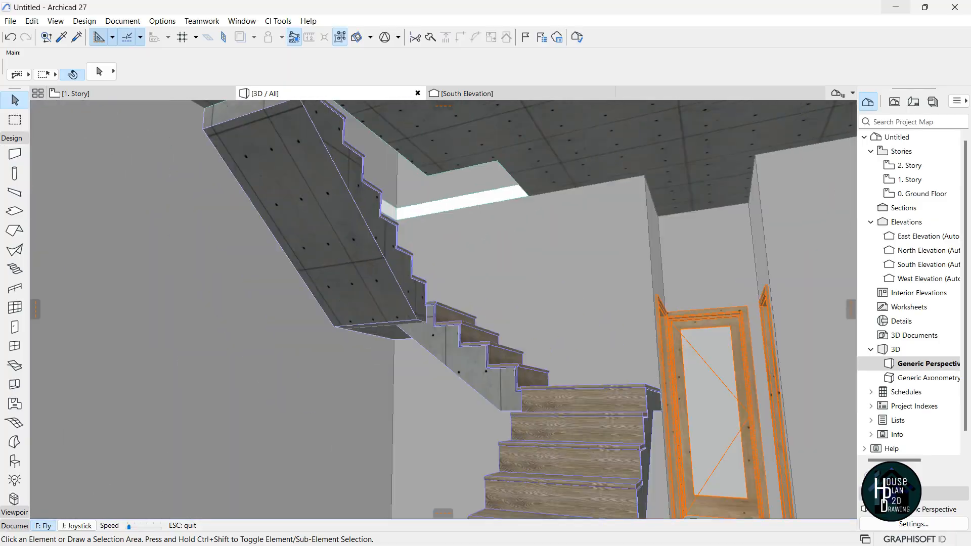
key("Down")
key("Down")
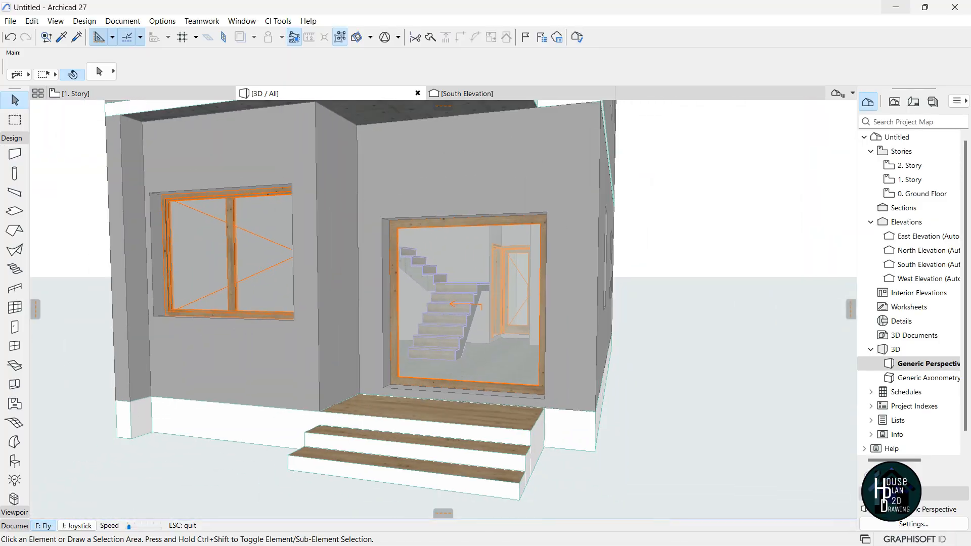
key("Up")
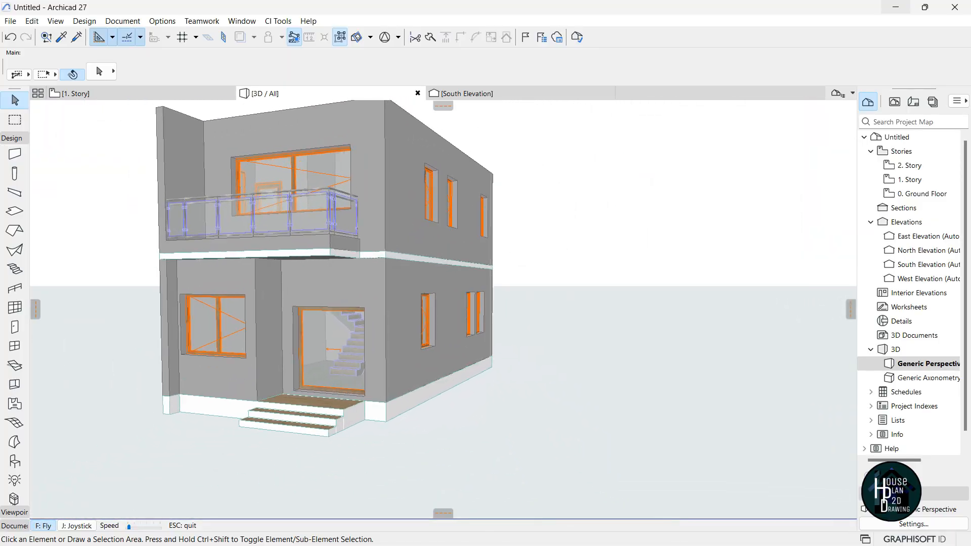
key("Escape")
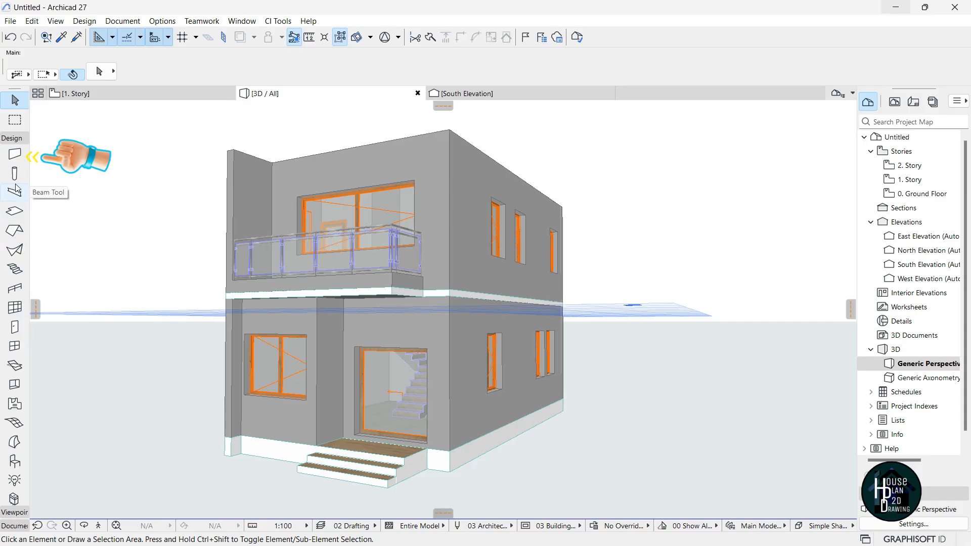
Change the building material of all walls in the model to Air Space - Frame.
left_click(15, 154)
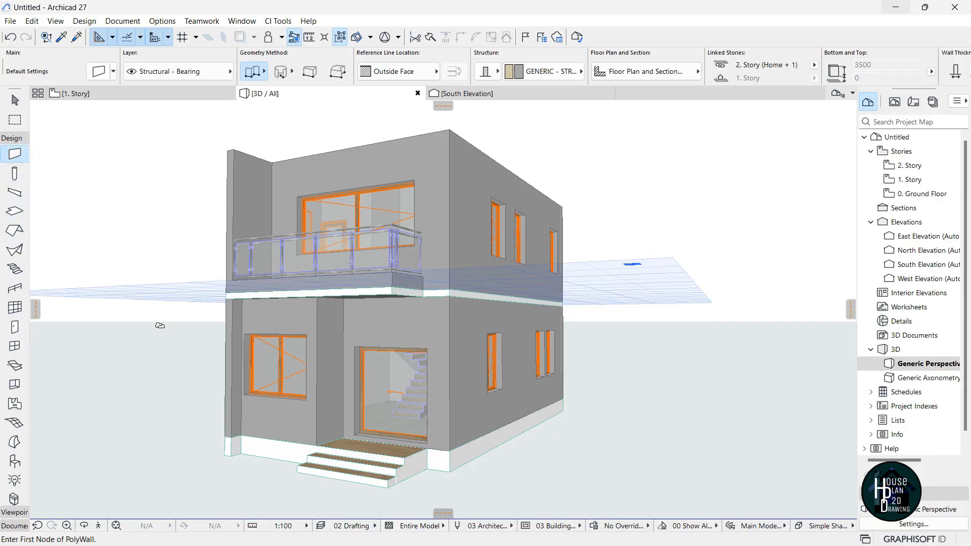
key("ctrl+a")
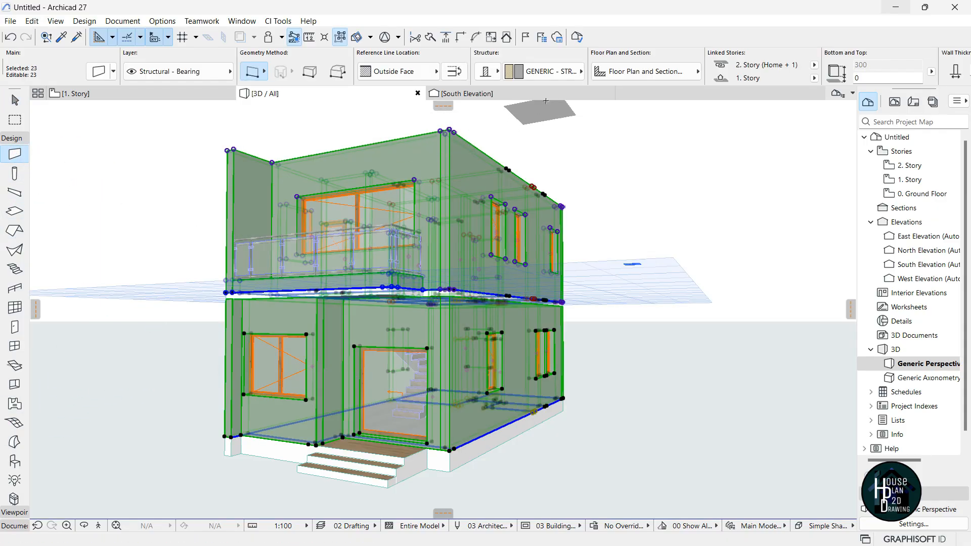
left_click(554, 74)
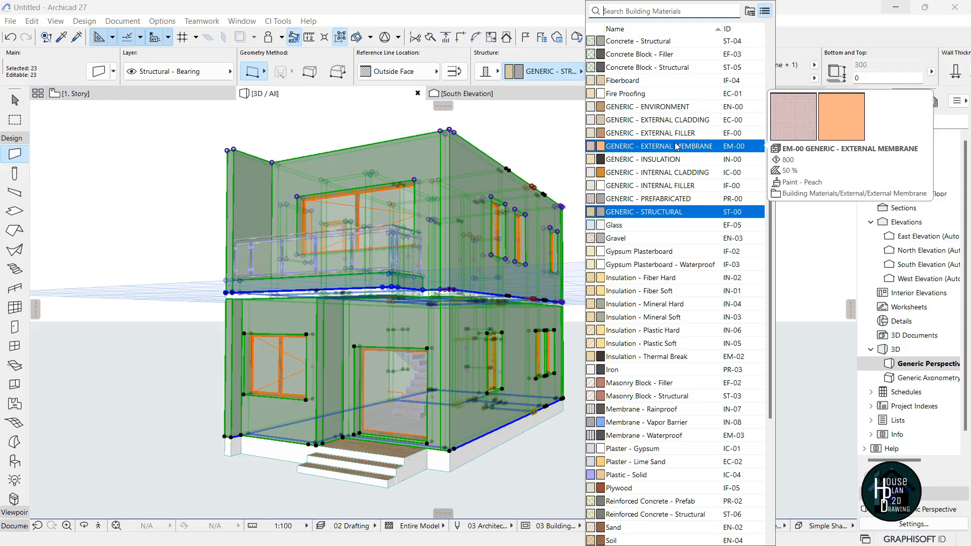
type("air")
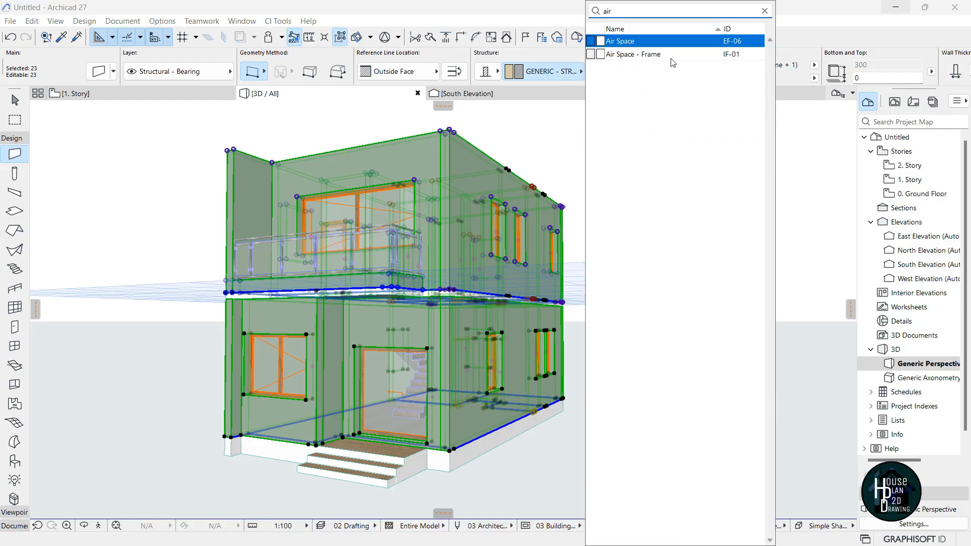
left_click(669, 54)
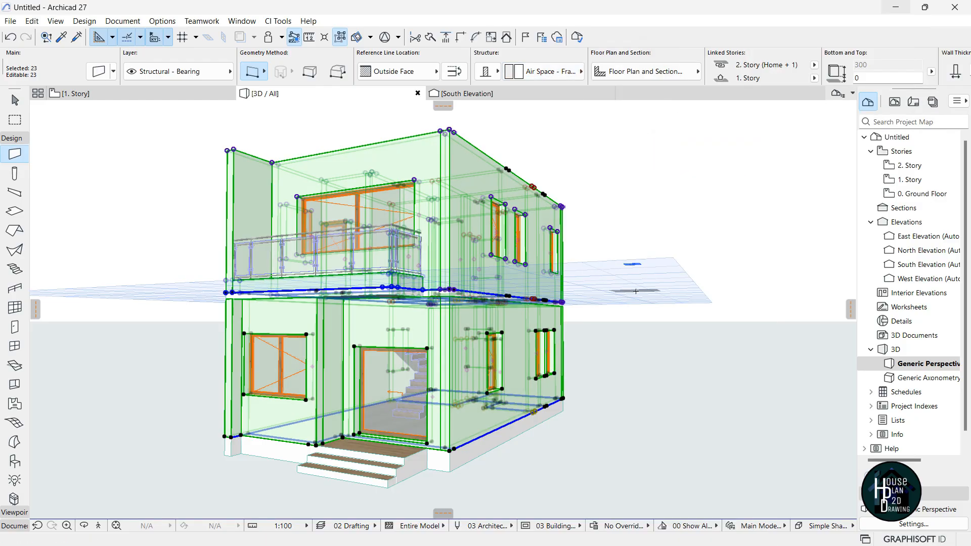
key("Escape")
key("Escape")
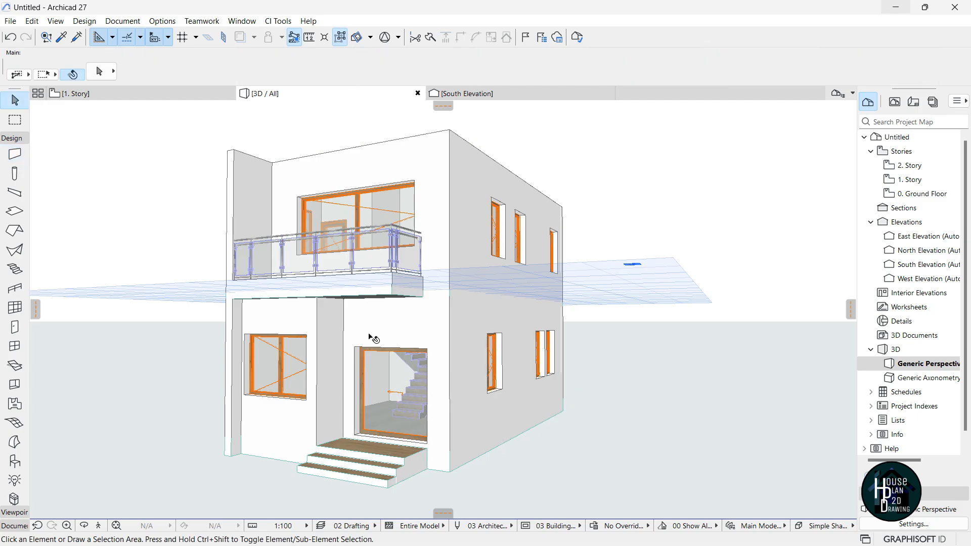
Enable the override for all three surfaces of the front and side balcony parapet walls.
scroll(379, 295, "up", 5)
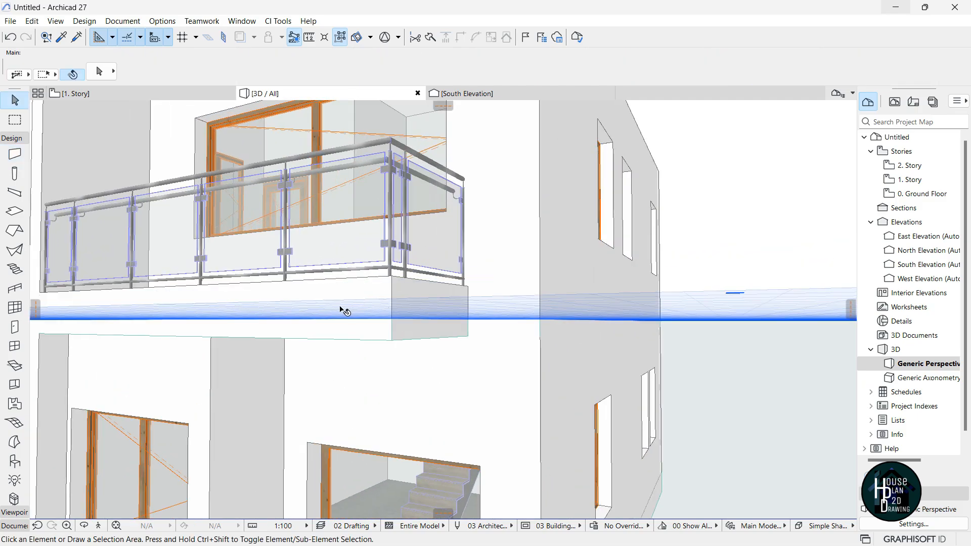
left_click(356, 315)
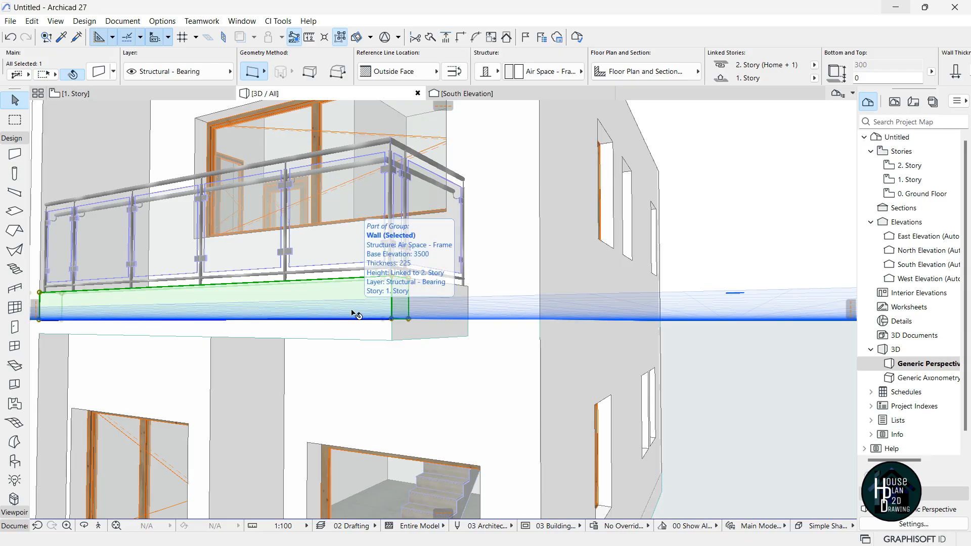
left_click(435, 316, "shift")
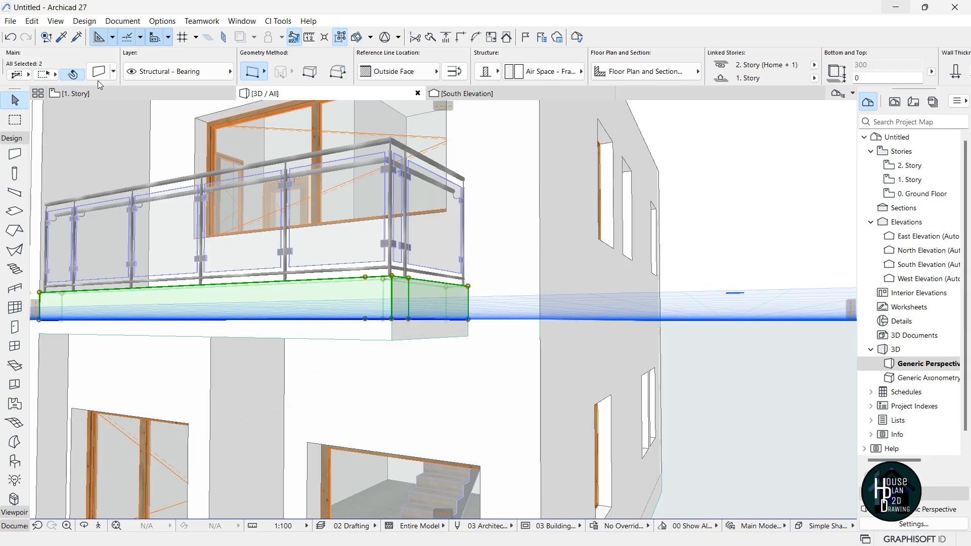
left_click(98, 71)
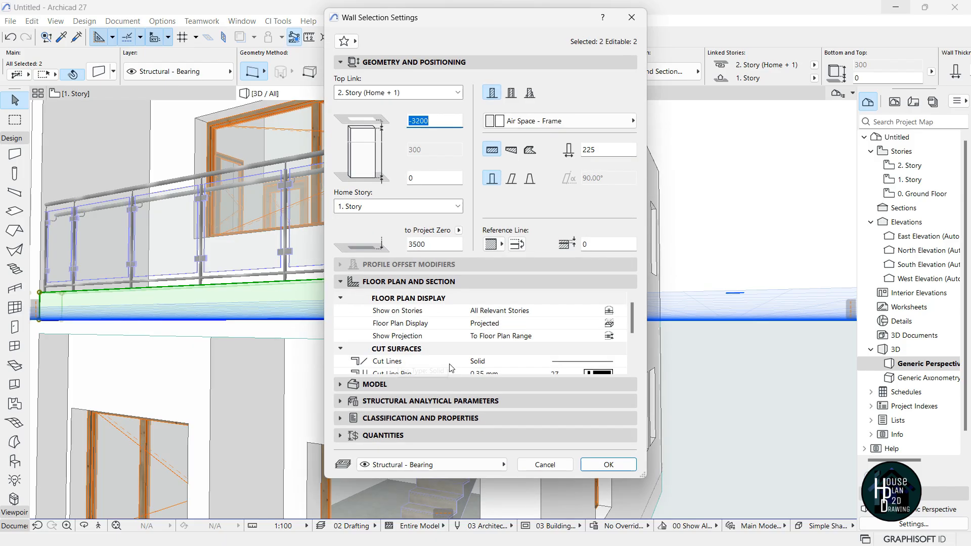
left_click(364, 385)
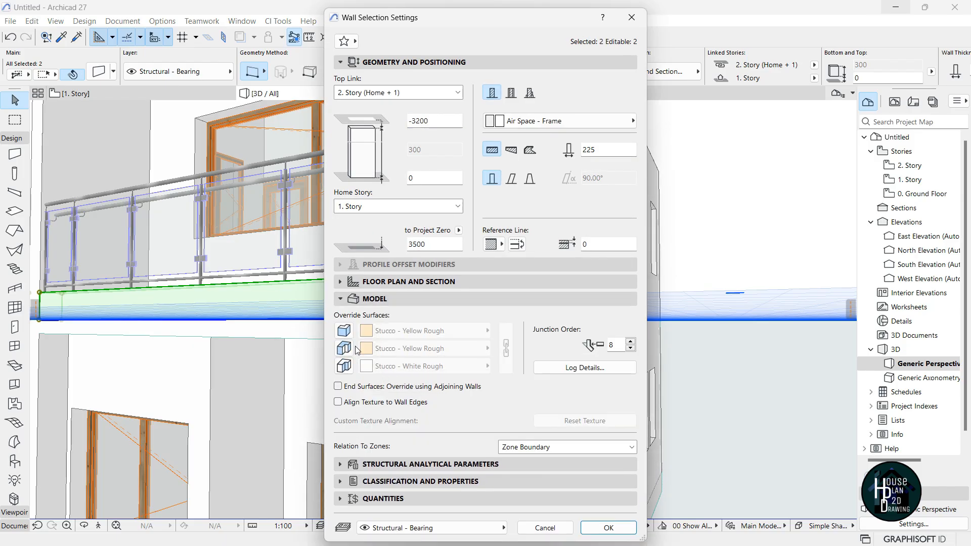
left_click(344, 331)
left_click(344, 348)
left_click(344, 366)
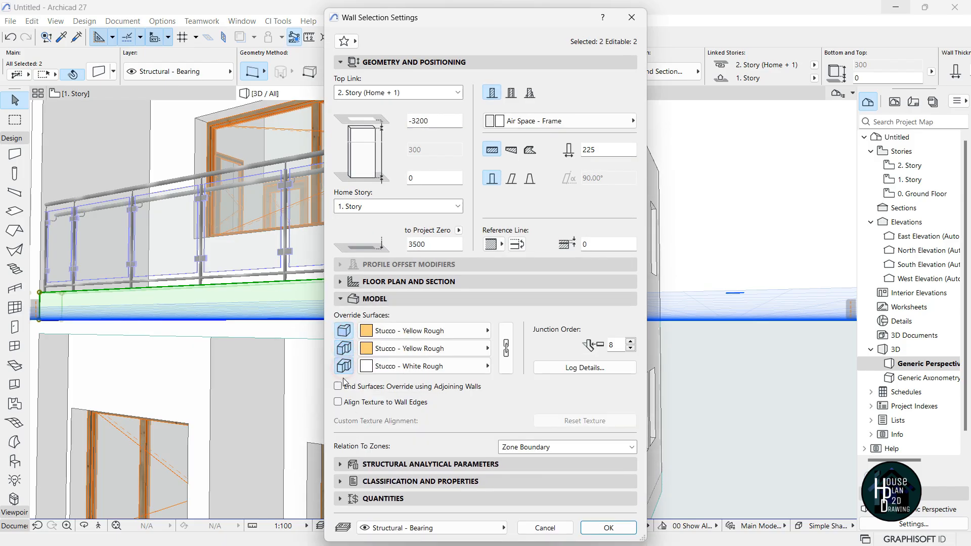
Set all three override surfaces of the balcony parapet walls to Paint - Cobalt Blue by linking them.
left_click(419, 330)
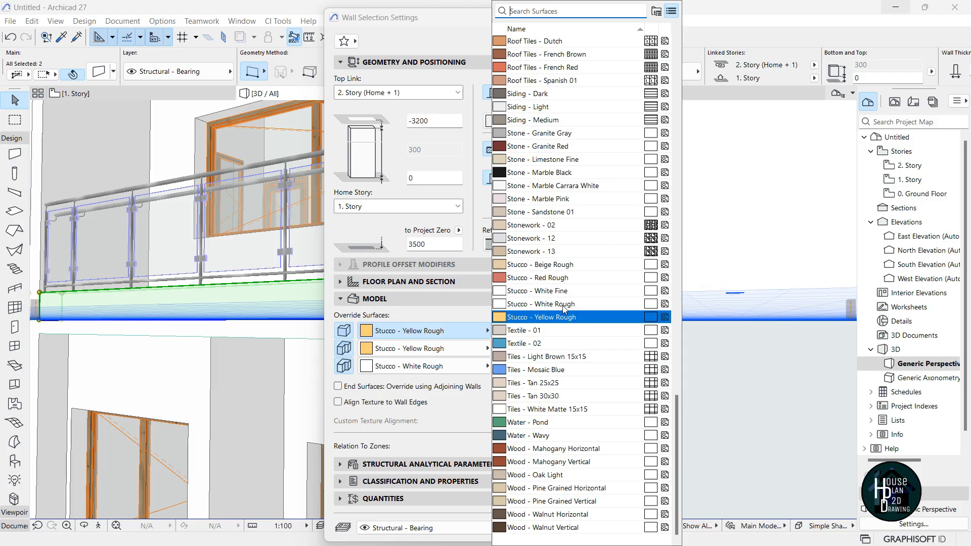
scroll(562, 283, "up", 15)
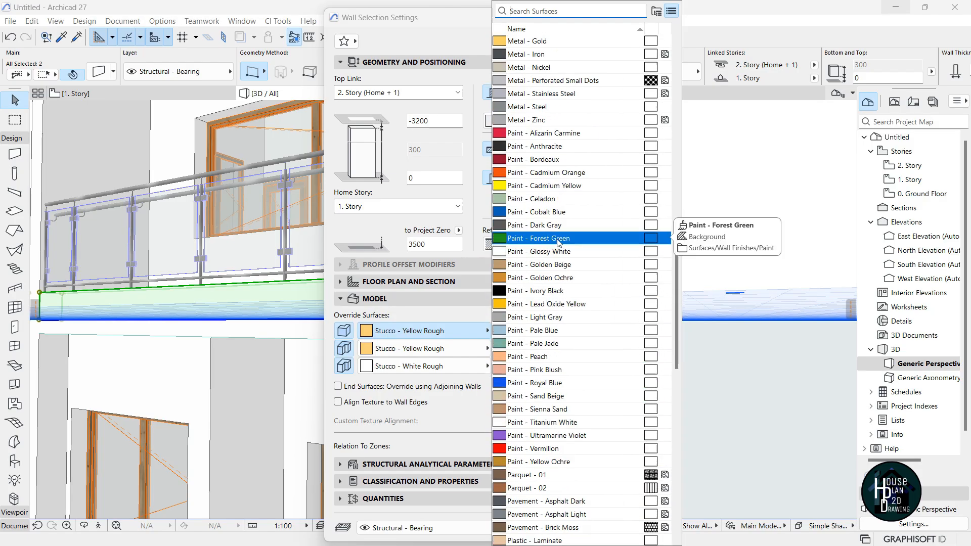
left_click(565, 215)
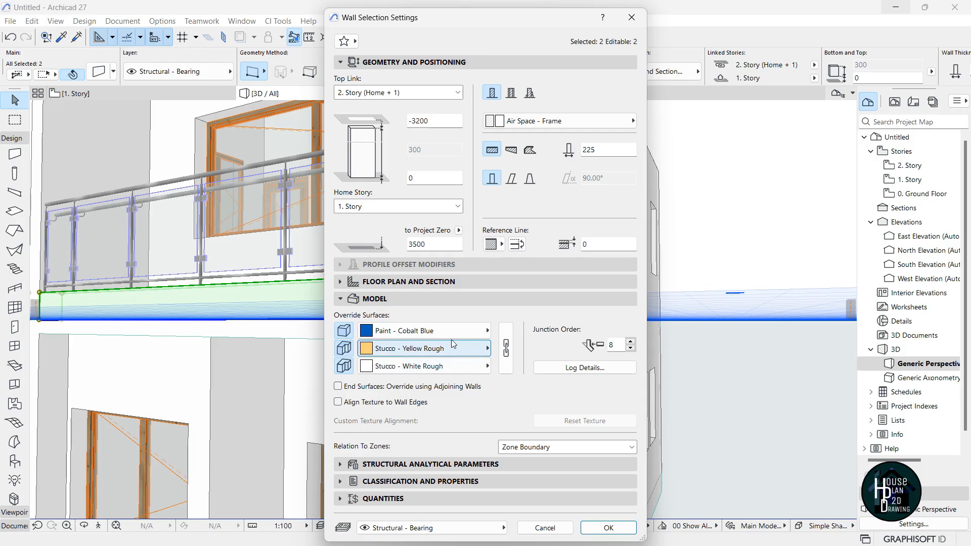
left_click(506, 348)
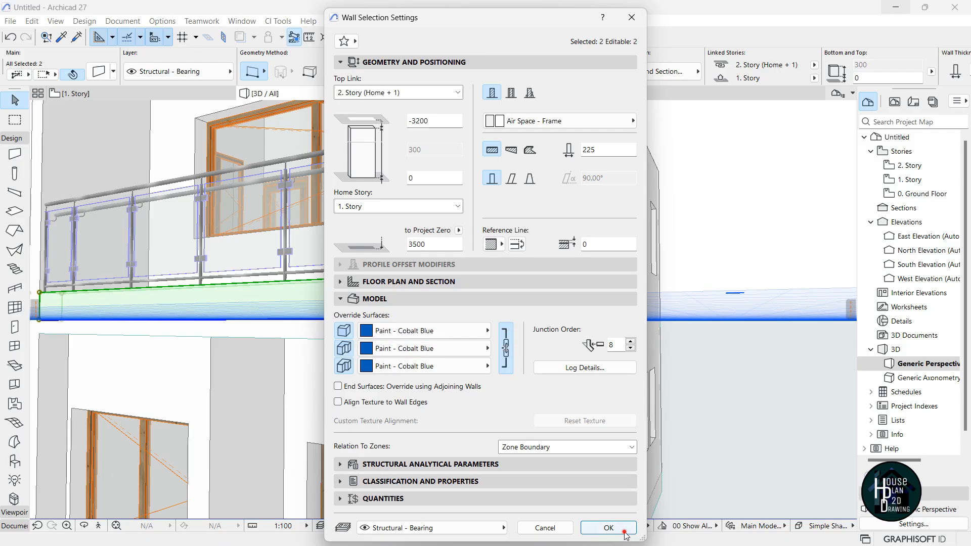
left_click(609, 528)
key("Escape")
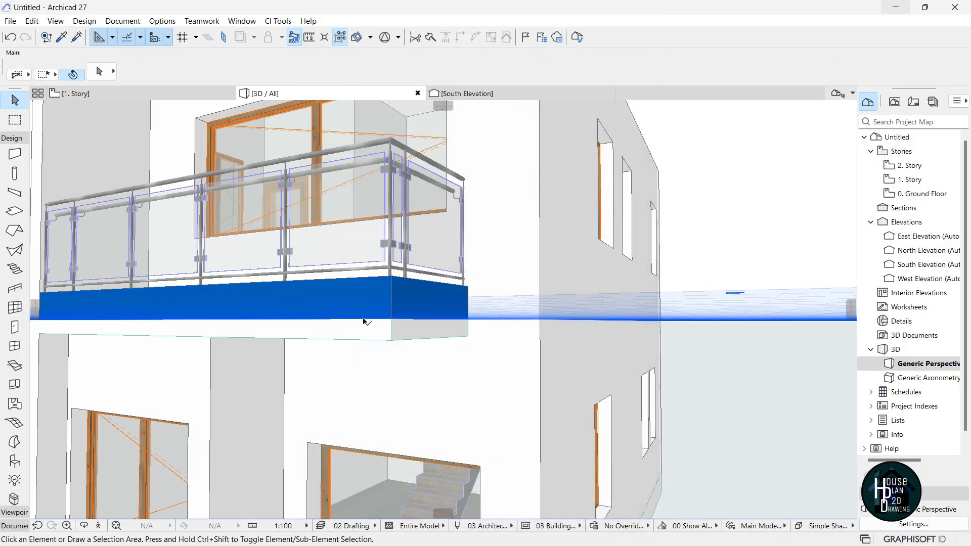
Fly around the front of the house to examine the blue parapets and the slab edge beneath the balcony.
left_click(100, 528)
key("Down")
key("Right")
key("Escape")
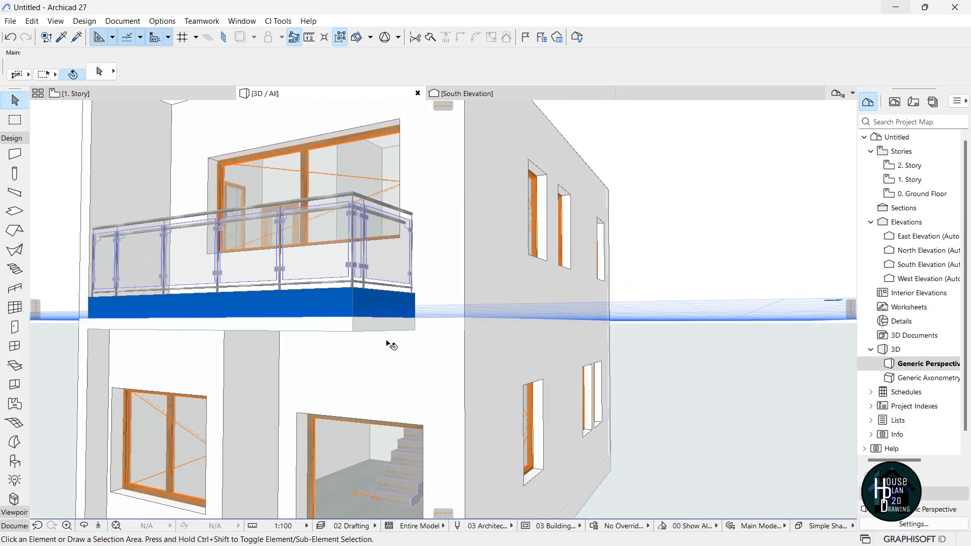
left_click(359, 329)
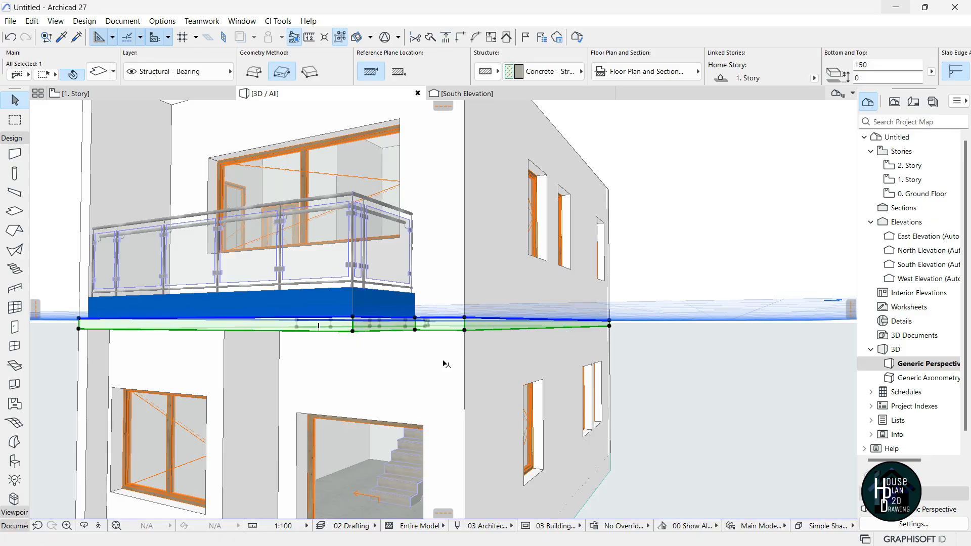
key("Escape")
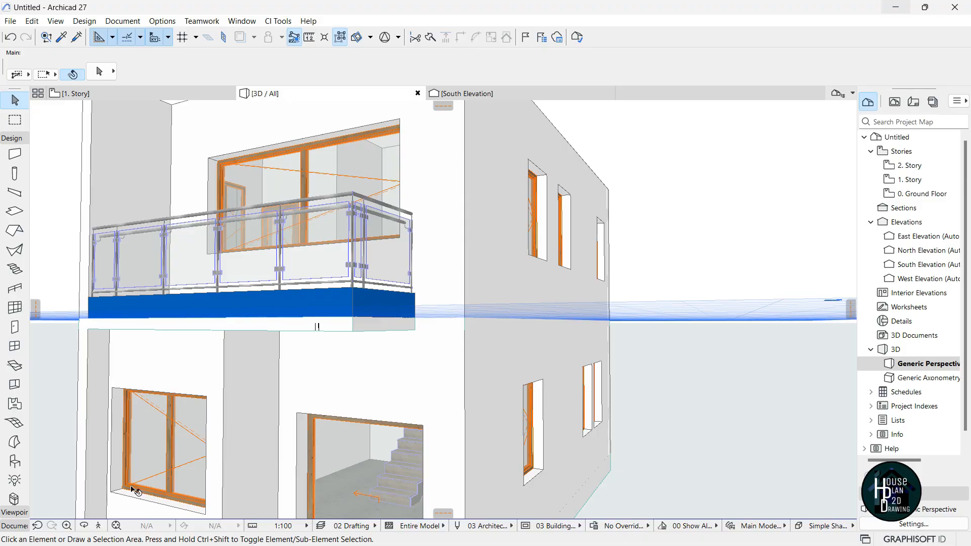
left_click(100, 526)
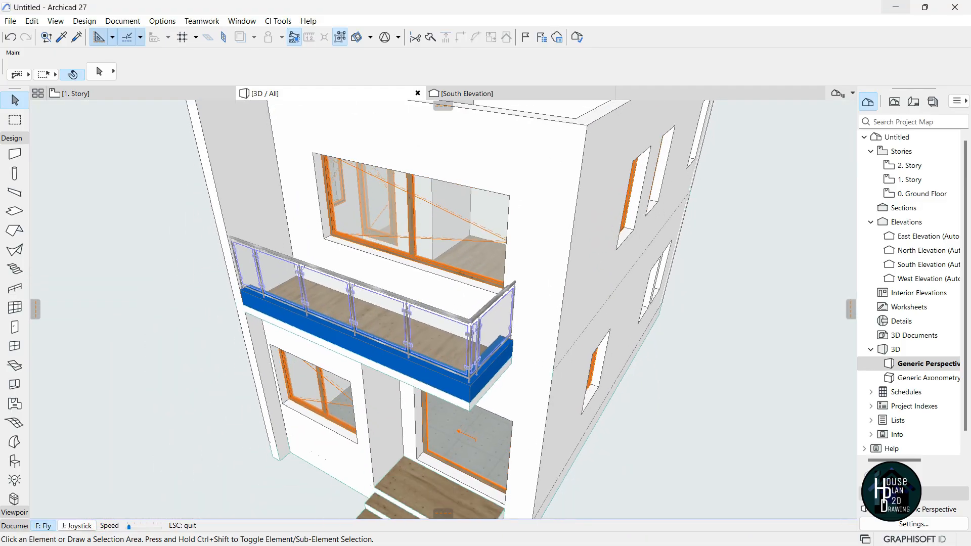
key("Escape")
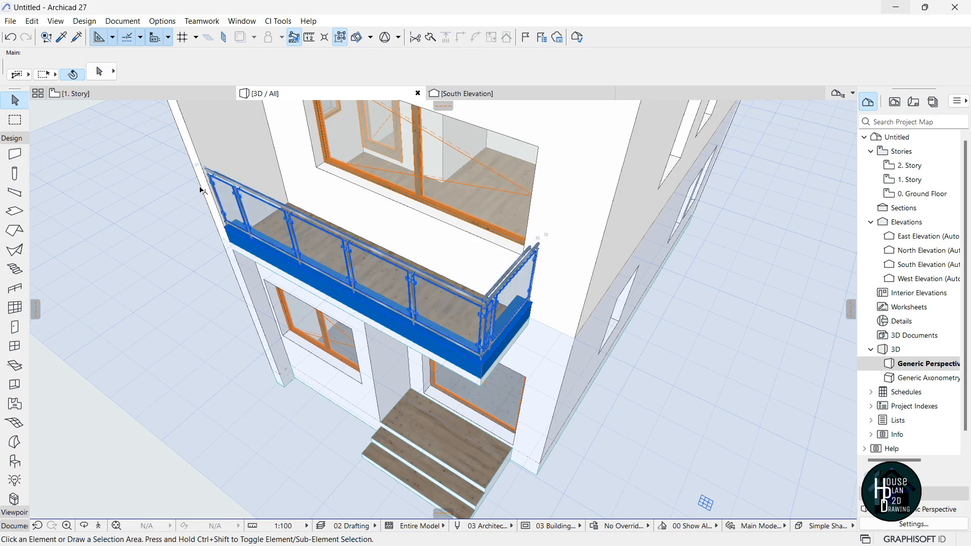
Go to the 1. Story floor plan and select the floor slab at the balcony.
left_click(103, 94)
scroll(394, 273, "down", 5)
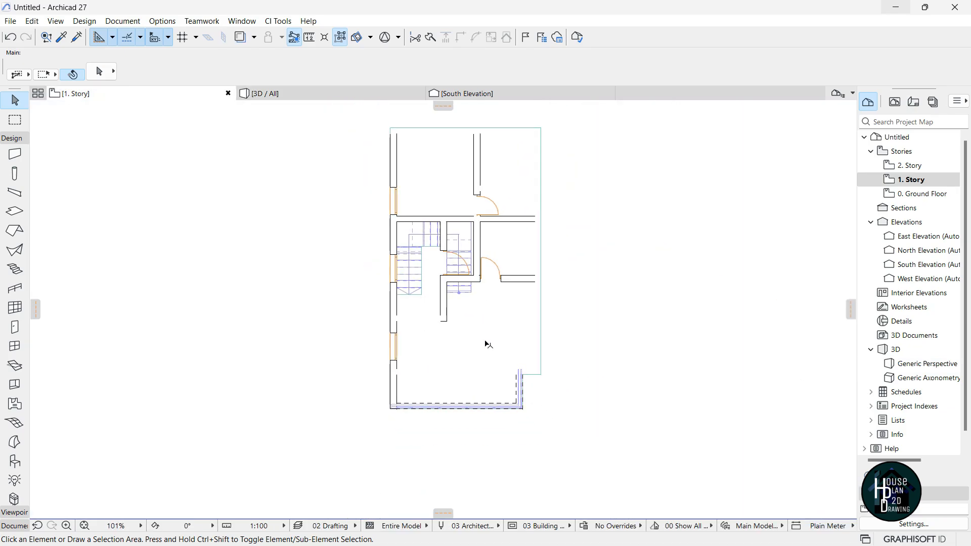
scroll(486, 349, "up", 4)
left_click(489, 374)
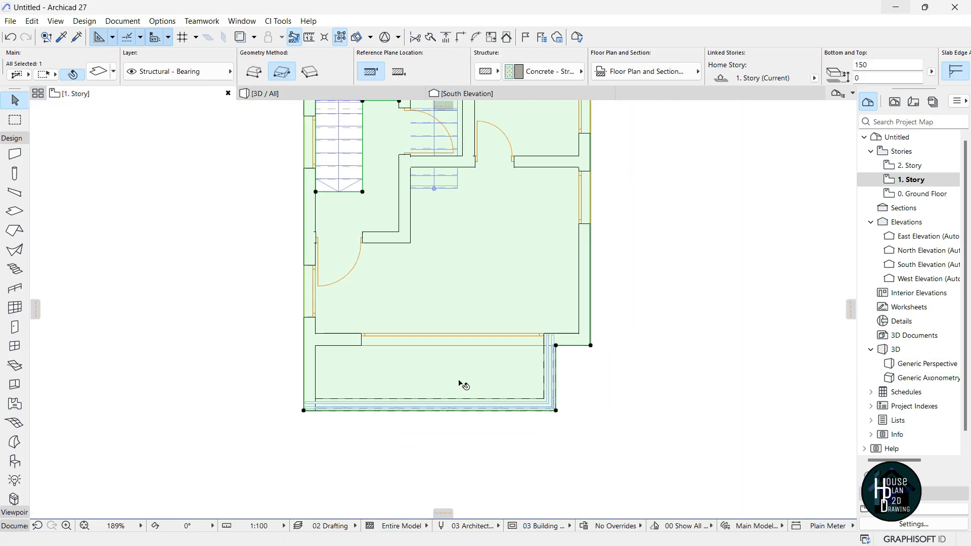
scroll(501, 386, "up", 3)
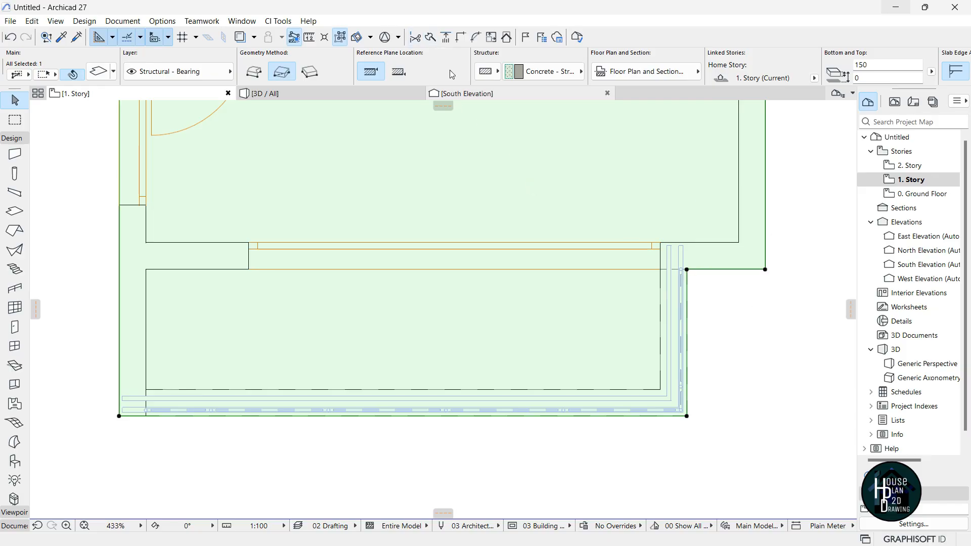
Try to split the slab from its inner corner beside the balcony along the outer face of the front wall.
left_click(431, 40)
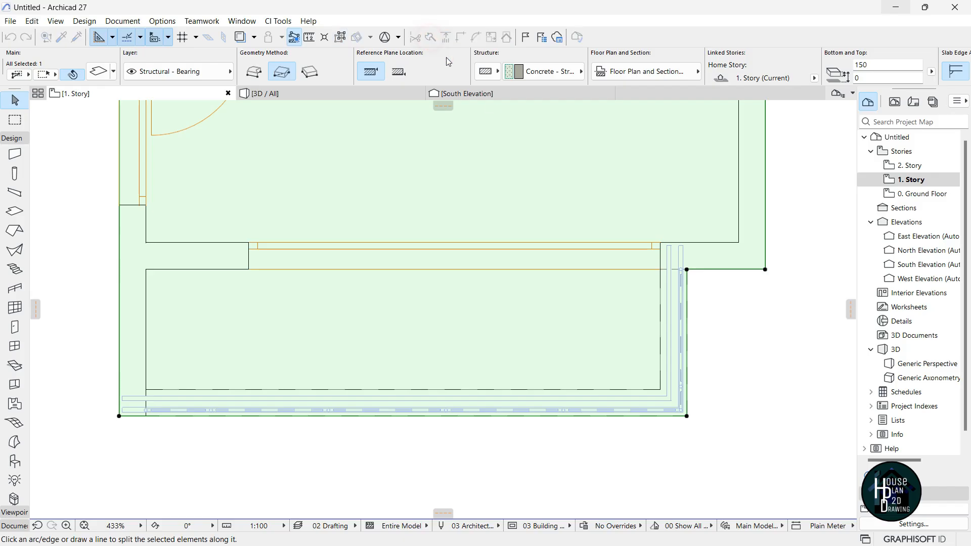
left_click(686, 269)
scroll(687, 269, "down", 2)
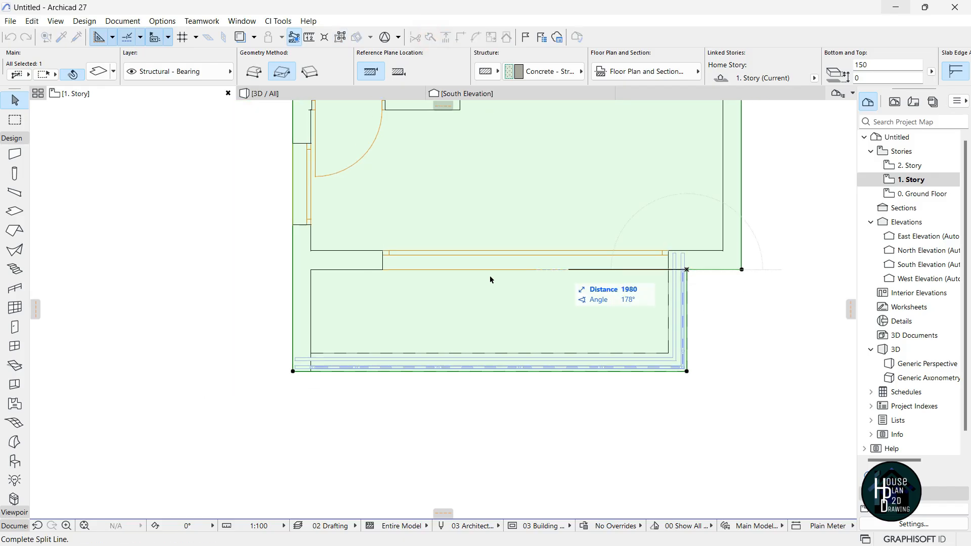
left_click(230, 270)
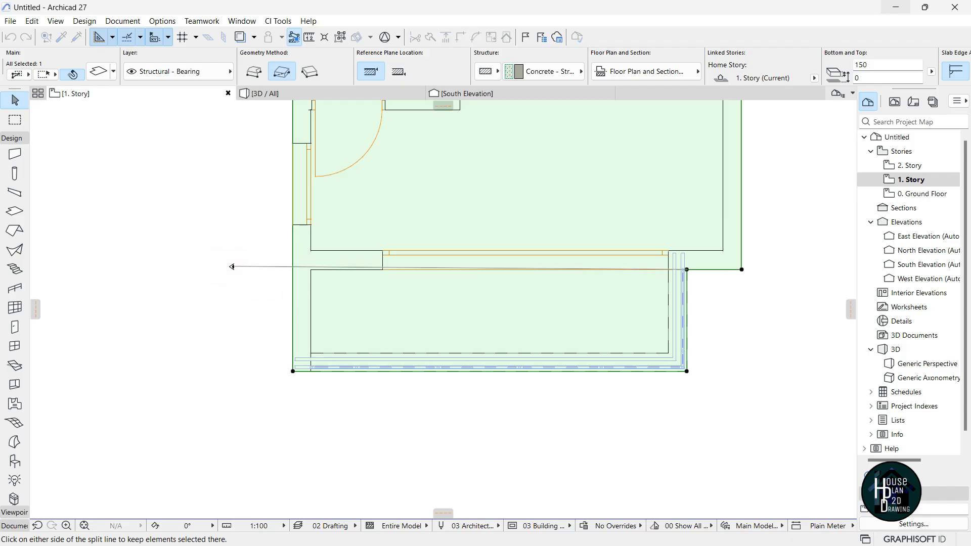
left_click(230, 268)
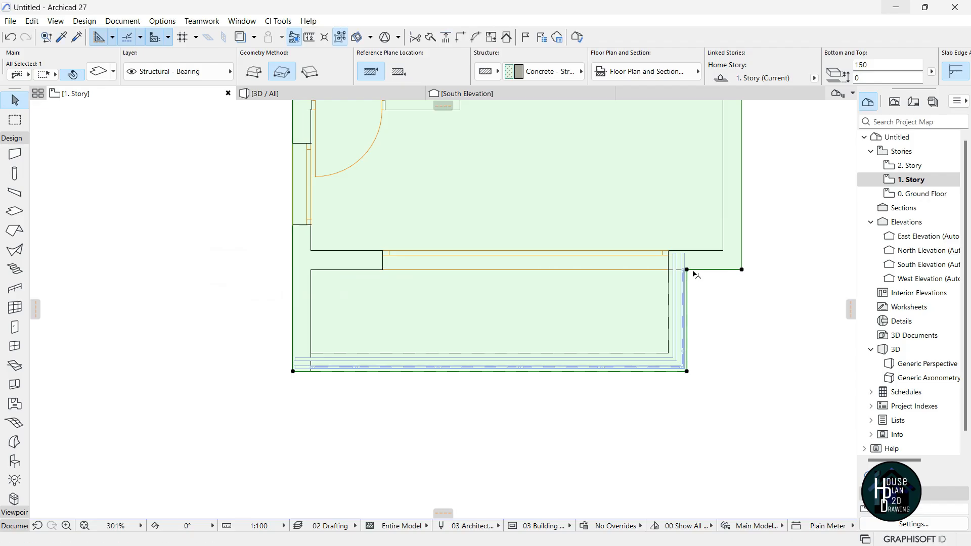
scroll(691, 297, "up", 1)
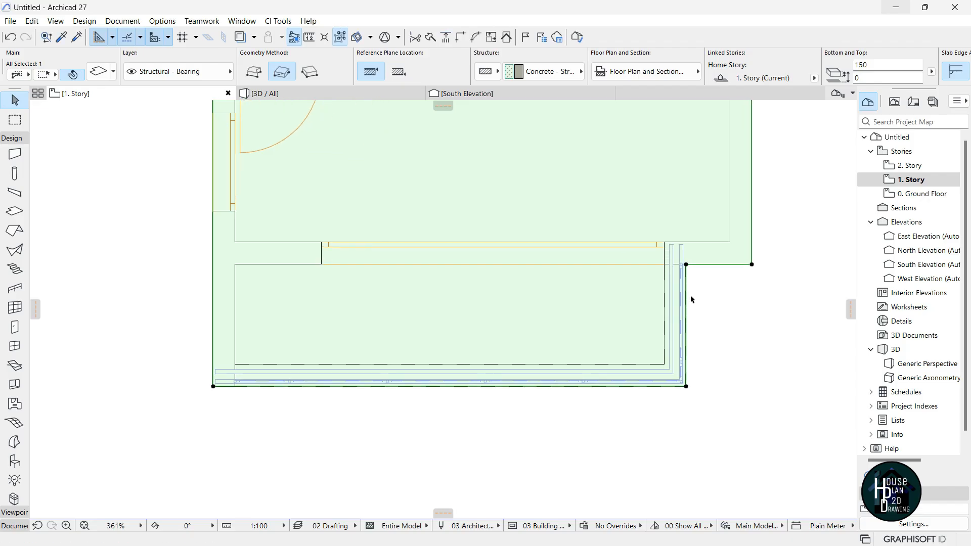
key("Escape")
left_click(580, 308)
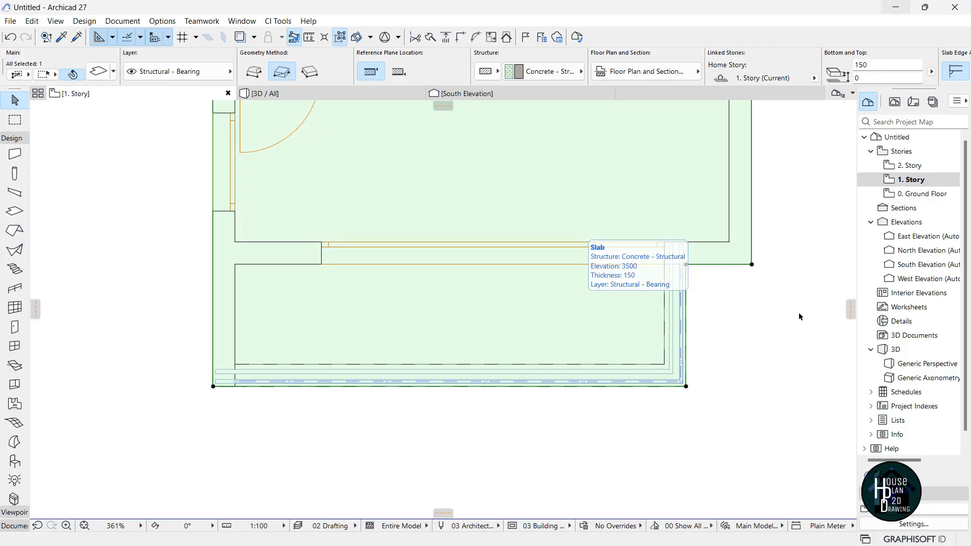
Split the slab horizontally from its inner corner along the front wall's outer face, keeping the balcony part selected.
left_click(430, 37)
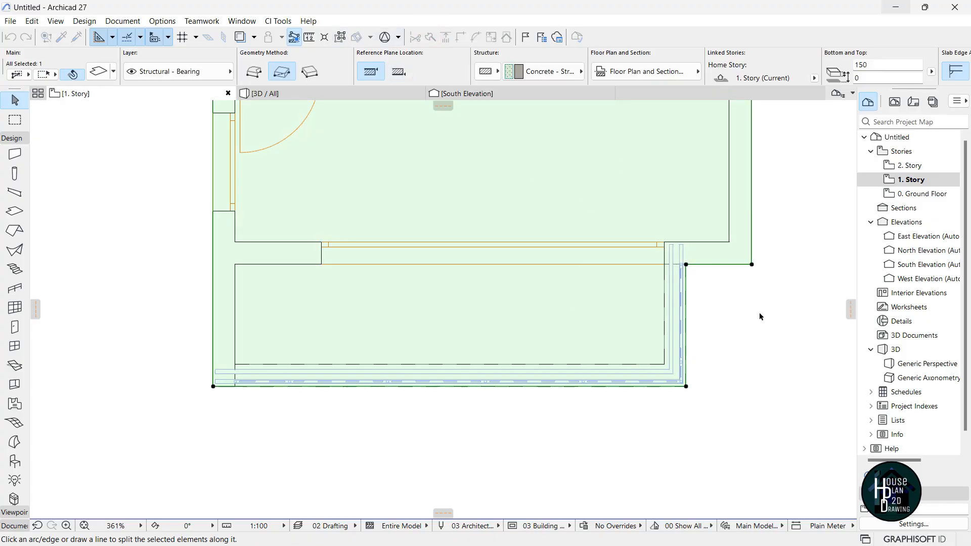
left_click(687, 265)
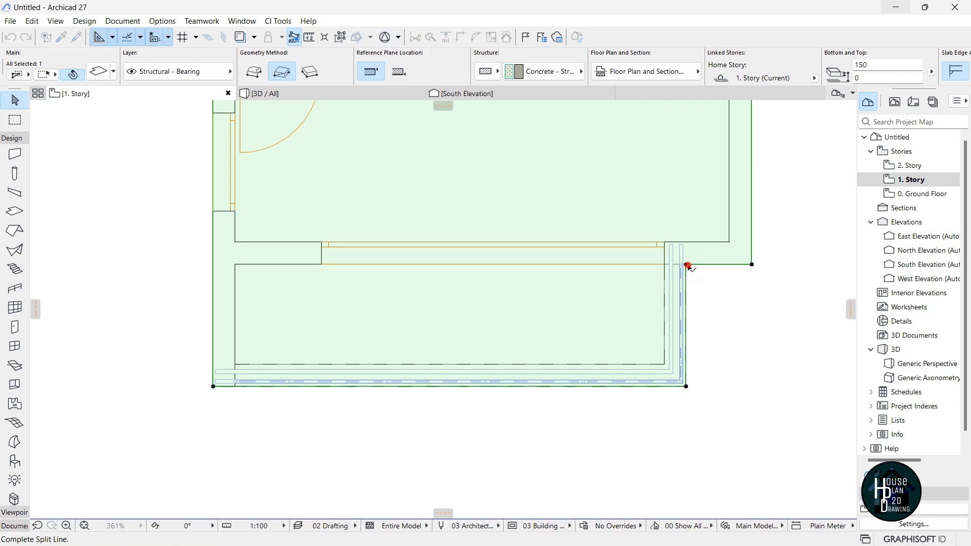
left_click(196, 265)
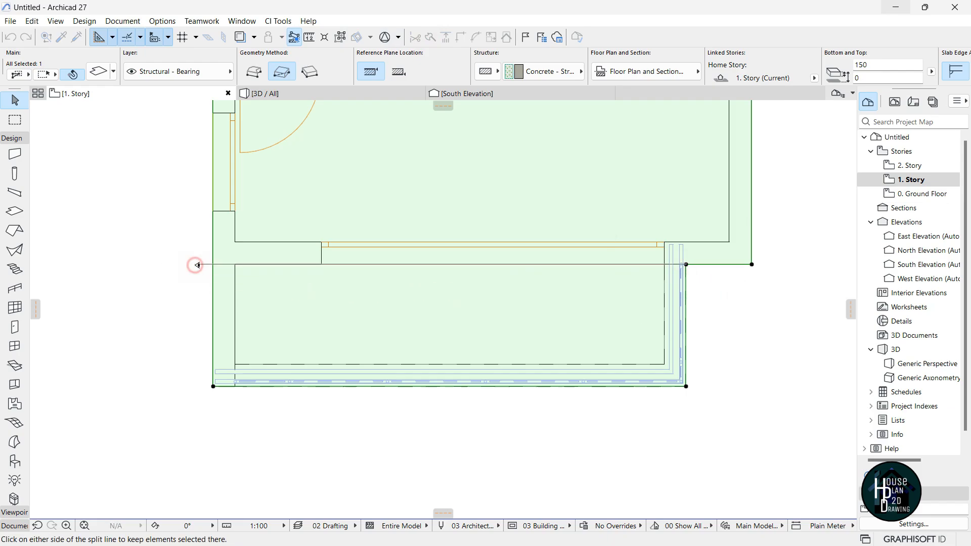
left_click(502, 448)
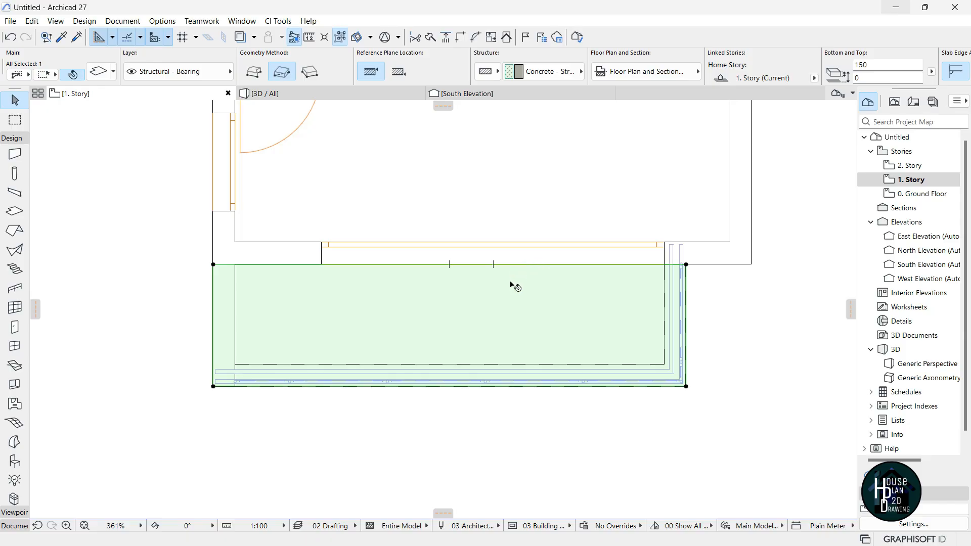
Insert a new node on the balcony slab's upper edge, at the inner face of the side wall.
scroll(188, 341, "up", 4)
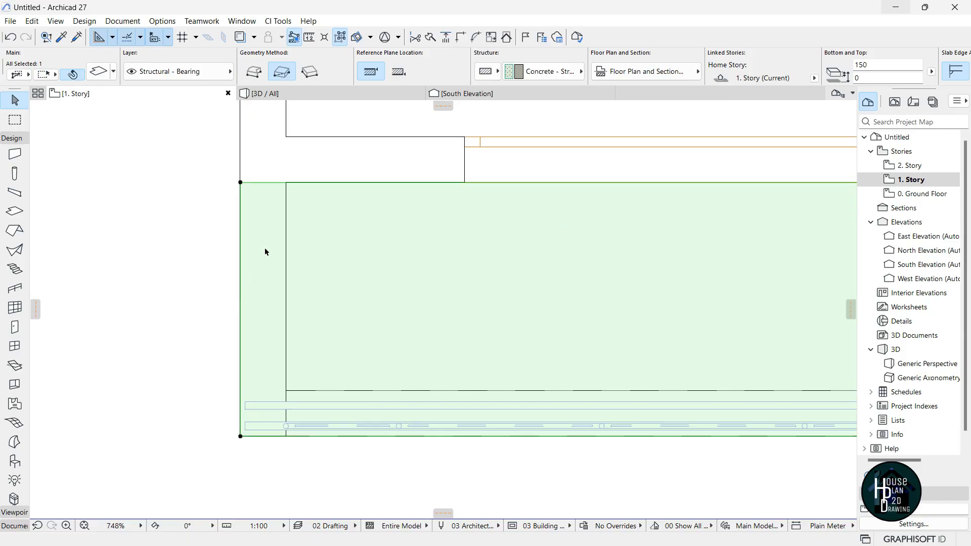
left_click(267, 182)
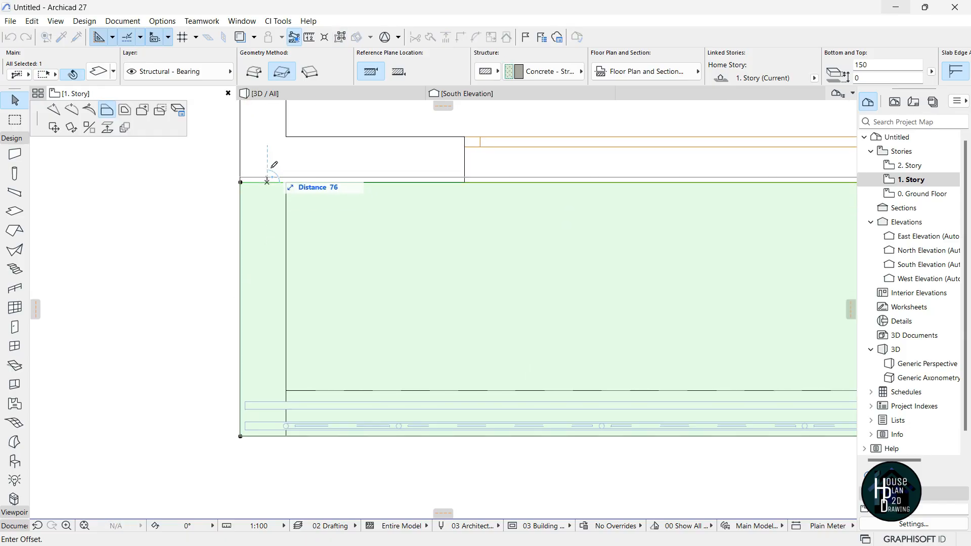
left_click(53, 109)
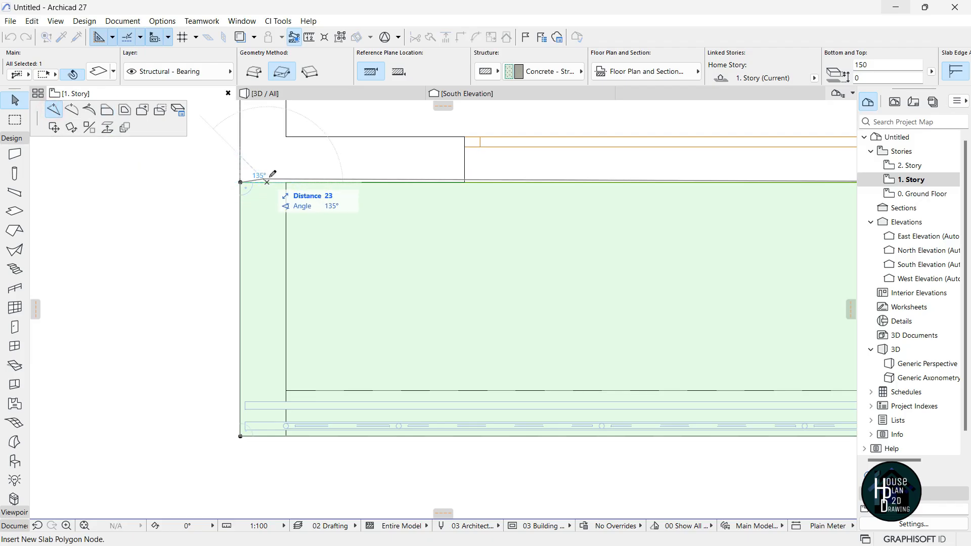
left_click(286, 182)
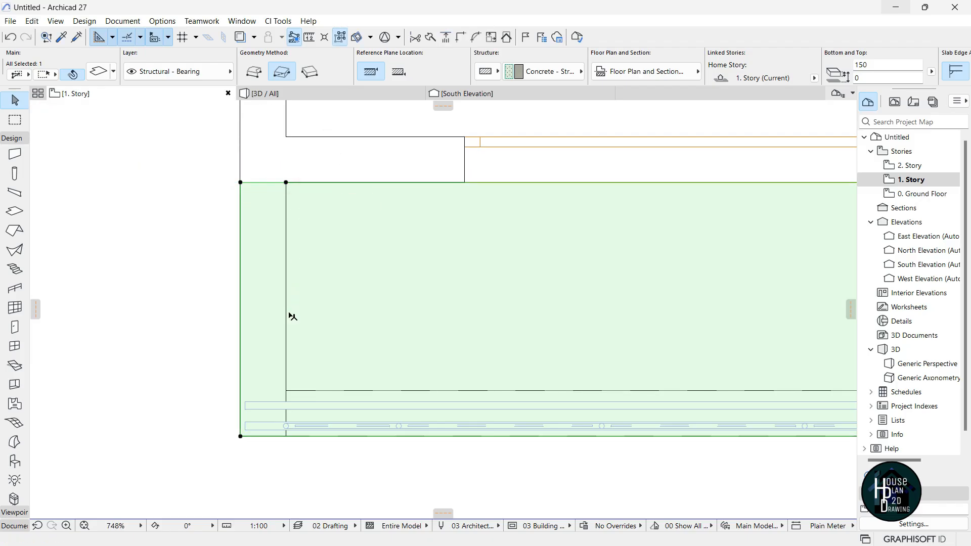
Split the balcony slab vertically from the new node along the side wall's inner face, keeping the balcony floor part selected.
left_click(431, 38)
left_click(287, 182)
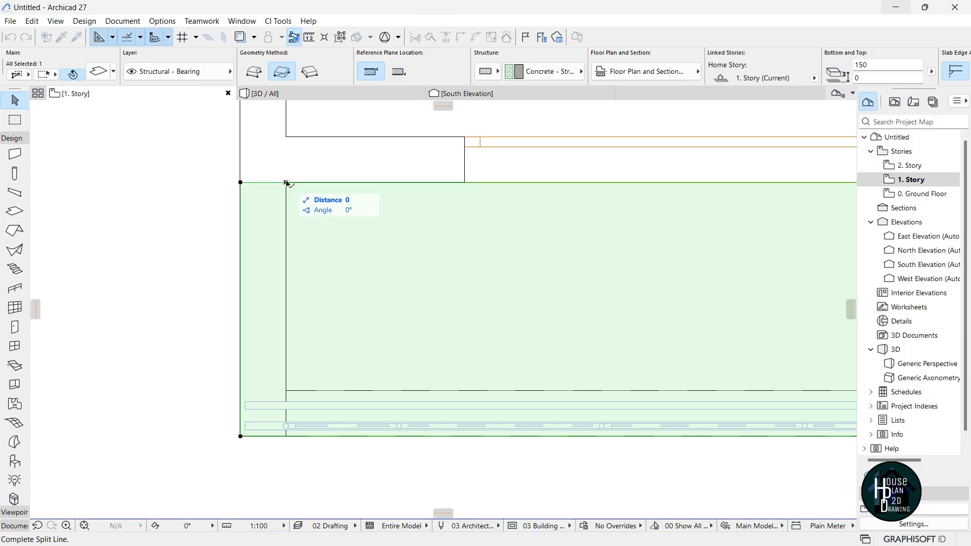
scroll(285, 184, "down", 2)
left_click(286, 428)
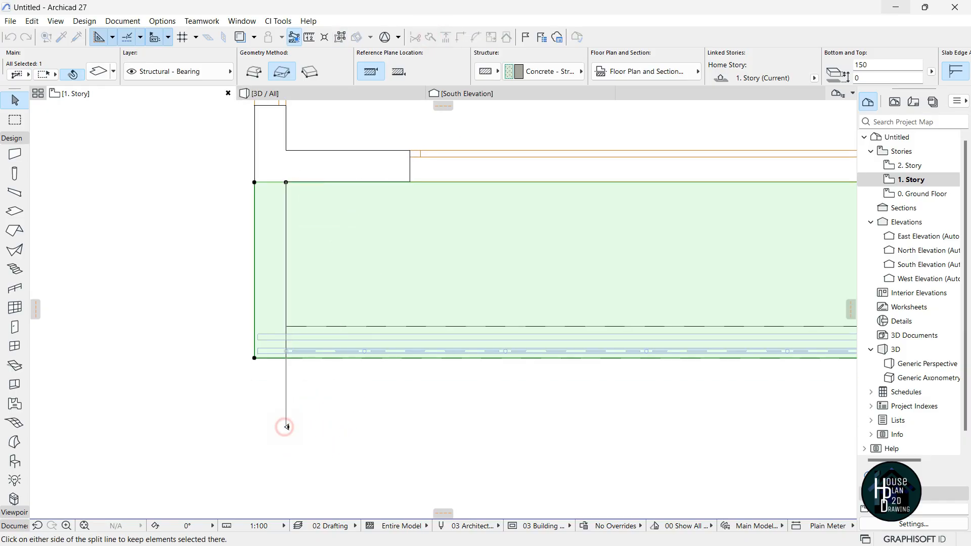
left_click(512, 262)
scroll(359, 373, "down", 3)
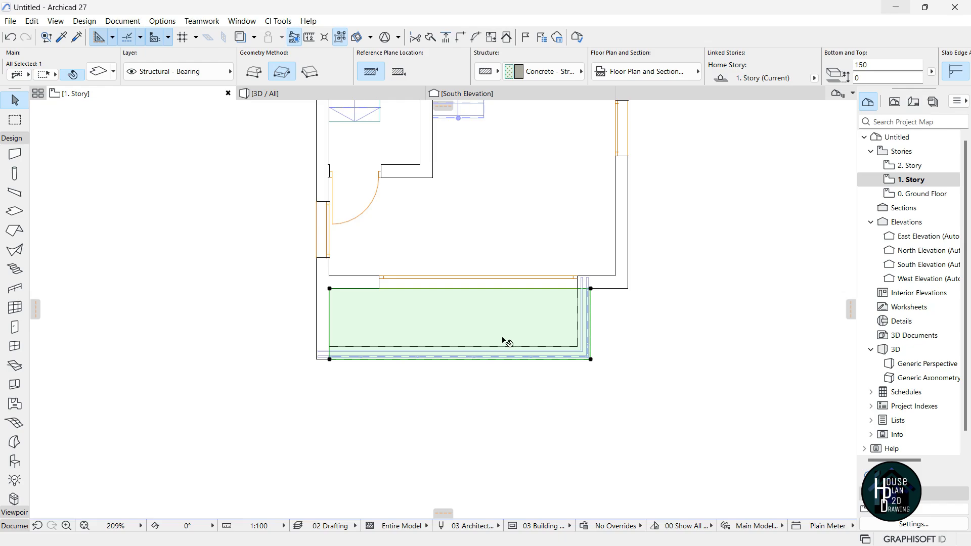
key("Escape")
Show the balcony slab from a low angle in the 3D view and set its edge surface to Paint - Cobalt Blue.
left_click(260, 93)
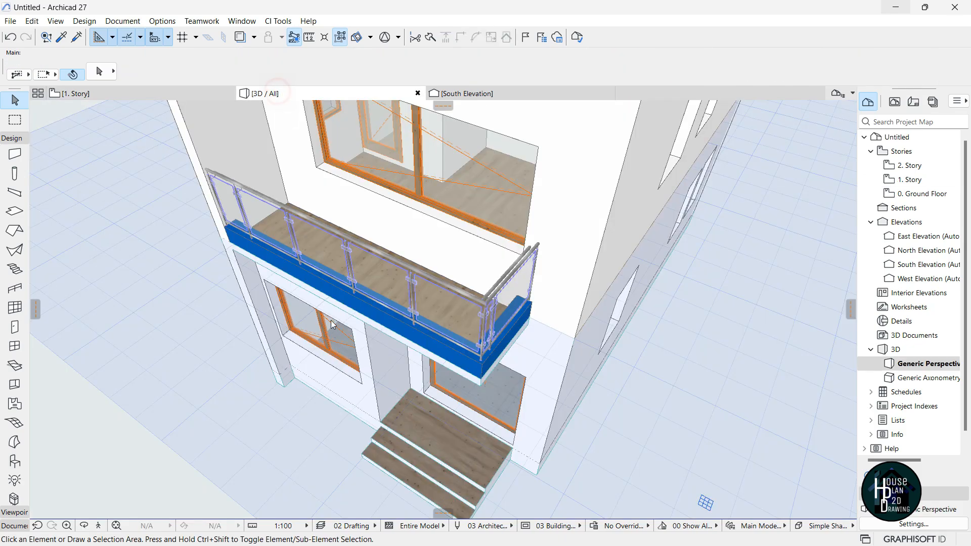
left_click(98, 527)
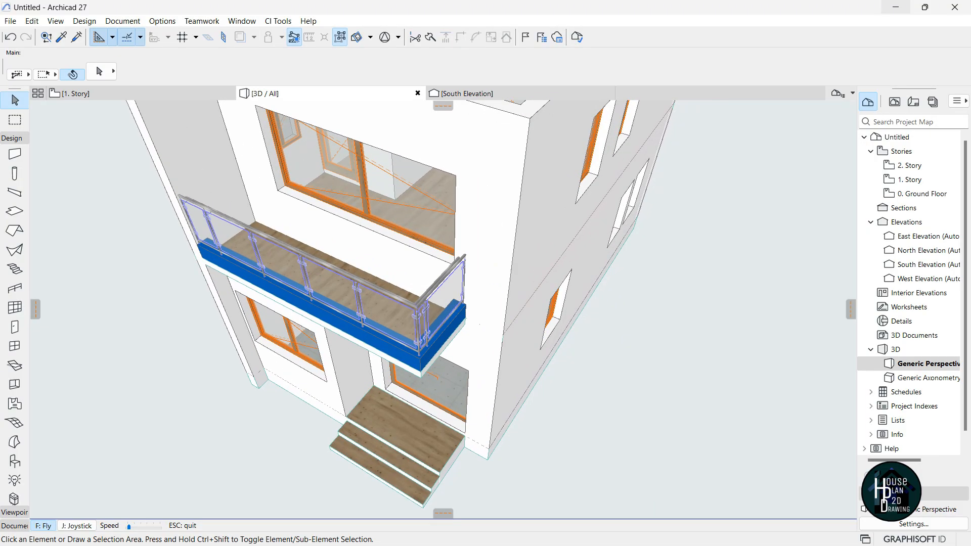
key("Page_Down")
key("Down")
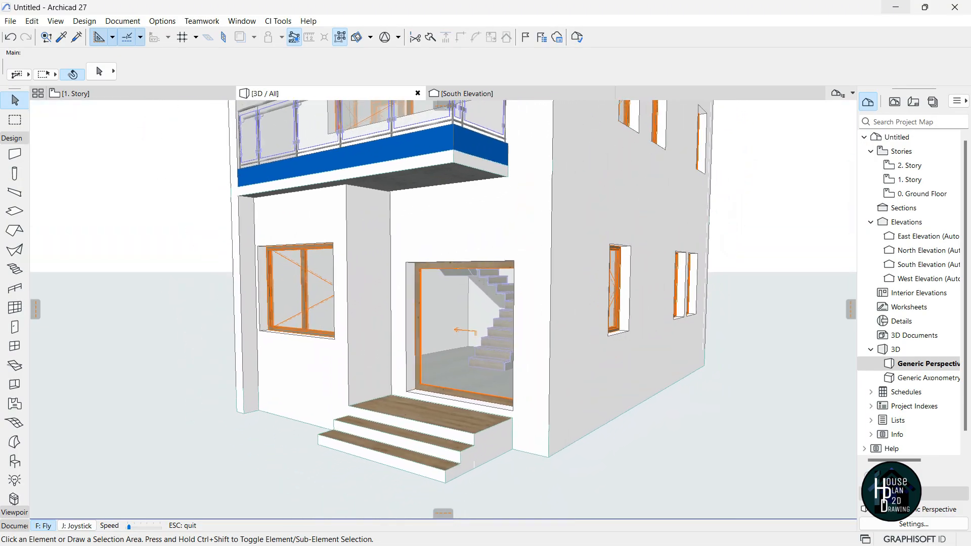
key("Up")
key("Escape")
left_click(432, 239)
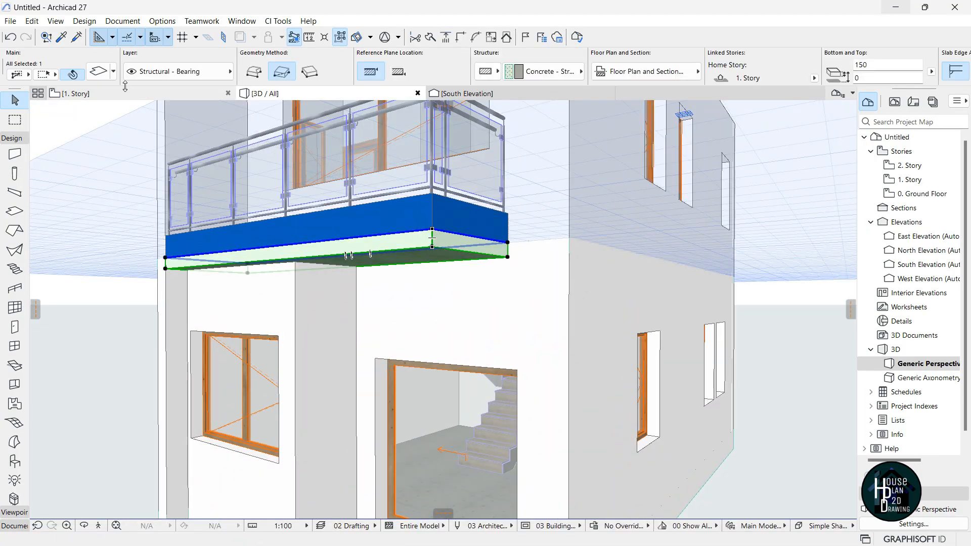
left_click(98, 71)
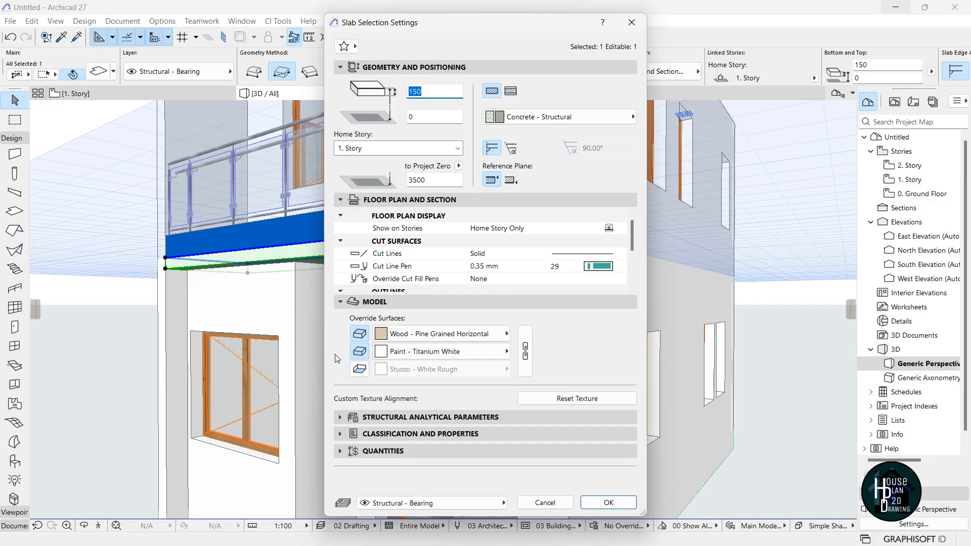
left_click(458, 359)
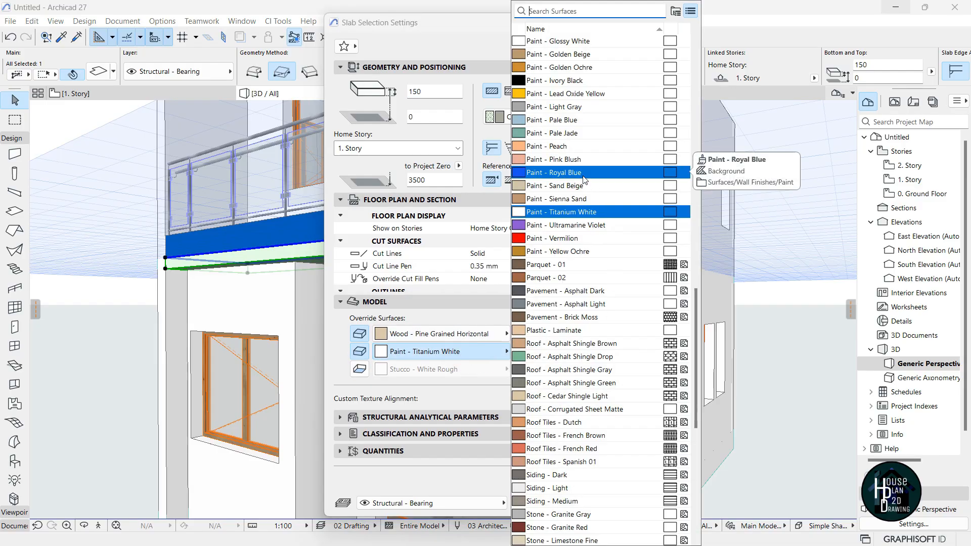
scroll(584, 179, "up", 3)
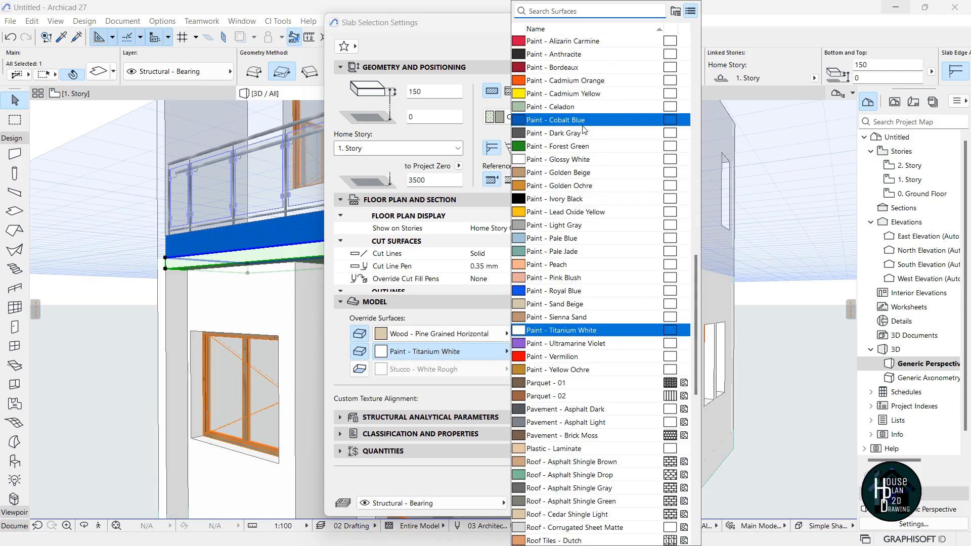
left_click(581, 121)
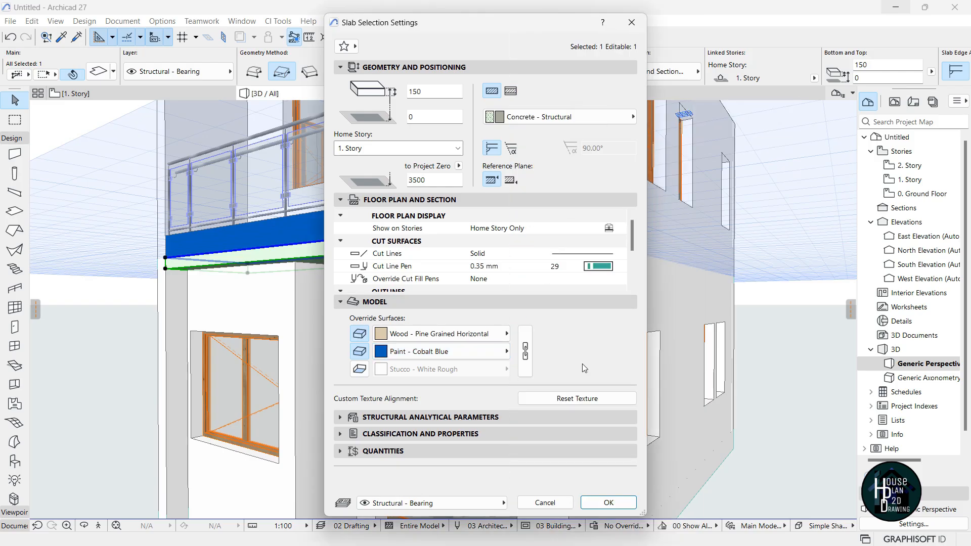
left_click(607, 501)
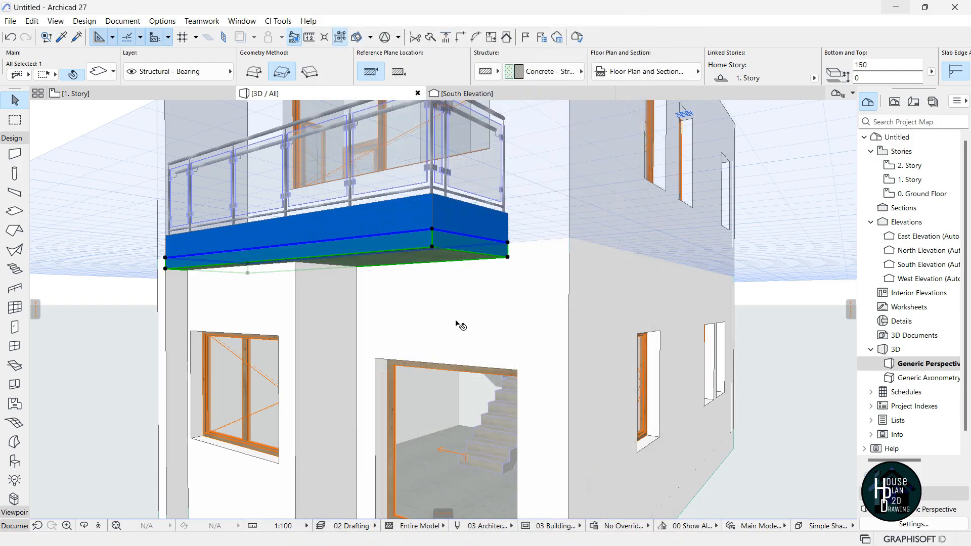
key("Escape")
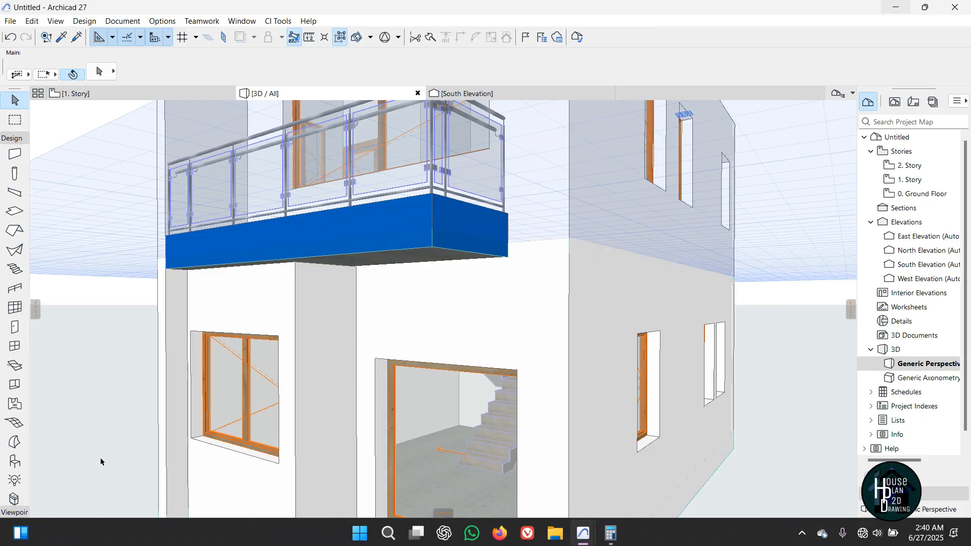
left_click(117, 526)
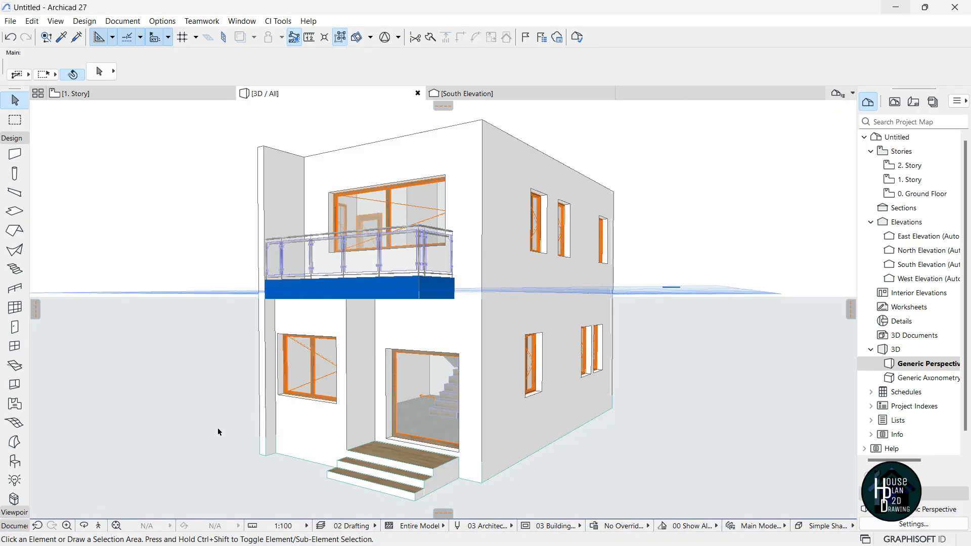
key("Down")
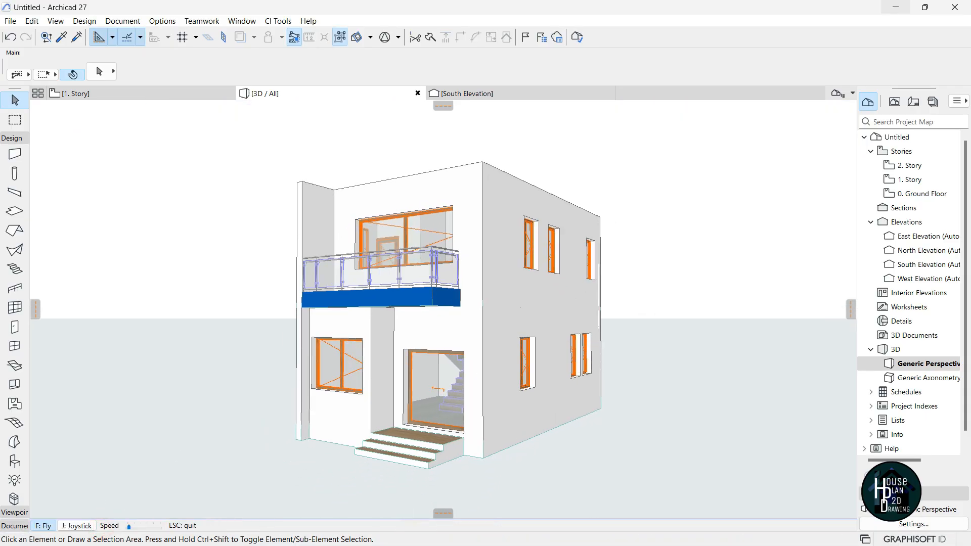
key("Escape")
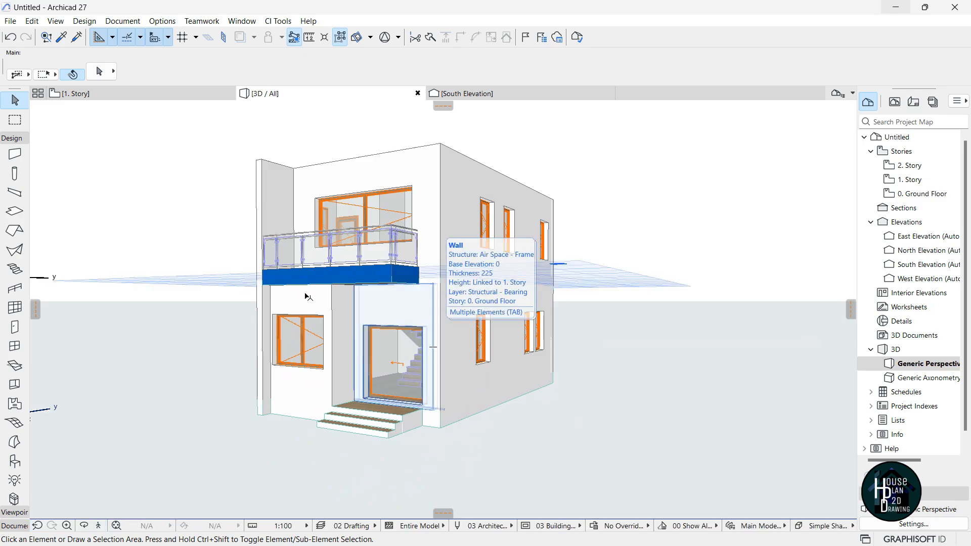
Set the Roof tool's defaults on the 1. Story floor plan to a basic Timber - Roof structure with a 1° pitch.
left_click(136, 99)
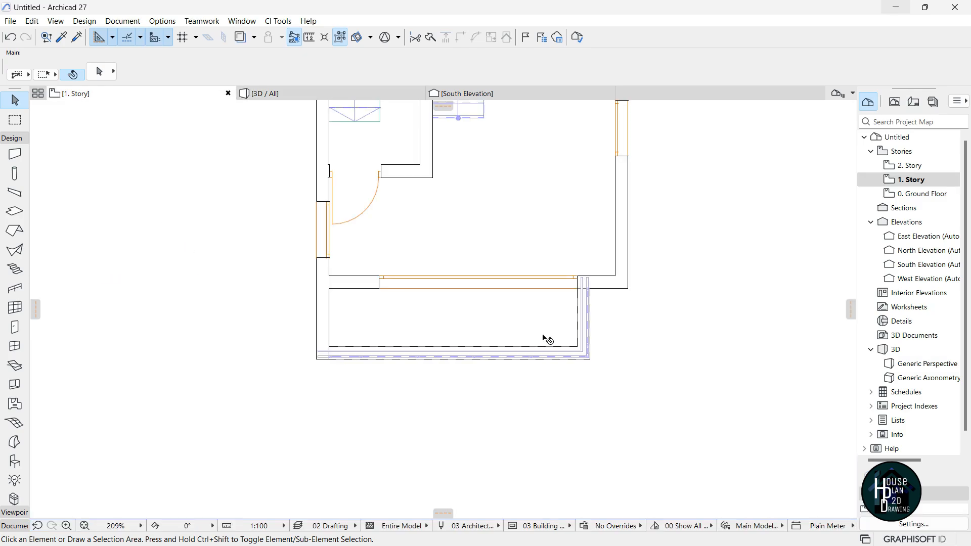
scroll(546, 335, "down", 5)
scroll(559, 267, "up", 3)
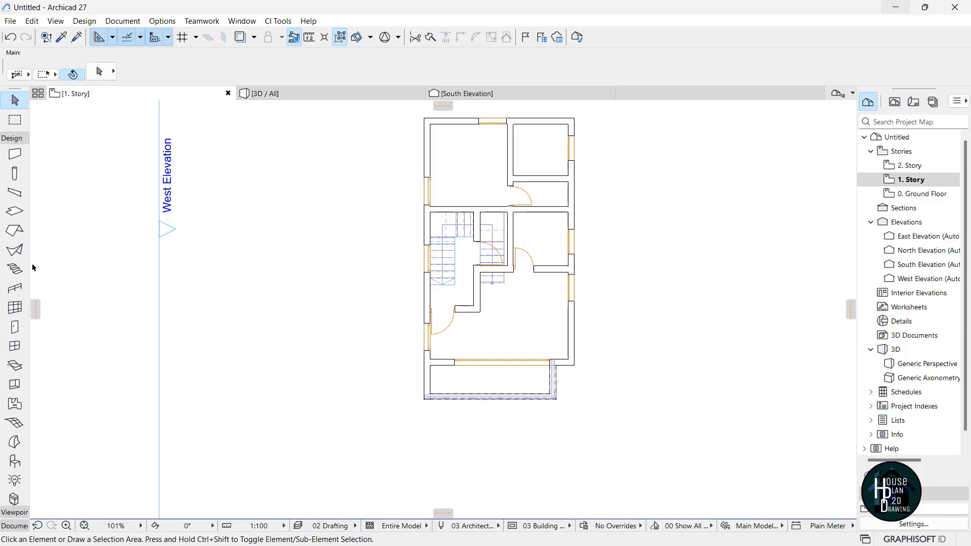
left_click(14, 231)
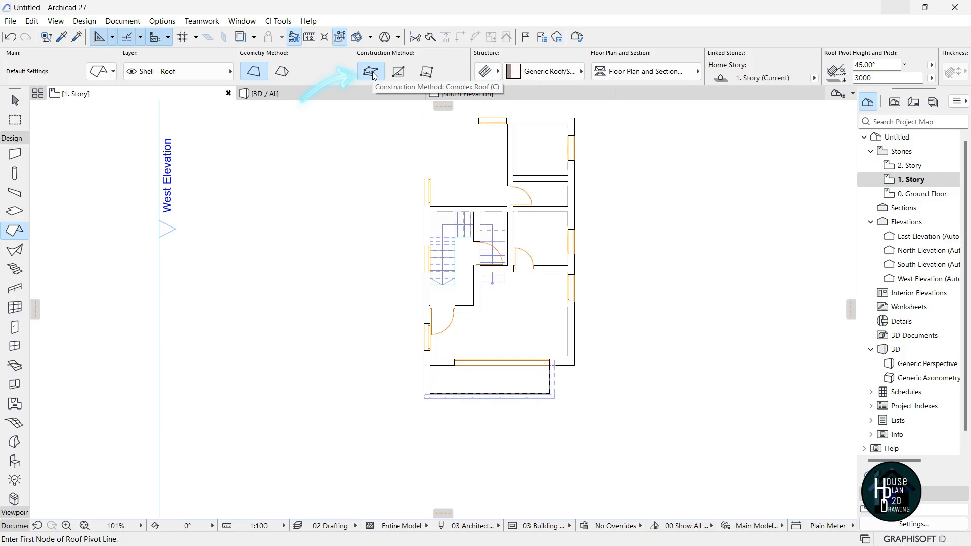
left_click(491, 73)
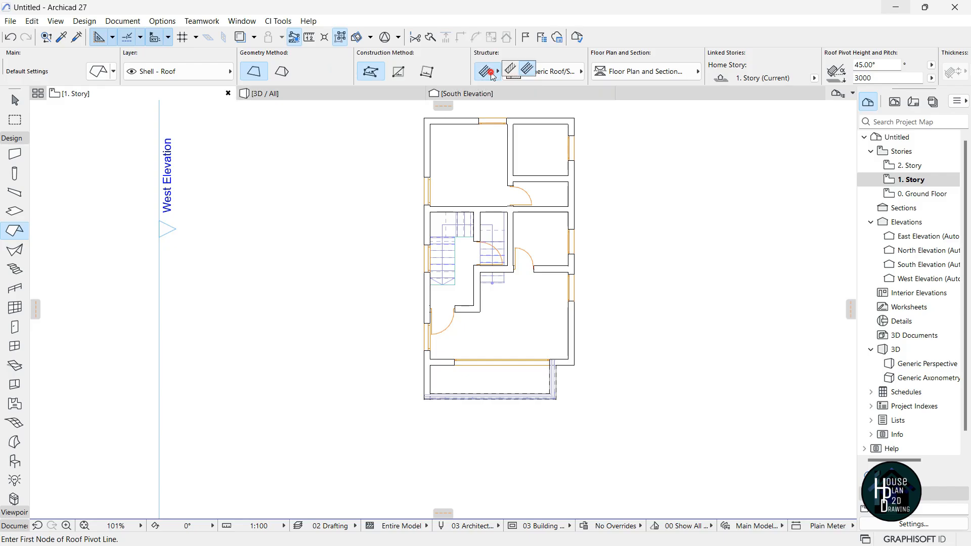
left_click(511, 72)
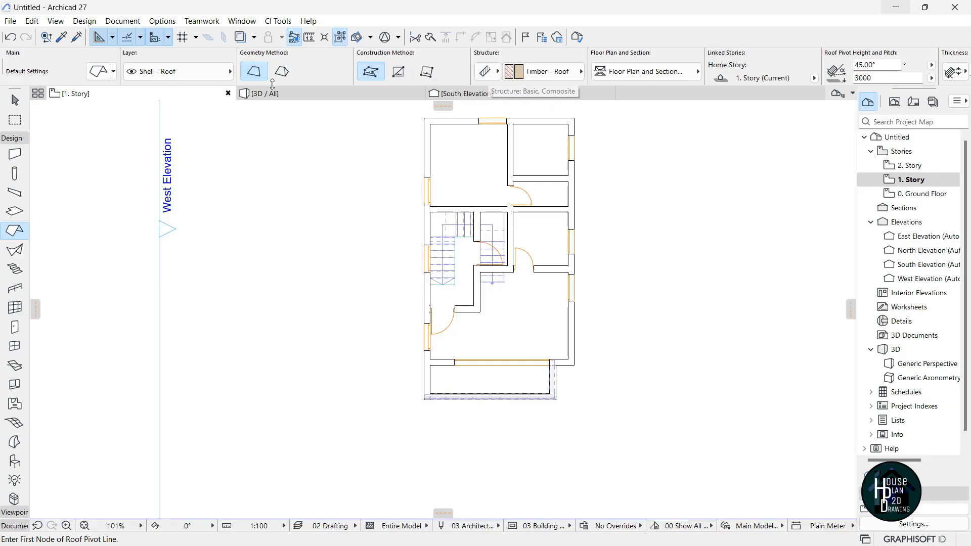
left_click(101, 71)
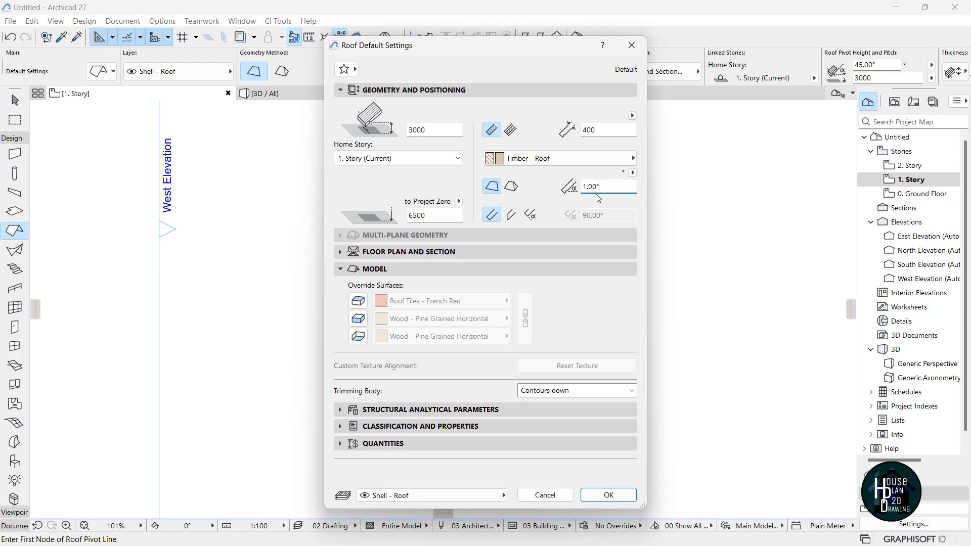
left_click(611, 494)
Draw the roof's pivot line along the balcony's front edge between its outer corners, with the pitch rising towards the house.
scroll(512, 410, "up", 5)
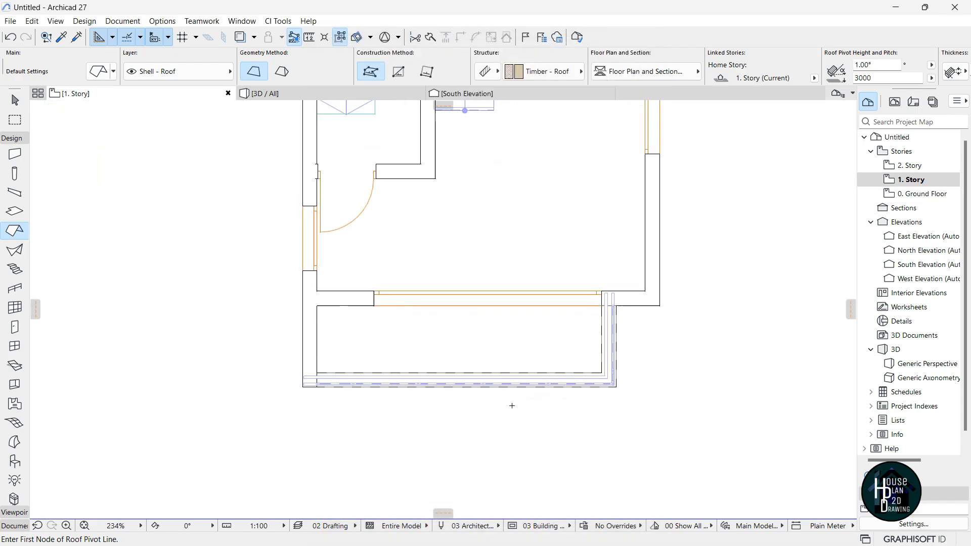
scroll(198, 390, "up", 5)
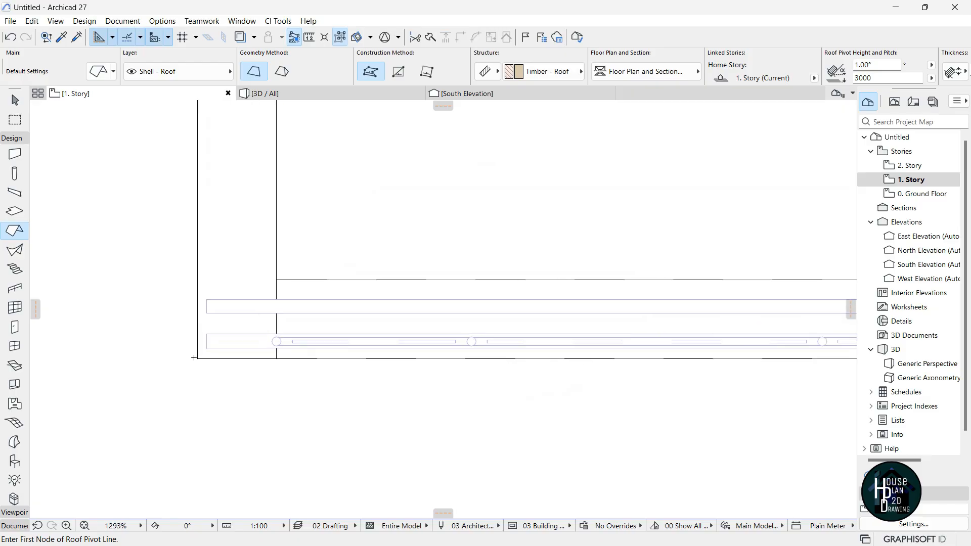
left_click(197, 360)
scroll(315, 394, "down", 5)
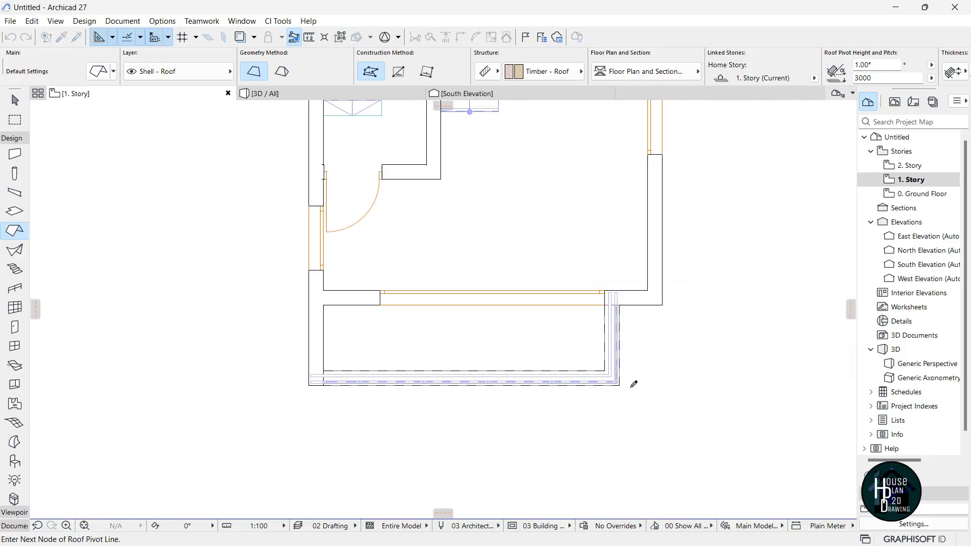
scroll(633, 382, "up", 5)
left_click(609, 375)
scroll(571, 297, "down", 5)
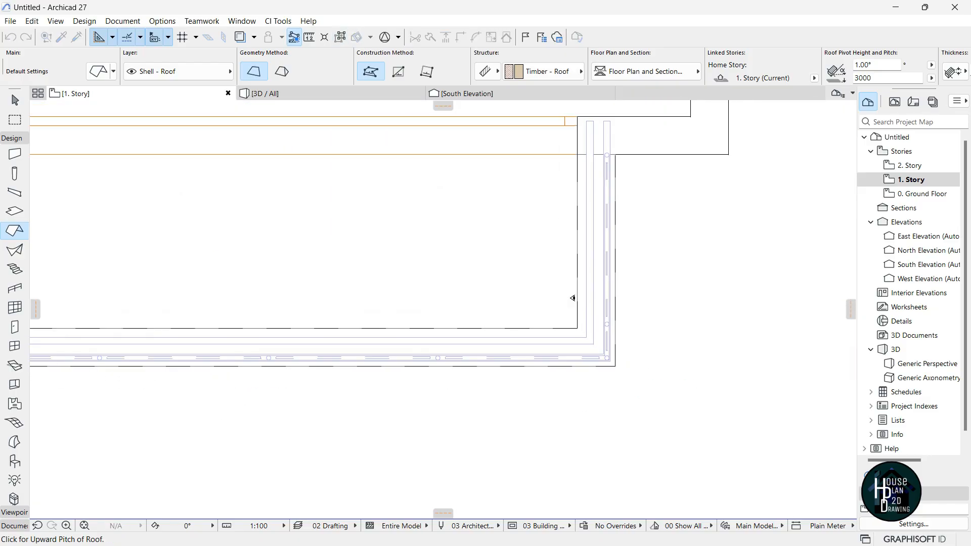
scroll(476, 283, "down", 1)
scroll(464, 273, "up", 1)
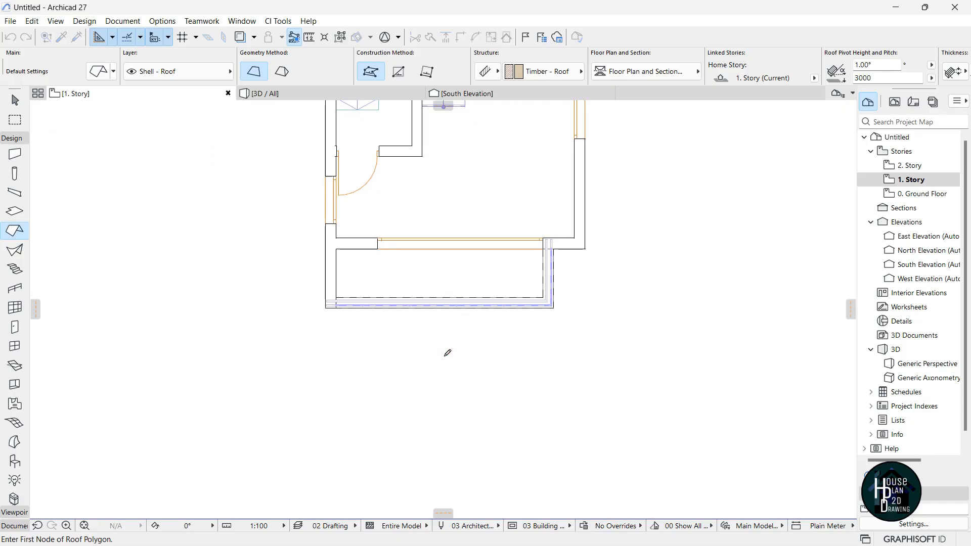
Start the roof outline at the side wall's outer corner and trace the balcony's front edge to its opposite outer corner.
scroll(338, 282, "up", 5)
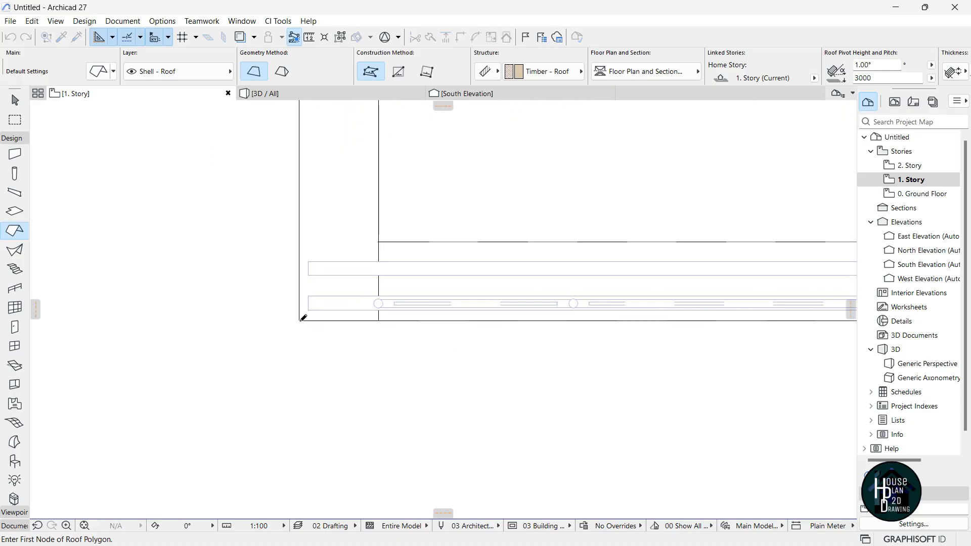
left_click(301, 322)
scroll(343, 413, "down", 4)
scroll(479, 380, "up", 4)
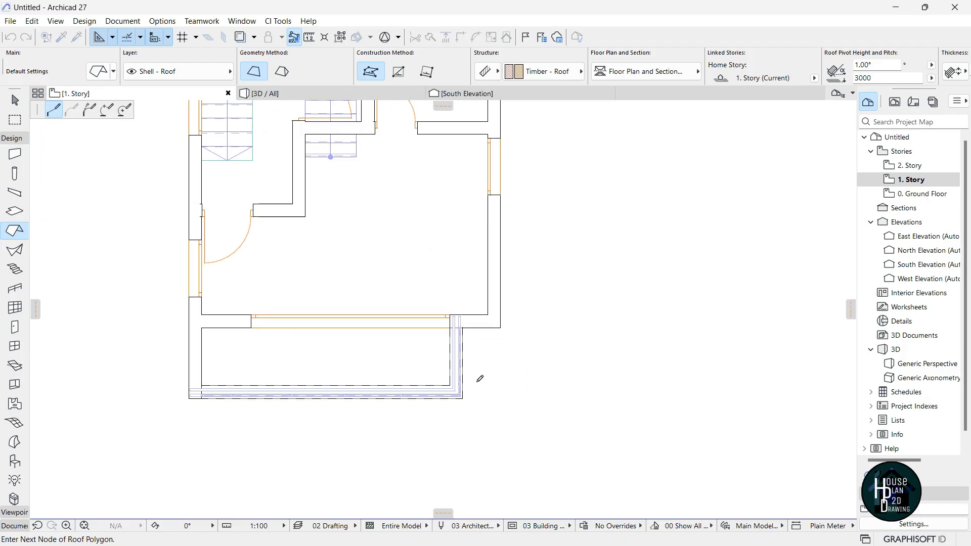
scroll(438, 413, "up", 1)
left_click(450, 409)
scroll(438, 421, "down", 6)
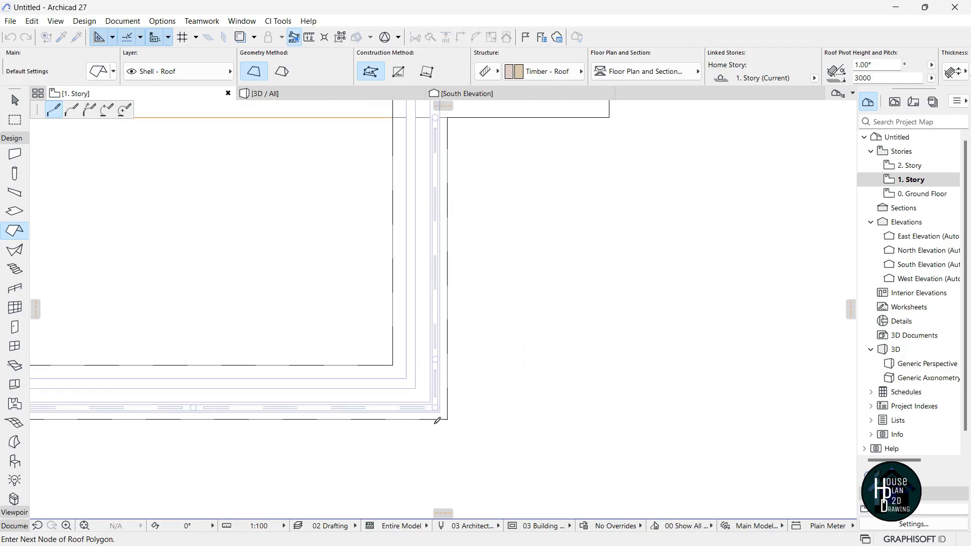
Continue the roof outline along the balcony's side and the front wall to the house's outer corner, removing the misplaced node.
scroll(460, 323, "up", 3)
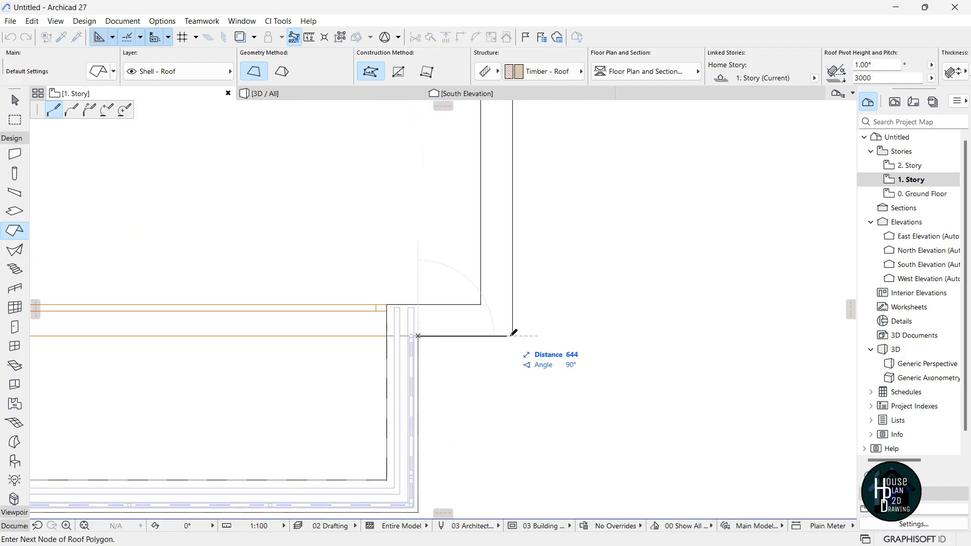
left_click(517, 334)
left_click(545, 382)
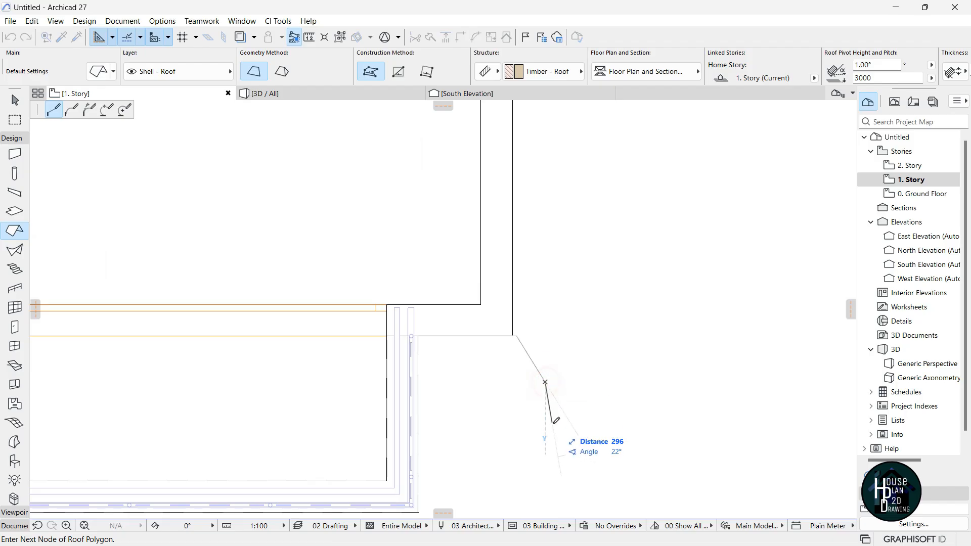
key("BackSpace")
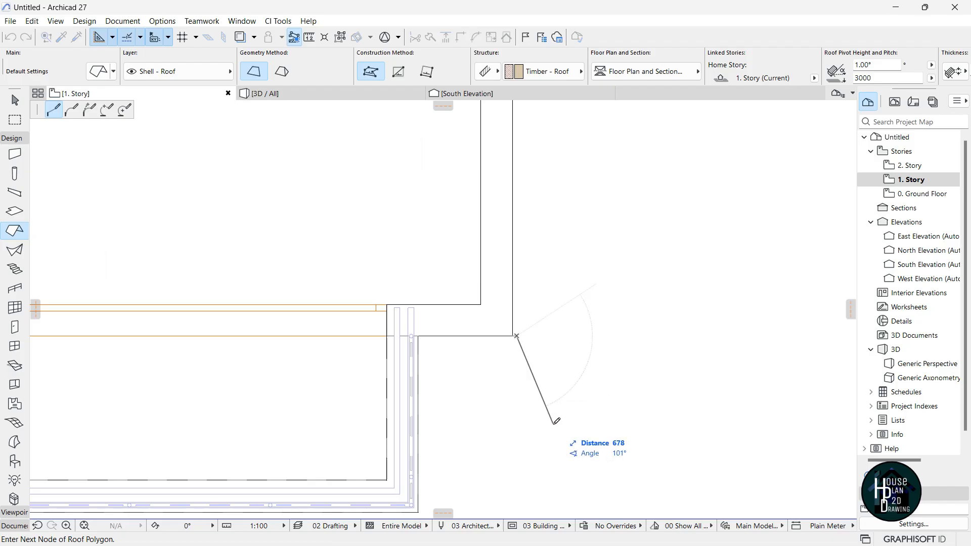
scroll(486, 338, "up", 2)
scroll(541, 373, "down", 5)
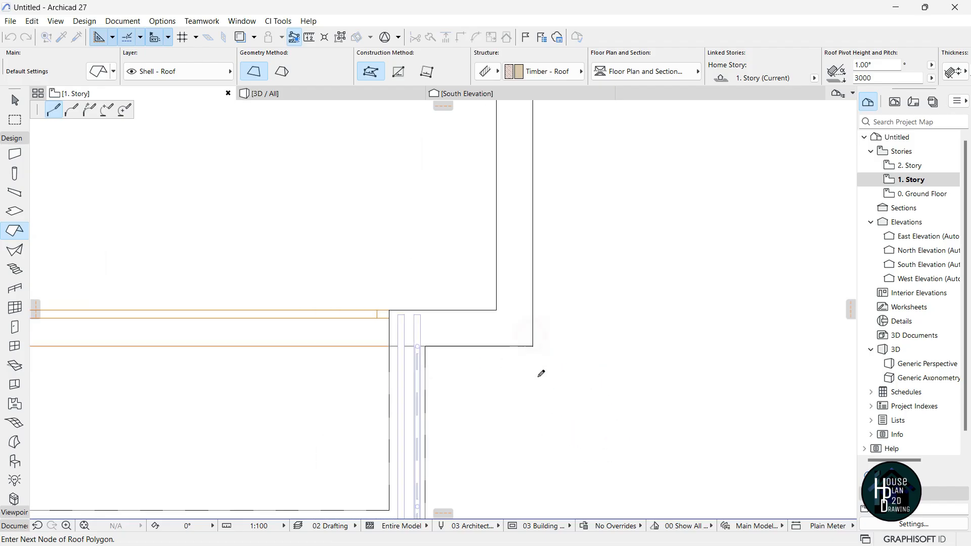
Complete the roof outline through both rear outer corners of the house and close it at the starting corner.
scroll(557, 172, "up", 3)
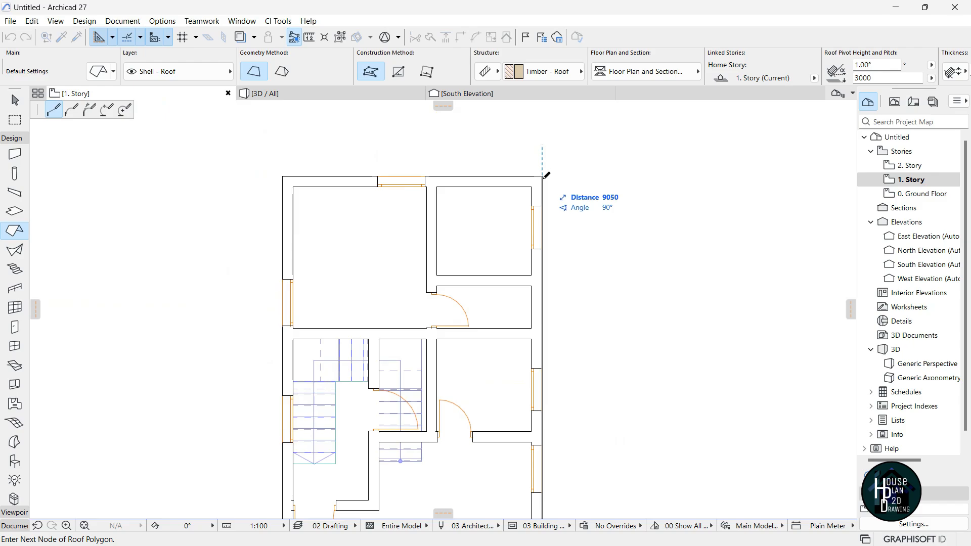
left_click(542, 176)
left_click(283, 176)
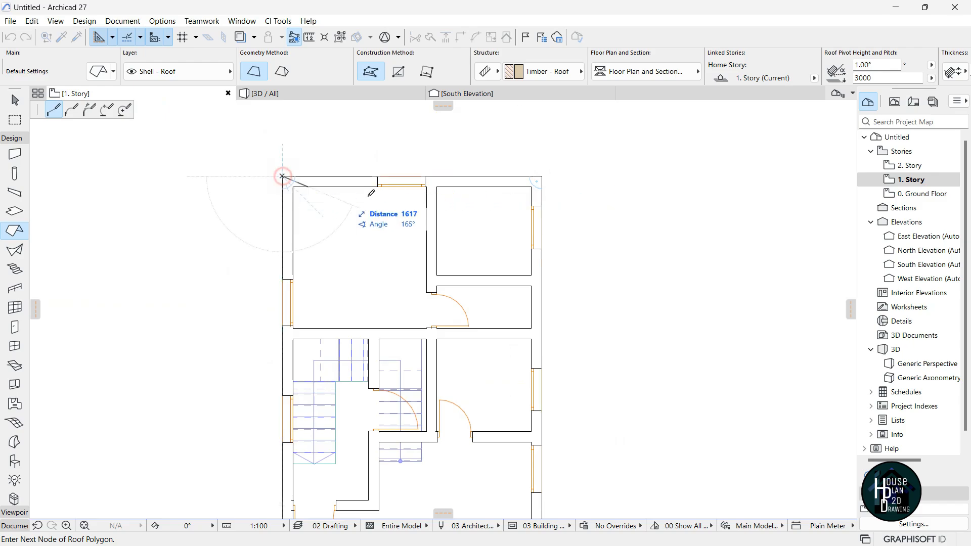
scroll(416, 185, "down", 5)
middle_click_drag(363, 375, 390, 286)
scroll(390, 286, "up", 1)
scroll(394, 284, "up", 4)
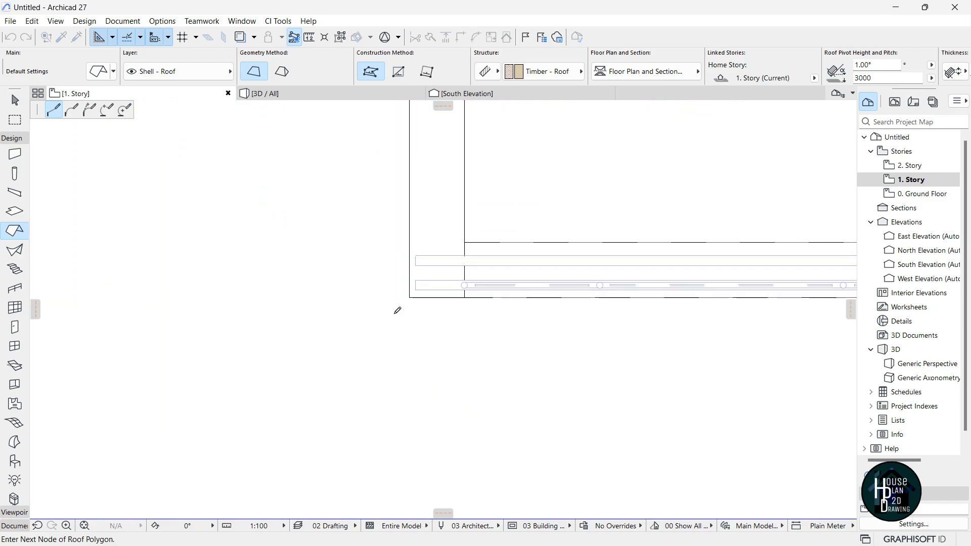
left_click(410, 299)
scroll(410, 299, "down", 8)
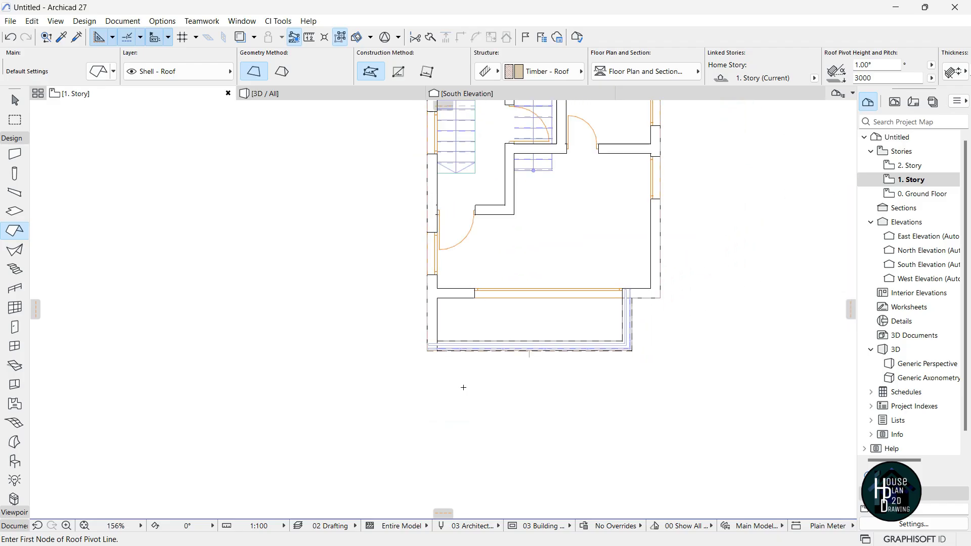
In the 3D view, raise the roof 522 mm vertically from its lower corner to the top corner of the side wall.
scroll(434, 229, "up", 2)
scroll(528, 238, "down", 2)
scroll(504, 209, "up", 2)
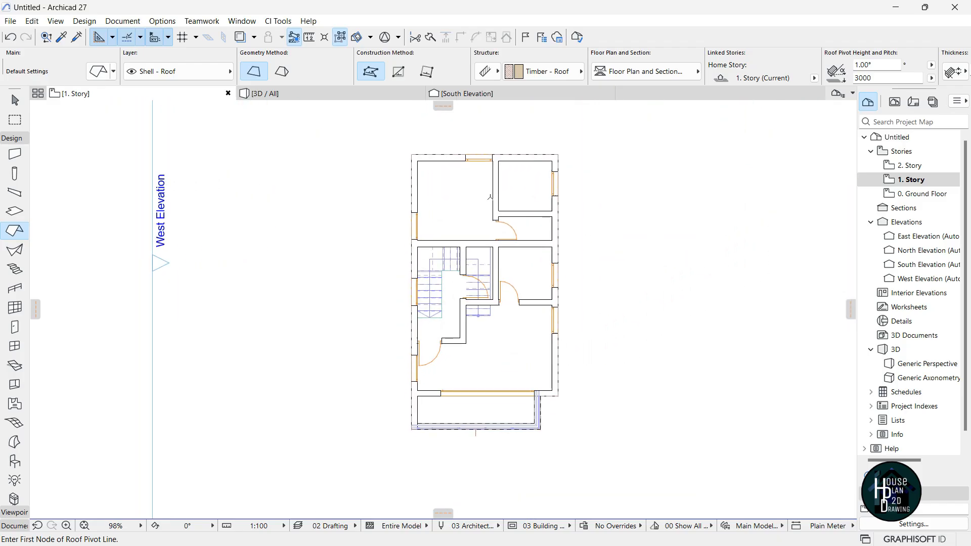
left_click(314, 96)
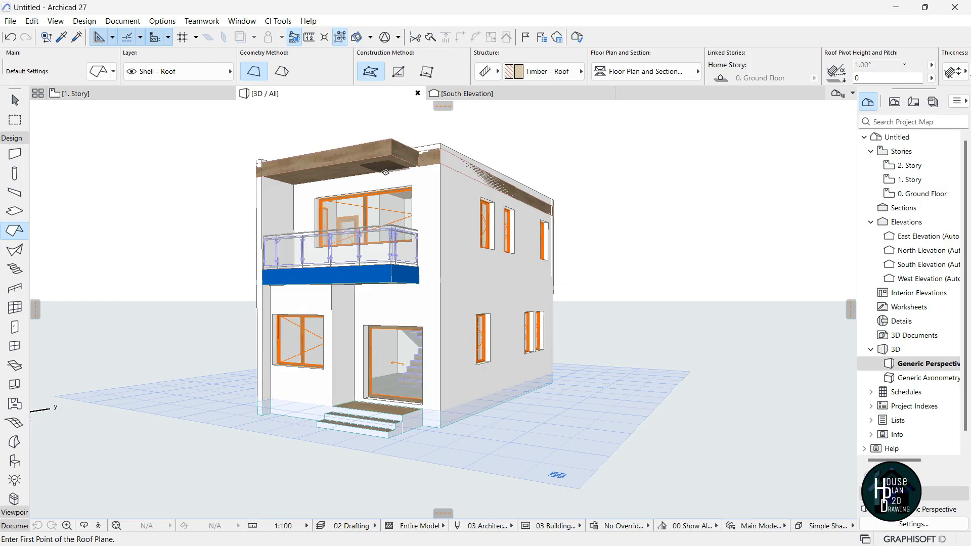
key("Escape")
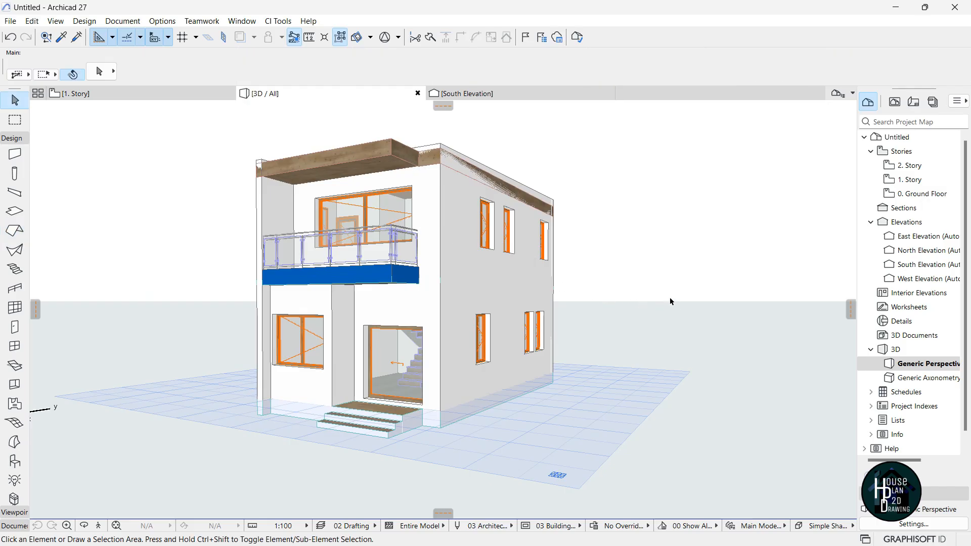
left_click(397, 161)
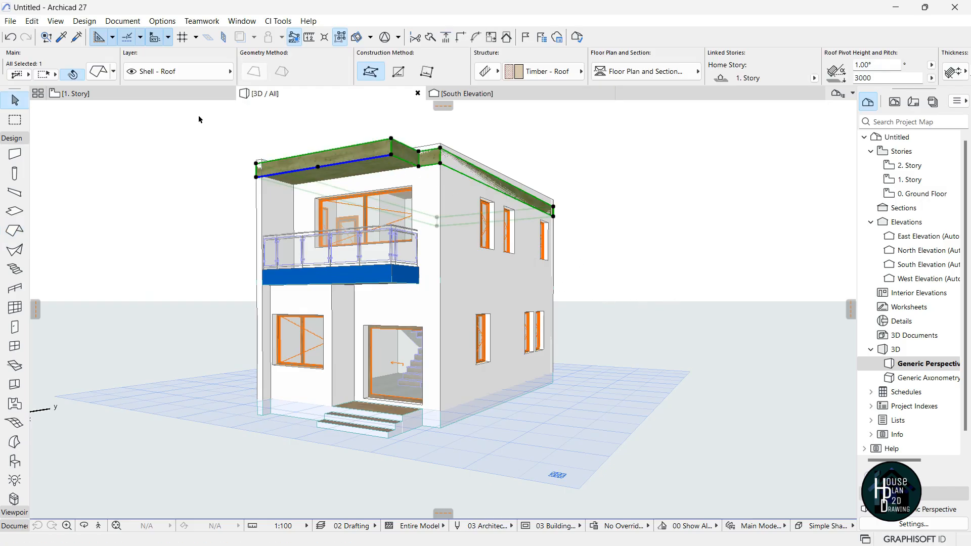
scroll(445, 147, "up", 5)
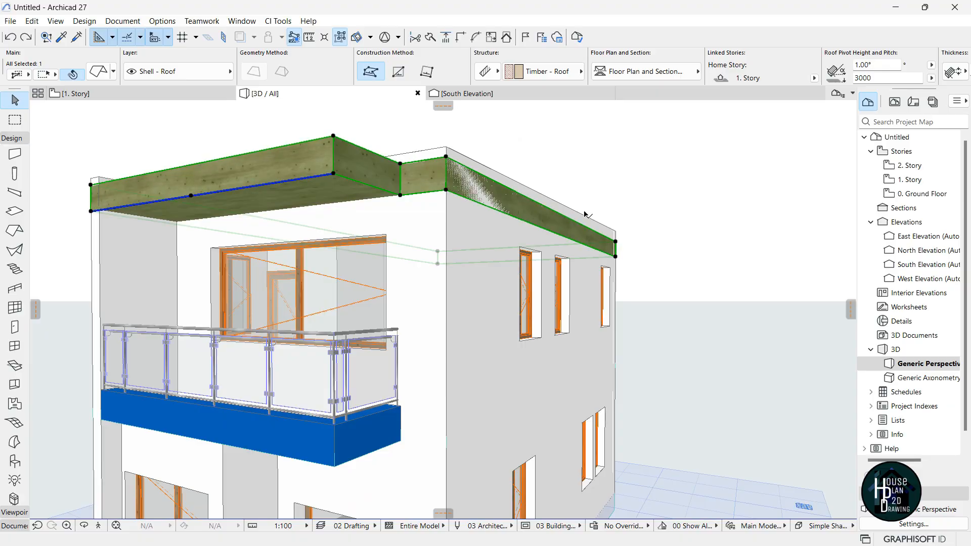
key("ctrl+d")
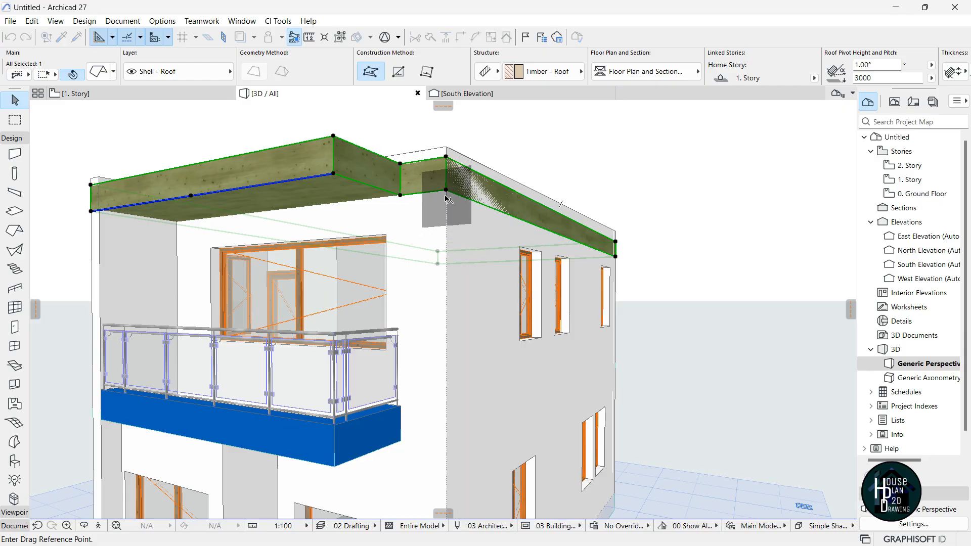
left_click(446, 192)
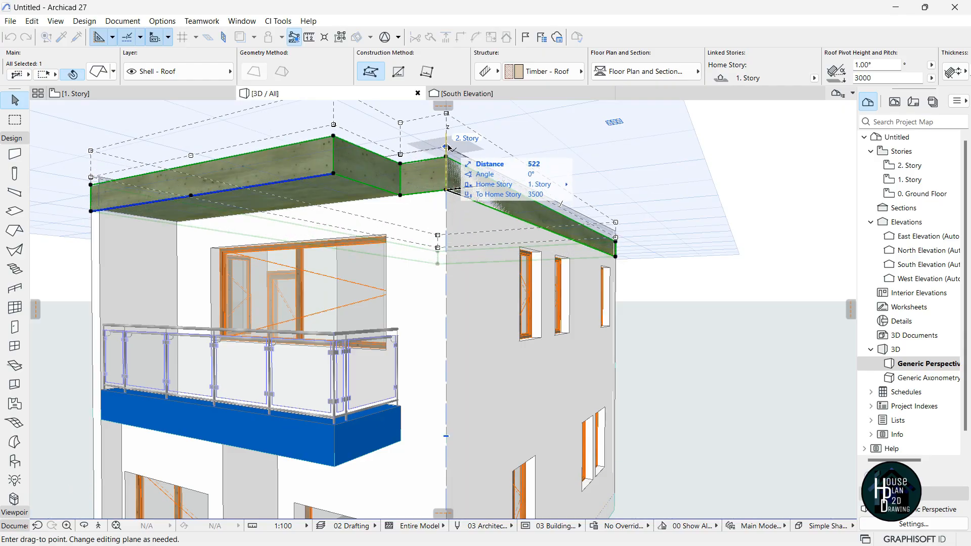
left_click(446, 147)
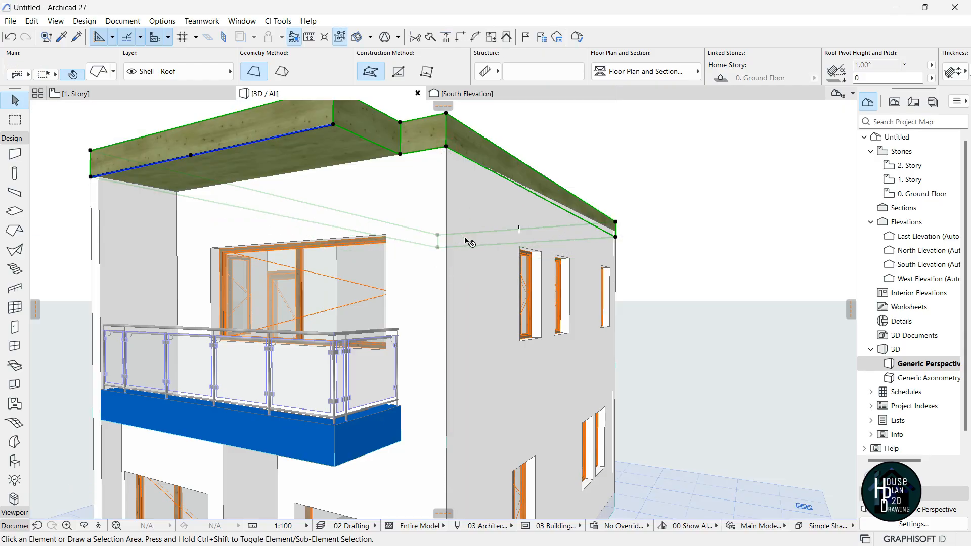
key("Escape")
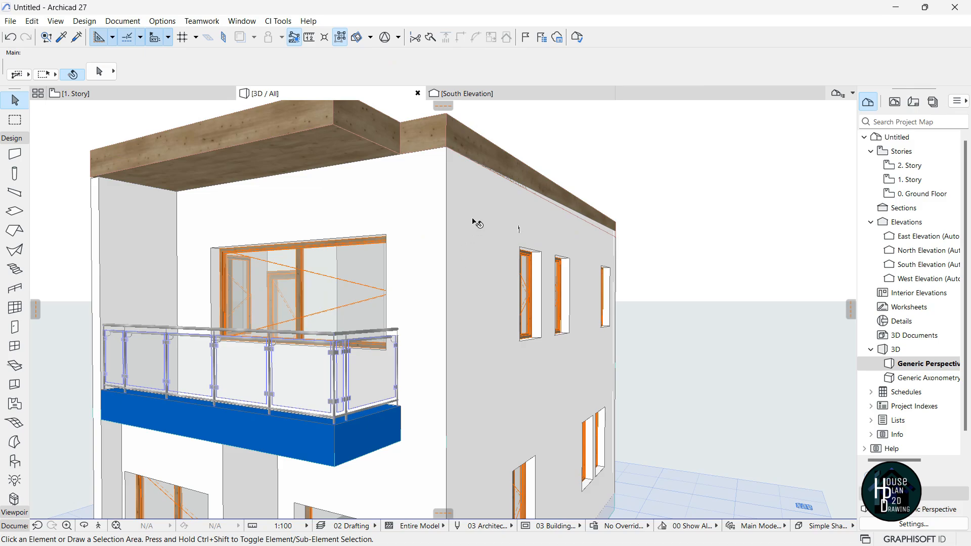
Switch the roof pitch to percent and set it to 0.00 so the roof is flat.
scroll(589, 243, "up", 5)
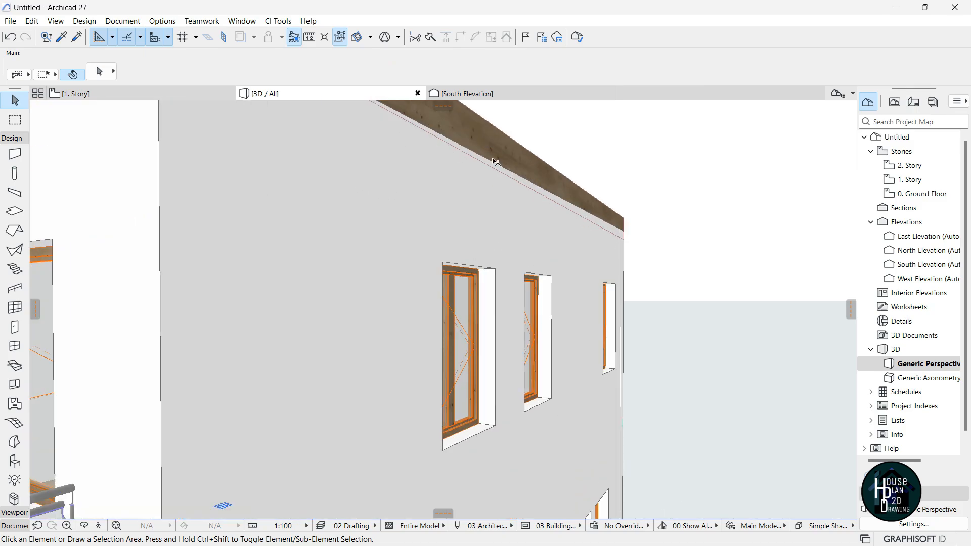
scroll(389, 330, "down", 6)
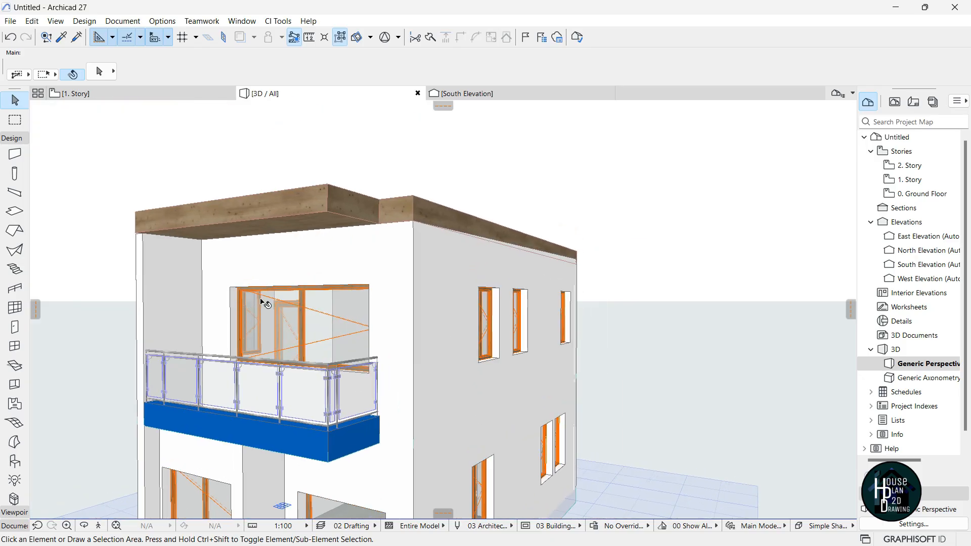
middle_click_drag(264, 303, 352, 282, "shift")
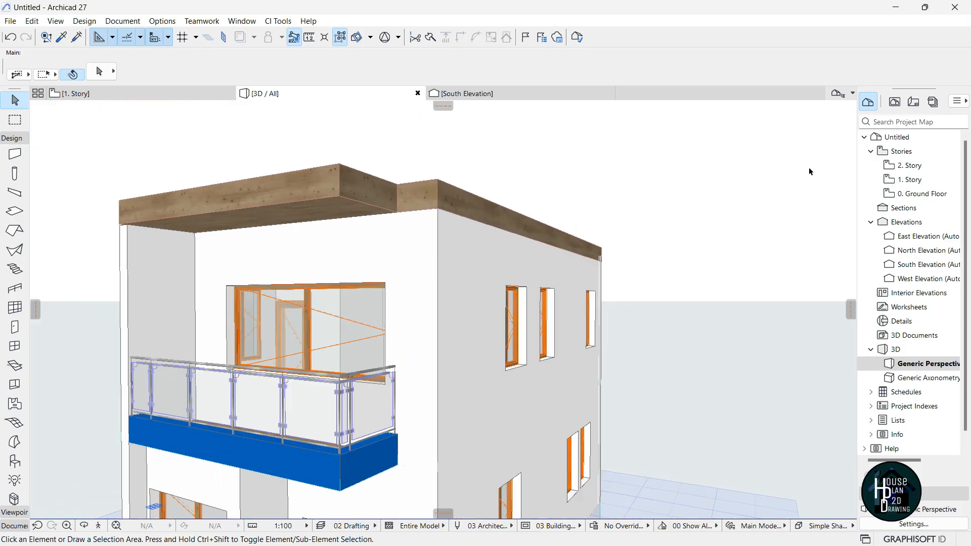
left_click(349, 196)
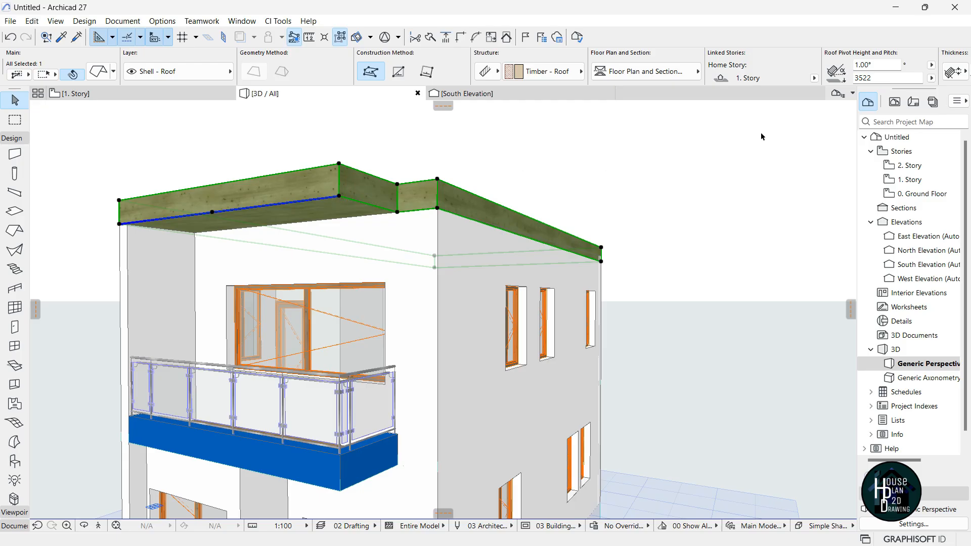
left_click(931, 65)
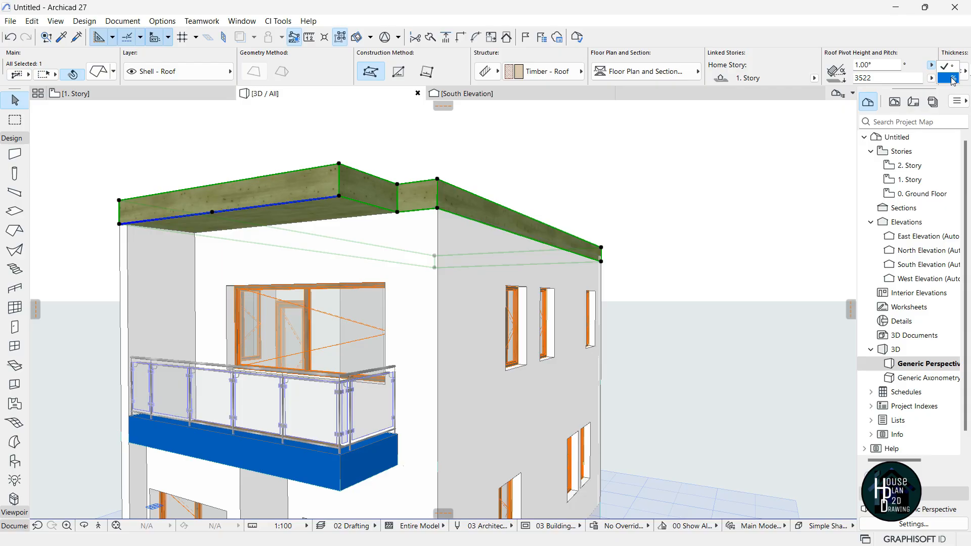
left_click(953, 79)
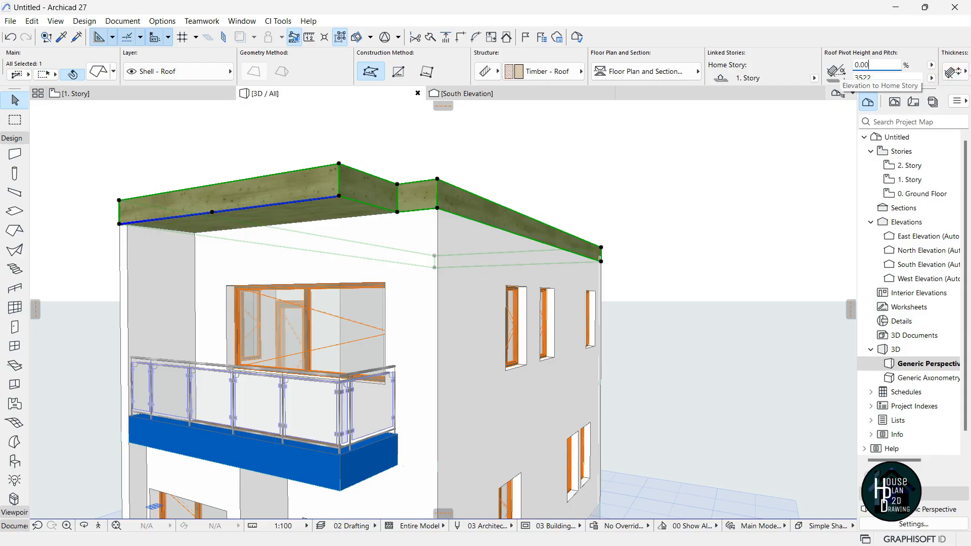
key("Return")
left_click(692, 169)
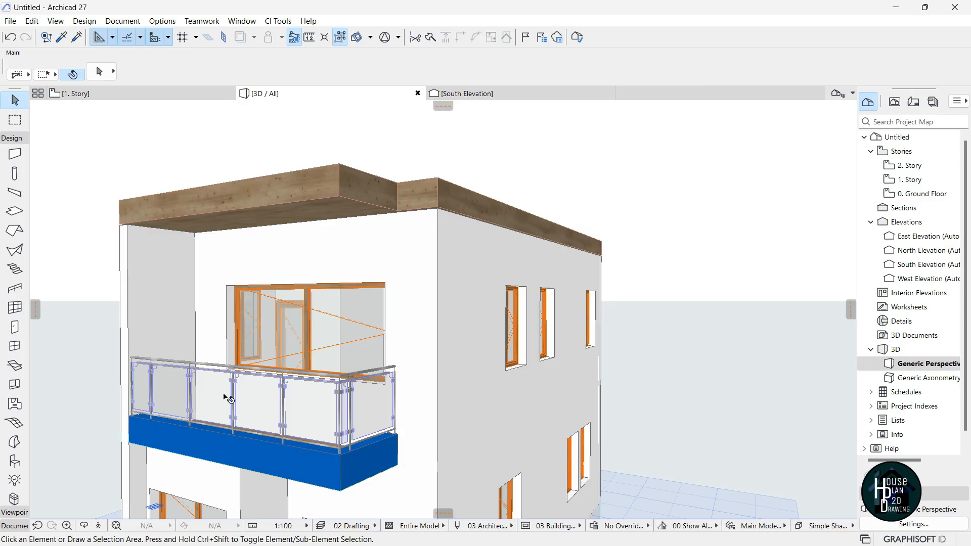
Fly around the house to examine the flat roof from the front, the sides and above.
left_click(100, 527)
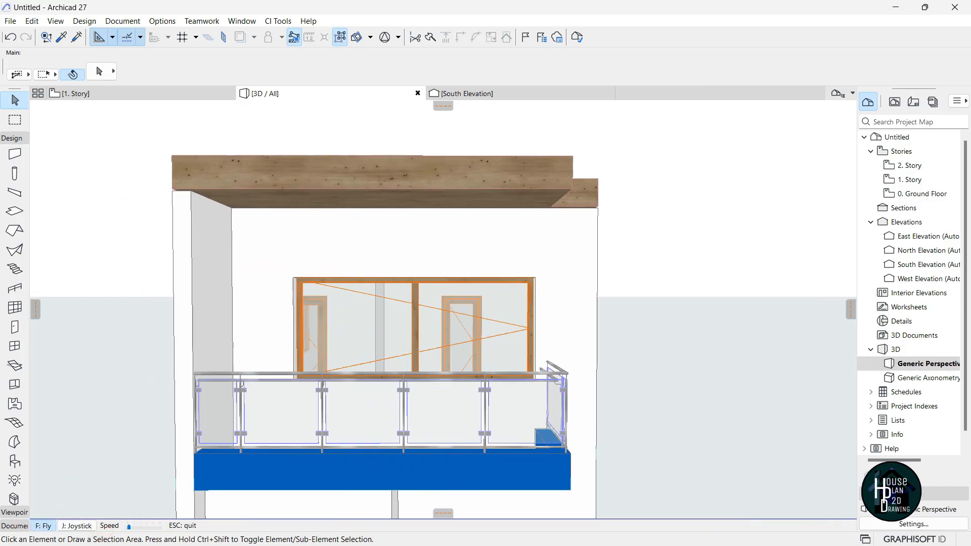
key("Down")
key("Right")
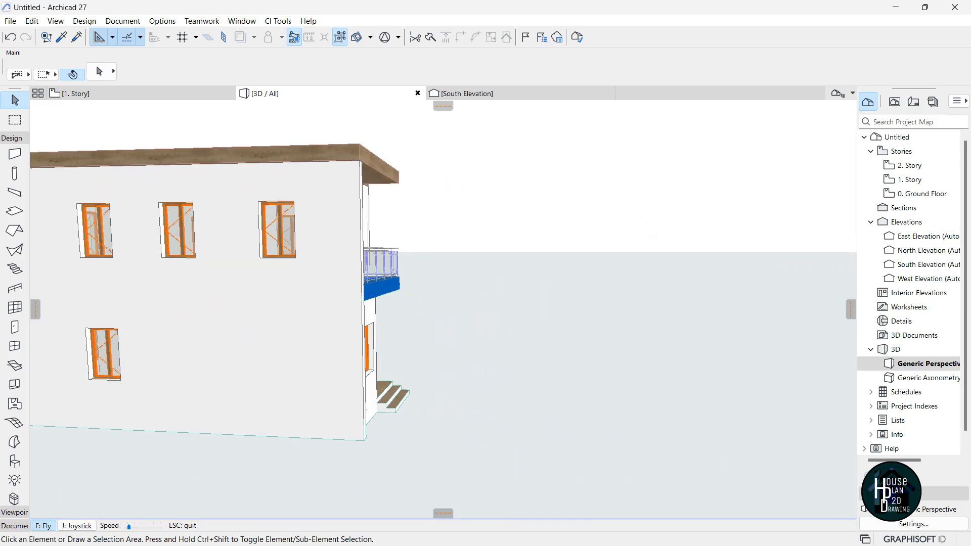
key("Right")
key("Up")
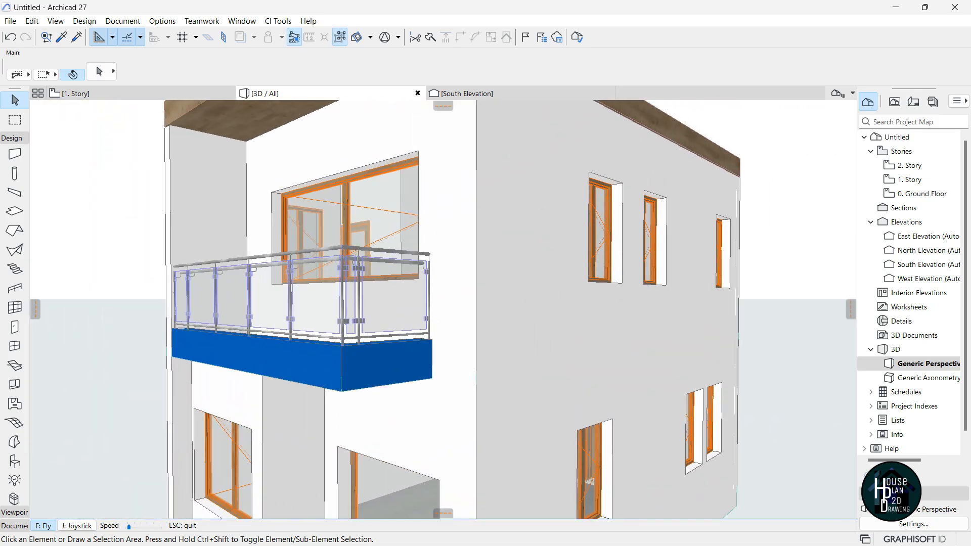
key("Page_Up")
key("Up")
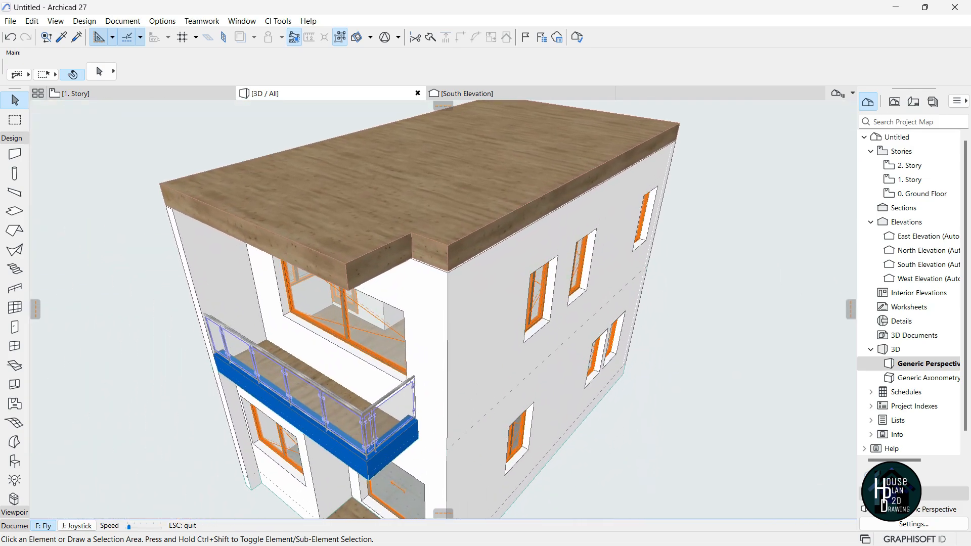
key("Escape")
Override the roof's edge surface with the white finish found by searching the surfaces for "tit".
left_click(387, 230)
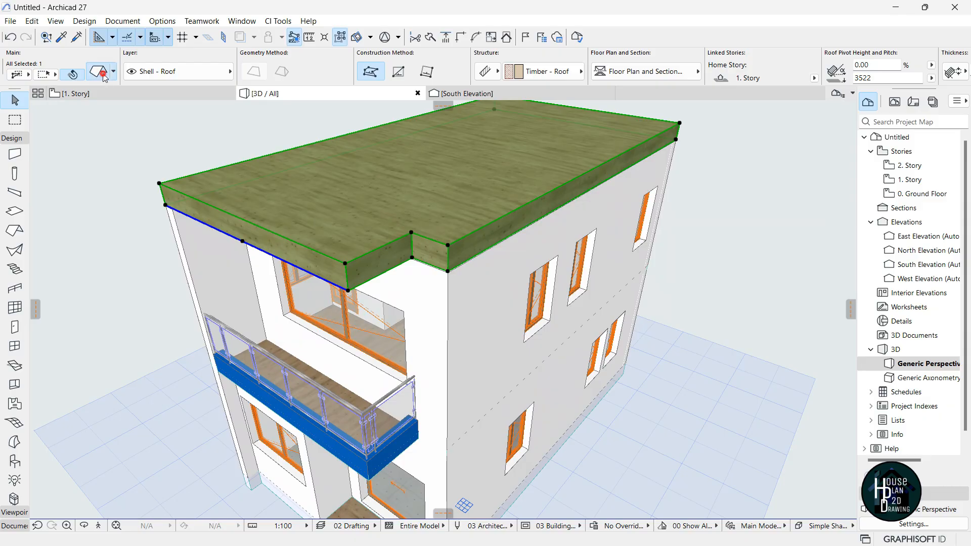
double_click(192, 211)
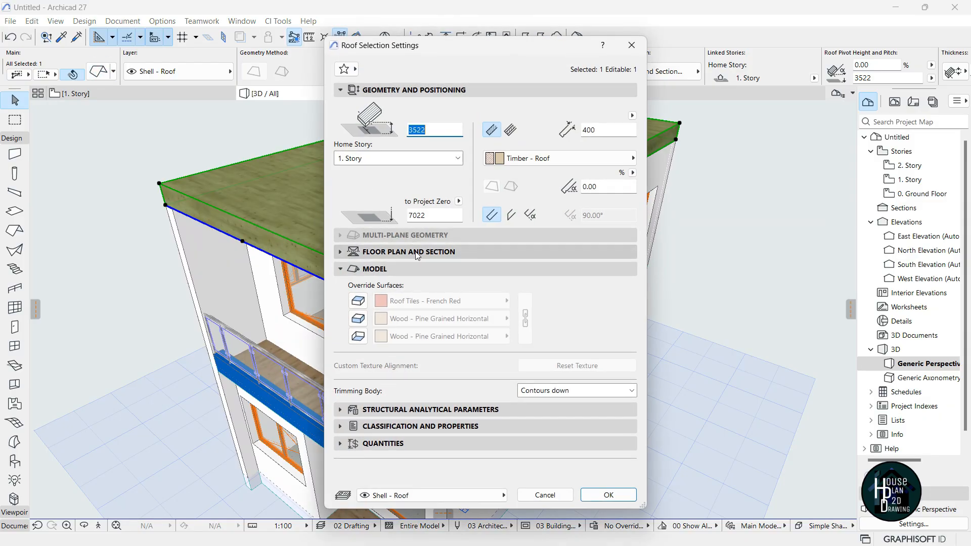
left_click(358, 318)
left_click(444, 319)
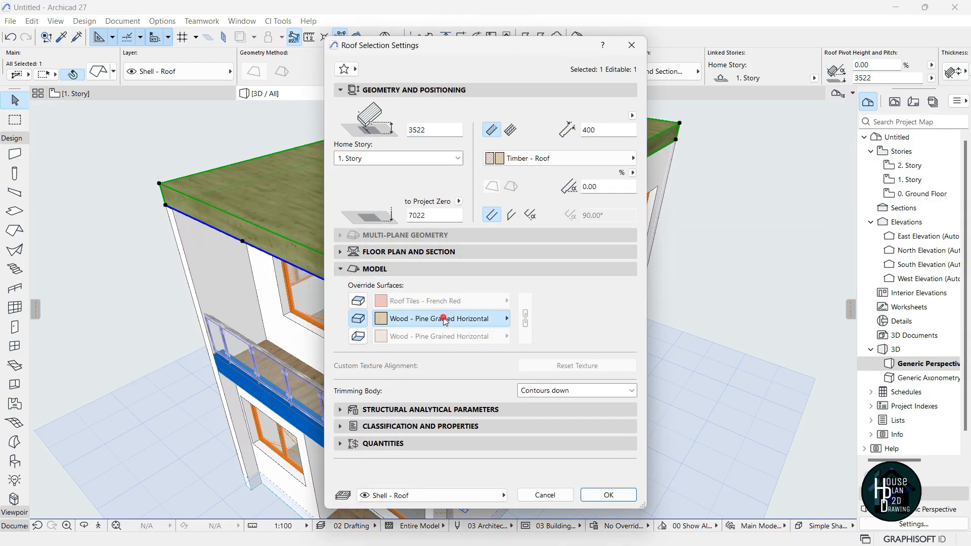
type("tit")
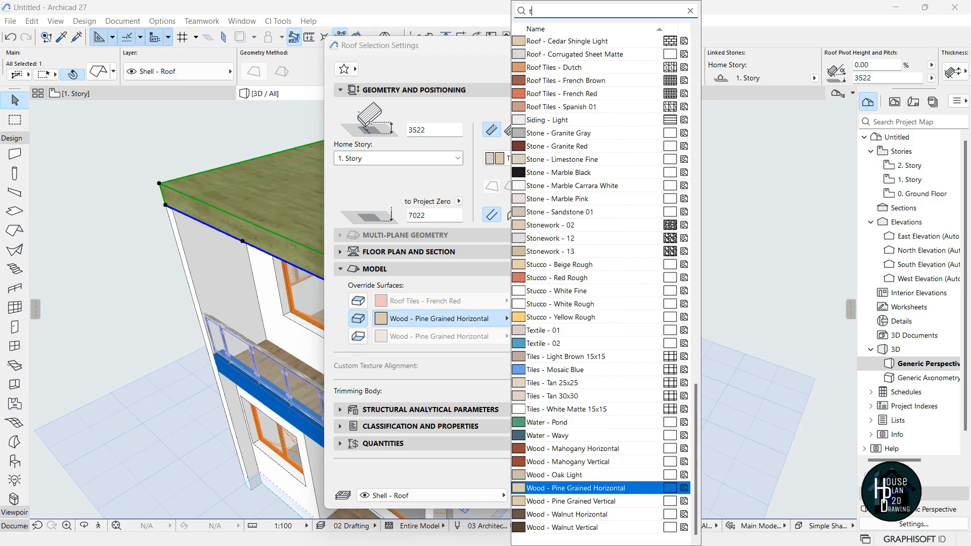
key("Return")
key("Return")
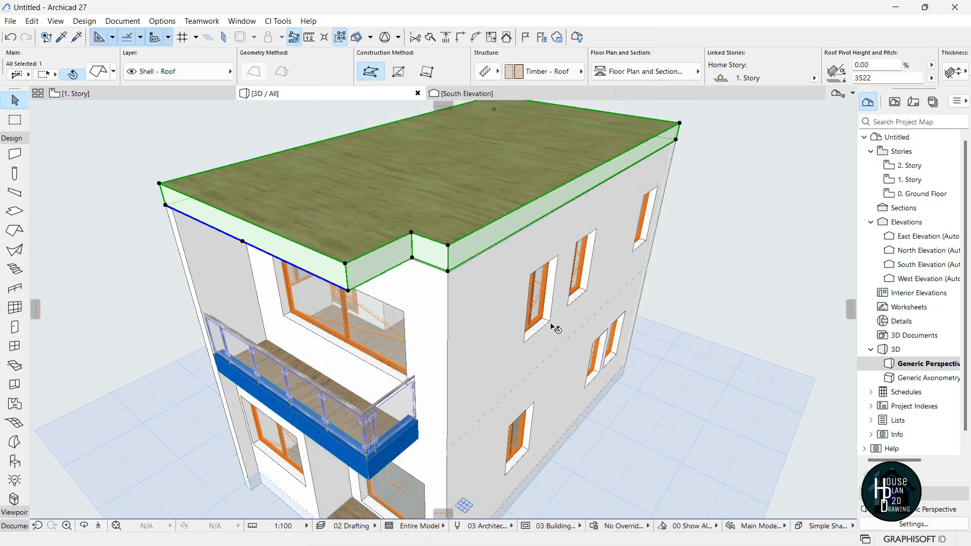
key("Escape")
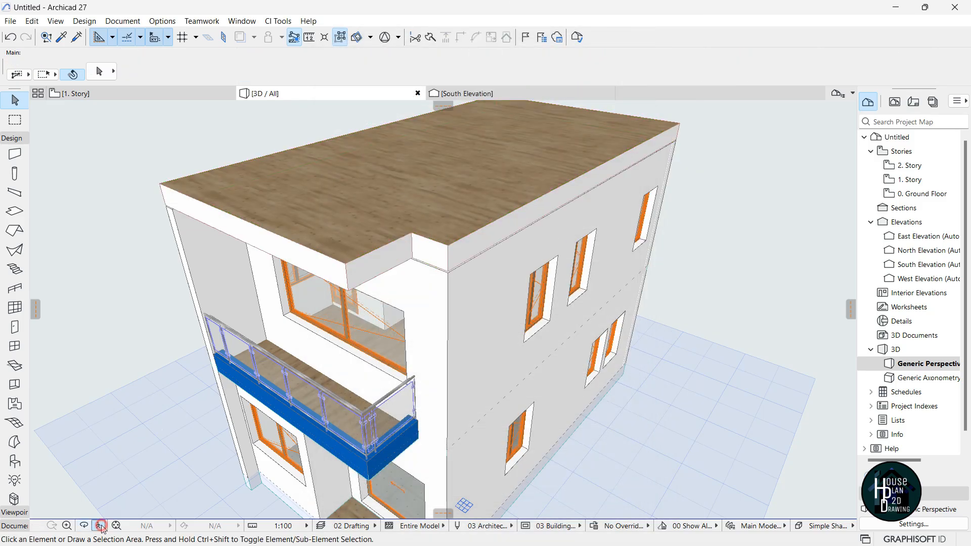
Fly up to the roof's front corner and examine where its white edge and underside meet the walls.
left_click(100, 526)
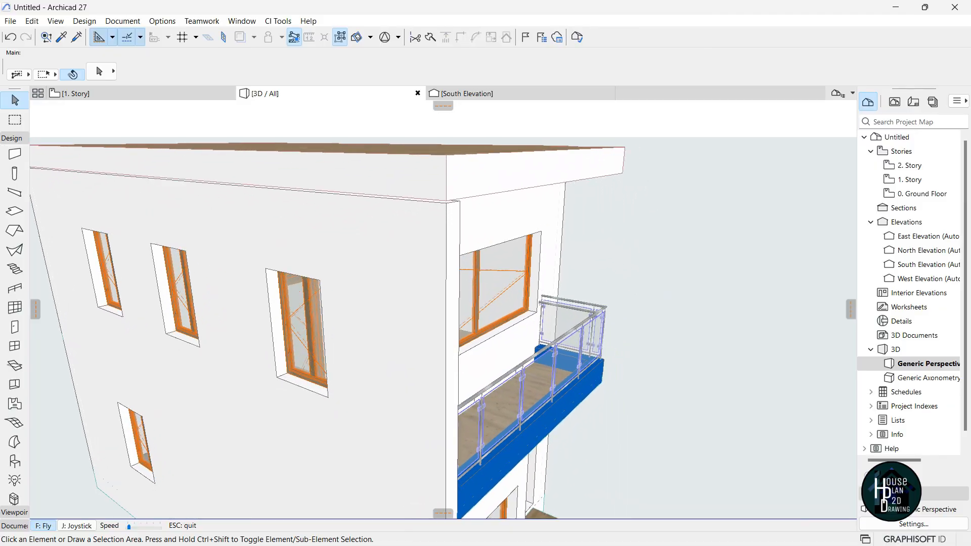
key("Up")
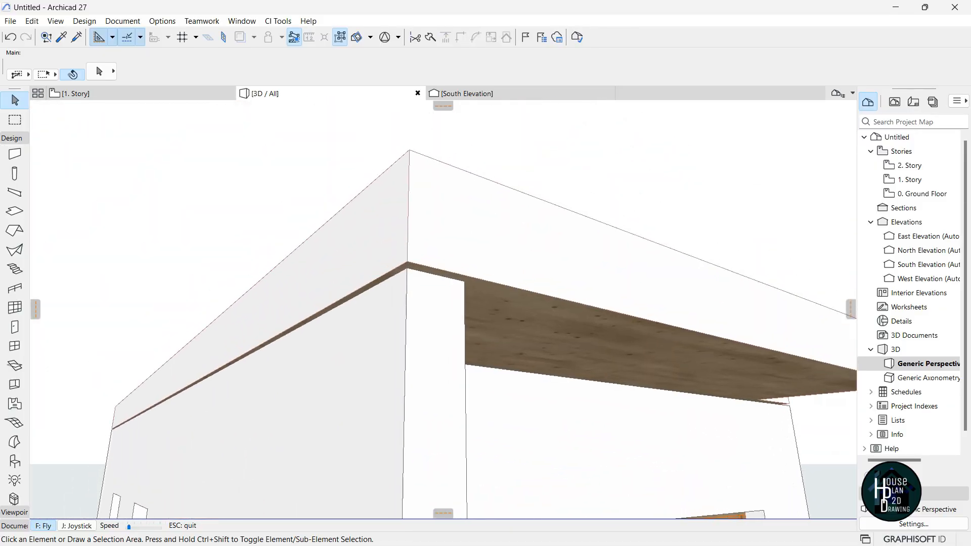
key("Up")
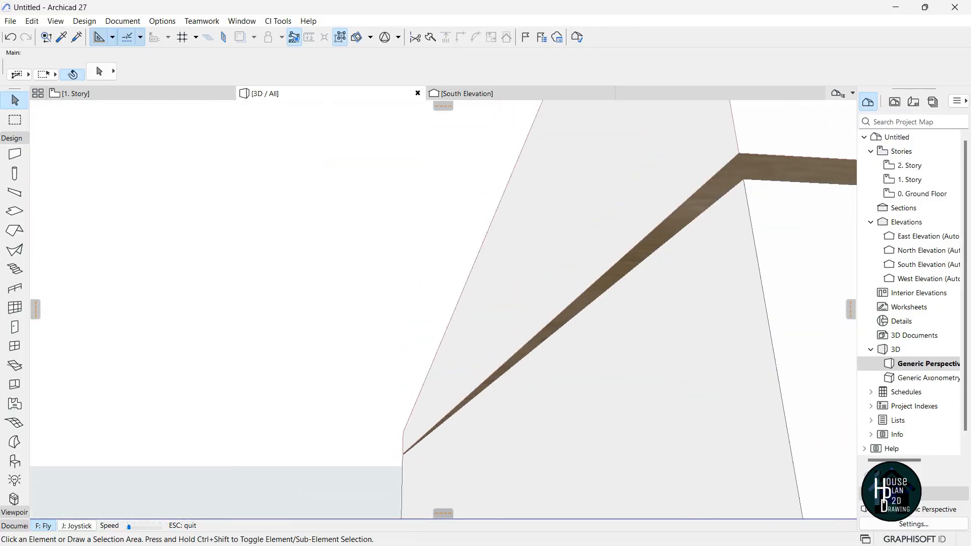
key("Down")
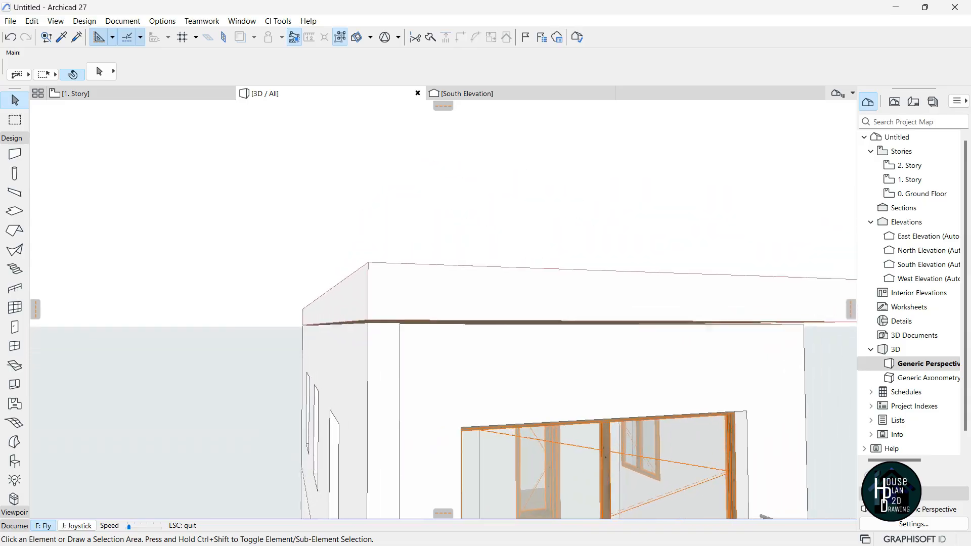
key("Down")
key("Escape")
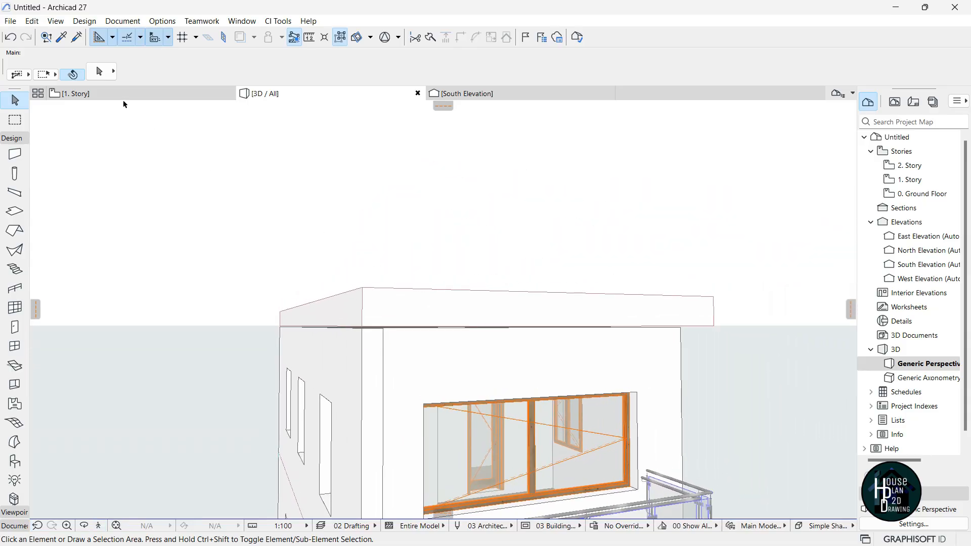
scroll(344, 324, "up", 3)
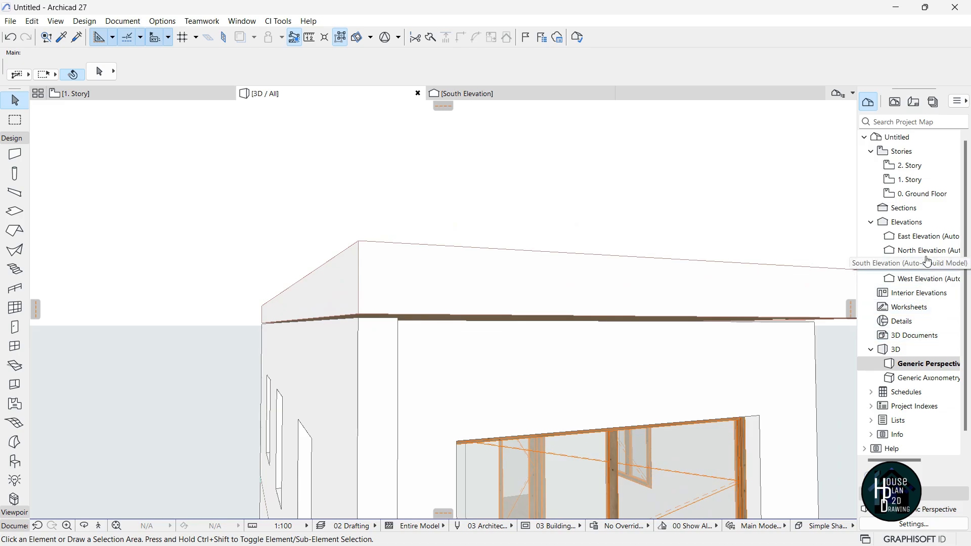
Return to the 1. Story floor plan and view the whole house with its surrounding elevation markers.
left_click(154, 93)
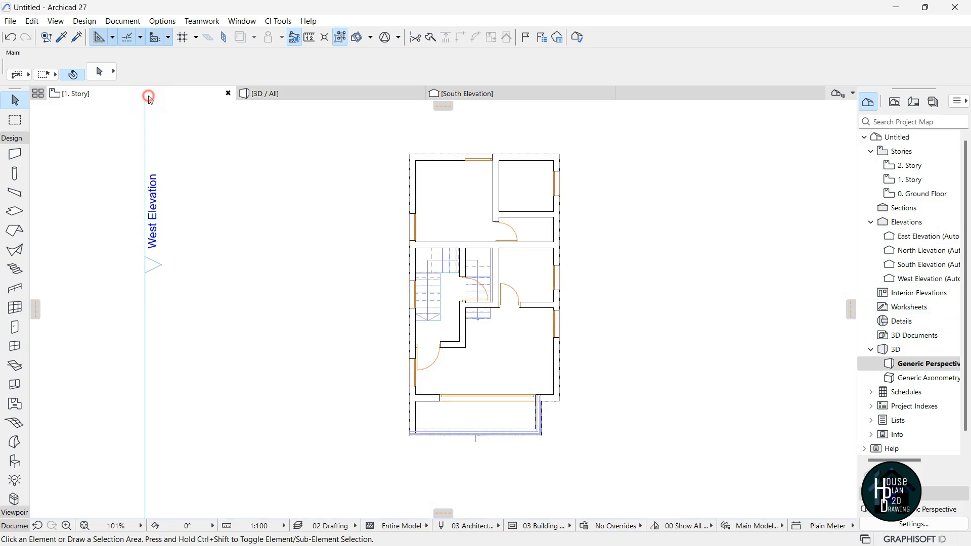
scroll(472, 203, "down", 5)
scroll(450, 230, "up", 5)
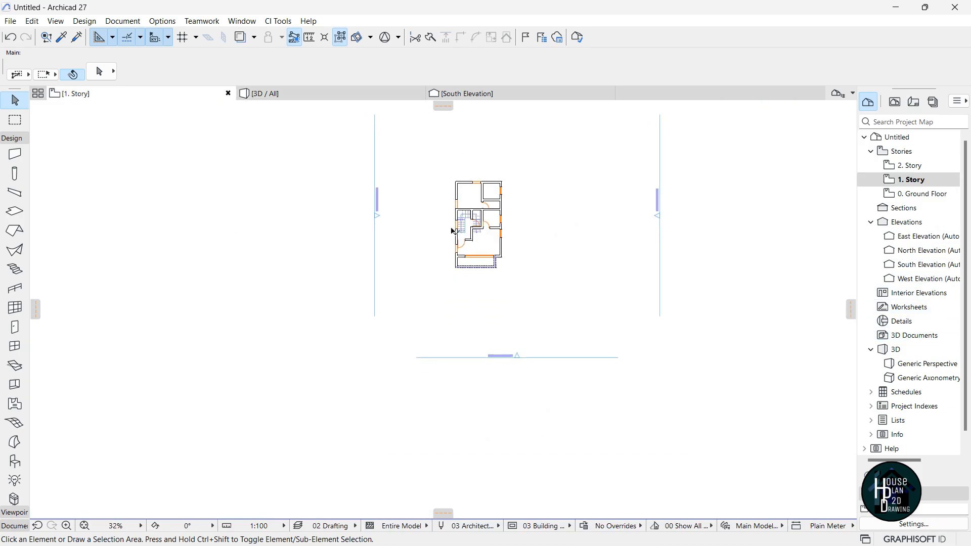
scroll(450, 226, "down", 3)
scroll(533, 384, "up", 2)
scroll(488, 310, "down", 1)
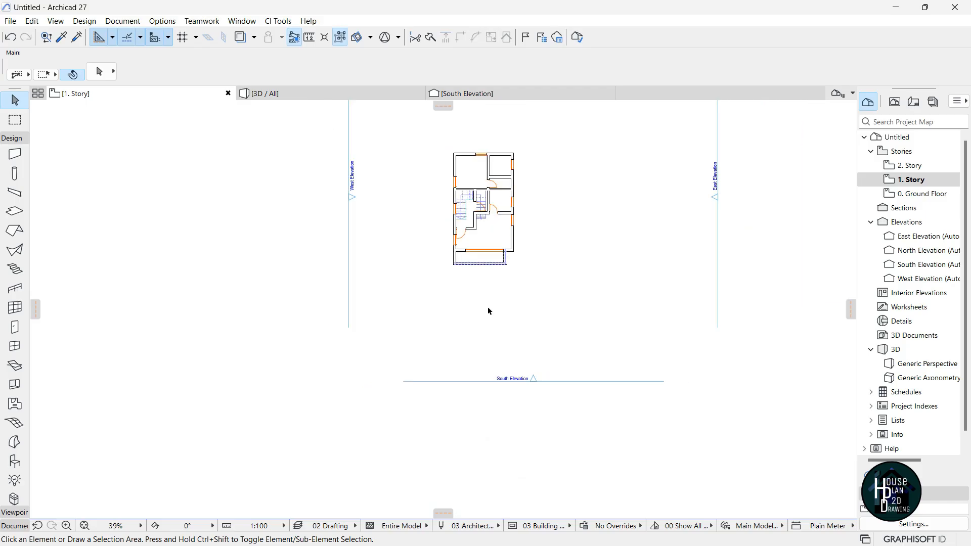
Open the South Elevation and examine the joint between the roof's underside and the wall tops at both ends.
scroll(235, 177, "up", 3)
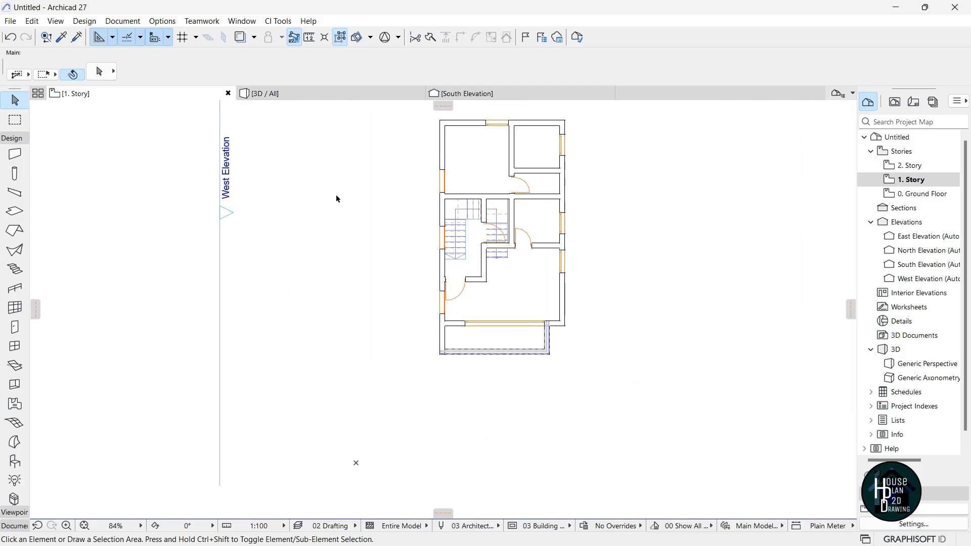
scroll(455, 215, "down", 3)
scroll(462, 299, "up", 2)
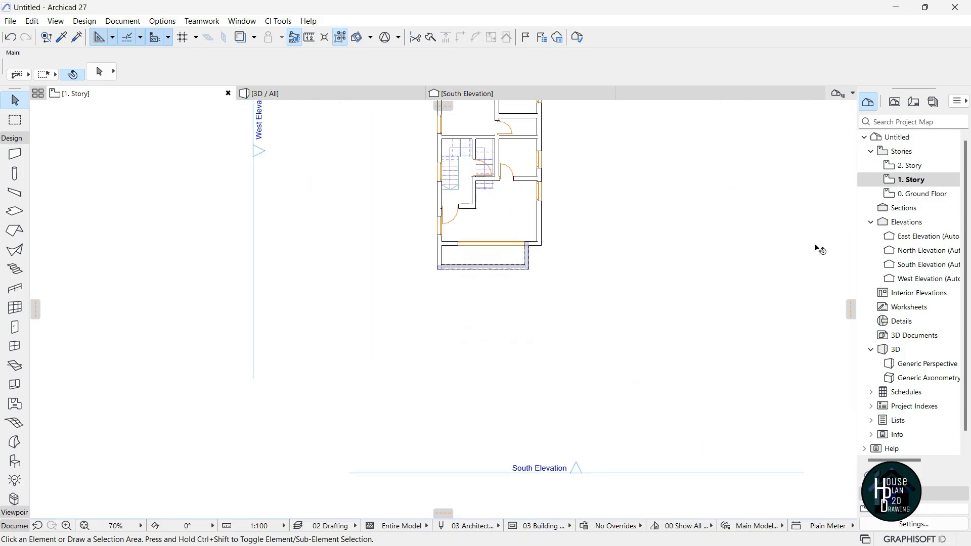
double_click(930, 264)
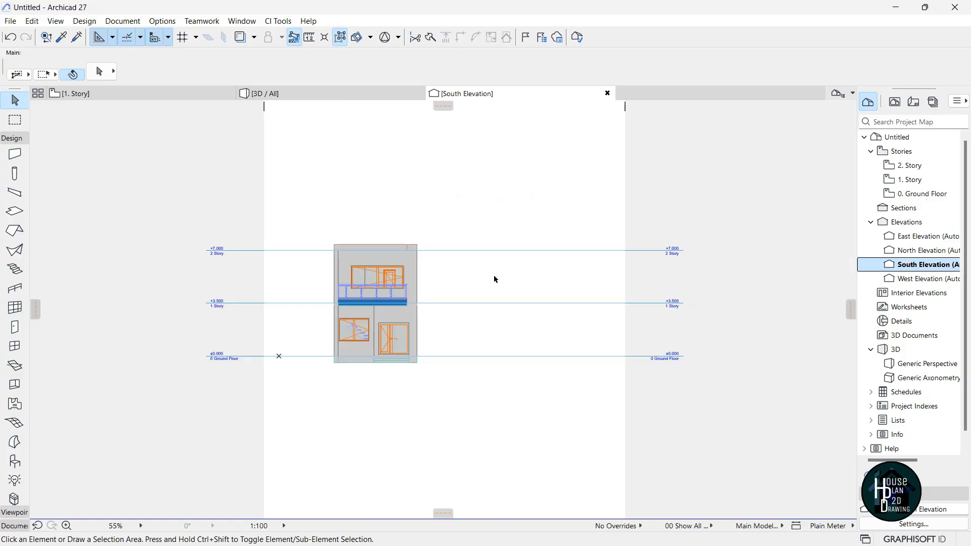
scroll(297, 251, "up", 2)
scroll(412, 260, "up", 6)
scroll(412, 243, "down", 3)
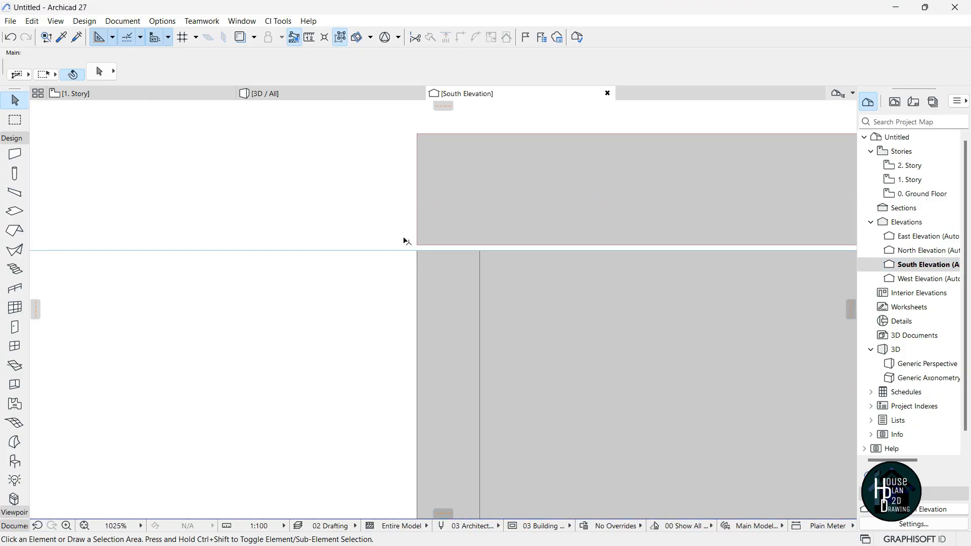
scroll(708, 231, "up", 7)
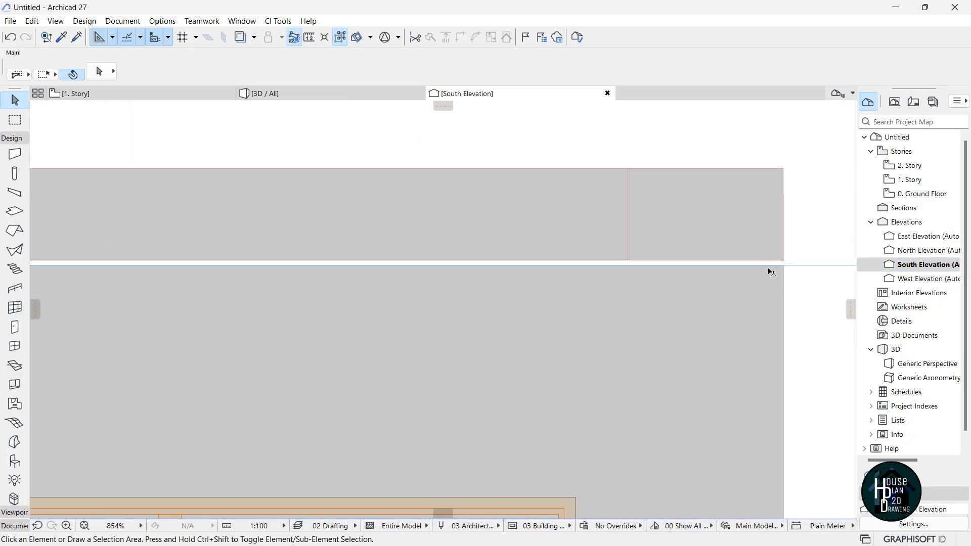
scroll(810, 263, "up", 6)
scroll(761, 258, "up", 15)
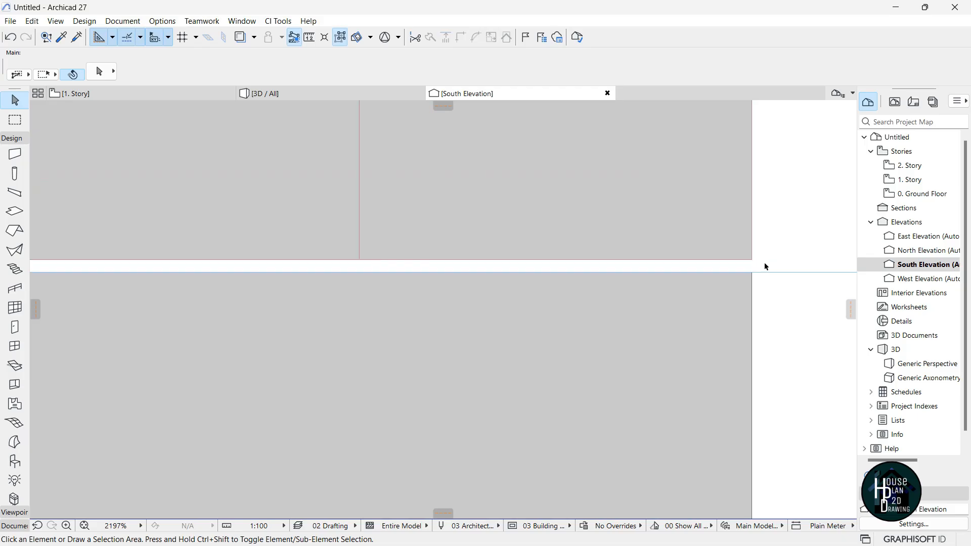
Move the roof straight down from its lower corner to the wall's top corner, at a pivot height of 3500.
left_click(629, 213)
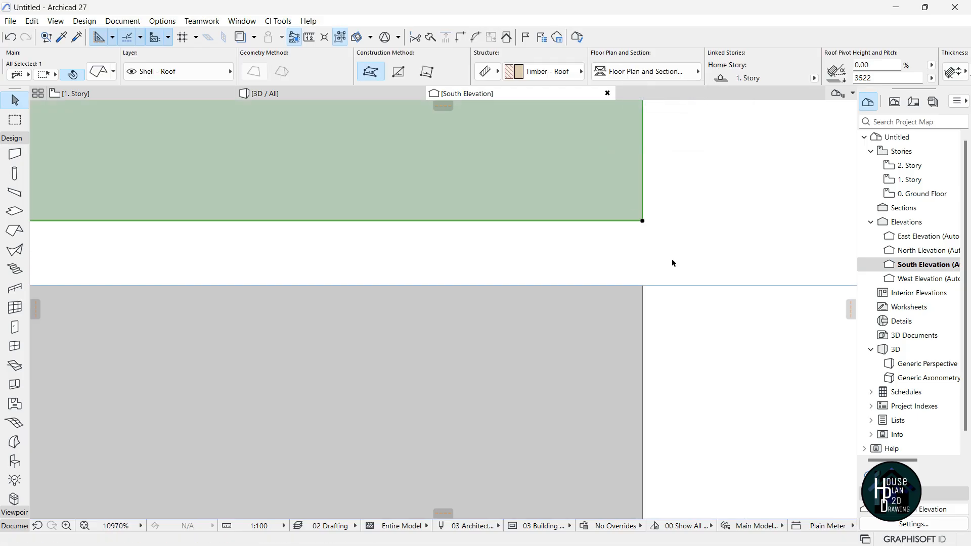
key("ctrl+d")
left_click(643, 221)
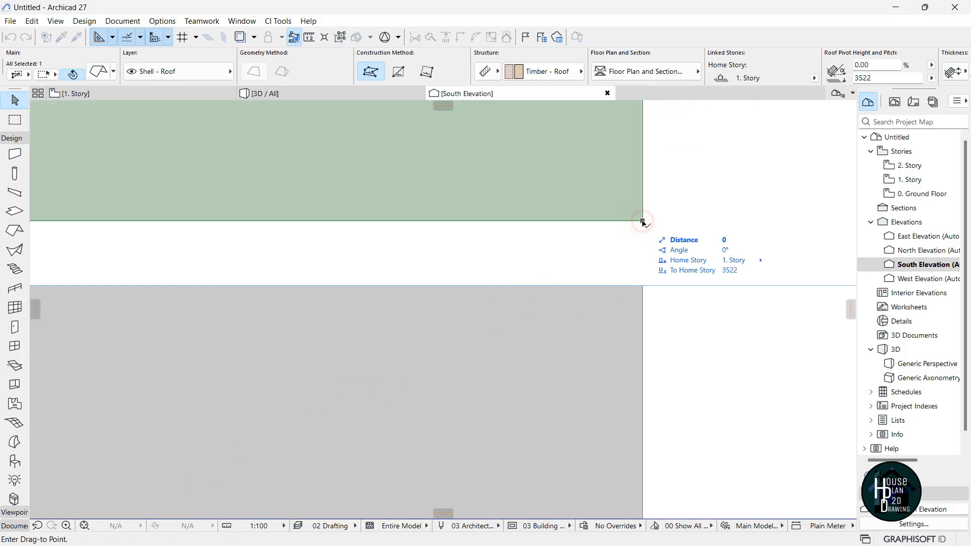
left_click(642, 285)
scroll(648, 316, "down", 20)
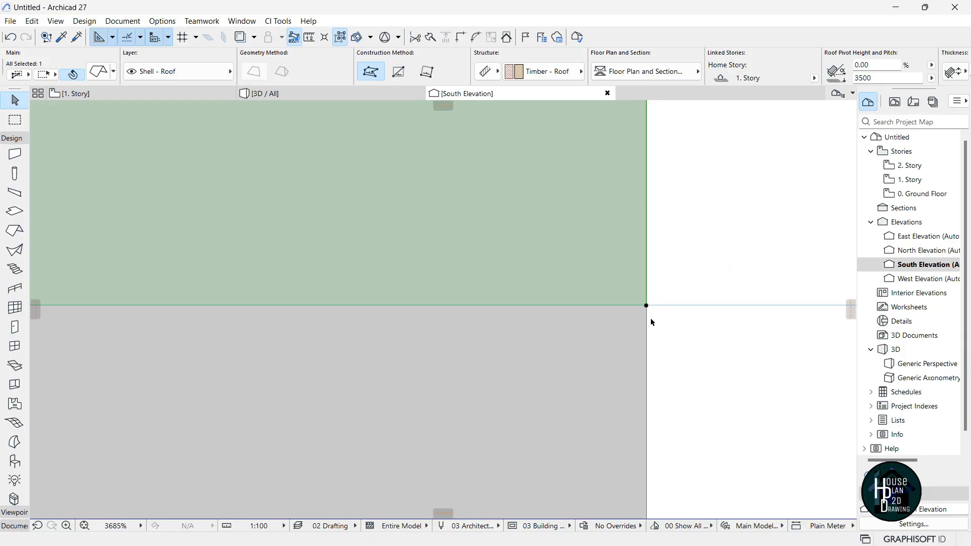
key("Escape")
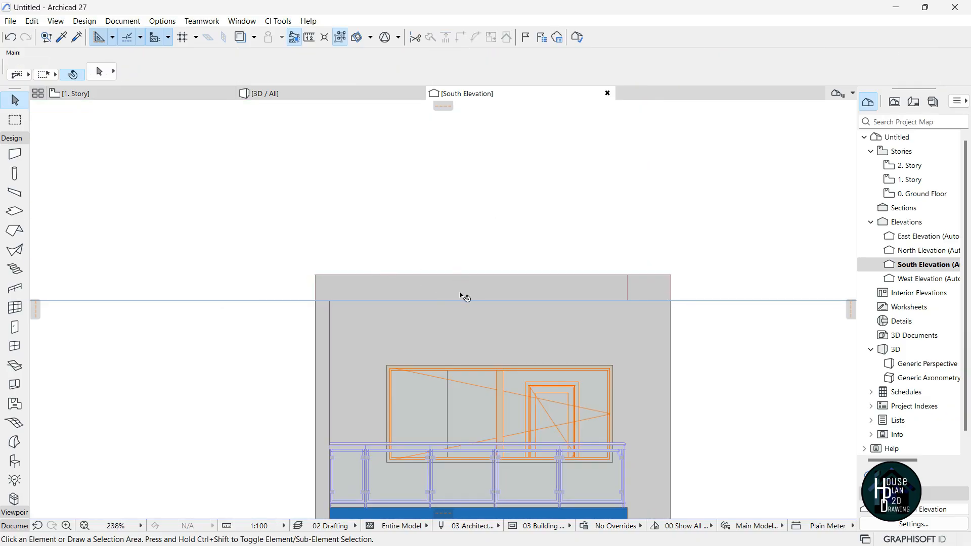
Inspect the house's front facade, both side walls and roof in the 3D perspective view.
left_click(313, 97)
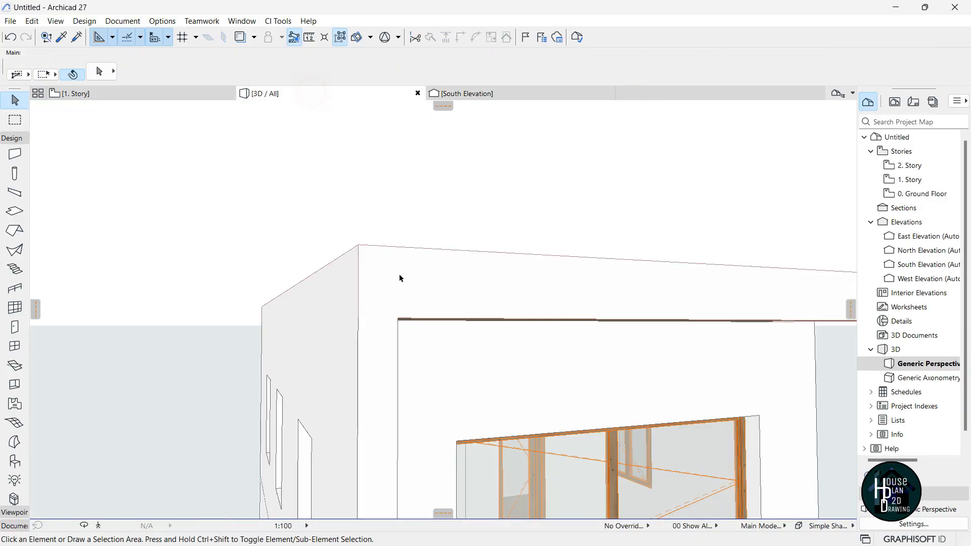
left_click(101, 524)
key("Down")
key("Page_Down")
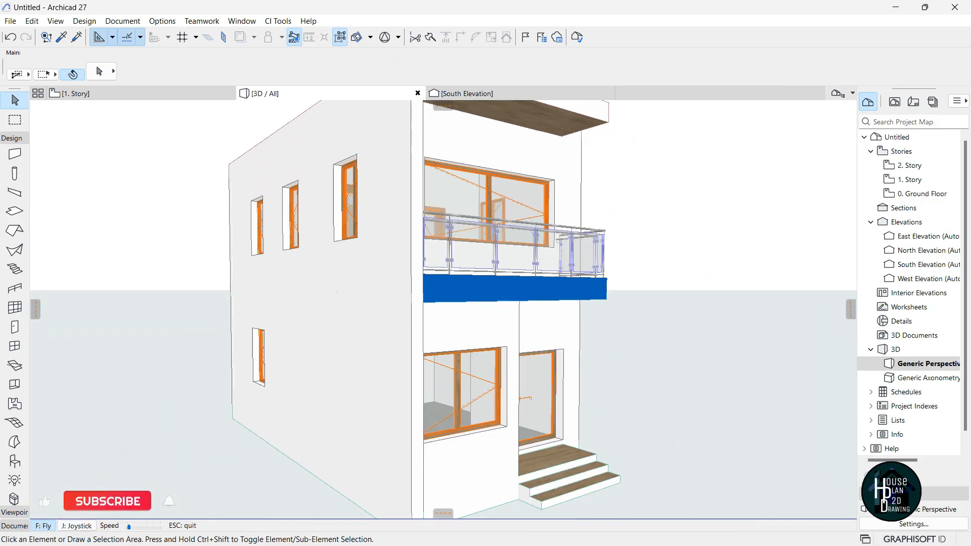
key("Down")
key("Right")
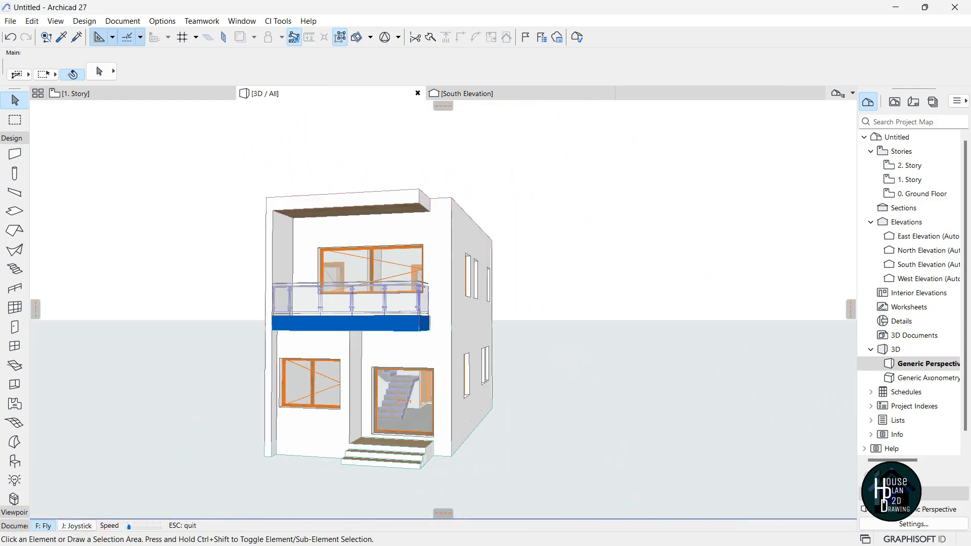
key("Right")
key("Up")
key("Left")
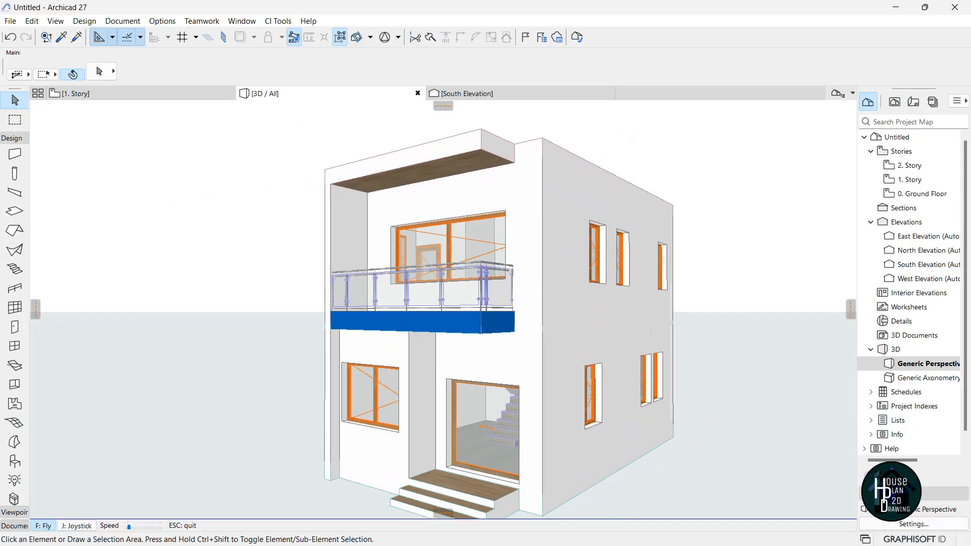
key("Page_Up")
key("Up")
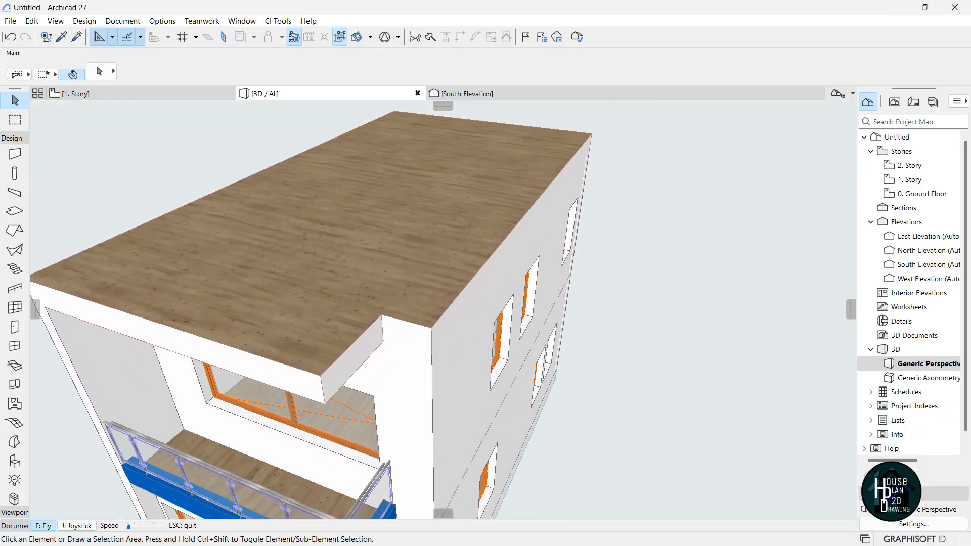
key("Up")
key("Escape")
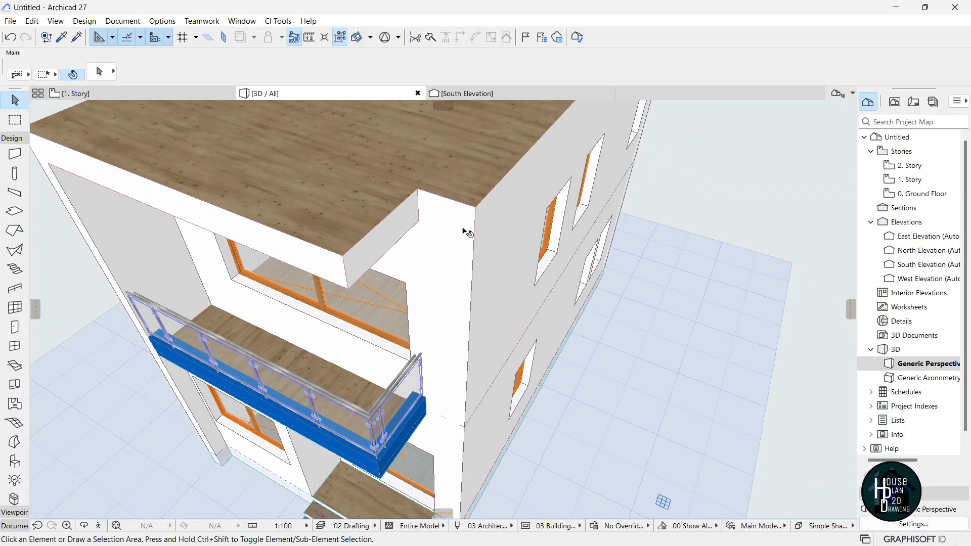
Offset the roof's short edge above the balcony outward to the outer wall corner, squaring off the notch.
left_click(369, 205)
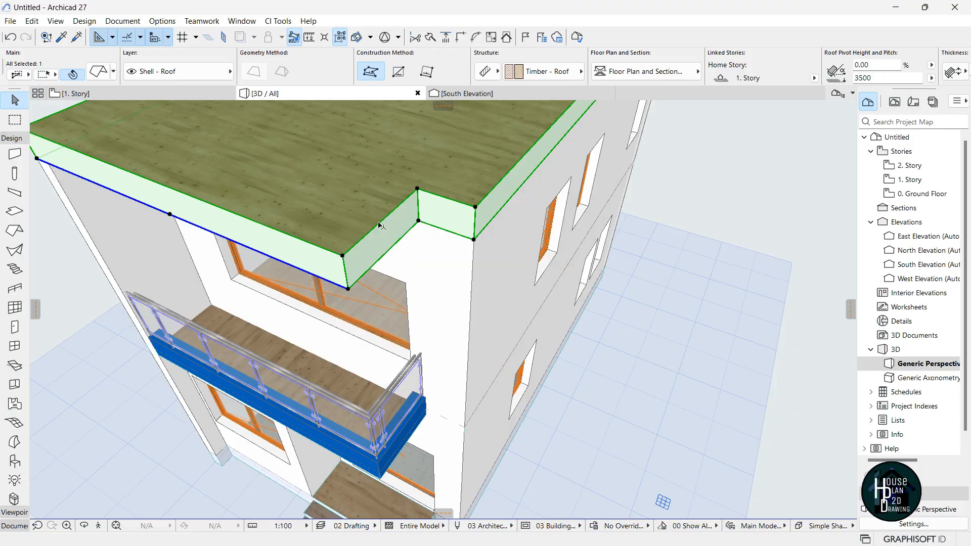
left_click(381, 226)
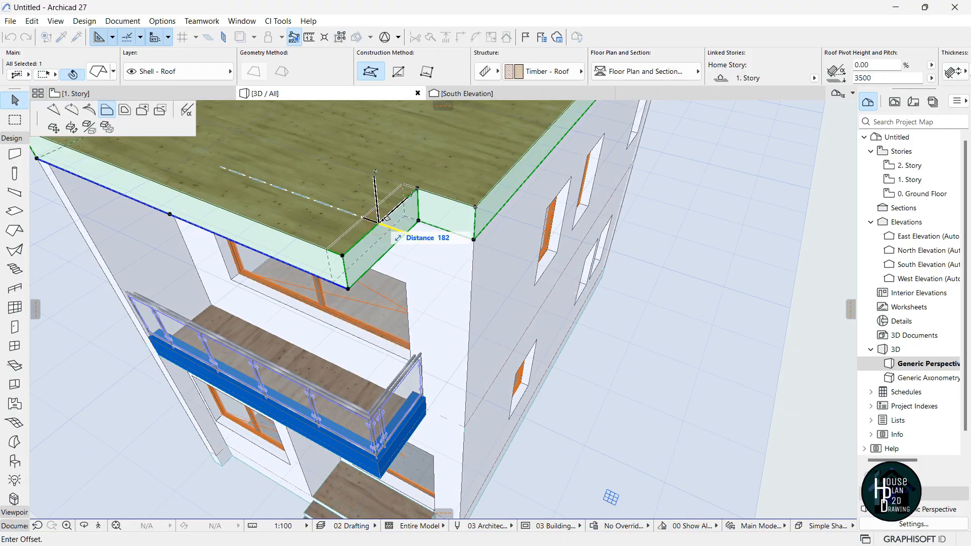
left_click(477, 204)
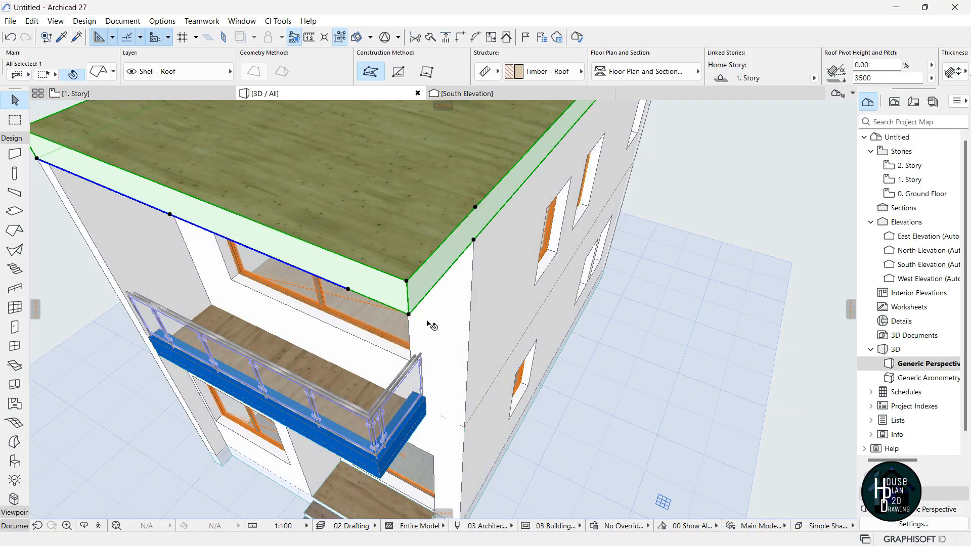
key("Escape")
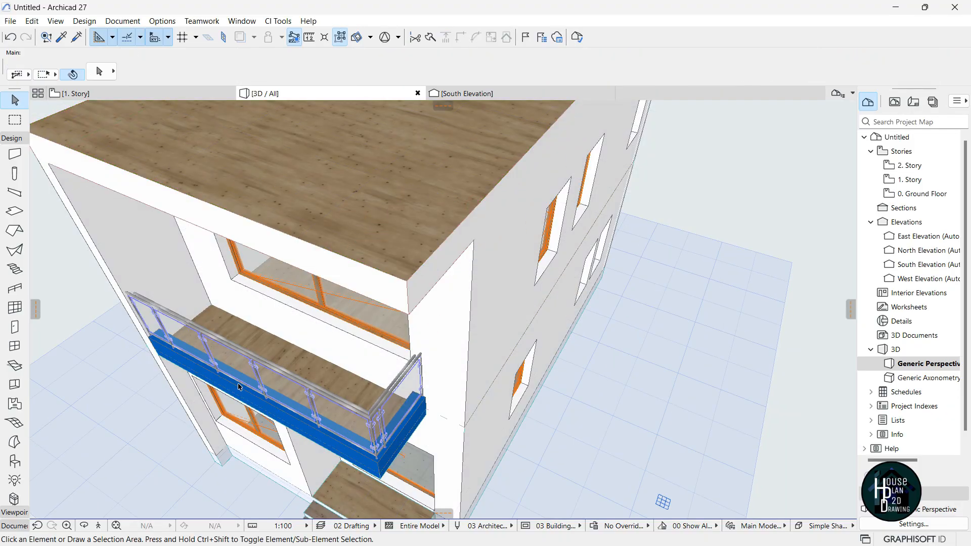
Set the ground-floor front window's height to 2800 and its sill height to 142.
left_click(99, 526)
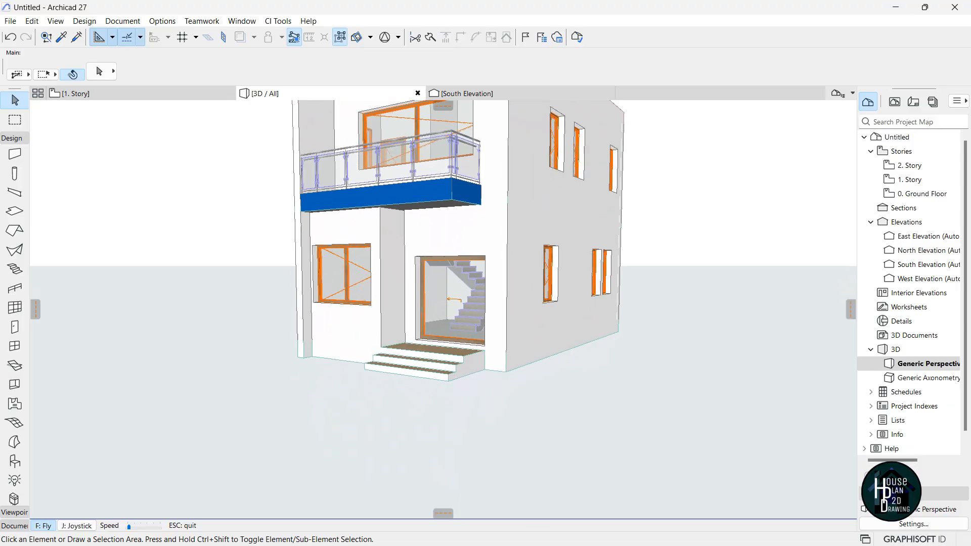
key("w")
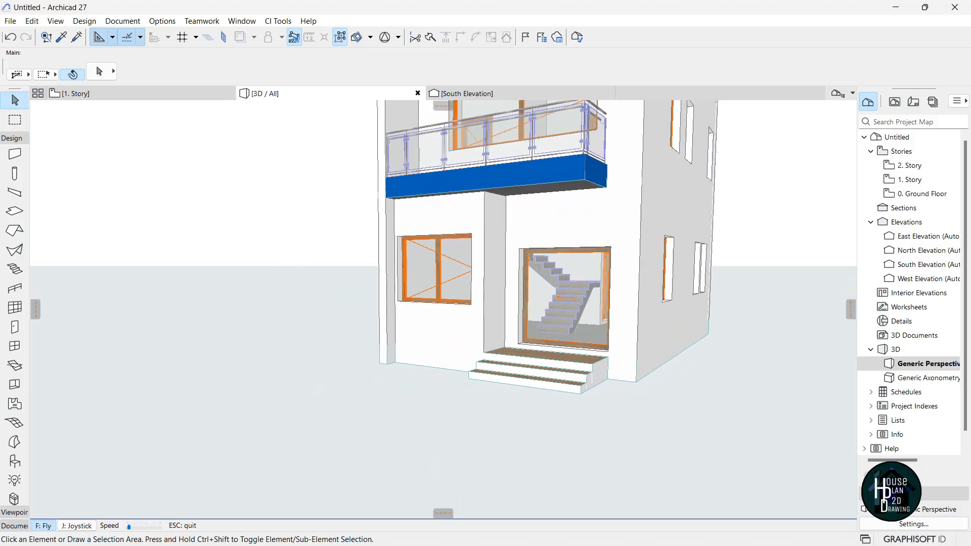
key("Escape")
left_click(457, 257)
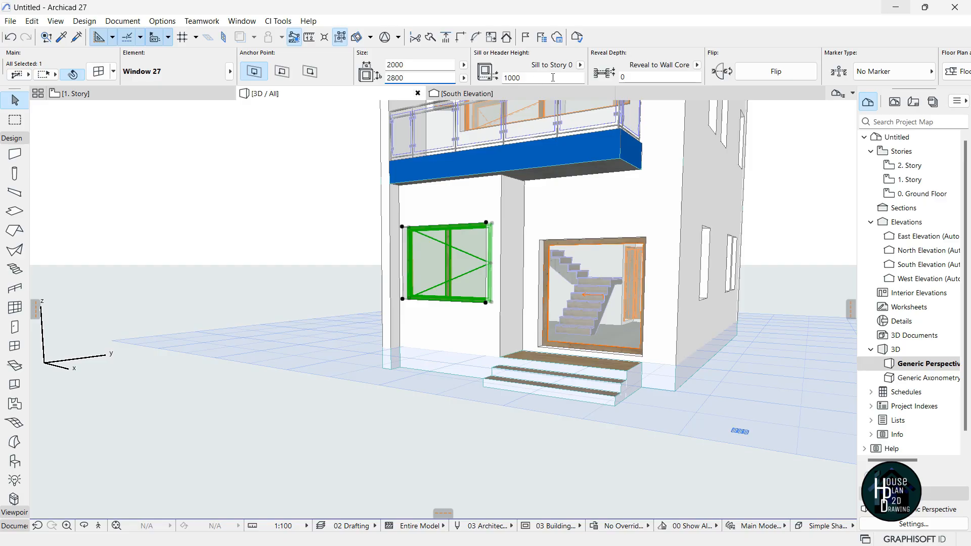
key("Return")
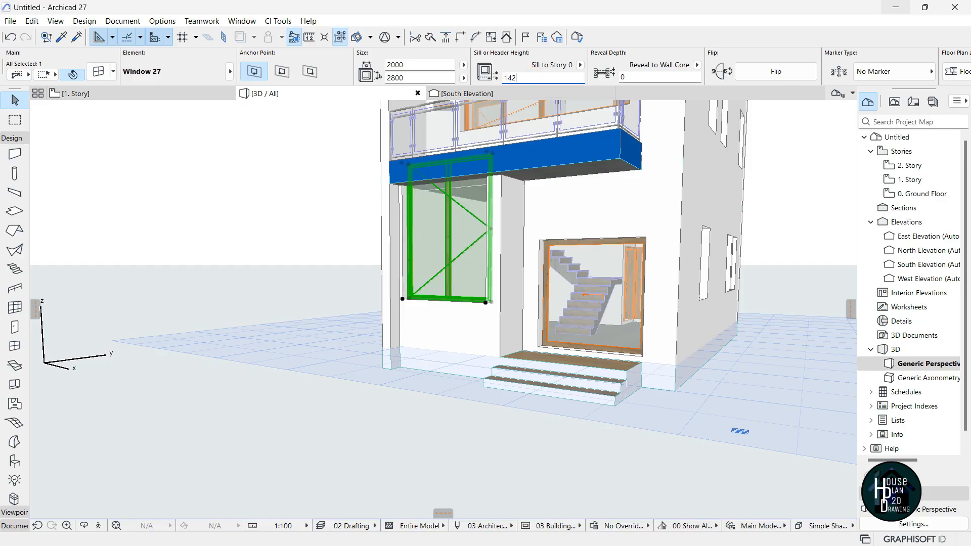
key("Return")
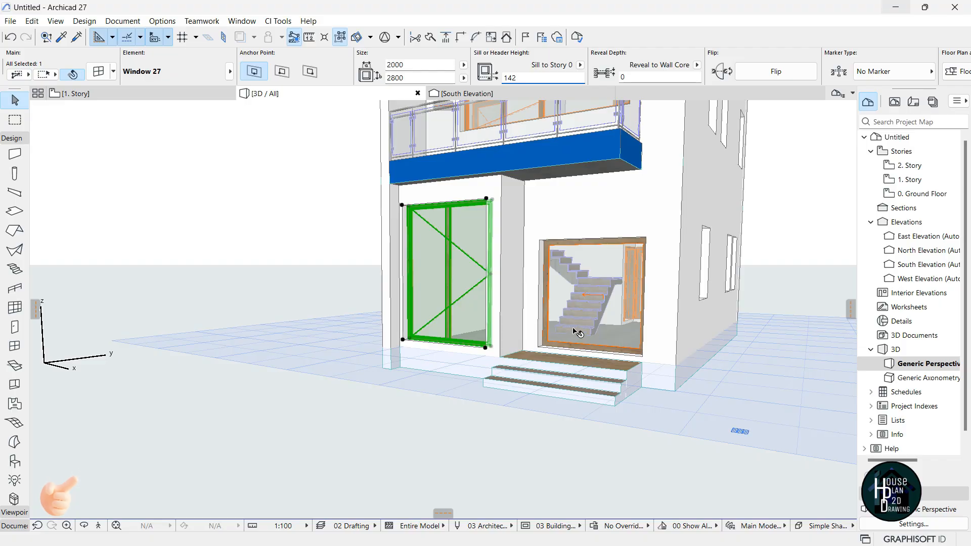
key("Escape")
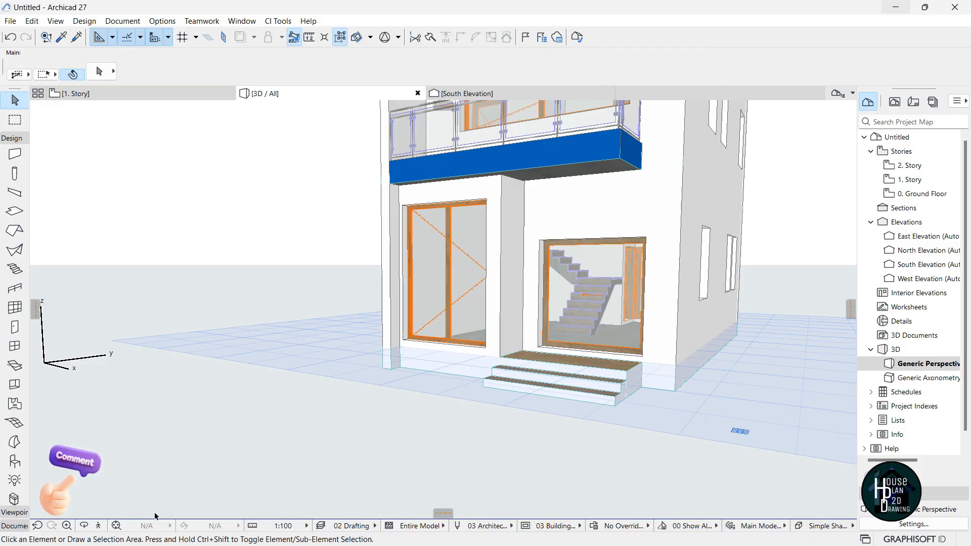
Examine the windows on the side wall and check the size settings of the upper-floor one nearest the balcony.
left_click(102, 527)
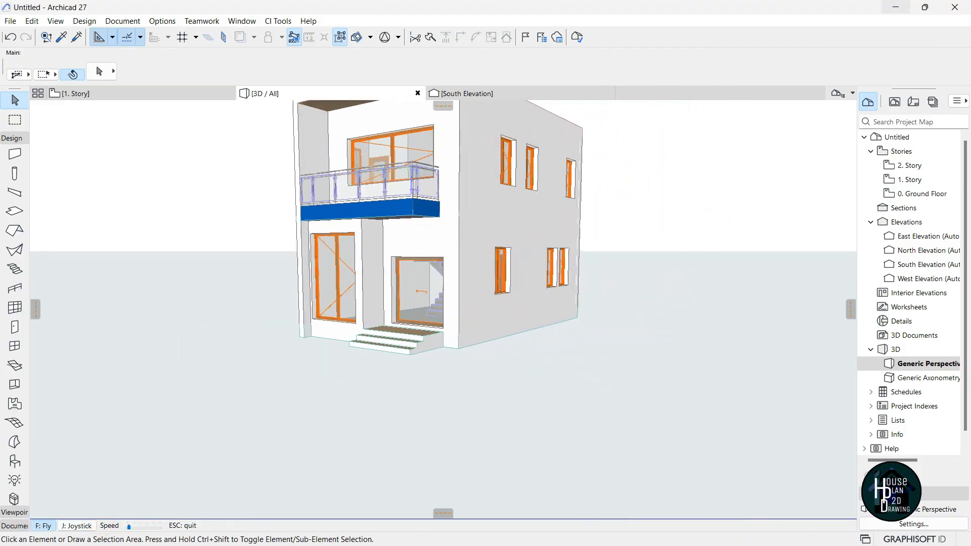
key("Up")
key("Down")
key("Left")
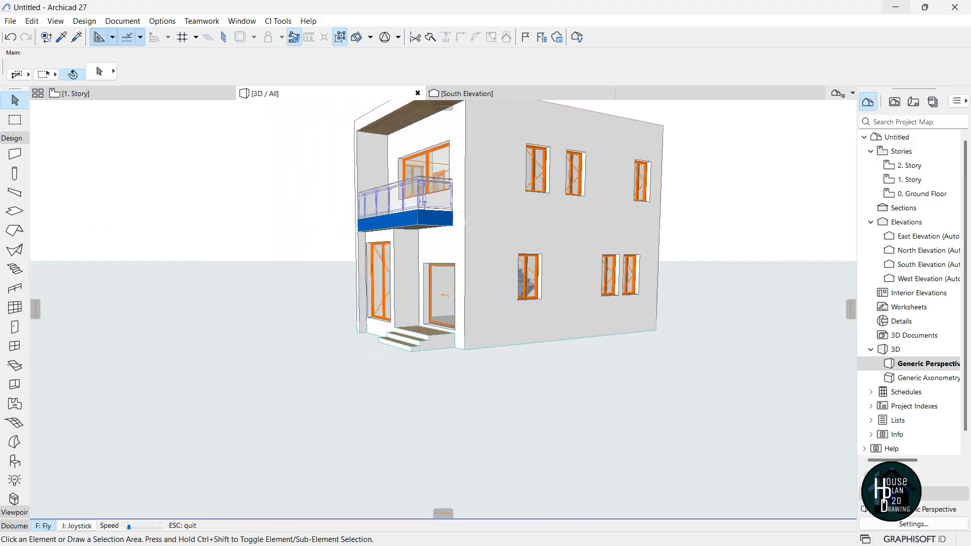
key("Up")
key("Right")
key("Up")
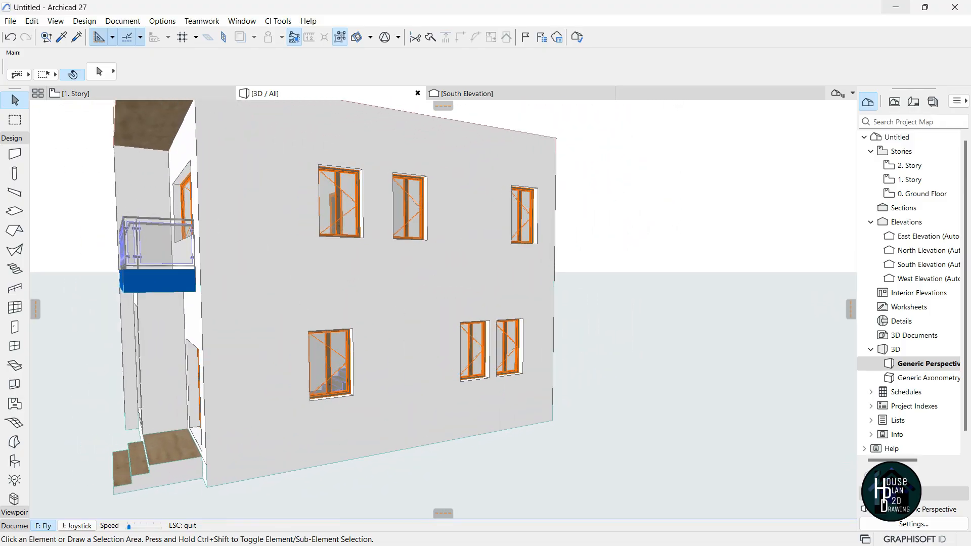
key("Escape")
left_click(337, 193)
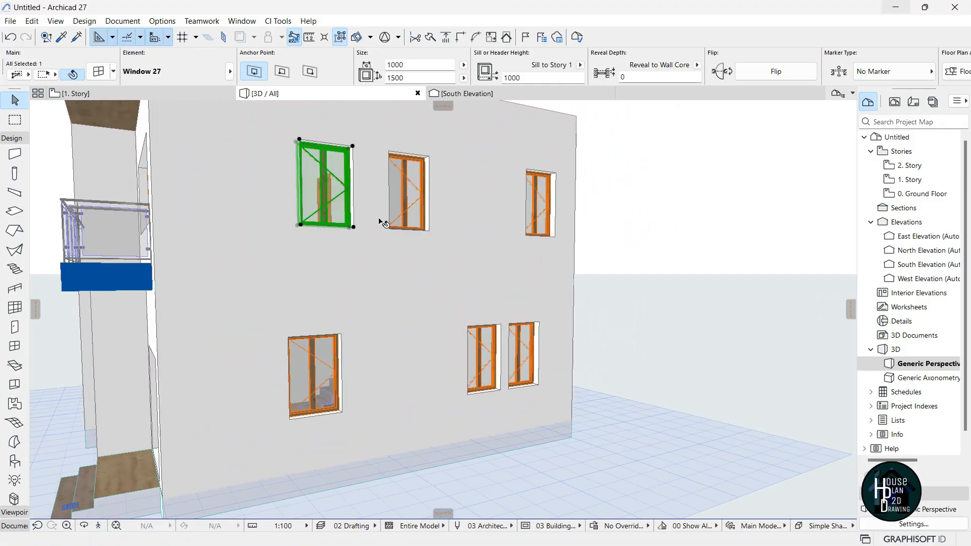
key("Escape")
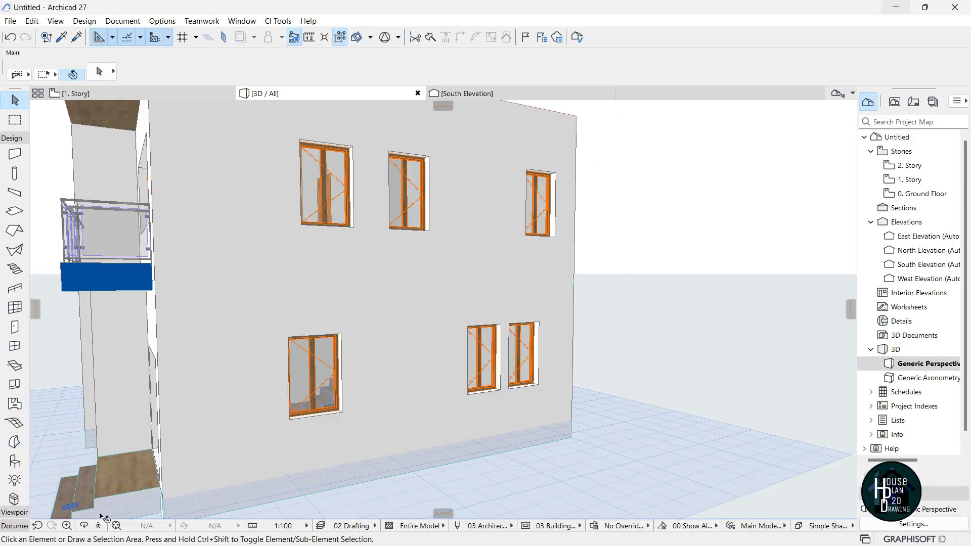
Set all windows except the ground-floor front one to a height of 2800 and a sill height of 142.
left_click(100, 525)
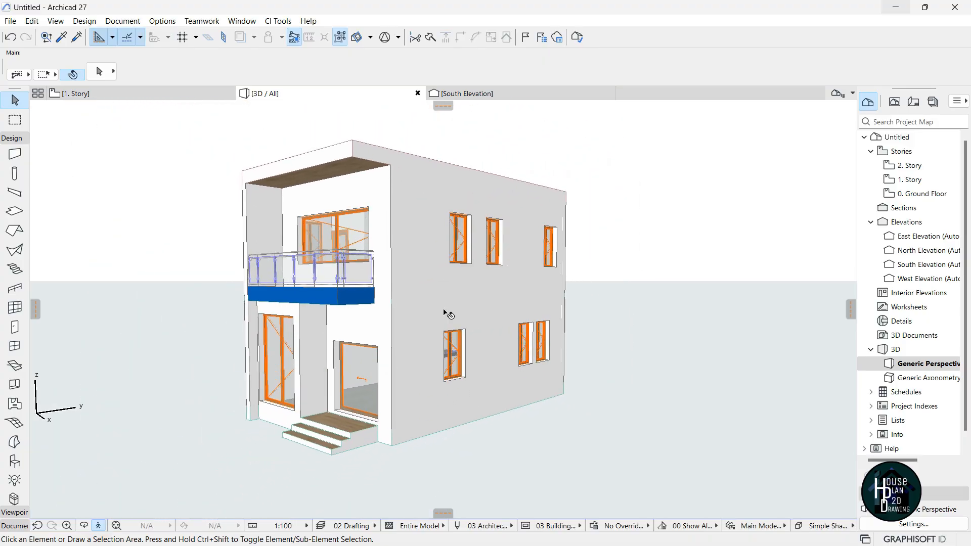
left_click(15, 346)
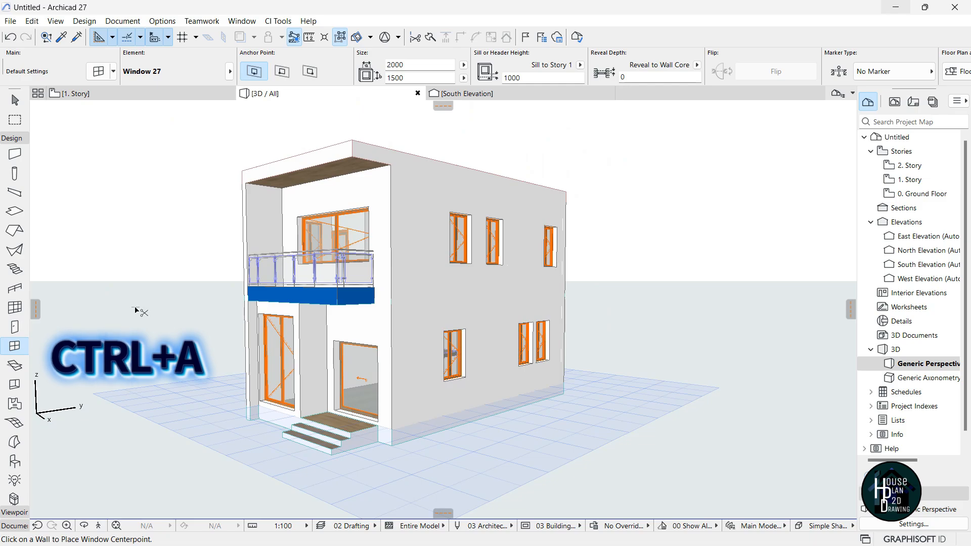
key("ctrl+a")
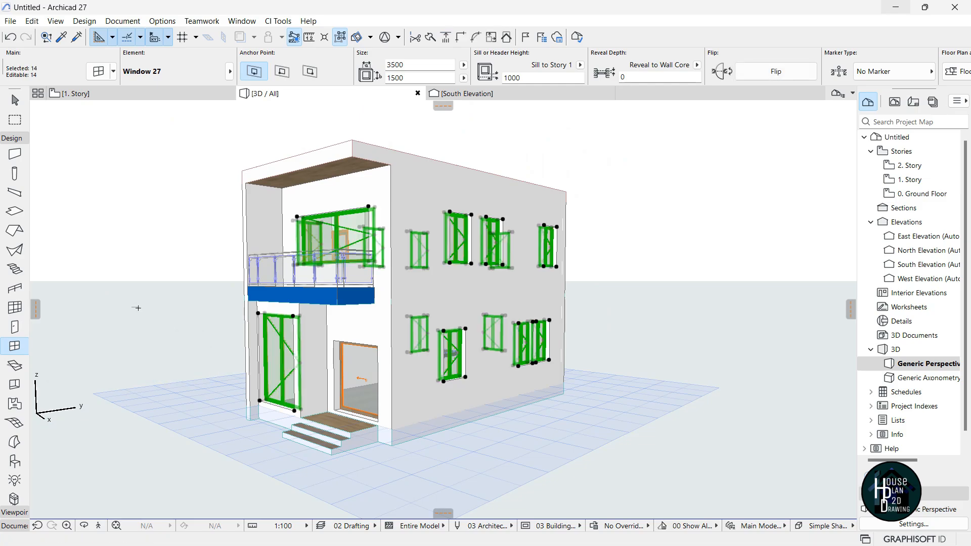
key("shift")
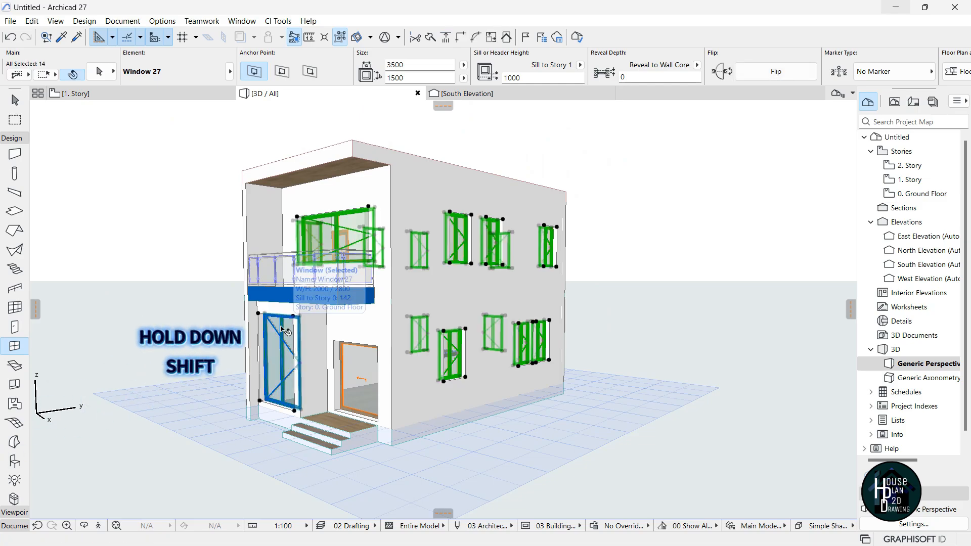
left_click(285, 330, "shift")
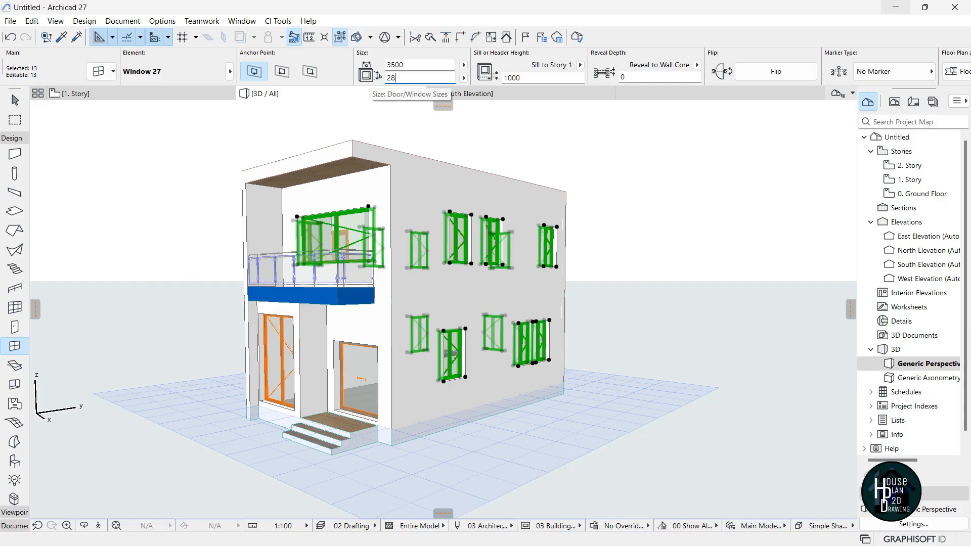
key("Return")
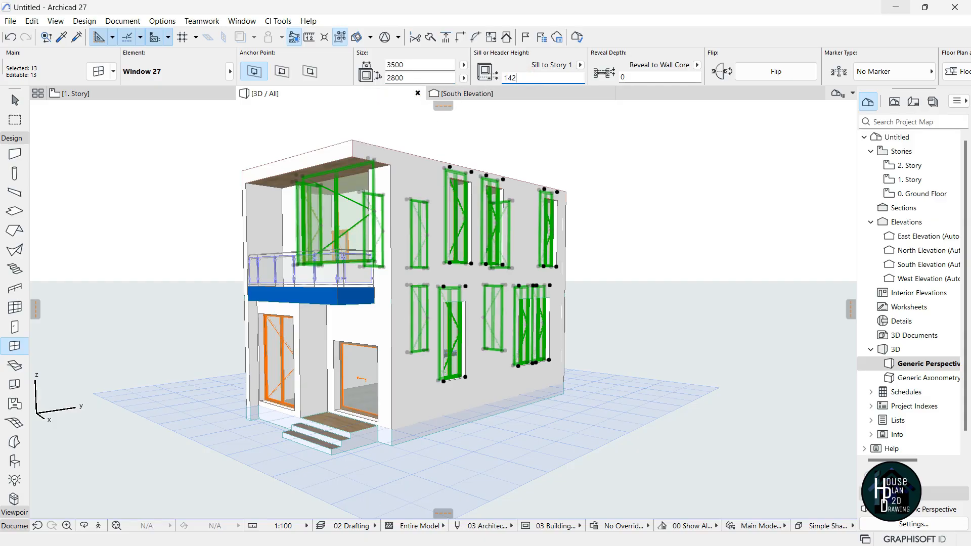
type("142")
key("Return")
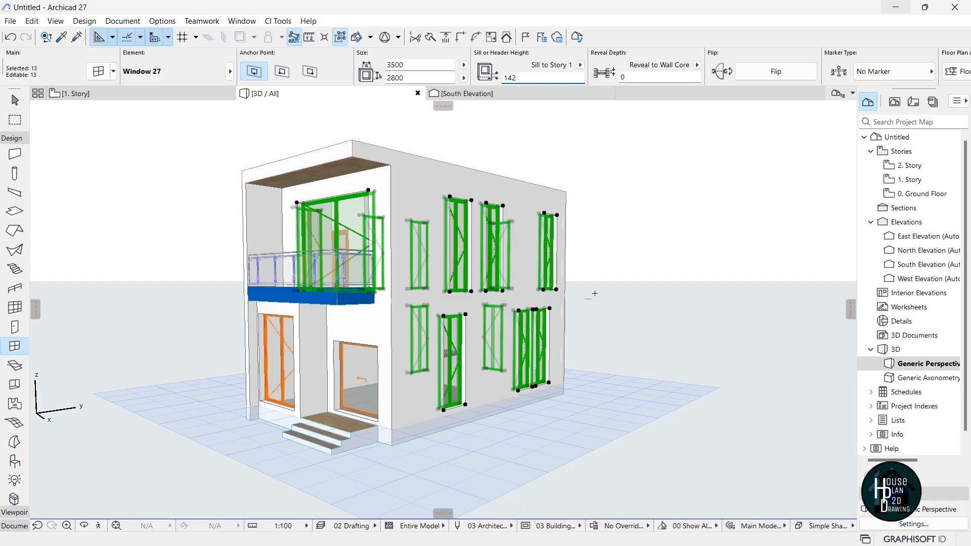
key("Escape")
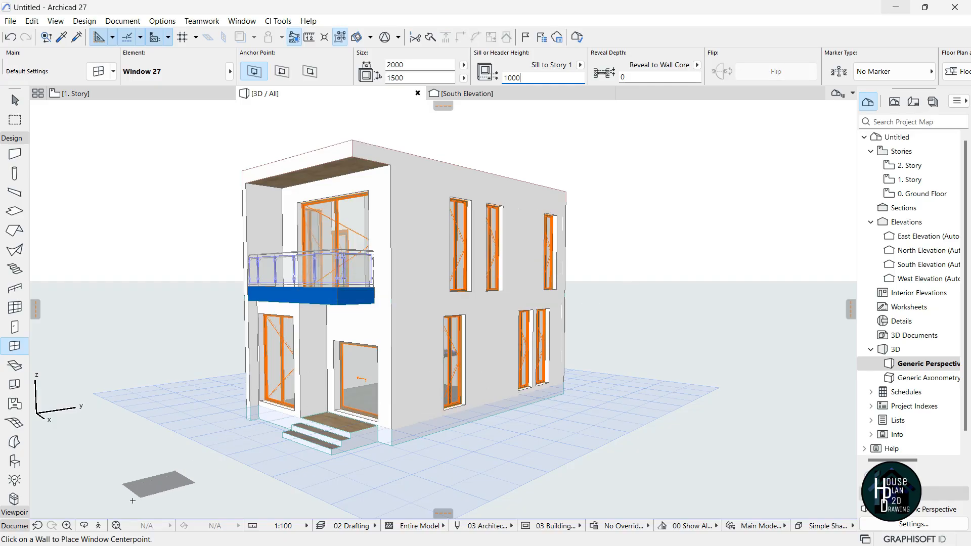
Examine the resized windows on the side and rear walls of the house in 3D.
left_click(98, 526)
key("Up")
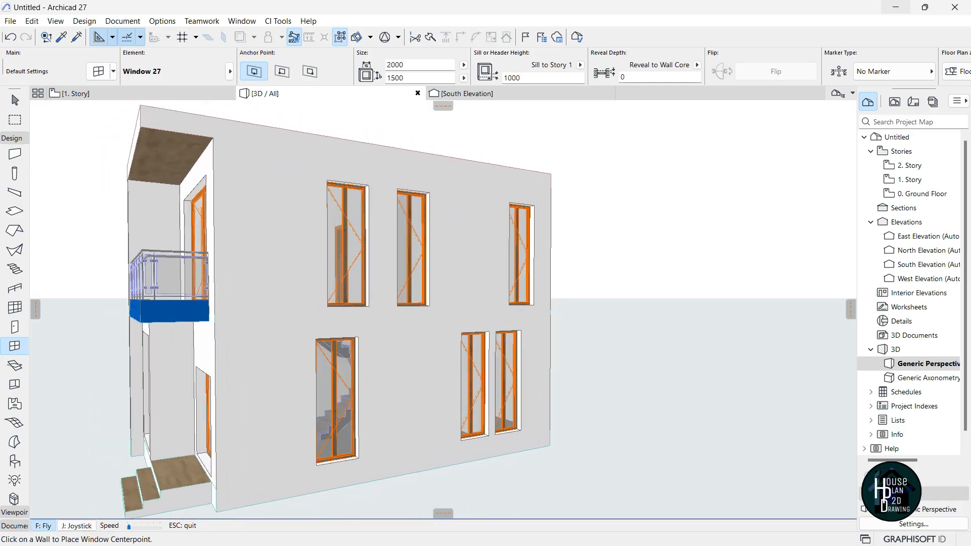
key("Right")
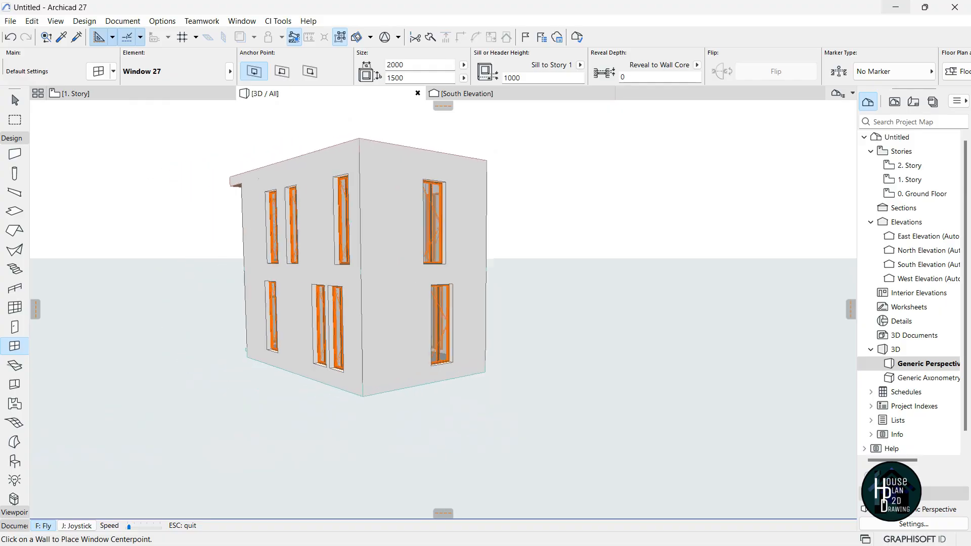
key("Right")
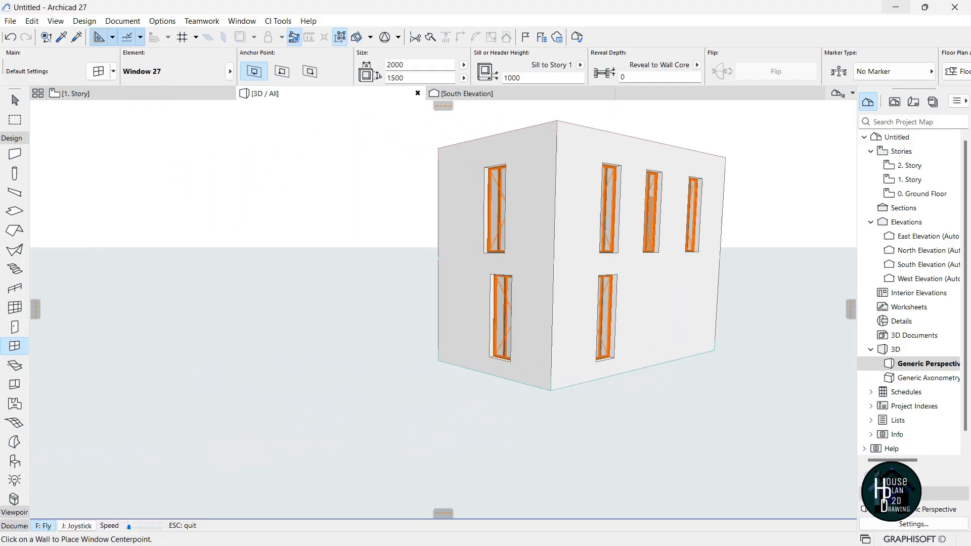
key("Right")
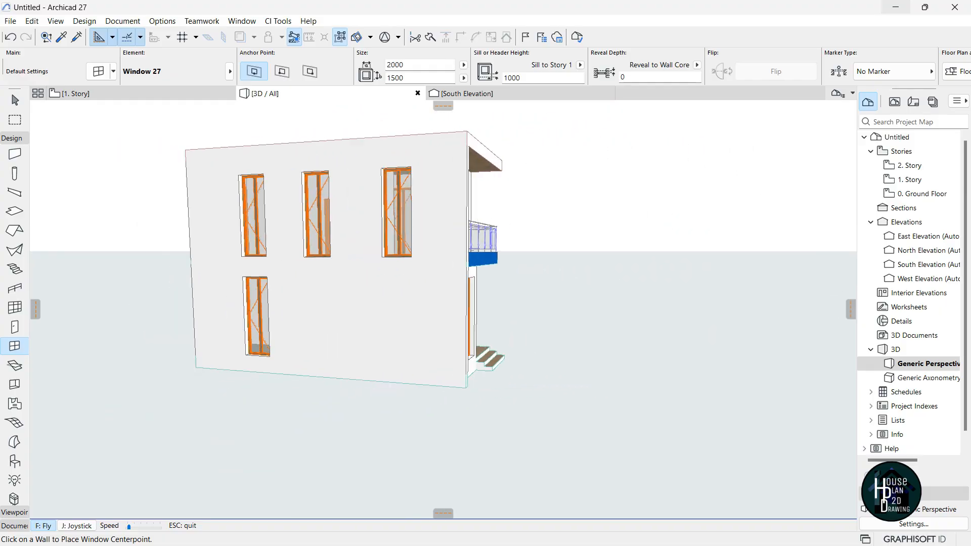
key("Right")
key("Left")
key("Up")
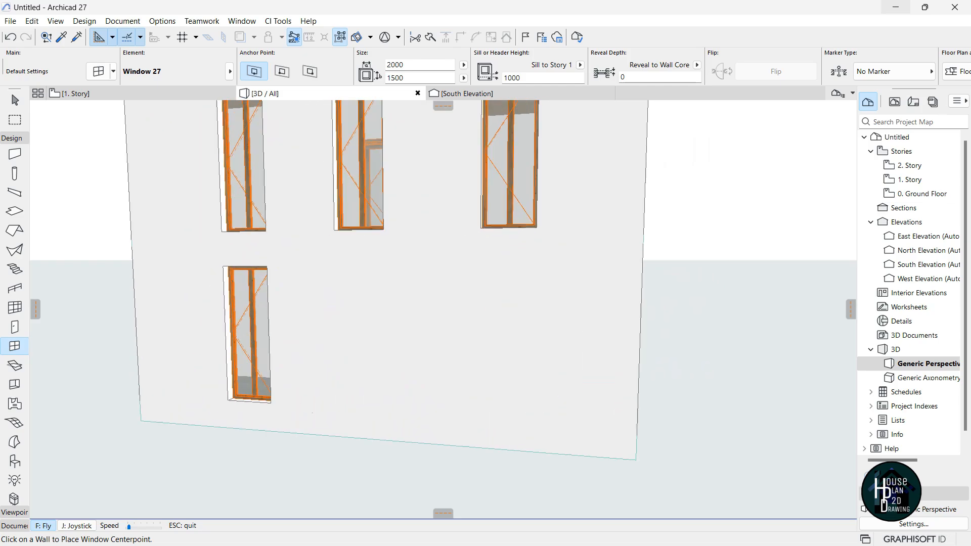
key("Down")
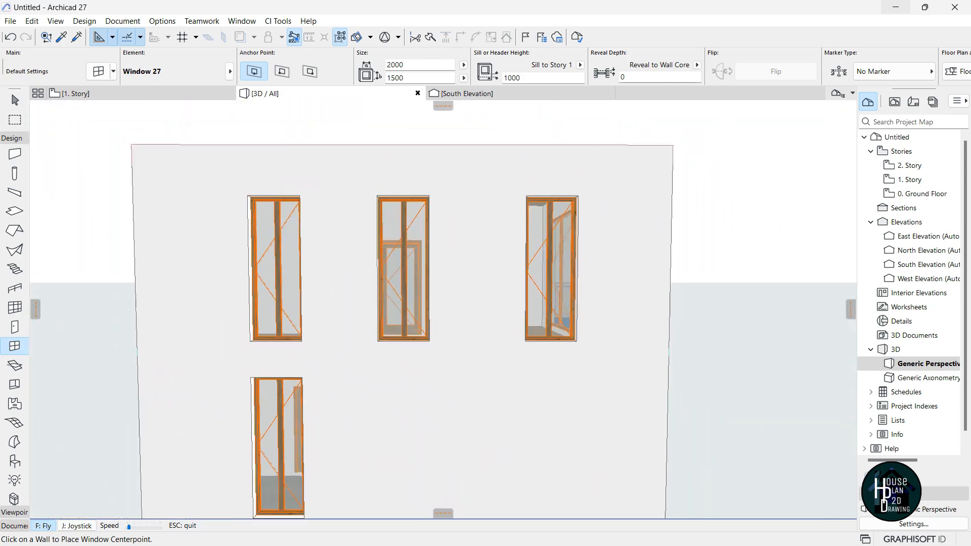
Lower the top edge of the middle upper-floor window on the side wall, bringing its height to about 2256.
key("Up")
key("Escape")
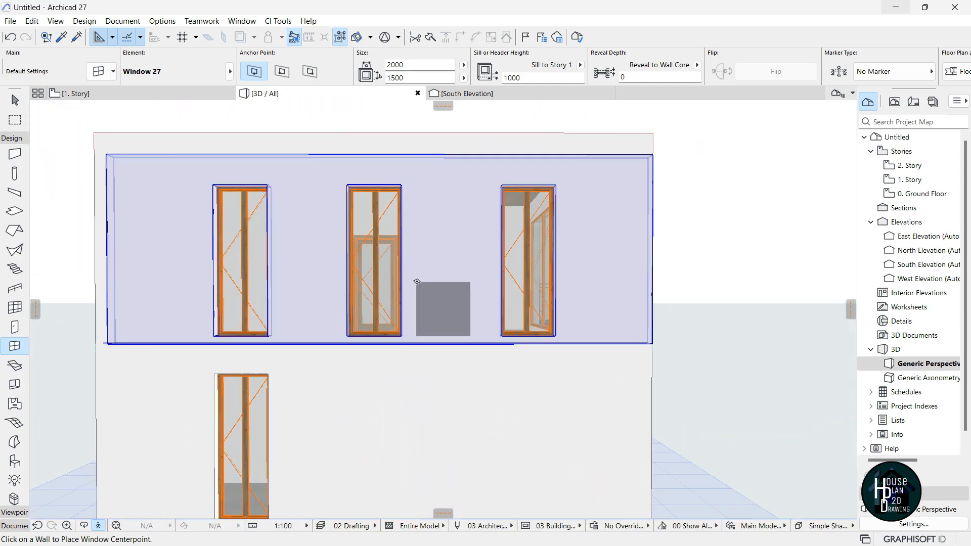
key("Escape")
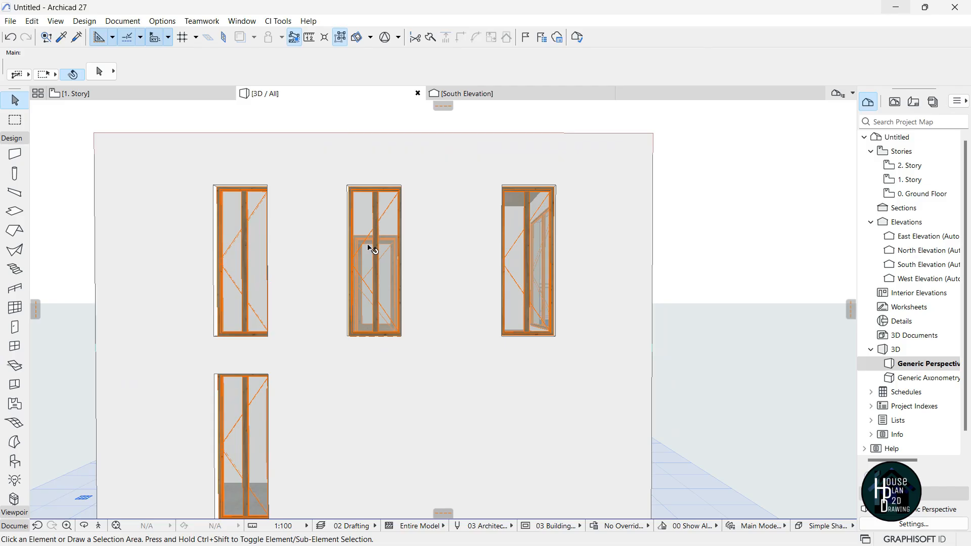
left_click(386, 206)
left_click(401, 185)
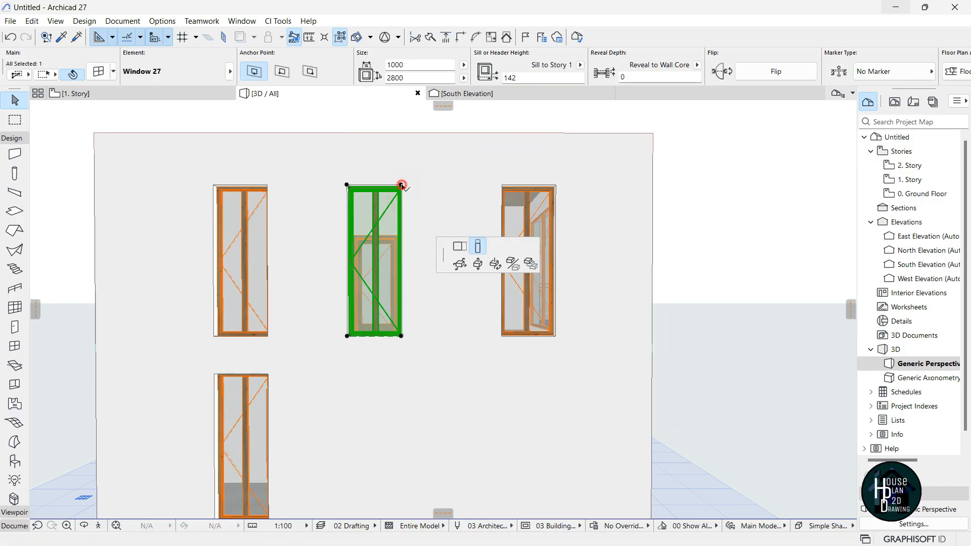
left_click(477, 245)
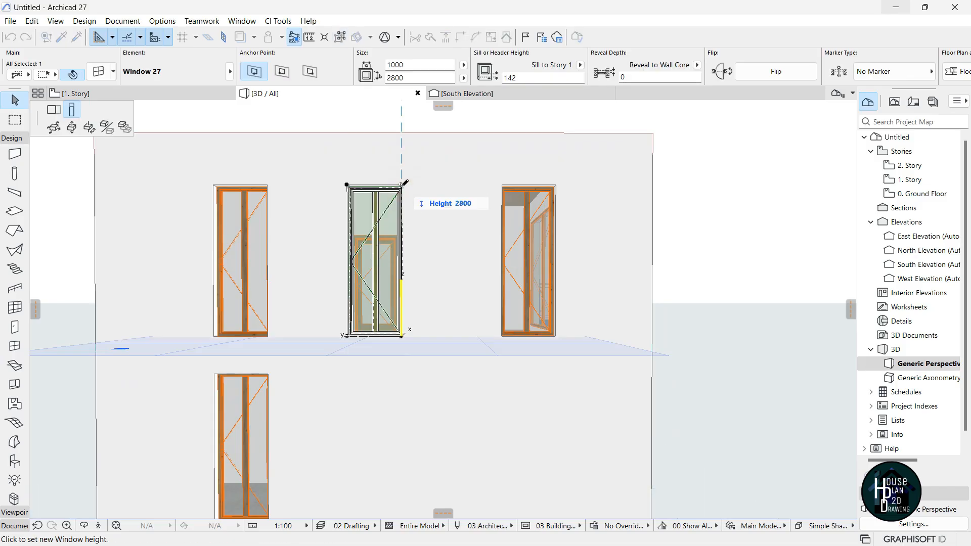
left_click(407, 211)
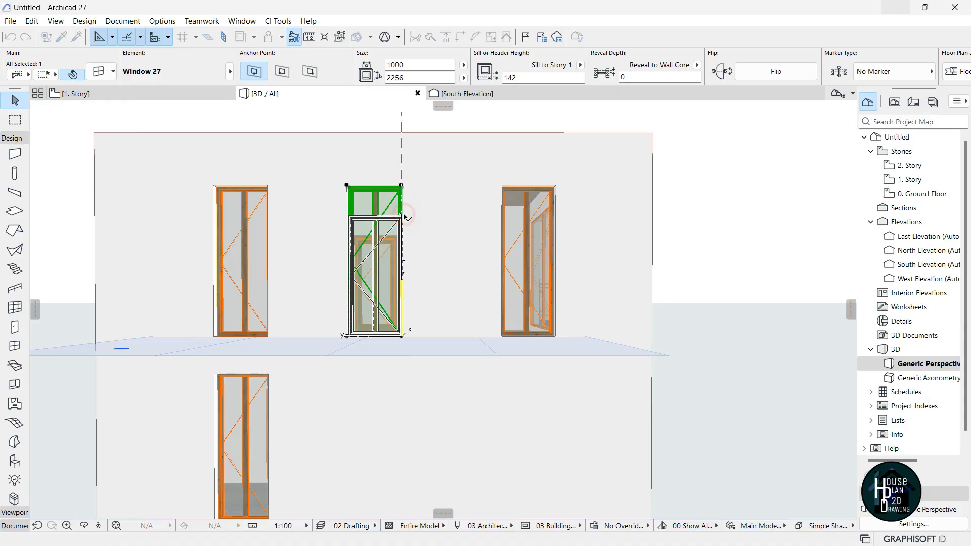
Raise the bottom edge of that middle upper-floor window, giving a height of about 1260 and a sill height of about 1137.
left_click(401, 335)
left_click(477, 396)
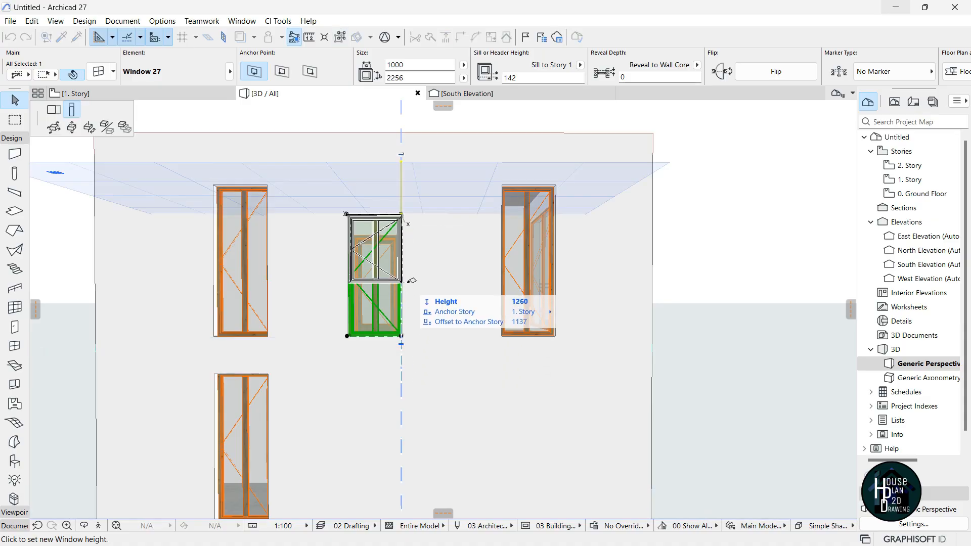
left_click(411, 280)
key("Escape")
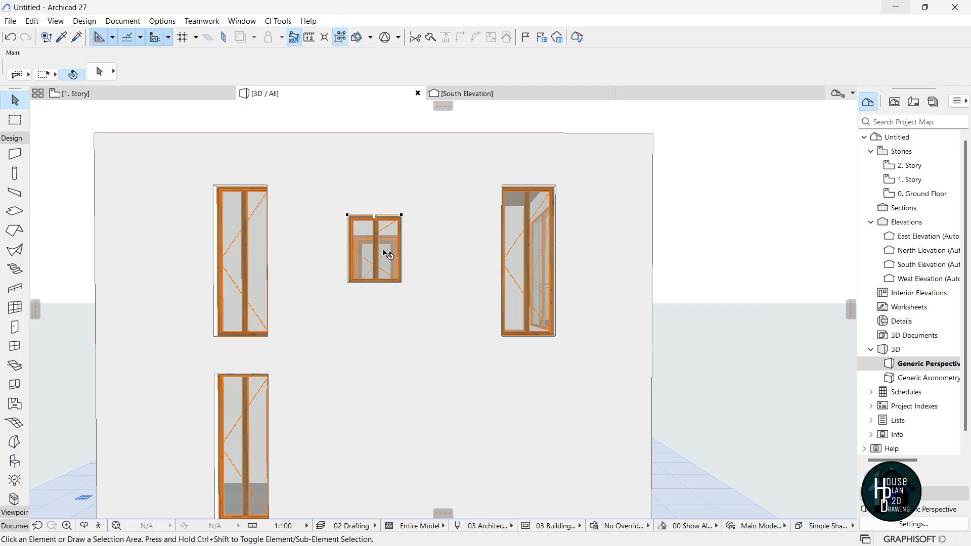
In the 1. Story floor plan, set the width of the outer-wall window beside the staircase to 2000, then return to the 3D view.
left_click(139, 95)
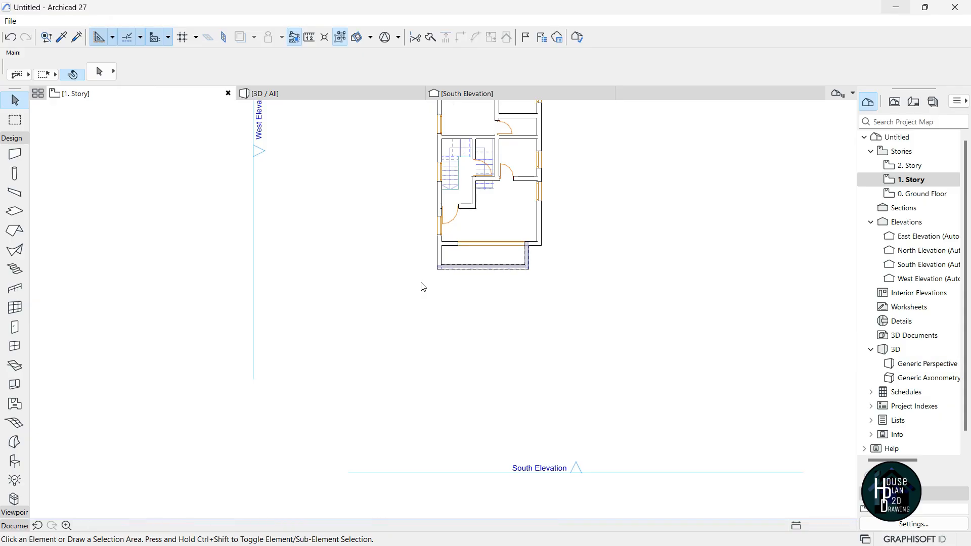
scroll(445, 280, "down", 3)
scroll(449, 175, "up", 2)
scroll(419, 259, "up", 6)
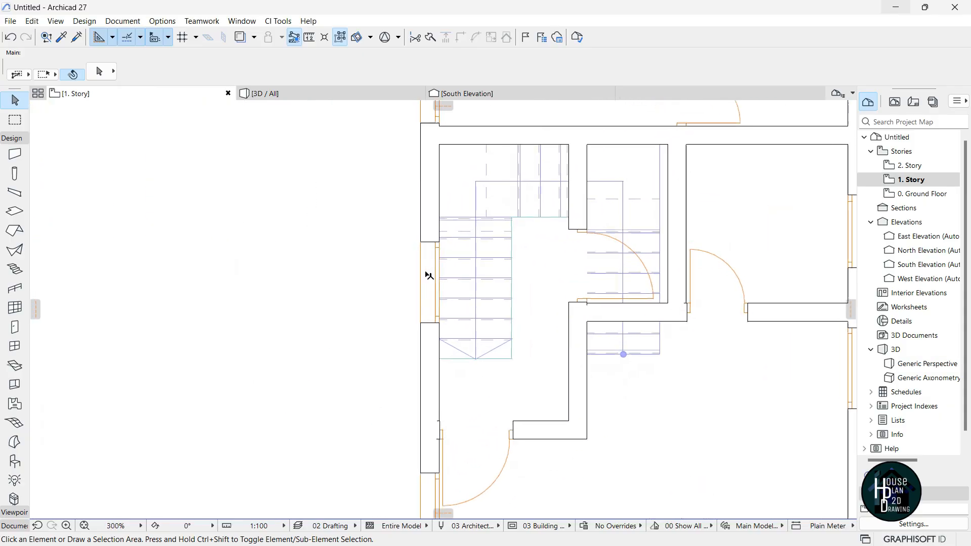
left_click(434, 303)
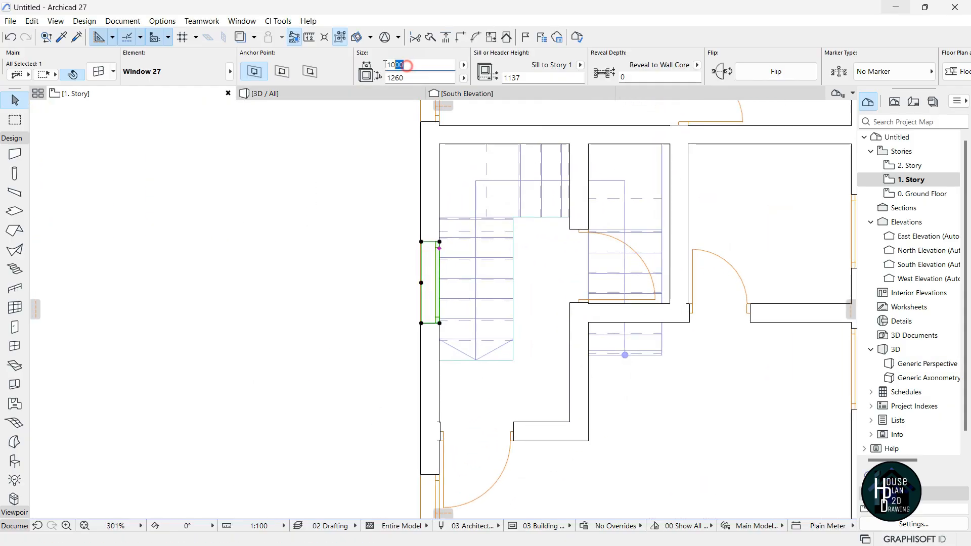
left_click_drag(385, 65, 363, 70)
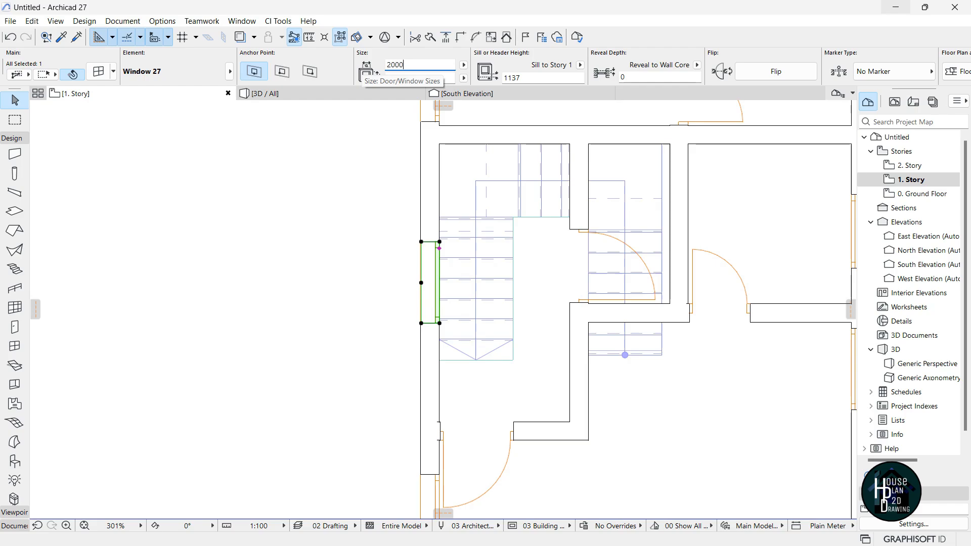
left_click(314, 94)
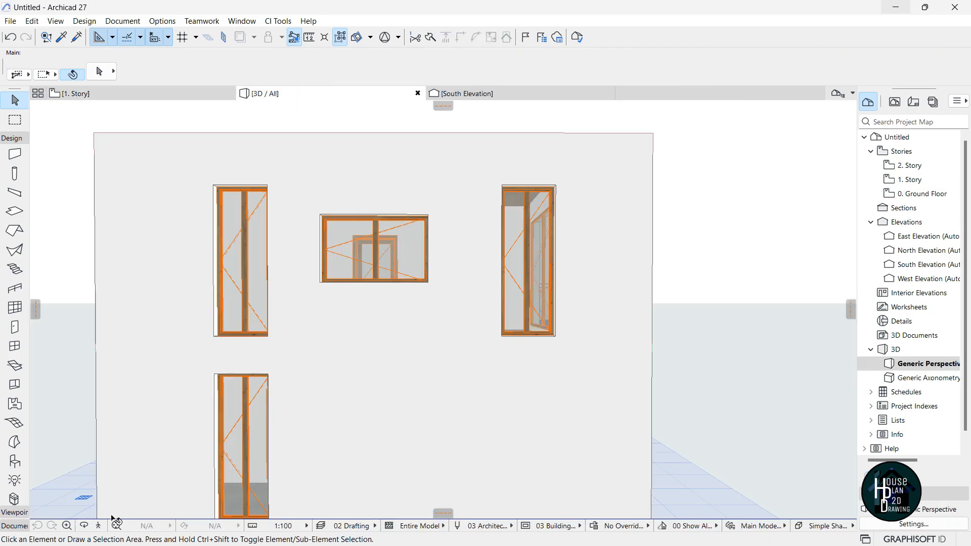
On the opposite side wall, raise the bottom edge of the middle upper-floor window to make its height 900.
left_click(99, 526)
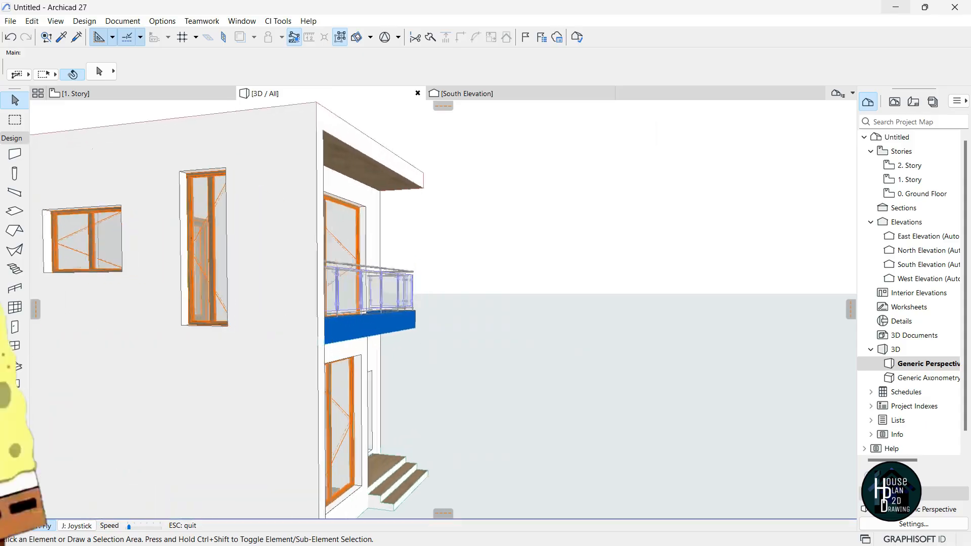
key("Down")
key("Right")
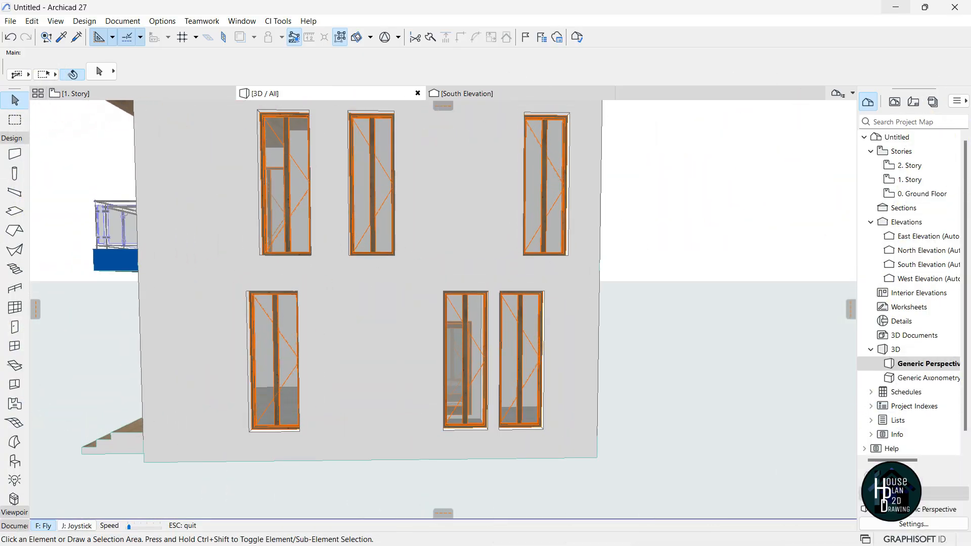
key("Escape")
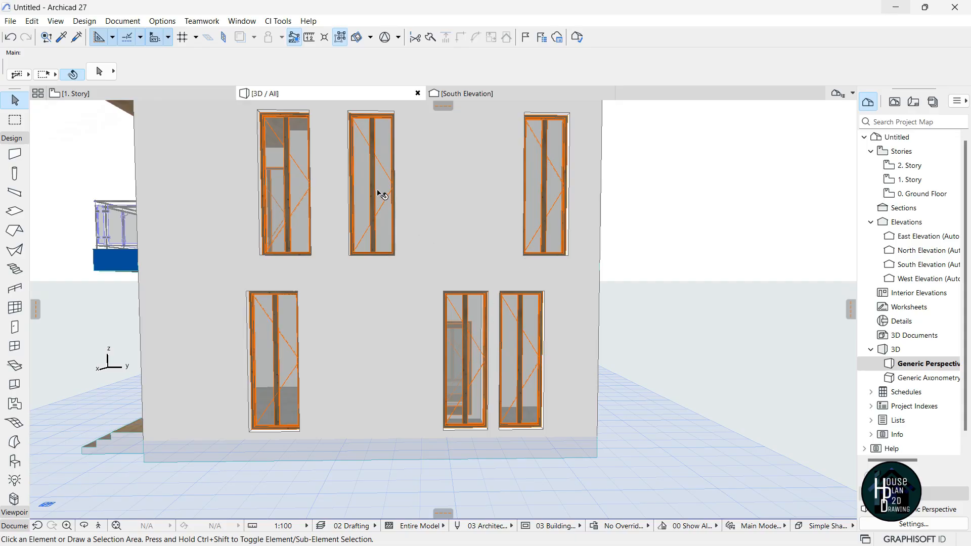
left_click(372, 163)
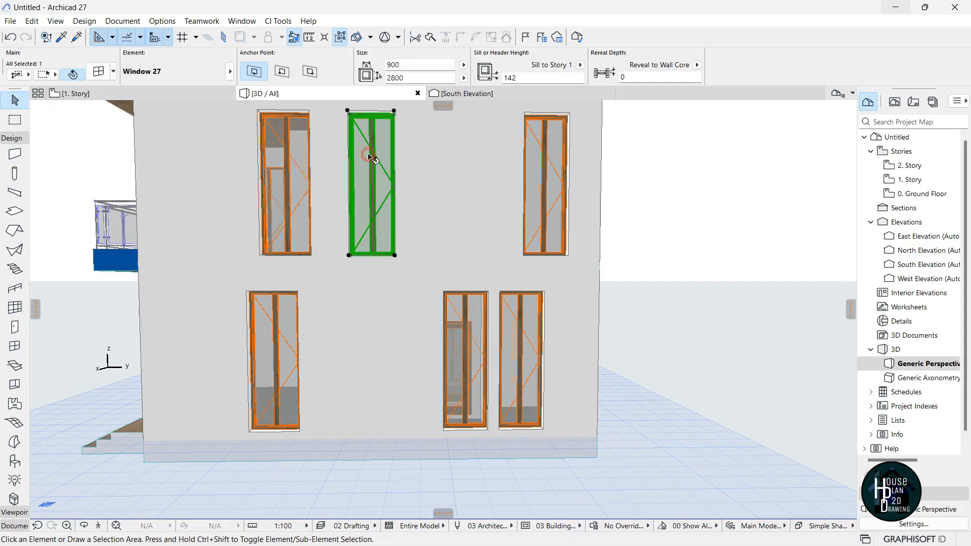
left_click(395, 257)
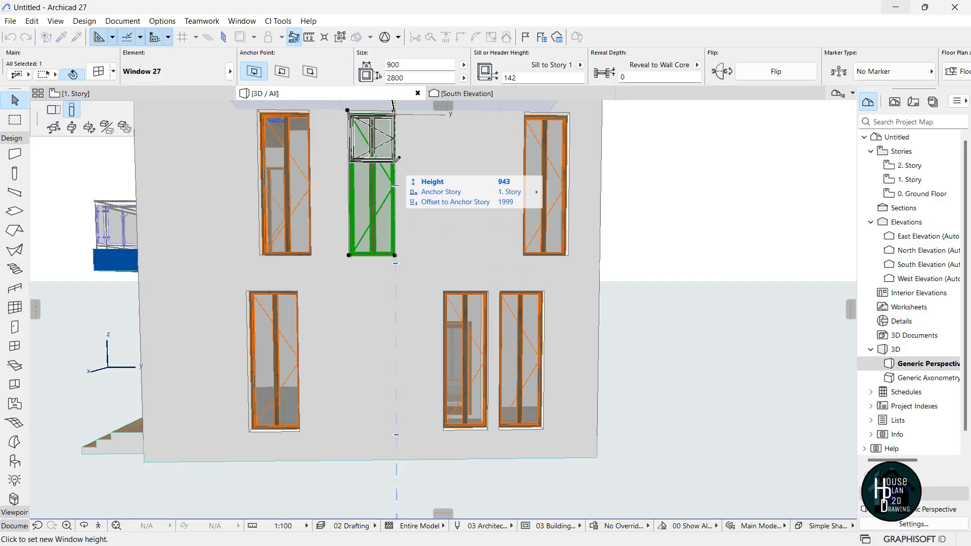
type("900")
key("Return")
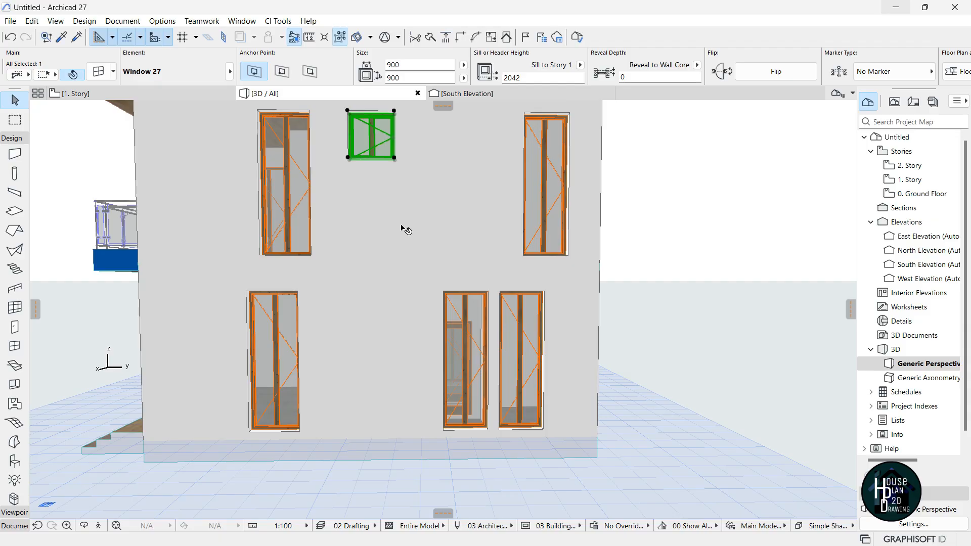
key("Escape")
Copy the 900 by 900 window's settings to the rearmost upper-floor window and the two paired ground-floor windows on the same wall.
key("alt")
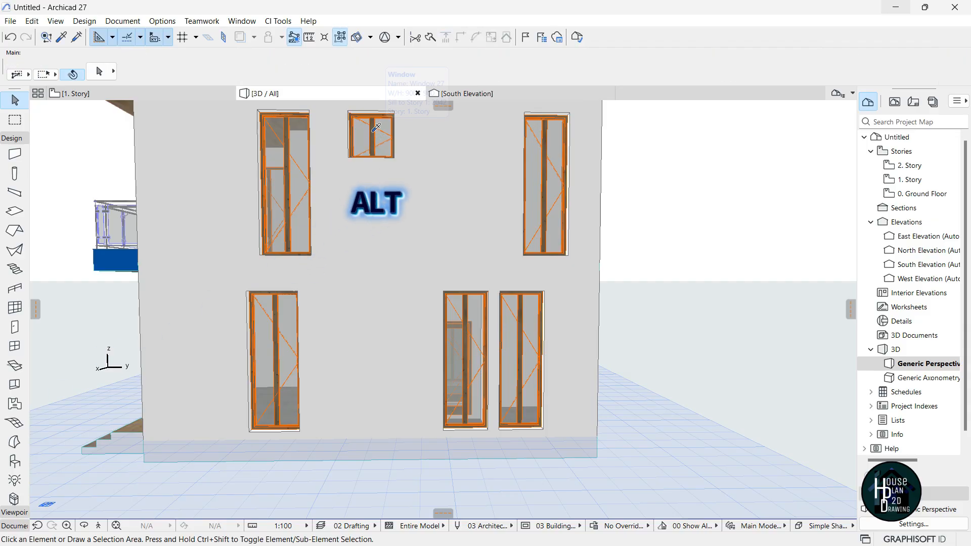
left_click(375, 128, "alt")
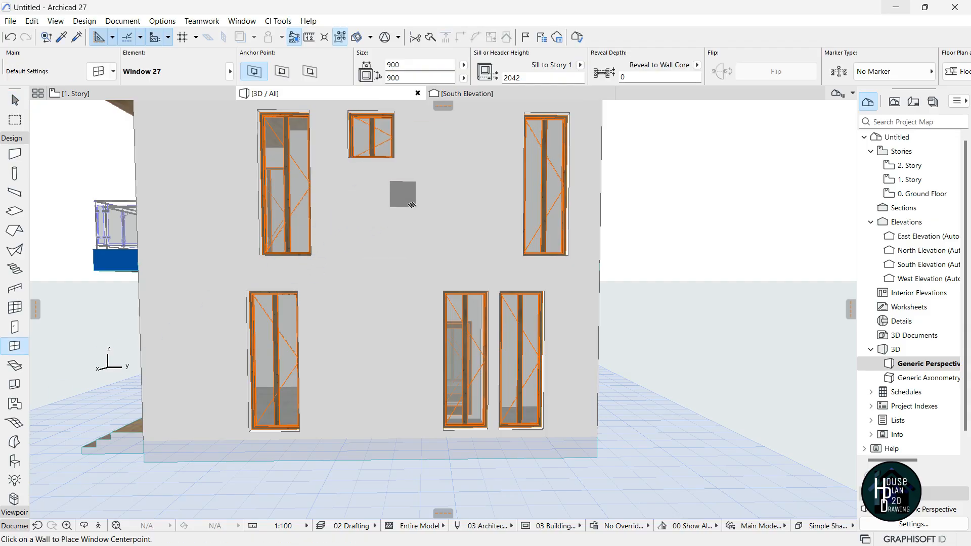
left_click(547, 202, "ctrl+alt")
left_click(466, 364, "ctrl+alt")
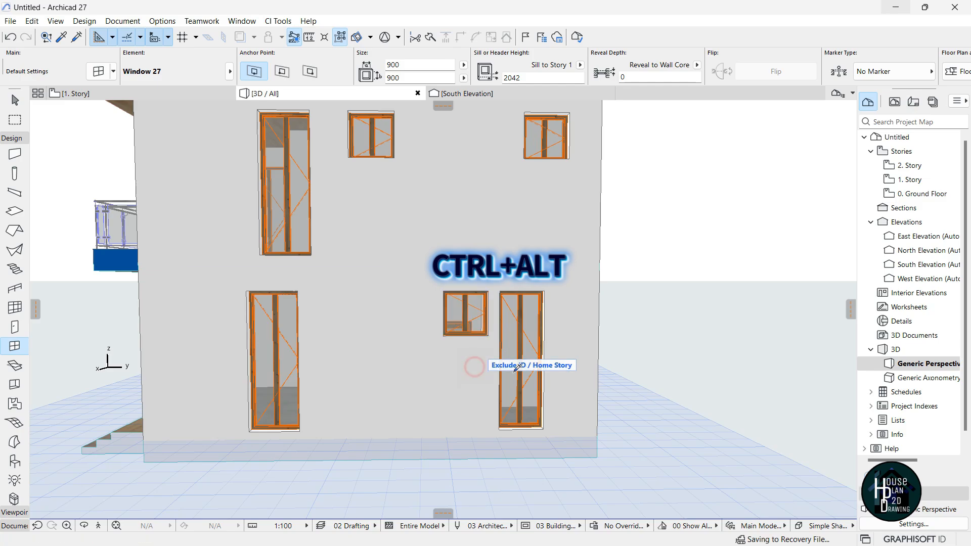
left_click(525, 400, "ctrl+alt")
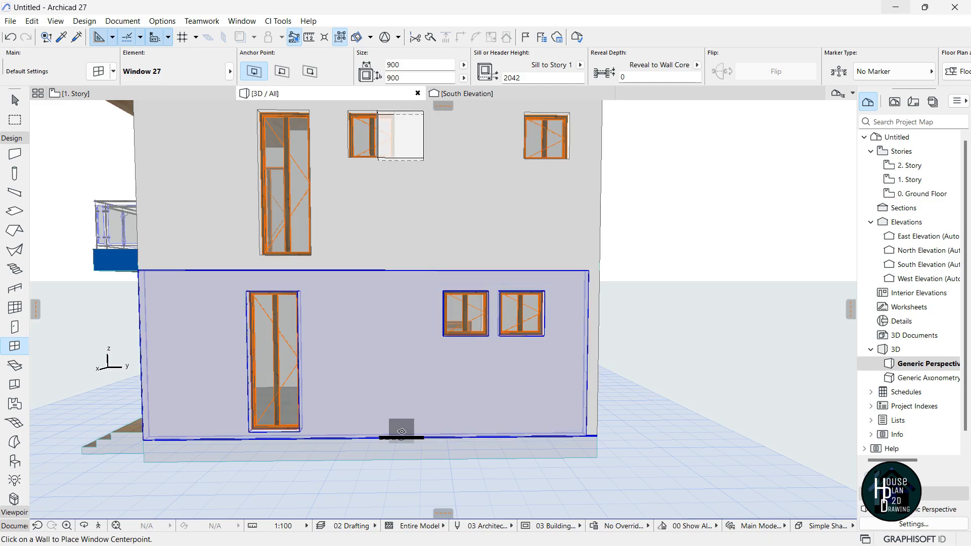
key("Escape")
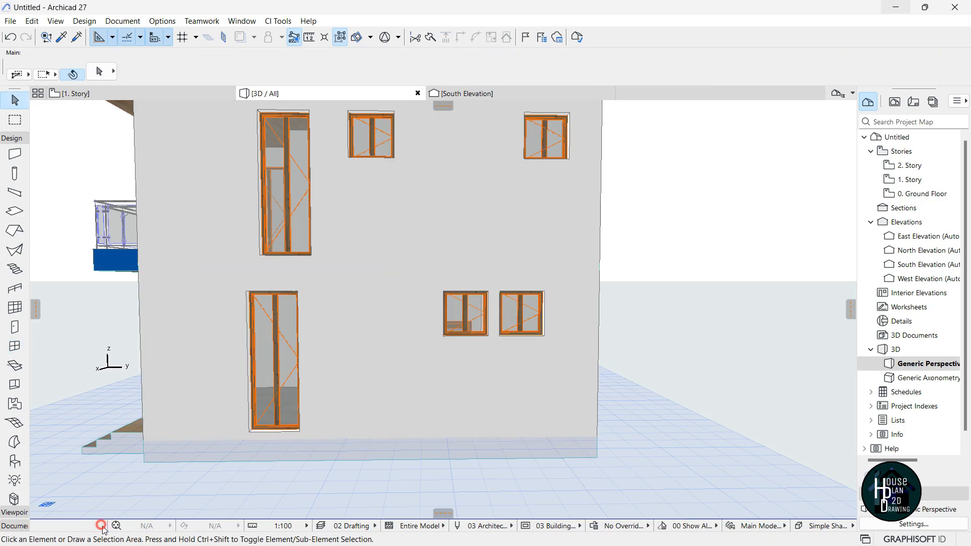
Select all six windows on the side wall, both the two tall ones and the four small square ones.
left_click(101, 526)
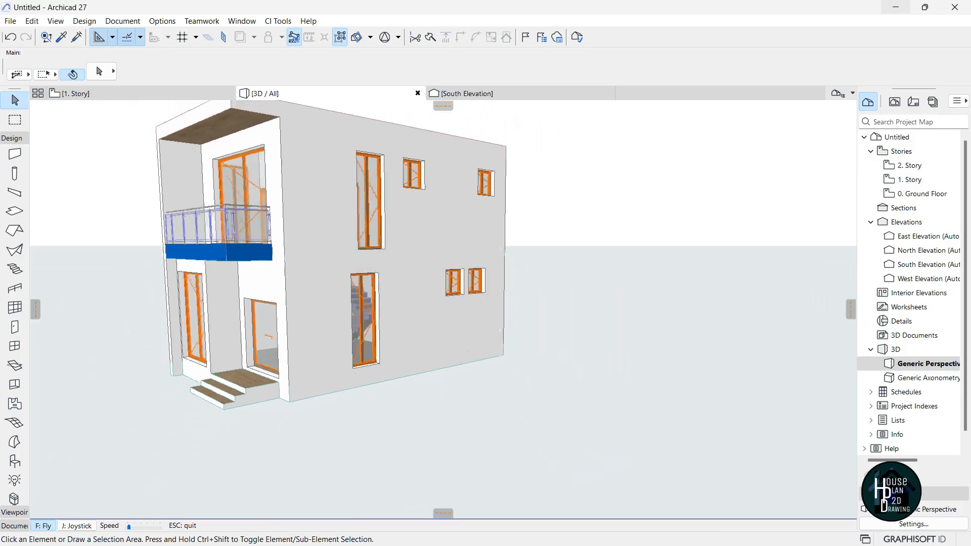
key("Down")
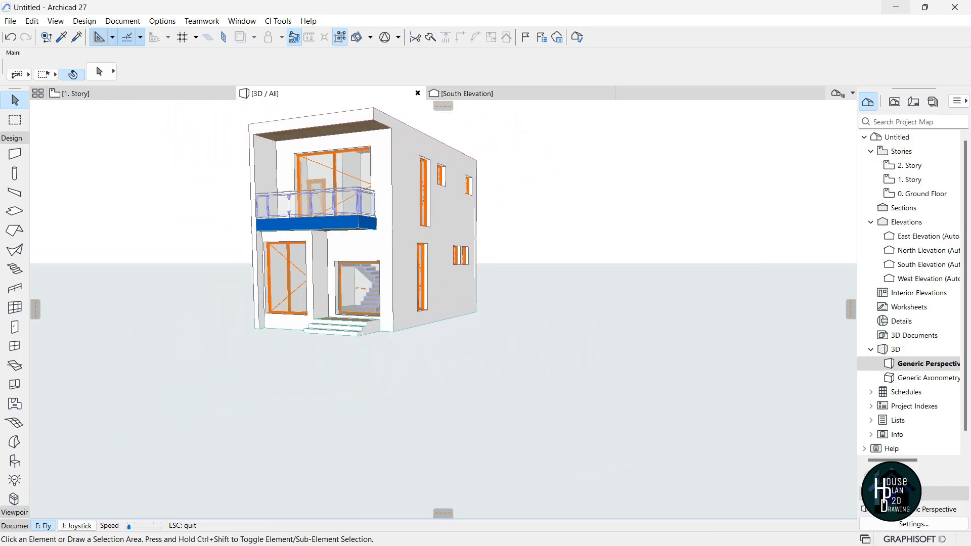
key("Up")
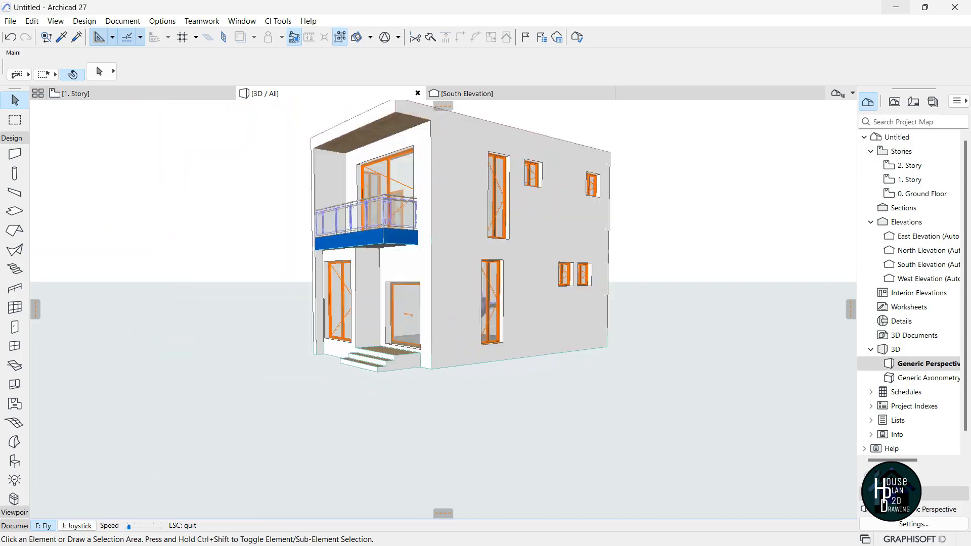
key("Right")
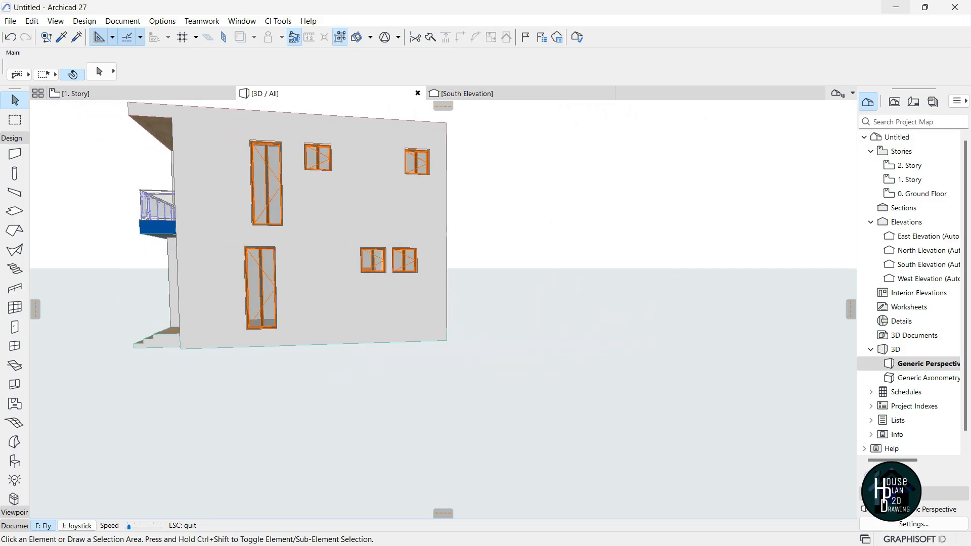
key("Up")
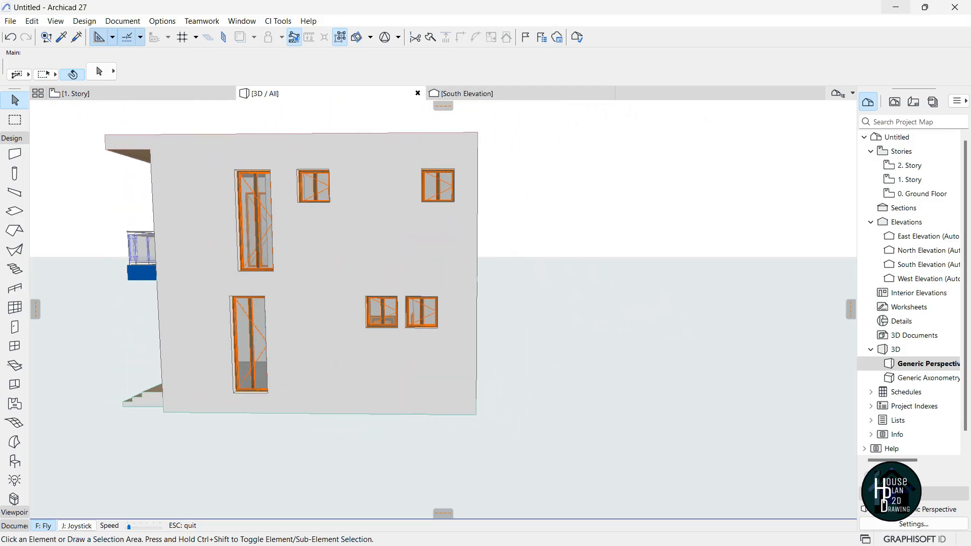
key("Escape")
left_click(255, 207)
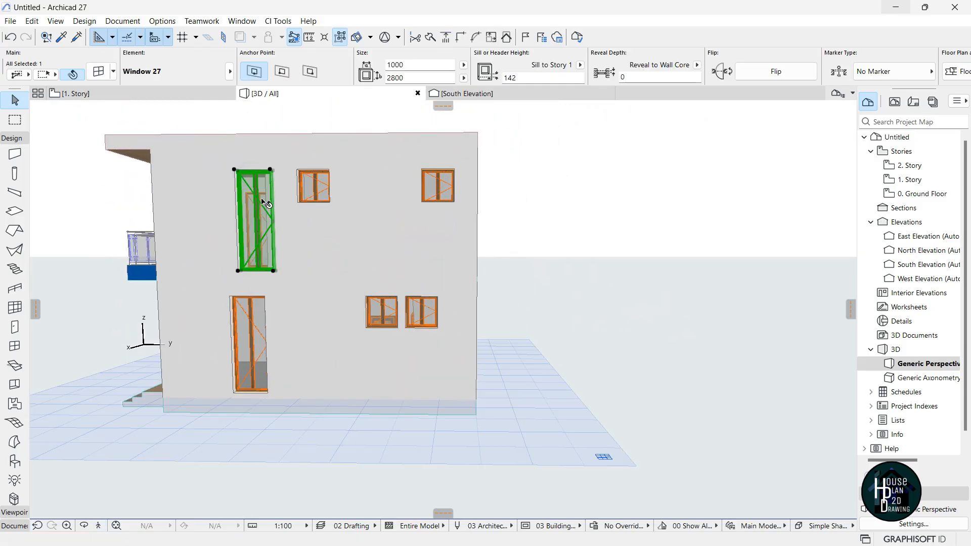
left_click(248, 323, "shift")
left_click(311, 191, "shift")
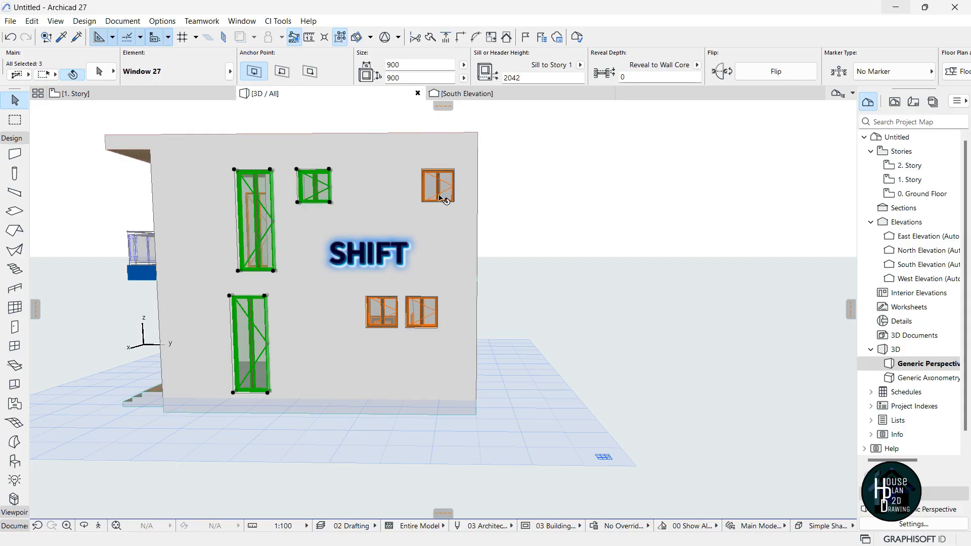
left_click(447, 190, "shift")
left_click(421, 312, "shift")
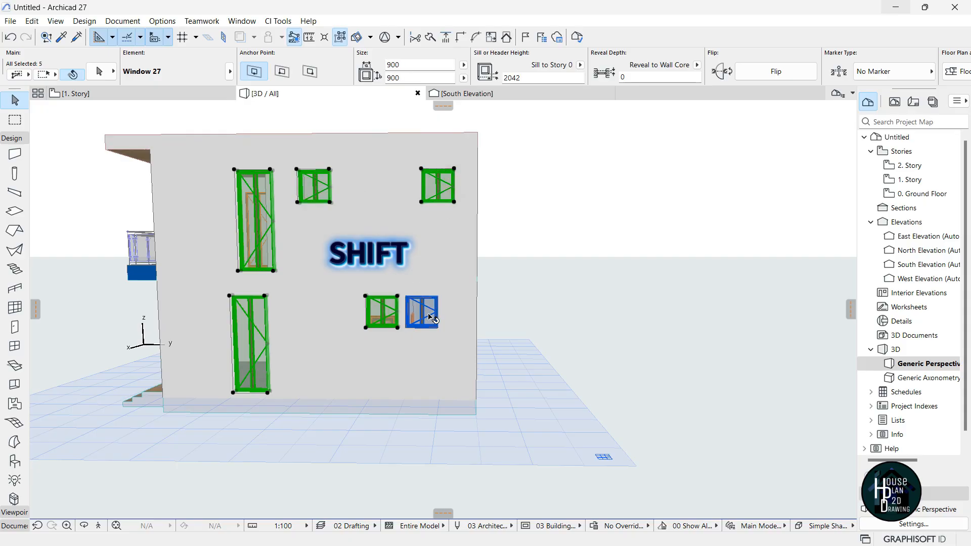
Add the two tall windows on the adjoining rear wall to the current window selection.
left_click(98, 526)
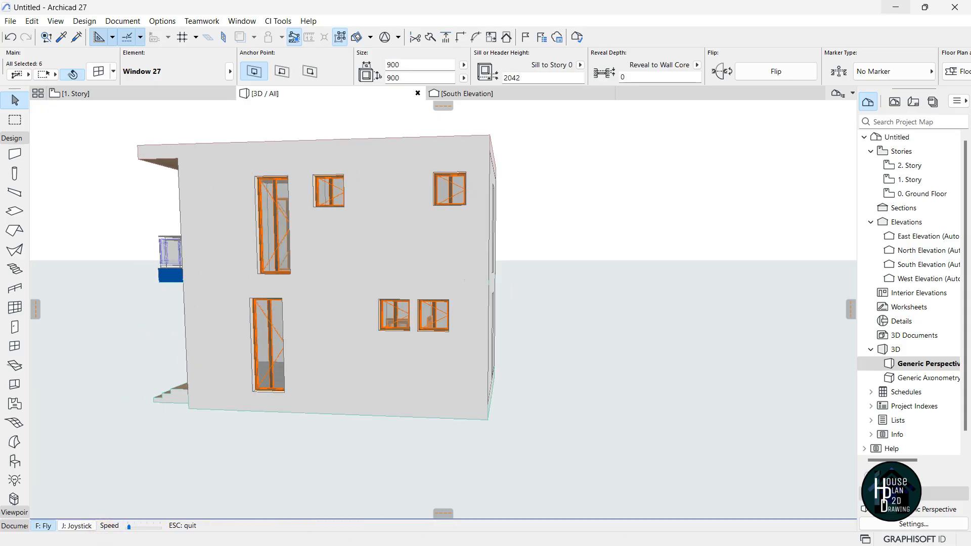
key("Right")
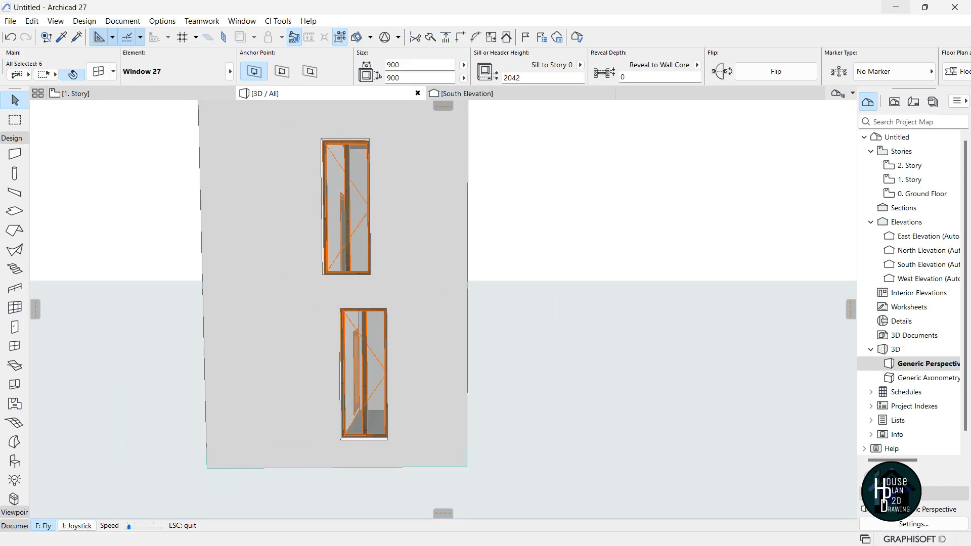
key("Escape")
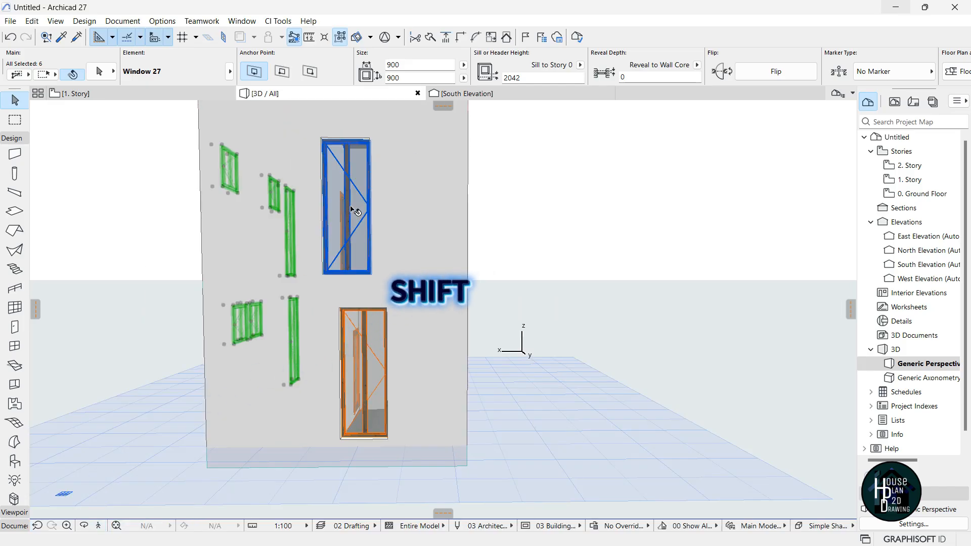
left_click(348, 221, "shift")
left_click(349, 405, "shift")
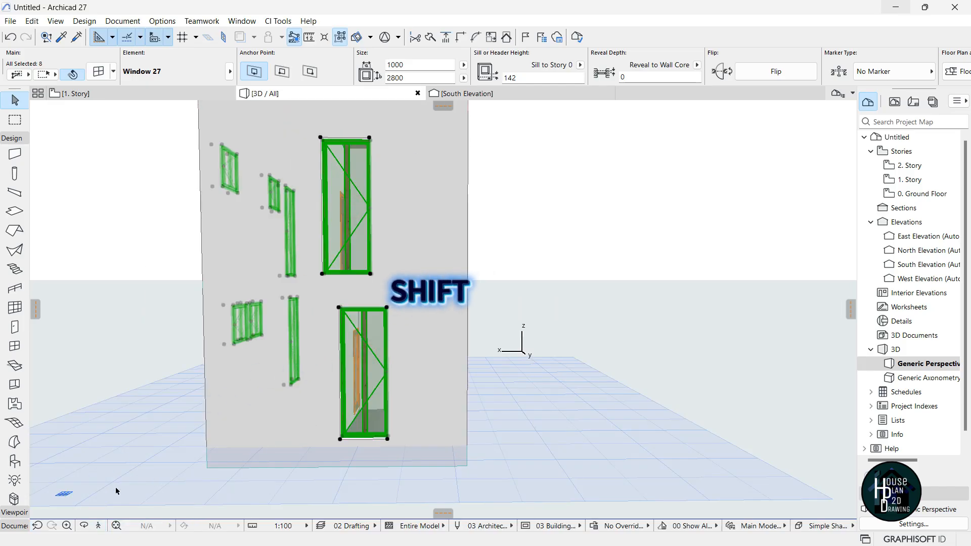
Add the four windows on the opposite side wall to the selection, three on the upper floor and one on the ground floor.
left_click(102, 526)
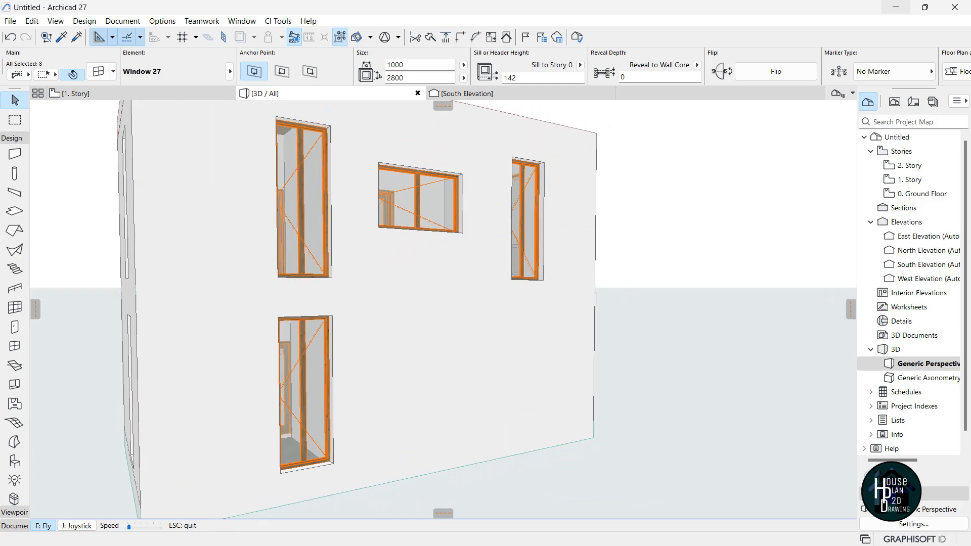
key("Escape")
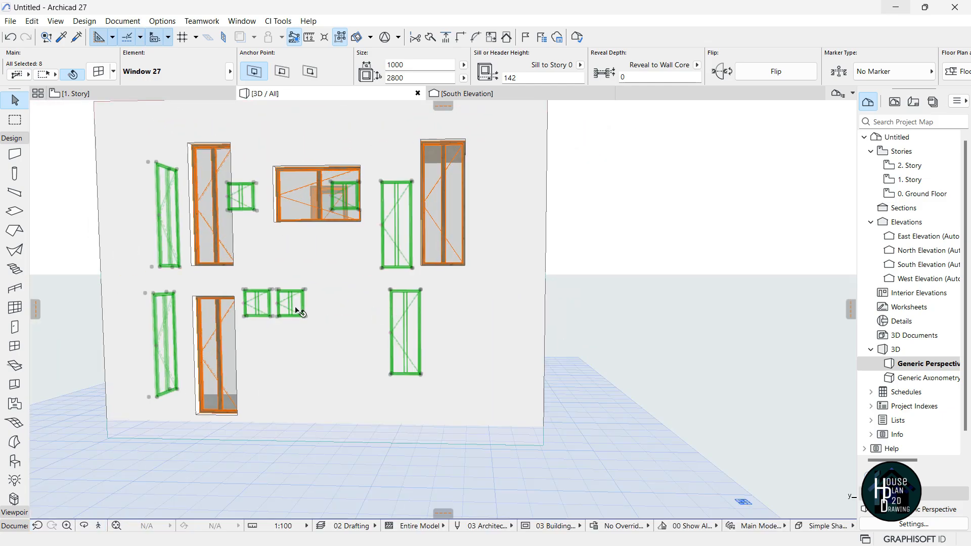
left_click(211, 157, "shift")
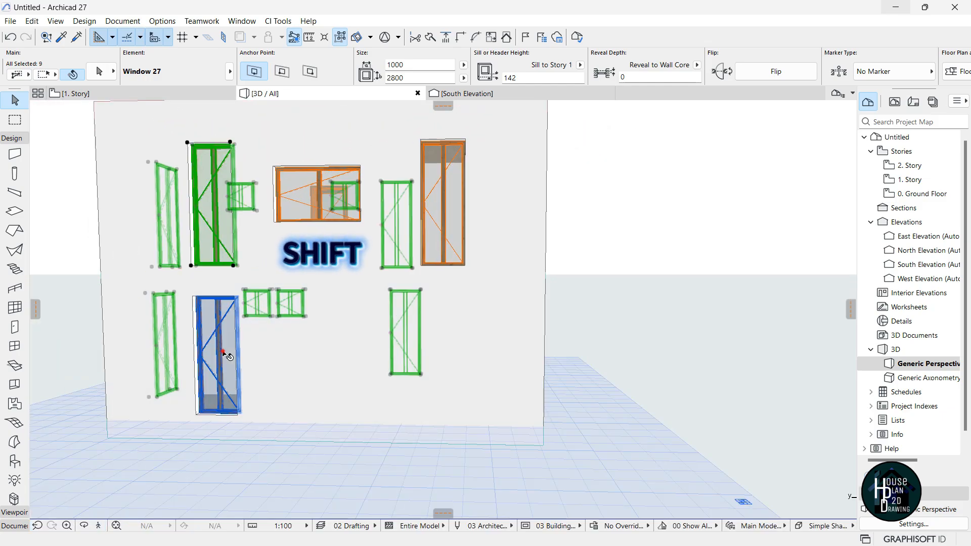
left_click(224, 357, "shift")
left_click(307, 195, "shift")
left_click(443, 164, "shift")
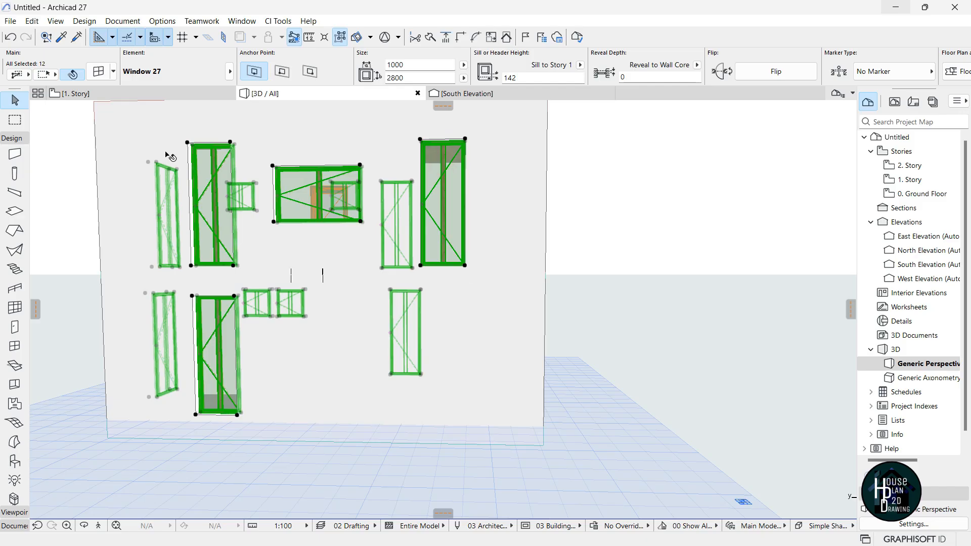
In the selected windows' model attributes, set the uniform frame, sash and grid surfaces to Metal - Aluminium.
double_click(199, 265)
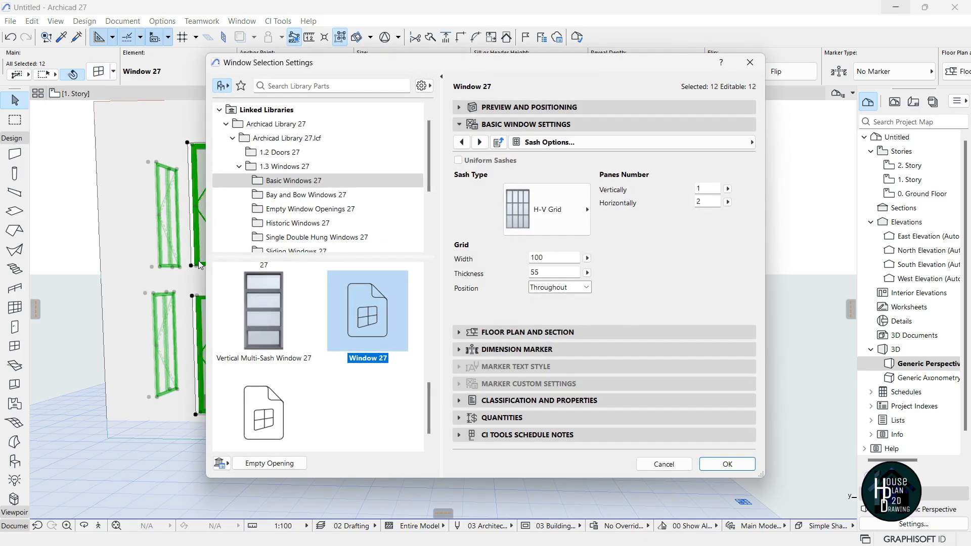
left_click(657, 145)
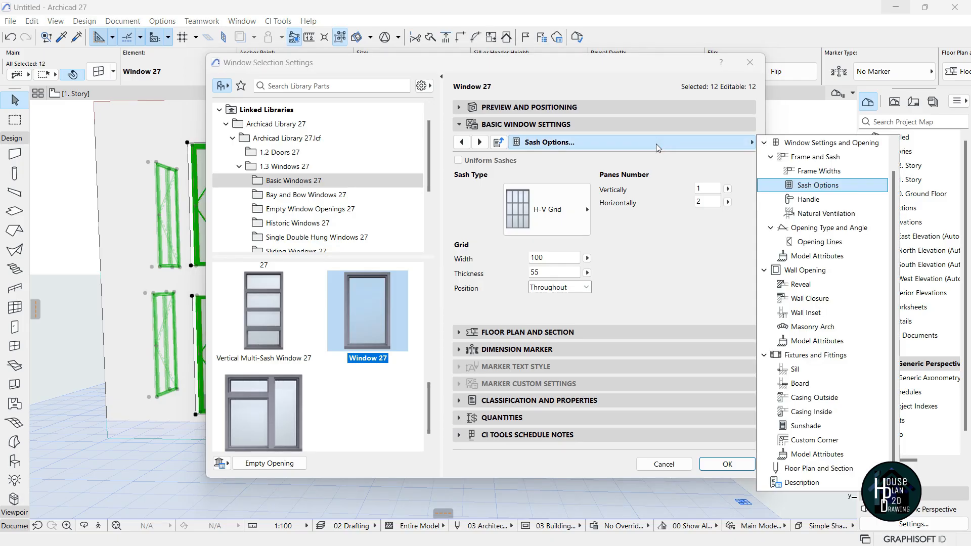
left_click(818, 256)
left_click(674, 211)
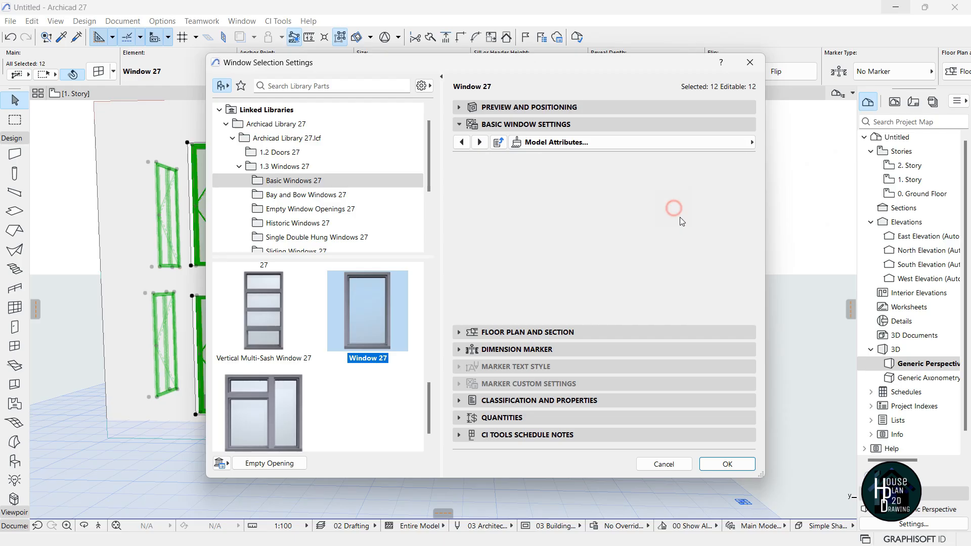
left_click(730, 223)
left_click(817, 239)
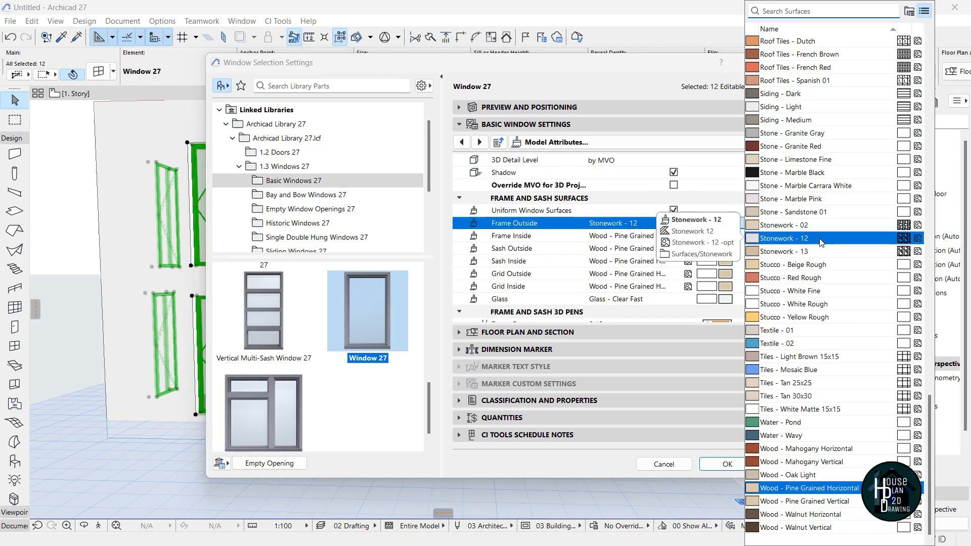
type("alum")
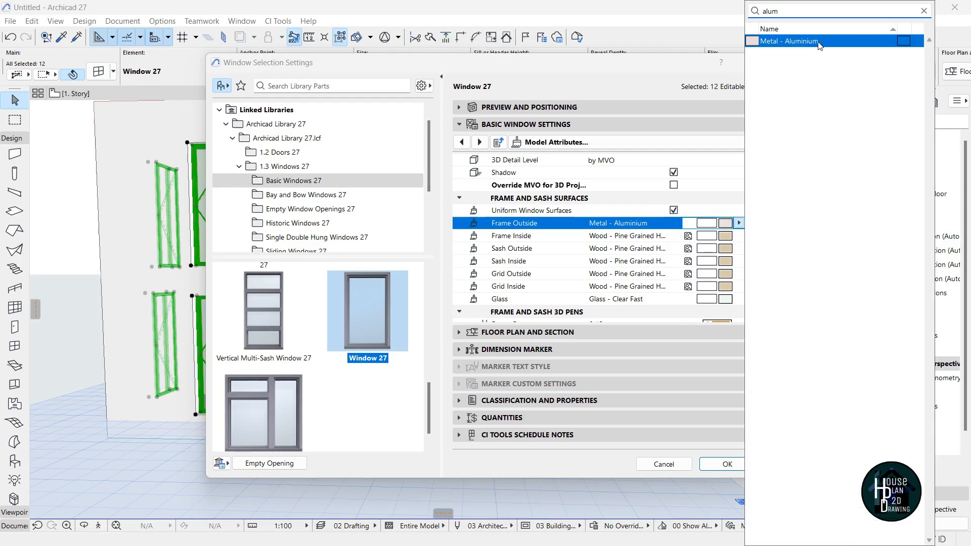
left_click(818, 42)
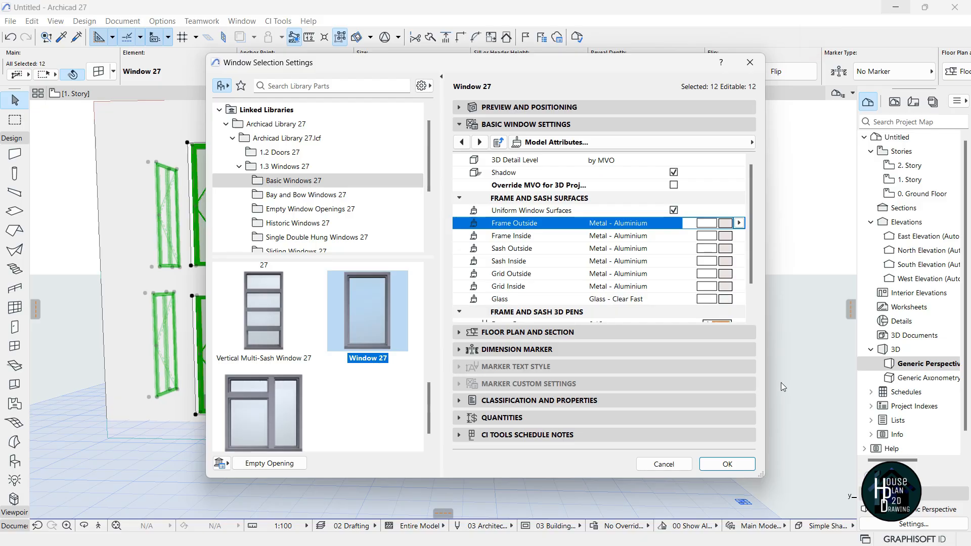
Enable the inside casing on the selected windows with a uniform width of 200 and a thickness of 75, and apply it.
left_click(699, 145)
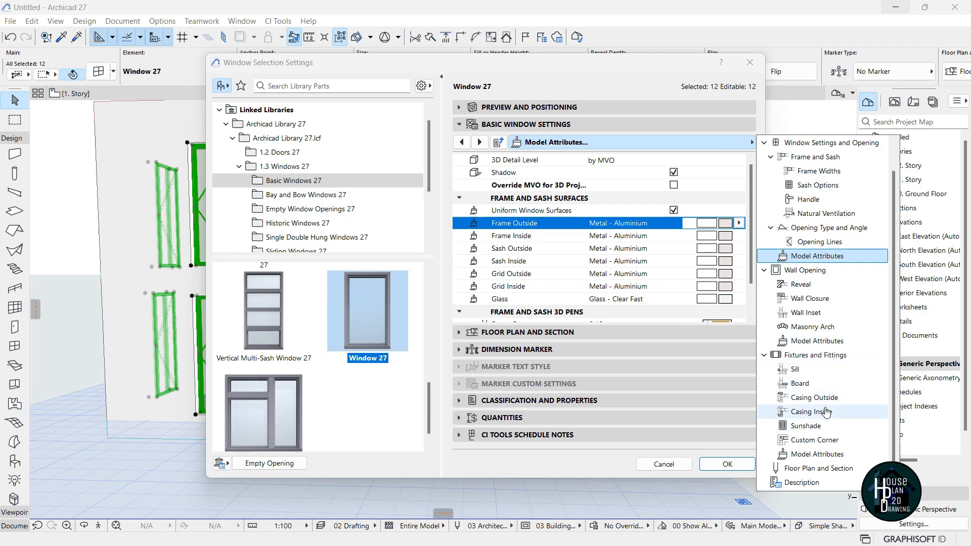
left_click(840, 417)
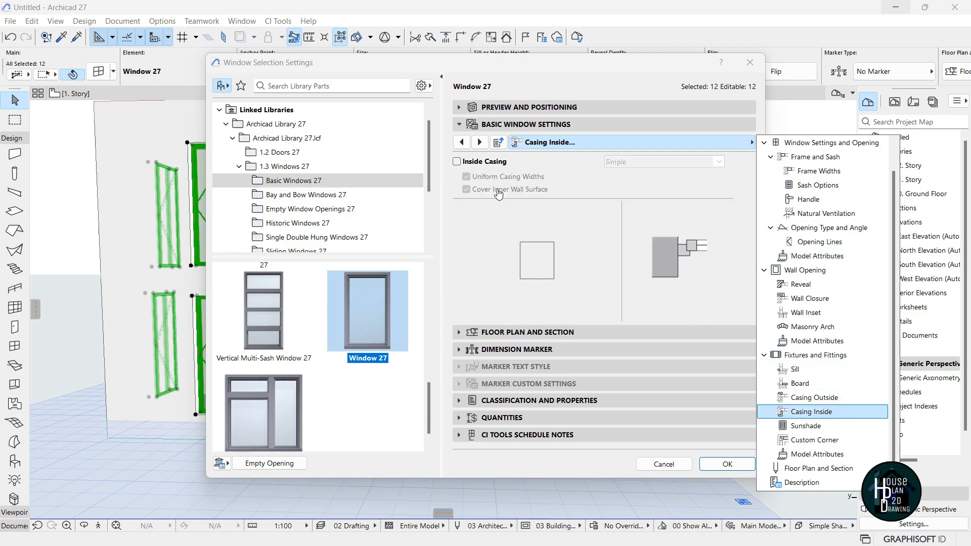
left_click(461, 162)
left_click_drag(586, 261, 564, 266)
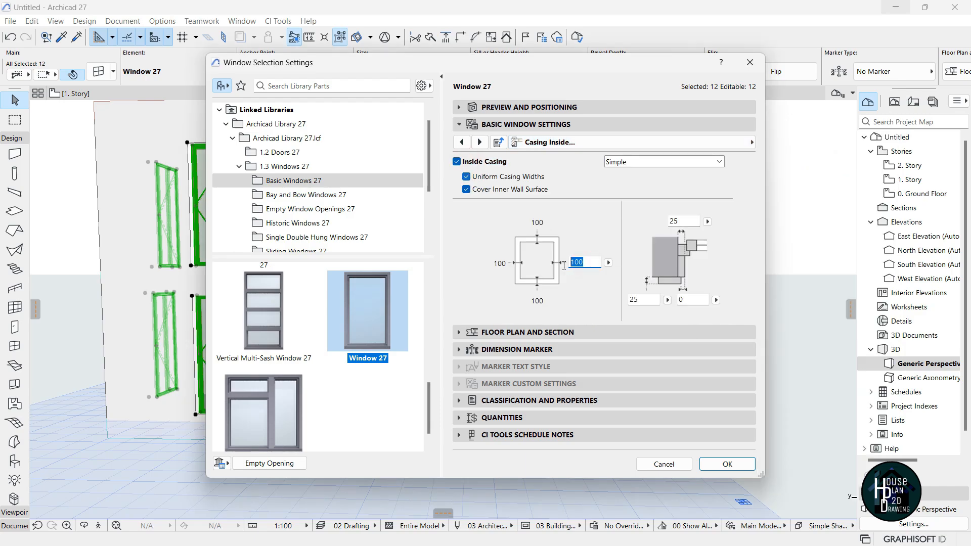
left_click(645, 302)
left_click(727, 464)
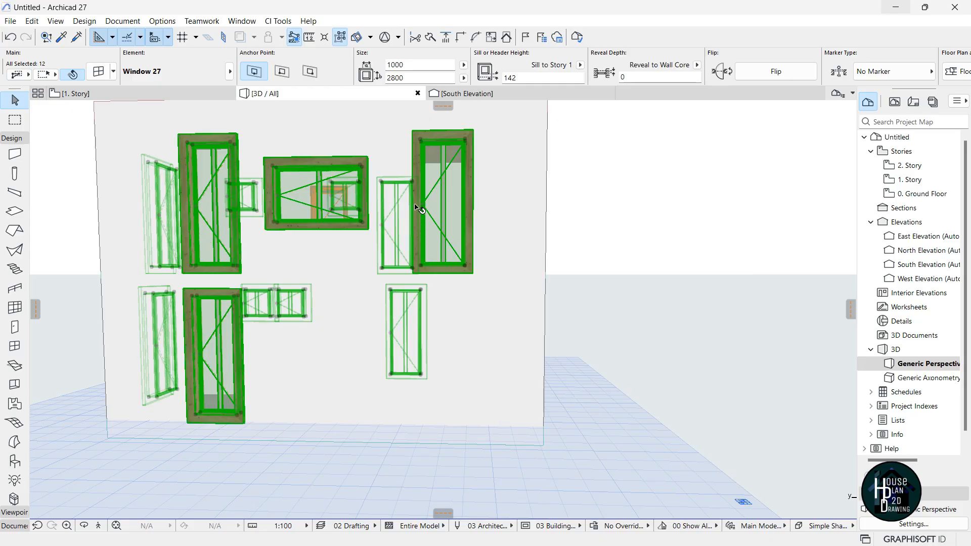
Set the selected windows' inside casing surface to Paint - Titanium White, apply it and clear the selection.
scroll(471, 144, "up", 3)
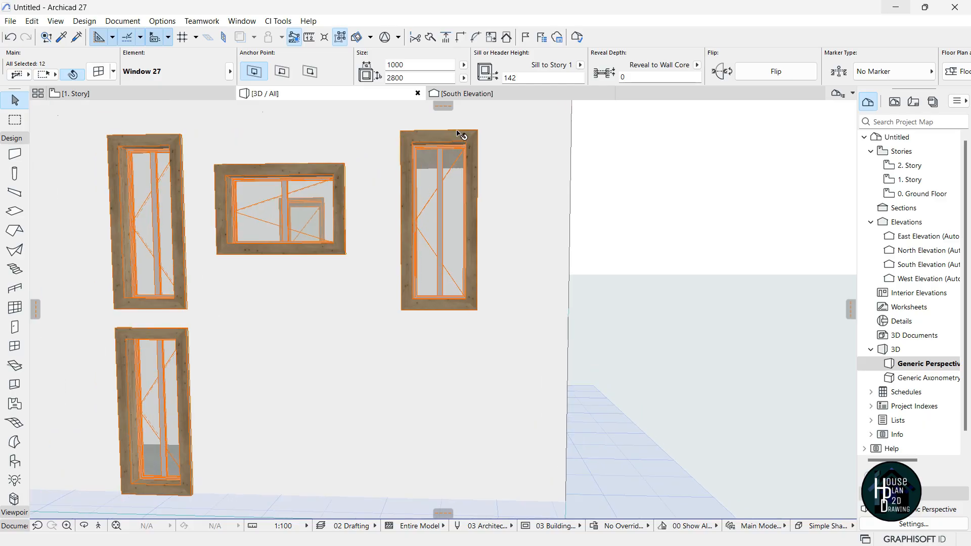
scroll(477, 189, "down", 5)
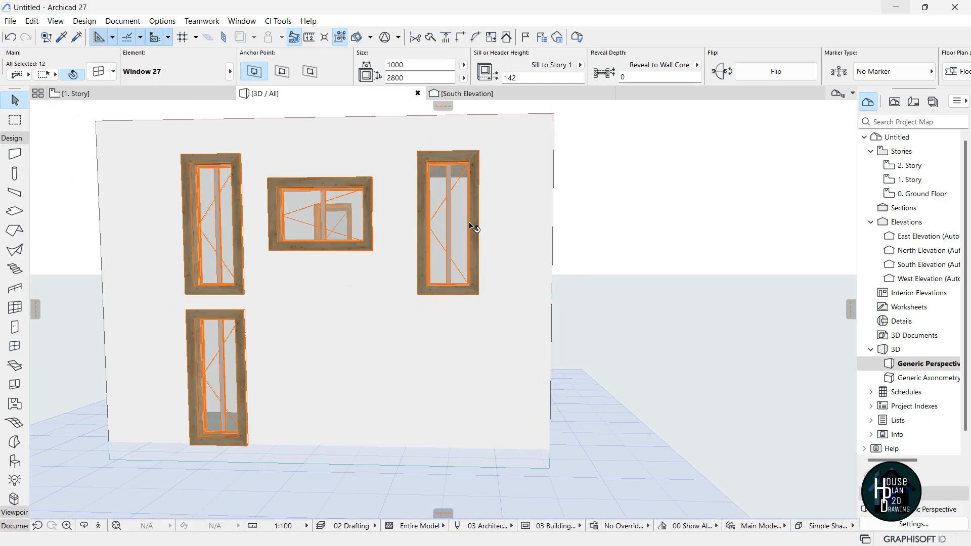
left_click(104, 74)
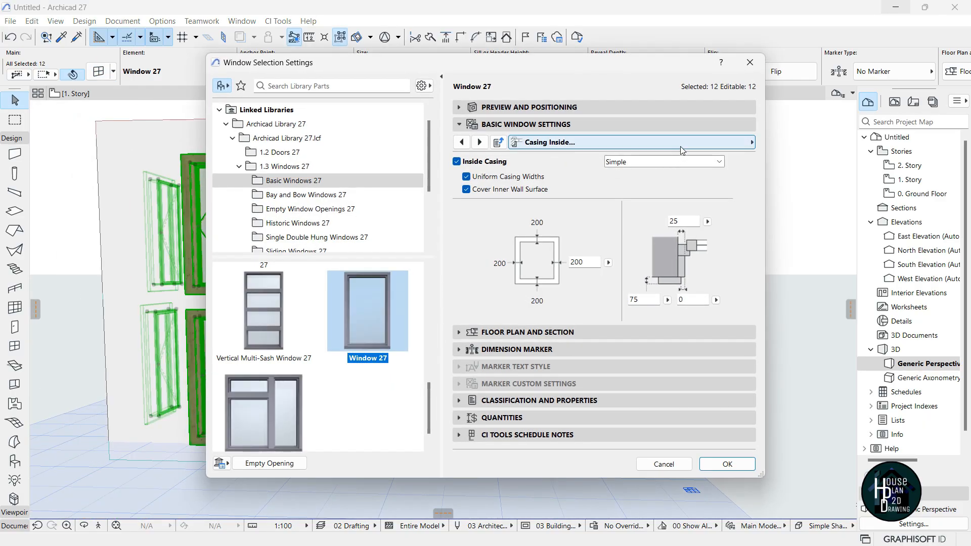
left_click(681, 147)
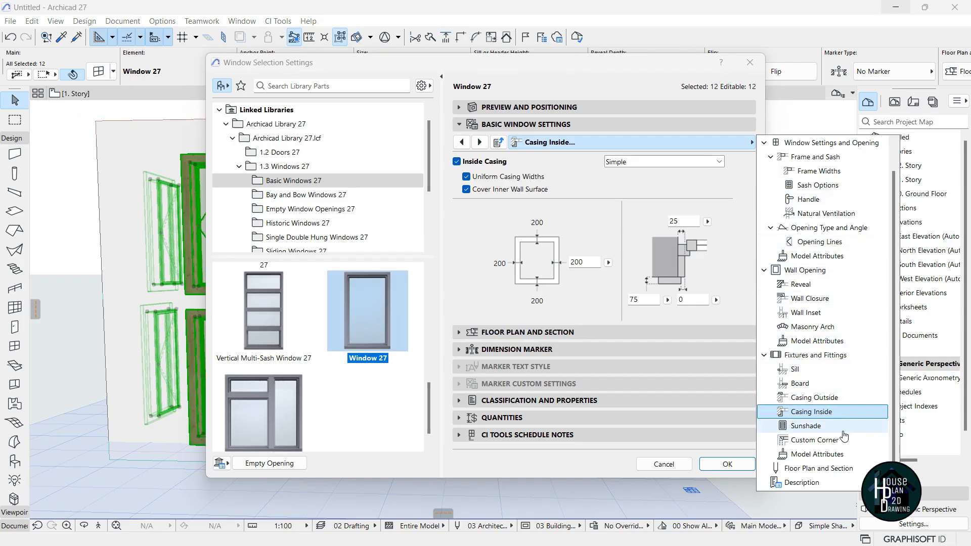
left_click(833, 455)
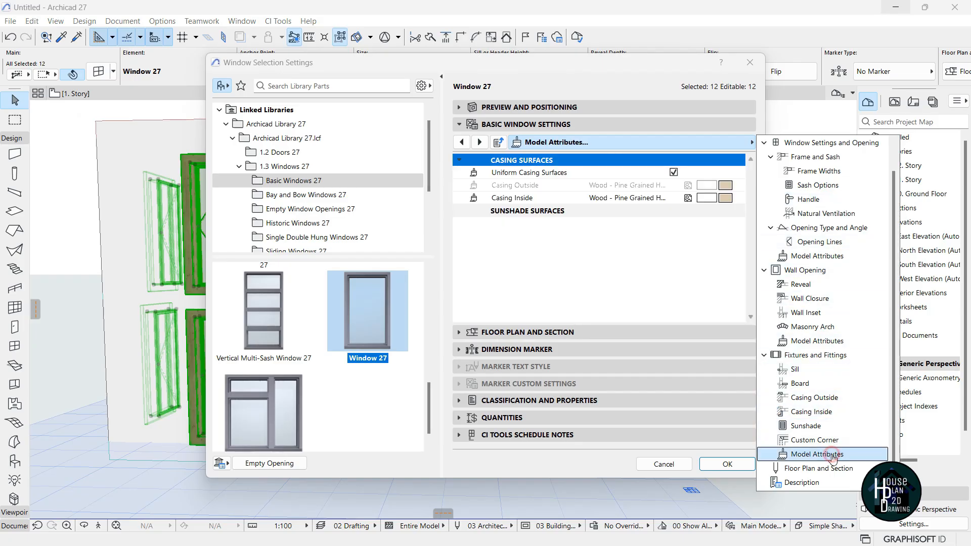
left_click(726, 198)
left_click(792, 251)
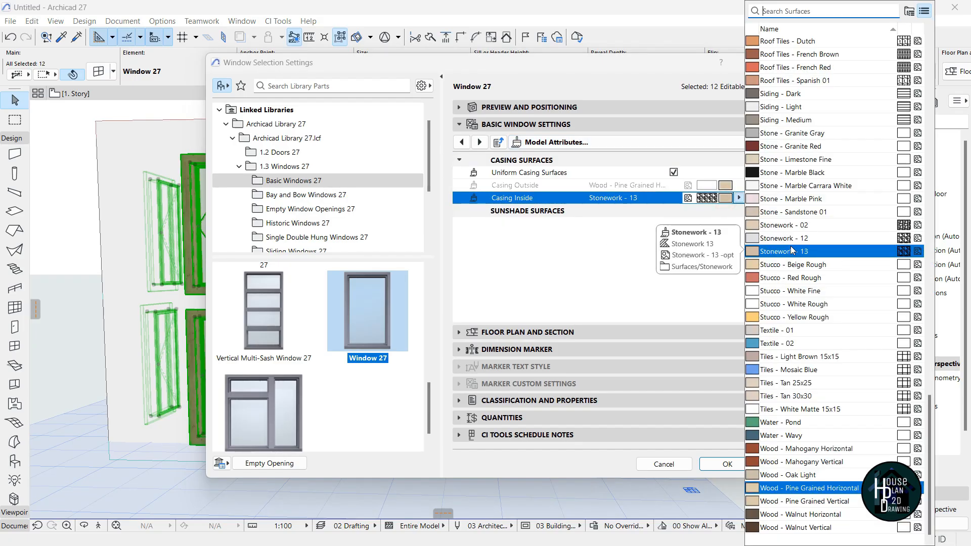
type("tit")
left_click(824, 44)
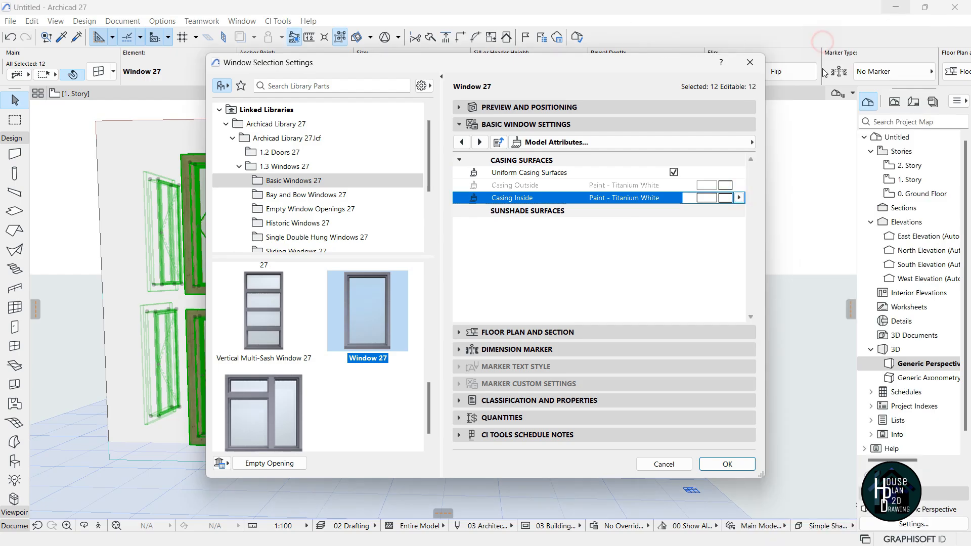
left_click(739, 464)
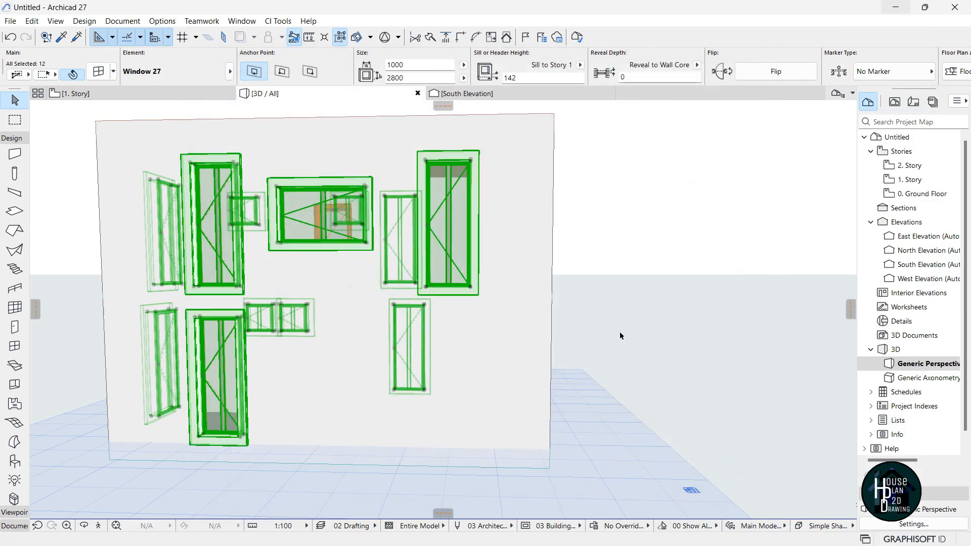
key("Escape")
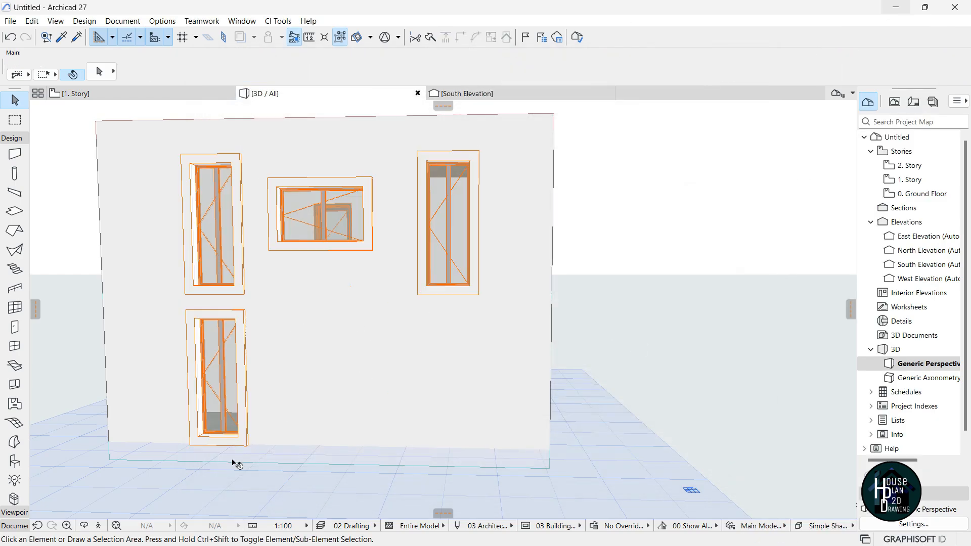
Select the four small square windows on the side wall, two on the upper floor and two on the ground floor.
left_click(99, 526)
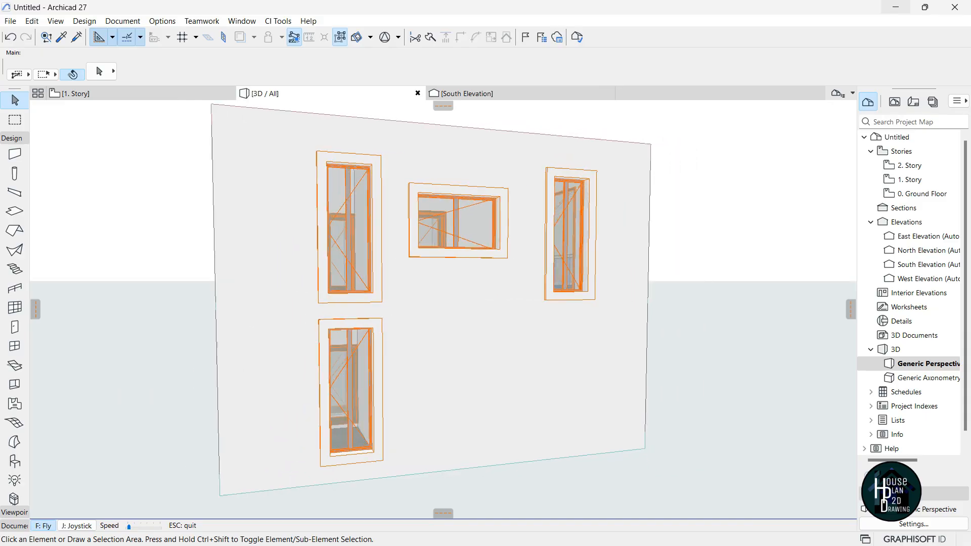
key("Left")
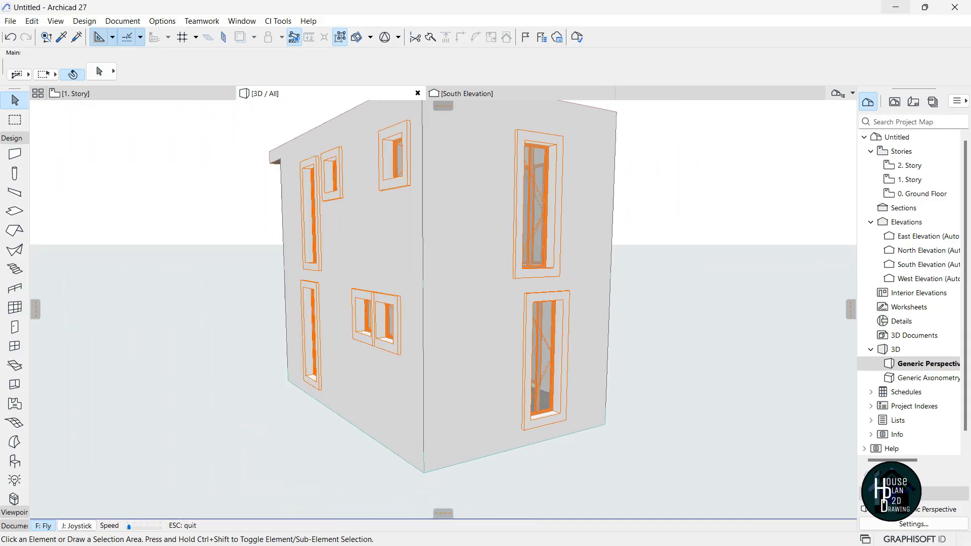
key("Left")
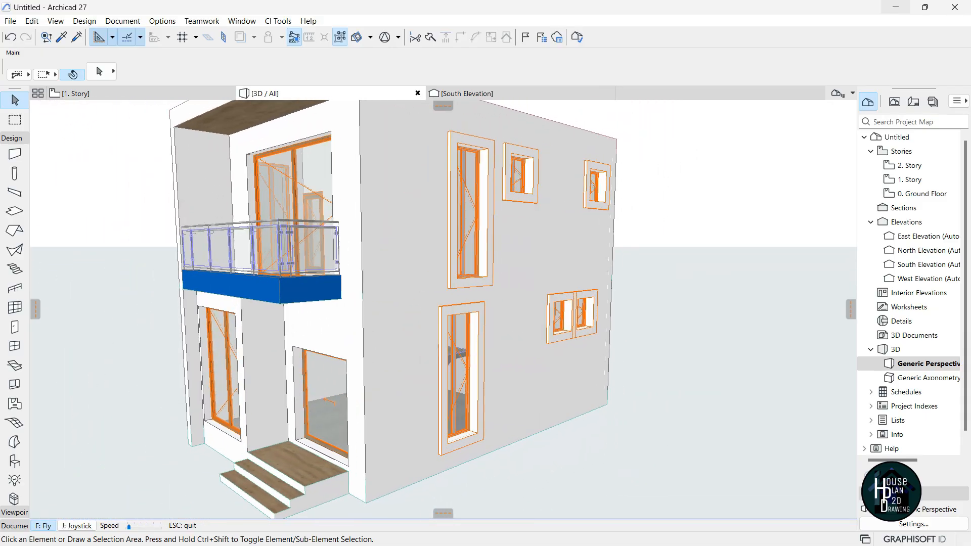
key("Down")
key("Up")
key("Right")
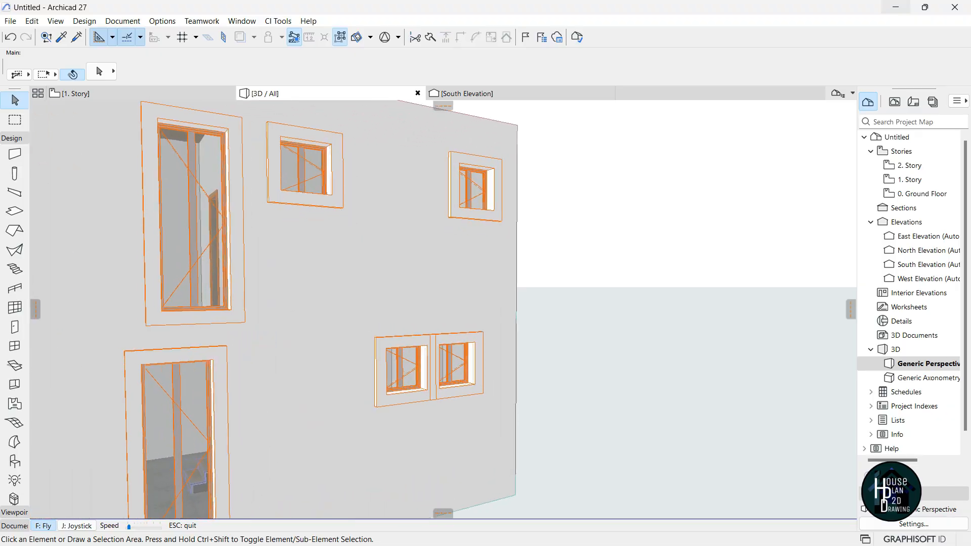
key("Escape")
left_click(312, 164)
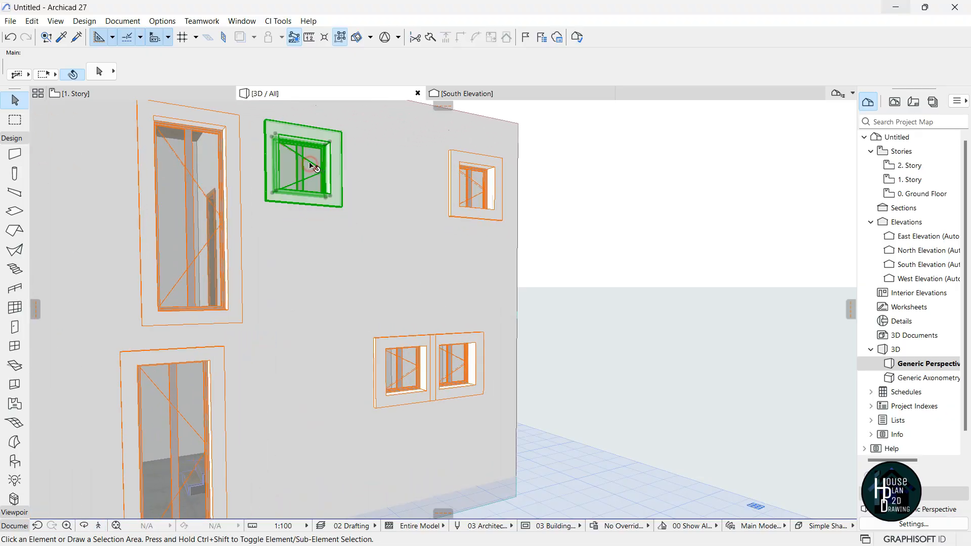
left_click(496, 198, "shift")
left_click(450, 374, "shift")
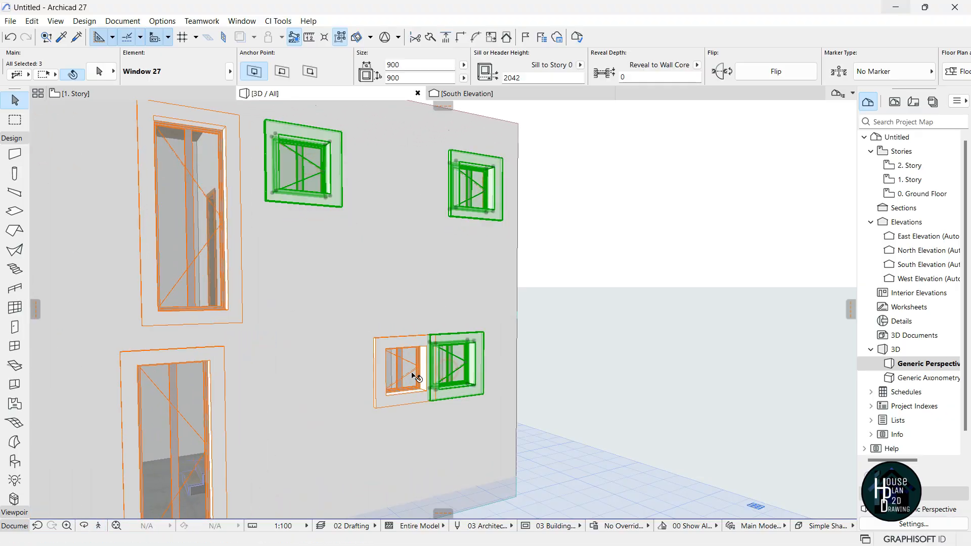
left_click(409, 375, "shift")
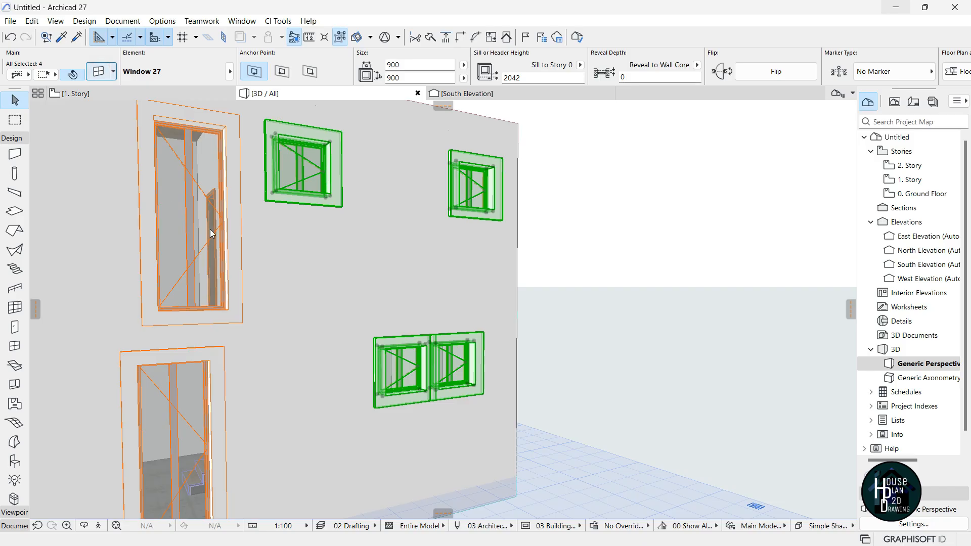
Set the selected small windows' inside casing width to 150 and its thickness to 200, apply it and clear the selection.
key("ctrl+t")
left_click(693, 142)
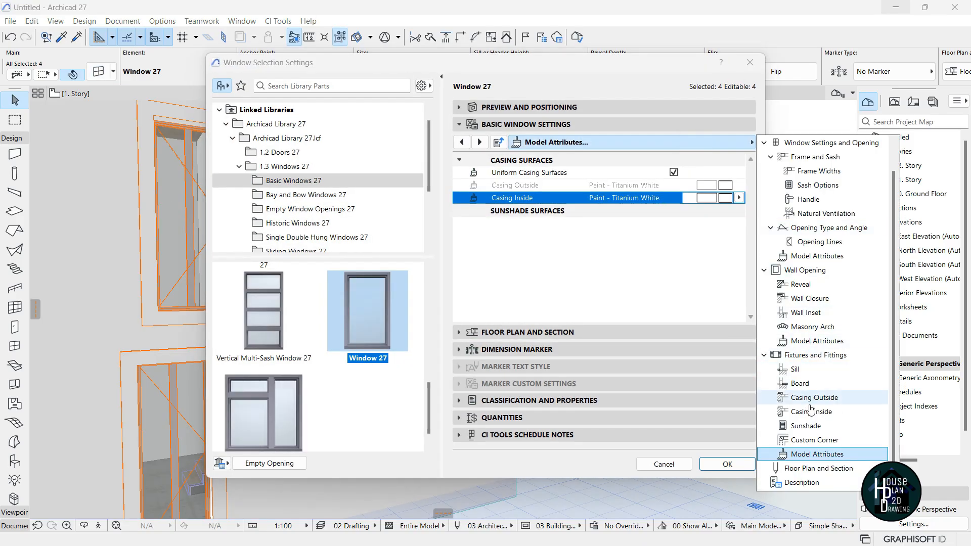
left_click(811, 412)
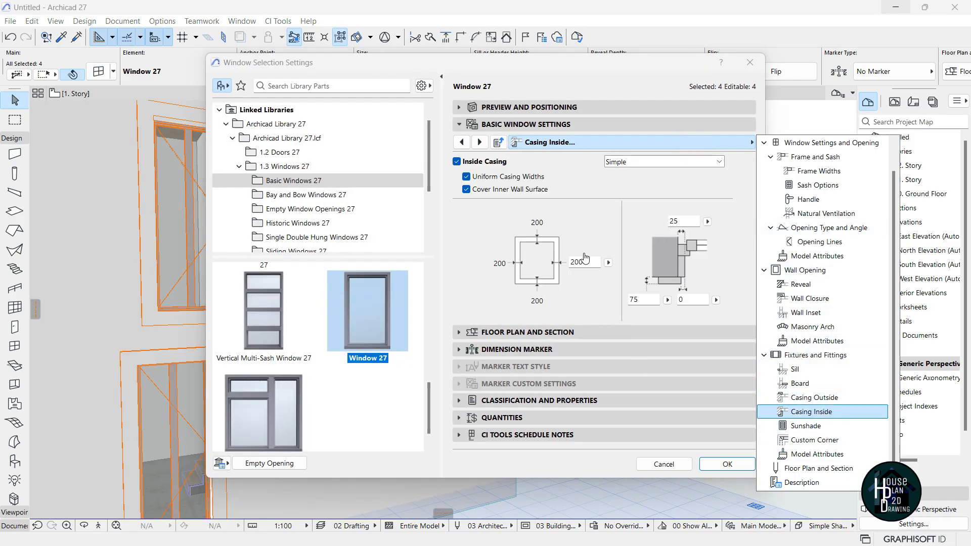
left_click(587, 267)
left_click(584, 263)
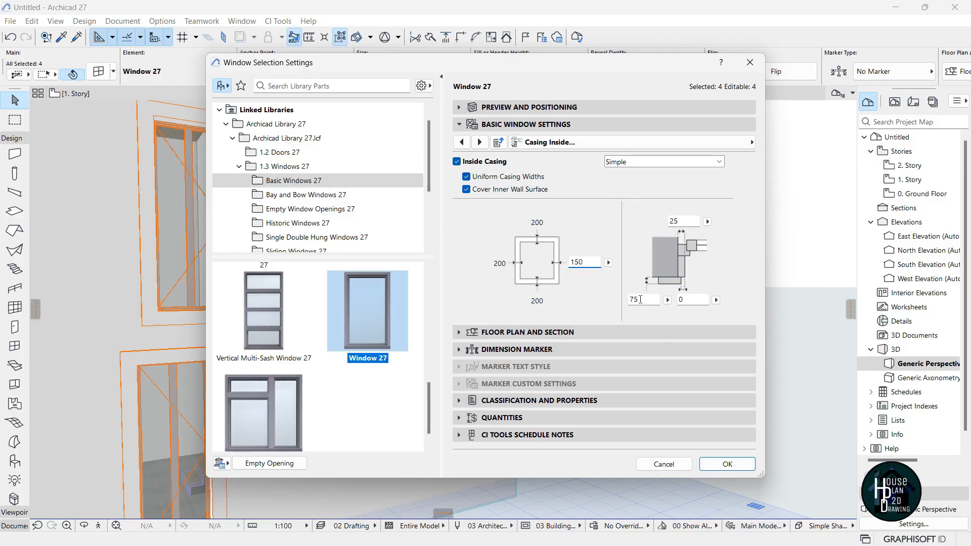
left_click(640, 299)
type("200")
key("Return")
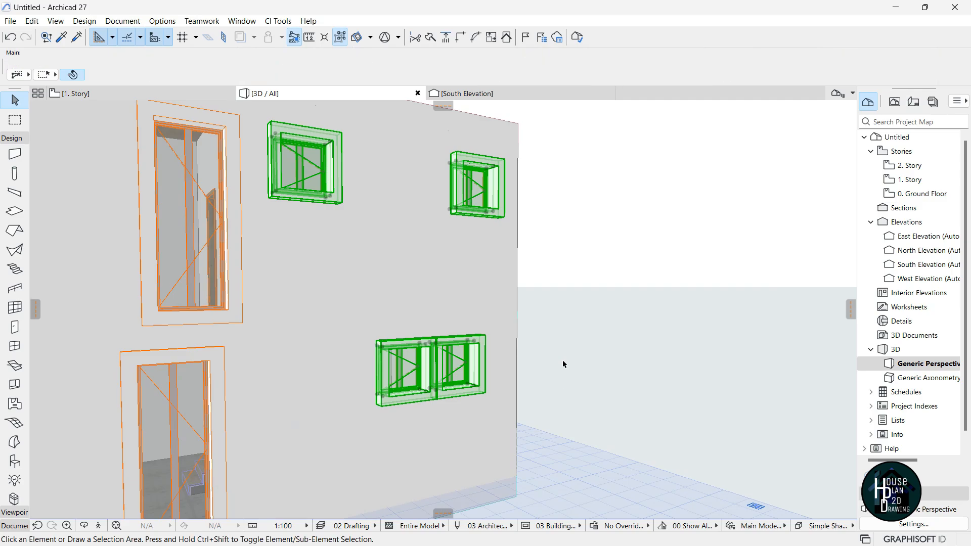
left_click(563, 359)
Change the ground-floor entrance sliding door's leaf to H-V Grid with 1 vertical and 2 horizontal panes, and apply it.
left_click(99, 527)
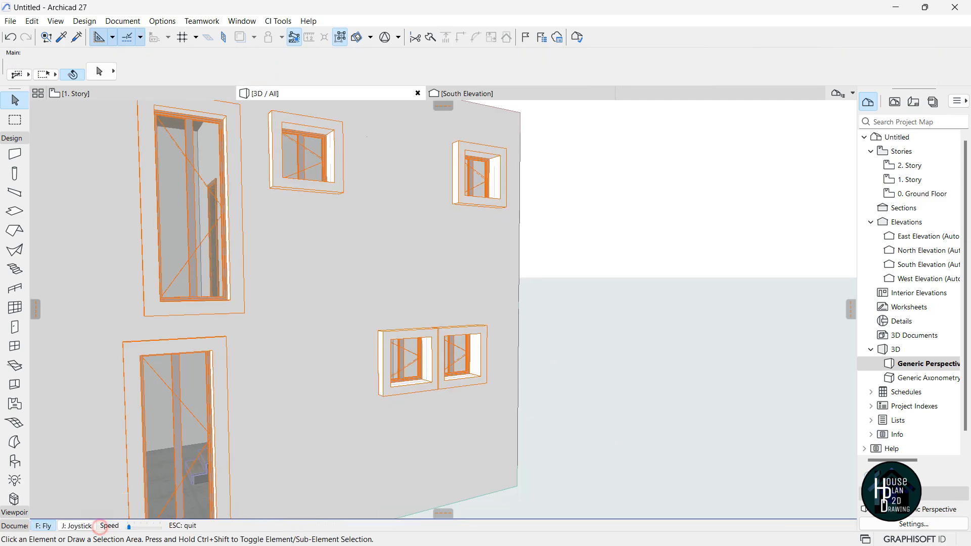
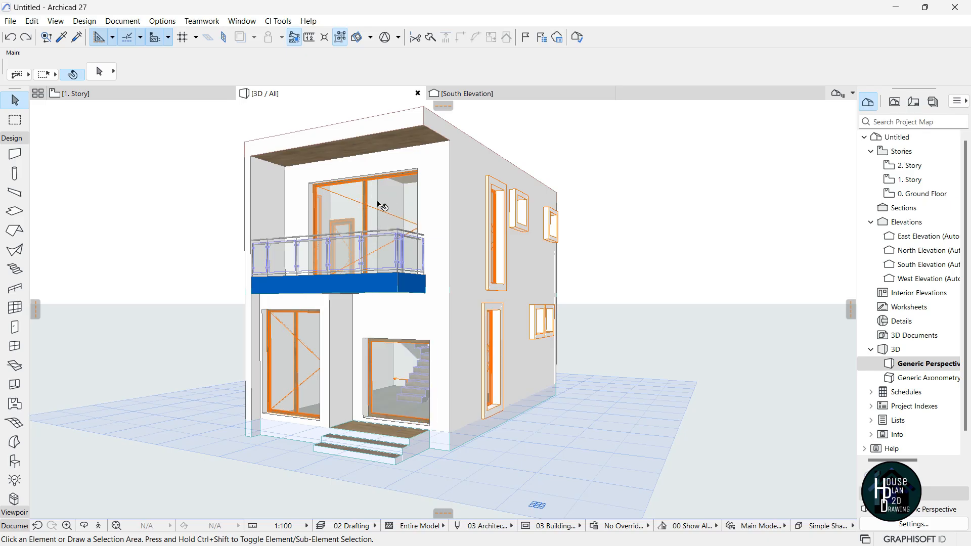
left_click(395, 364)
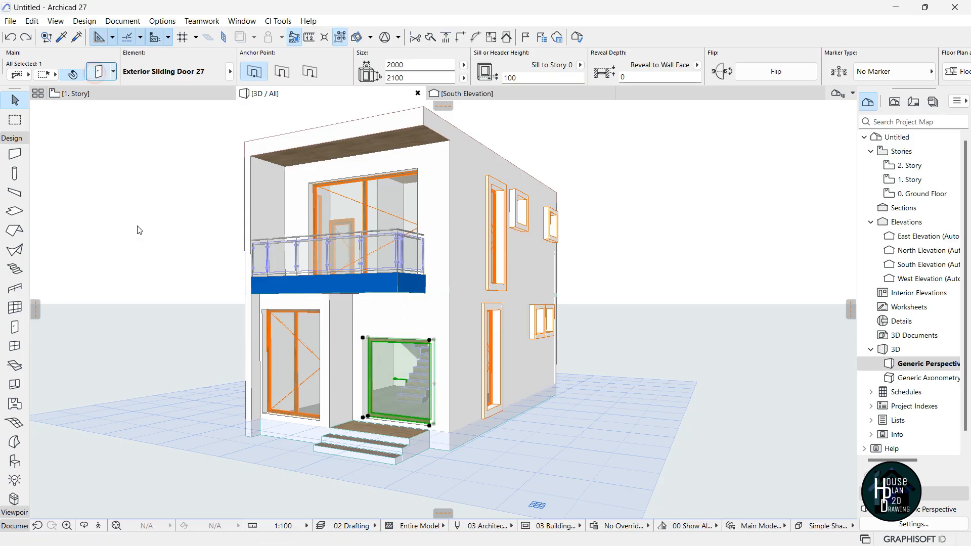
key("ctrl+t")
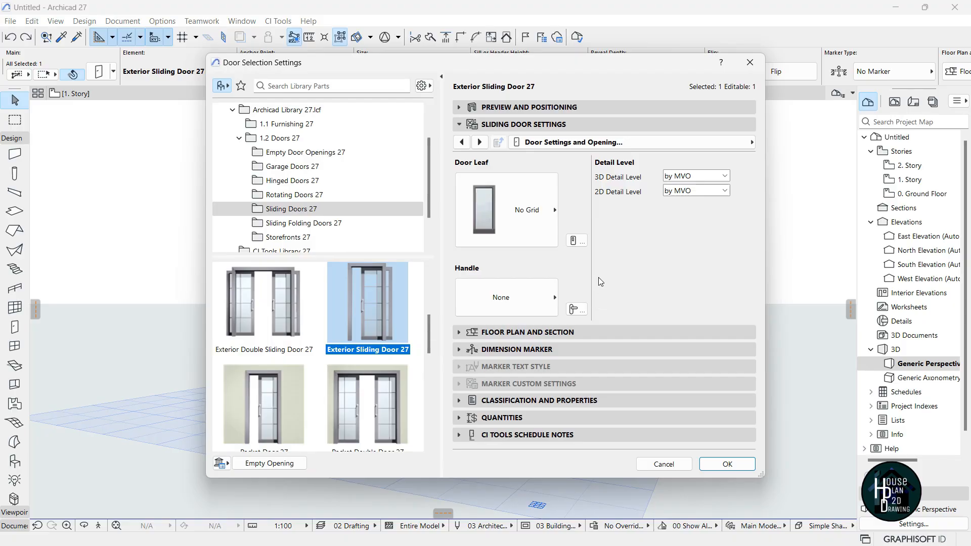
left_click(520, 212)
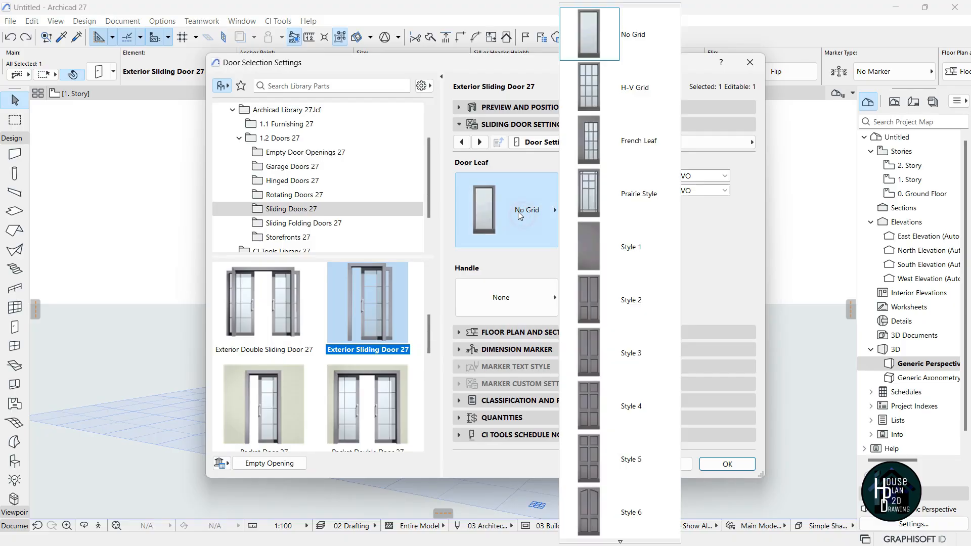
left_click(636, 96)
left_click(577, 241)
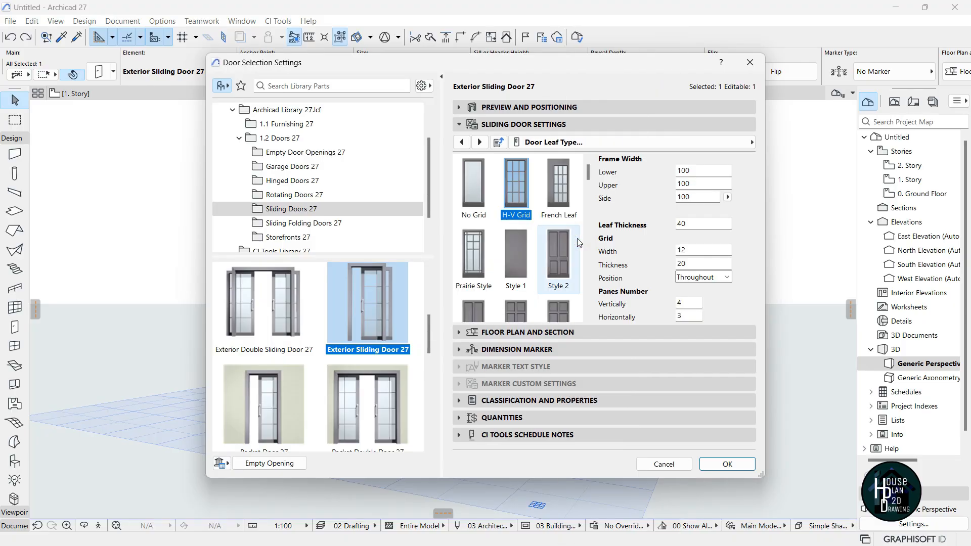
left_click(686, 303)
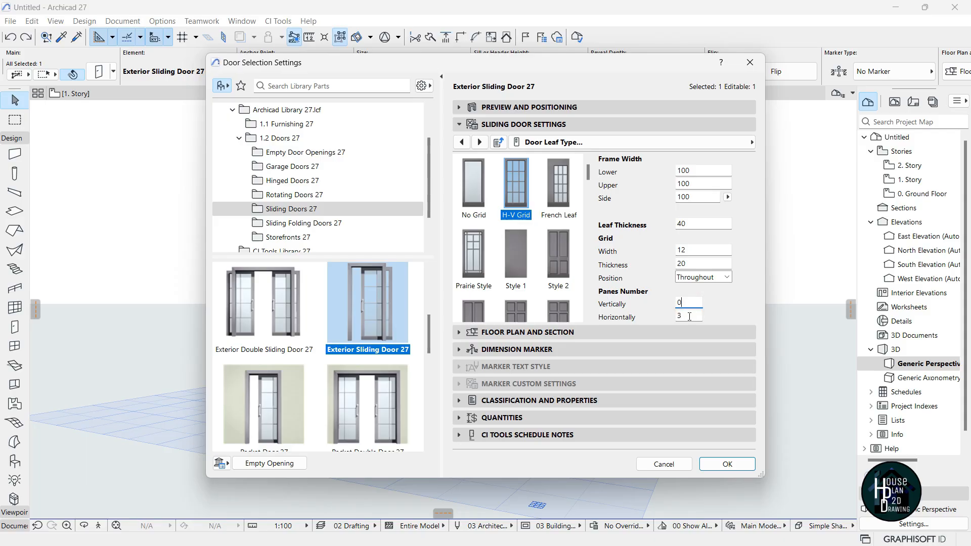
type("2")
left_click(728, 464)
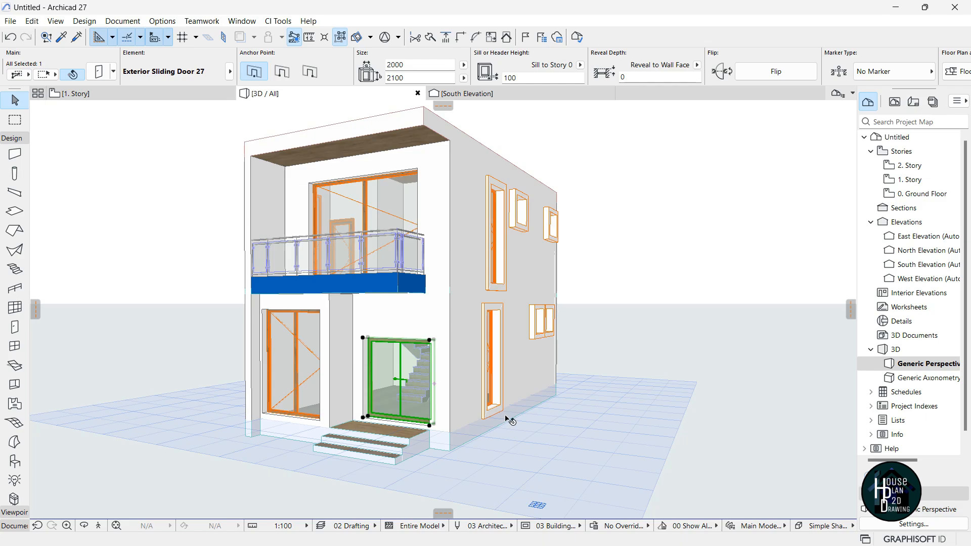
Set the entrance sliding door's grid thickness to 40, apply it and clear the selection.
left_click(99, 71)
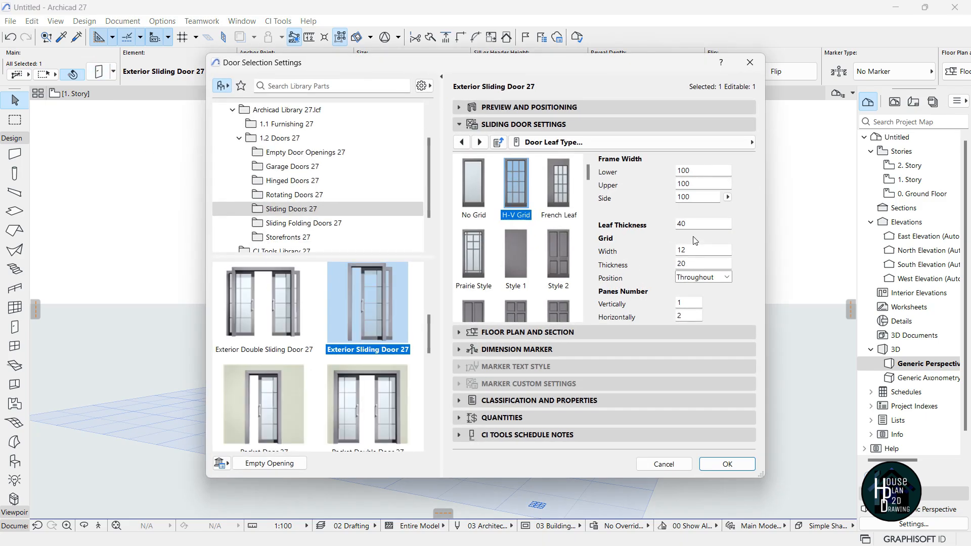
double_click(689, 264)
type("50")
left_click(733, 463)
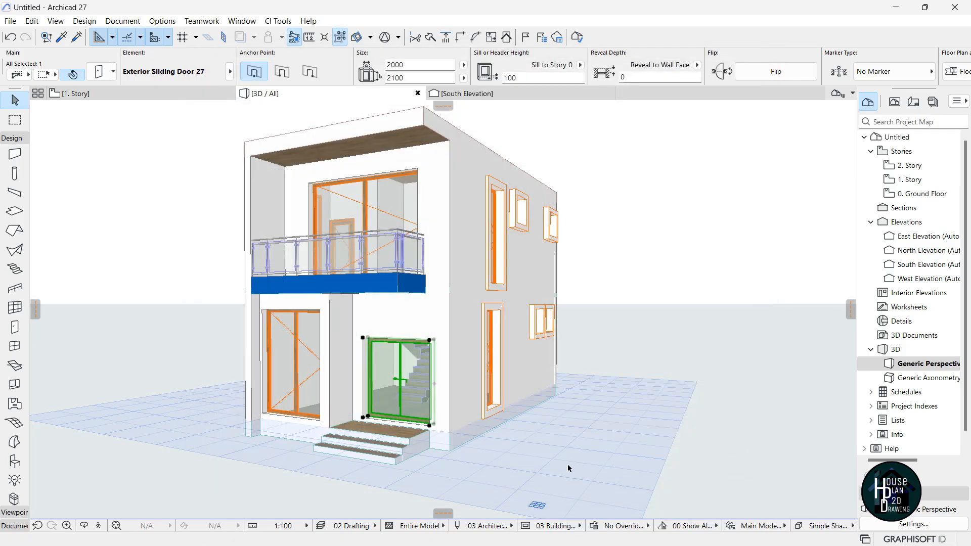
key("Escape")
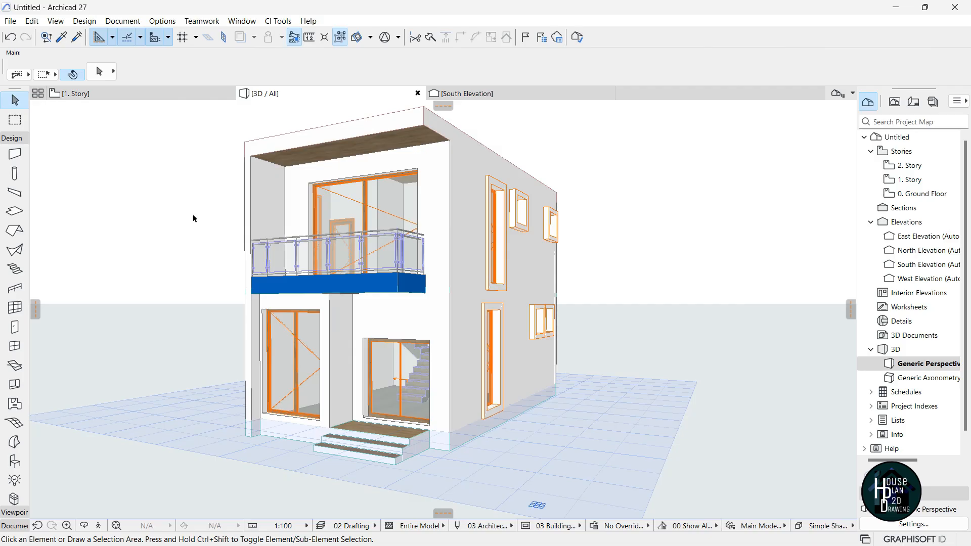
Give the entrance sliding door the Fix Handle 3 handle and kick boards outside and inside, and apply it.
left_click(365, 350)
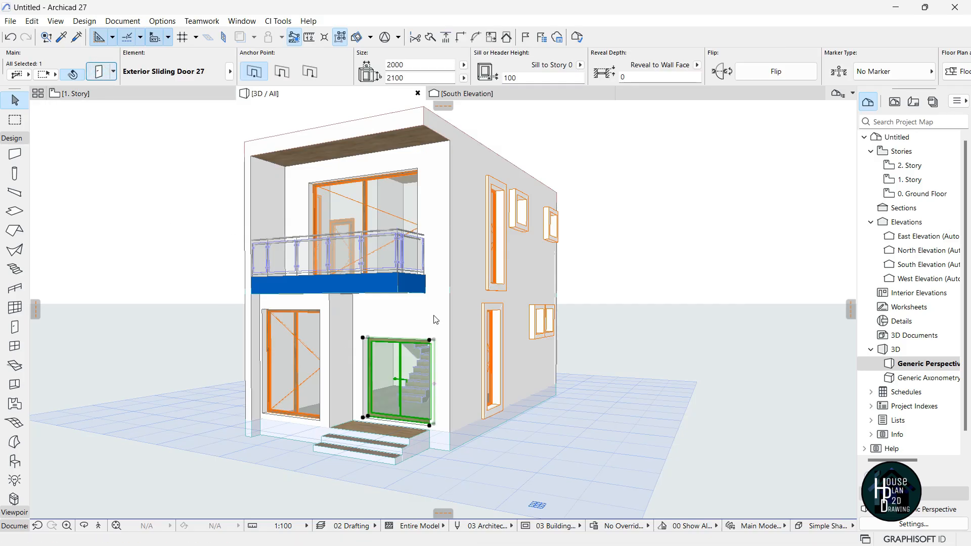
key("ctrl+t")
left_click(653, 145)
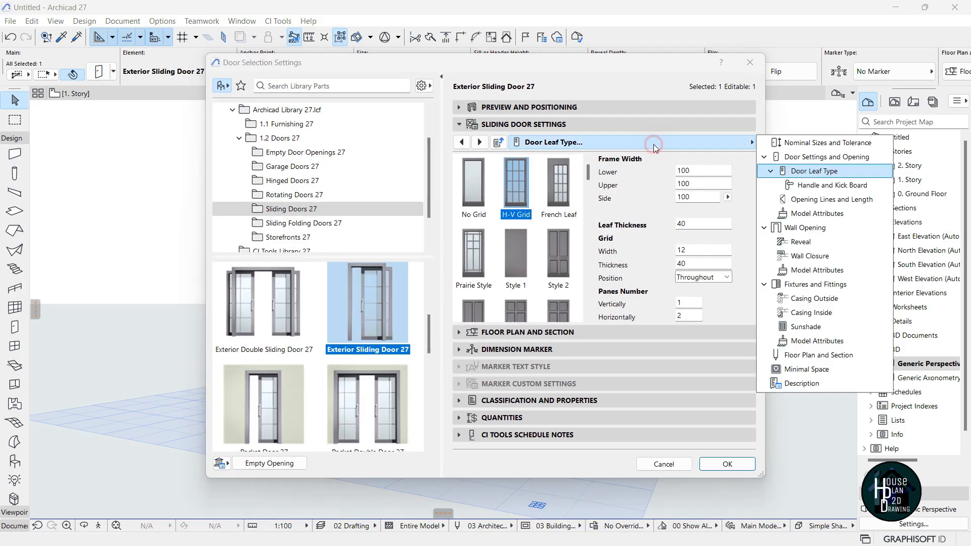
left_click(833, 185)
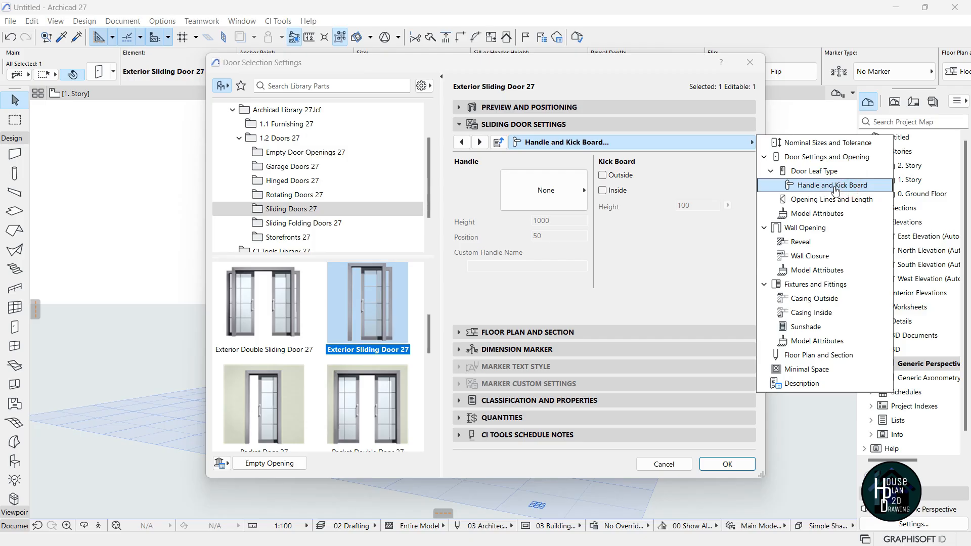
left_click(577, 189)
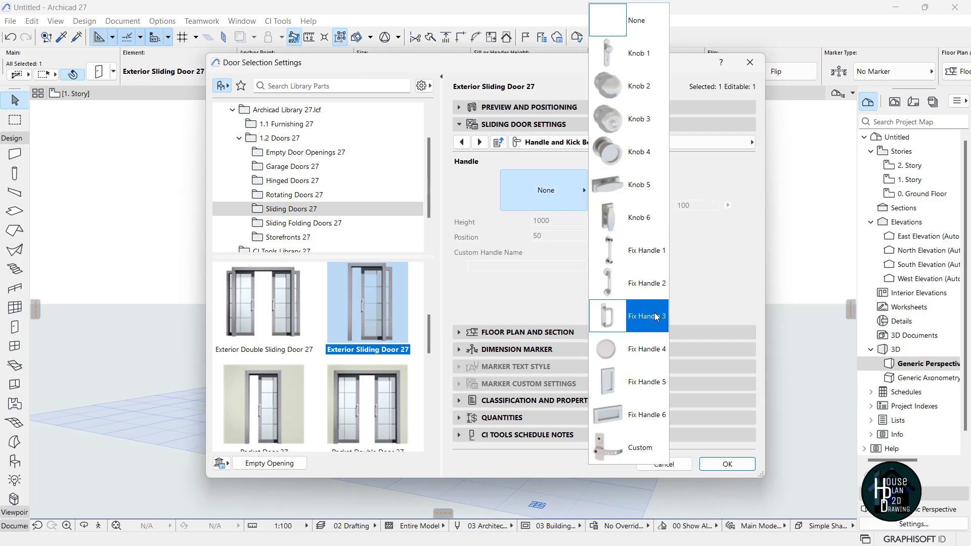
left_click(652, 322)
left_click(556, 191)
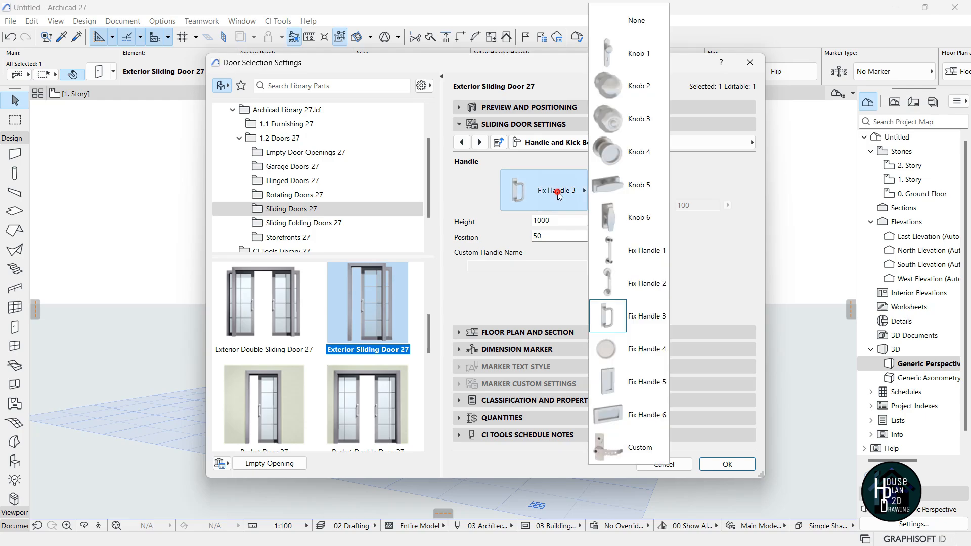
left_click(649, 321)
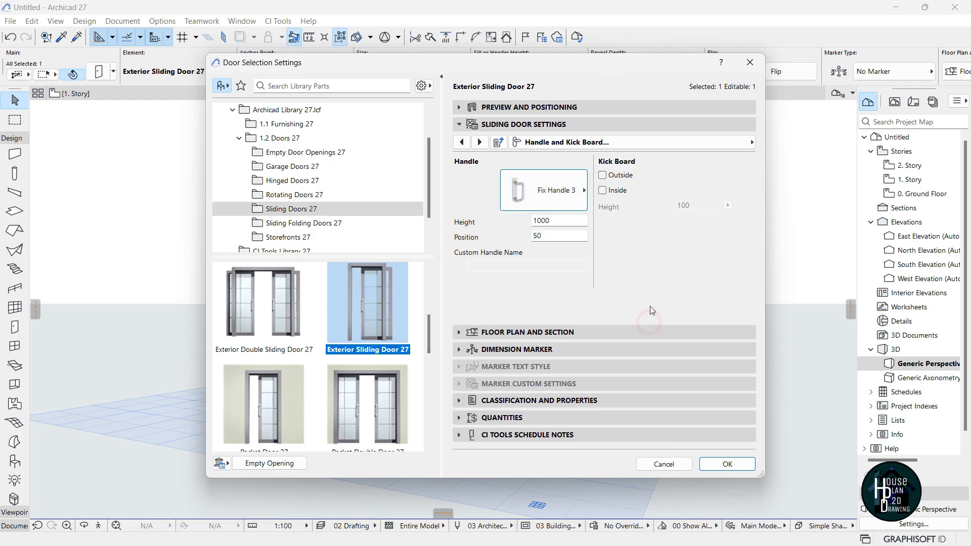
left_click(603, 175)
left_click(731, 464)
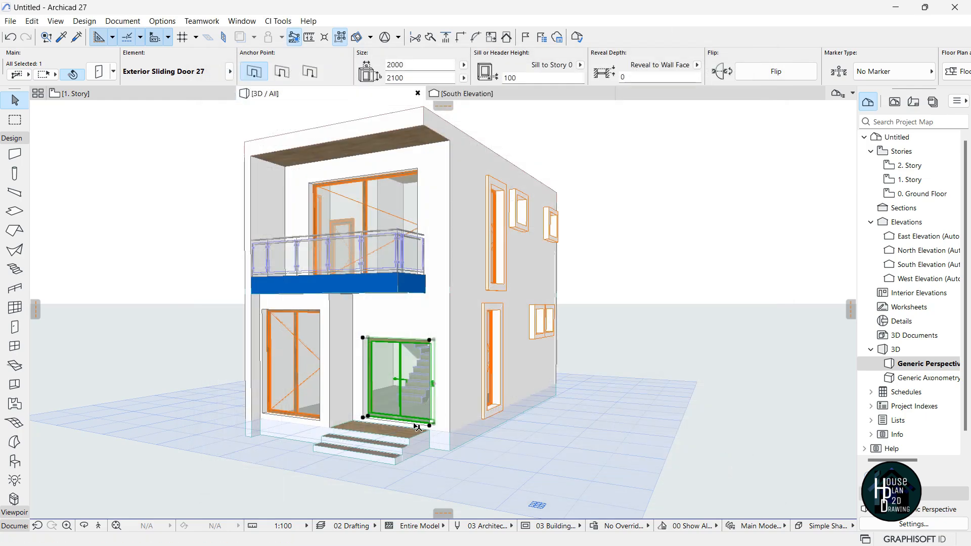
Examine the entrance sliding door's leaf, handle and kick board up close and within the front facade in 3D.
left_click(99, 526)
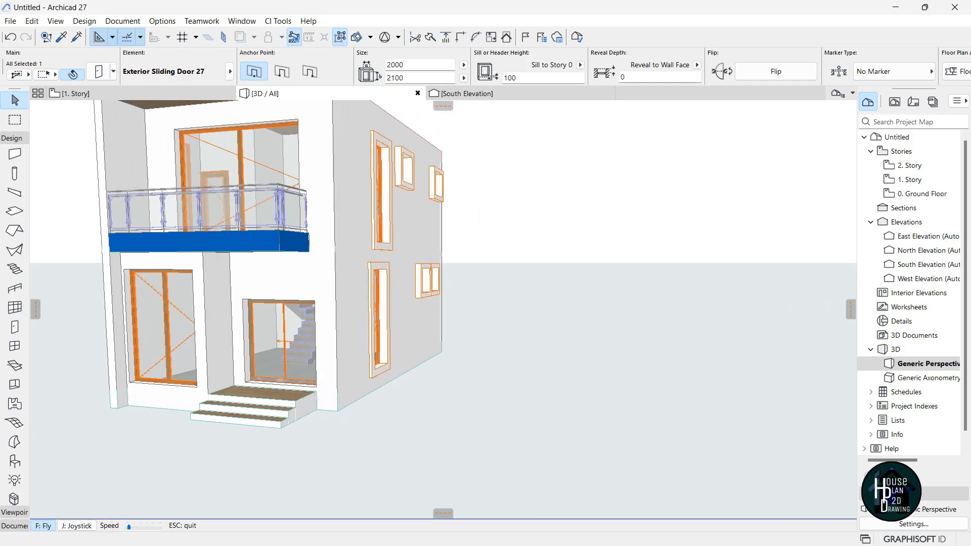
key("Up")
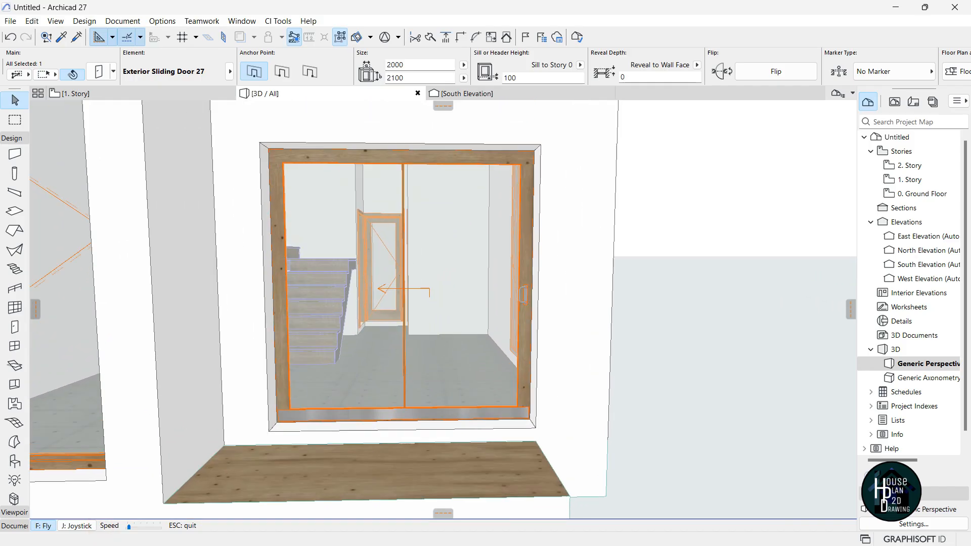
key("Down")
key("Down")
key("Down")
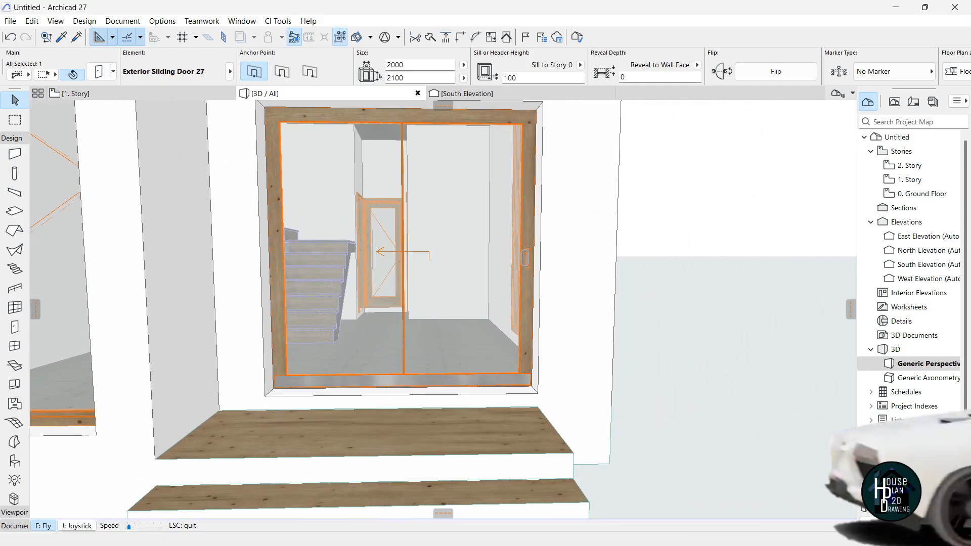
key("Up")
key("Escape")
key("Escape")
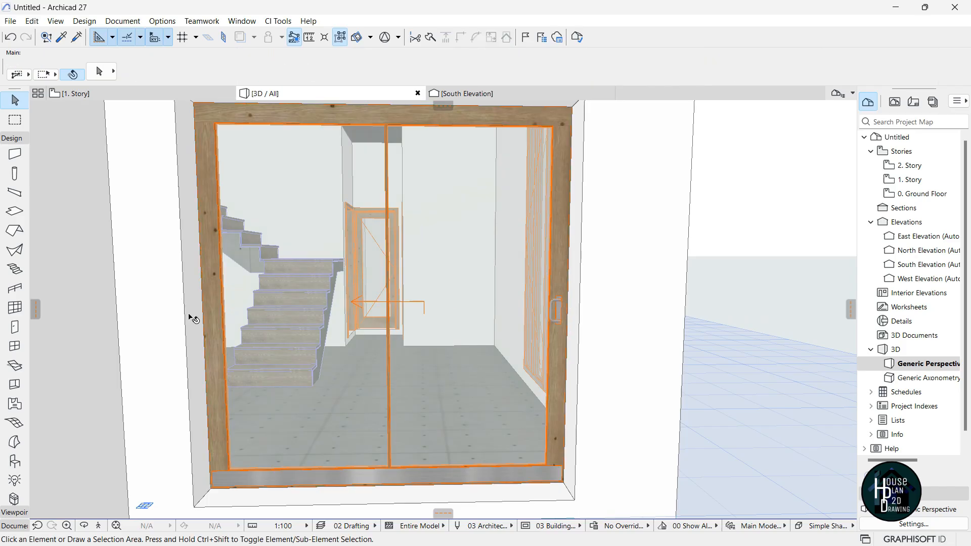
left_click(100, 526)
key("Down")
key("Down")
key("Down")
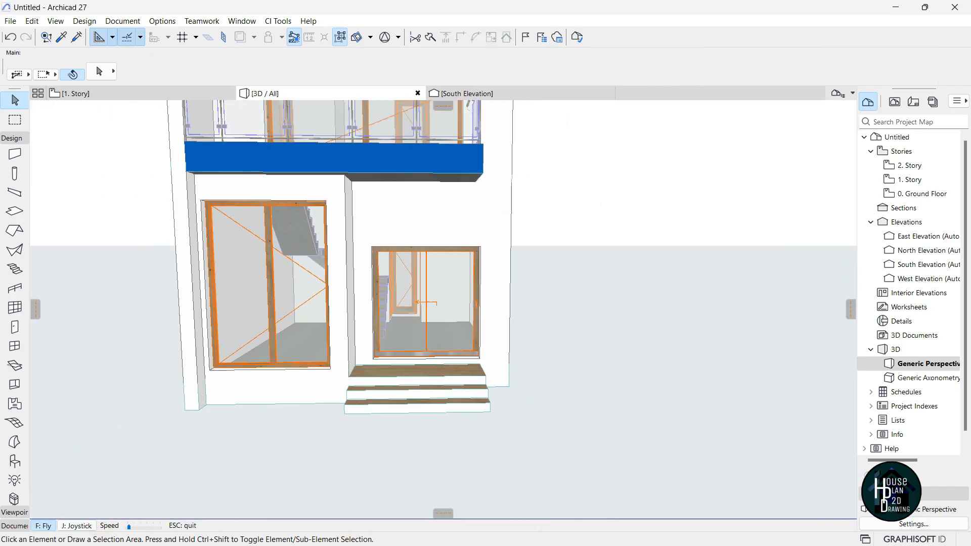
key("Down")
key("Down")
key("Down")
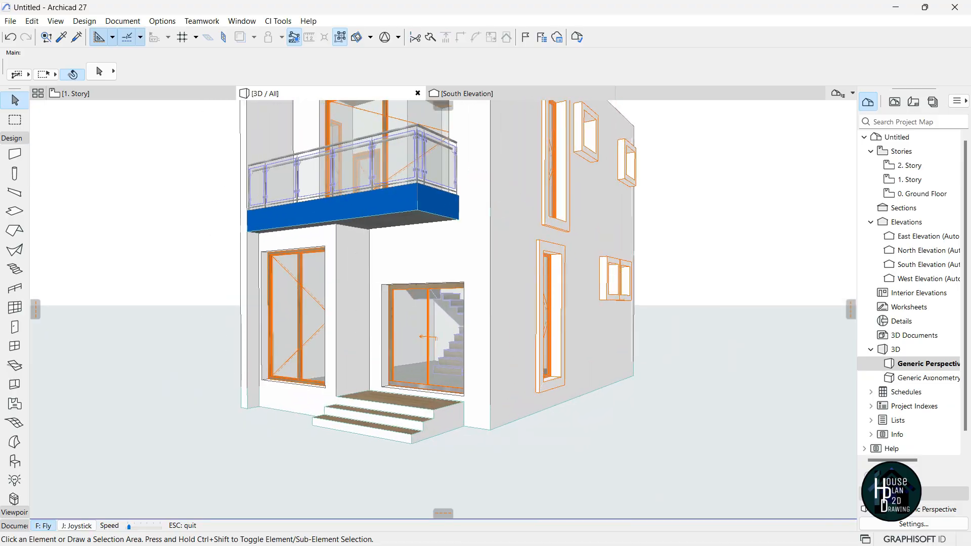
key("Escape")
Replace the entrance sliding door with the Exterior Double Sliding Door 27 type.
left_click(450, 296)
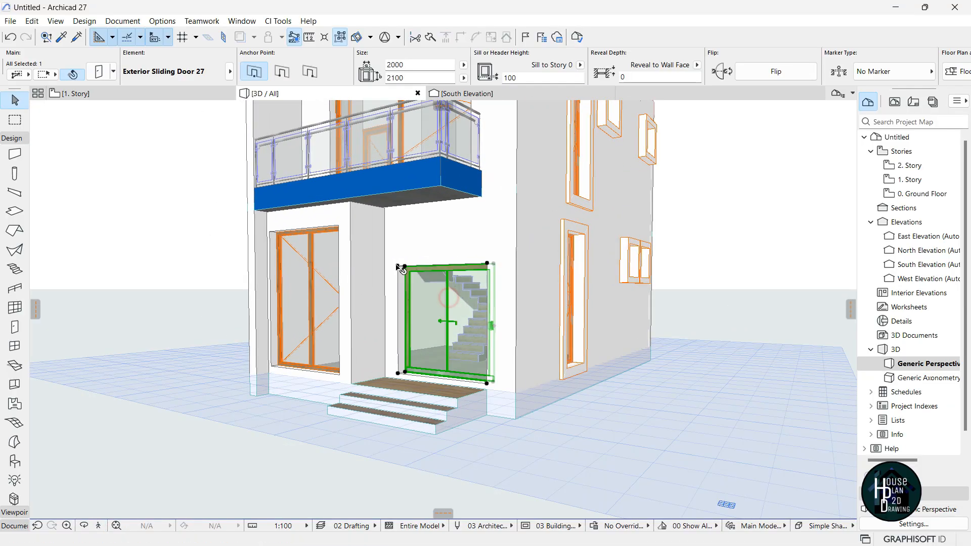
key("ctrl+t")
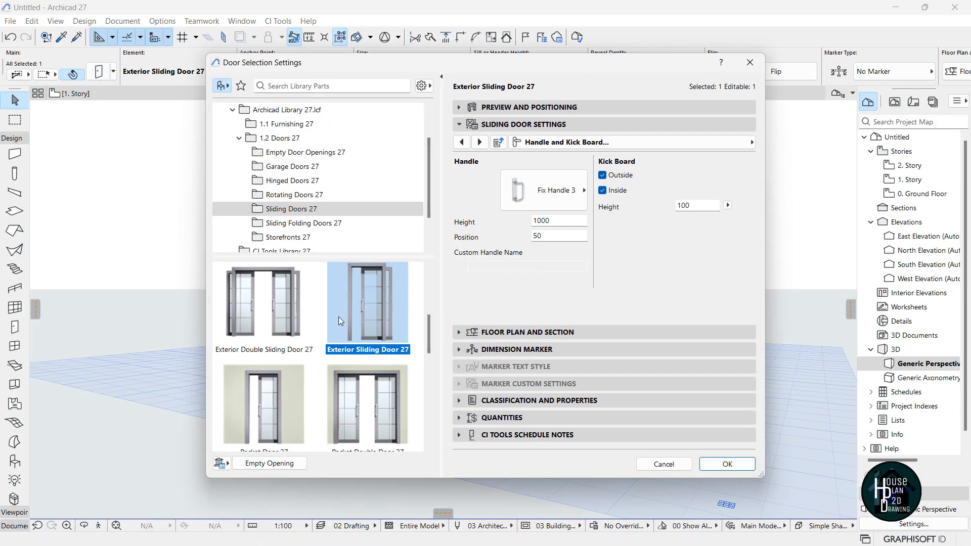
left_click(268, 303)
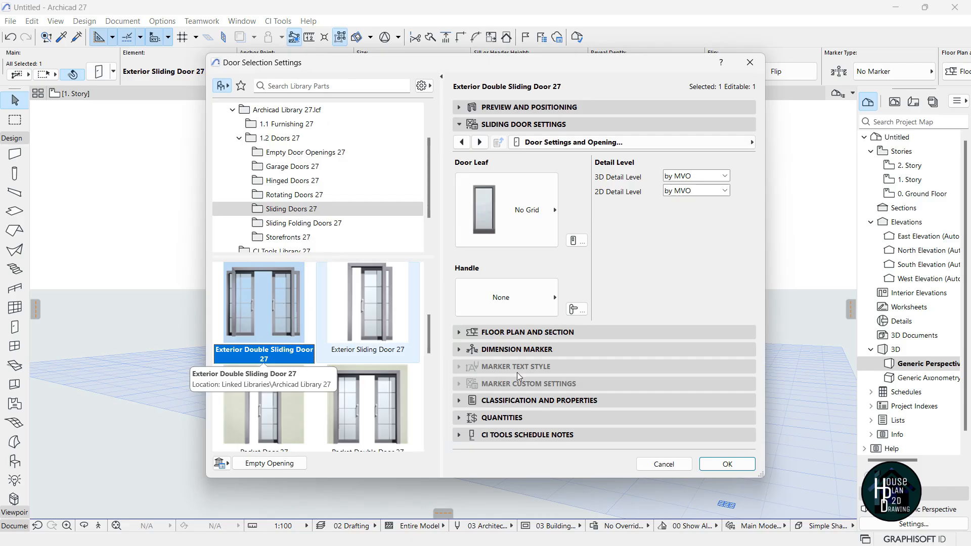
left_click(728, 464)
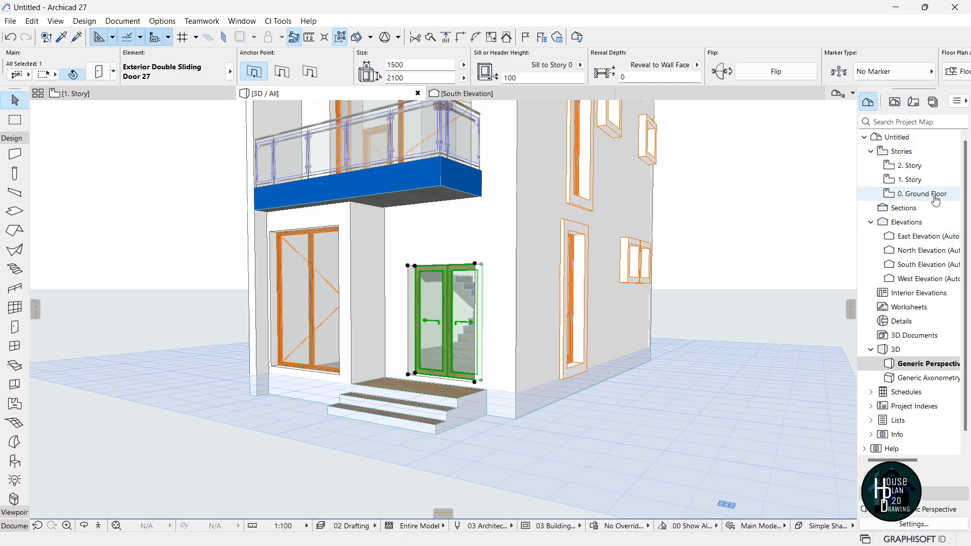
Set the entrance double sliding door's width to 2000 in the ground floor plan and clear the selection.
double_click(882, 194)
scroll(487, 307, "down", 4)
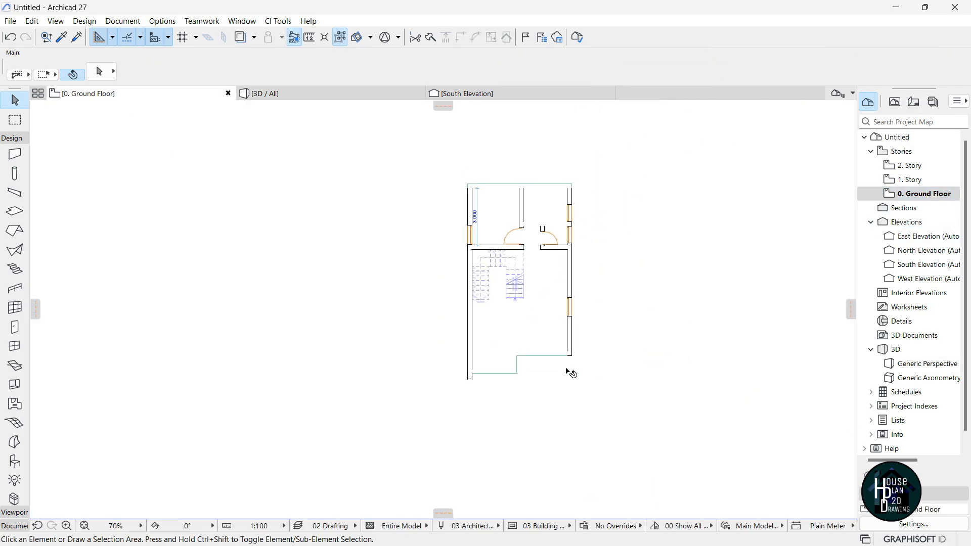
scroll(560, 362, "up", 8)
scroll(514, 337, "up", 1)
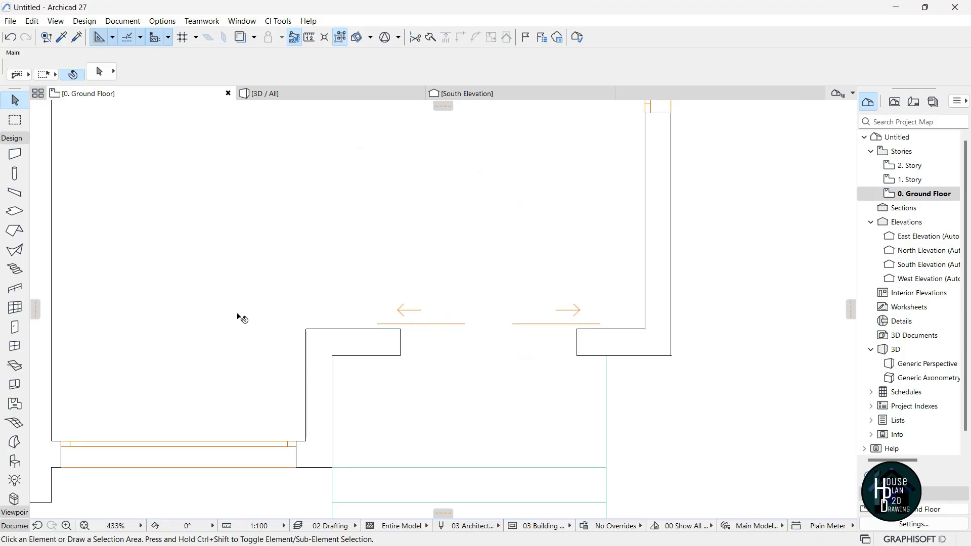
left_click(491, 339)
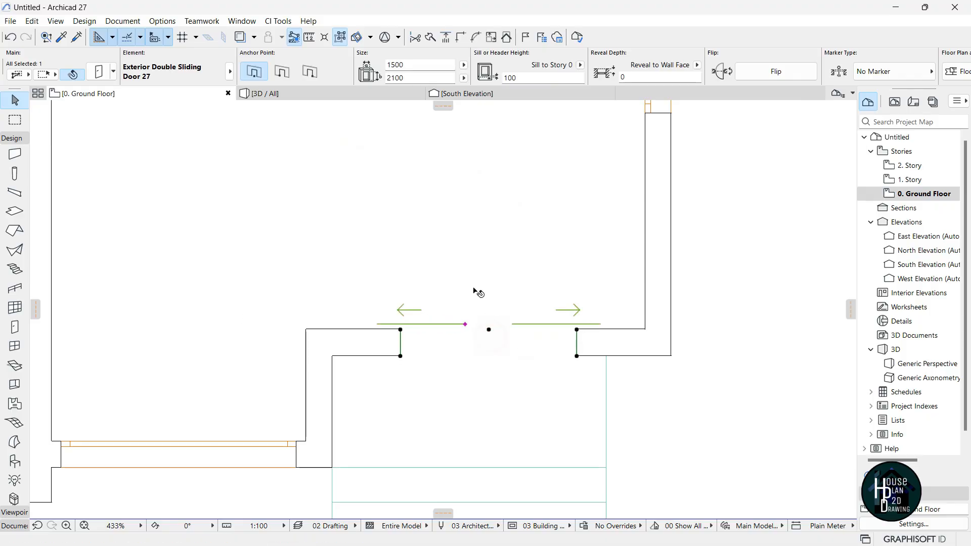
left_click(408, 64)
type("2")
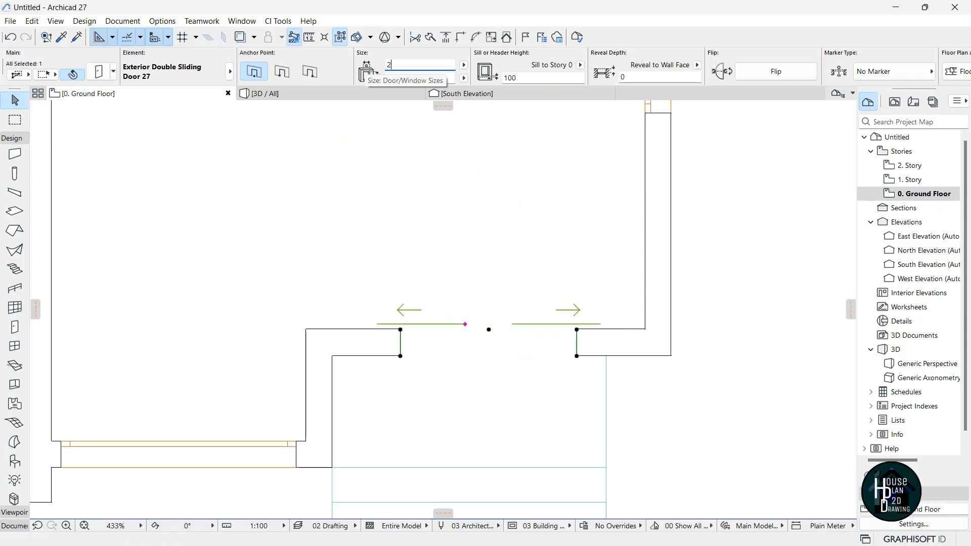
type("000")
key("Return")
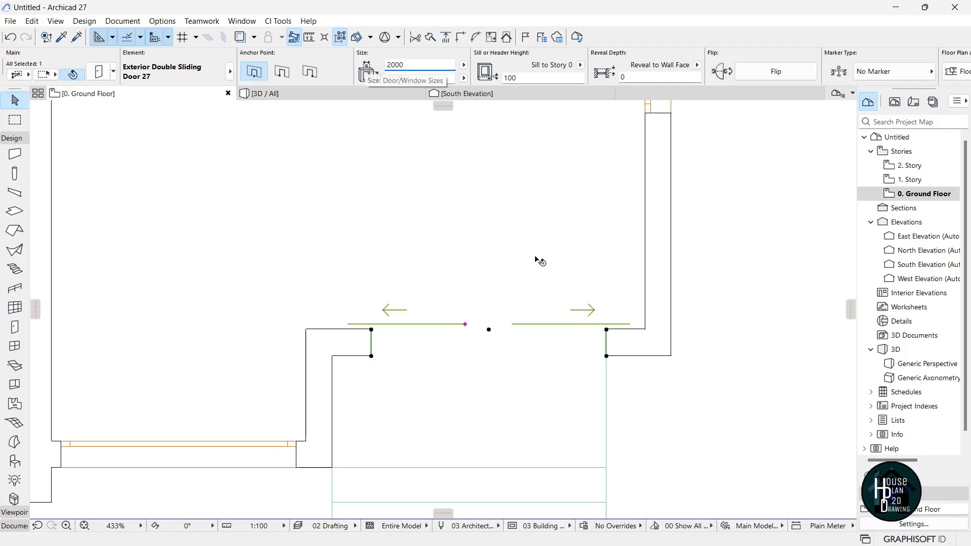
left_click(512, 340)
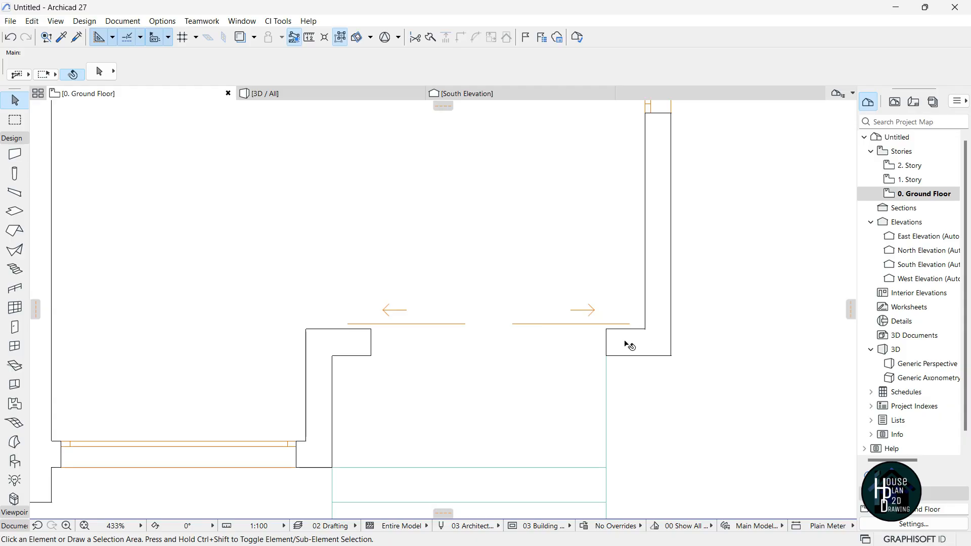
scroll(437, 286, "down", 5)
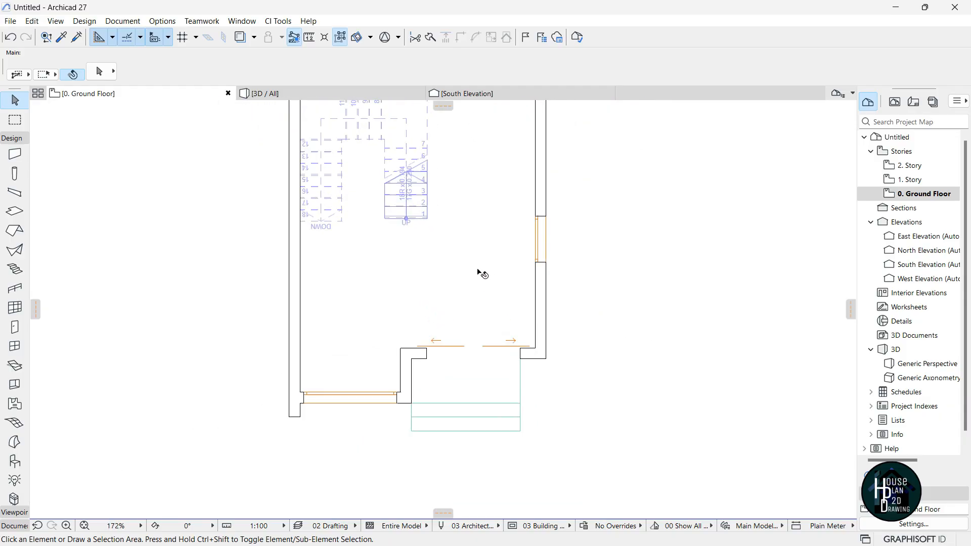
Set the entrance sliding door's height to 2800 and its sill height to 142 in the 3D view.
left_click(293, 92)
left_click(445, 298)
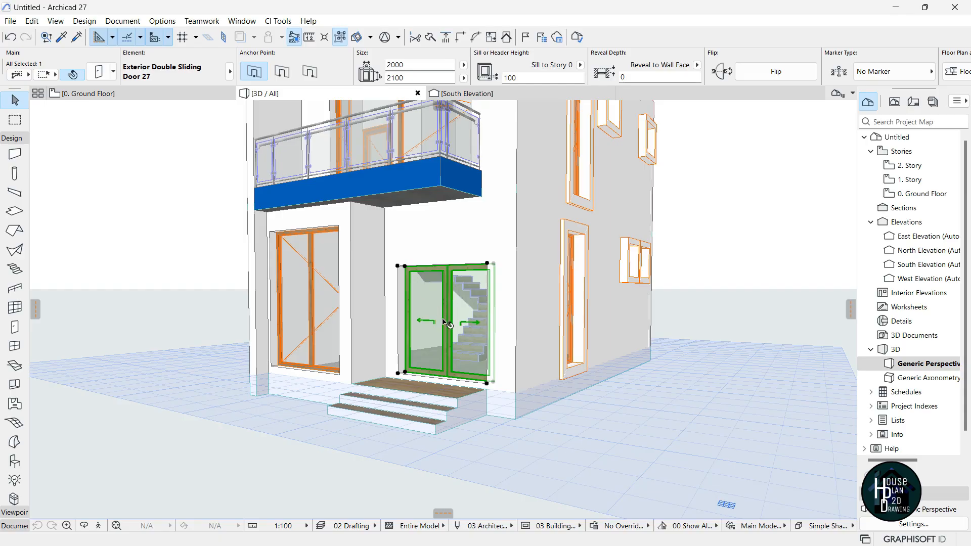
left_click(377, 81)
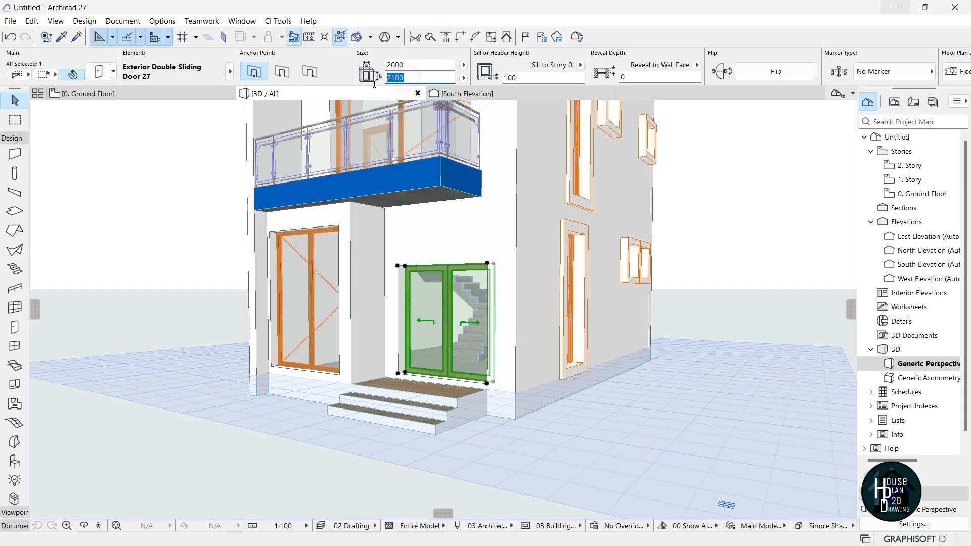
type("2")
key("Return")
left_click(521, 77)
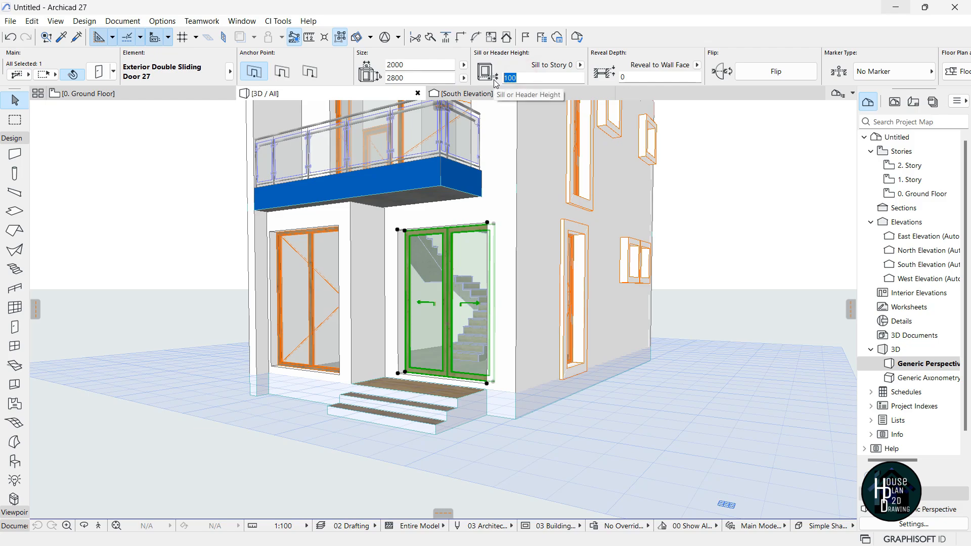
type("142")
key("Return")
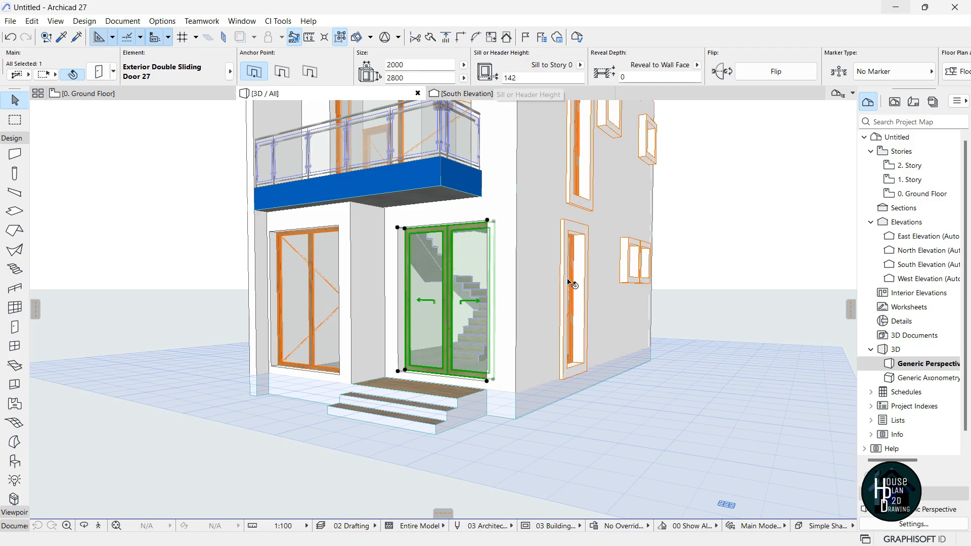
key("Escape")
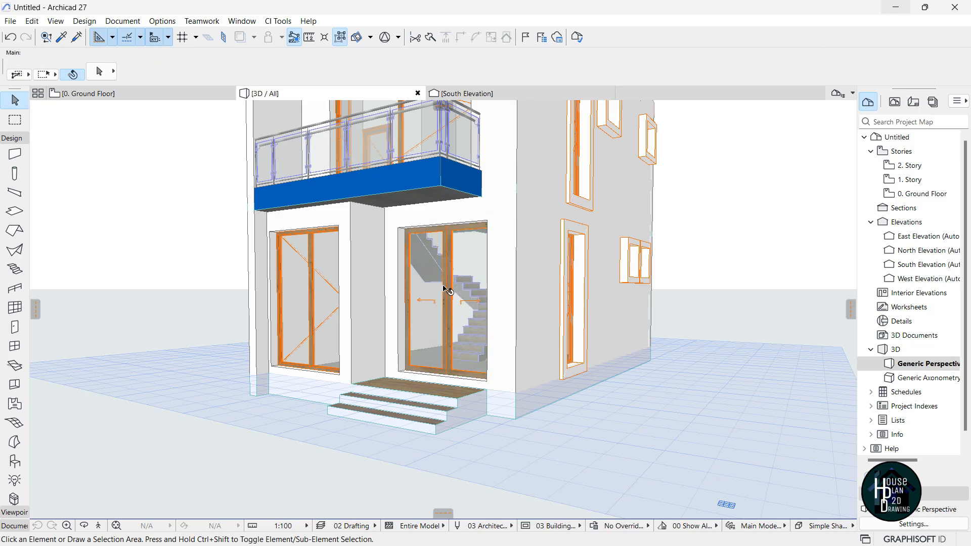
Explore the house in 3D to examine the resized entrance door within the front and side facades.
left_click(112, 527)
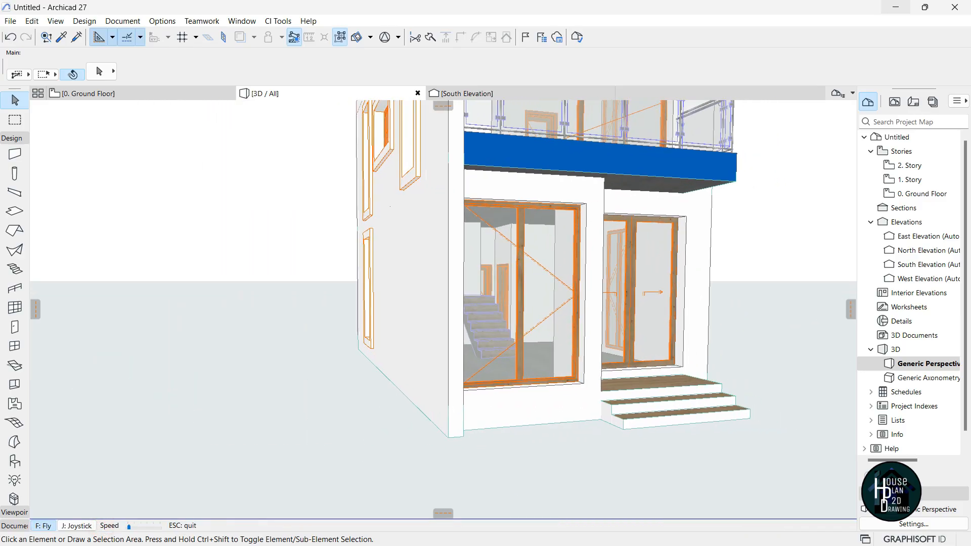
key("Right")
key("Down")
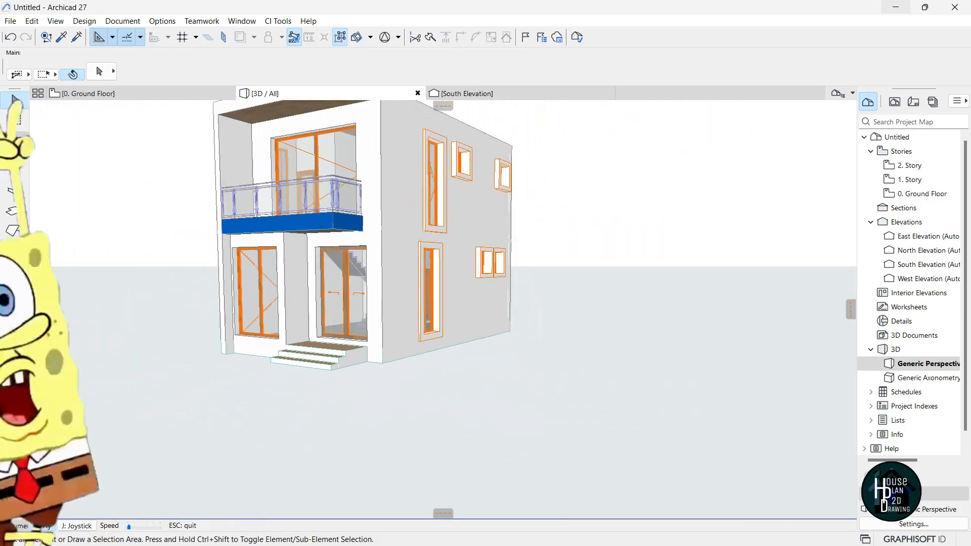
key("Left")
key("Up")
key("Escape")
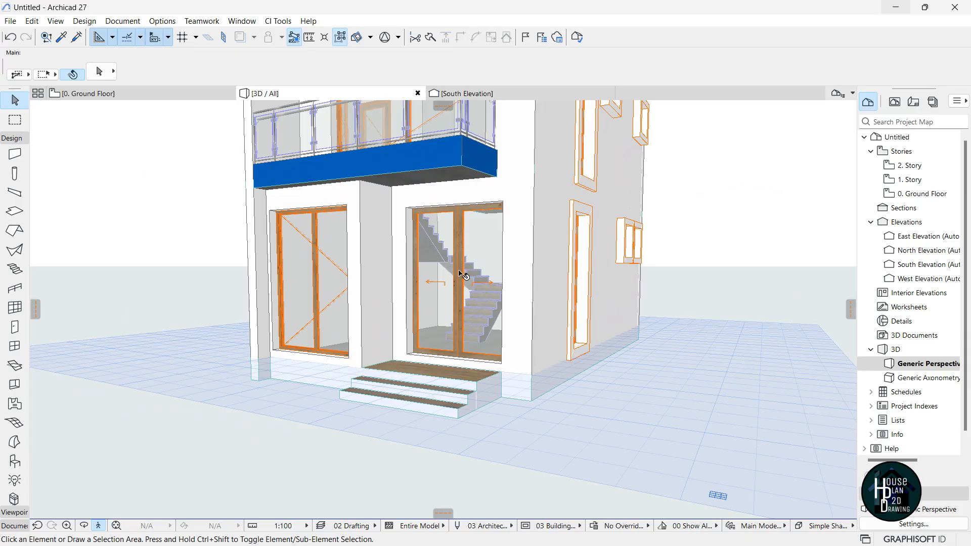
Give the entrance double sliding door the Fix Handle 2 handle, apply it and check the door up close.
left_click(464, 277)
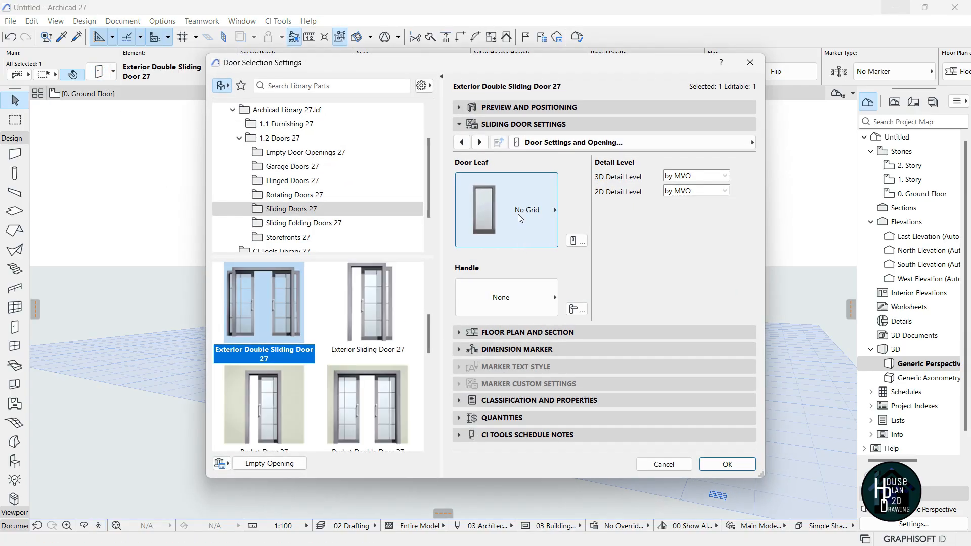
left_click(524, 296)
left_click(627, 320)
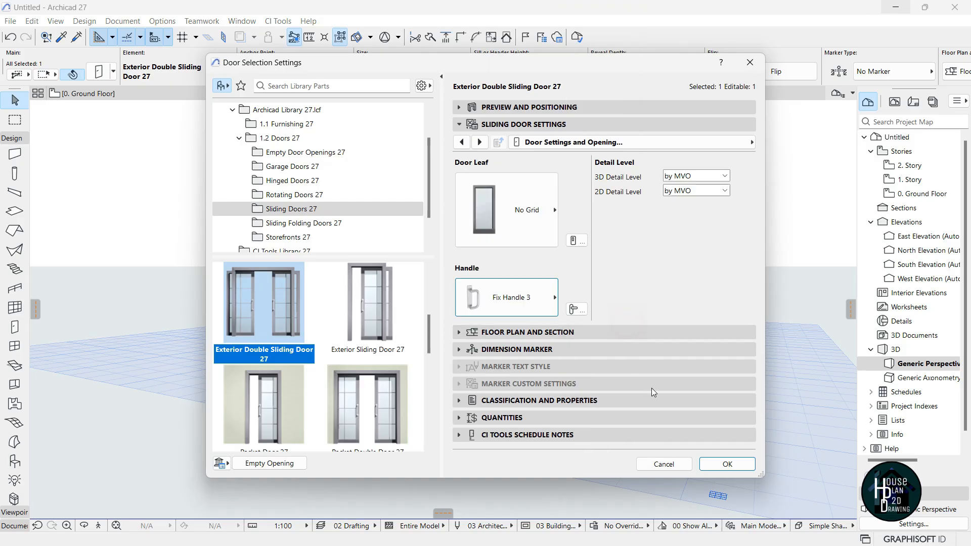
left_click(540, 304)
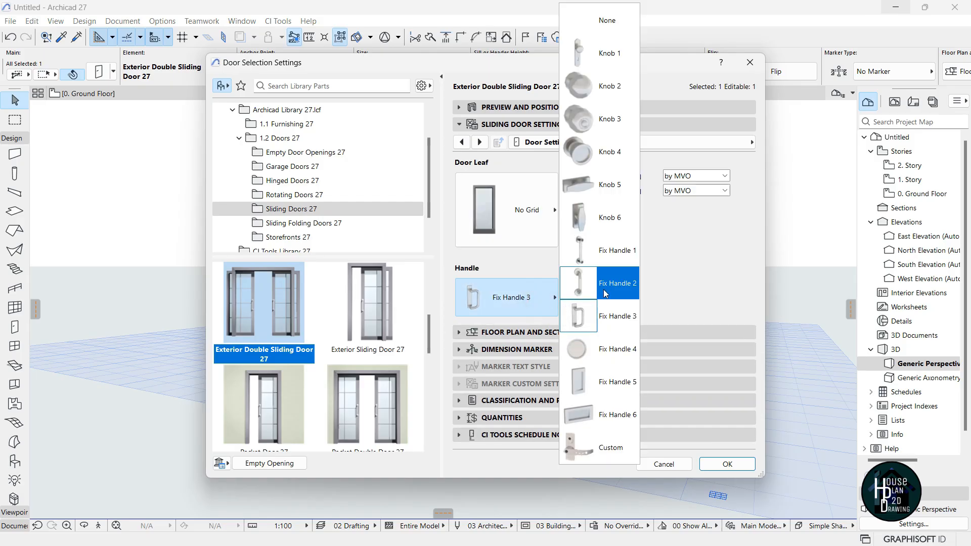
left_click(605, 293)
left_click(728, 464)
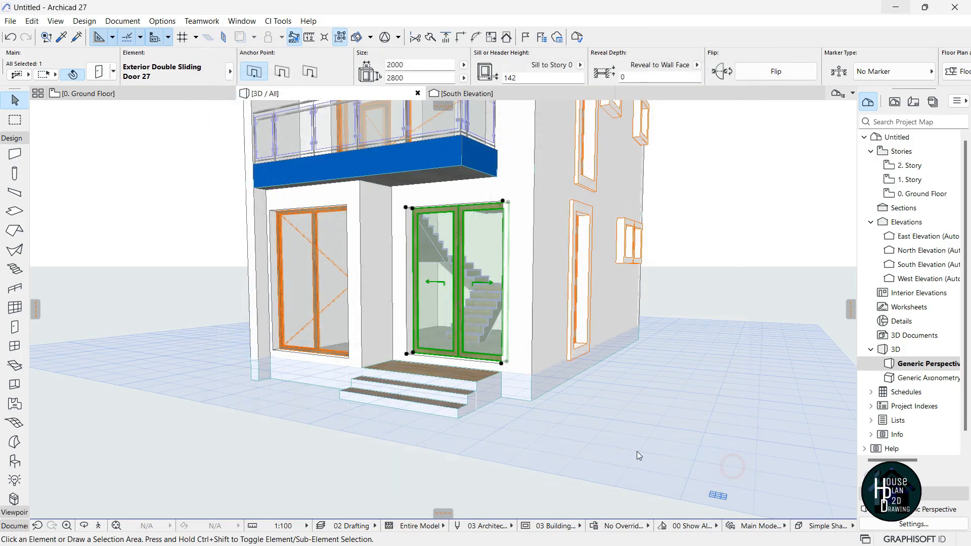
key("Escape")
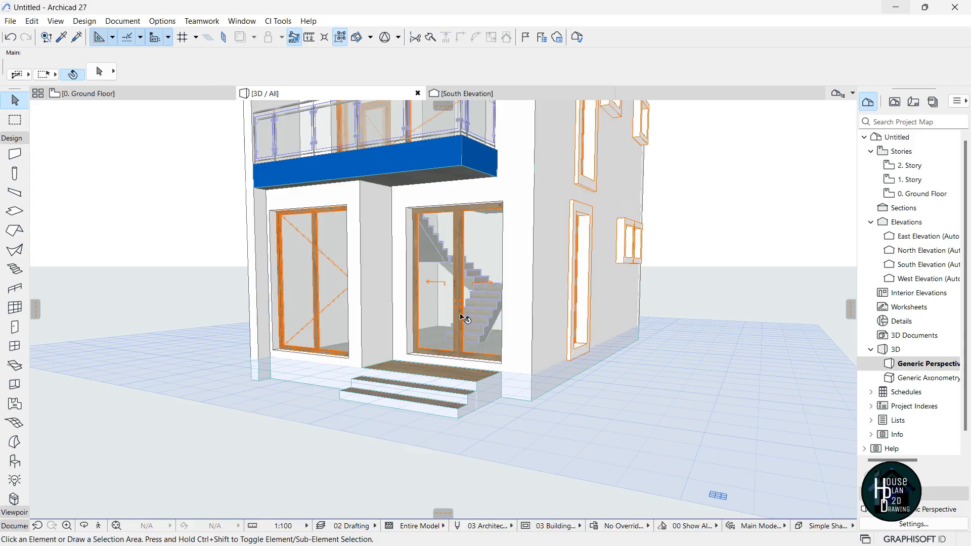
scroll(460, 314, "up", 5)
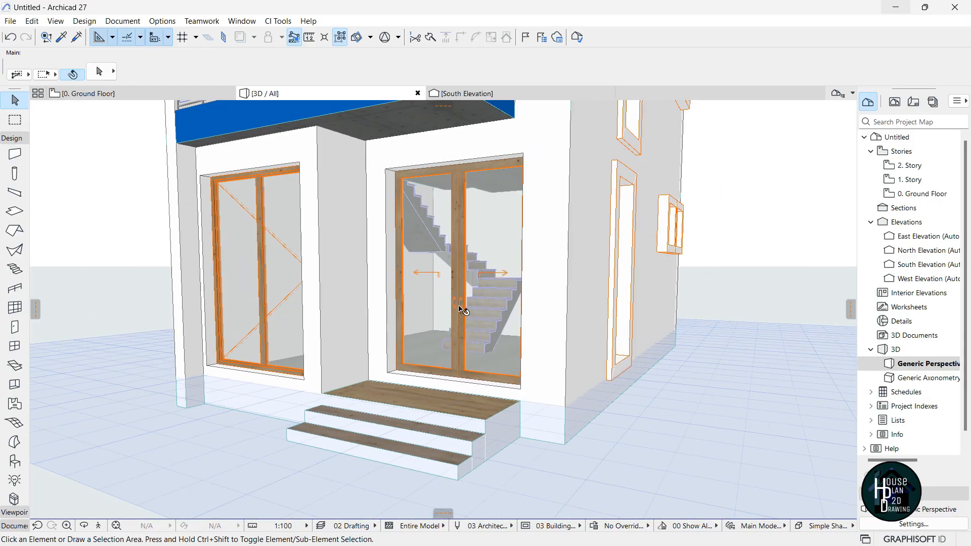
scroll(460, 307, "down", 5)
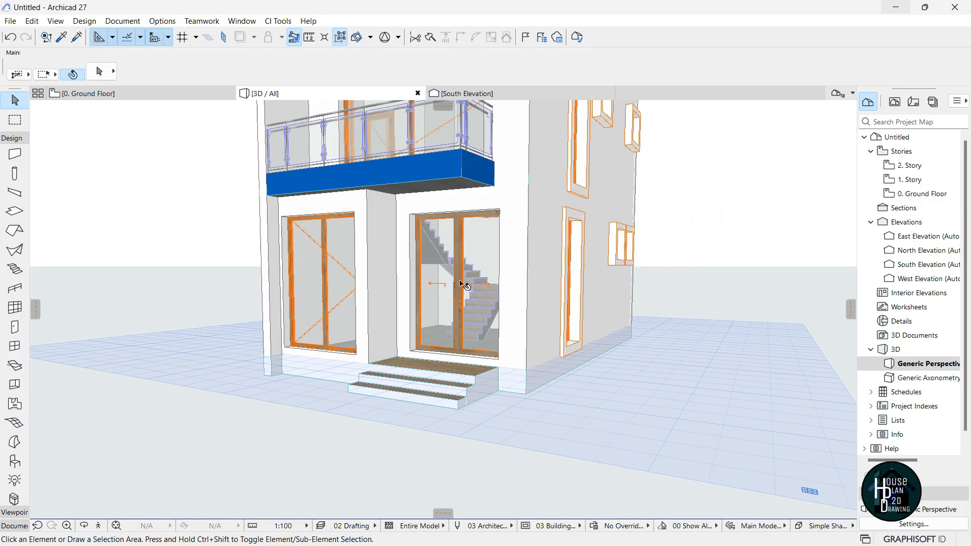
Enable uniform window surfaces in the model attributes of the ground-floor front window beside the entrance.
left_click(321, 241)
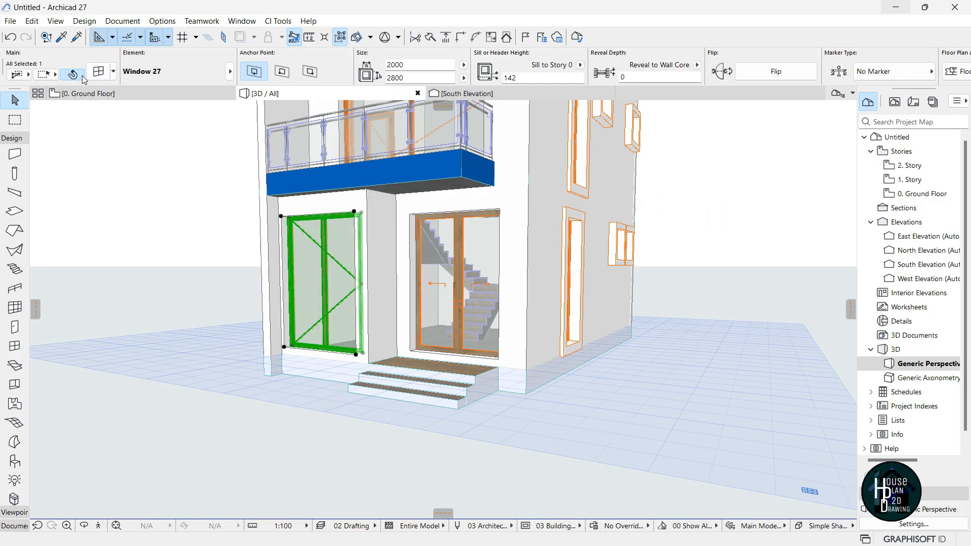
double_click(290, 220)
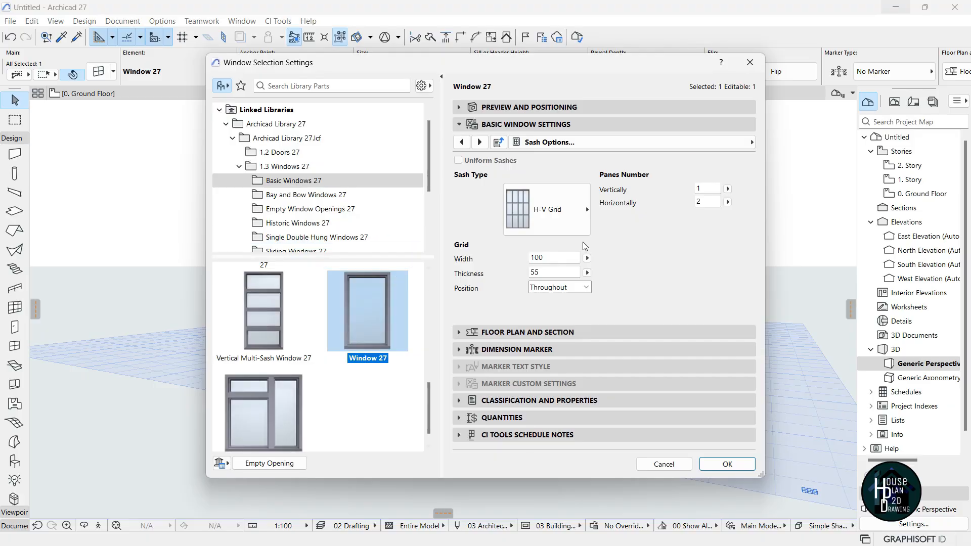
left_click(748, 142)
left_click(832, 257)
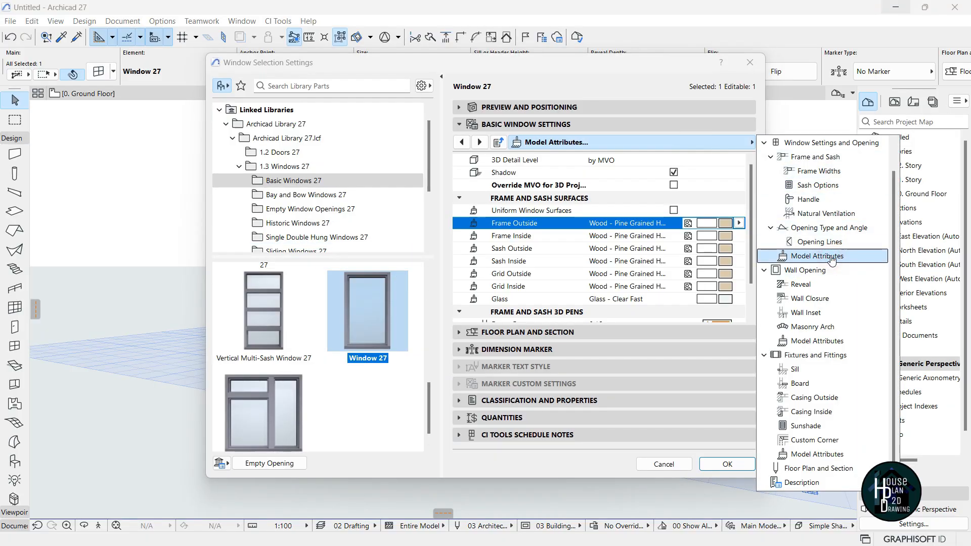
left_click(686, 212)
left_click(674, 210)
Assign the Metal - Aluminium surface to the front window's frame, sash and grid, apply it and clear the selection.
left_click(724, 223)
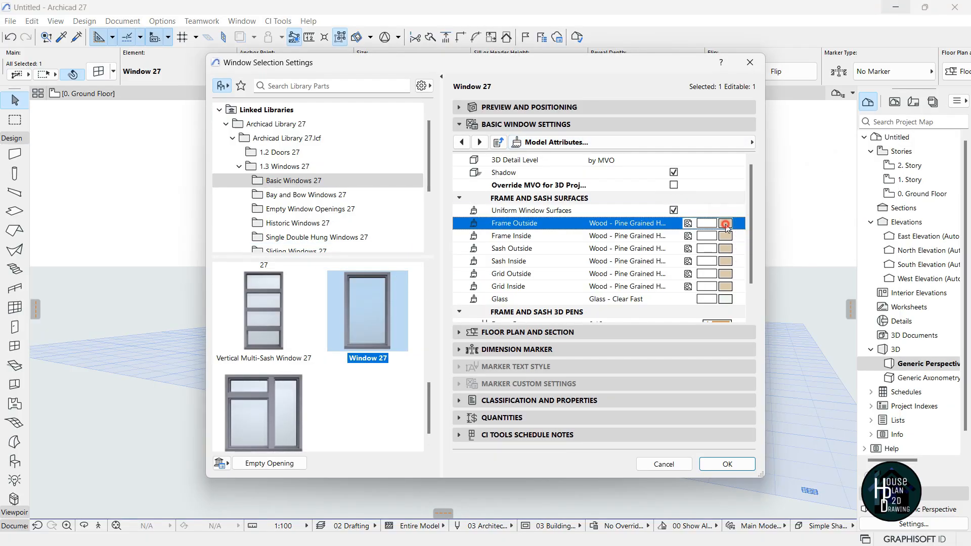
left_click(831, 304)
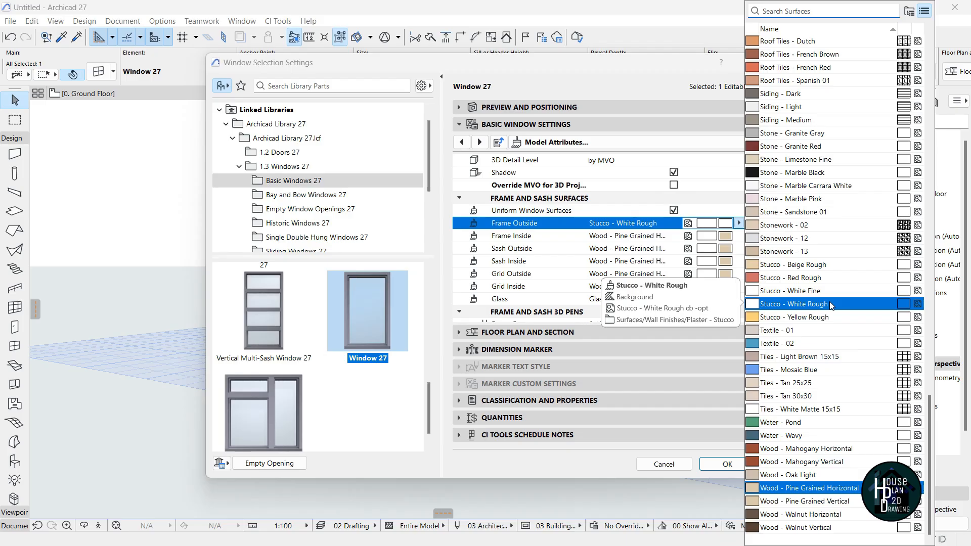
type("alu")
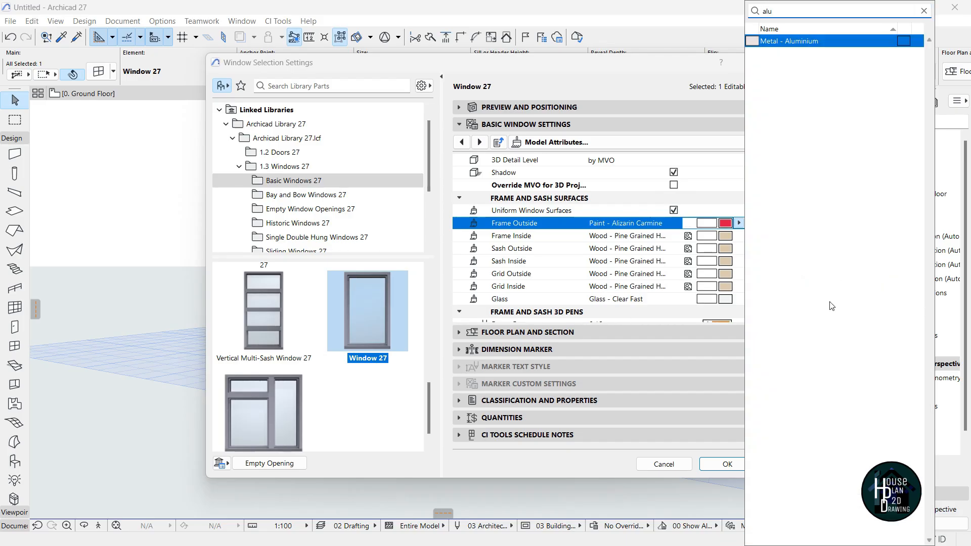
double_click(789, 41)
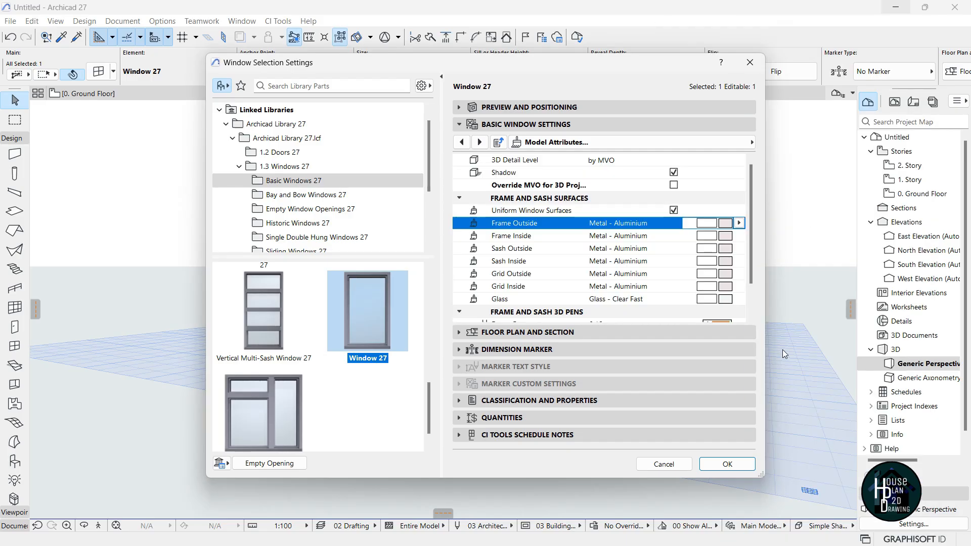
left_click(751, 460)
scroll(320, 273, "up", 3)
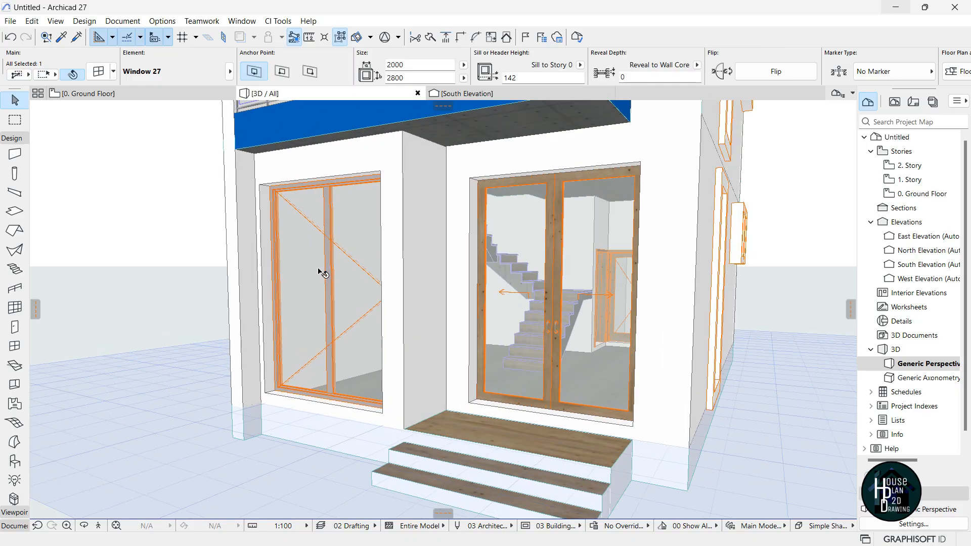
scroll(348, 296, "down", 3)
key("Escape")
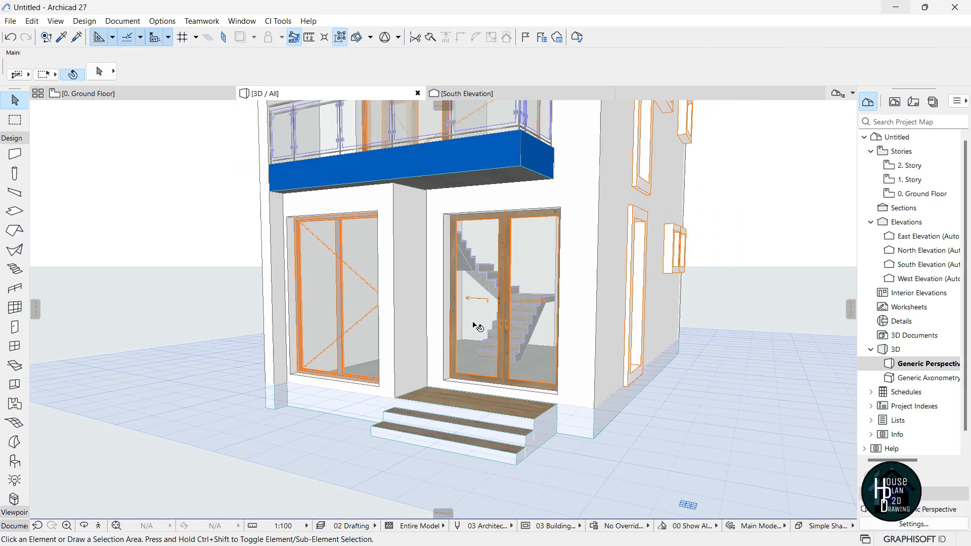
Enable uniform door surfaces in the model attributes of the ground-floor entrance double sliding door.
left_click(524, 247)
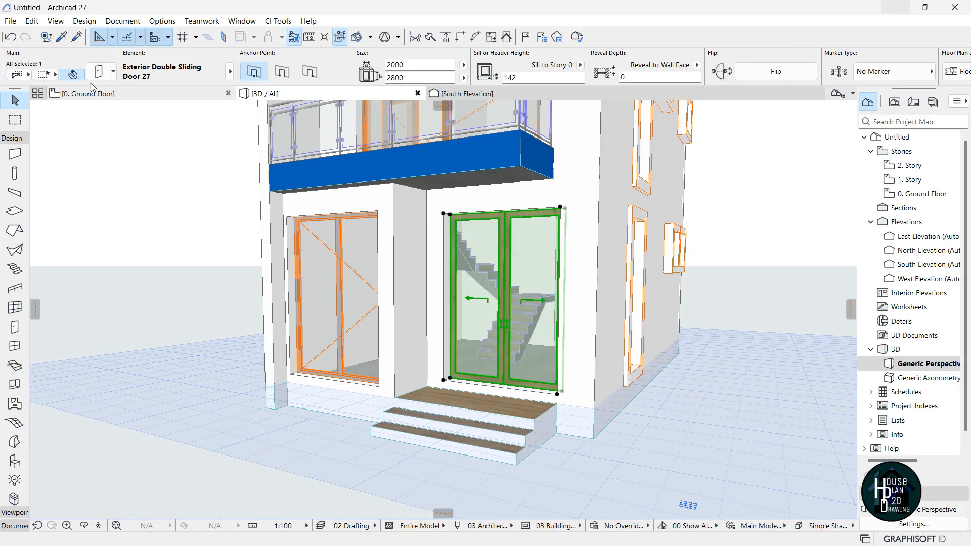
key("ctrl+t")
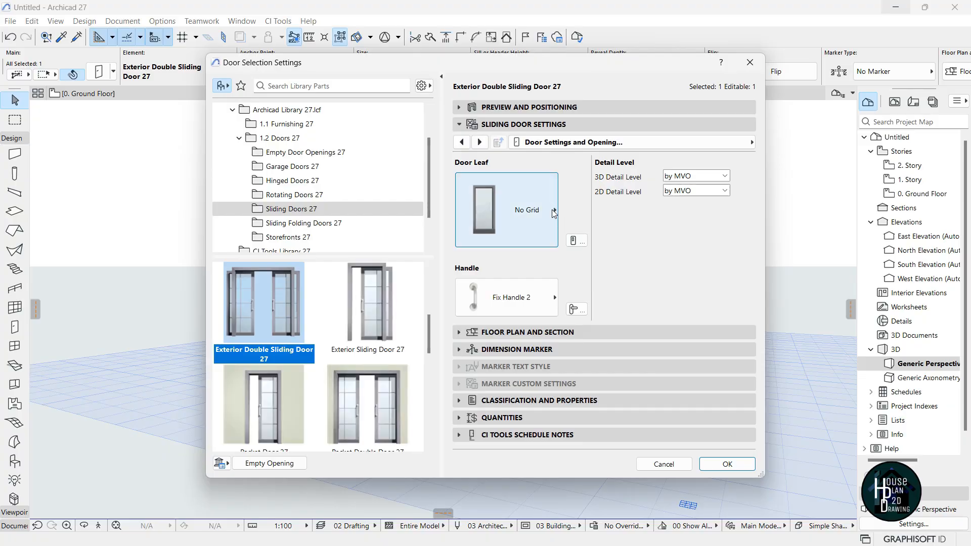
left_click(649, 143)
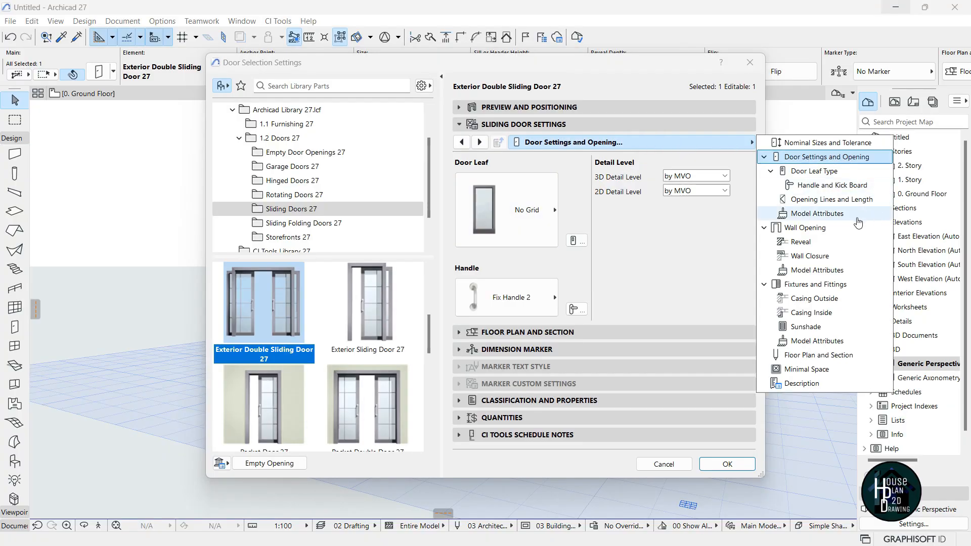
left_click(817, 214)
left_click(674, 236)
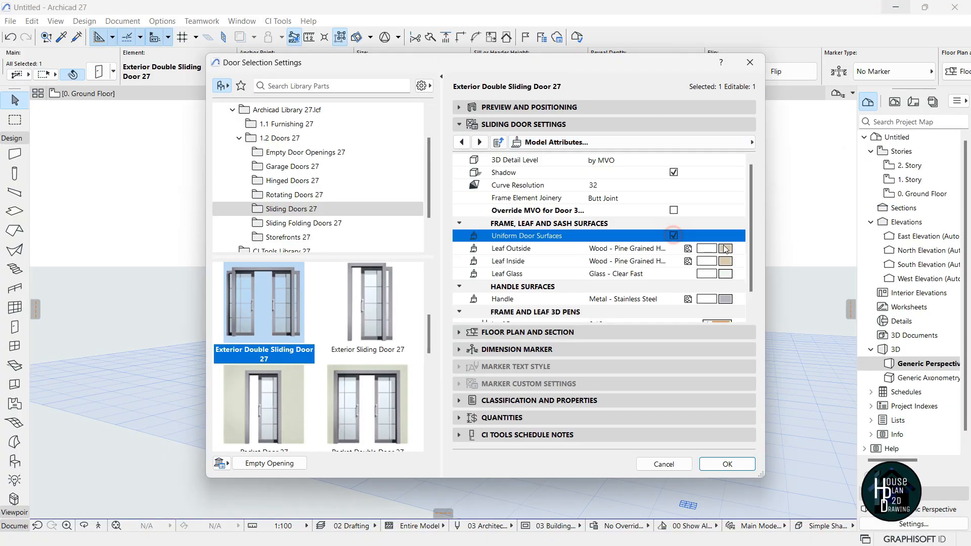
Assign the Metal - Aluminium surface to the entrance door's outside leaf and apply the door settings.
left_click(726, 248)
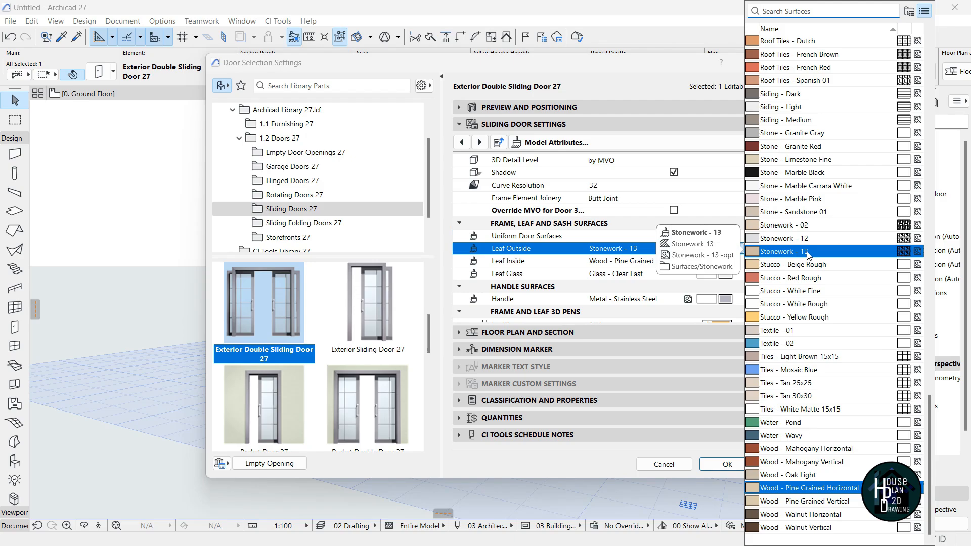
type("alu")
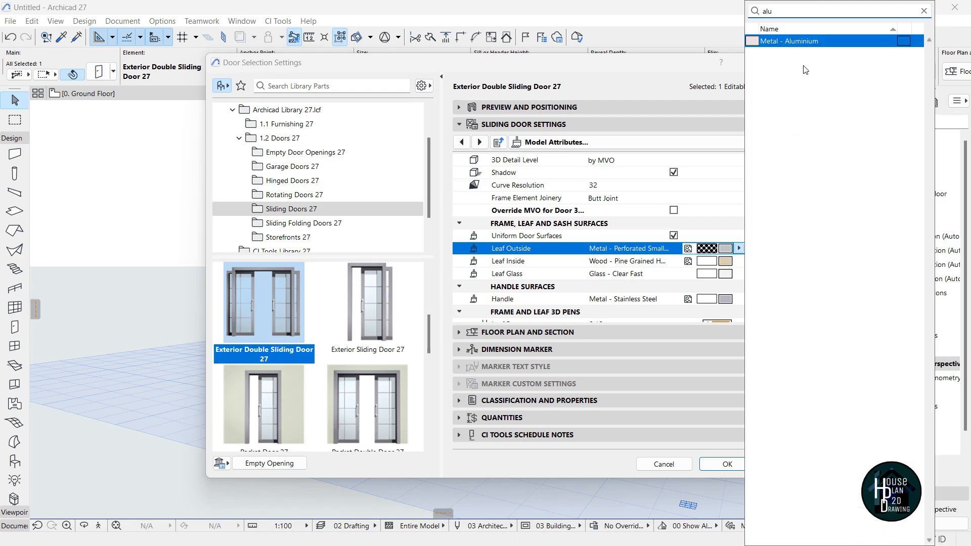
left_click(811, 43)
key("Return")
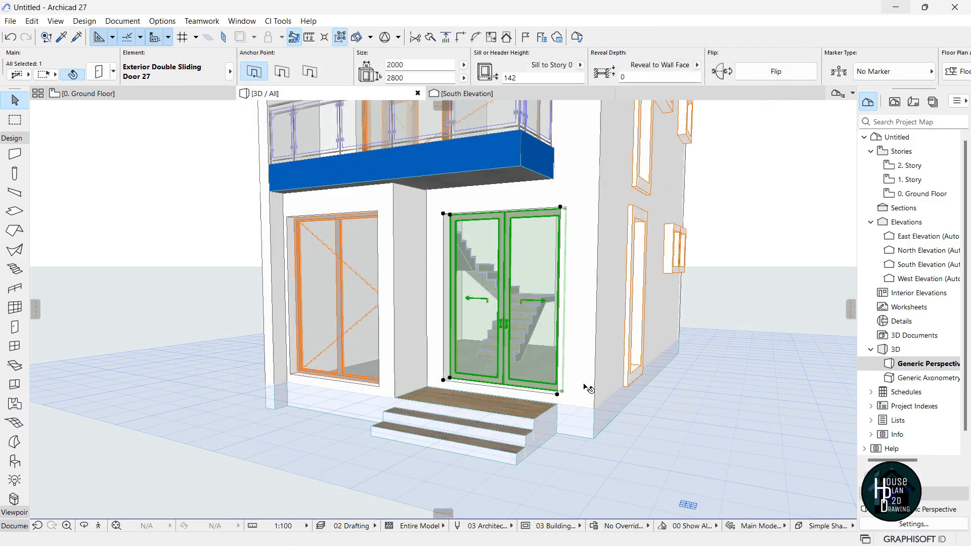
Explore the house in 3D, circling it to examine the doors and windows on the front and side facades.
left_click(99, 526)
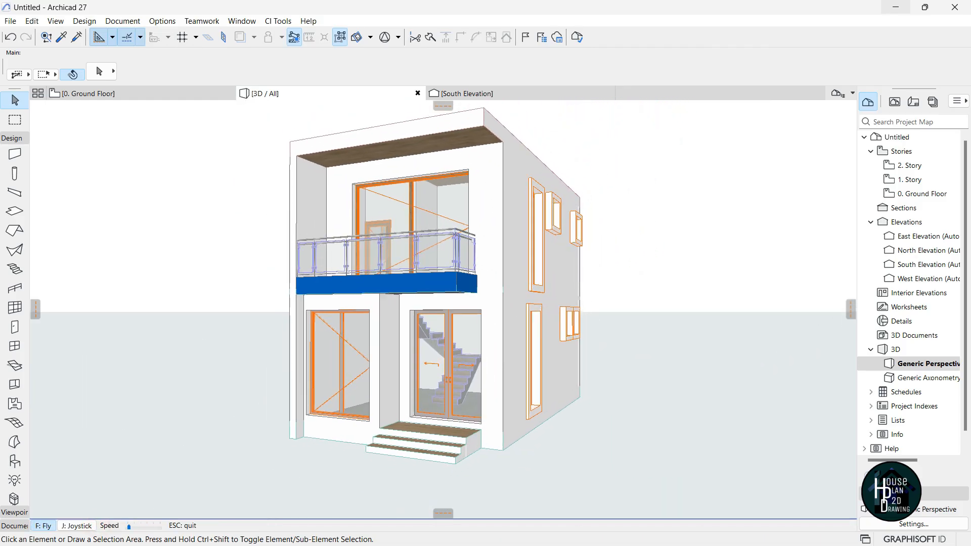
key("Left")
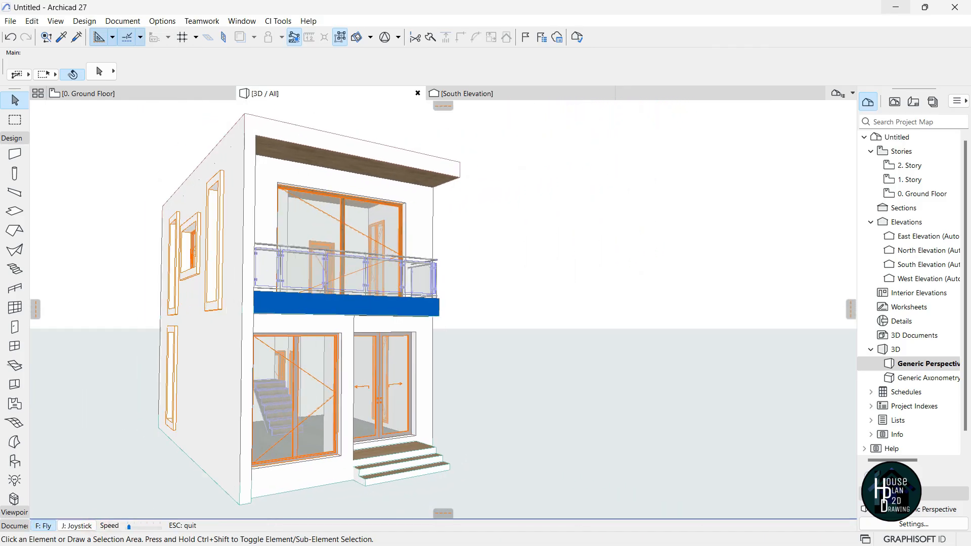
key("Left")
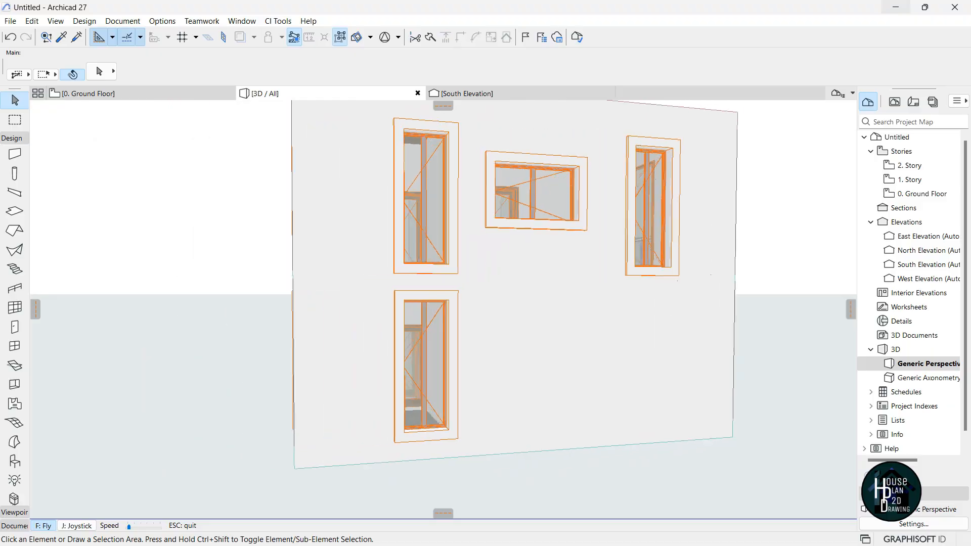
key("Left")
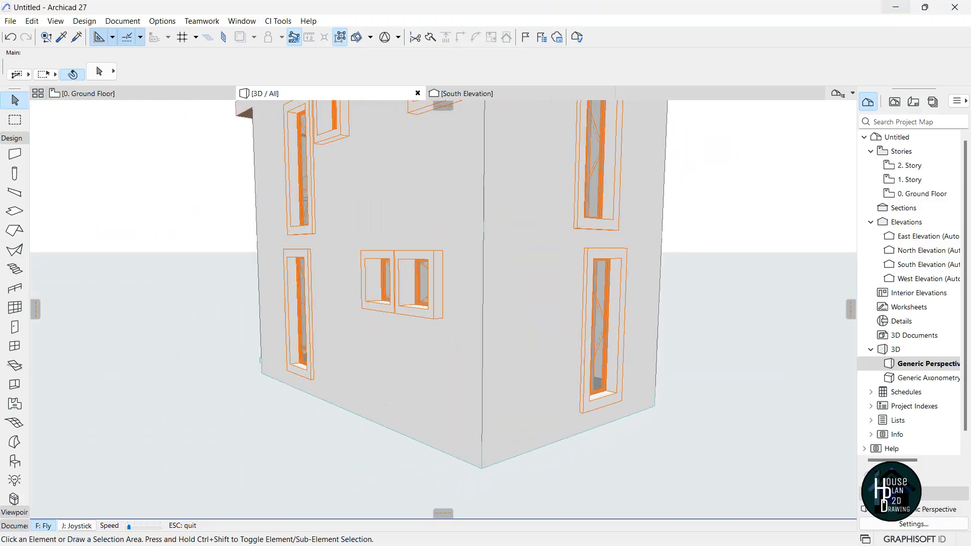
key("Left")
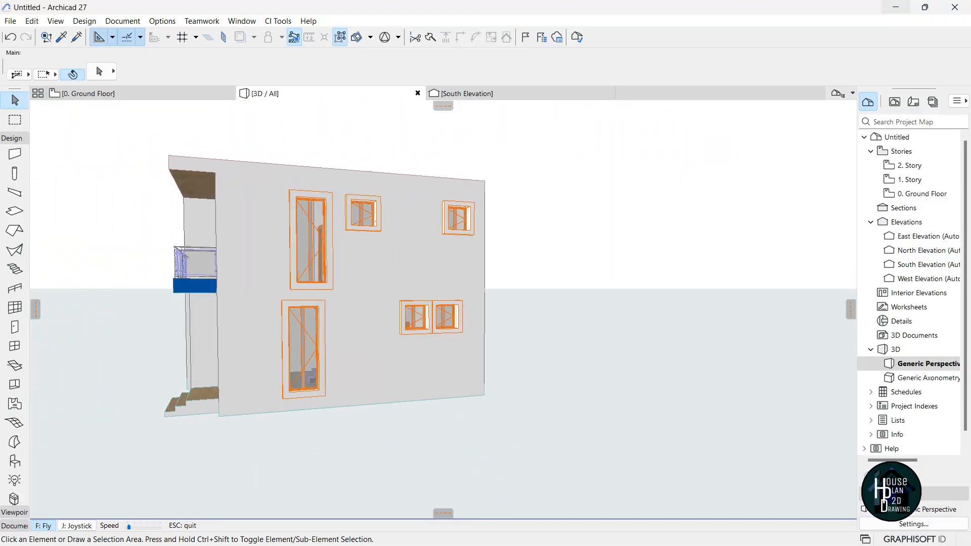
key("Left")
key("Up")
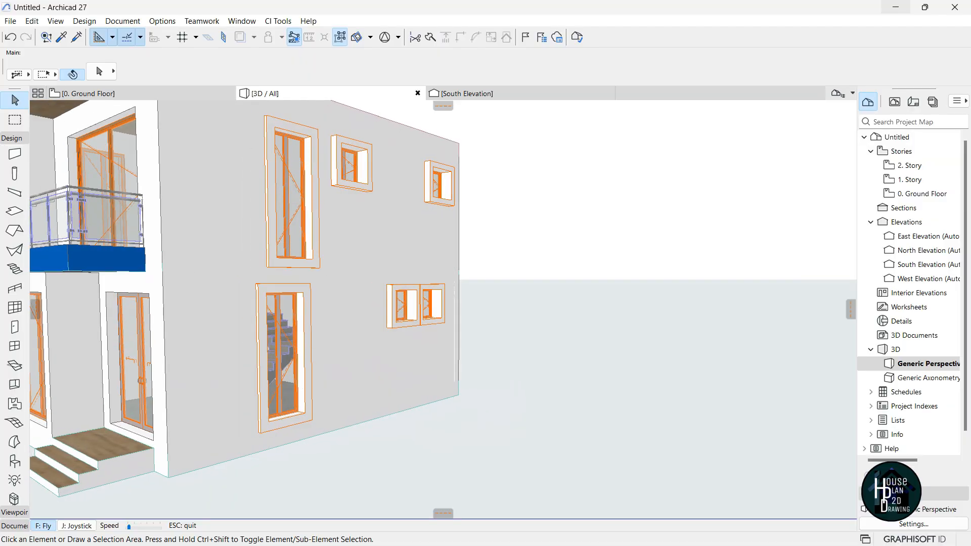
key("Escape")
Select the two tall windows on the entrance-side wall together with the four windows on the opposite side wall.
left_click(292, 173)
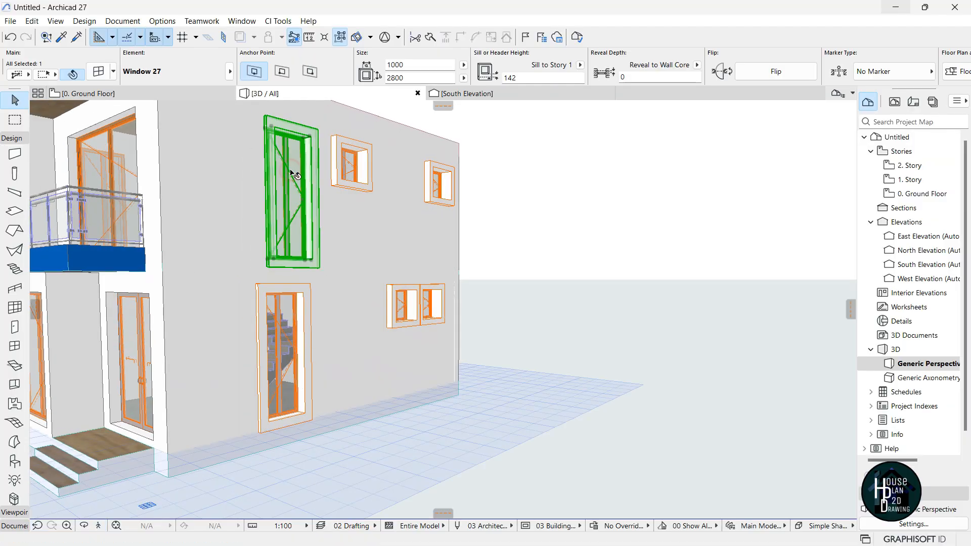
left_click(289, 327, "shift")
left_click(98, 526)
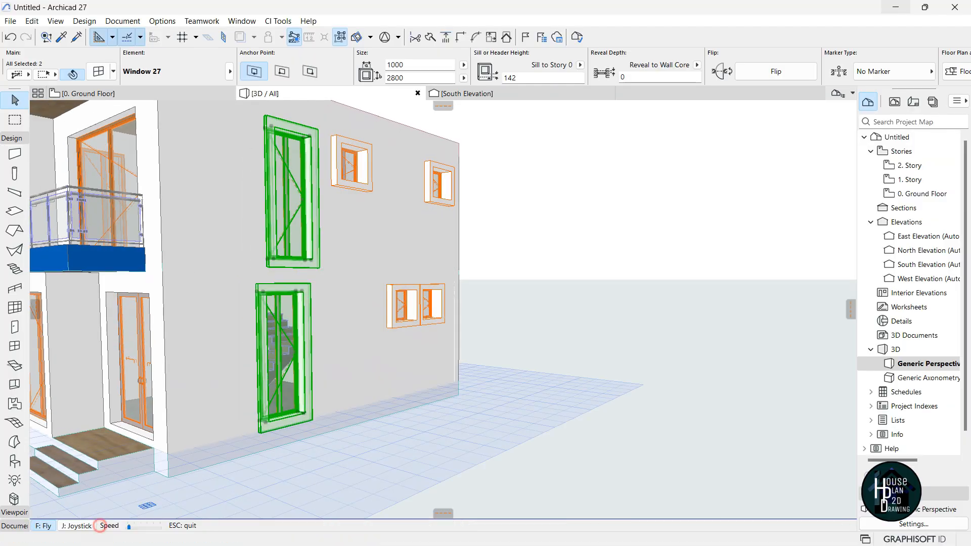
key("Left")
key("Left")
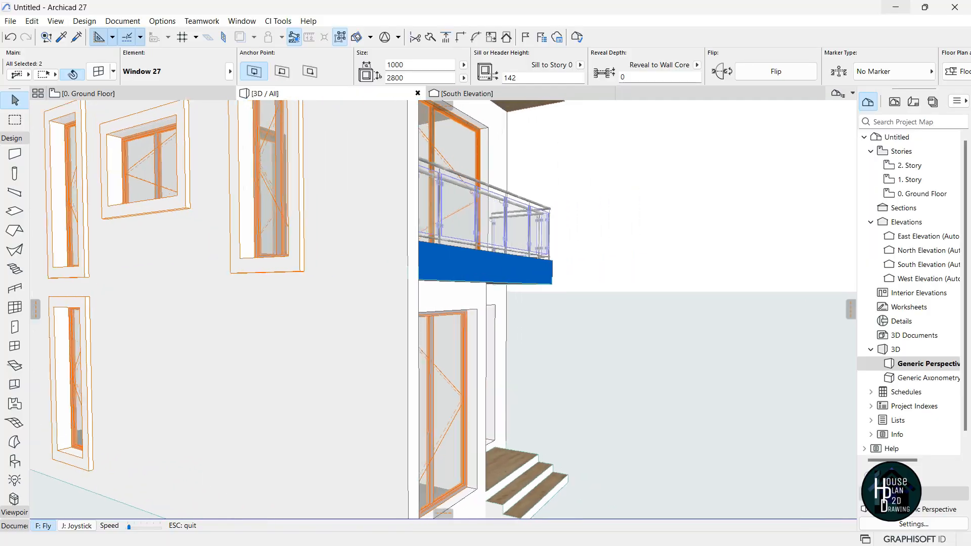
key("Escape")
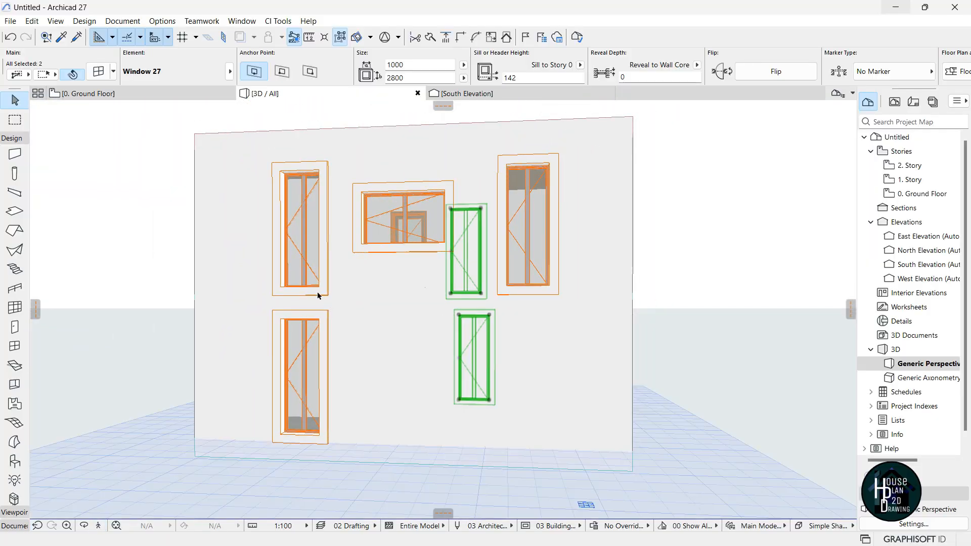
left_click(300, 248, "shift")
left_click(301, 372, "shift")
left_click(365, 240, "shift")
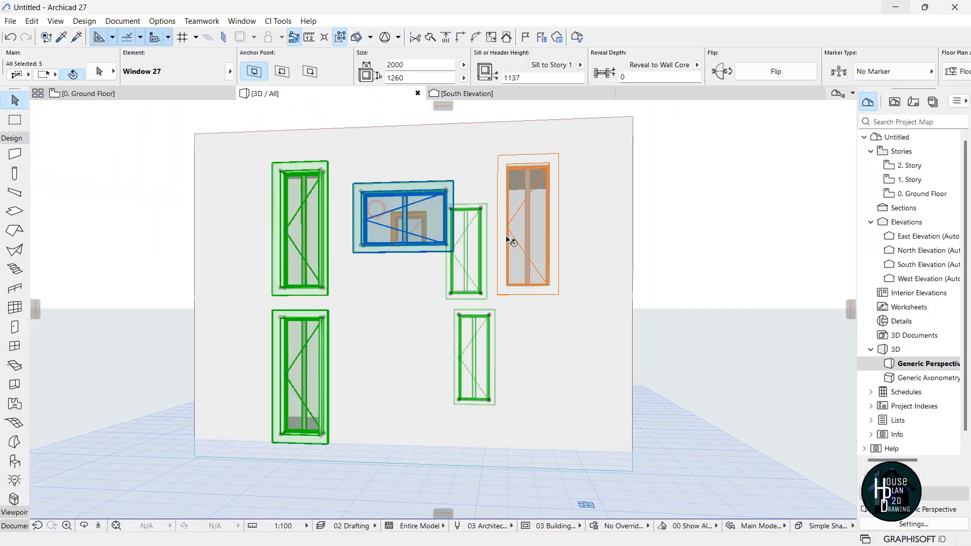
left_click(519, 260, "shift")
Set the selected windows' uniform casing surface to Paint - Ivory Black, apply it and clear the selection.
left_click(114, 75)
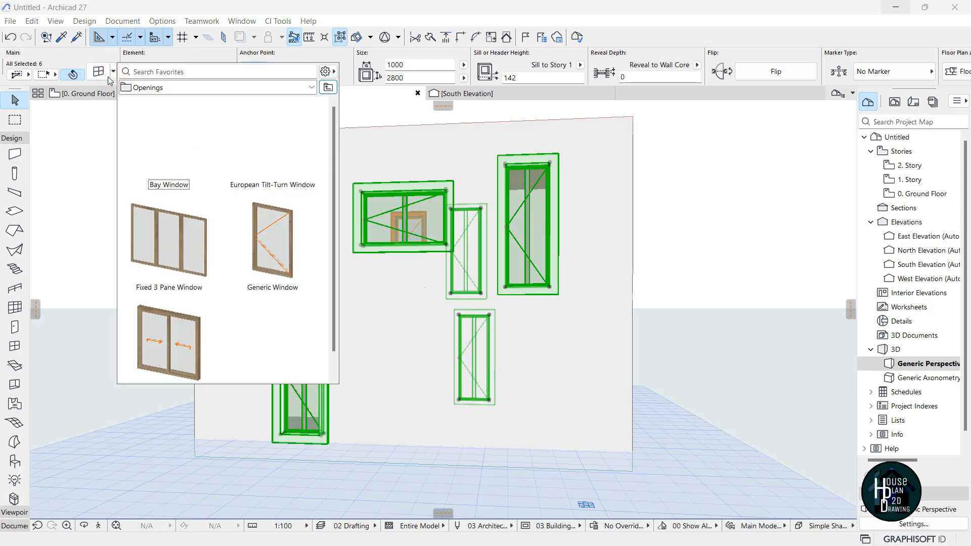
left_click(105, 79)
key("ctrl+t")
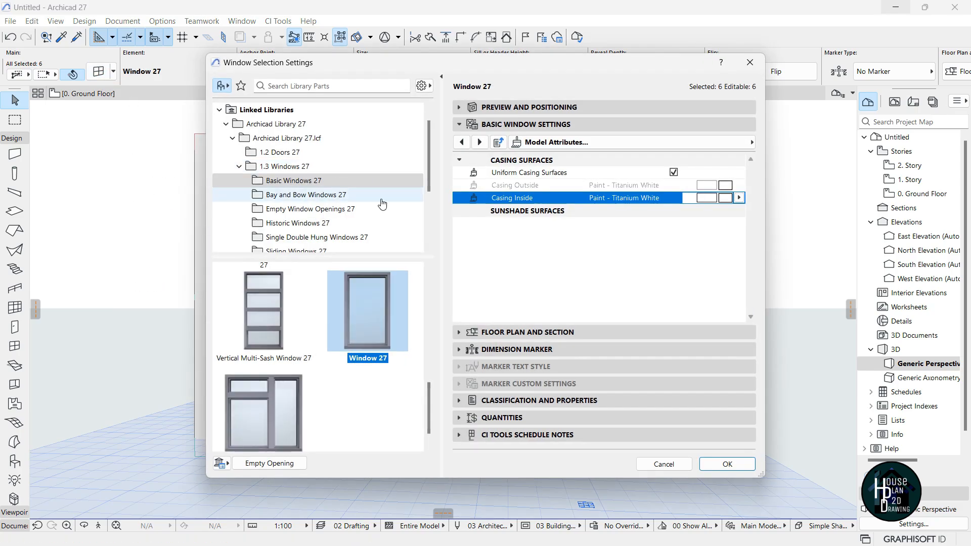
left_click(727, 198)
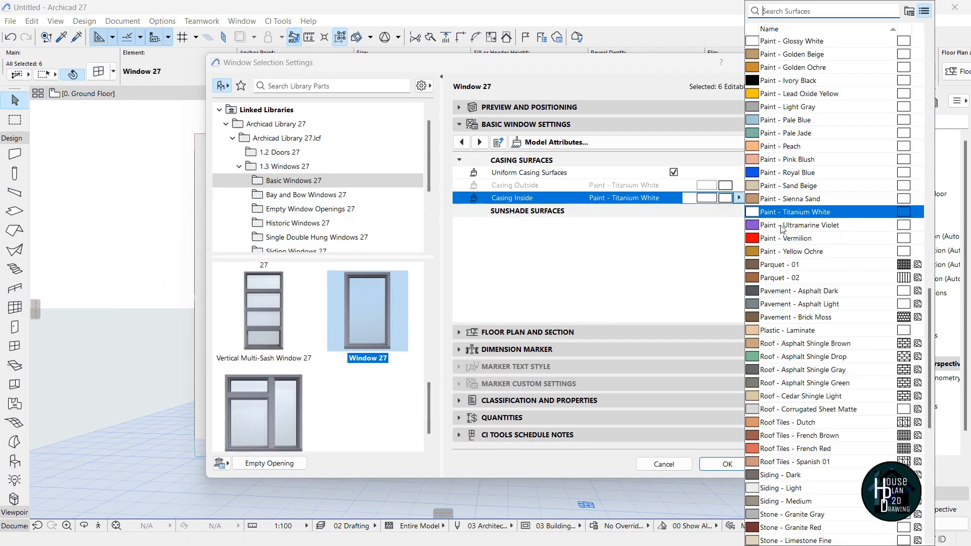
left_click(808, 85)
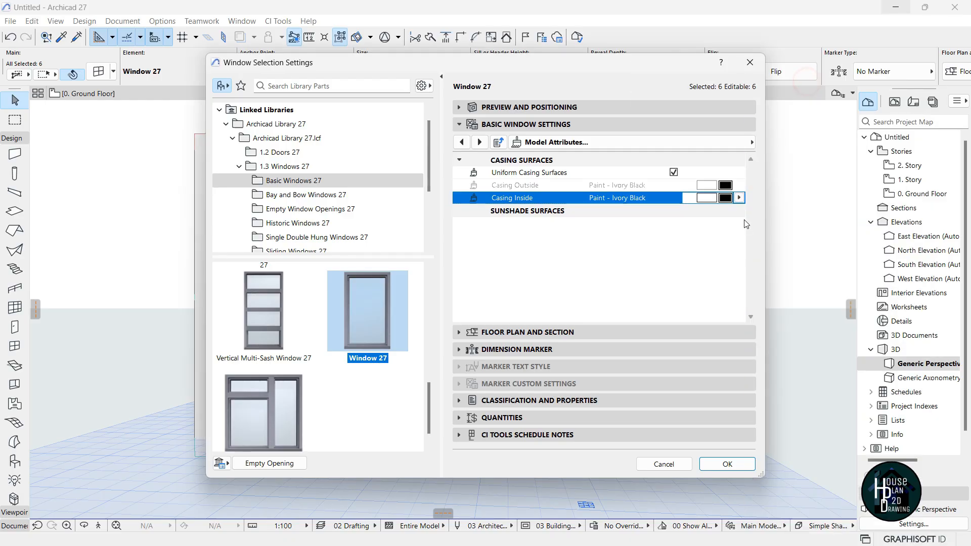
left_click(727, 464)
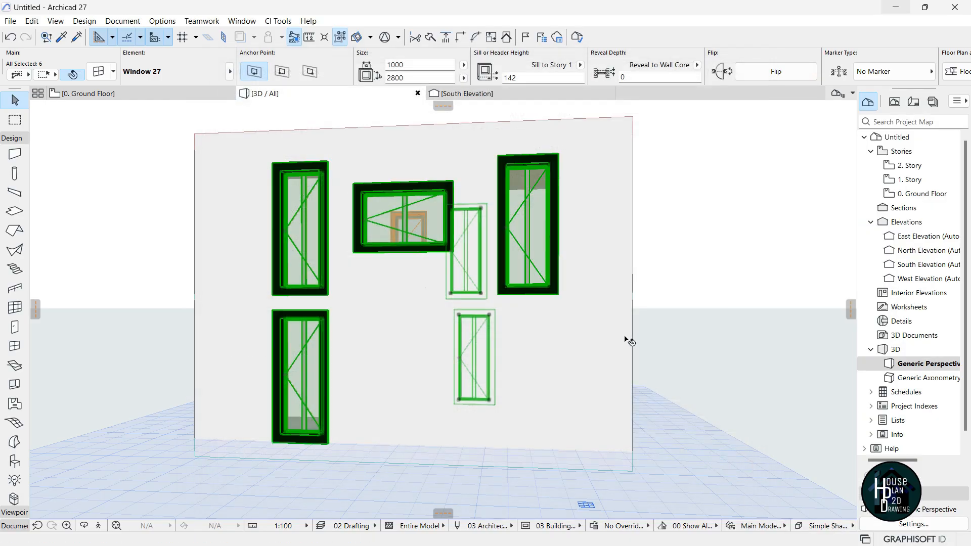
key("Escape")
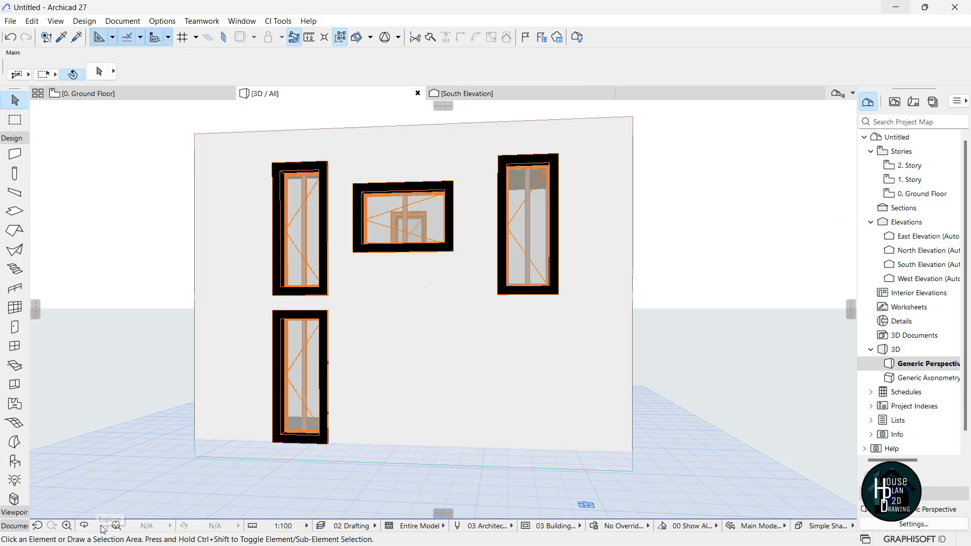
Set the default lamp to Recessed Spot 27 from the Interior Lamps 27 library, ready for the roof overhang's soffit.
left_click(103, 529)
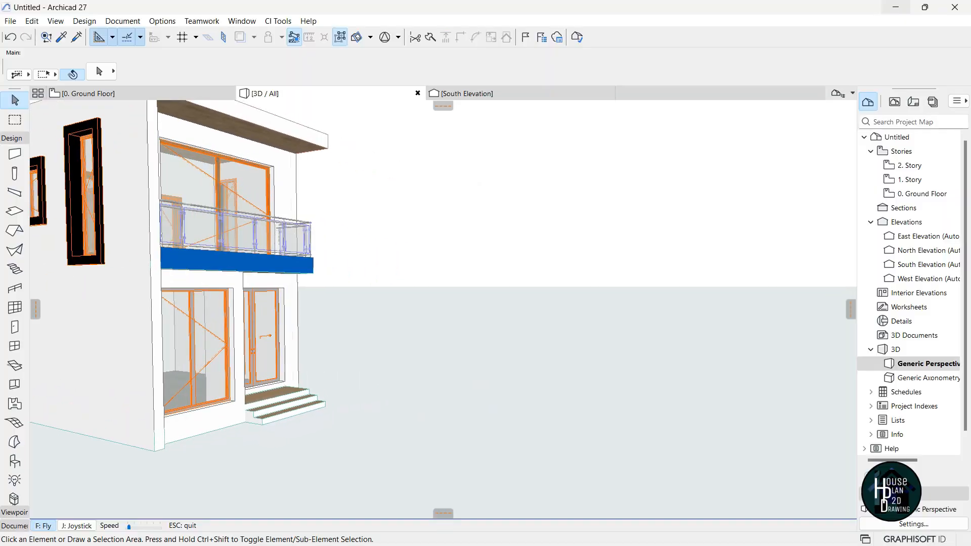
key("Right")
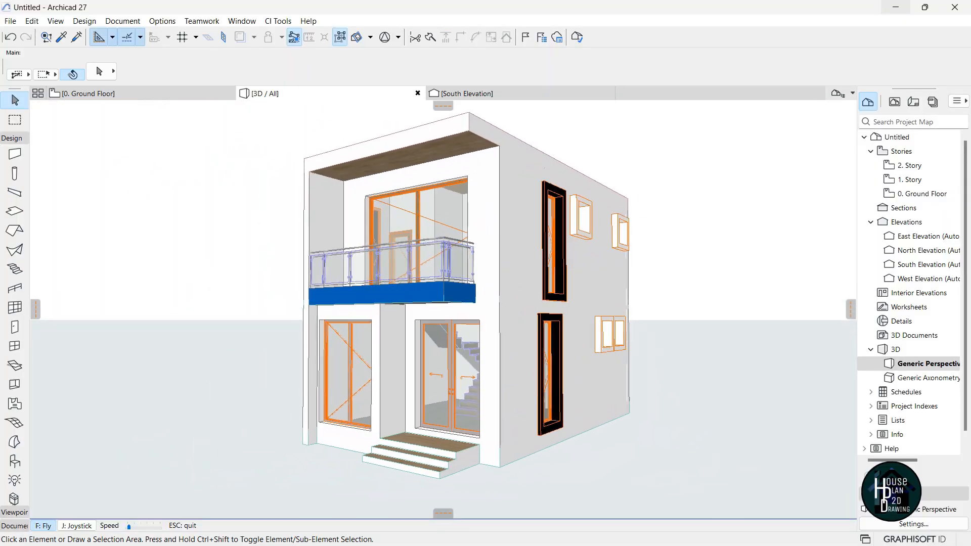
key("Up")
key("Page_Down")
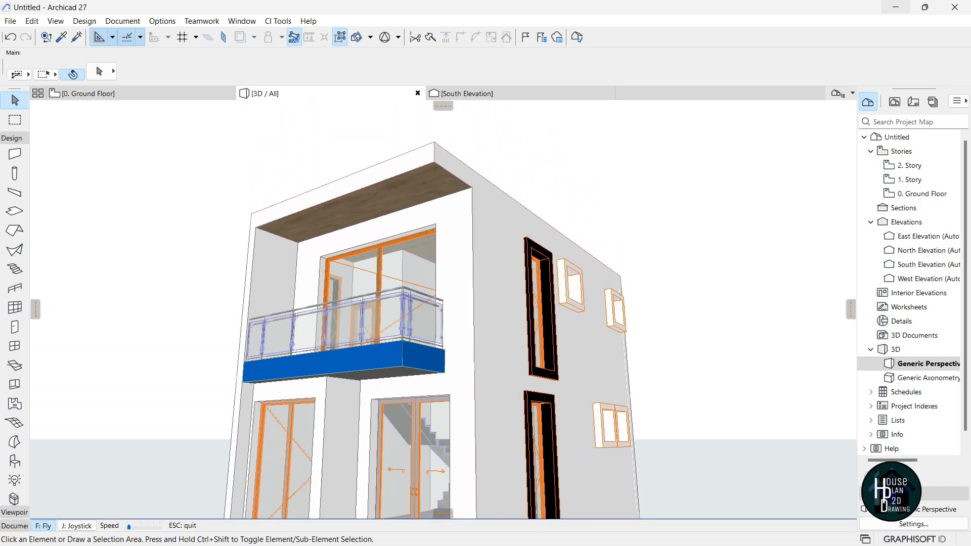
key("Up")
key("Escape")
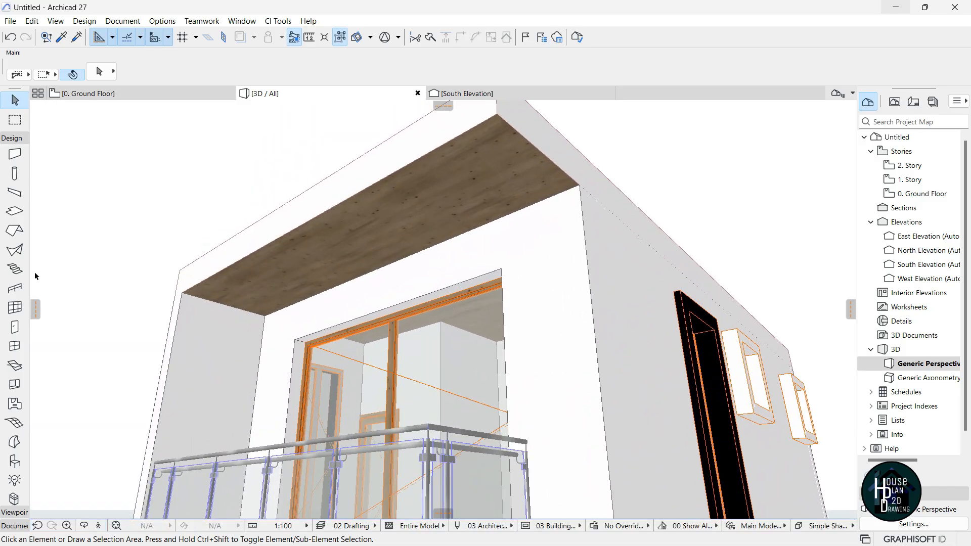
left_click(14, 481)
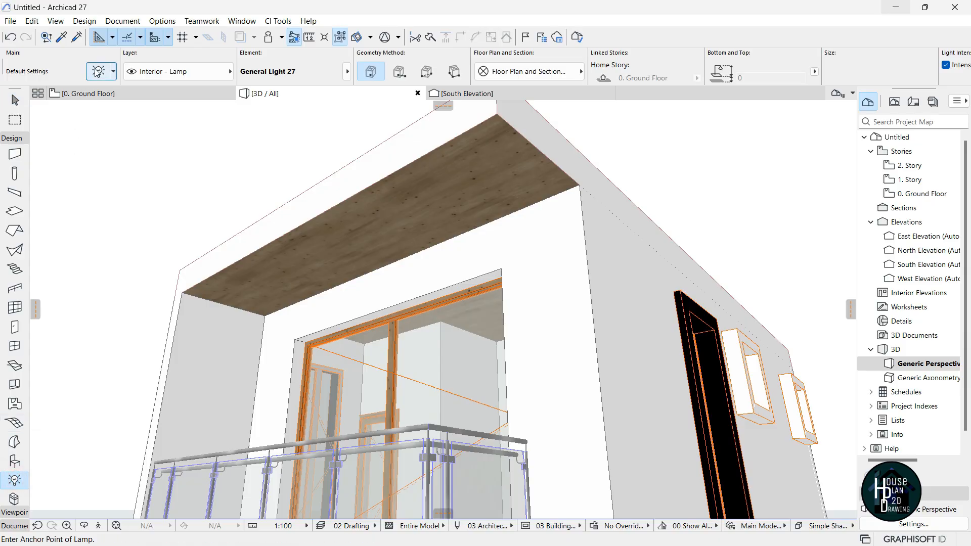
key("ctrl+t")
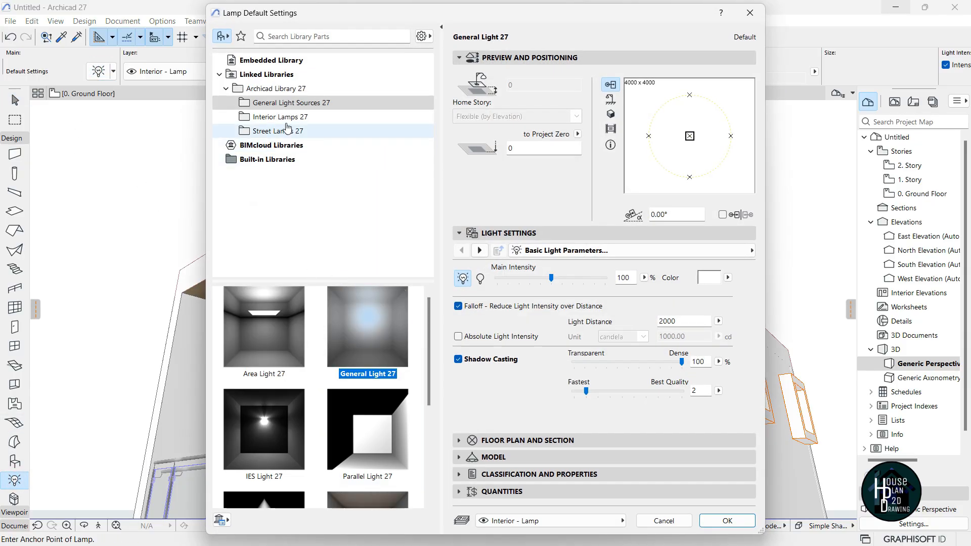
left_click(286, 118)
scroll(334, 384, "down", 5)
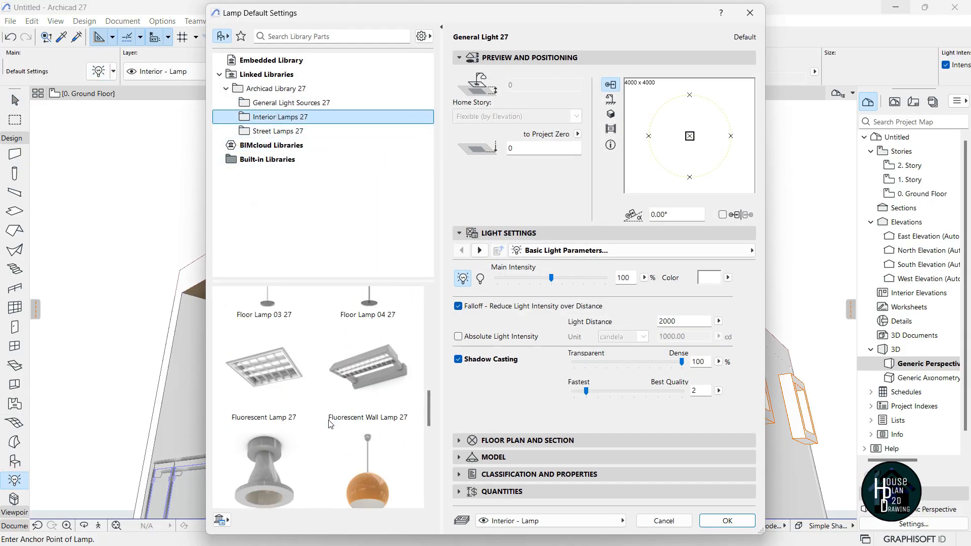
scroll(329, 424, "down", 4)
left_click(268, 319)
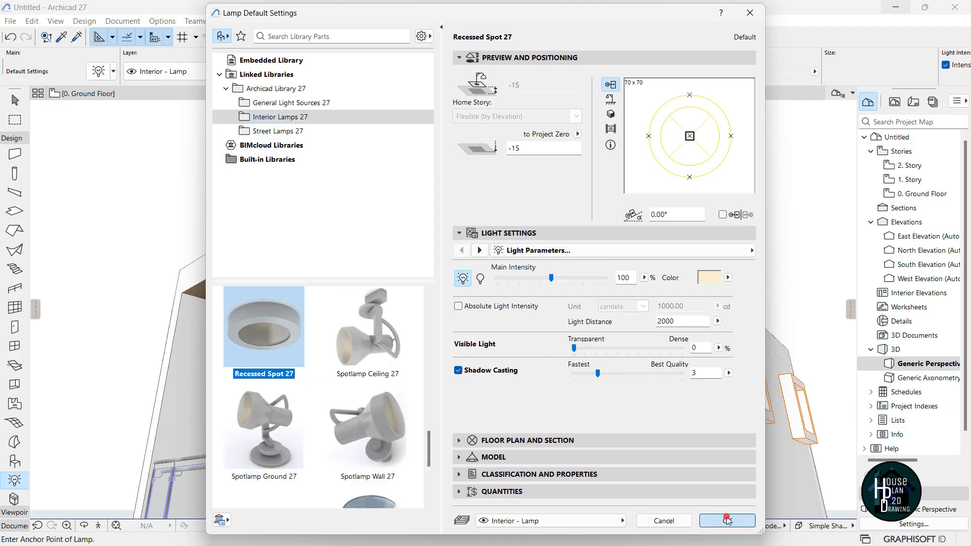
left_click(727, 520)
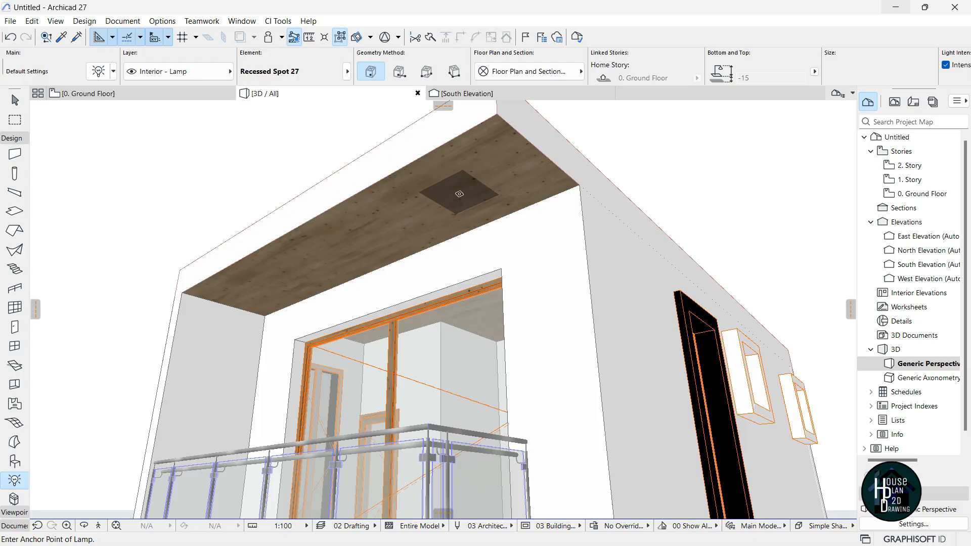
Place three recessed spots in a row along the wooden soffit of the roof overhang above the balcony.
left_click(445, 201)
scroll(455, 200, "up", 3)
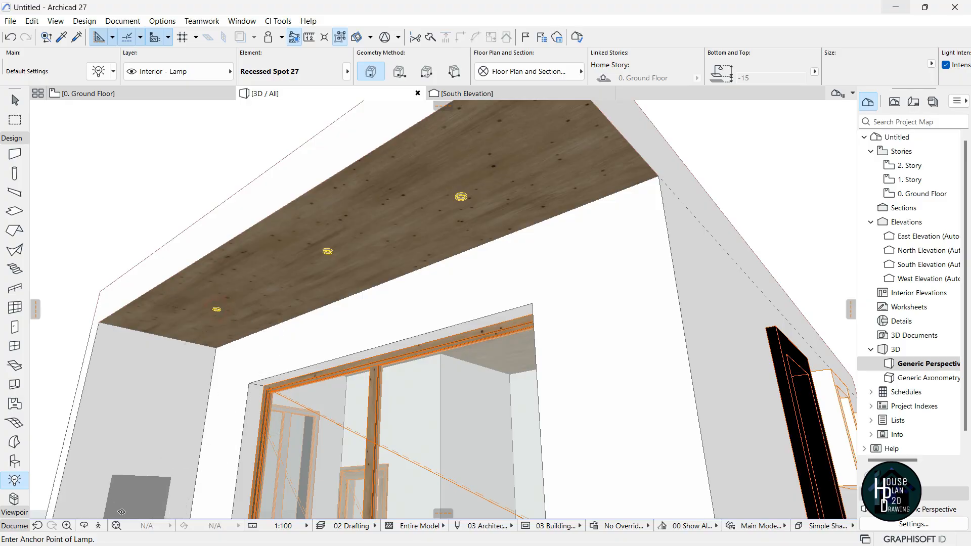
left_click(98, 526)
key("Down")
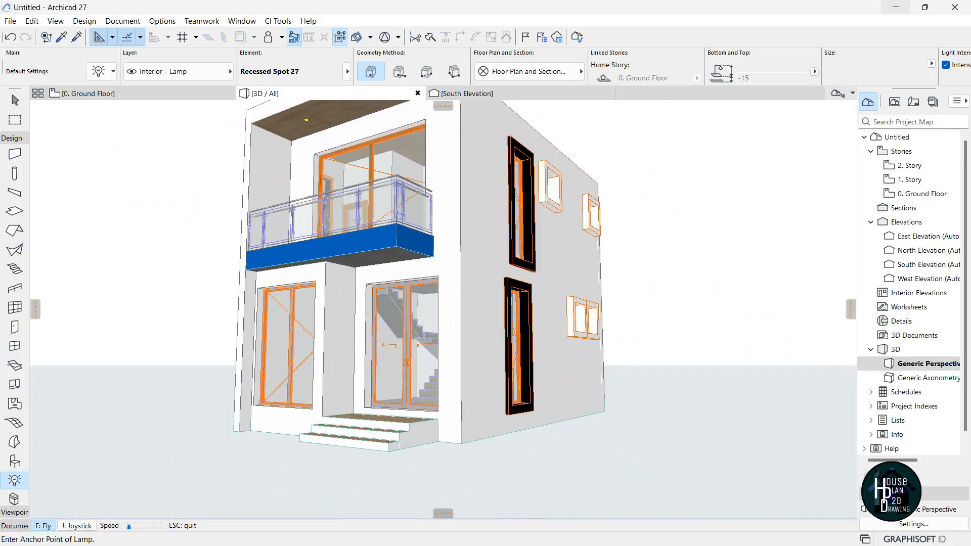
Fly around the front and side of the house to examine the spacing of the three recessed spots in the overhang's soffit.
key("Left")
key("Down")
key("Down")
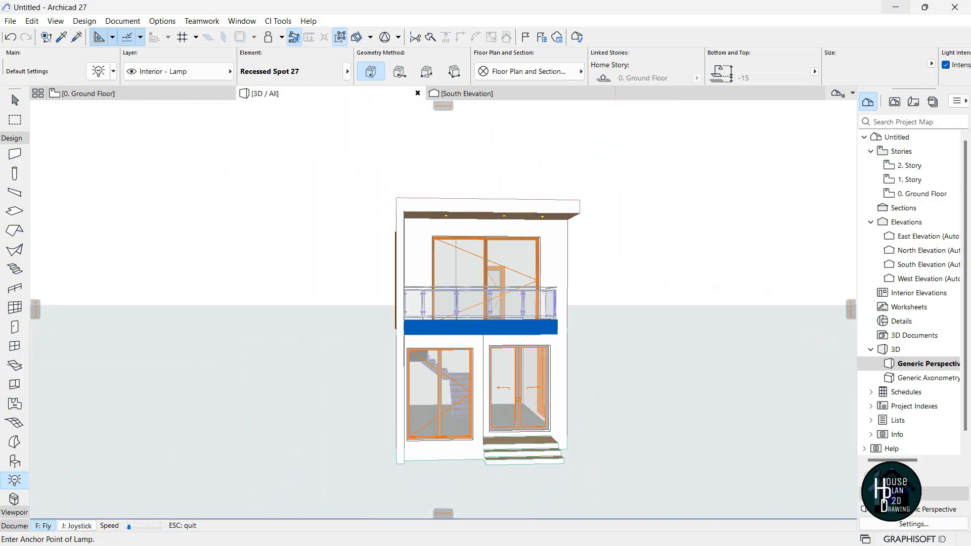
key("Right")
key("Up")
key("Down")
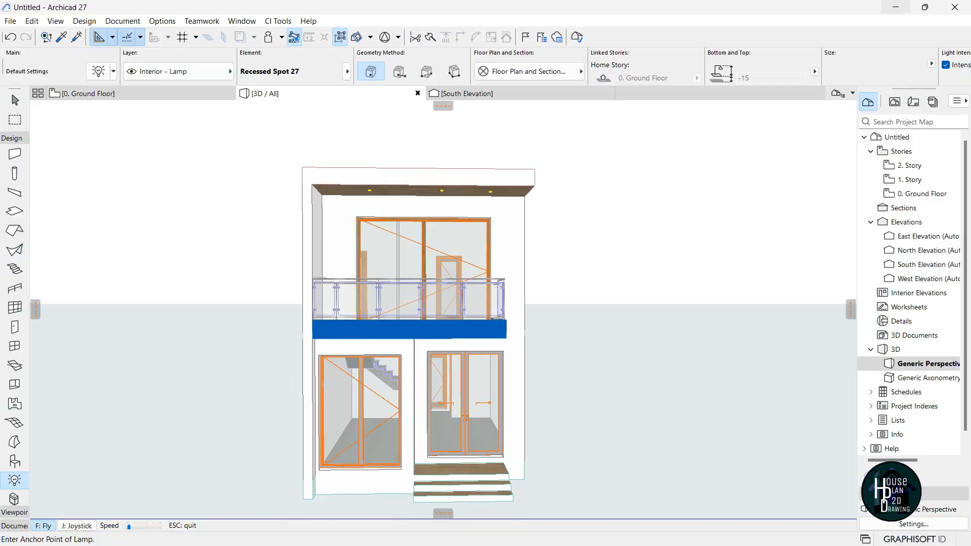
key("Right")
key("Up")
key("Escape")
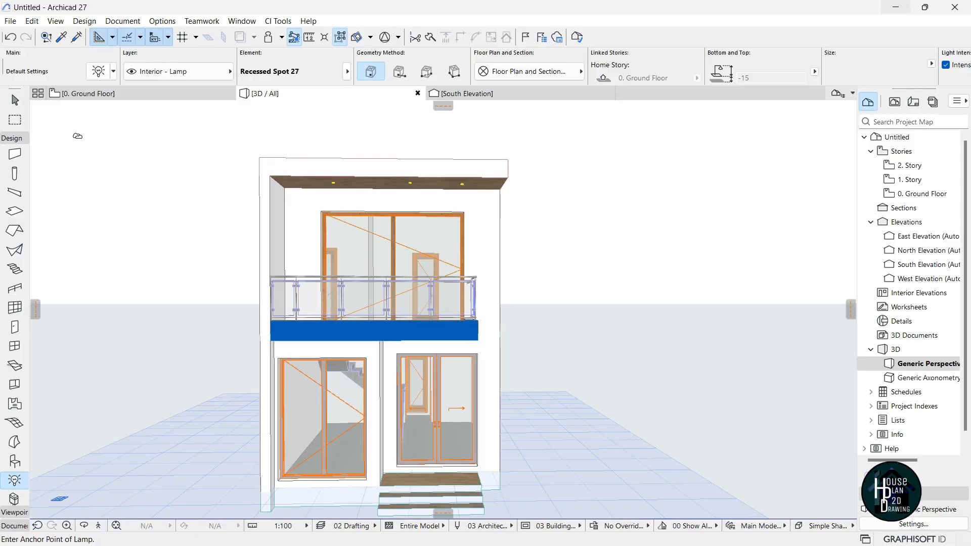
On the 2. Story floor plan, delete the westernmost and middle recessed spots, keeping only the easternmost one.
double_click(911, 180)
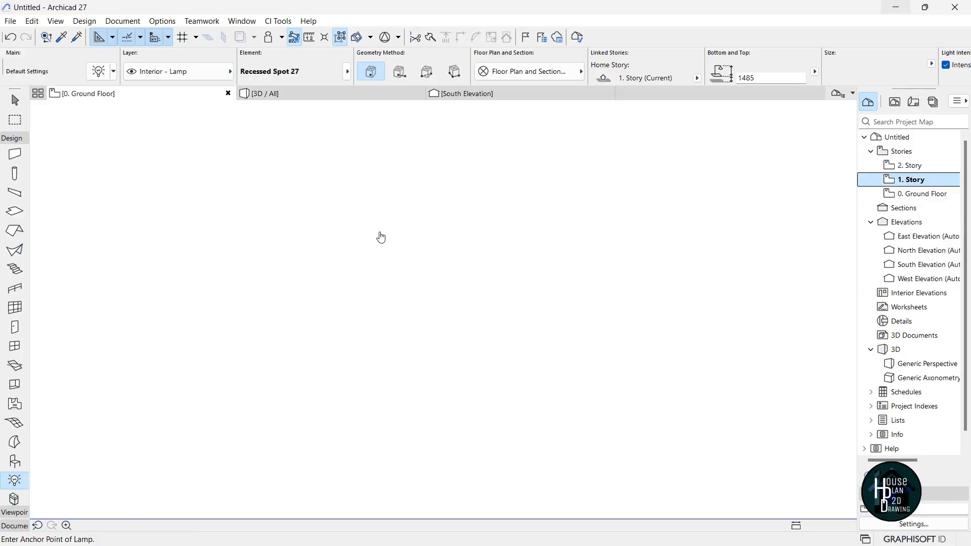
scroll(462, 311, "up", 1)
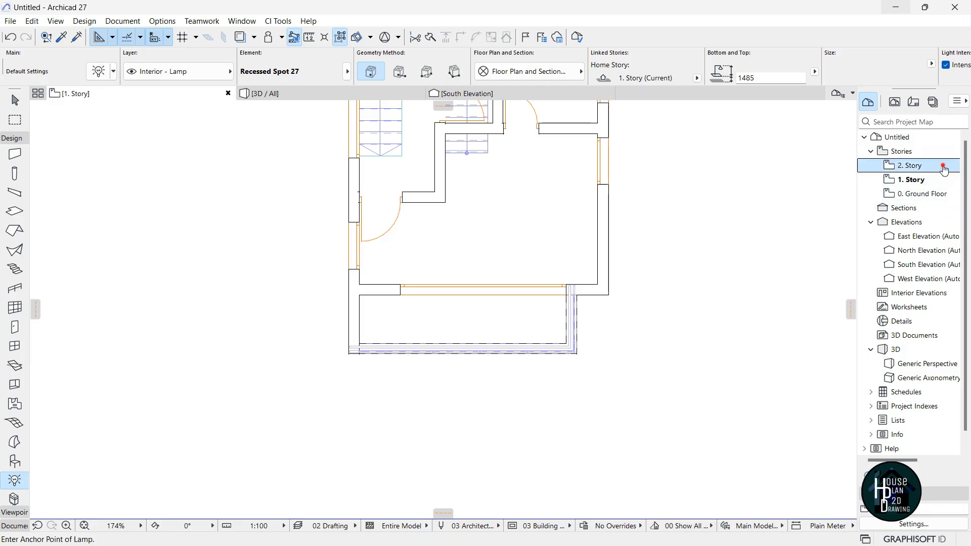
double_click(943, 171)
scroll(551, 306, "up", 5)
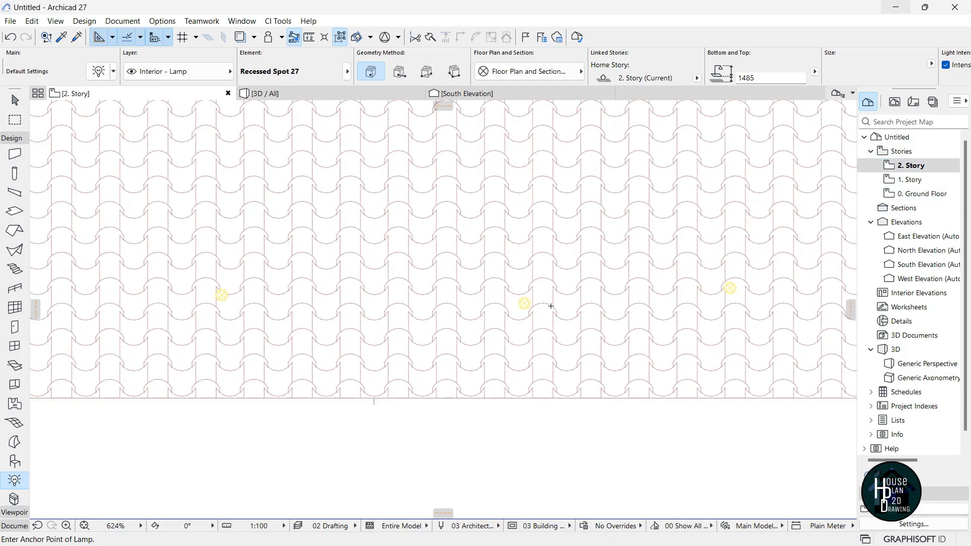
key("Escape")
left_click(525, 304)
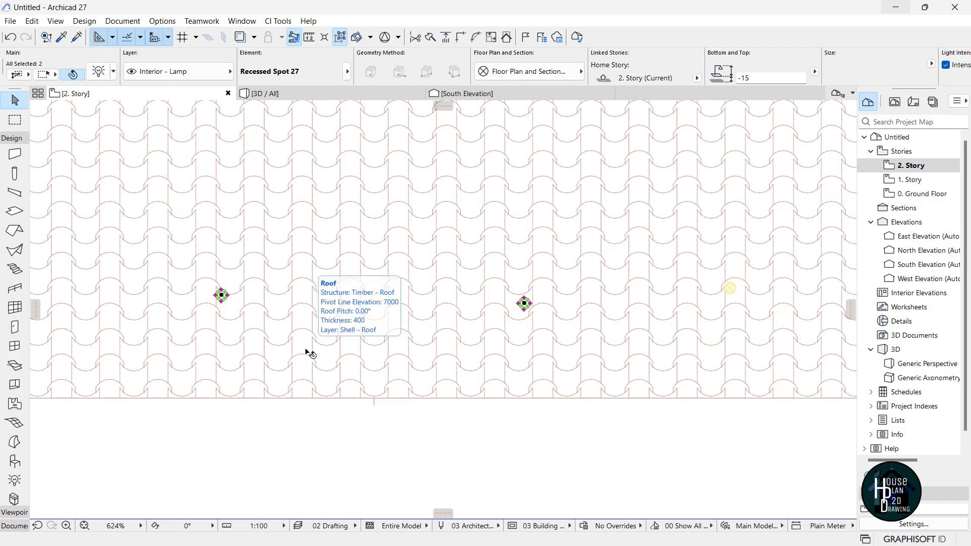
key("Escape")
Copy the remaining recessed spot twice horizontally along the overhang on the 2. Story plan to form a straight row of three.
left_click(731, 289)
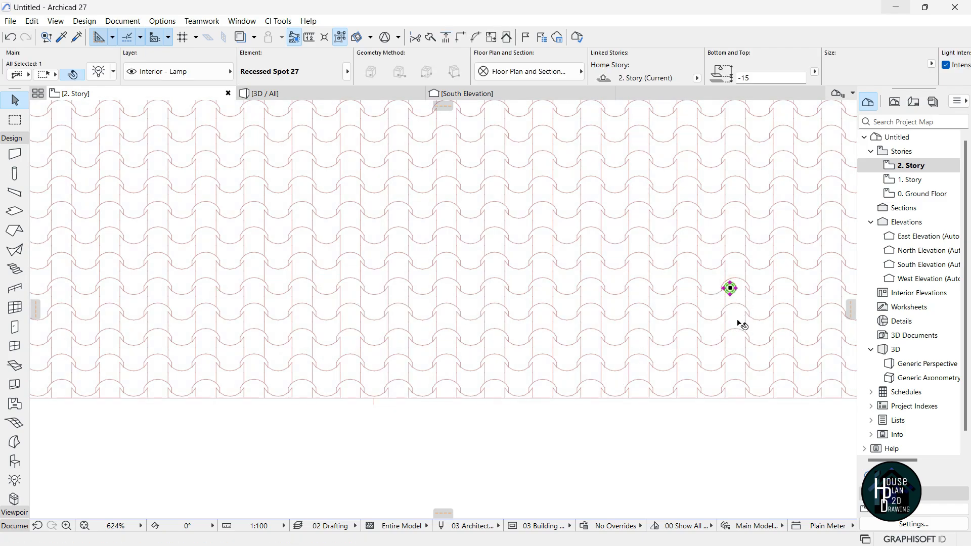
key("ctrl+d")
scroll(731, 287, "up", 4)
left_click(730, 287)
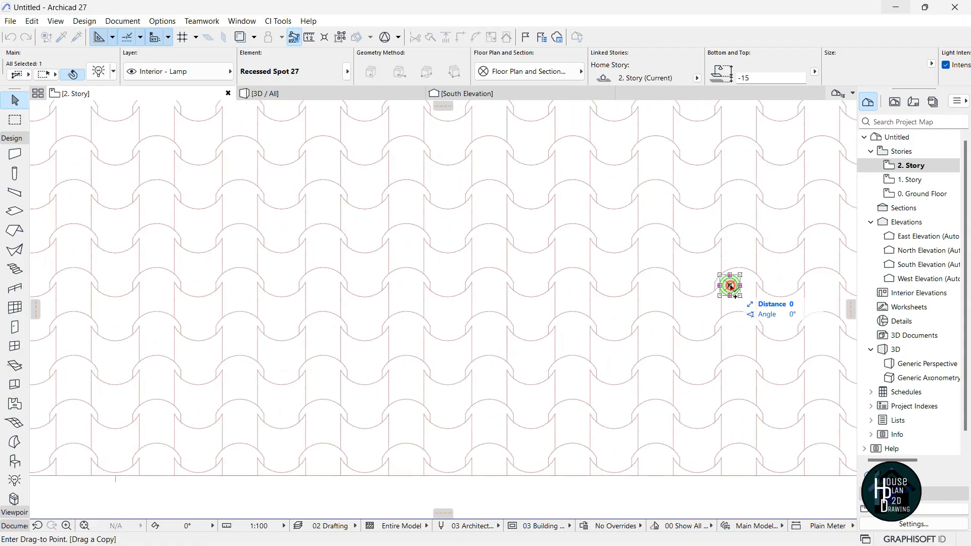
scroll(730, 286, "down", 4)
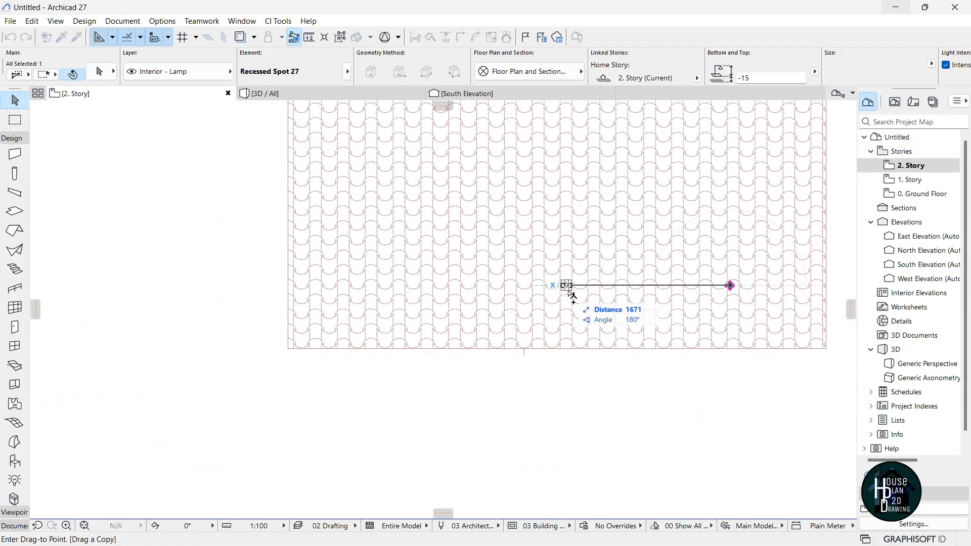
left_click(590, 288)
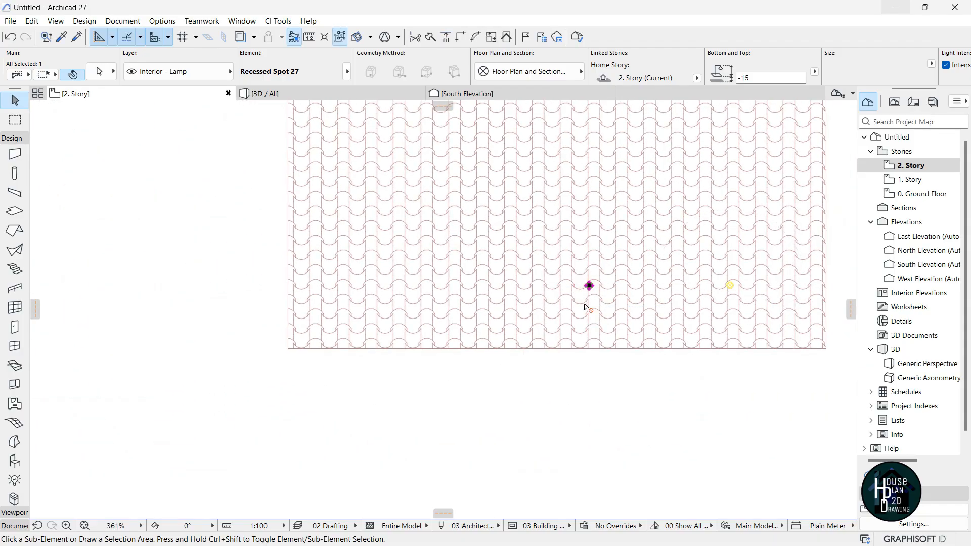
key("ctrl+shift+d")
scroll(595, 281, "up", 3)
scroll(594, 281, "down", 3)
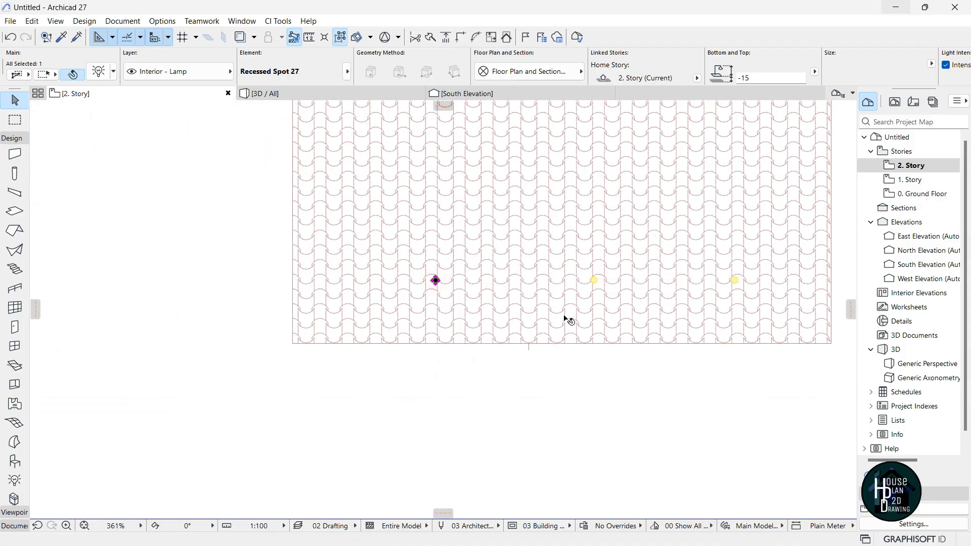
Move the middle recessed spot about 75 mm horizontally towards the westernmost spot to even out the spacing, and clear the selection.
scroll(586, 296, "up", 3)
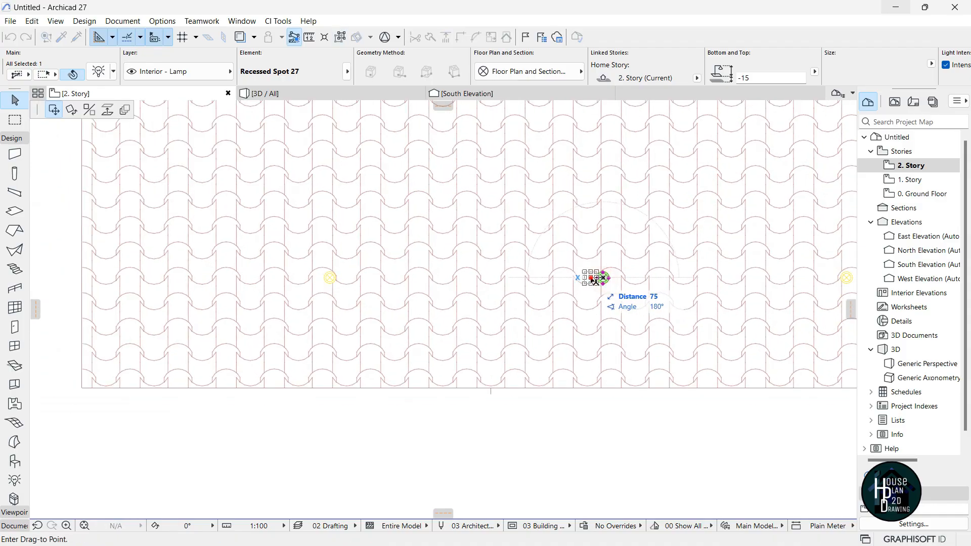
left_click(589, 277)
scroll(541, 290, "down", 5)
key("Escape")
scroll(579, 292, "up", 3)
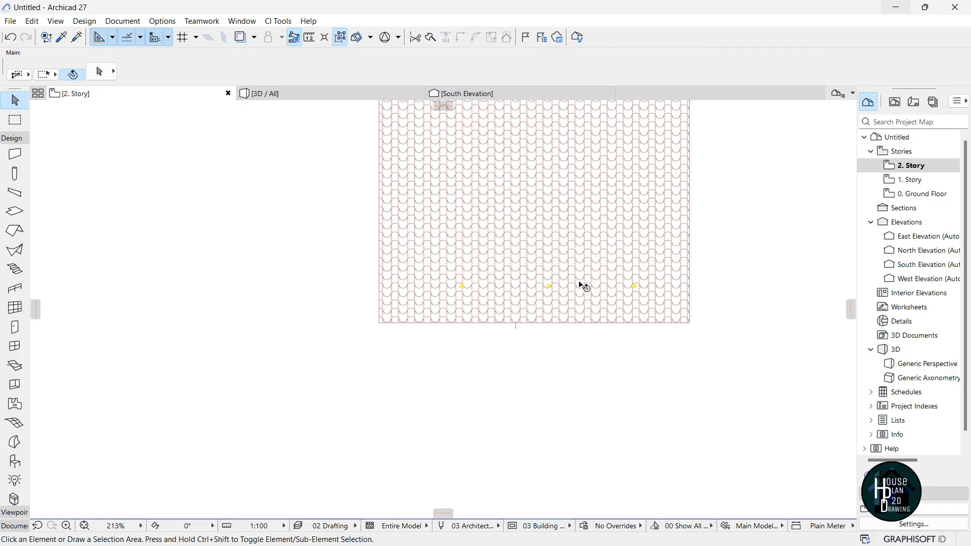
In the 3D view, place one Recessed Spot 27 on the underside of the balcony slab above the entrance door.
left_click(333, 96)
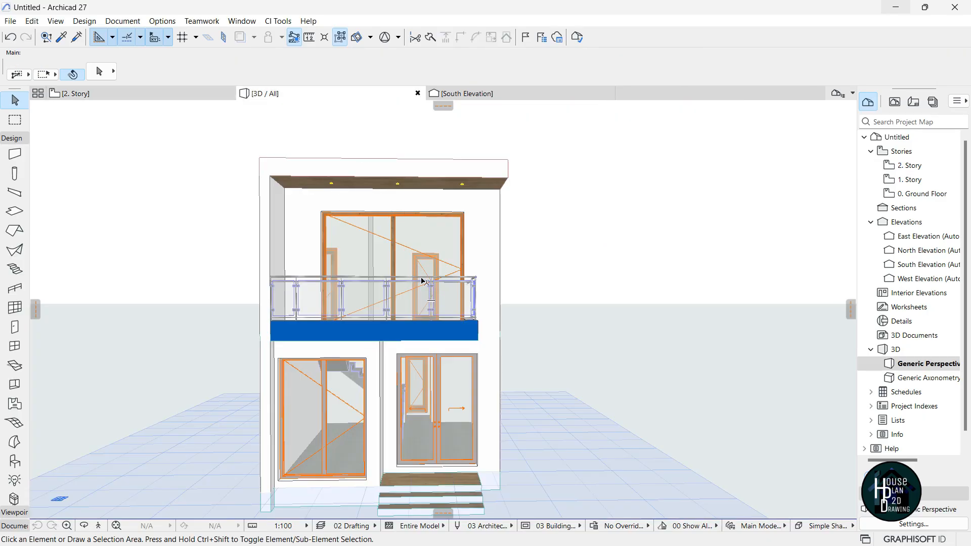
left_click(106, 526)
key("Up")
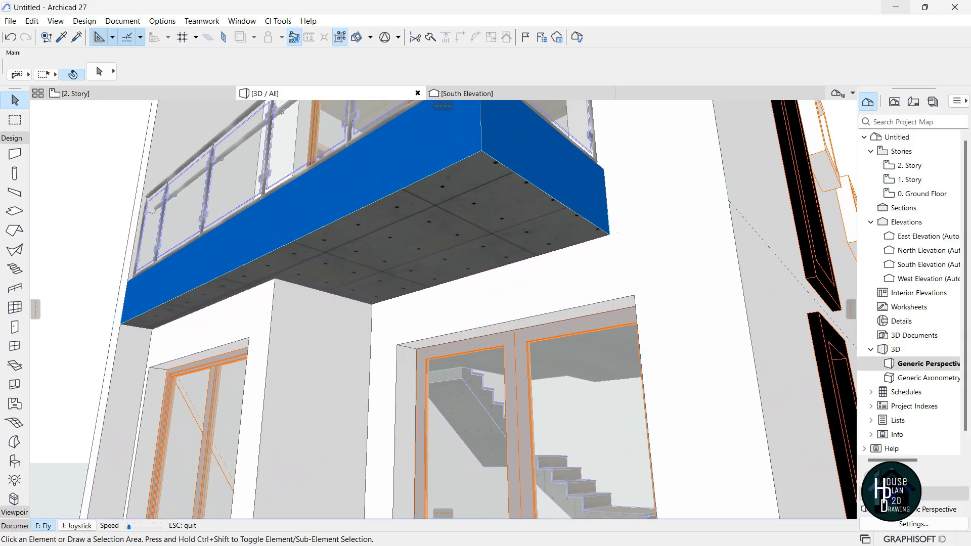
key("Escape")
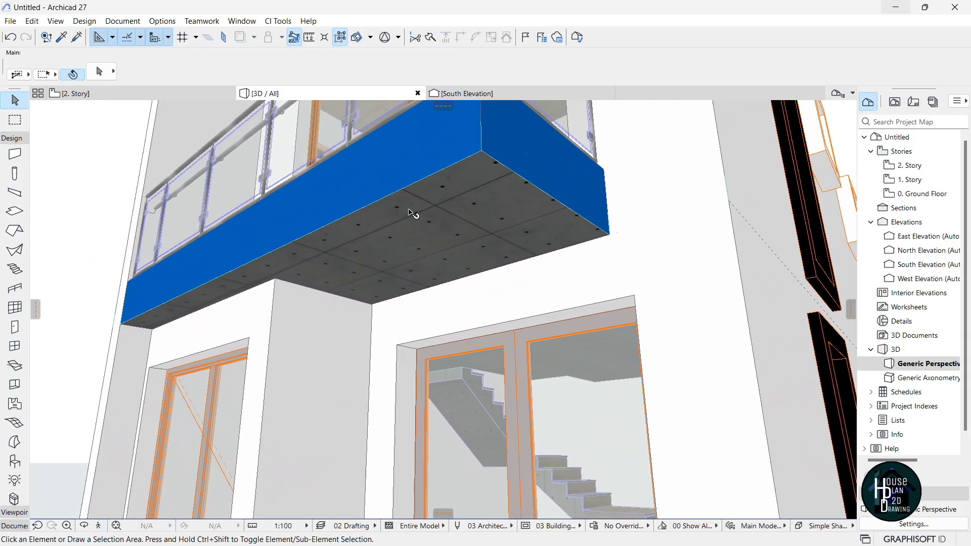
left_click(14, 480)
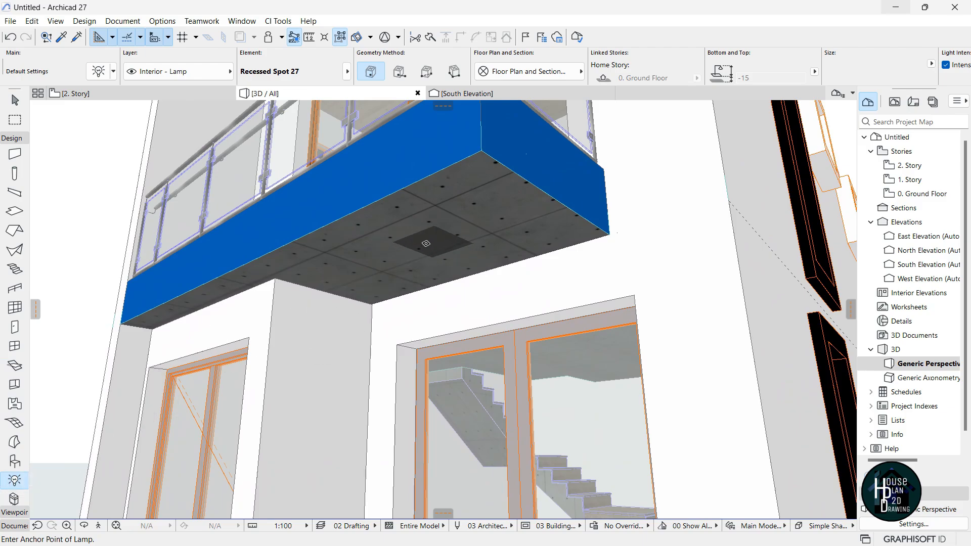
left_click(398, 278)
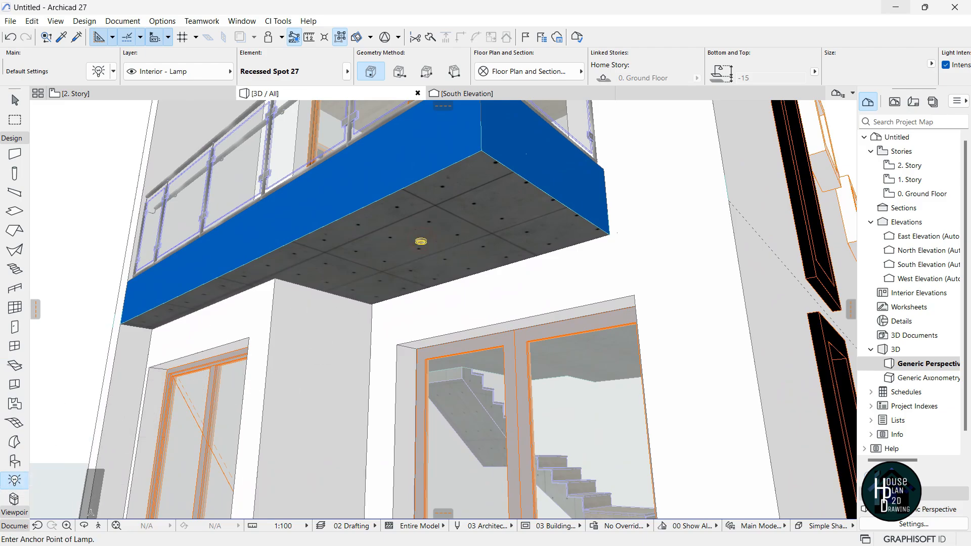
Override the balcony slab's bottom surface with Wood - Pine Grained Horizontal, apply it and clear the selection.
left_click(99, 526)
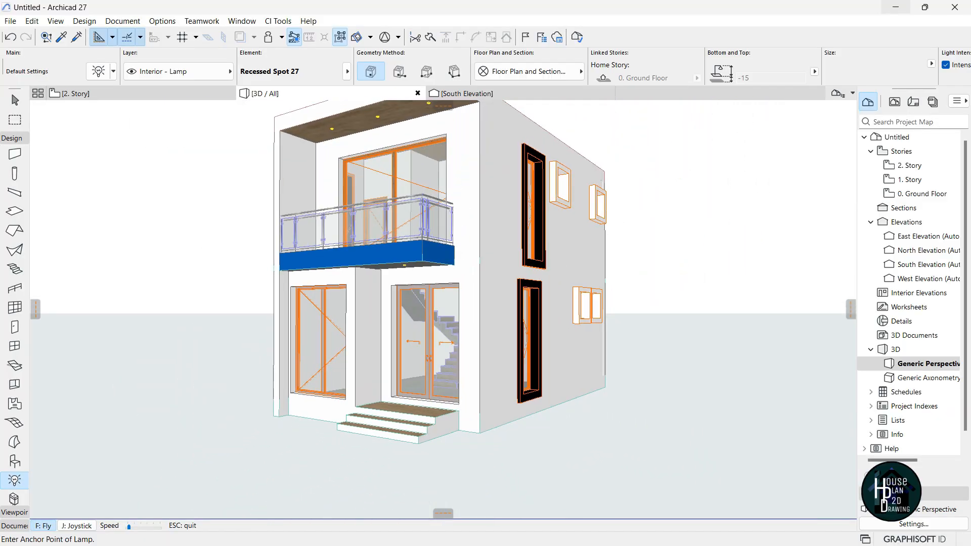
key("Up")
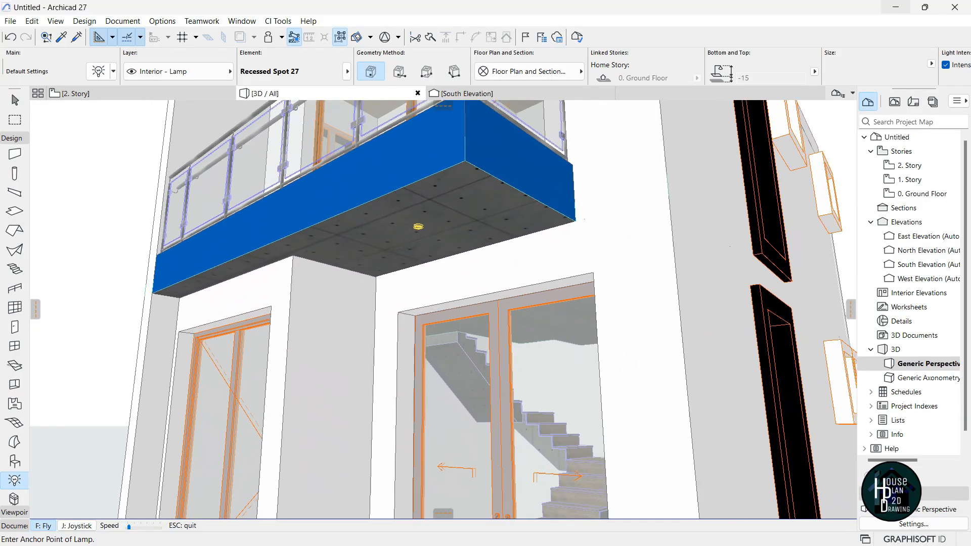
key("Escape")
key("Escape")
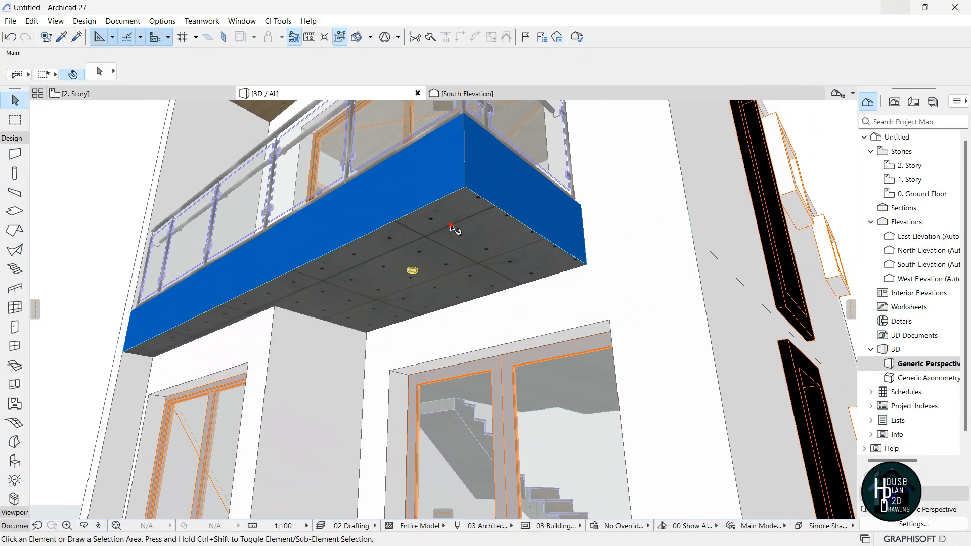
left_click(458, 246)
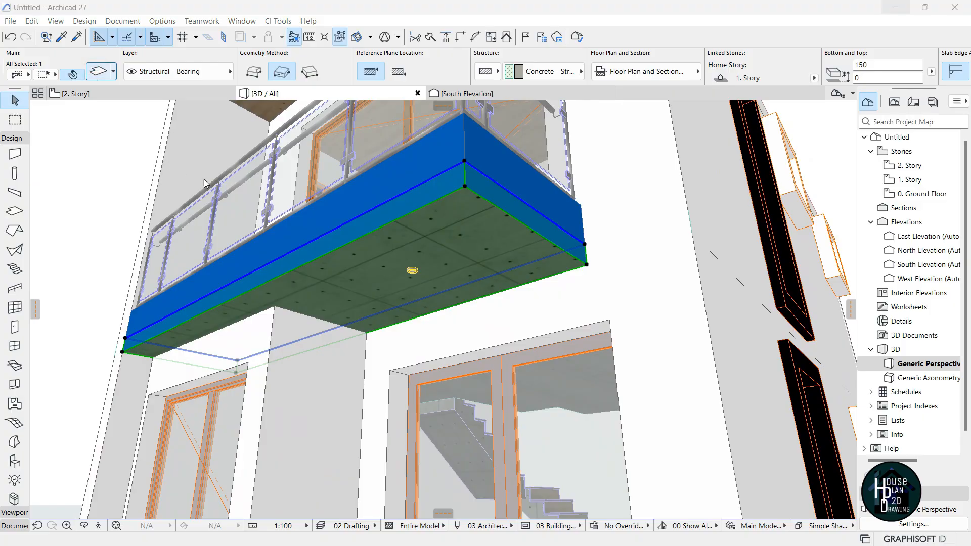
key("ctrl+t")
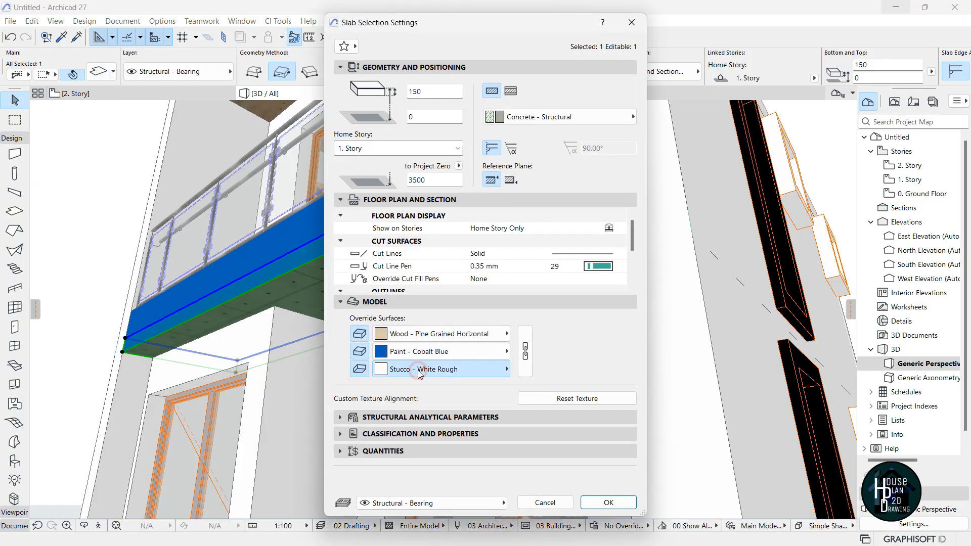
left_click(419, 373)
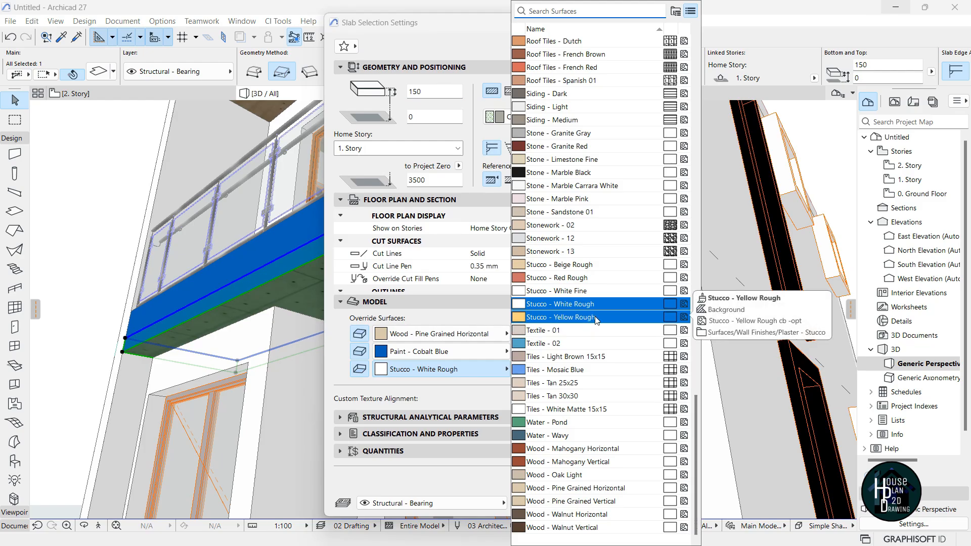
type("woo")
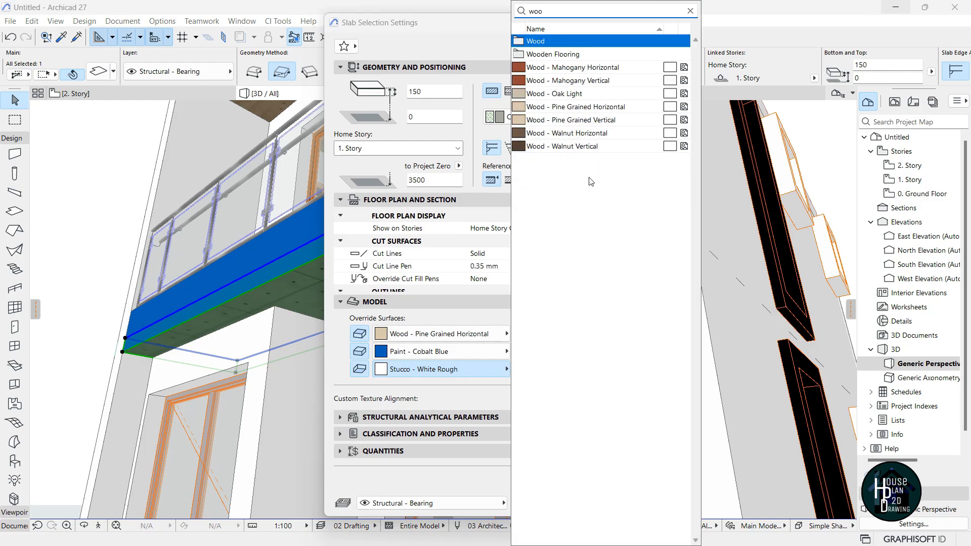
left_click(578, 107)
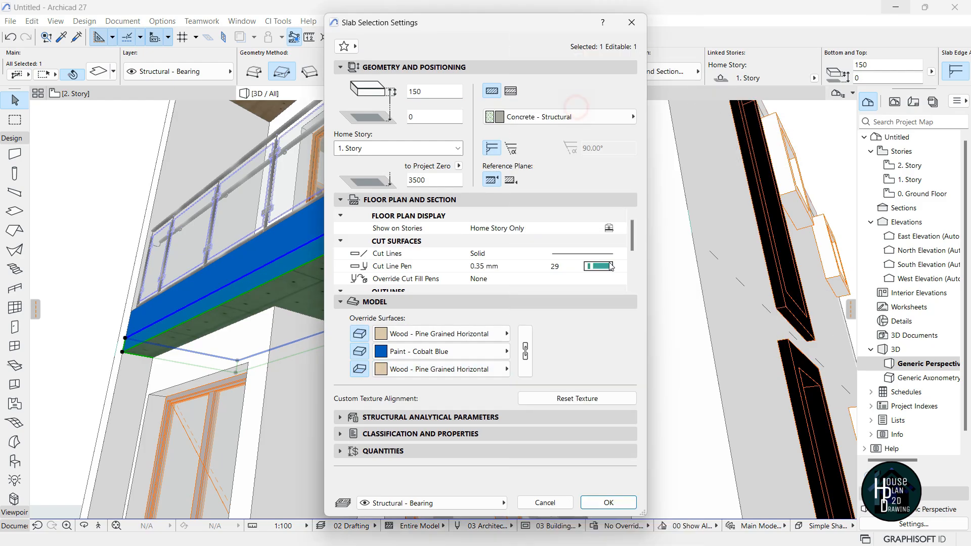
left_click(608, 502)
key("Escape")
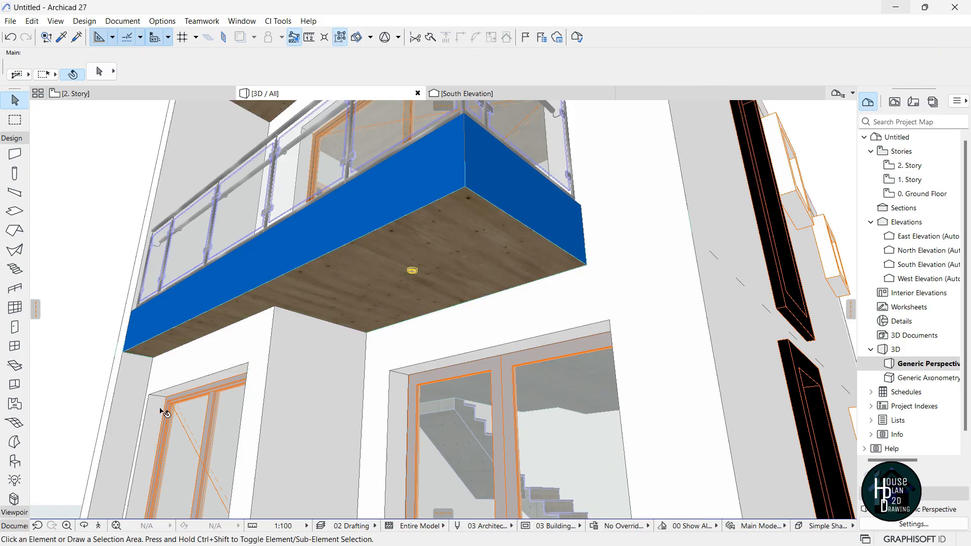
Fly back from the house to examine the balcony underside and the overall front and side in 3D.
left_click(108, 525)
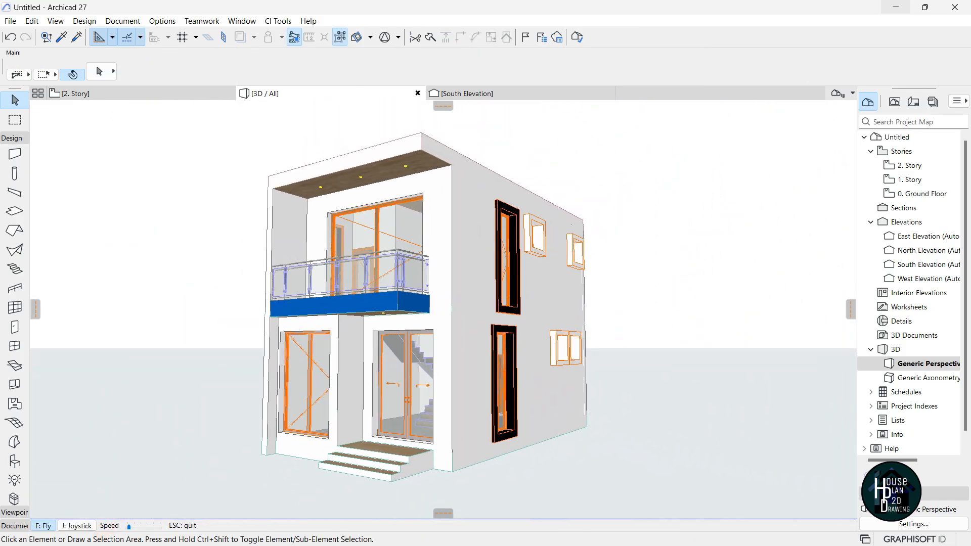
key("Up")
key("Down")
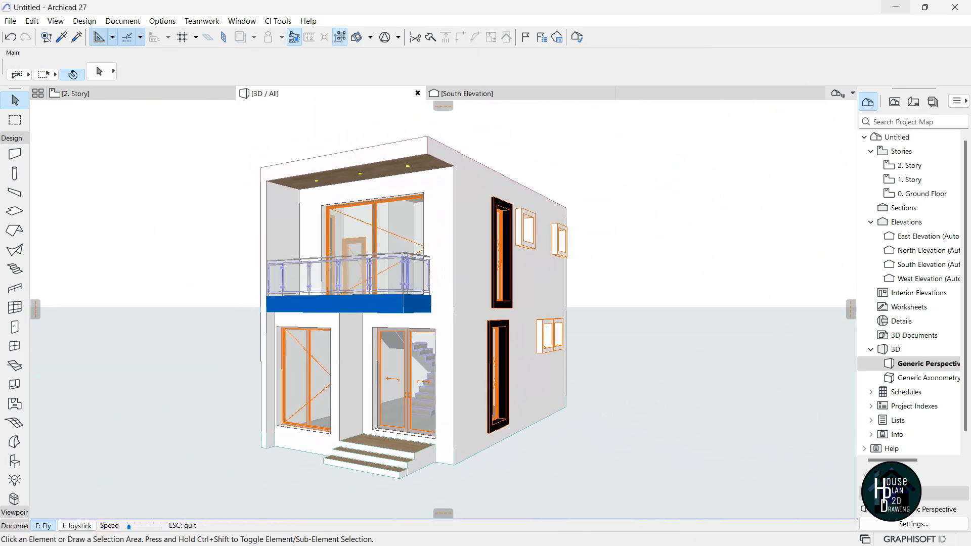
key("Left")
key("Escape")
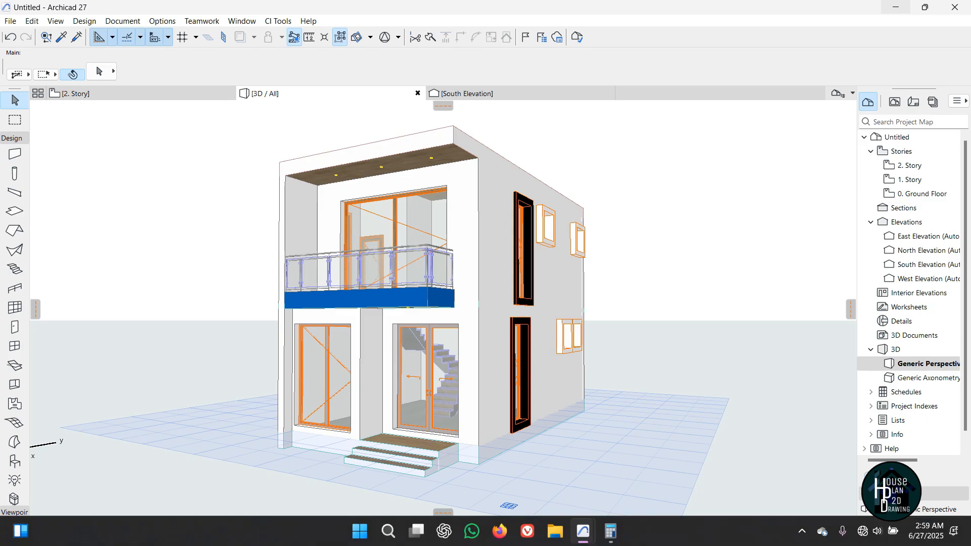
Switch to the Sierra Duplex project and fly around its 3D model to examine the facade cladding and window surrounds.
mouse_move(589, 537)
left_click(516, 473)
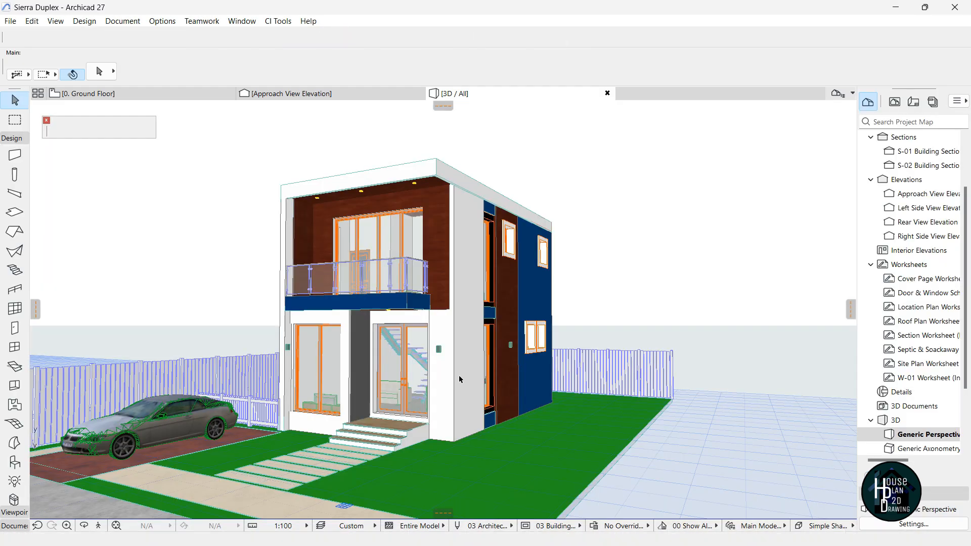
left_click(99, 527)
key("Up")
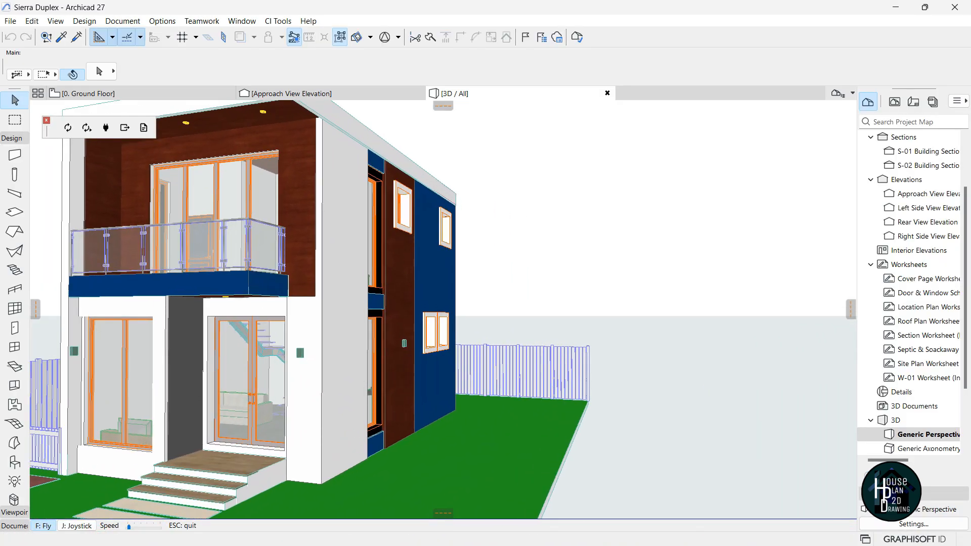
key("Down")
key("Right")
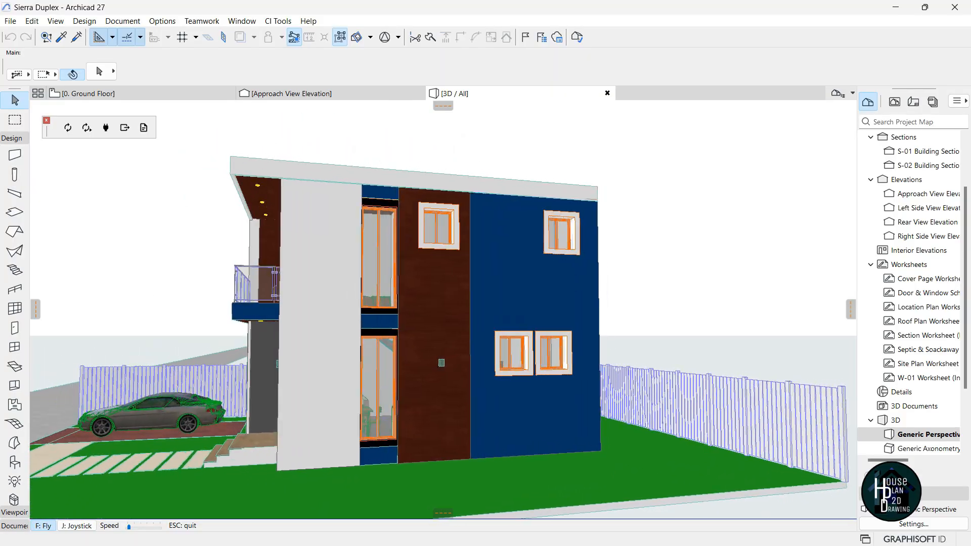
key("Right")
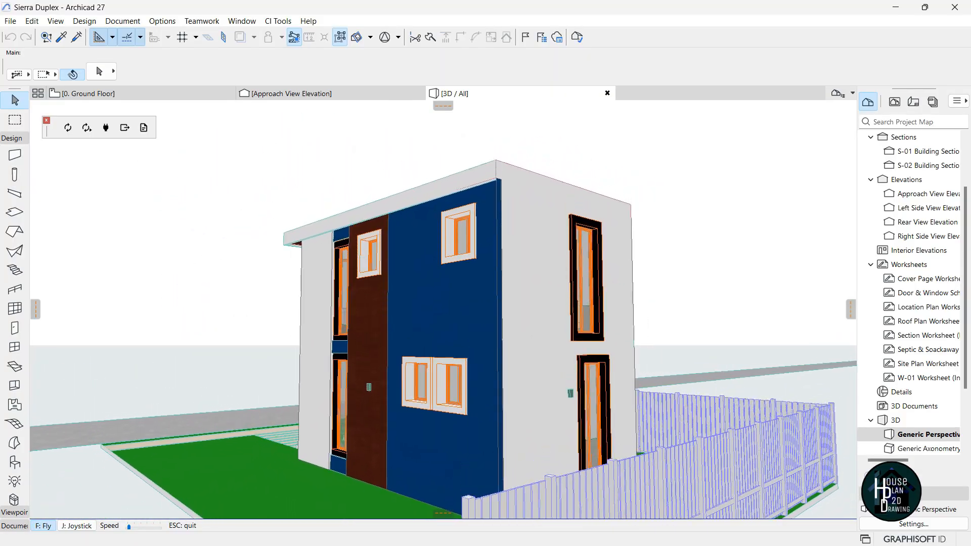
Fly around the Sierra Duplex front and side, and select the brown side cladding to identify its element type.
key("Up")
key("Left")
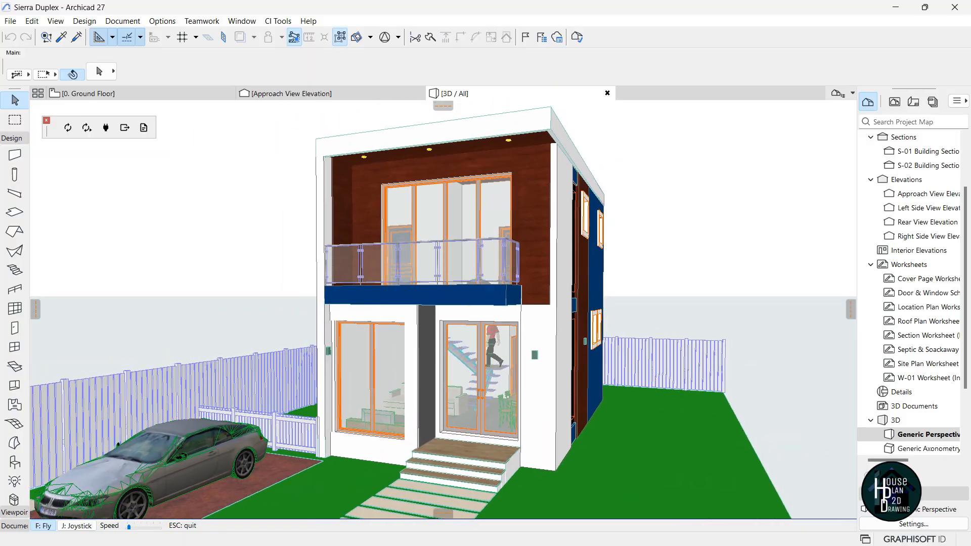
key("Escape")
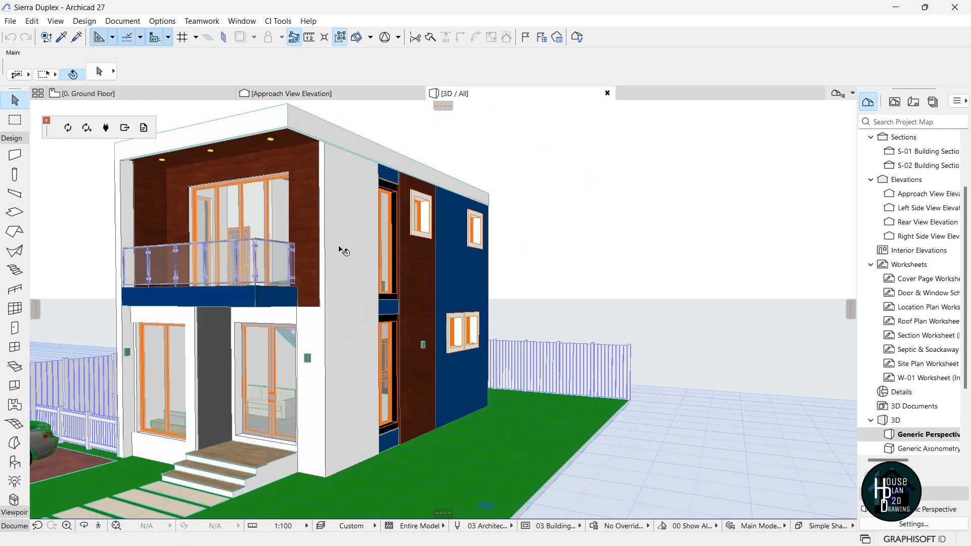
left_click(344, 251)
key("Escape")
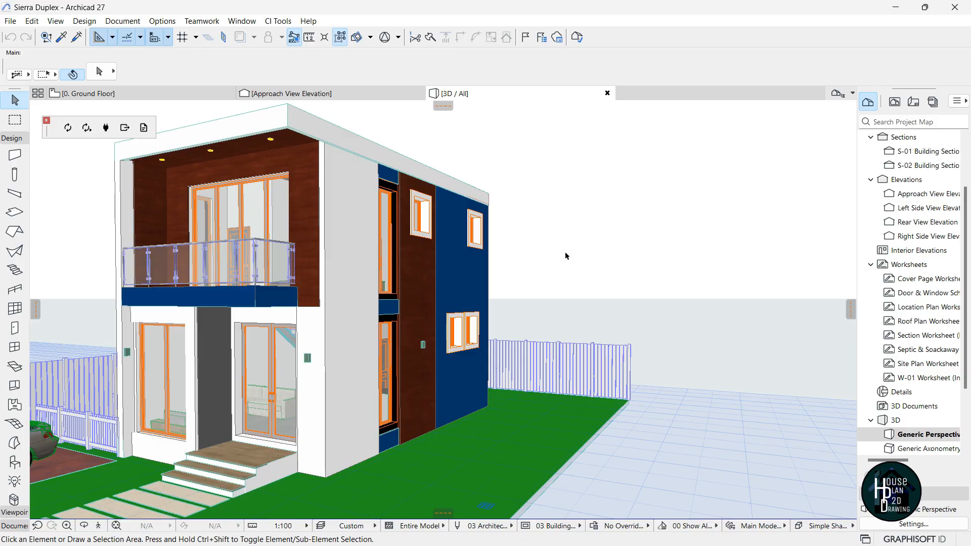
left_click(417, 293)
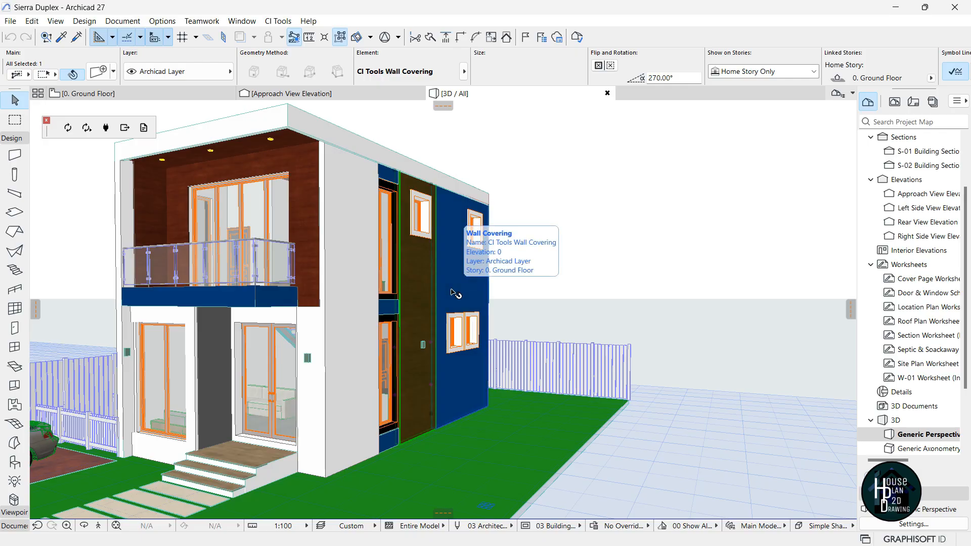
key("Escape")
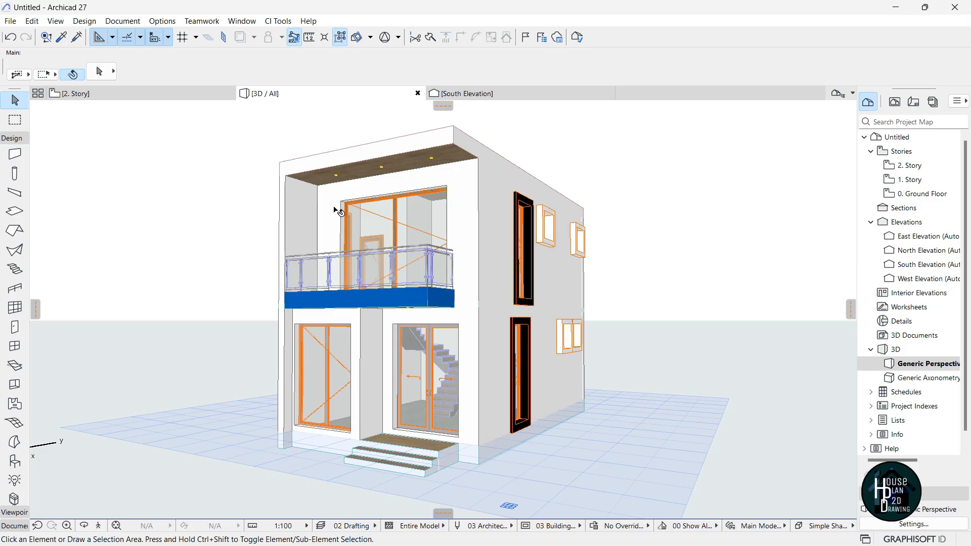
In the Untitled project, override the balcony-facing surface of the upper front wall with Wood - Mahogany Horizontal and clear the selection.
left_click(424, 183)
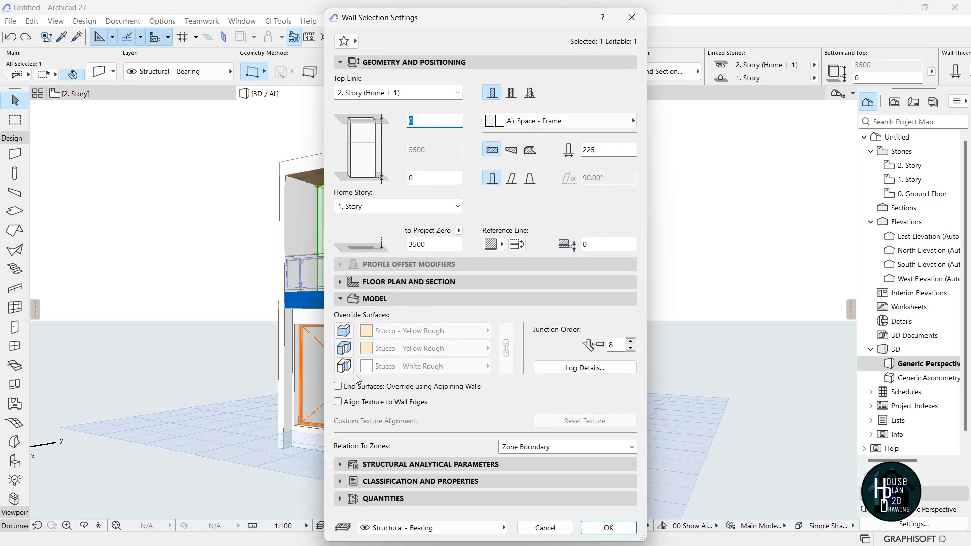
left_click(415, 367)
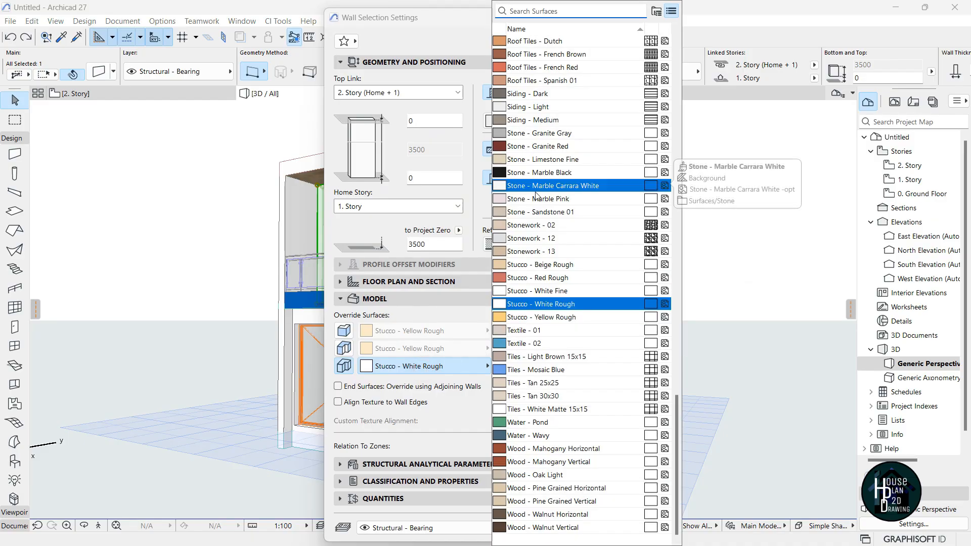
type("wood")
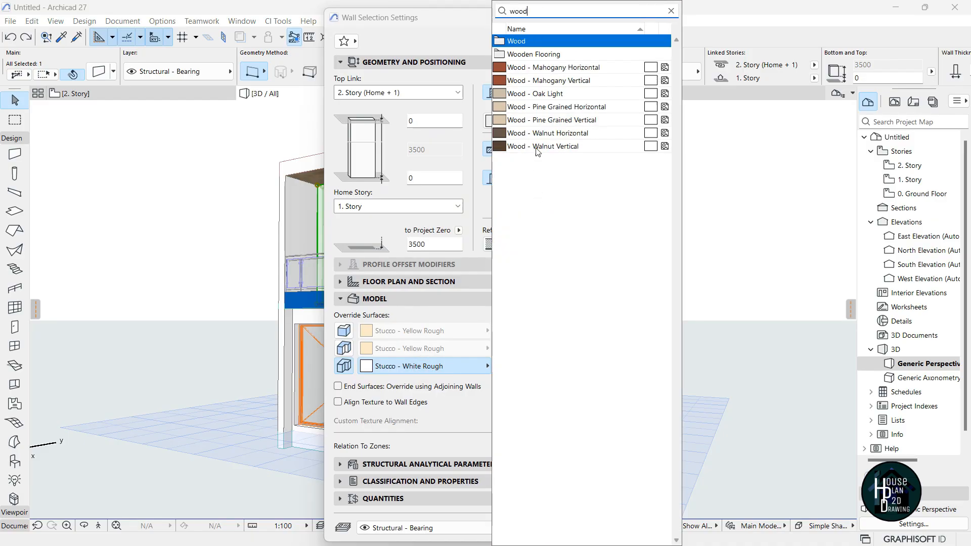
left_click(579, 68)
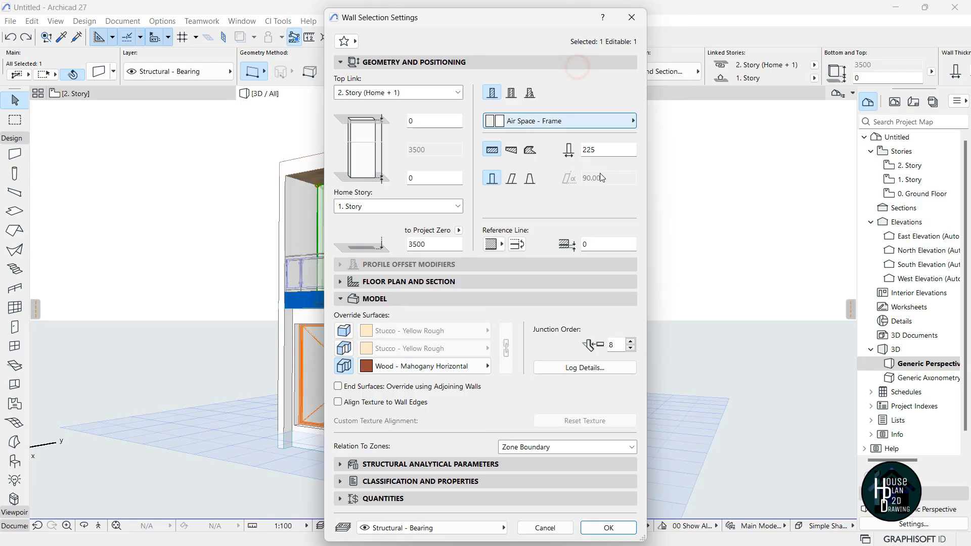
left_click(609, 528)
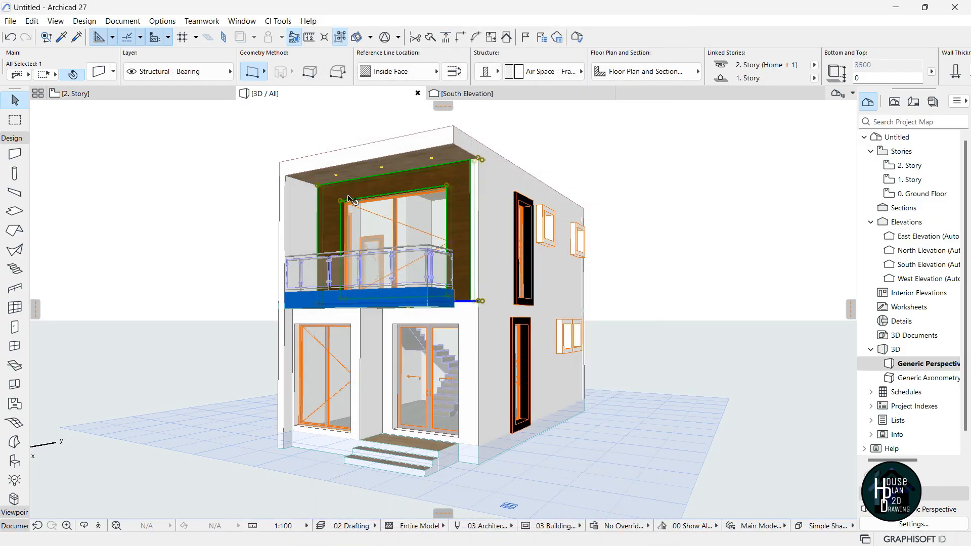
key("Escape")
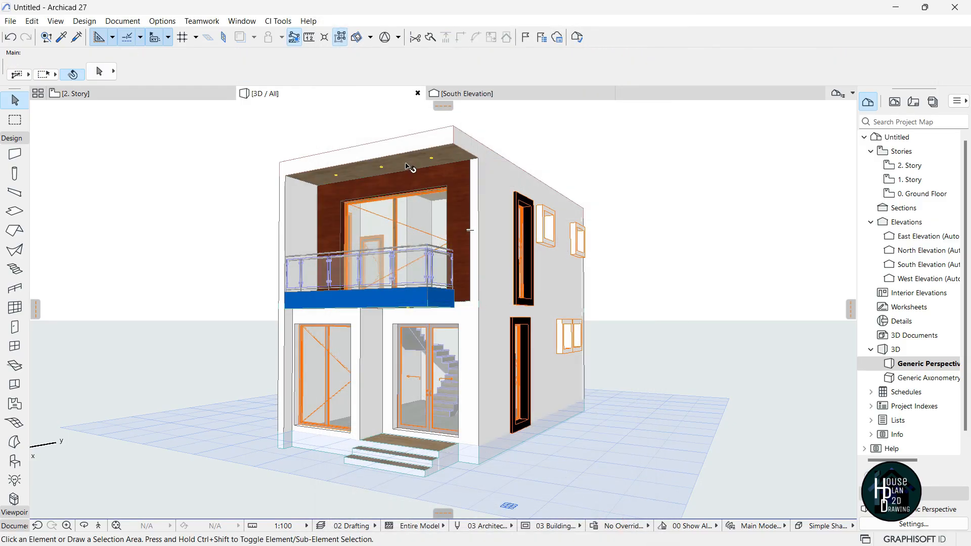
Override the roof's bottom surface with Wood - Mahogany Horizontal and apply it.
left_click(406, 165)
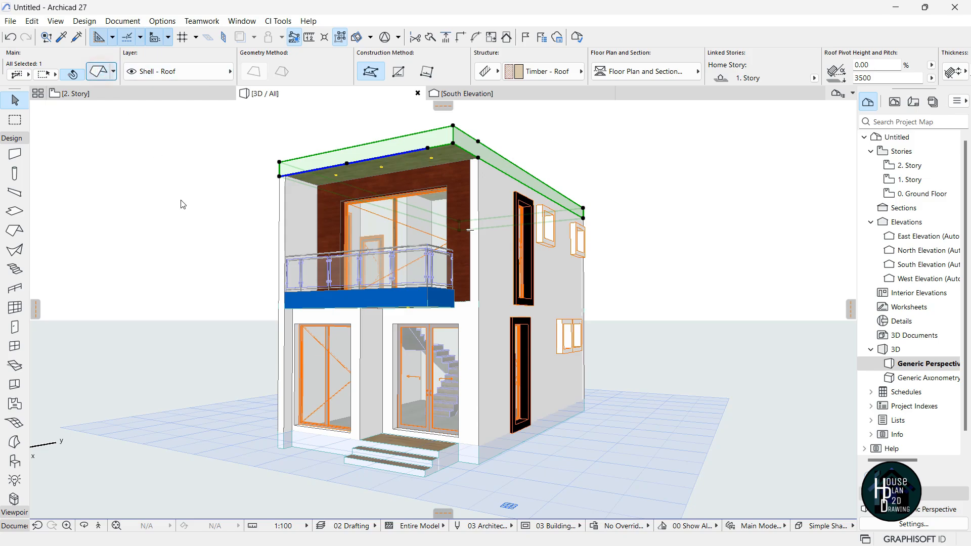
key("ctrl+t")
left_click(359, 336)
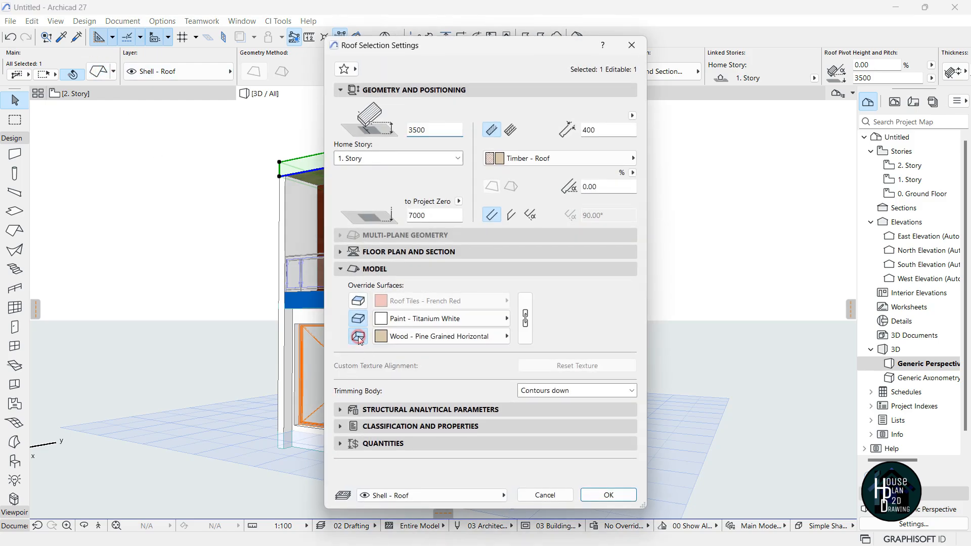
left_click(438, 338)
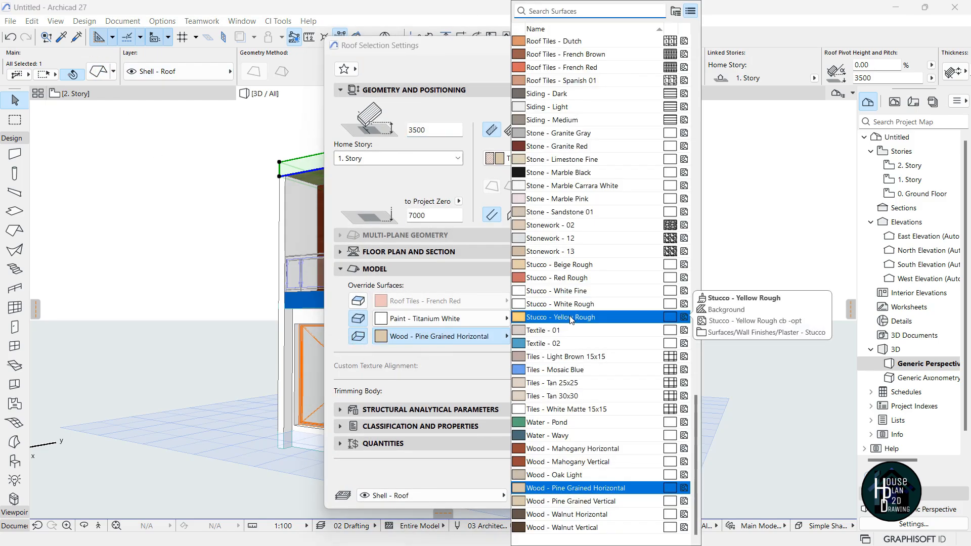
type("woo")
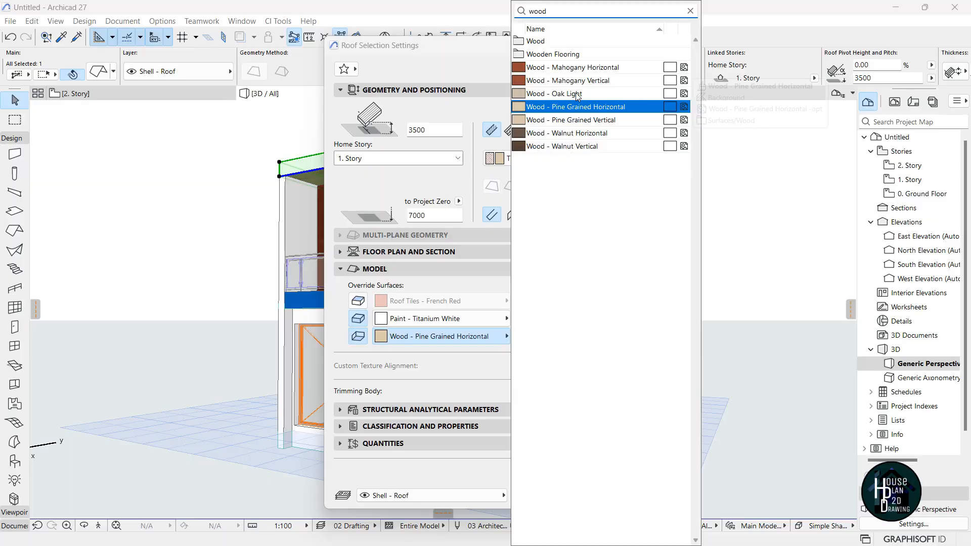
type("d")
left_click(571, 67)
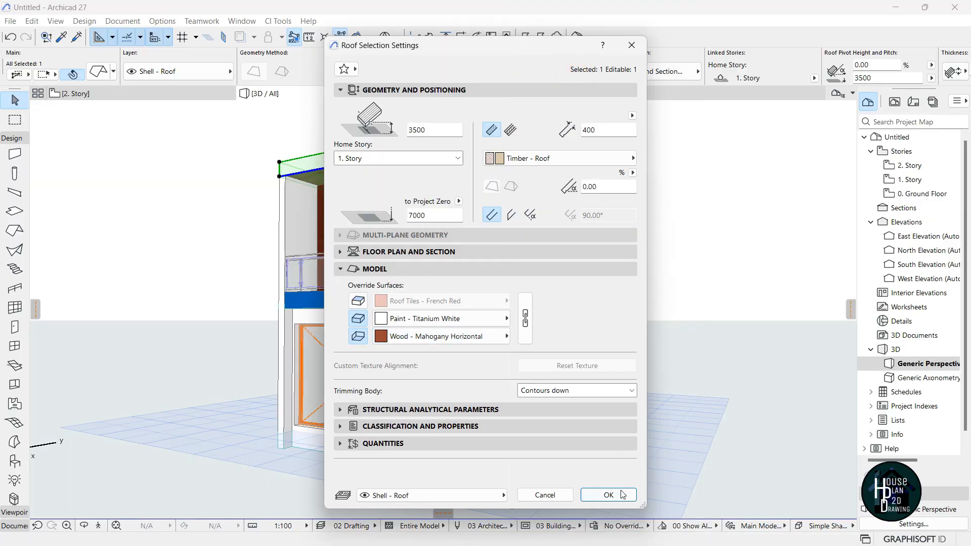
left_click(608, 495)
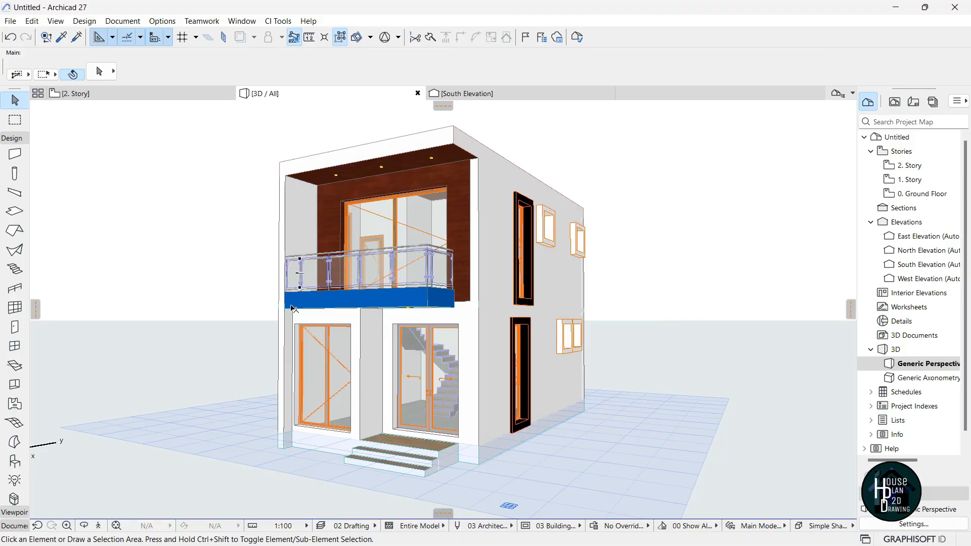
Using the balcony side wall's settings and an Outside Face reference line, draw a wall about 964 mm long along it from the inner corner.
left_click(97, 530)
key("Up")
key("Up")
key("Up")
key("Up")
key("Up")
key("Up")
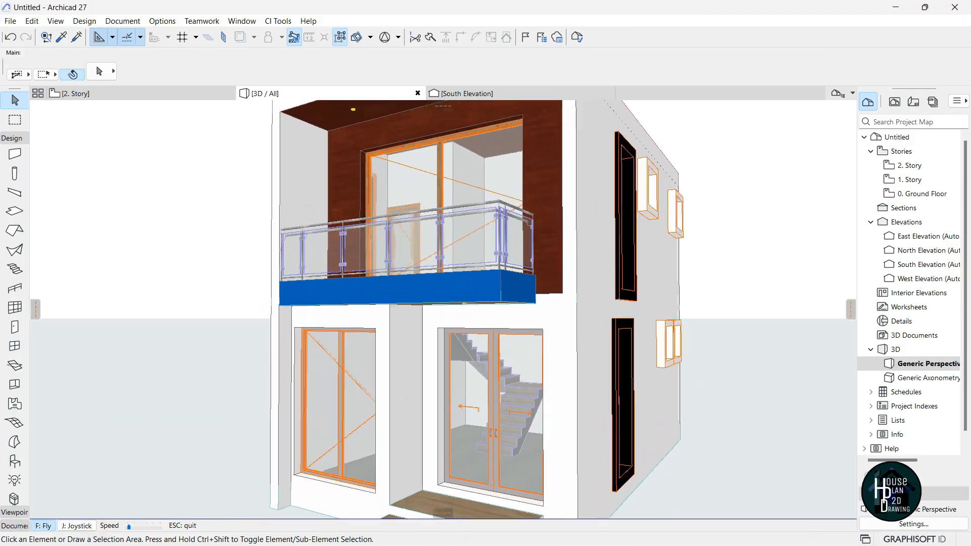
key("Up")
key("Up")
key("Up")
key("Up")
key("Up")
key("Up")
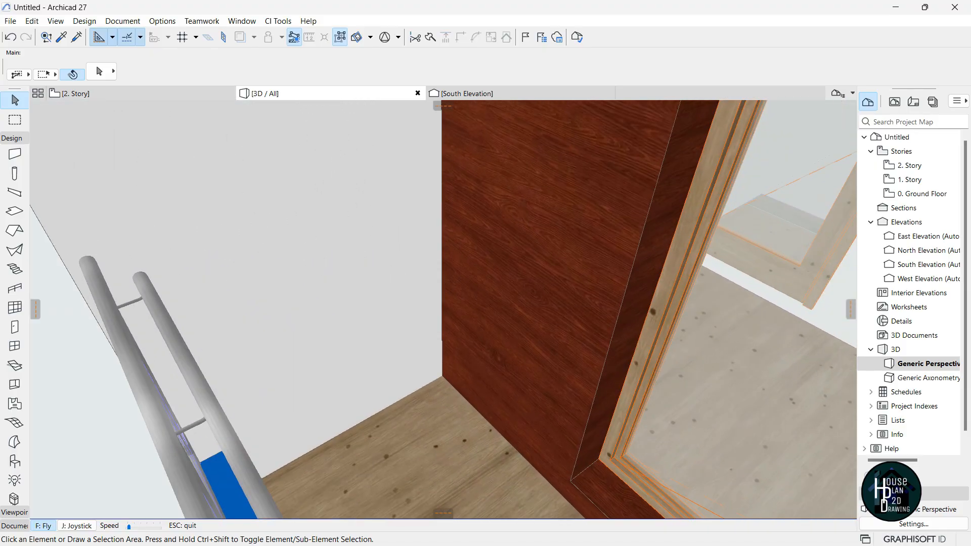
key("Escape")
left_click(362, 252, "alt")
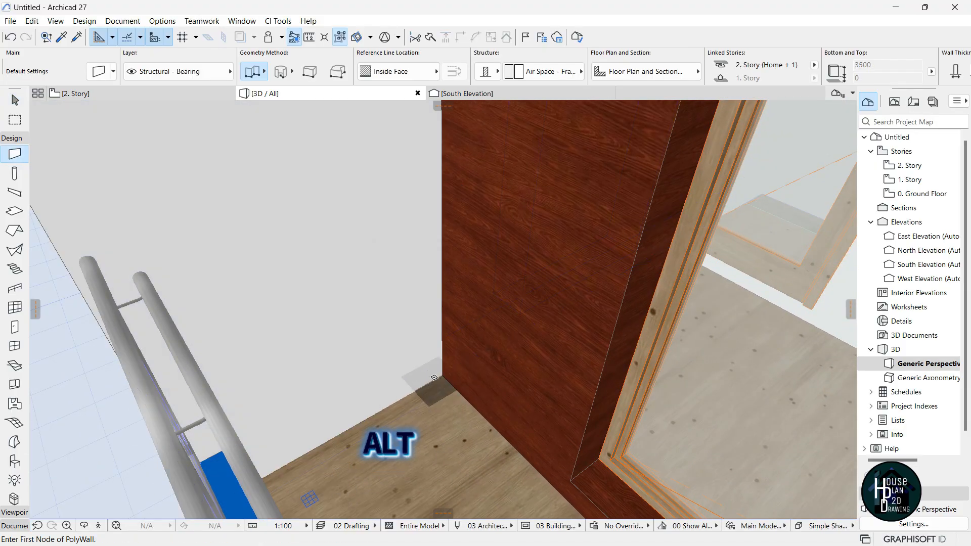
left_click(442, 377)
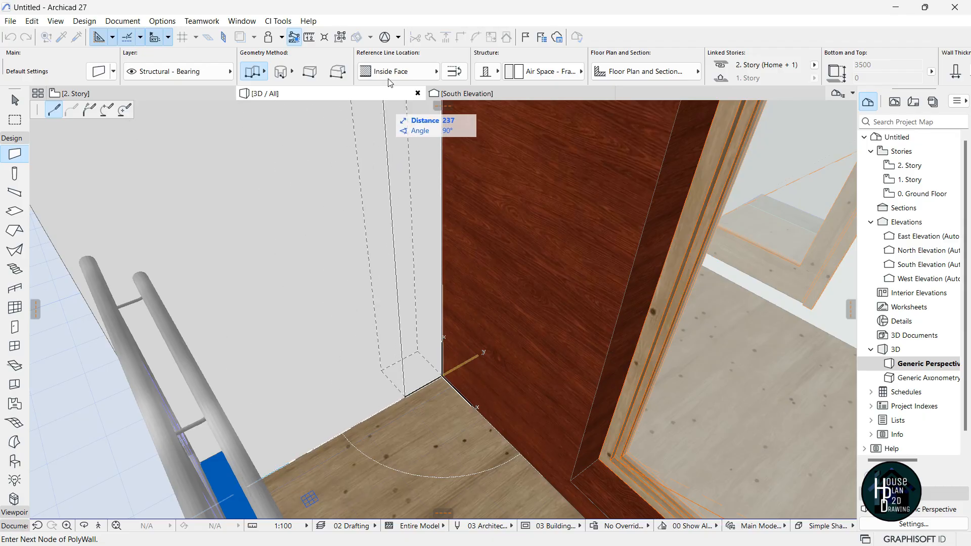
left_click(435, 71)
left_click(466, 75)
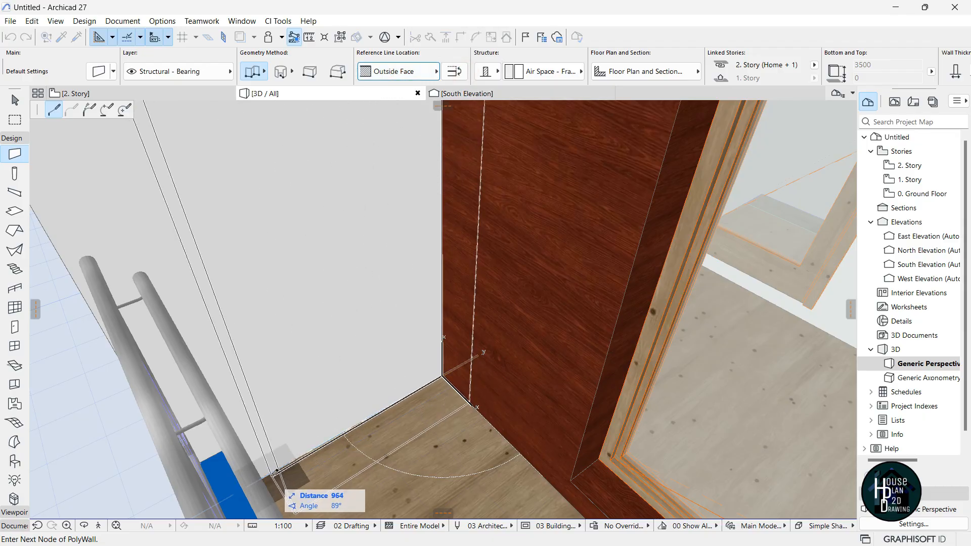
double_click(273, 471)
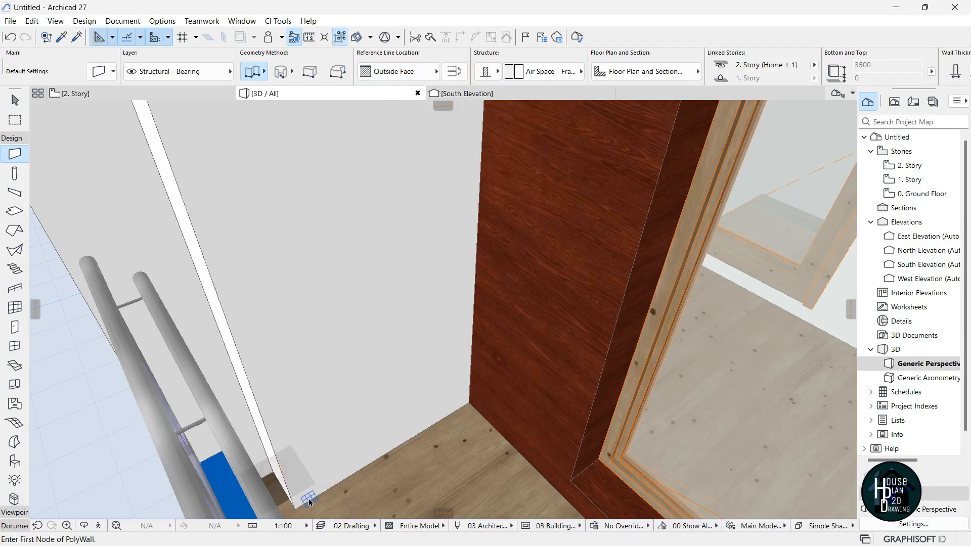
Select the new balcony lining wall and reduce its thickness to 25 mm.
left_click(386, 418, "shift")
scroll(862, 78, "down", 3)
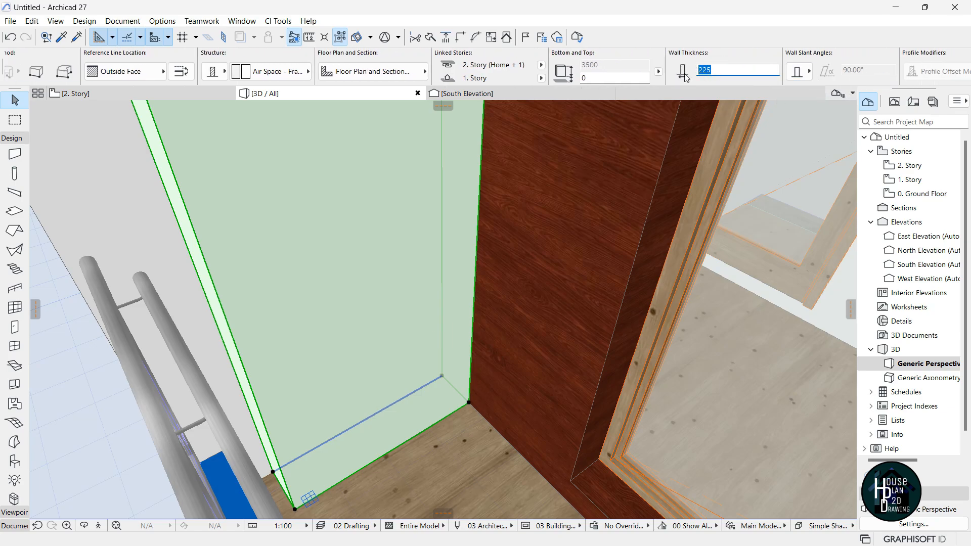
key("Return")
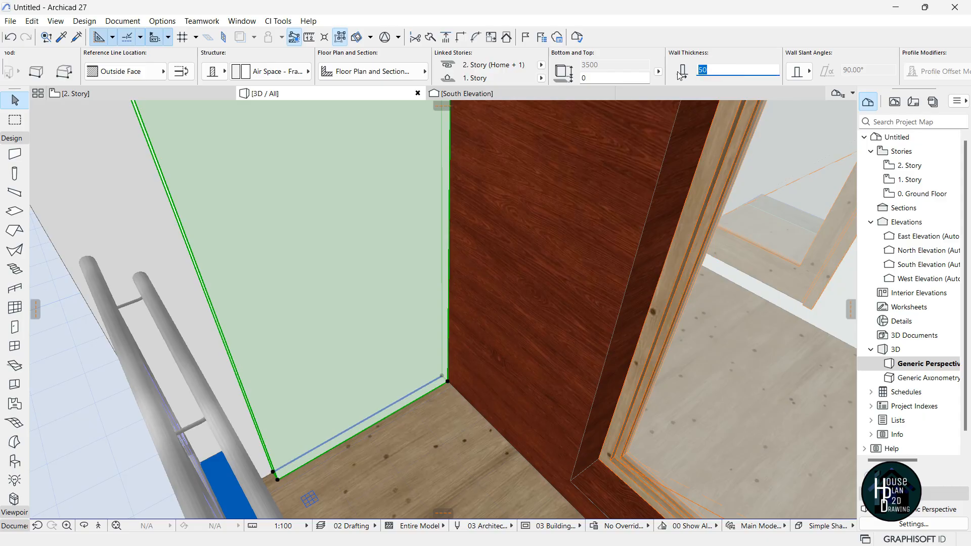
key("Return")
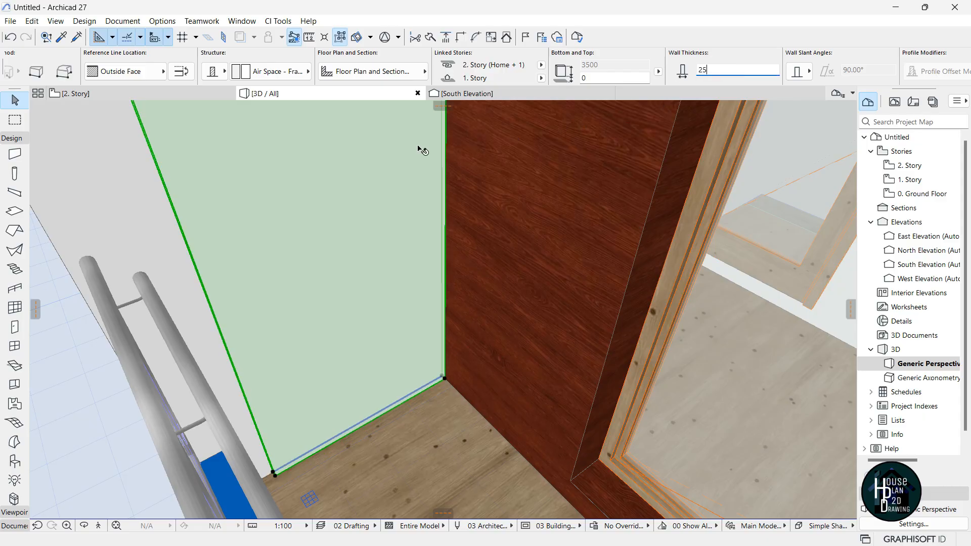
Override all surfaces of the thin balcony lining wall with linked Wood - Mahogany Horizontal, apply it and clear the selection.
left_click(98, 529)
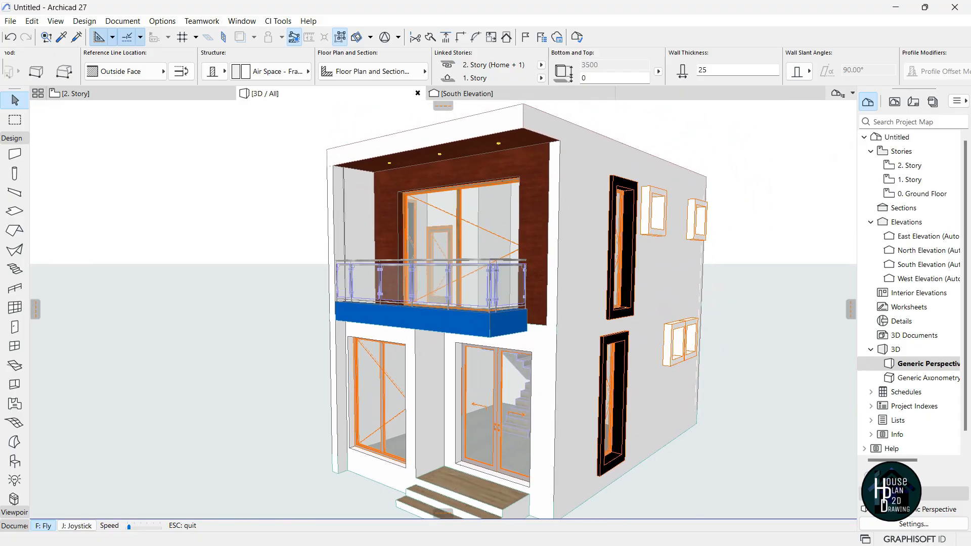
key("Escape")
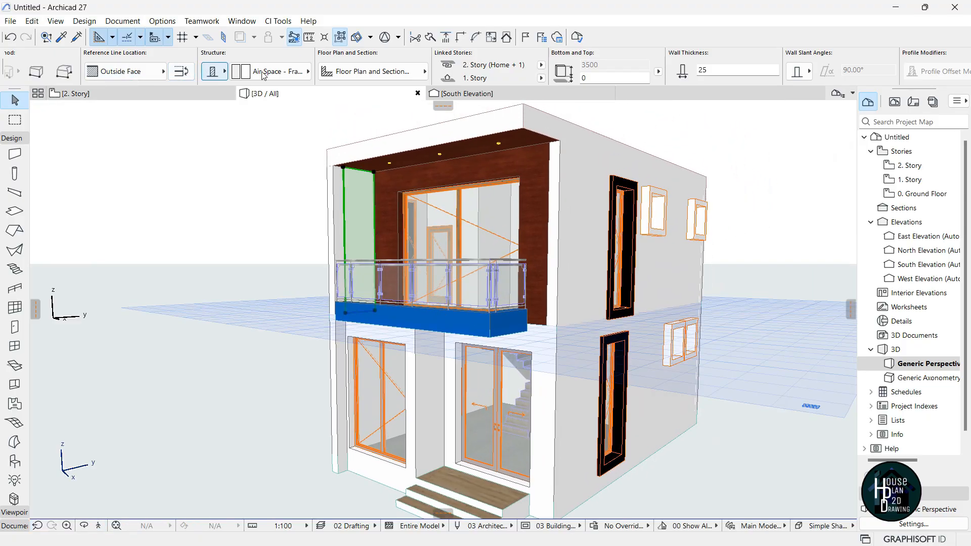
scroll(305, 72, "up", 4)
left_click(103, 75)
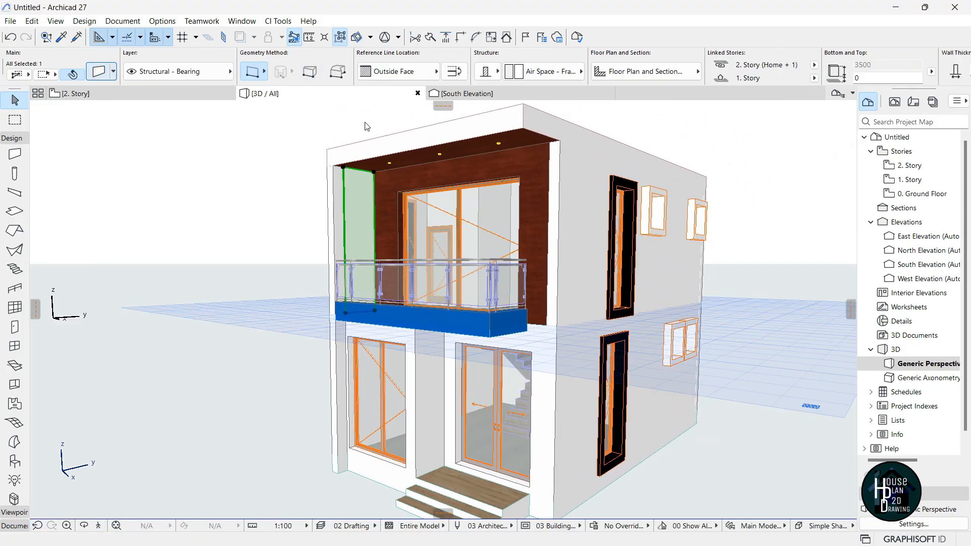
left_click(344, 366)
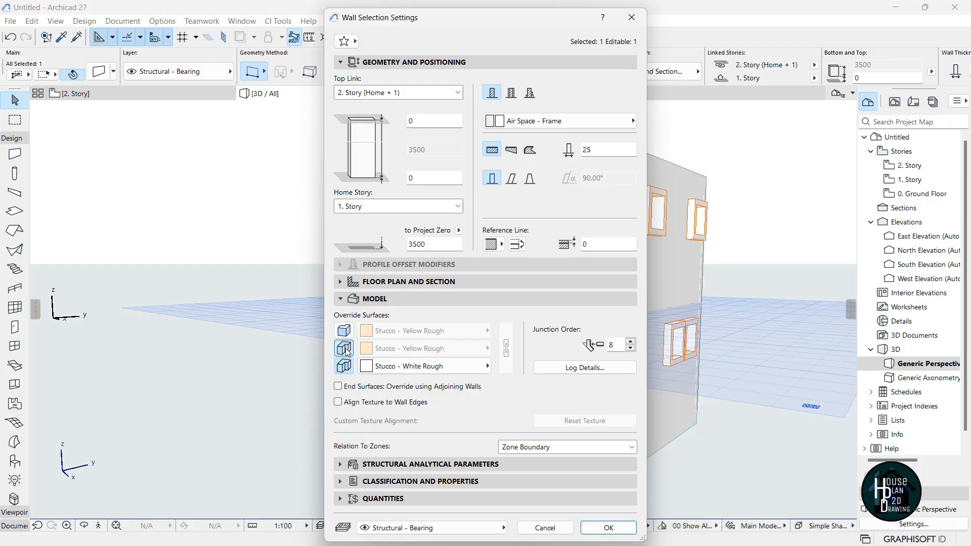
left_click(344, 348)
left_click(344, 331)
left_click(405, 331)
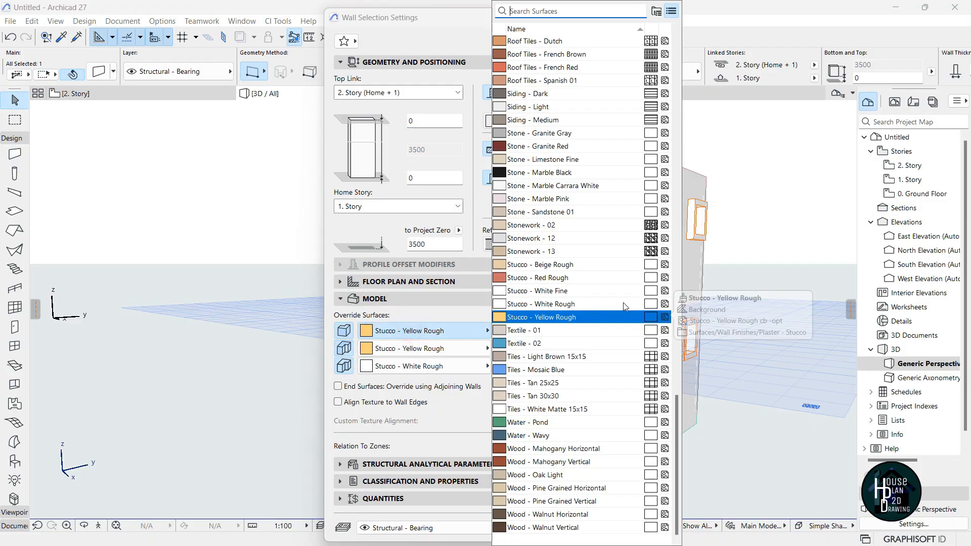
type("wood")
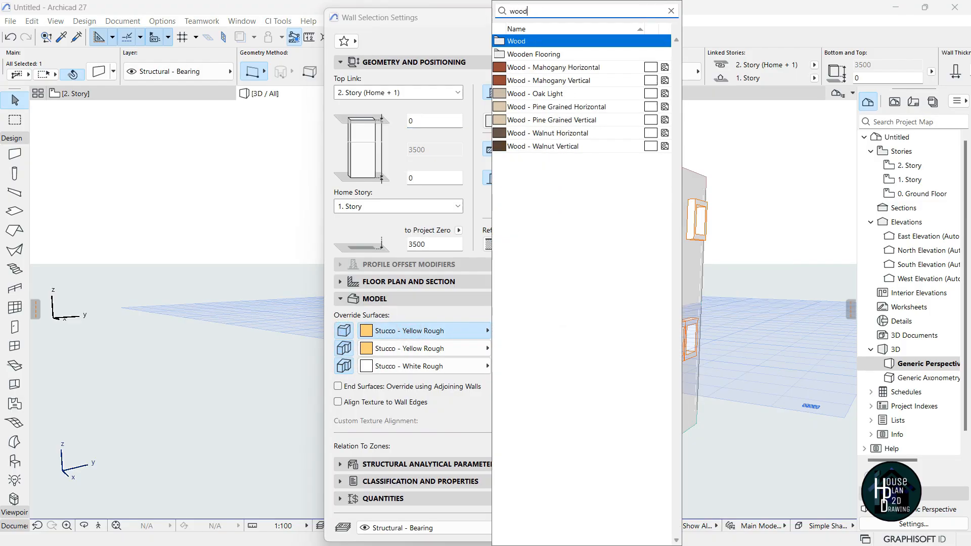
left_click(565, 69)
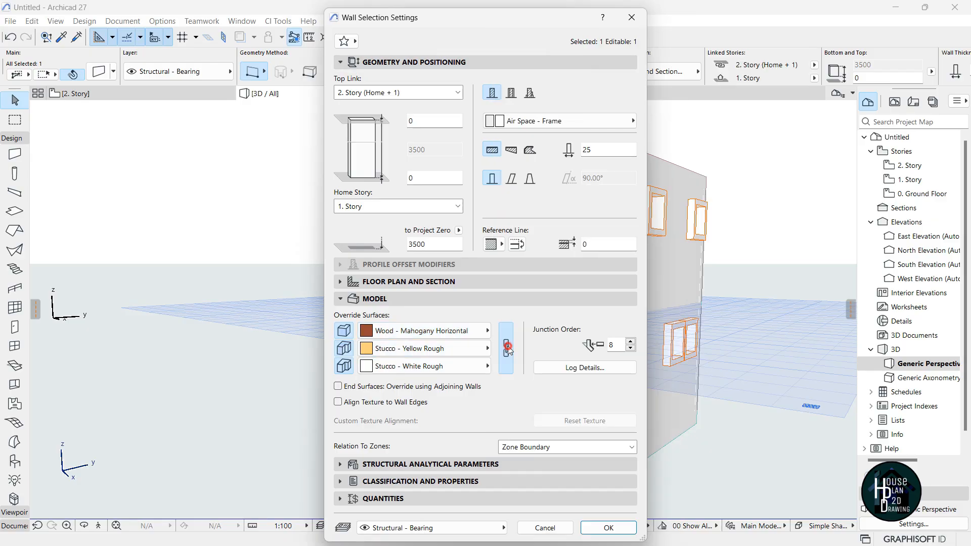
left_click(507, 348)
left_click(609, 527)
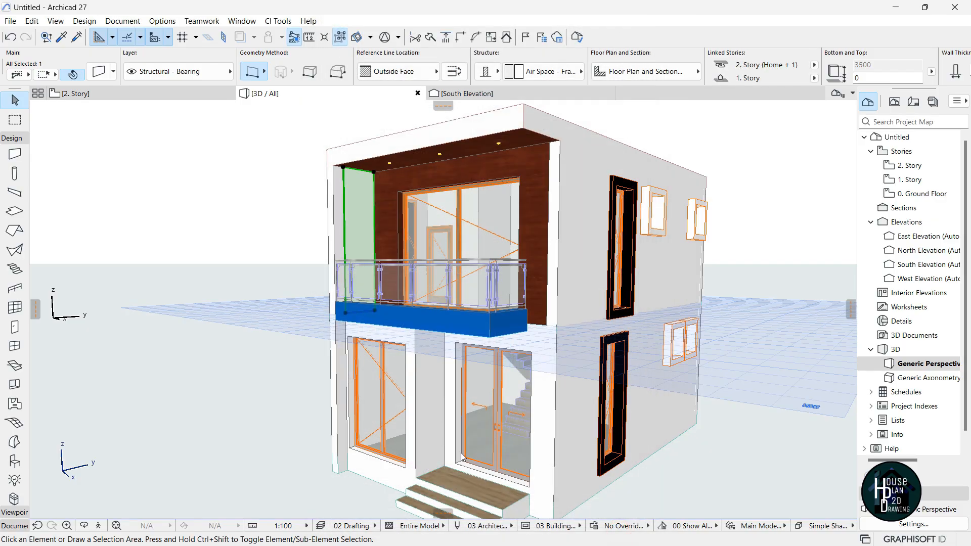
key("Escape")
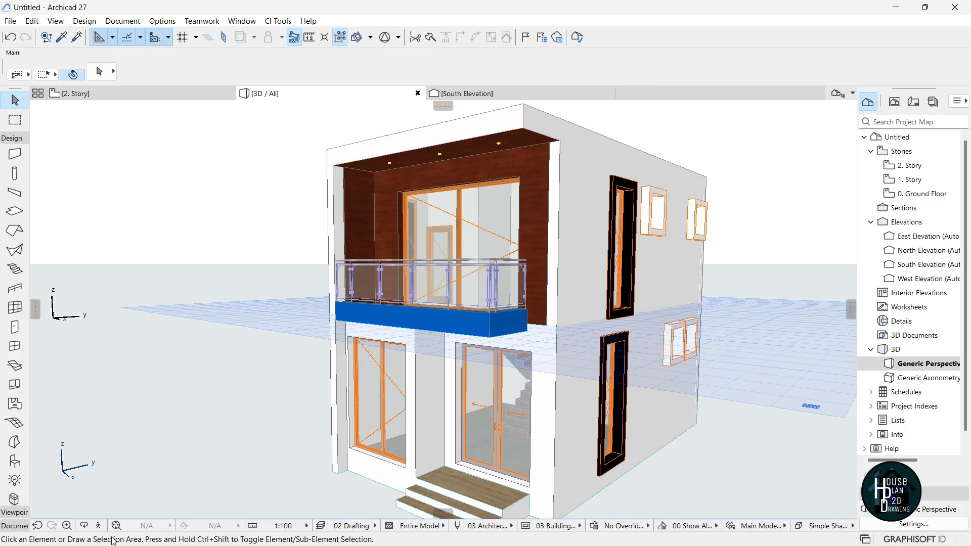
Examine the front facade and the clad balcony from a distance and up close.
left_click(99, 525)
key("Down")
key("Page_Down")
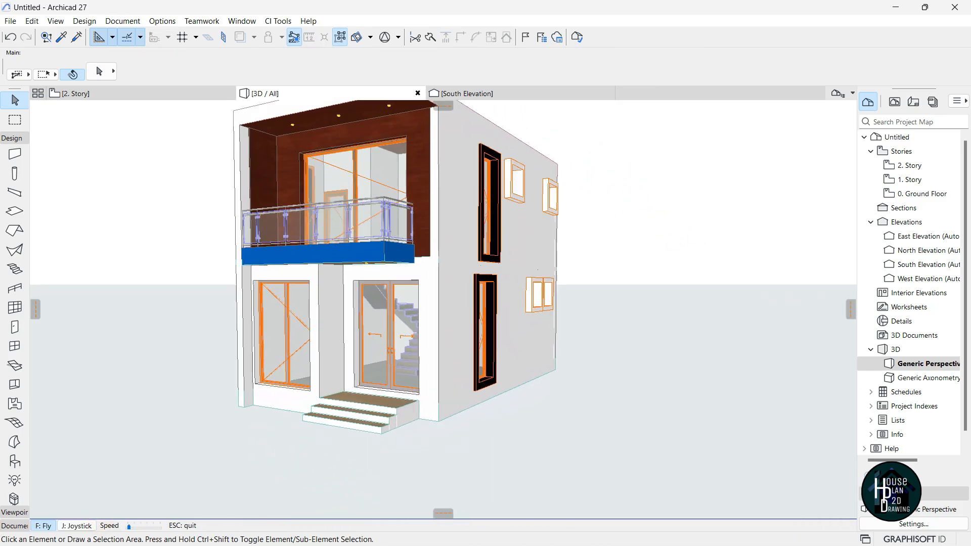
key("Up")
key("Escape")
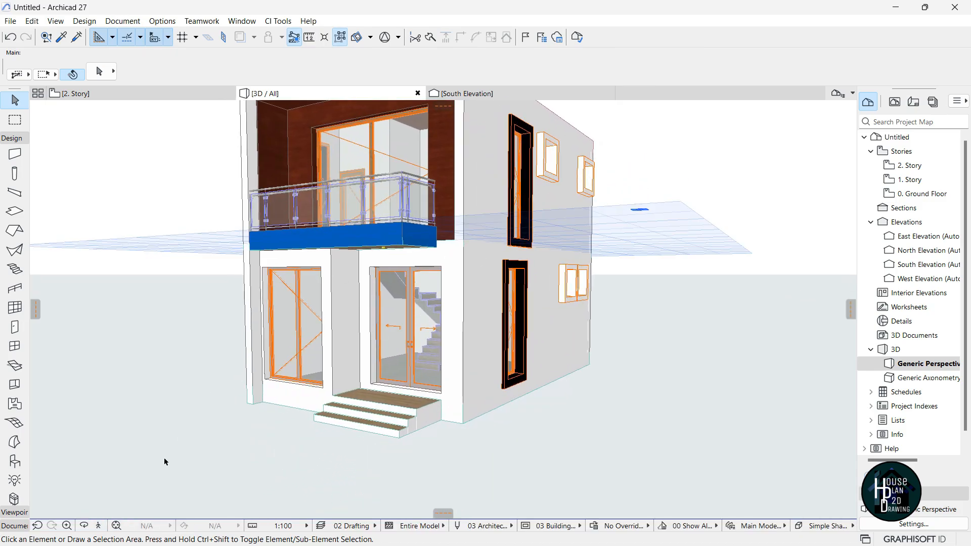
left_click(106, 525)
key("Up")
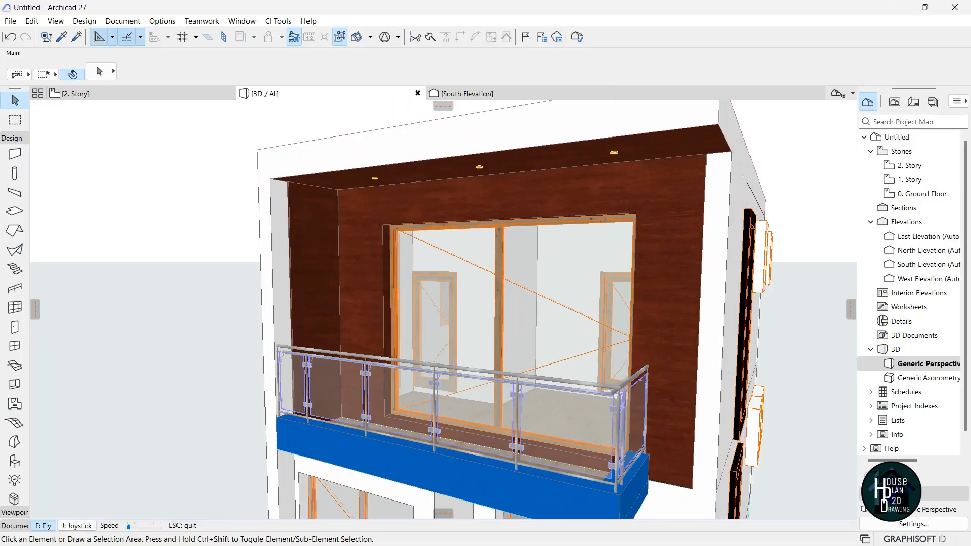
key("Escape")
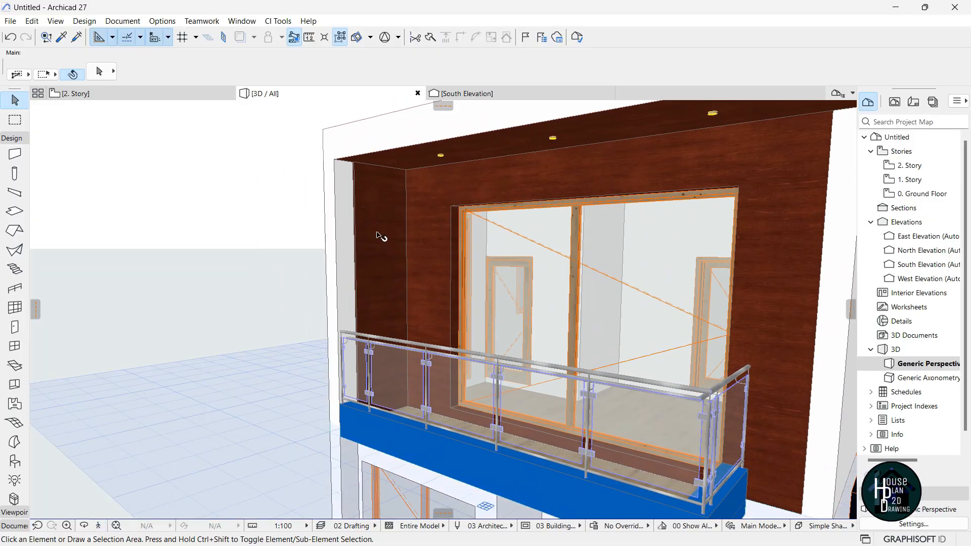
Using the balcony lining wall's settings, draw a wall about 950 mm long on the porch side wall, from the inner corner to its front edge.
left_click(383, 204, "alt")
left_click(98, 526)
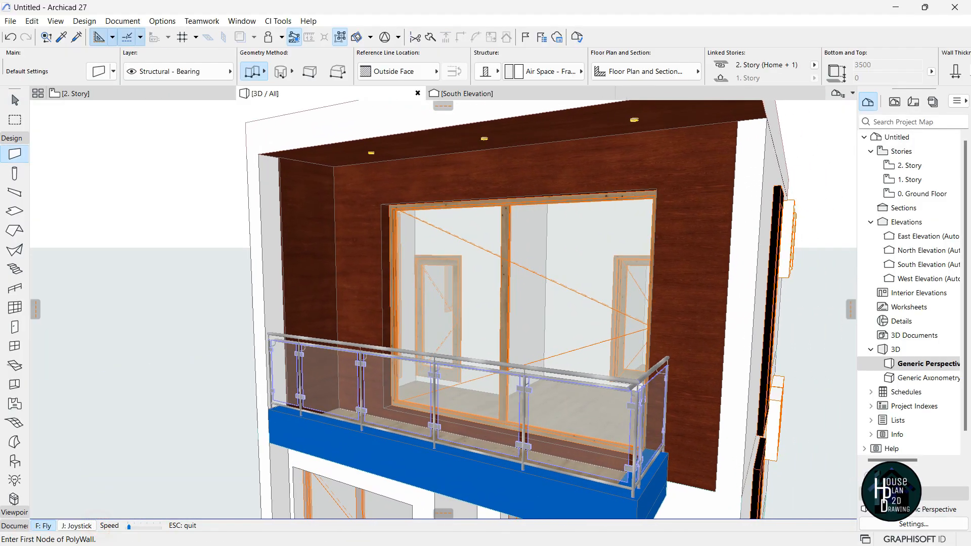
key("Down")
key("Page_Down")
key("Up")
key("Down")
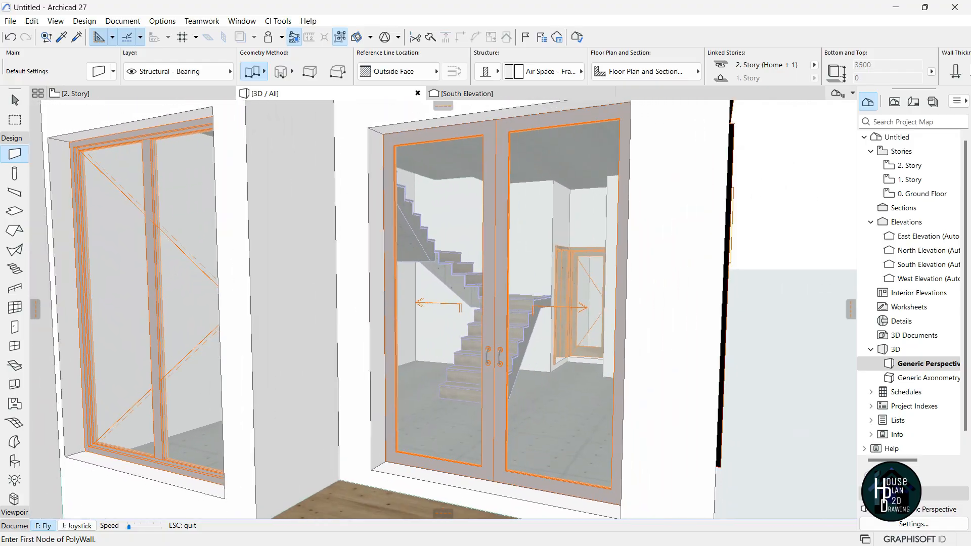
key("Up")
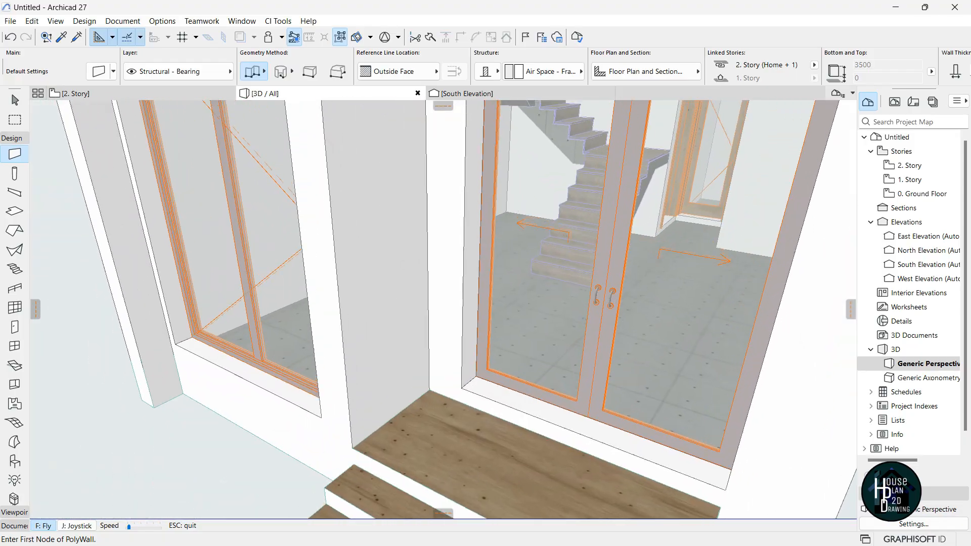
key("Escape")
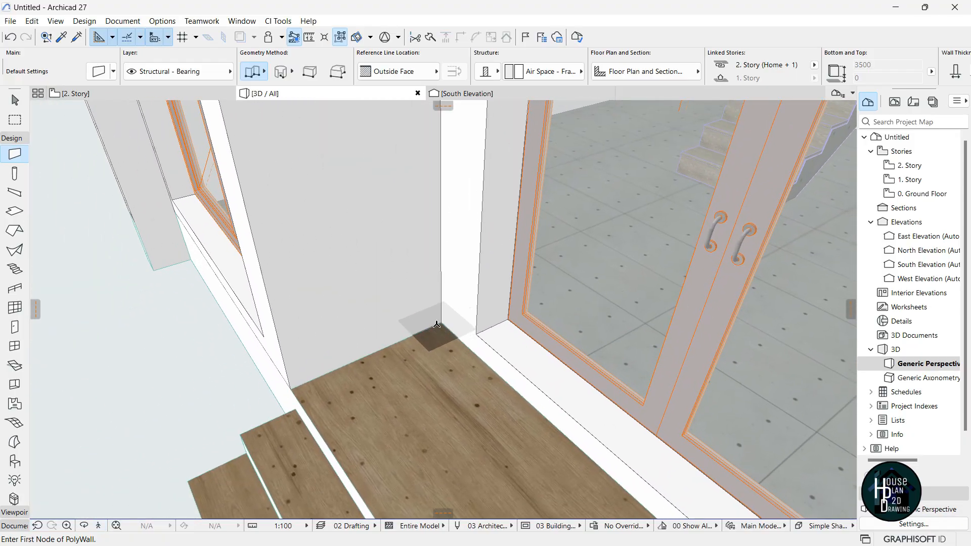
left_click(442, 323)
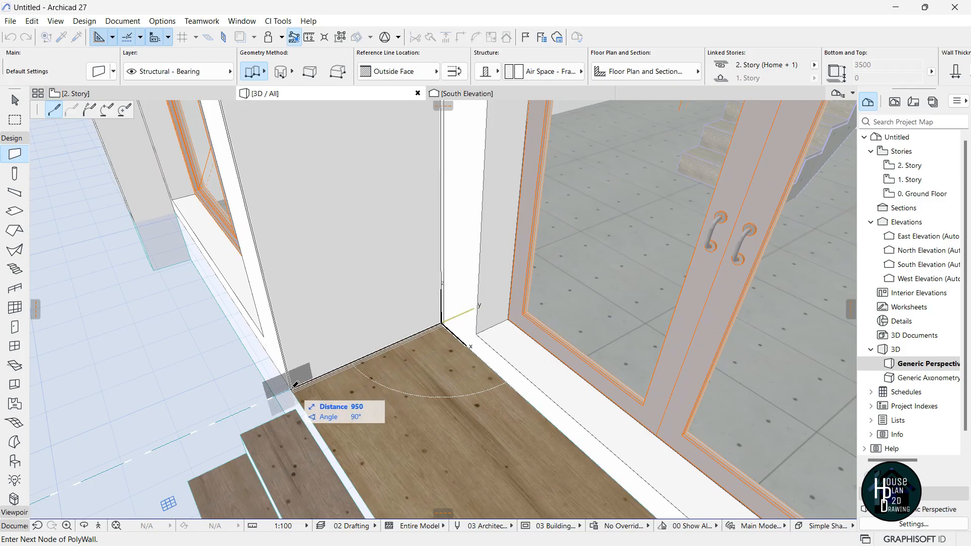
double_click(292, 388)
key("Escape")
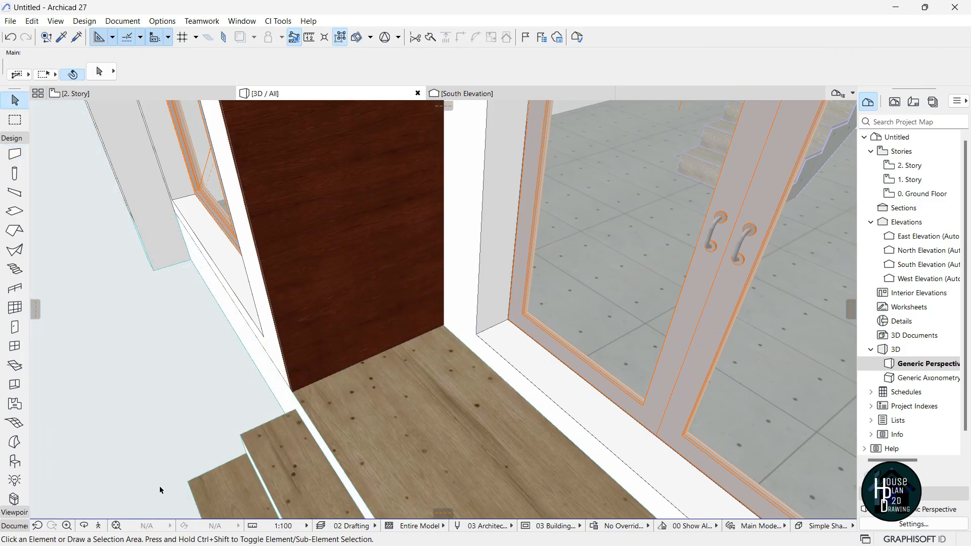
Override all linked surfaces of the new porch lining wall with Paint - Dark Gray, apply it and clear the selection.
left_click(117, 526)
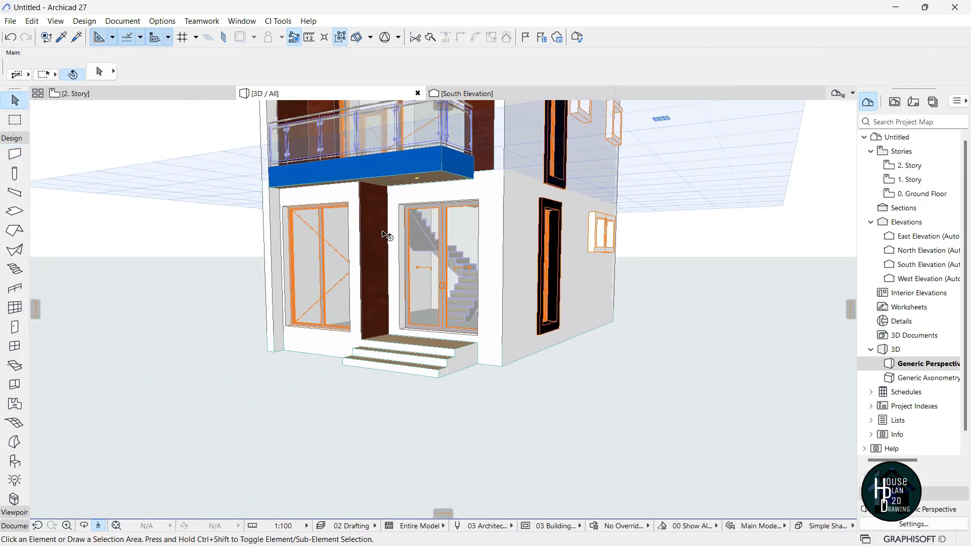
left_click(374, 263)
key("ctrl+t")
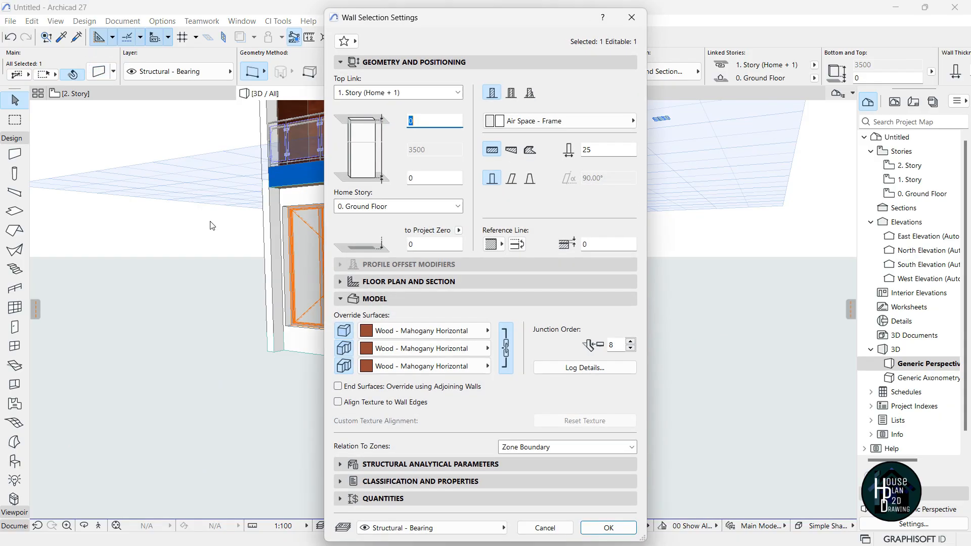
left_click(424, 331)
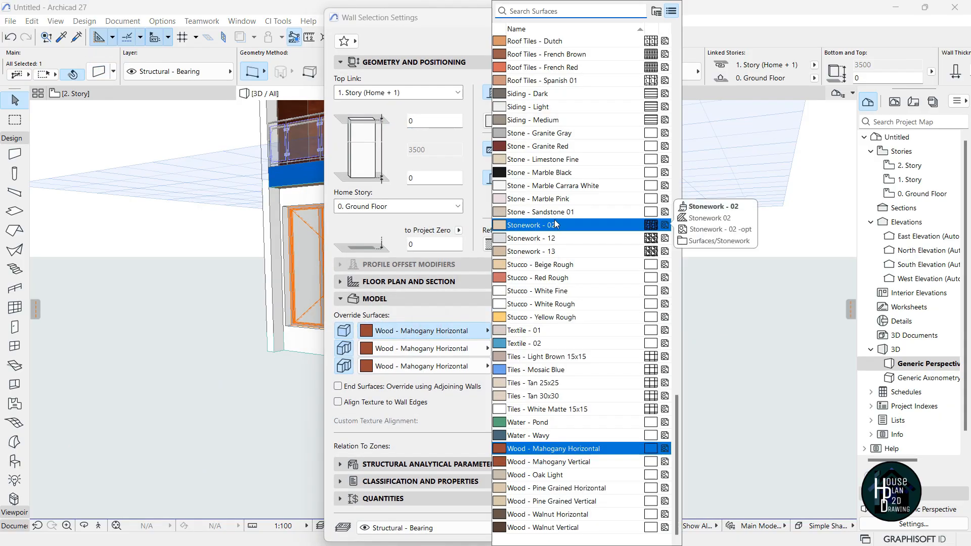
type("gra")
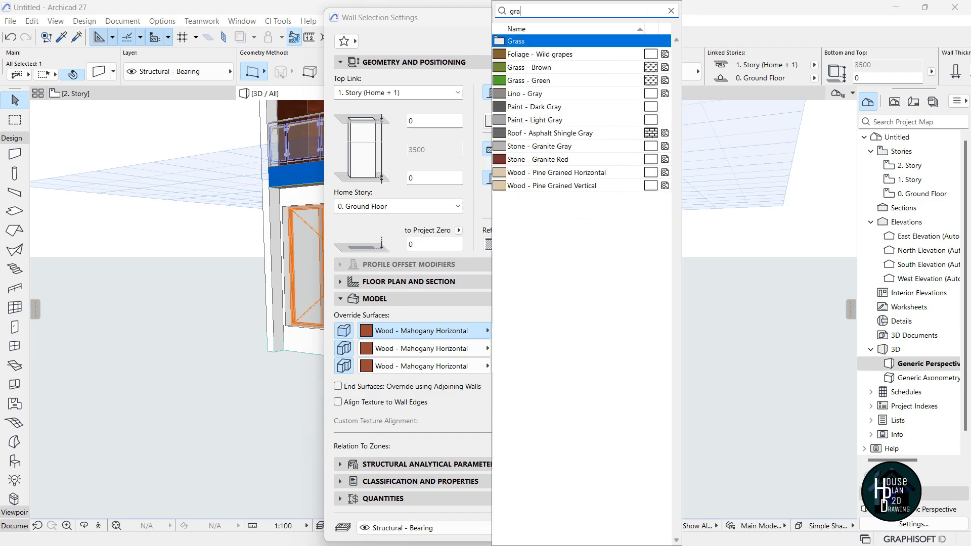
type("y")
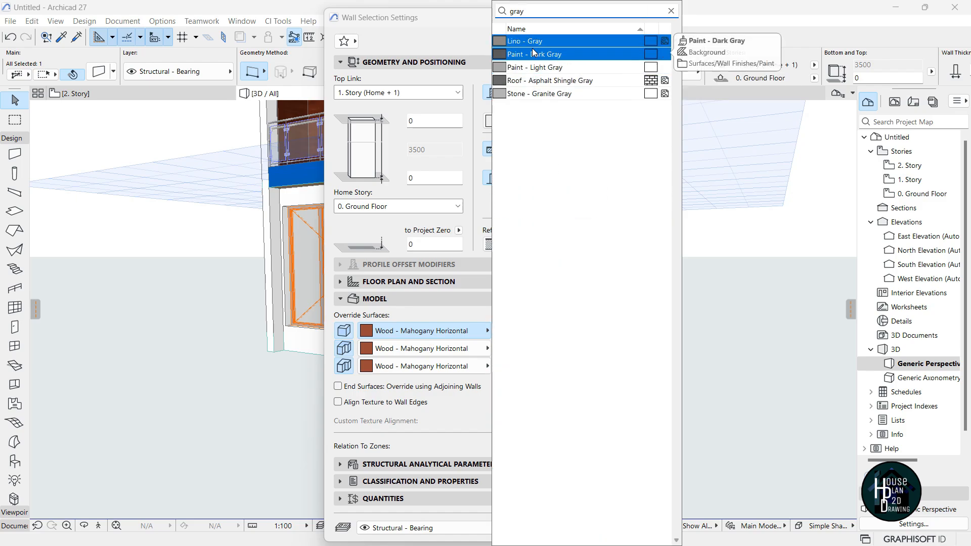
left_click(550, 54)
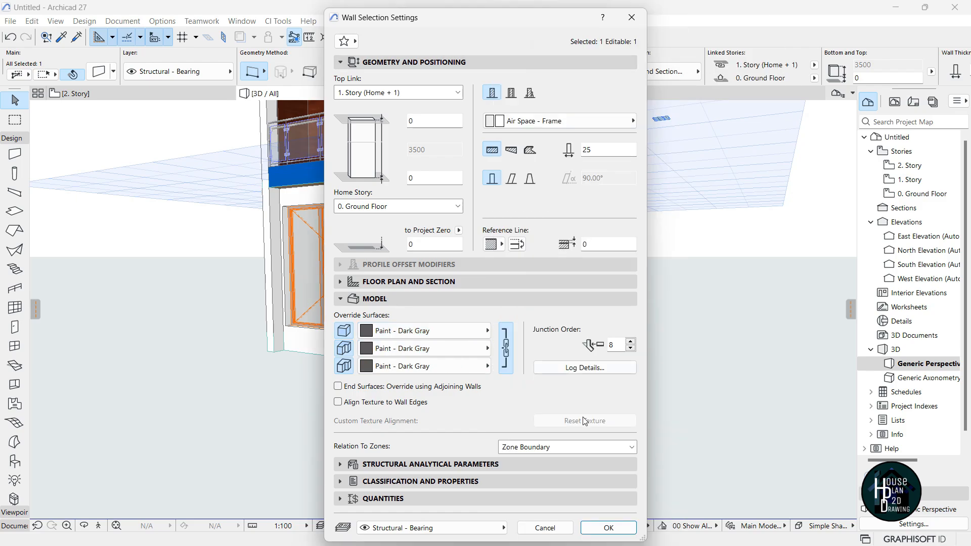
left_click(609, 527)
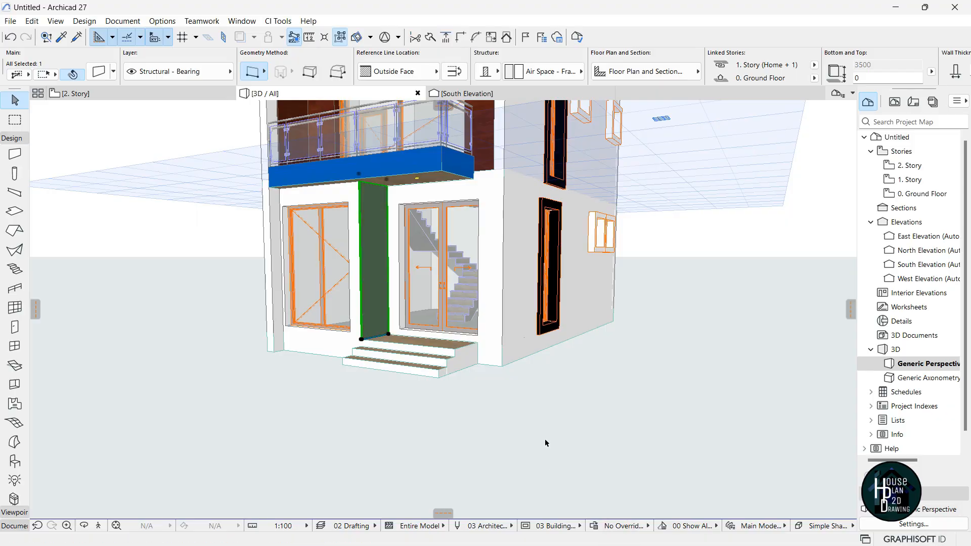
left_click(545, 443)
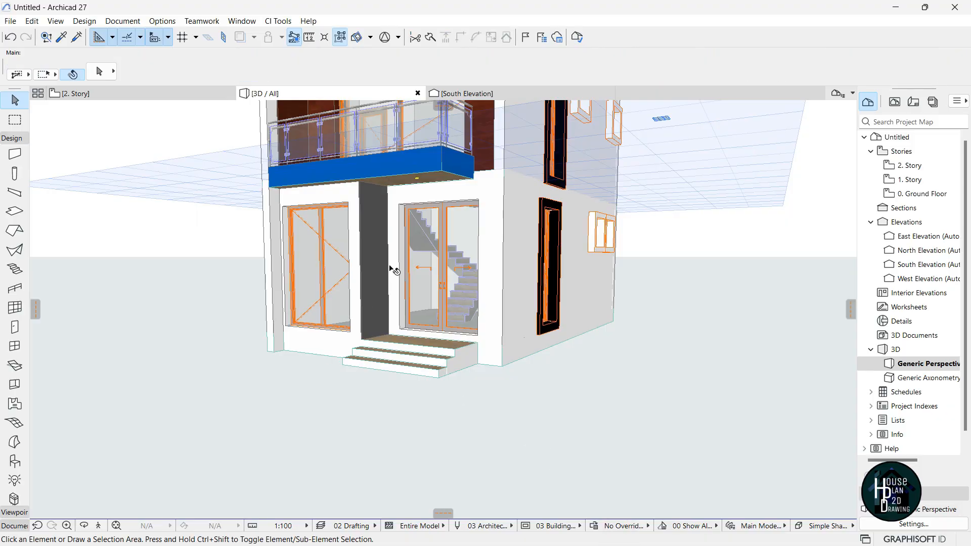
Move the tall upper-floor window on the side wall sideways to align with the tall ground-floor window below it.
left_click(100, 527)
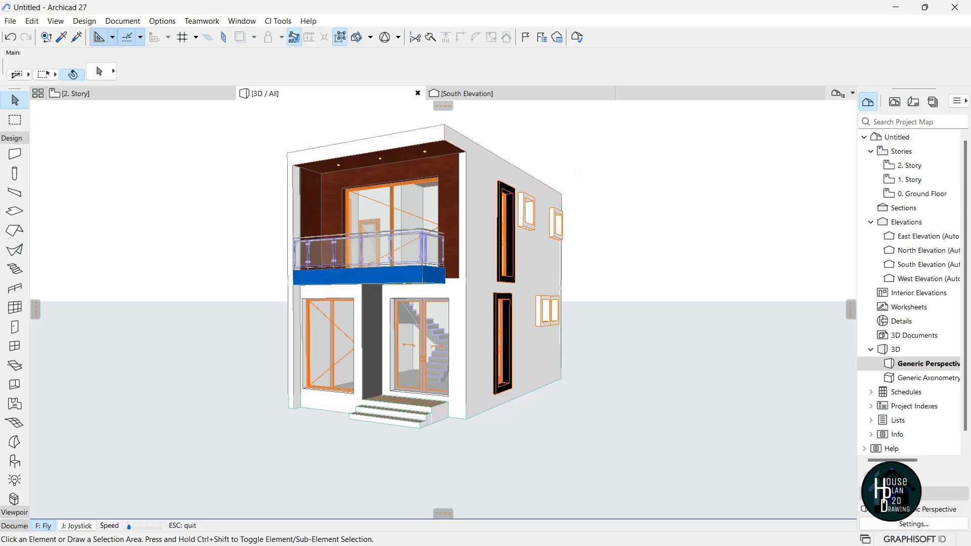
key("Escape")
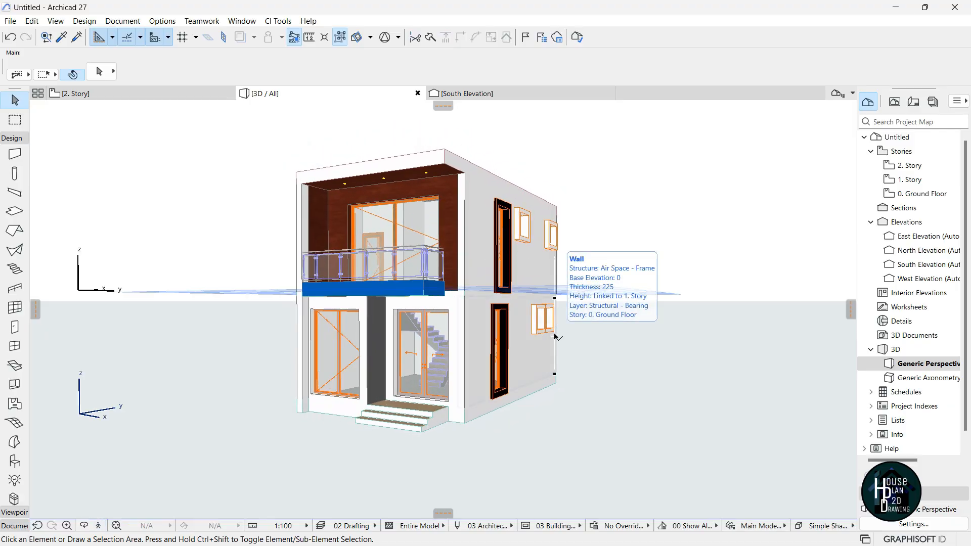
left_click(98, 526)
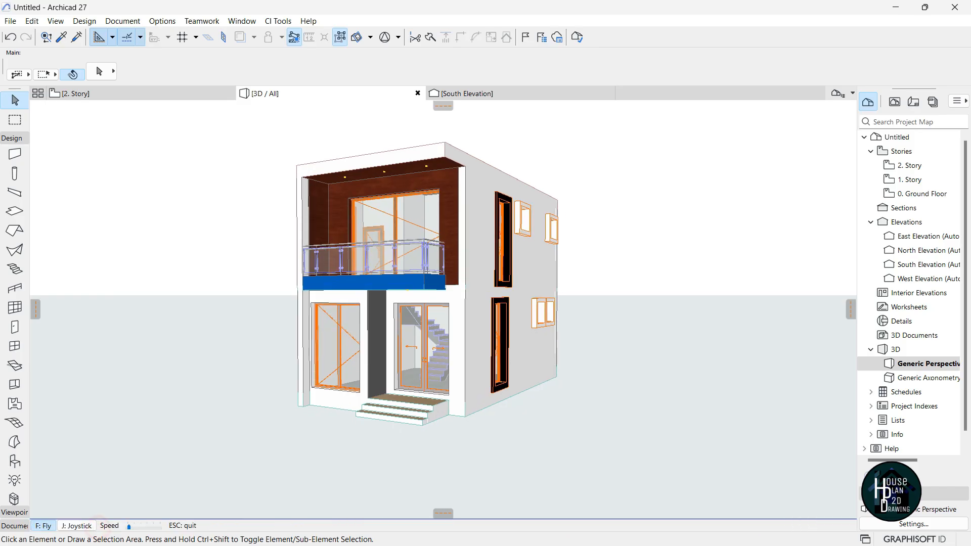
key("Down")
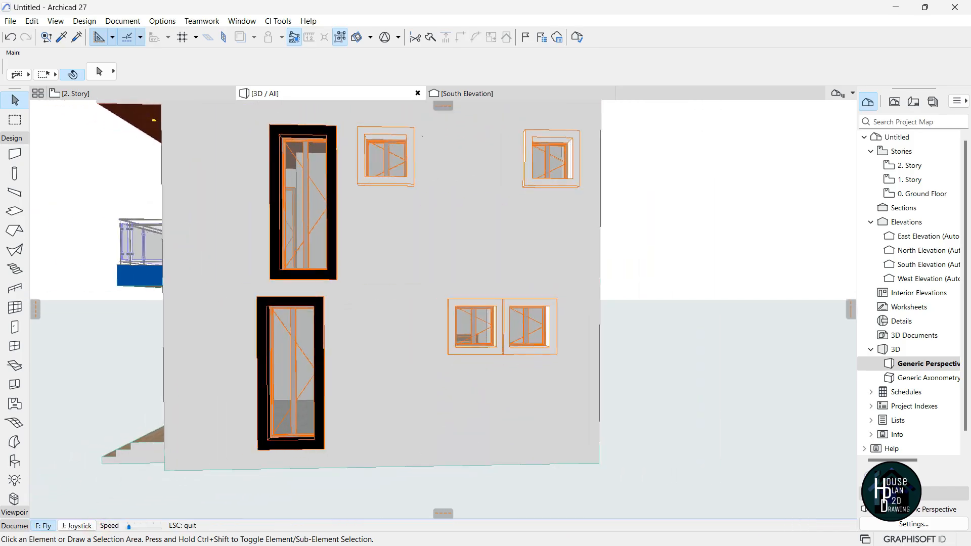
key("Escape")
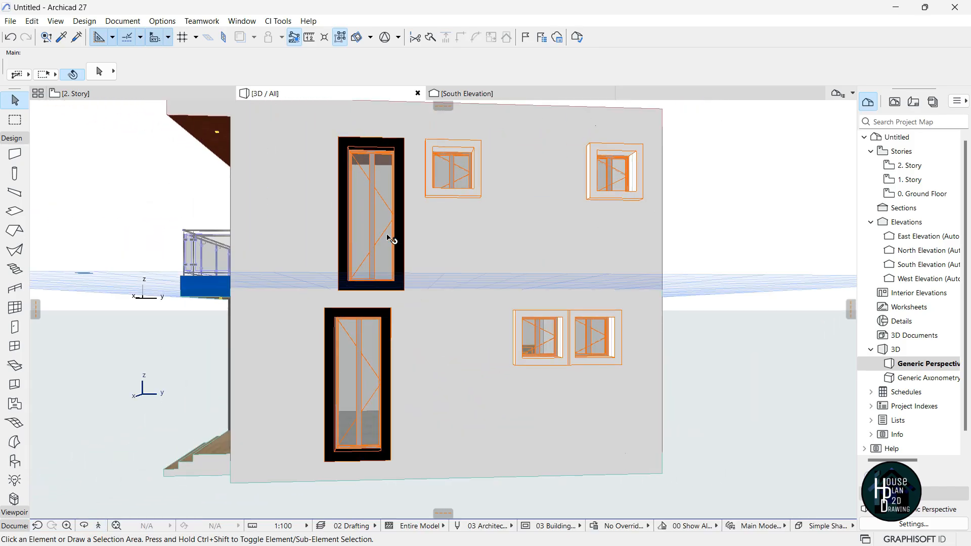
left_click(381, 232)
key("ctrl+d")
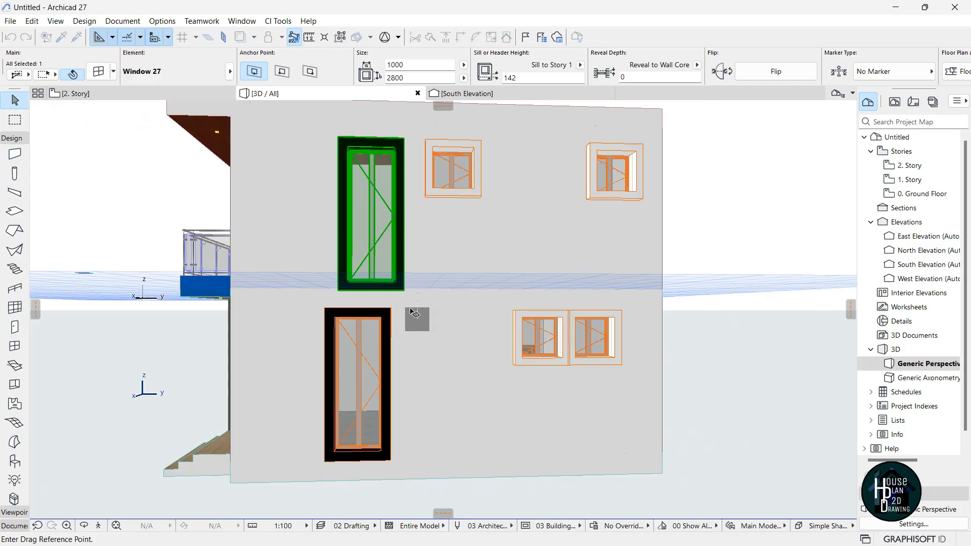
left_click(396, 283)
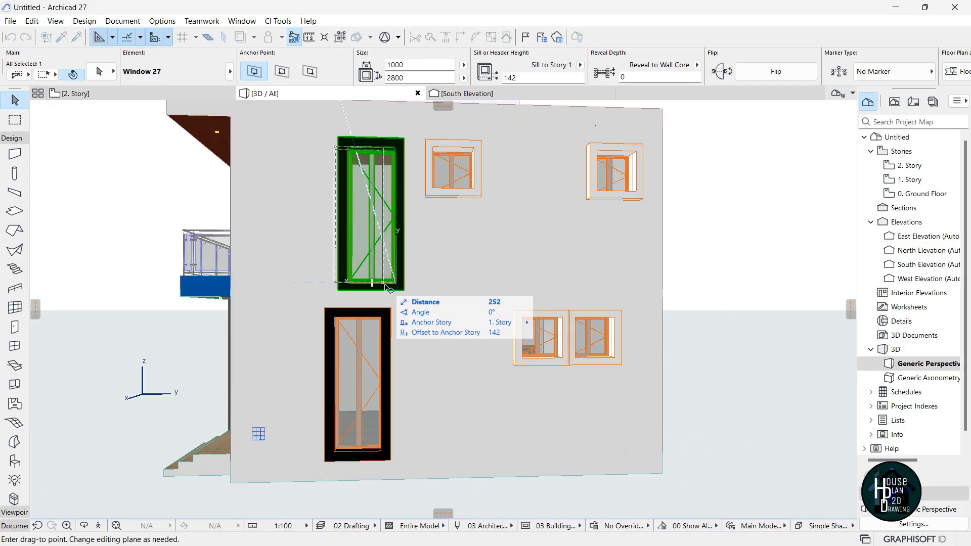
left_click(383, 321)
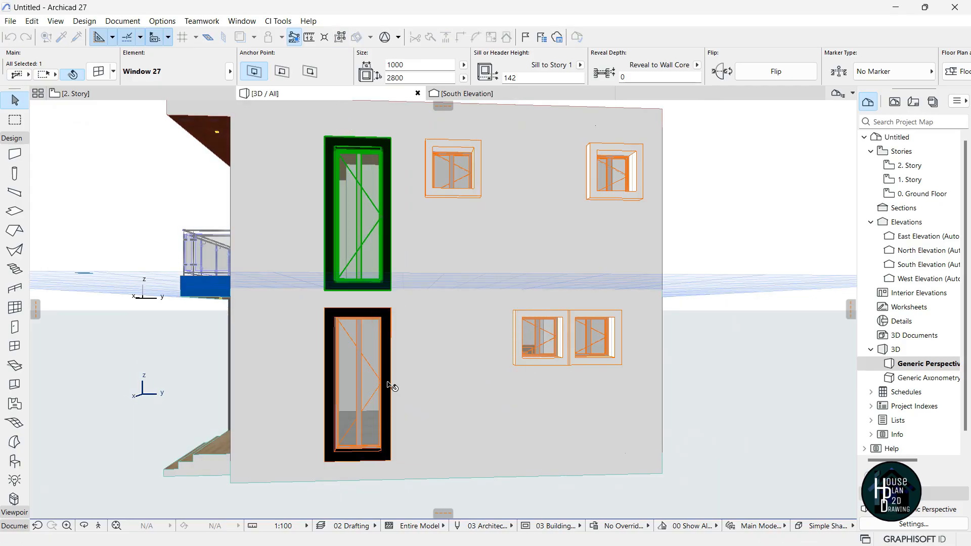
key("Escape")
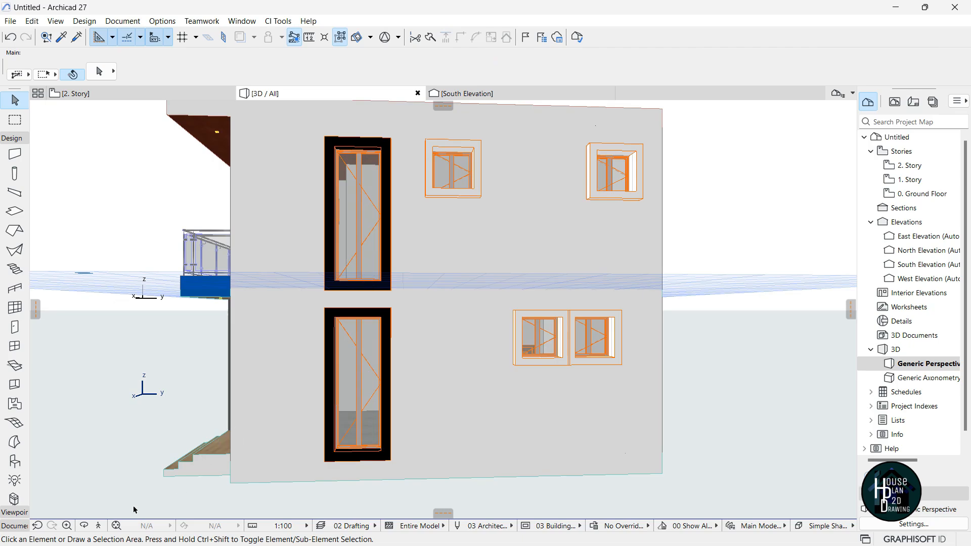
Using the dark gray porch lining wall's settings, draw a wall about 1.9 m long along the side wall, from the front corner to the window casing.
left_click(100, 528)
key("Down")
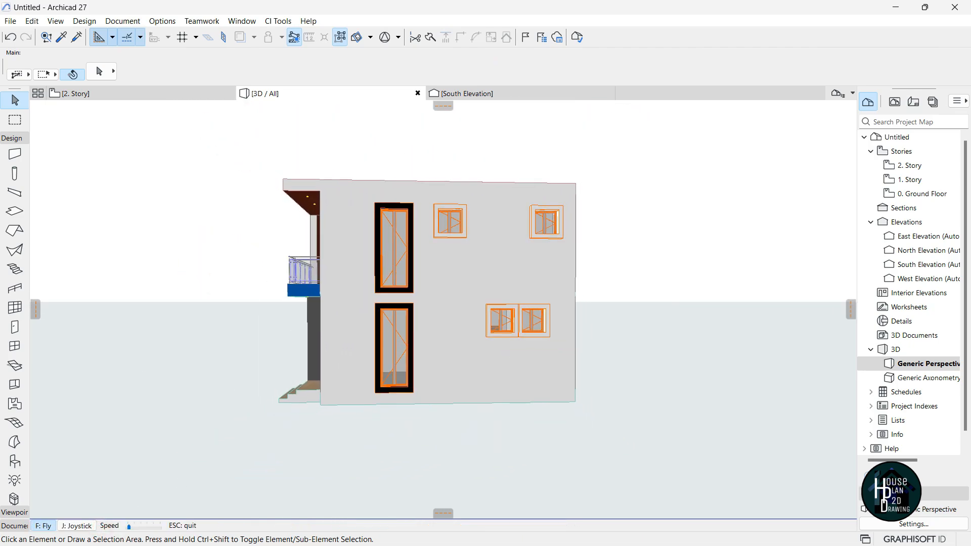
key("Left")
key("Up")
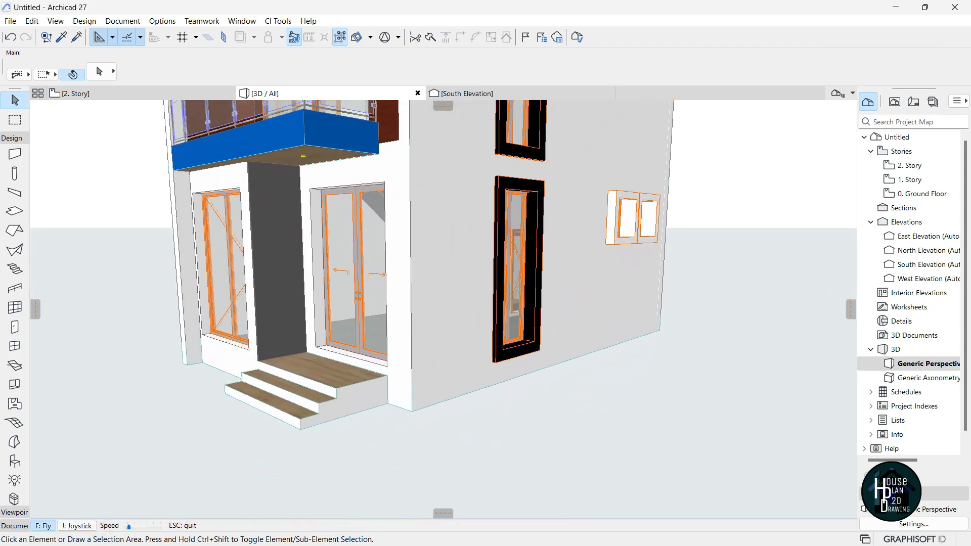
key("Escape")
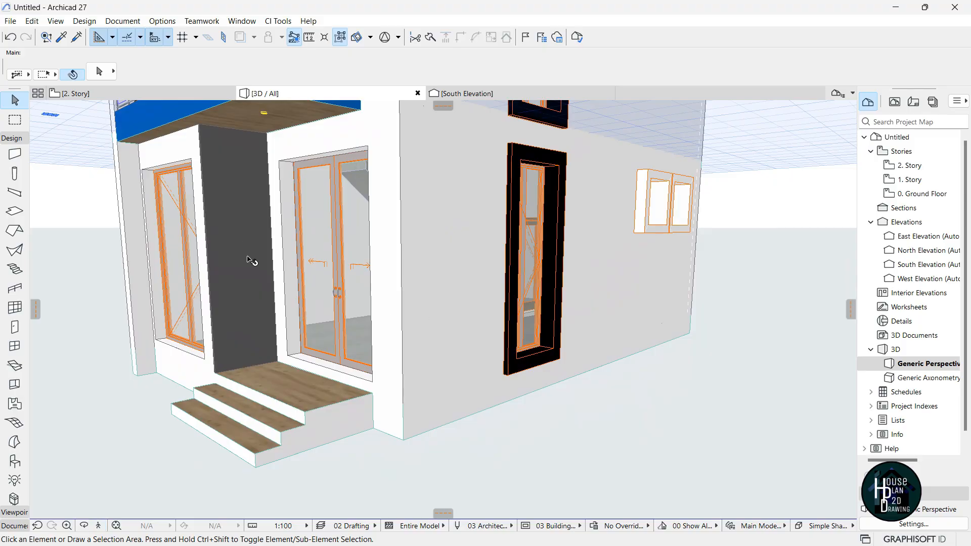
left_click(238, 215, "alt")
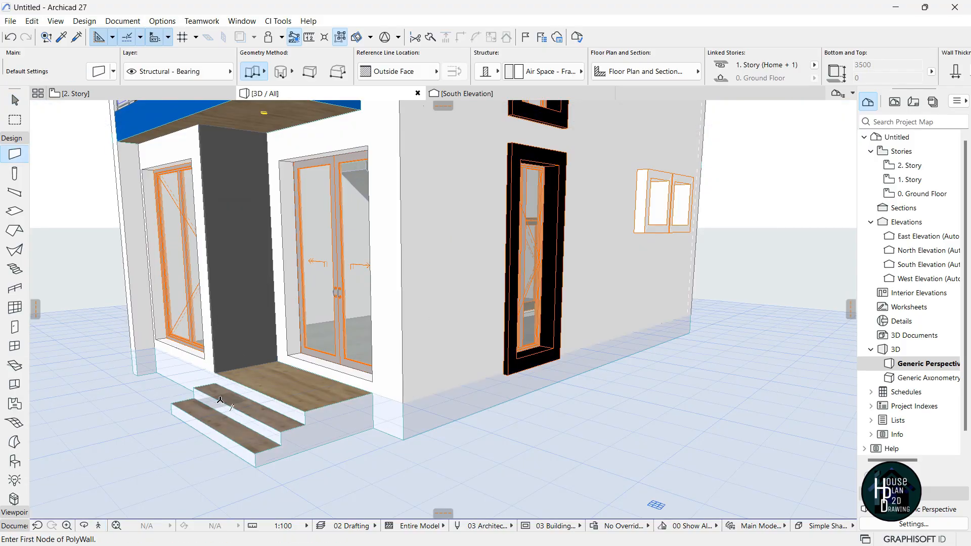
left_click(100, 526)
key("Up")
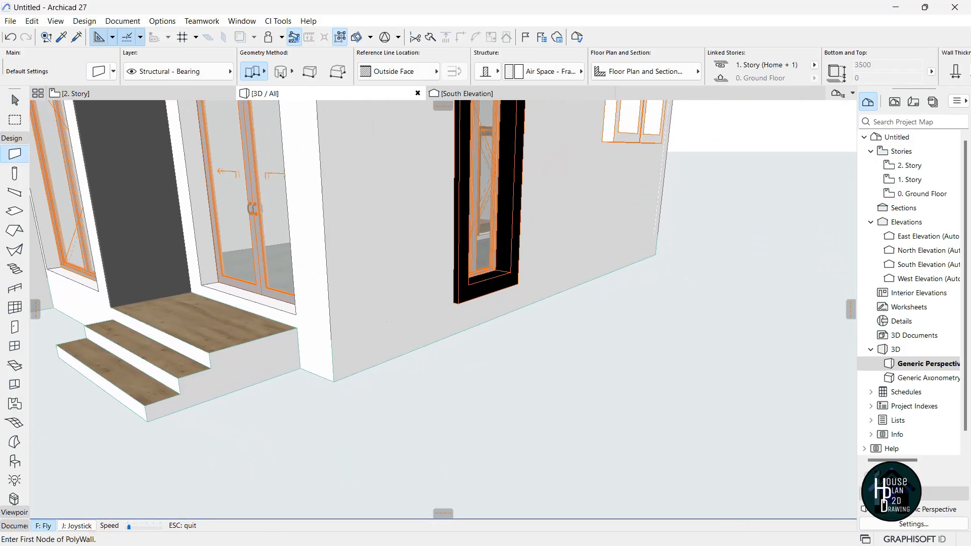
key("Escape")
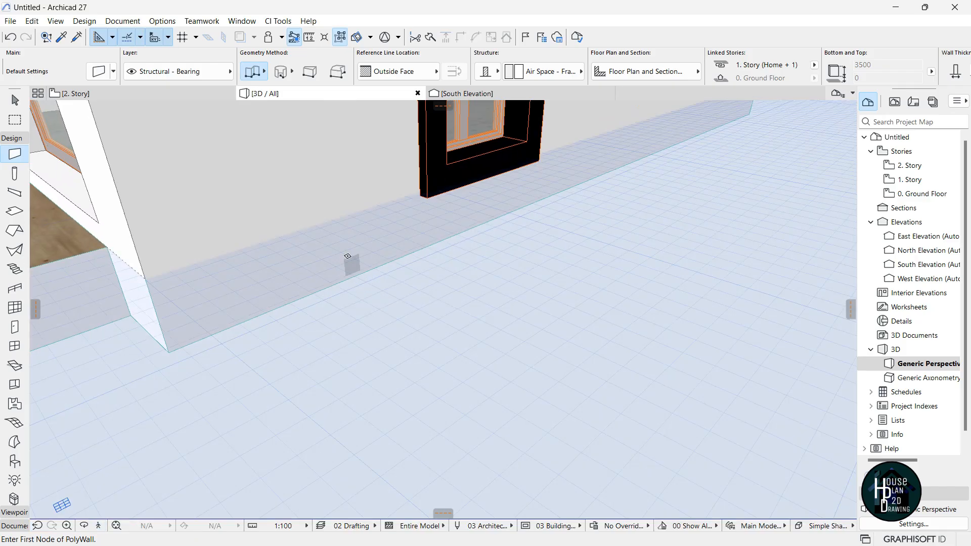
left_click(168, 352)
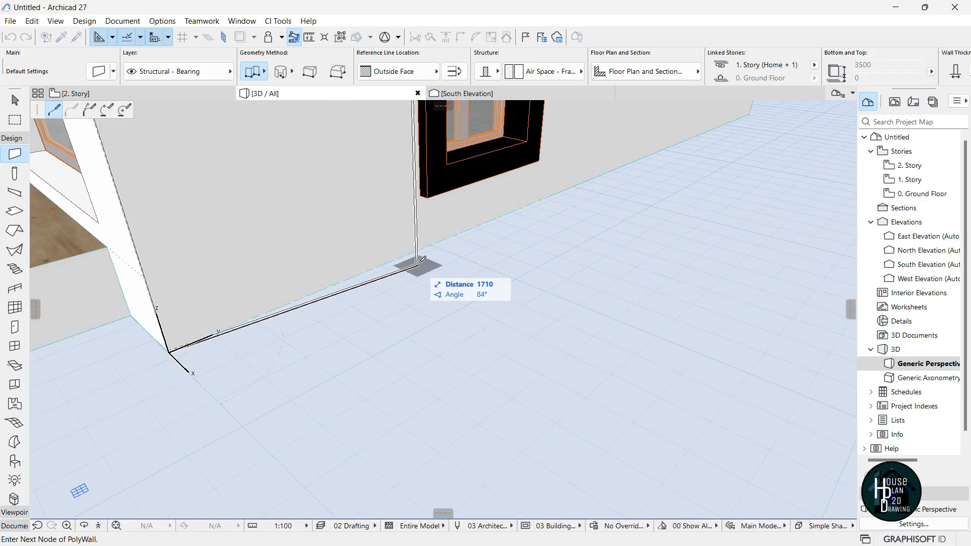
left_click(432, 240)
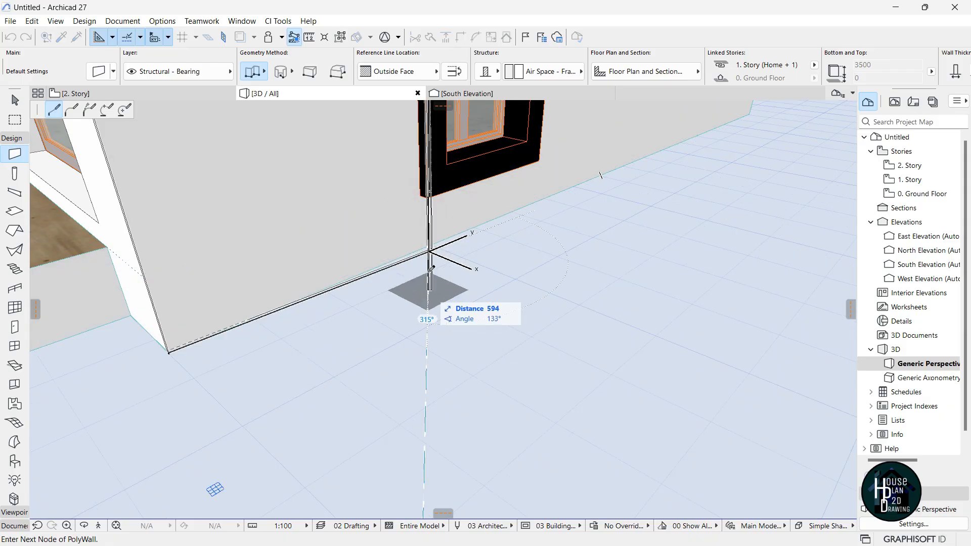
left_click(430, 252)
key("Escape")
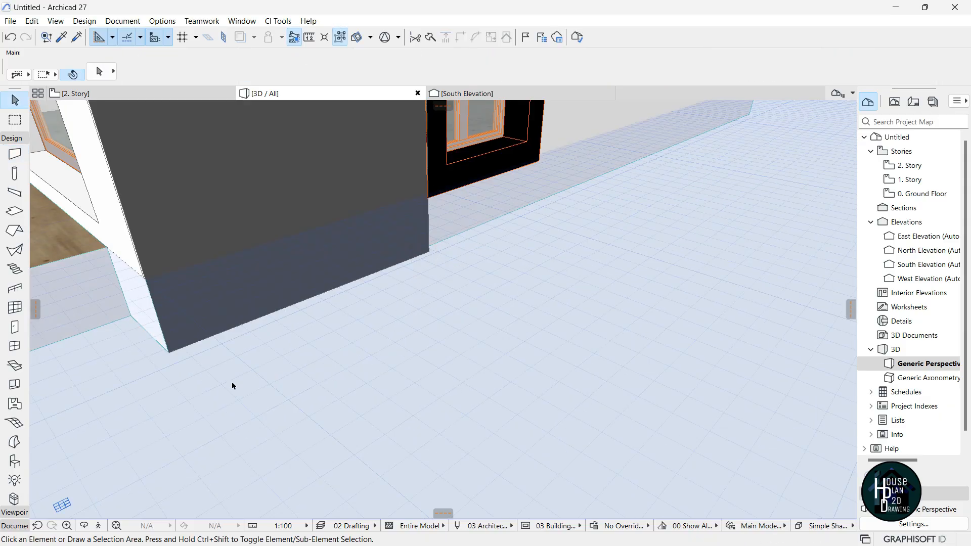
Shorten the new side lining wall to about 1890 mm, ending at the edge of the ground-floor window casing, and clear the selection.
left_click(99, 527)
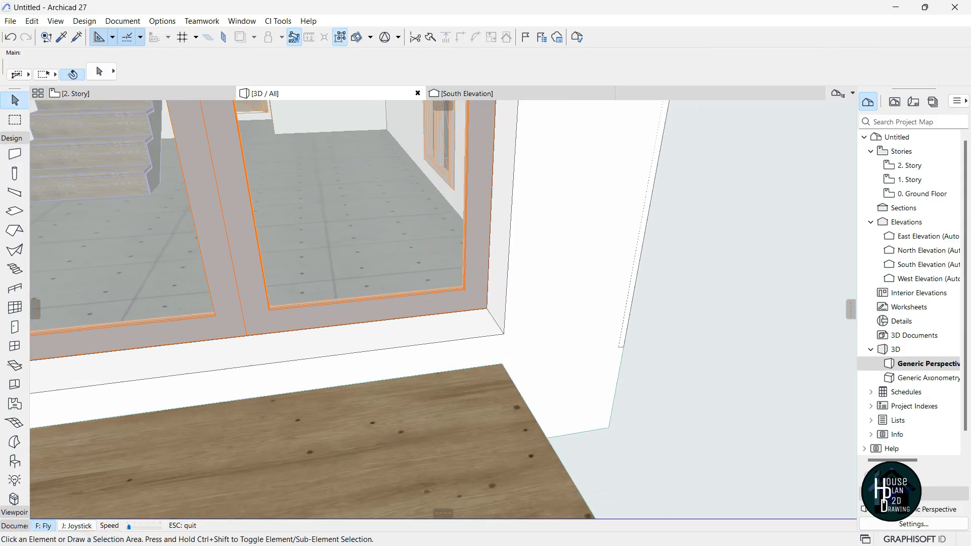
key("Right")
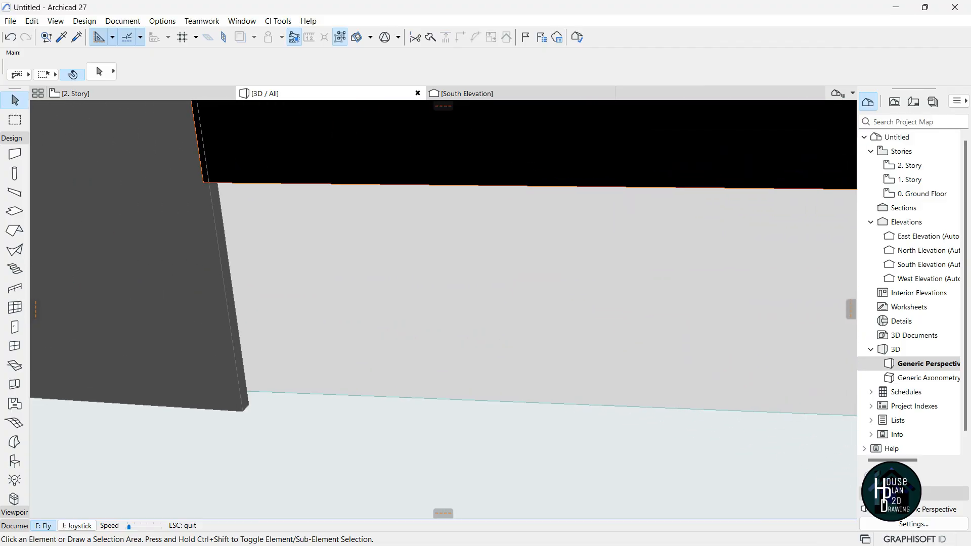
key("Escape")
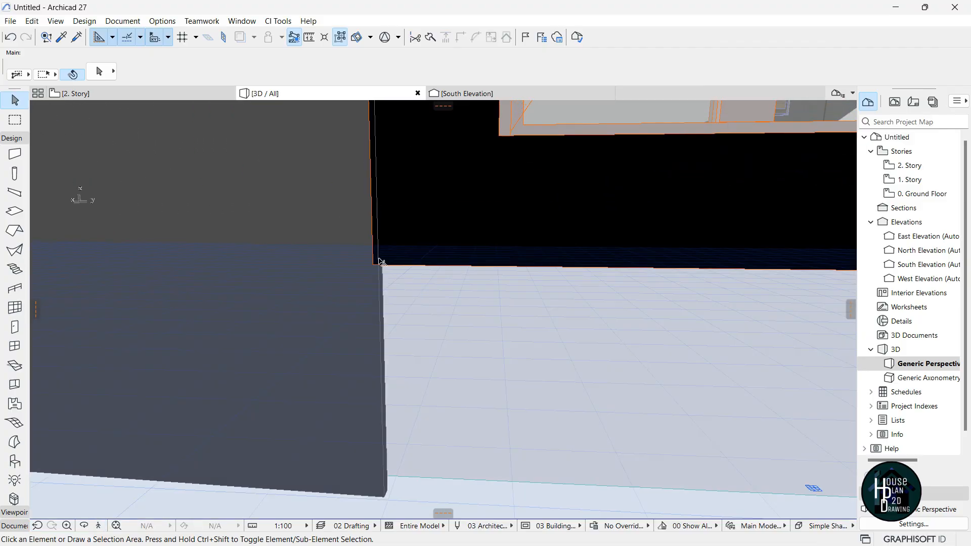
left_click(341, 374)
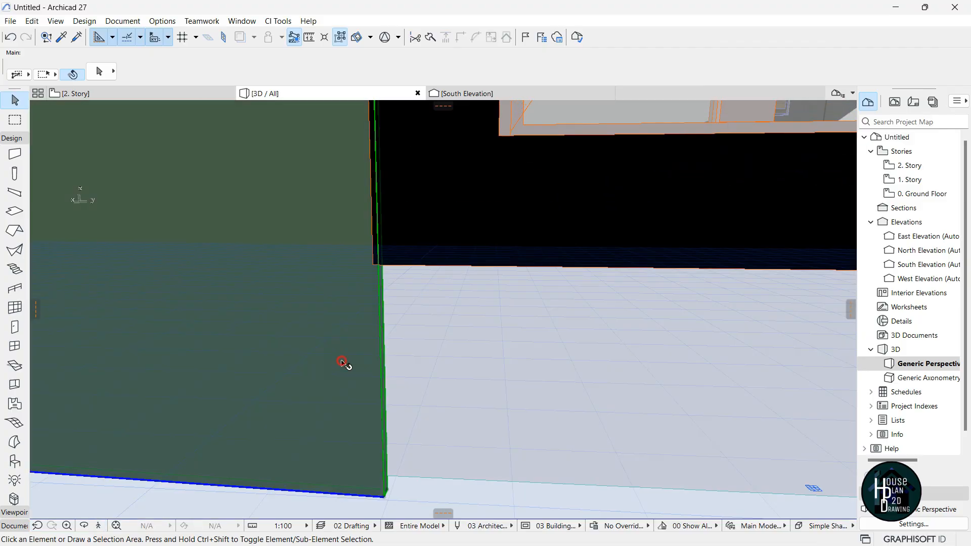
left_click(387, 491)
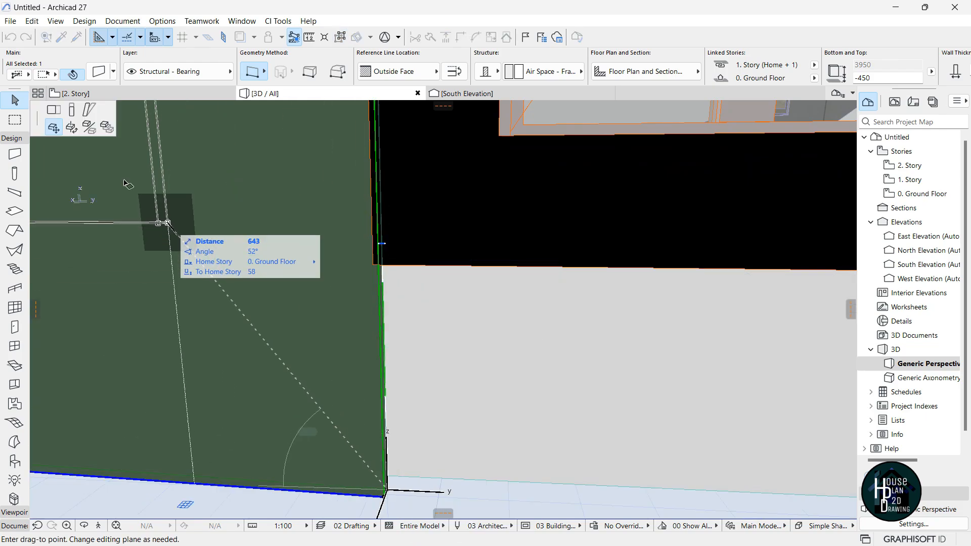
left_click(54, 110)
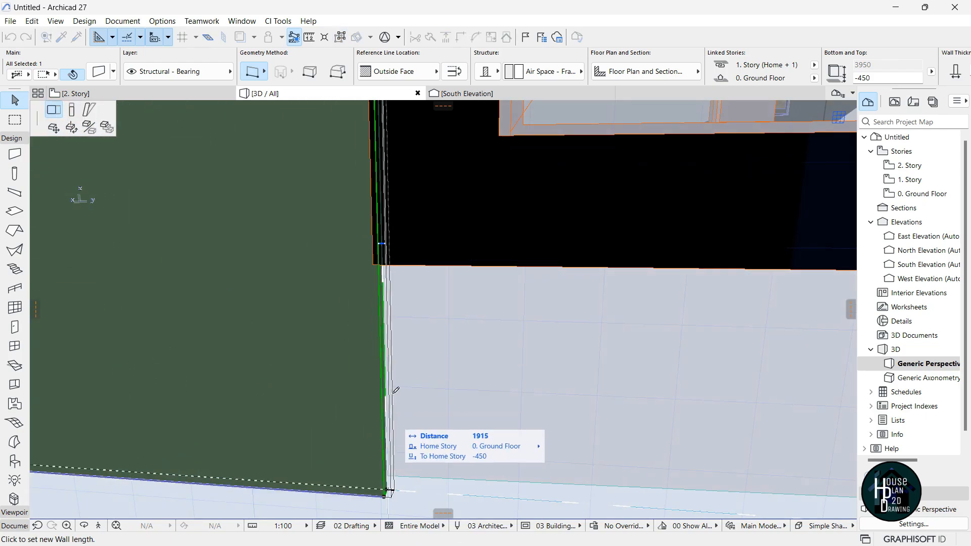
left_click(377, 361)
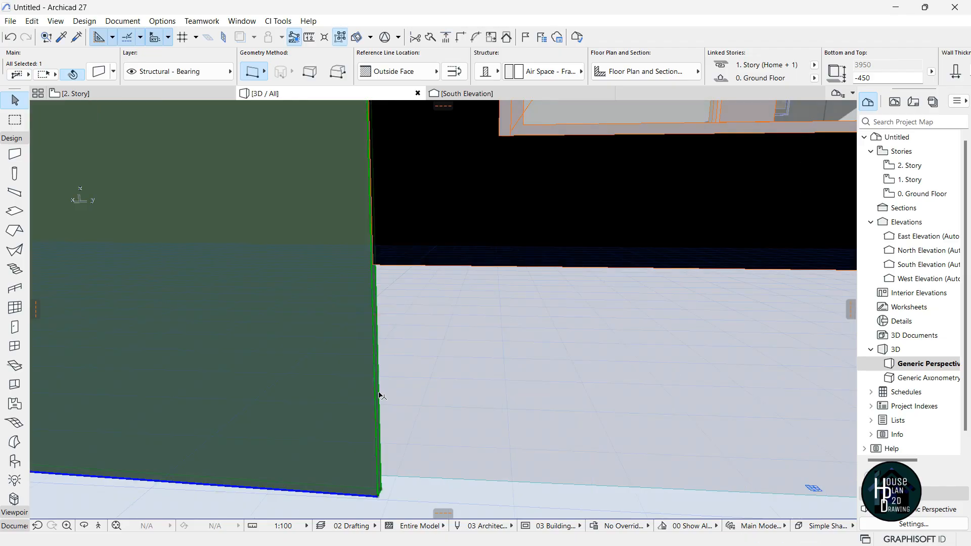
left_click(262, 499)
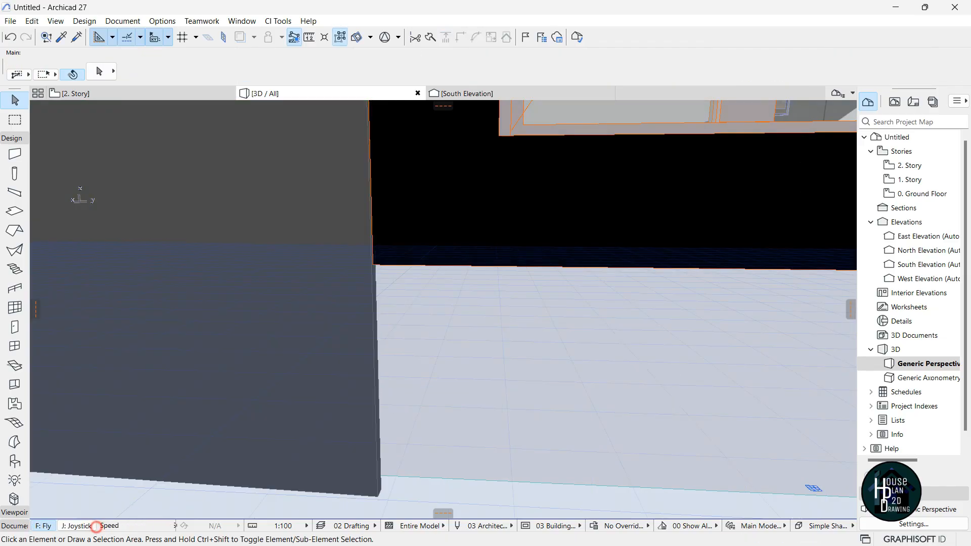
Move the window-side end of the side lining wall's reference line onto the house wall's face, making the wall about 1874 mm long.
key("Down")
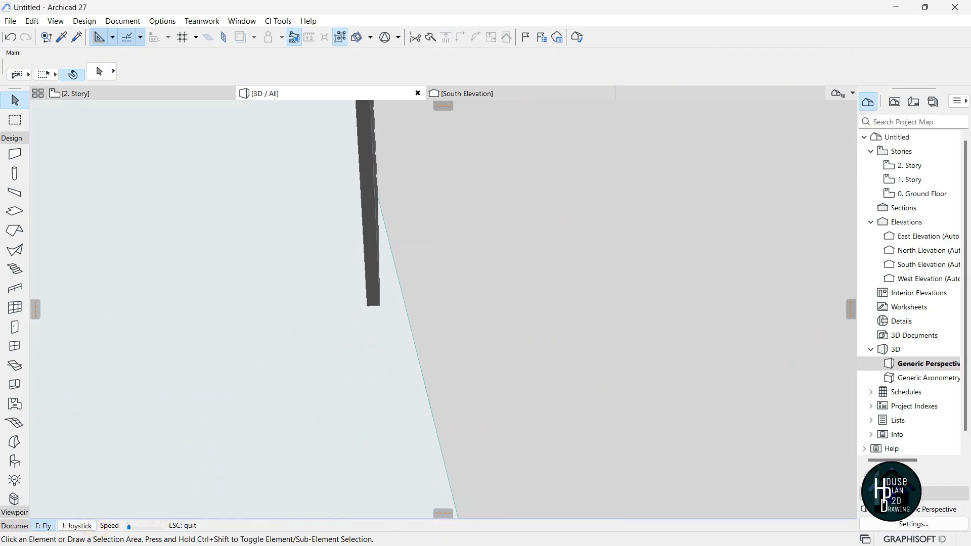
key("Up")
key("Escape")
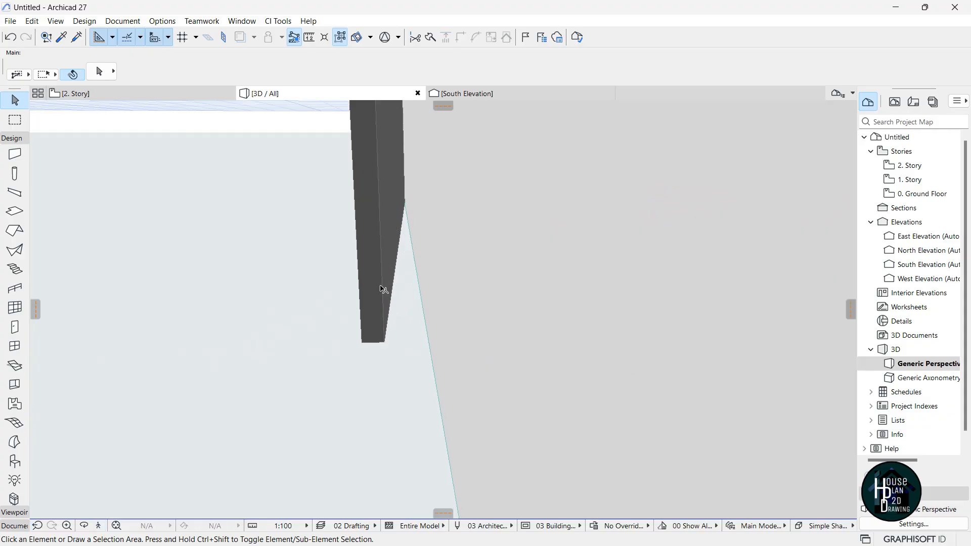
left_click(385, 323)
left_click(384, 343)
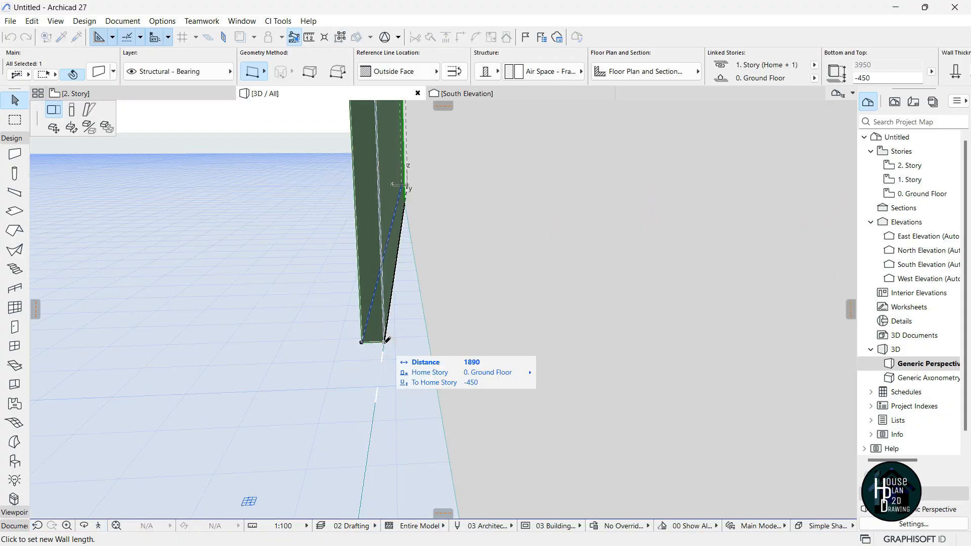
left_click(388, 341)
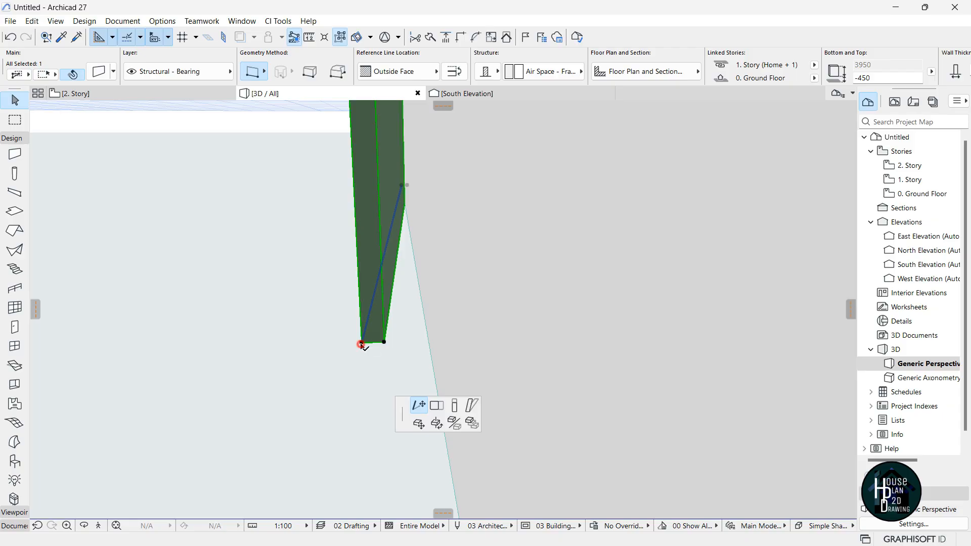
left_click(409, 334)
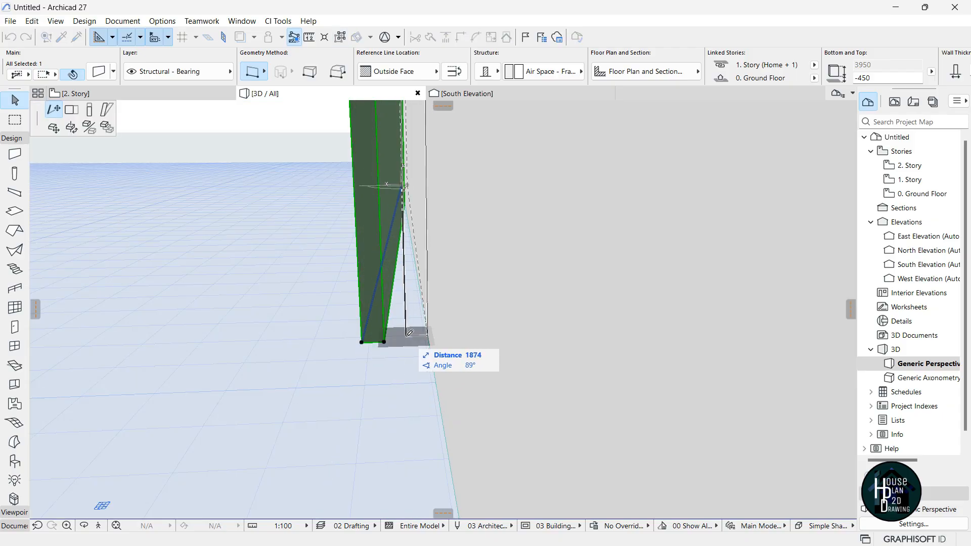
left_click(410, 333)
left_click(412, 365)
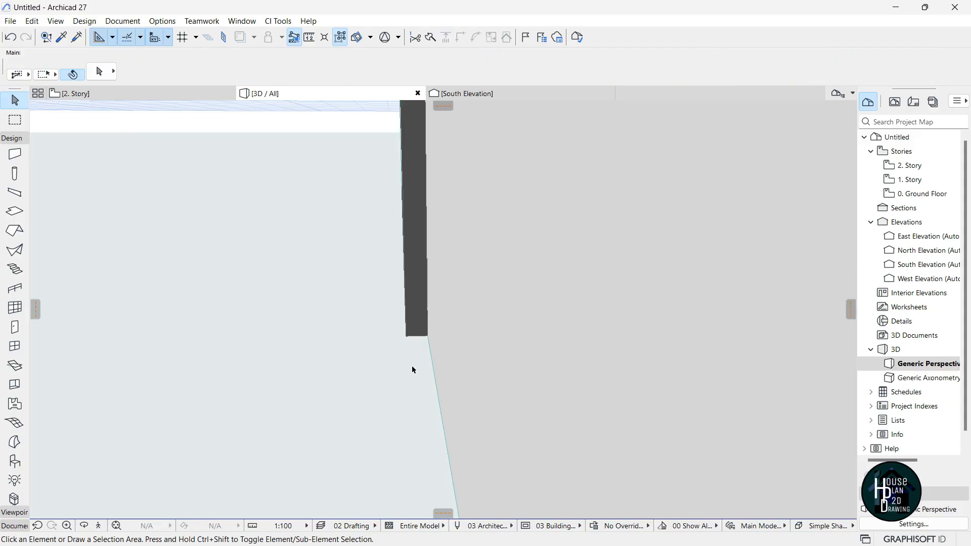
Flip the side lining wall about its reference line to the outside of the house's side wall and clear the selection.
left_click(99, 526)
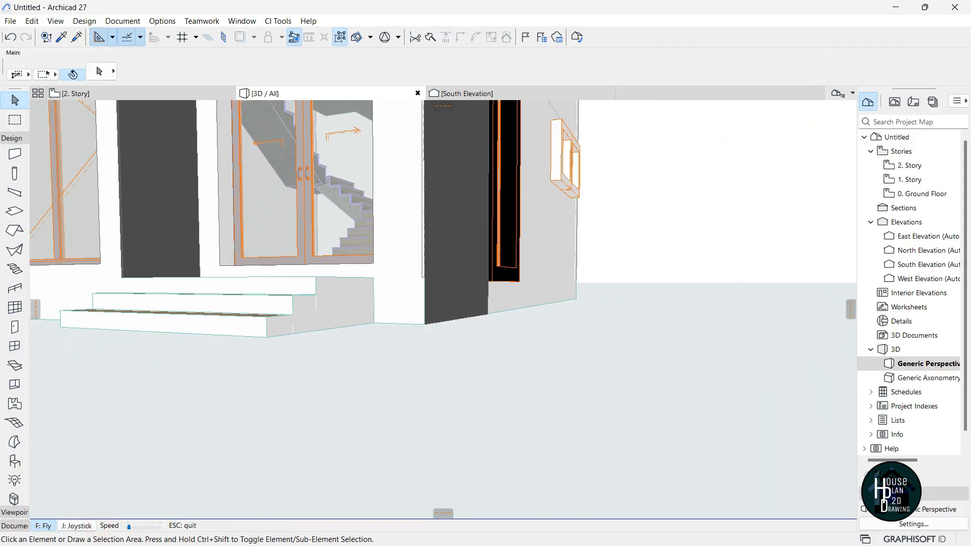
key("Down")
key("Page_Up")
key("Up")
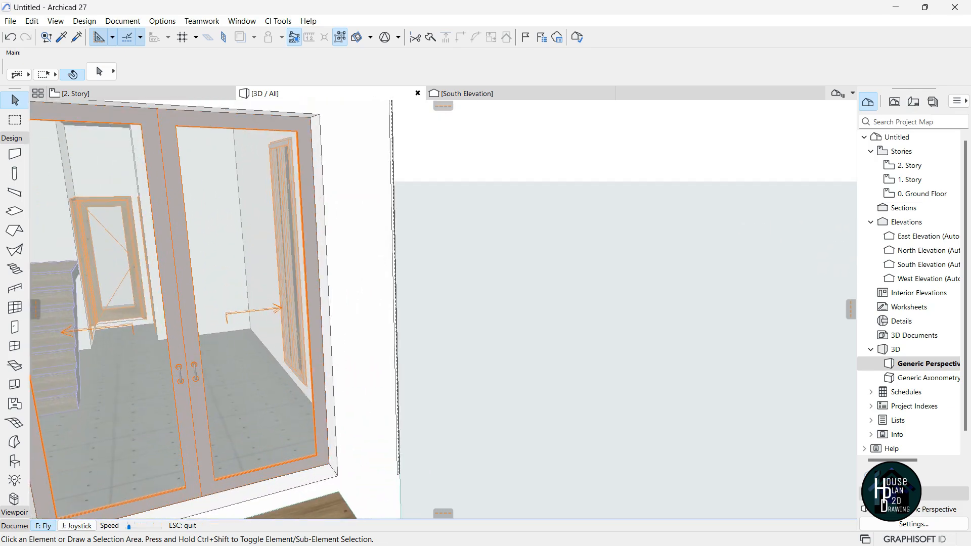
key("Up")
key("Right")
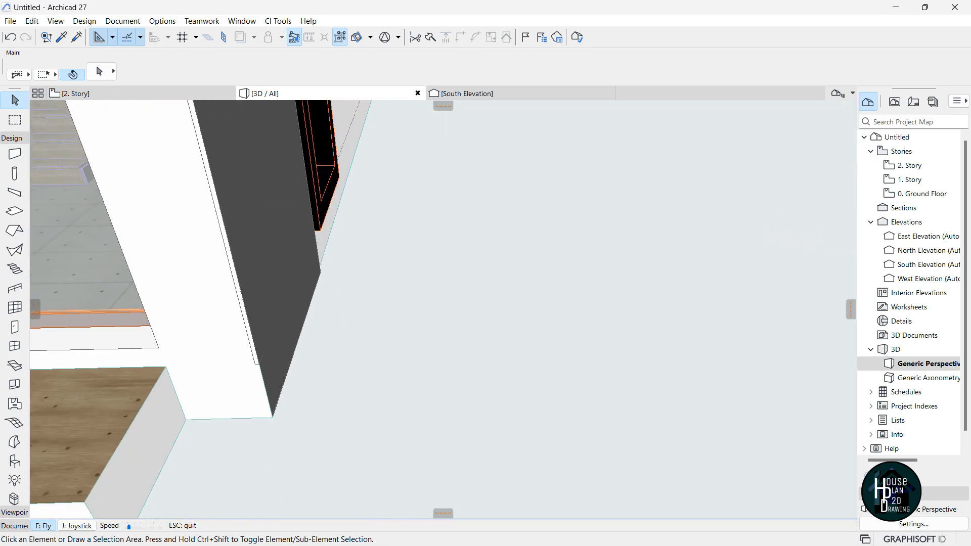
key("Down")
key("Page_Down")
key("Up")
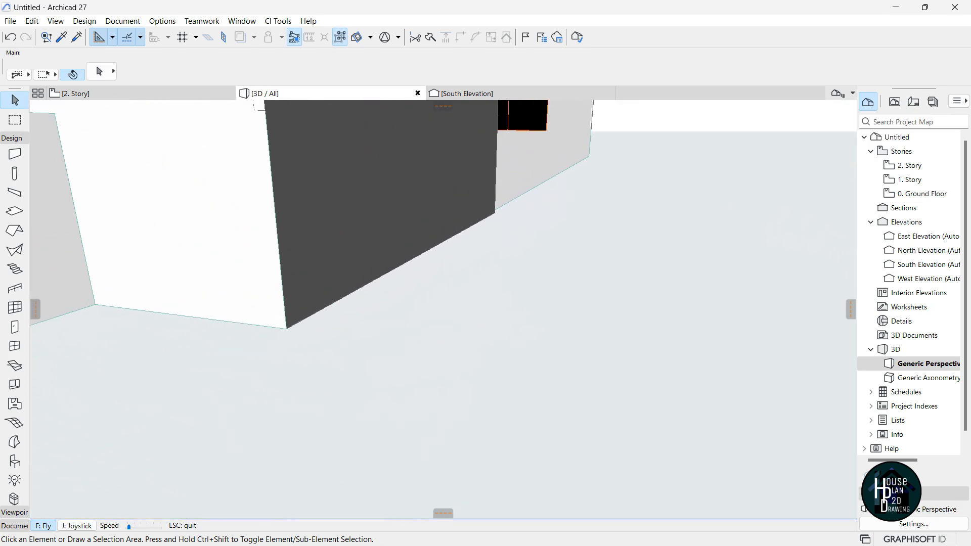
key("Escape")
left_click(429, 245)
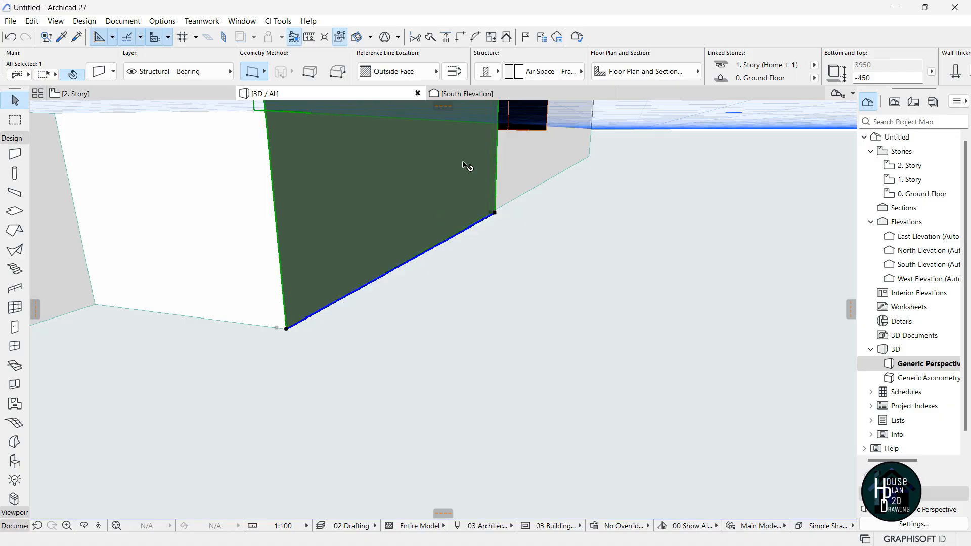
left_click(453, 72)
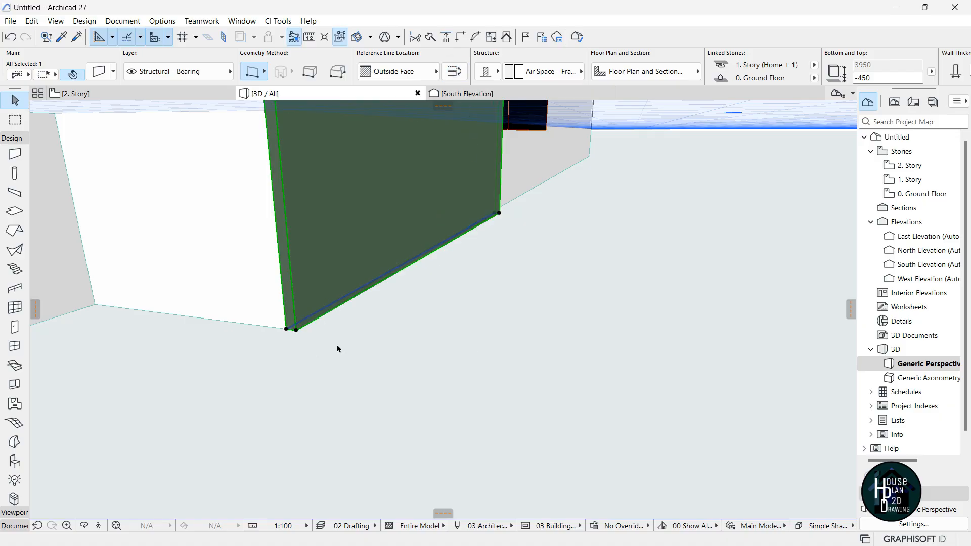
left_click(359, 360)
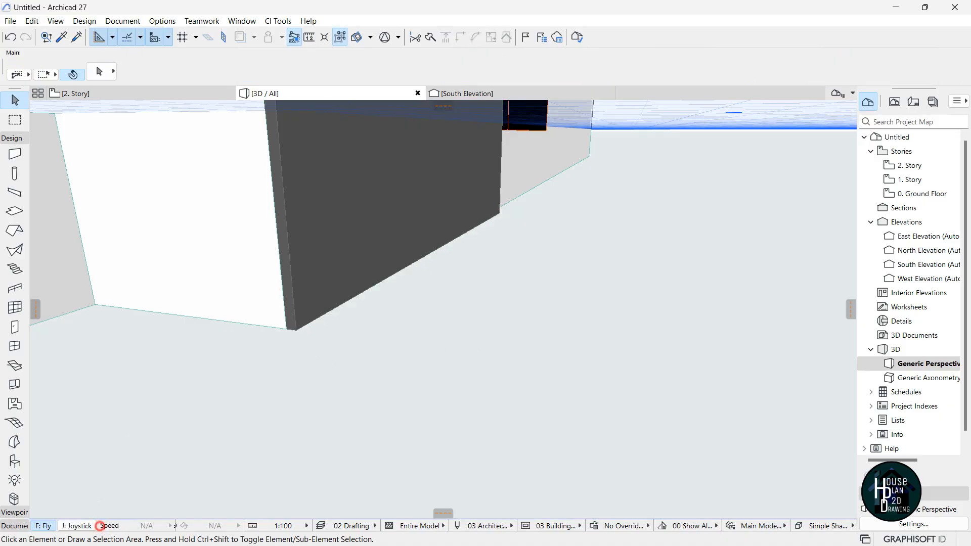
Stretch the side lining wall's height to 7450 mm, up to the balcony ceiling's corner.
key("s")
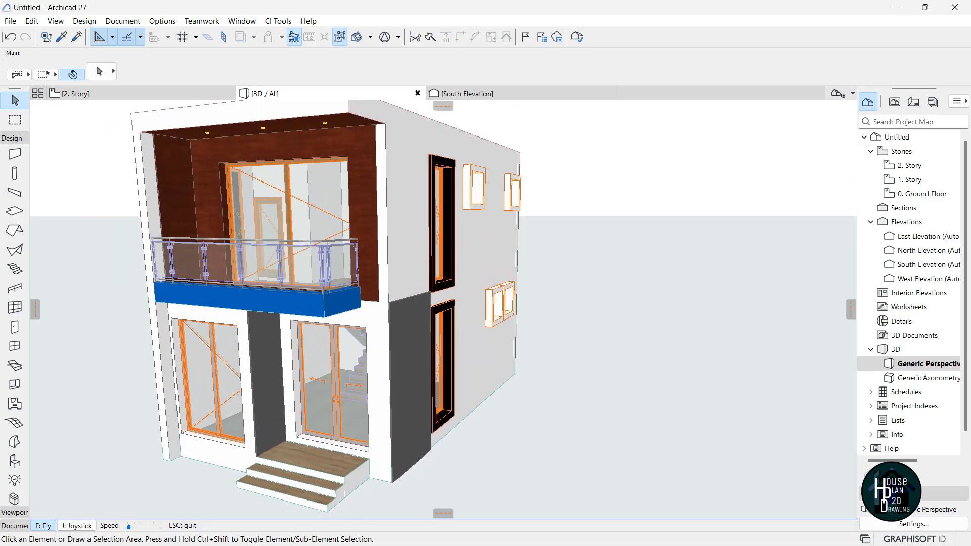
key("w")
key("Escape")
left_click(332, 398)
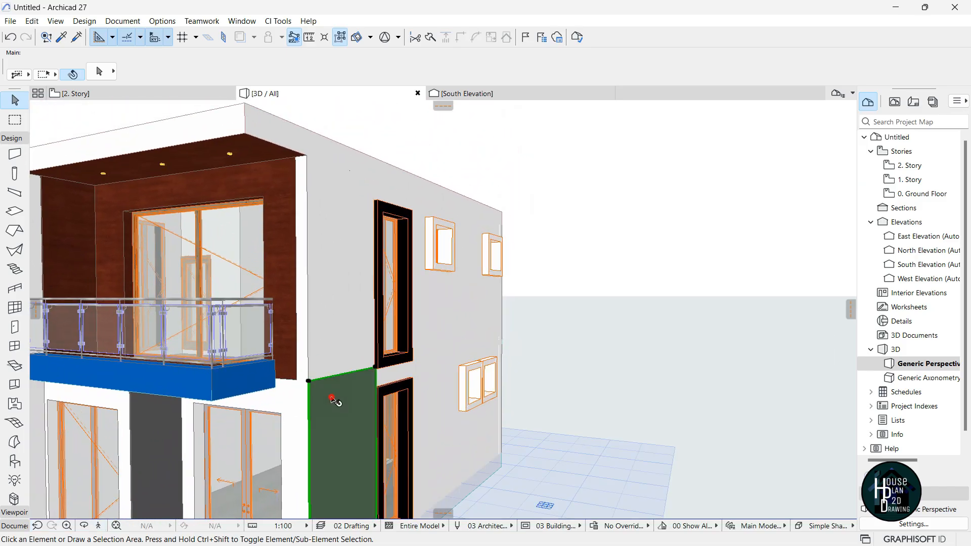
left_click(309, 383)
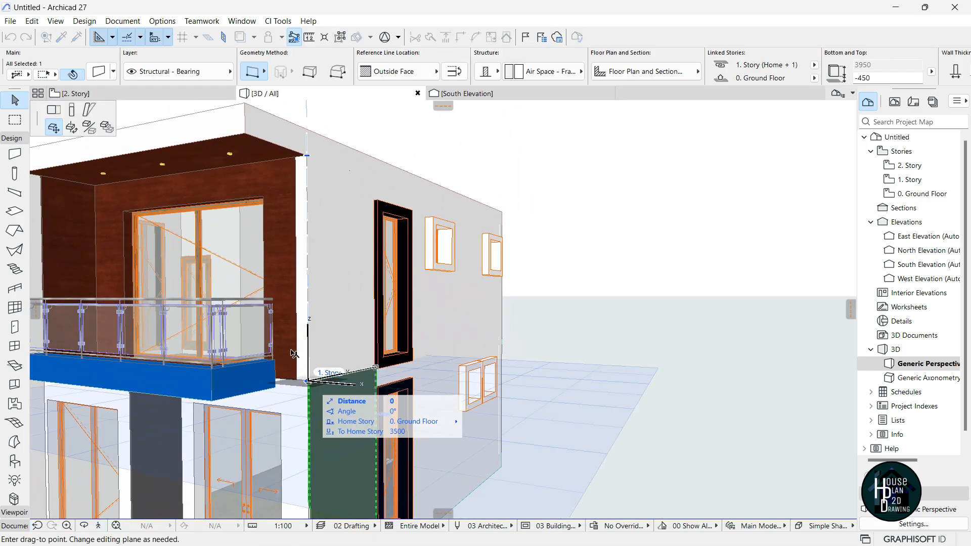
left_click(331, 405)
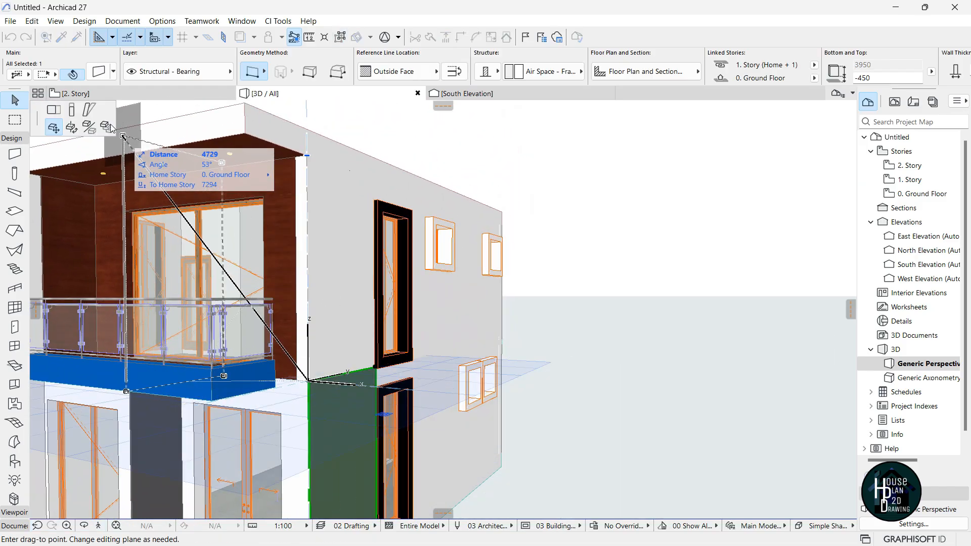
left_click(71, 114)
left_click(307, 153)
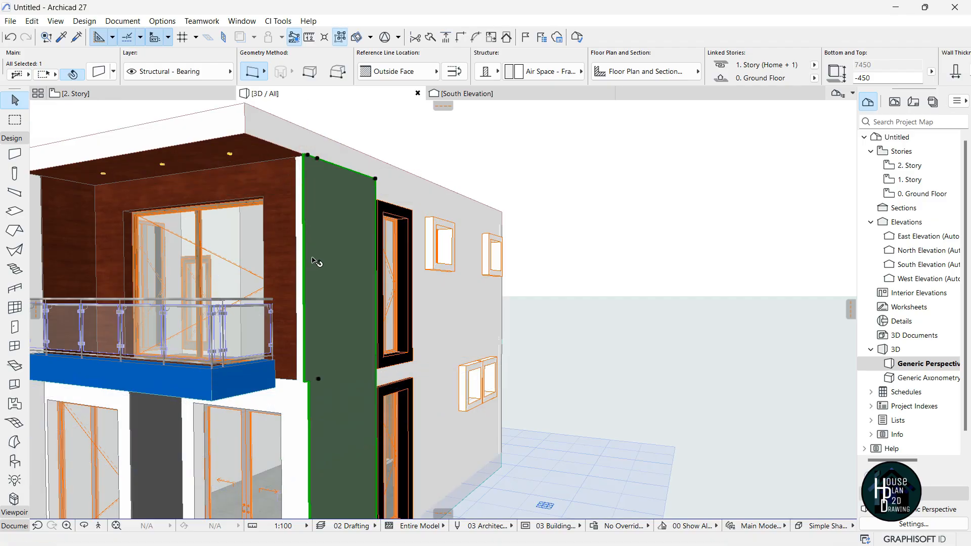
Clear the selection and examine the side lining wall's front edge where it meets the balcony cladding and facade.
key("Escape")
left_click(98, 526)
key("Up")
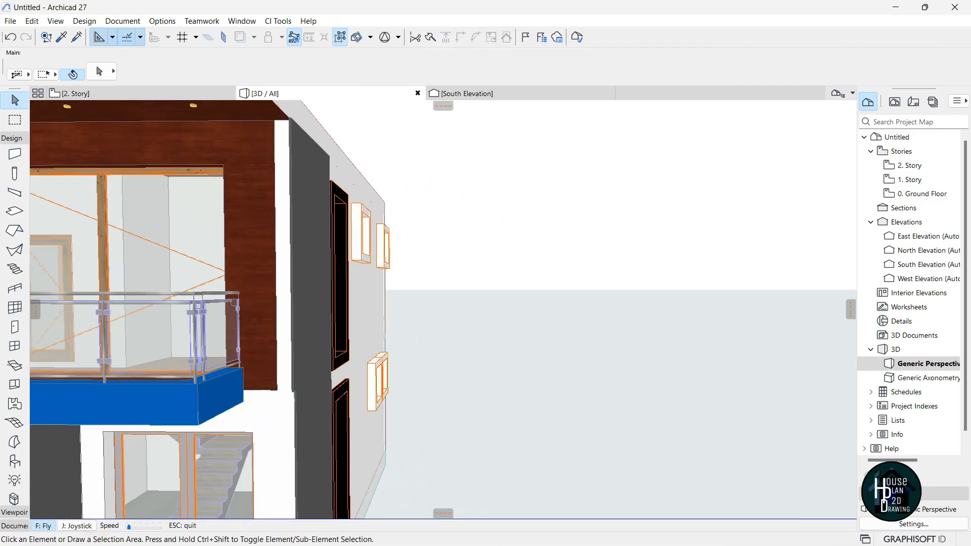
key("Up")
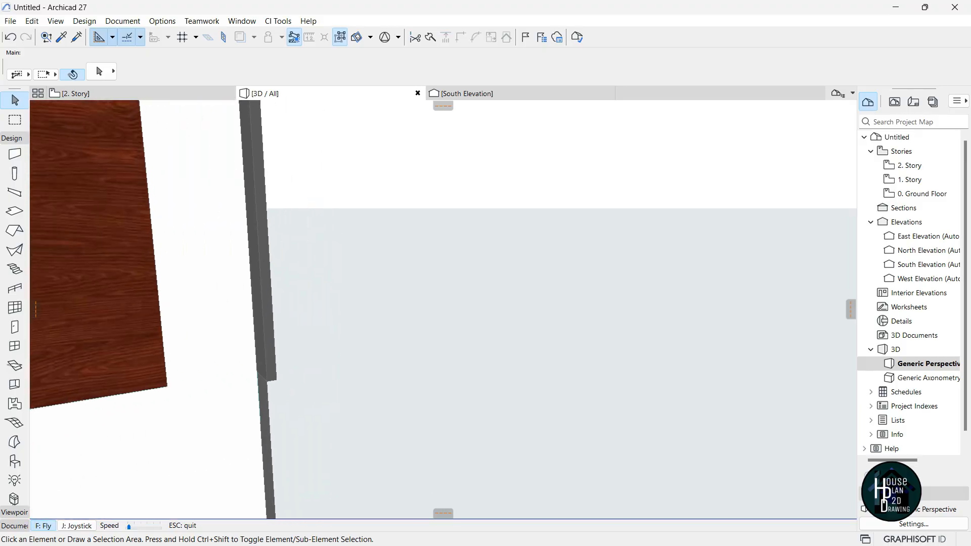
key("Right")
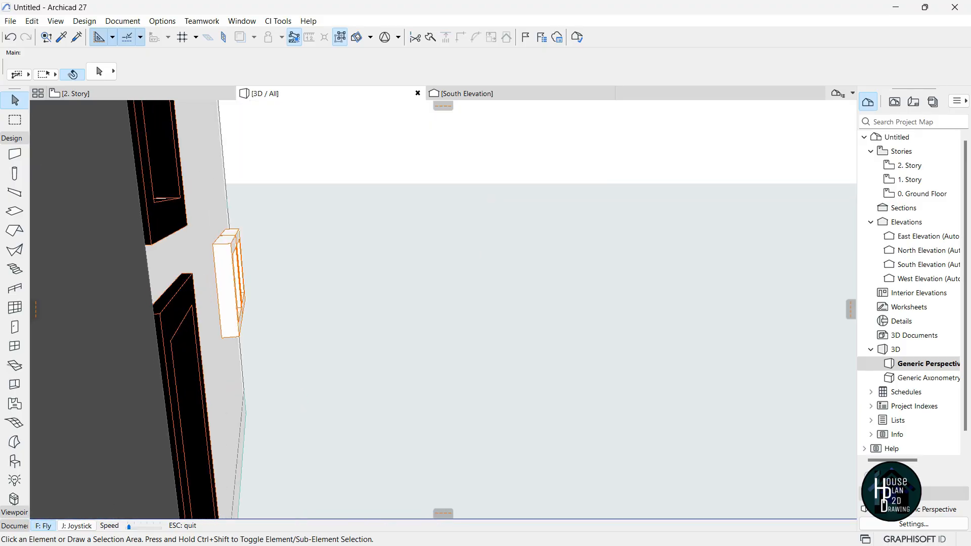
key("Left")
key("Up")
key("Right")
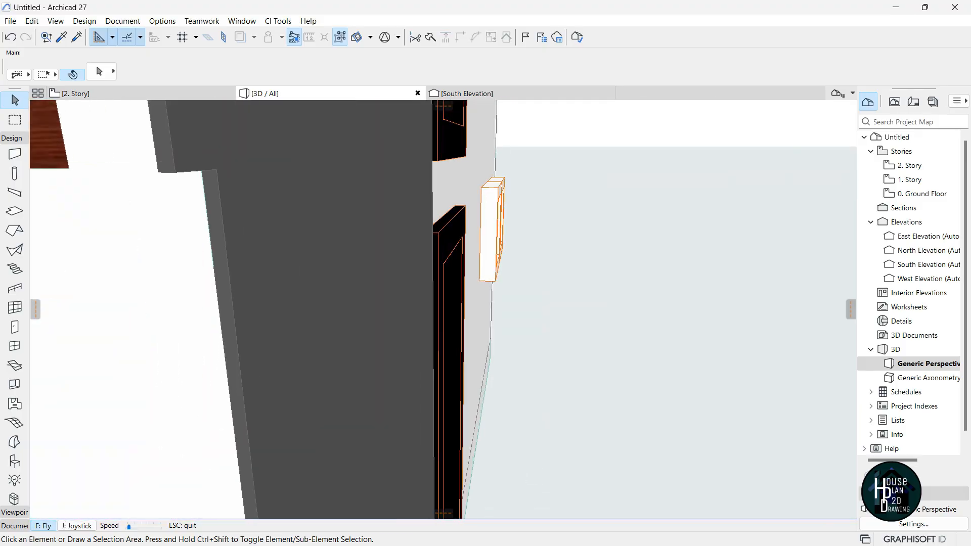
key("Down")
key("Down")
key("Up")
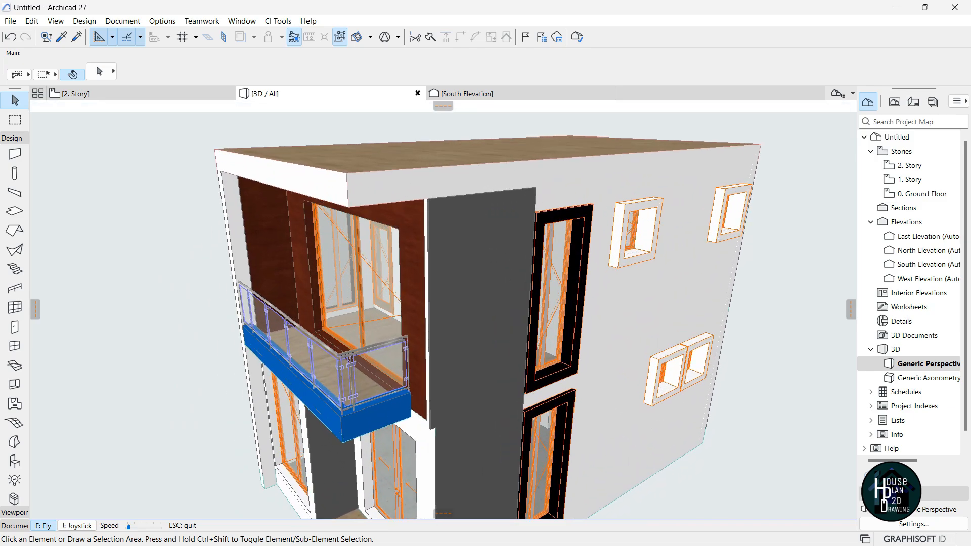
Select the side lining wall and start moving its reference line's front end at the base of the house corner.
key("Escape")
key("Up")
key("Down")
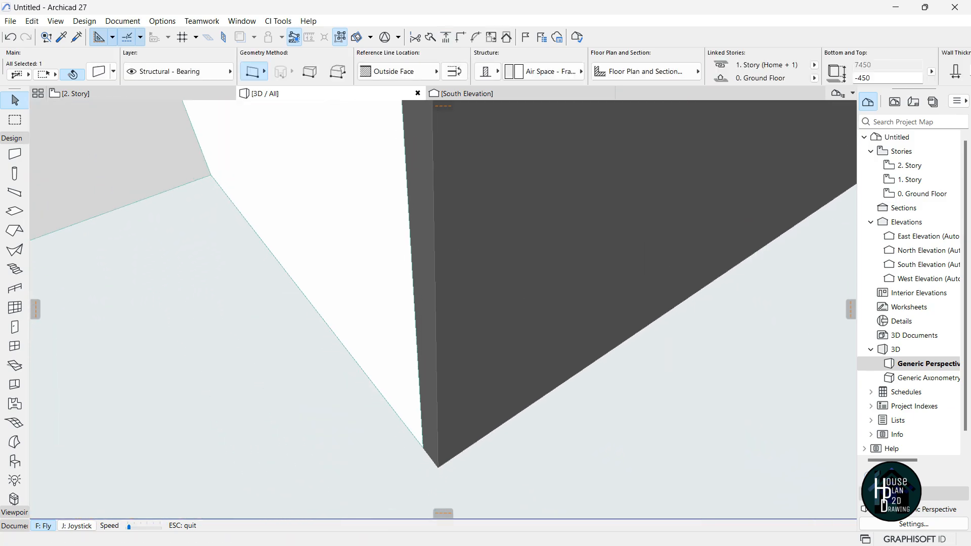
key("Escape")
left_click(412, 426)
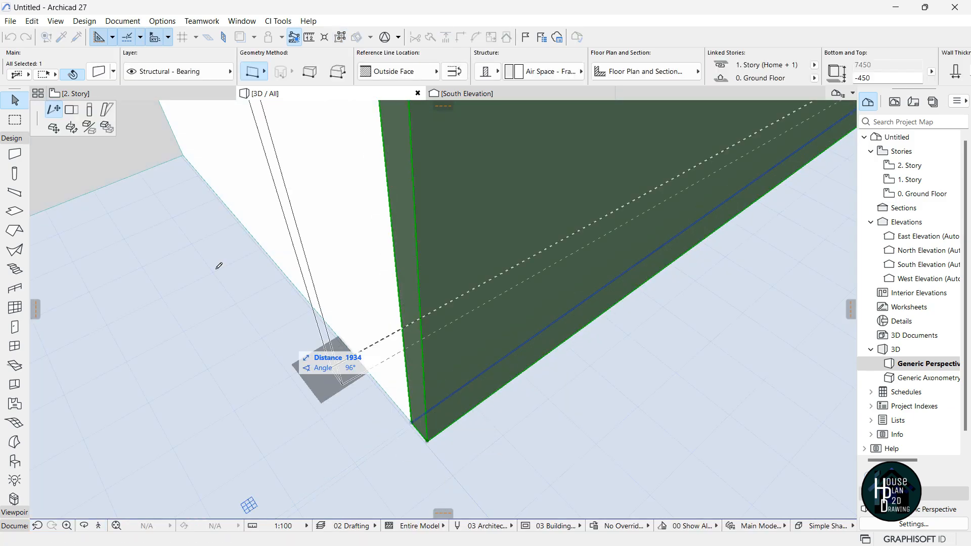
Stretch the end of the dark gray cladding wall to the building's front corner.
left_click(71, 110)
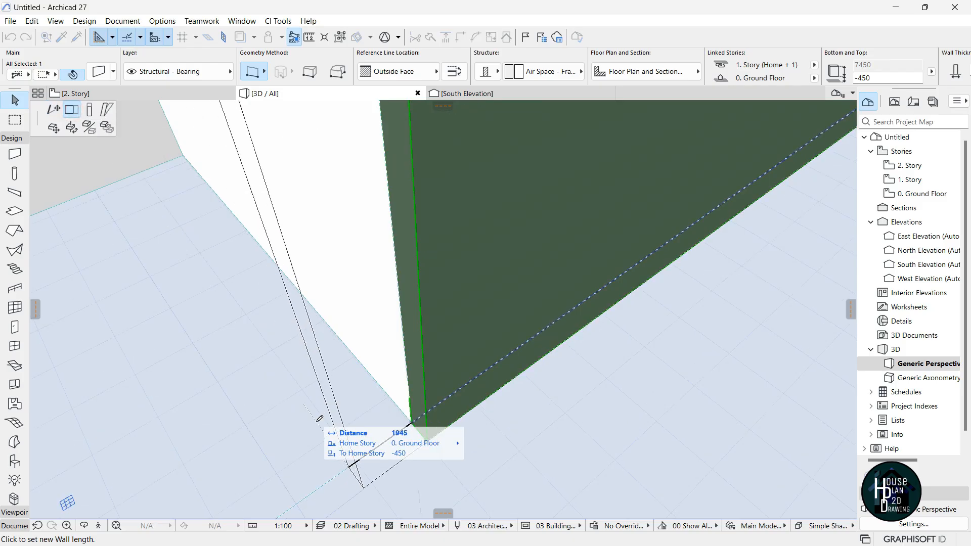
left_click(419, 420)
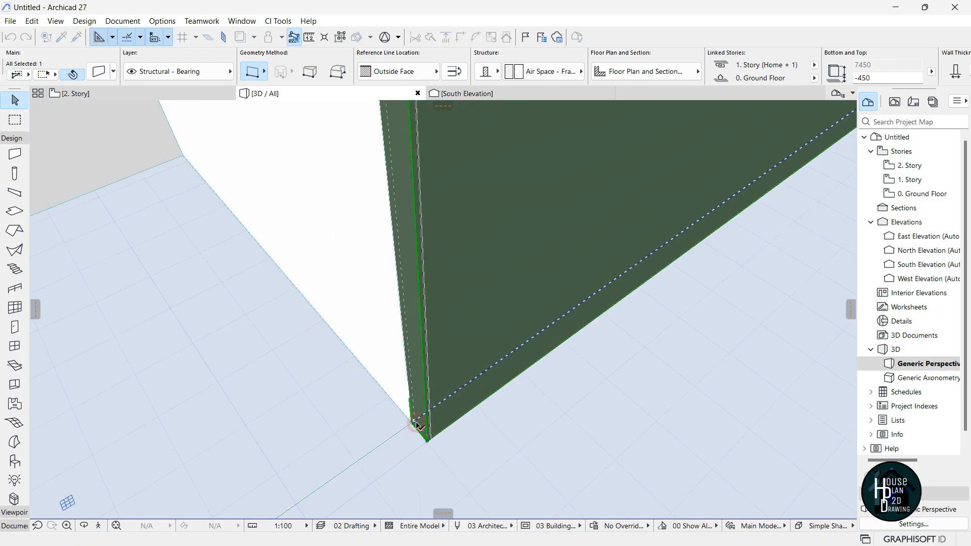
left_click(311, 404)
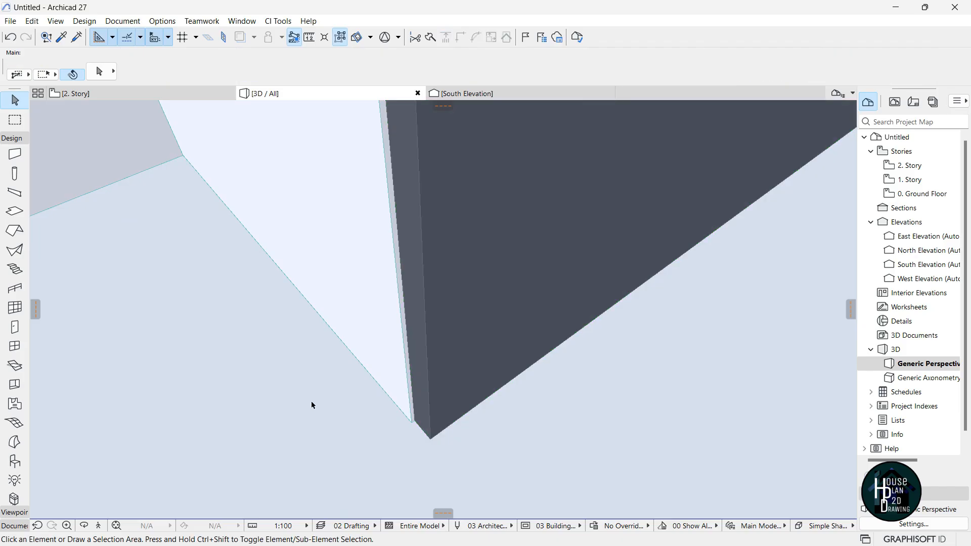
Replace the dark gray override surface of the tall side cladding wall with a light surface, searching the surface list for "til".
left_click(99, 526)
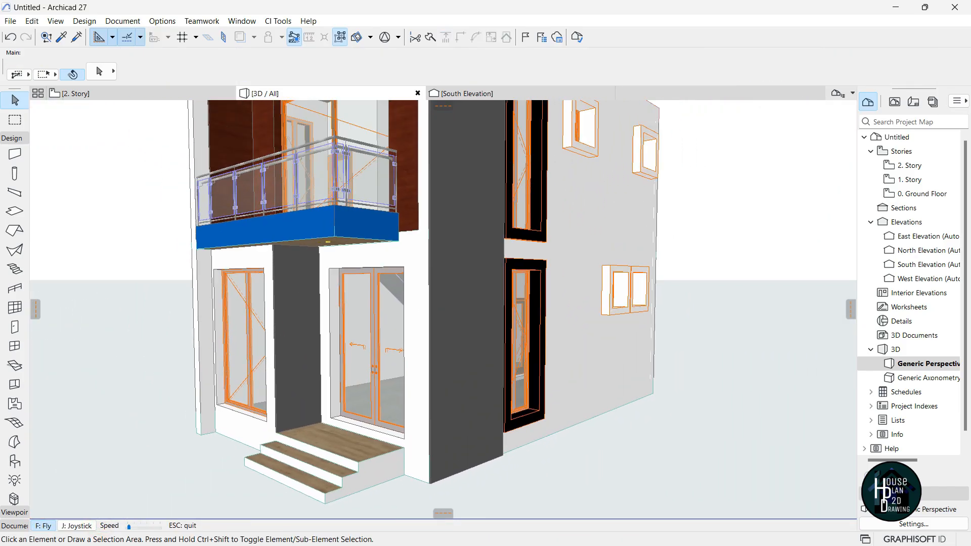
key("Page_Up")
key("Up")
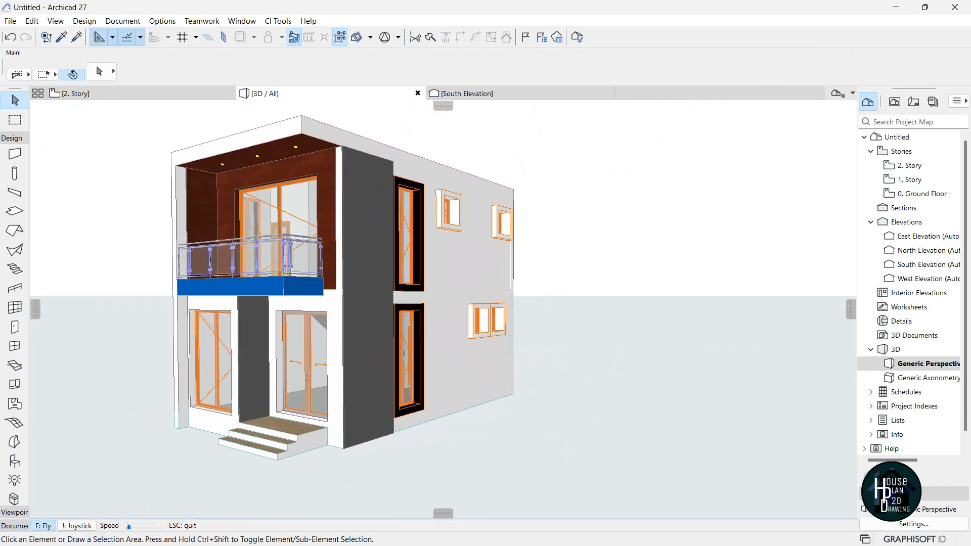
key("Left")
key("Down")
key("Escape")
left_click(417, 319)
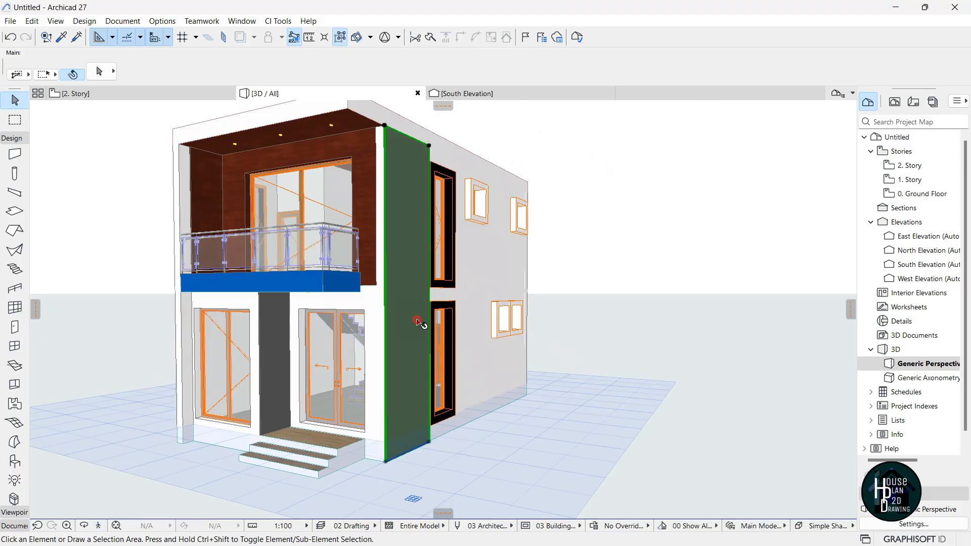
left_click(98, 69)
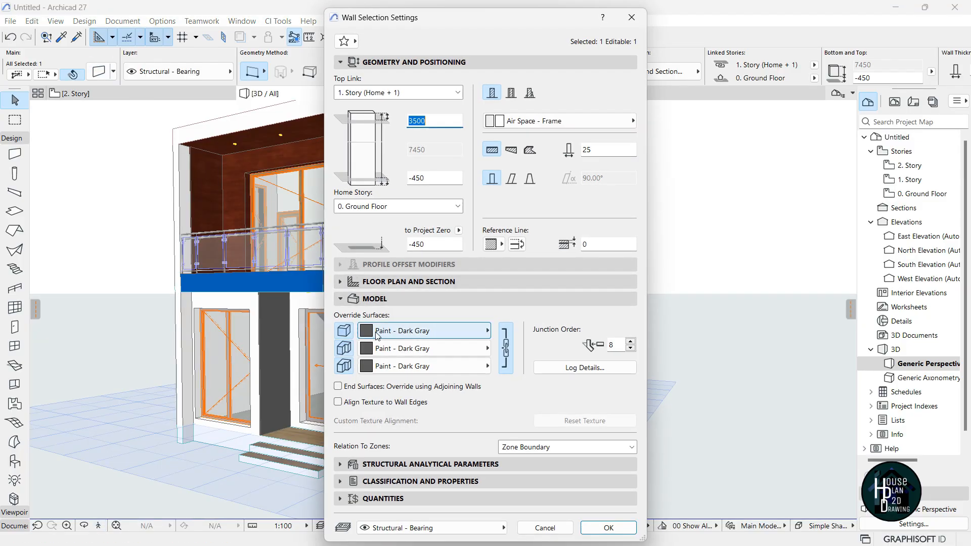
left_click(396, 336)
scroll(580, 309, "down", 3)
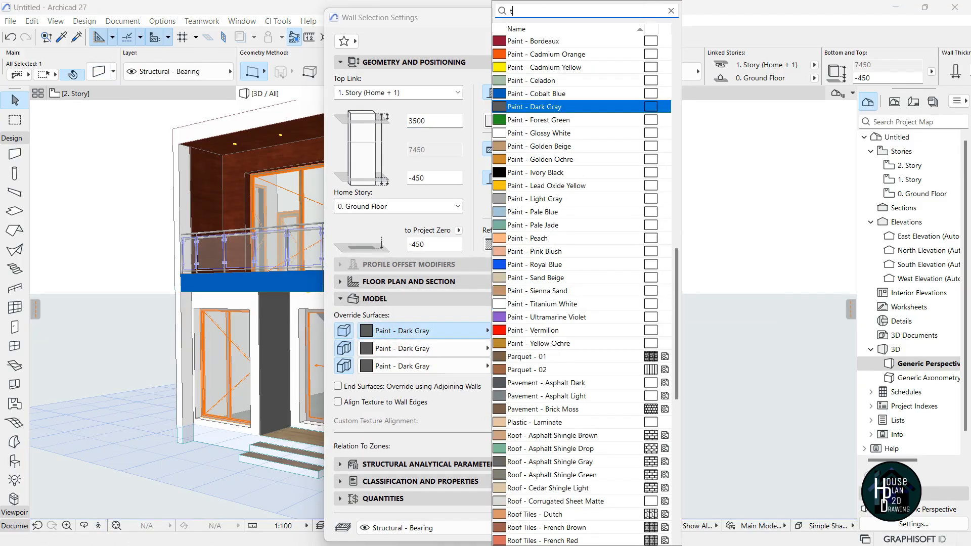
type("til")
left_click(580, 305)
key("Return")
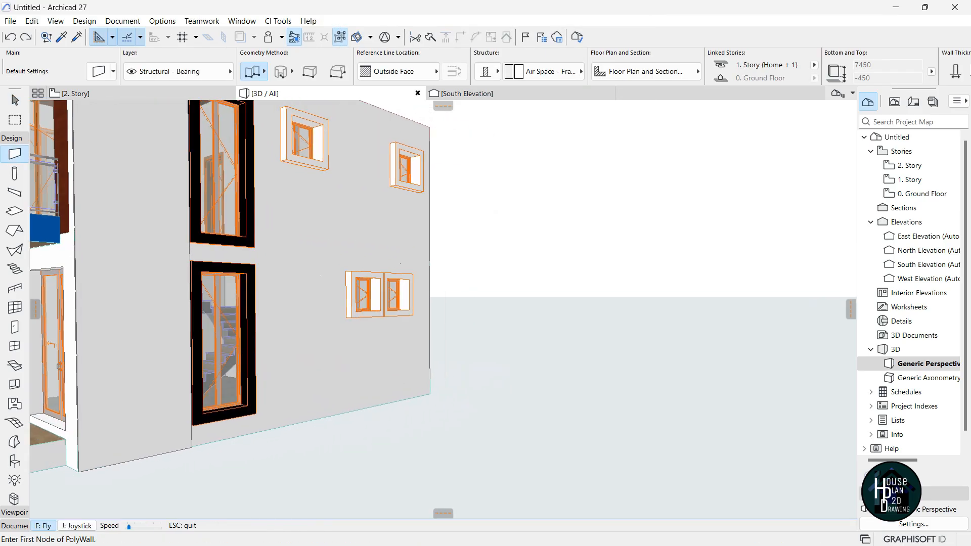
Examine the side facade around the cladding wall and its windows in 3D.
key("Down")
key("Up")
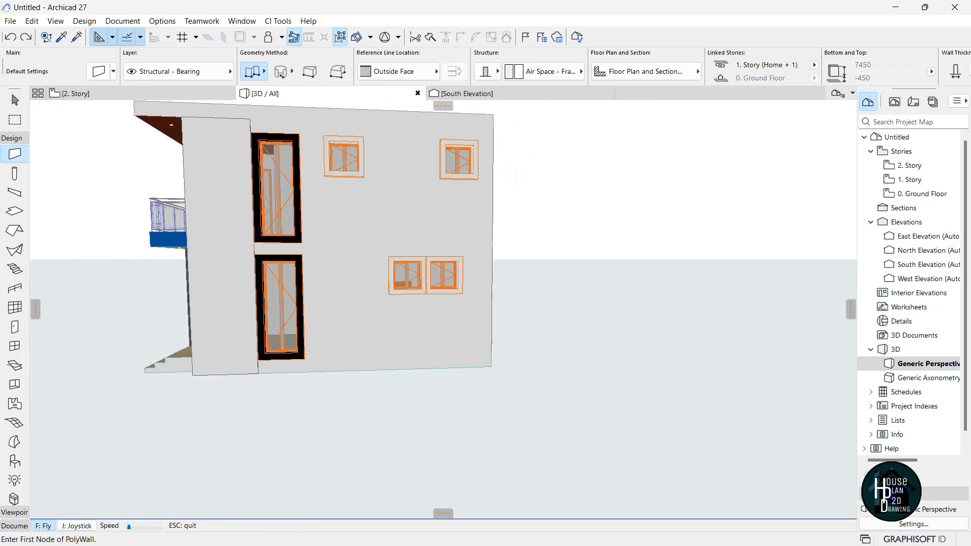
key("Up")
key("Escape")
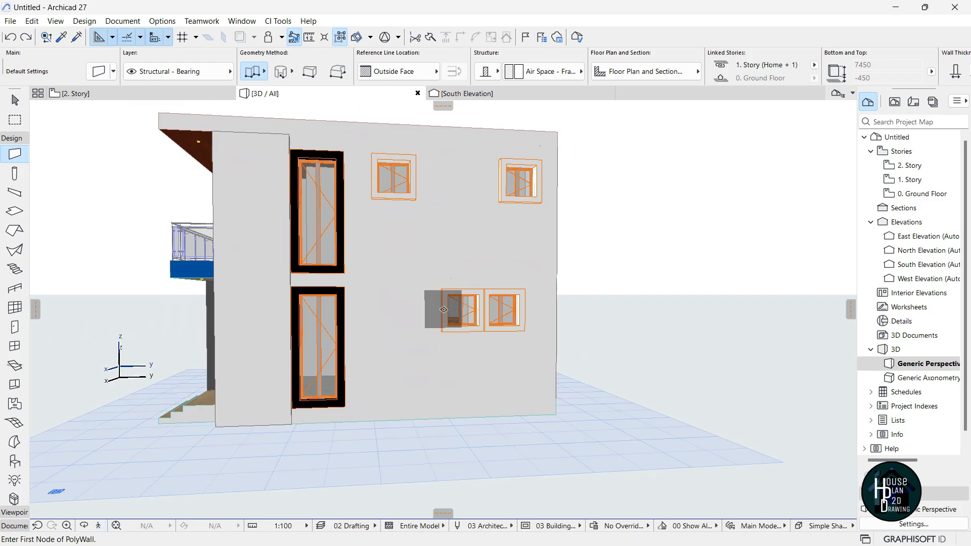
key("Escape")
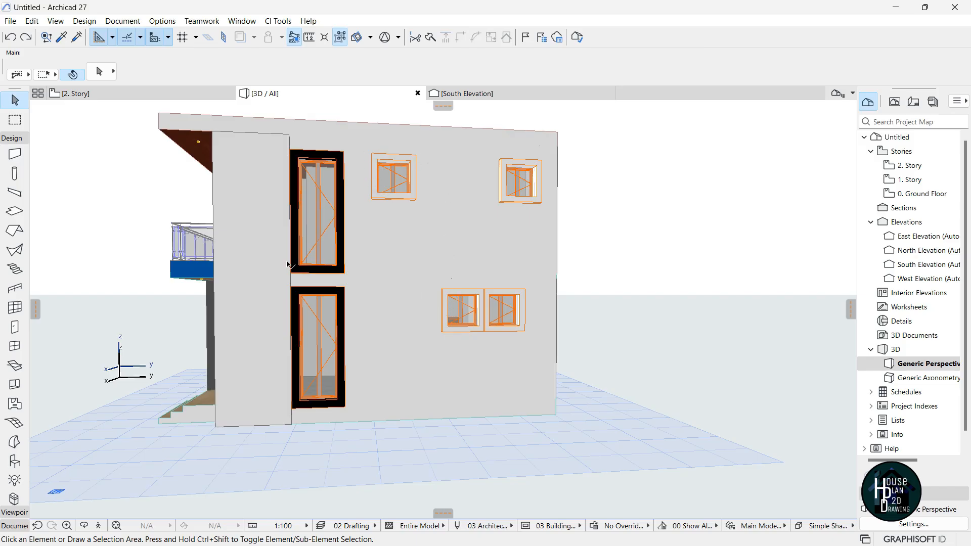
left_click(245, 162)
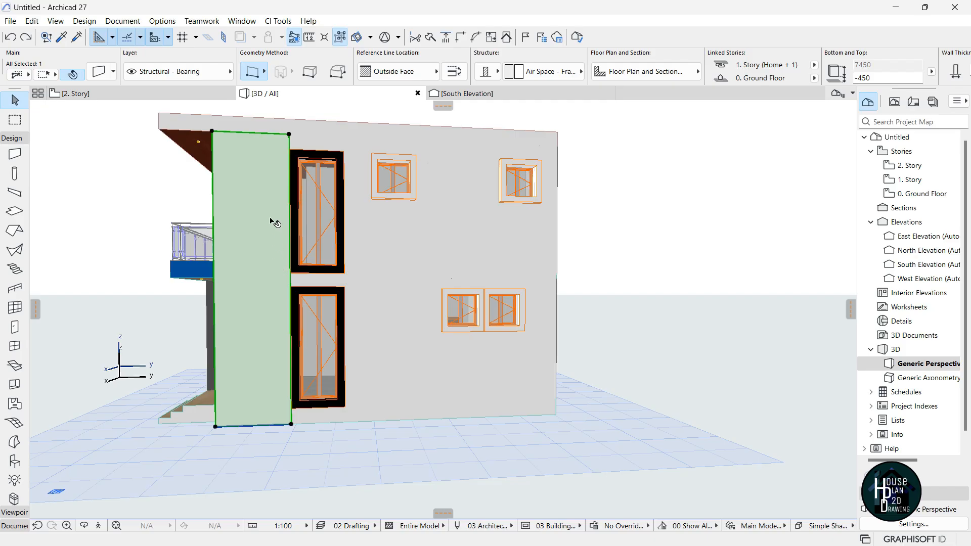
key("Escape")
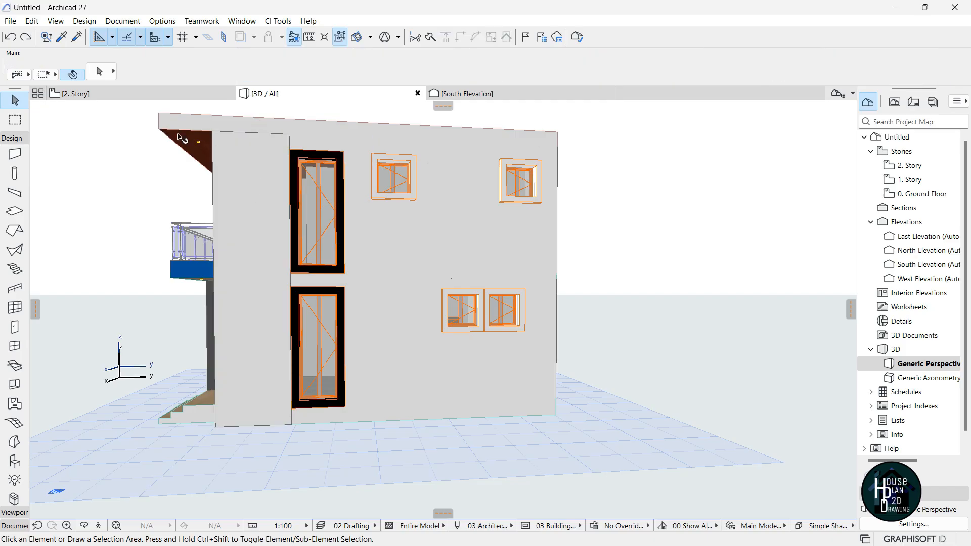
In the East Elevation, copy the cladding wall to the far edge of the black-framed windows.
left_click(114, 94)
scroll(442, 264, "down", 3)
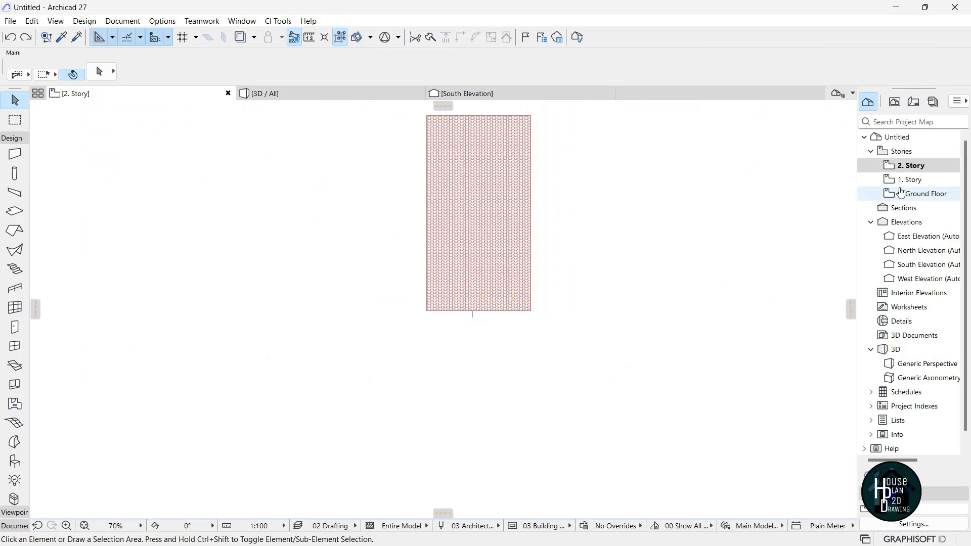
left_click(908, 180)
scroll(523, 203, "up", 2)
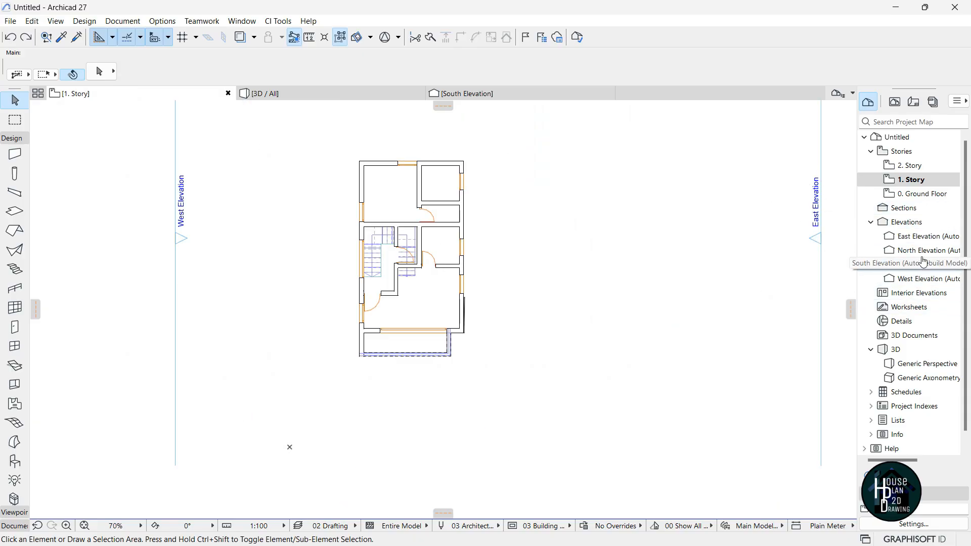
double_click(925, 236)
scroll(432, 311, "up", 5)
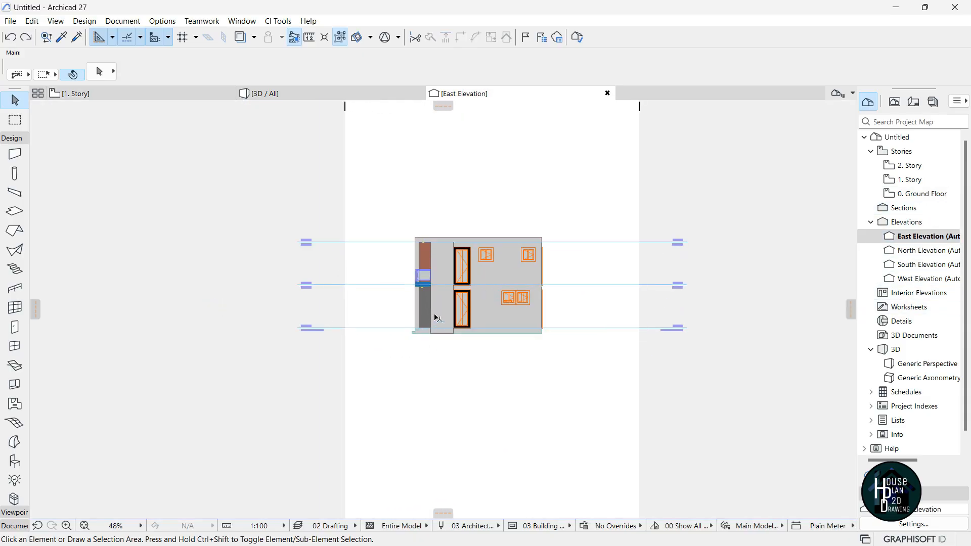
scroll(393, 244, "down", 1)
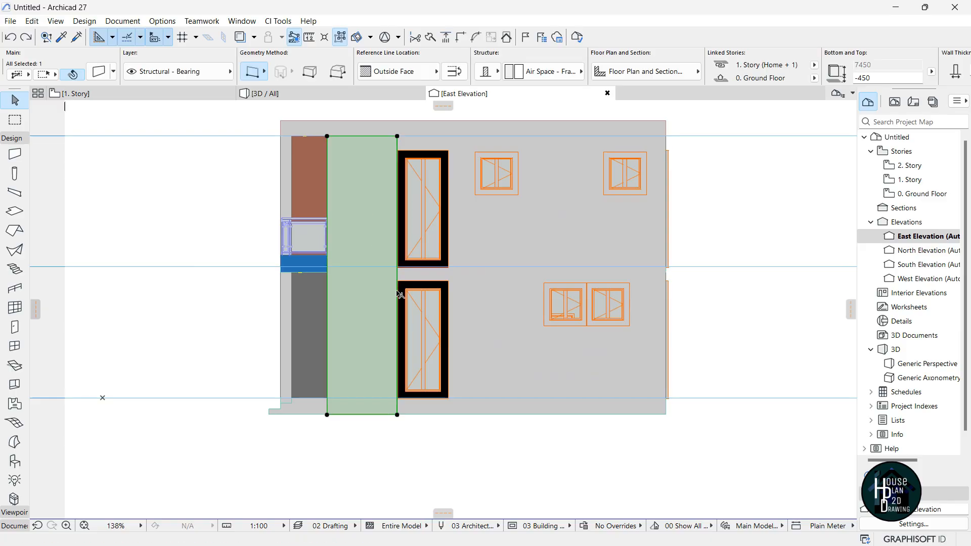
key("ctrl+shift+d")
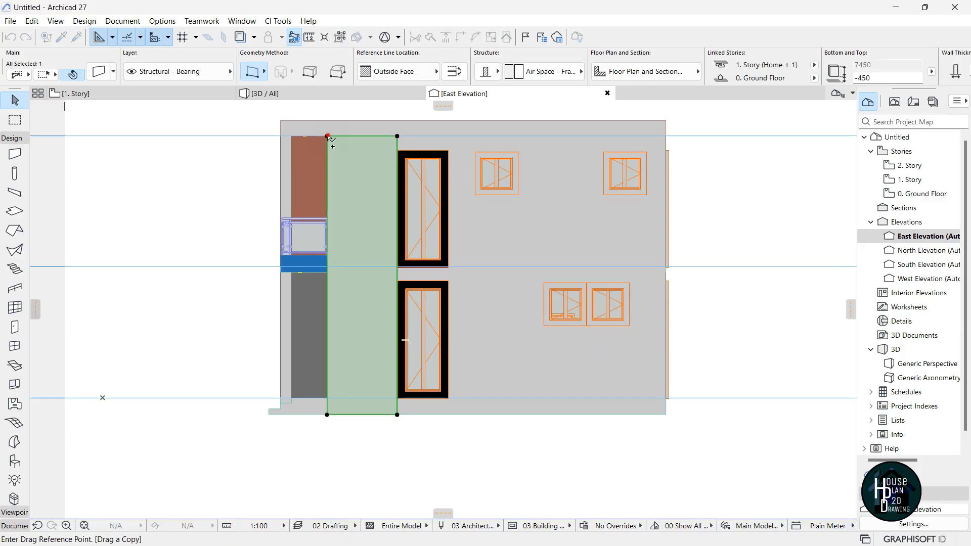
left_click(328, 136)
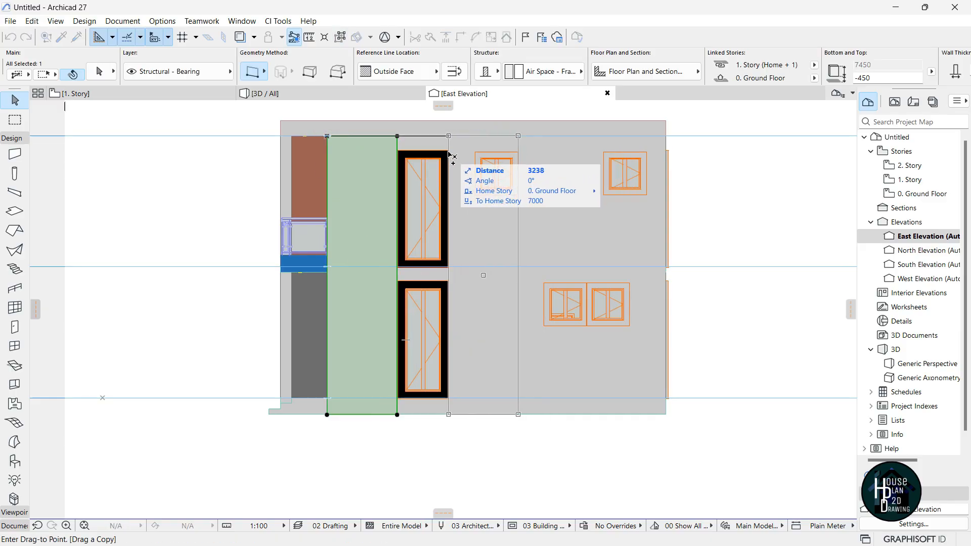
left_click(450, 155)
scroll(523, 161, "up", 4)
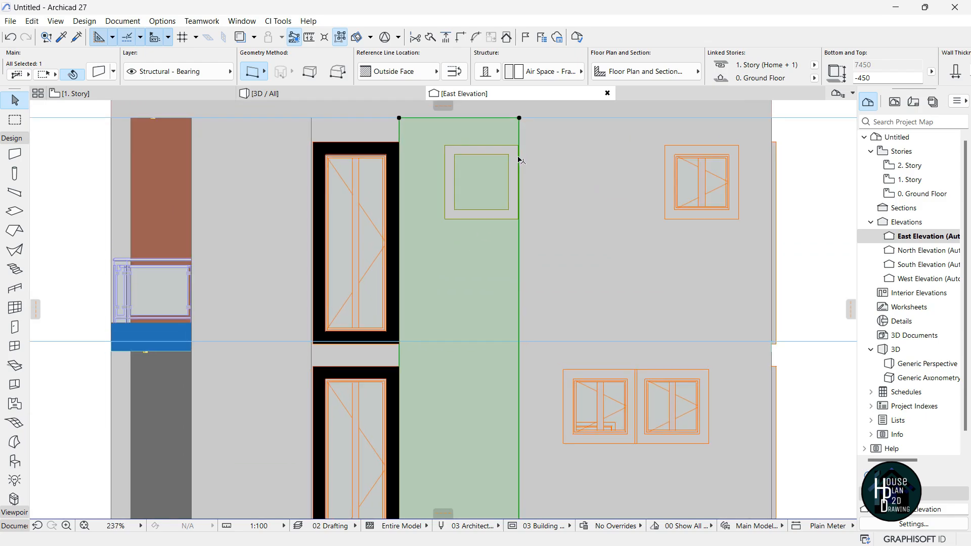
Stretch the copied cladding wall lengthwise until it extends just past the small upper-story window.
scroll(531, 392, "down", 3)
scroll(531, 462, "up", 1)
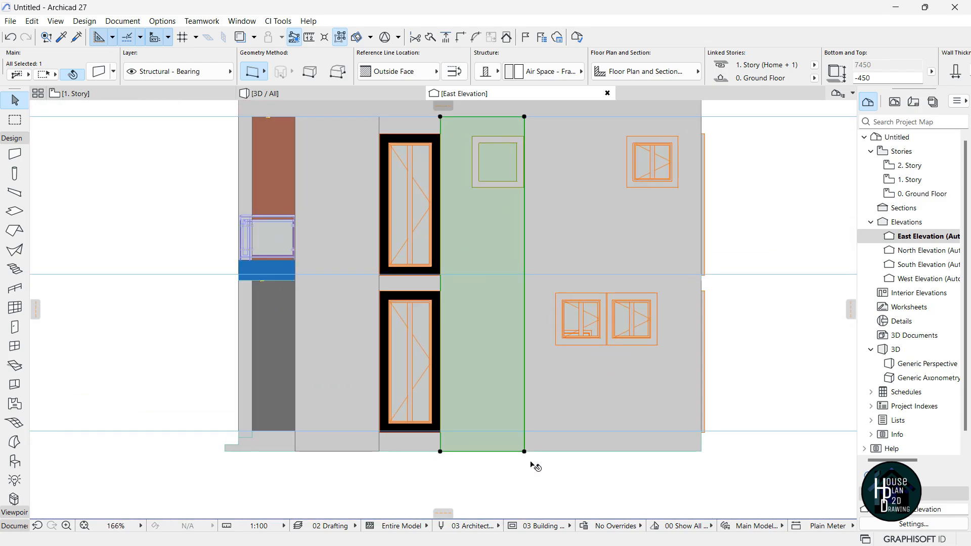
left_click(523, 449)
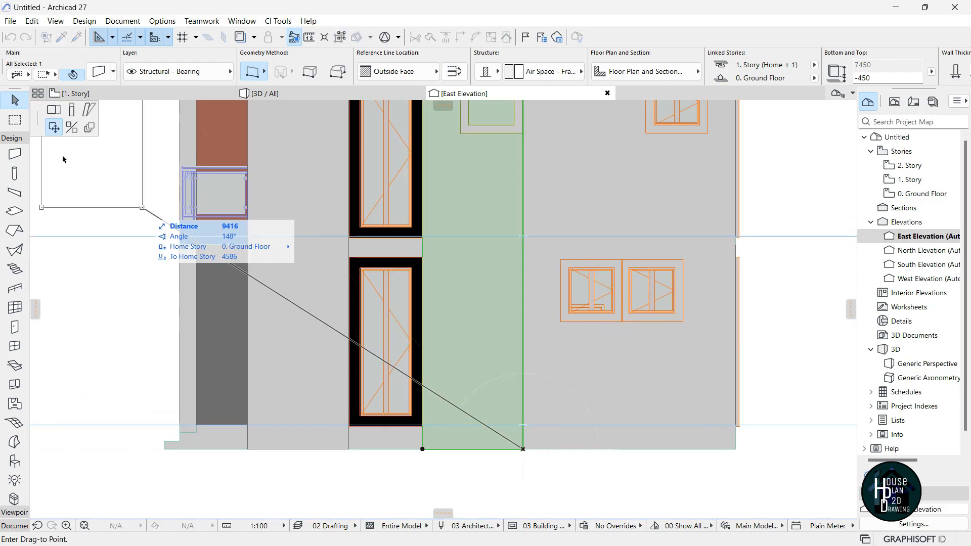
left_click(54, 110)
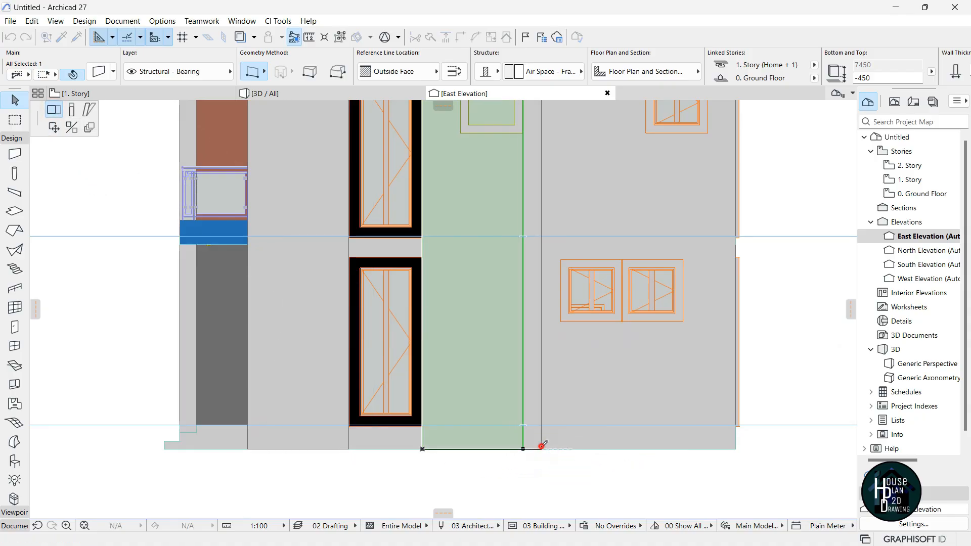
left_click(542, 446)
Copy the stretched cladding wall so the new panel starts at its far bottom corner.
scroll(458, 365, "down", 2)
scroll(452, 361, "up", 1)
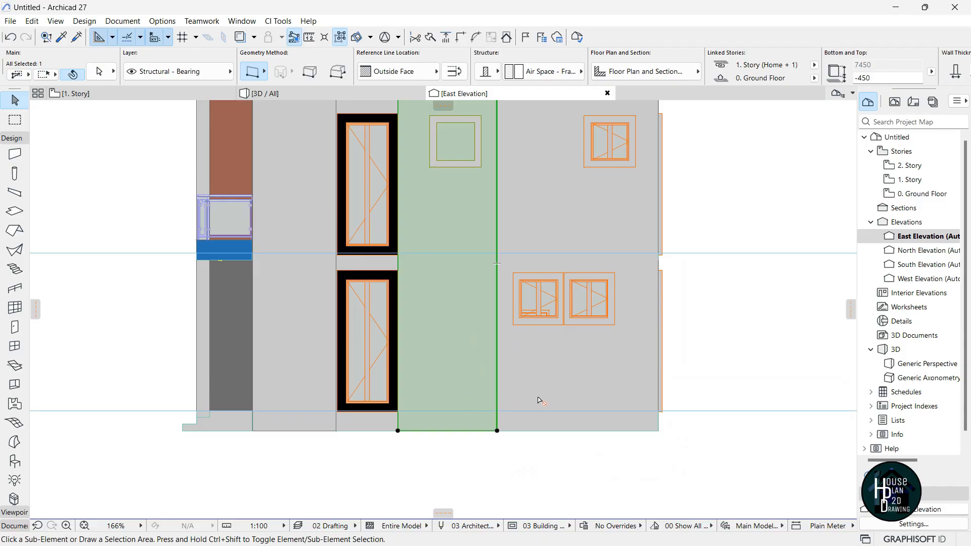
left_click(398, 431)
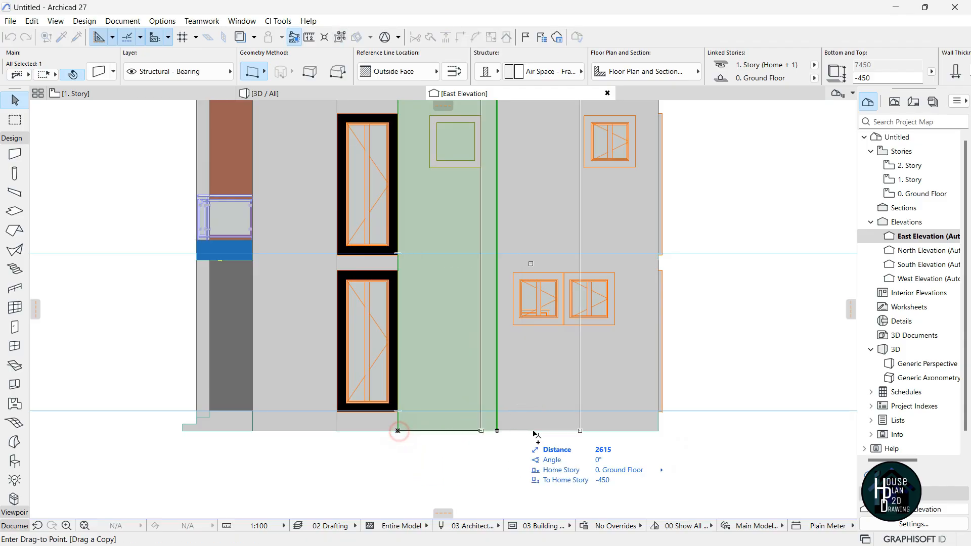
left_click(498, 430)
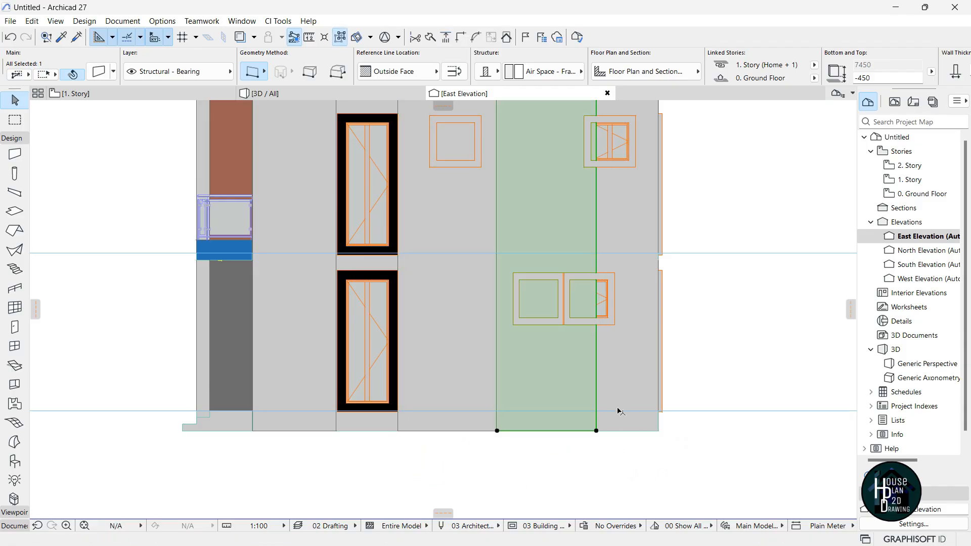
Stretch the newest cladding wall to the rear corner of the building, aligning its end exactly with the facade edge.
scroll(621, 405, "up", 2)
left_click(576, 454)
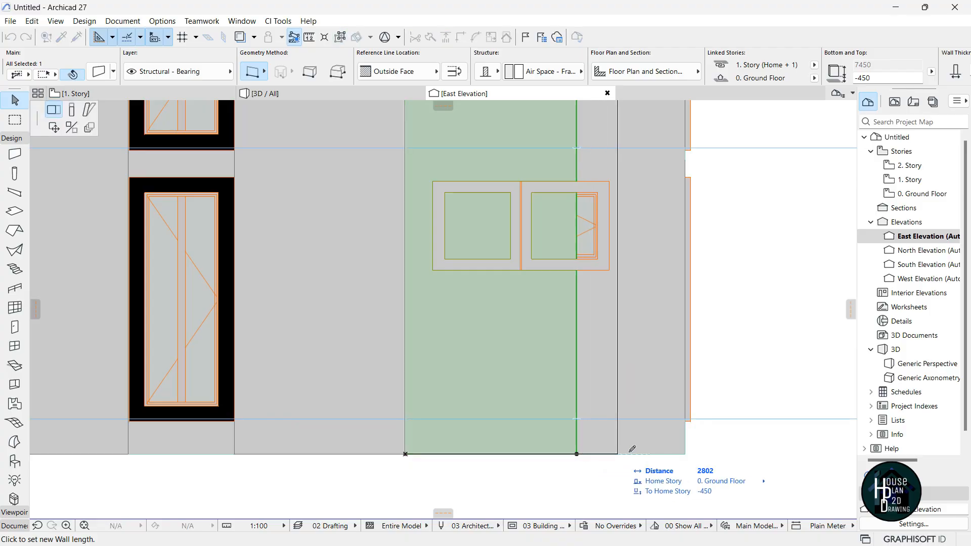
scroll(685, 452, "up", 3)
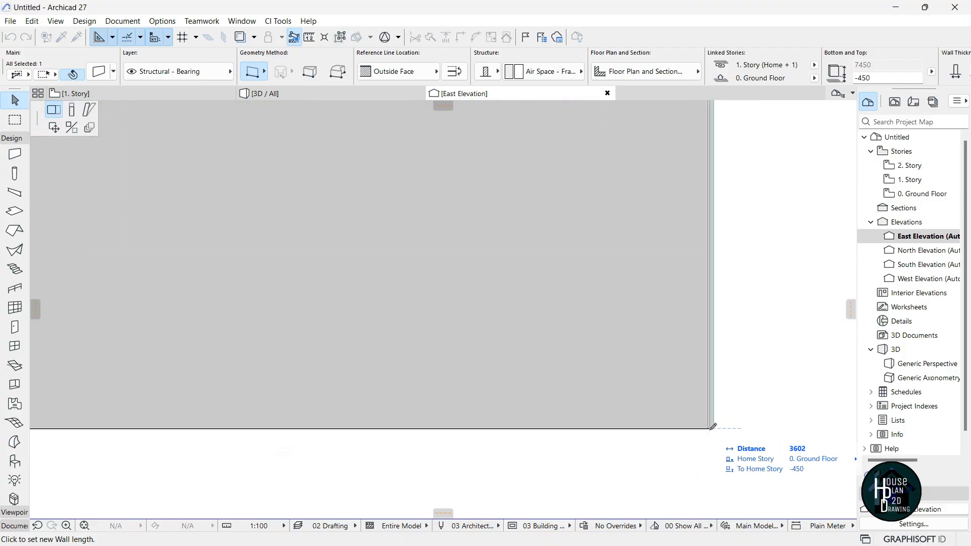
left_click(714, 428)
left_click(702, 420)
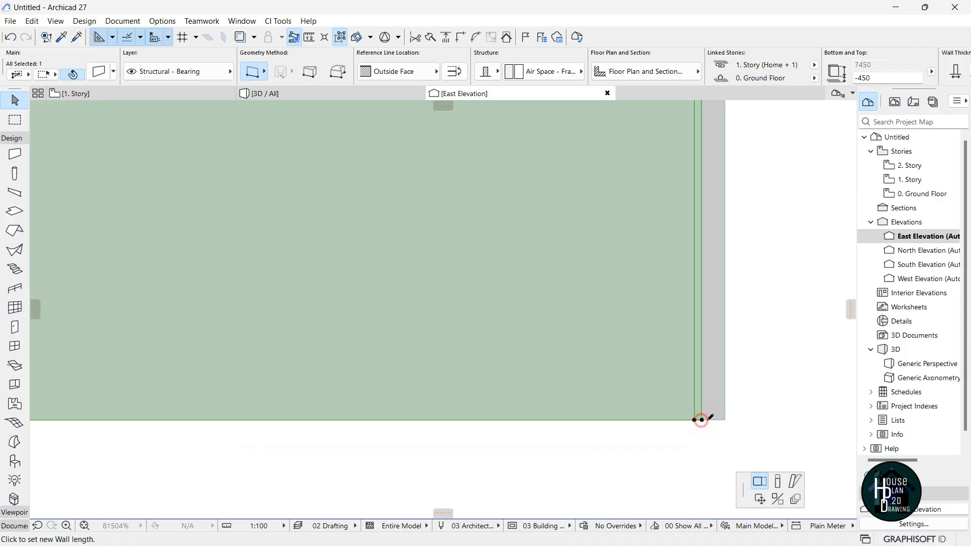
left_click(718, 420)
scroll(686, 442, "down", 1)
scroll(683, 447, "down", 15)
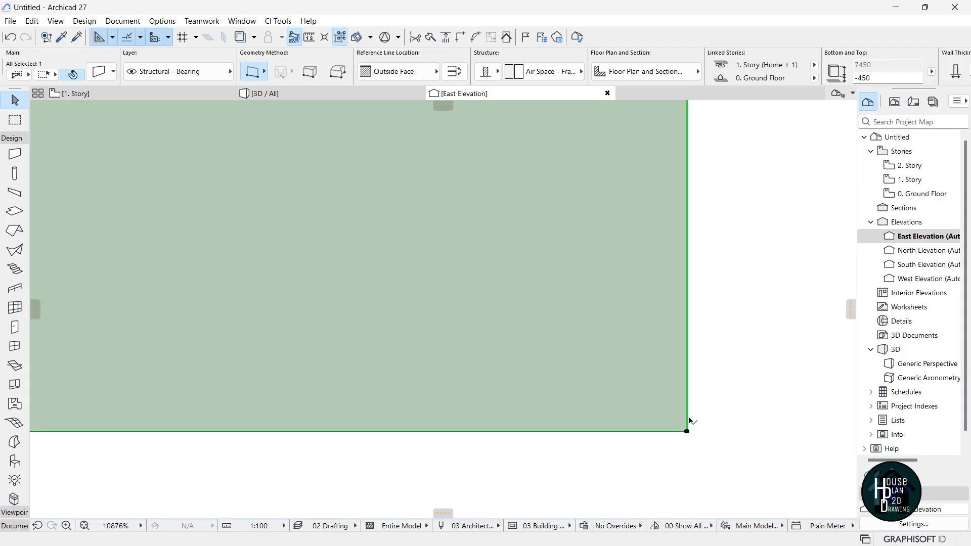
scroll(690, 418, "down", 3)
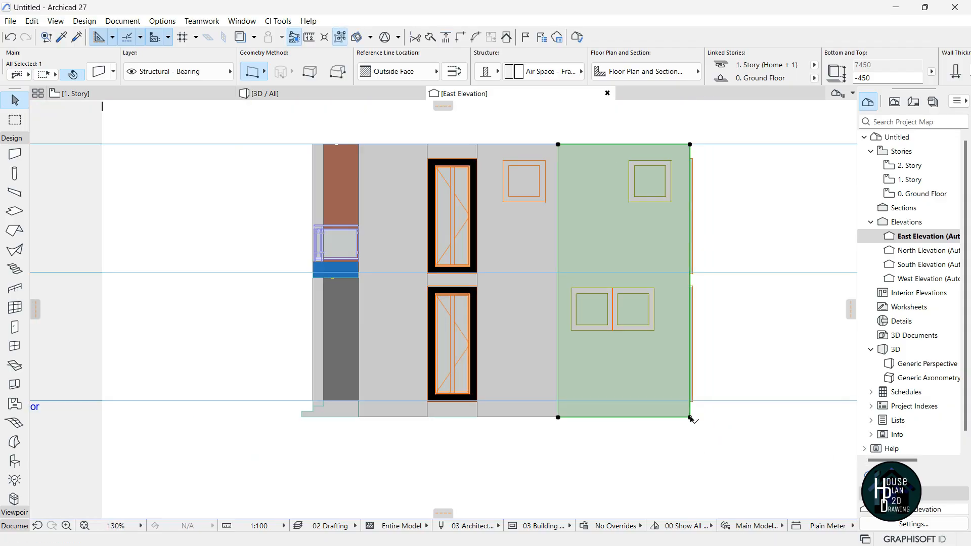
scroll(458, 433, "up", 3)
scroll(542, 442, "down", 4)
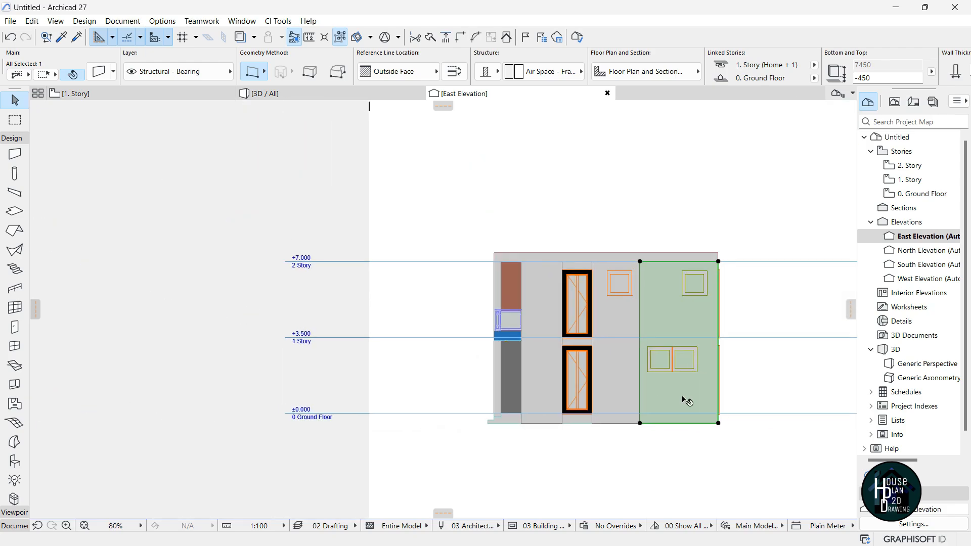
left_click(724, 348)
Examine the new east facade cladding walls in 3D from the front, the side and above.
left_click(290, 101)
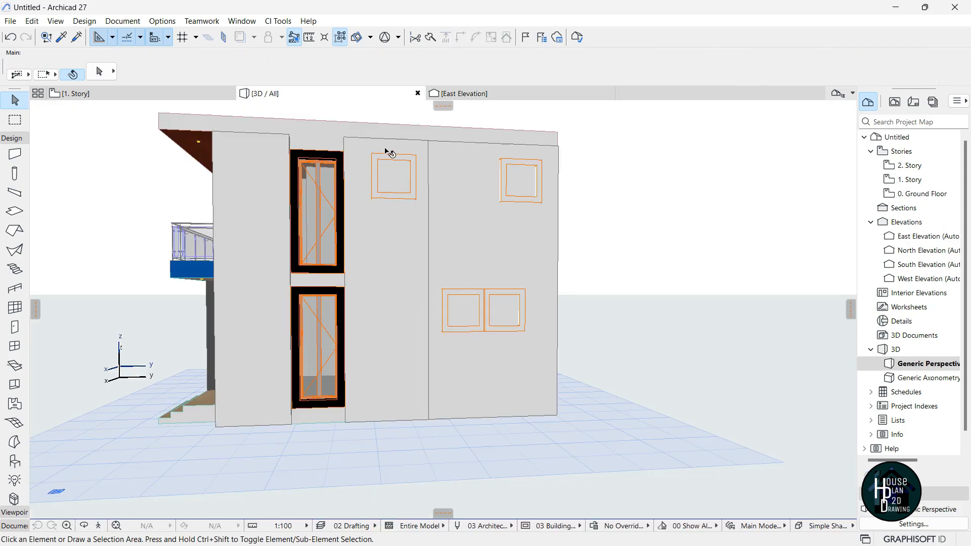
left_click(101, 526)
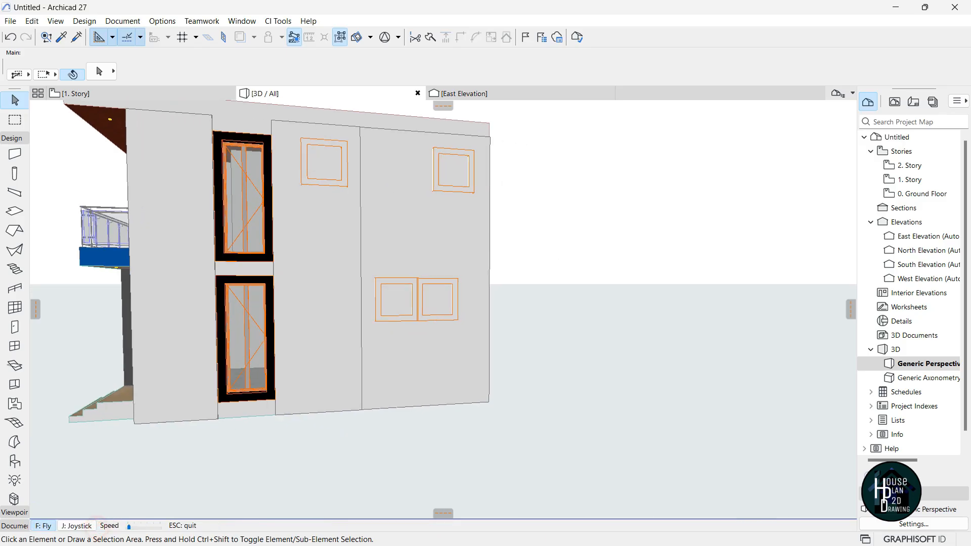
key("Down")
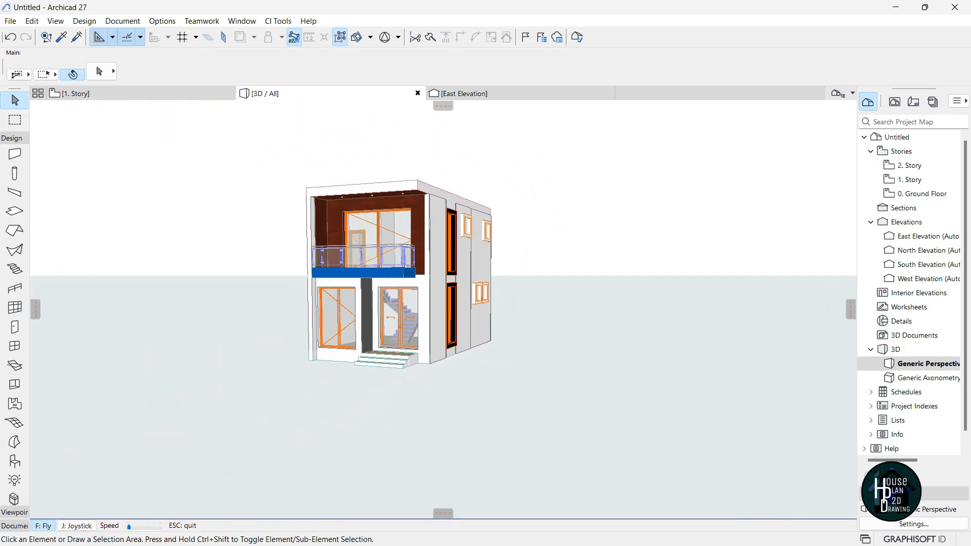
key("Up")
key("Right")
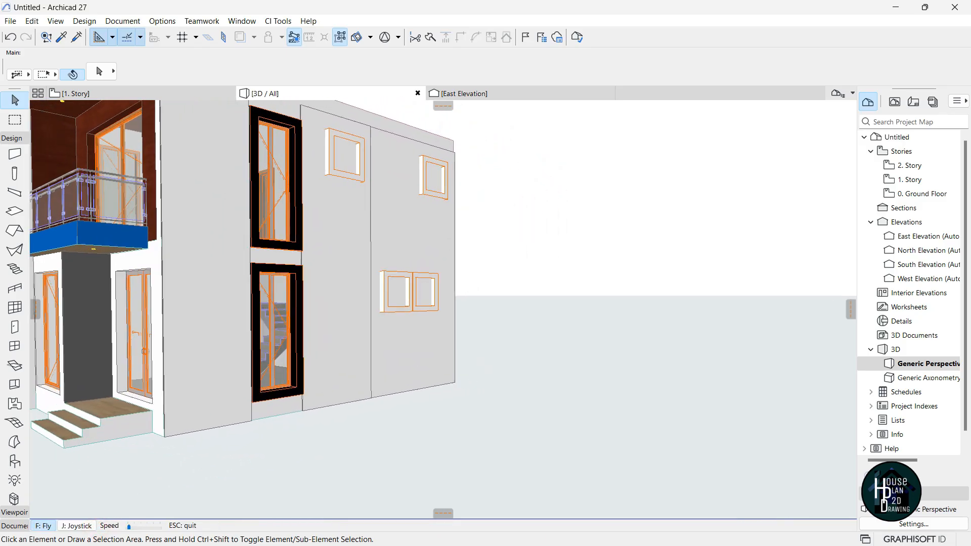
key("Page_Up")
key("Left")
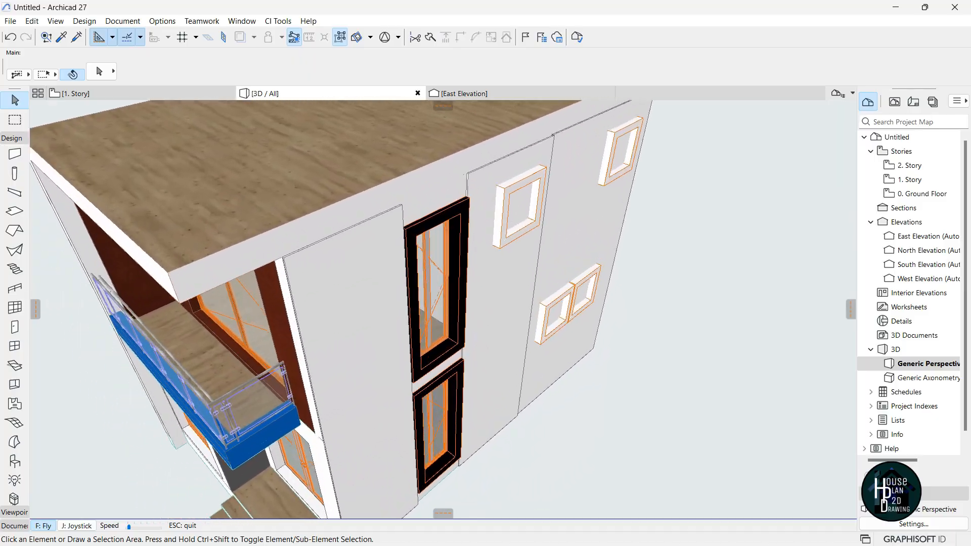
key("Up")
key("Down")
key("Up")
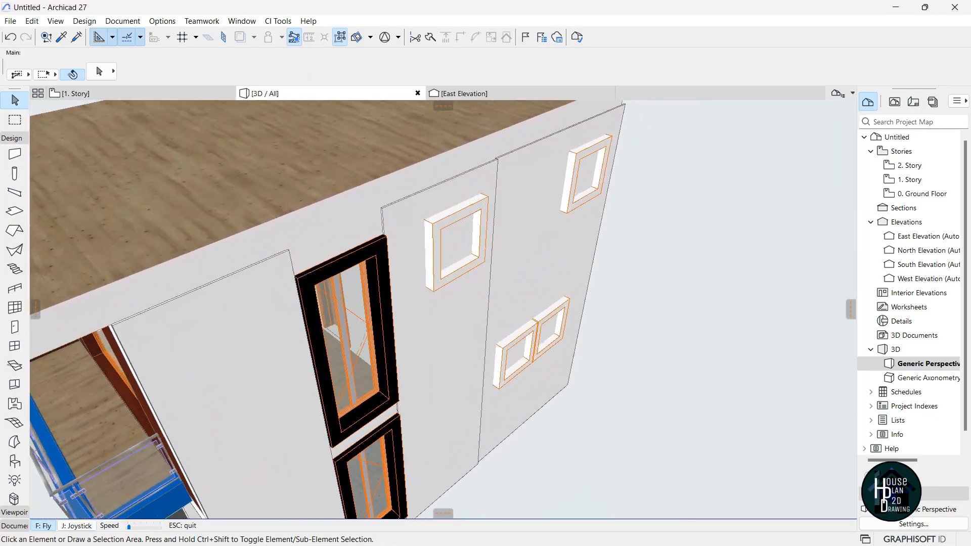
key("Escape")
Set the thickness of all three cladding walls on the east facade to 135.
left_click(449, 330)
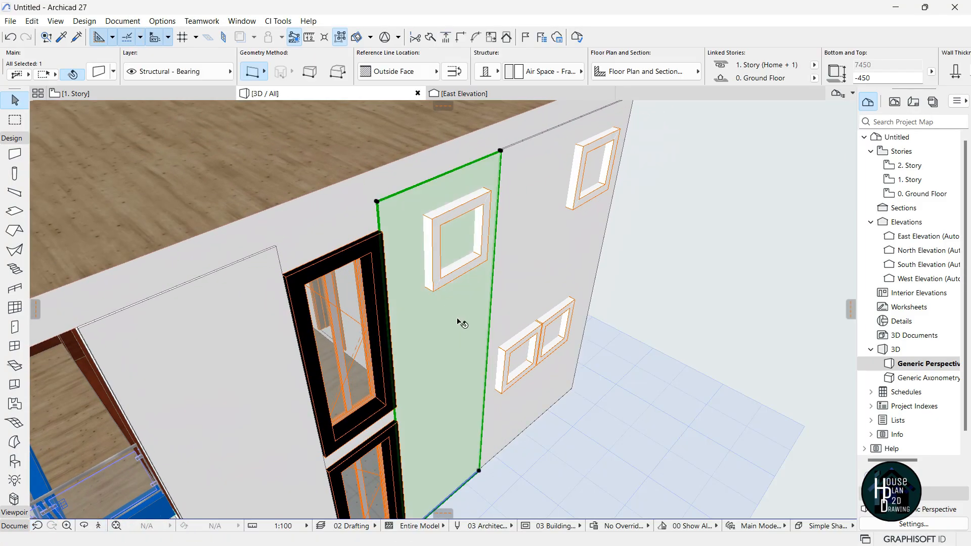
left_click(542, 221, "shift")
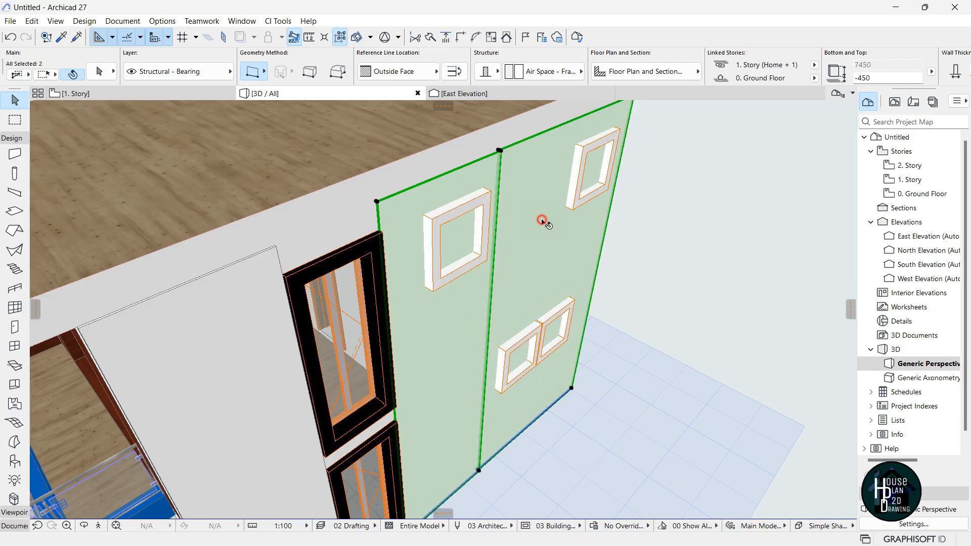
left_click(256, 369, "shift")
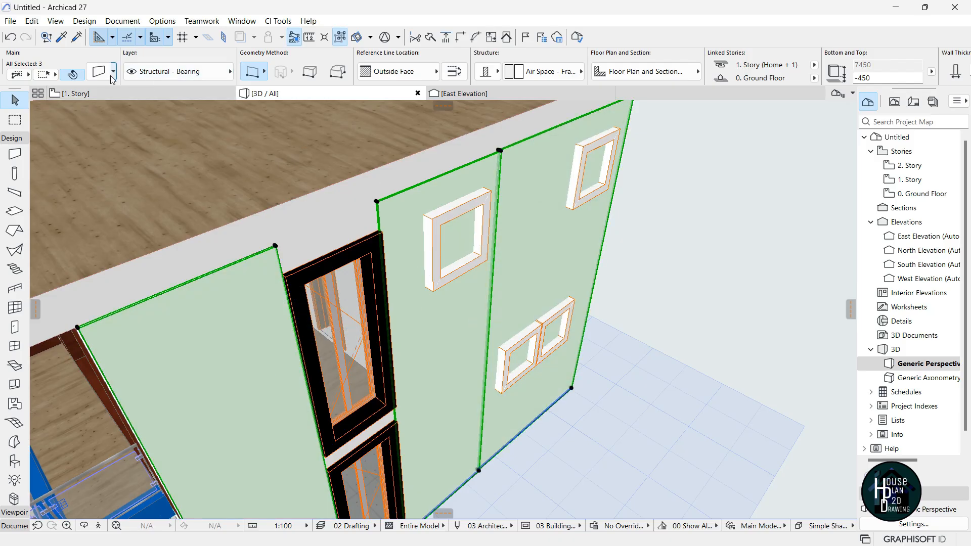
scroll(768, 71, "down", 2)
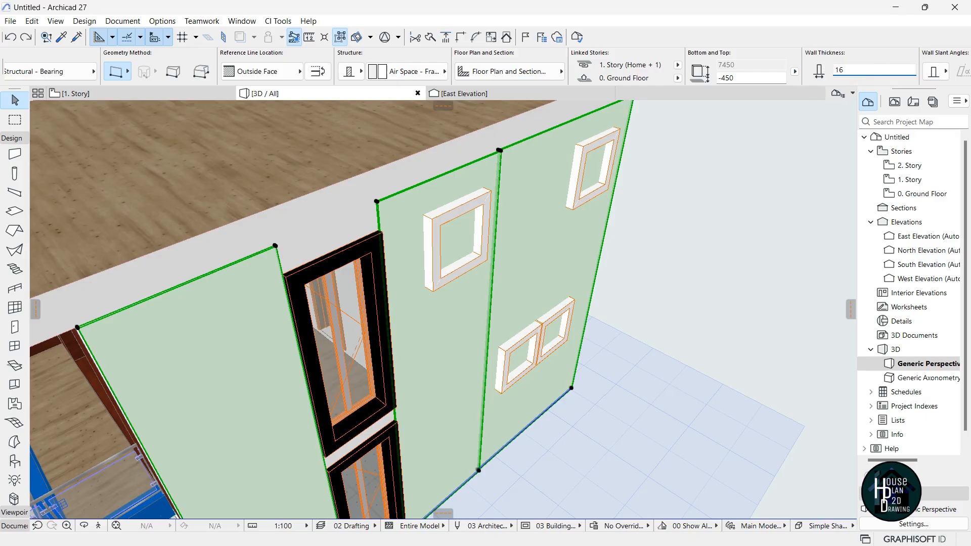
key("Return")
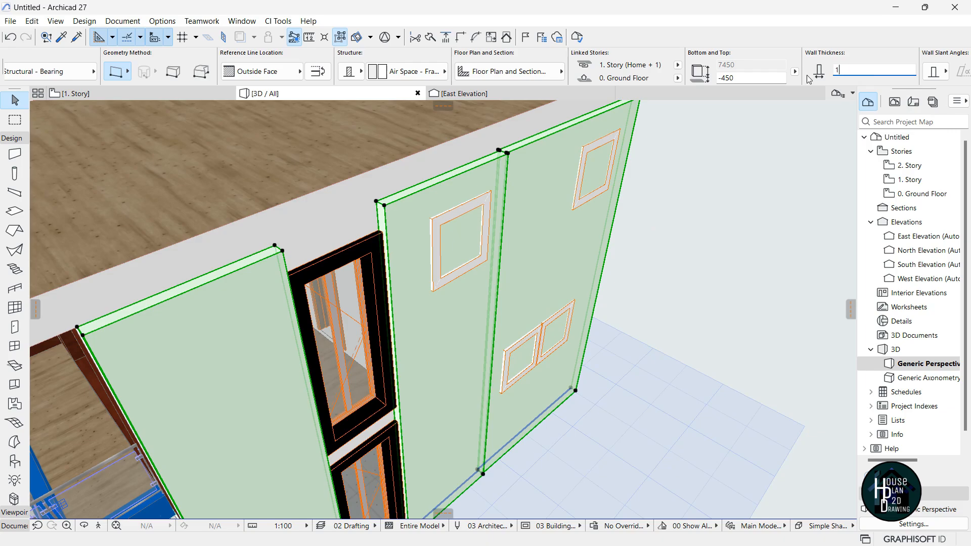
key("Return")
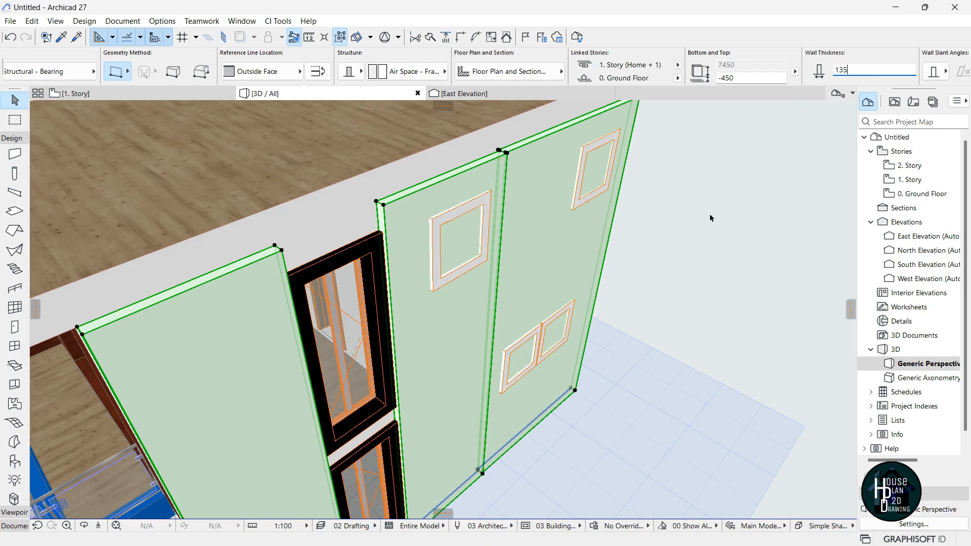
key("Escape")
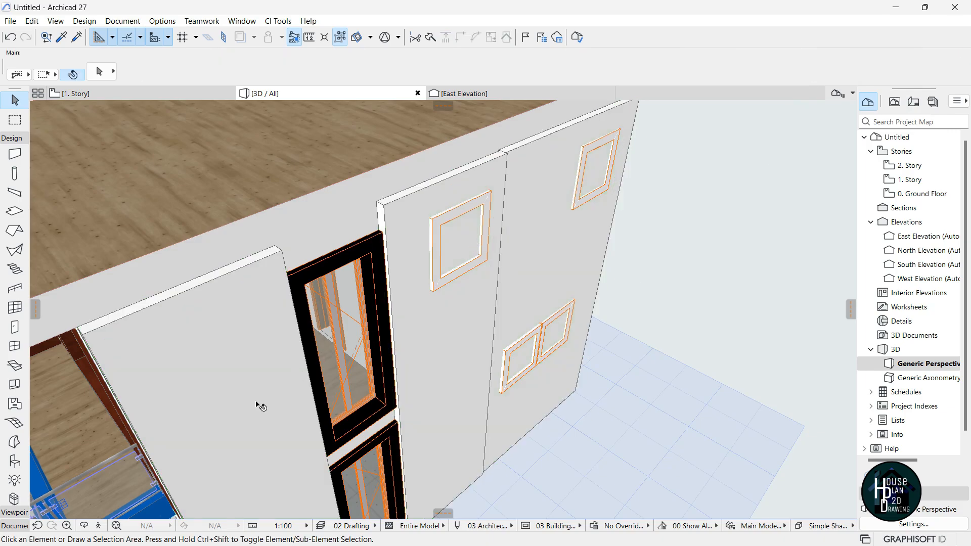
Examine in 3D how the thickened cladding walls sit against the roof edge, front corner and windows.
left_click(99, 526)
key("Down")
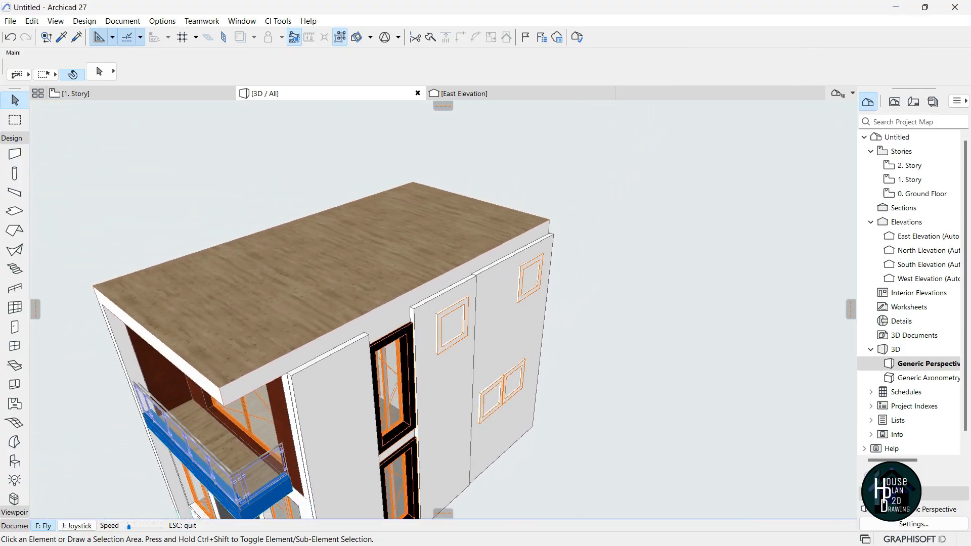
key("Down")
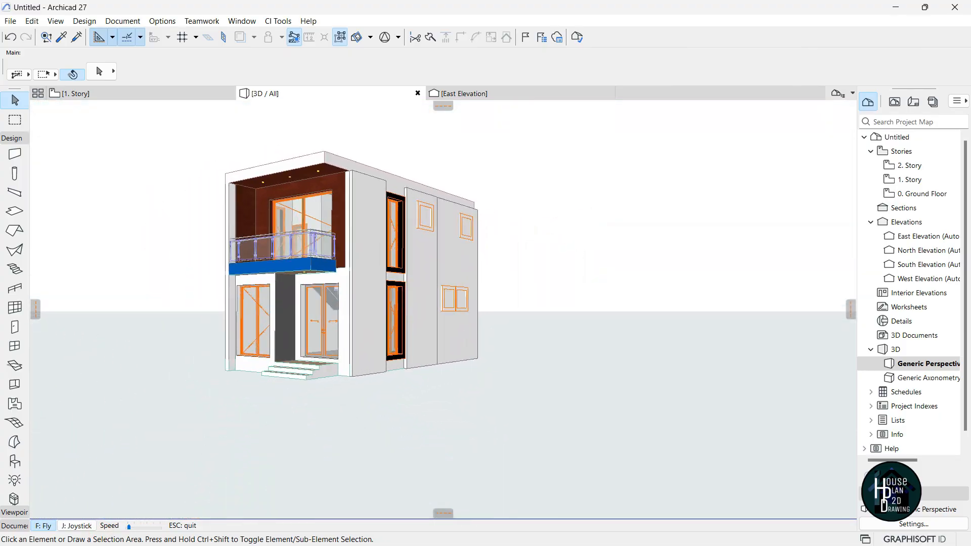
key("Up")
key("Right")
key("Down")
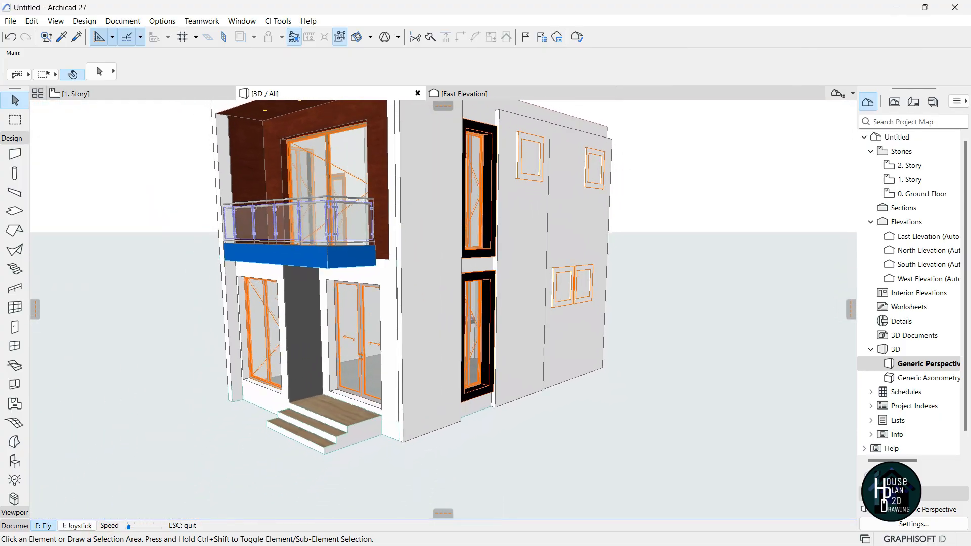
key("Right")
key("Escape")
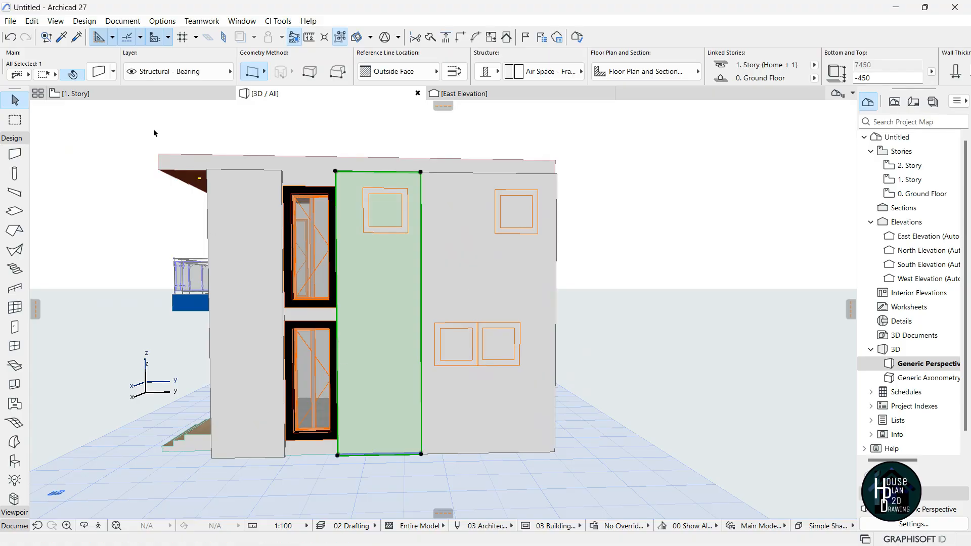
Override the surfaces of the middle cladding wall, beside the black-framed windows, with mahogany wood.
key("ctrl+t")
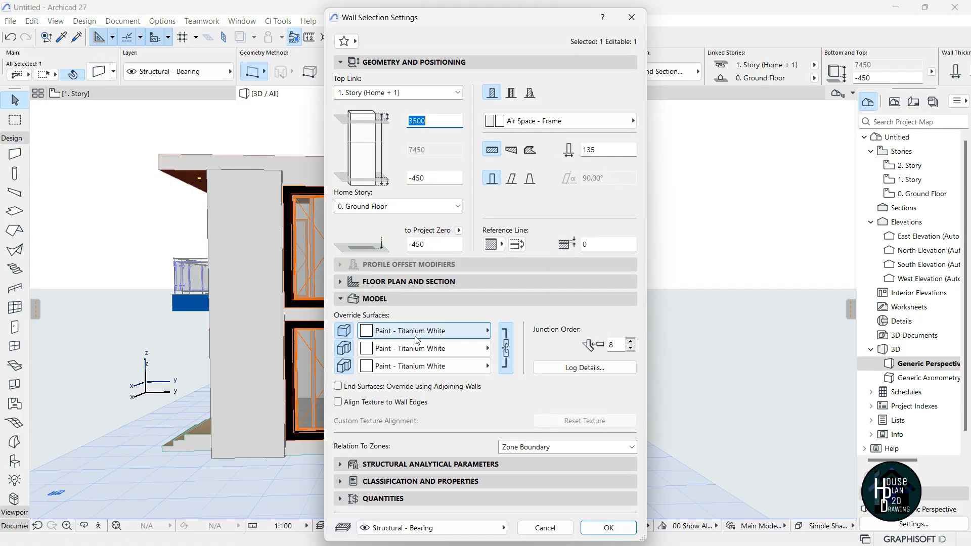
left_click(422, 331)
type("woo")
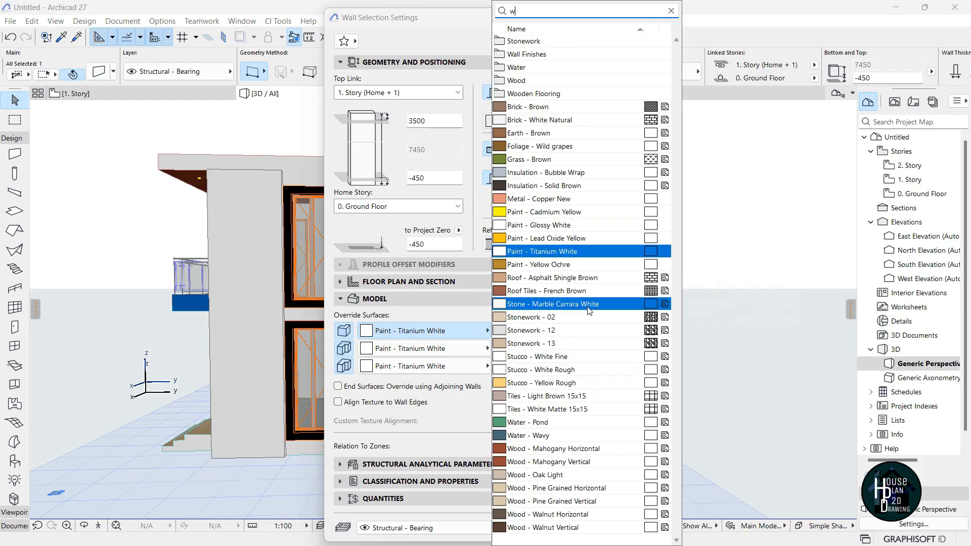
key("Down")
key("Down")
key("Return")
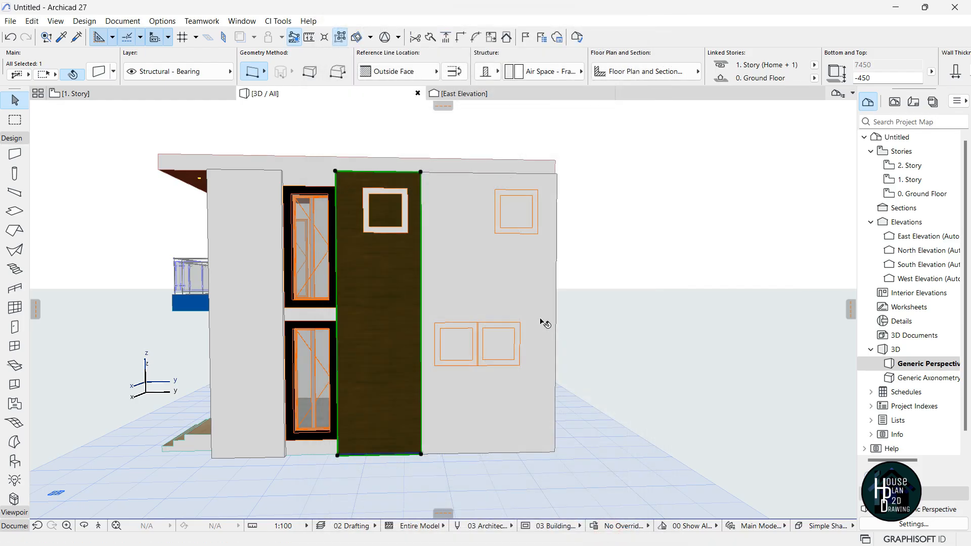
Override all surfaces of the rear cladding wall with Paint - Cobalt Blue.
left_click(486, 268)
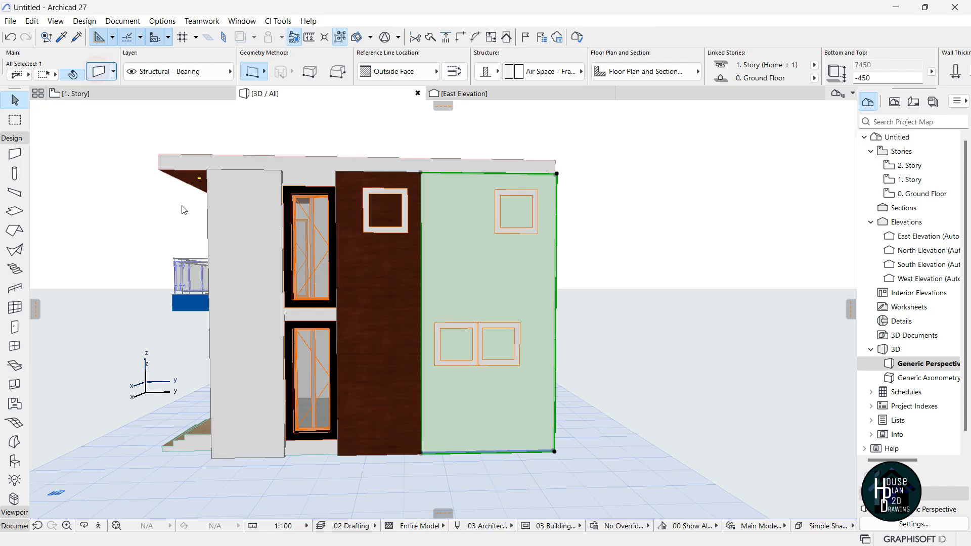
key("ctrl+t")
left_click(425, 331)
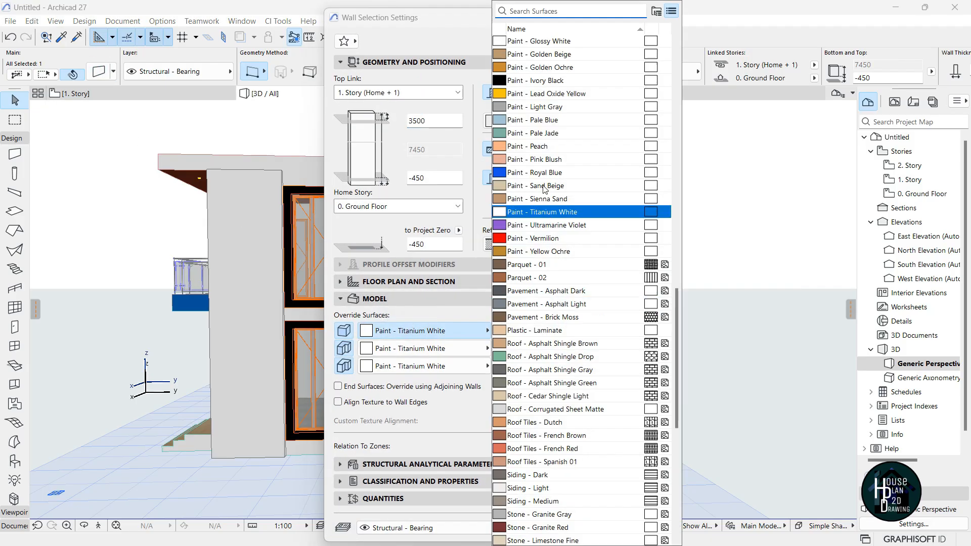
scroll(545, 189, "up", 3)
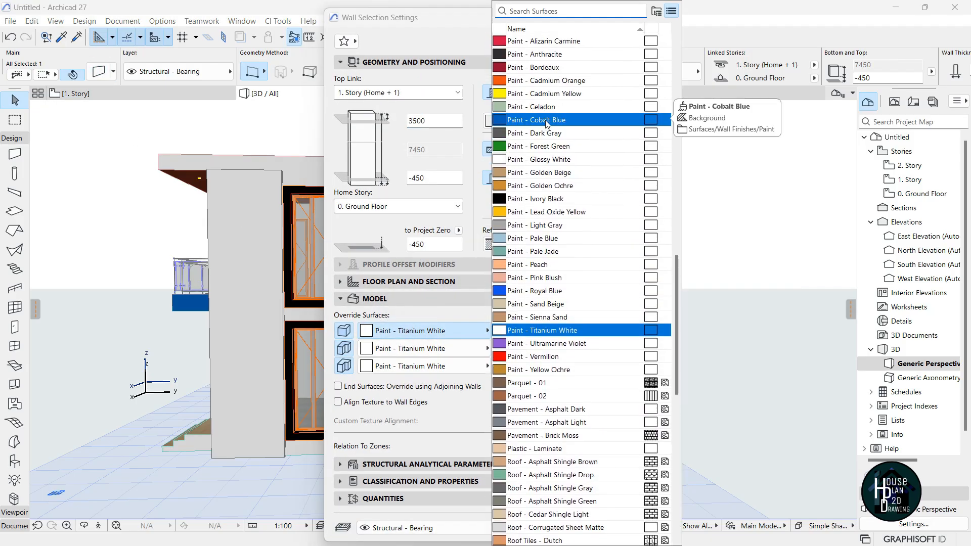
left_click(546, 120)
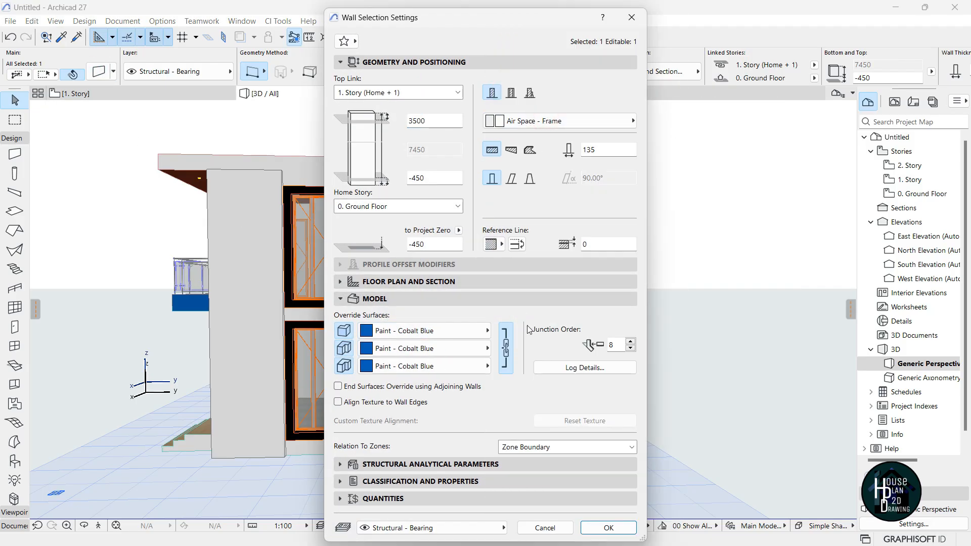
left_click(609, 528)
left_click(181, 465)
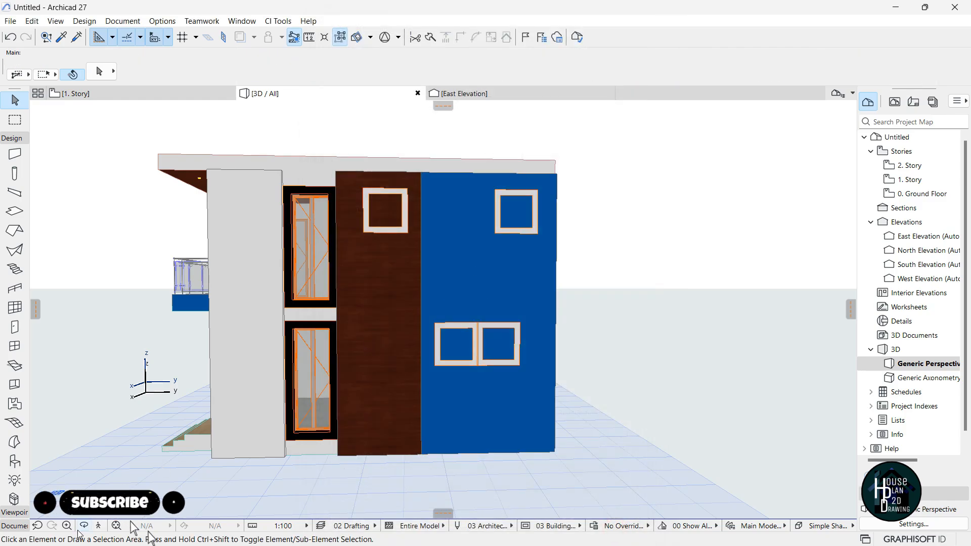
Place a 300 x 300 rectangular opening in the wood cladding wall below the small upper window.
left_click(98, 525)
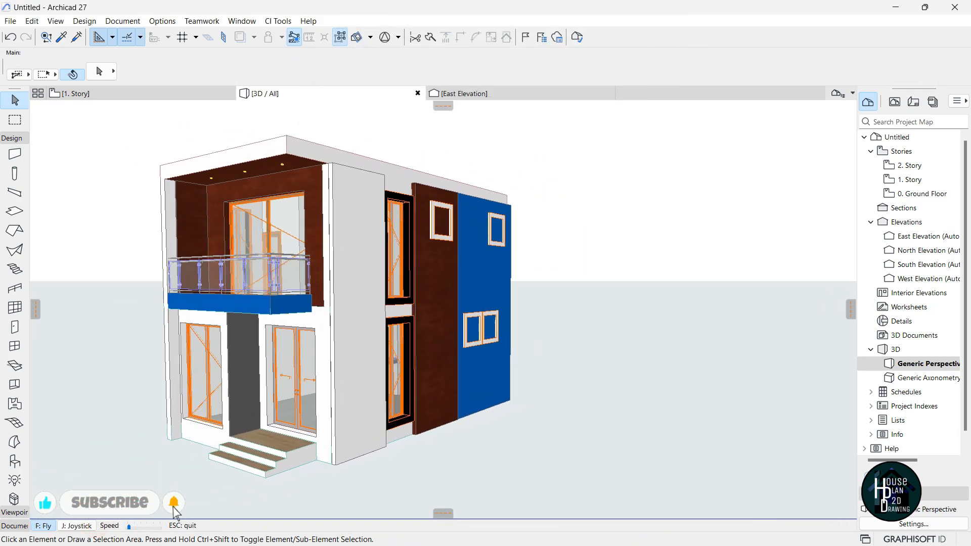
key("Up")
key("Escape")
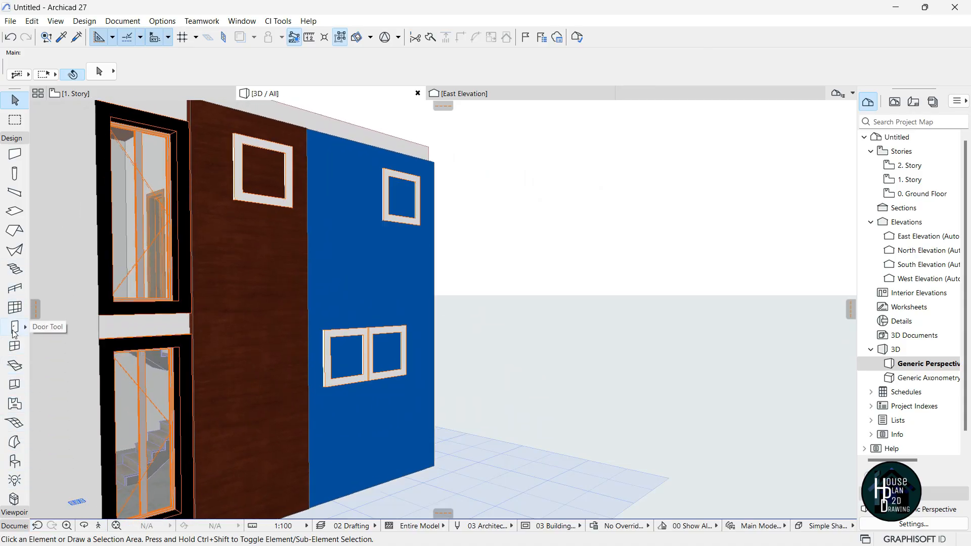
left_click(16, 386)
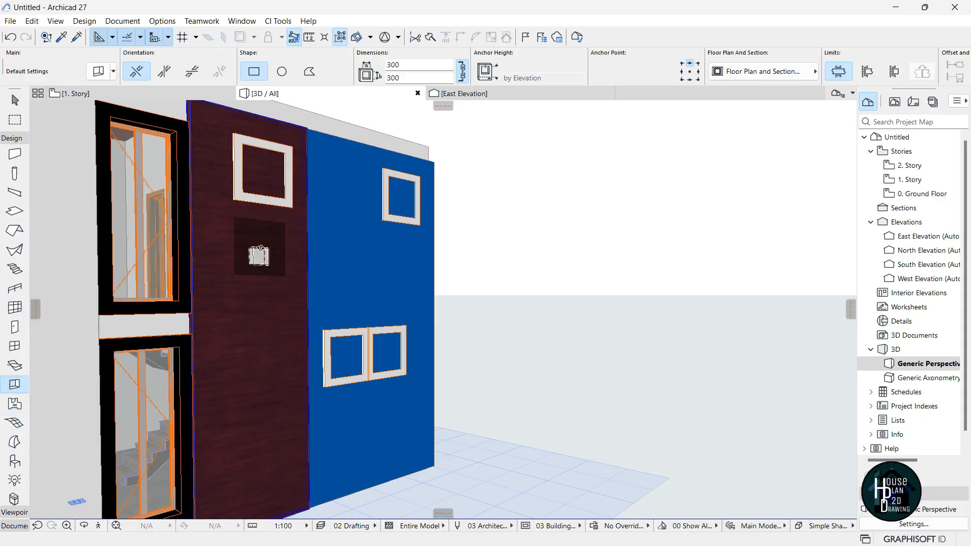
left_click(260, 249)
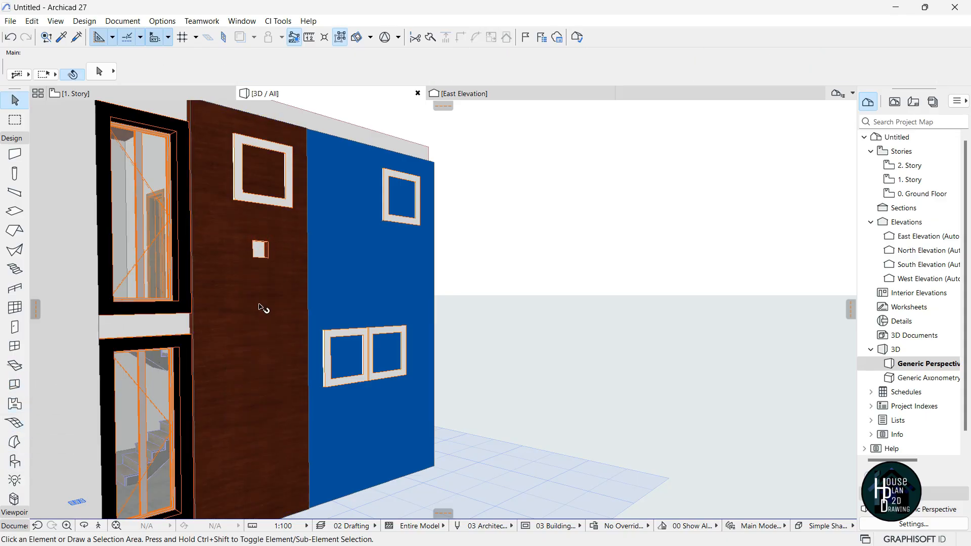
In the East Elevation, move the opening so its lower-right corner meets the inner lower-right corner of the small upper window's frame.
left_click(519, 95)
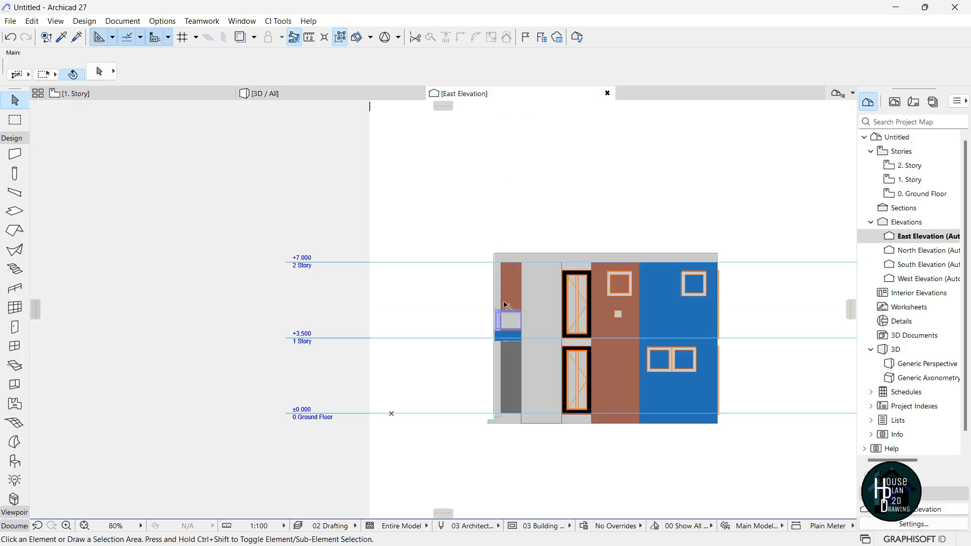
scroll(595, 363, "up", 6)
scroll(595, 362, "up", 2)
left_click(572, 393)
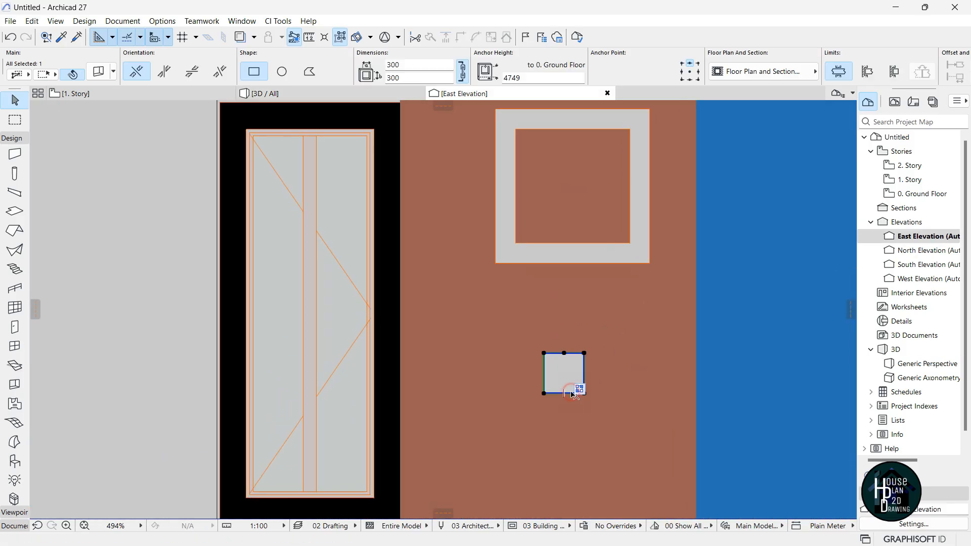
scroll(578, 387, "down", 3)
scroll(599, 354, "up", 3)
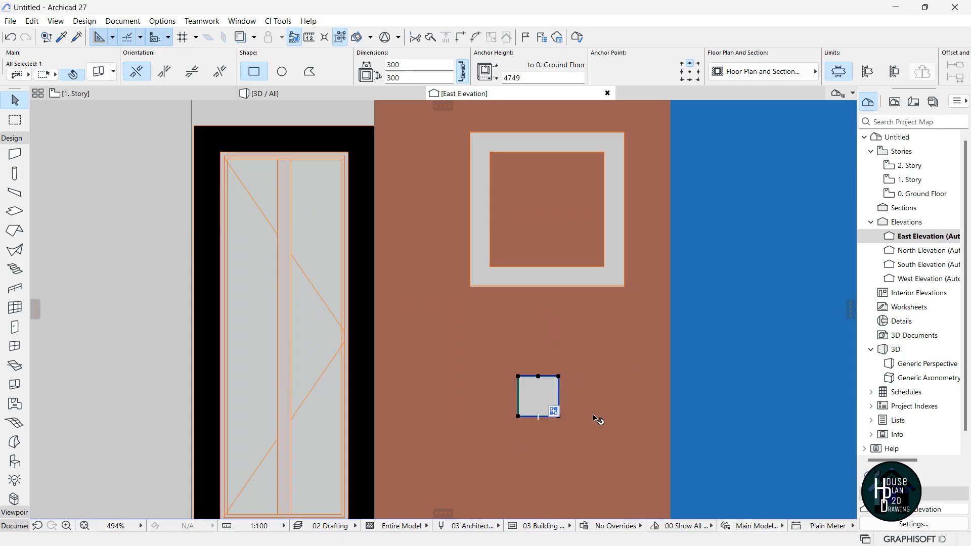
key("ctrl+d")
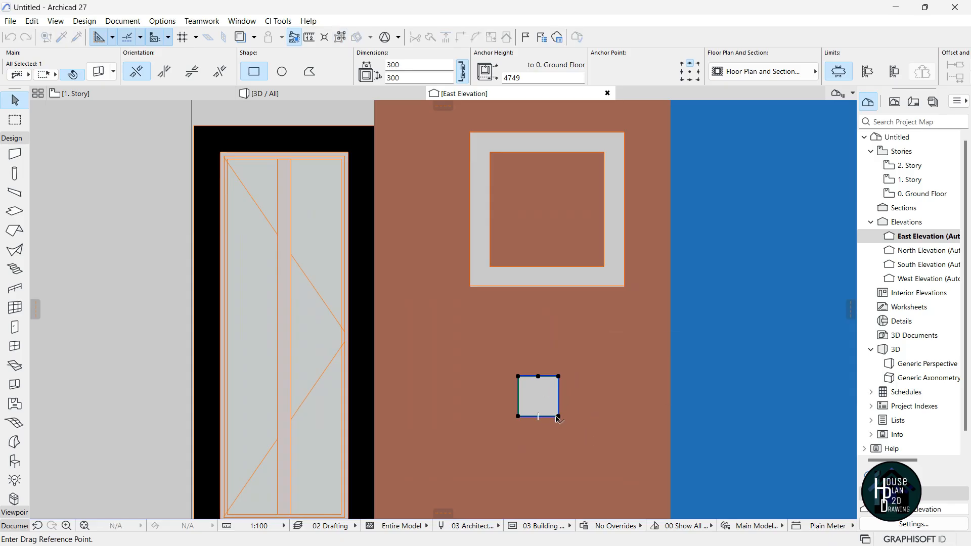
scroll(619, 262, "up", 2)
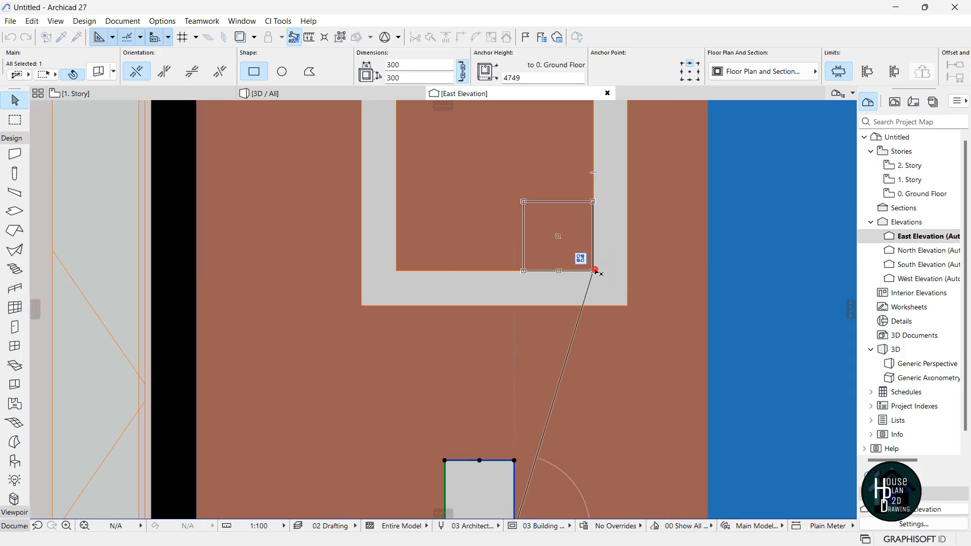
left_click(590, 265)
Stretch the opening in the wood wall to the inner upper-left corner of the small window frame, making it 850 x 850.
scroll(592, 349, "down", 2)
scroll(594, 353, "up", 2)
left_click(544, 320)
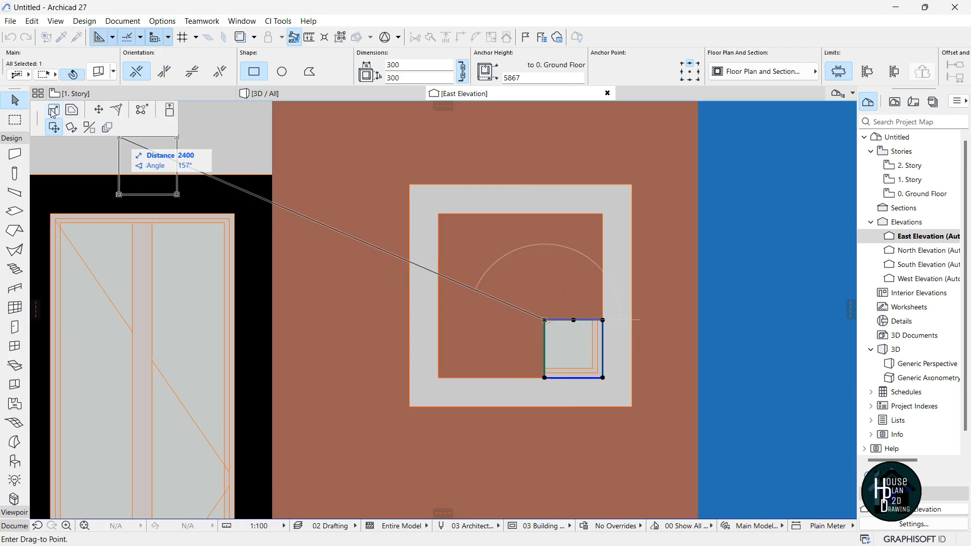
left_click(440, 208)
scroll(457, 218, "down", 5)
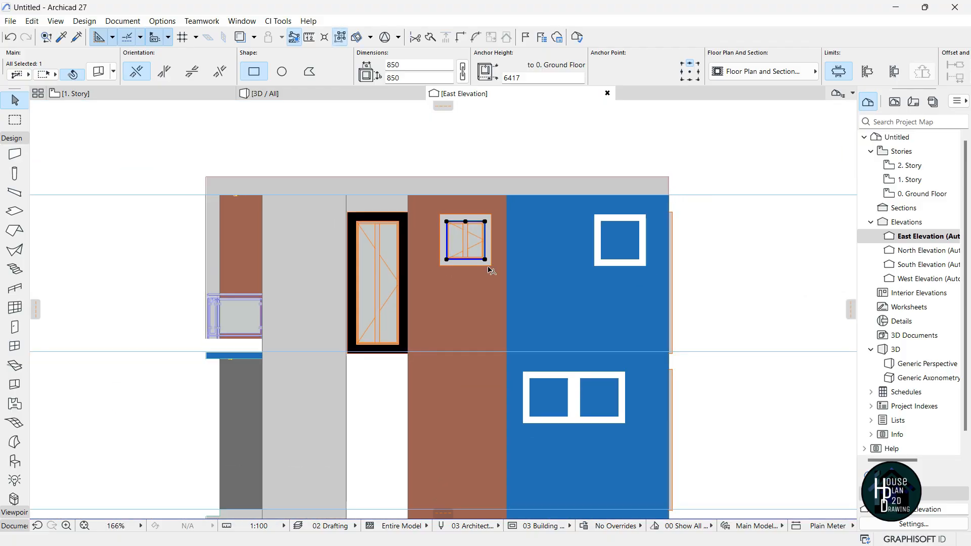
Check the wood wall opening in 3D, and offset its edges outward to about 912 x 912 in the East Elevation.
left_click(322, 96)
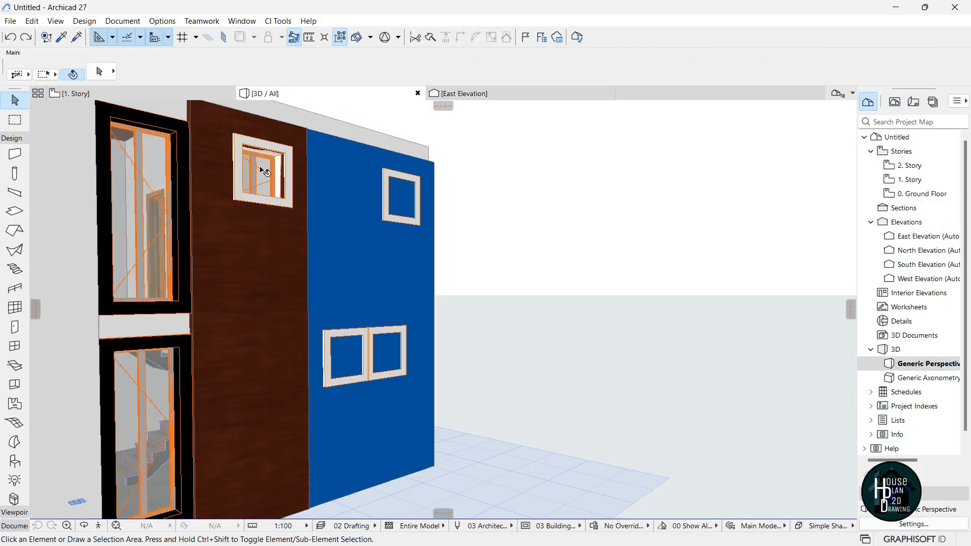
scroll(268, 181, "up", 3)
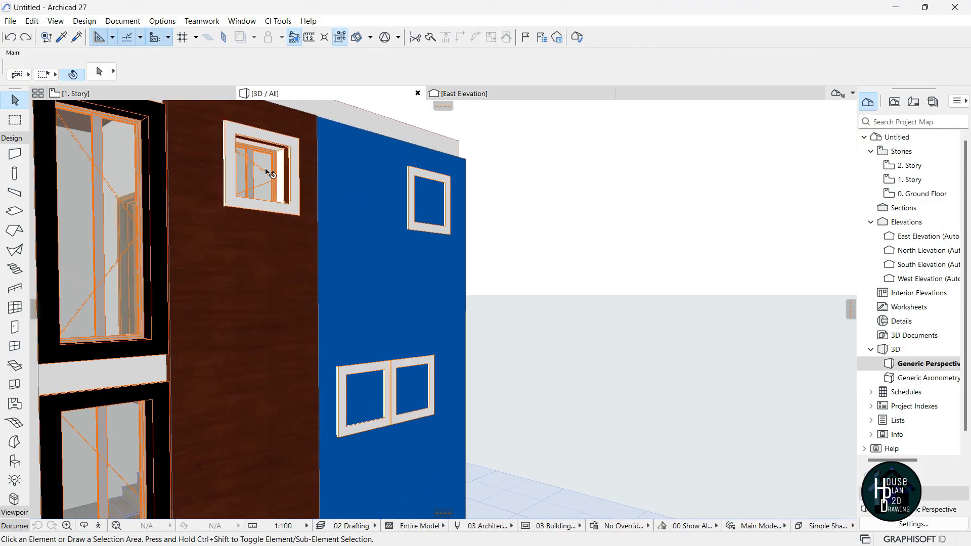
scroll(269, 172, "down", 2)
scroll(265, 176, "up", 3)
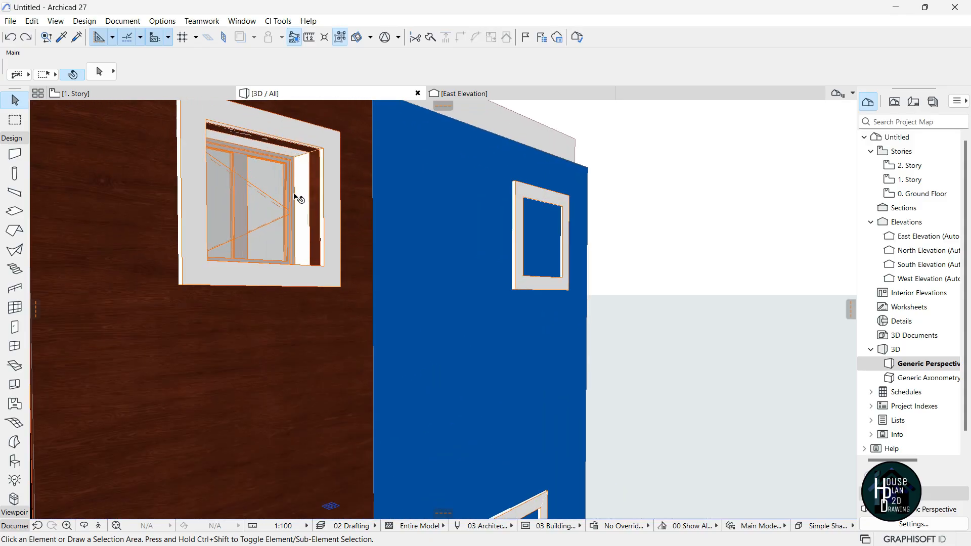
left_click(486, 94)
scroll(421, 261, "up", 3)
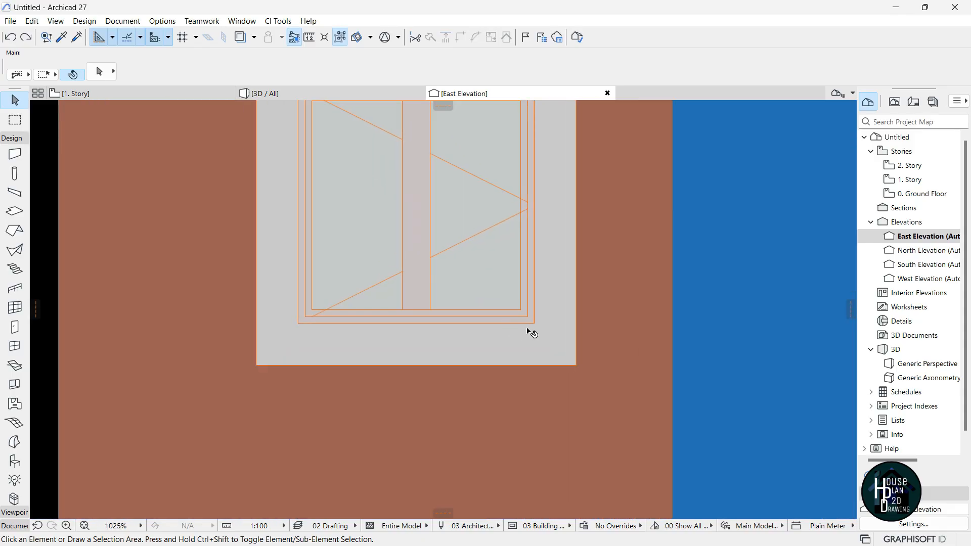
left_click(536, 326)
scroll(521, 336, "down", 3)
scroll(514, 332, "up", 3)
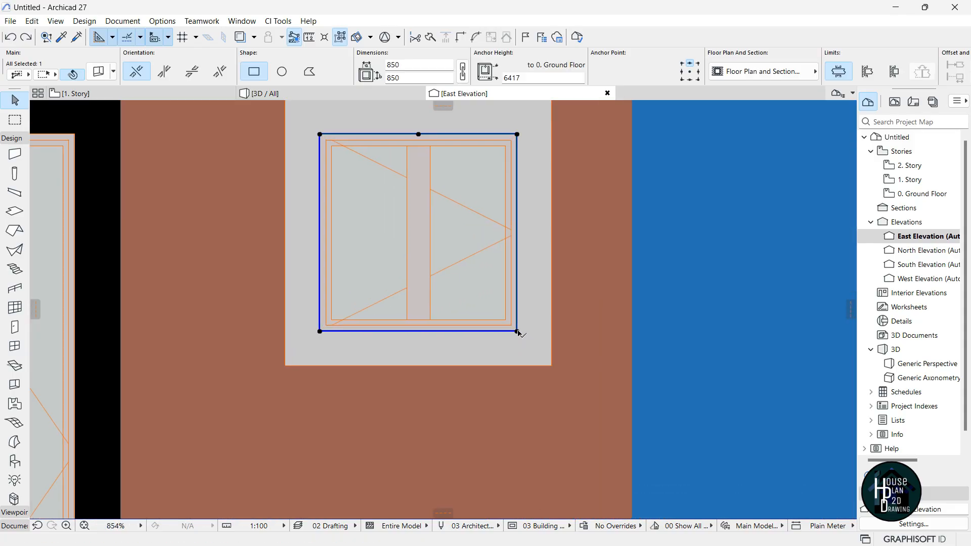
left_click(517, 332)
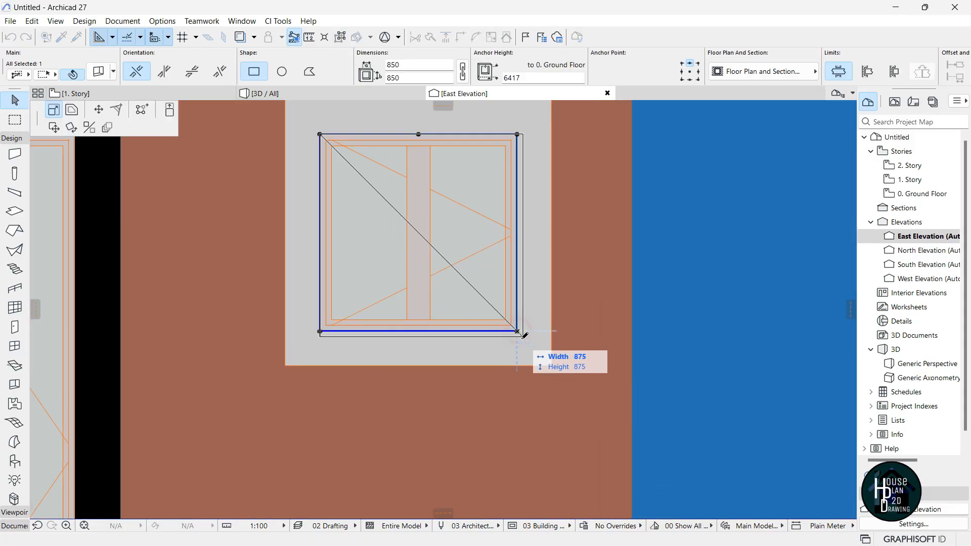
left_click(73, 110)
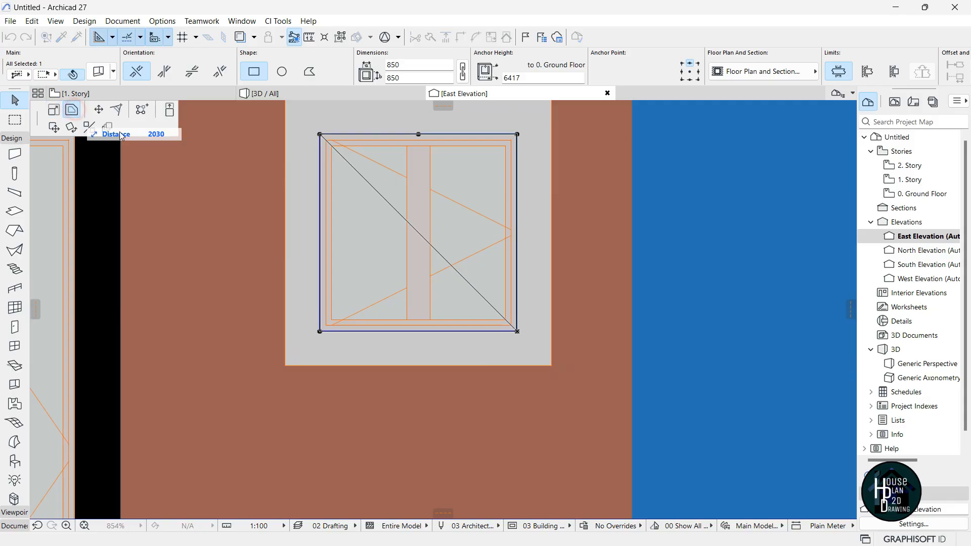
left_click(526, 336)
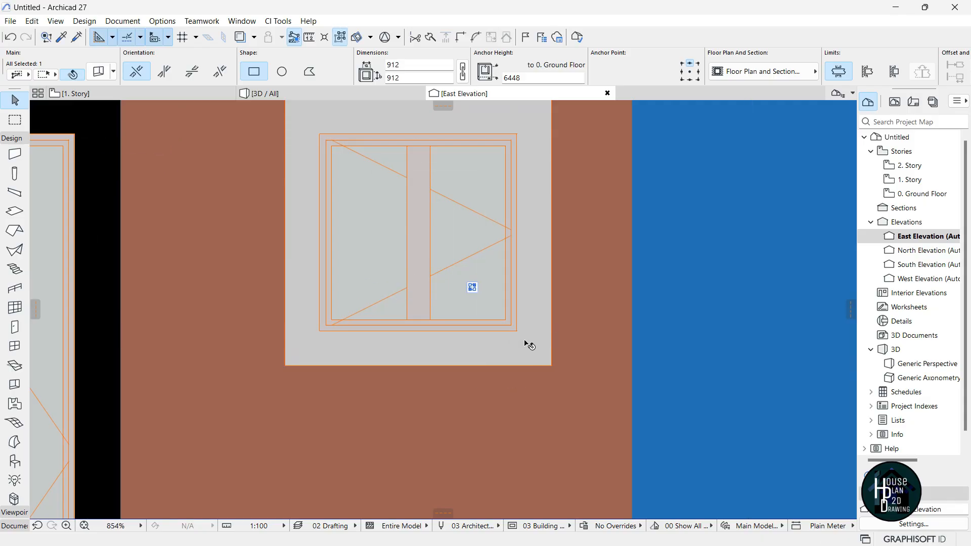
Examine the enlarged wood wall opening and the whole east facade in 3D, moving around the house.
left_click(308, 95)
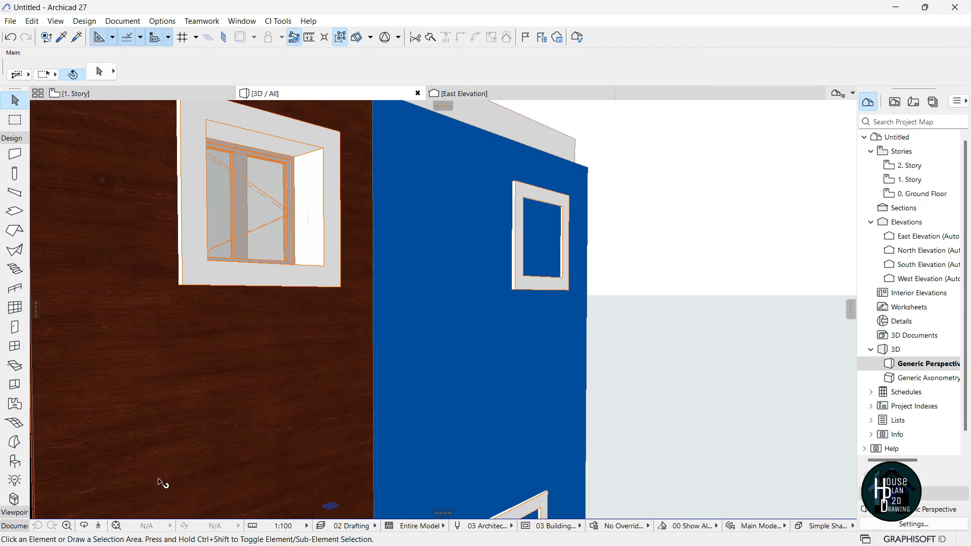
left_click(98, 527)
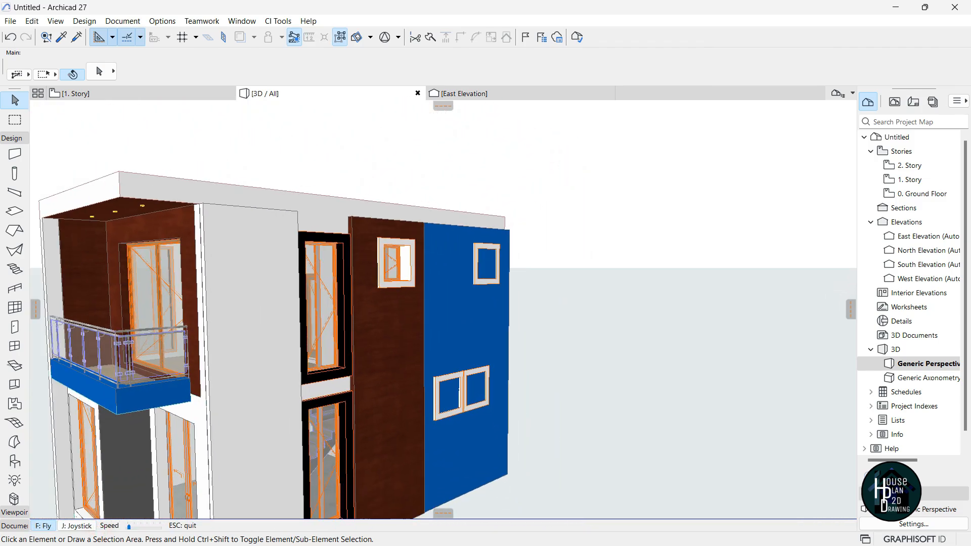
key("Down")
key("Up")
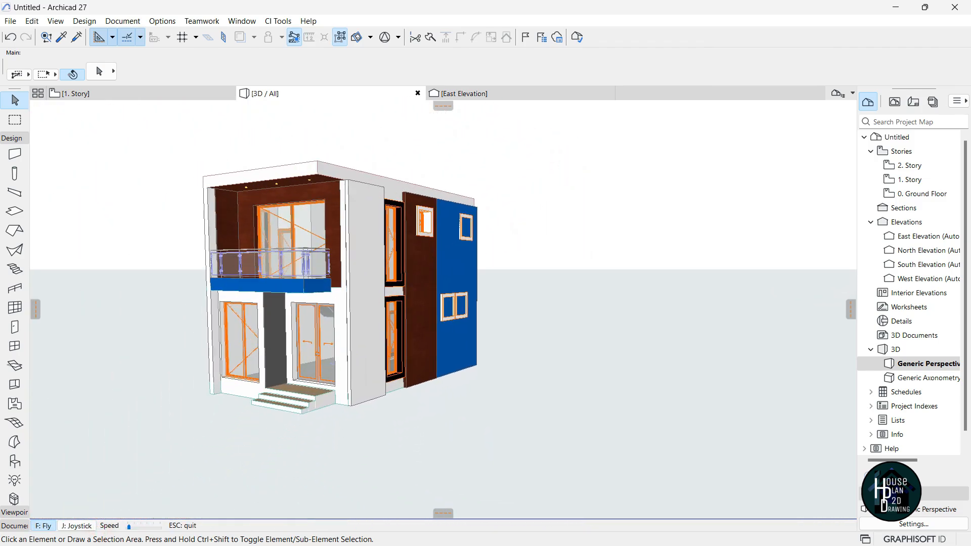
key("Right")
key("Up")
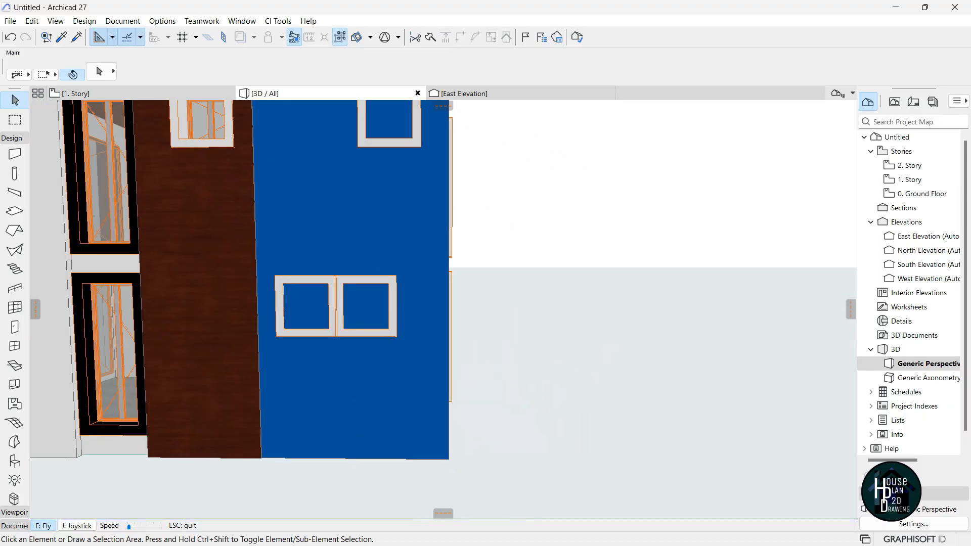
key("Down")
key("Escape")
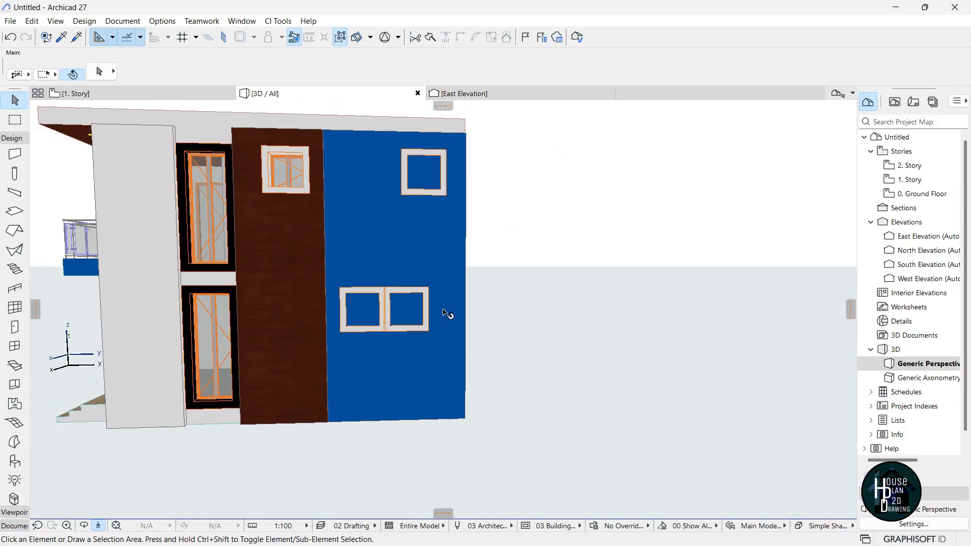
Place a 300 x 300 rectangular opening in the blue cladding wall between its upper and lower windows.
left_click(15, 386)
left_click(387, 226)
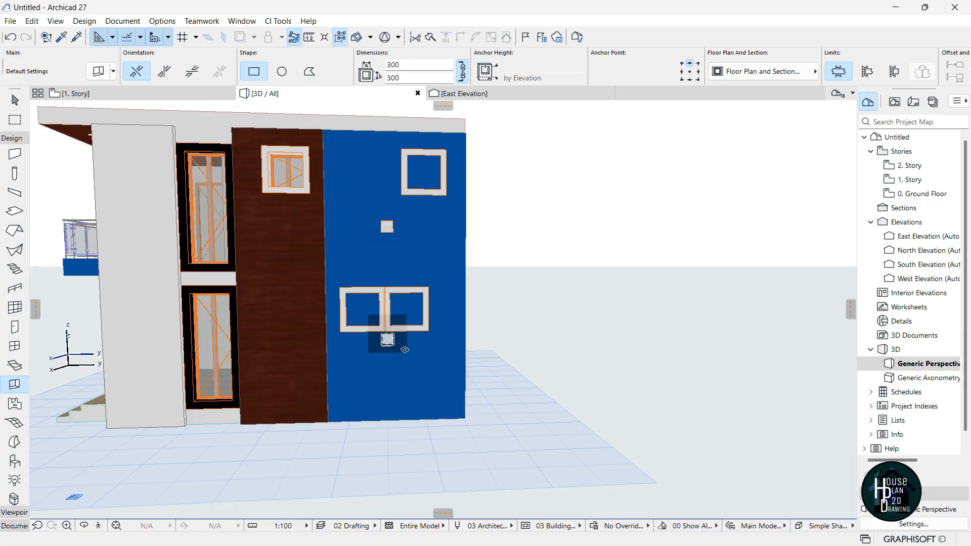
key("Escape")
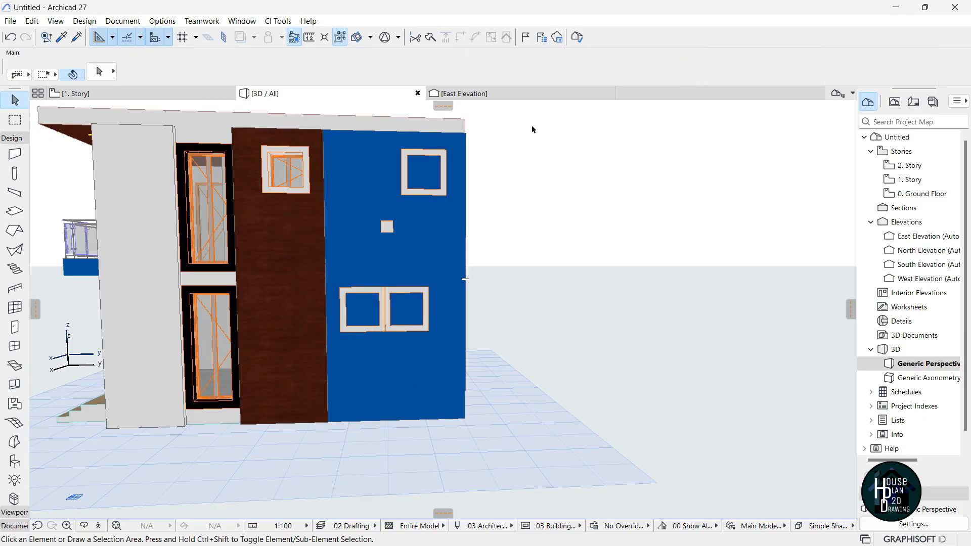
In the East Elevation, move the blue wall's opening so its lower-right corner meets the inner lower-right corner of the upper window frame.
left_click(538, 95)
scroll(537, 258, "down", 5)
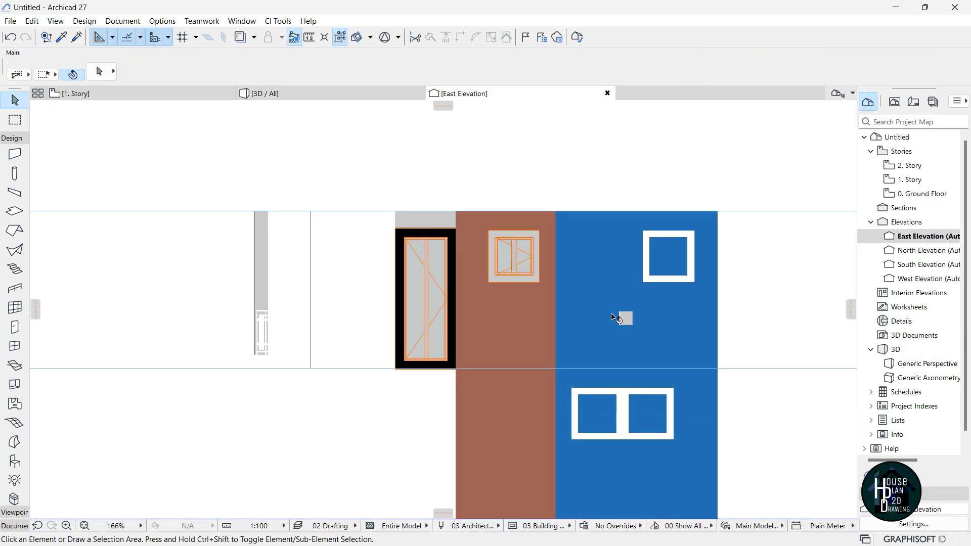
scroll(622, 318, "up", 3)
scroll(678, 338, "up", 5)
left_click(555, 299)
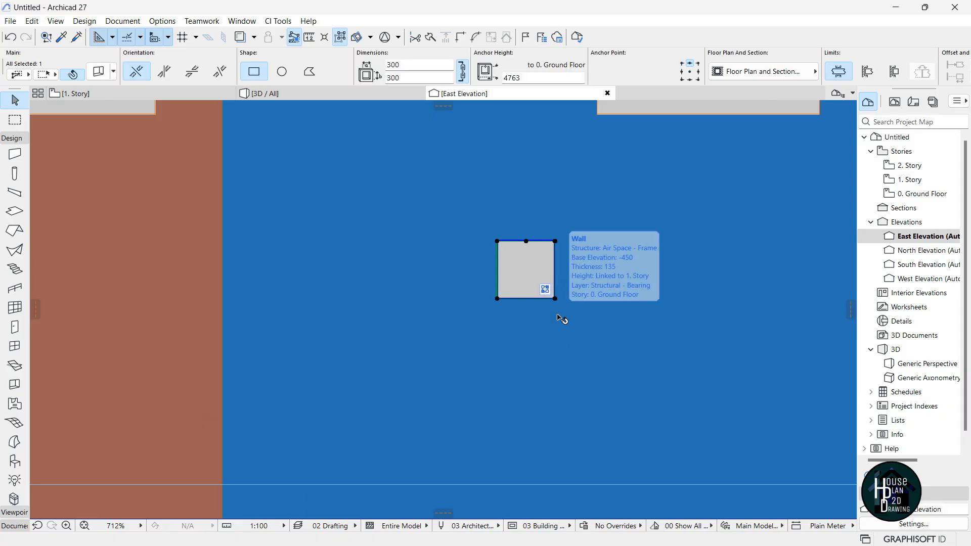
key("ctrl+d")
left_click(555, 299)
scroll(547, 314, "down", 3)
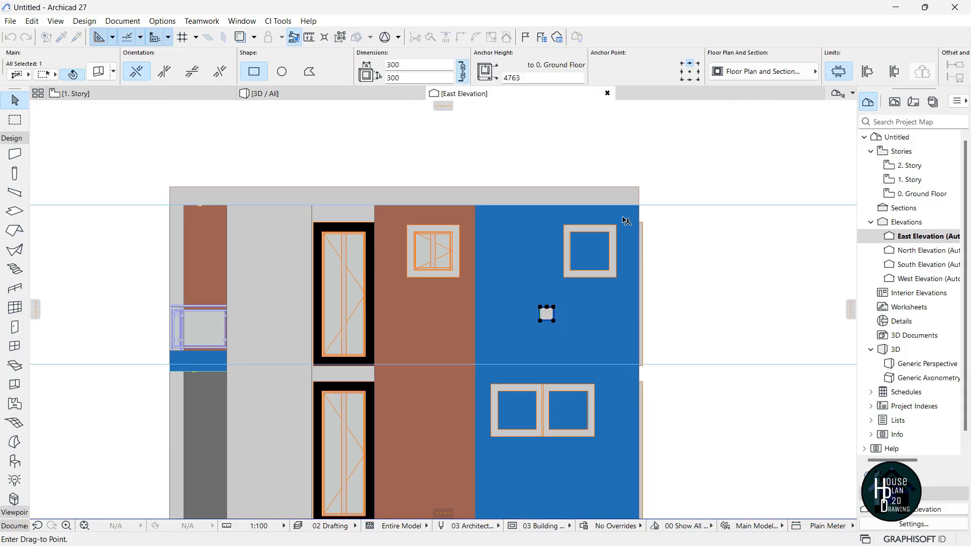
scroll(599, 345, "up", 5)
left_click(613, 379)
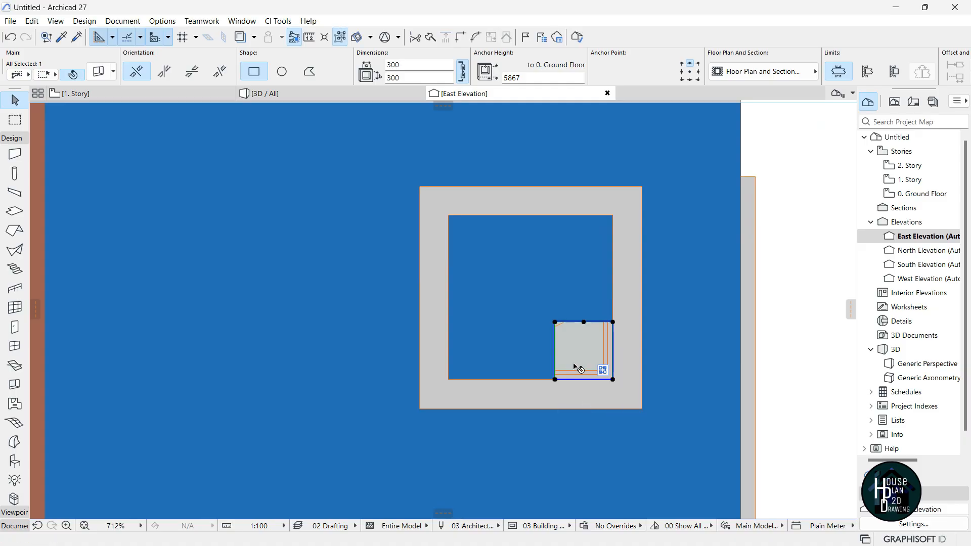
Stretch the blue wall's upper opening to the frame's inner upper-left corner, making it 850 x 850.
left_click(555, 322)
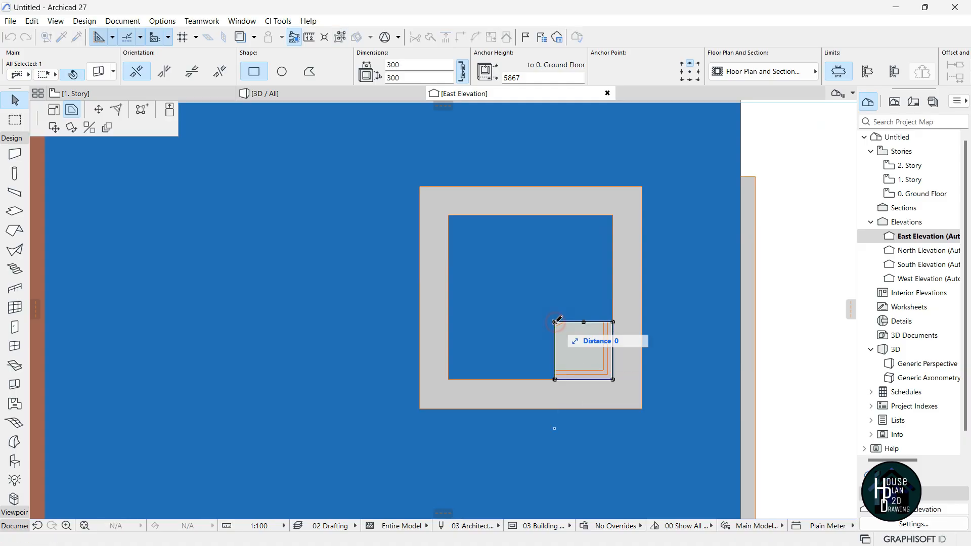
left_click(55, 112)
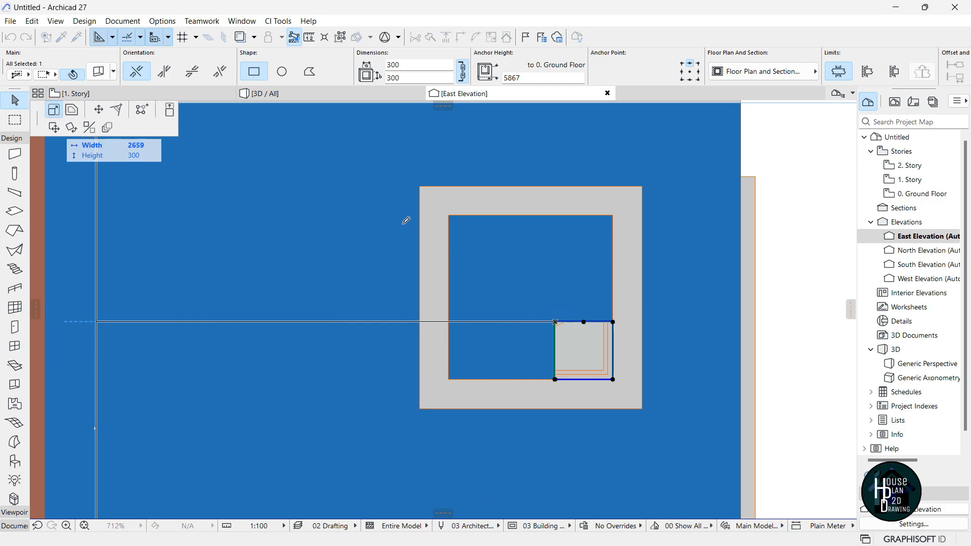
left_click(458, 214)
Offset all edges of the blue wall's upper opening outward to about 933 x 933.
left_click(449, 216)
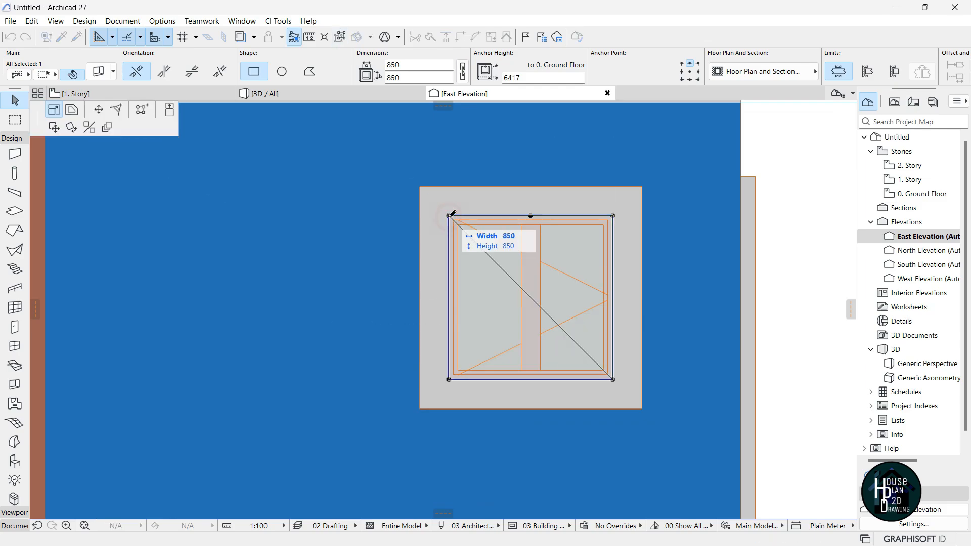
left_click(72, 111)
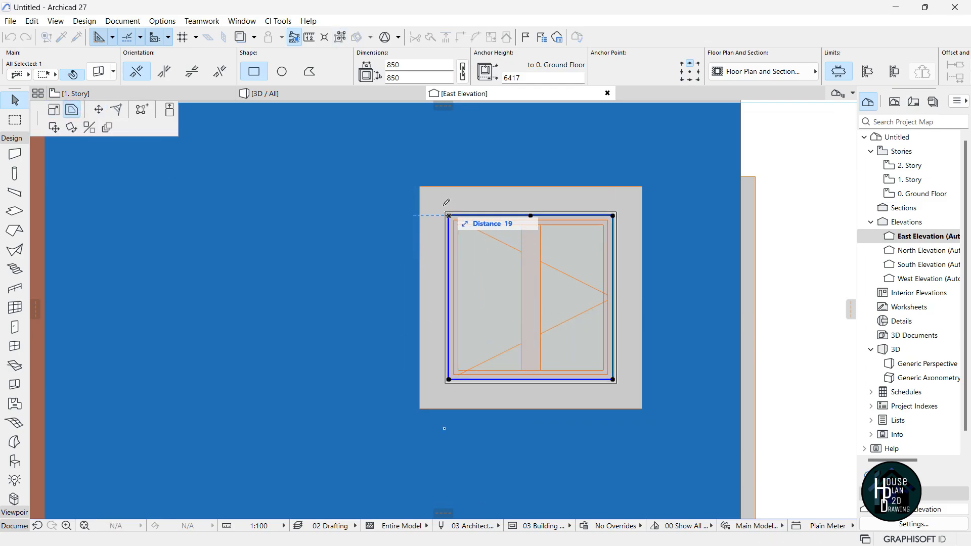
left_click(440, 205)
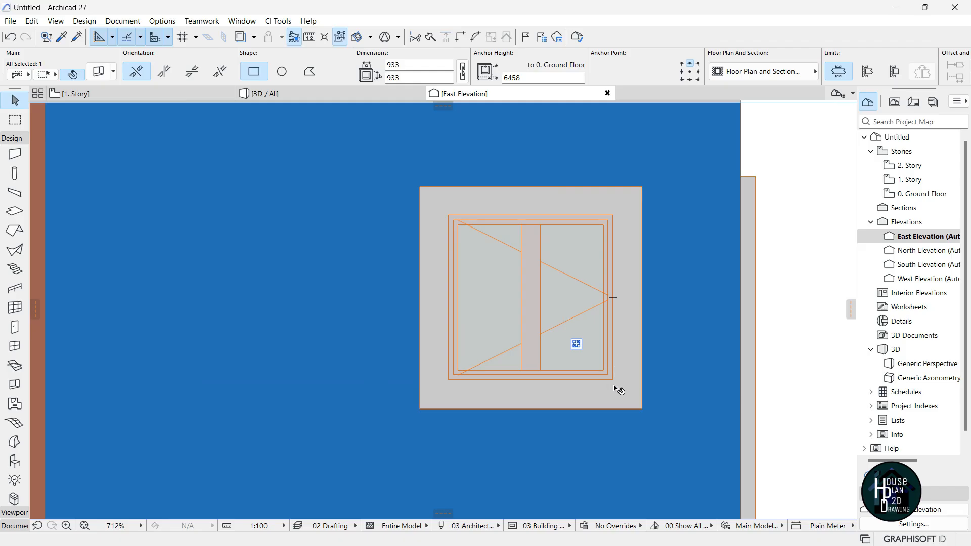
In 3D, place a 300 x 300 rectangular opening in the blue wall inside each frame of the lower double window.
left_click(304, 96)
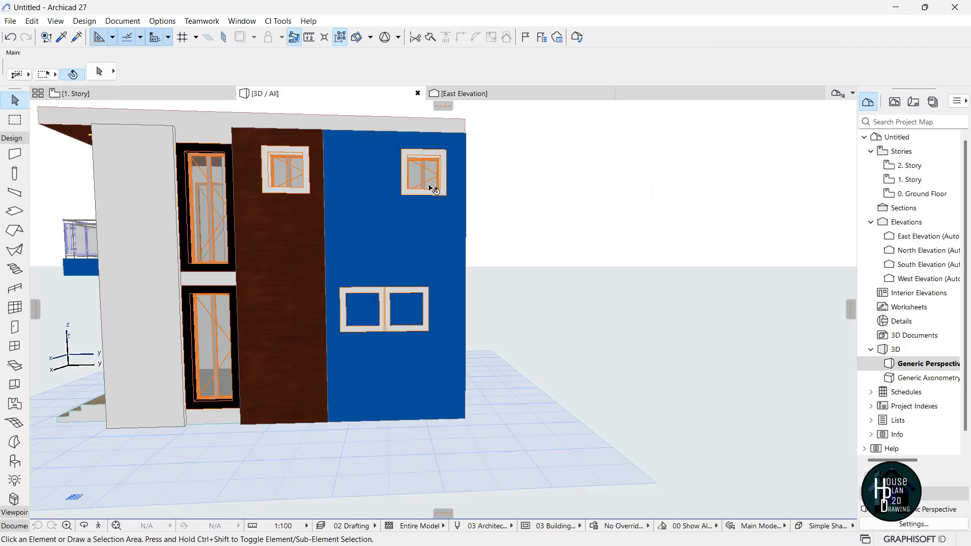
left_click(15, 386)
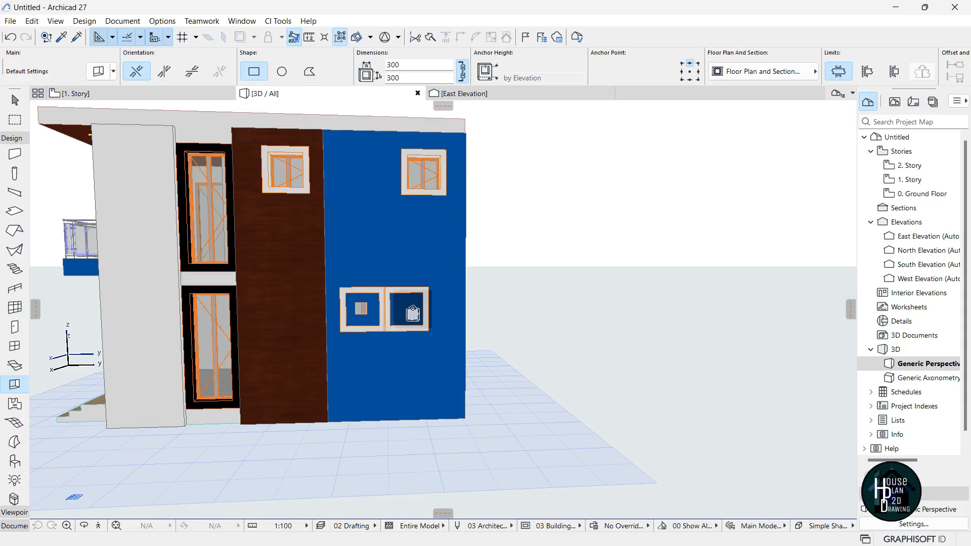
left_click(409, 308)
key("Escape")
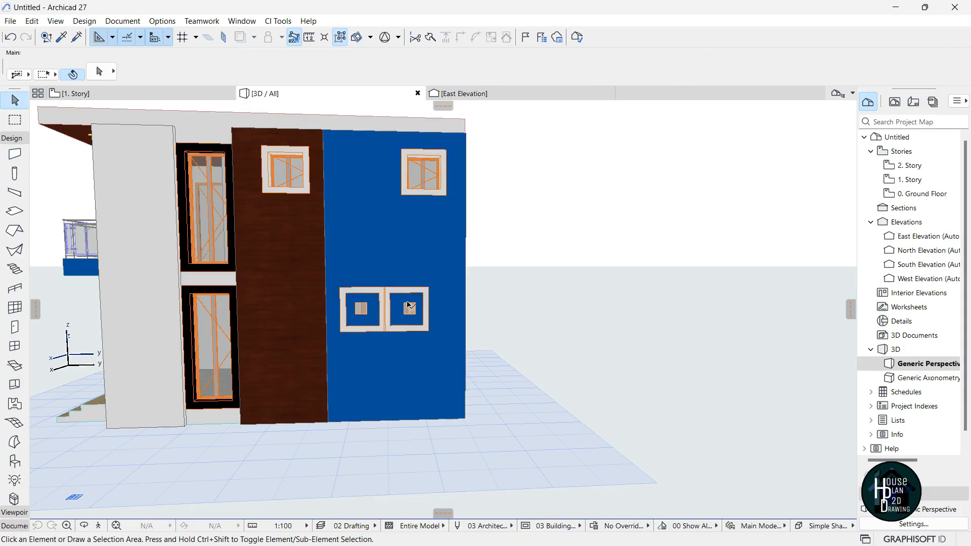
In the East Elevation, stretch the left opening of the lower double window to its frame's inner corners, making it 850 x 850.
left_click(494, 94)
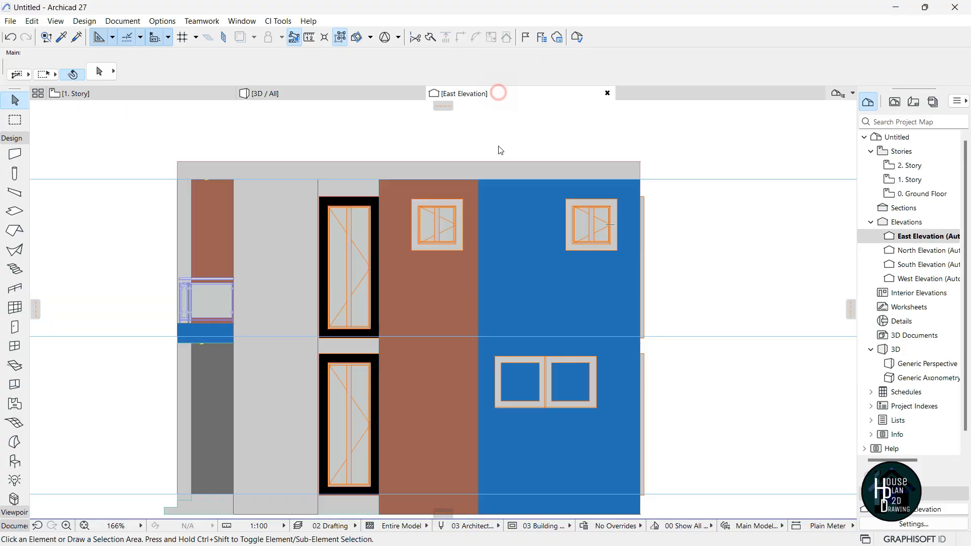
scroll(526, 389, "up", 6)
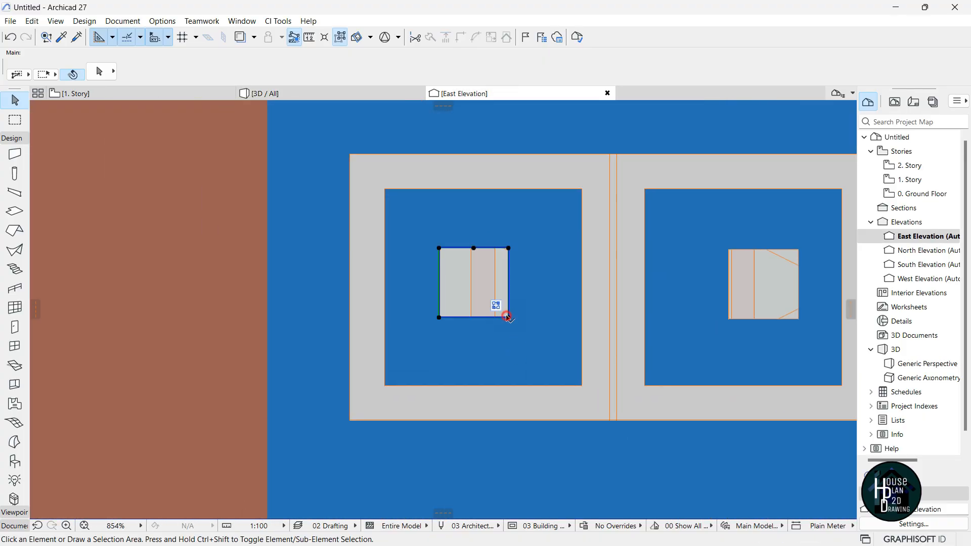
left_click(507, 317)
left_click(508, 317)
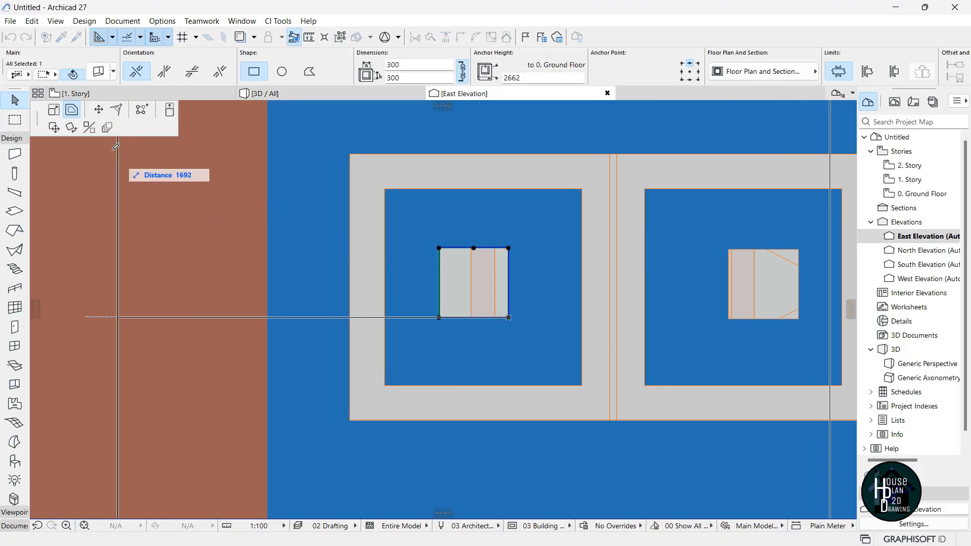
left_click(54, 111)
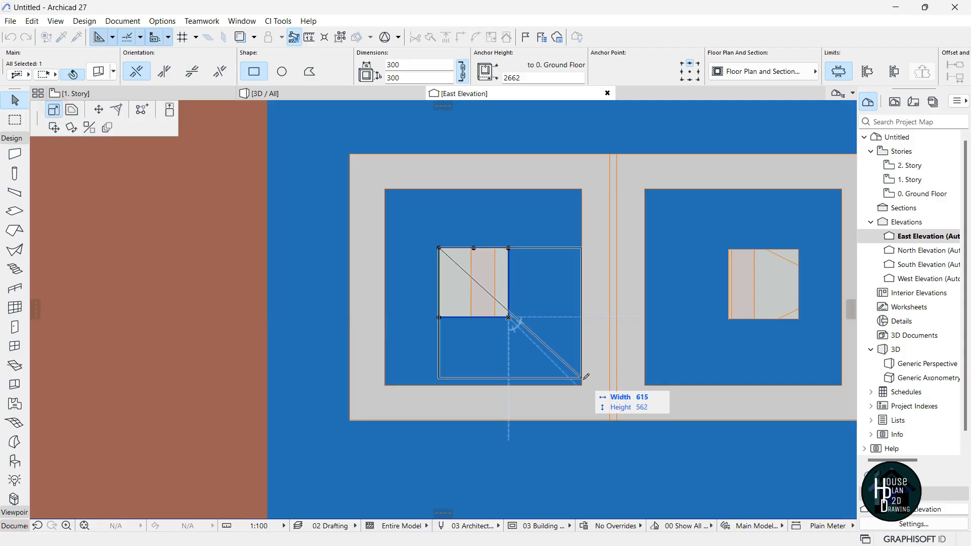
left_click(440, 246)
left_click(439, 248)
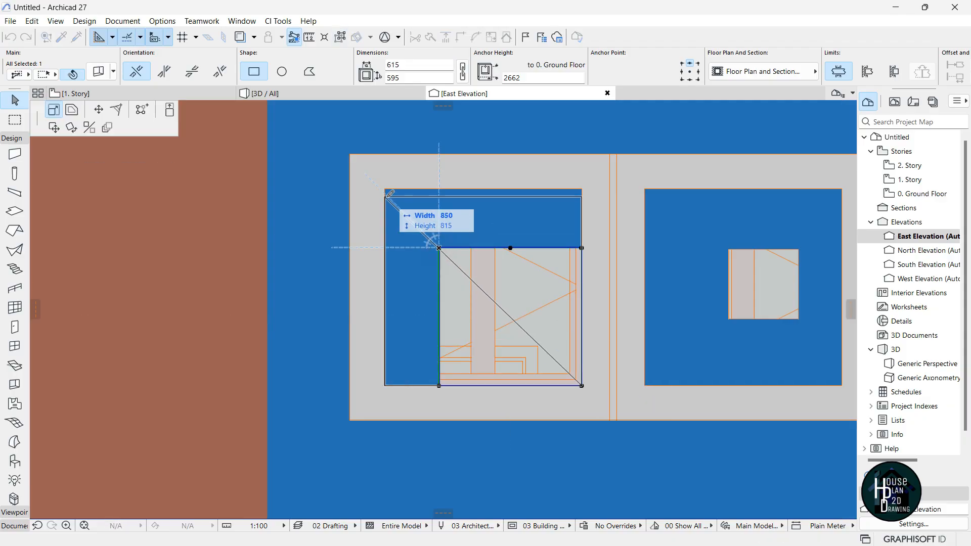
left_click(386, 189)
left_click(385, 189)
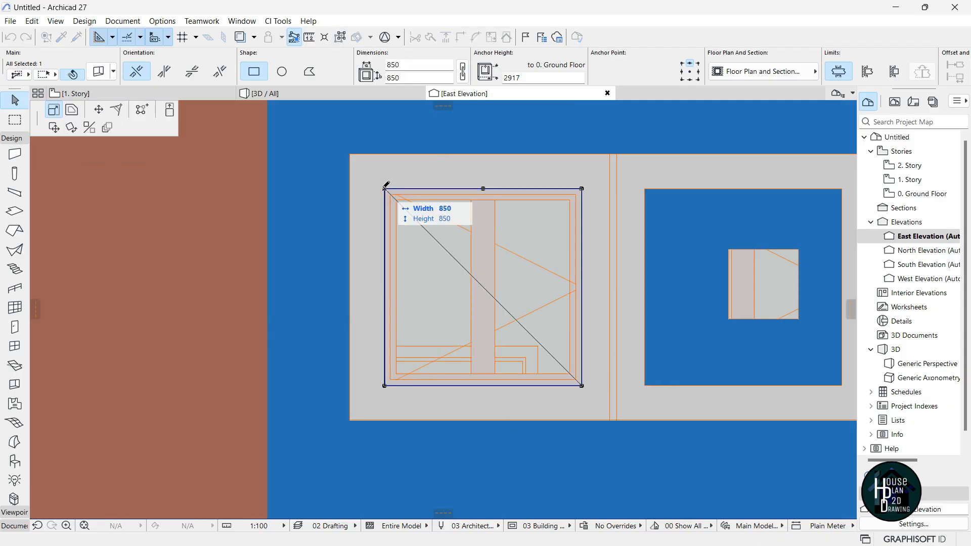
Offset all edges of the left opening of the lower double window outward to about 983 x 983.
left_click(71, 109)
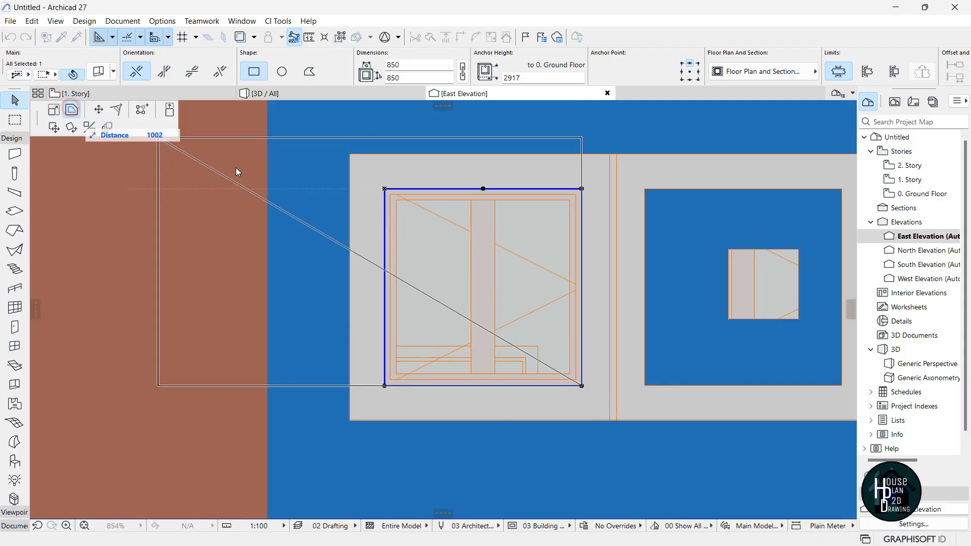
left_click(373, 182)
scroll(334, 244, "down", 5)
scroll(494, 253, "up", 3)
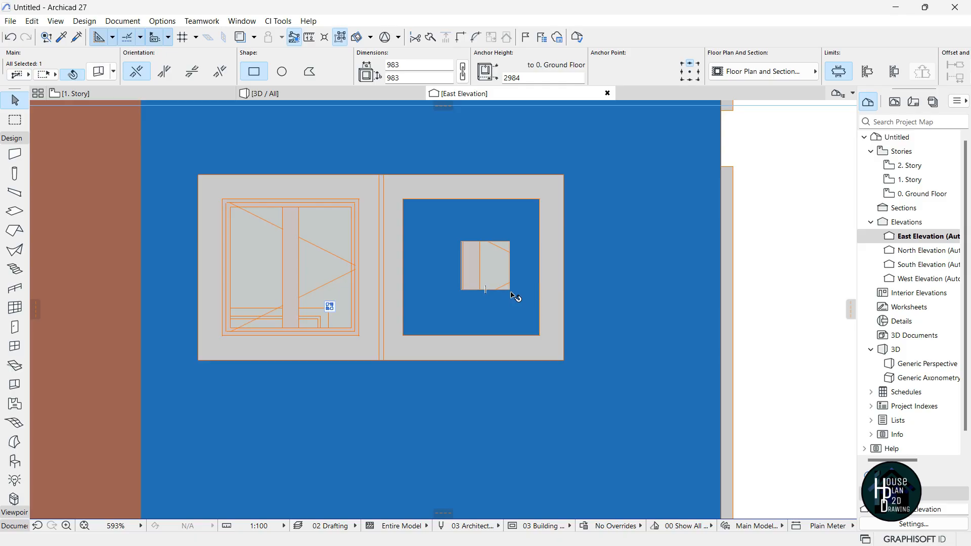
Stretch the right opening of the lower double window to its frame's inner corners, making it about 851 x 864.
left_click(510, 290)
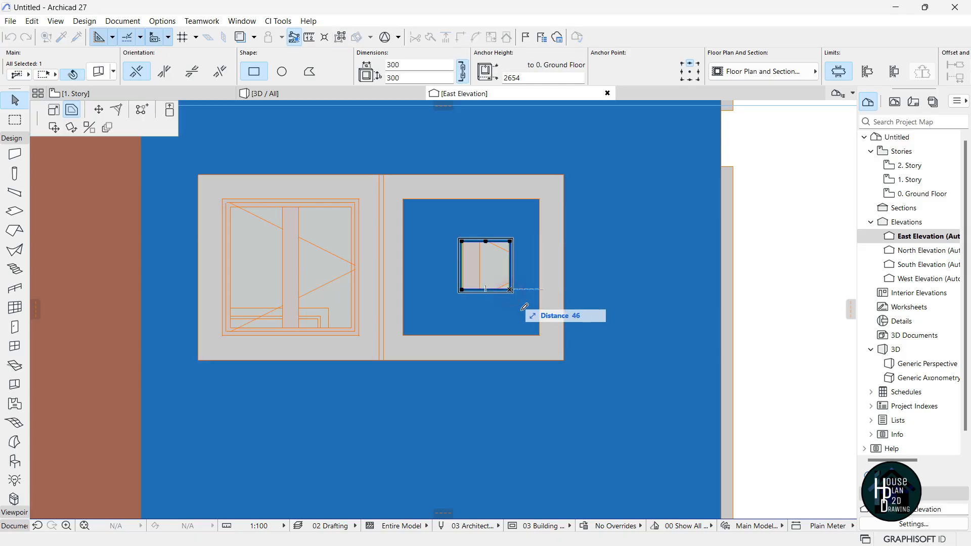
left_click(56, 113)
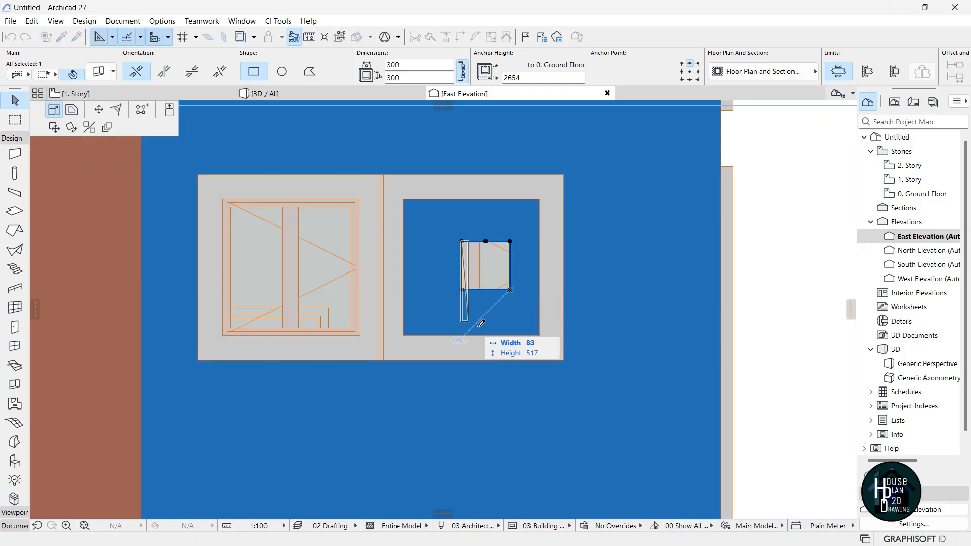
left_click(539, 334)
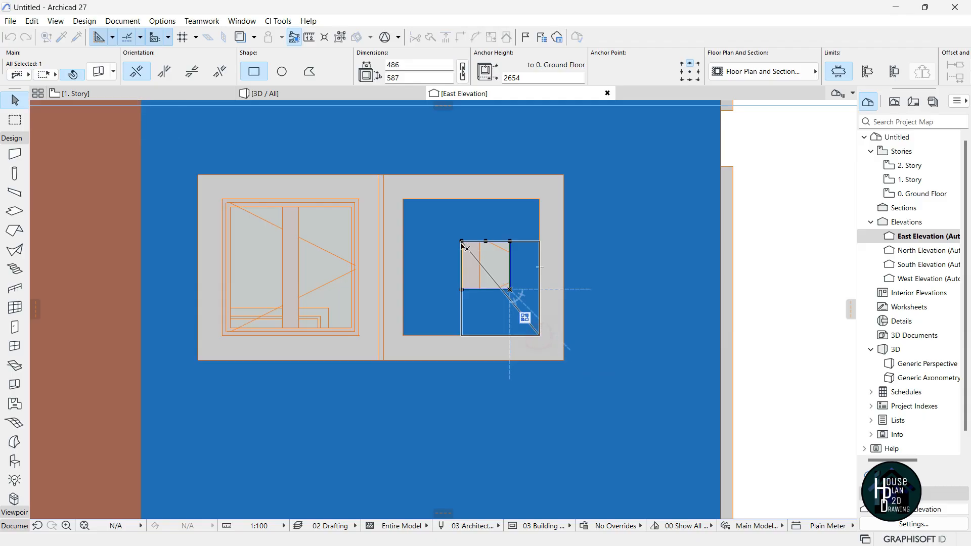
left_click(462, 241)
left_click(405, 196)
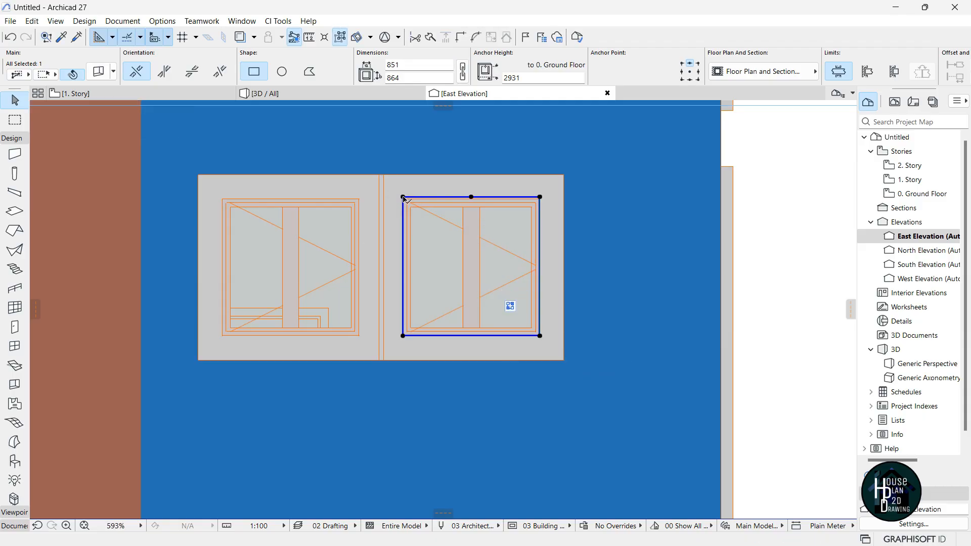
Offset all edges of the right opening of the lower double window outward to about 906 x 919.
left_click(403, 197)
left_click(404, 197)
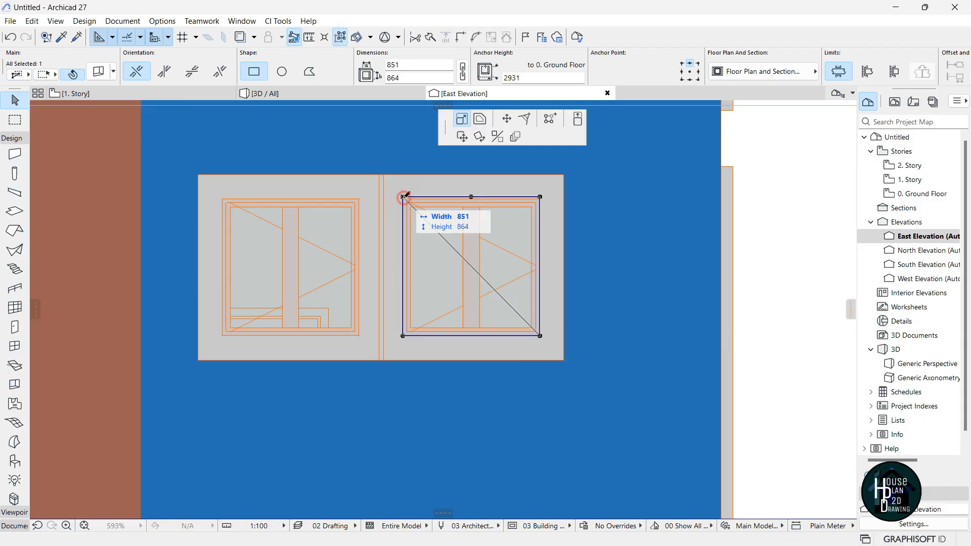
left_click(70, 112)
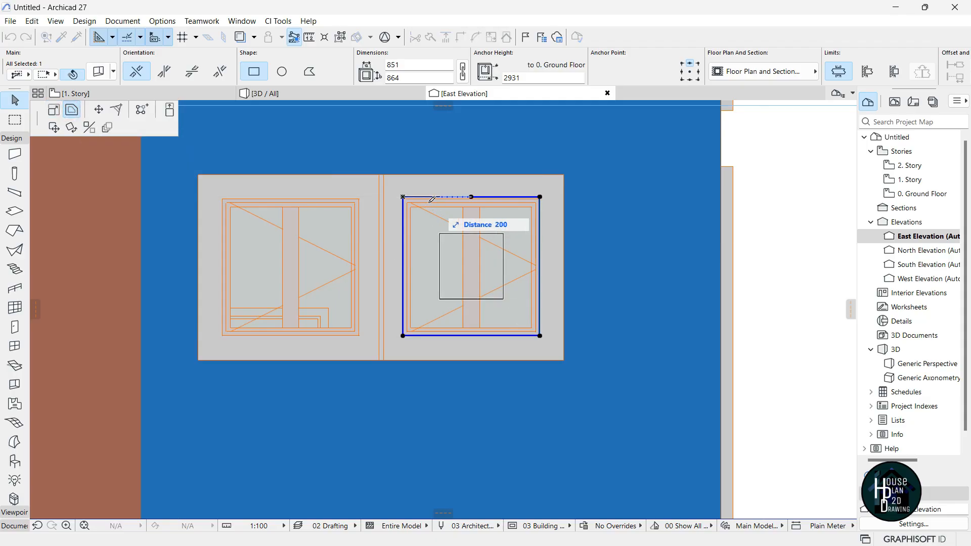
left_click(402, 187)
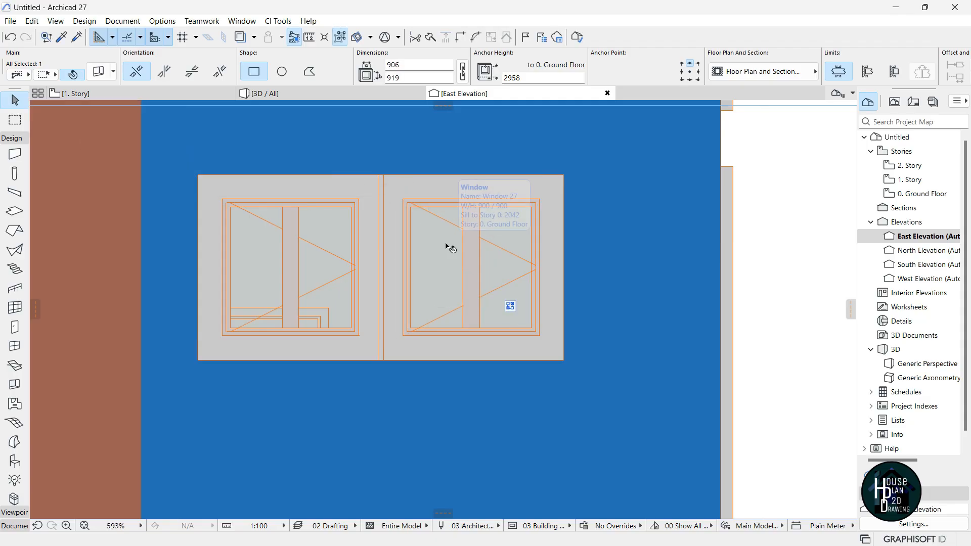
key("Escape")
Fly around the house in 3D to examine the east facade's openings and the roof edge above the overlay walls.
scroll(538, 310, "down", 8)
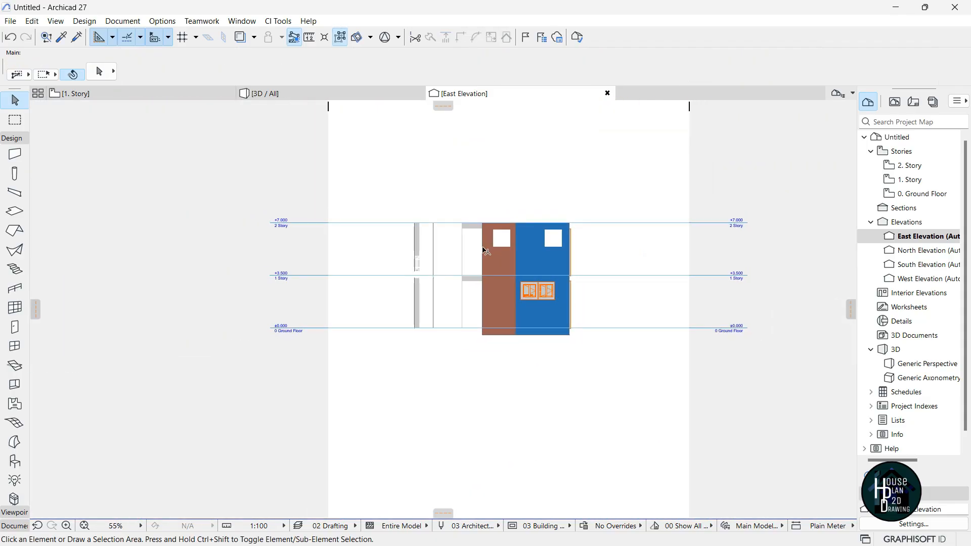
scroll(487, 234, "up", 3)
left_click(283, 97)
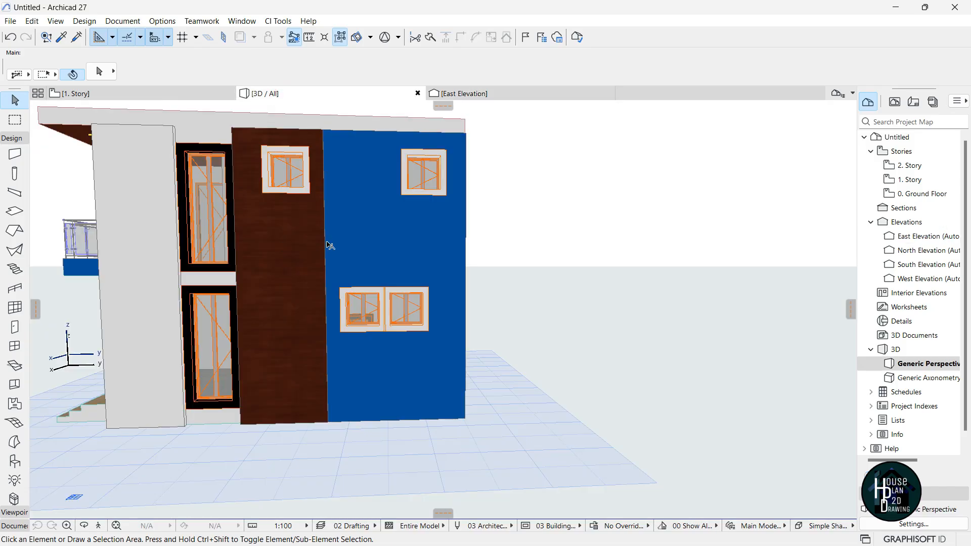
left_click(98, 527)
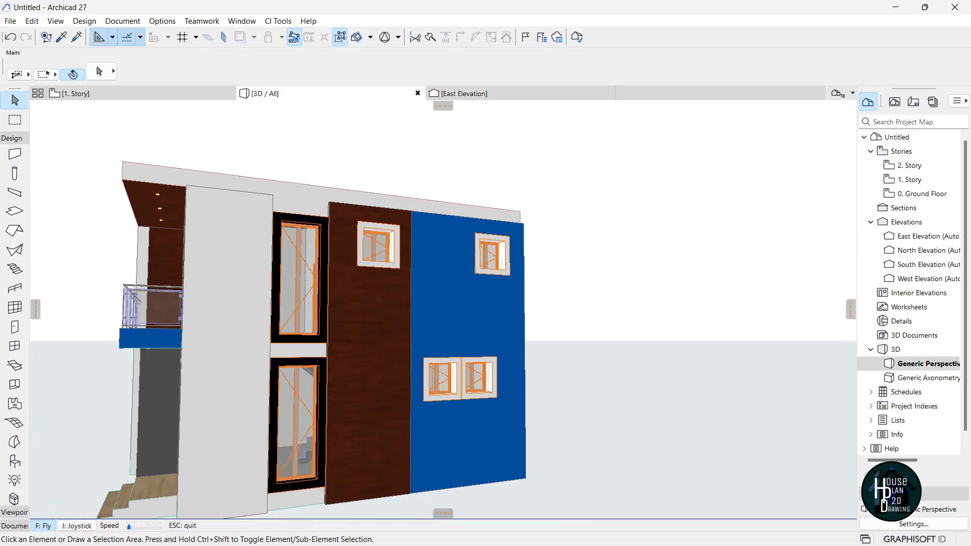
key("Left")
key("Up")
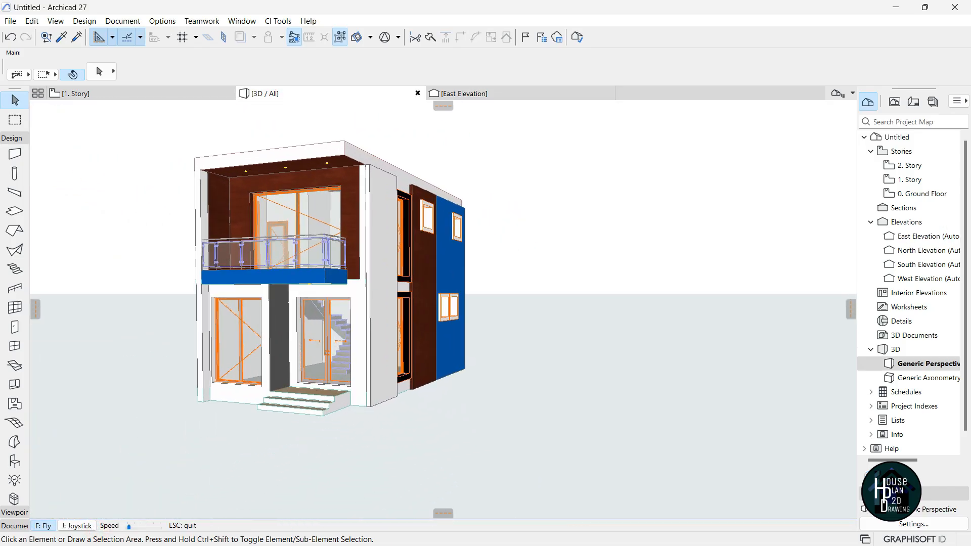
key("Down")
key("Page_Up")
key("Up")
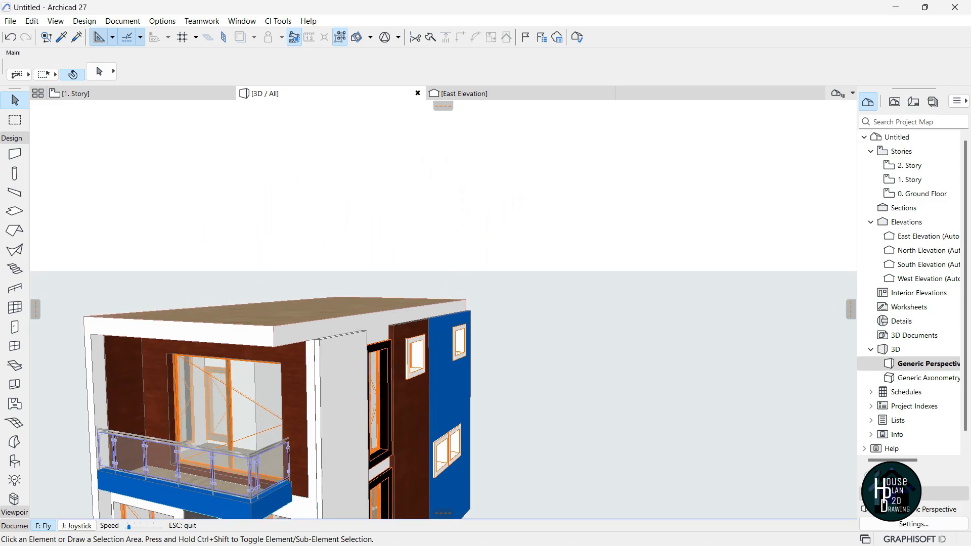
key("Left")
key("Escape")
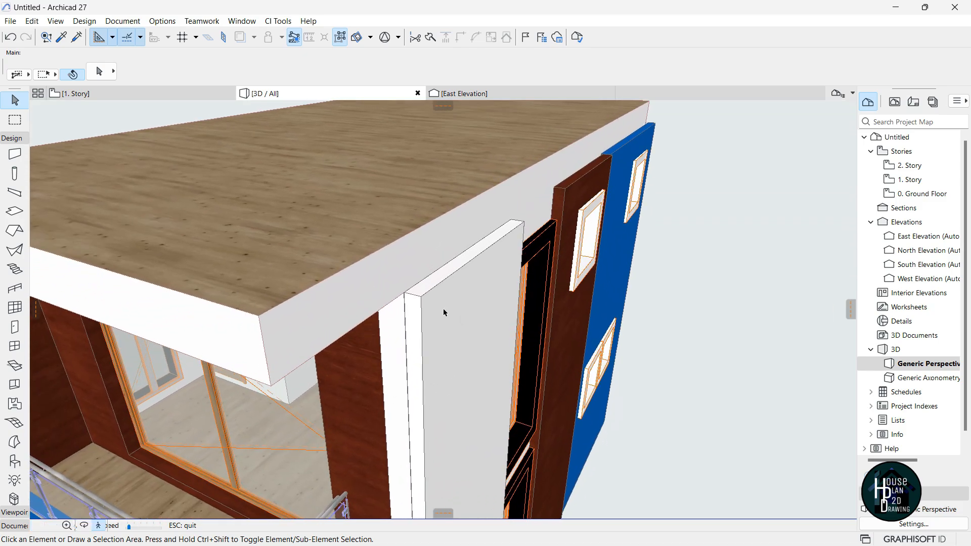
Offset both segments of the roof's east edge outward to align with the outer face of the white overlay wall.
left_click(369, 258)
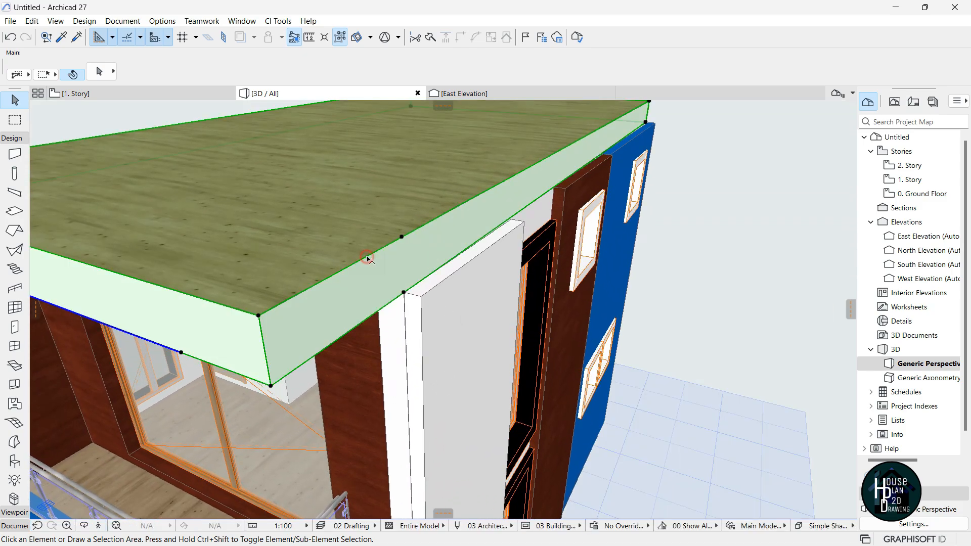
left_click(348, 339)
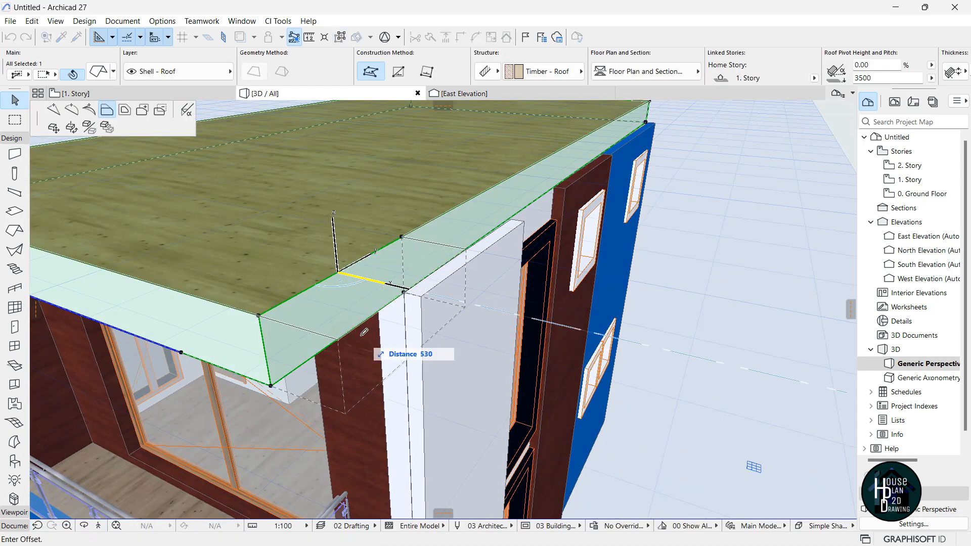
left_click(423, 295)
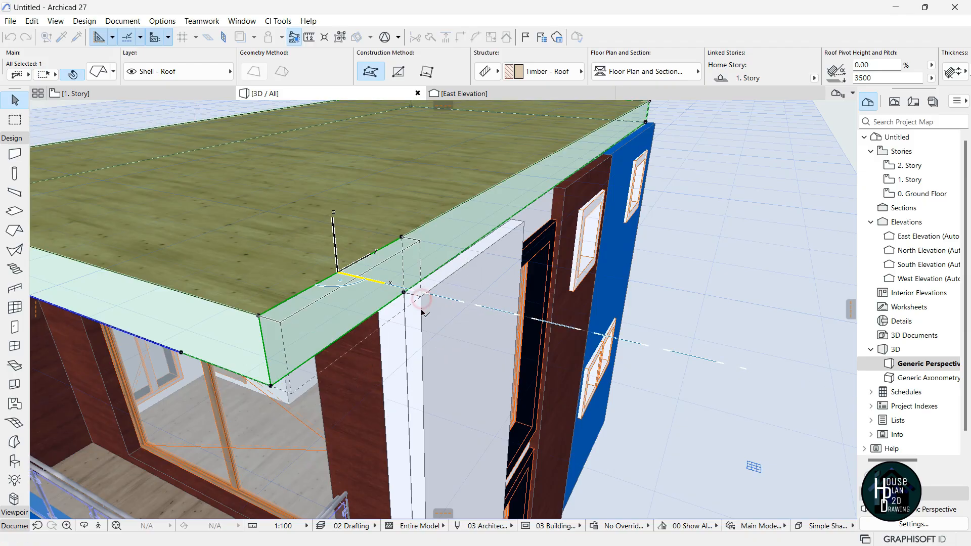
left_click(444, 213)
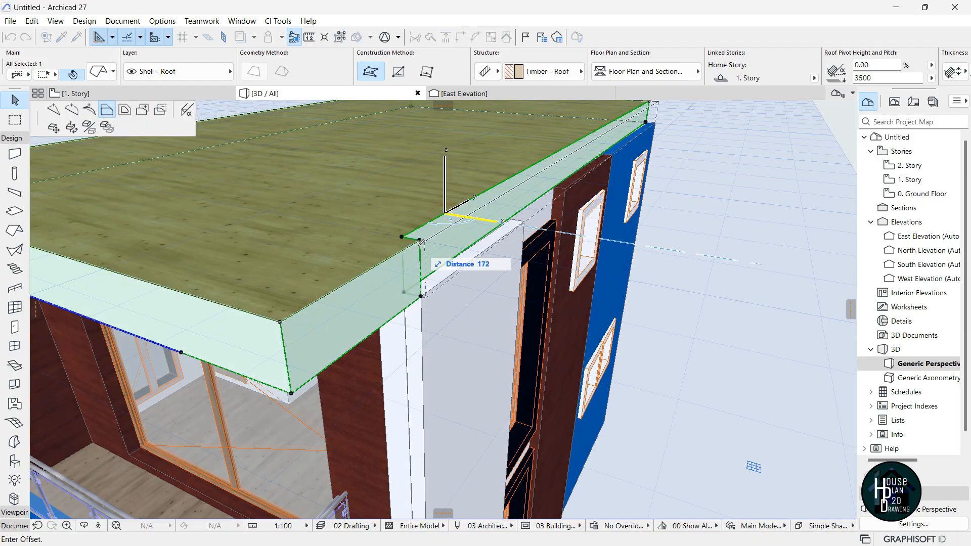
left_click(421, 236)
Fly around the rear and underside of the house in 3D to examine how the overlay walls meet the east facade.
key("shift+F3")
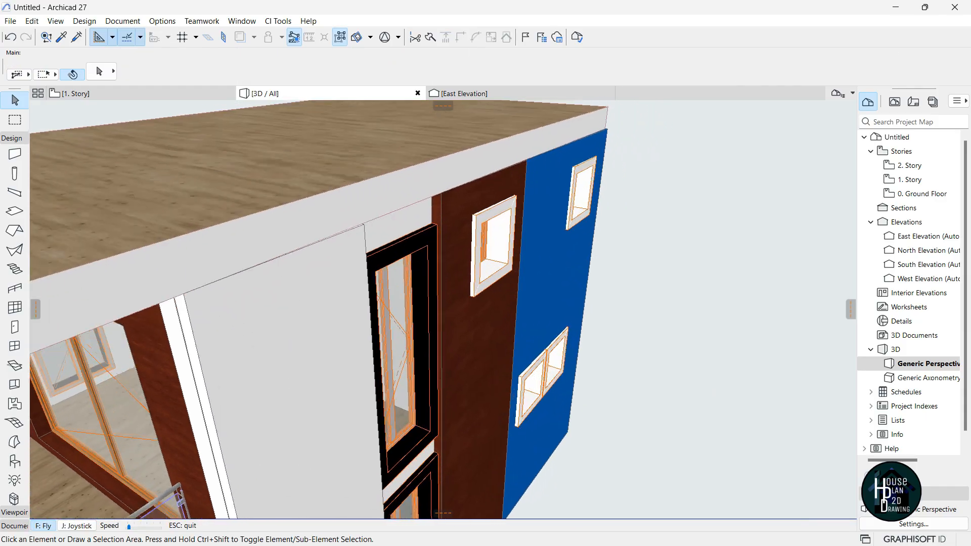
key("Down")
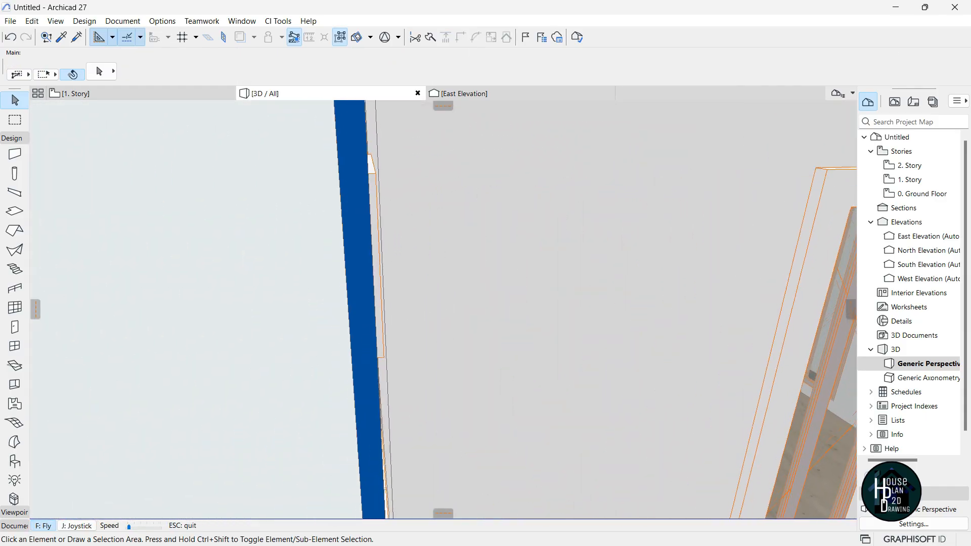
key("Up")
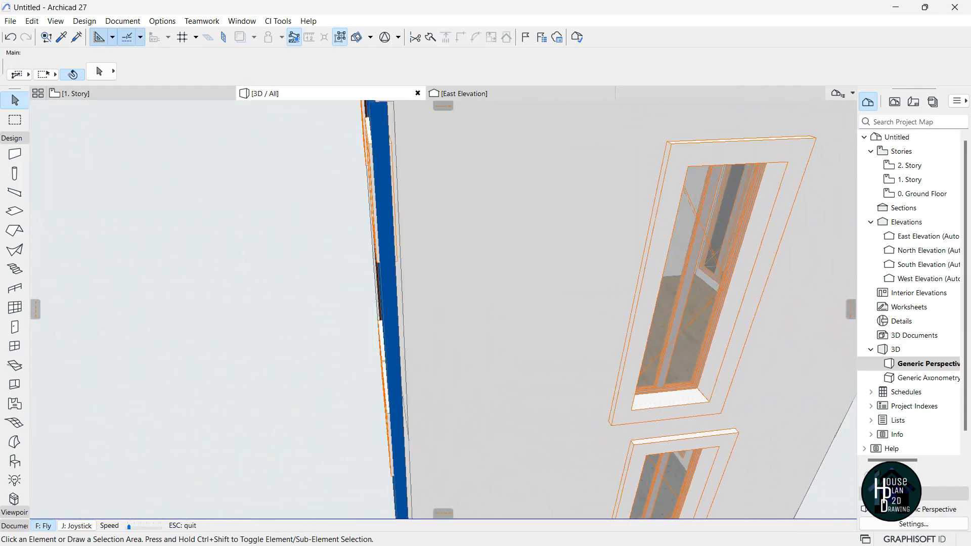
key("Left")
key("Page_Down")
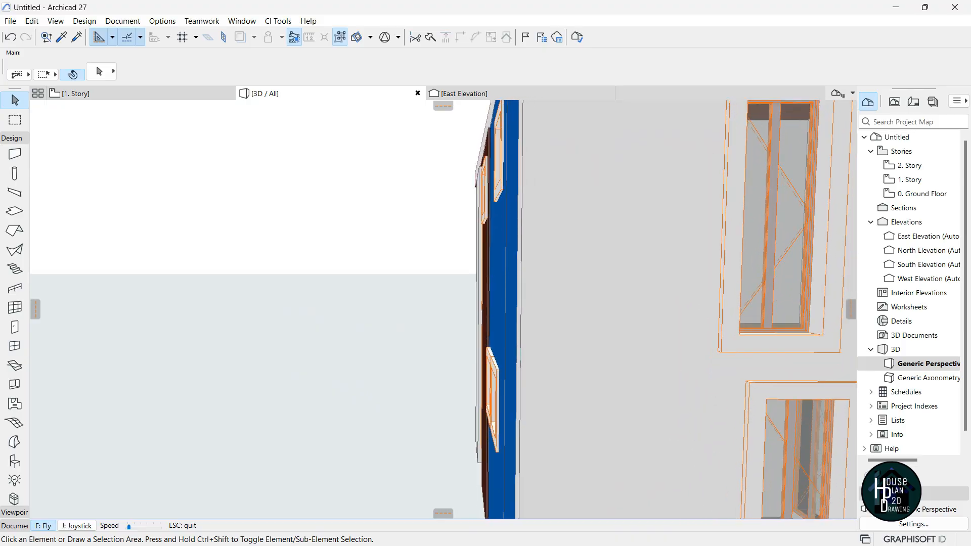
key("Page_Down")
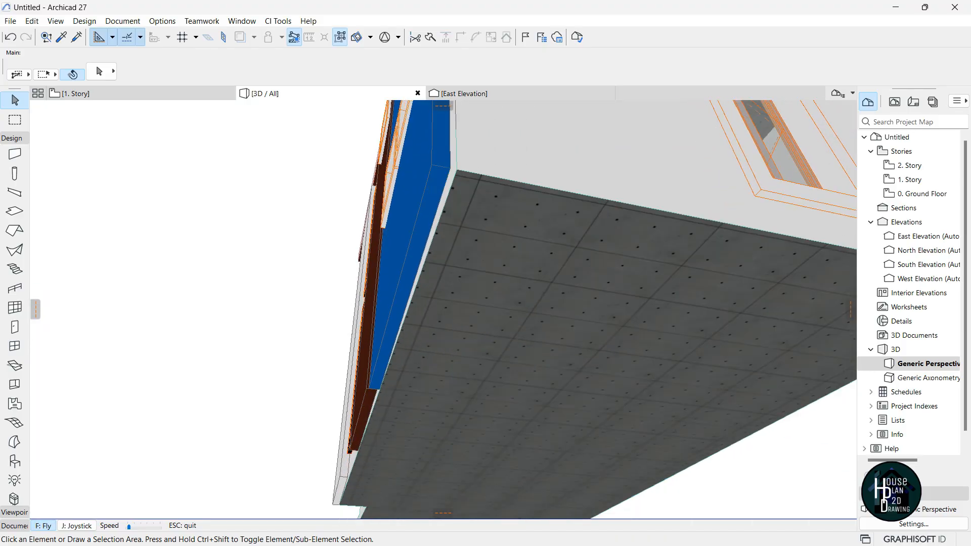
key("Up")
key("Up")
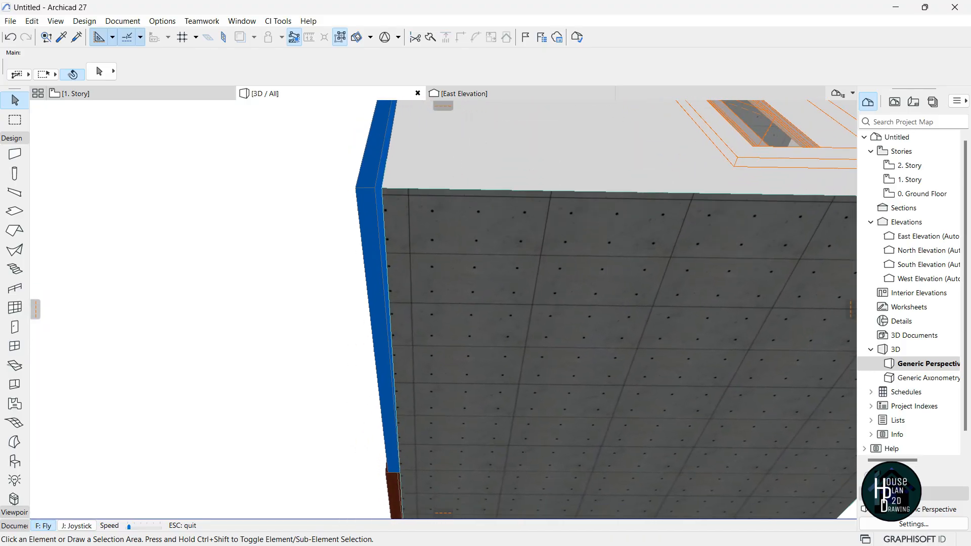
key("Down")
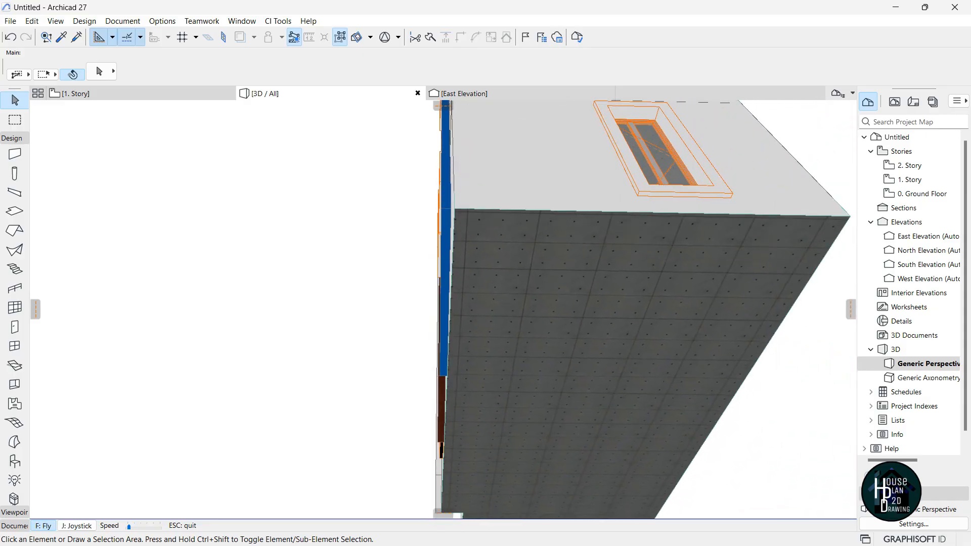
key("Page_Up")
key("Down")
key("Page_Up")
key("Left")
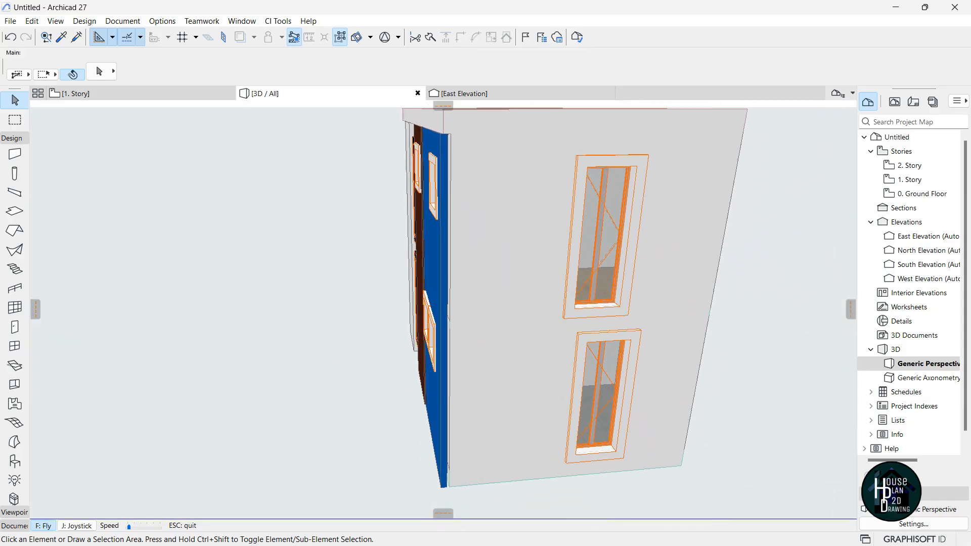
key("Escape")
Examine the alignment of the east overlay walls with the main wall in the 1. Story plan.
left_click(158, 95)
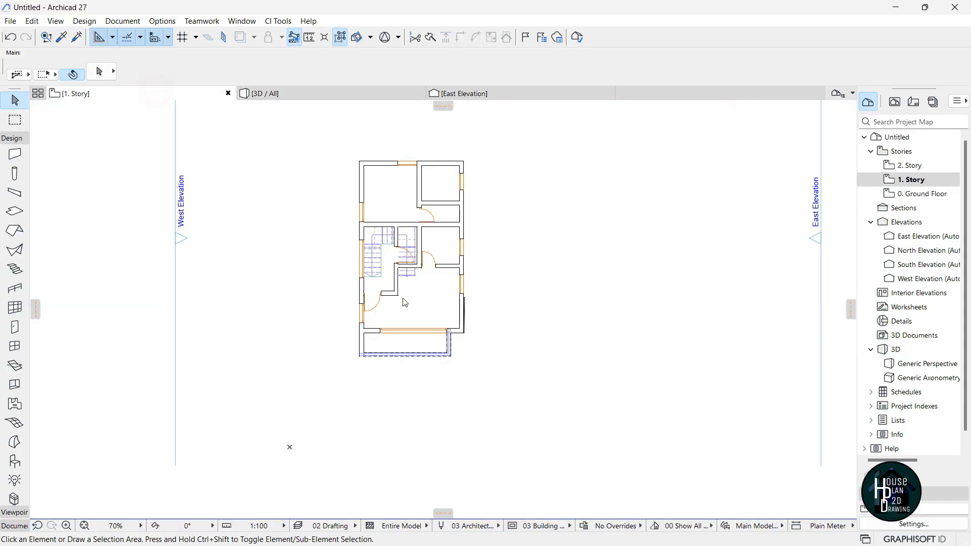
scroll(467, 161, "up", 5)
scroll(458, 168, "down", 4)
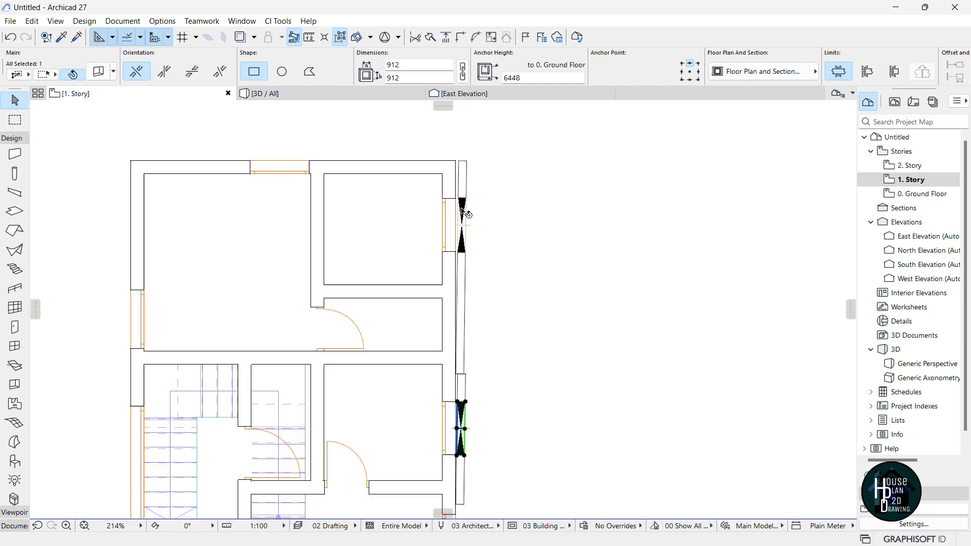
scroll(466, 305, "up", 4)
scroll(446, 423, "up", 4)
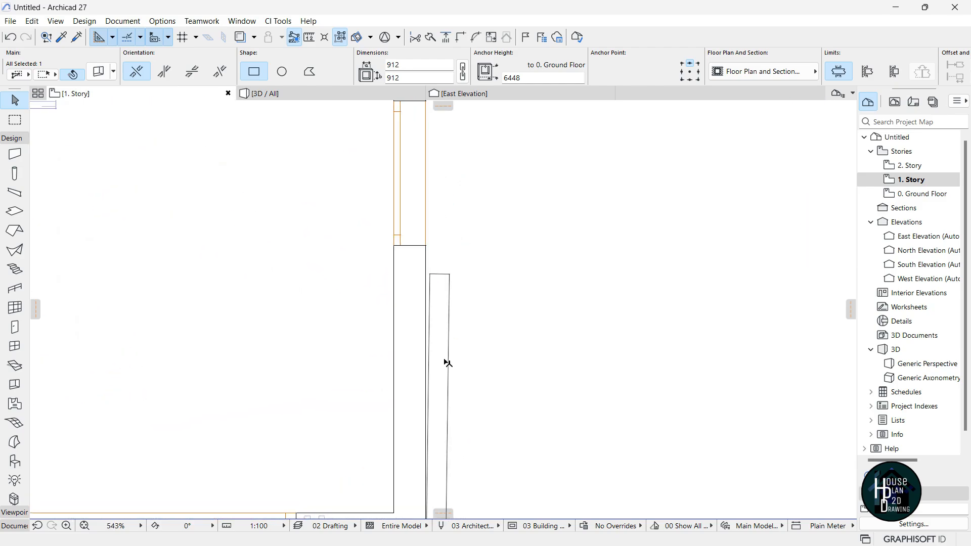
scroll(446, 422, "down", 3)
scroll(446, 421, "up", 2)
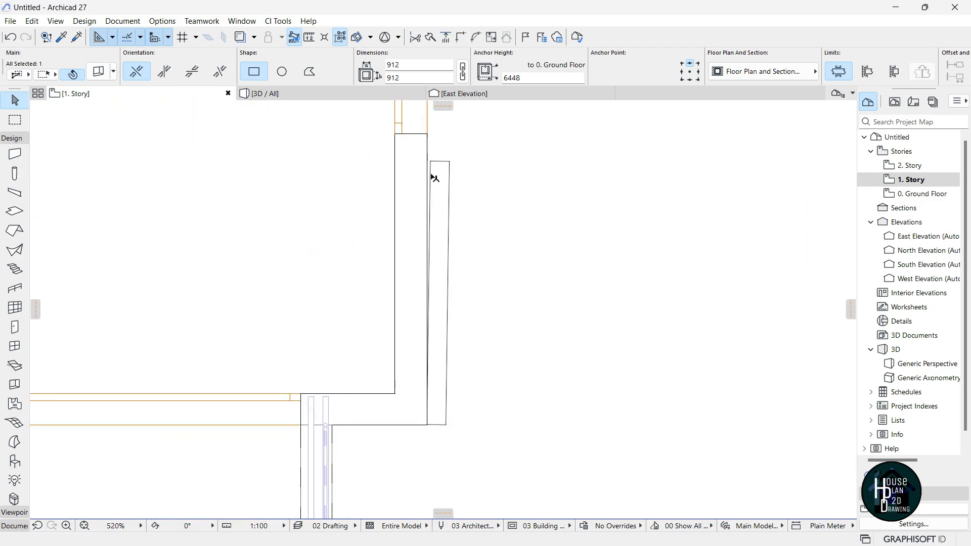
In the 0. Ground Floor plan, move the rear end of the front overlay wall's reference line onto the main wall's outer face.
double_click(924, 194)
scroll(451, 320, "down", 4)
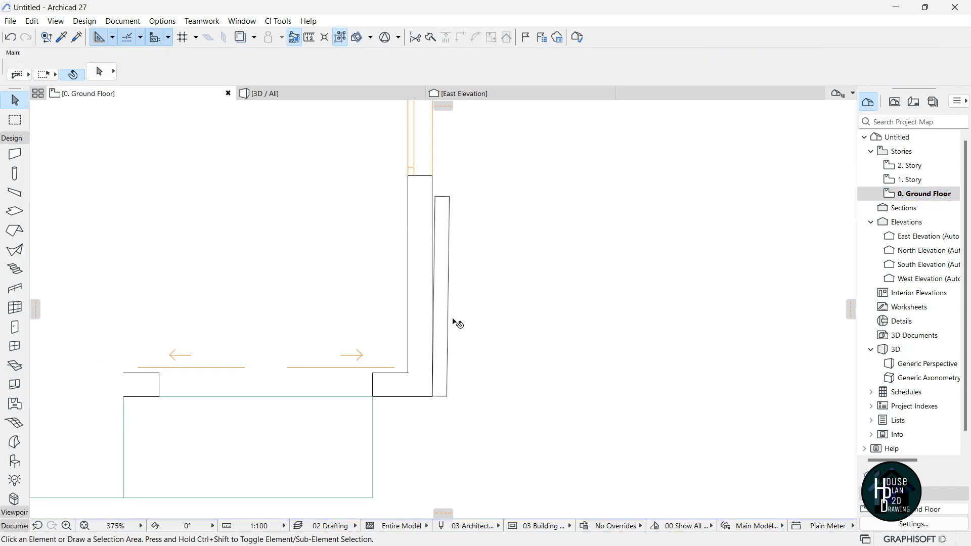
scroll(445, 326, "up", 7)
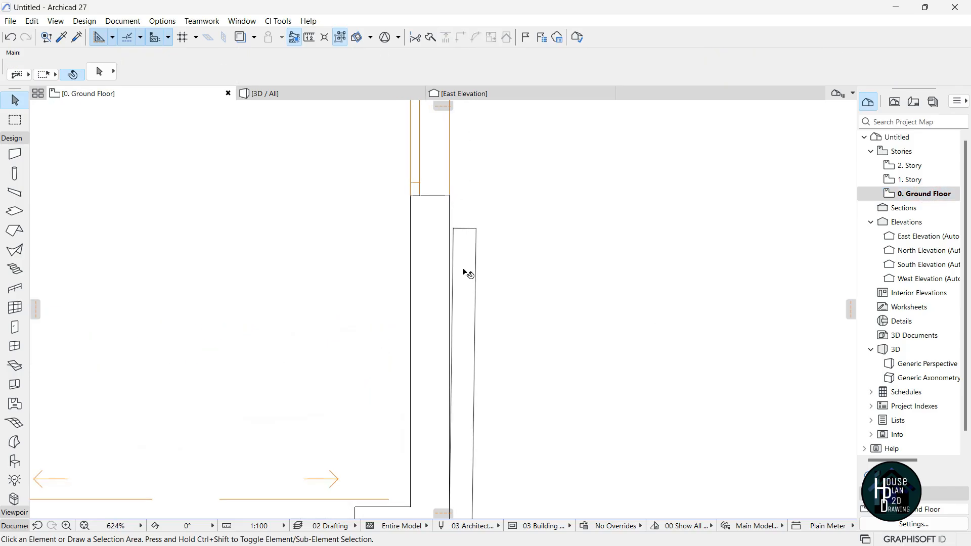
left_click(460, 207)
left_click(446, 197)
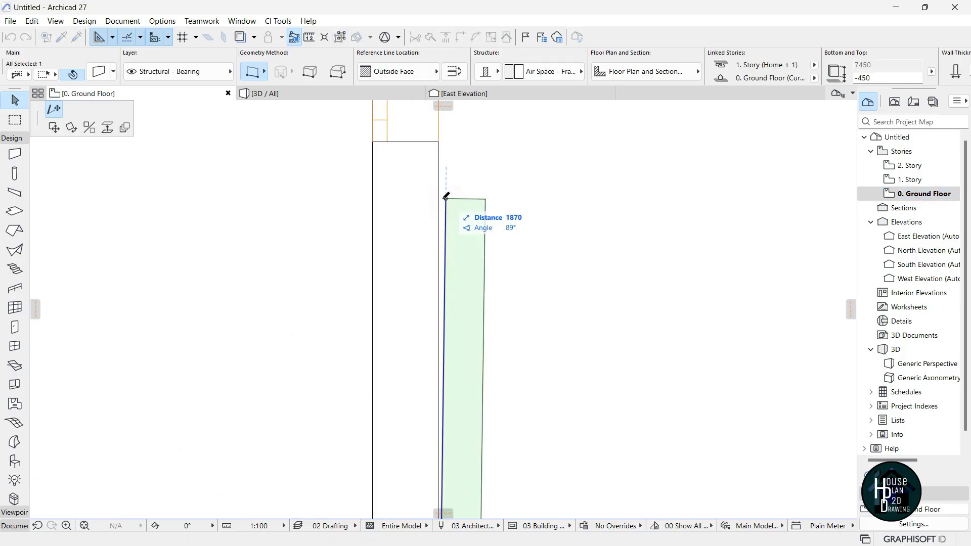
scroll(458, 268, "down", 5)
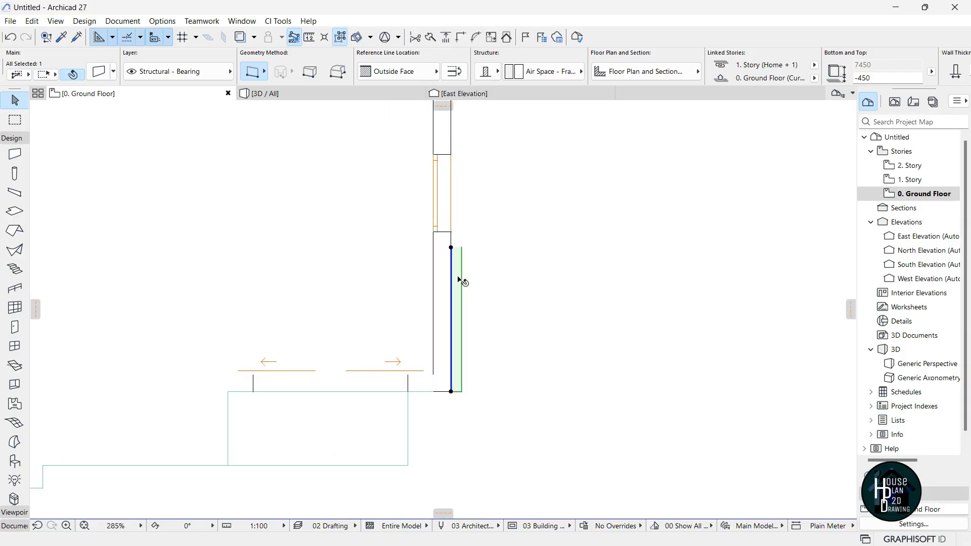
In the 0. Ground Floor plan, move the remaining skewed ends of the east overlay walls' reference lines onto the main wall's outer face.
scroll(466, 162, "up", 5)
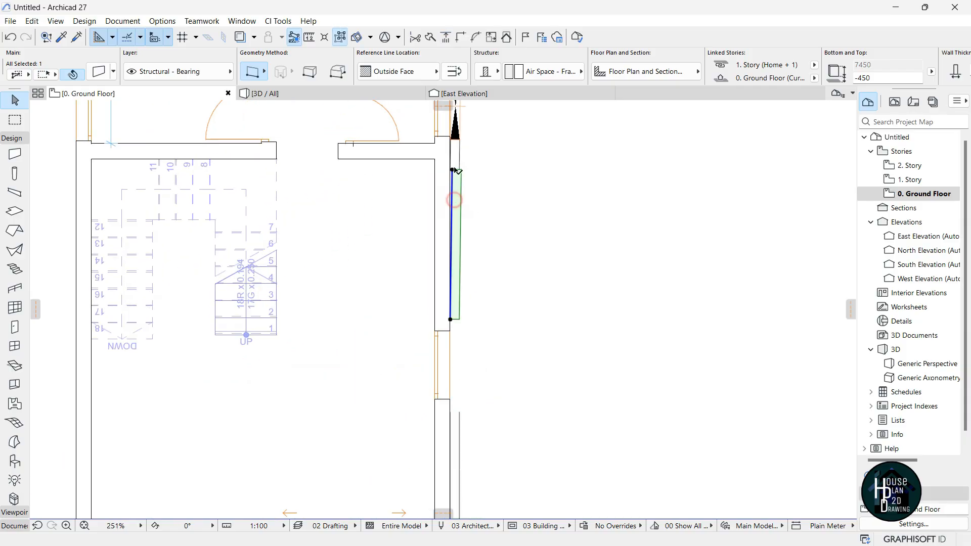
scroll(455, 171, "up", 5)
left_click(440, 174)
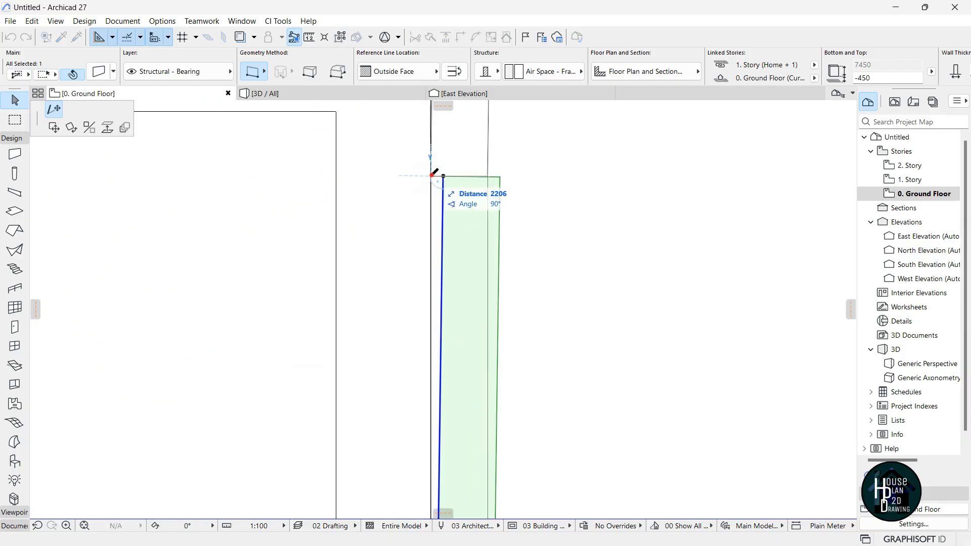
scroll(457, 301, "down", 8)
scroll(461, 163, "up", 6)
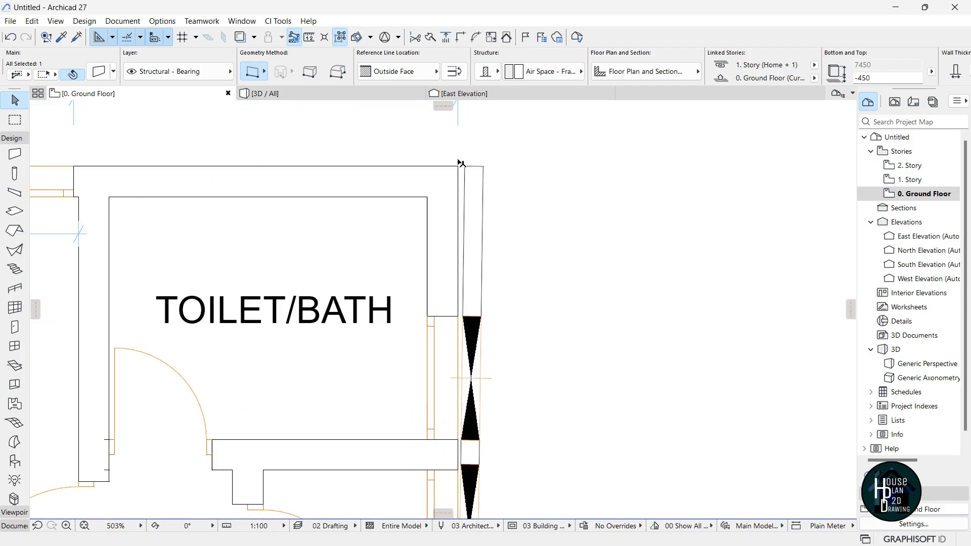
scroll(460, 163, "up", 3)
left_click(470, 179)
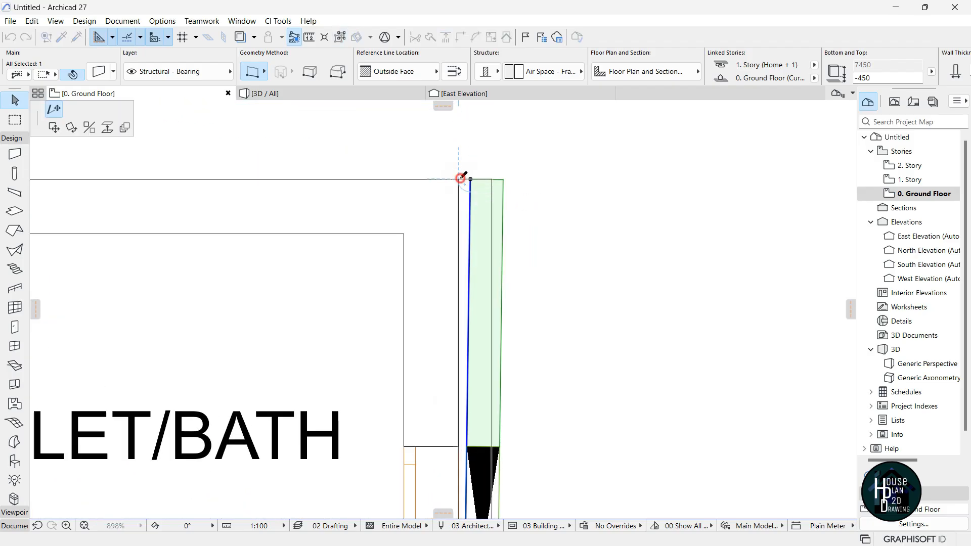
key("Escape")
scroll(479, 224, "down", 12)
left_click(415, 124)
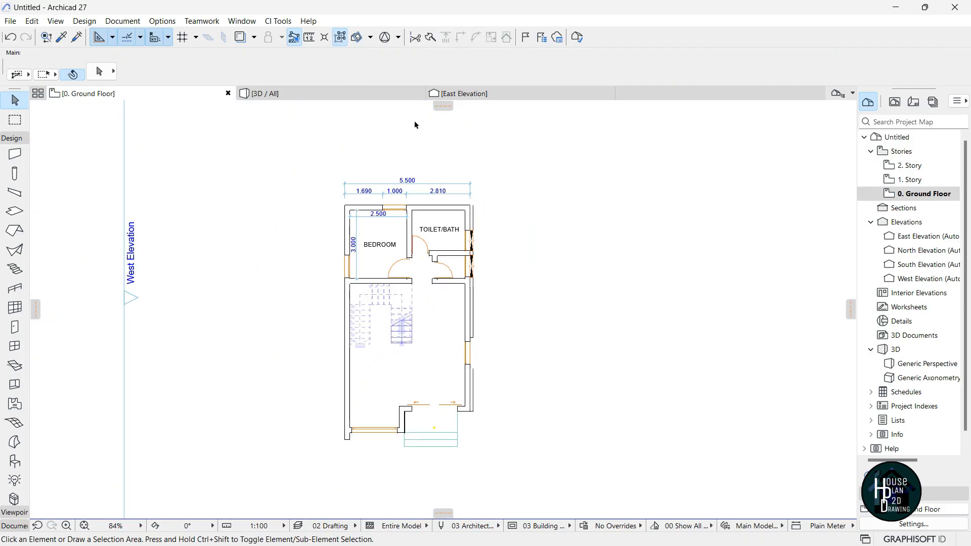
In the East Elevation, stretch the blue overlay wall's lower rear end to line up with the house's rear corner.
left_click(336, 97)
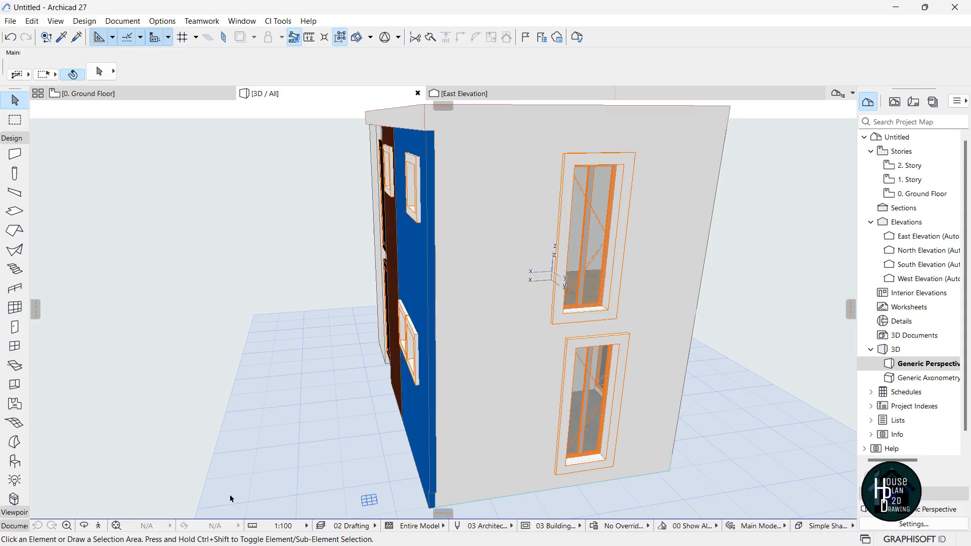
left_click(99, 526)
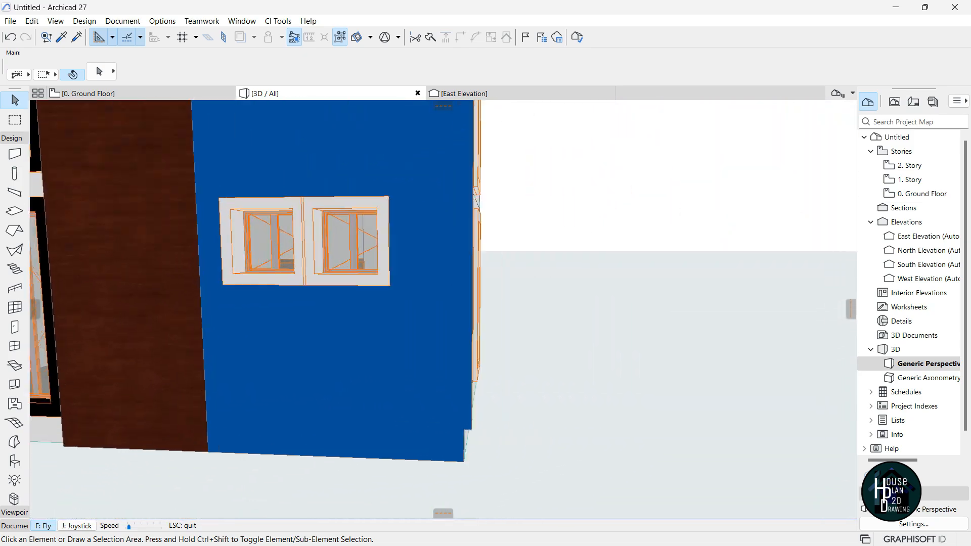
key("Escape")
left_click(512, 95)
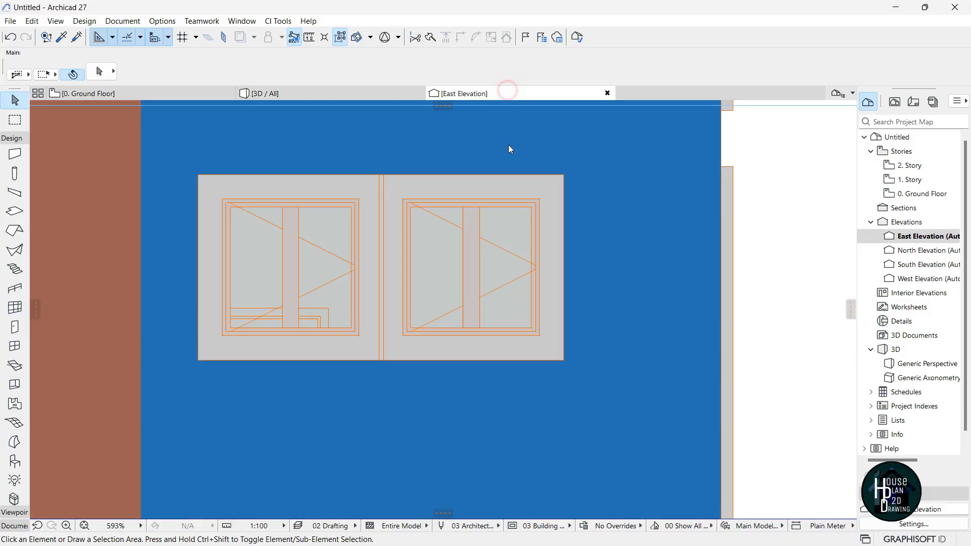
scroll(600, 332, "down", 2)
scroll(553, 310, "up", 10)
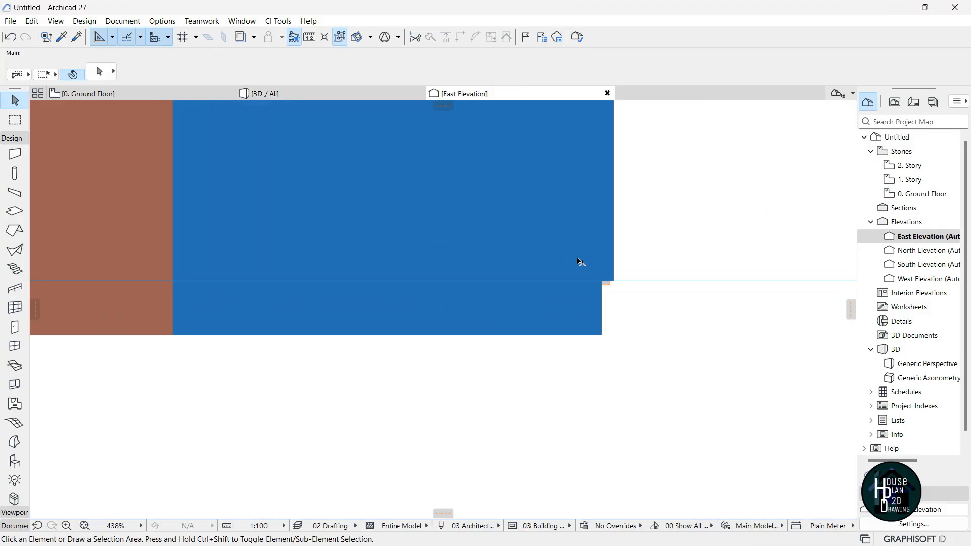
left_click(571, 196)
scroll(617, 397, "up", 5)
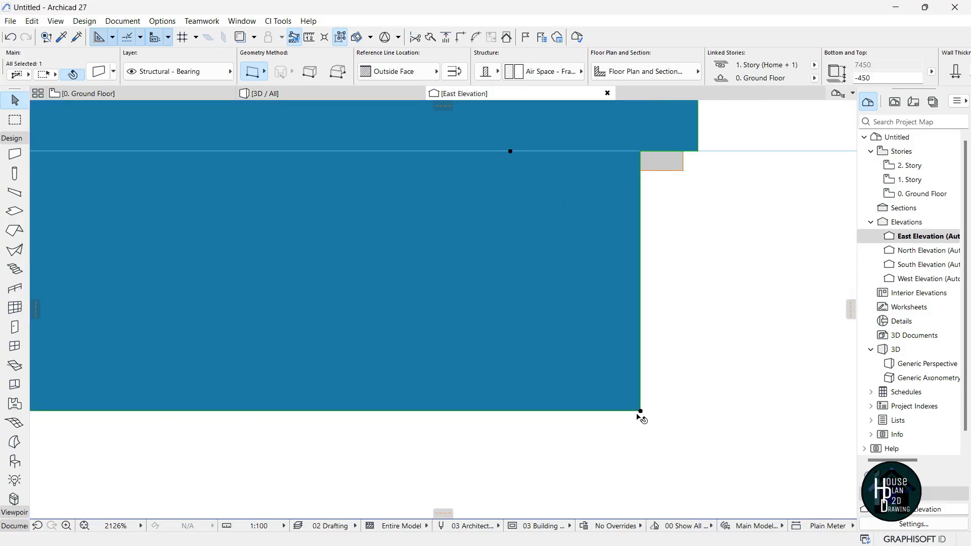
left_click(641, 412)
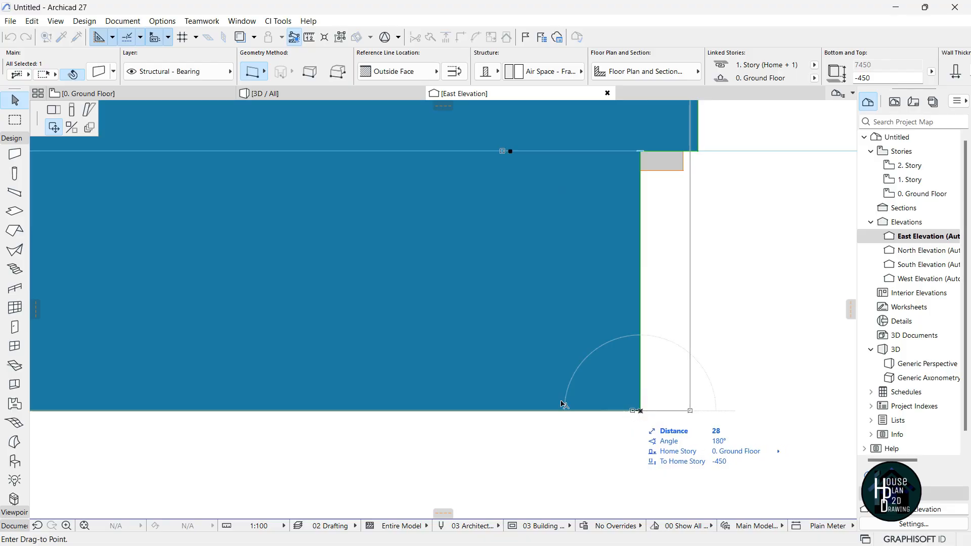
left_click(54, 111)
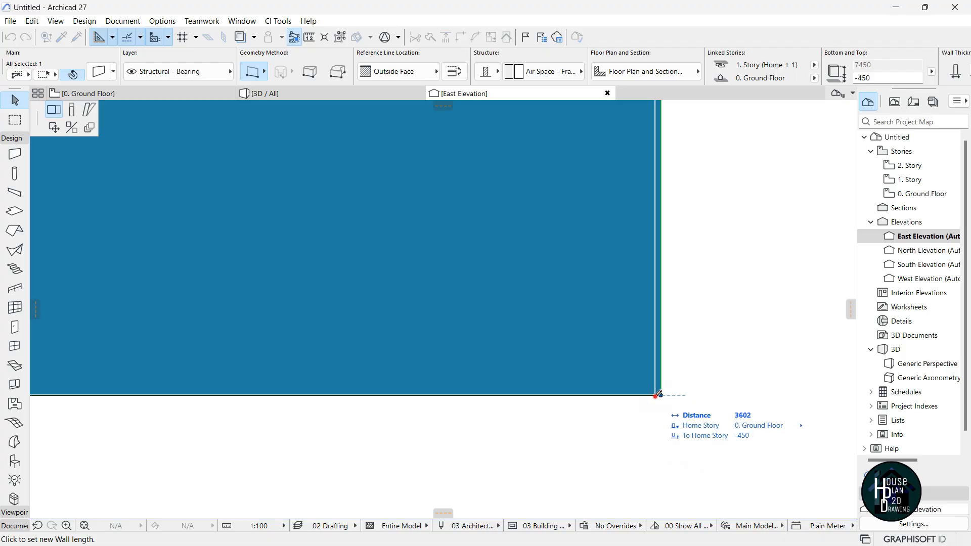
left_click(651, 402)
scroll(662, 412, "down", 12)
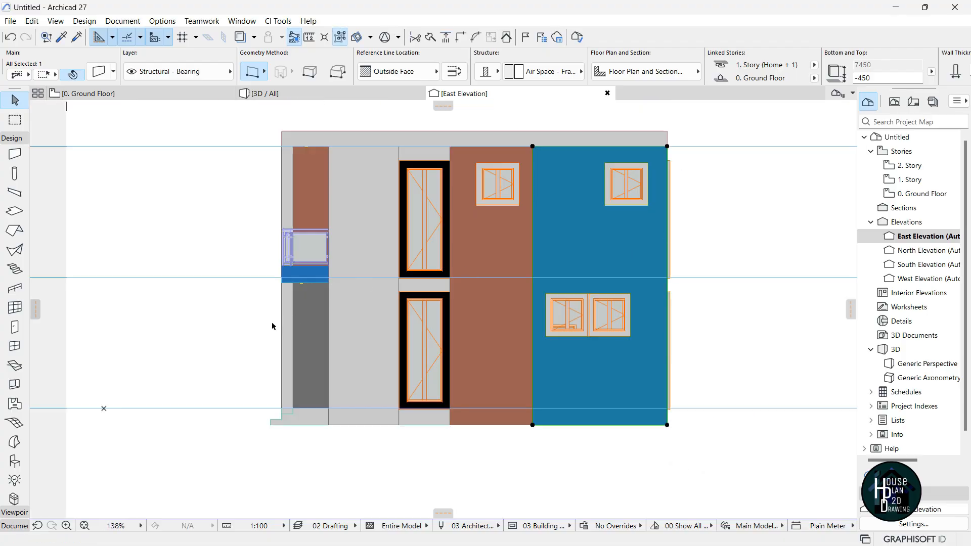
scroll(272, 344, "up", 2)
scroll(338, 410, "down", 1)
key("Escape")
Fly around the house in 3D to examine the rear corner and the recess above the upper black-framed window.
left_click(303, 95)
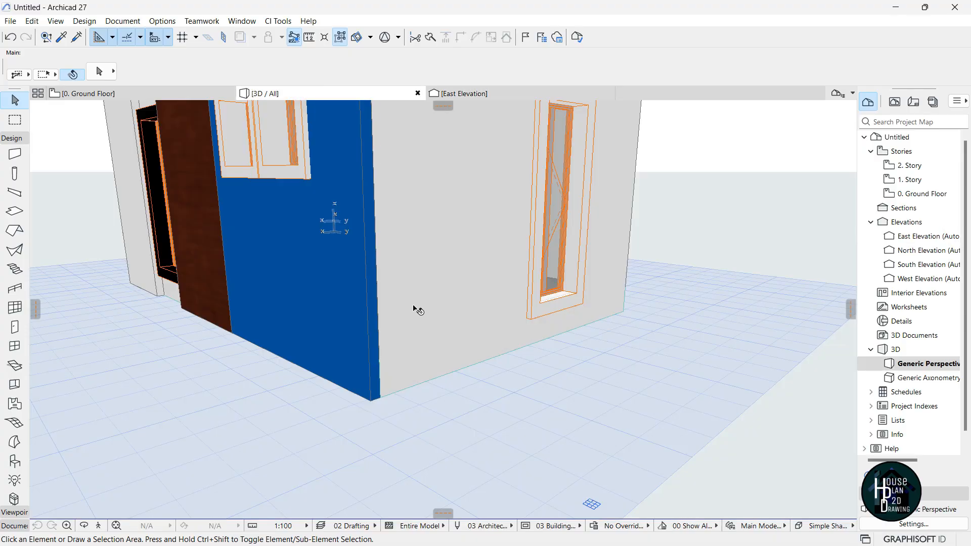
left_click(100, 526)
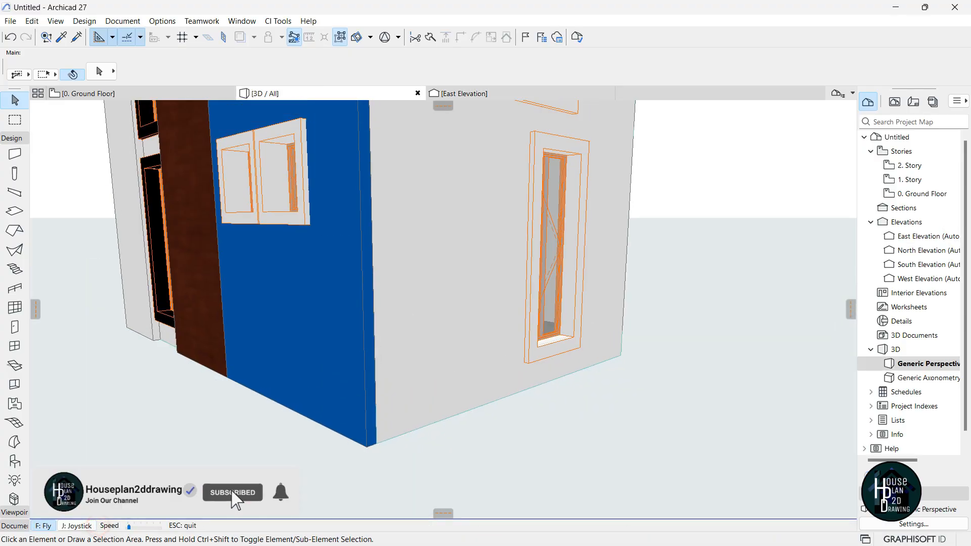
key("Left")
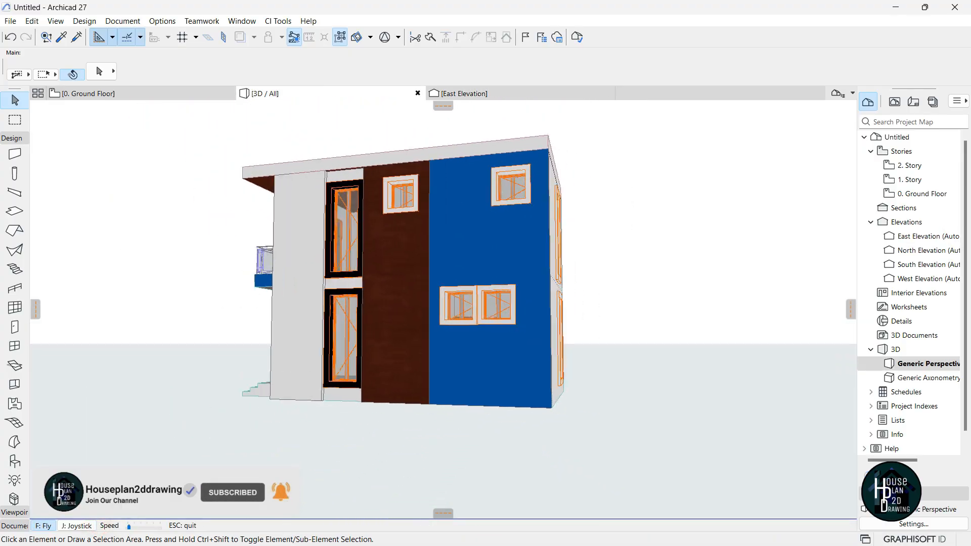
key("Up")
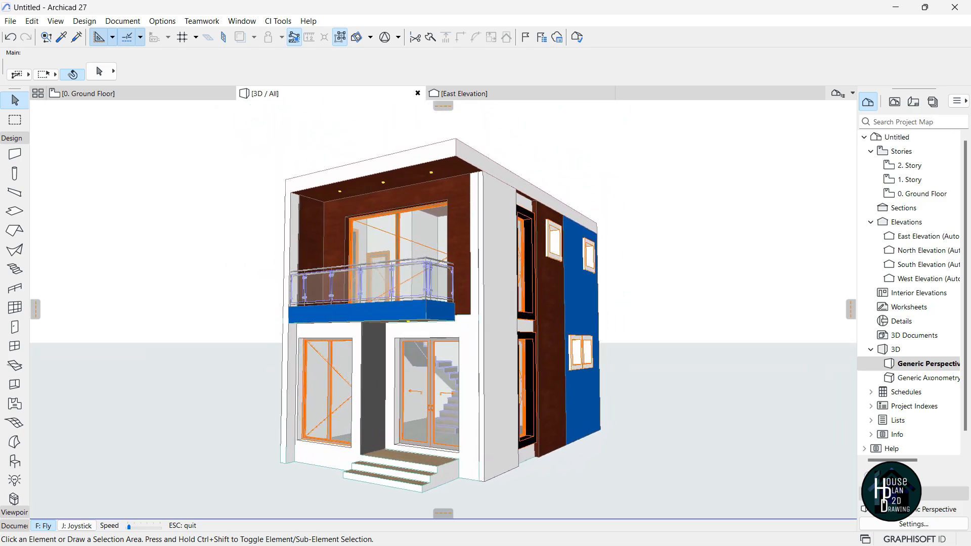
key("Page_Up")
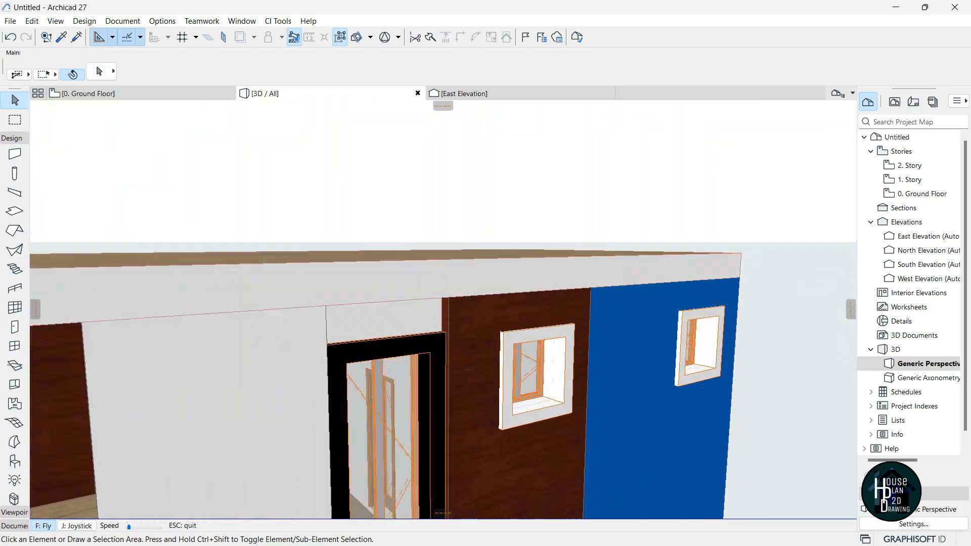
key("Up")
key("Page_Down")
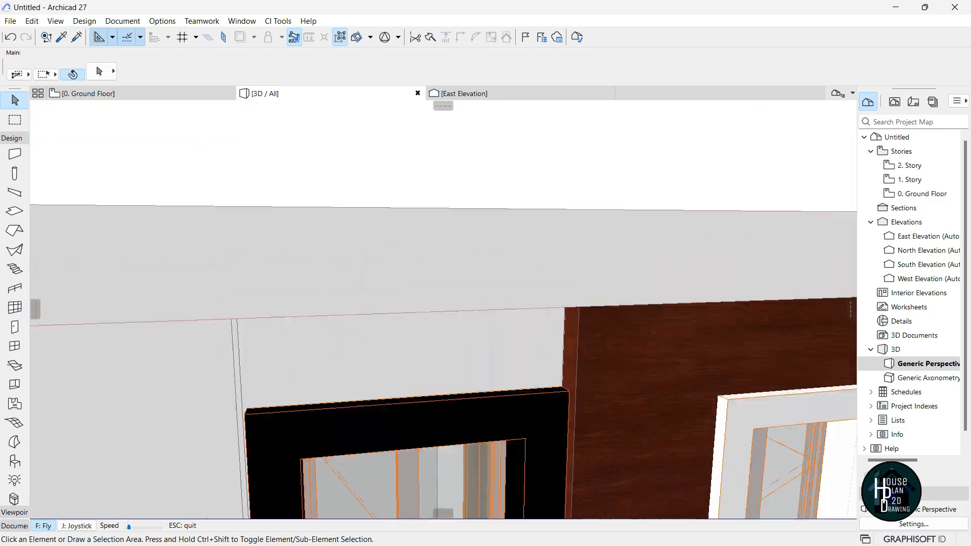
key("Up")
key("Page_Down")
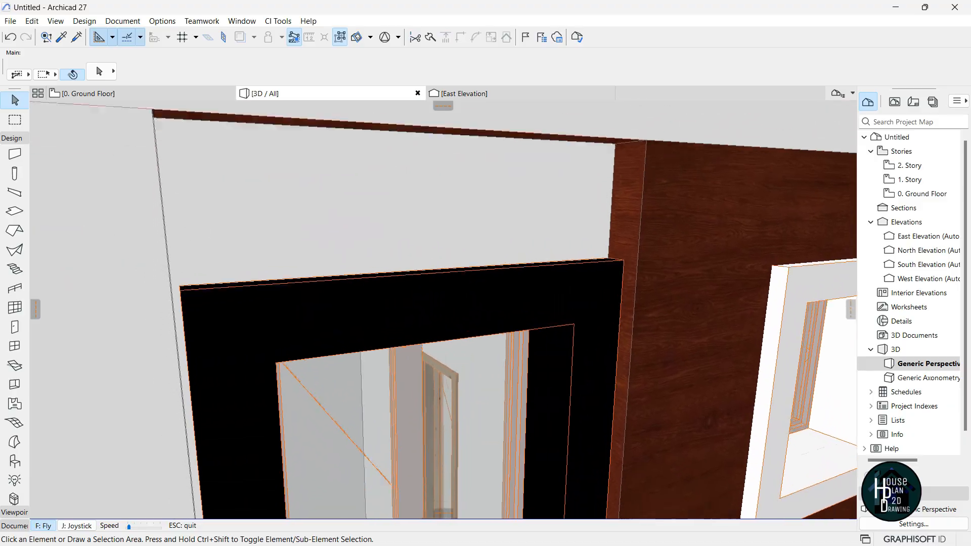
key("Down")
key("Escape")
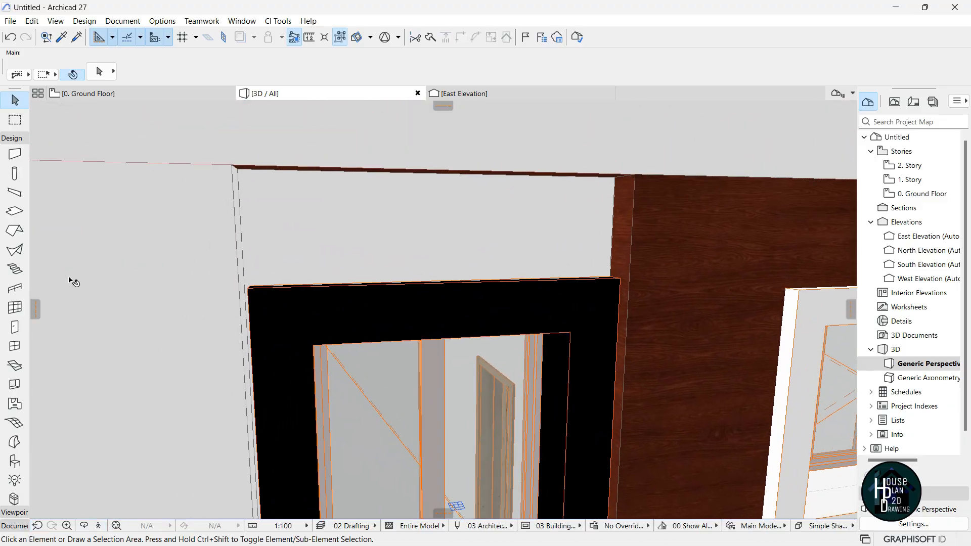
Draw a 150 mm thick rectangular slab about 1368 mm long along the roof's underside, above the upper black-framed window.
left_click(13, 211)
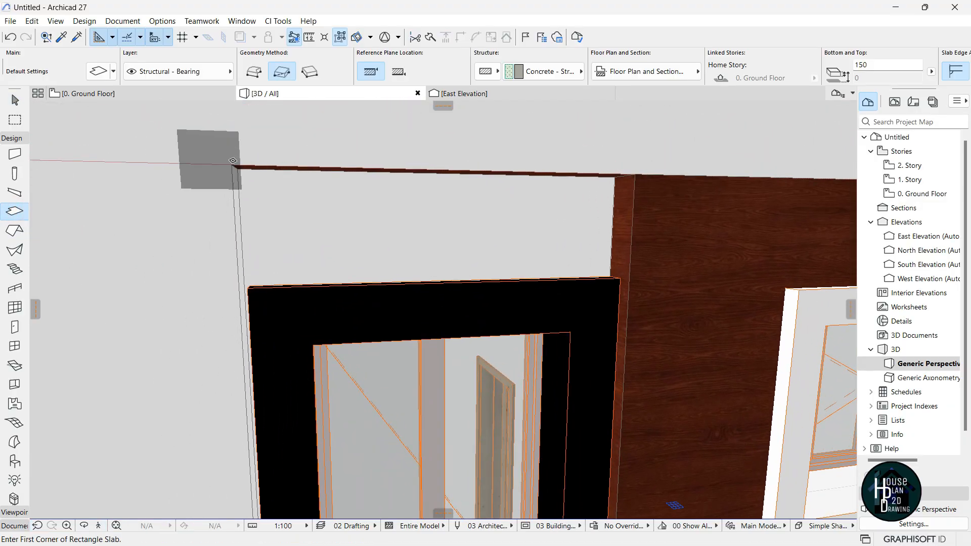
left_click(231, 163)
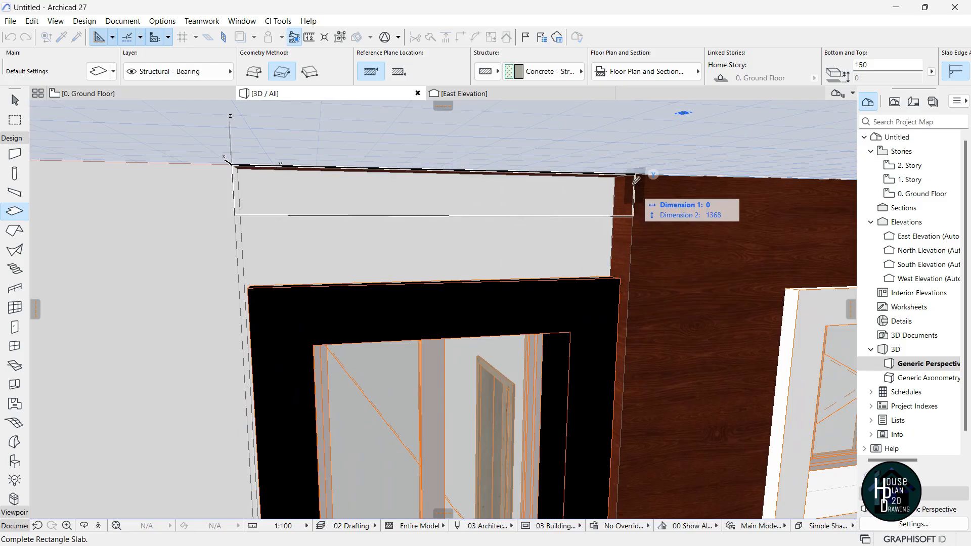
left_click(633, 175)
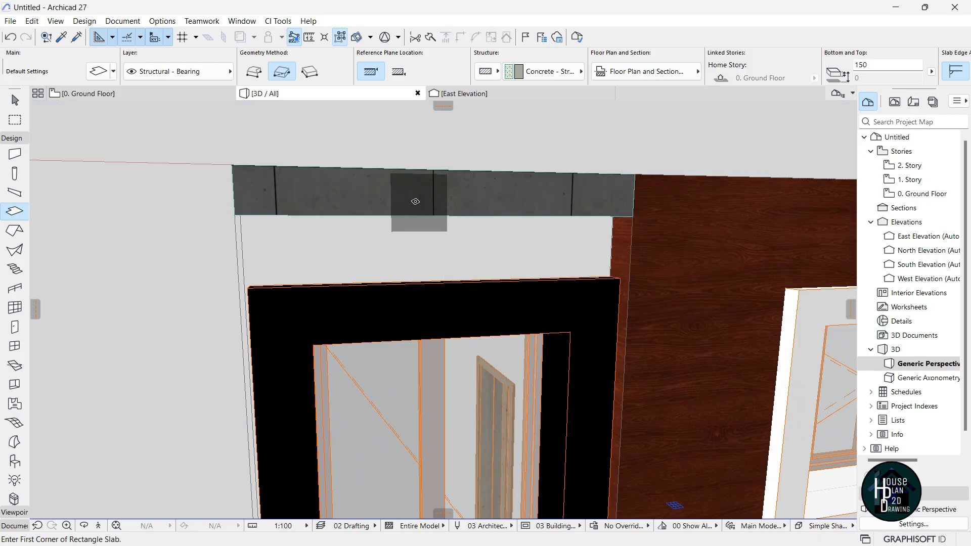
key("Escape")
Offset the new slab's long edge by about 135 mm to fill the recess back to the main wall.
key("Up")
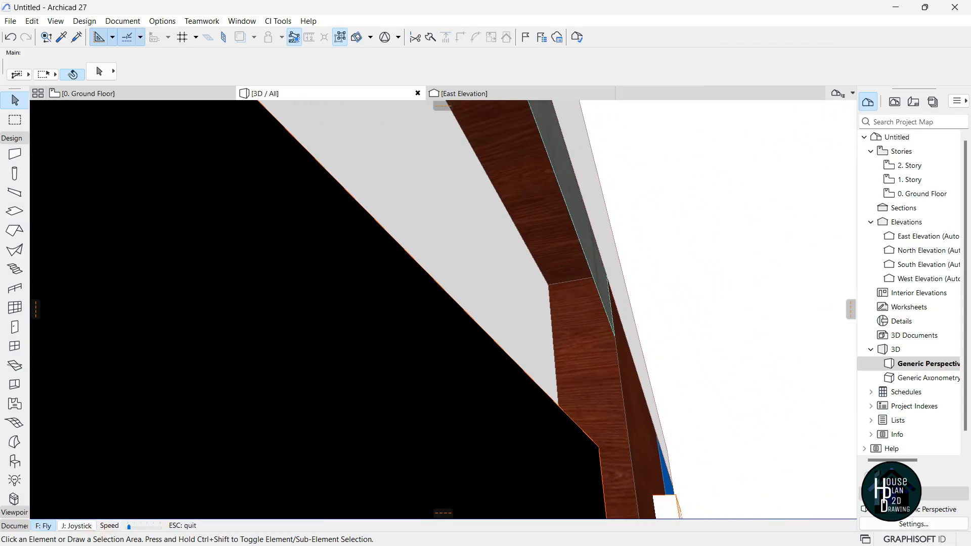
key("Escape")
left_click(558, 214)
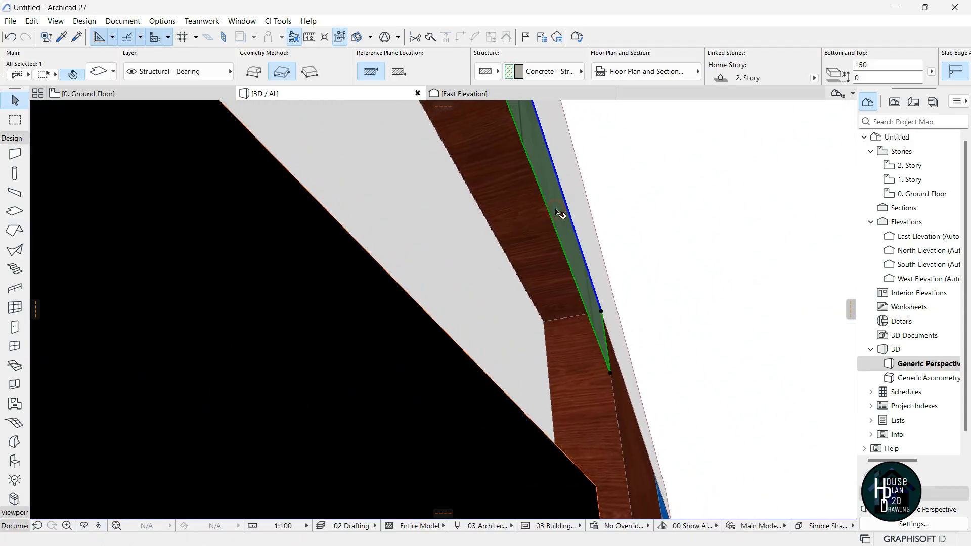
left_click(565, 195)
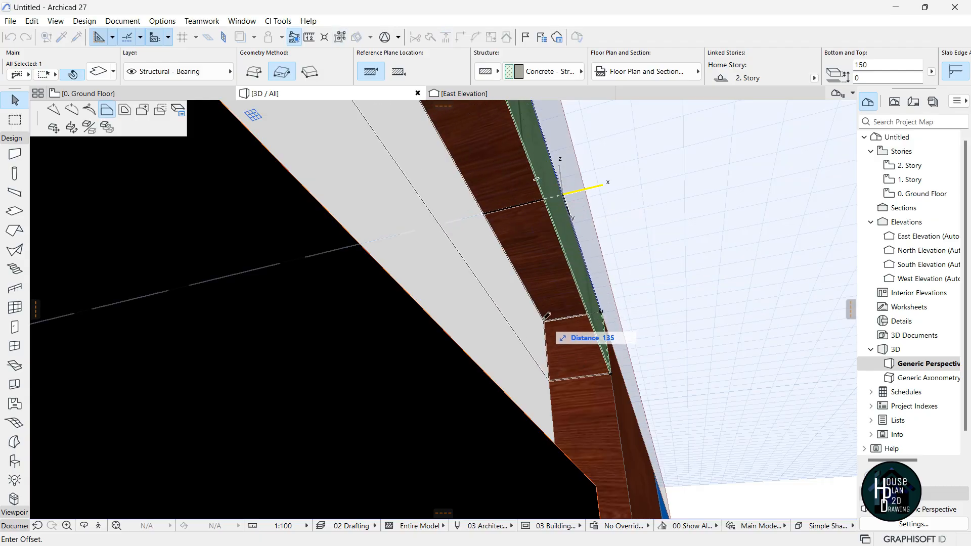
left_click(601, 312)
key("Escape")
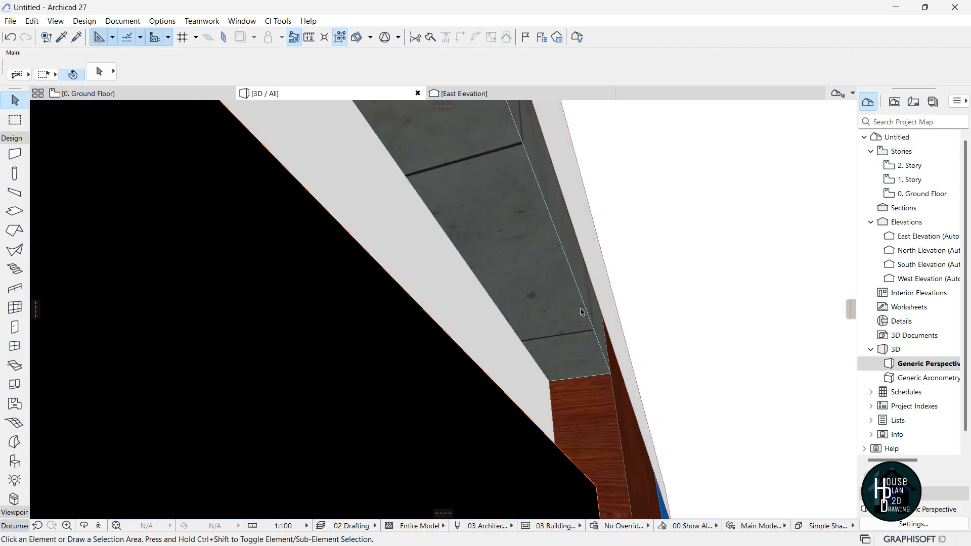
Increase the slab's thickness downward to meet the top of the upper black window frame.
left_click(584, 311)
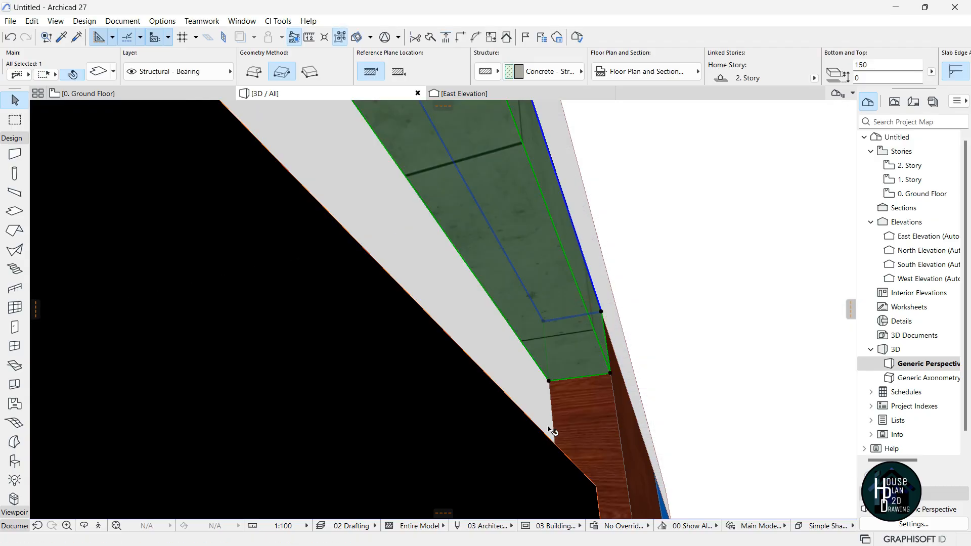
left_click(99, 526)
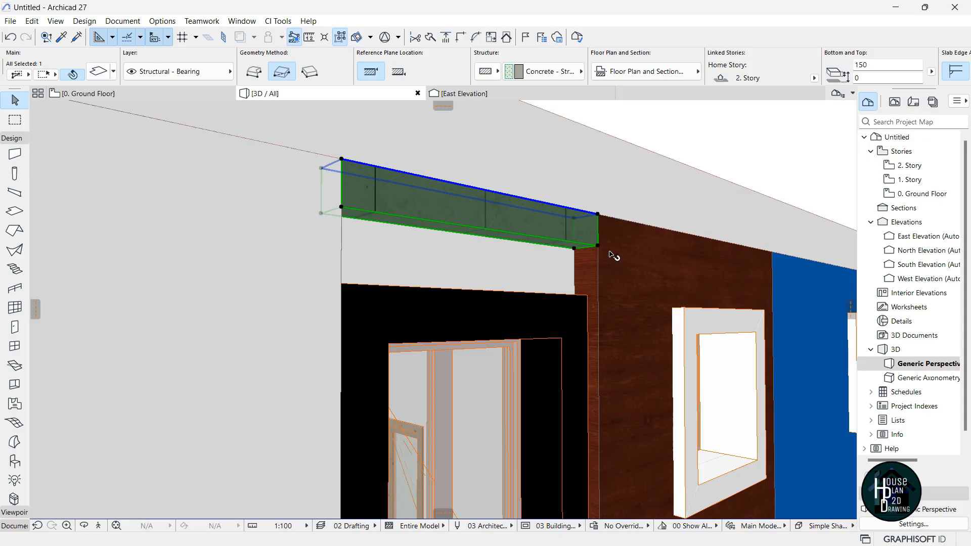
left_click(598, 248)
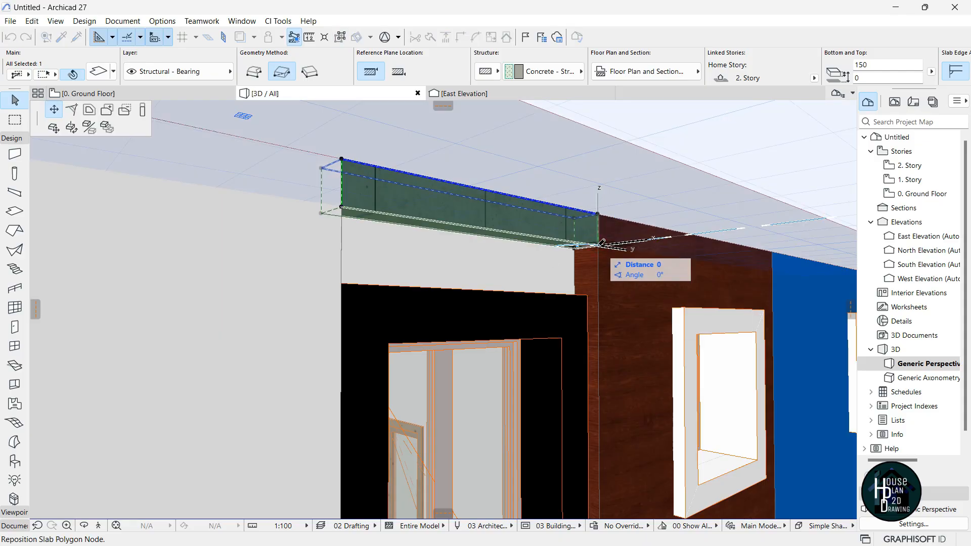
left_click(142, 111)
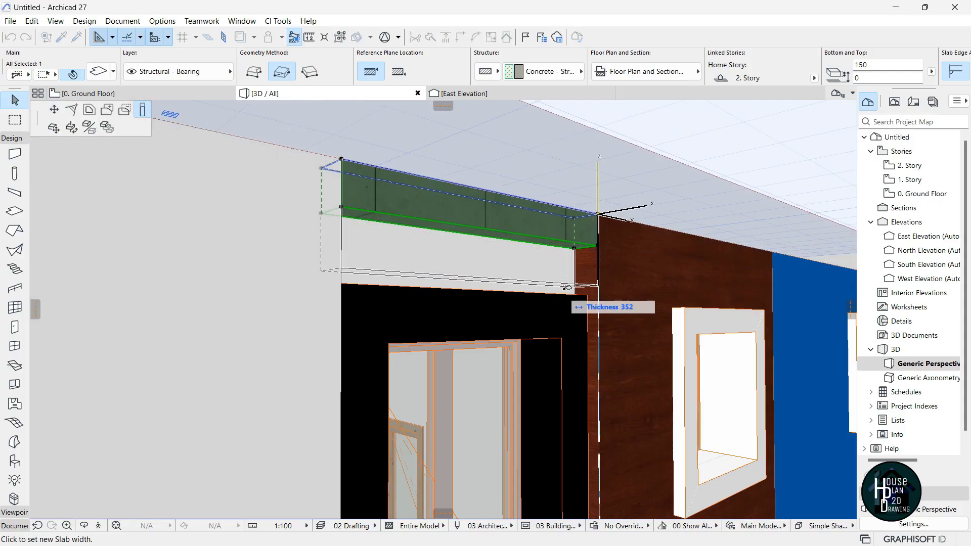
left_click(596, 292)
key("Escape")
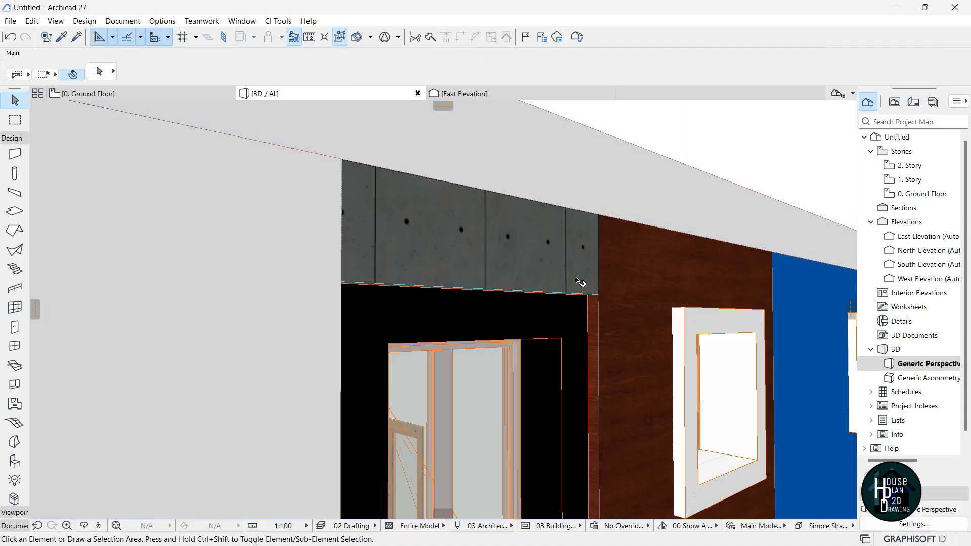
Fly down to the lower part of the east facade to examine the recesses around the lower black-framed window.
left_click(98, 527)
key("Down")
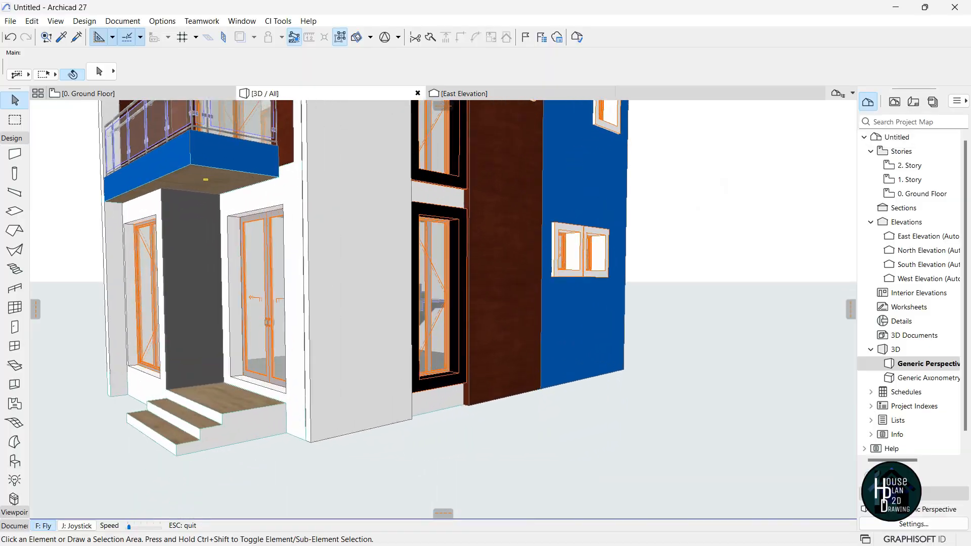
key("Down")
key("Escape")
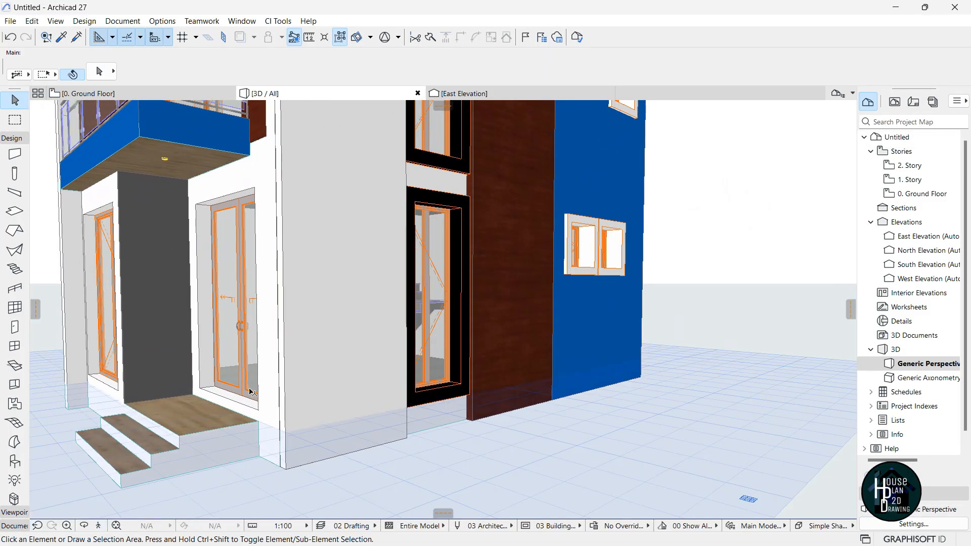
Copy the slab above the upper black-framed window straight down 3500 mm to the band between the two black window frames.
left_click(99, 528)
key("Up")
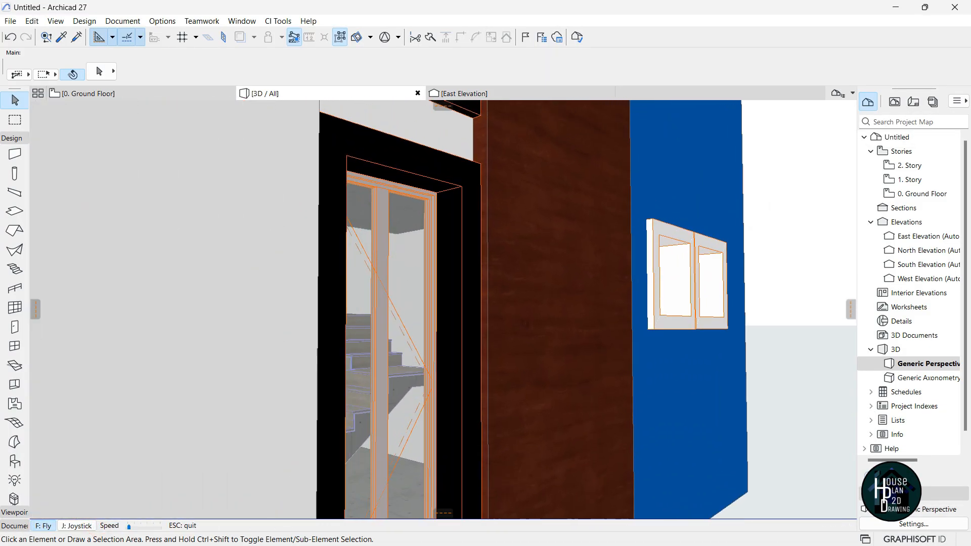
key("Left")
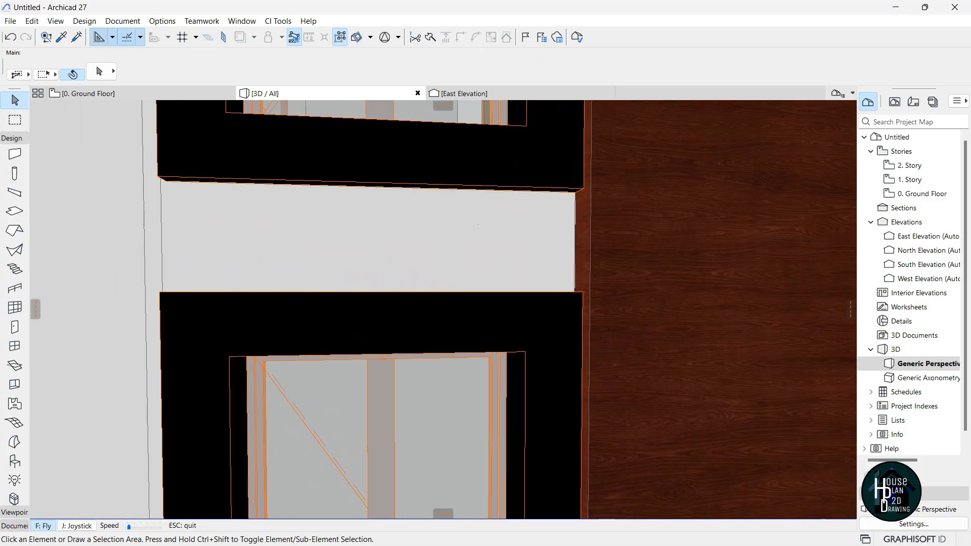
key("Left")
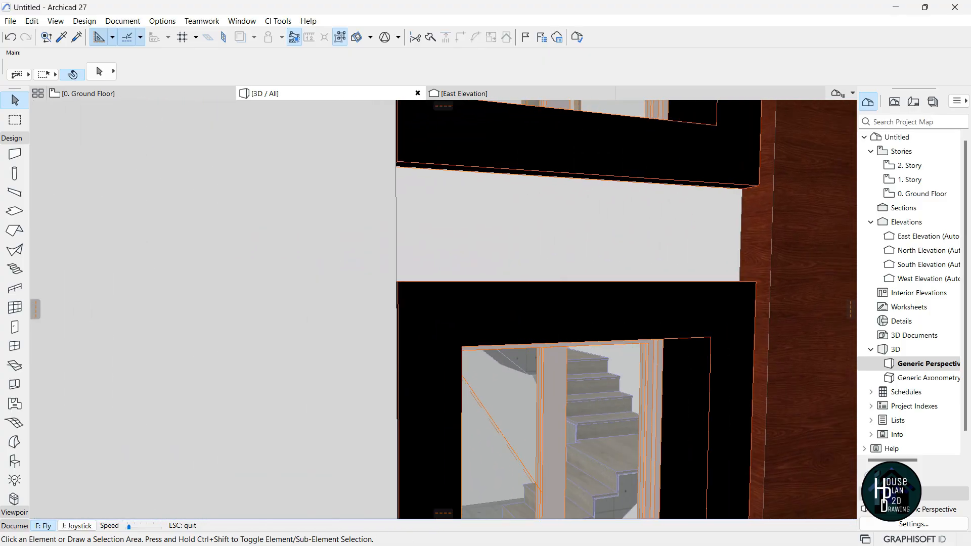
key("Down")
key("Escape")
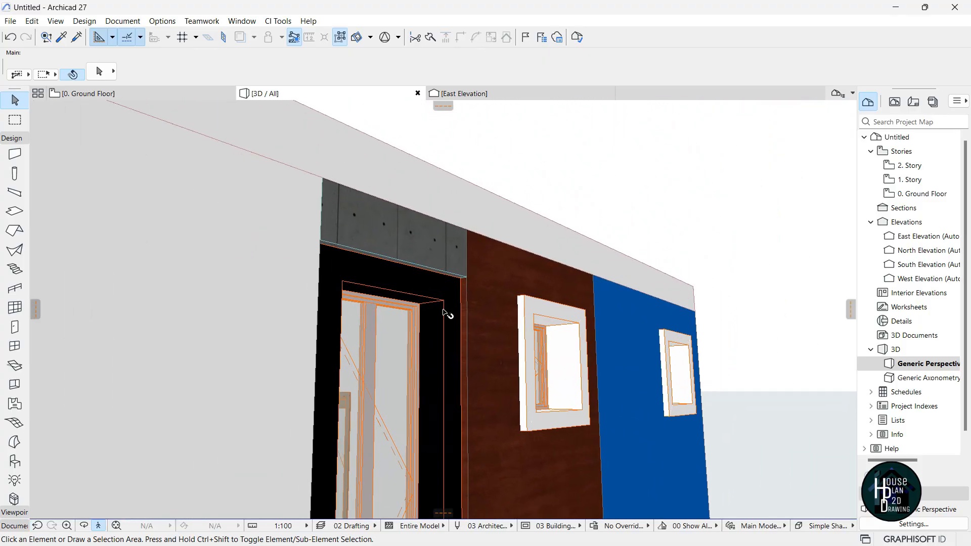
left_click(432, 254)
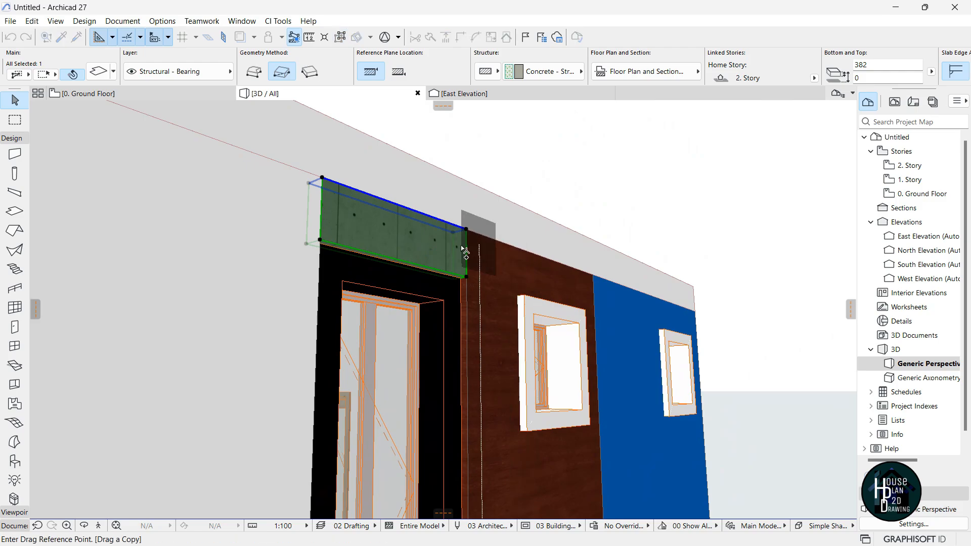
left_click(468, 233)
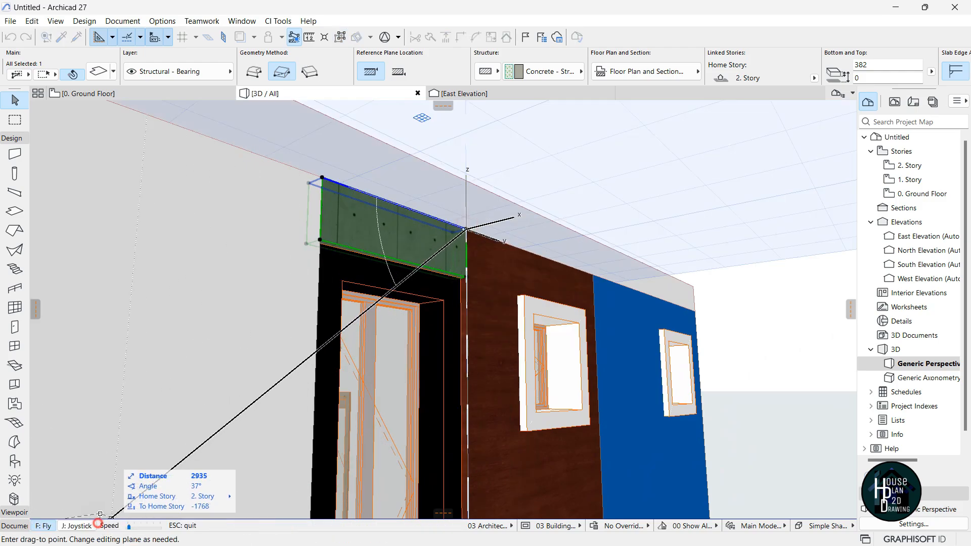
left_click(98, 526)
key("Page_Down")
key("Up")
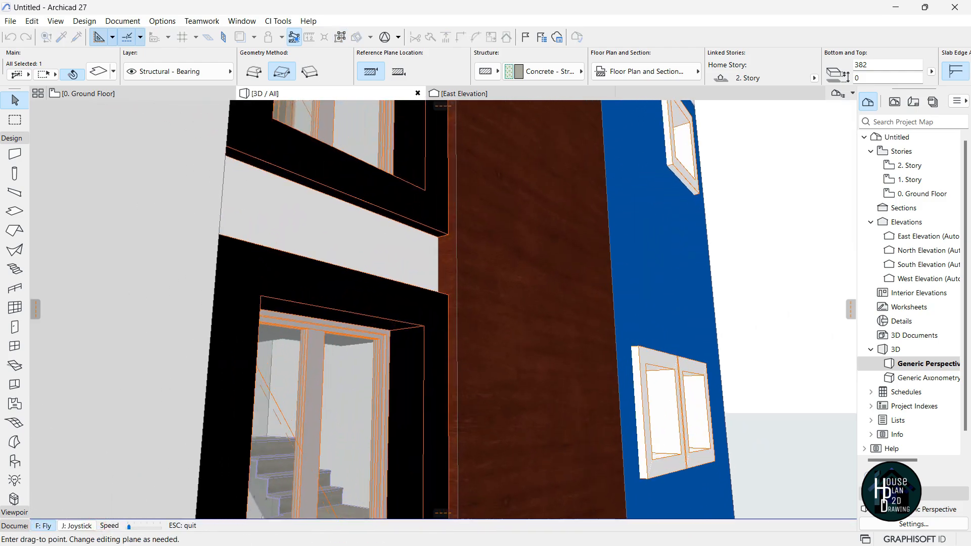
key("Escape")
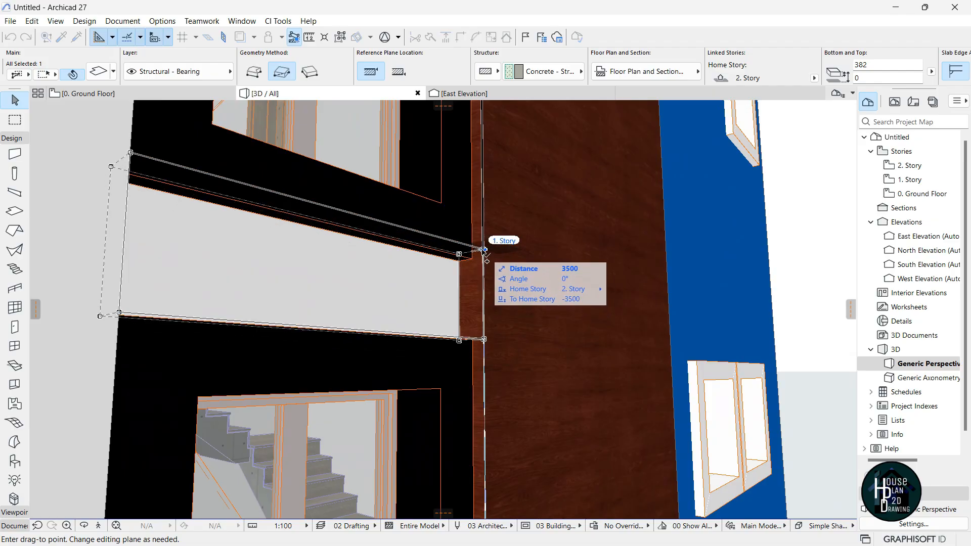
left_click(483, 251)
Lower the copied slab's top edge to the upper window's frame, reducing its thickness to 344 mm.
left_click(483, 250)
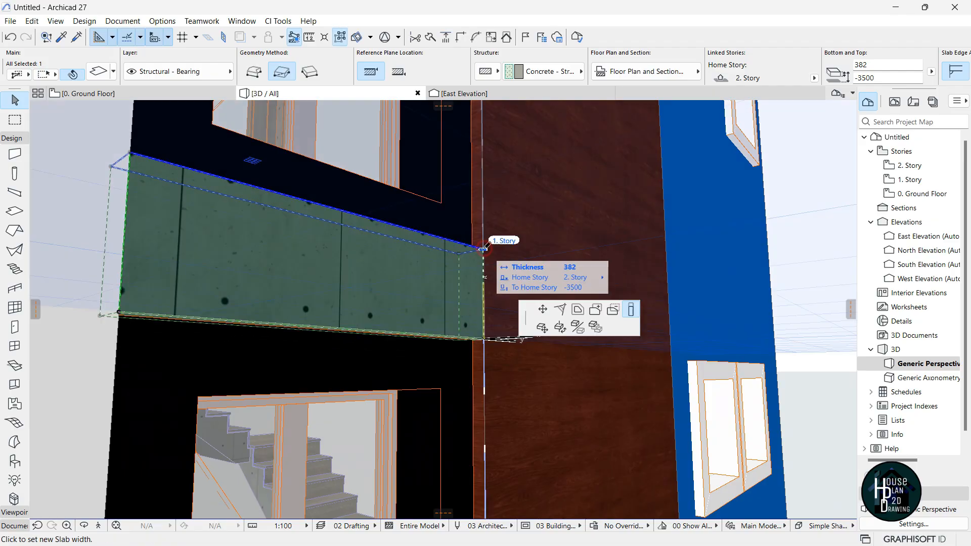
left_click(485, 276)
left_click(485, 273)
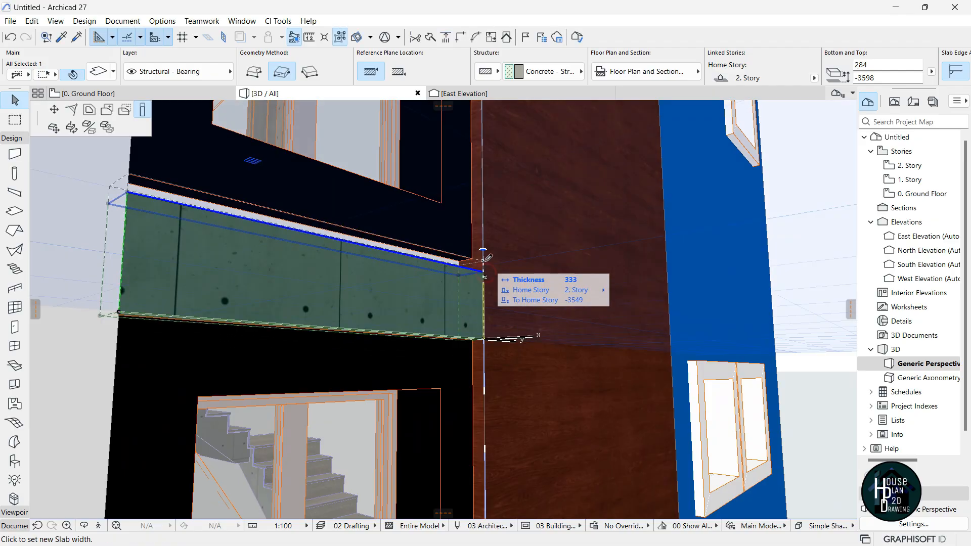
left_click(483, 251)
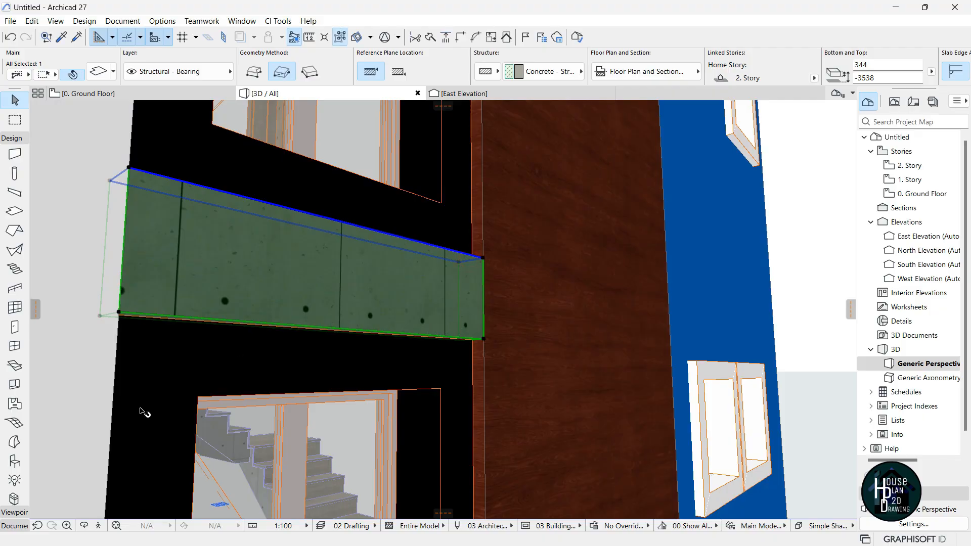
Copy the middle slab down beneath the lower black-framed window and extend its thickness to 450 mm to reach the wall base.
key("Down")
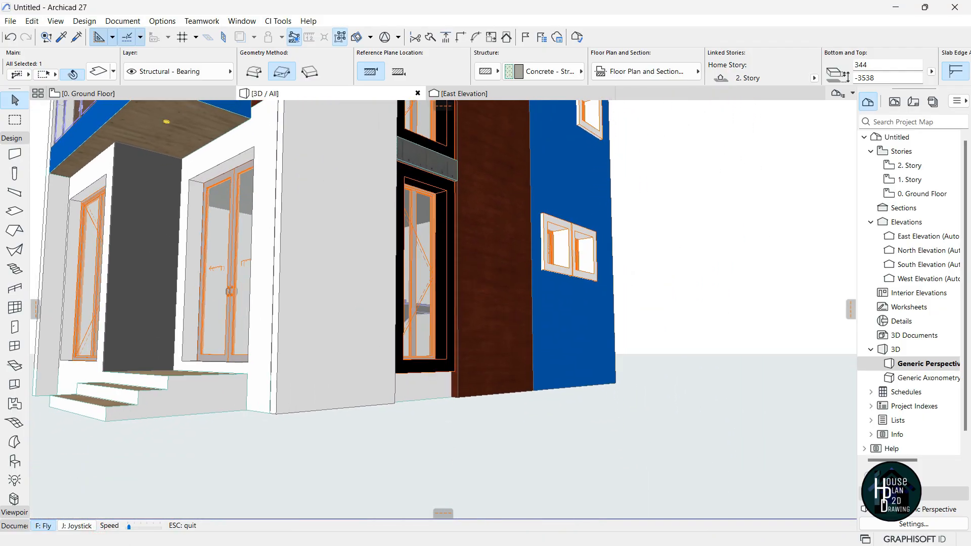
key("Escape")
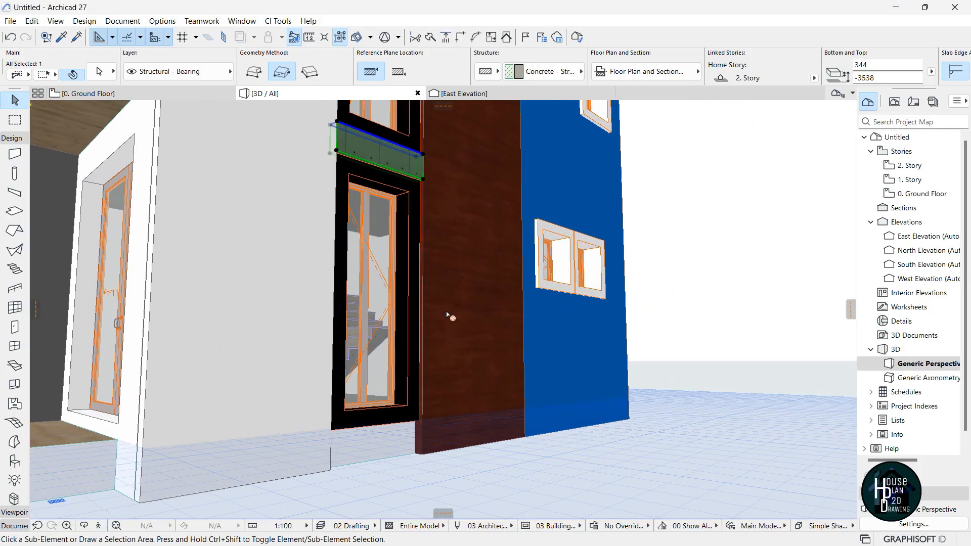
left_click(424, 157)
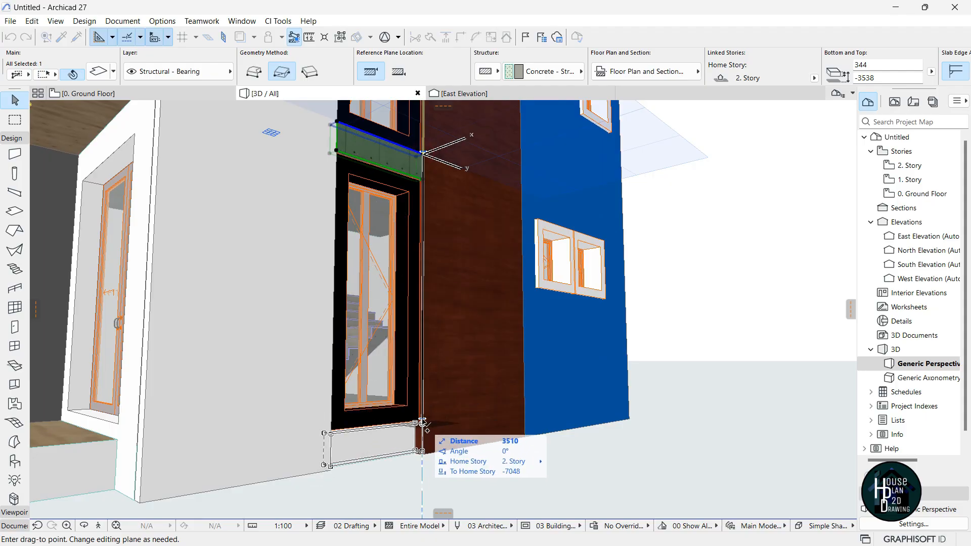
left_click(421, 451)
left_click(424, 450)
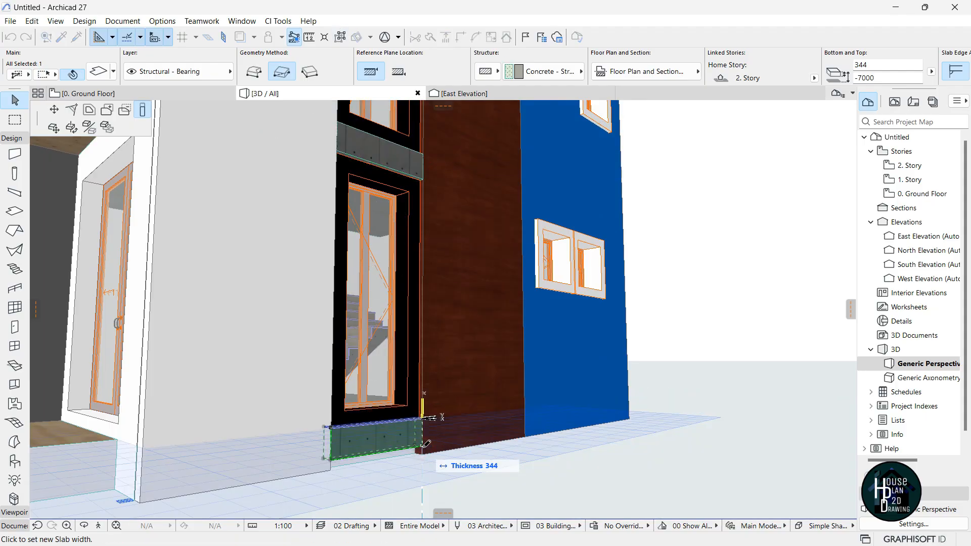
left_click(425, 450)
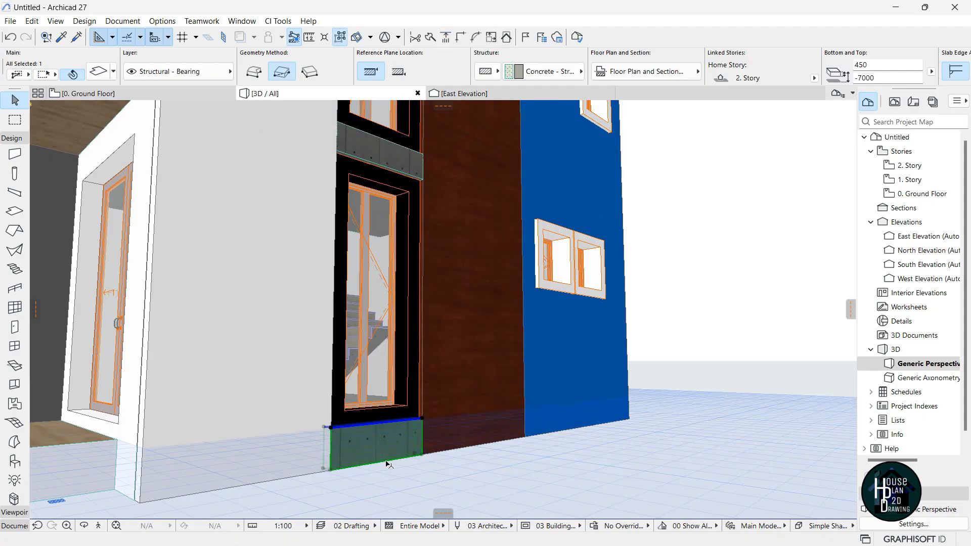
Try overriding all surfaces of the three infill slabs around the black-framed windows with Paint - Royal Blue.
left_click(99, 526)
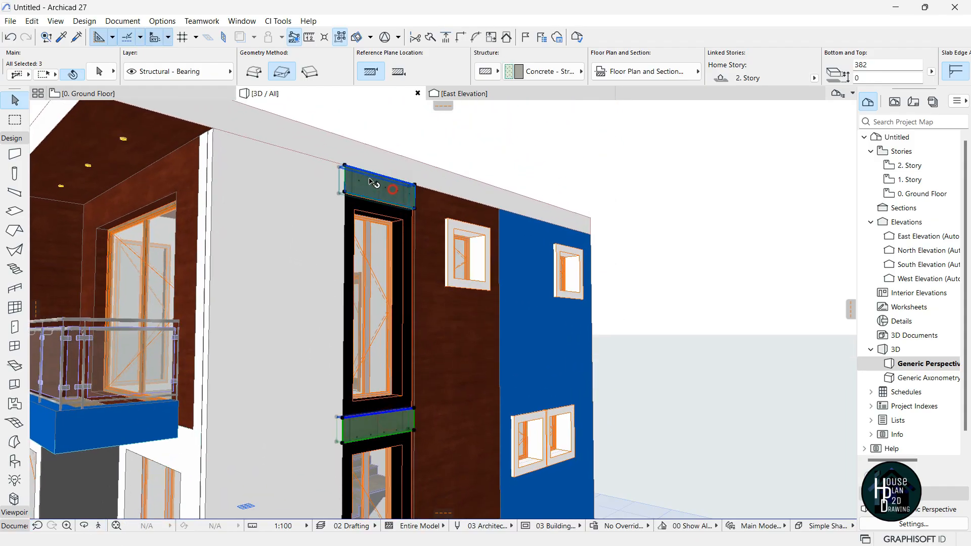
left_click(97, 71)
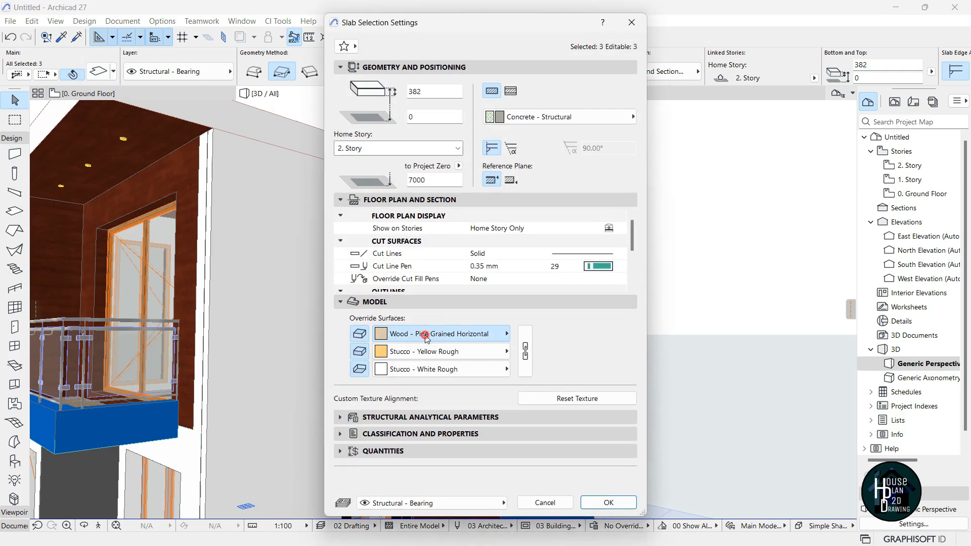
left_click(427, 339)
scroll(576, 230, "up", 10)
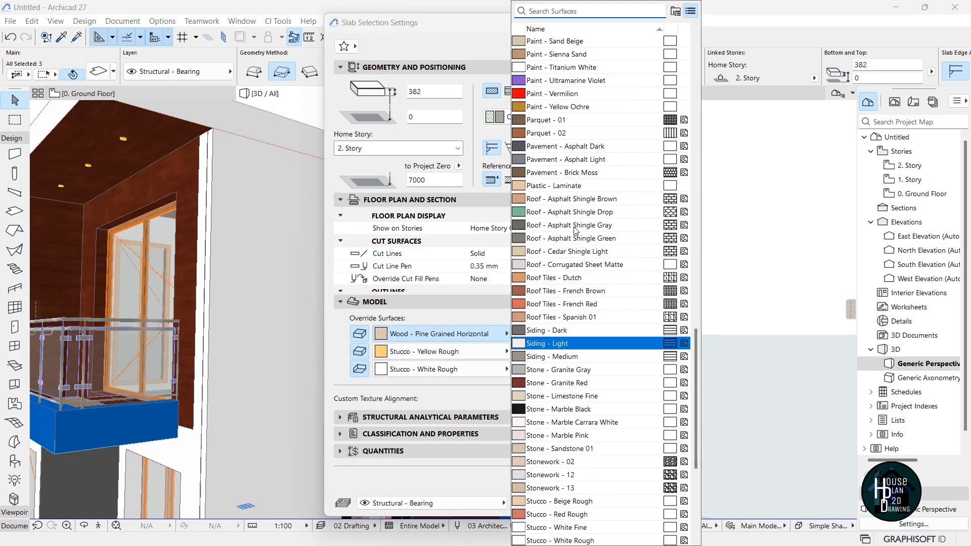
scroll(576, 230, "up", 5)
left_click(573, 157)
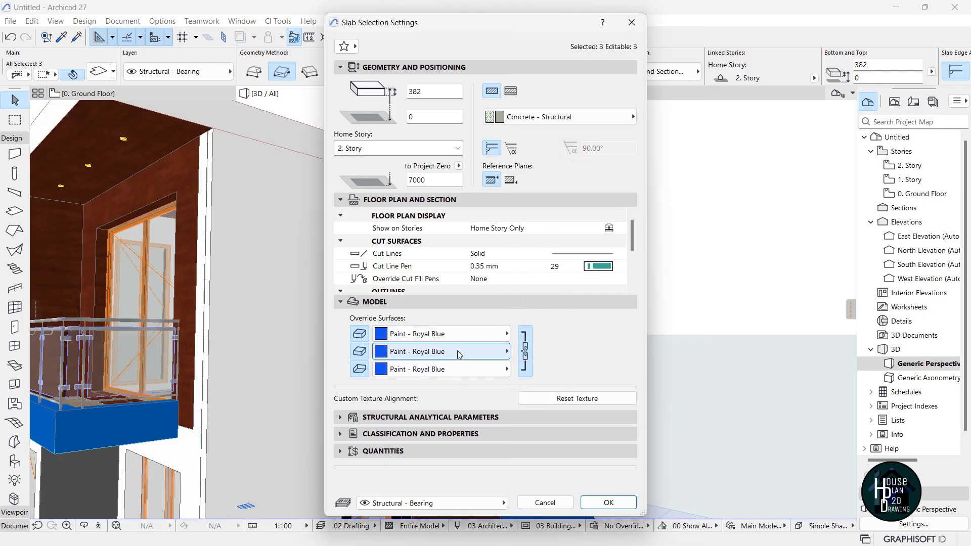
left_click(584, 503)
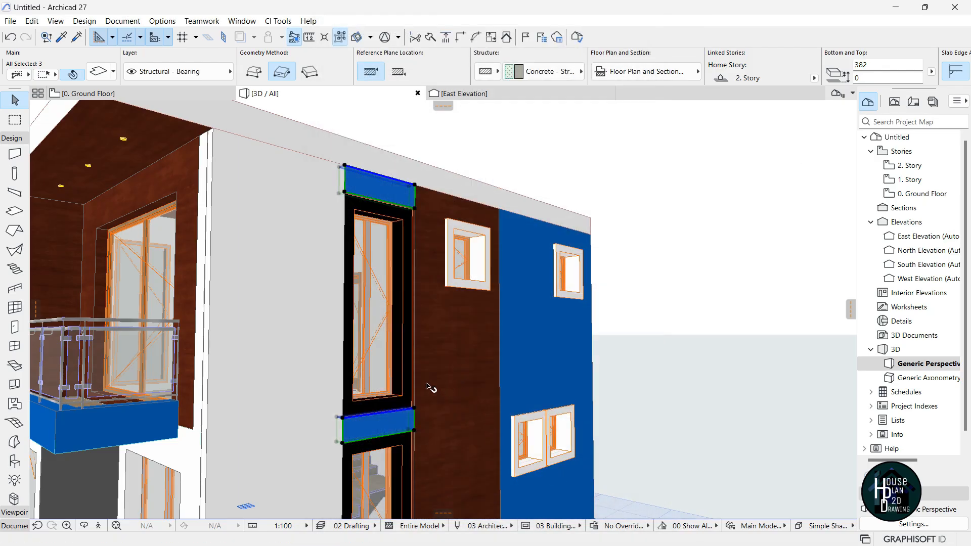
key("Escape")
Fly around the front and east facades to compare the infill slabs' colour with the blue wall and balcony.
left_click(99, 526)
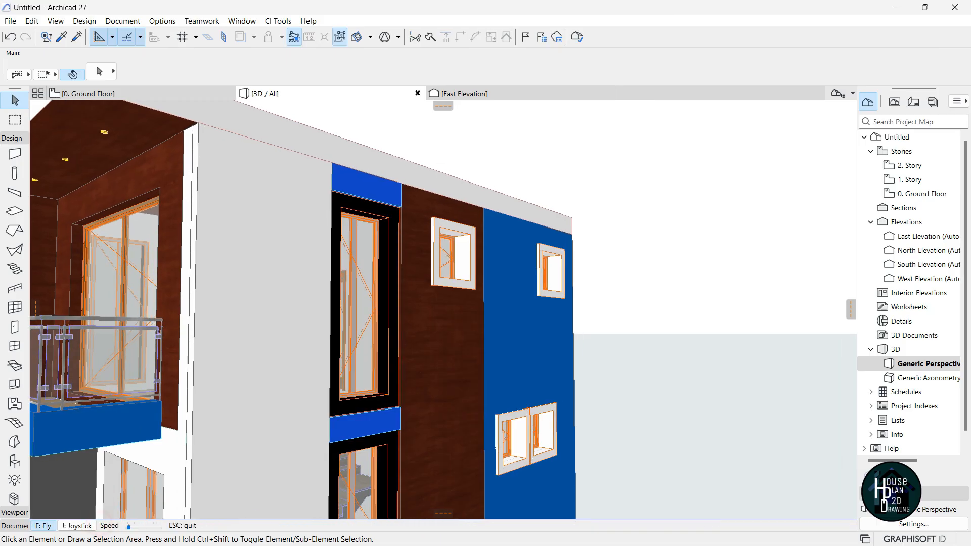
key("Up")
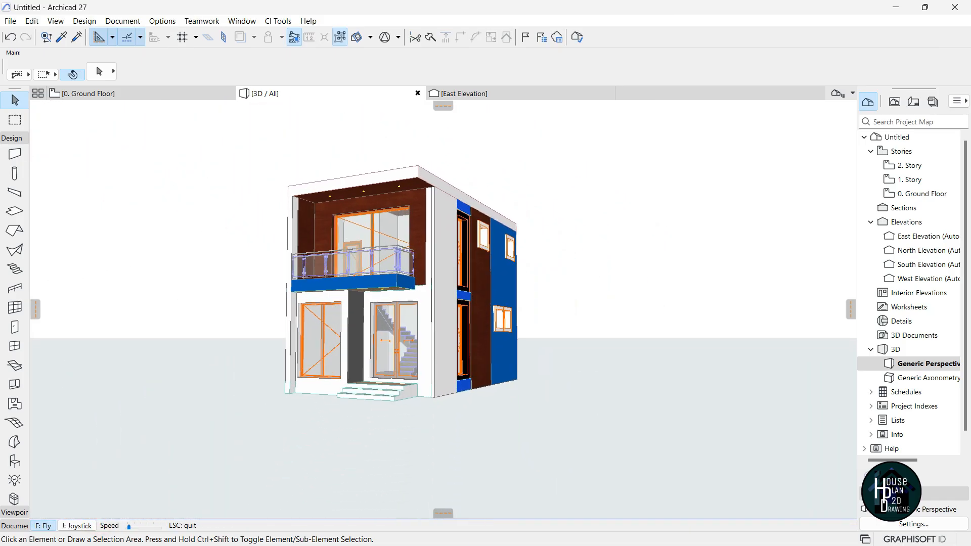
key("Right")
key("Right")
key("Up")
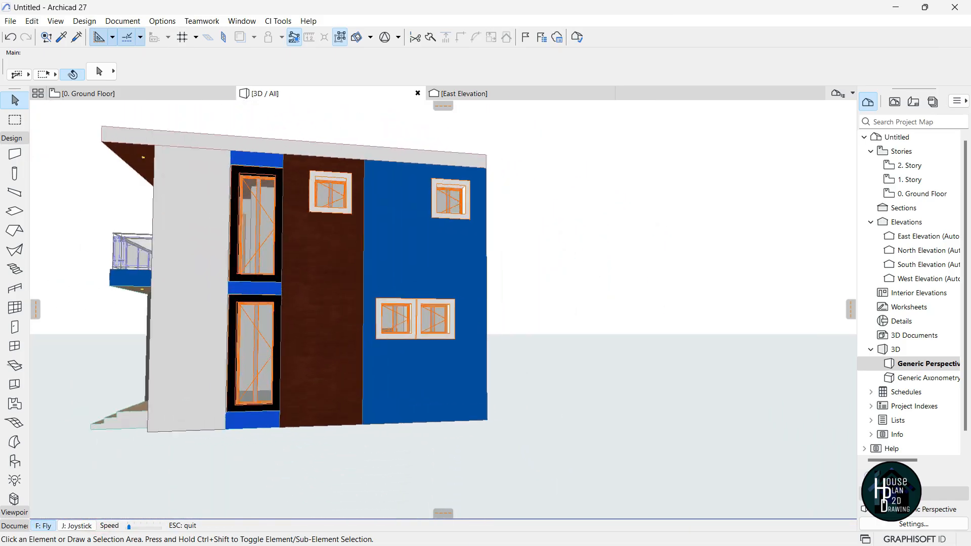
key("Left")
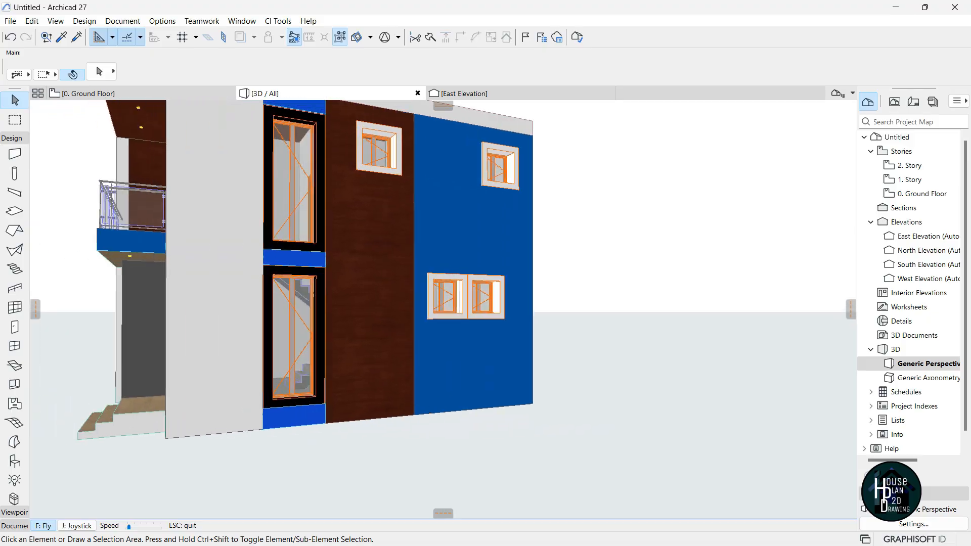
key("Up")
key("Escape")
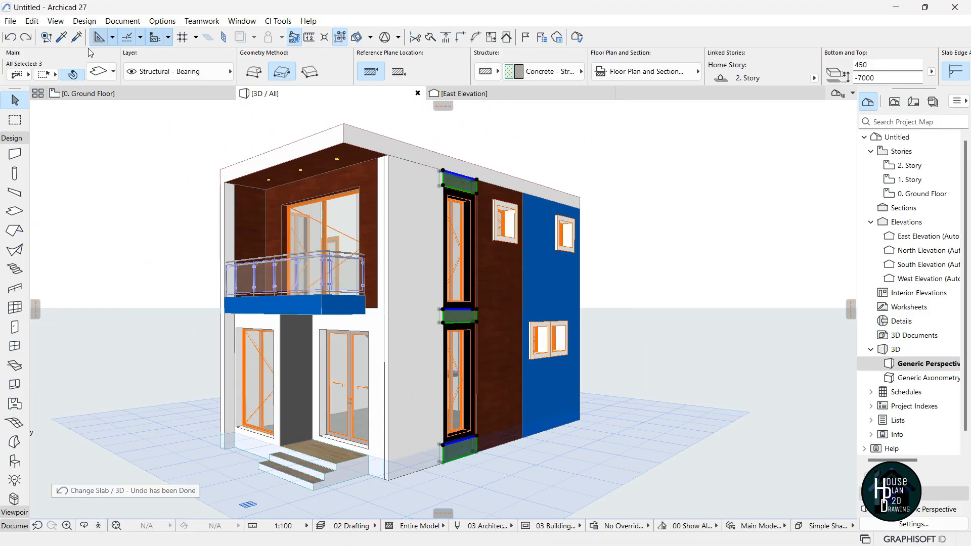
Override all surfaces of the three selected infill slabs with Paint - Cobalt Blue.
left_click(106, 80)
left_click(435, 333)
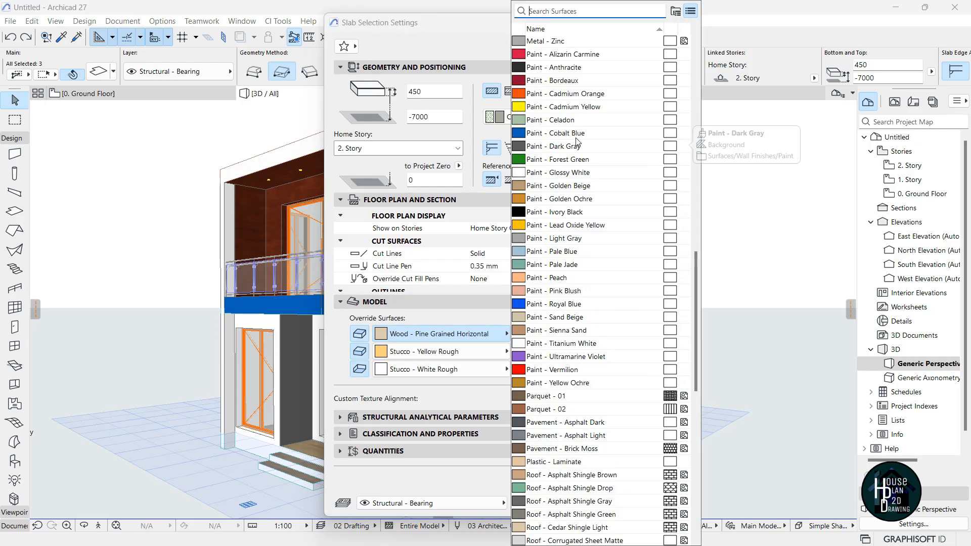
left_click(576, 134)
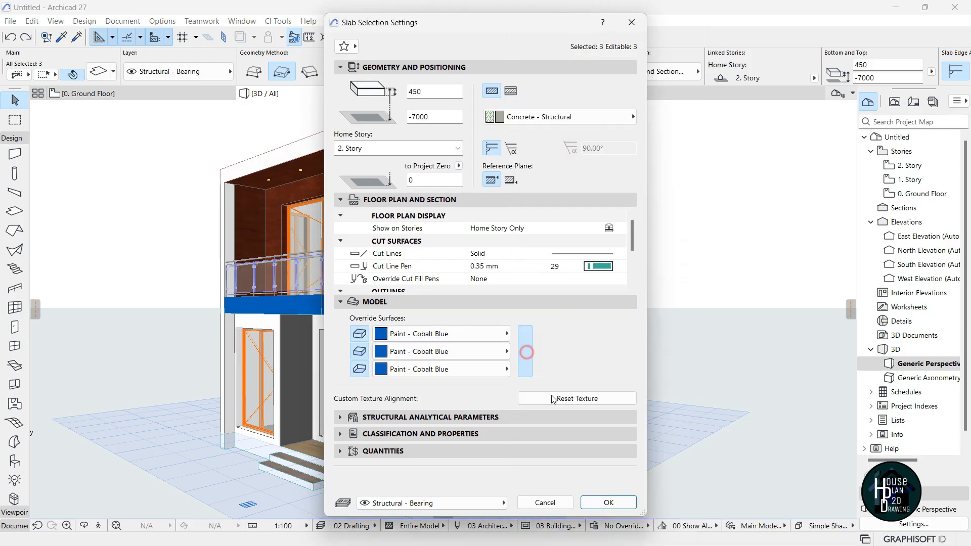
left_click(607, 503)
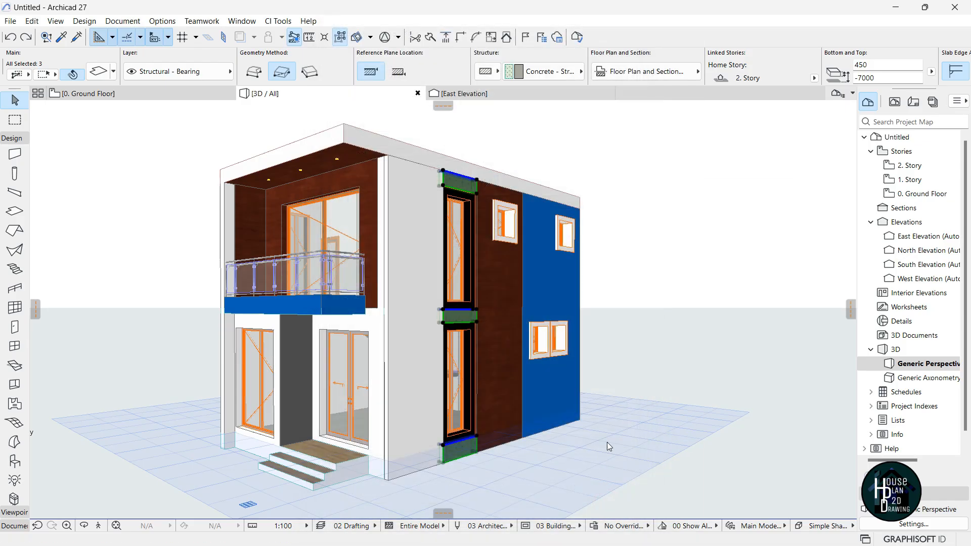
left_click(635, 419)
Fly around the front and east facades to examine the recoloured infill slabs and the white front corner beside the entrance.
left_click(98, 526)
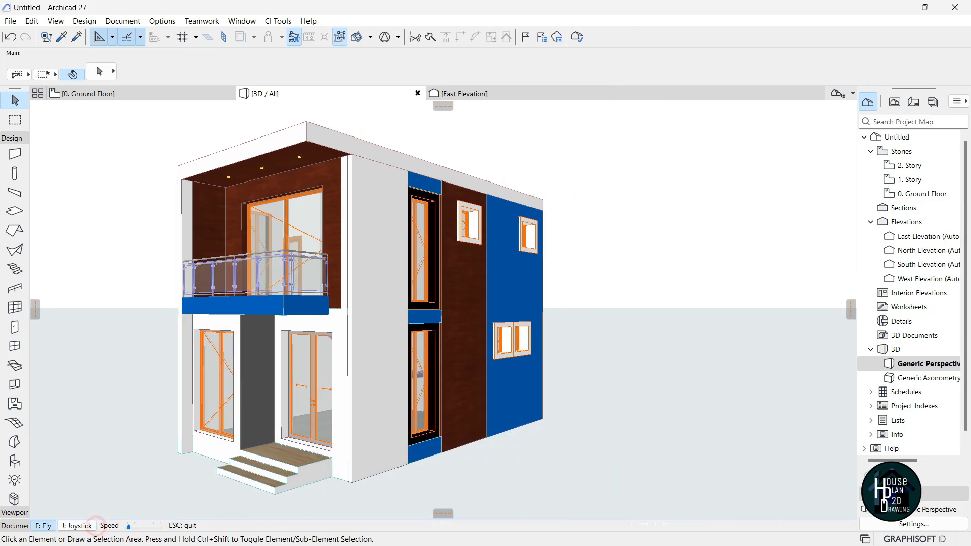
key("Up")
key("Up")
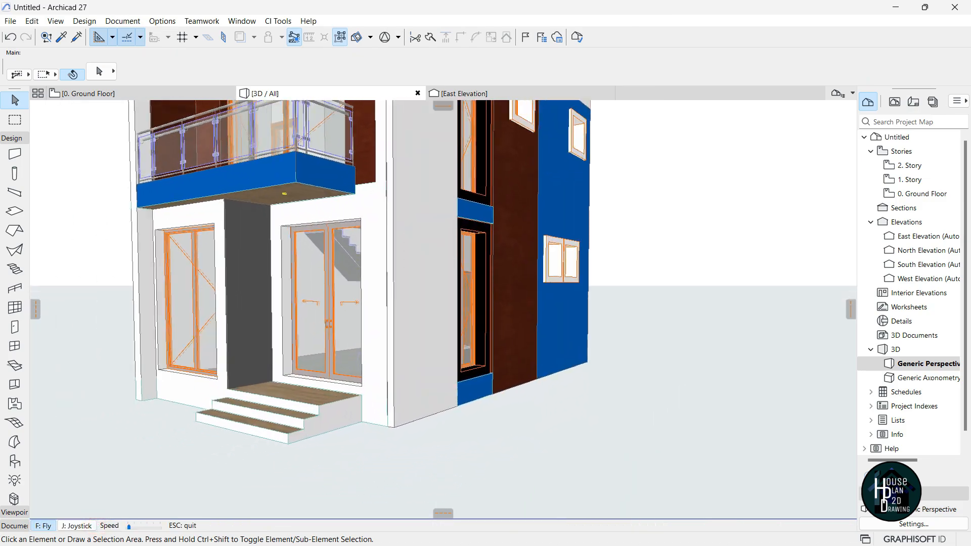
key("Down")
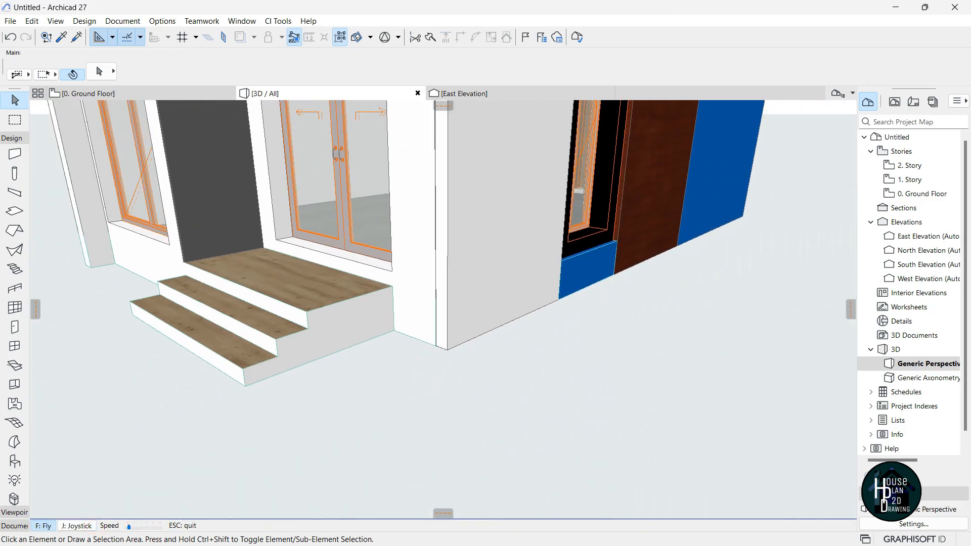
key("Down")
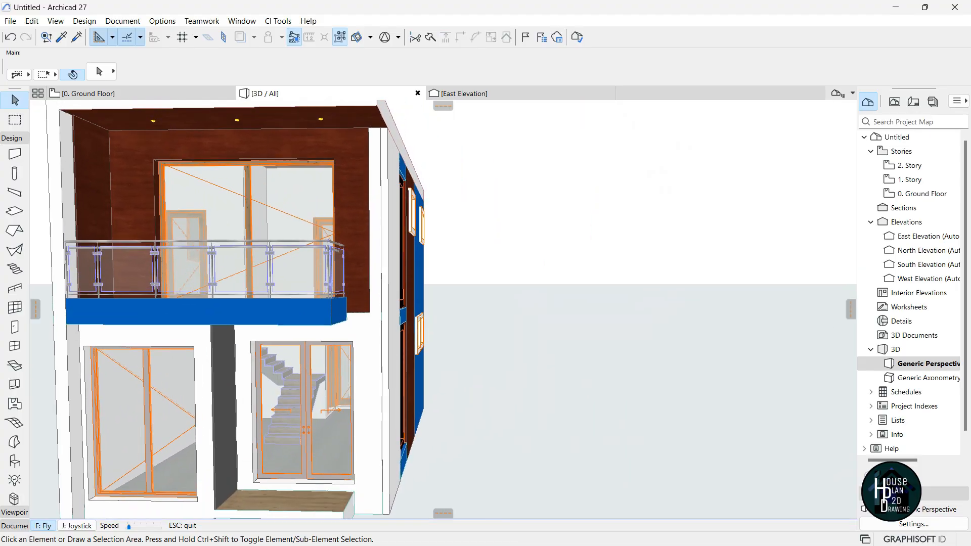
key("Escape")
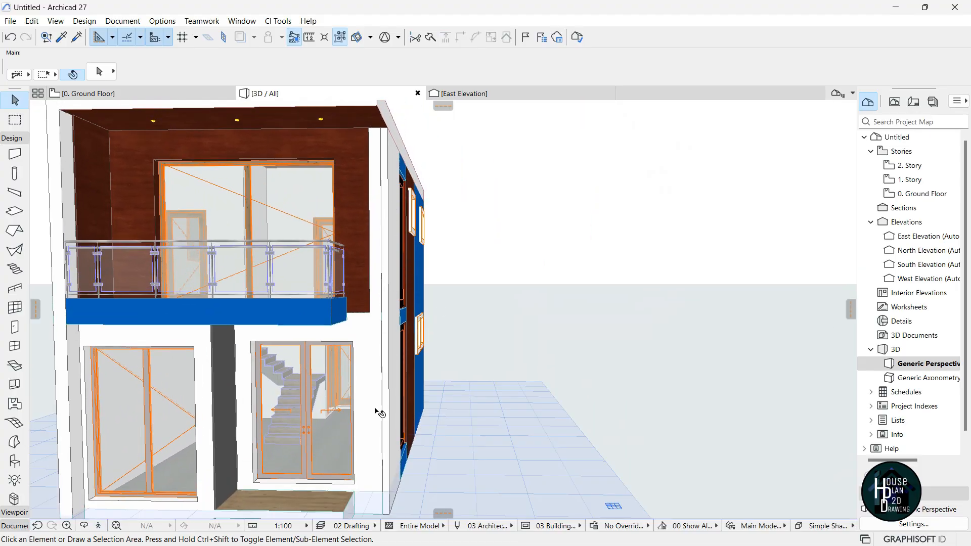
left_click(97, 528)
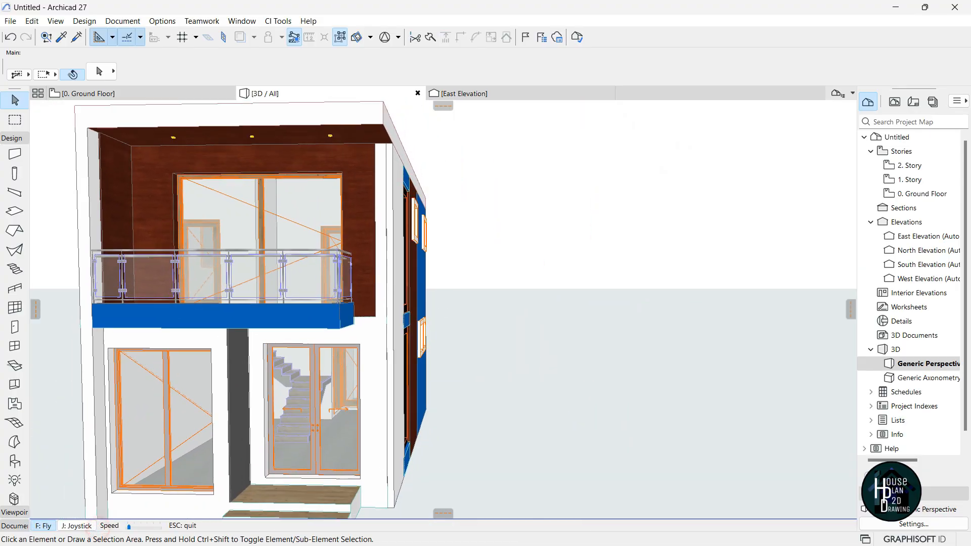
key("Left")
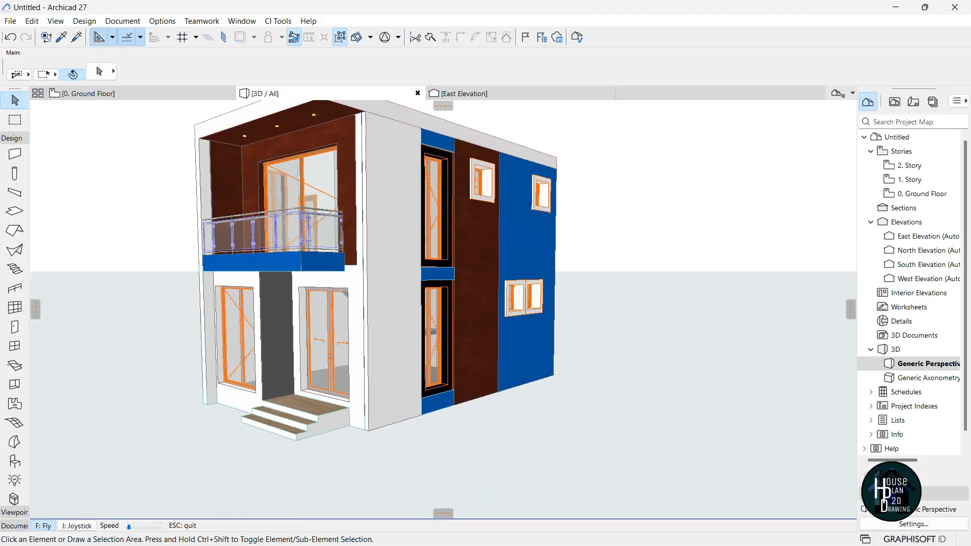
key("Up")
key("Up")
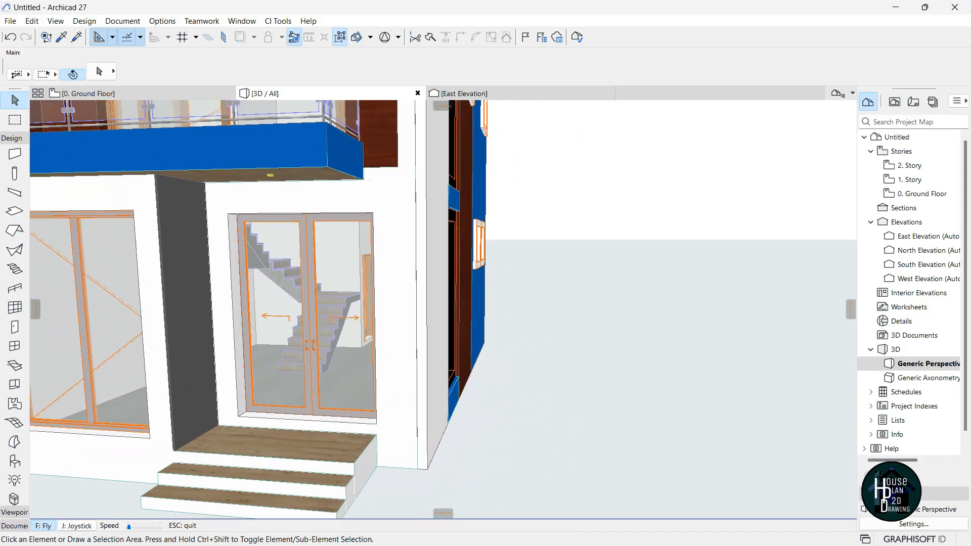
key("Down")
key("Up")
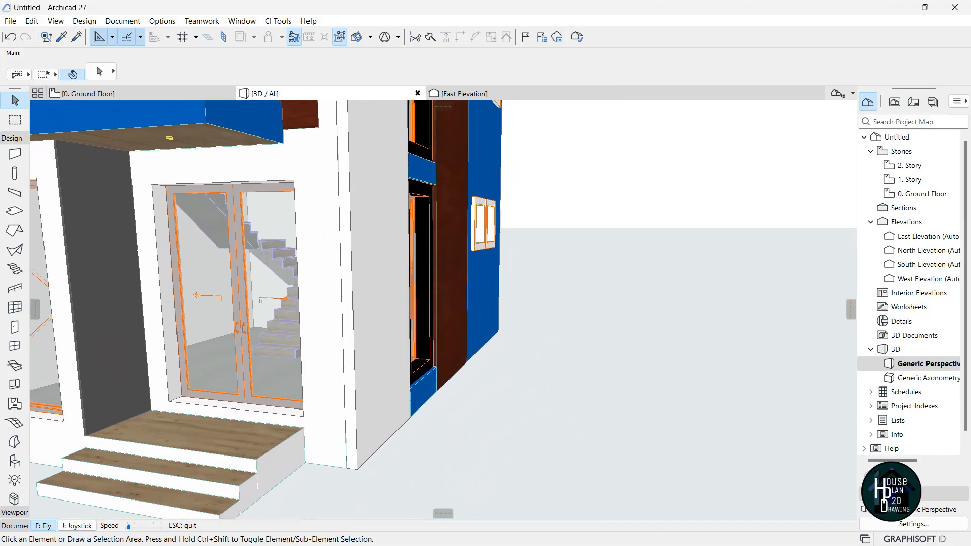
key("Escape")
Pick up the white east overlay wall's settings and draw a wall along the front base from the entrance steps to the overlay's inner edge.
left_click(364, 360, "alt")
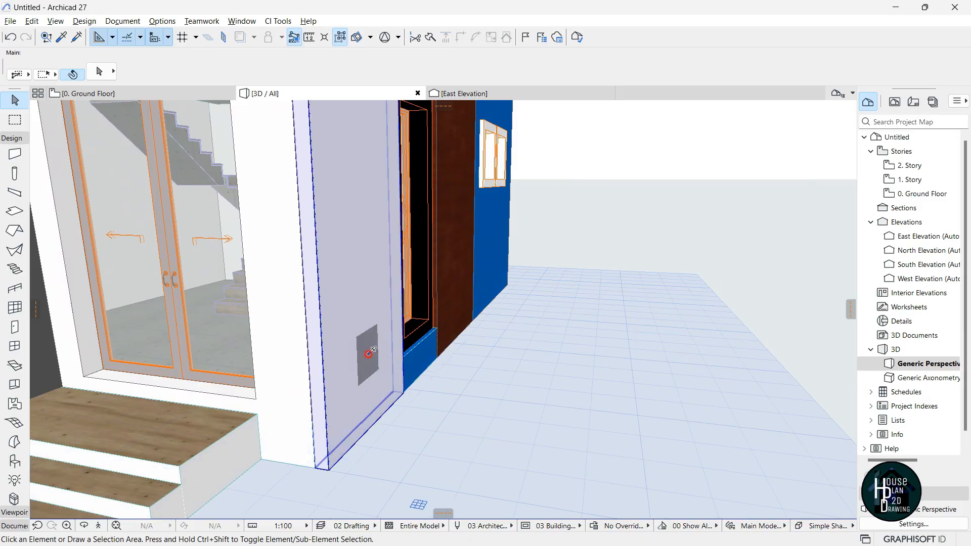
left_click(98, 525)
key("Left")
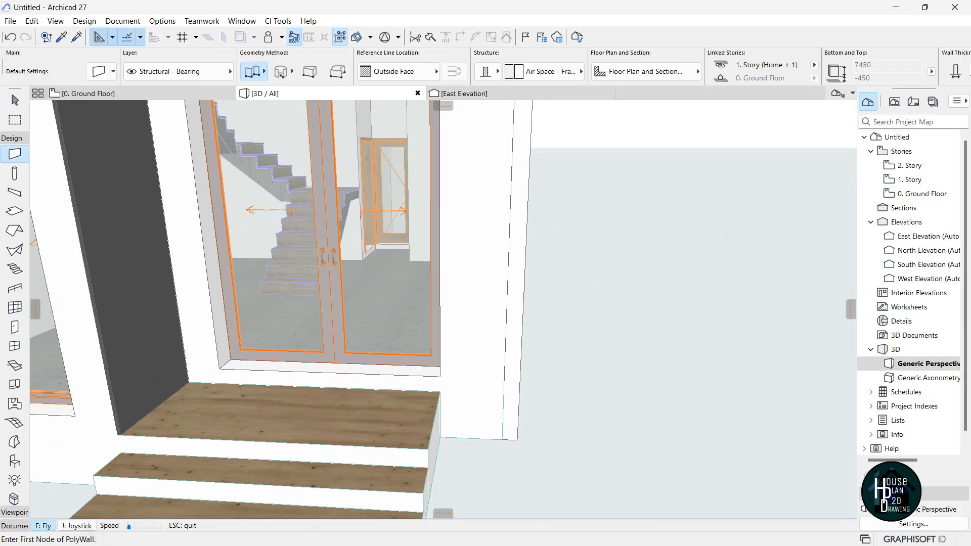
key("Up")
key("Escape")
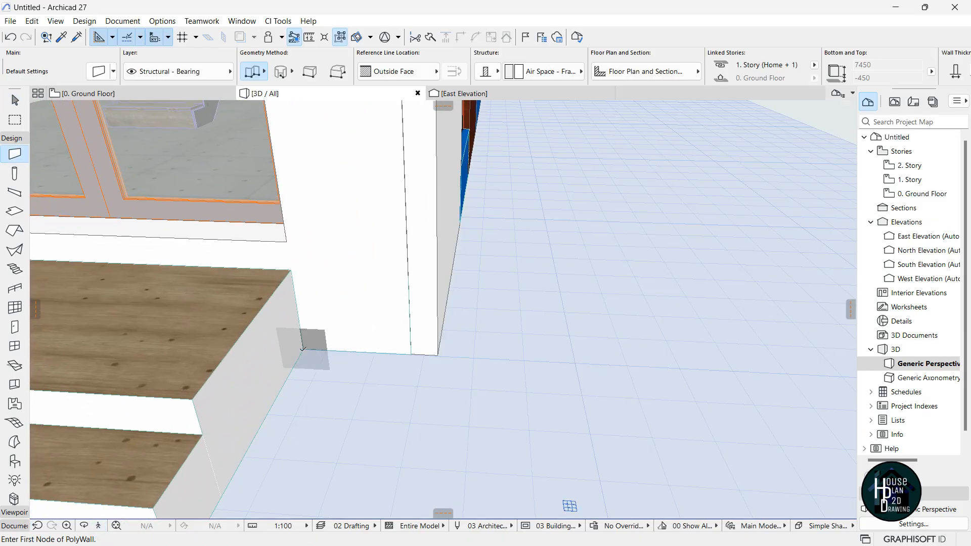
scroll(405, 355, "up", 5)
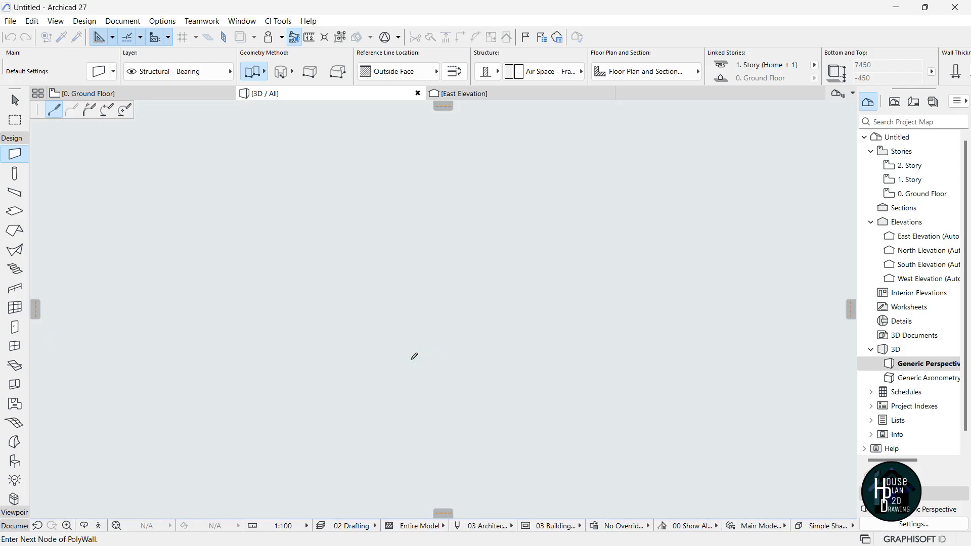
scroll(412, 358, "down", 4)
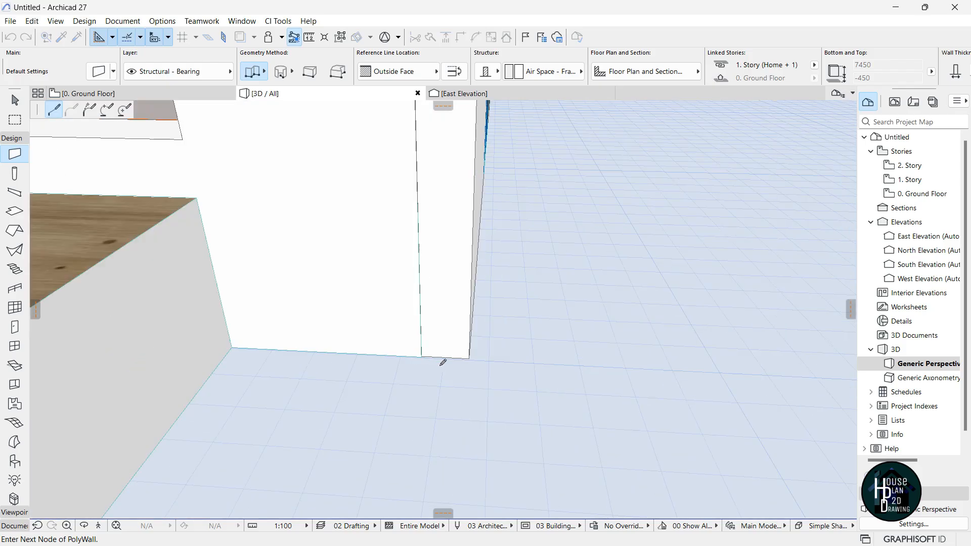
left_click(98, 526)
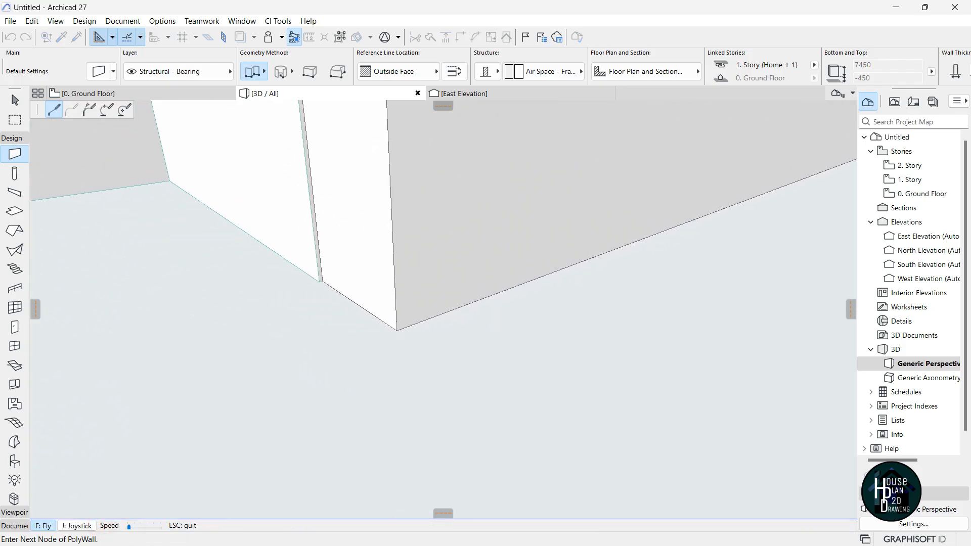
key("Escape")
double_click(326, 279)
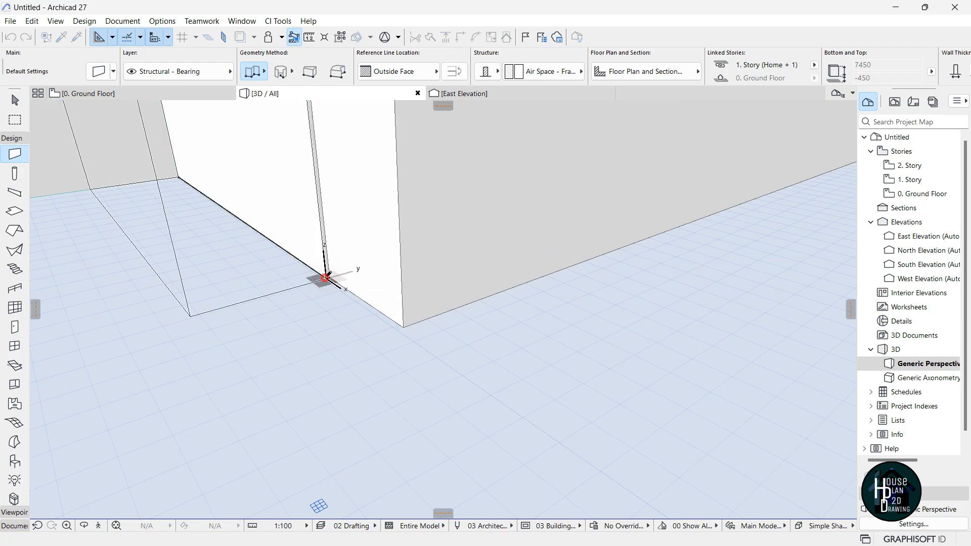
key("Escape")
Stretch the new front wall's end to the outer house corner and set its thickness to 20 mm.
left_click(278, 245)
left_click(327, 279)
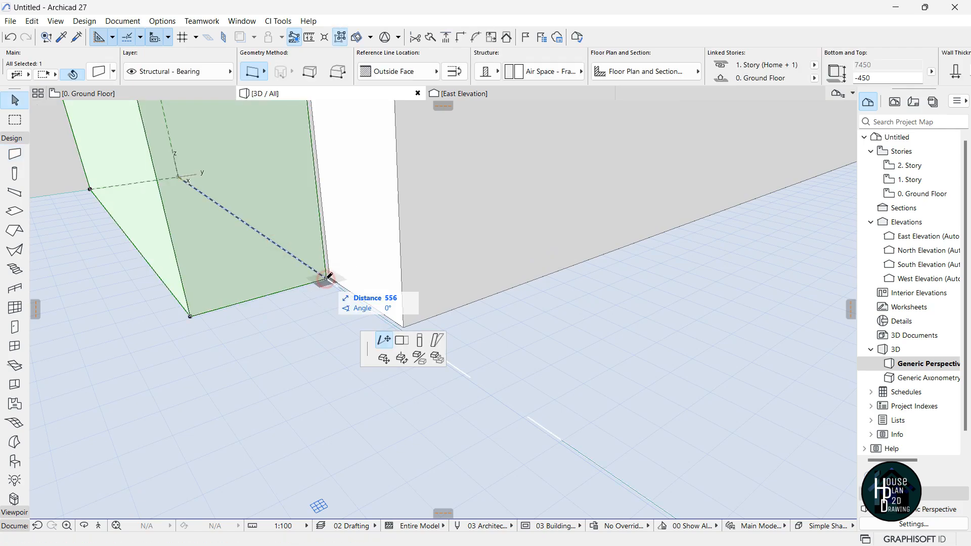
left_click(404, 326)
key("Escape")
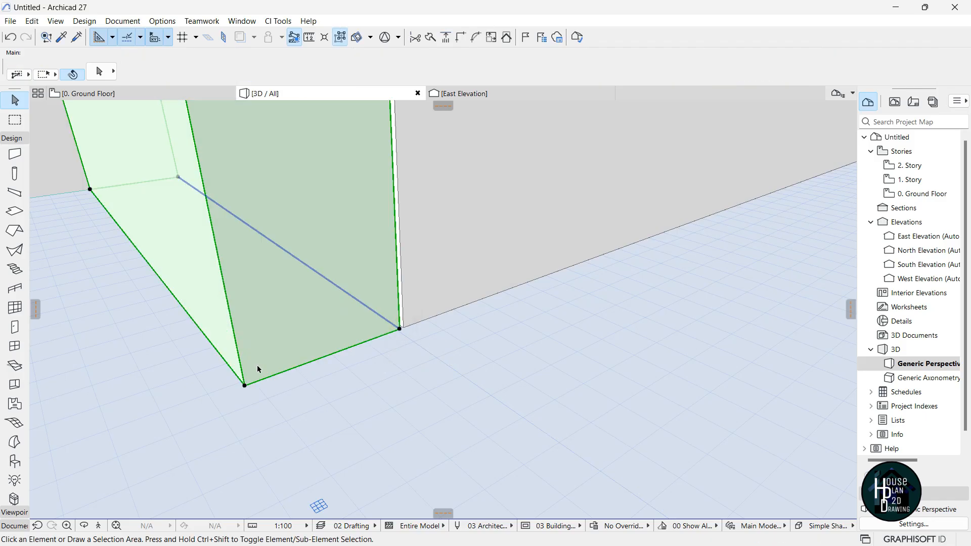
left_click(249, 234)
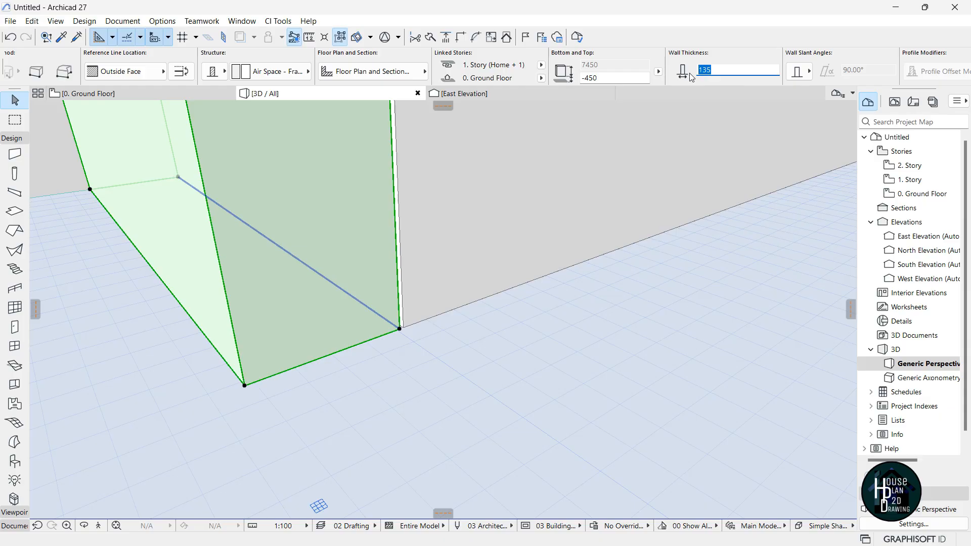
type("20")
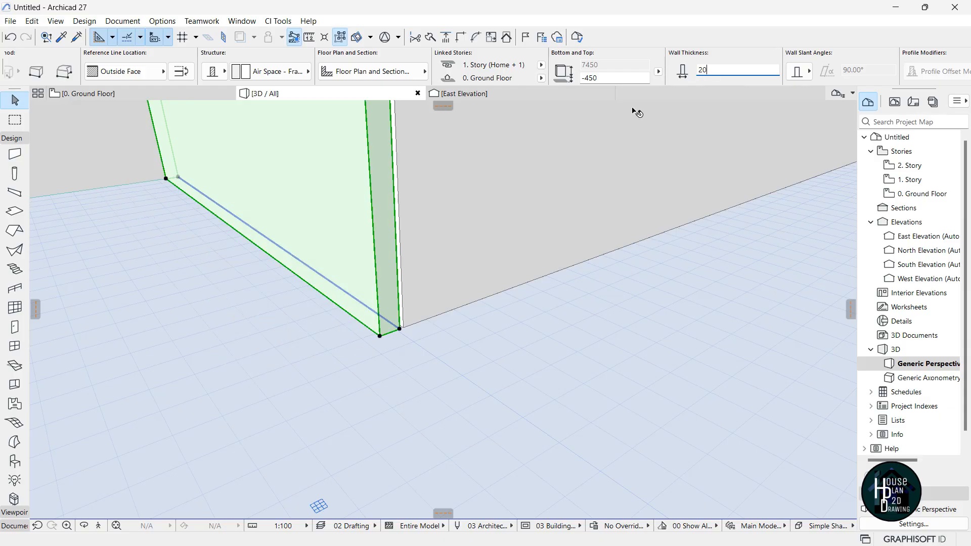
Lower the thin front wall's top to the bottom edge of the wood cladding, for a height of 3950 mm.
left_click(99, 526)
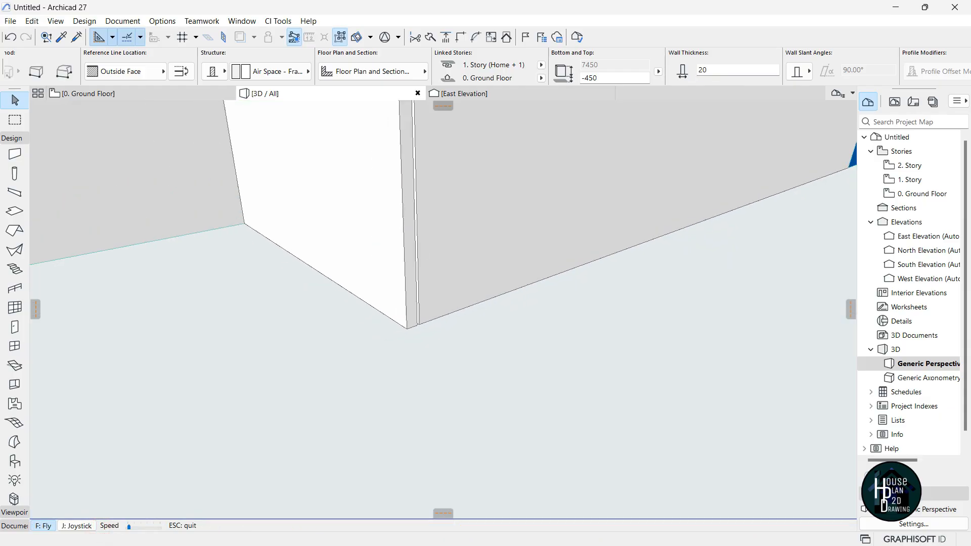
key("Up")
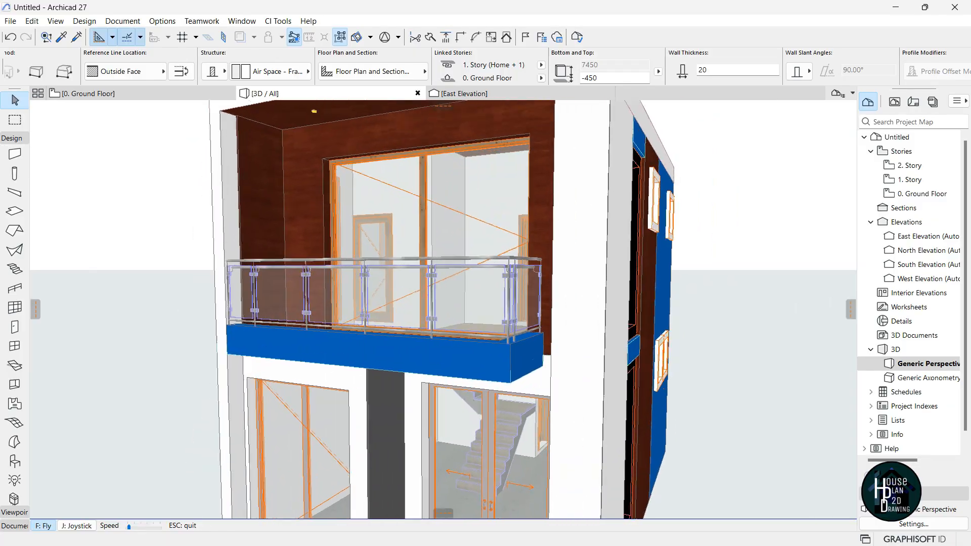
key("Escape")
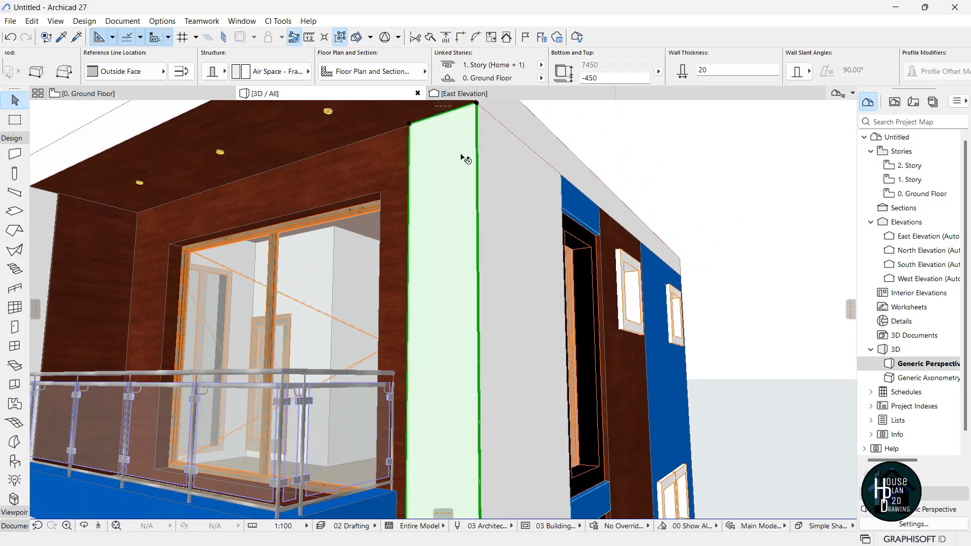
left_click(476, 107)
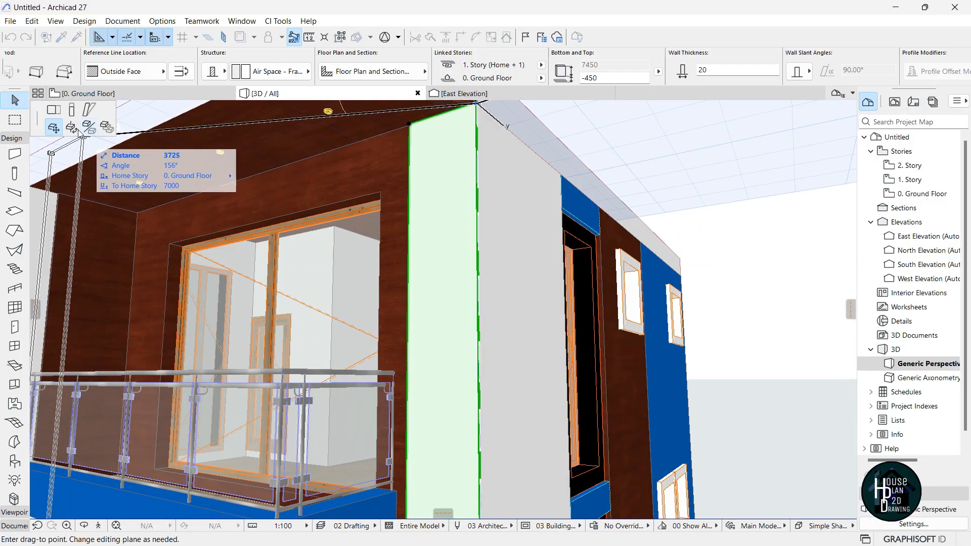
left_click(72, 109)
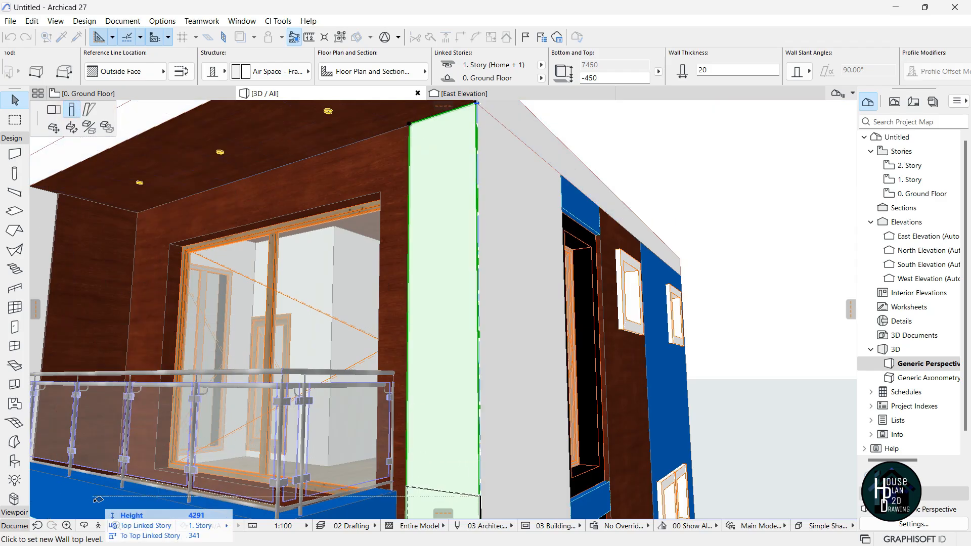
left_click(99, 526)
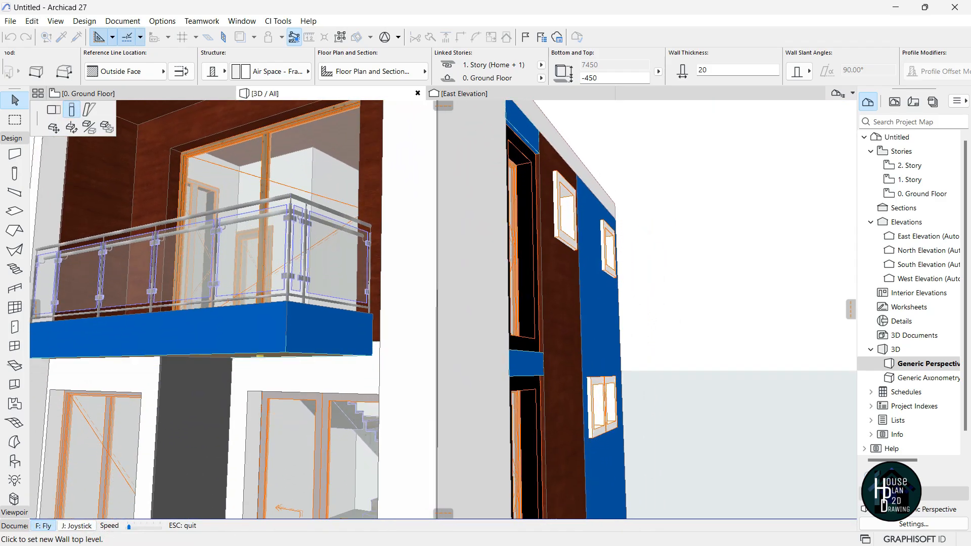
key("Escape")
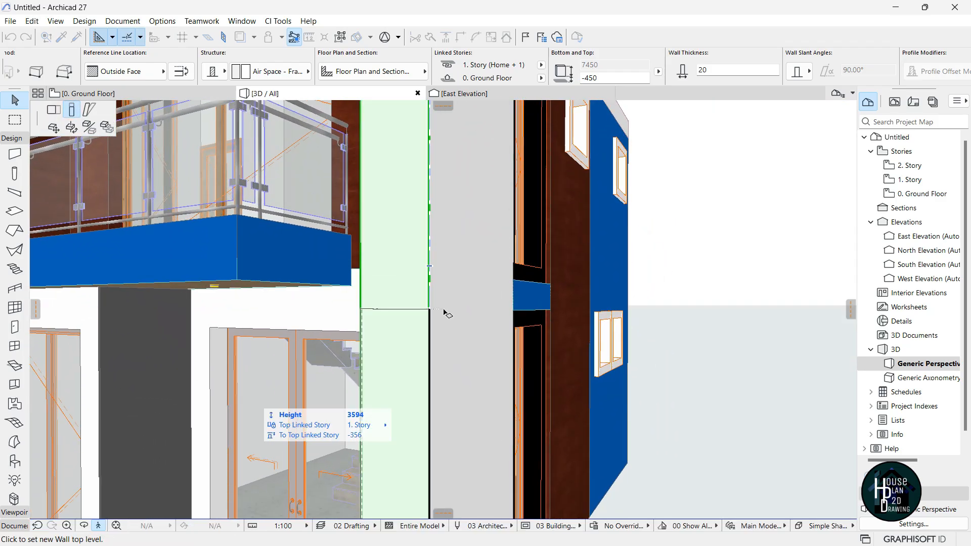
left_click(368, 287)
key("Escape")
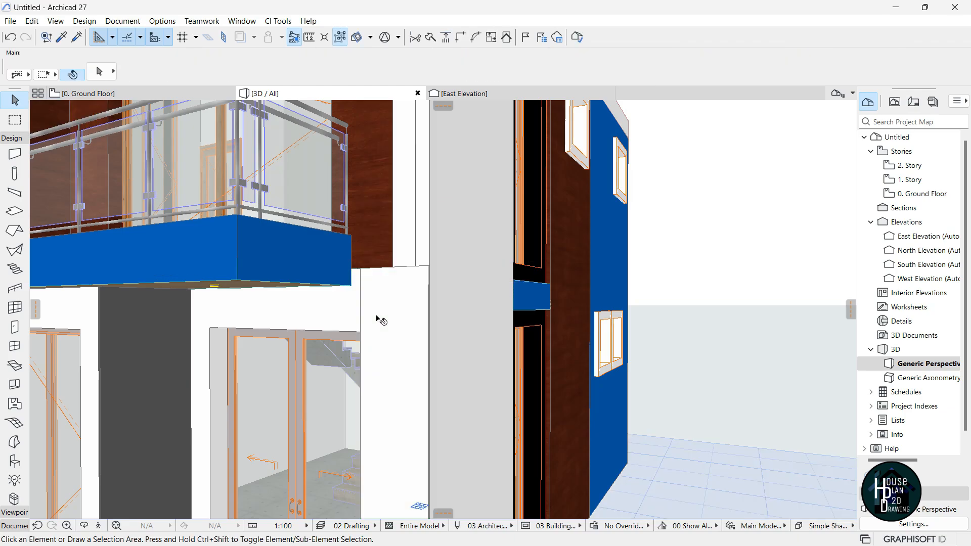
Lower the thin front wall's top to the underside of the blue balcony slab, for a height of 3800 mm.
left_click(386, 300)
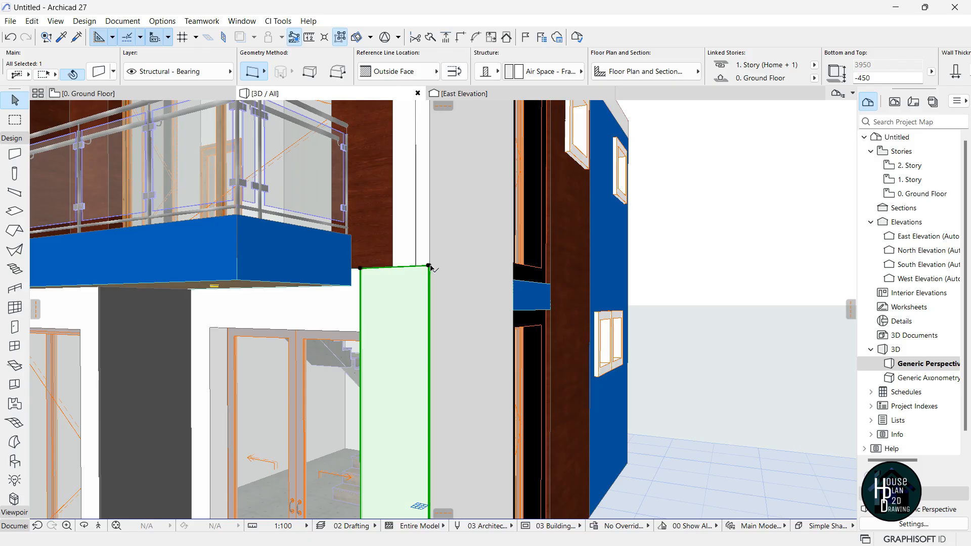
left_click(429, 266)
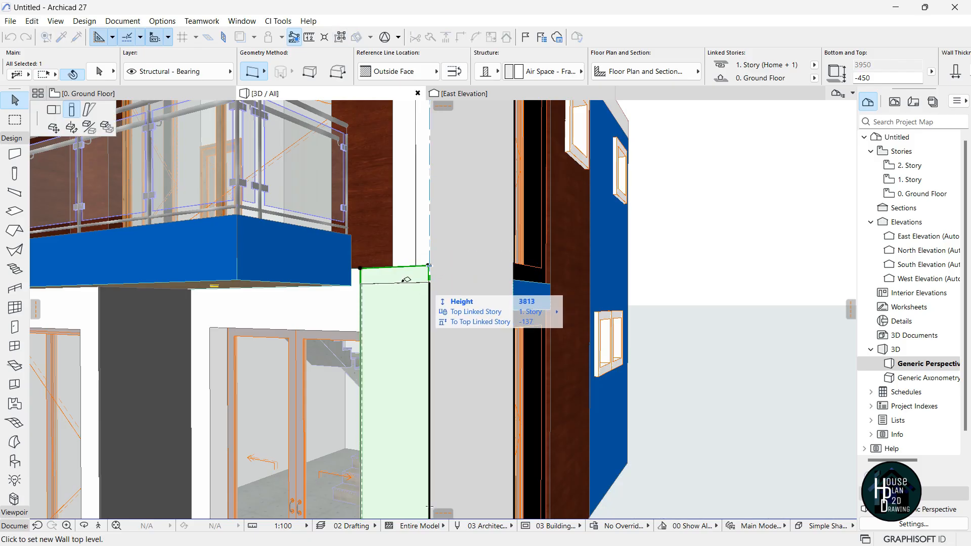
left_click(352, 284)
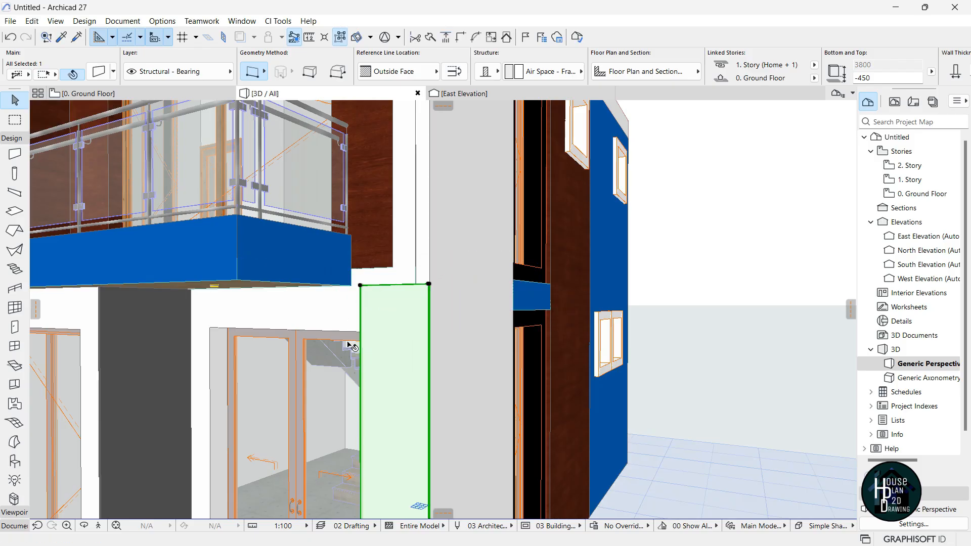
key("Escape")
Copy the thin front corner wall upward from its base corner to its top corner, stacking the copy directly above it.
left_click(111, 525)
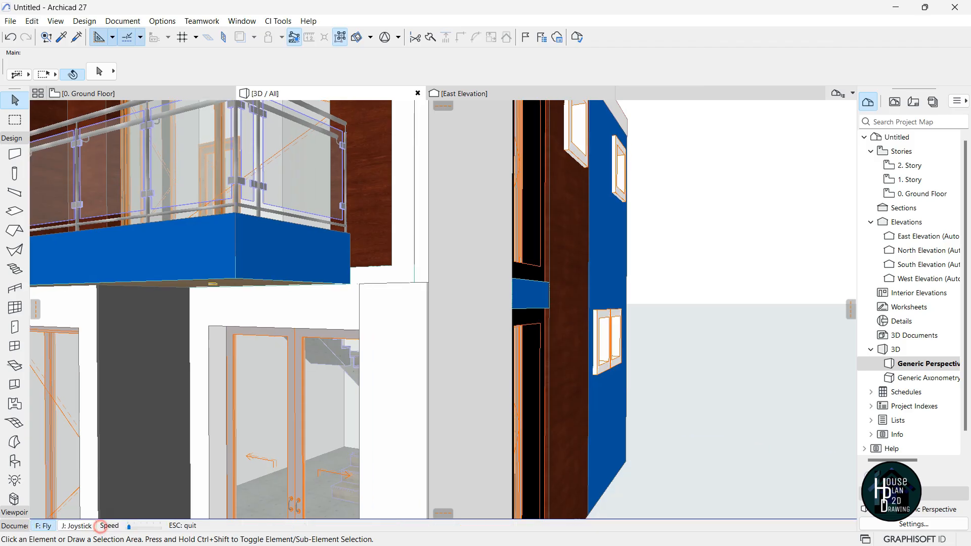
key("Up")
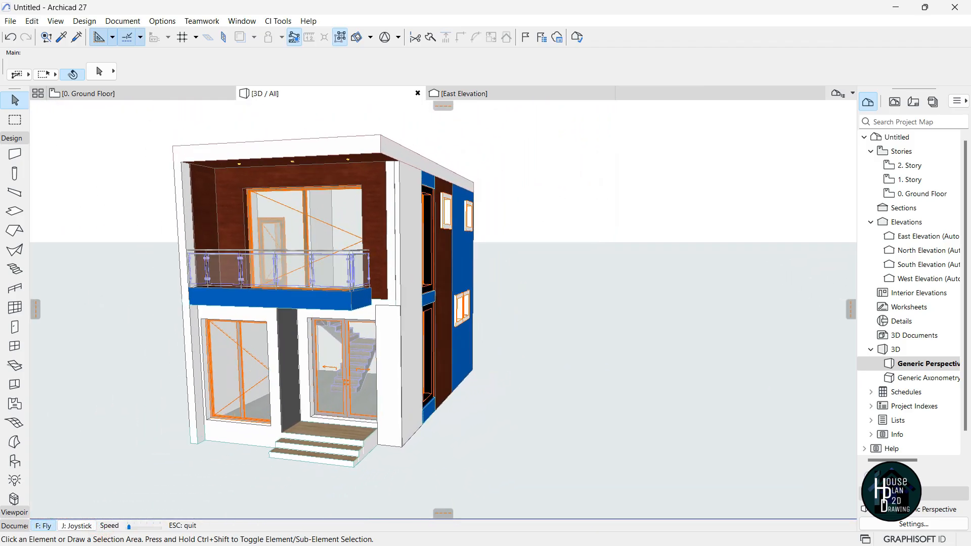
key("Escape")
left_click(385, 356)
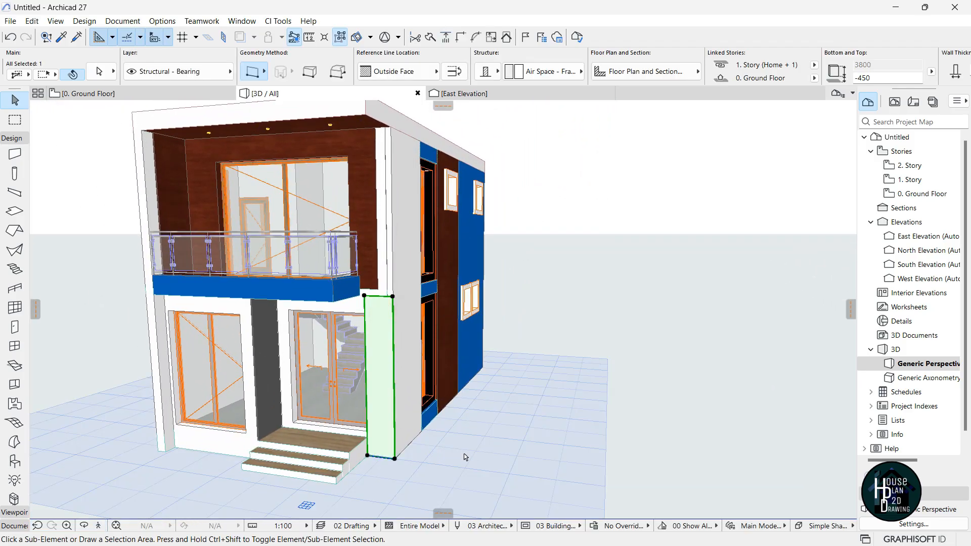
key("ctrl+shift+d")
left_click(395, 459)
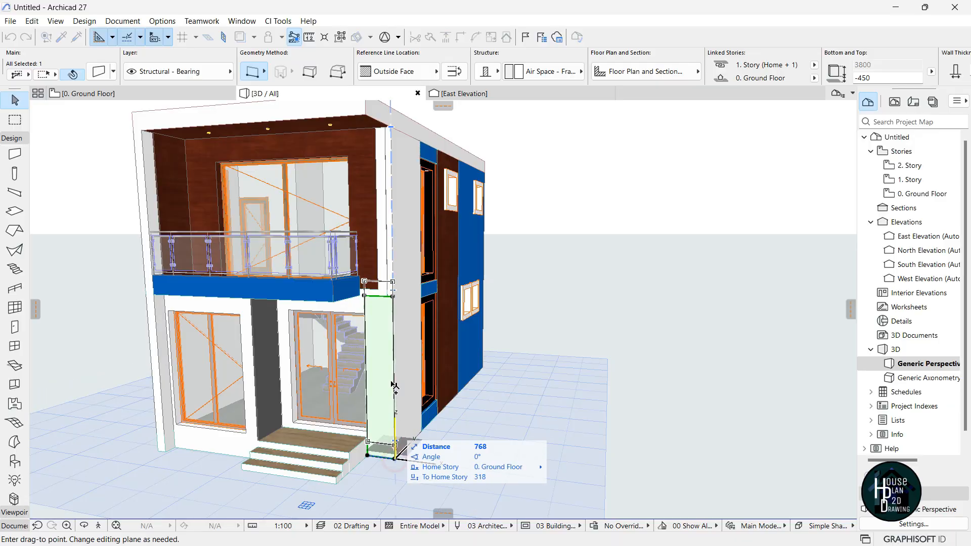
left_click(393, 297)
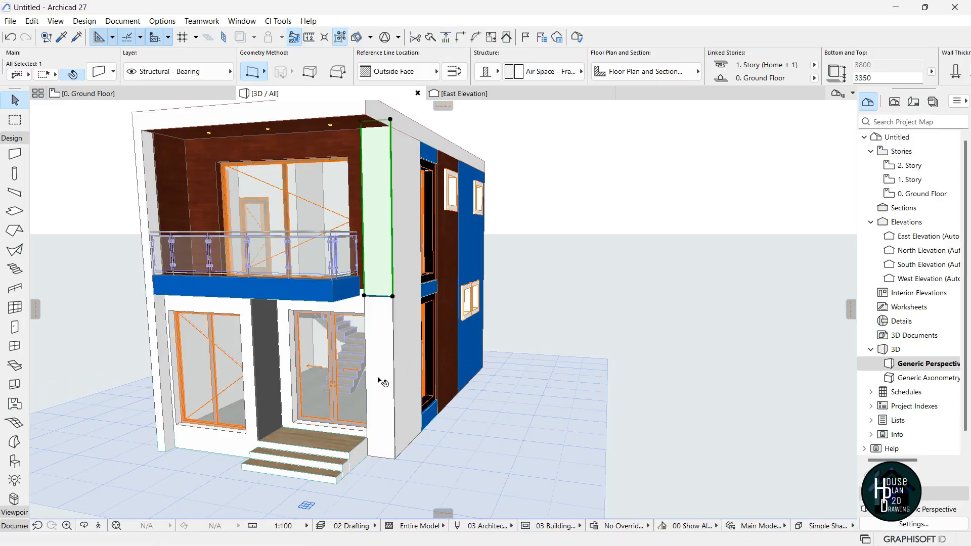
key("Escape")
Shorten the upper thin wall by moving its inner lower end partway toward the outer house corner.
left_click(100, 526)
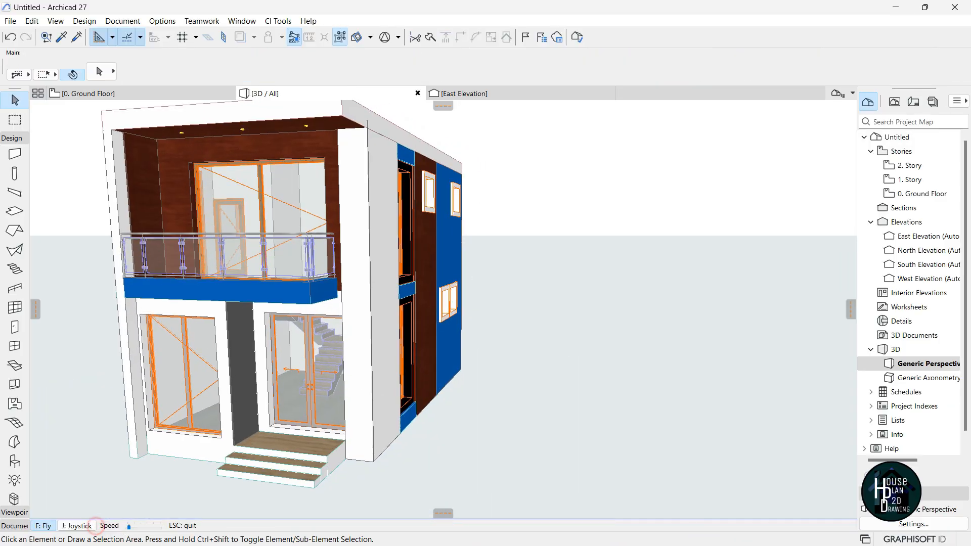
key("Up")
key("Down")
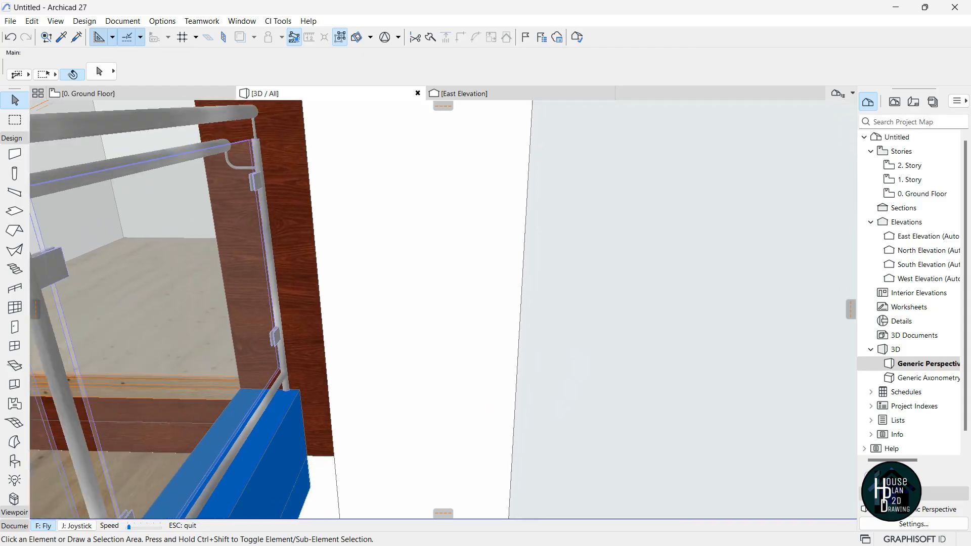
key("Escape")
left_click(429, 227)
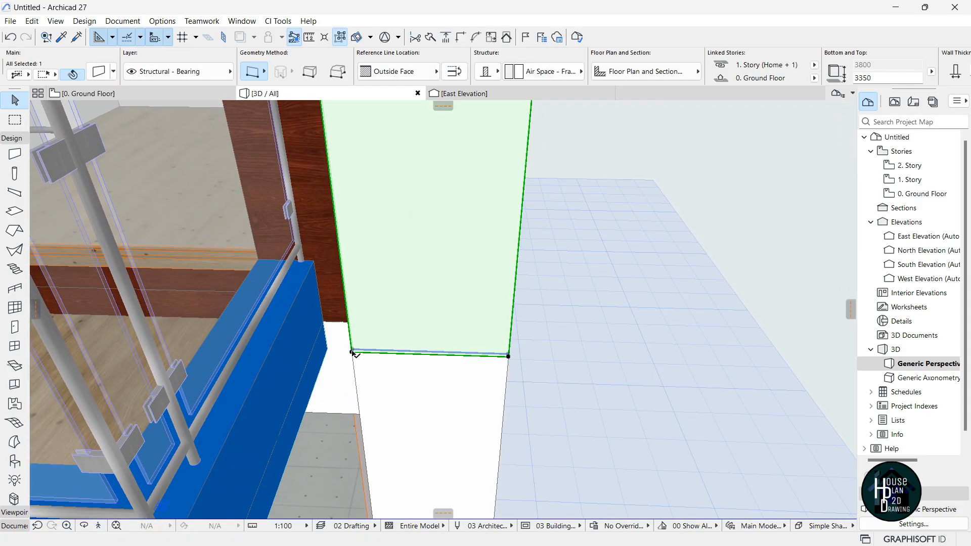
left_click(352, 353)
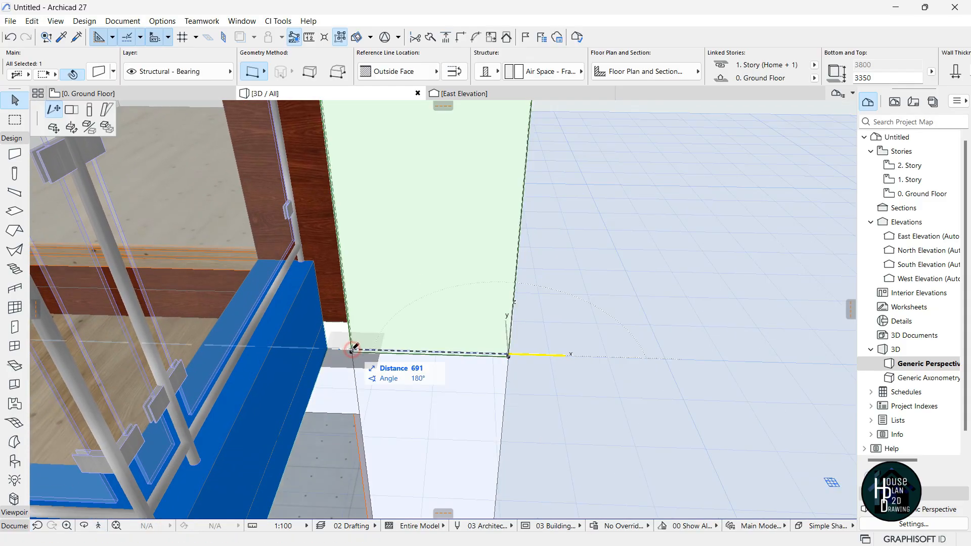
left_click(72, 111)
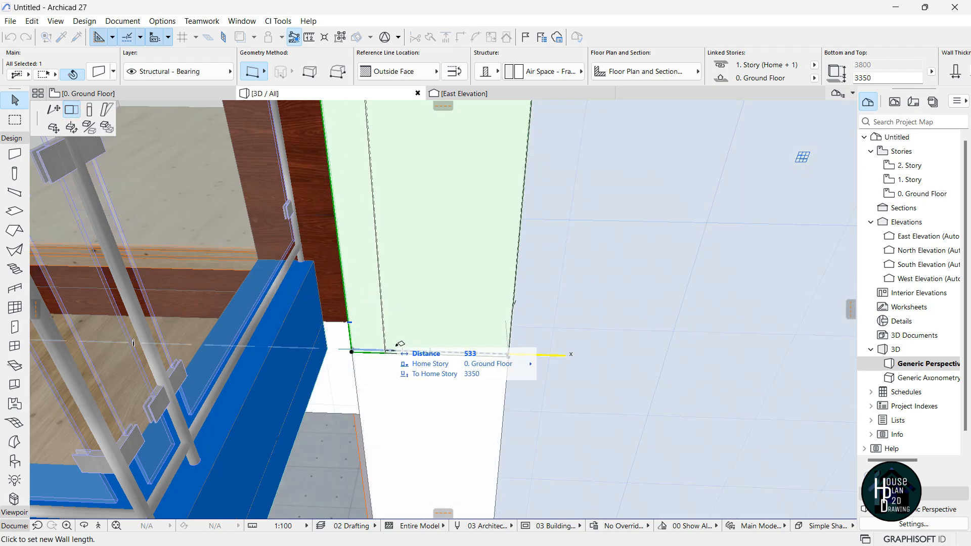
left_click(445, 353)
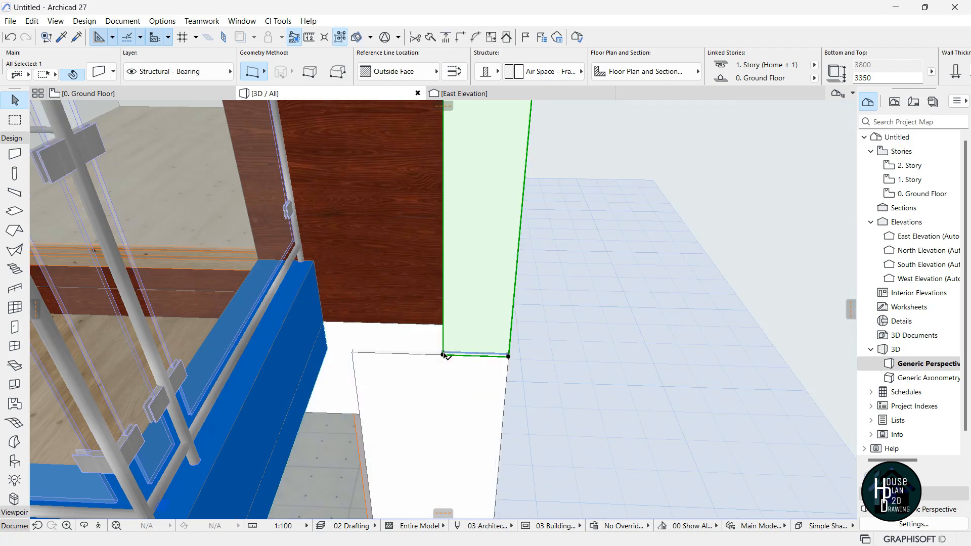
Adjust the upper thin wall's inner end until it lines up with the vertical side edge of the wood cladding.
left_click(445, 354)
left_click(520, 412)
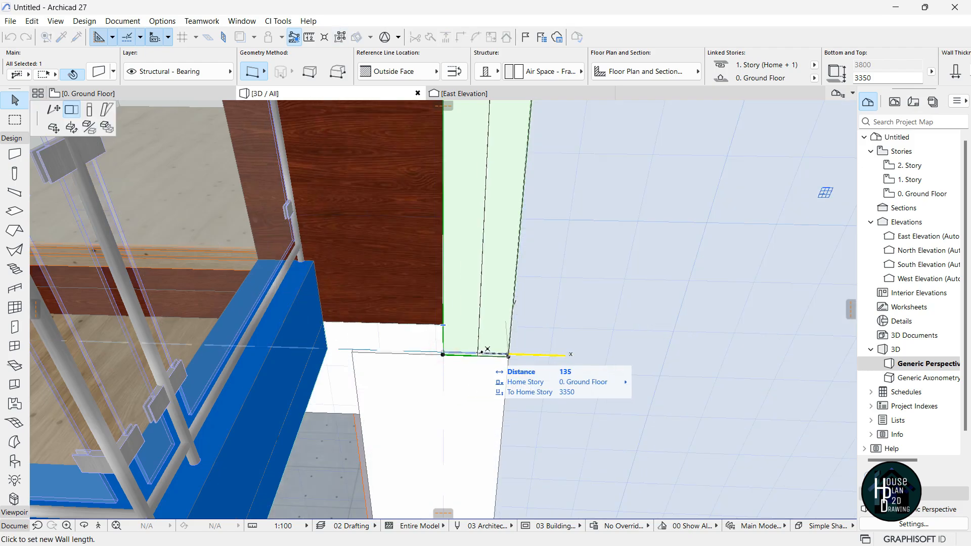
left_click(496, 353)
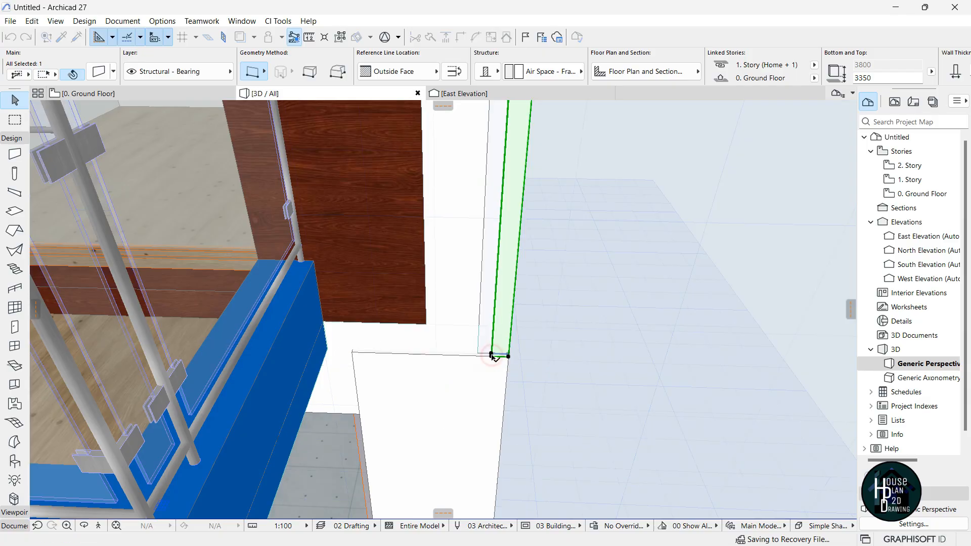
left_click(489, 354)
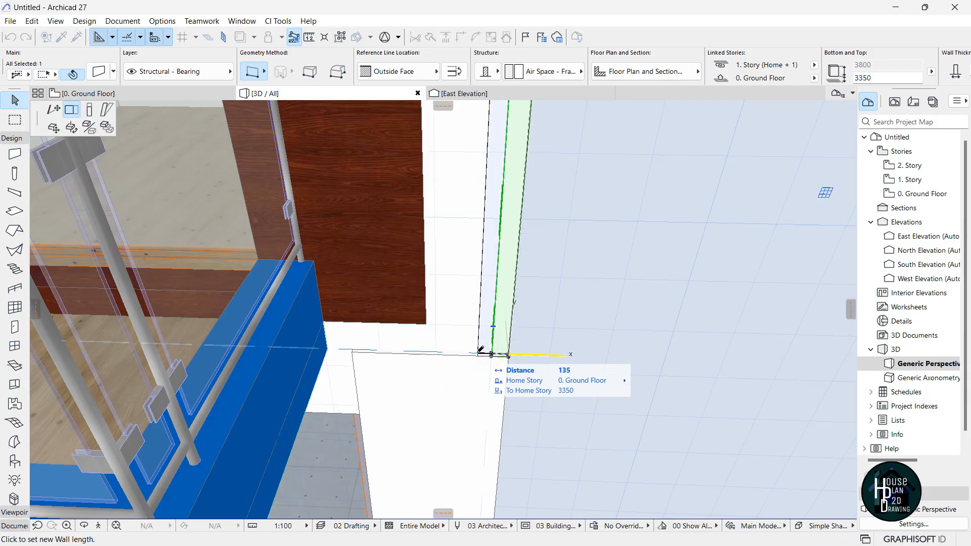
left_click(481, 353)
key("Escape")
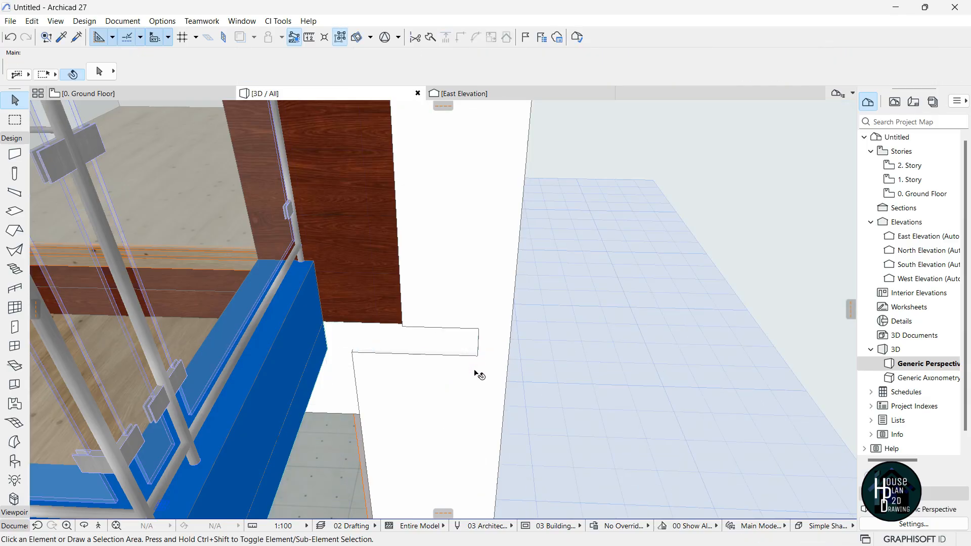
left_click(475, 327)
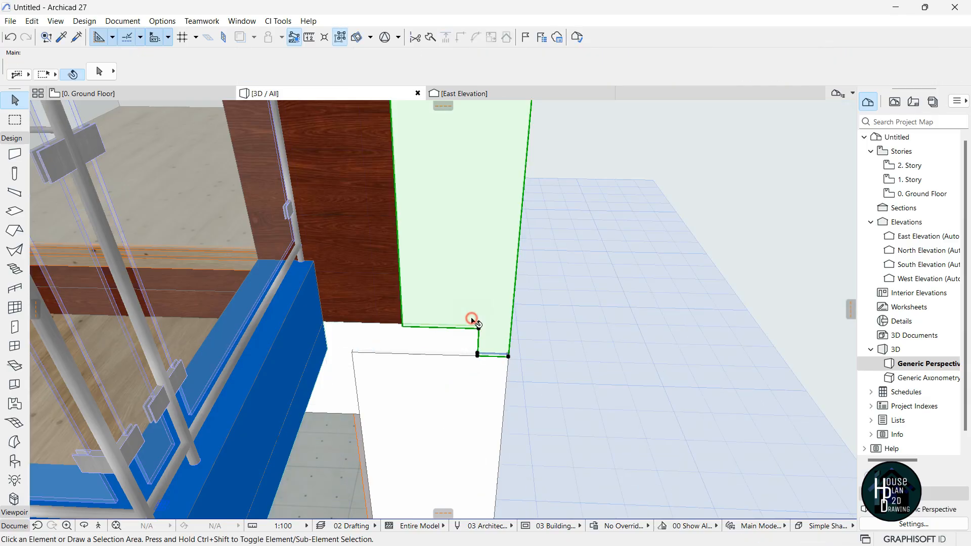
left_click(473, 354)
key("Escape")
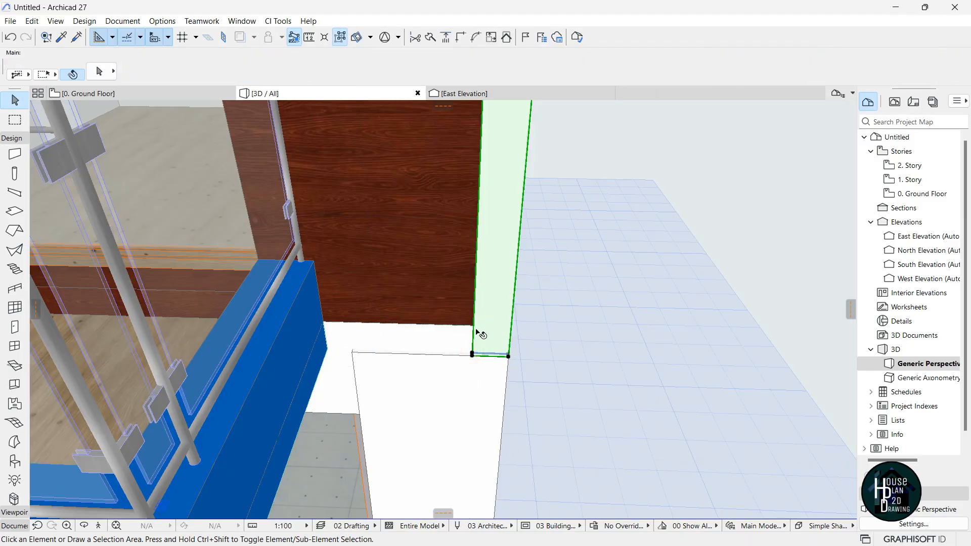
Examine the front corner where the upper and lower thin walls meet beside the balcony.
left_click(99, 529)
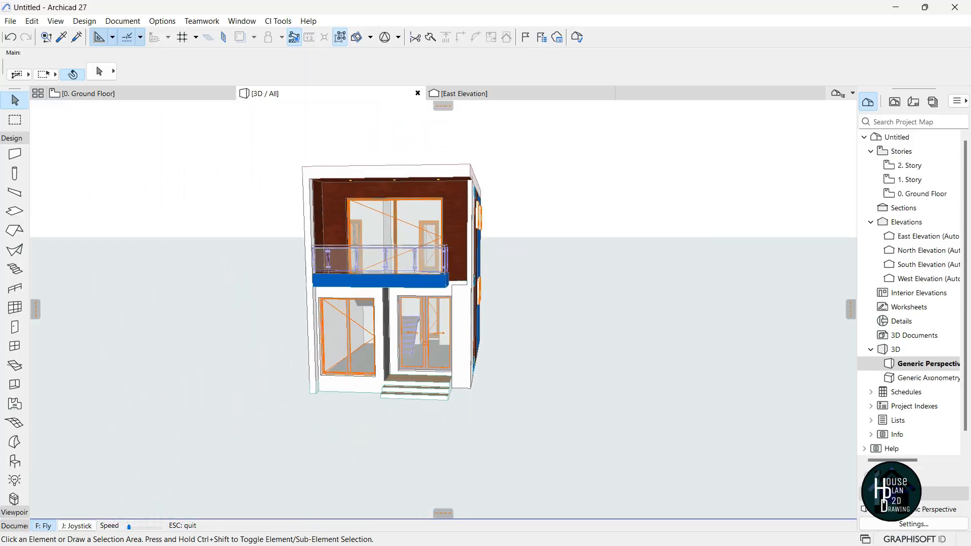
key("Right")
key("Up")
key("Page_Down")
key("Up")
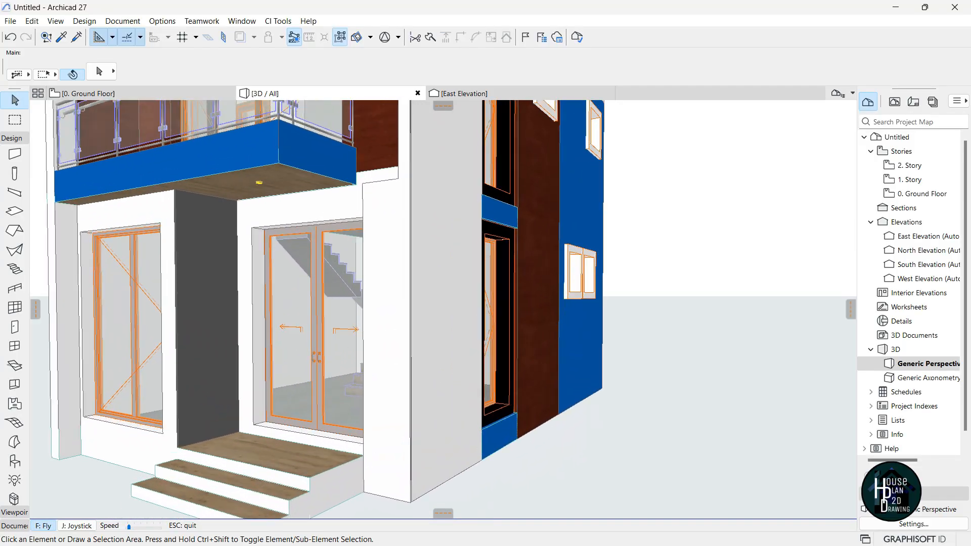
key("Page_Up")
key("Up")
key("Escape")
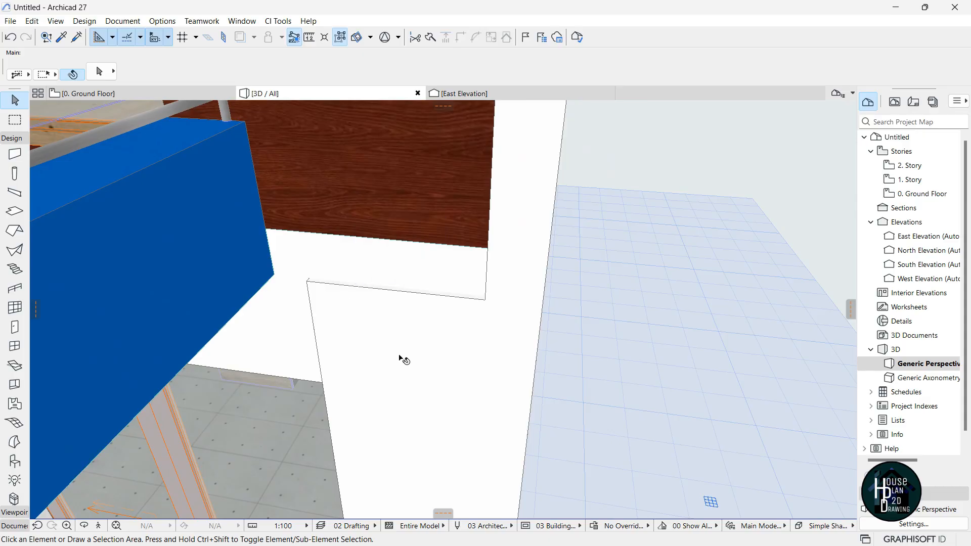
left_click(516, 247)
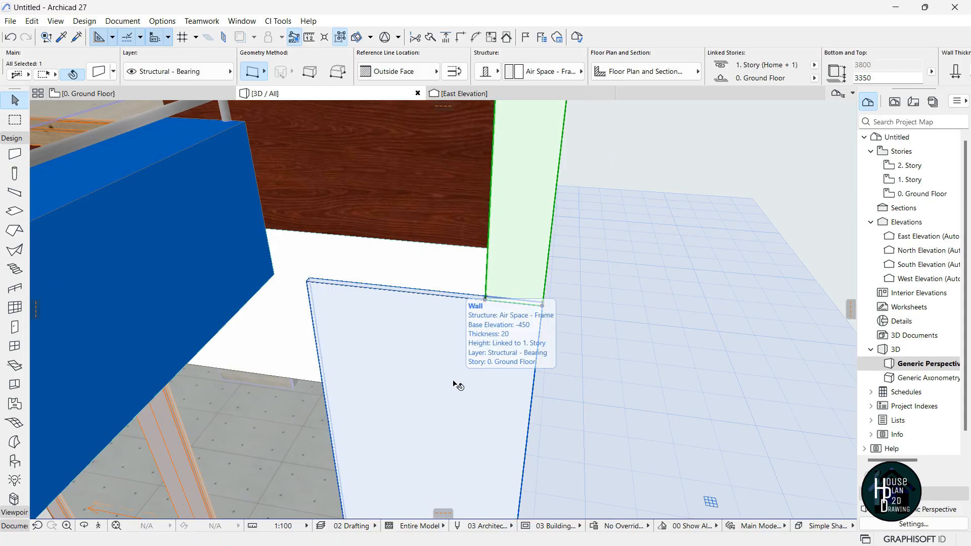
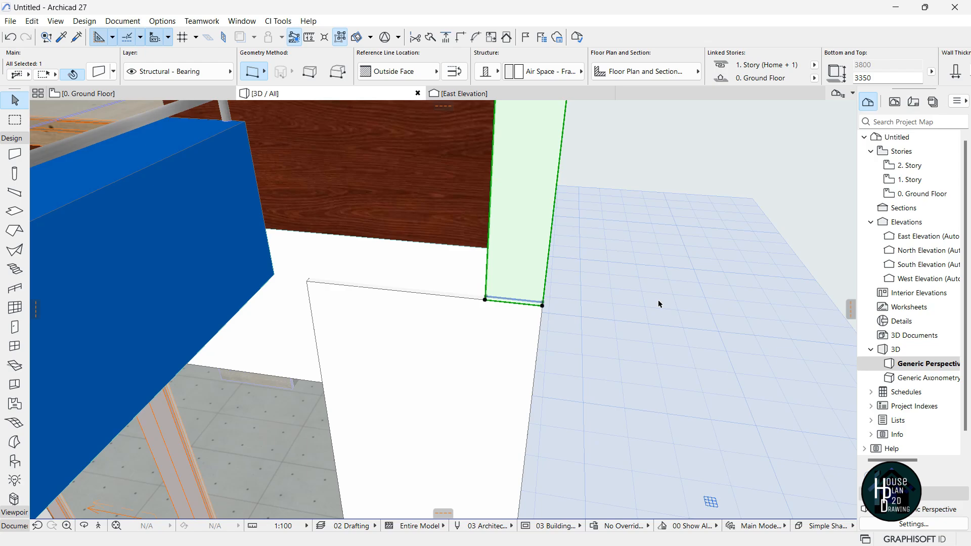
key("Delete")
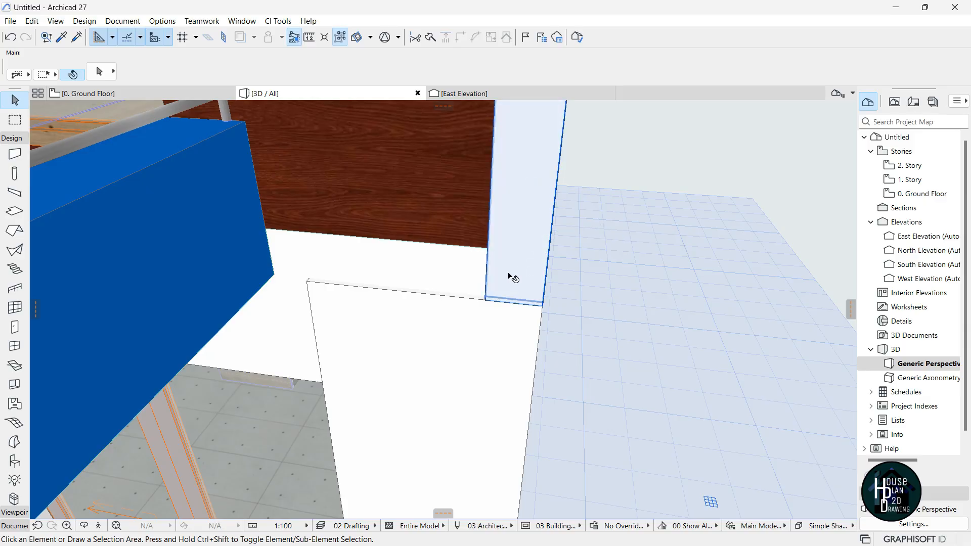
Copy the narrow upper wall to the blue balcony slab's lower corner and stretch the copy's other end to meet the narrow wall.
left_click(540, 311)
left_click(485, 299)
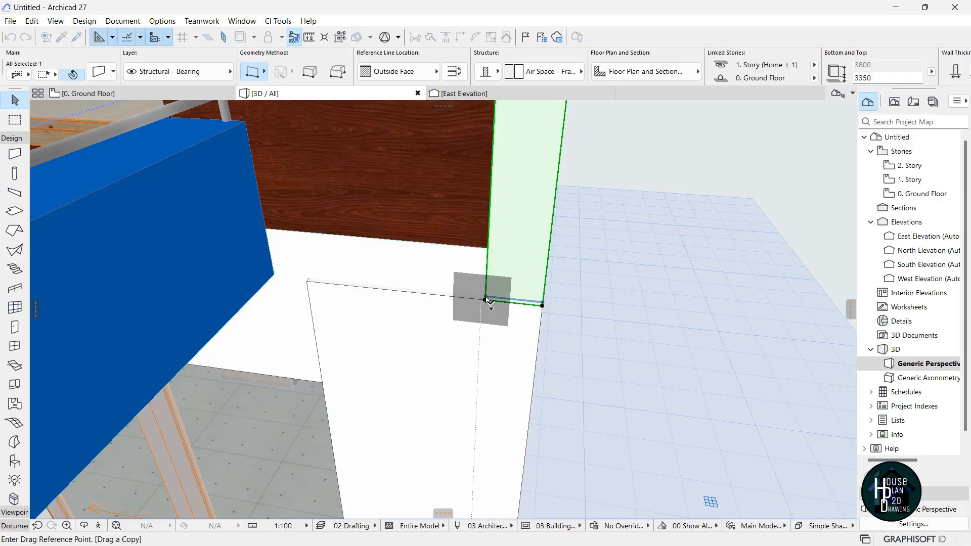
left_click(485, 299)
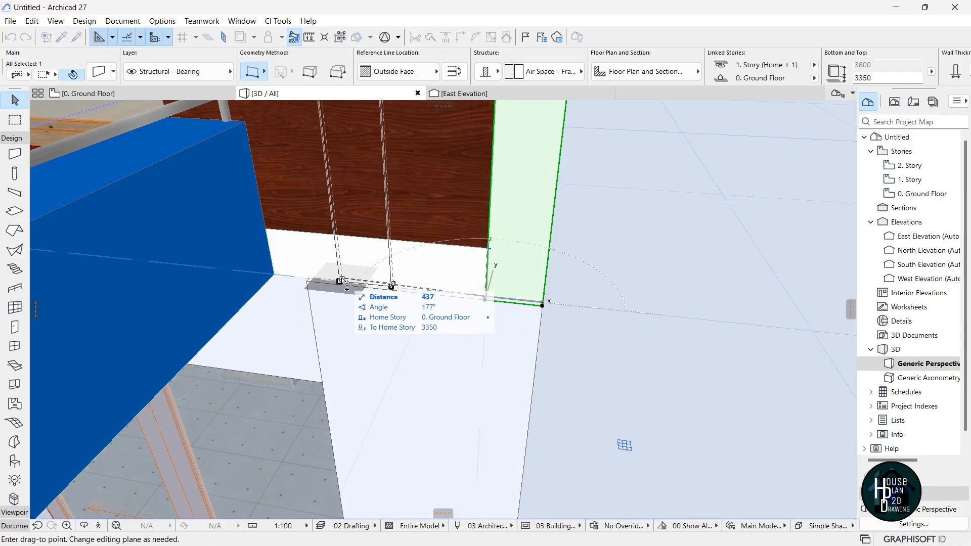
left_click(273, 276)
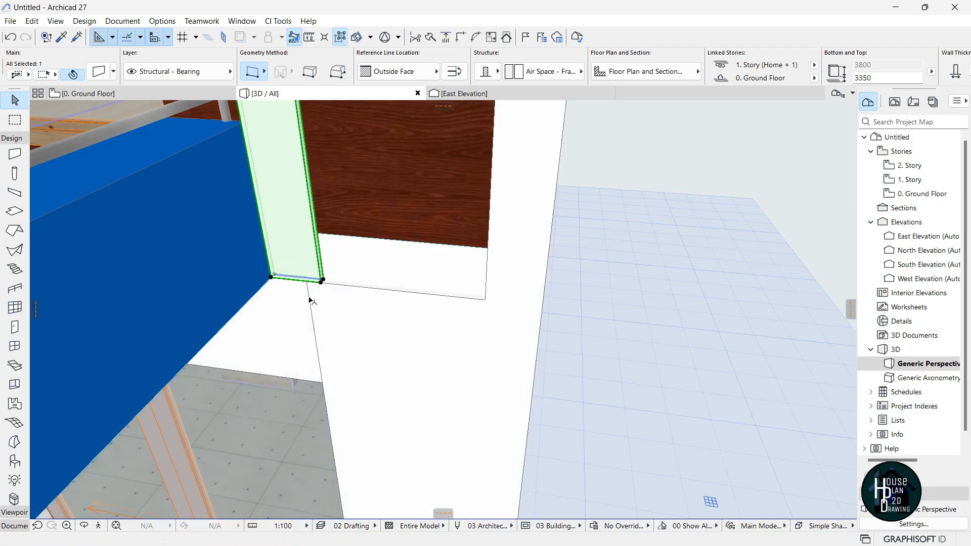
left_click(324, 280)
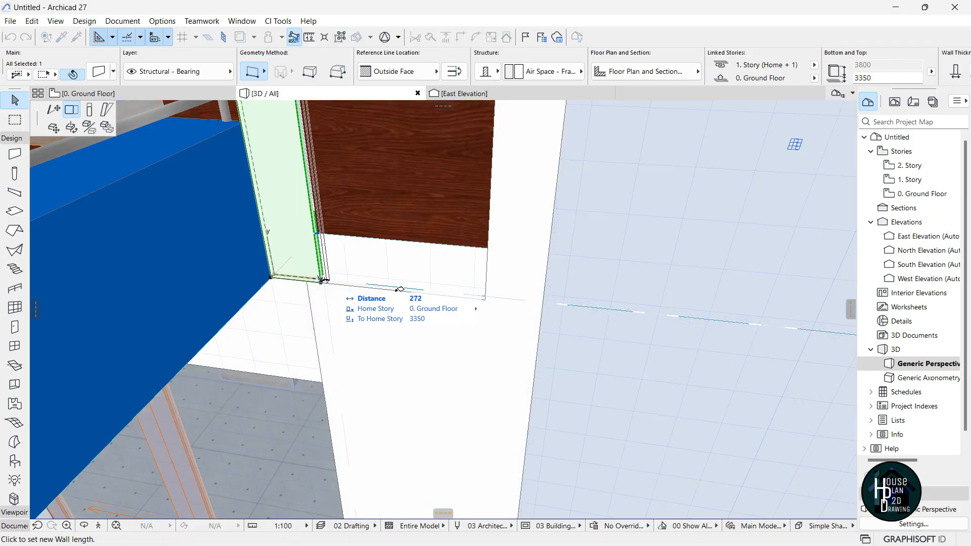
left_click(485, 299)
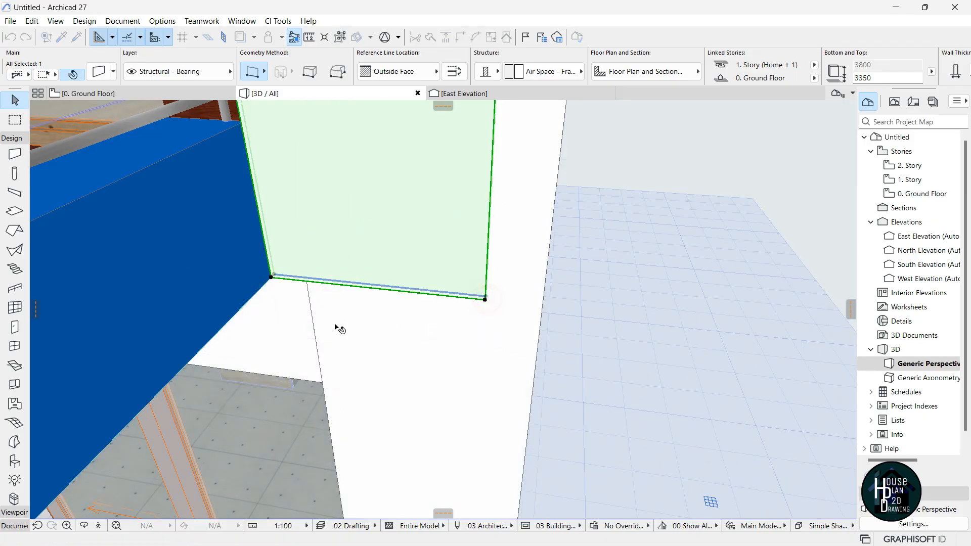
Lower the copied wall's top to the bottom edge of the wood cladding, for a height of 150 mm.
left_click(100, 526)
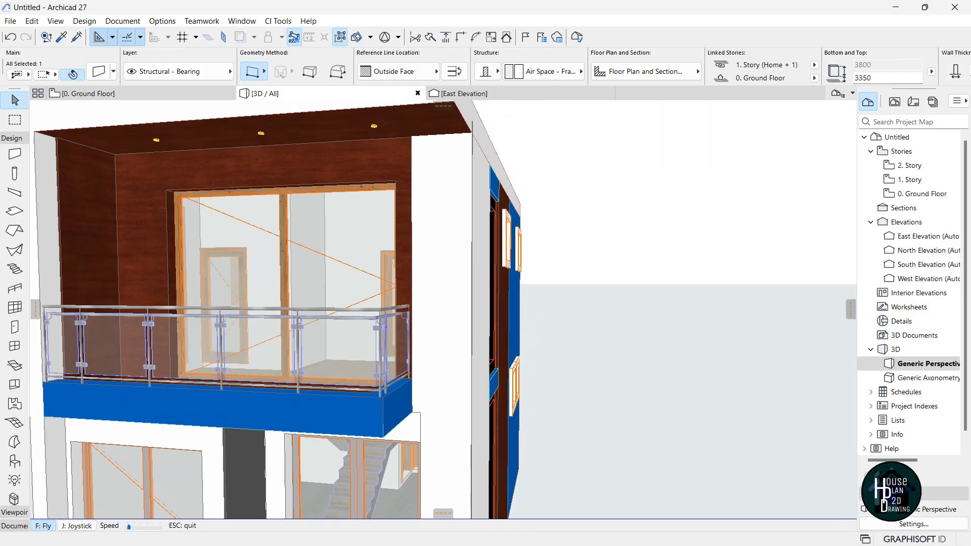
key("Escape")
left_click(413, 129)
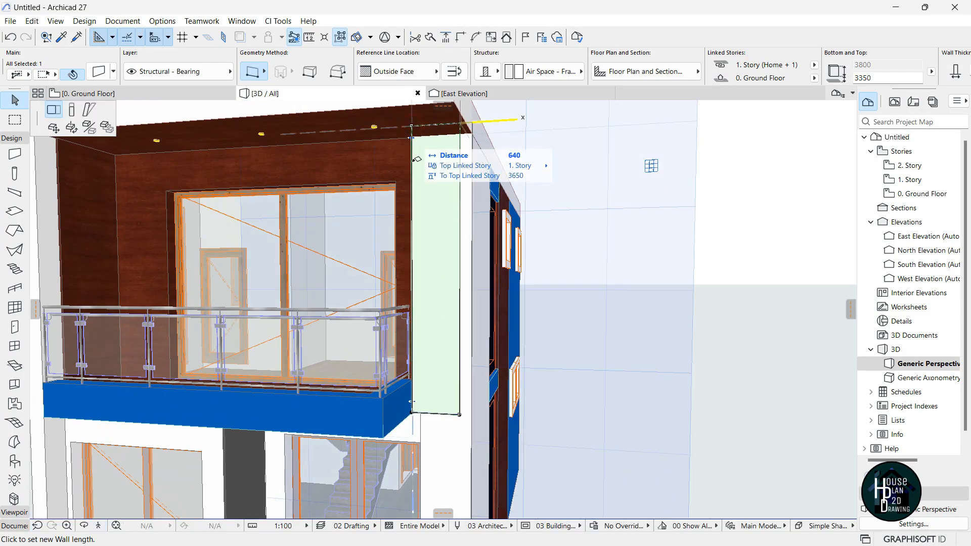
left_click(71, 112)
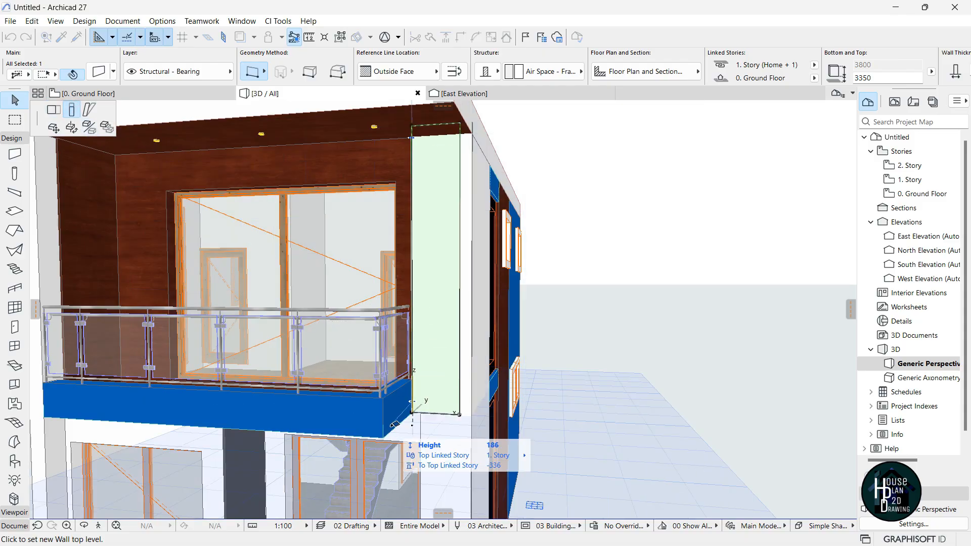
scroll(420, 400, "up", 5)
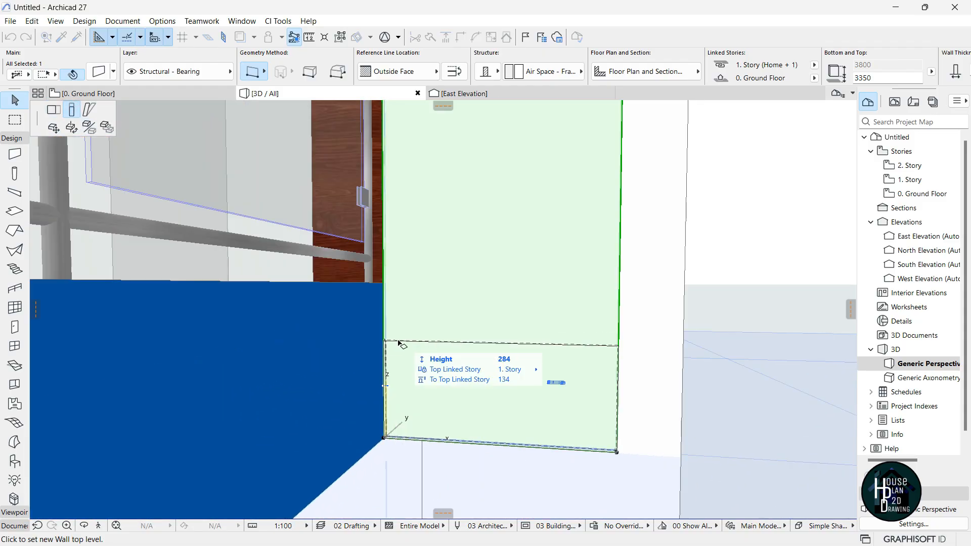
left_click(394, 347)
left_click(384, 345)
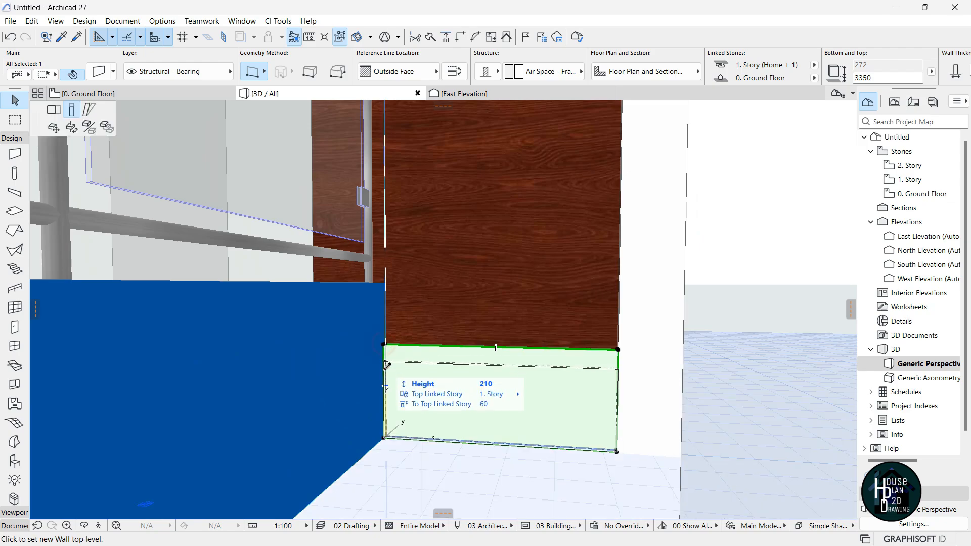
left_click(384, 372)
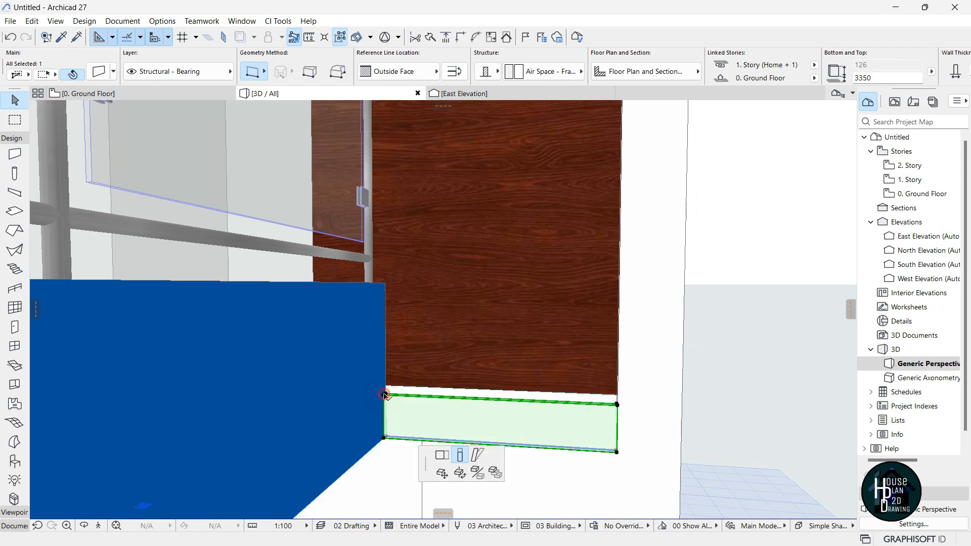
left_click(385, 388)
left_click(385, 387)
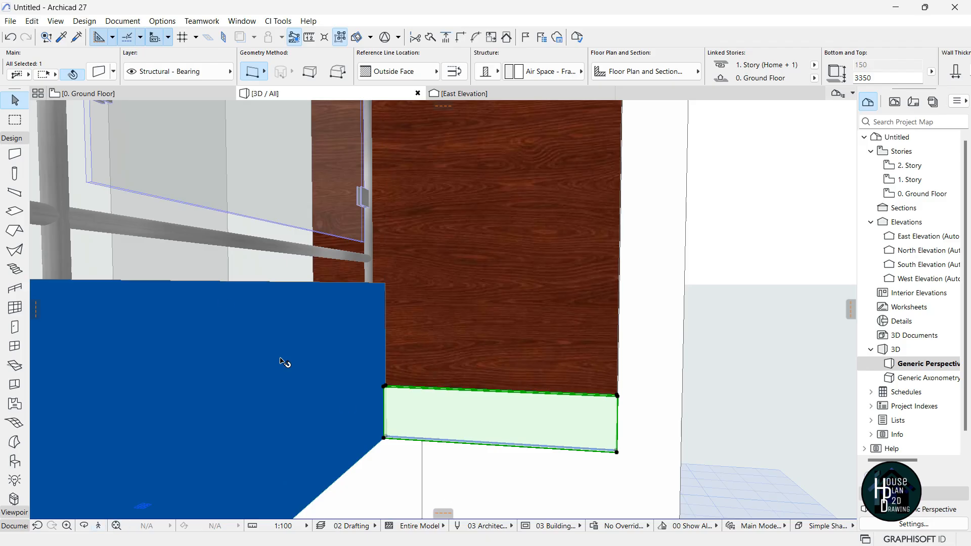
Override the surfaces of the 150 mm high wall below the wood cladding with Wood - Mahogany Horizontal.
key("ctrl+t")
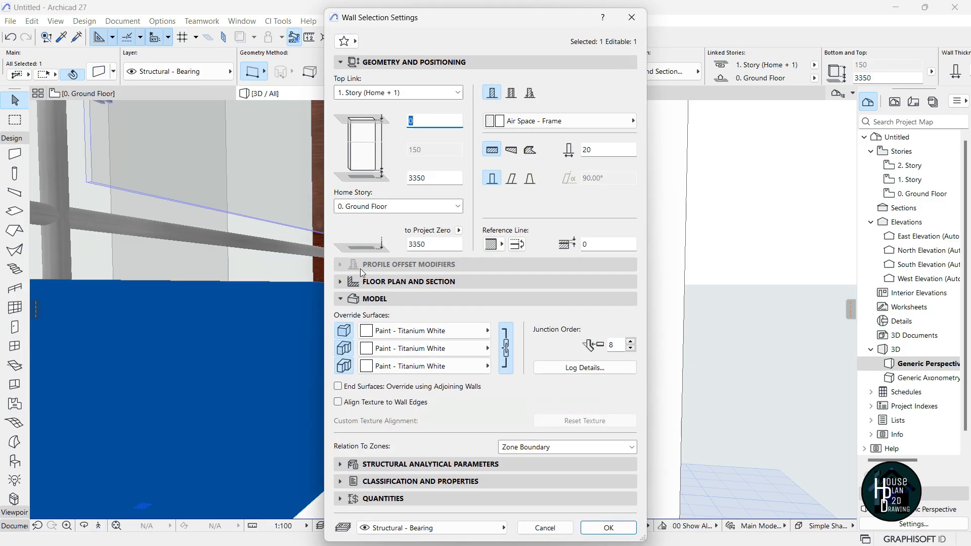
left_click(400, 336)
type("w")
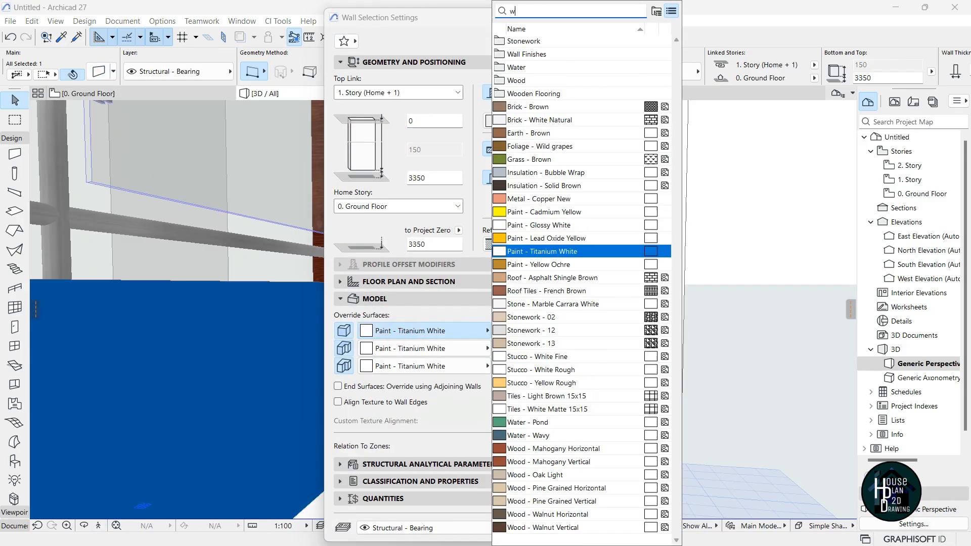
type("ood")
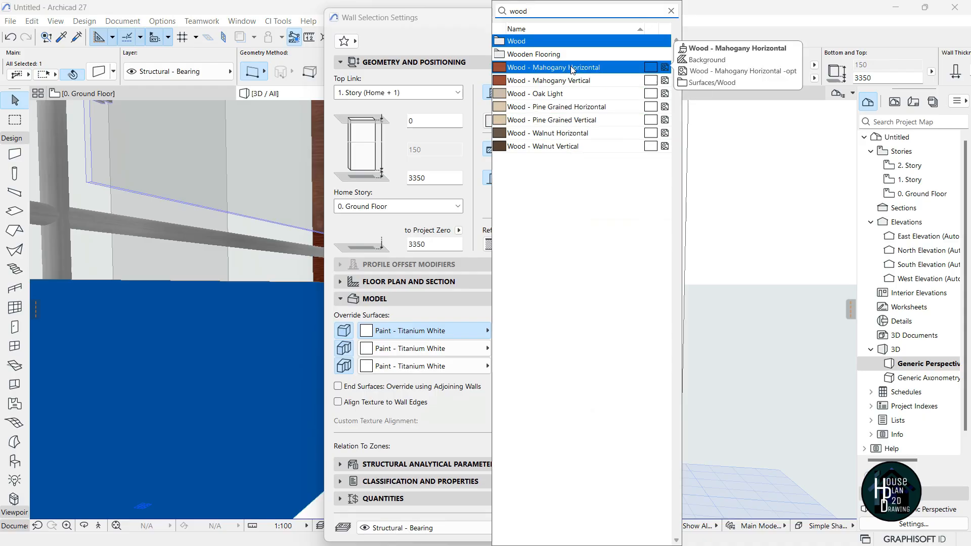
left_click(567, 67)
left_click(609, 528)
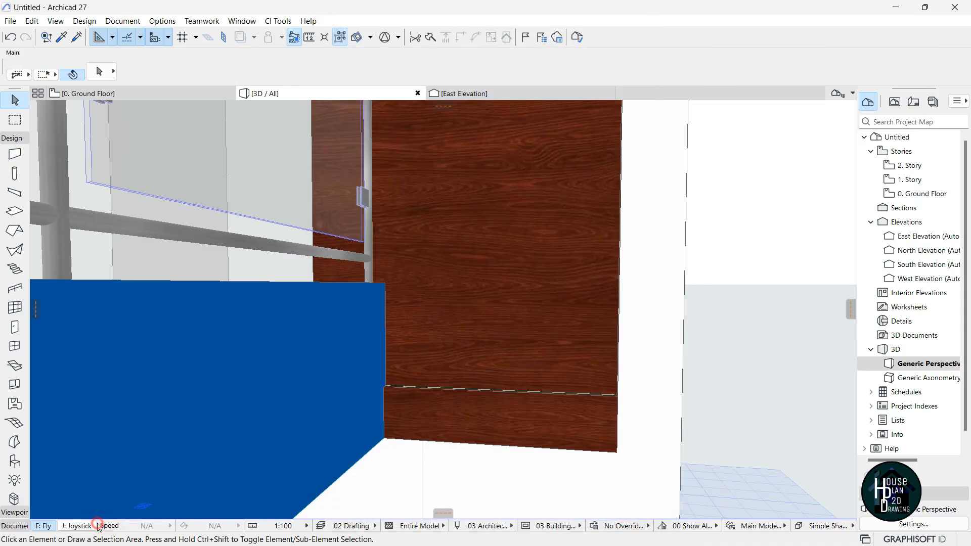
Stretch the tall white side wall's front end at ground level to the outer corner of the thin front wall.
key("Down")
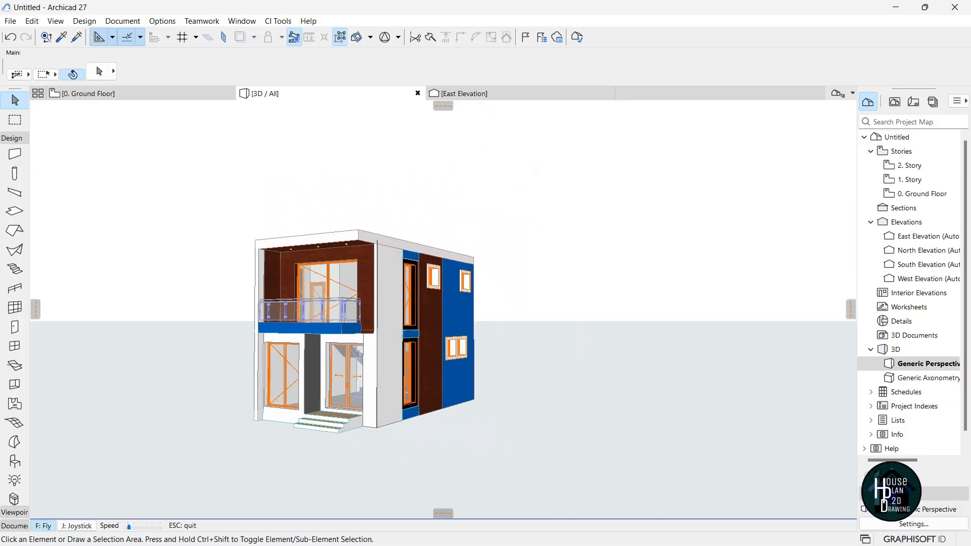
key("Up")
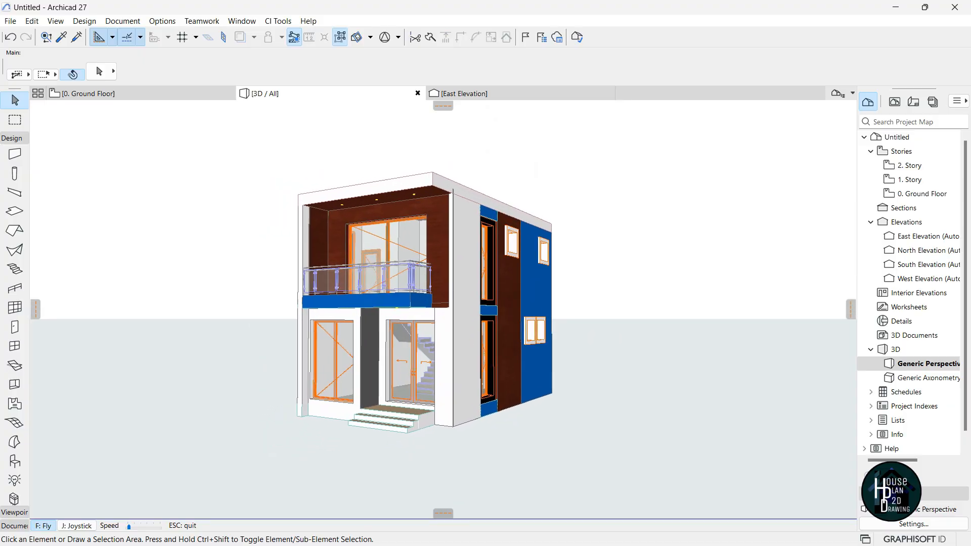
key("Up")
key("Escape")
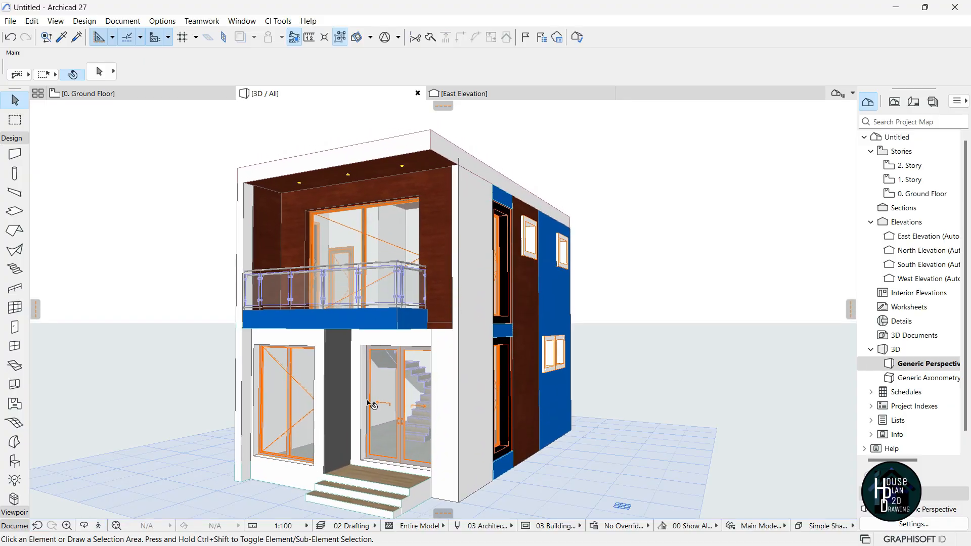
left_click(101, 526)
key("Up")
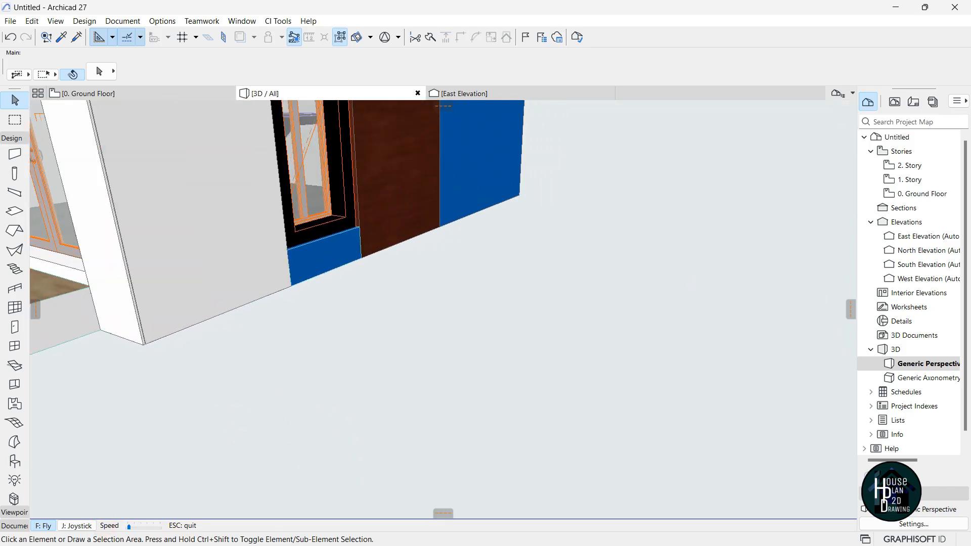
key("Up")
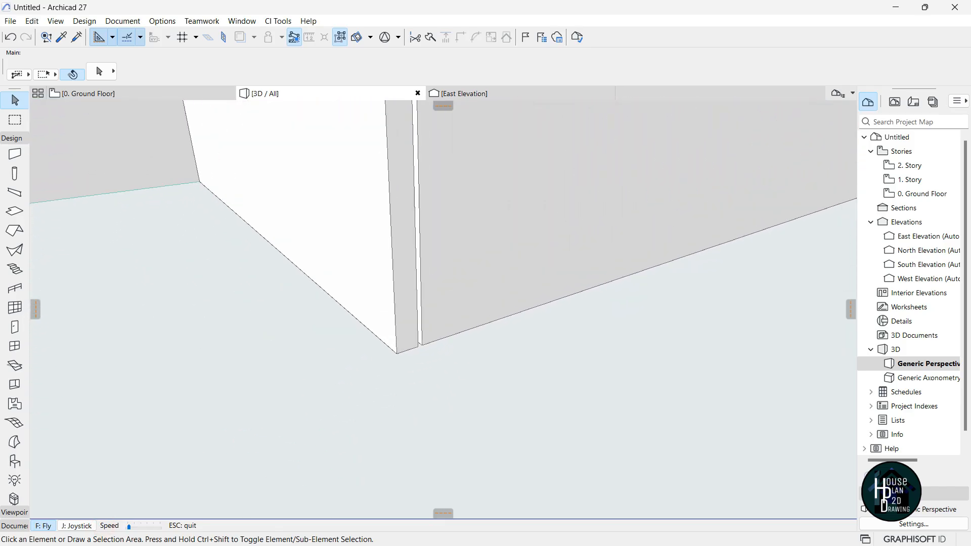
key("Escape")
left_click(438, 326)
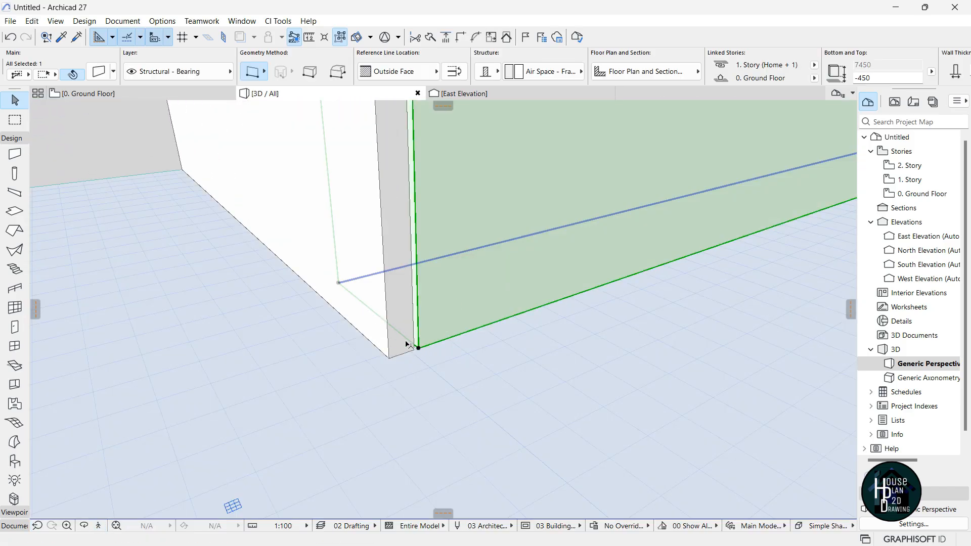
left_click(336, 284)
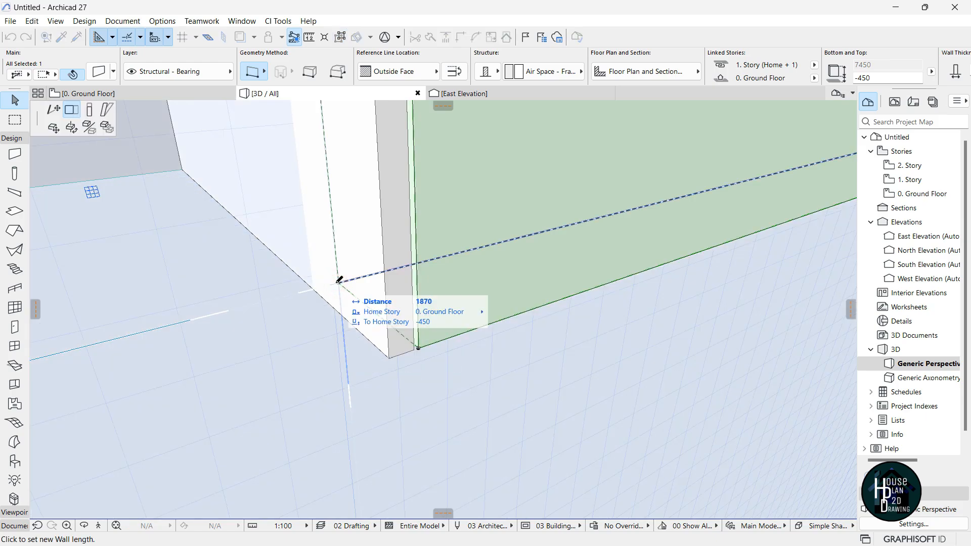
left_click(389, 358)
key("Escape")
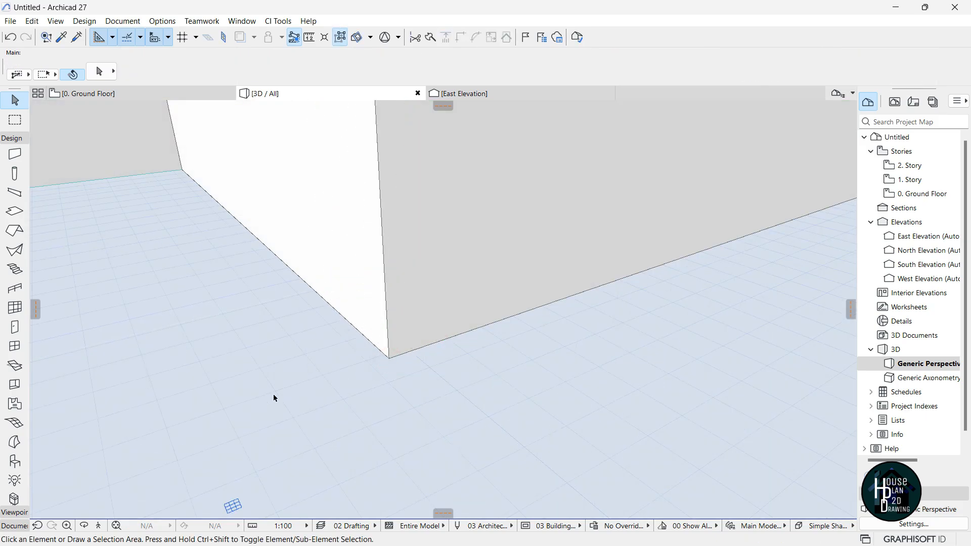
Check the front and side facades from outside for remaining flaws in the cladding.
left_click(100, 527)
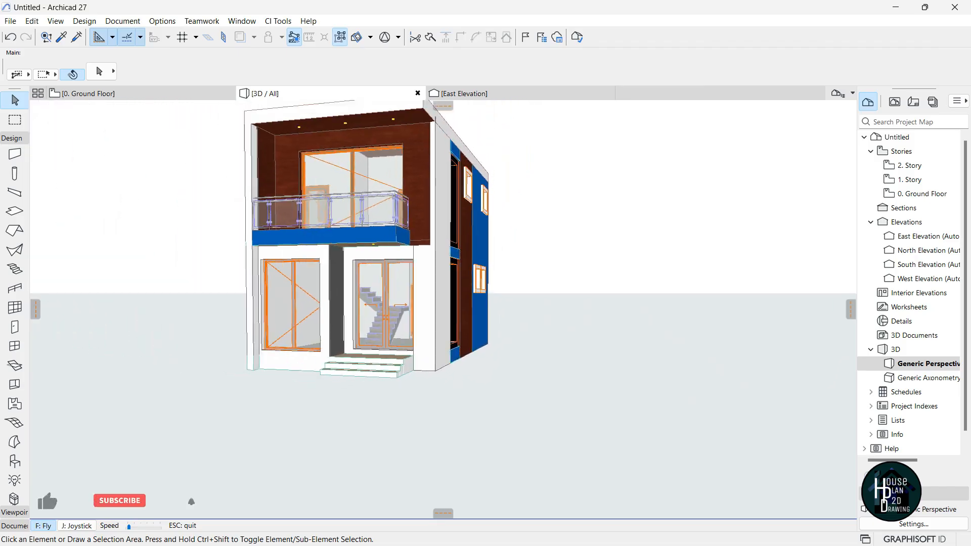
key("Right")
key("Up")
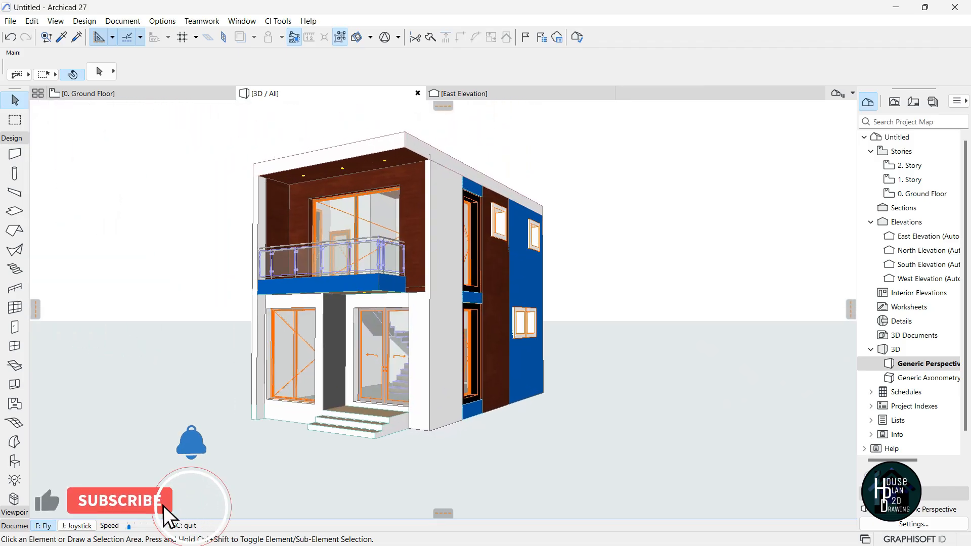
key("Up")
key("Page_Up")
key("Down")
key("Page_Up")
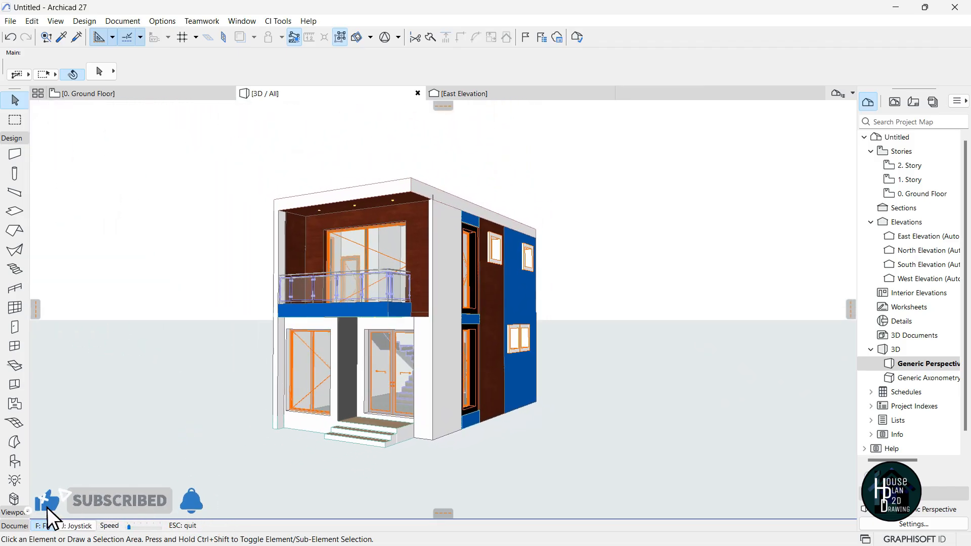
Lower the top of the thin upper corner wall to the bottom edge of the roof slab.
key("Up")
key("Page_Up")
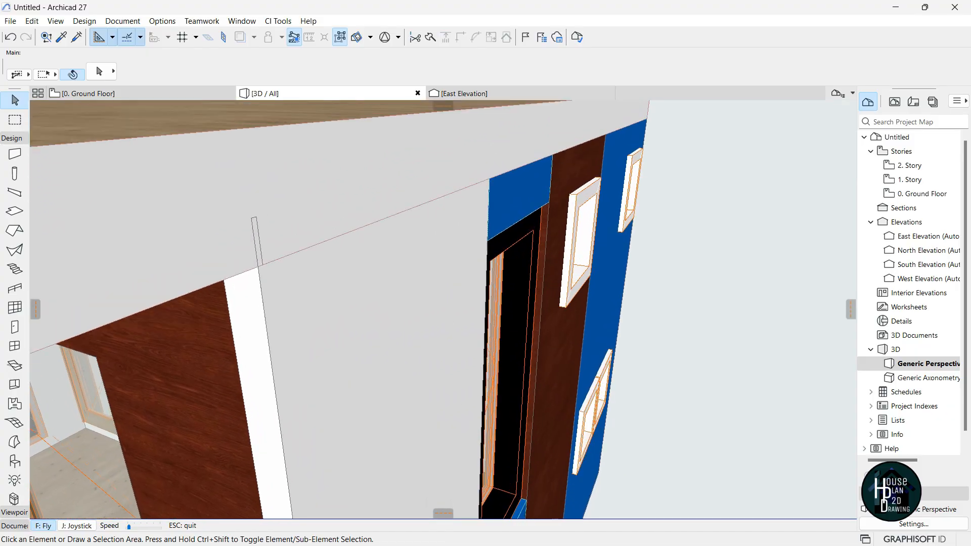
key("Page_Up")
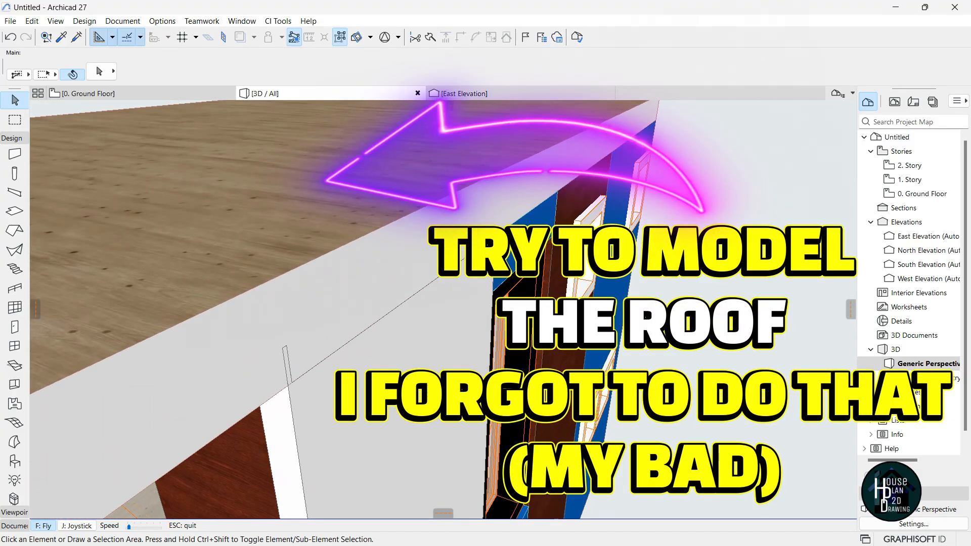
key("Left")
key("Up")
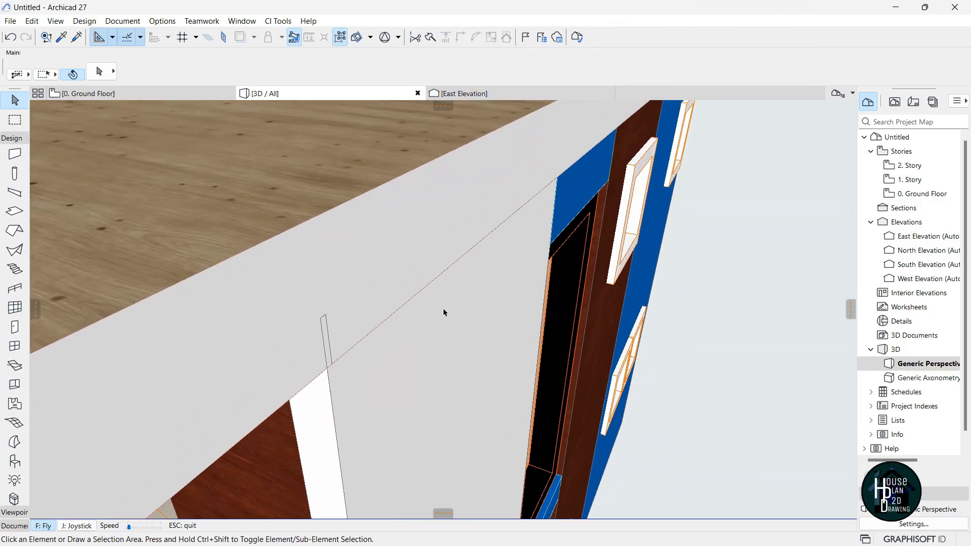
key("Escape")
left_click(330, 399)
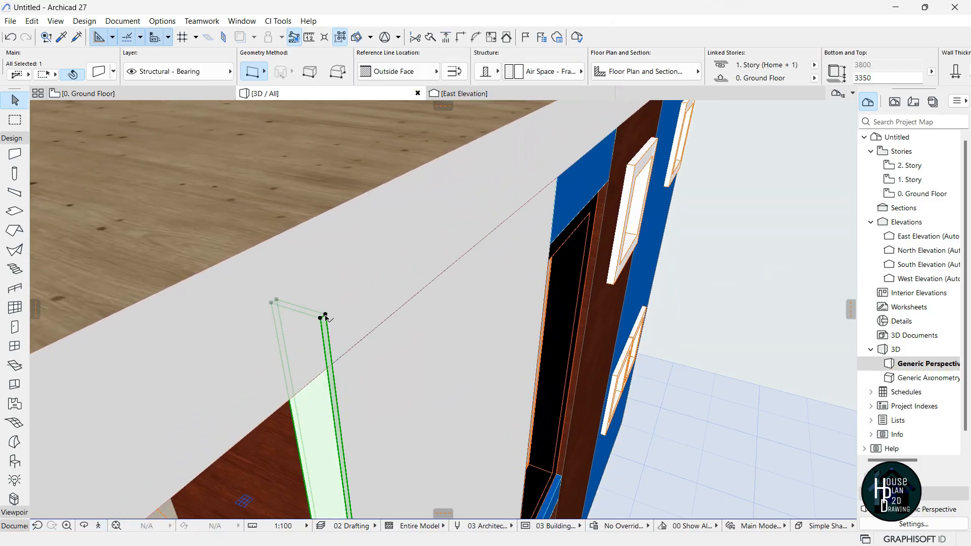
left_click(325, 318)
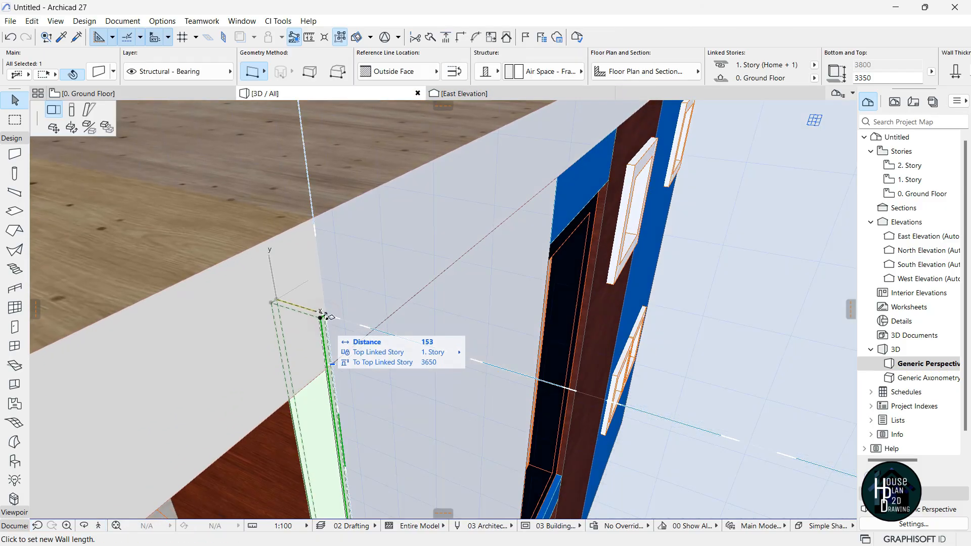
left_click(72, 109)
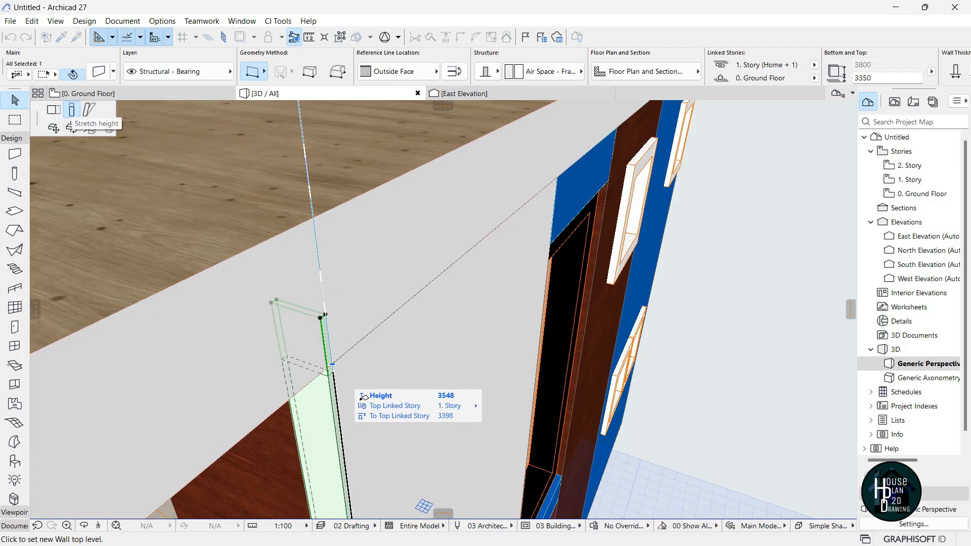
left_click(334, 360)
key("Escape")
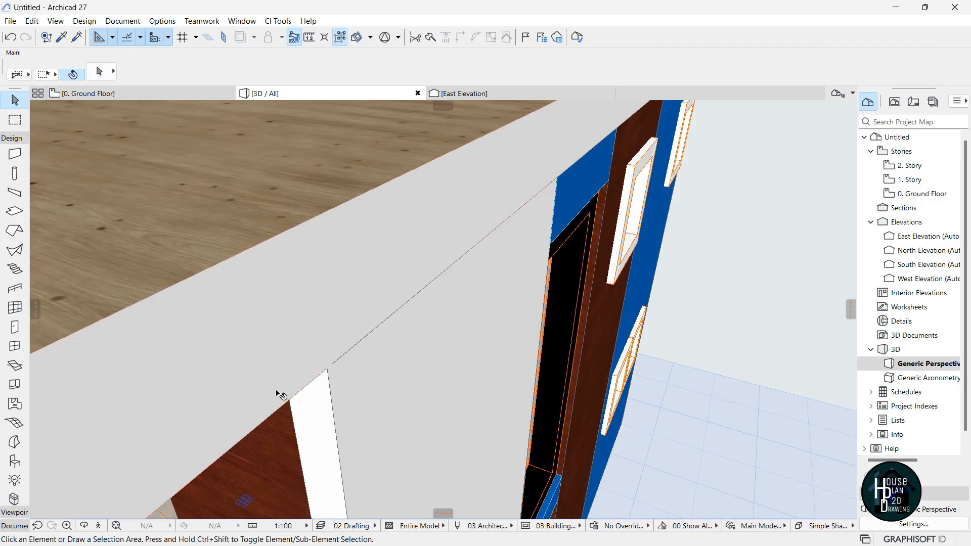
Examine the whole house from the front corner, covering the roof edge, balcony and side cladding.
left_click(107, 525)
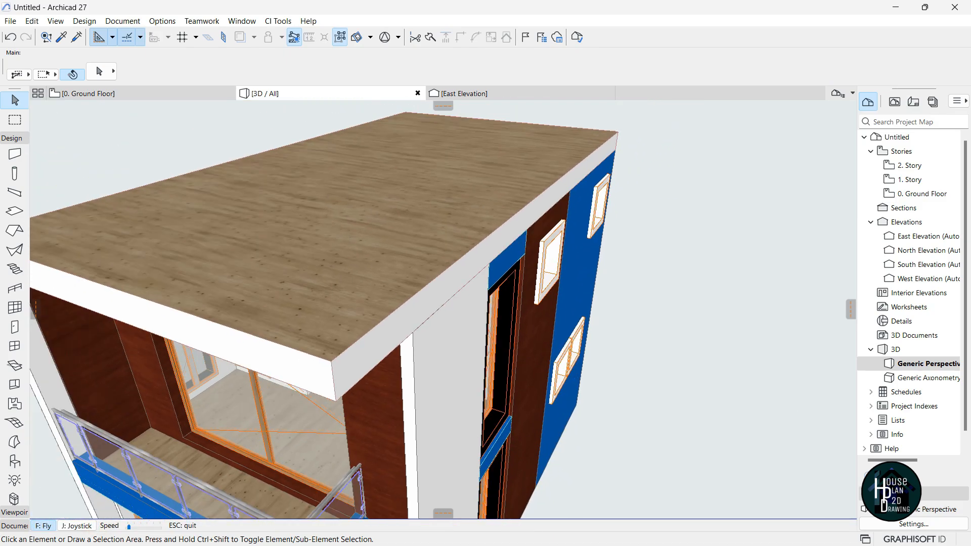
key("Down")
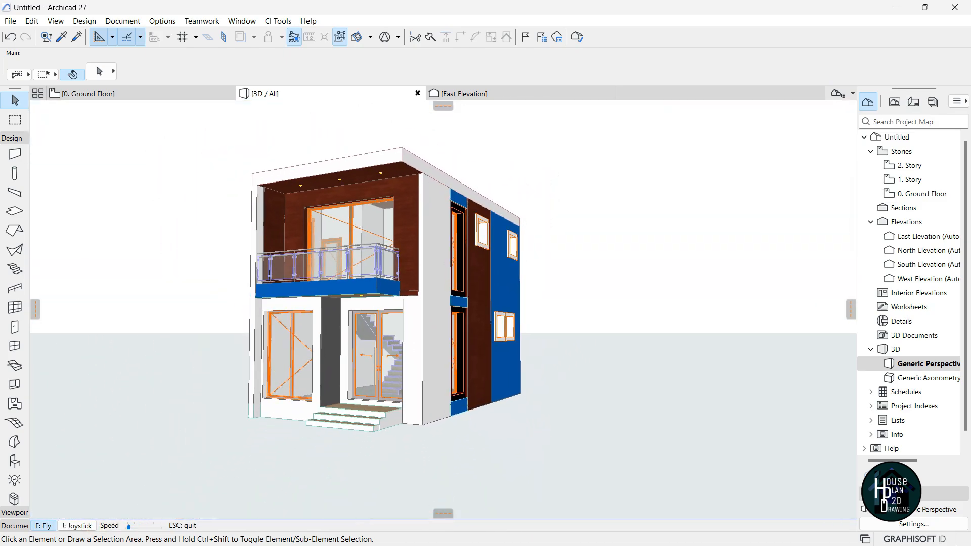
key("Up")
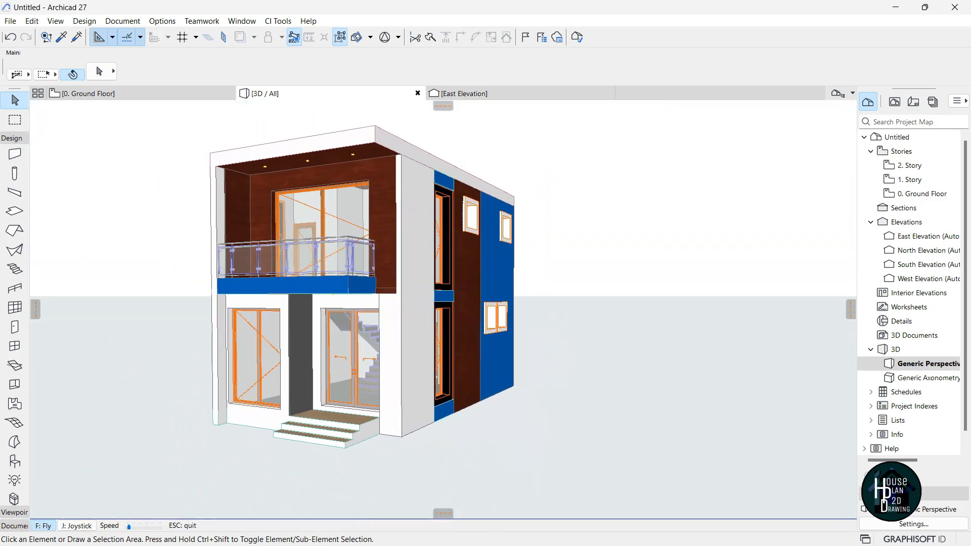
key("Down")
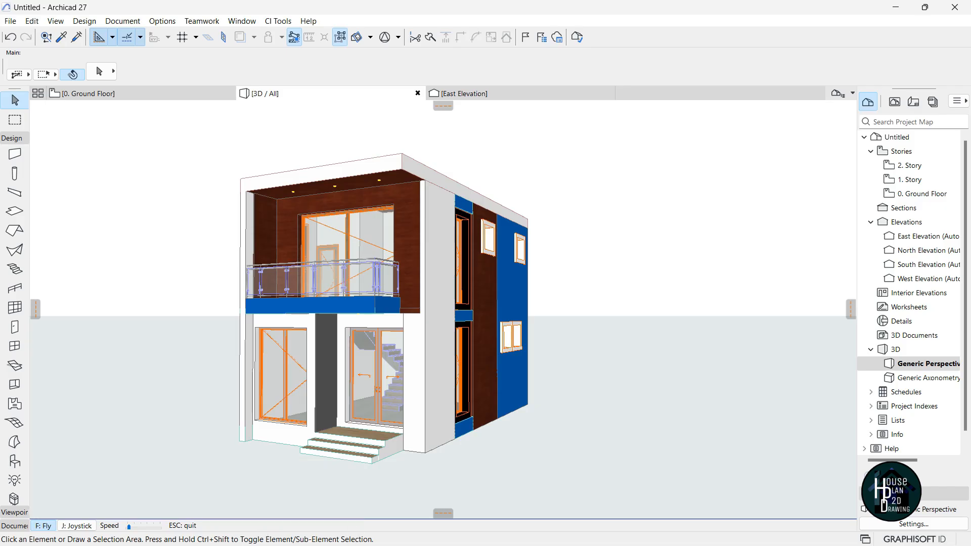
key("Down")
key("Left")
key("Up")
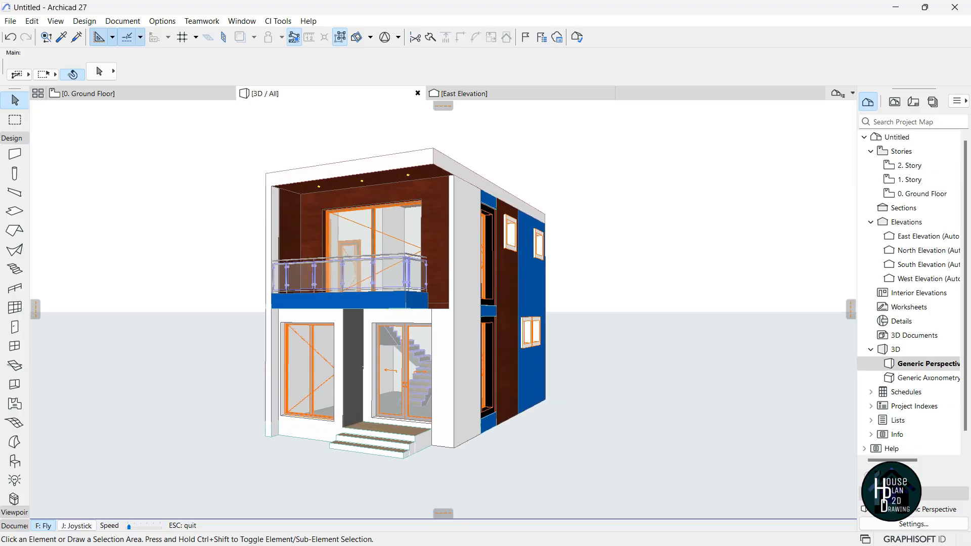
key("Up")
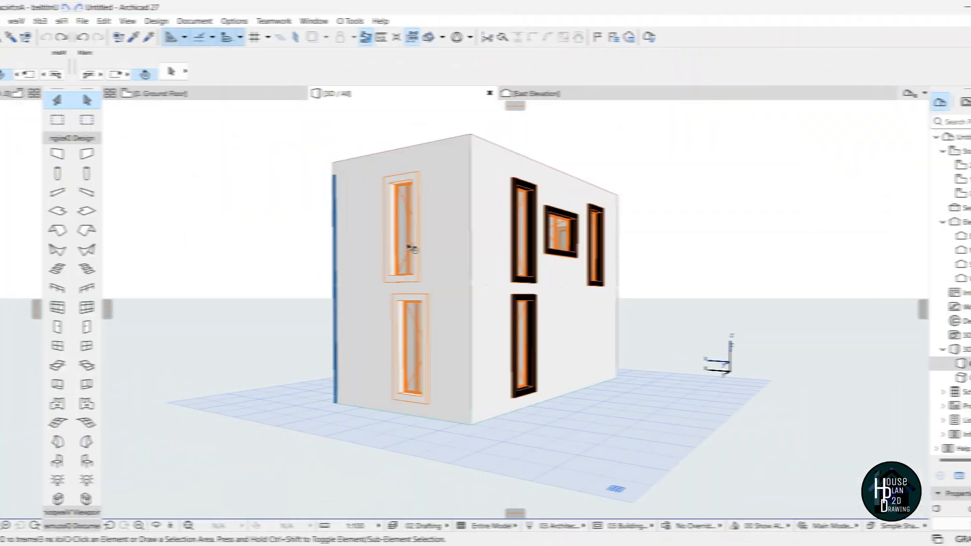
Set the casing surfaces of the two stacked tall windows on the white rear facade to Paint - Ivory Black.
left_click(405, 223)
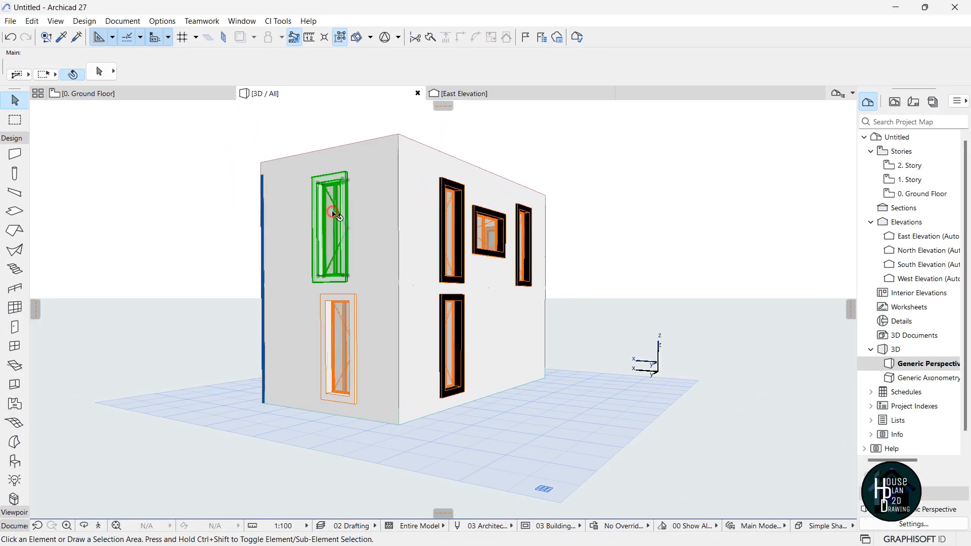
left_click(348, 345, "shift")
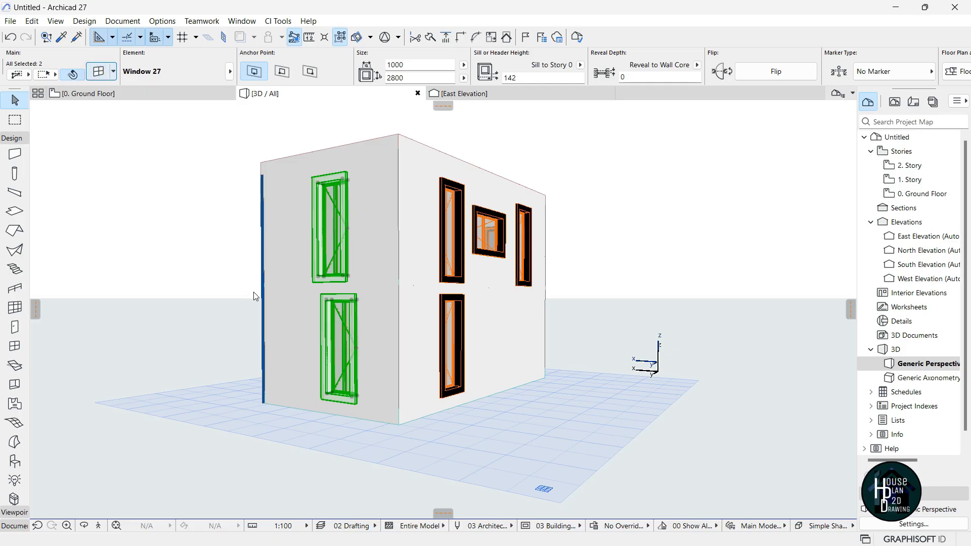
key("ctrl+t")
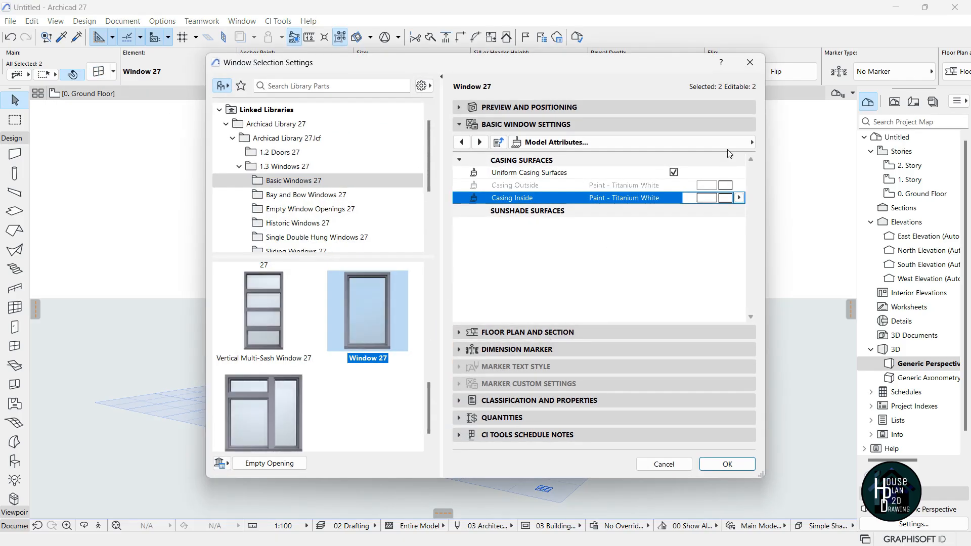
left_click(726, 197)
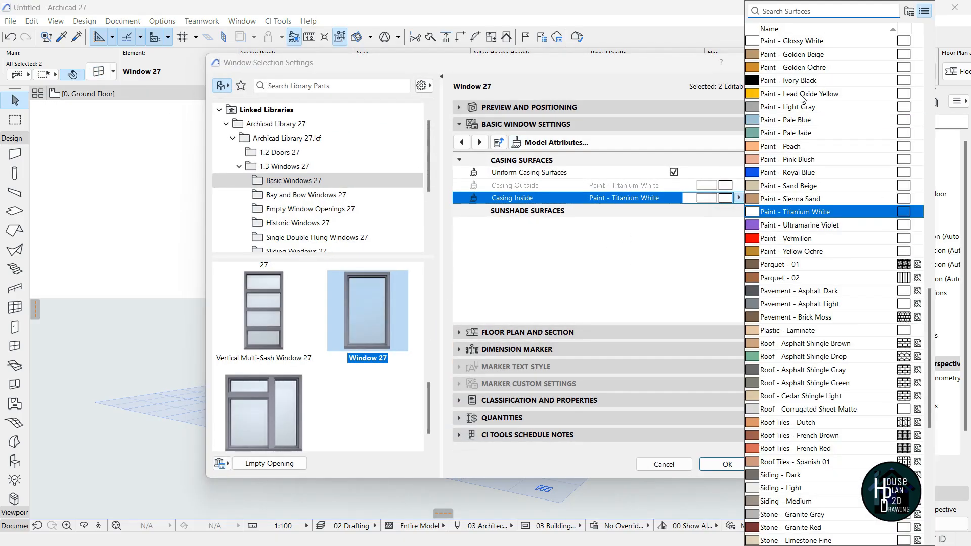
left_click(799, 81)
left_click(742, 467)
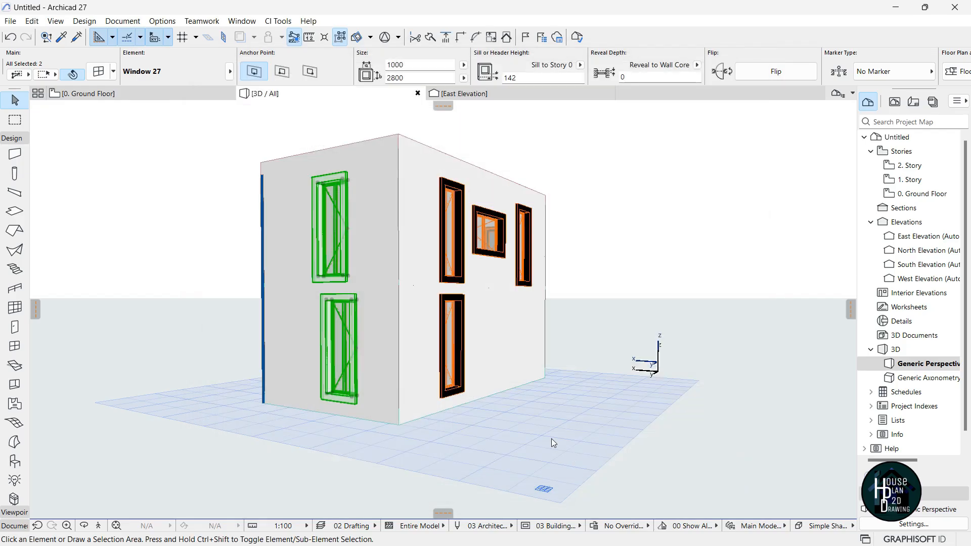
View the finished house from outside, facing the balcony and entrance steps.
left_click(98, 526)
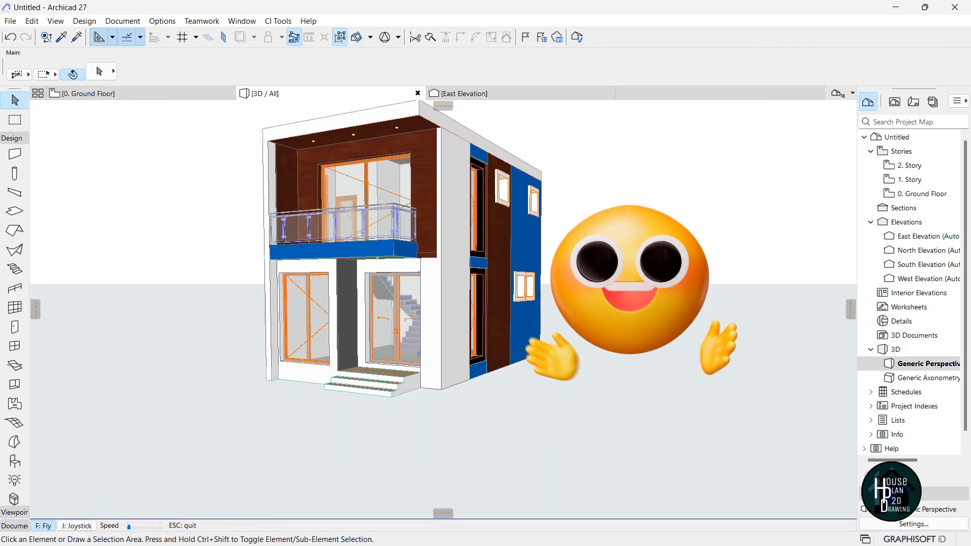
key("Down")
key("Down")
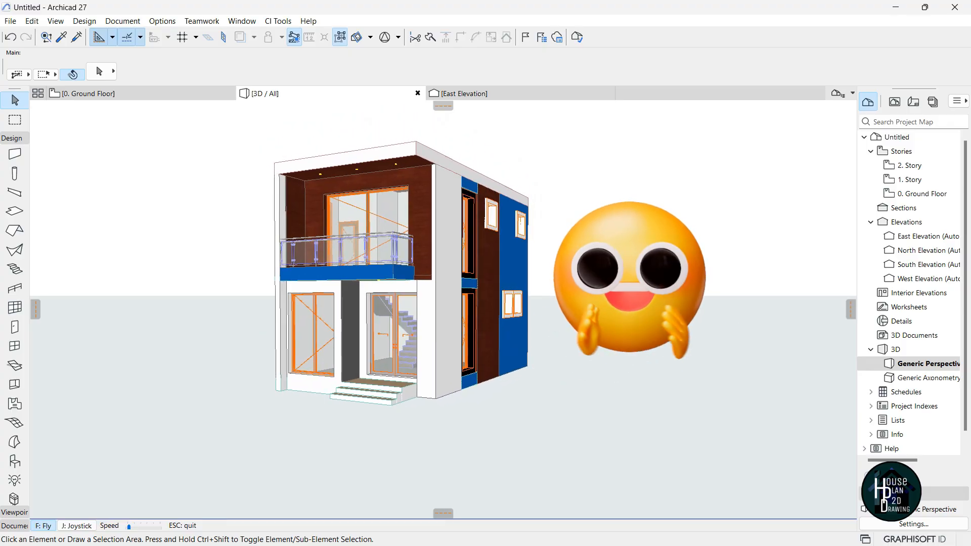
Set the photorendering output size to match the 3D window, at 1308 x 663 pixels.
key("Escape")
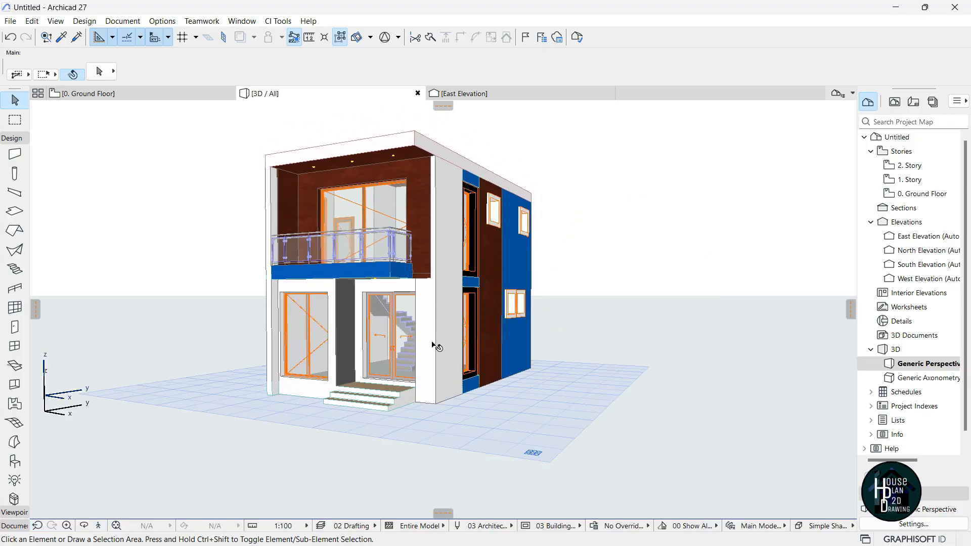
left_click(123, 21)
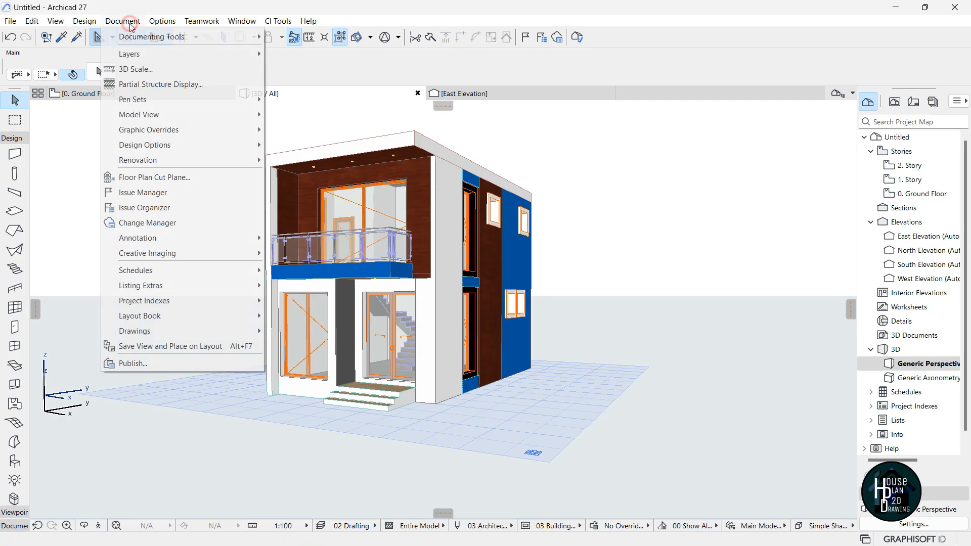
mouse_move(221, 257)
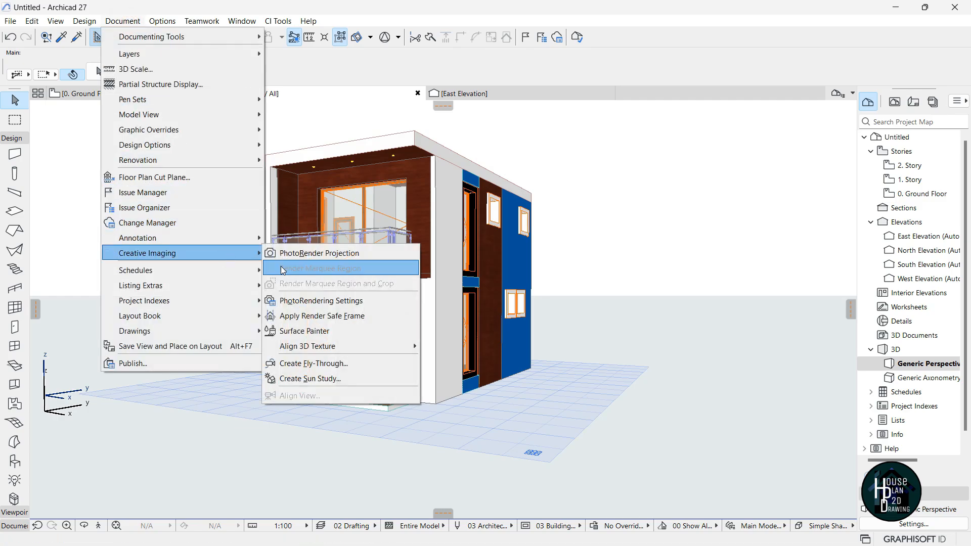
left_click(320, 305)
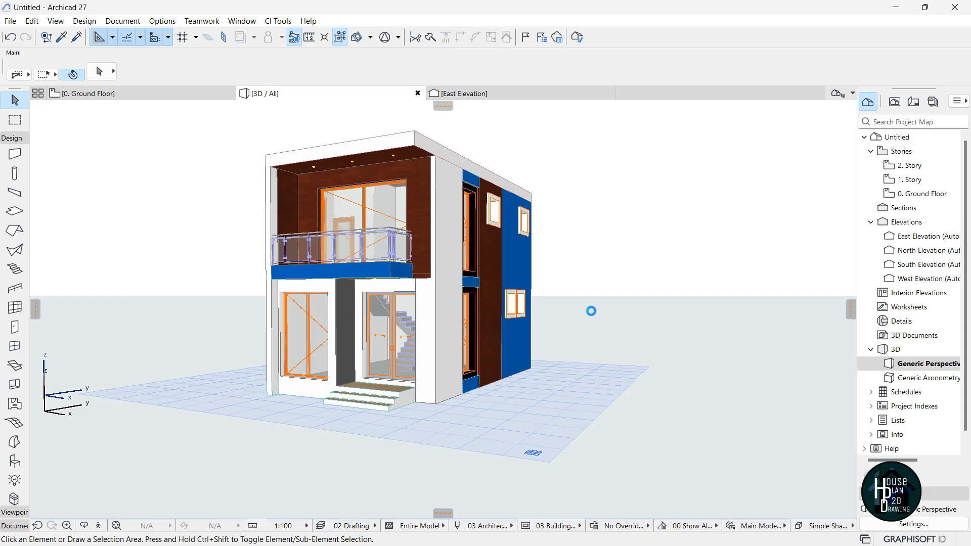
left_click(432, 187)
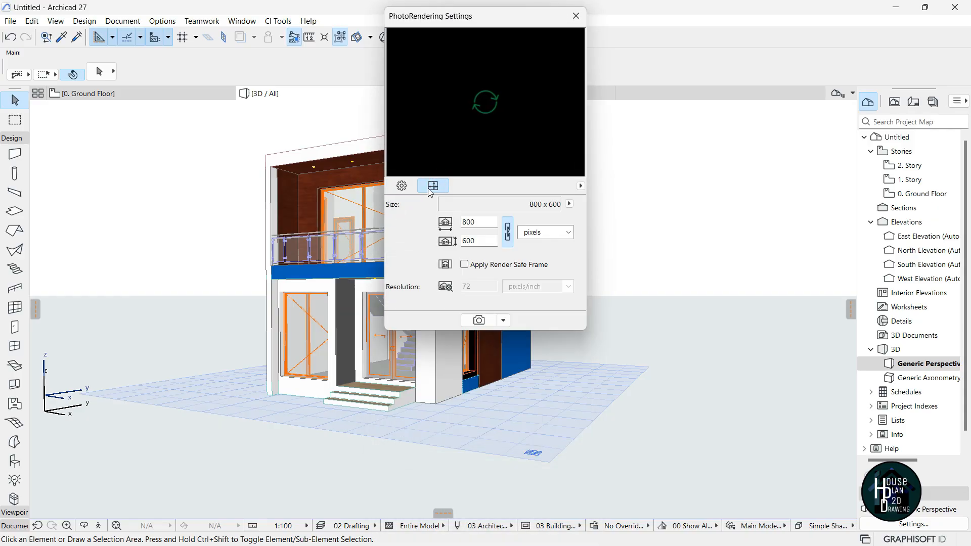
left_click(569, 204)
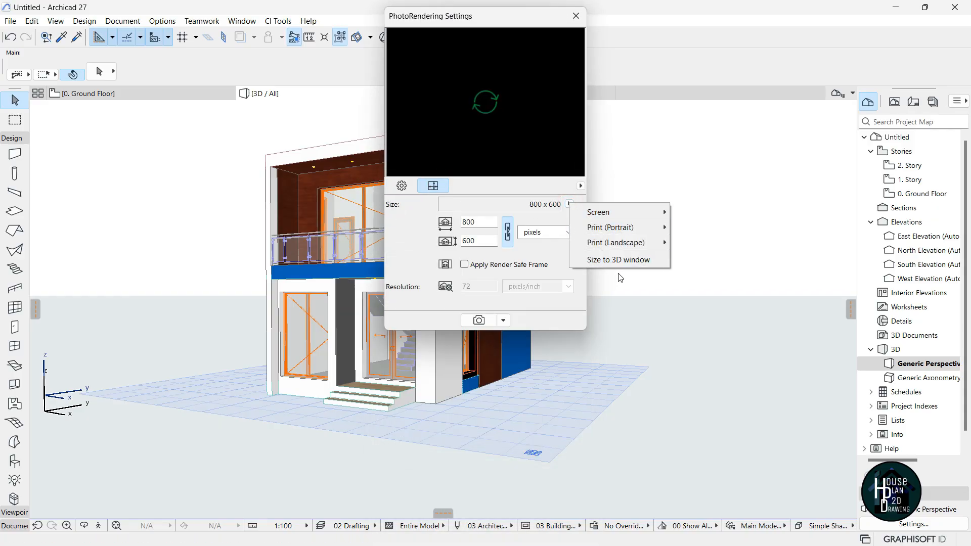
left_click(617, 261)
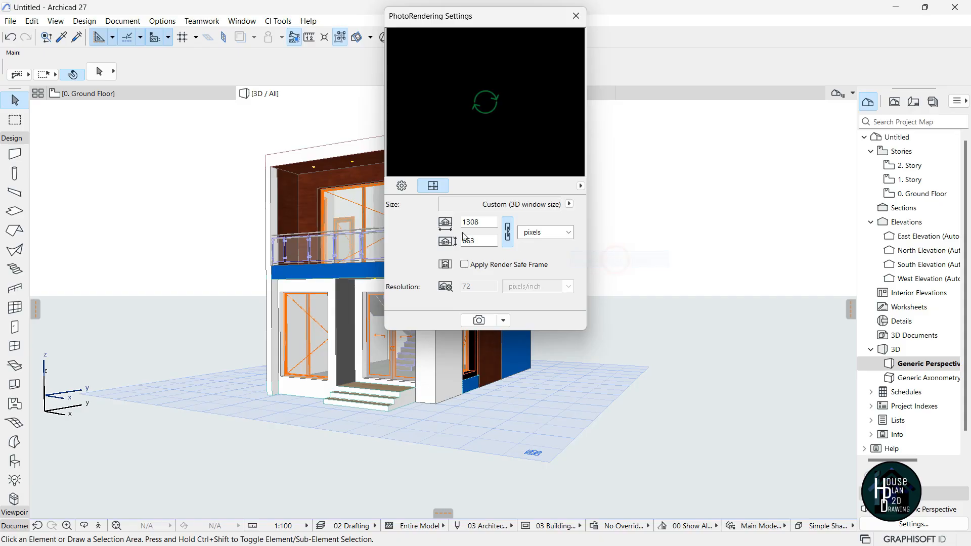
Set both artificial light intensities in the photorendering settings to 100% and refresh the render preview.
left_click(402, 187)
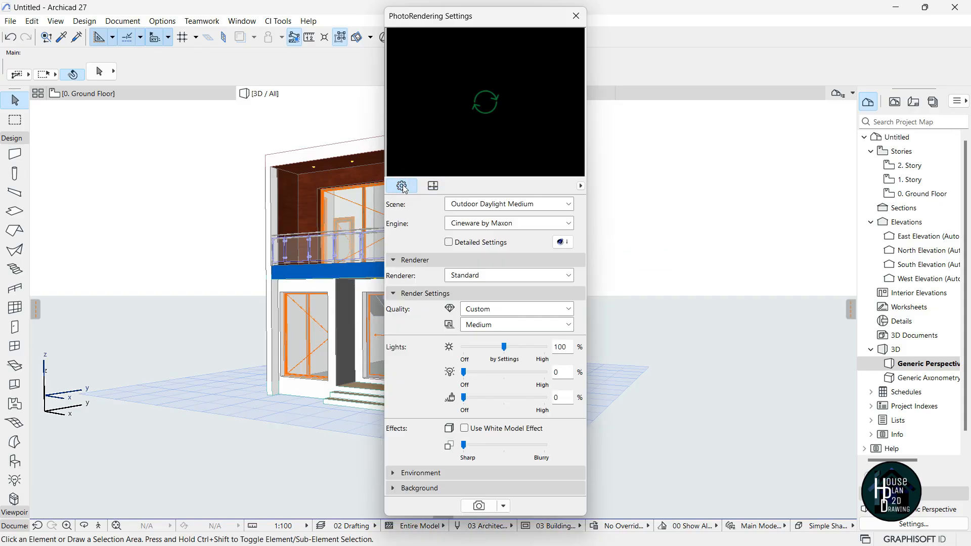
left_click(499, 372)
left_click(503, 398)
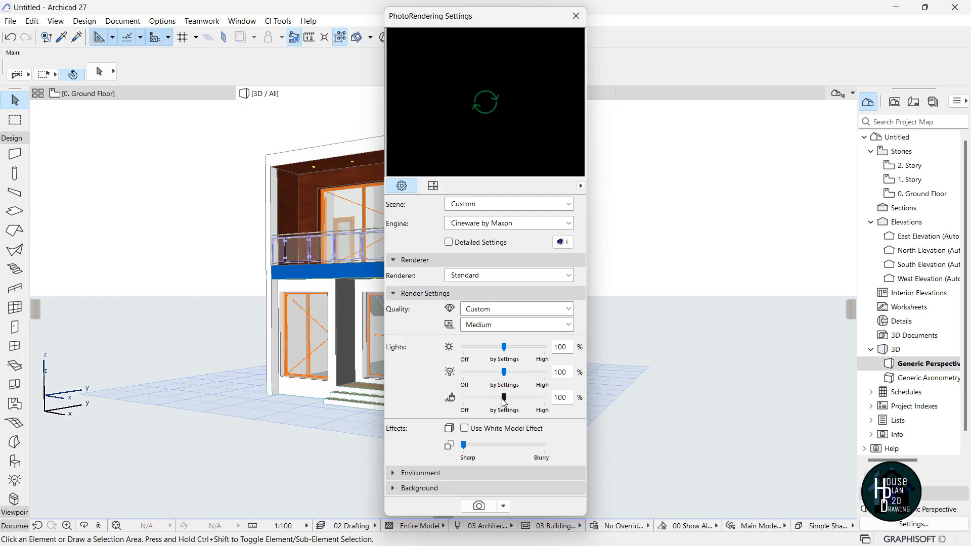
left_click(487, 102)
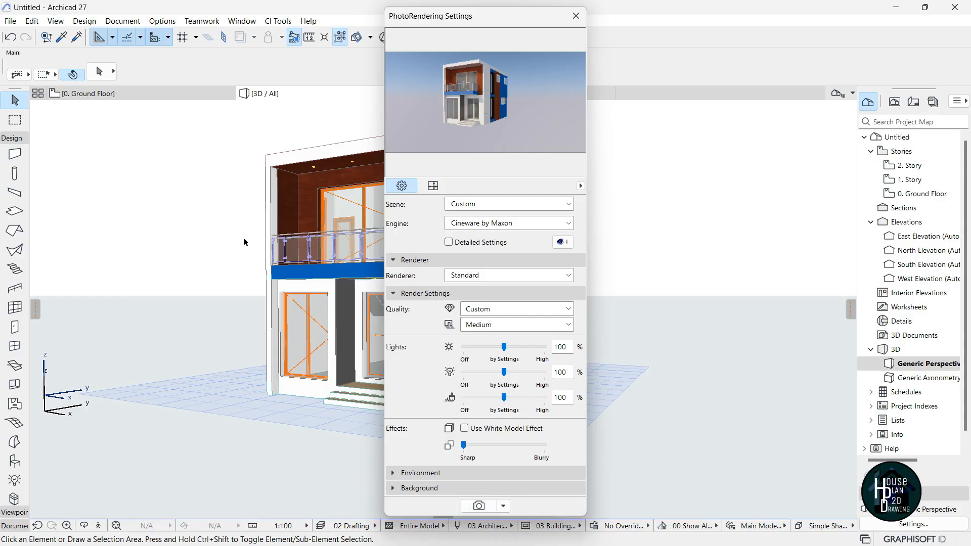
Render the house perspective with Cineware by Maxon, close the rendering settings and inspect the balcony facade in the picture.
left_click(478, 506)
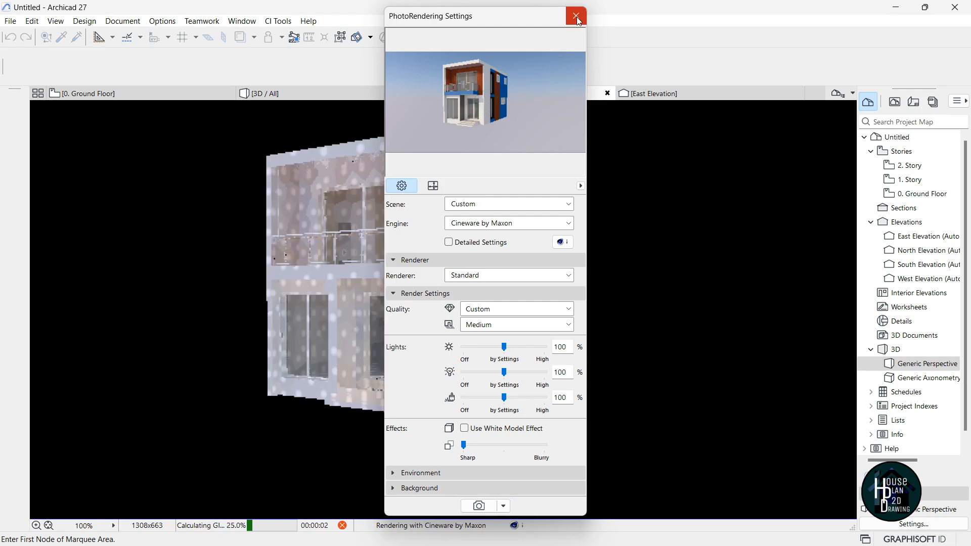
left_click(576, 16)
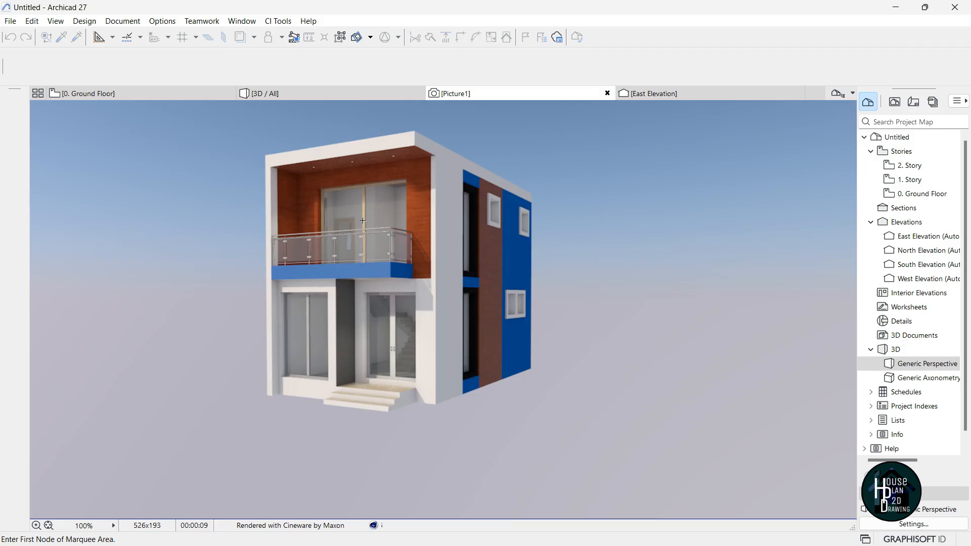
scroll(363, 220, "up", 4)
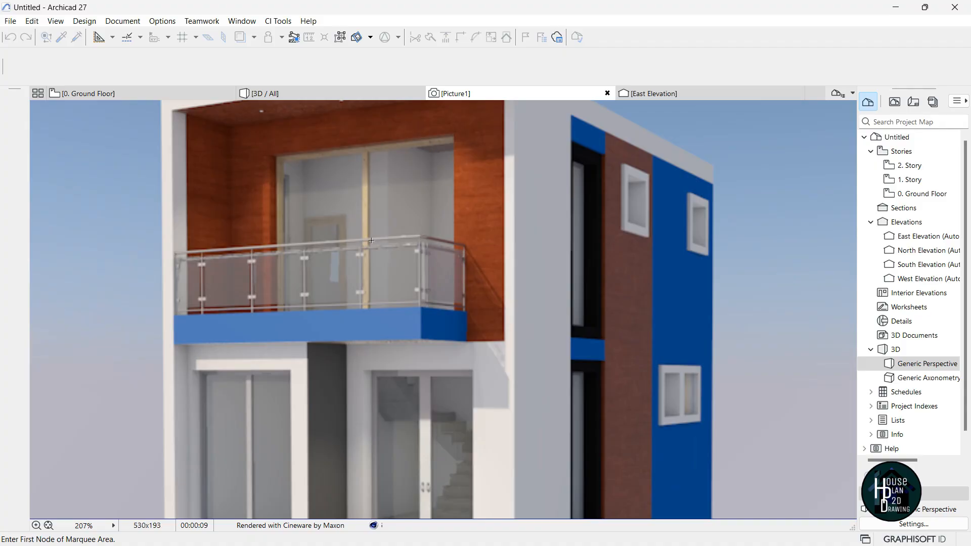
scroll(372, 241, "down", 6)
scroll(386, 283, "up", 3)
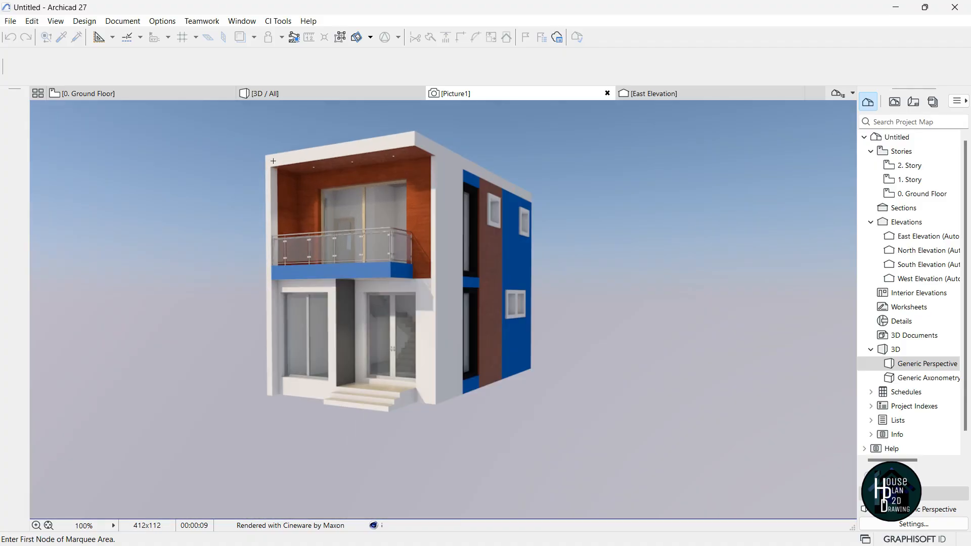
Divide the large window behind the balcony in the 3D view into 3 horizontal panes.
left_click(259, 95)
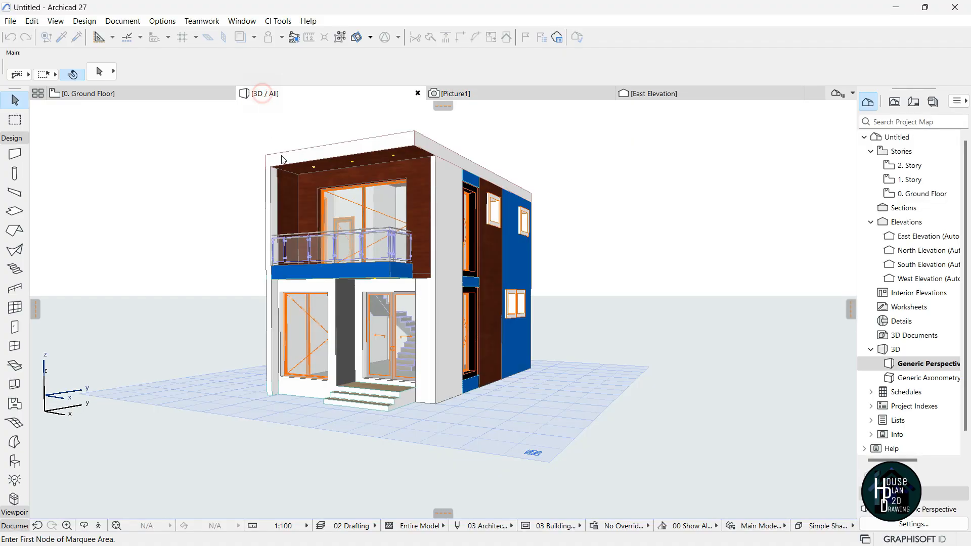
left_click(368, 207)
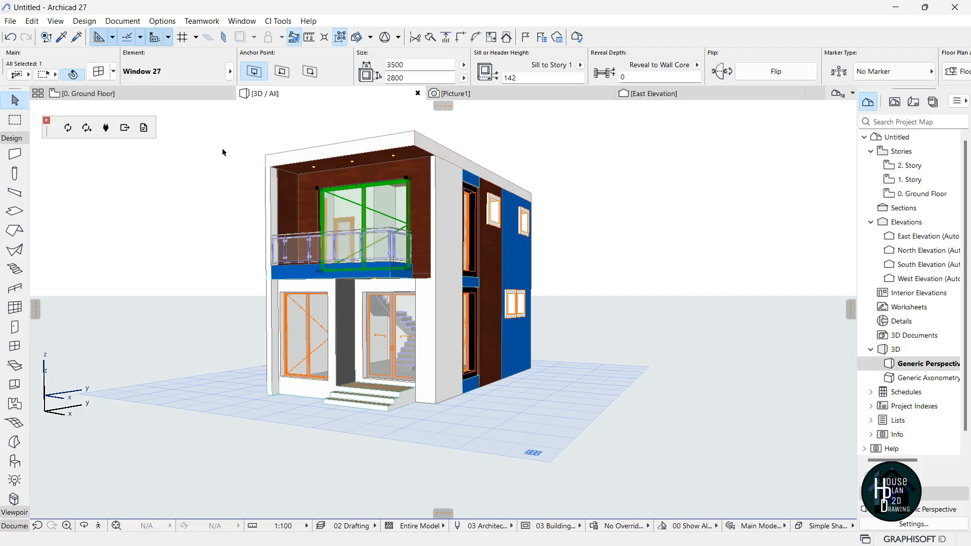
key("ctrl+t")
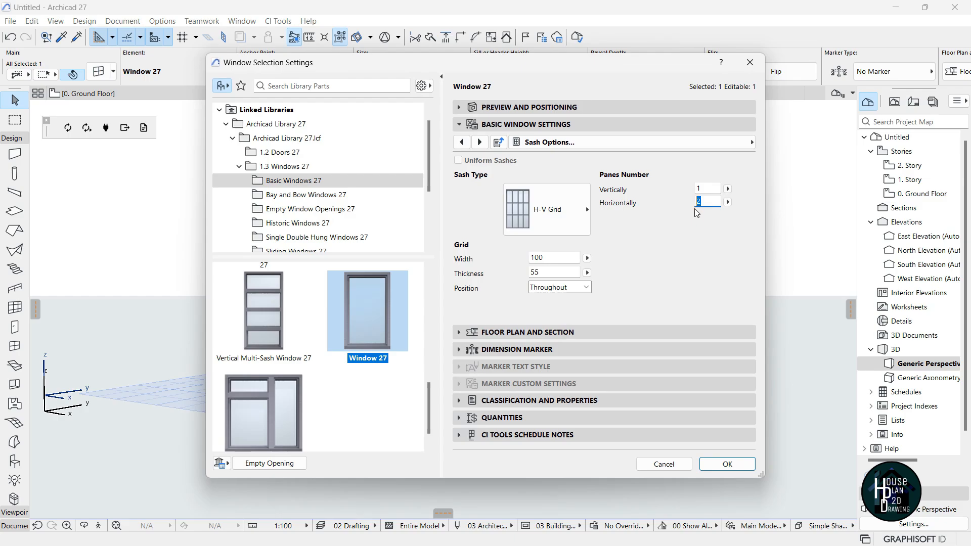
type("3")
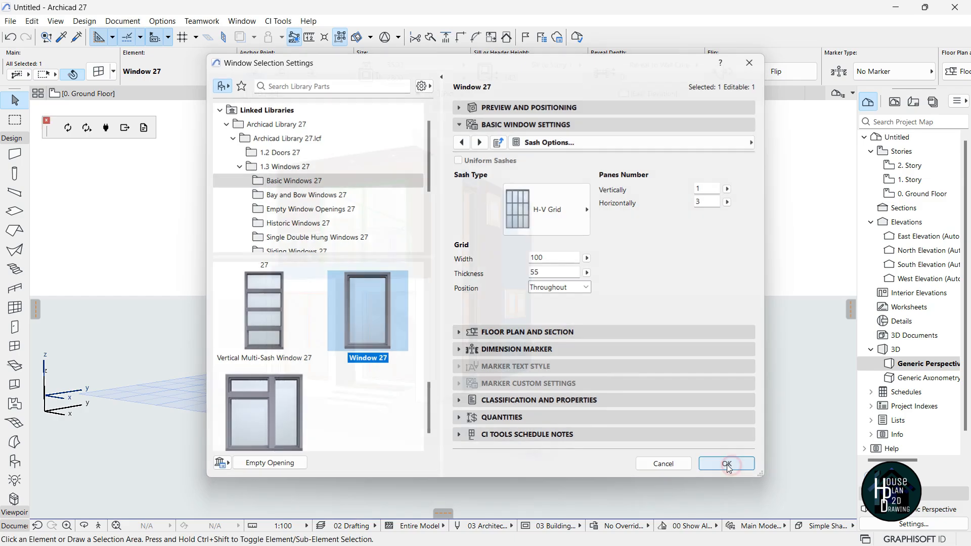
left_click(728, 464)
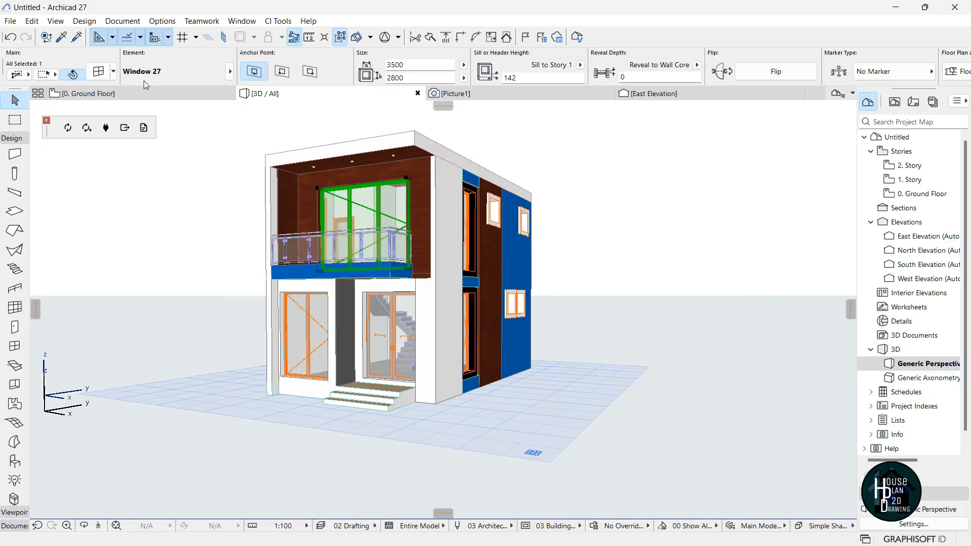
Turn on uniform surfaces for the balcony window and set its frame surface to Metal - Aluminium.
left_click(100, 71)
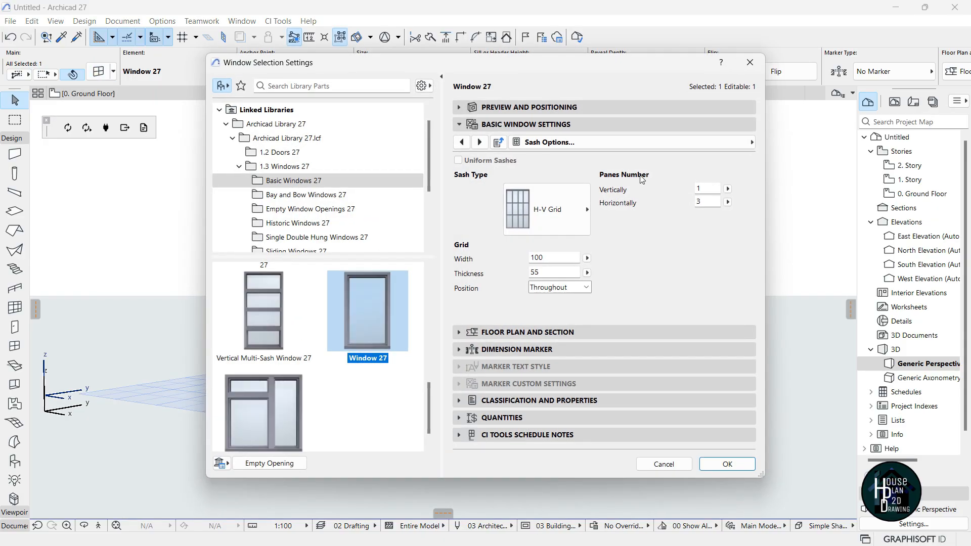
left_click(657, 142)
left_click(816, 256)
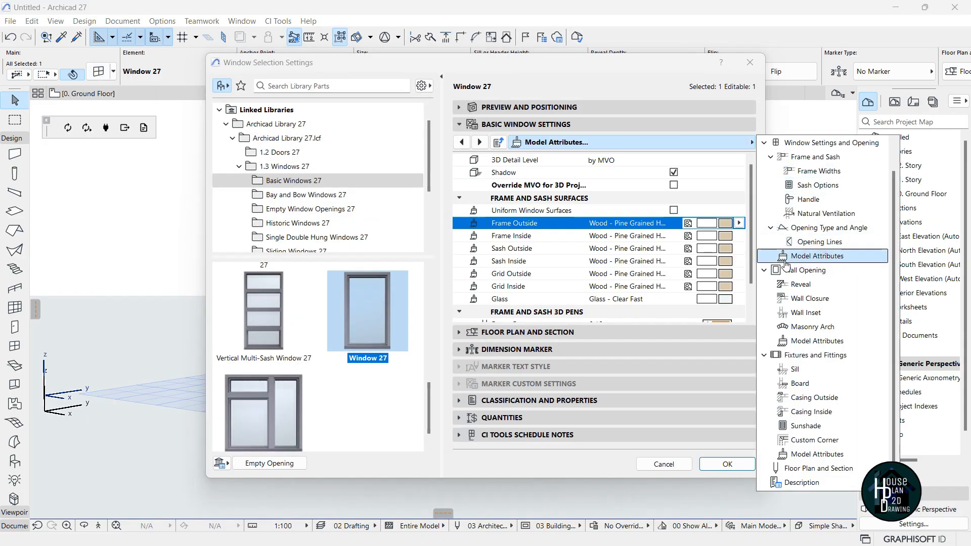
left_click(658, 223)
left_click(722, 227)
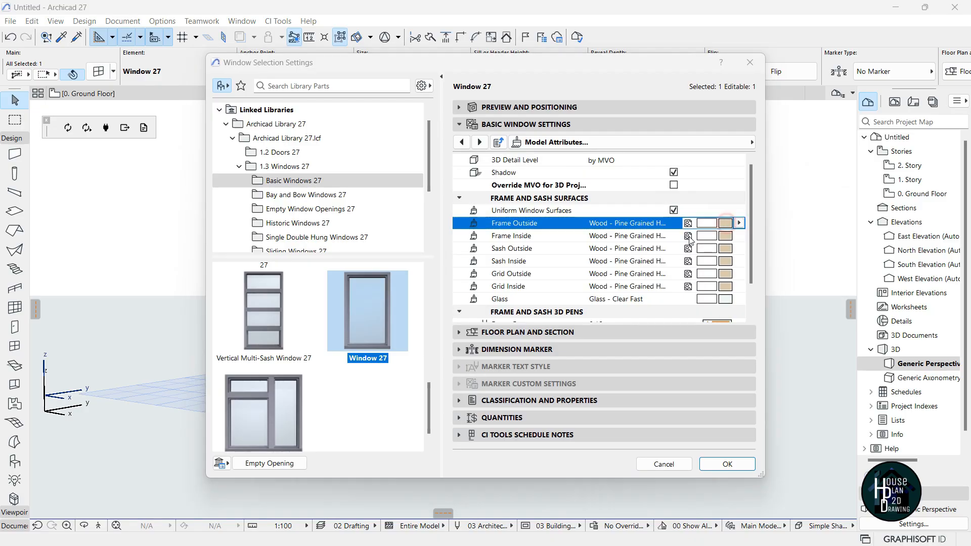
type("alum")
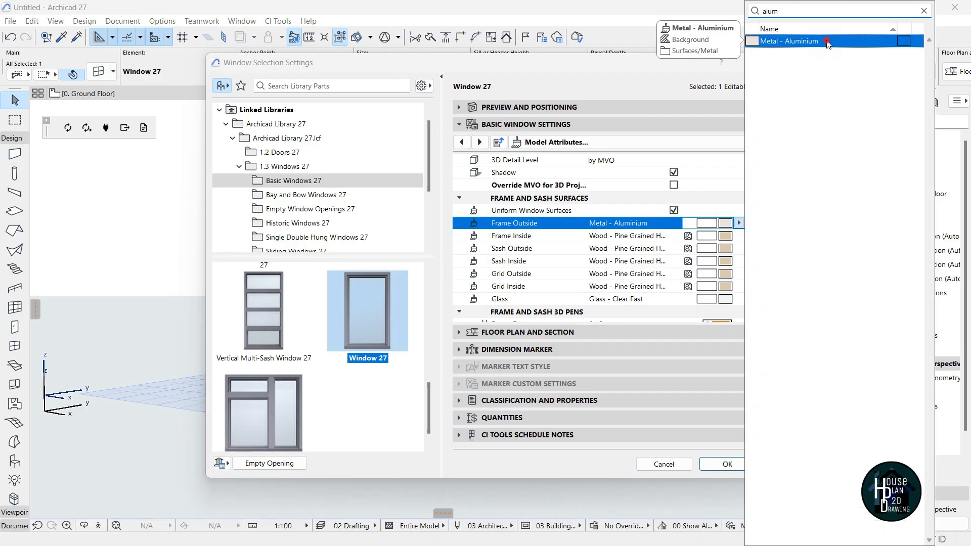
left_click(789, 41)
left_click(727, 464)
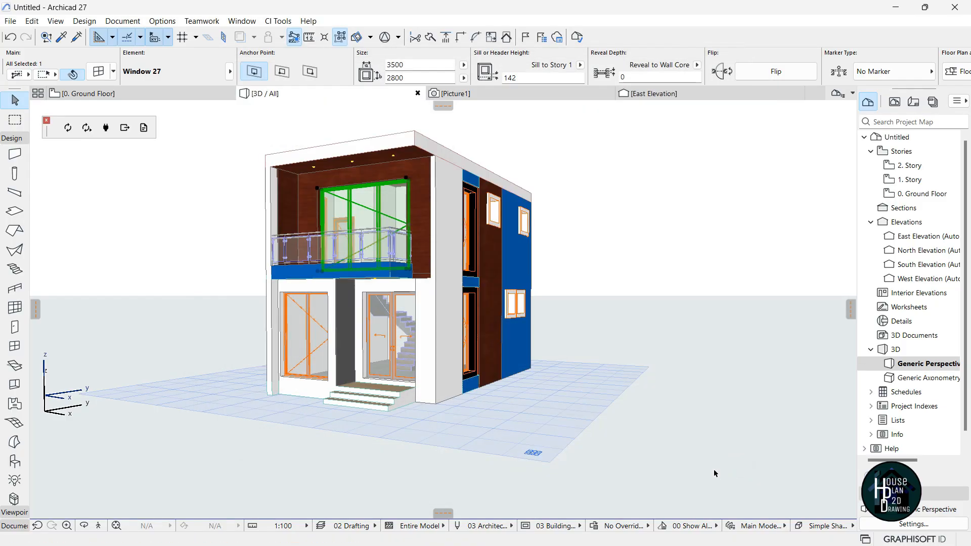
left_click(714, 469)
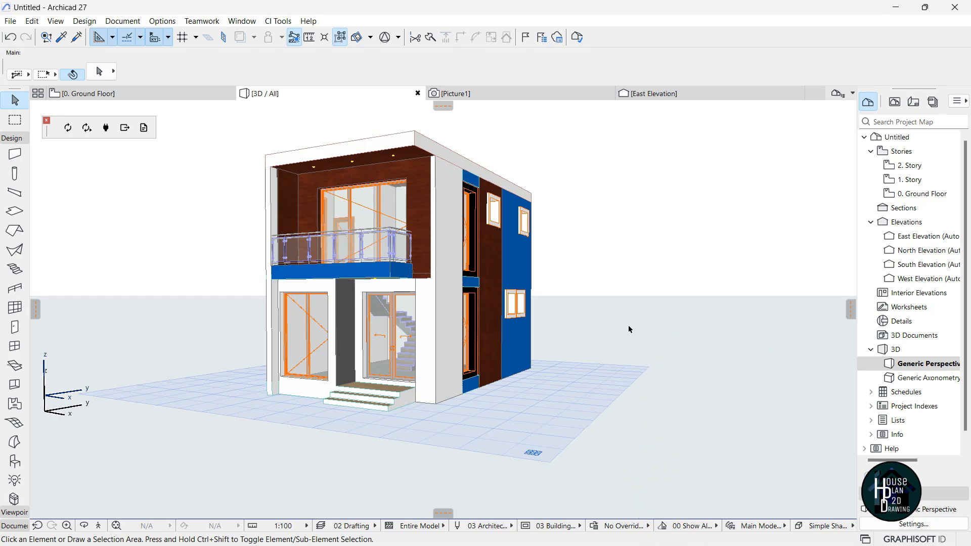
Render the updated house perspective again, keep the picture open and return to the 3D view.
left_click(123, 21)
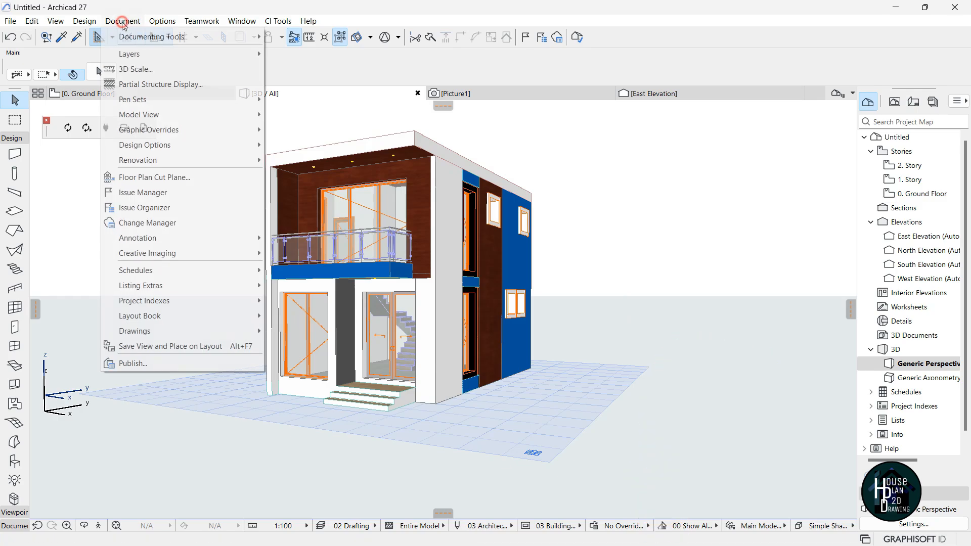
mouse_move(234, 255)
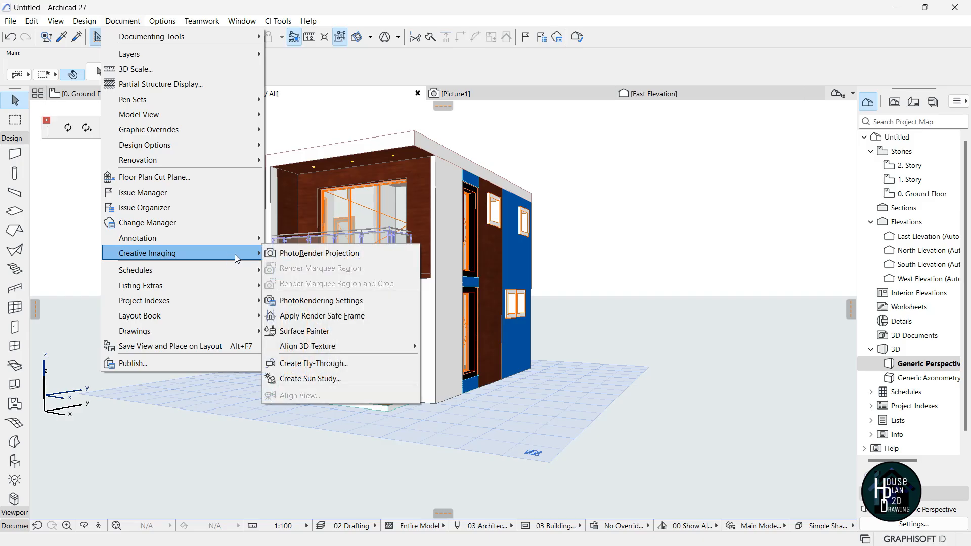
left_click(329, 255)
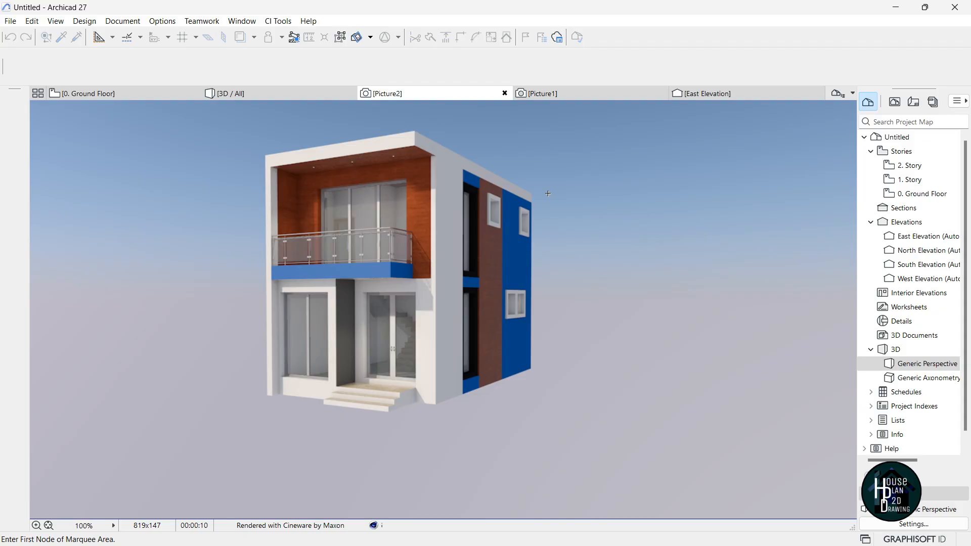
left_click(504, 93)
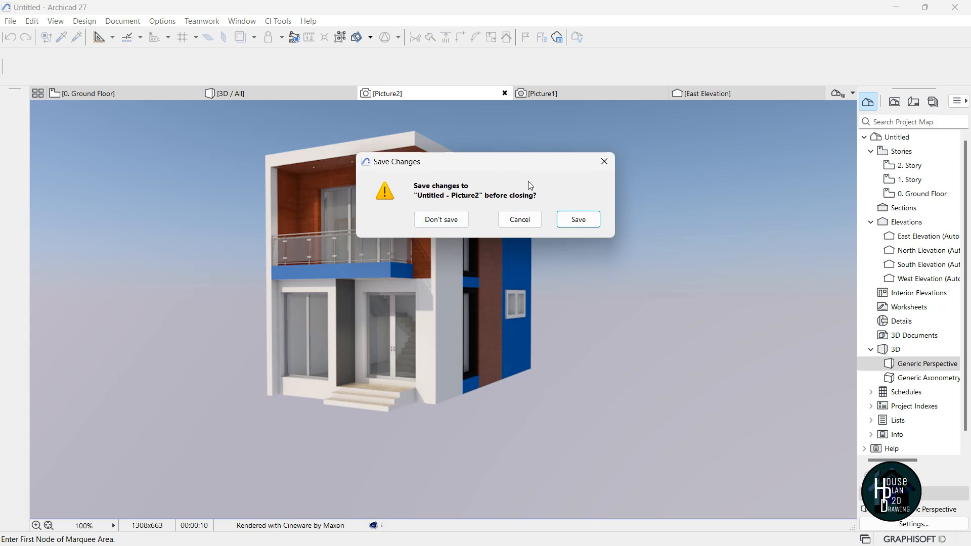
left_click(603, 162)
left_click(251, 92)
left_click(10, 21)
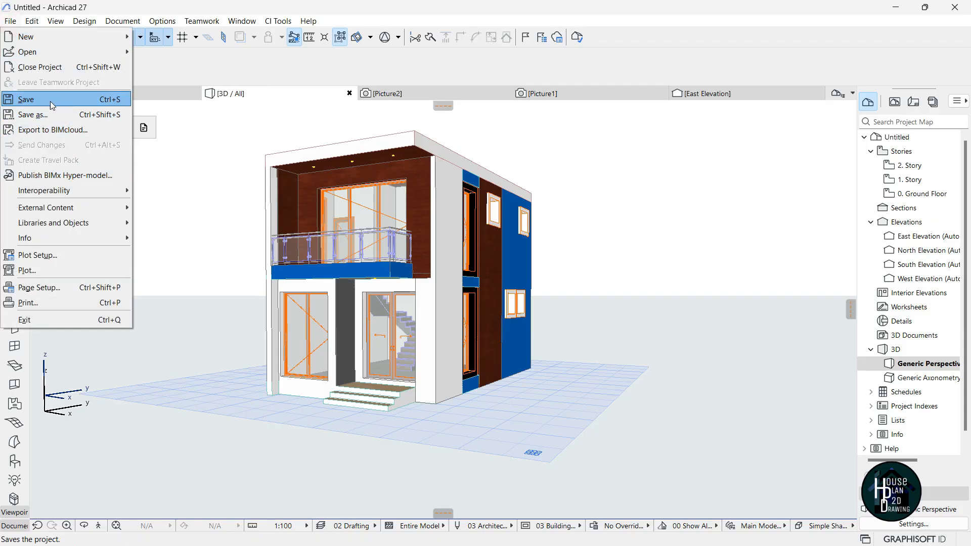
left_click(135, 148)
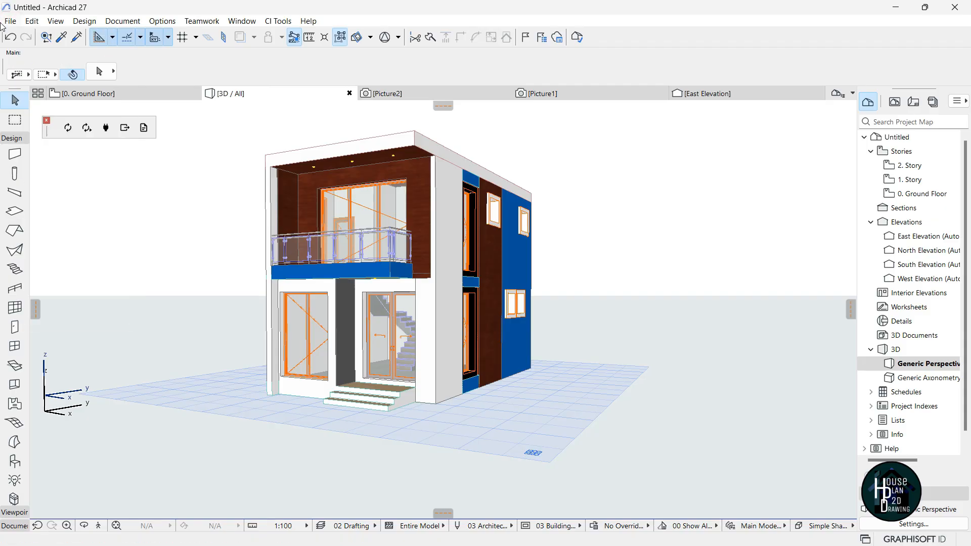
left_click(10, 22)
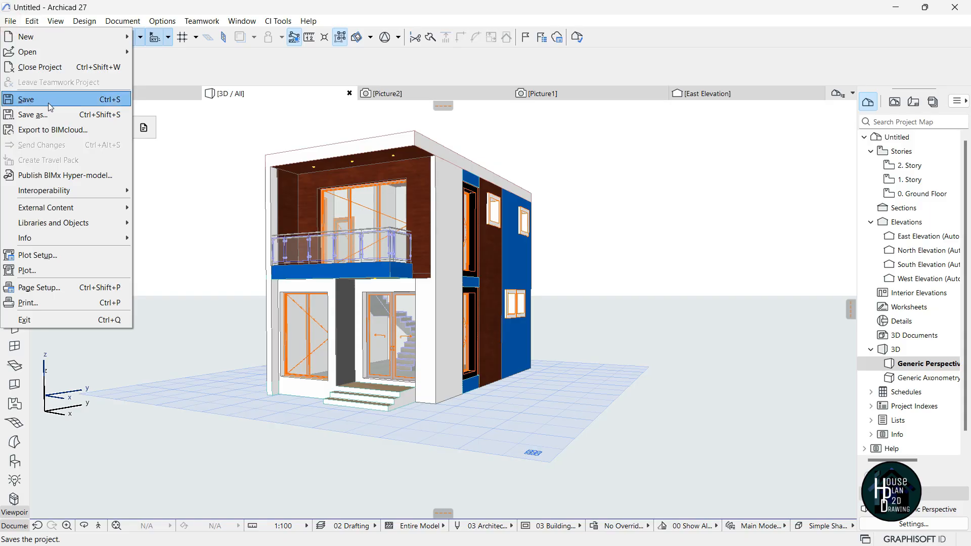
left_click(159, 218)
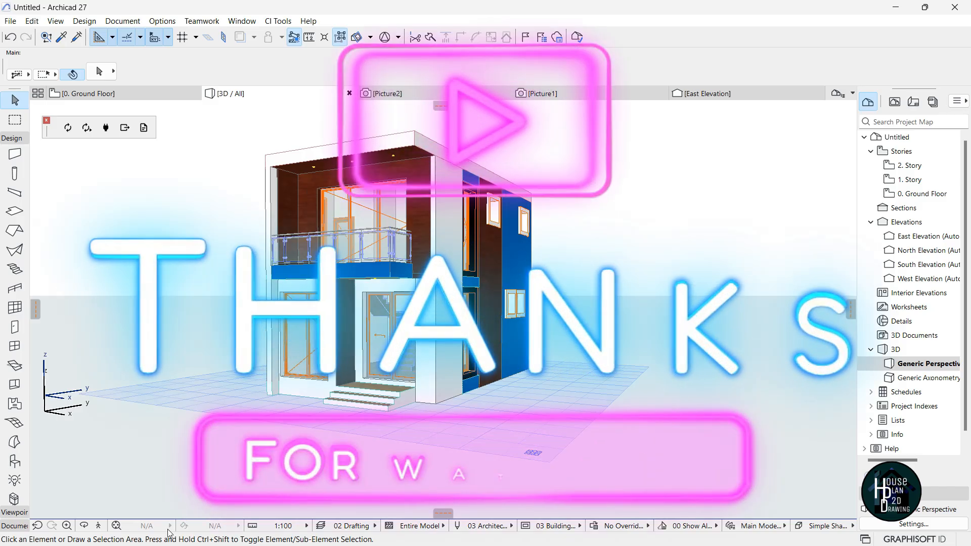
Fly around the house to view its front facade with the balcony and entrance steps straight on.
left_click(98, 525)
key("Left")
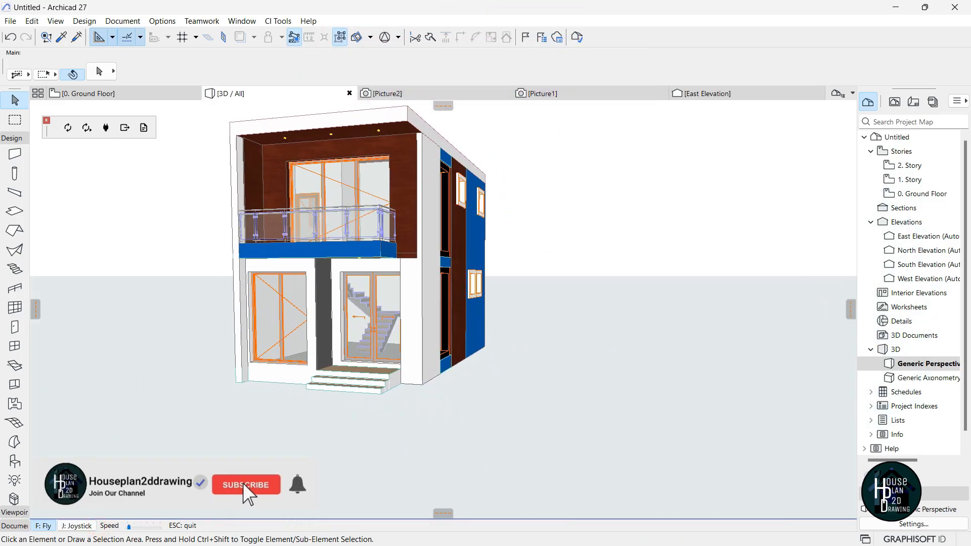
key("Left")
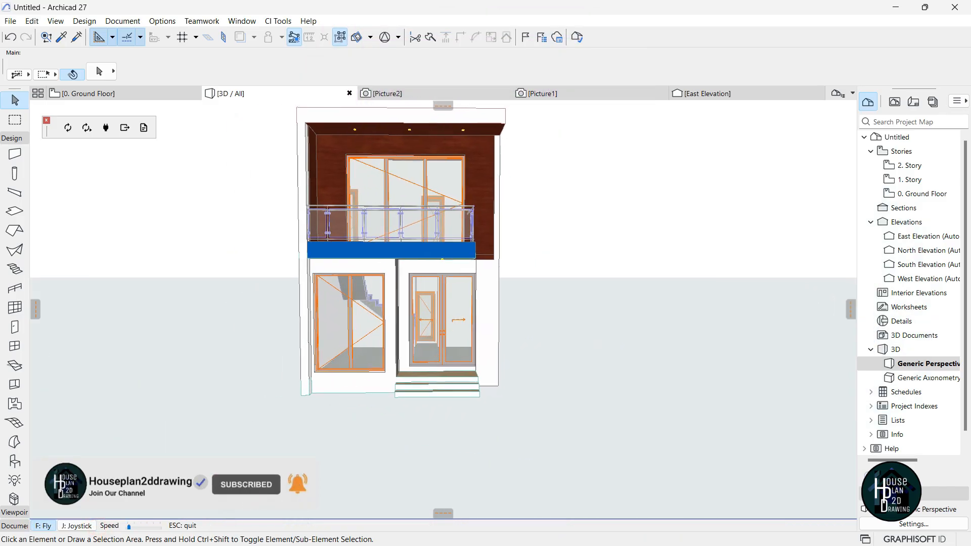